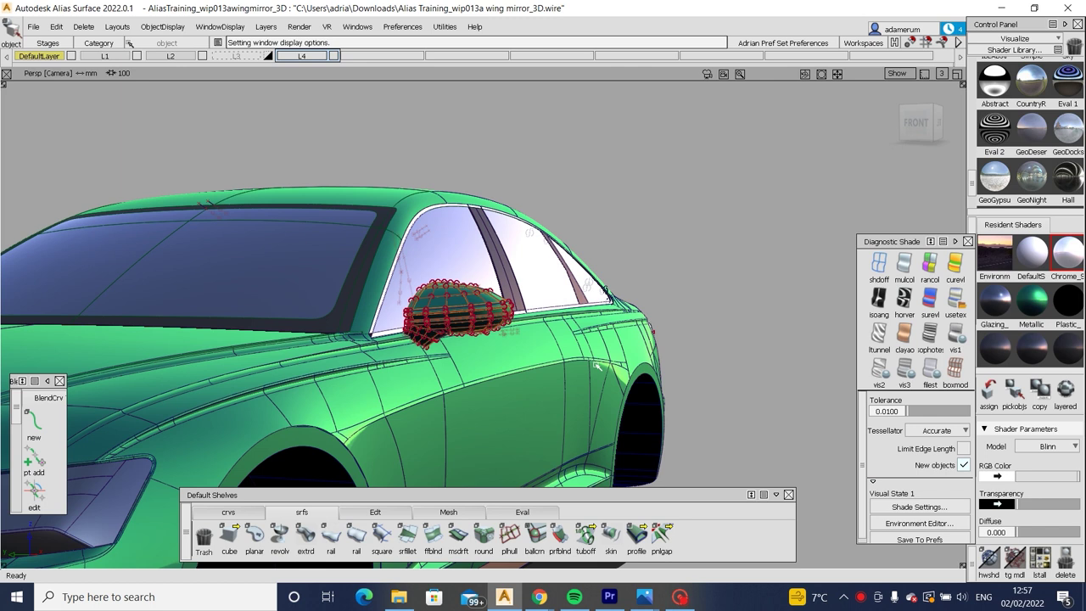
Hide layer L2, which holds the car body, leaving the wing mirror geometry on display.
left_click_drag(683, 498, 698, 500)
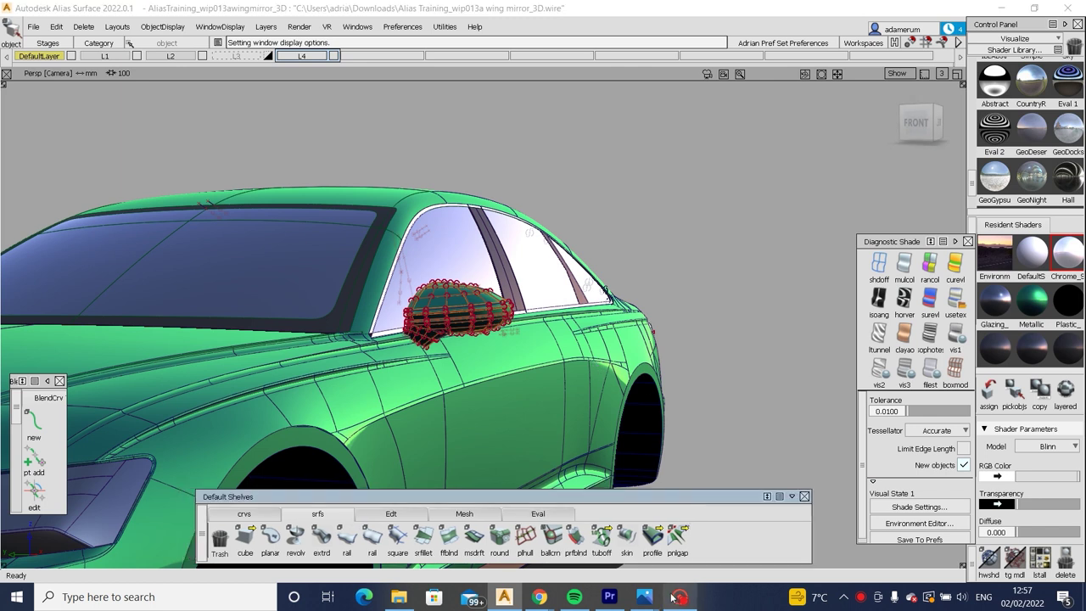
mouse_move(679, 596)
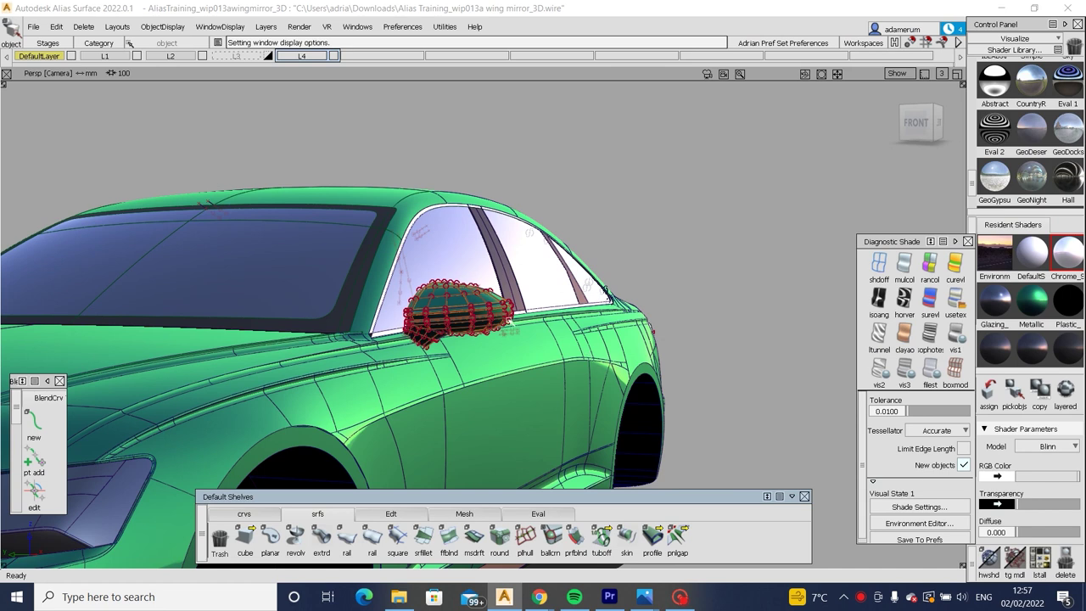
left_click_drag(435, 304, 594, 339, "alt+shift")
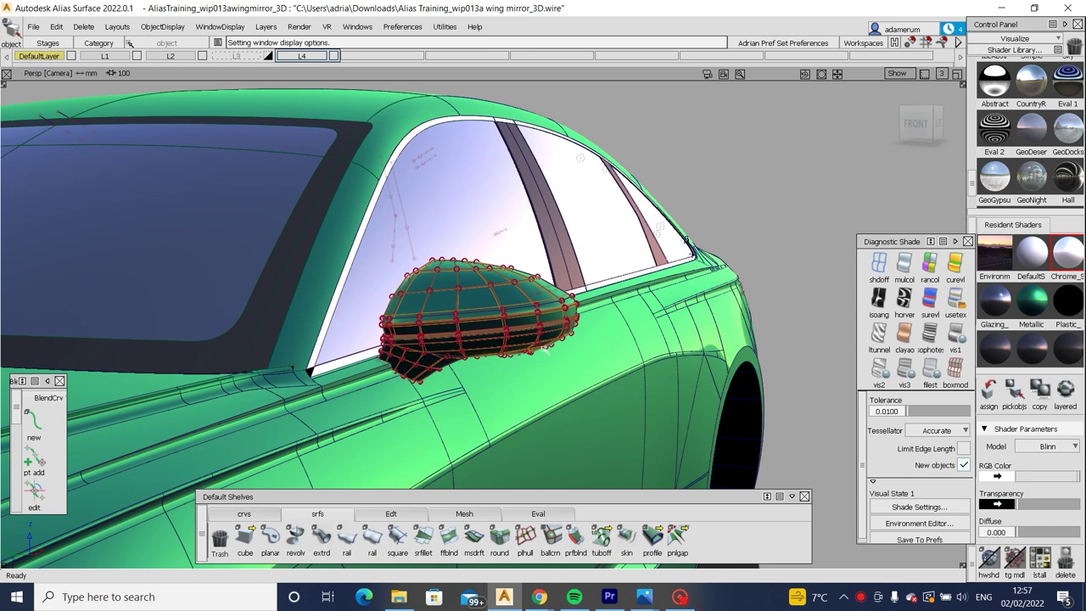
right_click_drag(481, 318, 391, 93, "alt+shift")
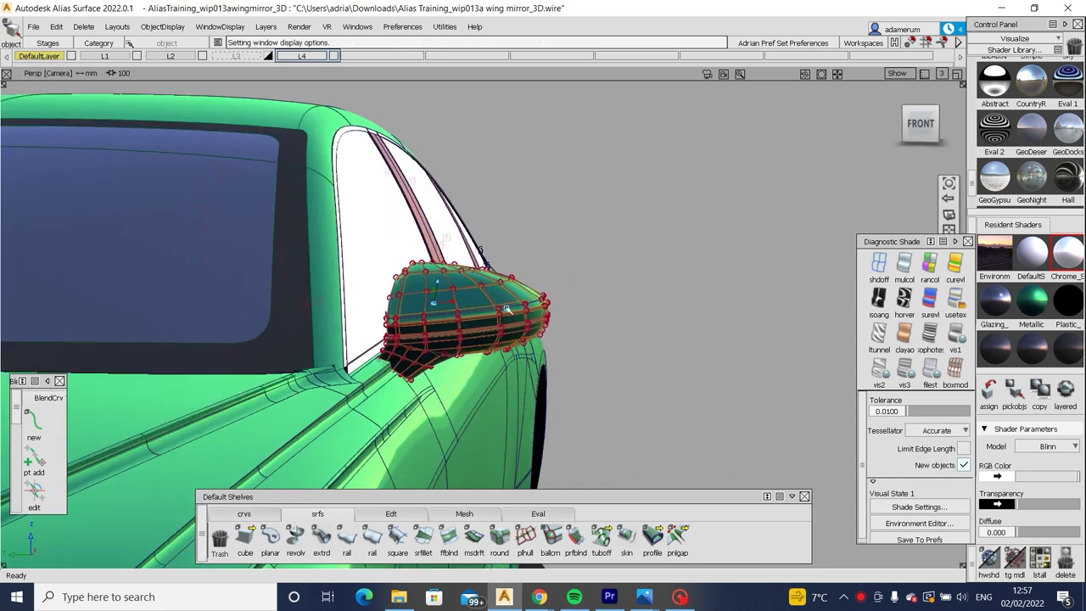
left_click_drag(433, 291, 280, 170, "alt+shift")
right_click(174, 56)
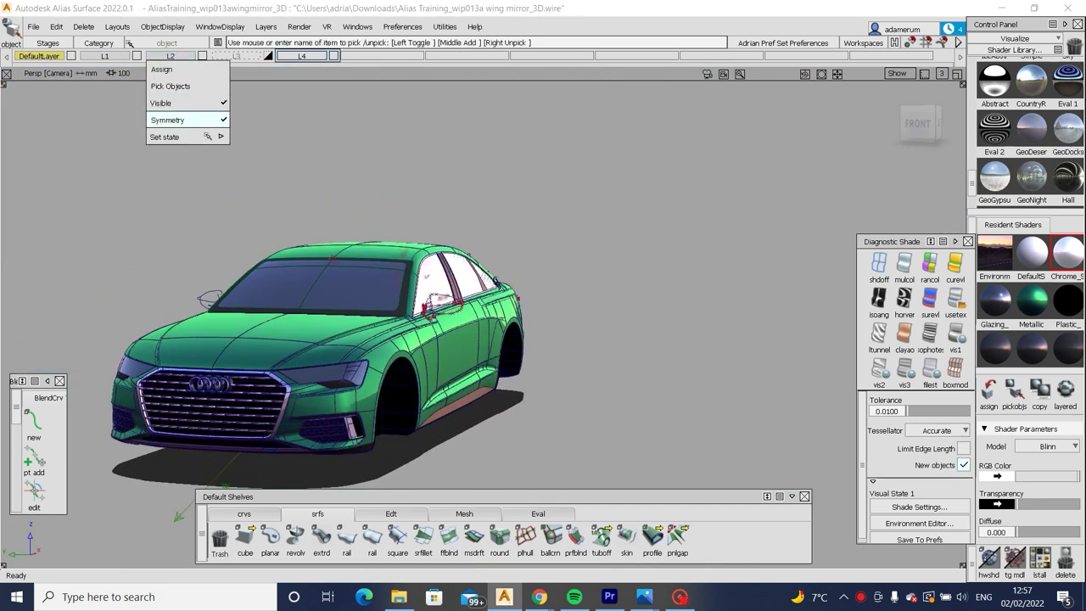
left_click(186, 102)
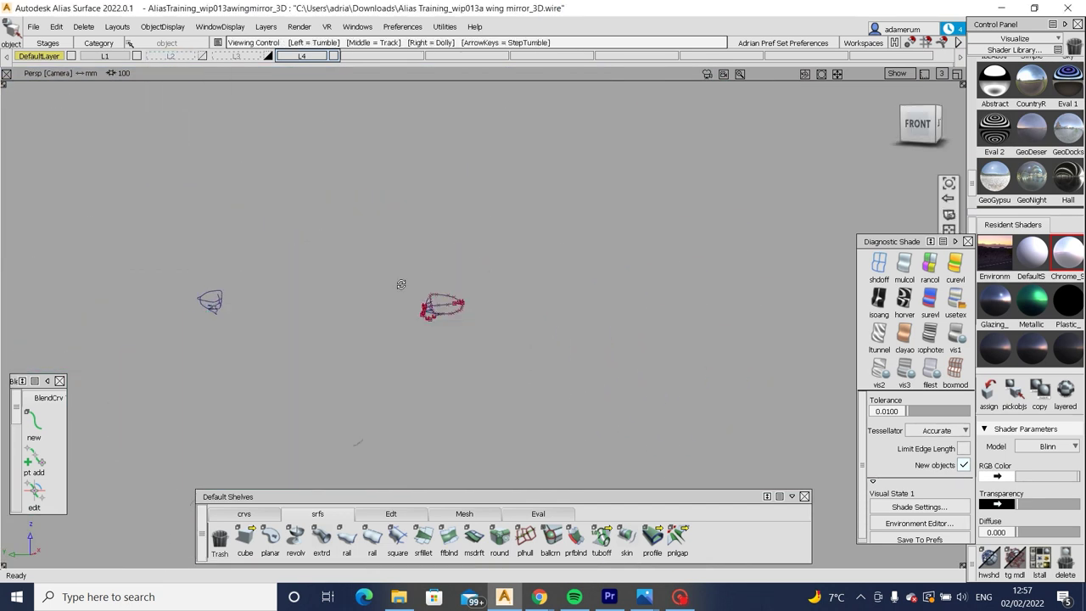
left_click_drag(402, 284, 481, 354, "alt+shift")
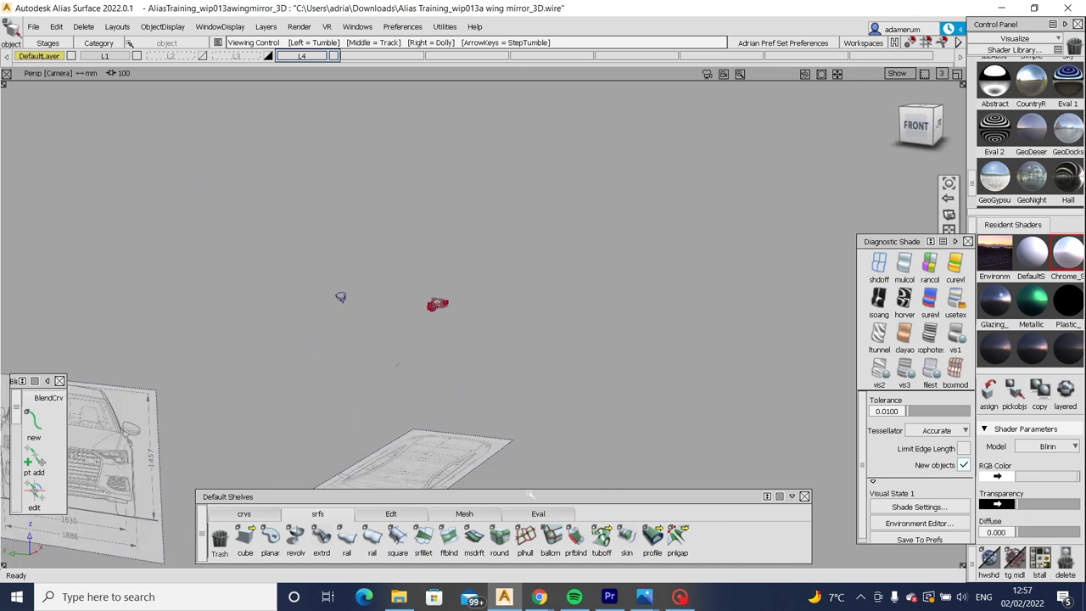
Create a new shelf named SUB D in the Default Shelves window and open it.
right_click(653, 501)
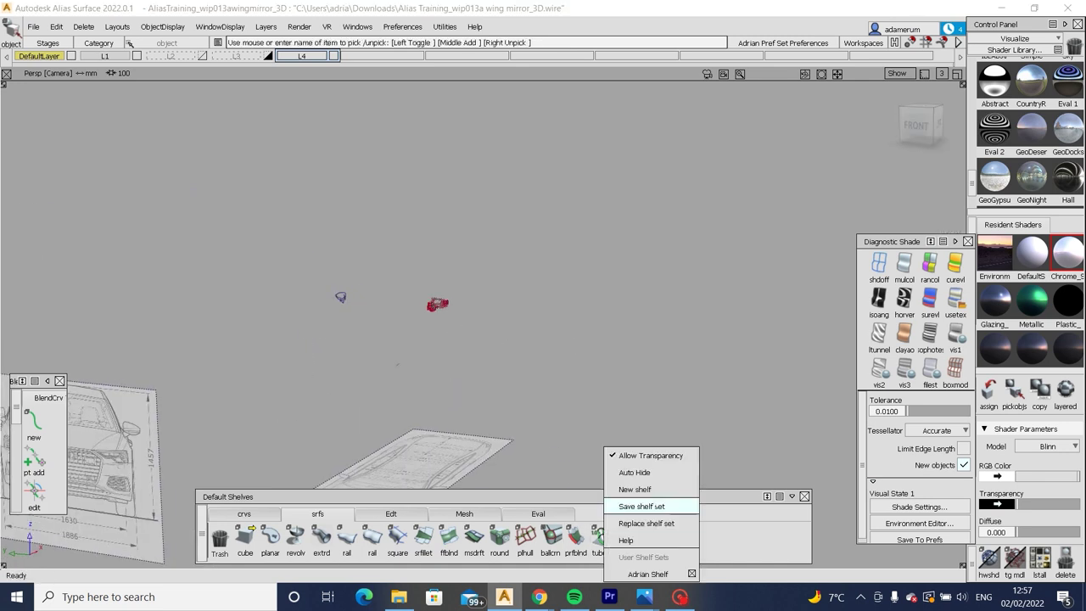
left_click(529, 501)
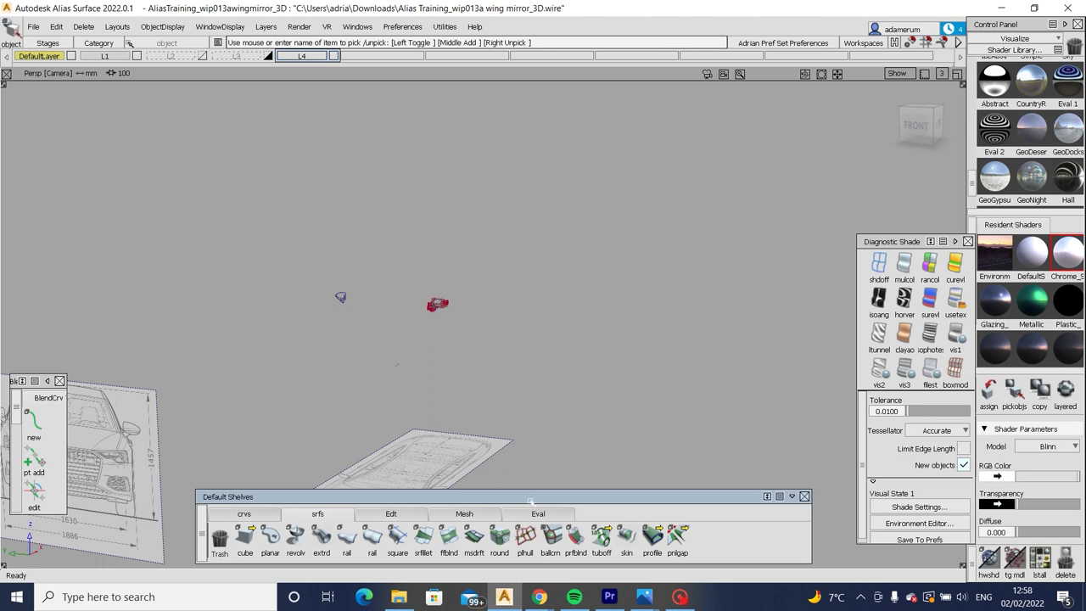
right_click(643, 504)
left_click(643, 488)
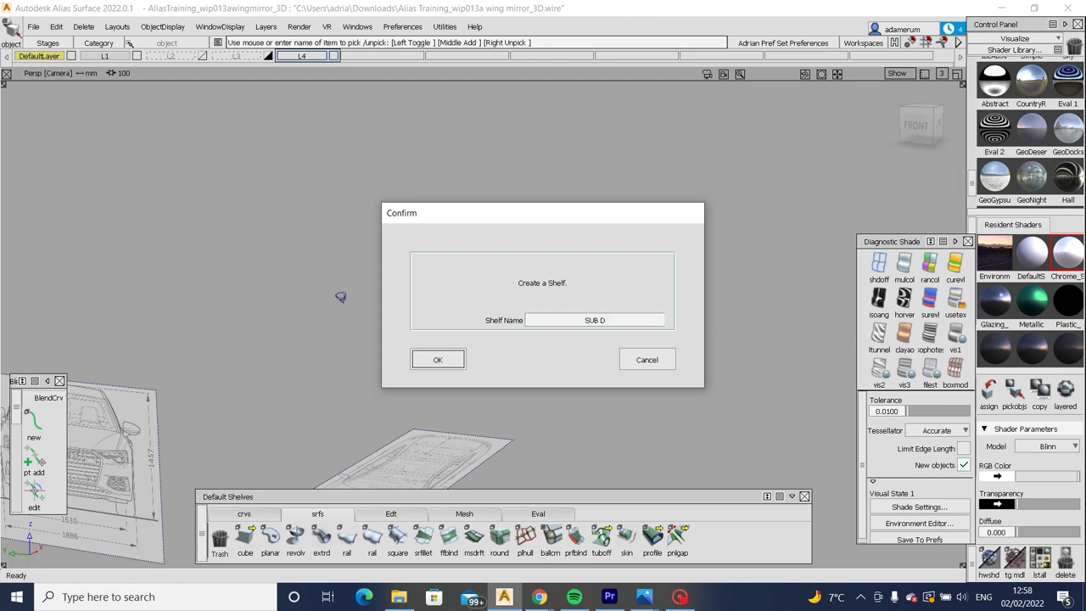
left_click(438, 360)
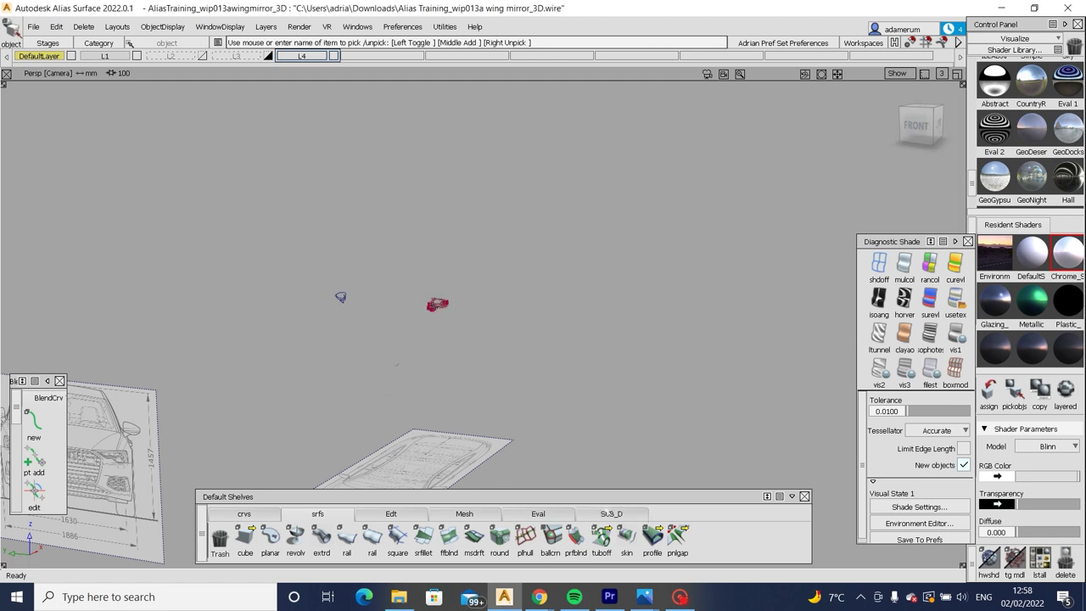
left_click(607, 514)
Display the tool palette and move the floating BlendCrv shelf into the view area.
left_click(358, 27)
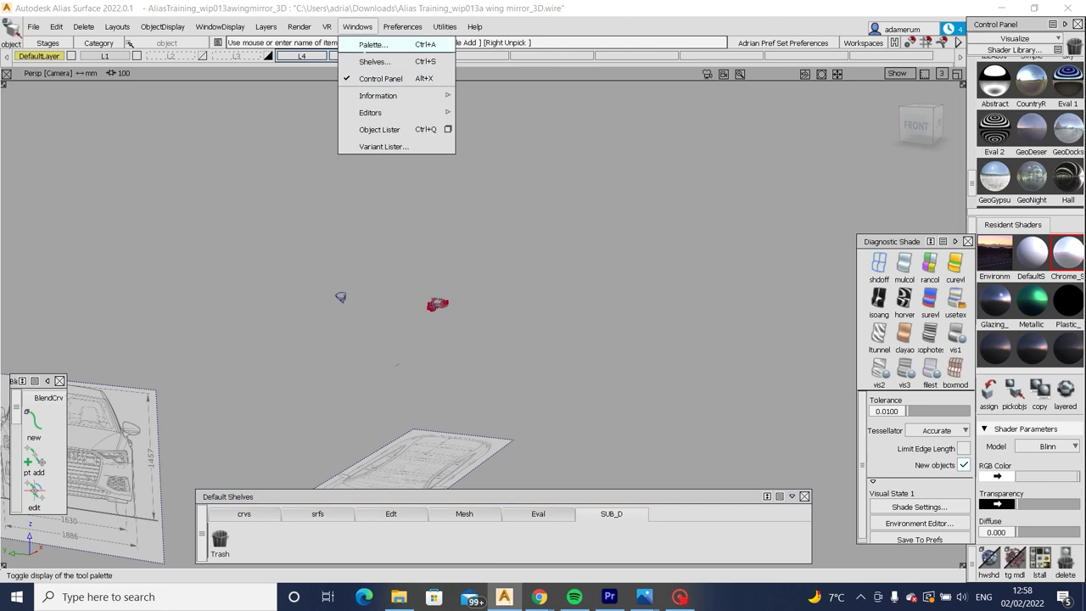
left_click(364, 41)
left_click_drag(38, 380, 235, 184)
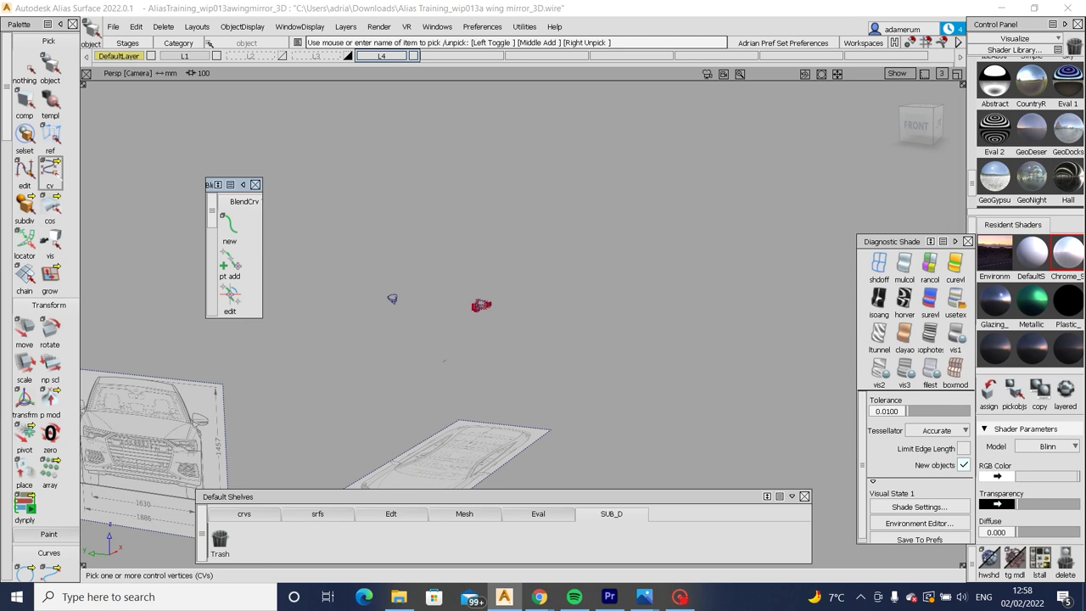
Switch the point-type pick tool from CV to edge.
left_click(50, 172)
left_click_drag(50, 172, 151, 170)
left_click_drag(168, 306, 220, 540)
Expand the Subdivision tool group and add the sd cyl, sd ext and brdge tools to the SUB_D shelf.
scroll(43, 297, "down", 20)
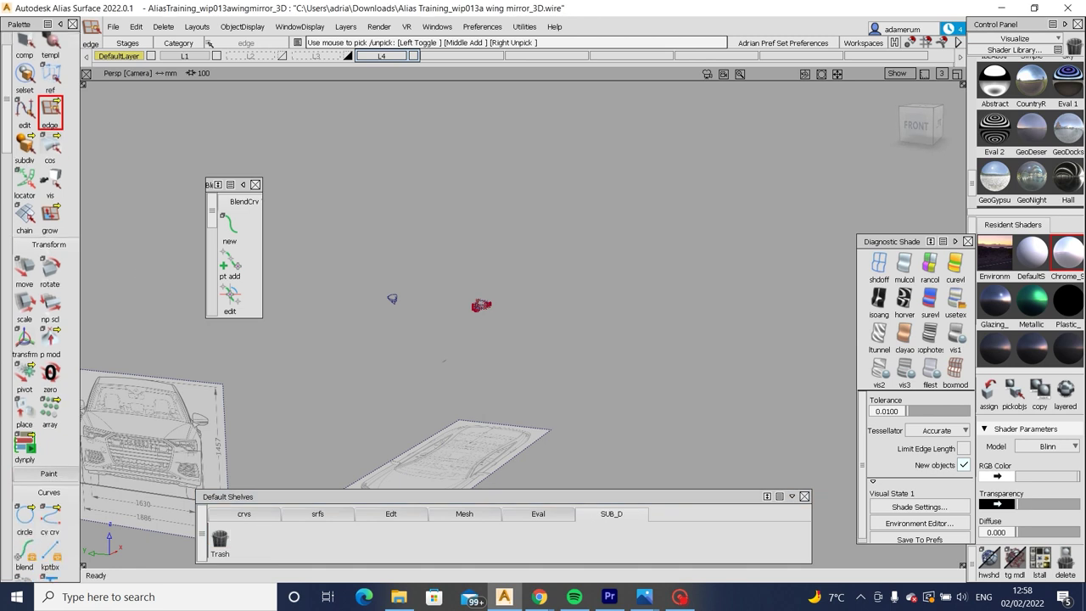
scroll(43, 297, "down", 15)
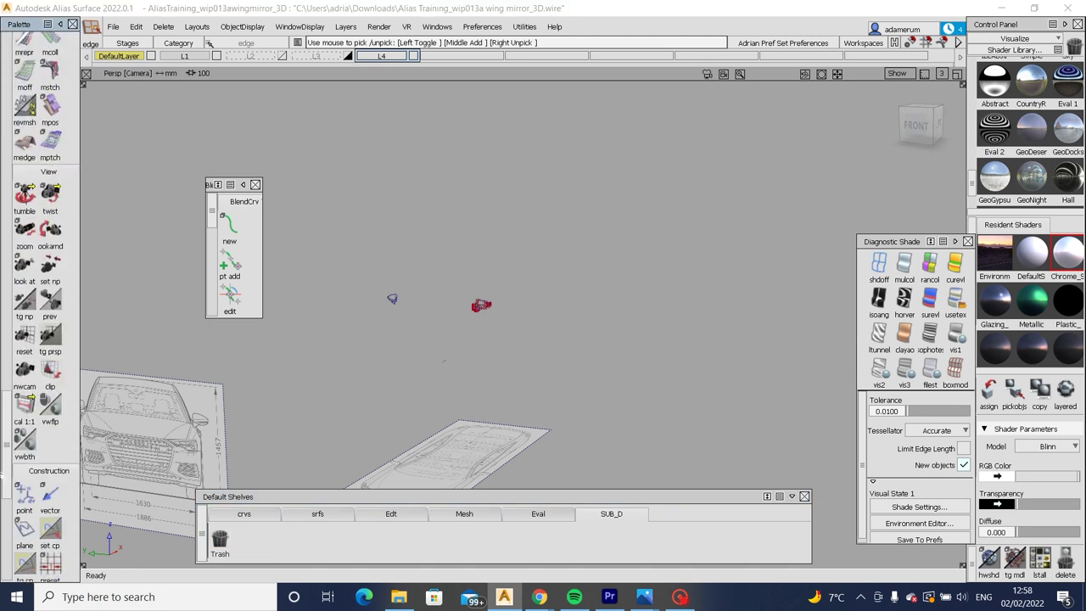
scroll(25, 399, "up", 10)
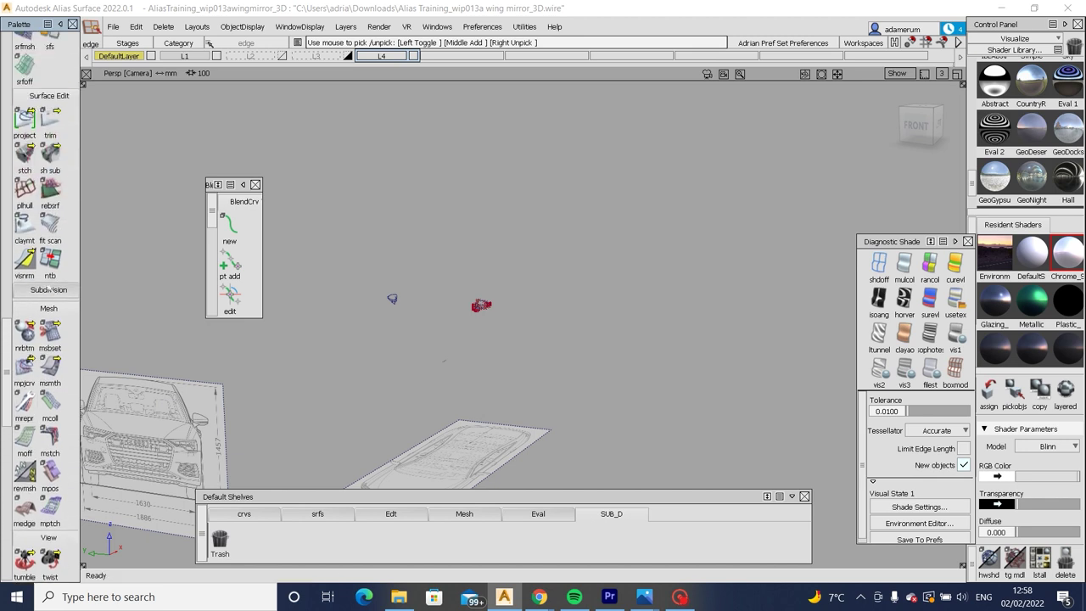
left_click(48, 290)
middle_click_drag(25, 295, 245, 536)
middle_click_drag(49, 294, 265, 541)
middle_click_drag(25, 336, 296, 540)
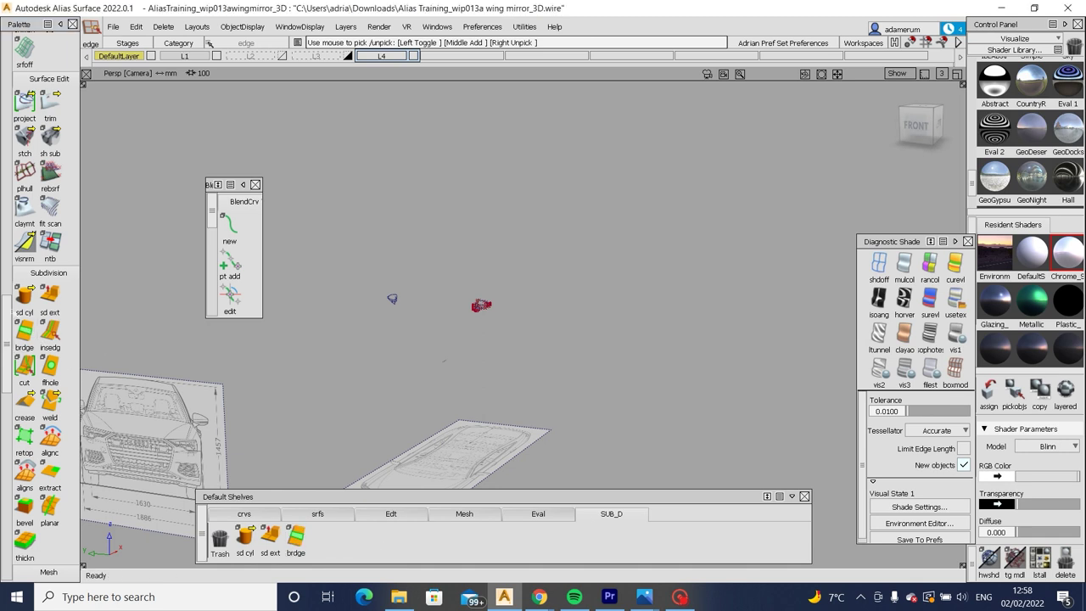
Add the insedg, cut, fhole and crease subdivision tools to the SUB_D shelf.
middle_click_drag(49, 335, 322, 540)
middle_click_drag(25, 365, 347, 539)
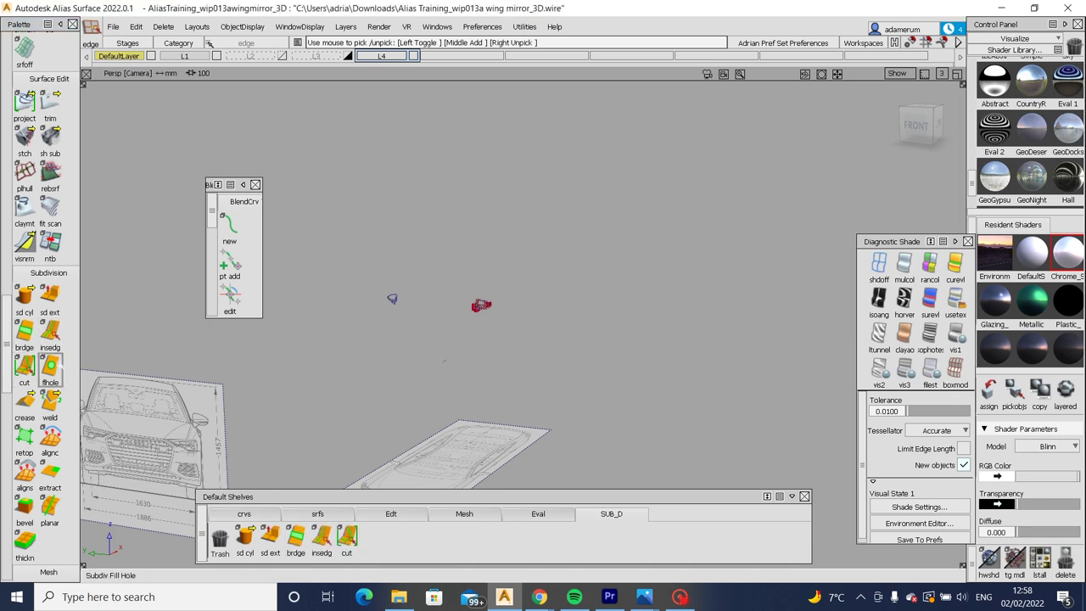
middle_click_drag(50, 366, 371, 540)
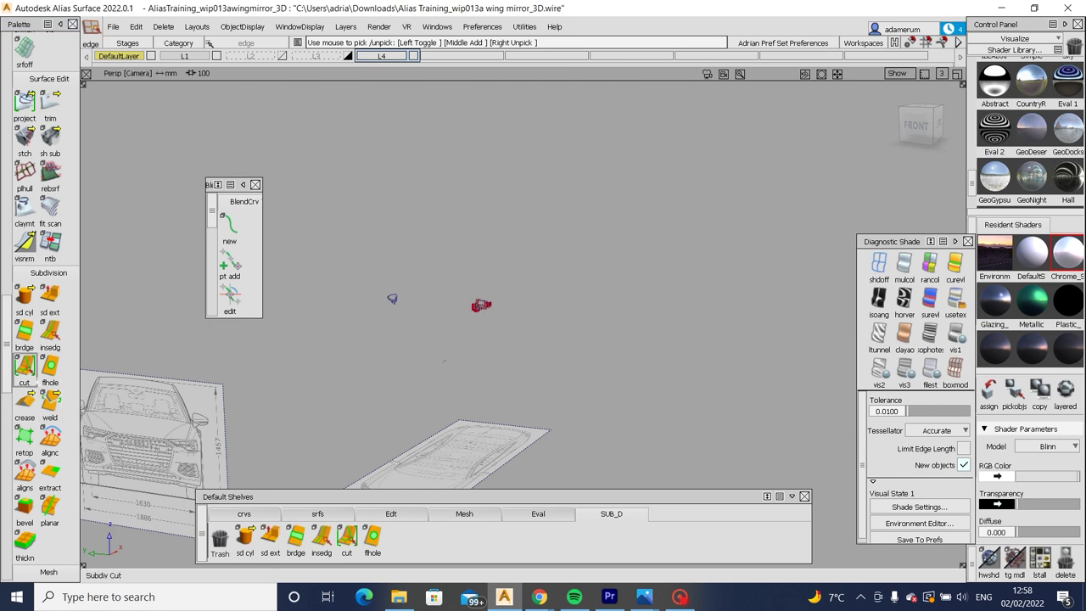
middle_click_drag(25, 399, 397, 536)
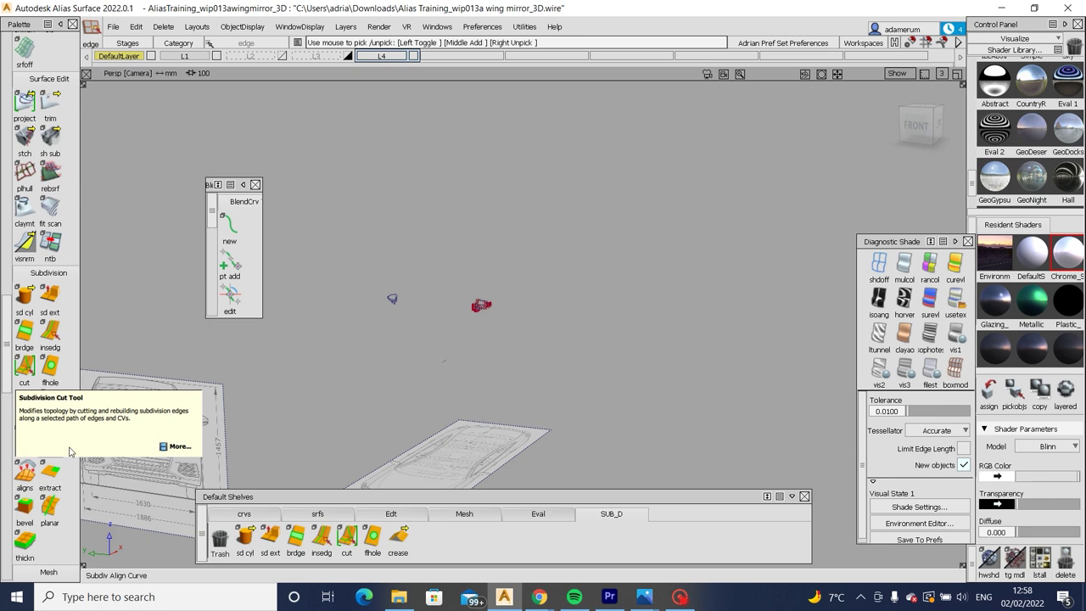
Add the weld, retop, alignc and aligns subdivision tools to the SUB_D shelf.
middle_click_drag(50, 406, 412, 537)
middle_click_drag(25, 437, 458, 543)
middle_click_drag(50, 452, 476, 543)
middle_click_drag(25, 476, 501, 543)
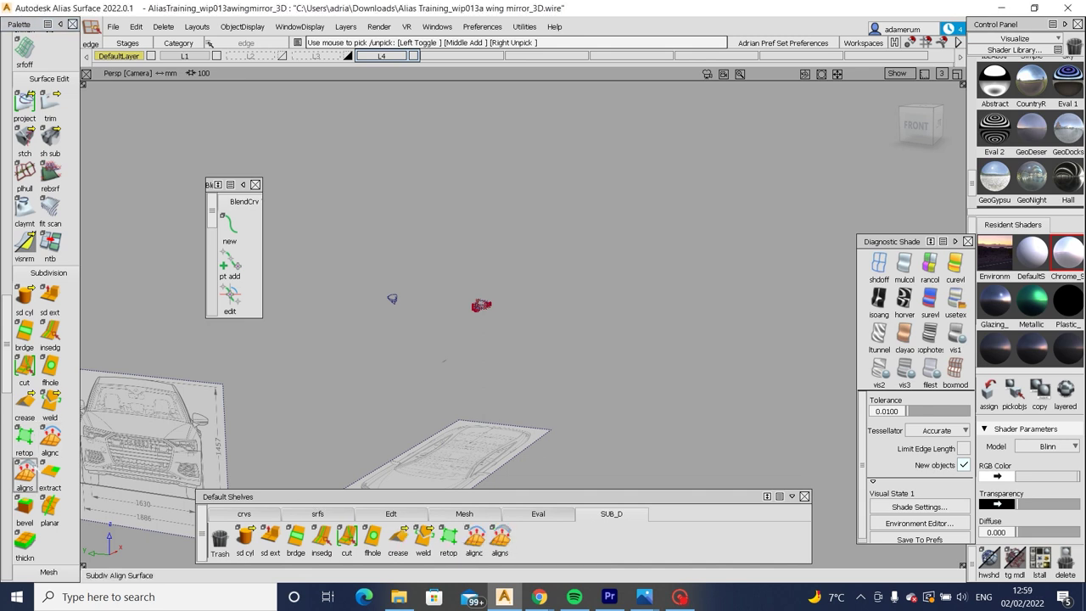
Add the extract, bevel, planar and thickn subdivision tools to the SUB_D shelf.
middle_click_drag(50, 476, 531, 543)
middle_click_drag(24, 505, 552, 541)
middle_click_drag(50, 505, 556, 534)
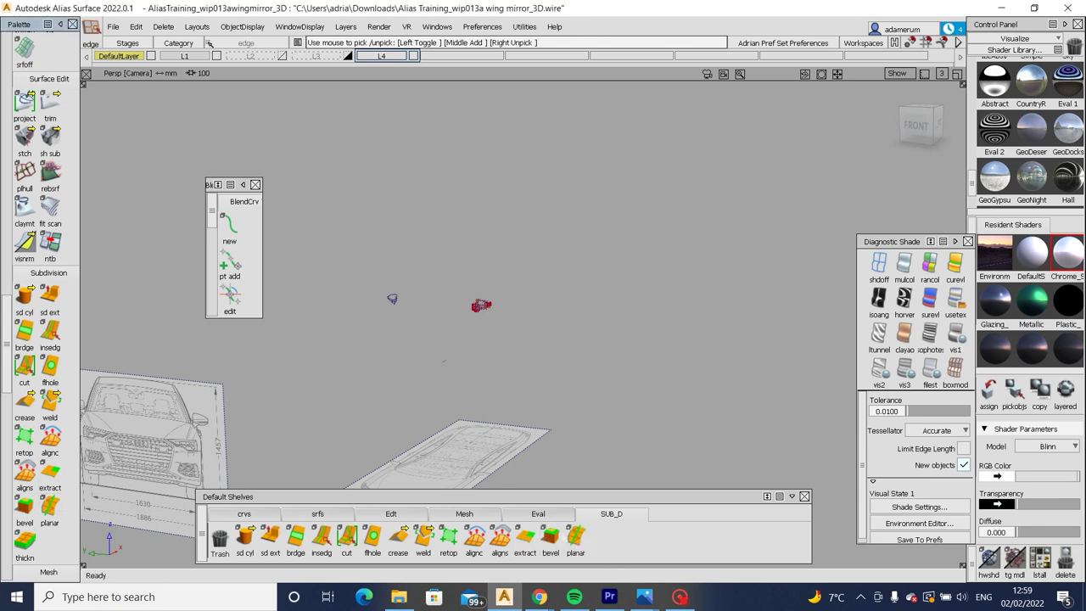
middle_click_drag(25, 540, 585, 537)
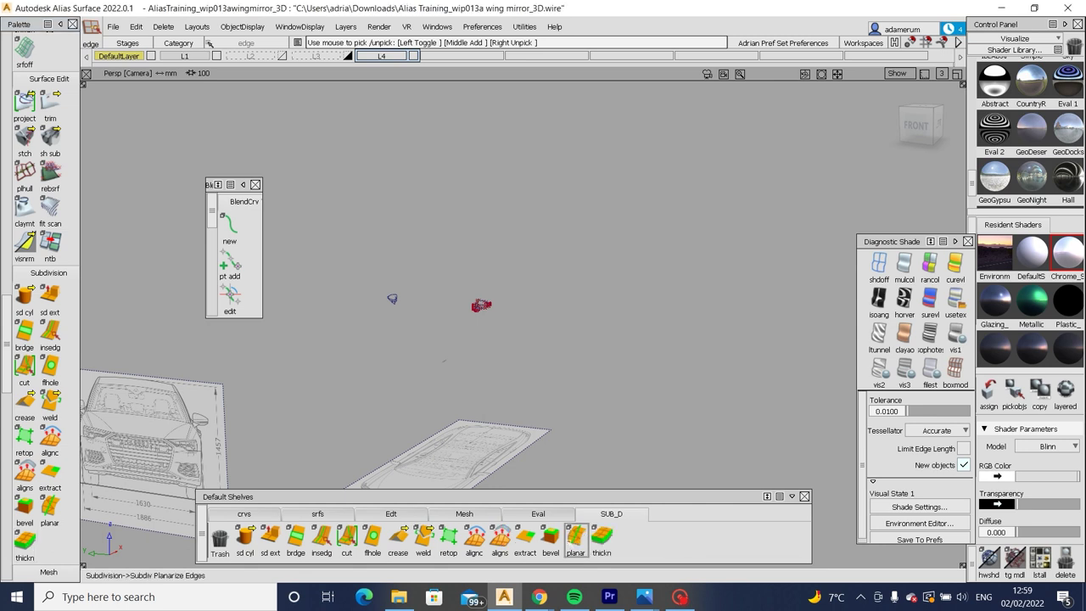
Add the edge and face pick tools to the SUB_D shelf.
scroll(34, 339, "up", 5)
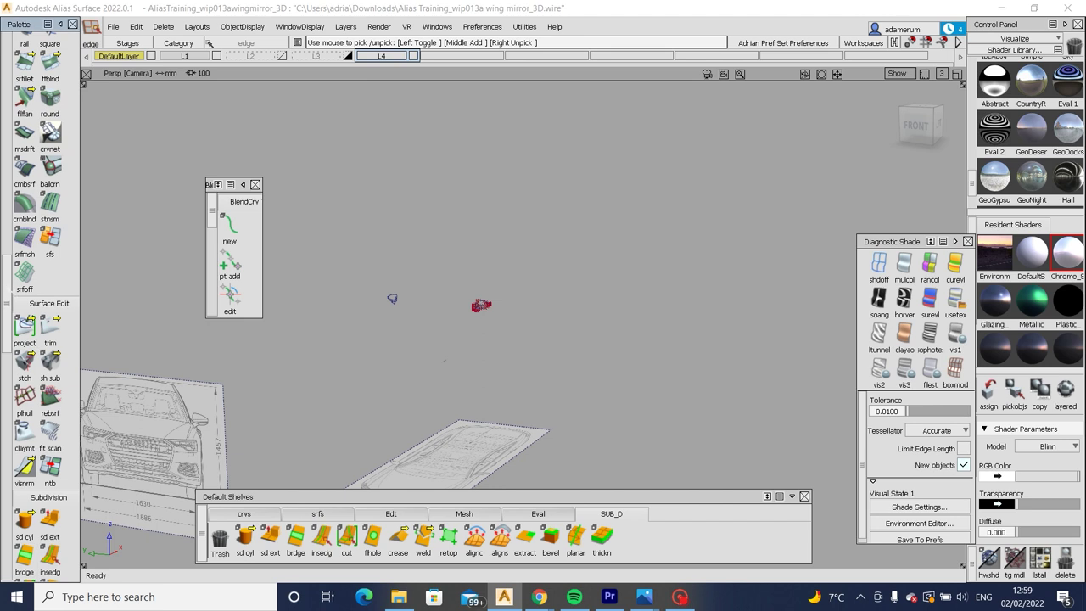
scroll(41, 322, "up", 10)
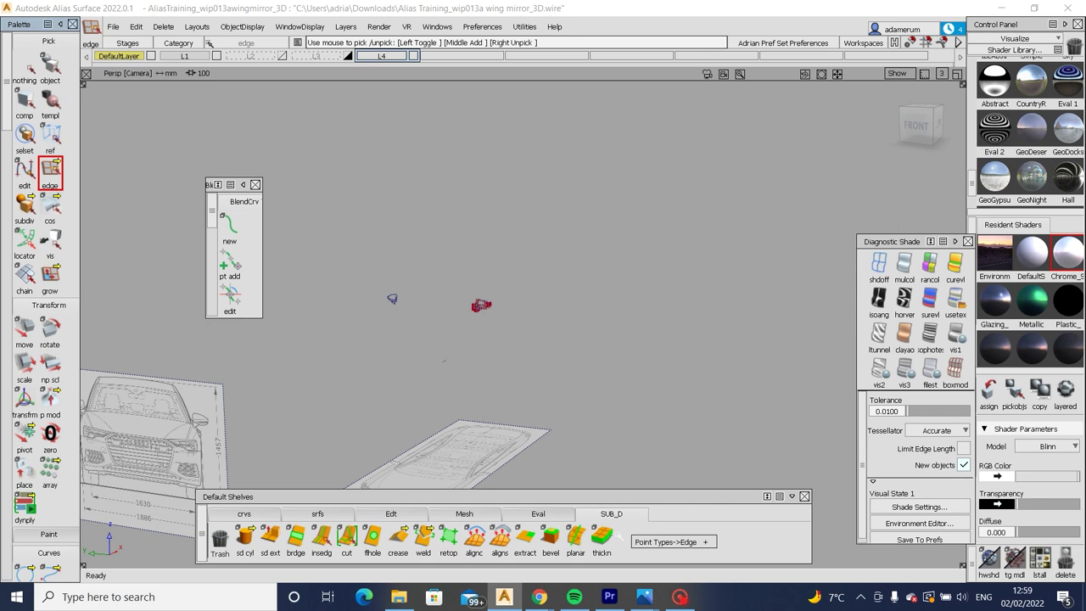
middle_click_drag(612, 535, 614, 535)
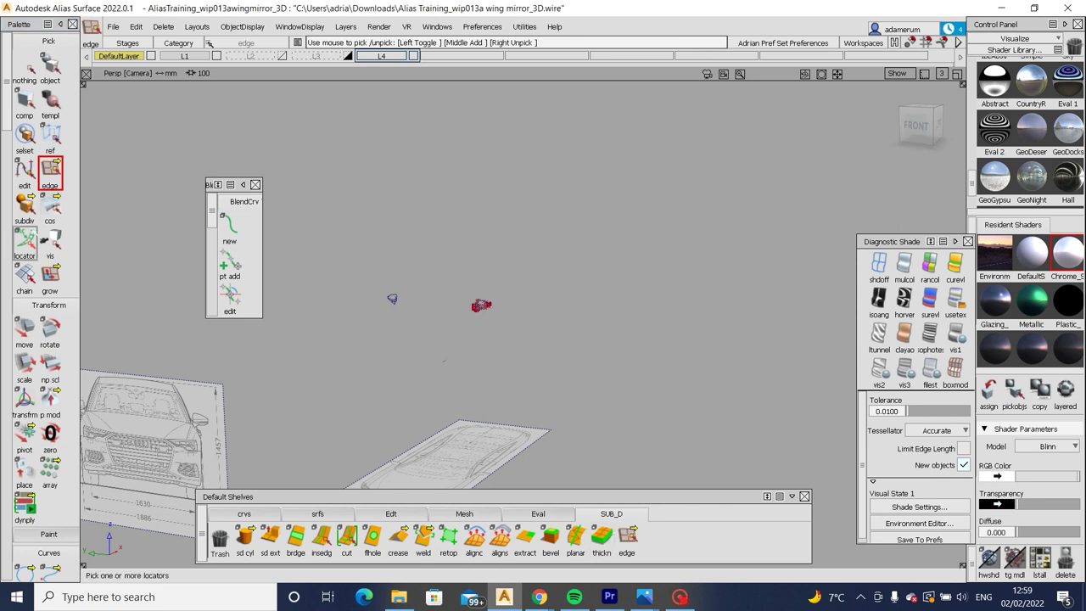
left_click(50, 169)
left_click(176, 169)
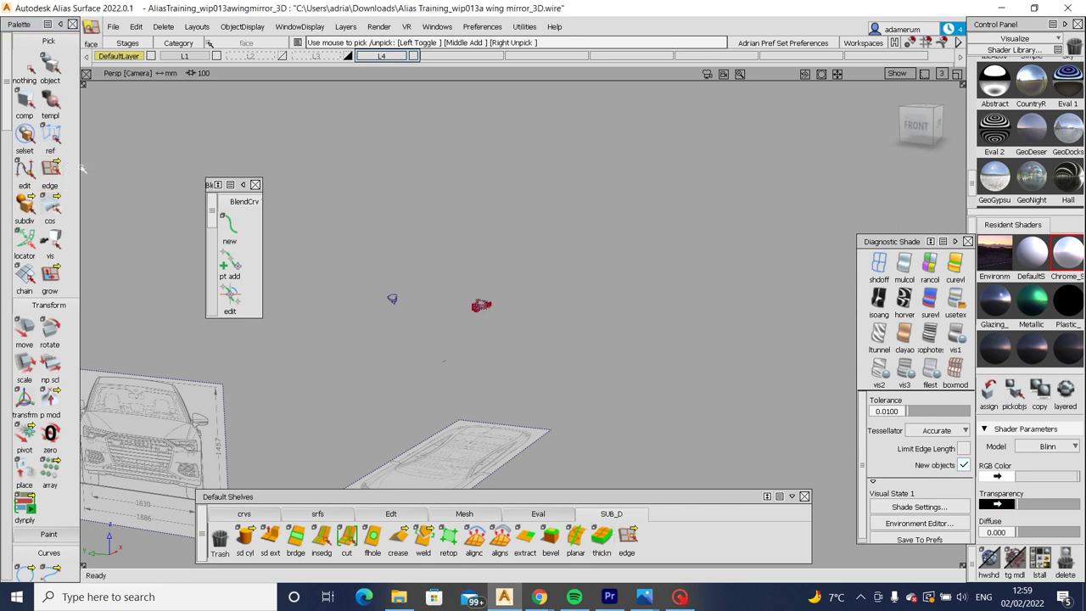
middle_click_drag(414, 462, 645, 536)
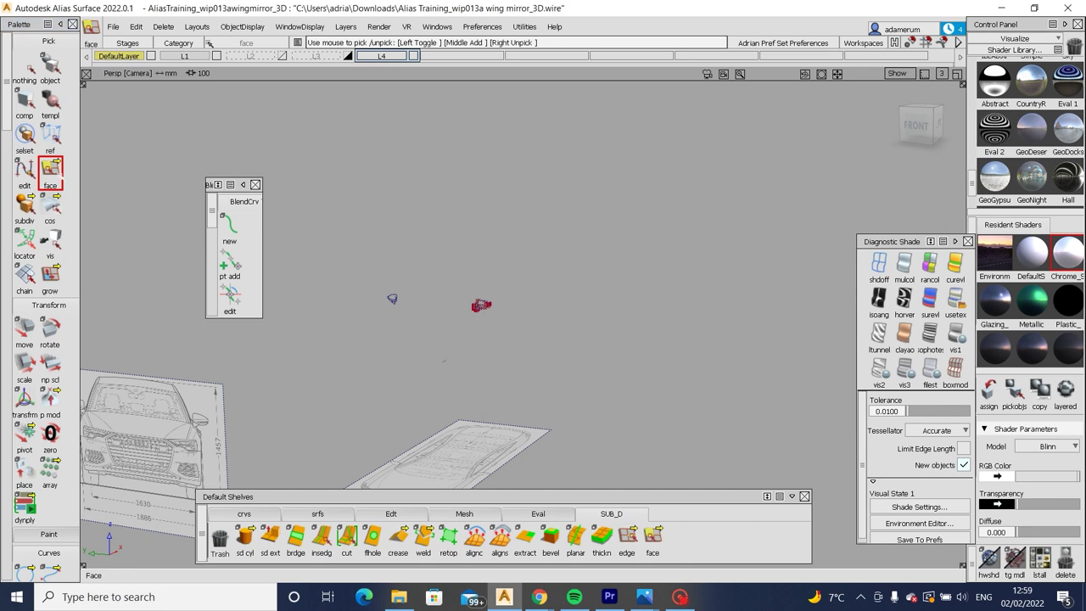
Add the face loop and subdiv edge loop pick tools to the SUB_D shelf.
left_click_drag(51, 171, 175, 173)
middle_click_drag(51, 171, 660, 533)
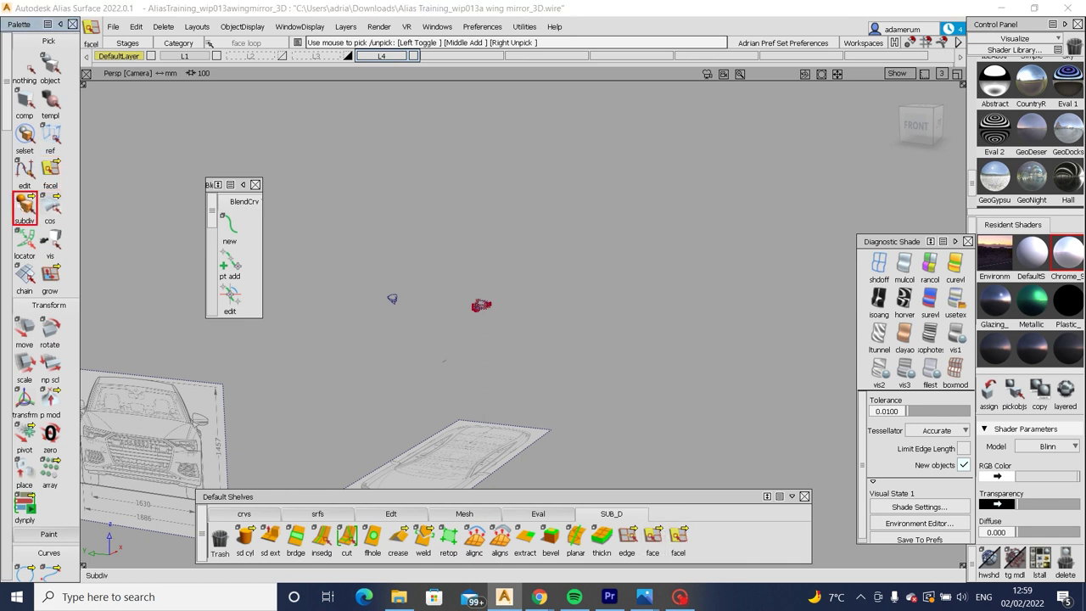
left_click_drag(24, 203, 77, 208)
mouse_move(25, 208)
middle_mouse_down()
mouse_move(231, 296)
mouse_move(618, 530)
mouse_move(704, 535)
mouse_move(551, 521)
mouse_move(44, 206)
mouse_move(25, 206)
middle_mouse_up()
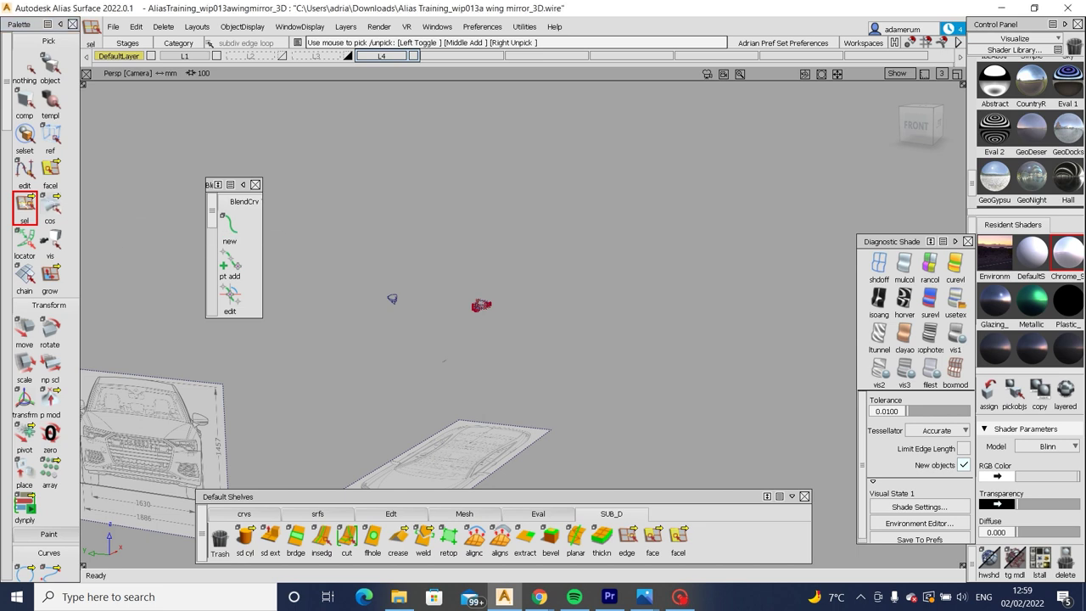
middle_click_drag(25, 206, 721, 520)
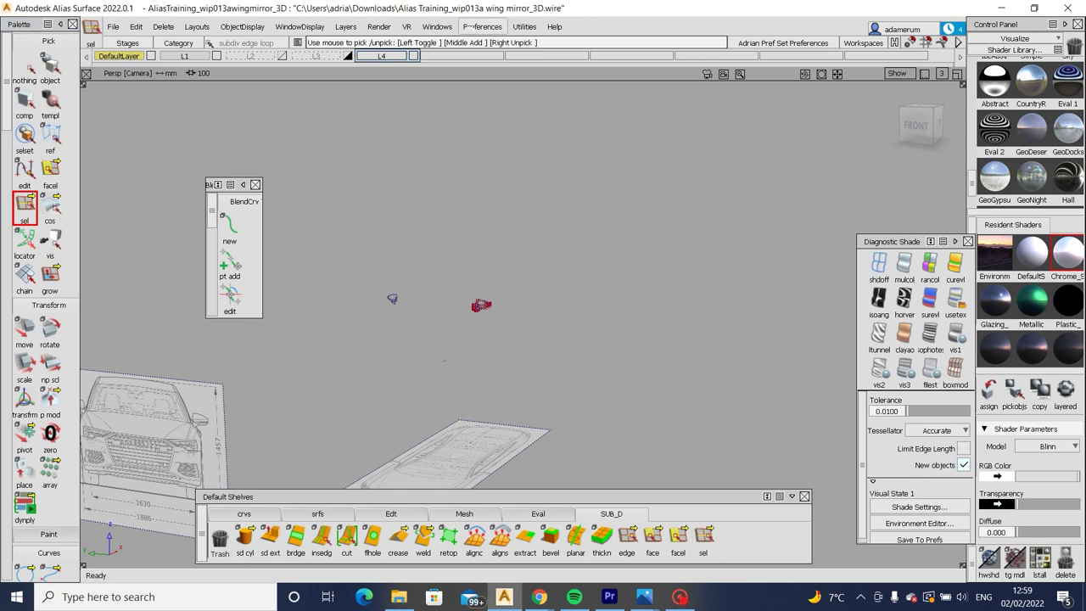
Save all preferences, overwriting the default preferences with the imported set, and close the tool palette.
left_click(469, 27)
mouse_move(505, 181)
left_click(592, 178)
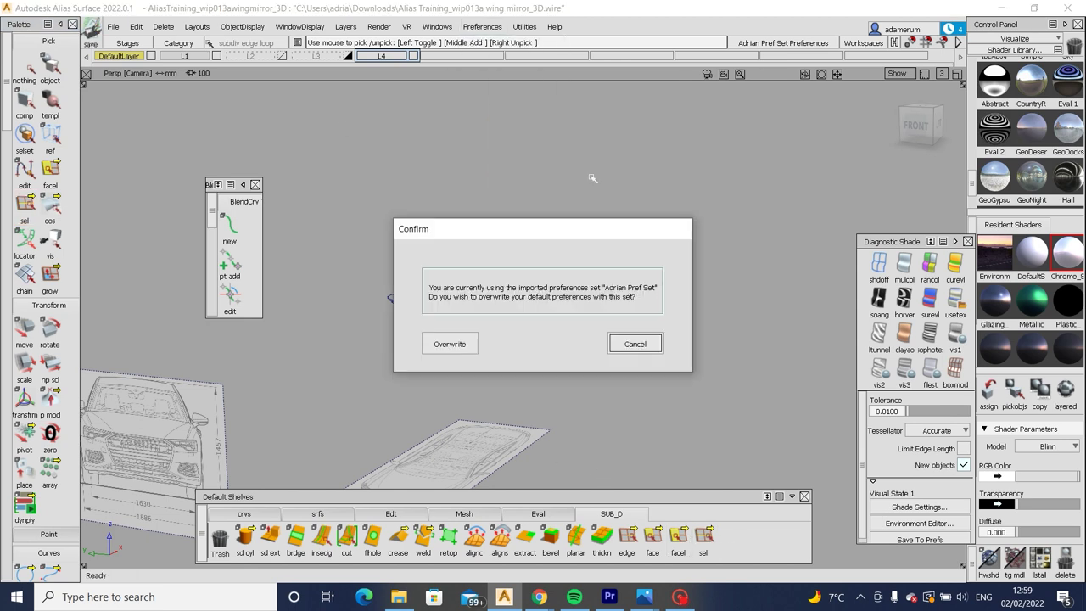
left_click(450, 344)
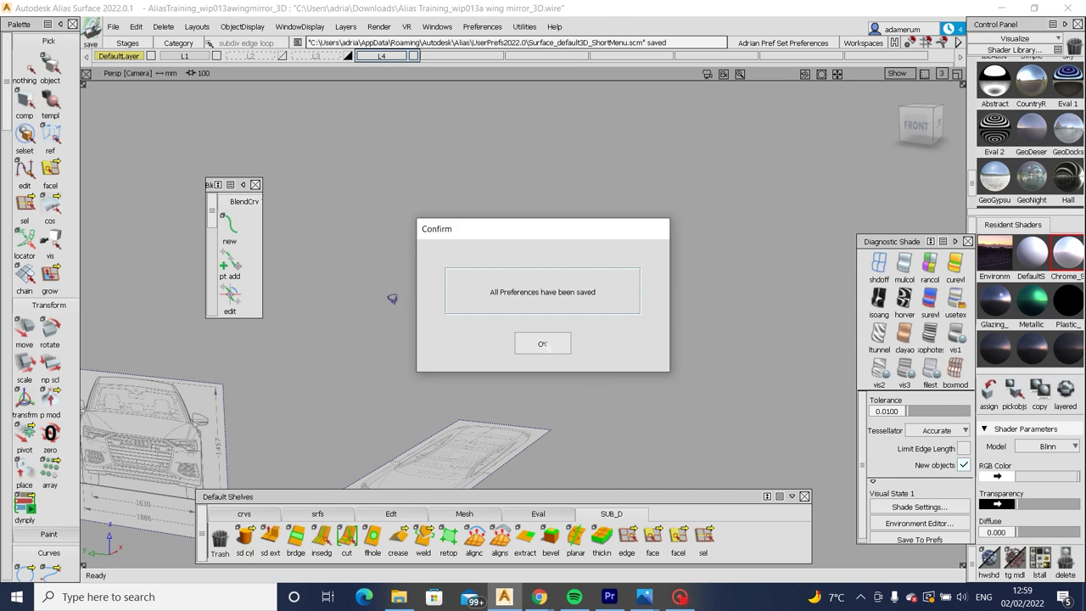
left_click(542, 344)
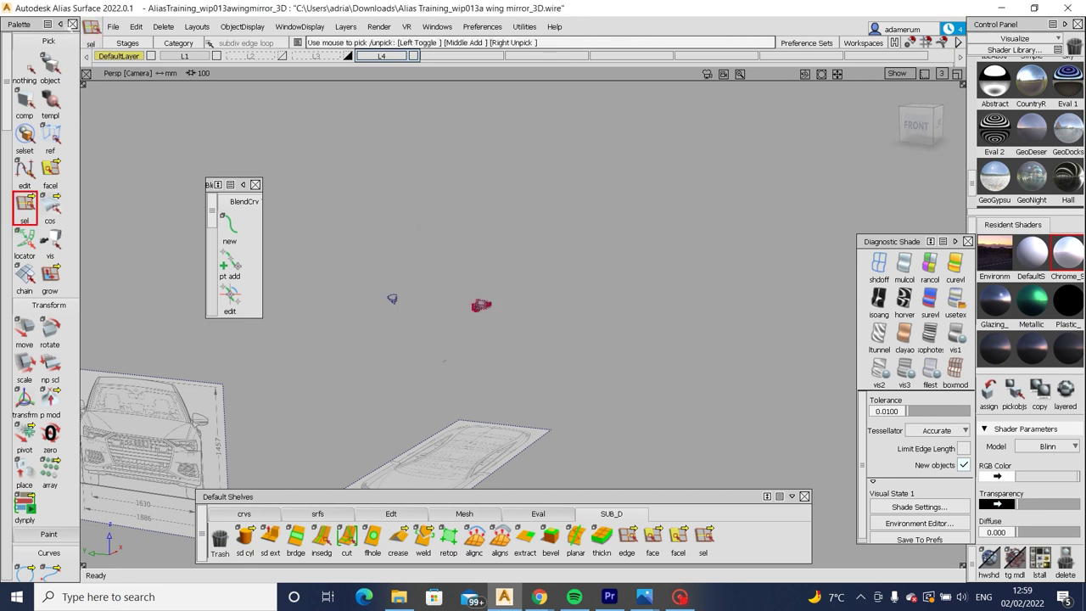
left_click(72, 24)
left_click_drag(465, 318, 432, 370, "alt+shift")
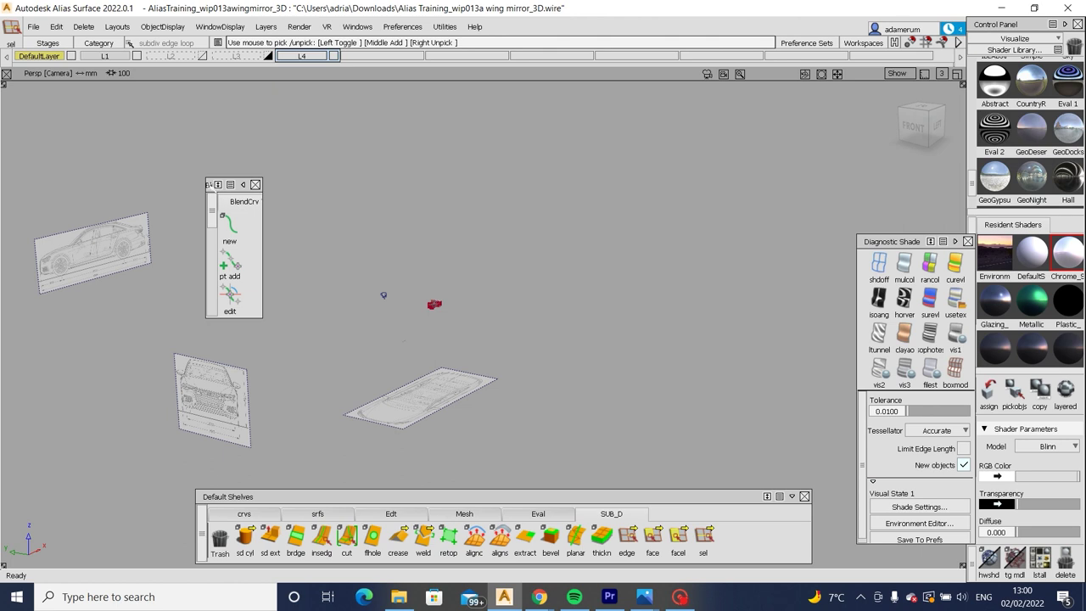
Move the BlendCrv palette aside, below the side-view image, and show all hidden objects in the scene.
left_click_drag(229, 184, 34, 304)
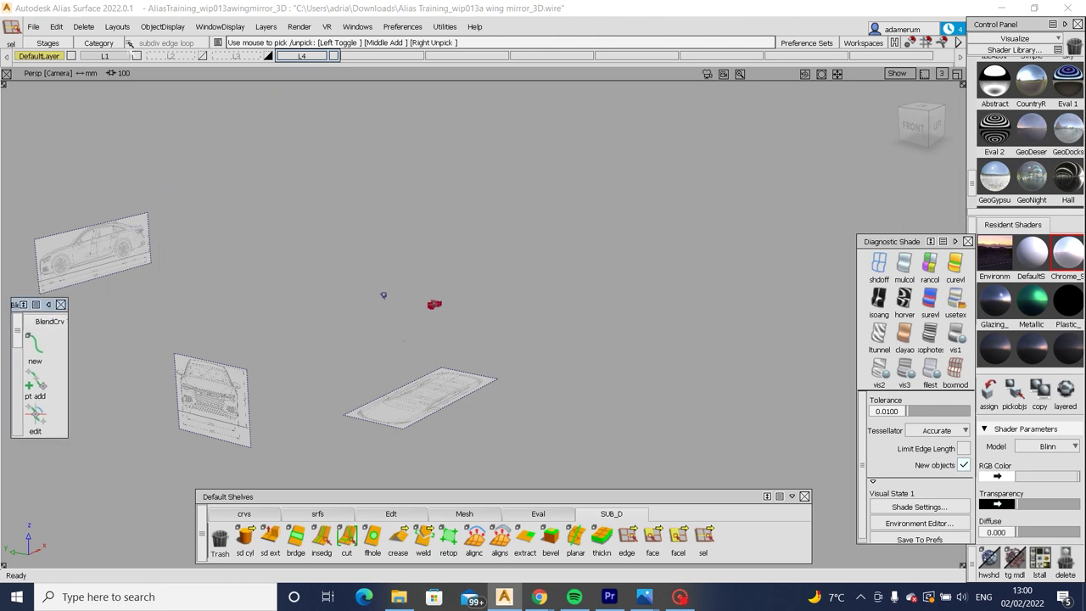
left_click(162, 26)
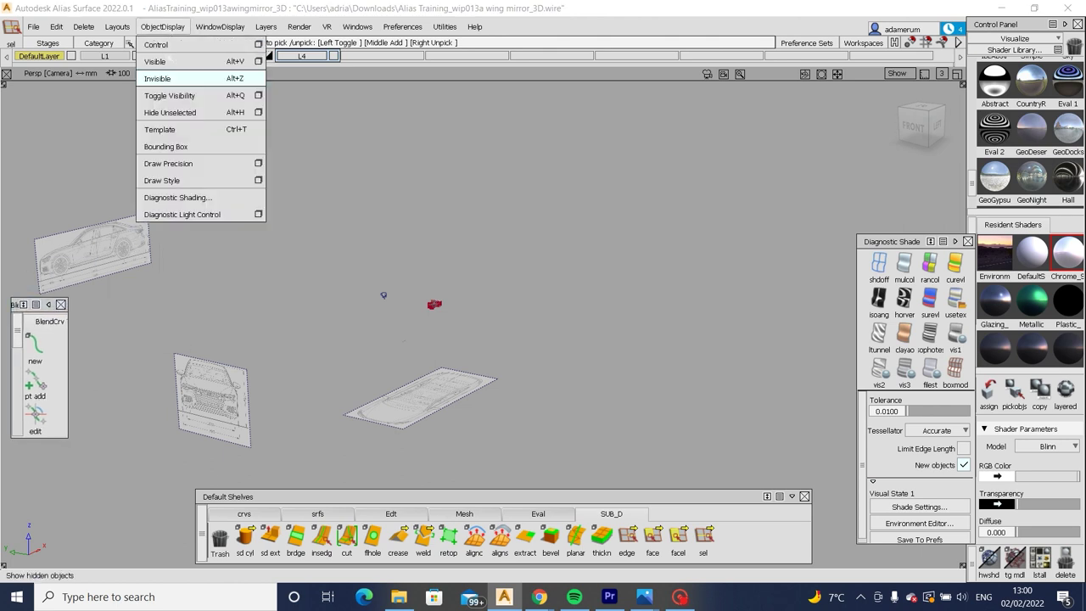
left_click(170, 80)
Pick the back, front, side and top reference image planes as objects.
left_click_drag(515, 223, 531, 259, "ctrl+shift")
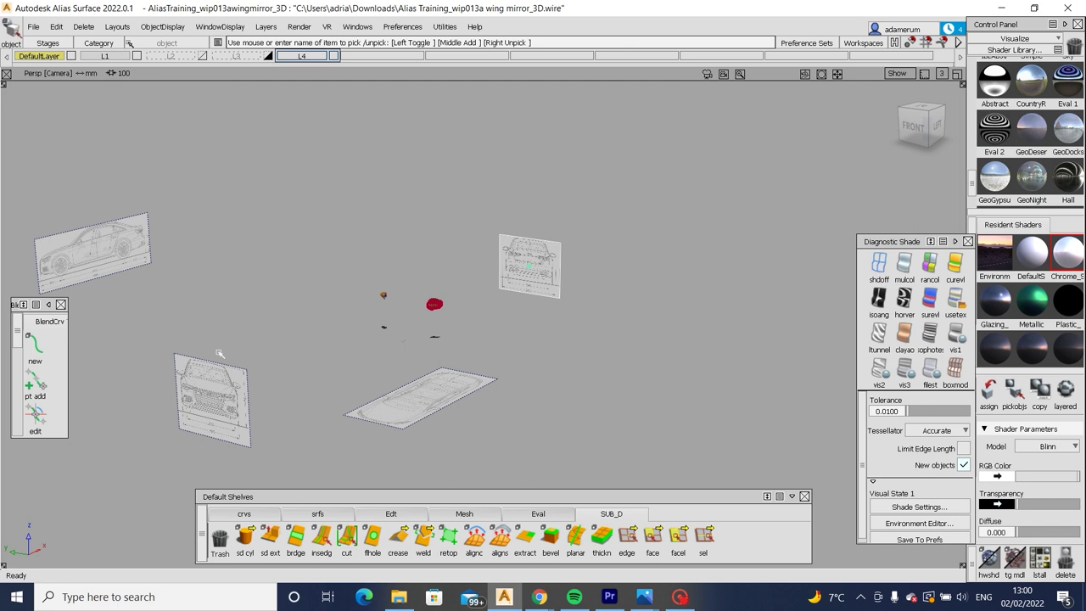
left_click(204, 355)
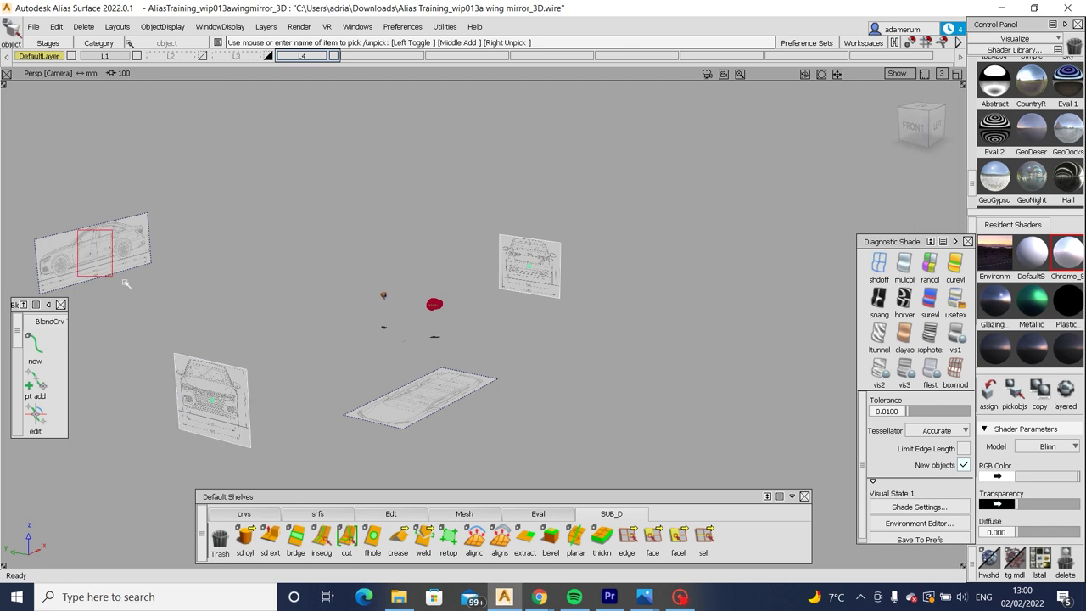
left_click(95, 252)
left_click(385, 426)
Create a new layer, L5, for the wing mirror's reference geometry.
left_click_drag(429, 357, 618, 395, "alt+shift")
right_click_drag(618, 396, 626, 338, "alt+shift")
left_click_drag(626, 337, 602, 294, "alt+shift")
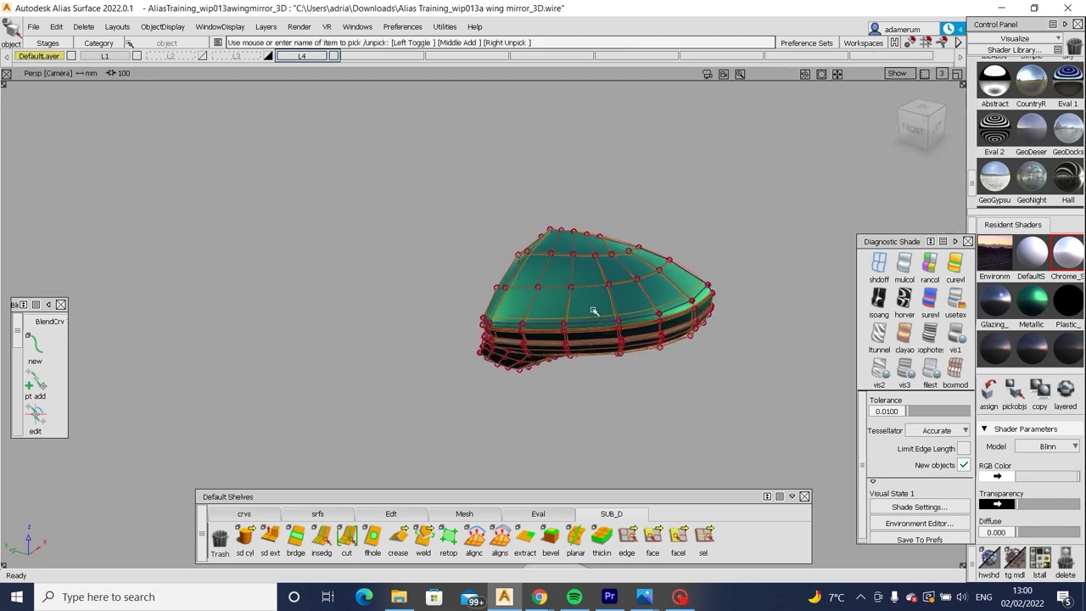
left_click(265, 27)
left_click(270, 41)
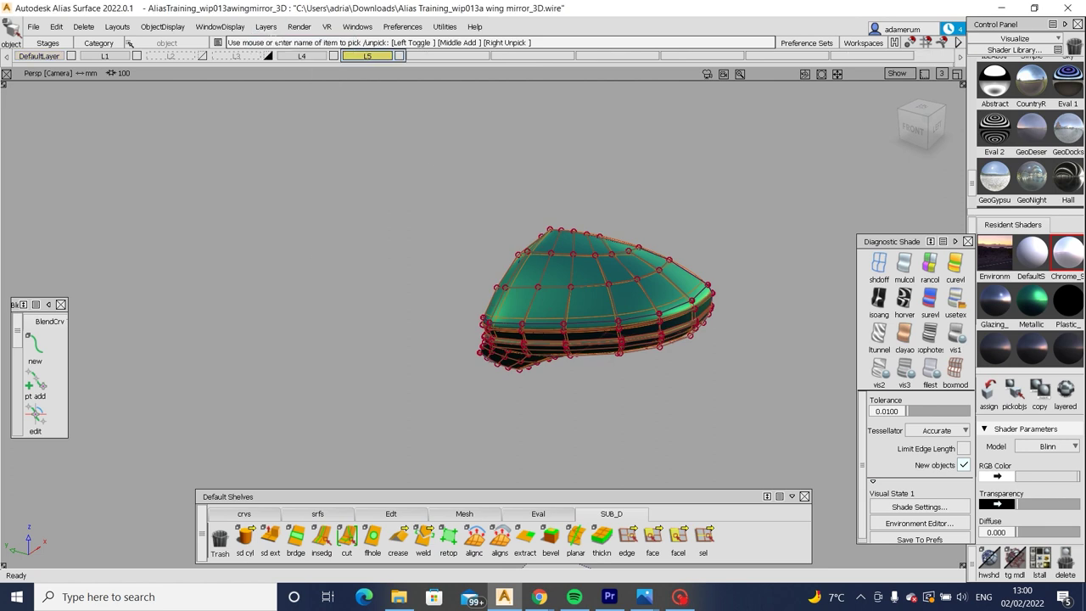
Pick the wing mirror's curves, assign them to layer L5 and hide layer L4.
left_click_drag(339, 194, 460, 239, "ctrl+shift")
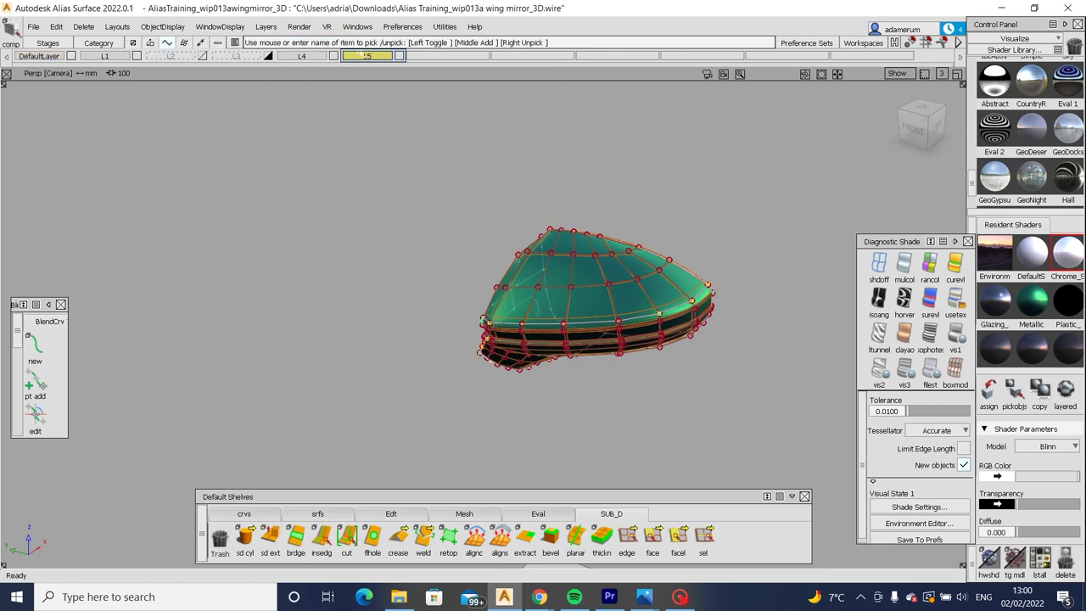
right_click_drag(366, 55, 297, 102)
left_click(594, 238)
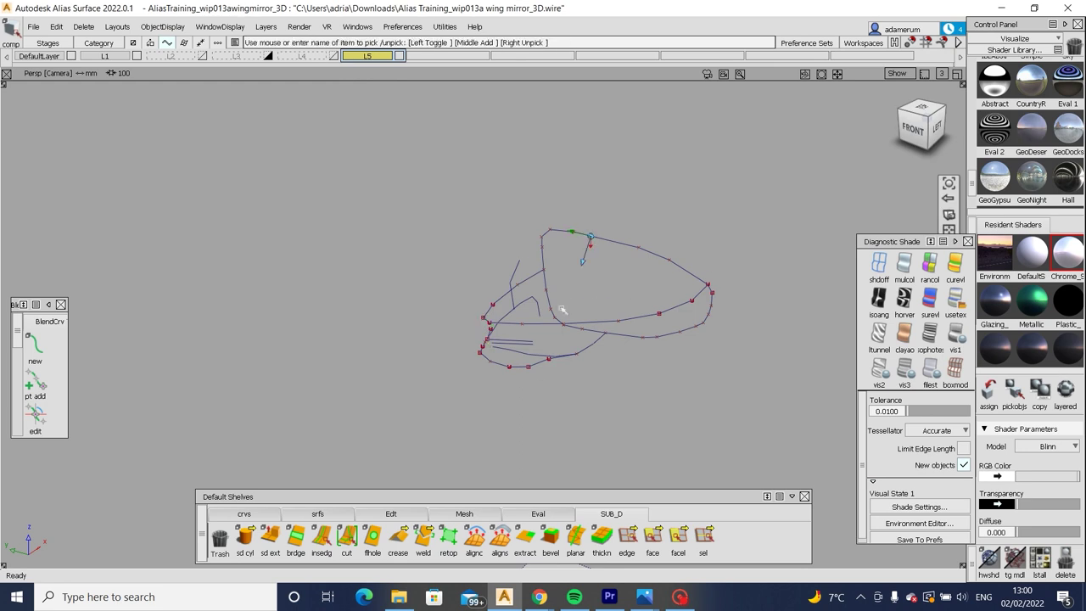
Delete the two short straight curves inside the lower part of the mirror outline.
left_click_drag(593, 246, 231, 118, "alt+shift")
left_click(339, 153)
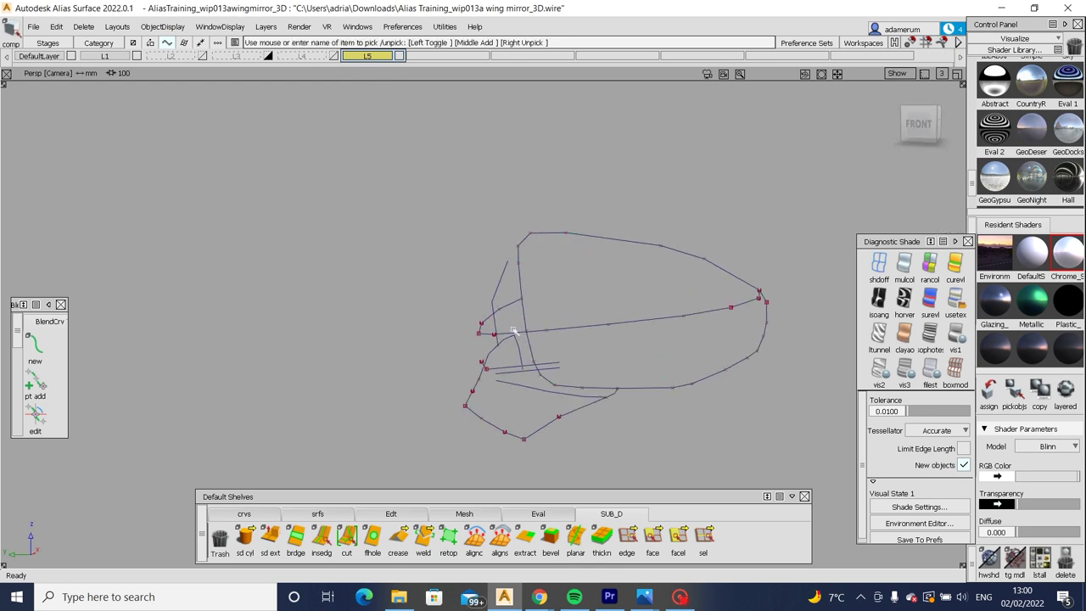
left_click_drag(513, 330, 625, 340, "alt+shift")
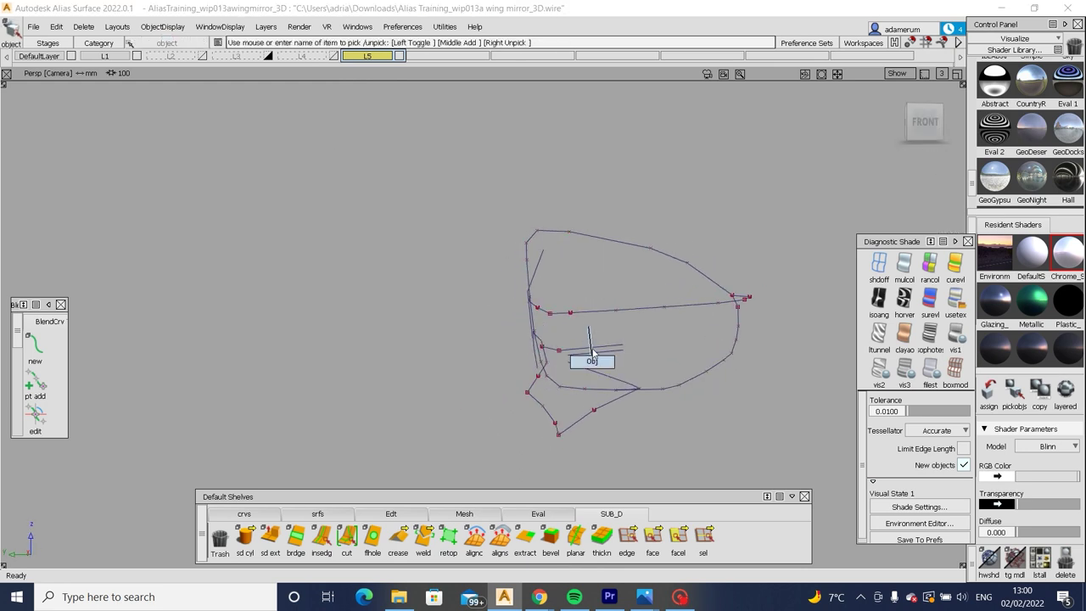
key("ctrl+z")
right_click_drag(547, 346, 674, 389, "alt+shift")
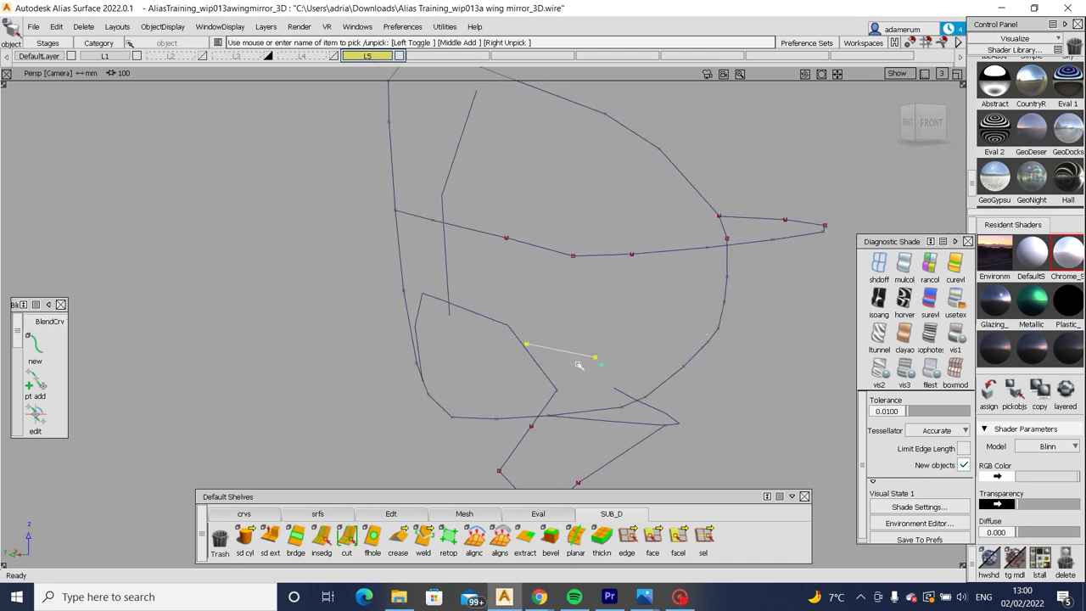
Pick the end CV where the two lower mirror curves meet and move it to reshape the curve end.
right_click_drag(528, 363, 563, 383, "ctrl+shift")
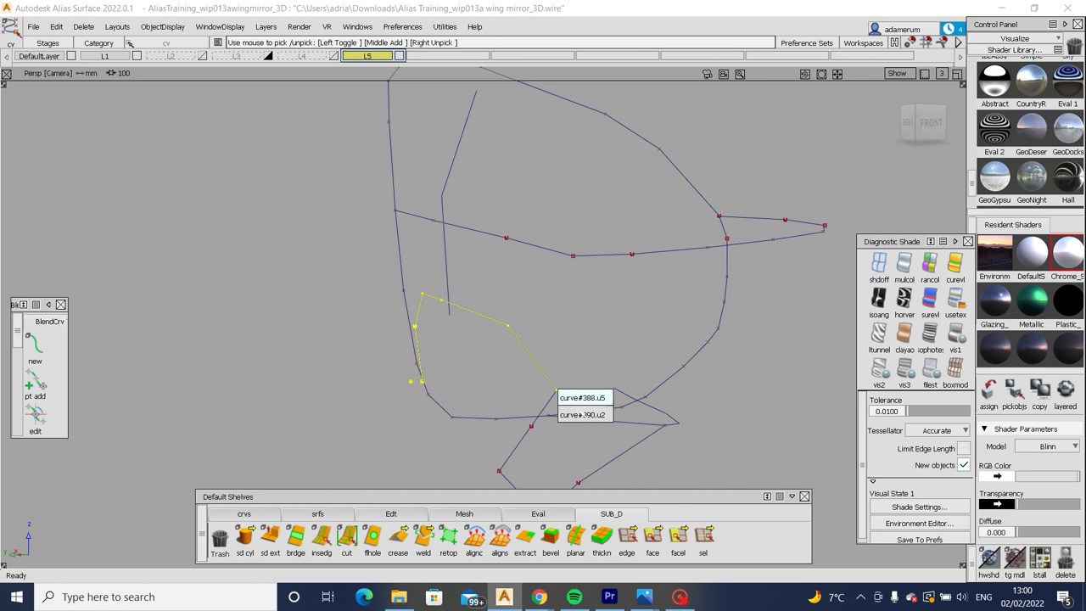
left_click(585, 405)
left_click_drag(585, 424, 436, 425)
middle_click_drag(436, 424, 450, 406)
Try to move a CV near the start of the mirror's lower edge curve in the left view, and undo it.
left_click_drag(450, 405, 430, 247, "alt+shift")
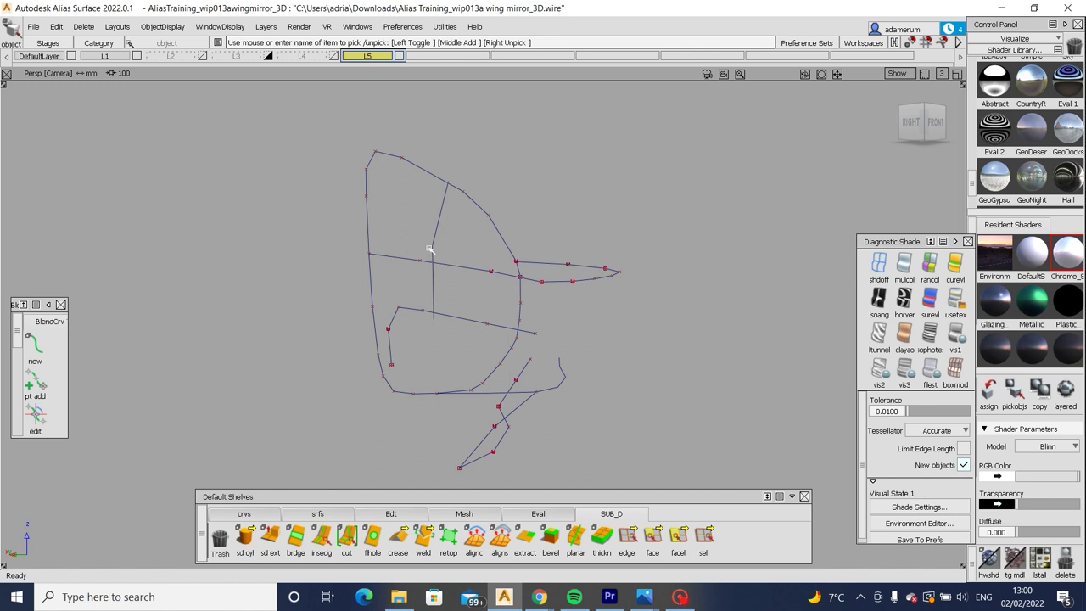
left_click_drag(479, 285, 458, 373, "alt+shift")
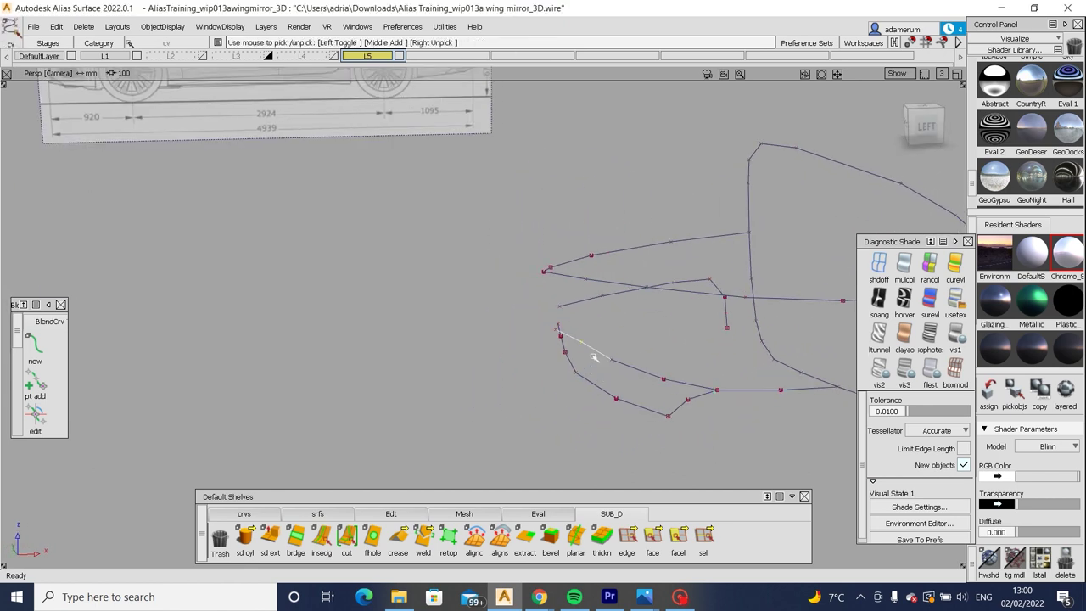
left_click_drag(594, 318, 570, 342, "alt+shift")
left_click(922, 137)
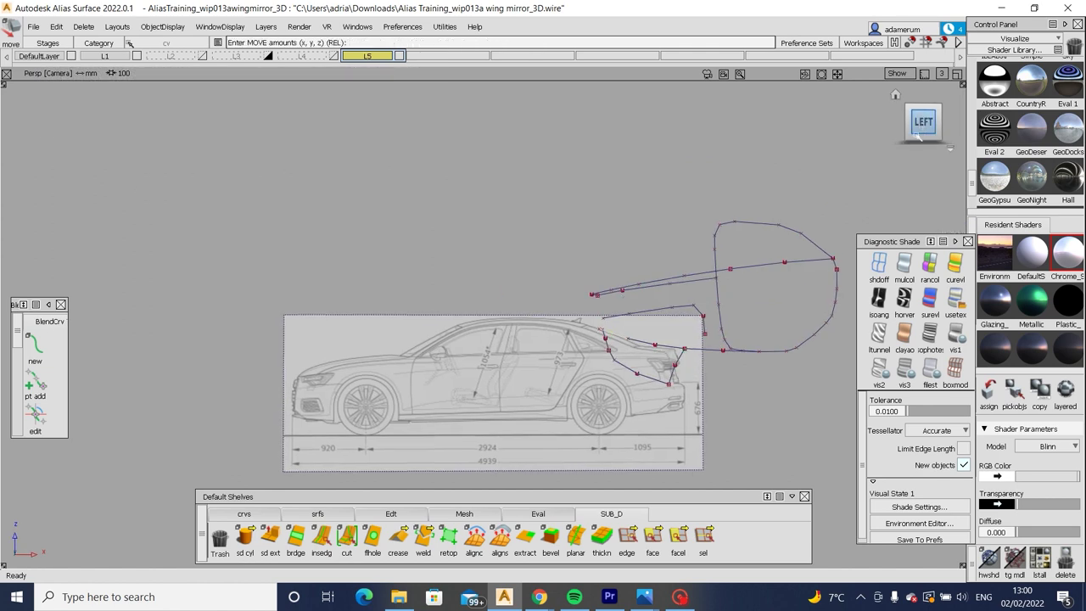
scroll(593, 297, "up", 5)
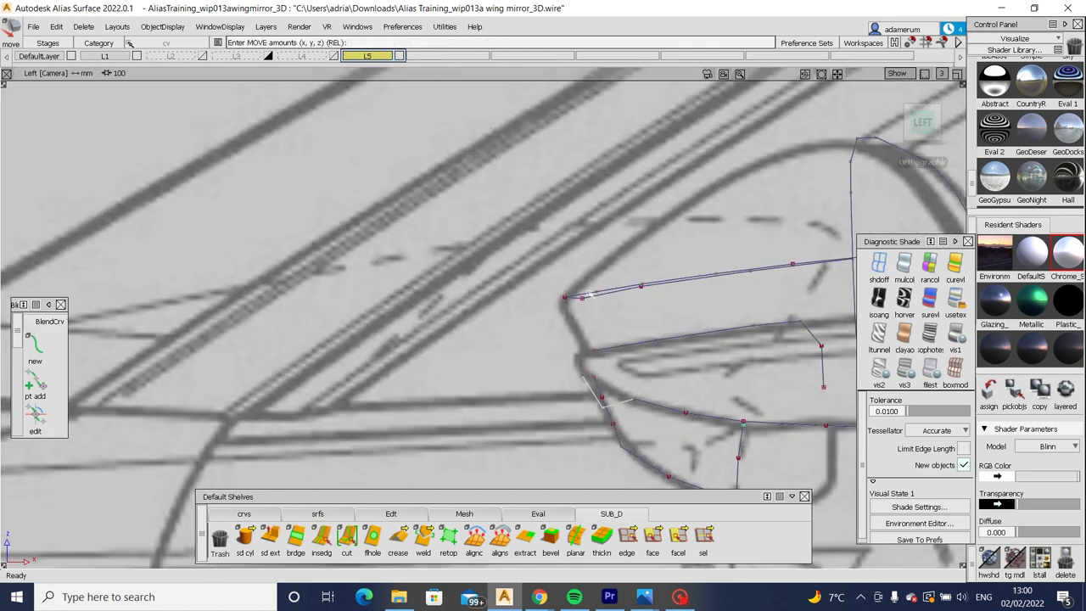
key("ctrl+z")
key("F6")
In the back view, start a new edit point curve with the curve degree set to 1.
middle_click_drag(556, 293, 387, 302, "alt+shift")
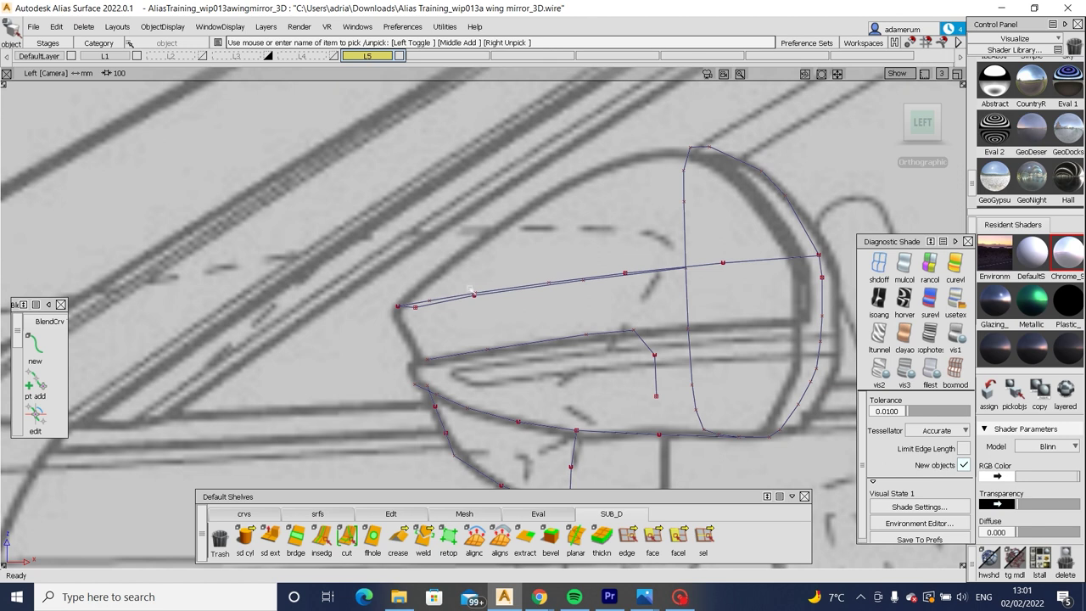
middle_click_drag(668, 134, 572, 135, "alt+shift")
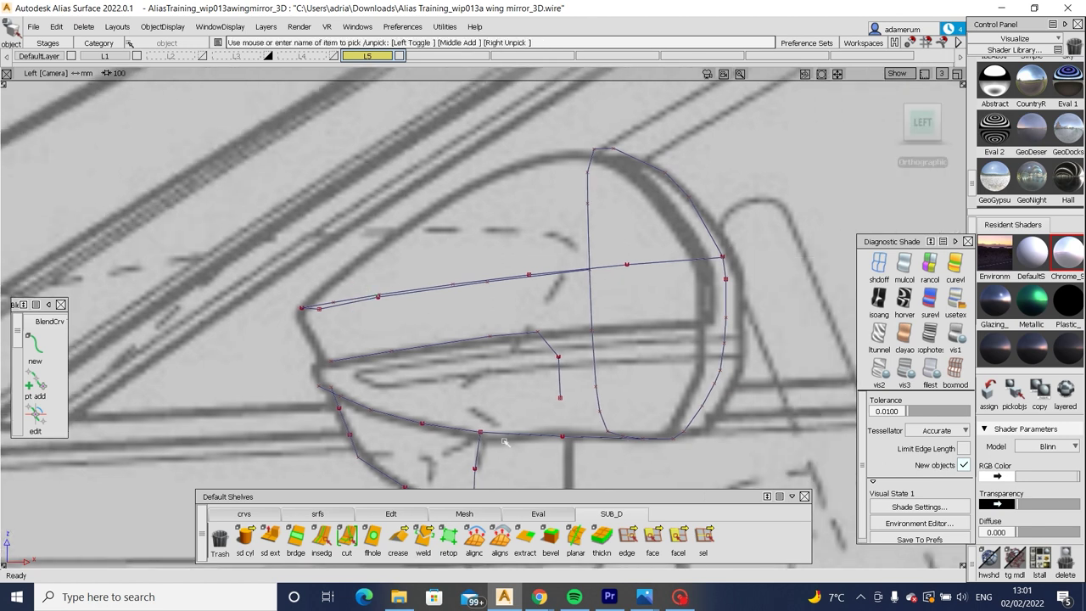
mouse_move(320, 385)
left_mouse_down("alt+shift")
mouse_move(582, 429)
mouse_move(406, 433)
left_mouse_up("alt+shift")
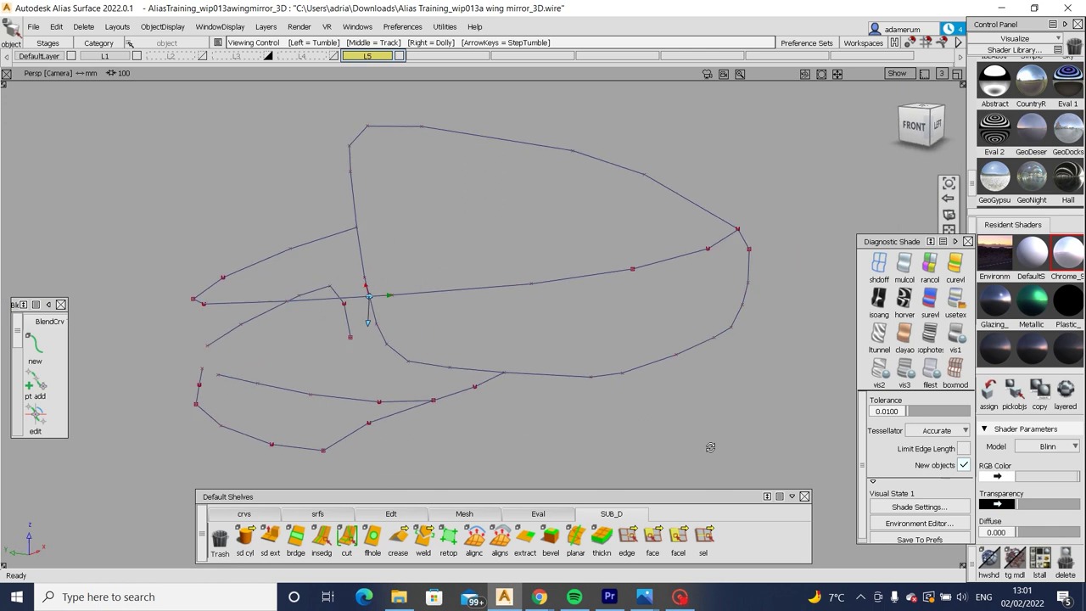
mouse_move(477, 431)
left_mouse_down("alt+shift")
mouse_move(376, 299)
mouse_move(415, 364)
mouse_move(369, 427)
mouse_move(280, 397)
mouse_move(475, 357)
left_mouse_up("alt+shift")
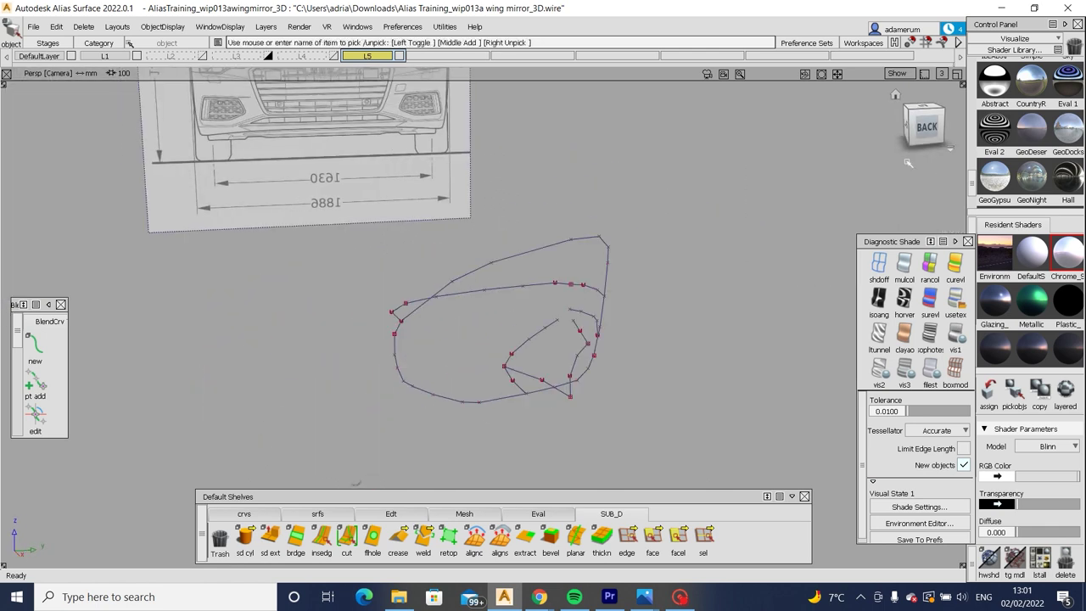
left_click(924, 127)
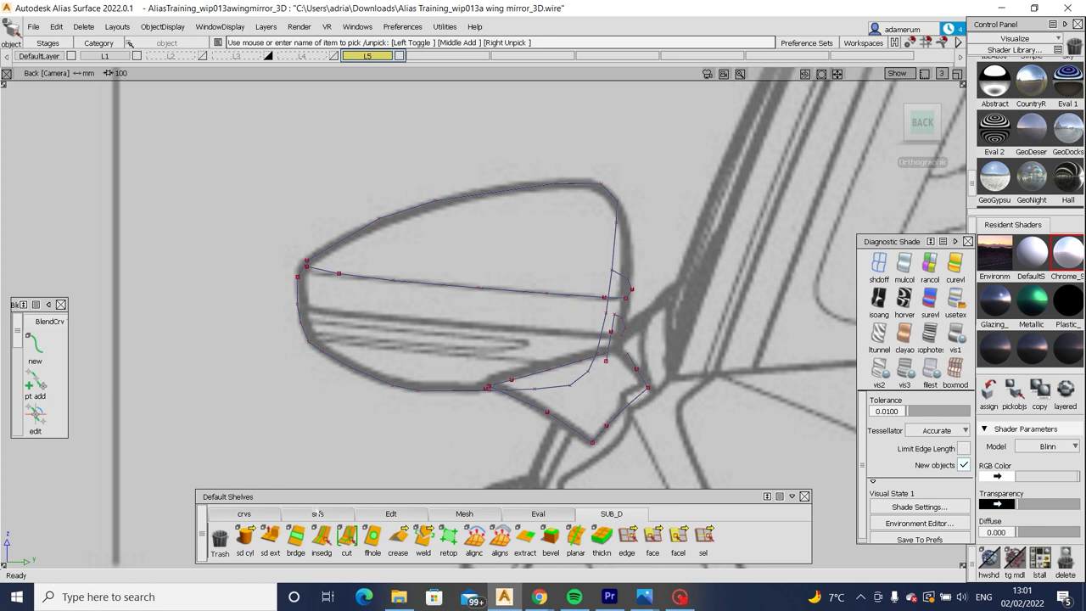
left_click(257, 518)
double_click(271, 535)
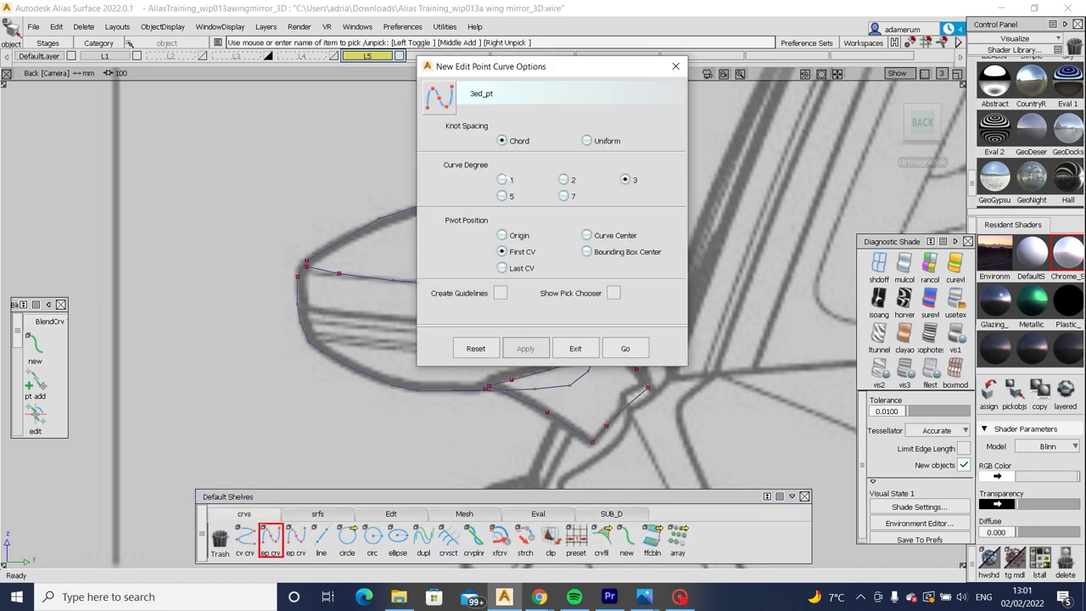
left_click(502, 179)
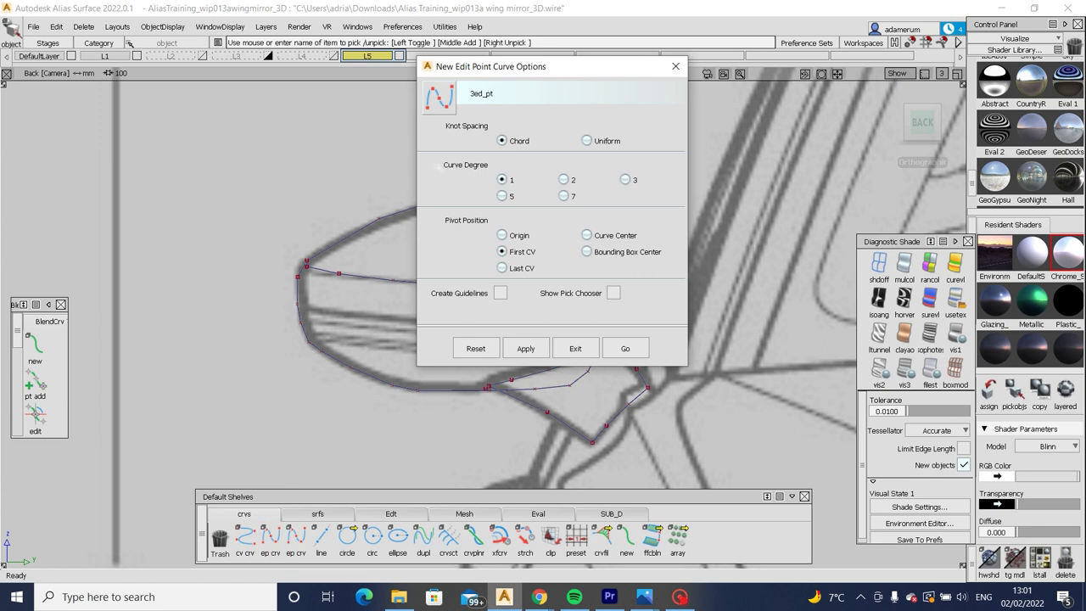
left_click(625, 348)
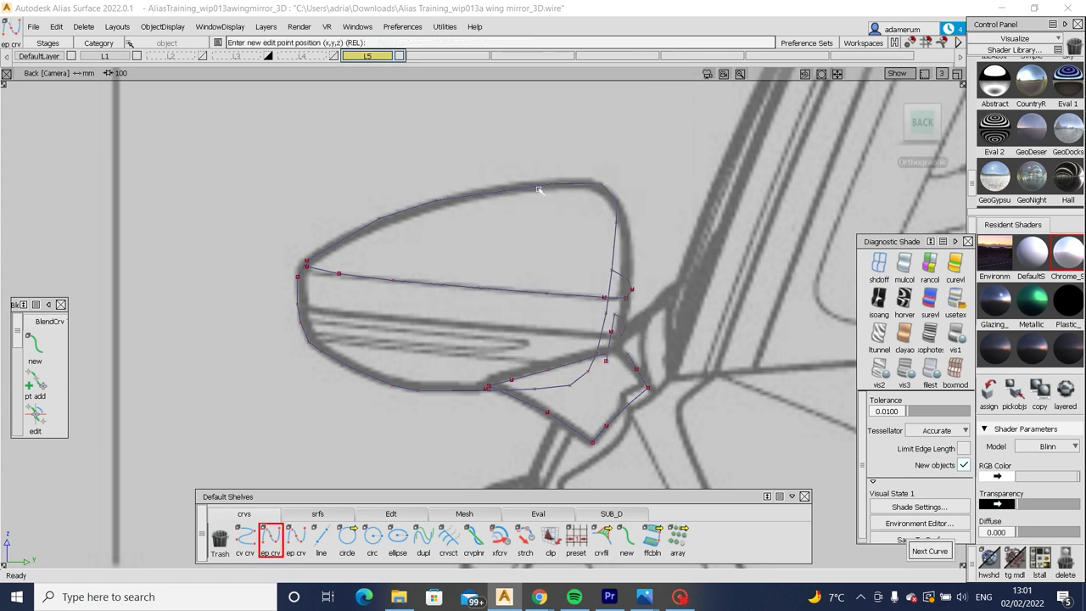
Try to trace the mirror's upper edge with edit points from the outer tip to the upper inner corner, and undo it.
left_click(307, 261)
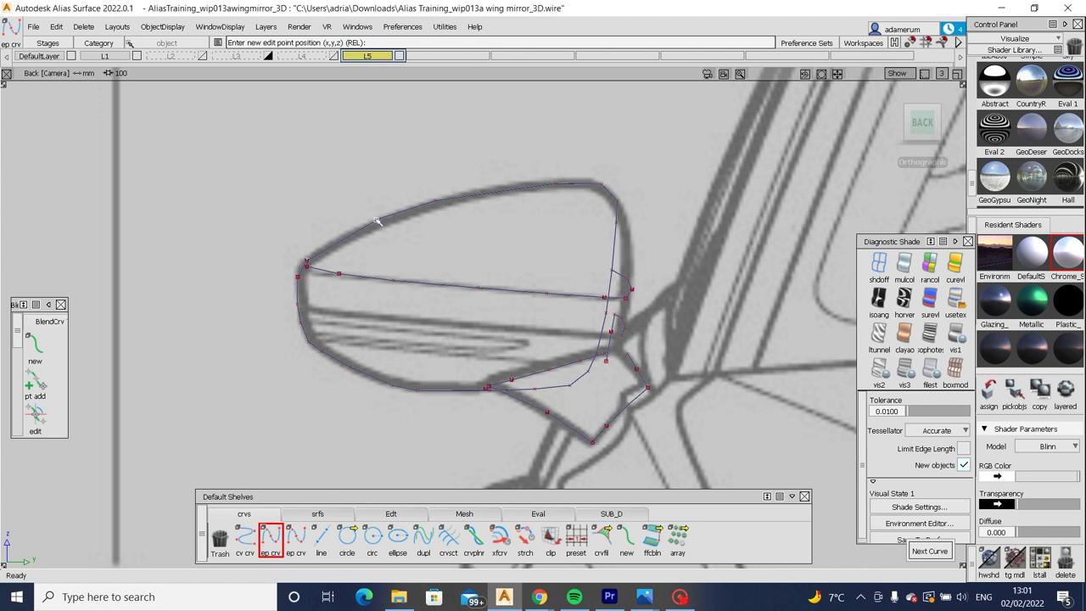
left_click(379, 221)
left_click(548, 184)
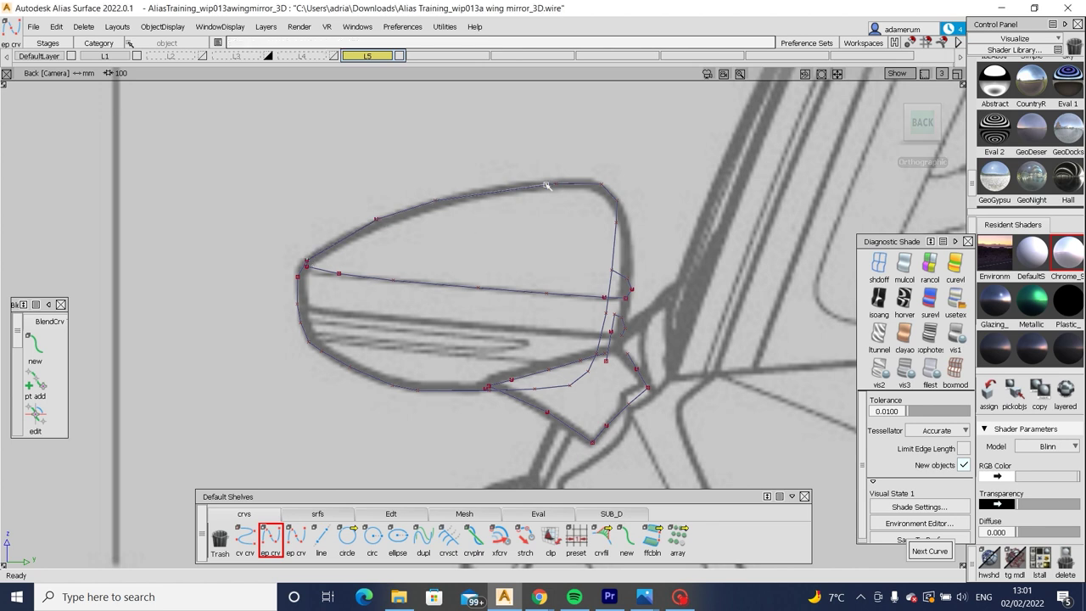
left_click(600, 184)
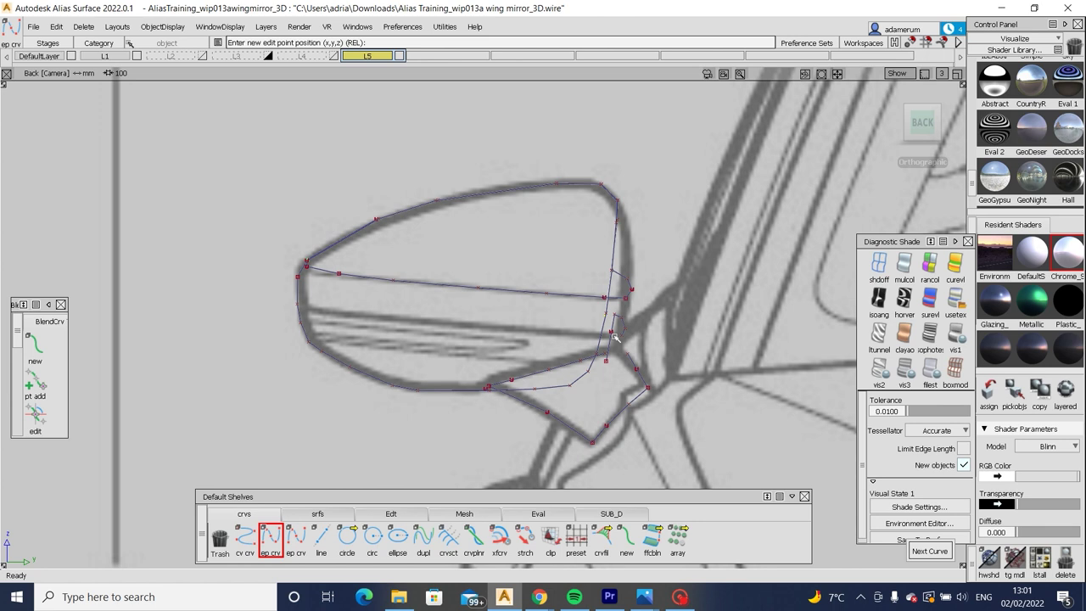
key("ctrl+z")
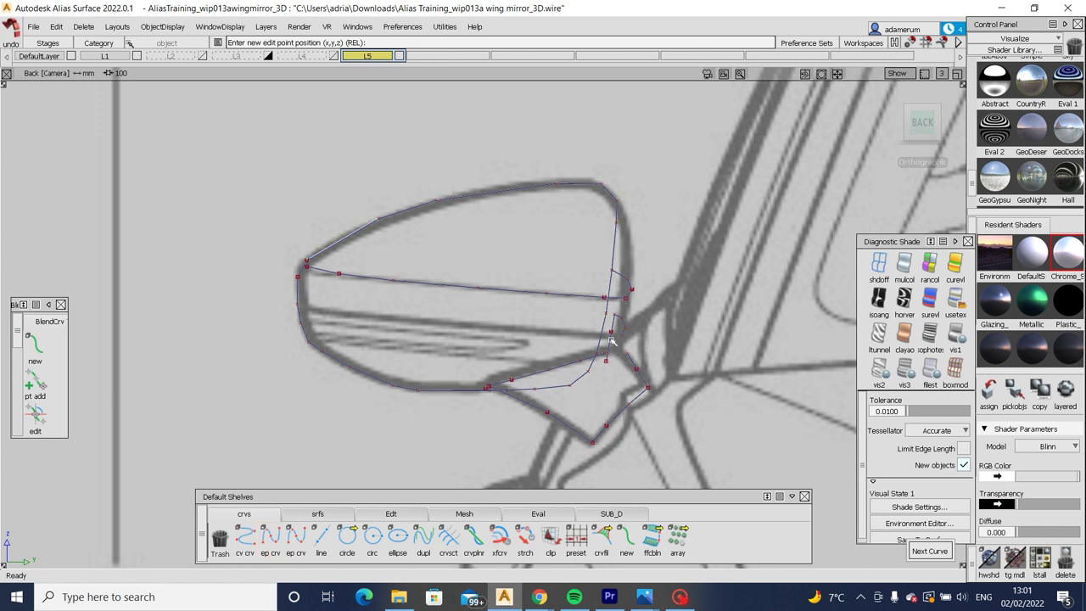
Show all hidden objects in the perspective view and make layer L4 visible.
right_click_drag(460, 219, 626, 296, "alt+shift")
left_click_drag(626, 296, 581, 280, "alt+shift")
right_click_drag(581, 280, 526, 280, "alt+shift")
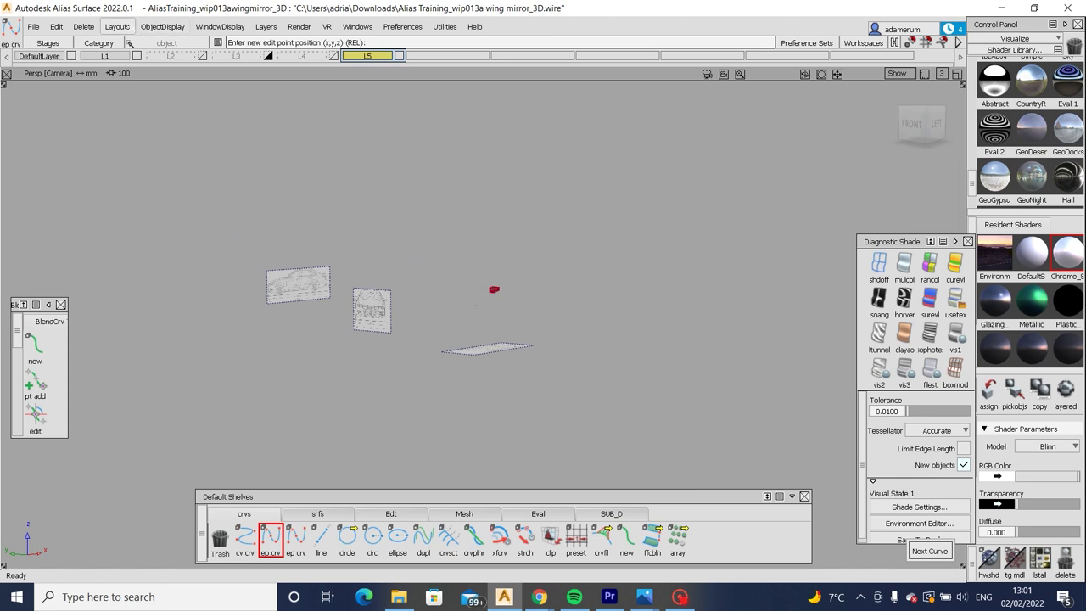
left_click(162, 26)
left_click(183, 62)
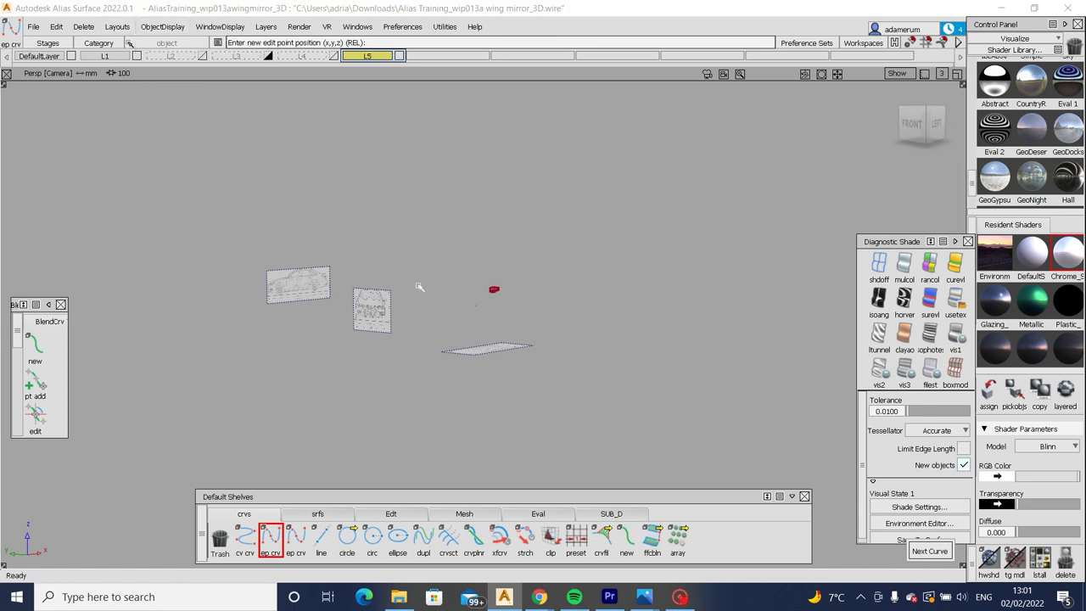
left_click_drag(419, 287, 361, 290, "alt+shift")
right_click(301, 55)
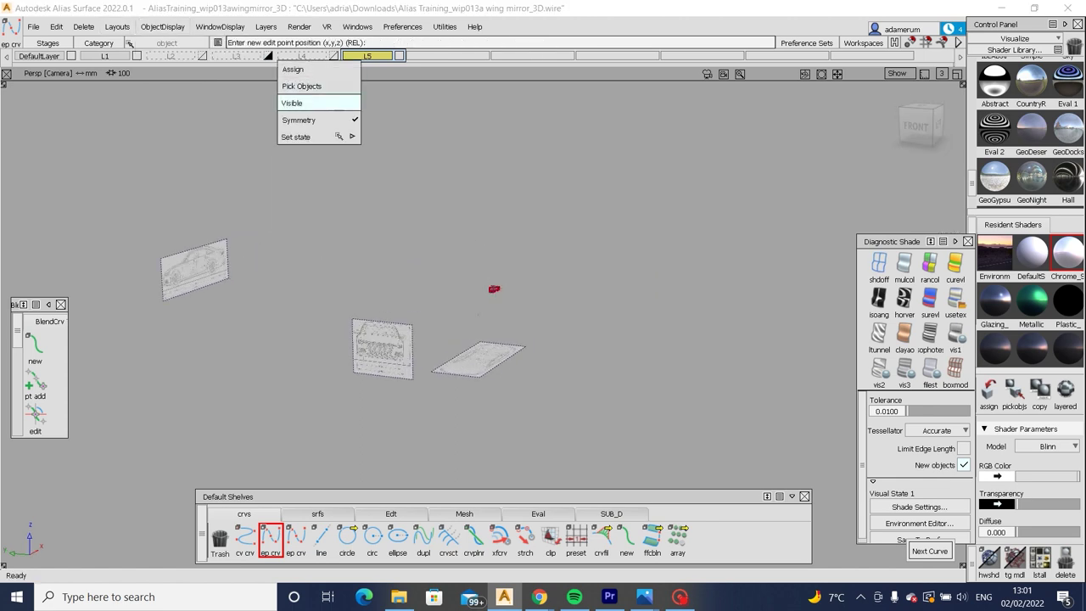
left_click(291, 103)
Assign the picked back image plane to layer L5 and hide layer L4.
right_click(366, 55)
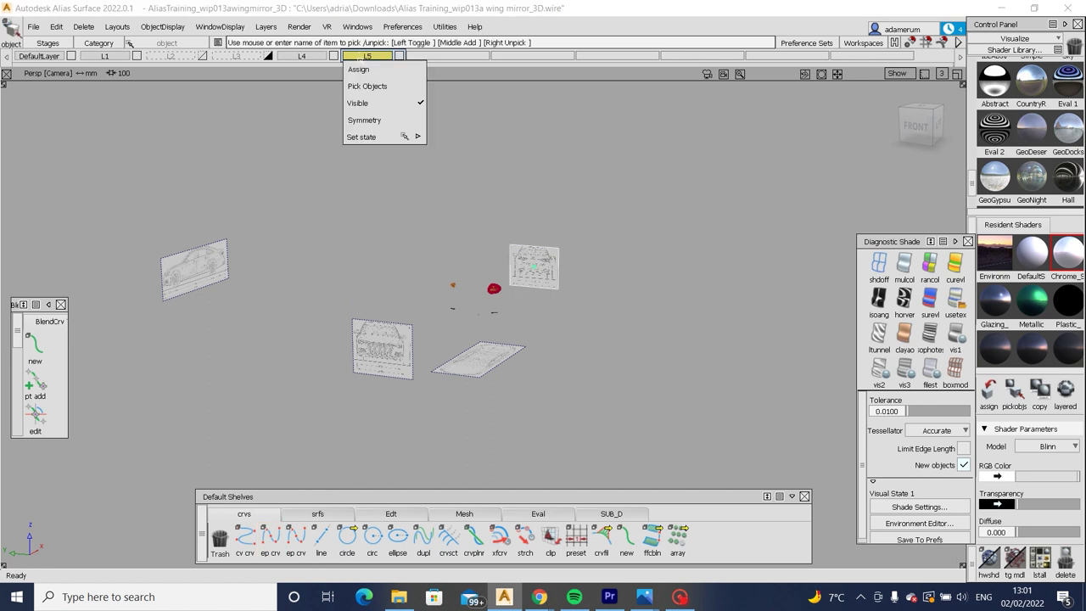
left_click(359, 69)
right_click(302, 55)
left_click(293, 86)
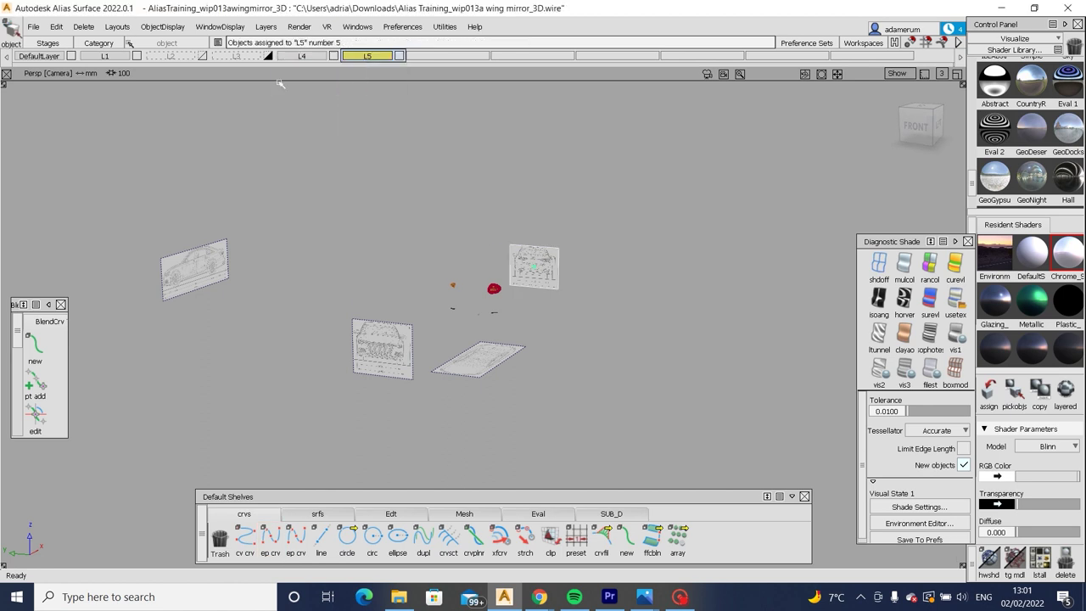
Bring the hidden front and back reference image planes back into view.
left_click_drag(355, 329, 474, 324, "alt+shift")
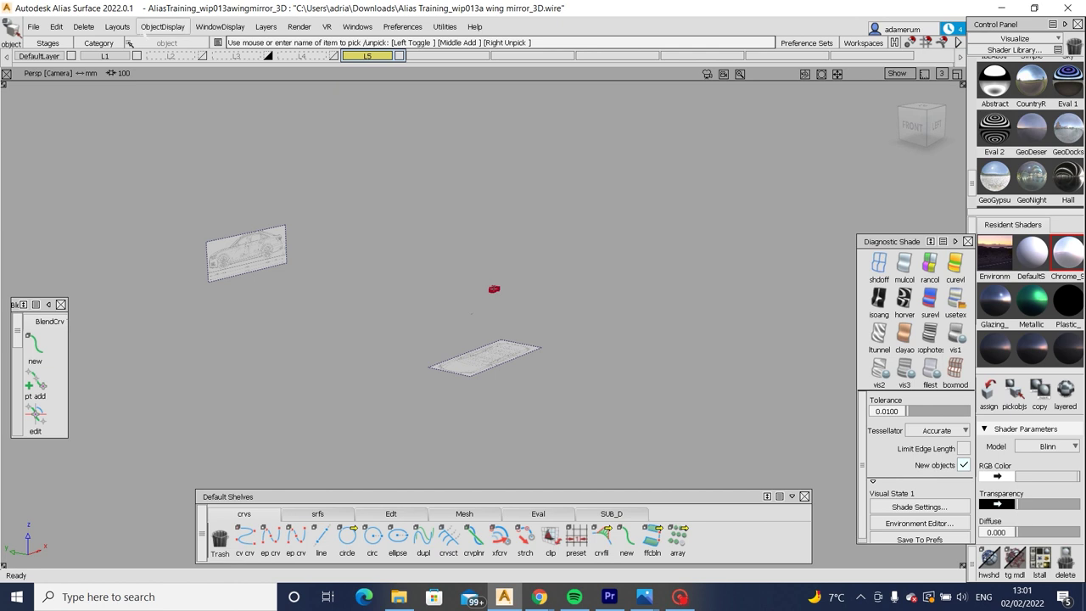
left_click(162, 26)
left_click(157, 61)
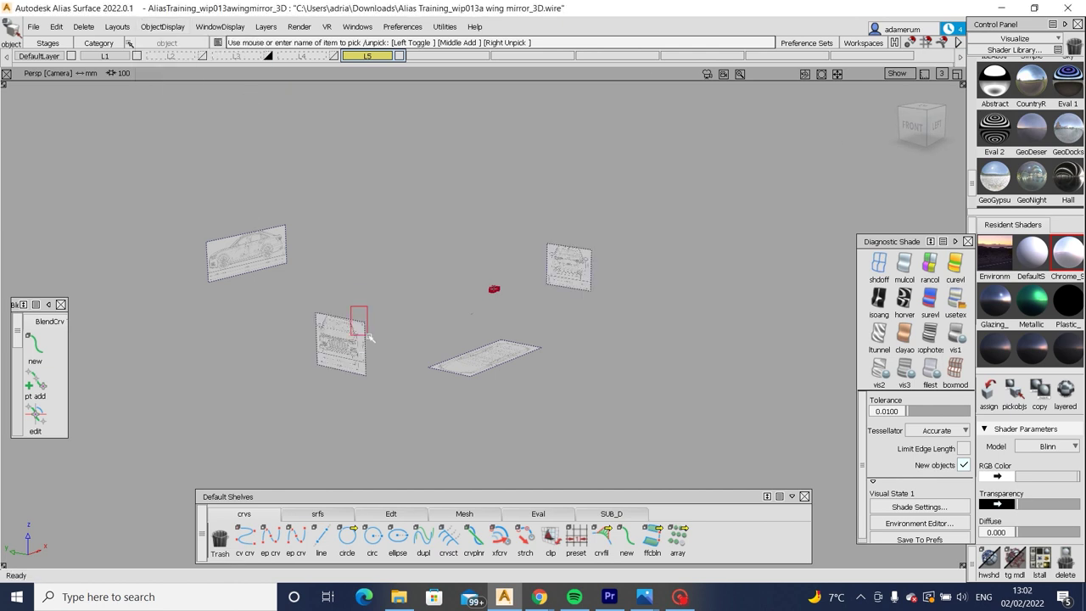
Trace the mirror's outer outline over the back blueprint with an edit point curve, closing it at its start point on the outer tip.
left_click_drag(370, 338, 411, 339, "alt+shift")
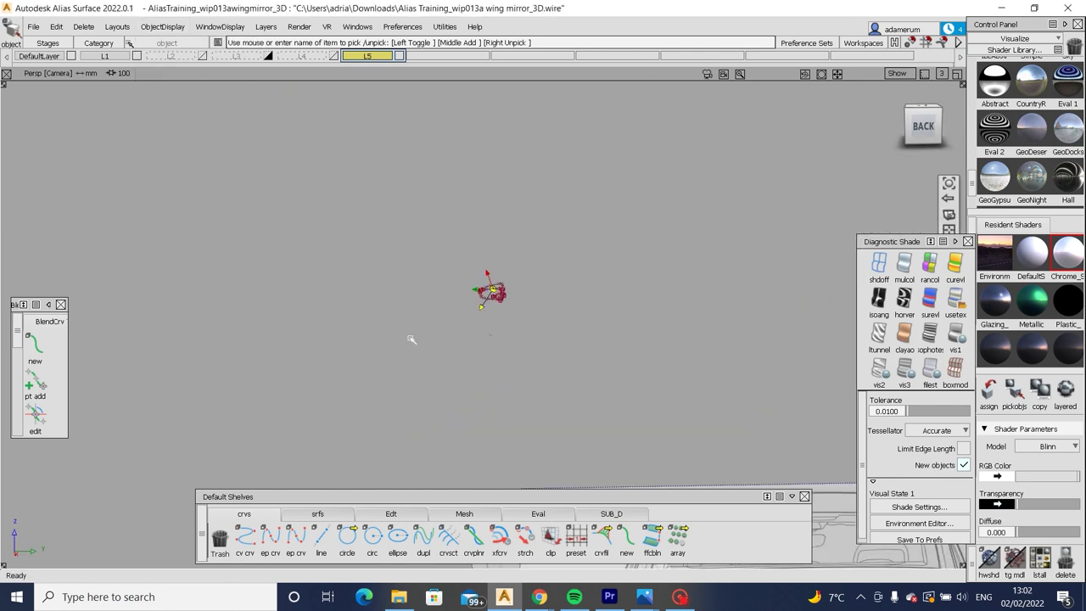
left_click(923, 125)
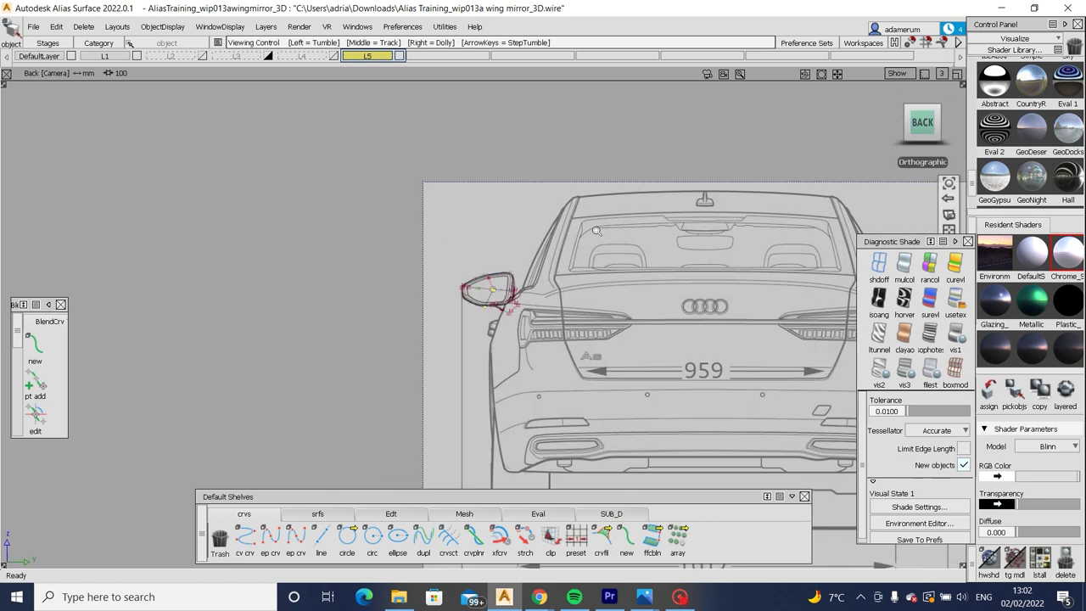
key("alt+f")
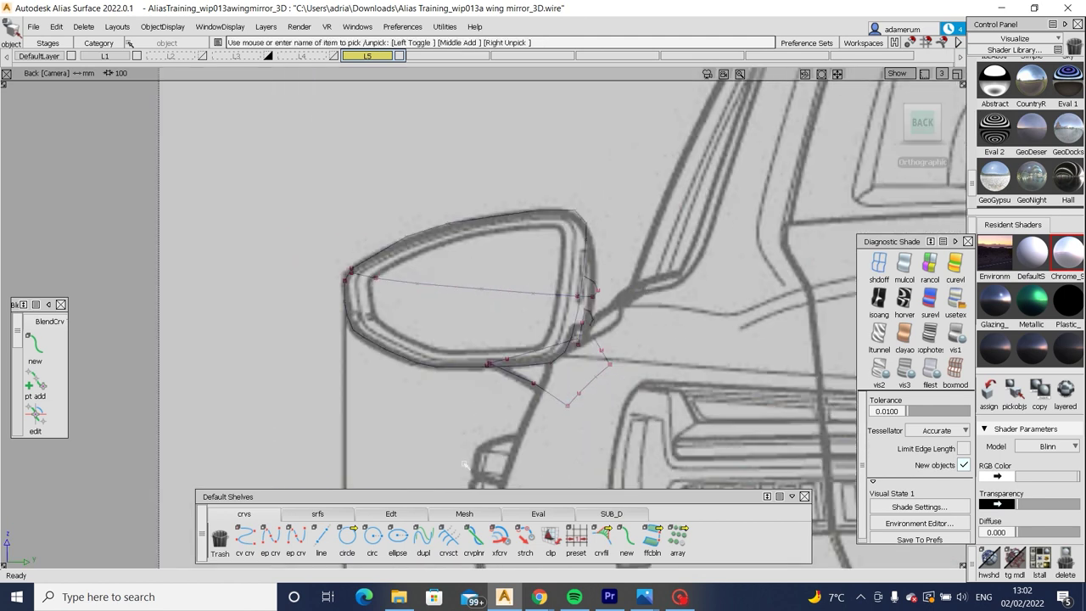
left_click(270, 535)
scroll(495, 288, "up", 3)
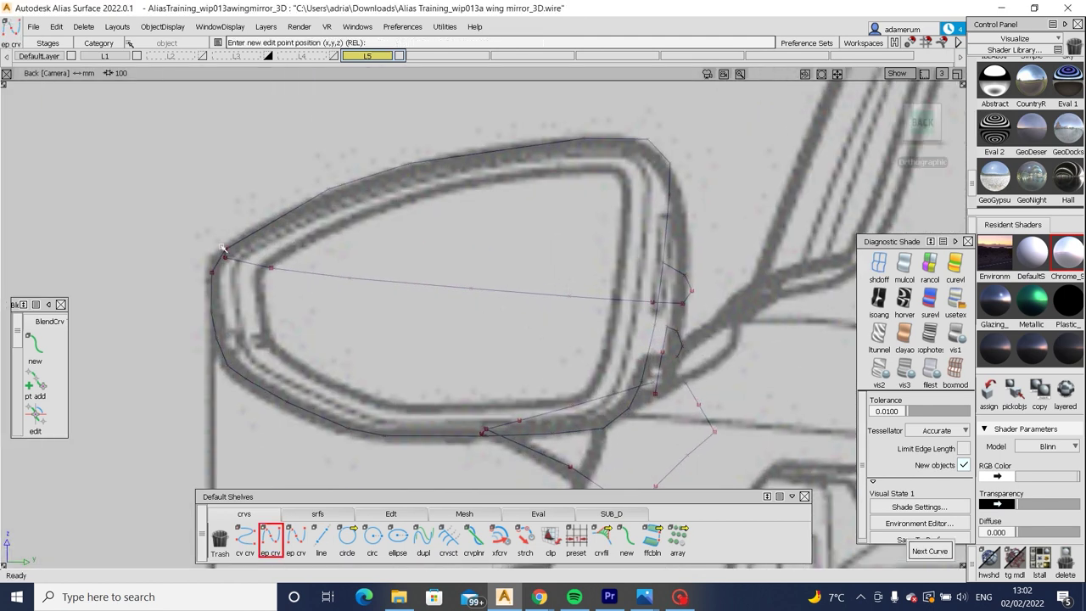
left_click(223, 249)
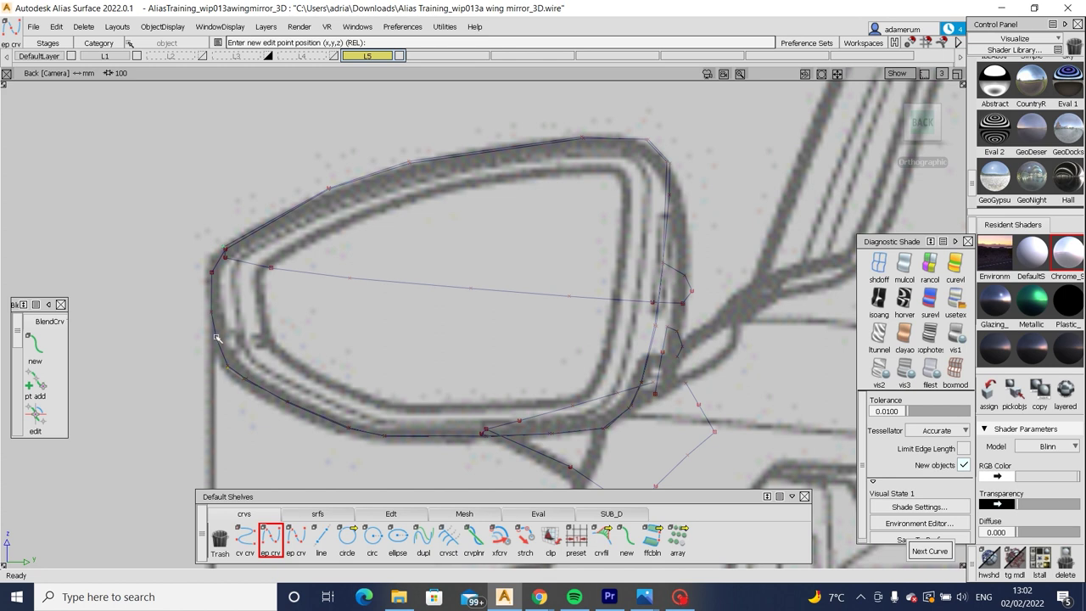
left_click_drag(212, 314, 228, 245, "alt+shift")
mouse_move(229, 245)
right_mouse_down("alt+shift")
mouse_move(237, 303)
mouse_move(378, 257)
right_mouse_up("alt+shift")
scroll(442, 253, "up", 5)
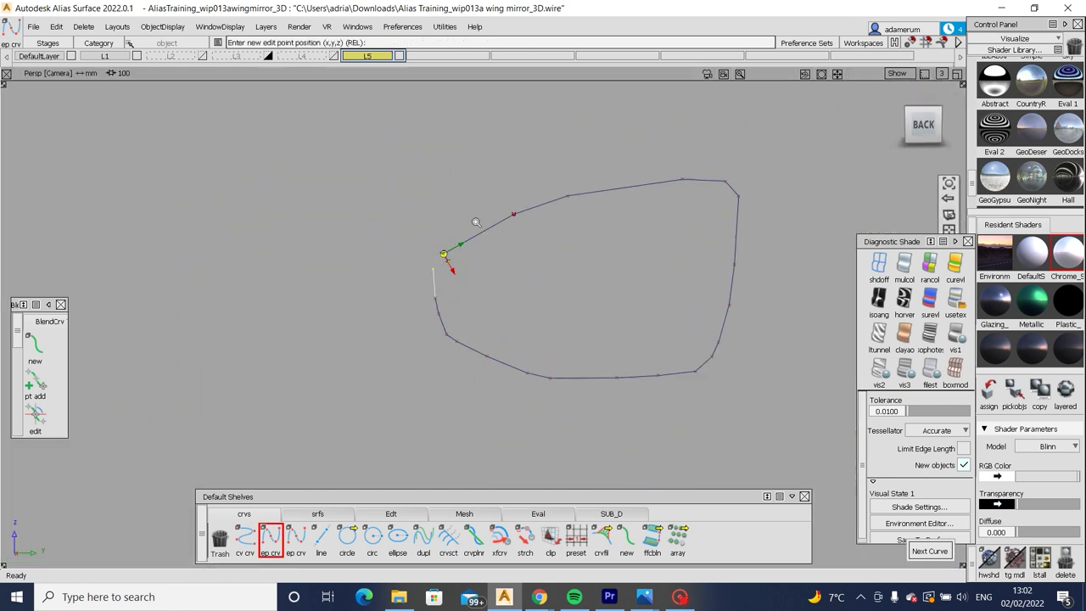
left_click(442, 253)
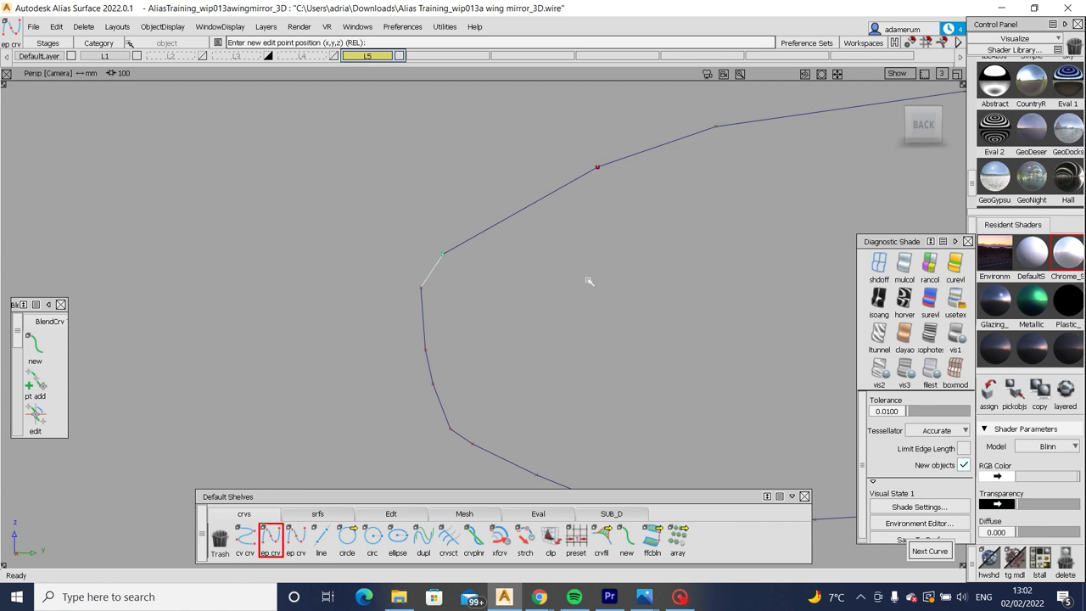
Move and rotate the closed outline in the top view so it lines up with the slanted rear edge of the mirror housing.
left_click_drag(534, 274, 883, 121, "alt+shift")
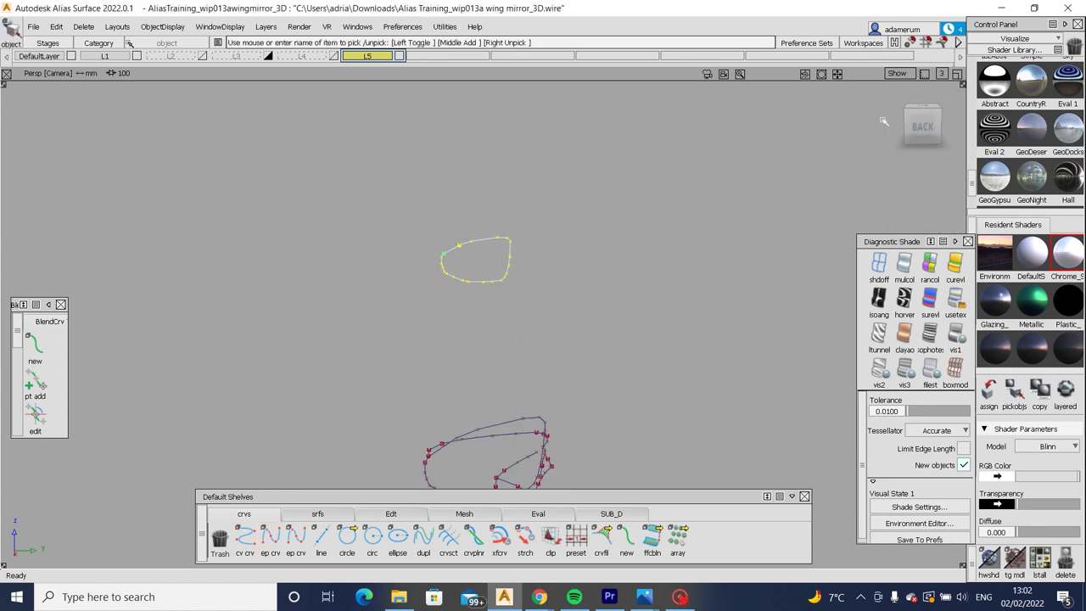
left_click(923, 110)
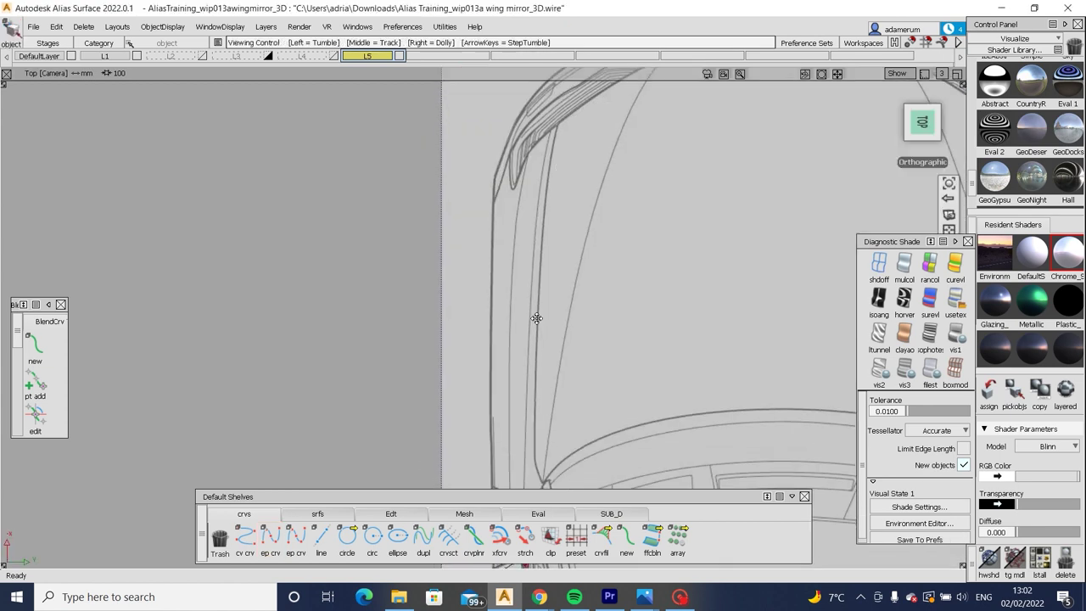
key("ctrl+alt+m")
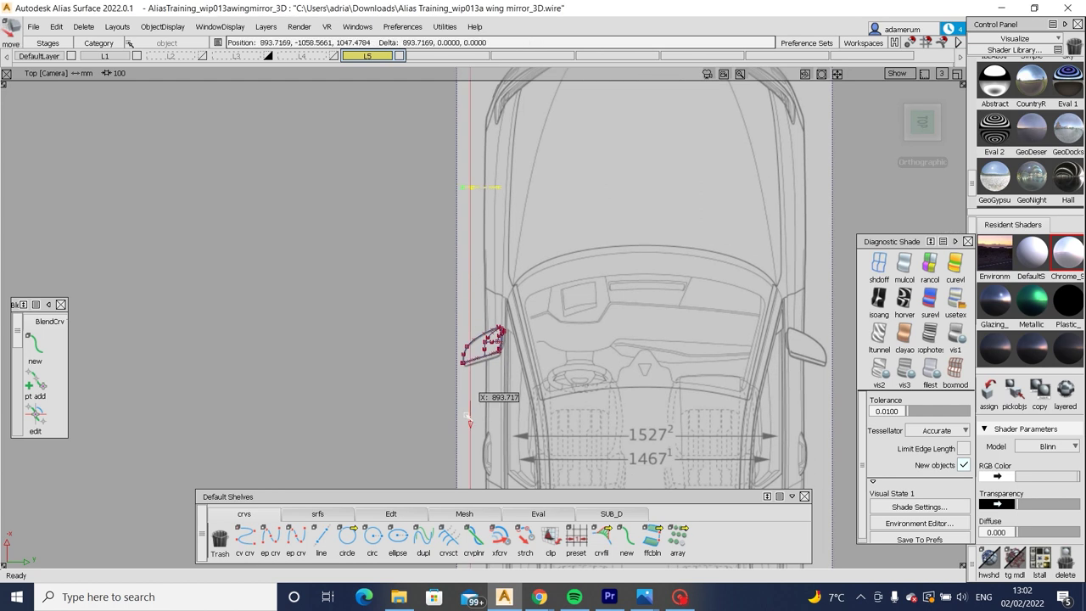
right_click_drag(383, 364, 424, 216, "alt+shift")
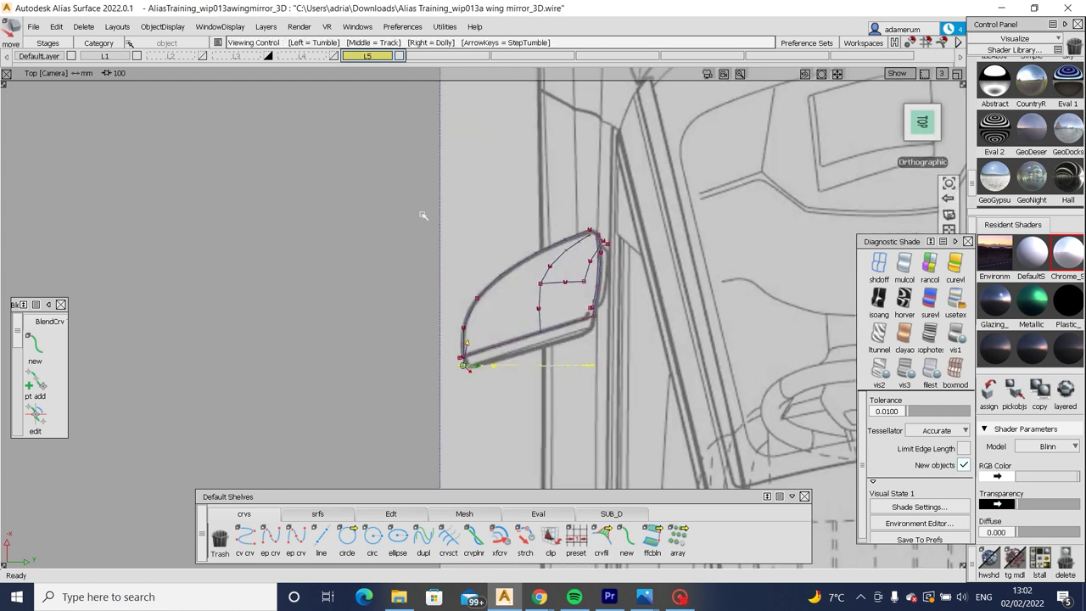
key("ctrl+alt+r")
right_click_drag(395, 311, 442, 305)
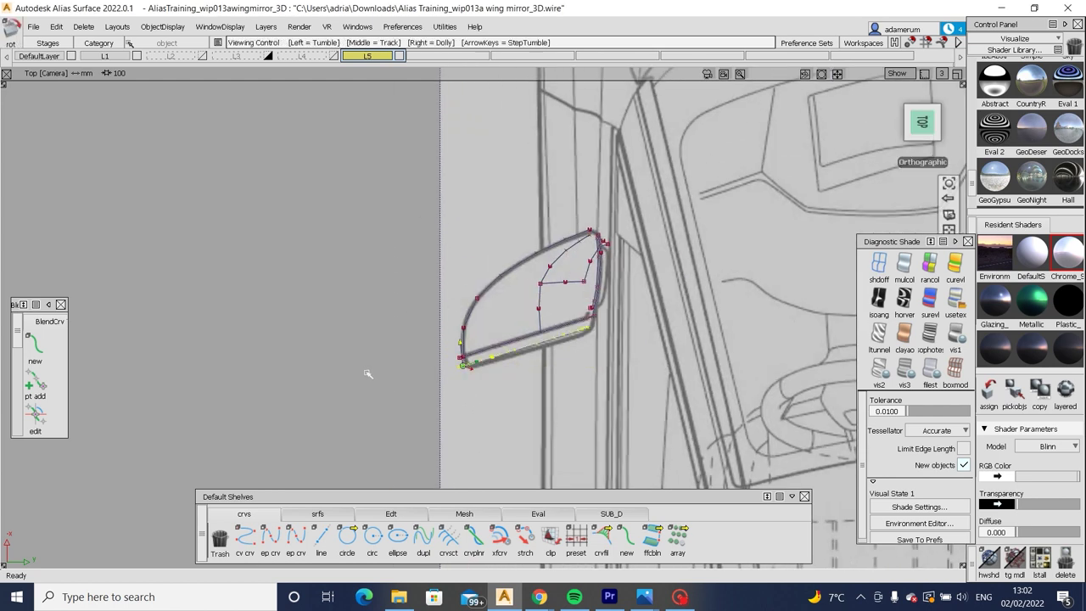
right_click_drag(371, 376, 359, 456, "alt+shift")
key("ctrl+alt+m")
left_click_drag(354, 327, 358, 324)
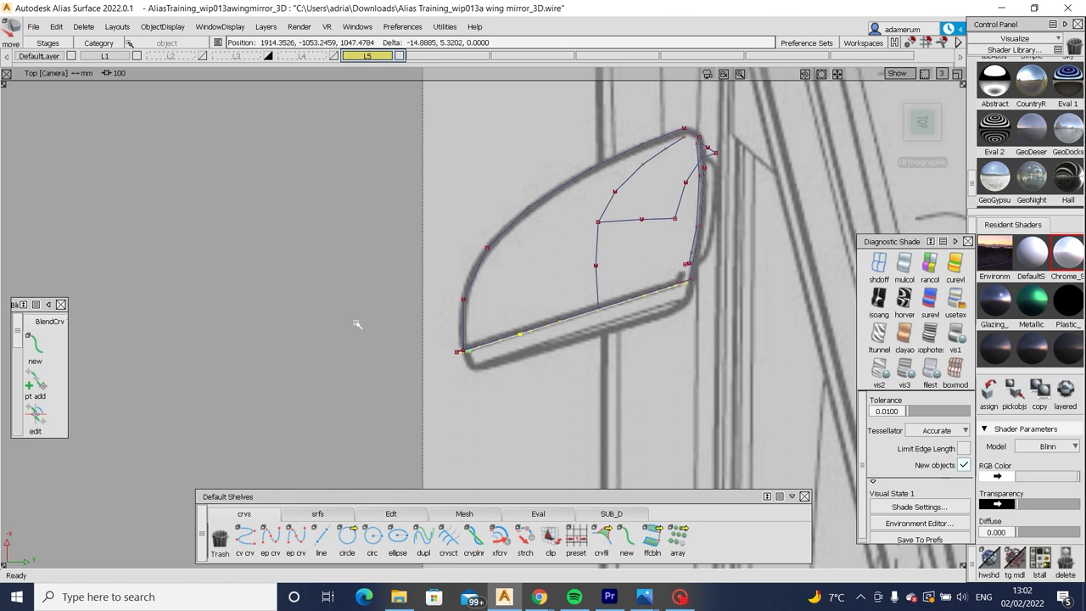
Scale and reposition the closed outline in the back view until it fits the blueprint mirror's contour.
left_click(922, 109)
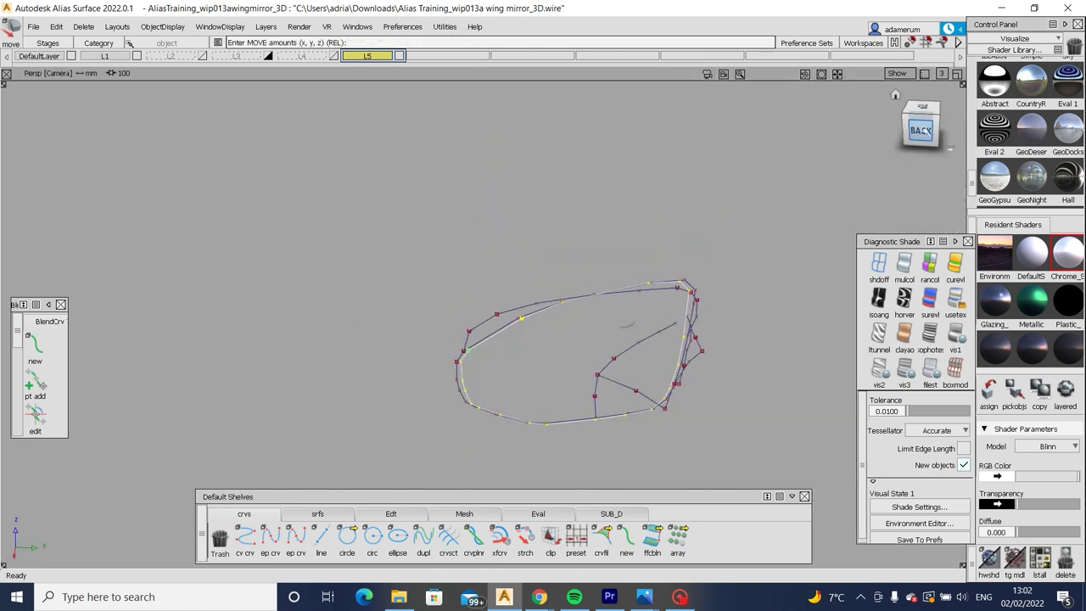
key("ctrl+alt+s")
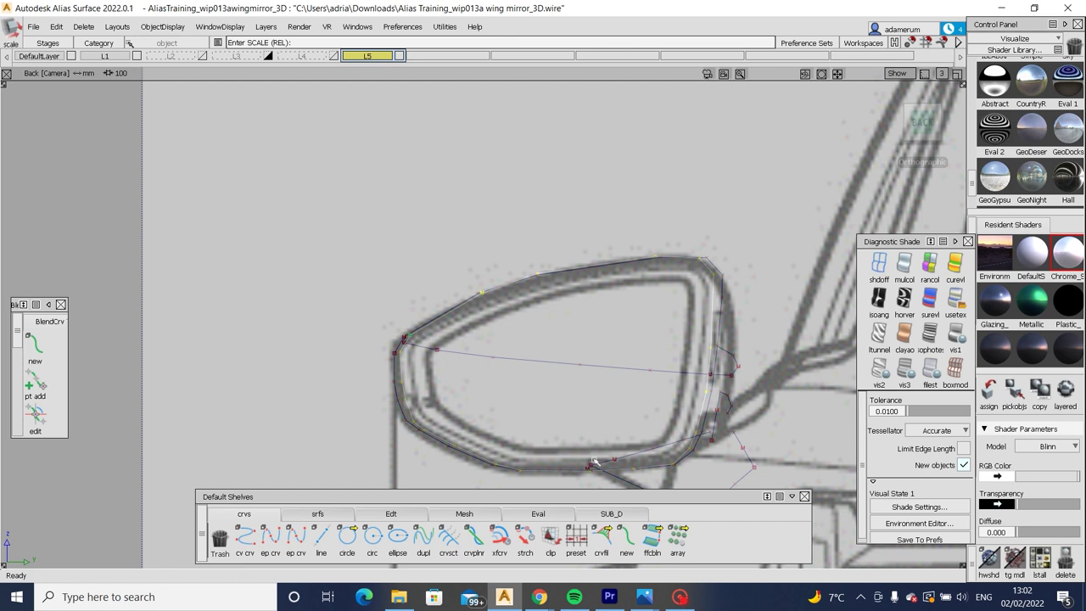
mouse_move(287, 368)
middle_mouse_down()
mouse_move(303, 373)
mouse_move(281, 363)
middle_mouse_up()
key("ctrl+alt+m")
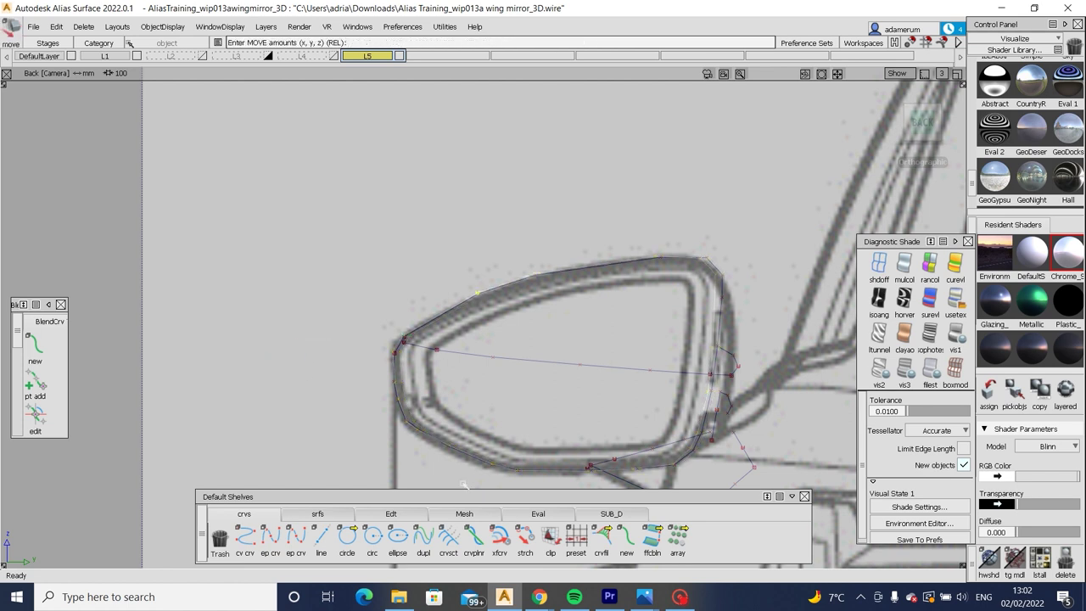
left_click_drag(340, 431, 346, 428, "ctrl+shift")
middle_click_drag(346, 428, 289, 454)
scroll(351, 429, "up", 3)
key("F9")
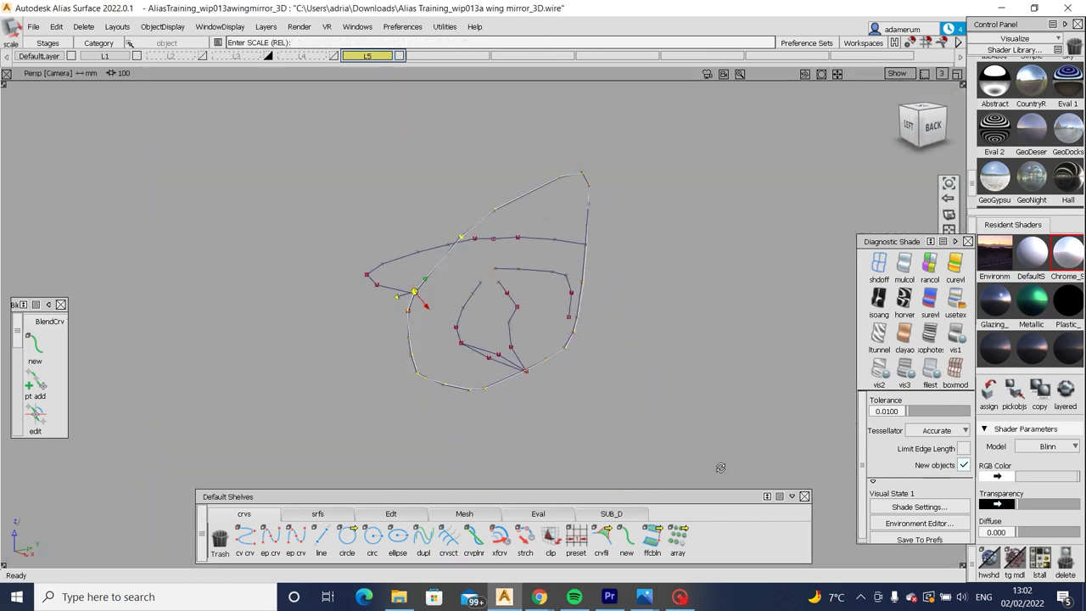
Trace the mirror's curved front edge in the top view with an edit point curve from the inner corner to the outer tip.
left_click_drag(772, 476, 386, 428, "alt+shift")
left_click(270, 537)
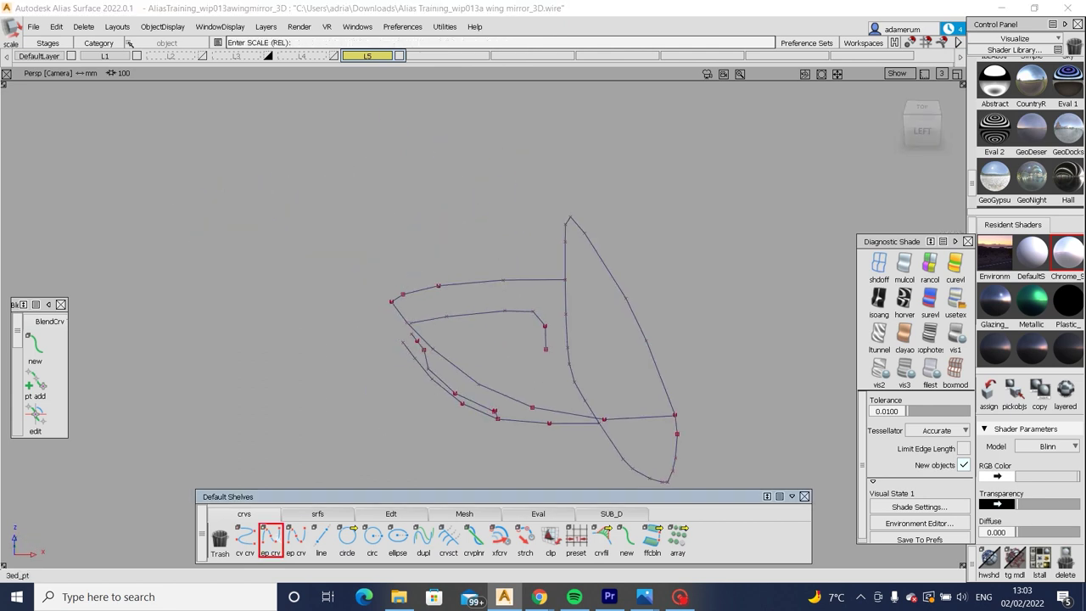
left_click(922, 107)
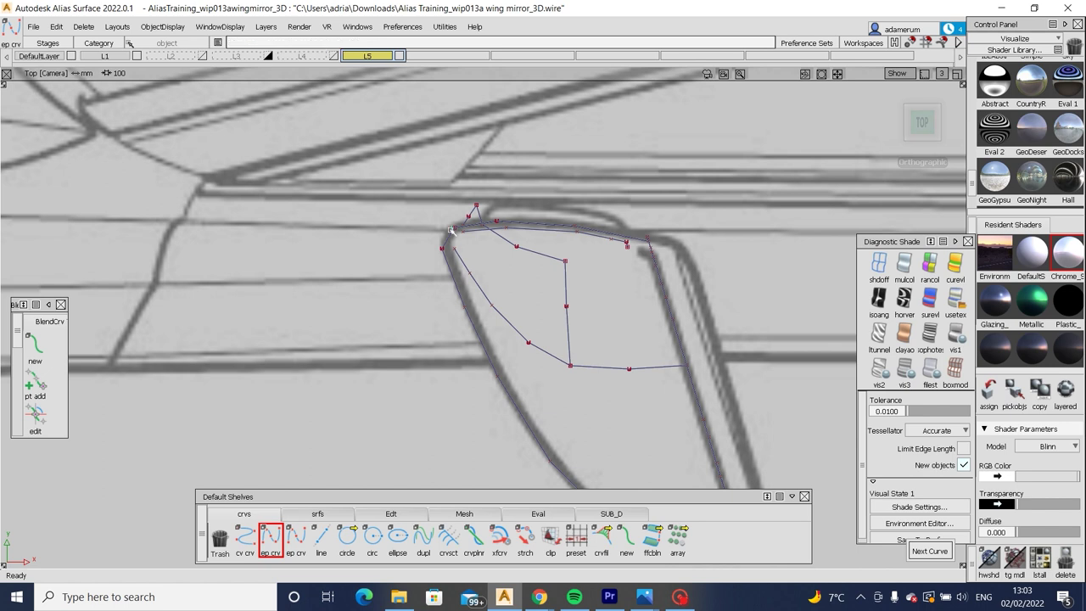
middle_click_drag(507, 375, 463, 286, "alt+shift")
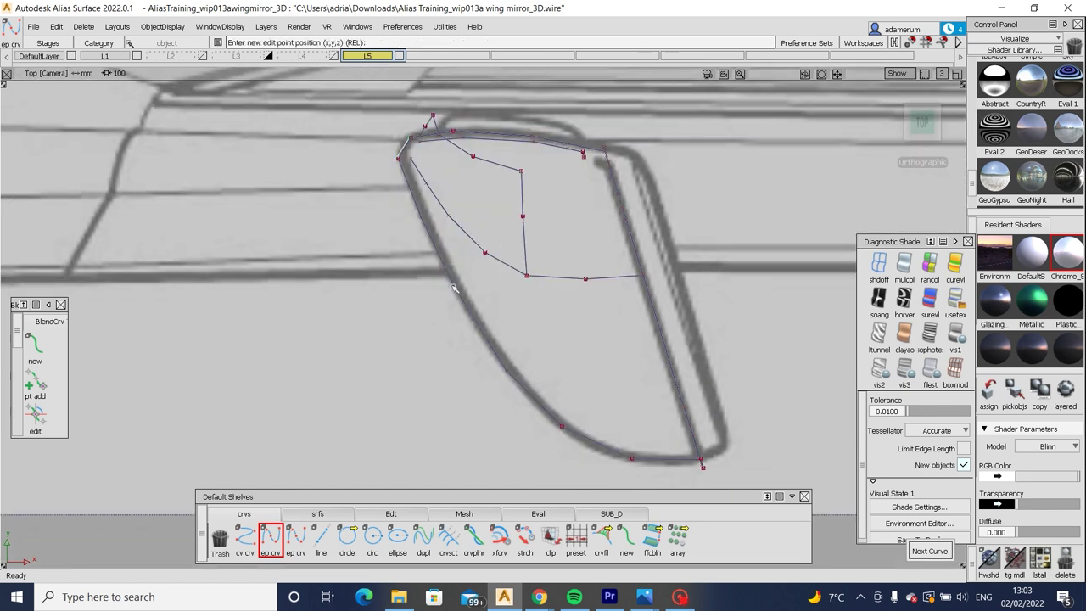
left_click(506, 372)
left_click(561, 426)
mouse_move(752, 453)
left_mouse_down("alt+shift")
mouse_move(707, 325)
mouse_move(721, 374)
left_mouse_up("alt+shift")
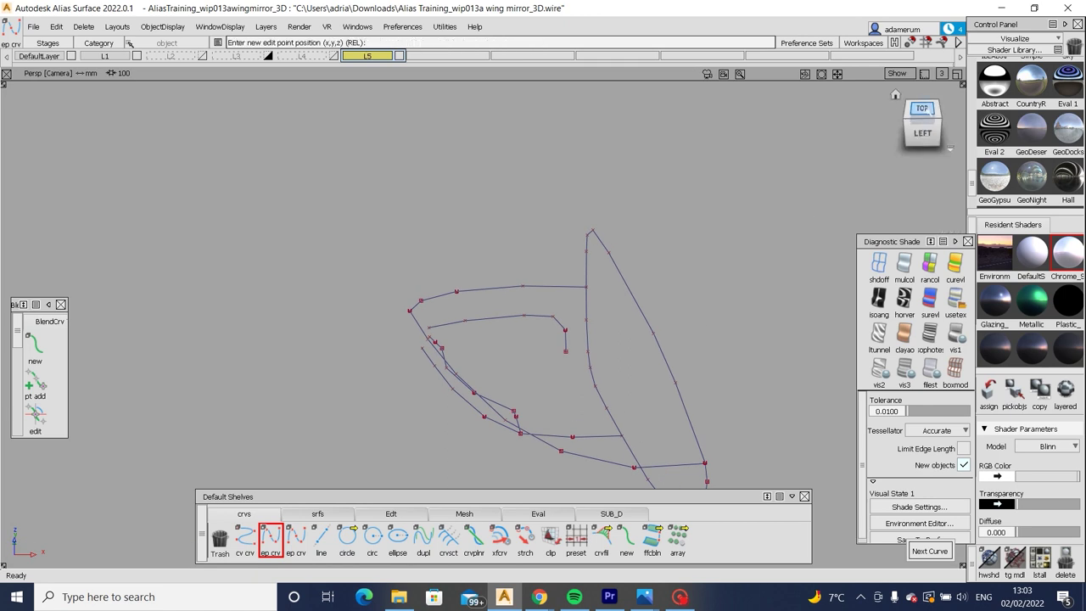
left_click(922, 108)
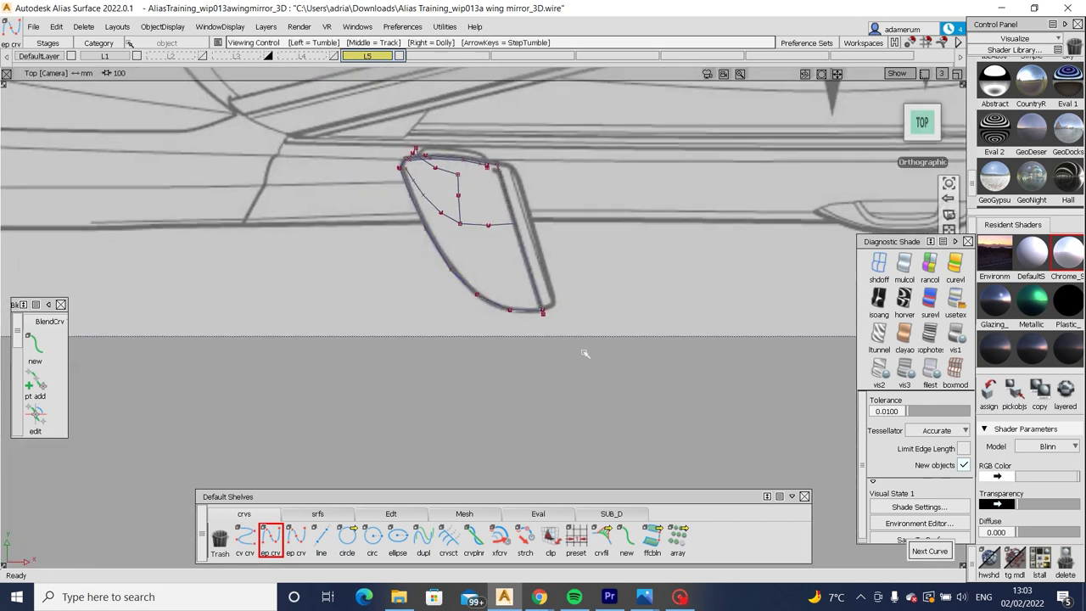
left_click_drag(584, 353, 488, 305, "alt+shift")
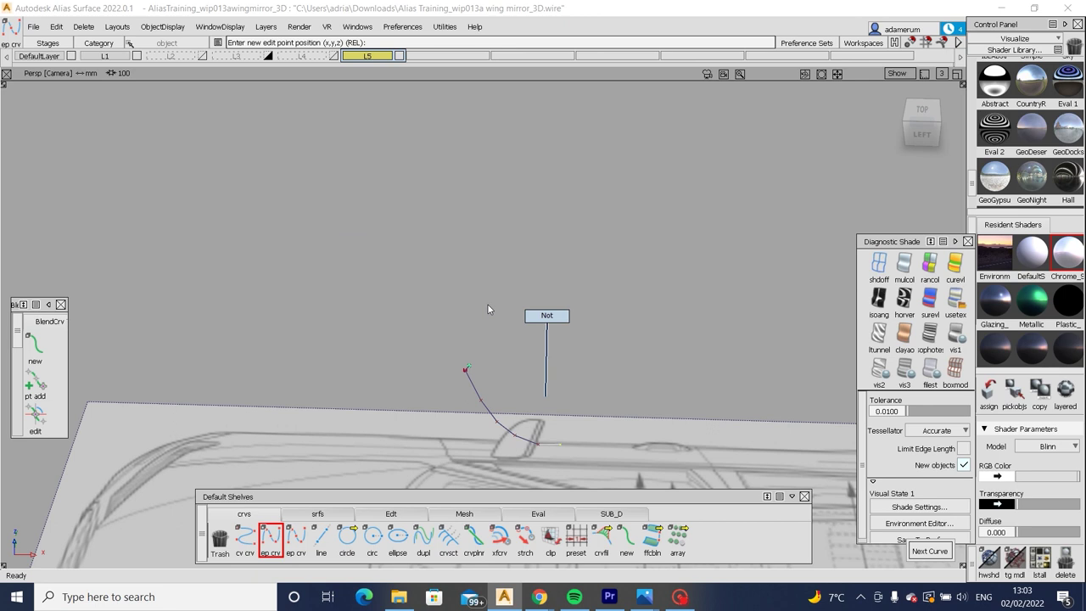
Move the front-edge curve to the mirror's height in the left view and rotate it to match the slope of the upper crease curve.
key("Escape")
left_click(921, 134)
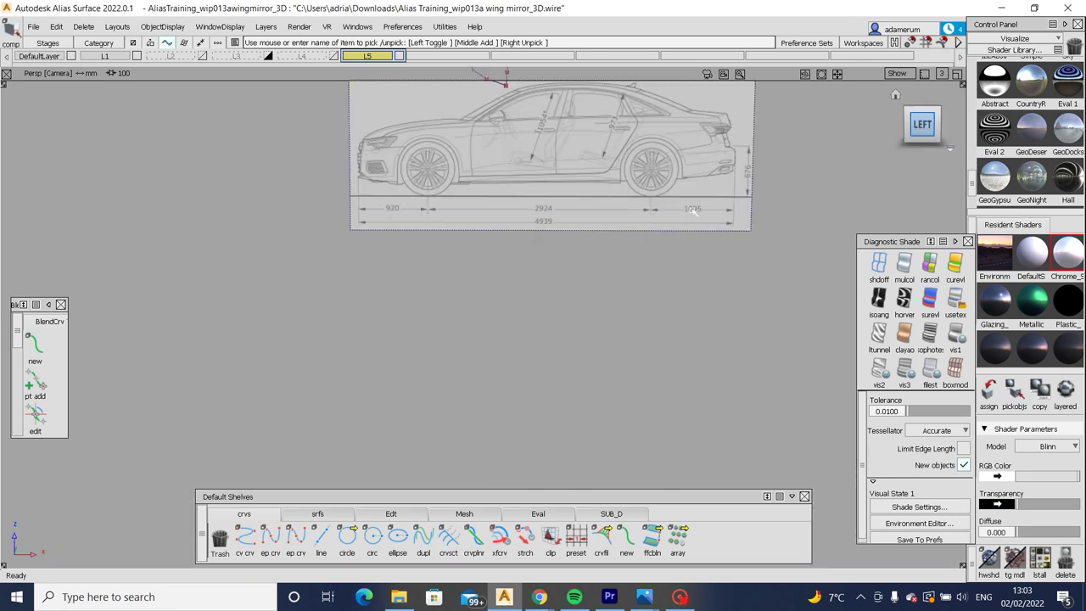
scroll(662, 280, "up", 5)
scroll(701, 243, "down", 5)
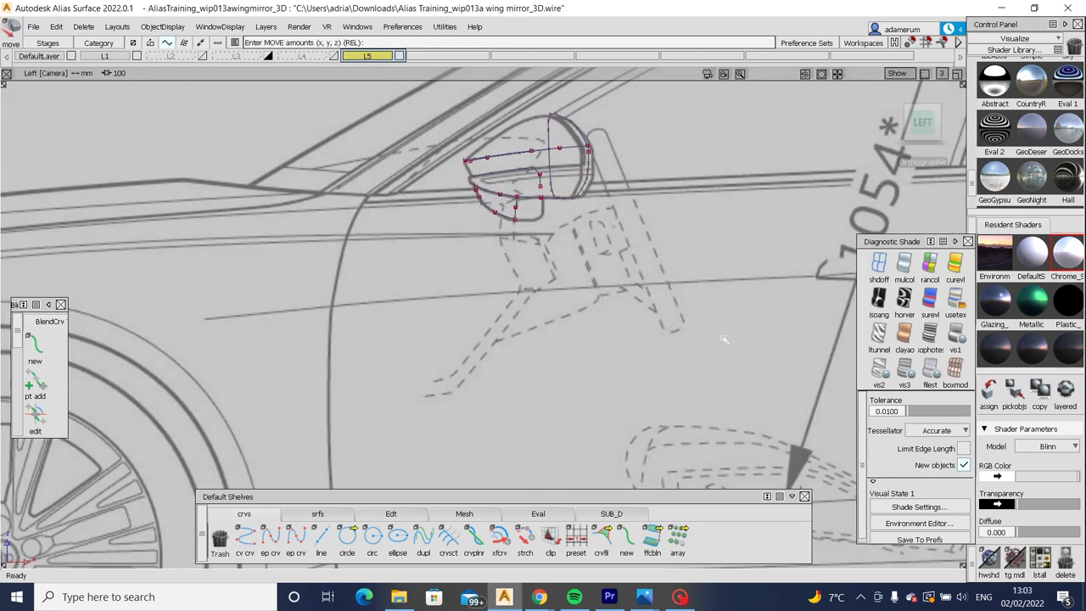
middle_click_drag(720, 182, 593, 296, "alt+shift")
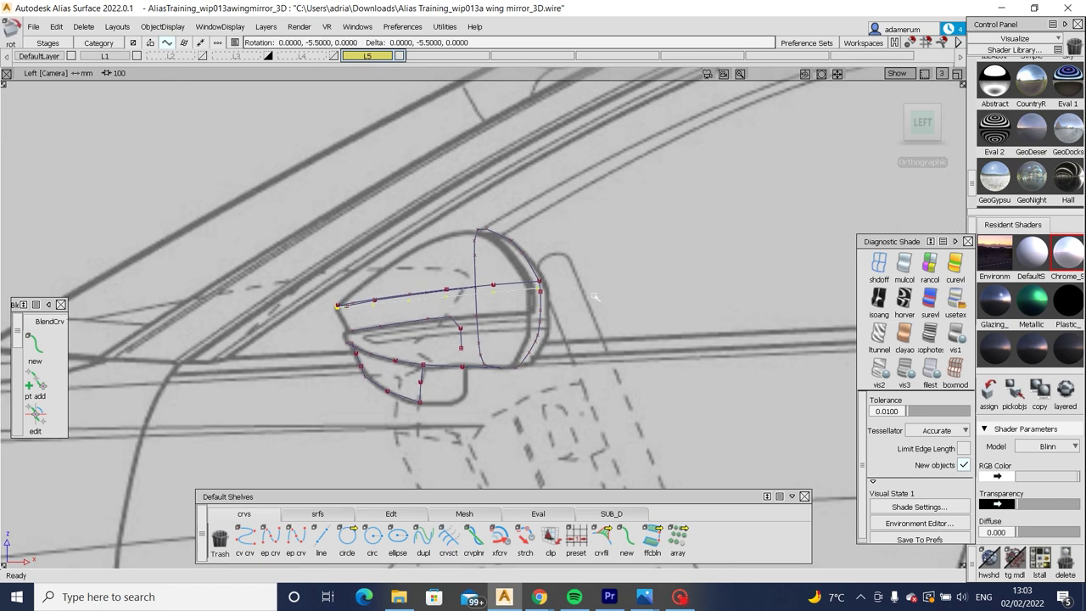
scroll(592, 298, "up", 4)
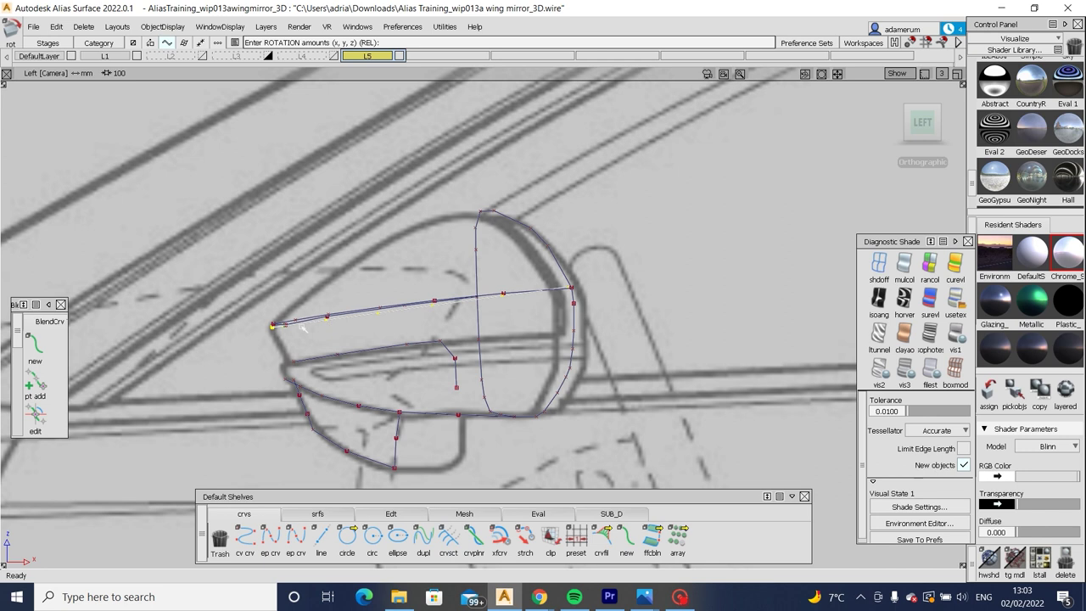
Raise the front-edge curve's middle control point in the front view onto the neighbouring crease curve.
key("F9")
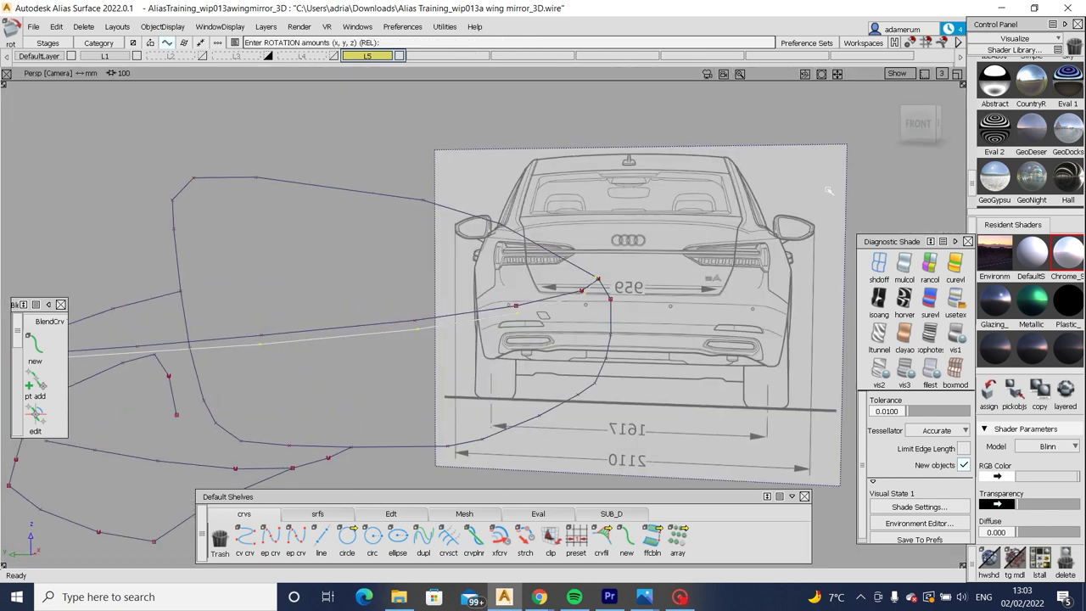
key("F9")
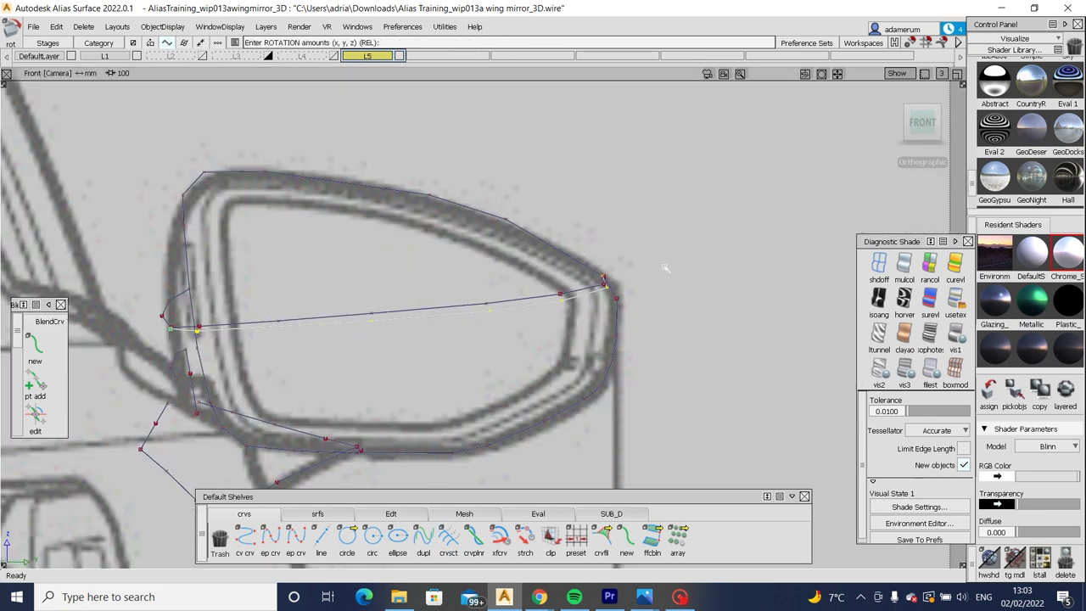
key("Escape")
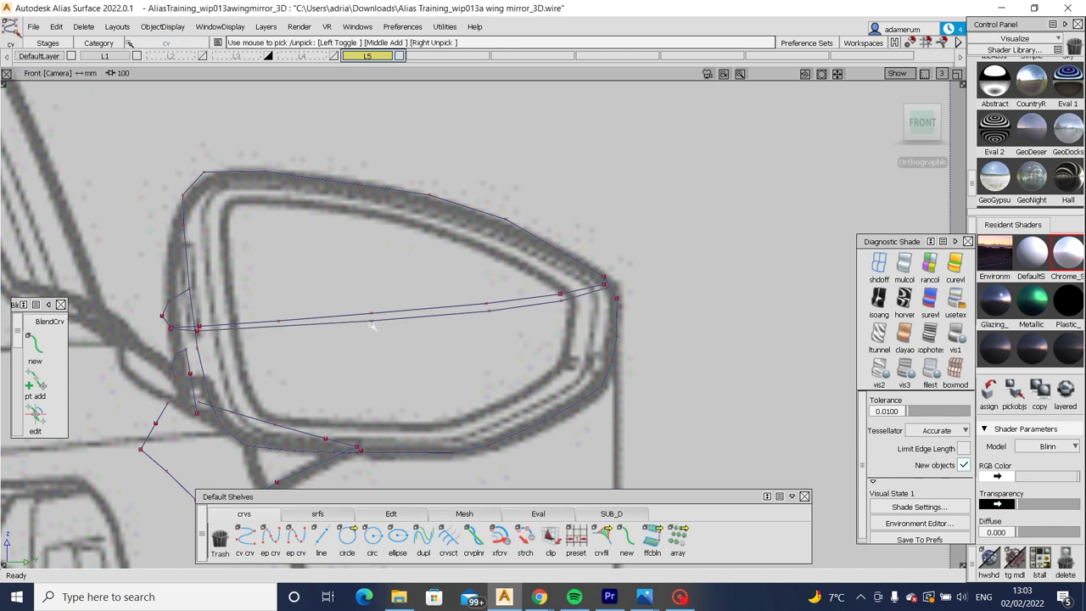
left_click(393, 363)
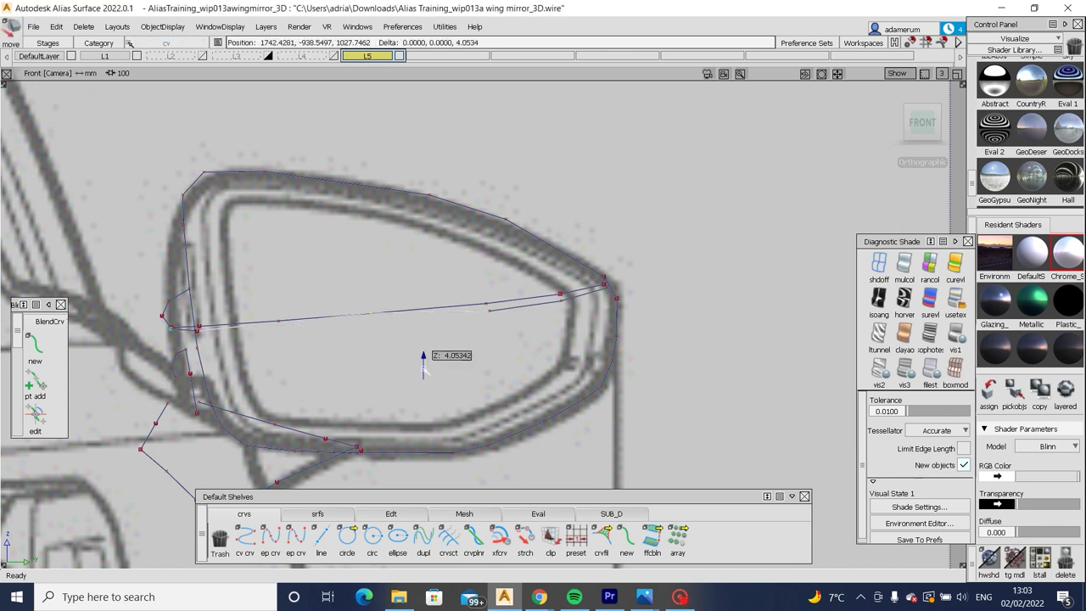
Move the front-edge curve's control points near the outer tip and inner end onto the neighbouring crease curve in the perspective view.
key("F9")
left_click_drag(162, 426, 553, 387, "alt+shift")
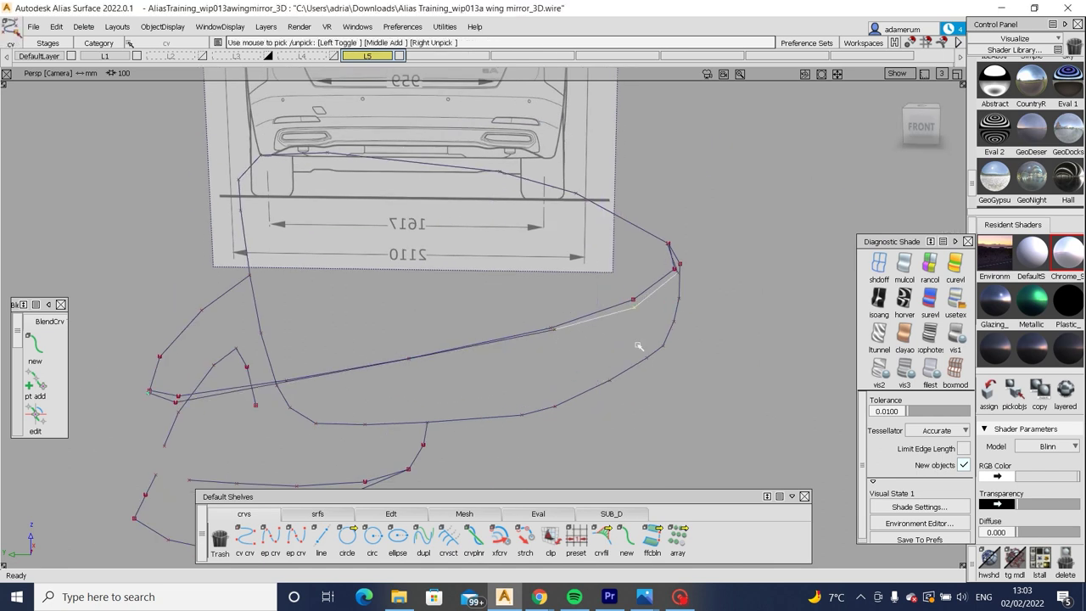
left_click_drag(638, 339, 646, 294)
left_click_drag(710, 310, 717, 304)
left_click_drag(717, 303, 161, 427, "alt+shift")
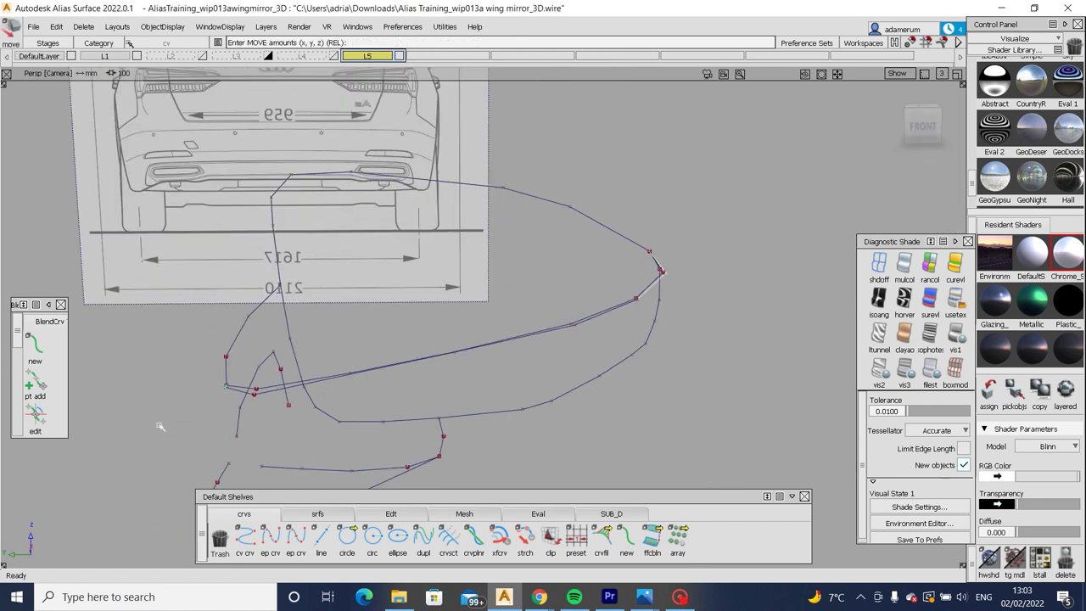
key("m")
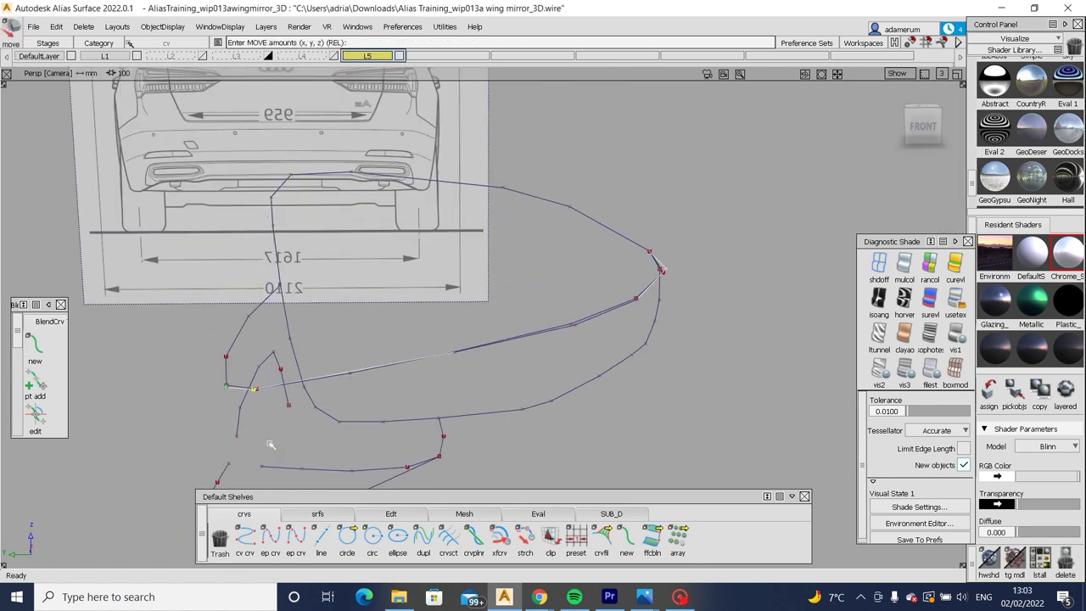
Trace an edit point curve from the front edge's inner corner along the inner crease and remove the overlapping duplicate crease curve.
left_click(268, 537)
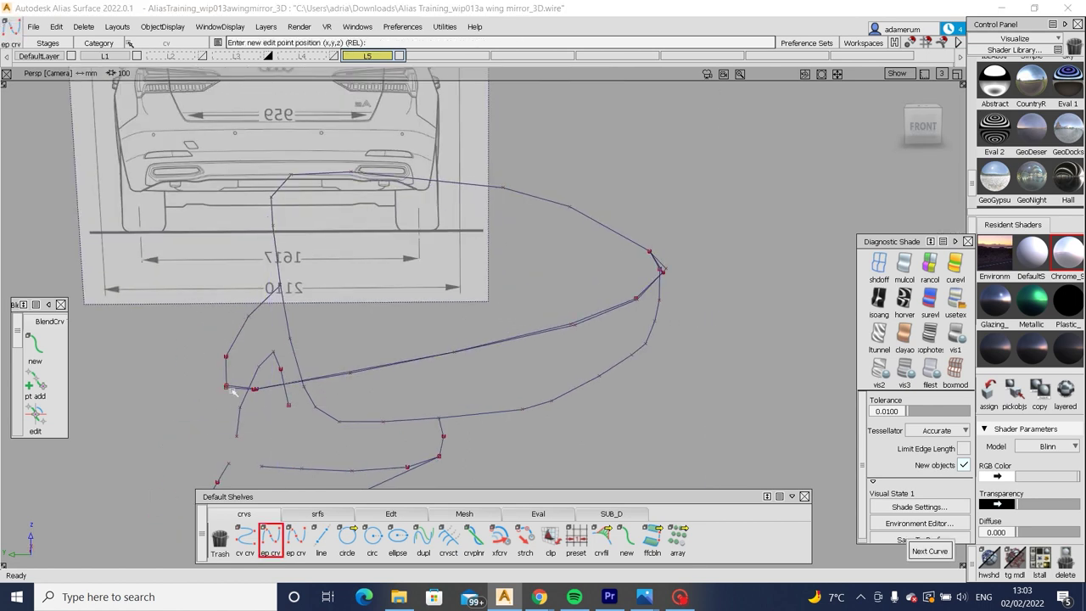
left_click(231, 388)
left_click_drag(278, 289, 201, 300, "alt+shift")
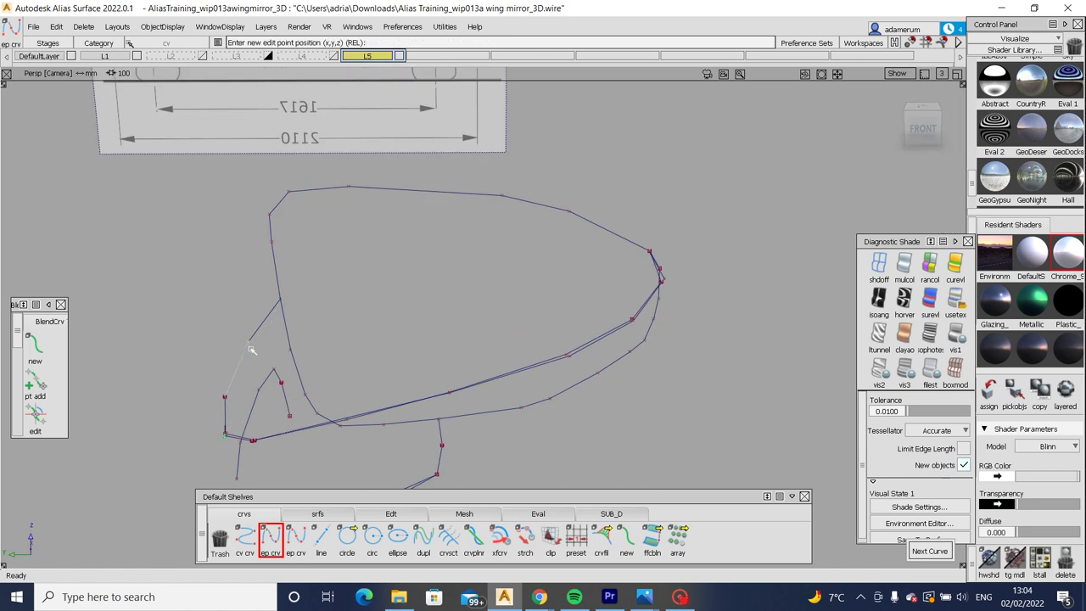
left_click_drag(325, 344, 344, 373, "alt+shift")
scroll(337, 367, "up", 5)
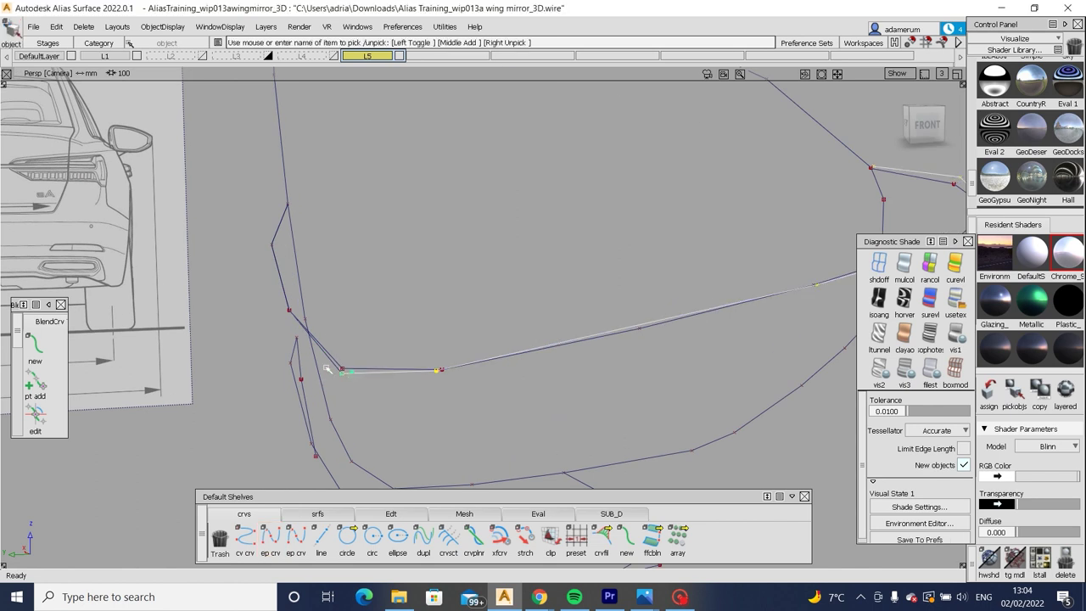
left_click_drag(327, 359, 483, 357, "alt+shift")
Switch to Chrome and browse the Audi A6 review photos for a view of the wing mirror's rear side.
mouse_move(538, 596)
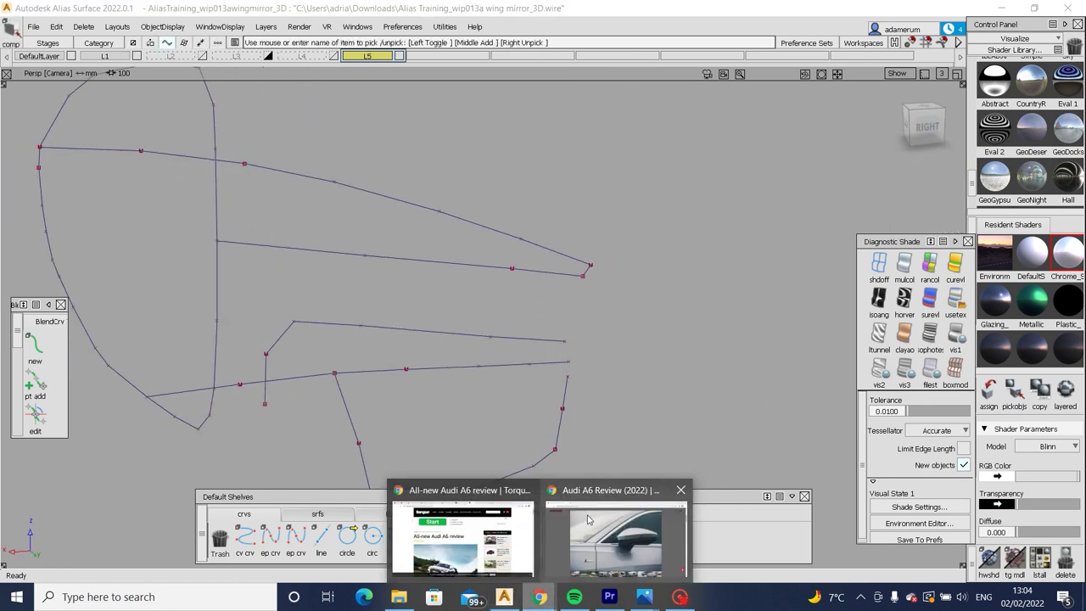
left_click(613, 536)
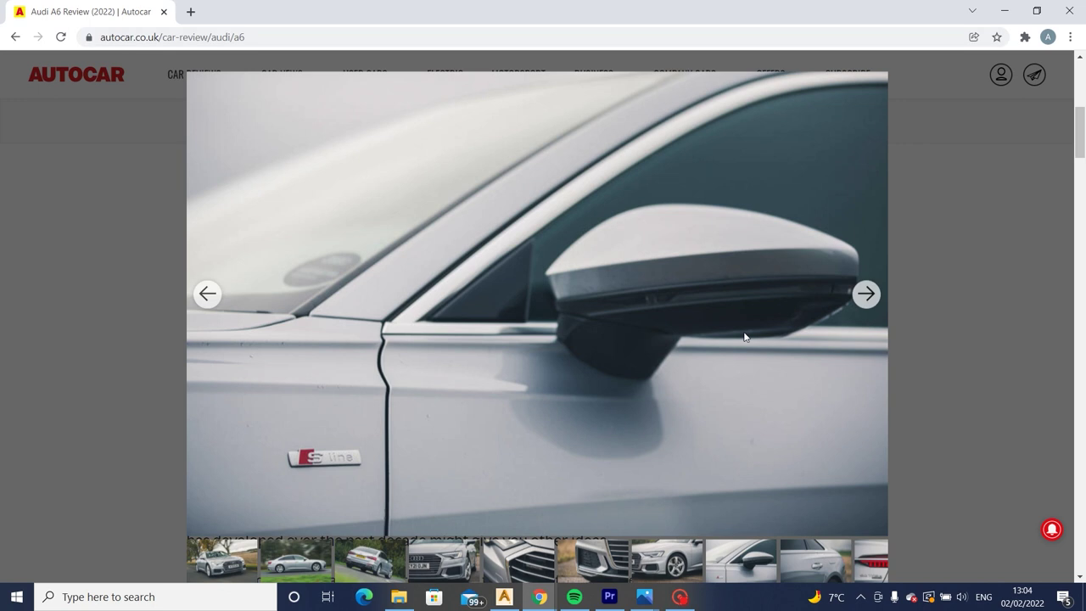
left_click(874, 297)
left_click(873, 296)
left_click(874, 296)
left_click(874, 297)
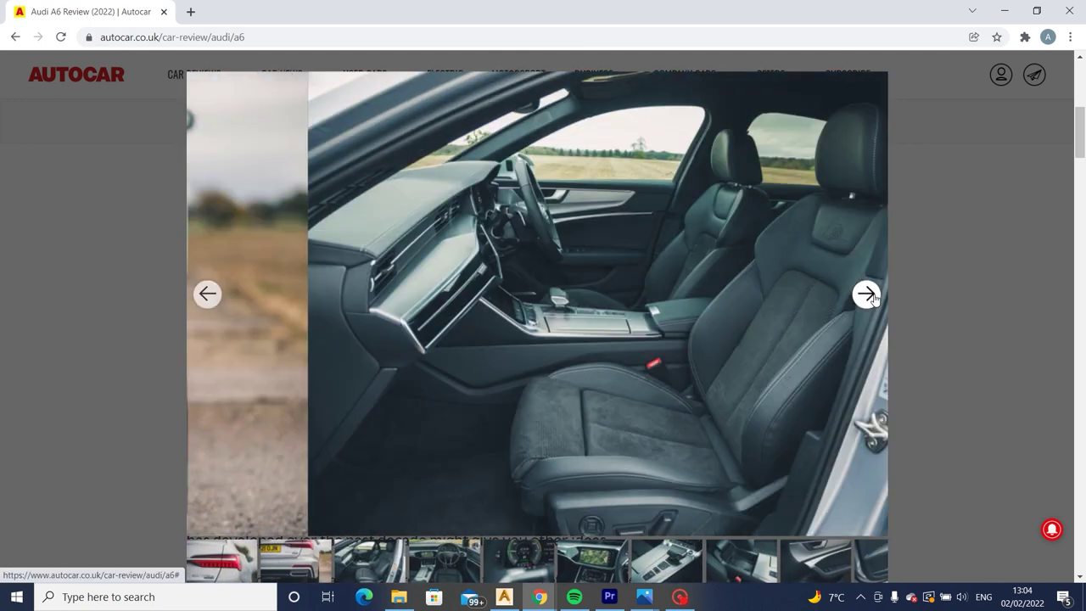
left_click(874, 296)
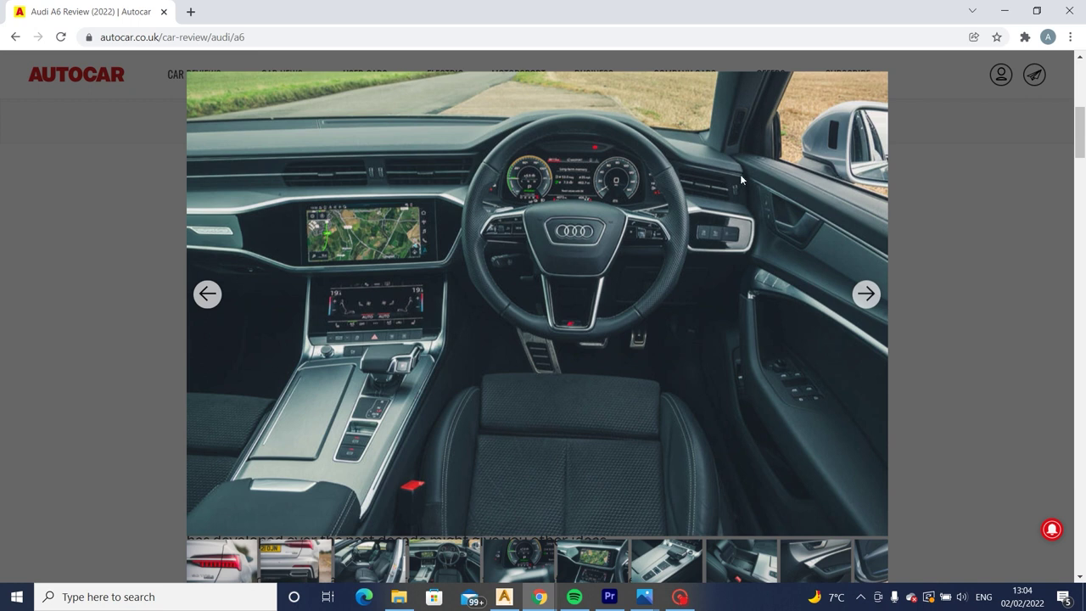
left_click(212, 297)
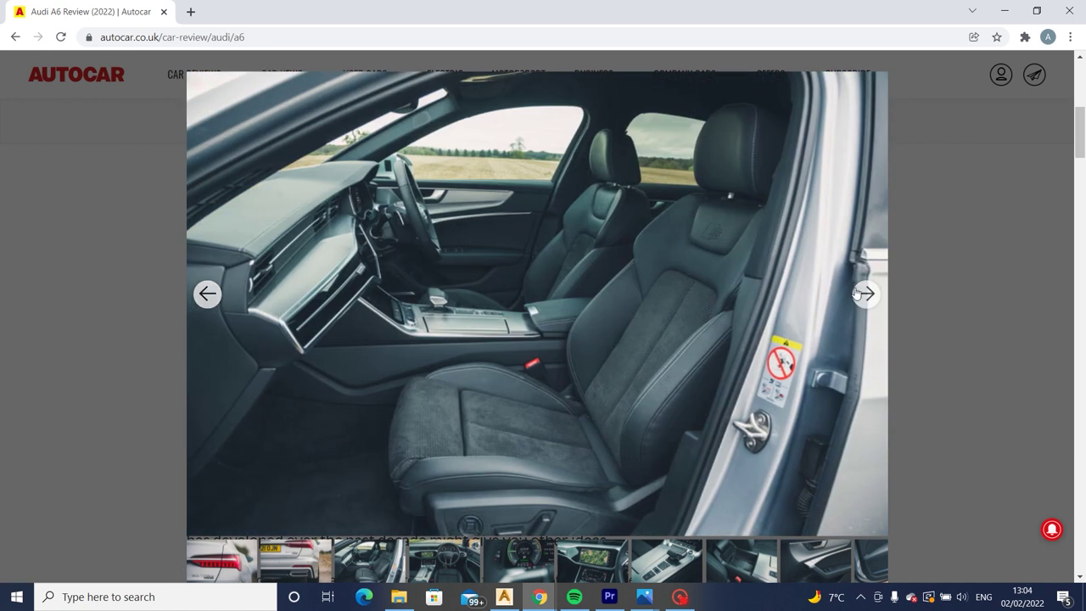
left_click(861, 292)
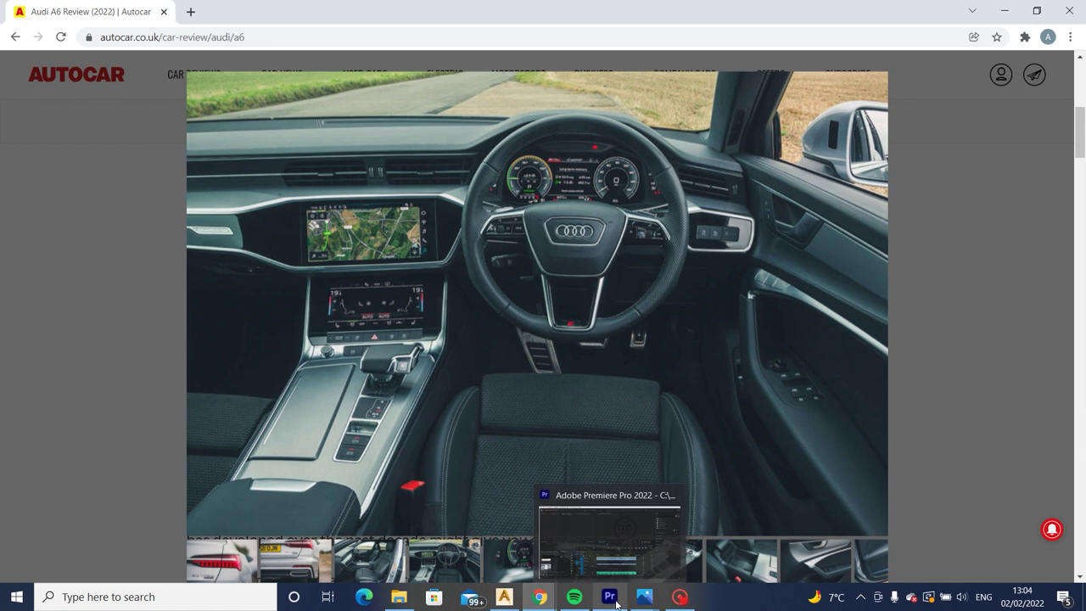
Return to Alias and retrace the mirror's lower crease, including its short downturned end, with an edit point curve in the right view.
left_click(504, 597)
left_click_drag(496, 356, 286, 305, "alt+shift")
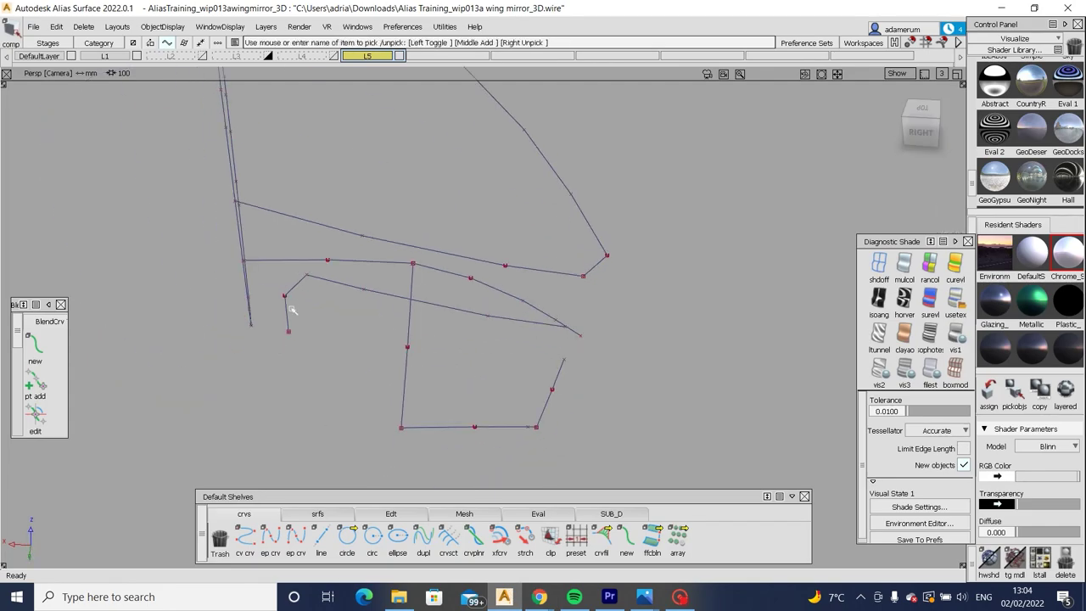
left_click(286, 303)
left_click_drag(497, 351, 517, 429, "alt+shift")
left_click(517, 429)
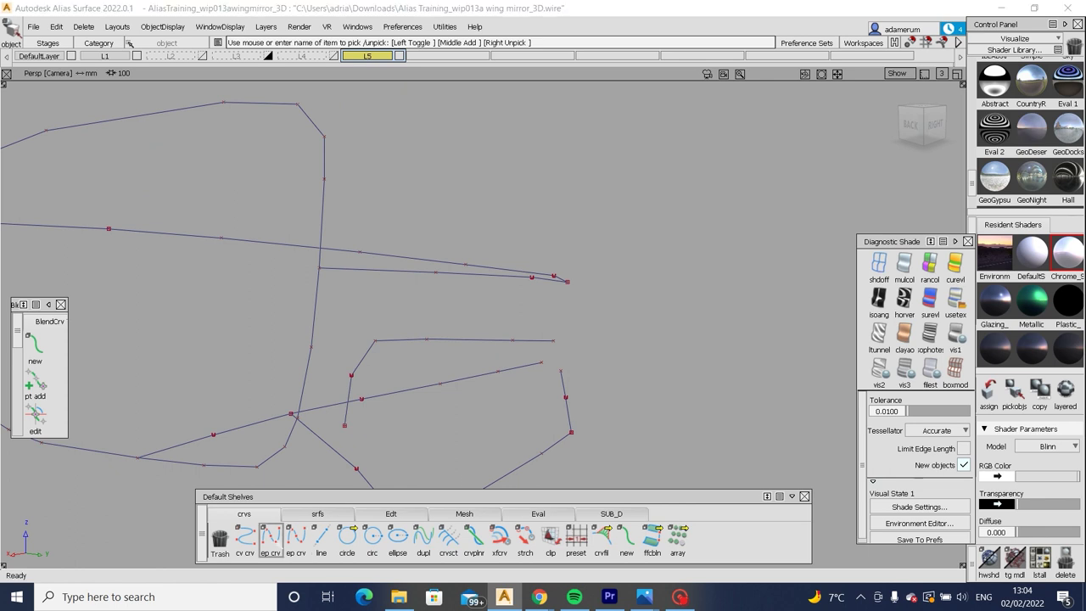
left_click(270, 535)
mouse_move(509, 254)
left_mouse_down("alt+shift")
mouse_move(682, 175)
mouse_move(305, 298)
mouse_move(325, 371)
left_mouse_up("alt+shift")
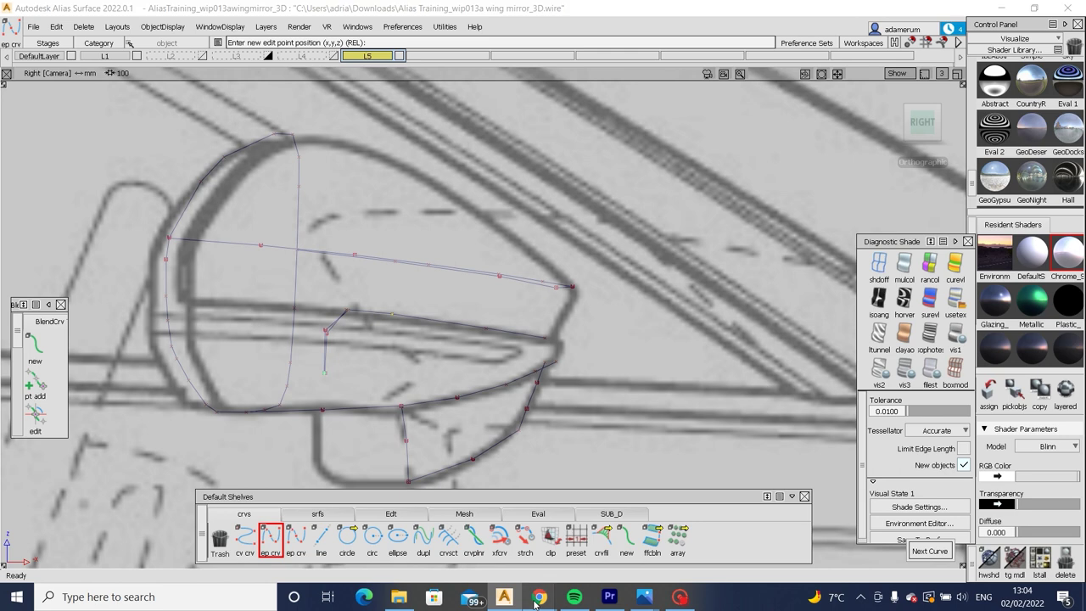
Check the lower crease's shape against the wing mirror close-up in the Chrome photo gallery and return to Alias.
mouse_move(539, 596)
left_click(618, 534)
left_click(212, 297)
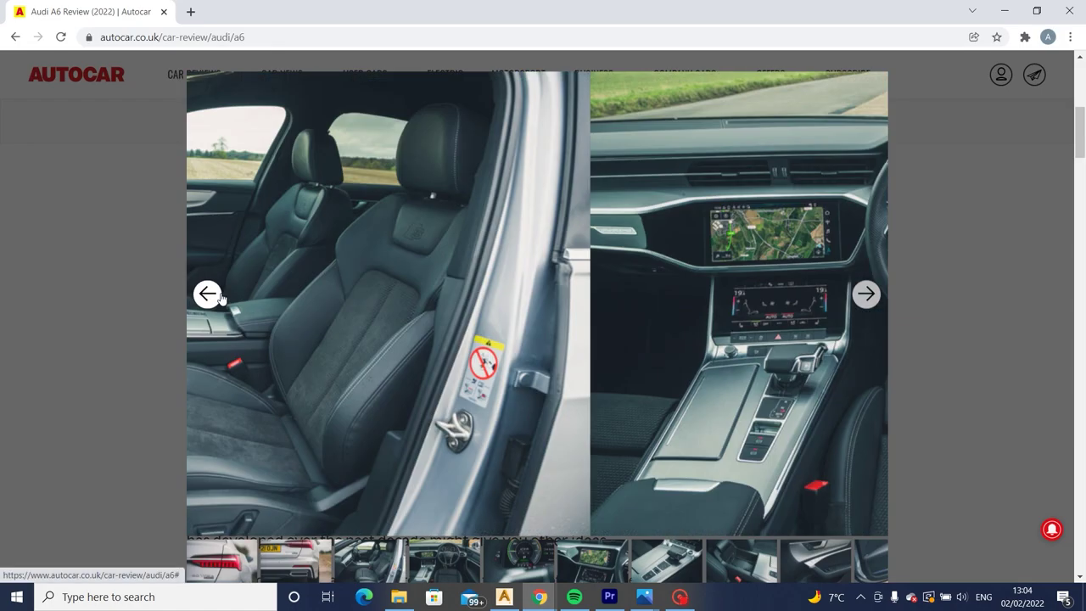
left_click(210, 297)
left_click(210, 297)
left_click(209, 297)
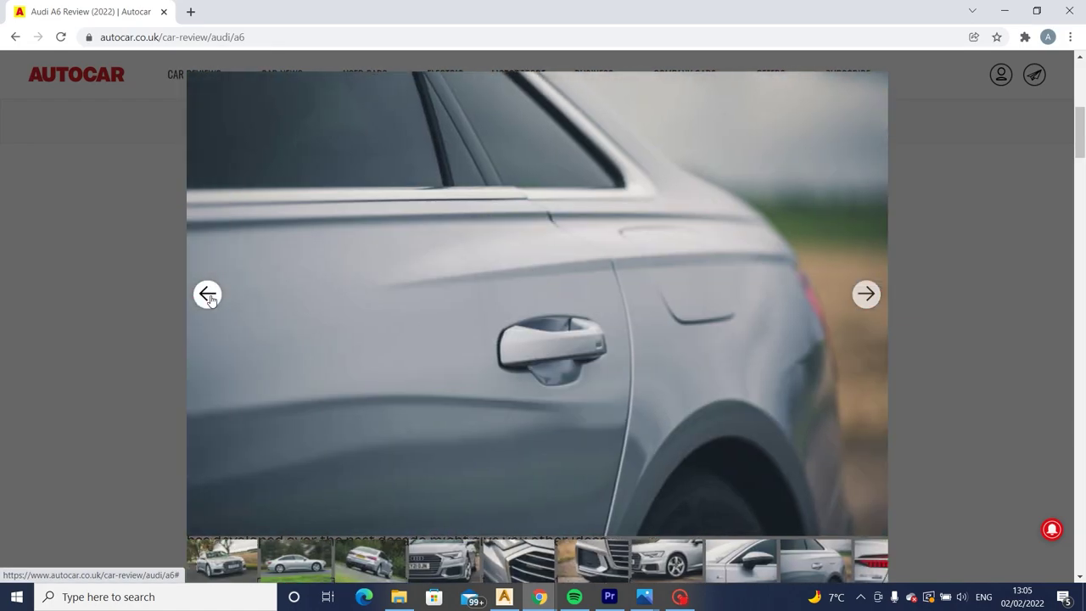
left_click(208, 295)
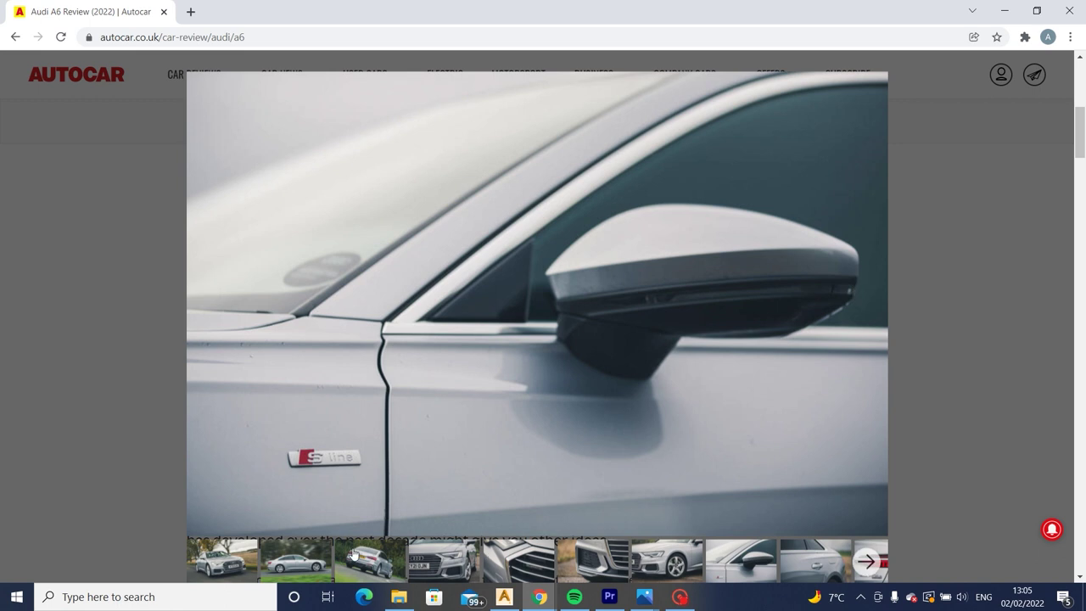
left_click(504, 596)
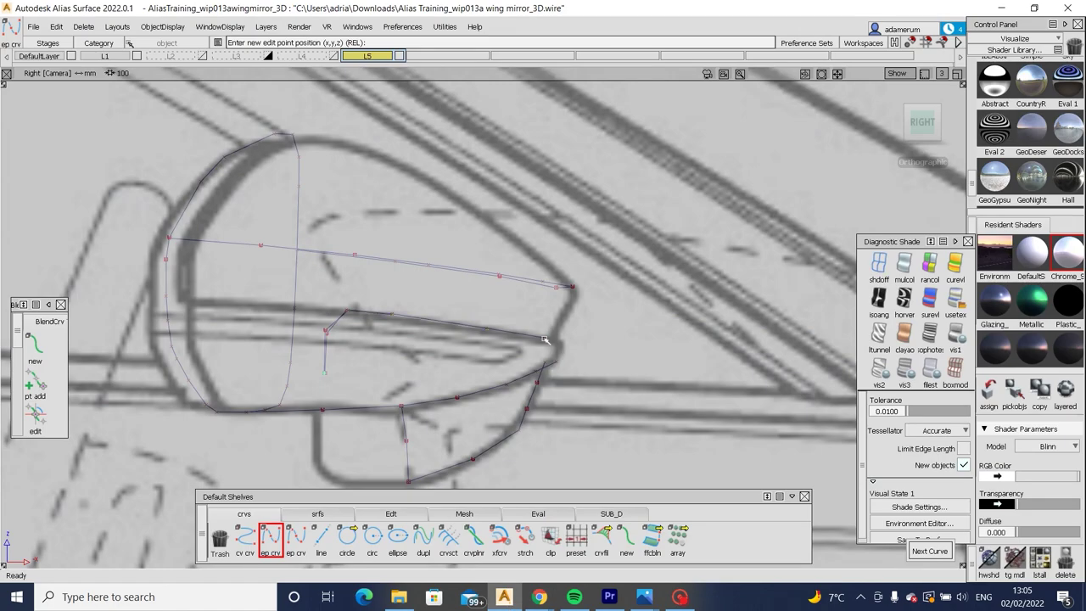
Move the new lower crease curve's control points at the downturned end about 9.7 mm along Y onto the neighbouring curve in the top view.
mouse_move(507, 337)
left_mouse_down("alt+shift")
mouse_move(395, 436)
mouse_move(473, 340)
mouse_move(429, 217)
mouse_move(382, 260)
left_mouse_up("alt+shift")
left_click(268, 301)
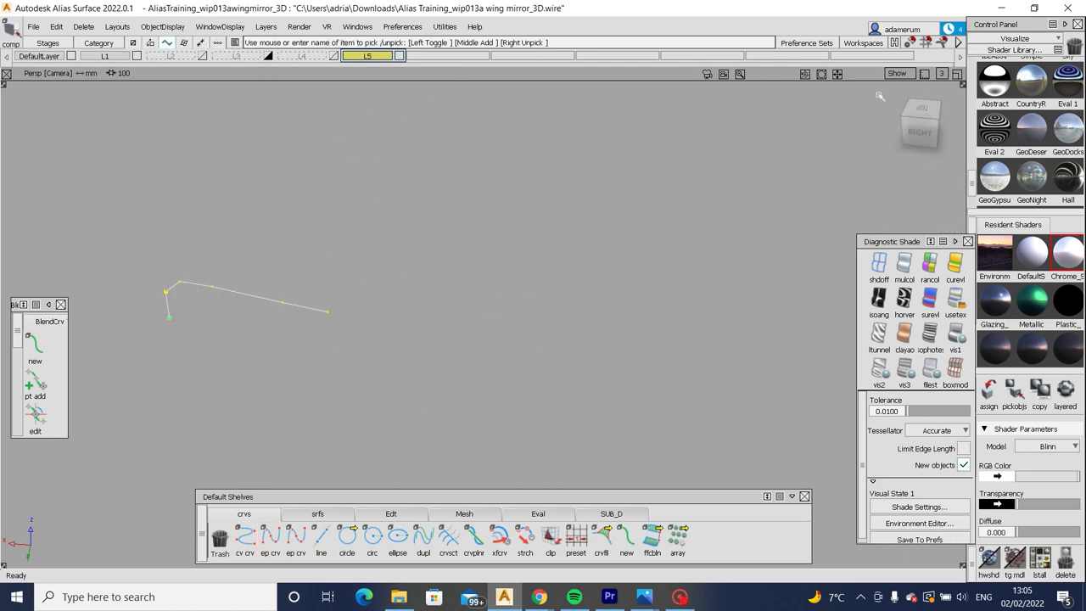
left_click(920, 109)
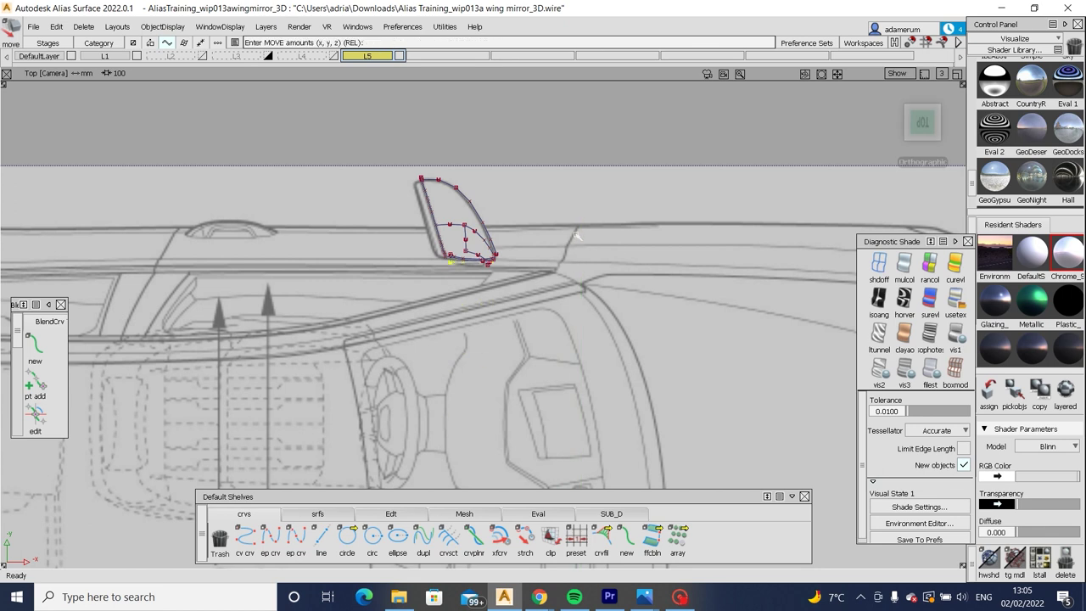
key("shift+alt")
right_click_drag(582, 244, 468, 469, "alt+shift")
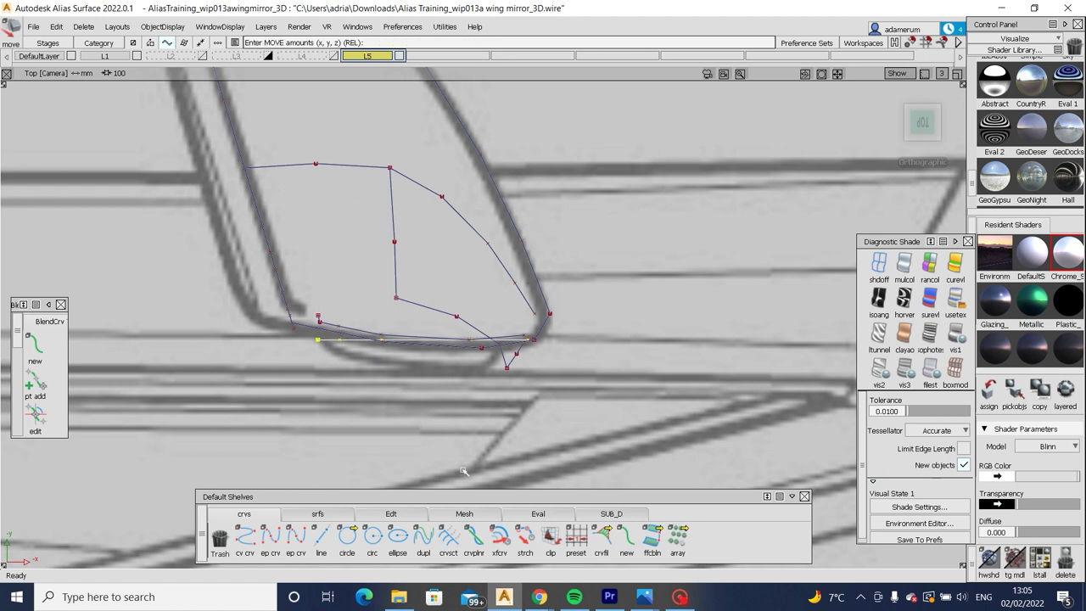
right_click_drag(335, 356, 354, 397)
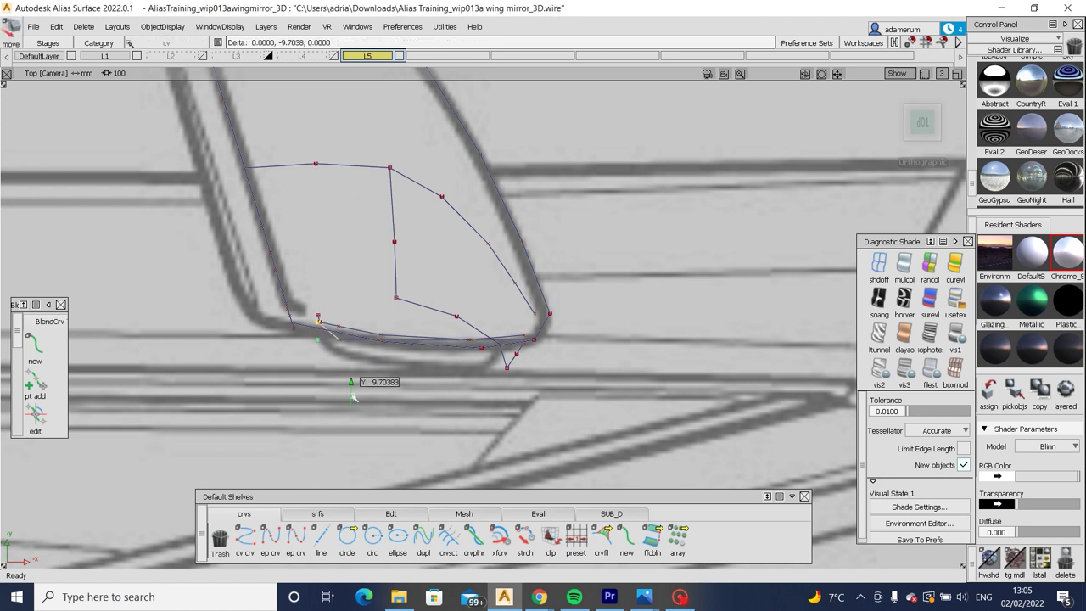
left_click_drag(329, 359, 340, 340, "ctrl+shift")
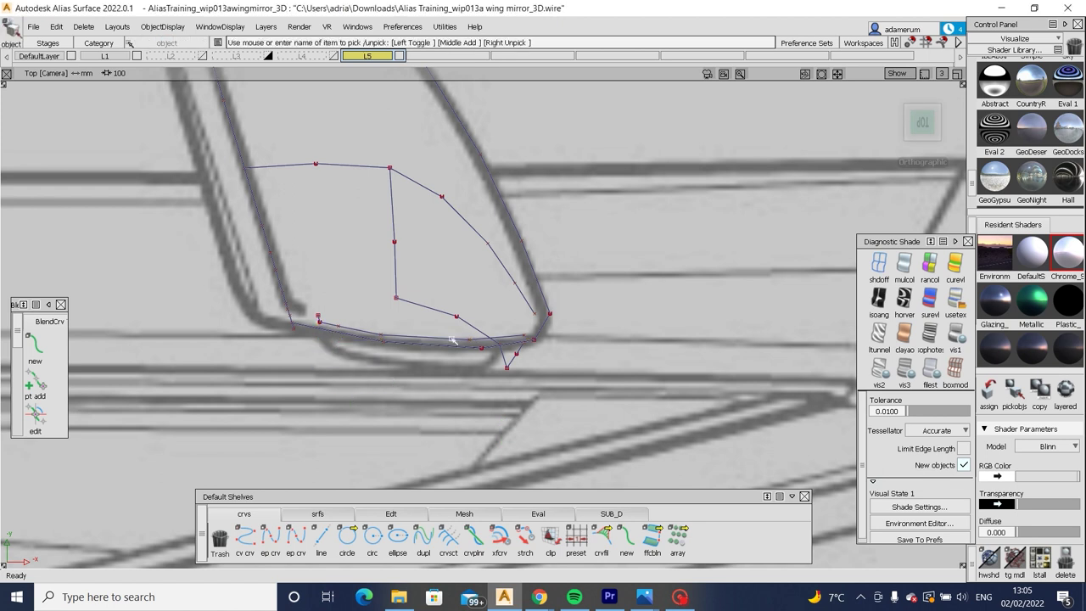
right_click_drag(452, 339, 458, 327, "alt+shift")
left_click_drag(458, 326, 466, 302, "alt+shift")
mouse_move(466, 303)
right_mouse_down("alt+shift")
mouse_move(521, 315)
mouse_move(250, 318)
right_mouse_up("alt+shift")
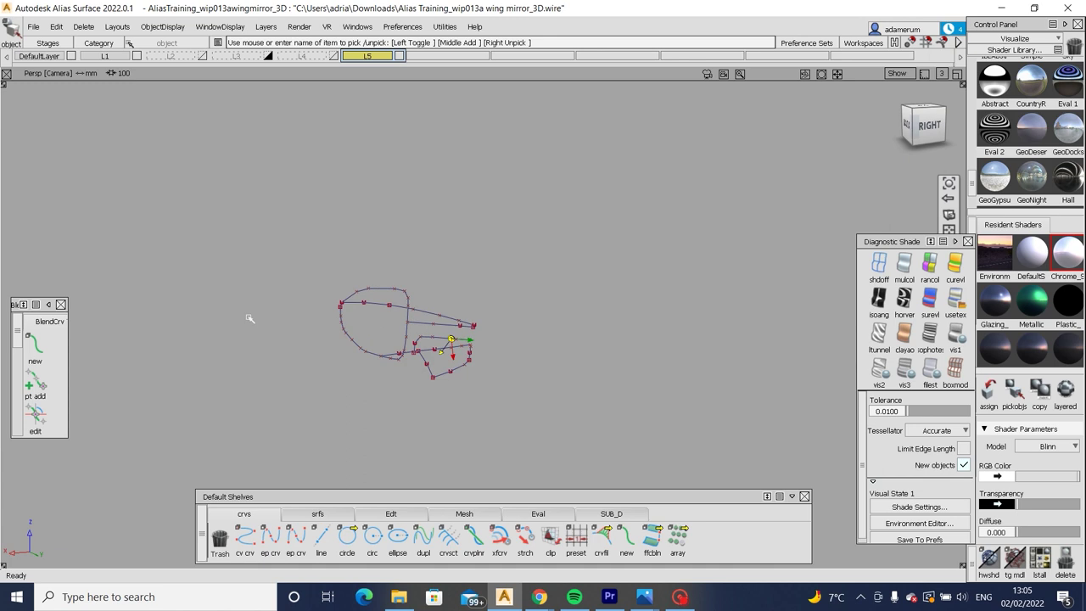
mouse_move(249, 318)
left_mouse_down("alt+shift")
mouse_move(230, 339)
mouse_move(279, 368)
mouse_move(500, 383)
mouse_move(504, 414)
mouse_move(289, 388)
mouse_move(599, 384)
mouse_move(387, 400)
mouse_move(405, 456)
mouse_move(323, 376)
mouse_move(604, 394)
left_mouse_up("alt+shift")
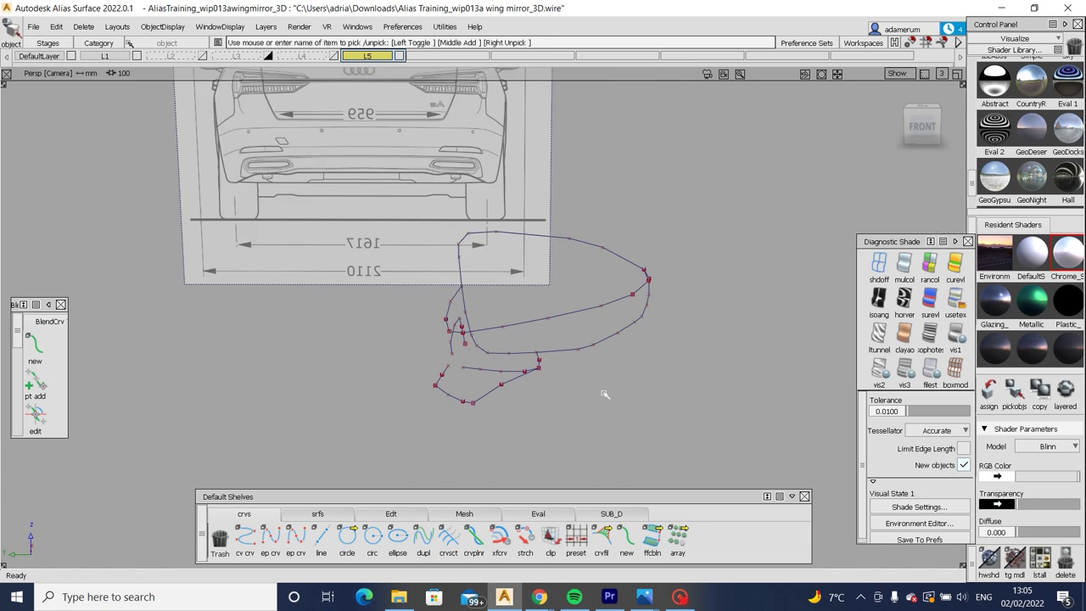
mouse_move(419, 316)
left_mouse_down("alt+shift")
mouse_move(657, 287)
mouse_move(608, 359)
mouse_move(408, 348)
mouse_move(591, 376)
mouse_move(649, 412)
left_mouse_up("alt+shift")
left_click(269, 534)
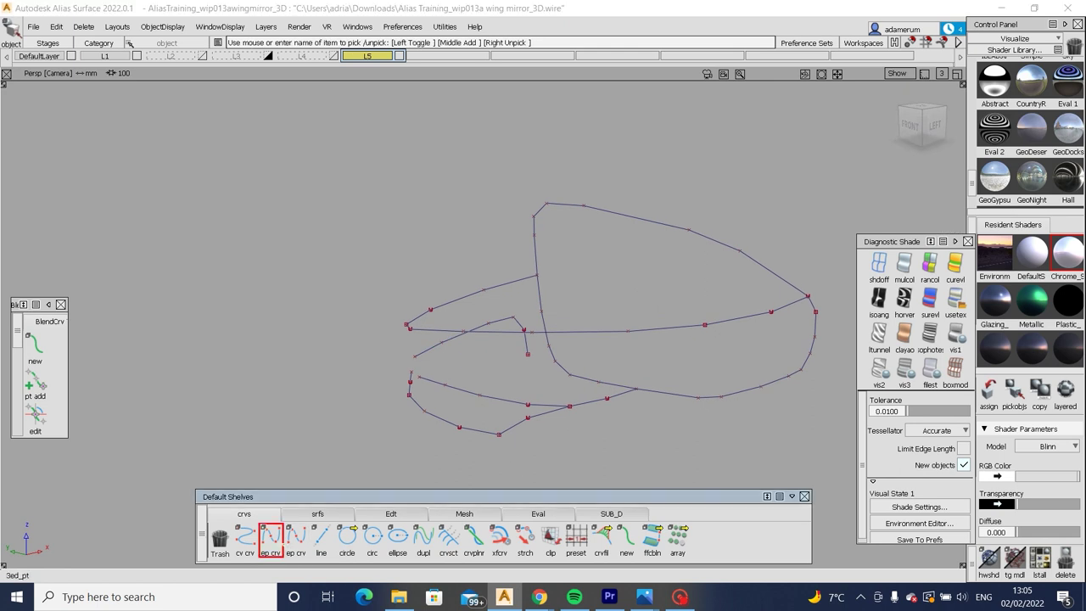
left_click_drag(509, 339, 572, 298, "alt+shift")
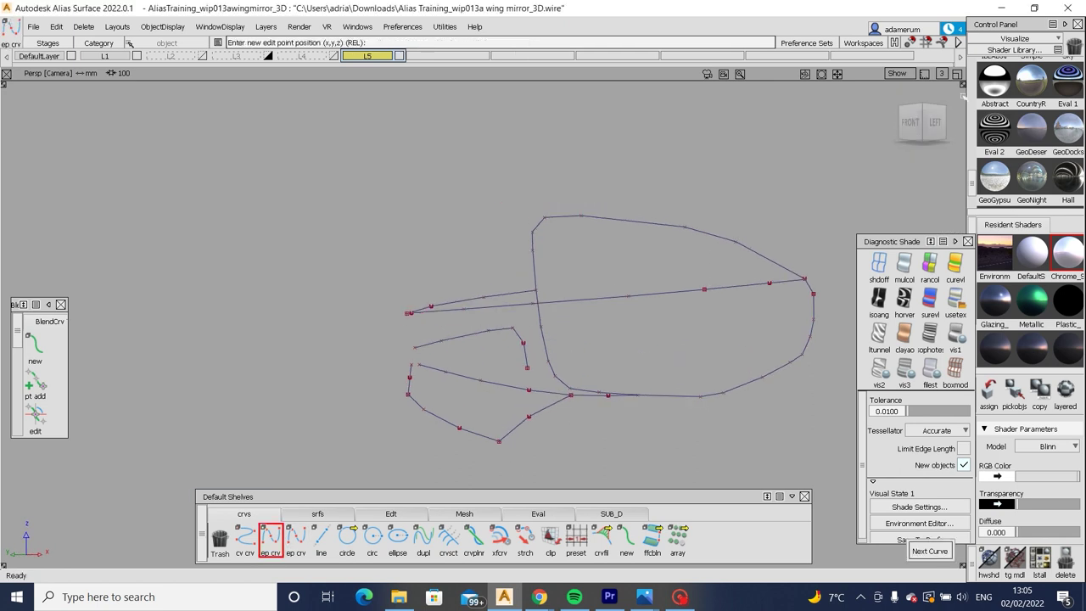
left_click(933, 125)
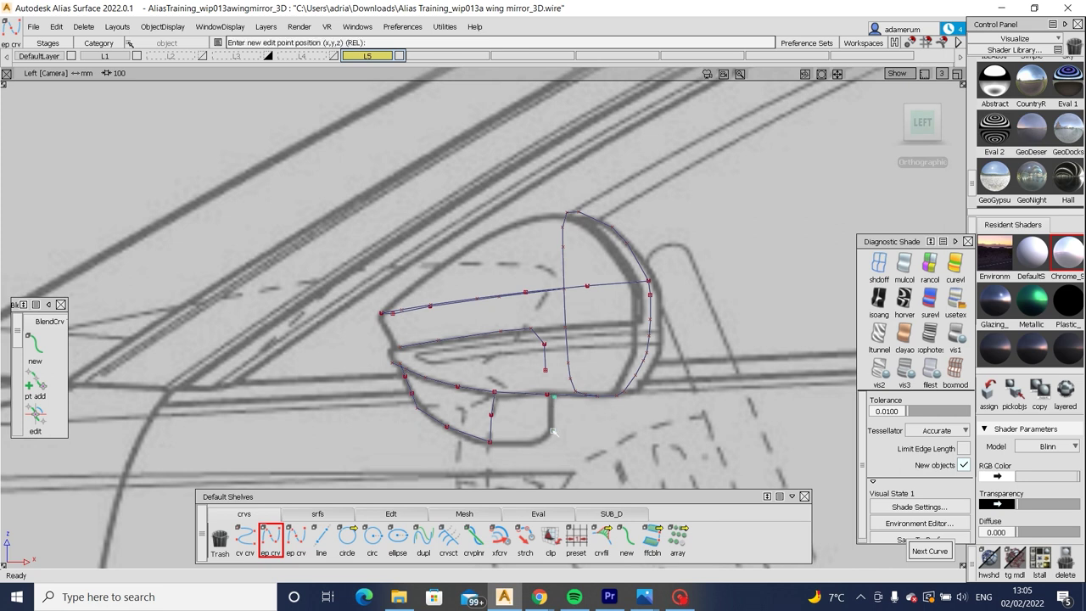
left_click_drag(572, 452, 587, 439, "ctrl+shift")
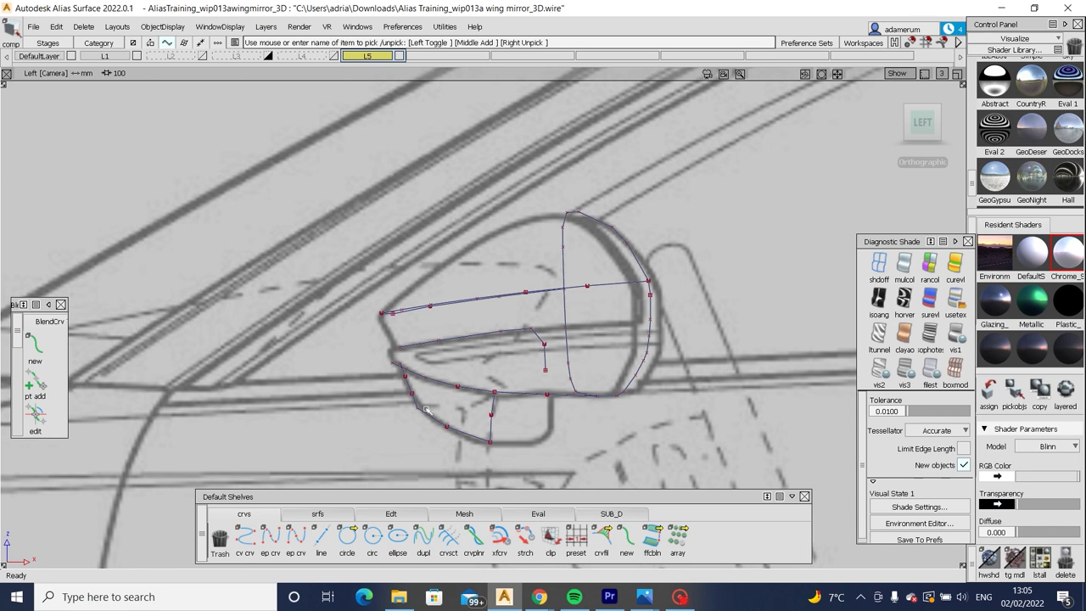
Extrude the mirror's closed rim curve into a narrow strip along X with Subdiv Extrude in Global direction, and shade it in Box Mode.
key("Home")
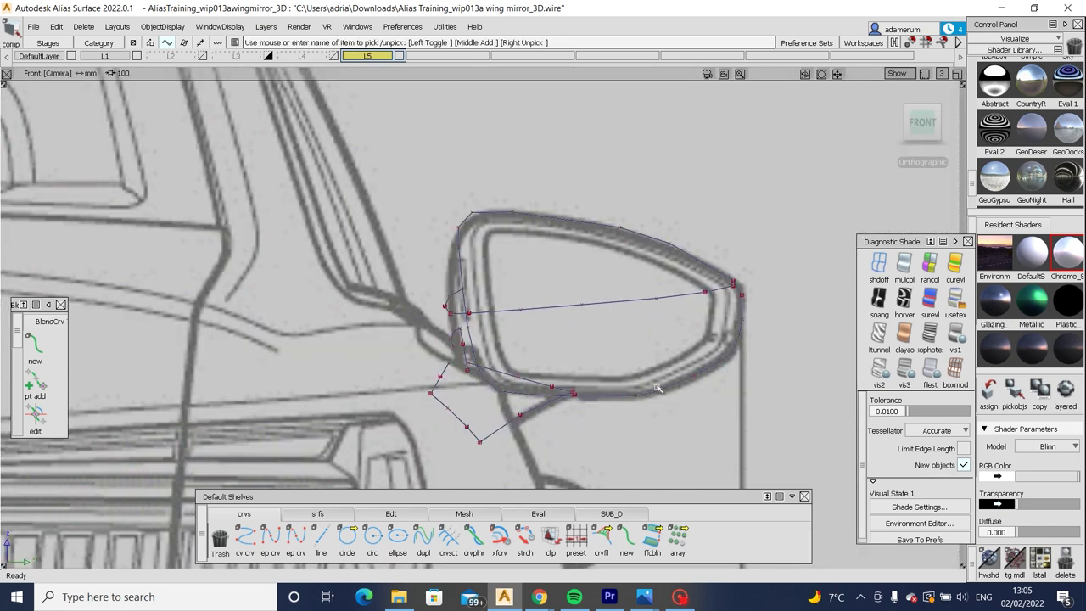
left_click_drag(675, 414, 326, 421, "alt+shift")
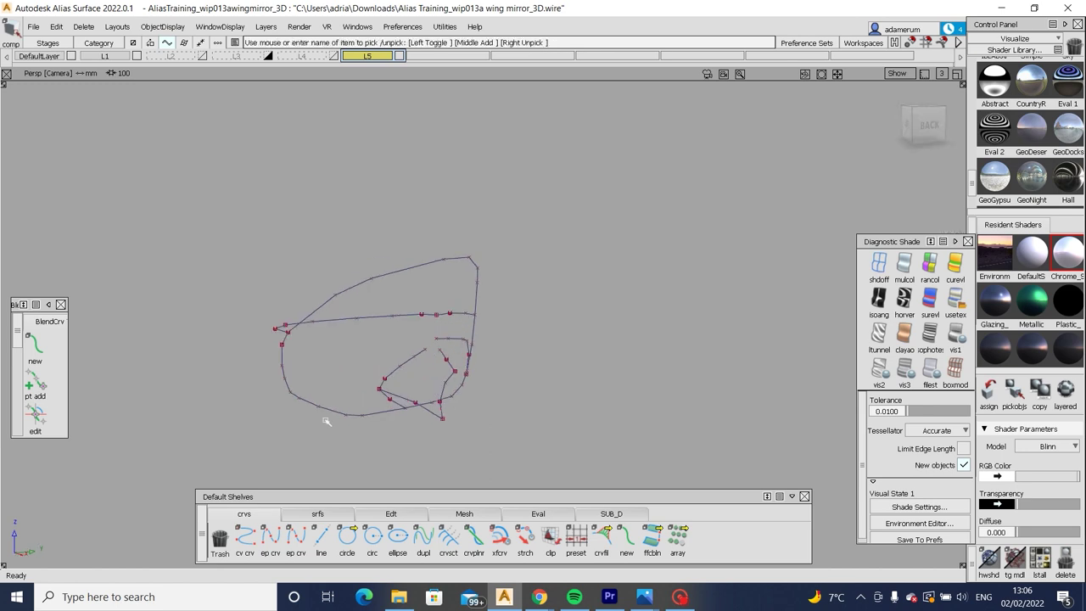
left_click(609, 513)
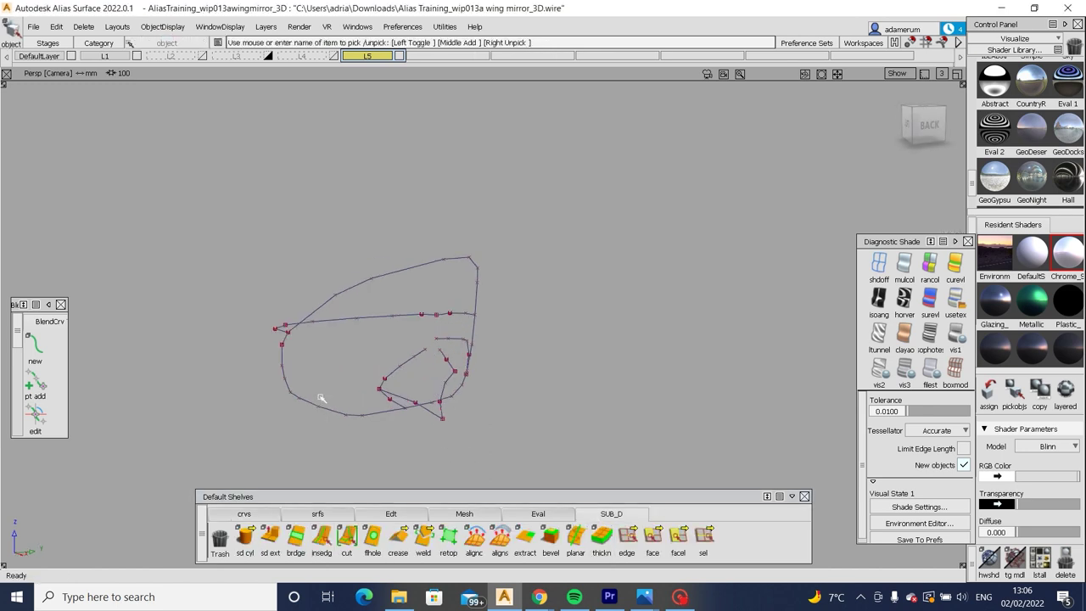
left_click_drag(322, 395, 371, 438)
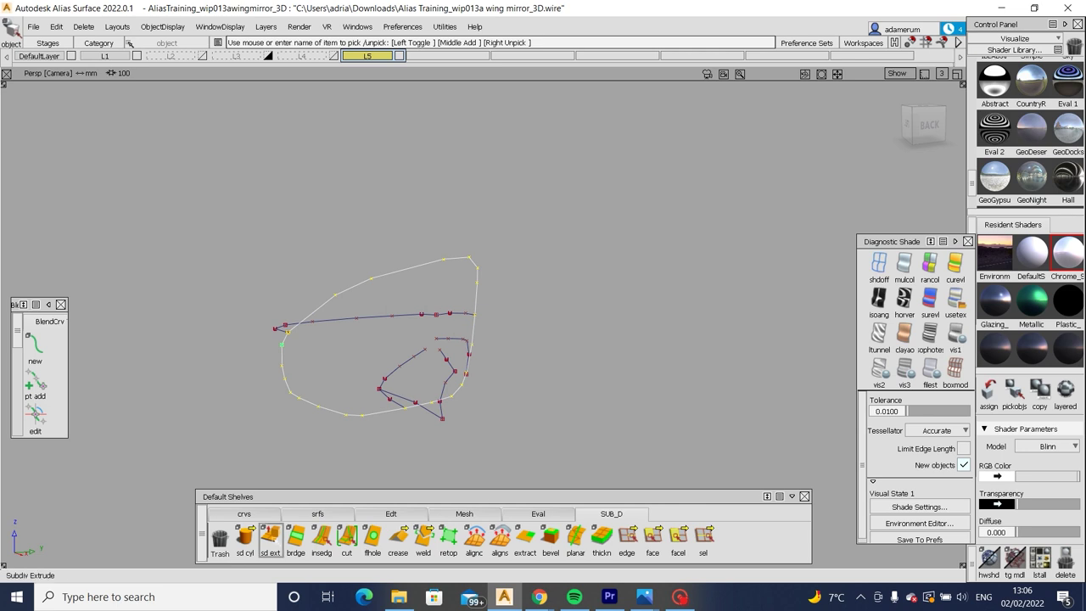
left_click_drag(475, 356, 512, 363, "alt+shift")
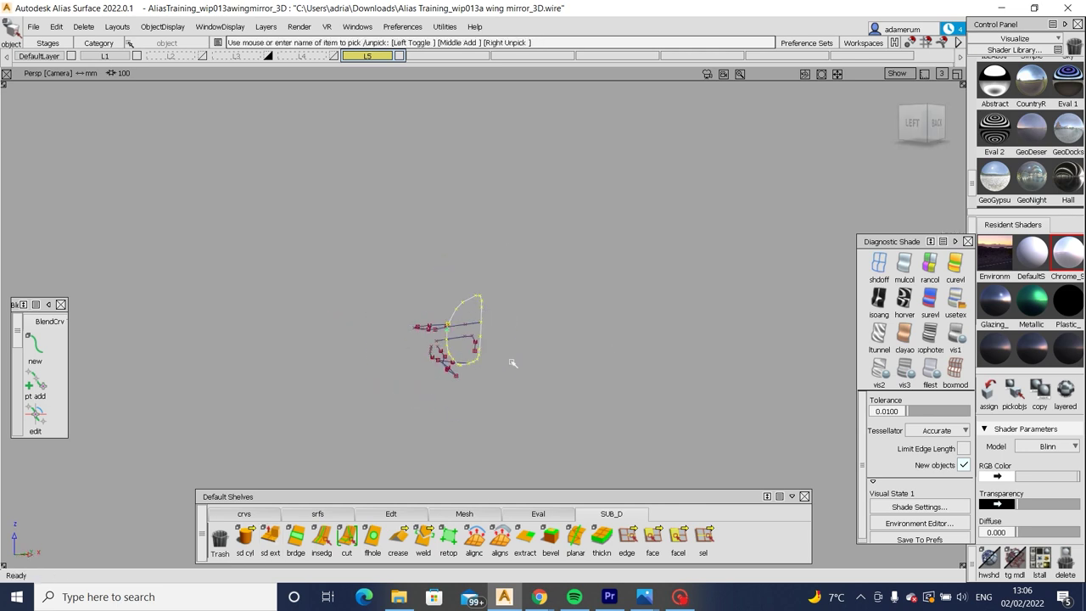
right_click_drag(512, 363, 481, 380, "alt+shift")
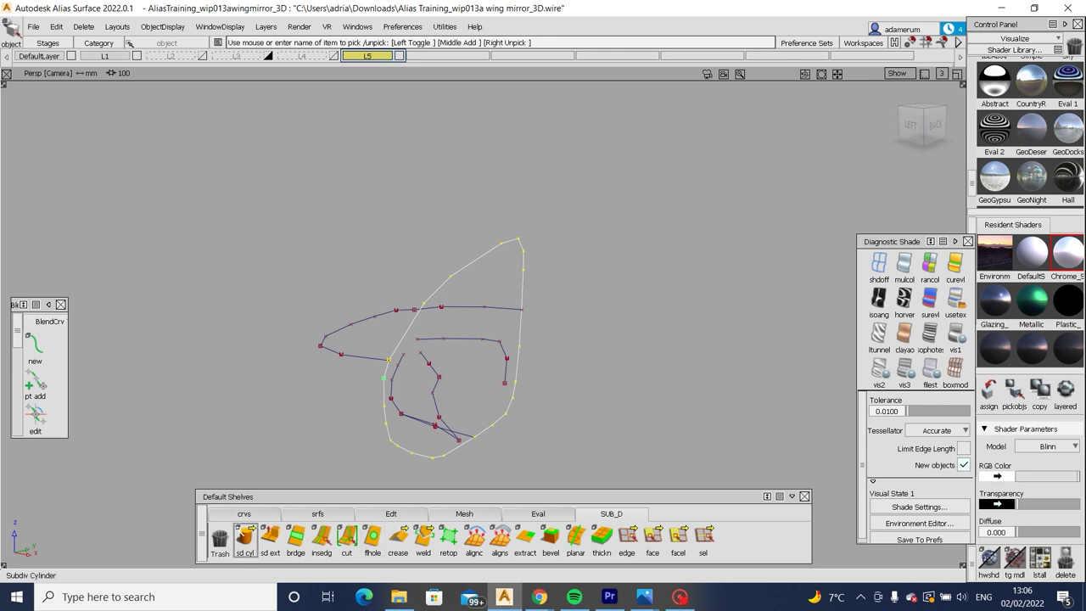
double_click(270, 536)
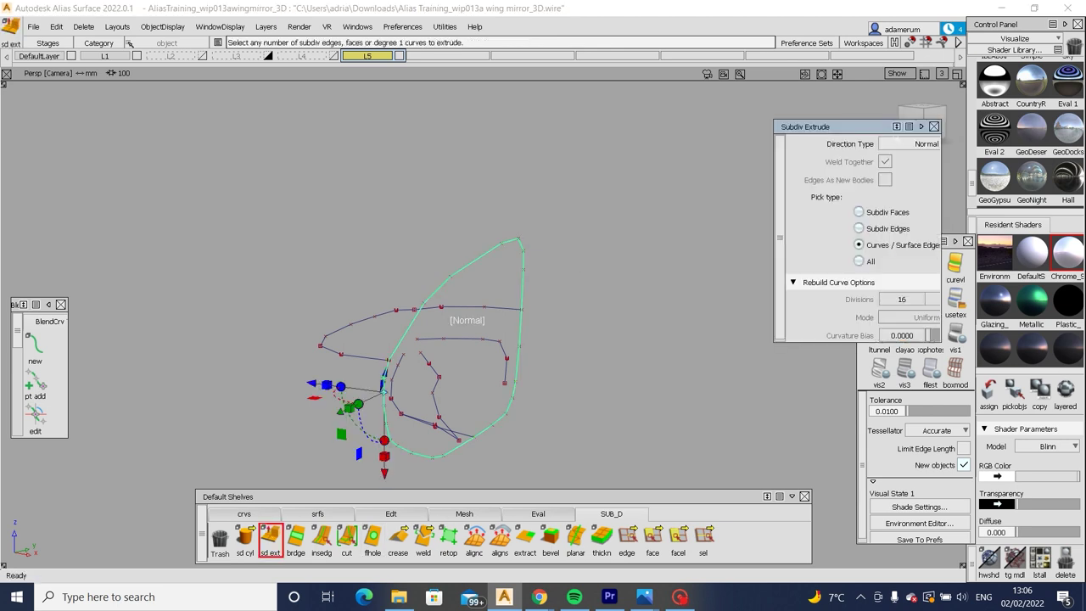
left_click(912, 143)
left_click(912, 162)
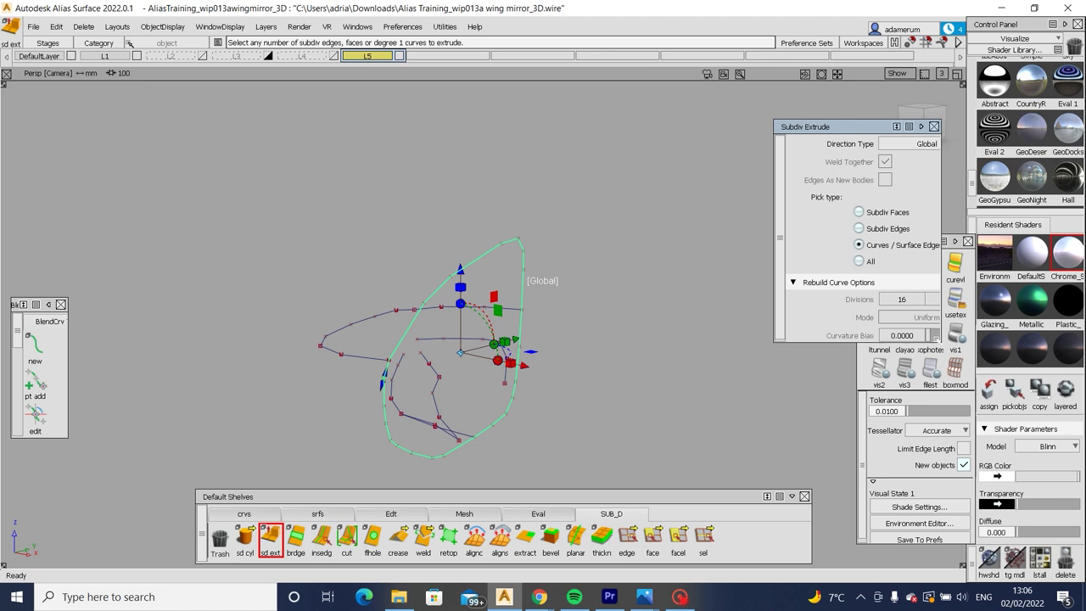
left_click_drag(938, 340, 976, 394)
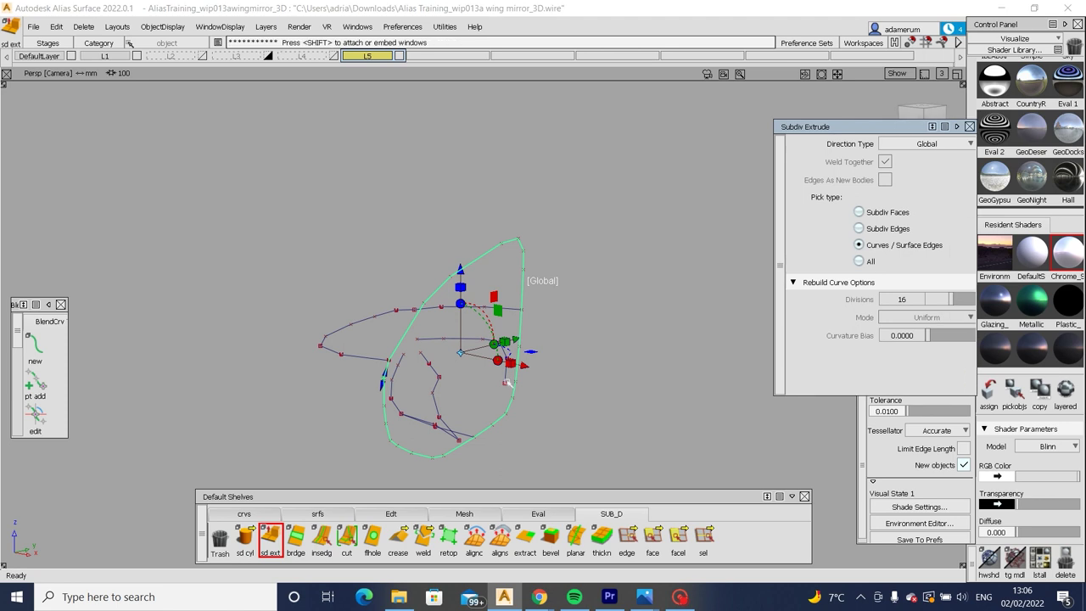
left_click_drag(523, 366, 536, 372)
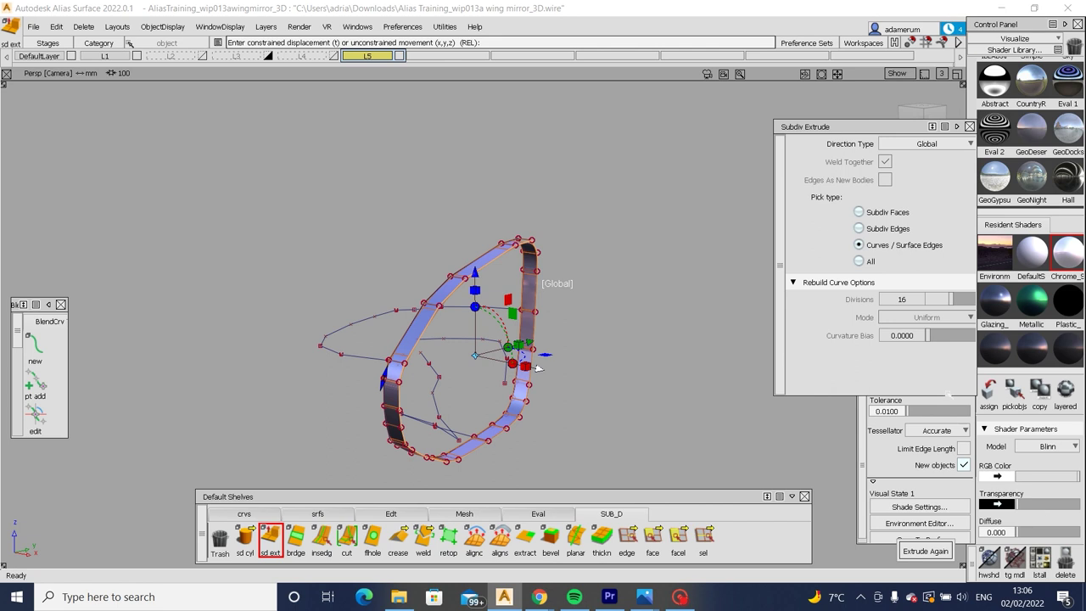
left_click_drag(848, 126, 783, 96)
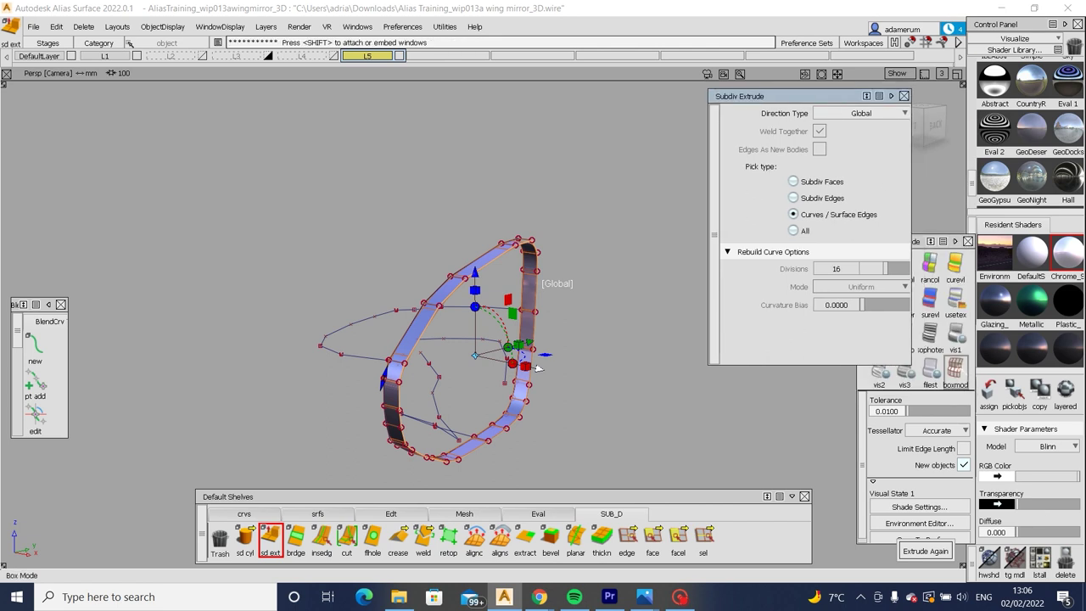
left_click_drag(537, 367, 475, 424, "alt+shift")
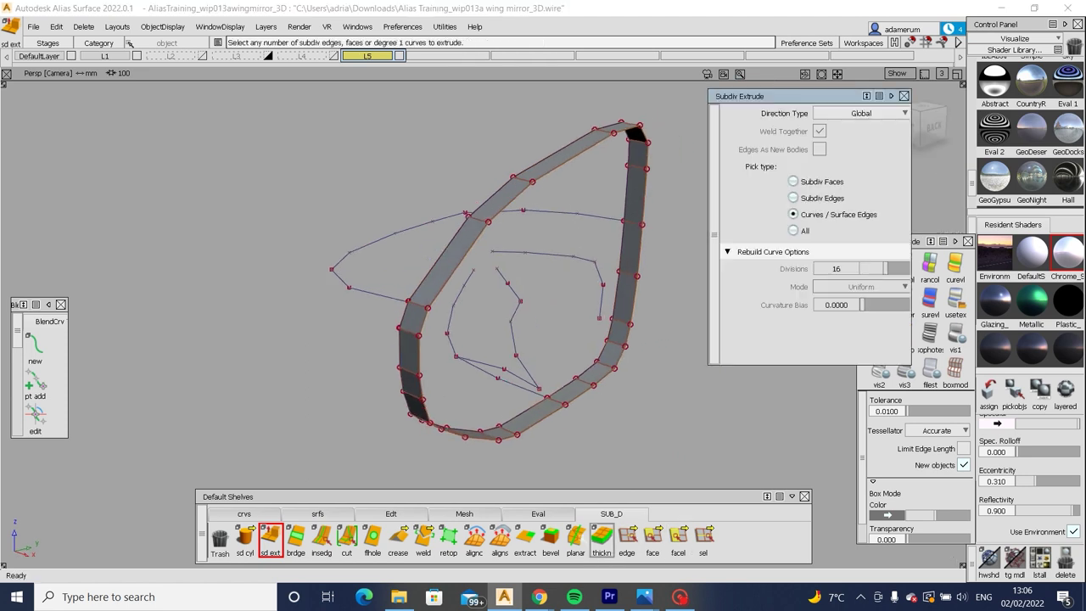
Select the strip's extruded rear edge loop, center its pivot, and scale it slightly inward in the back view.
left_click(704, 536)
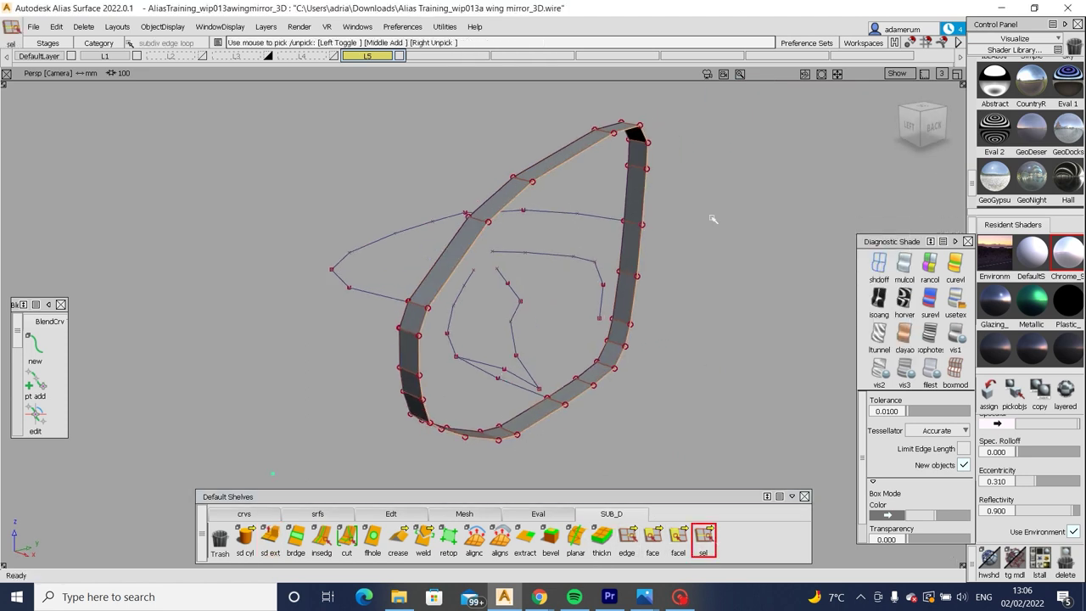
left_click(627, 536)
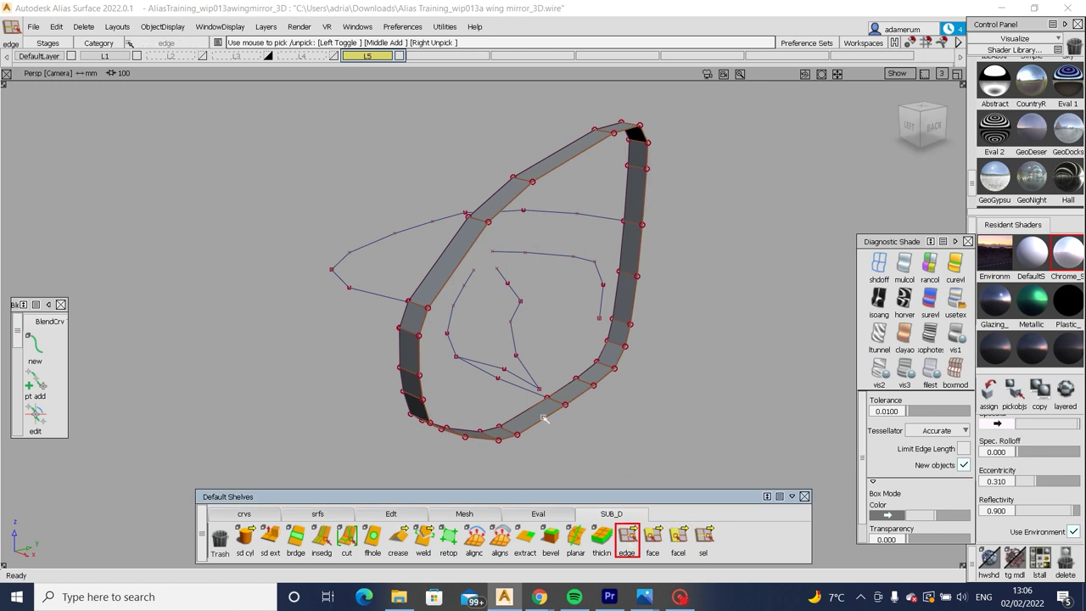
left_click(703, 536)
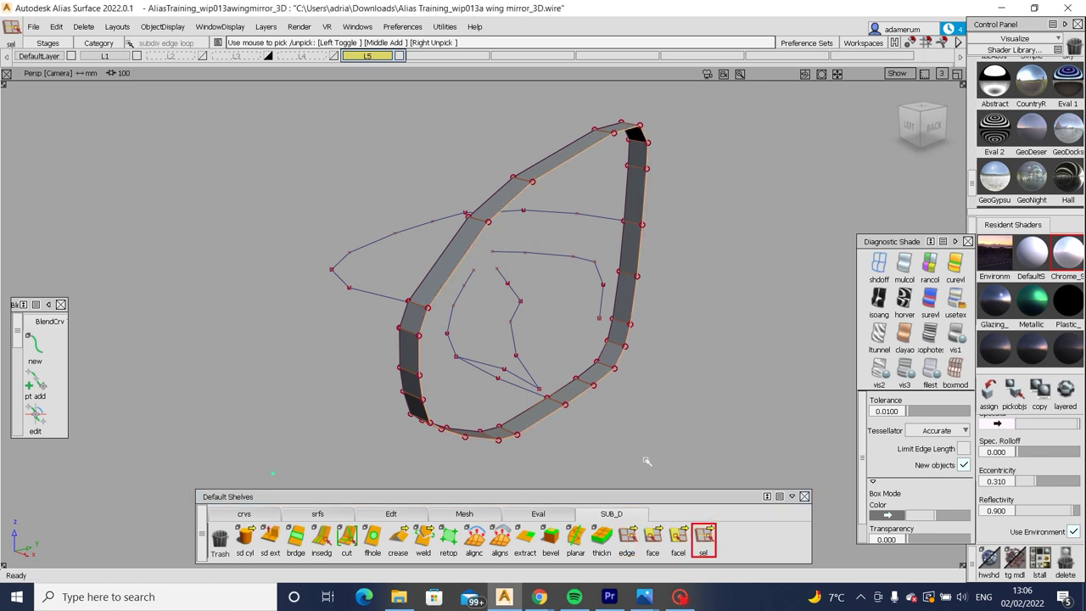
left_click_drag(591, 364, 626, 376, "ctrl+shift")
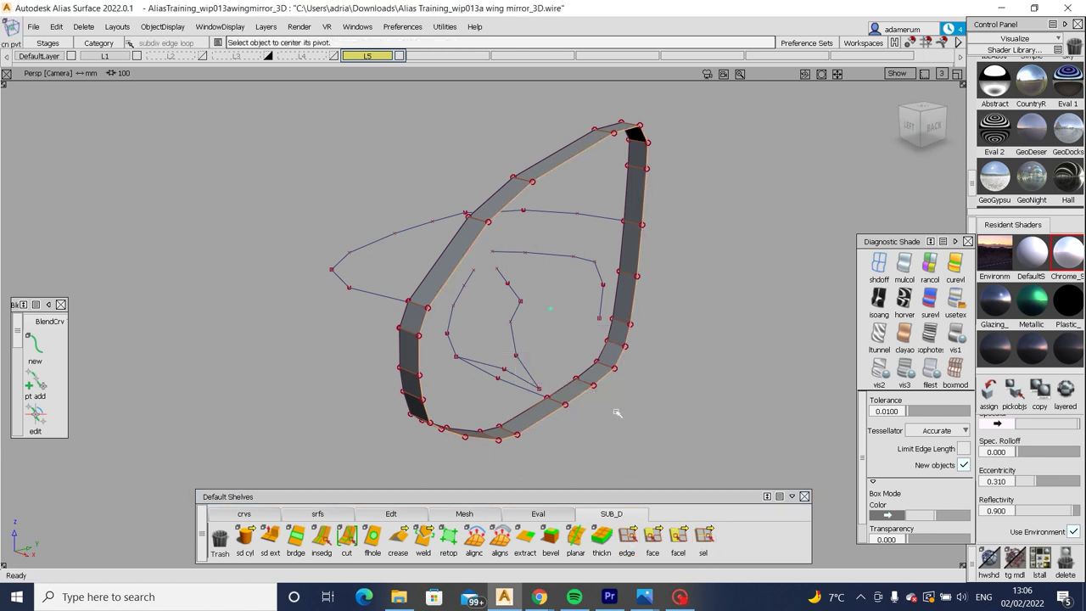
left_click(933, 125)
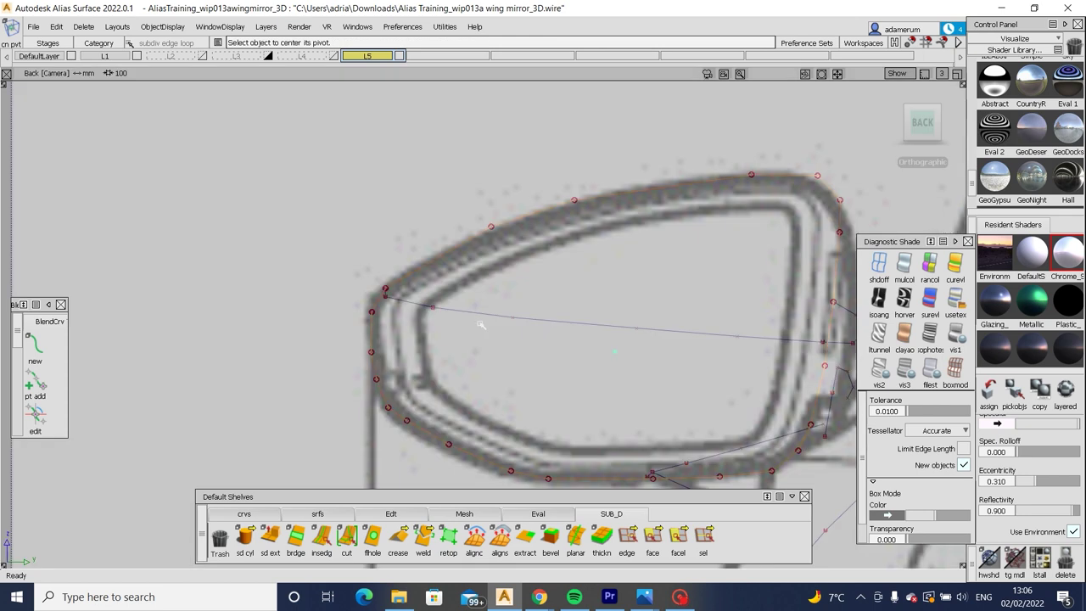
key("s")
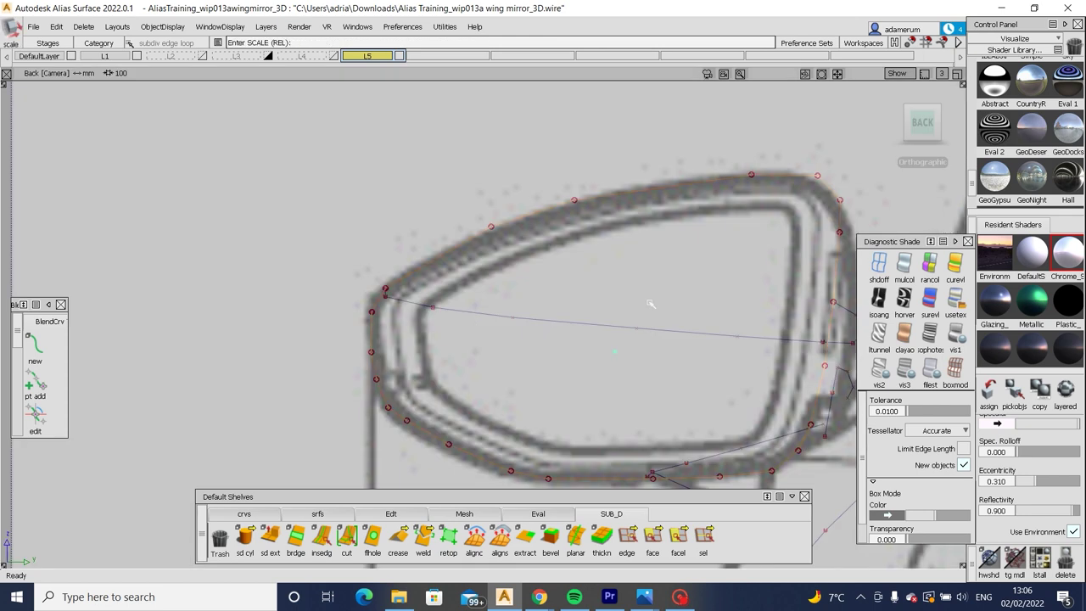
left_click_drag(650, 304, 635, 306)
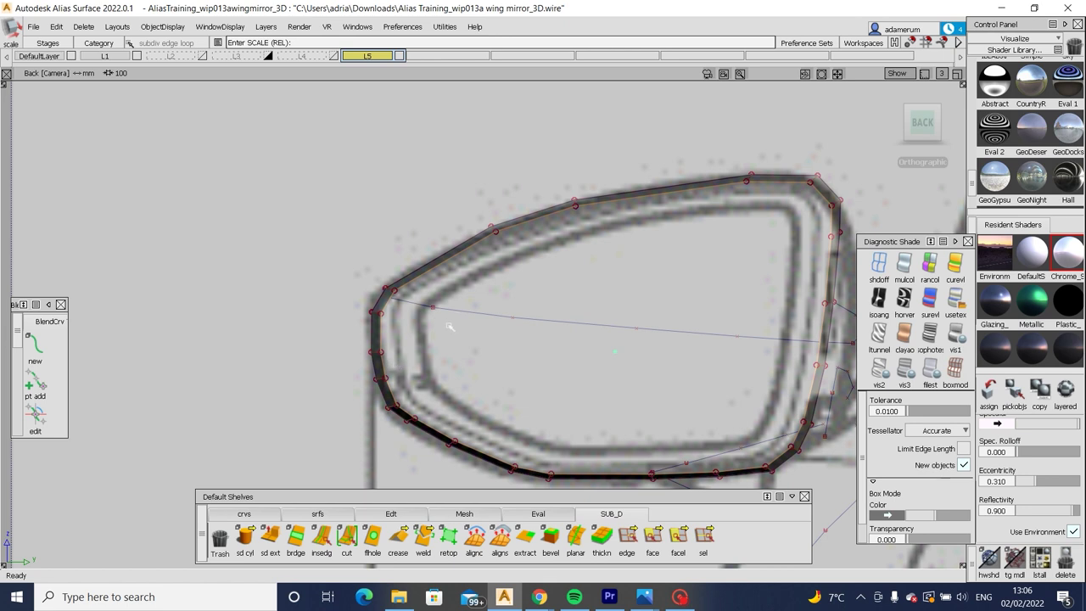
Switch to Chrome, browse the Audi A6 review gallery for the mirror housing's rim around the glass, and return to Alias.
mouse_move(539, 596)
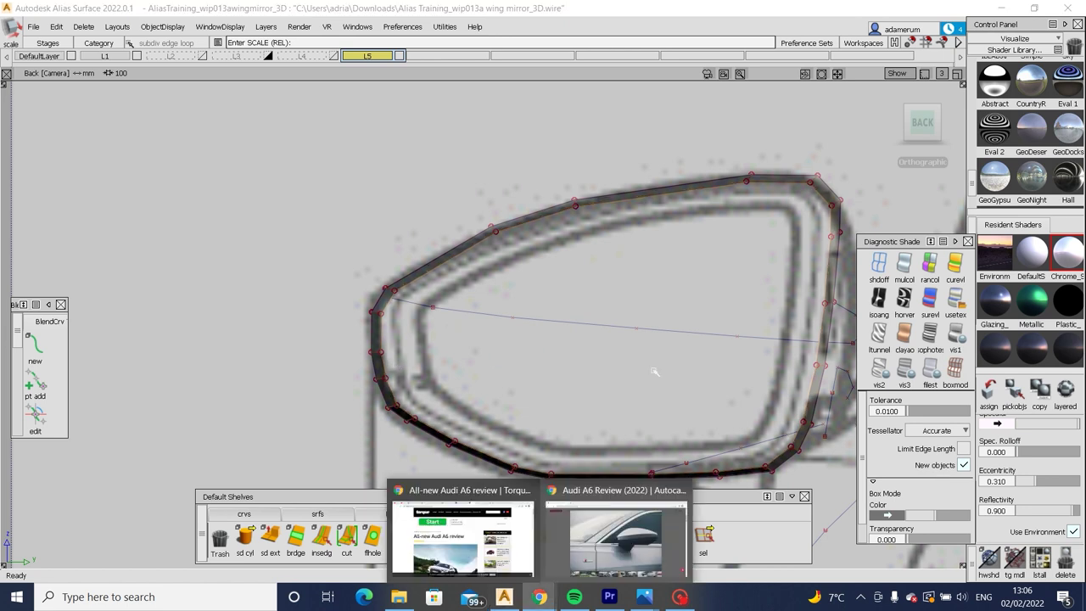
left_click(640, 543)
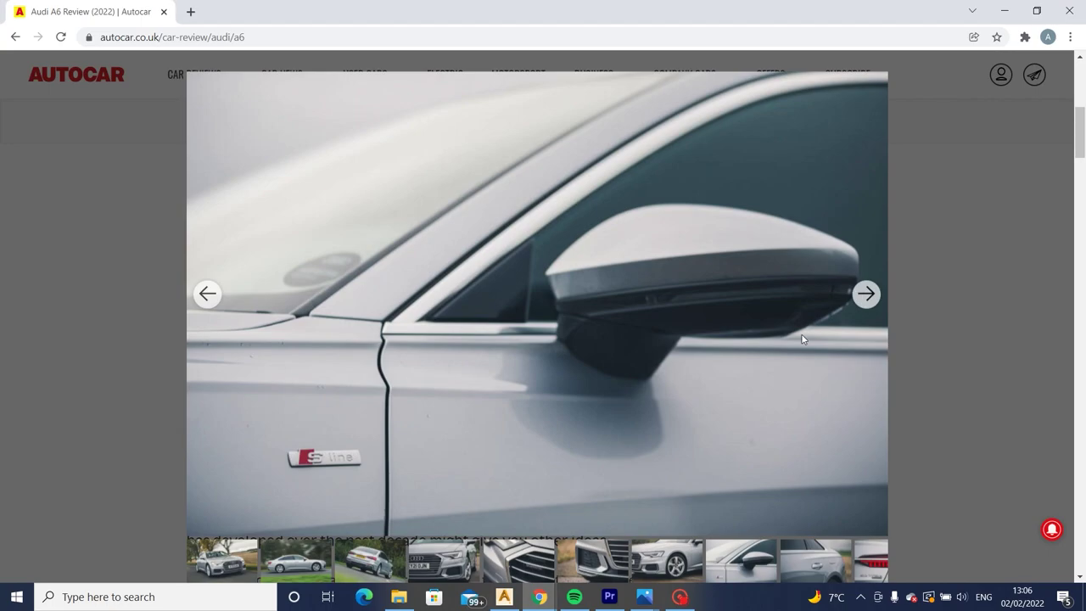
left_click(865, 295)
left_click(866, 295)
left_click(865, 294)
left_click(865, 294)
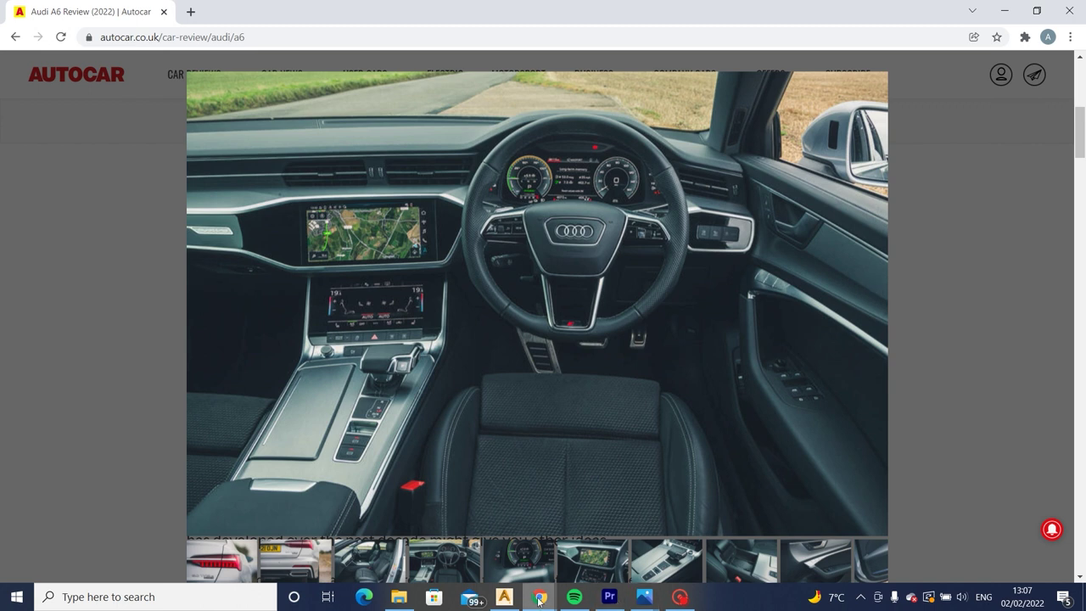
left_click(506, 598)
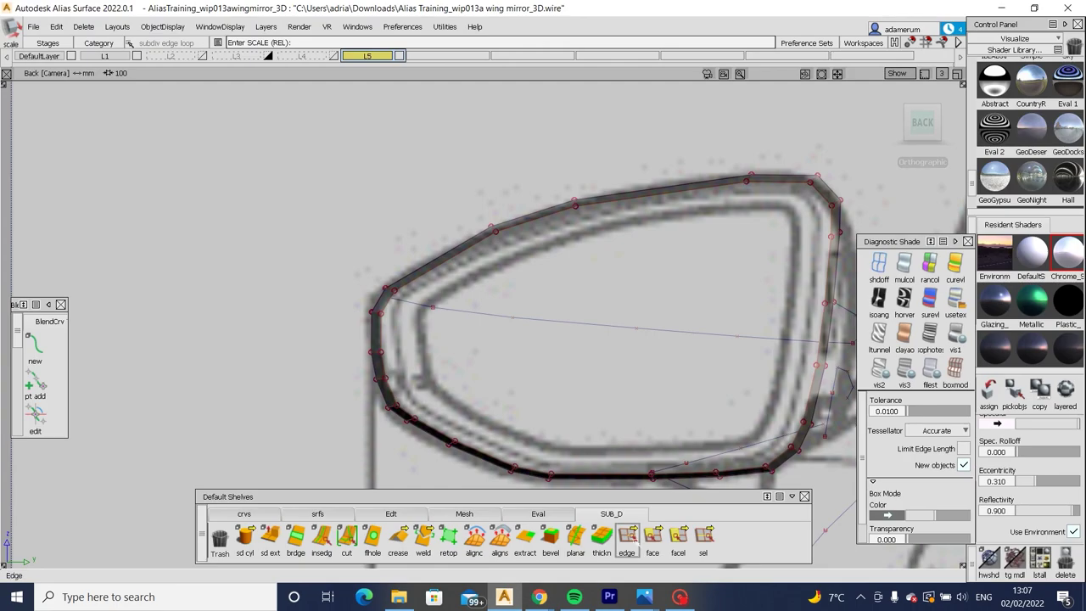
Scale the strip's rear edge loop a little further inward towards the blueprint's inner outline in the back view.
left_click(703, 534)
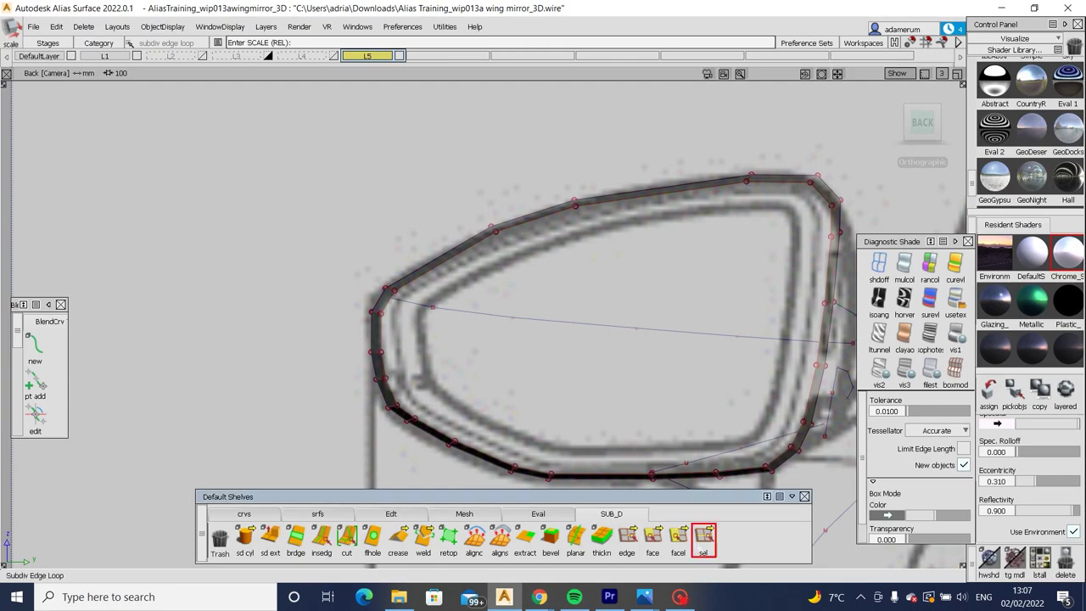
left_click(526, 458)
key("ctrl+shift+s")
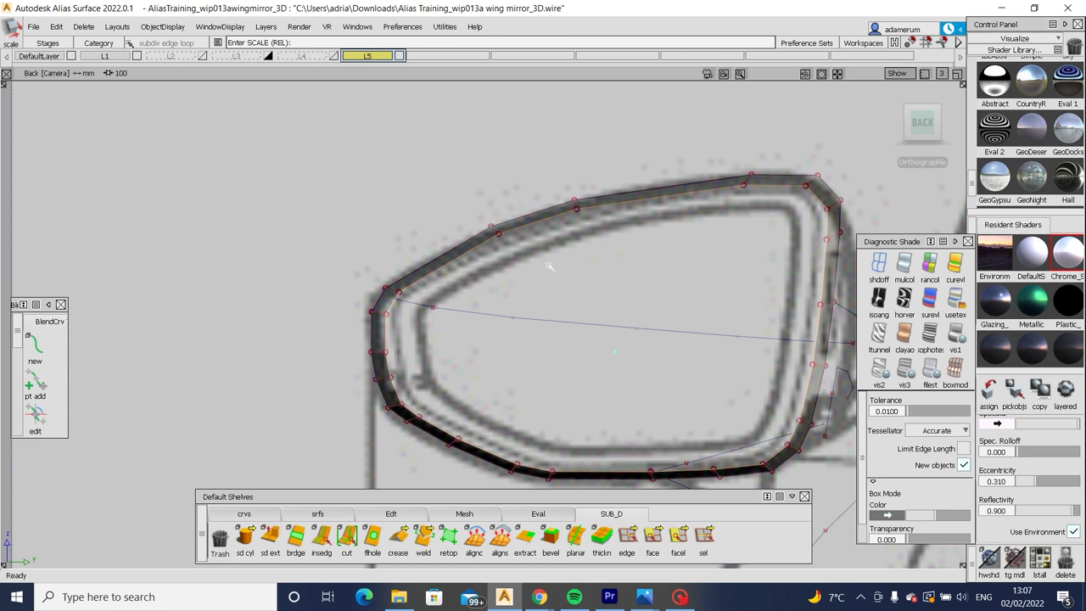
Reorder the SUB_D shelf so the subdiv edge loop pick tool sits ahead of the edge and face pick tools.
left_click_drag(552, 382, 474, 429, "alt+shift")
left_click(627, 536)
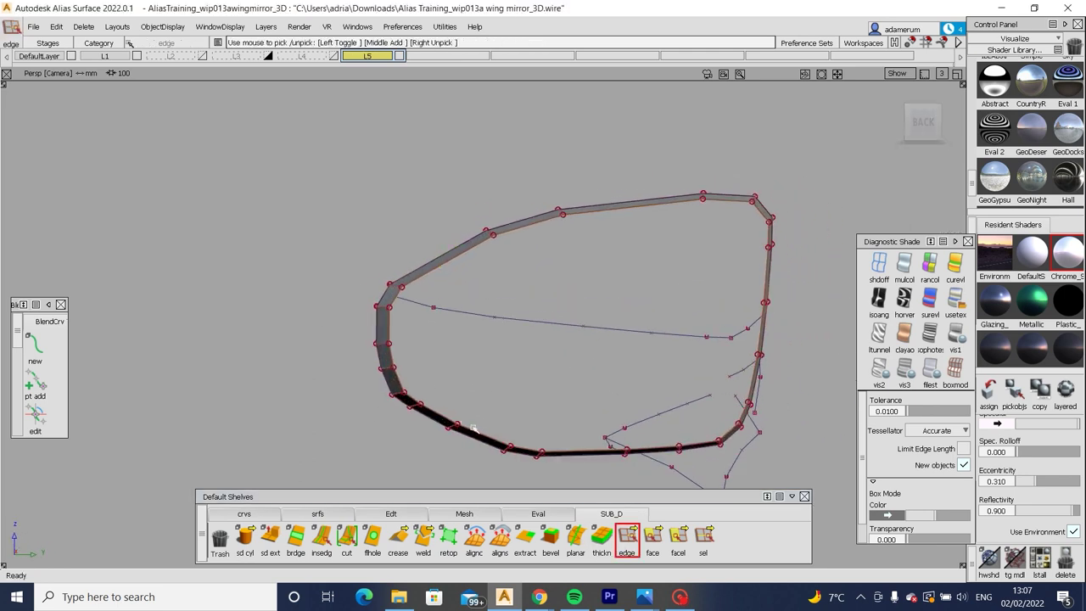
left_click(704, 536)
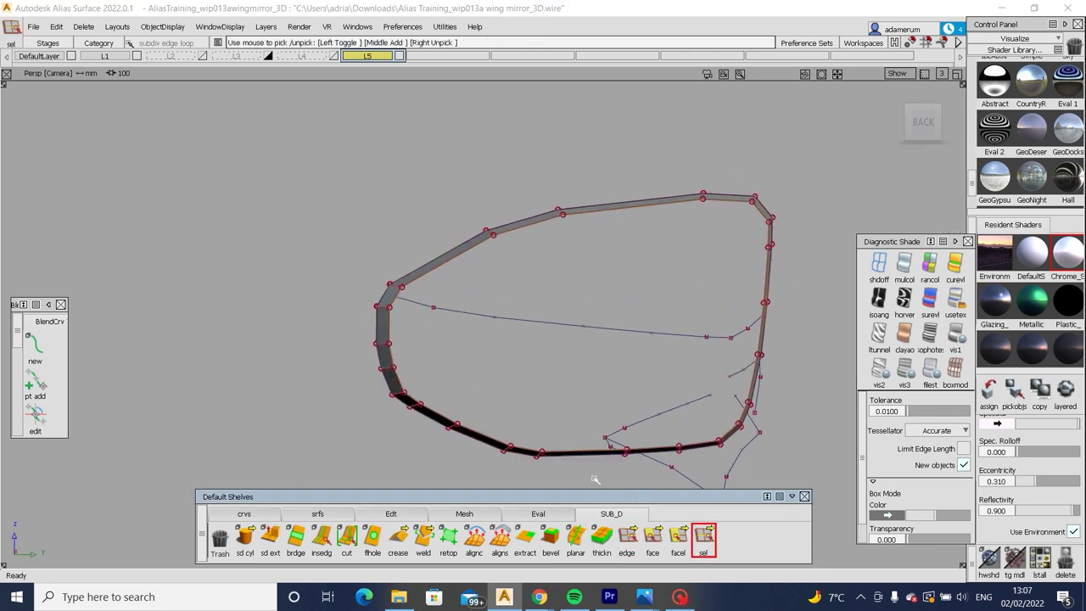
middle_click_drag(622, 535, 626, 536)
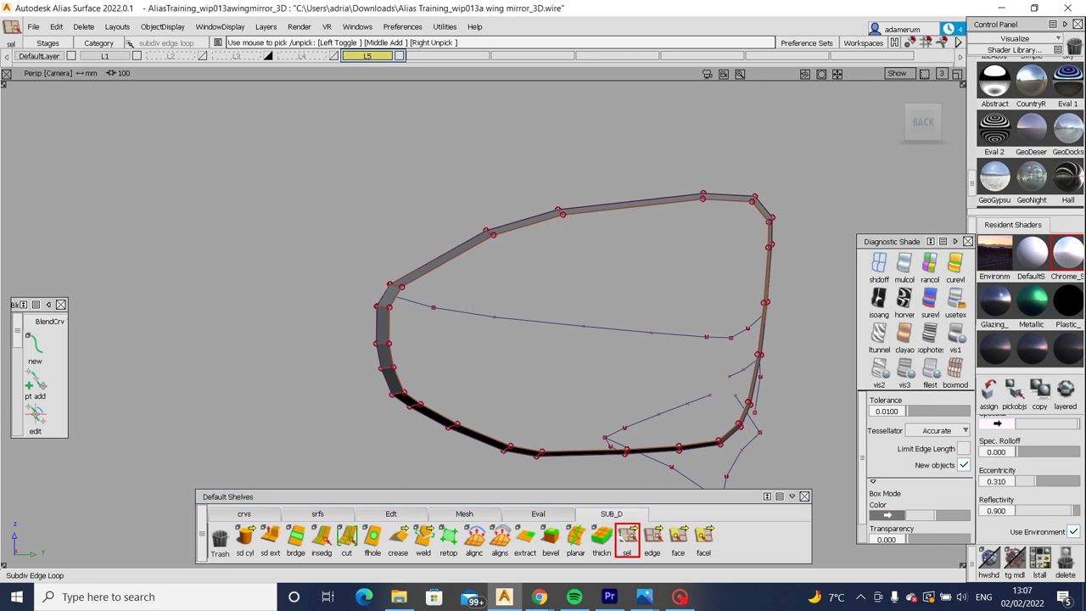
Extrude the strip's scaled rear edge loop inward as a narrow lip with Subdiv Extrude, using Normal direction and Weld Together.
left_click_drag(521, 444, 579, 340, "alt+shift")
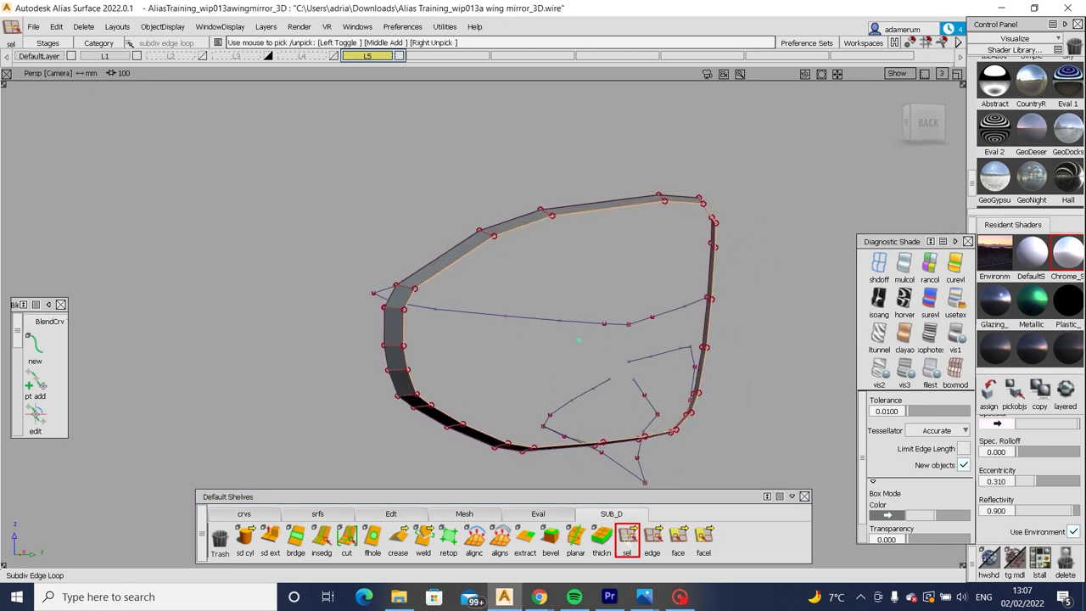
double_click(270, 536)
left_click(861, 113)
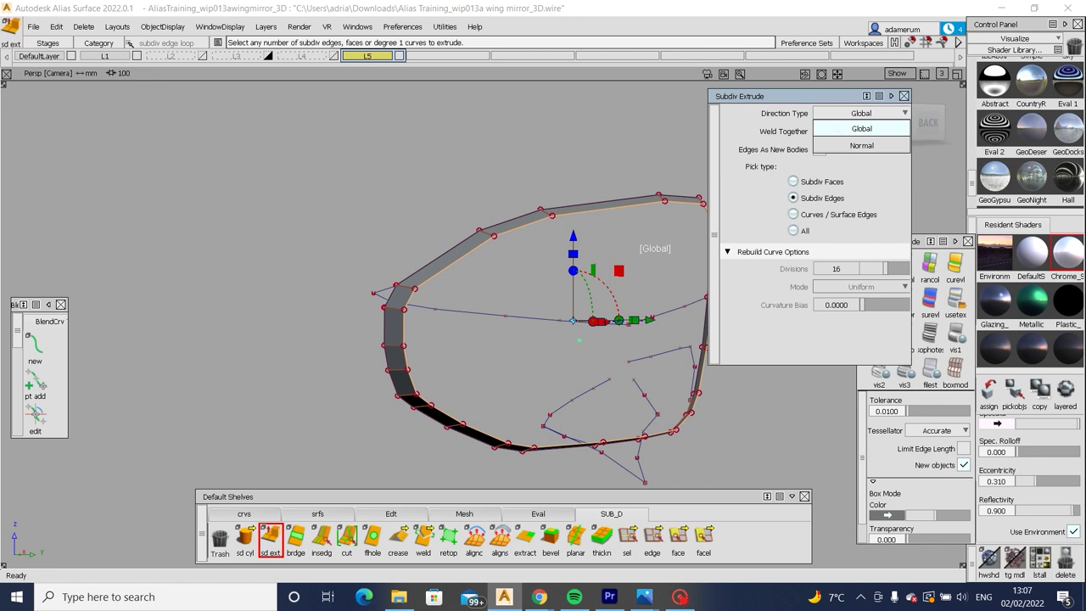
left_click(861, 145)
left_click_drag(508, 357, 577, 322, "alt+shift")
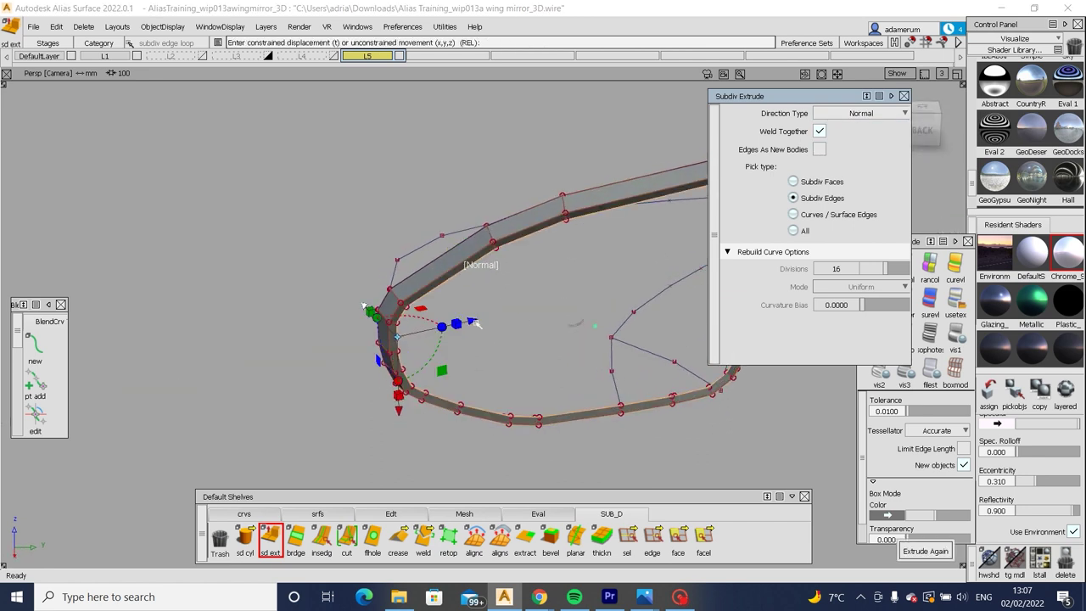
left_click_drag(478, 323, 464, 346, "alt+shift")
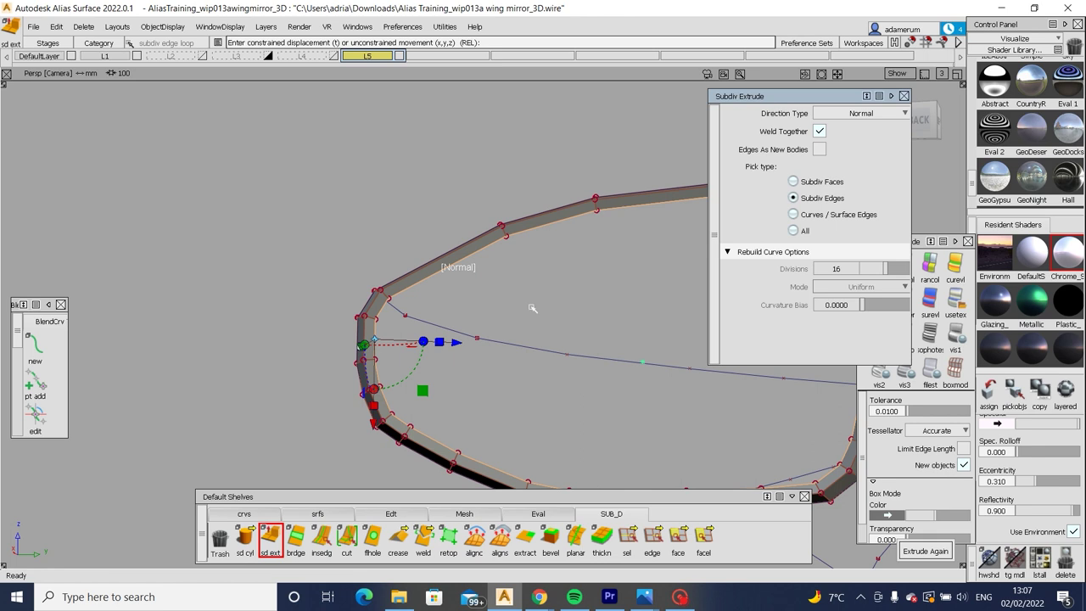
left_click_drag(526, 311, 503, 318, "alt+shift")
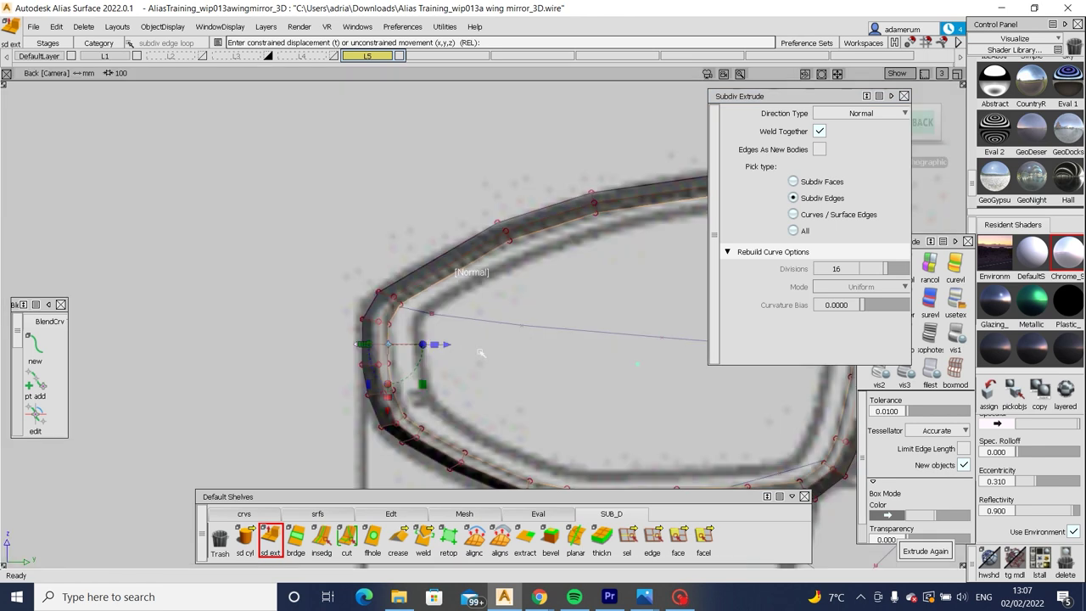
middle_click_drag(480, 353, 417, 313, "alt+shift")
left_click_drag(418, 314, 532, 470, "alt+shift")
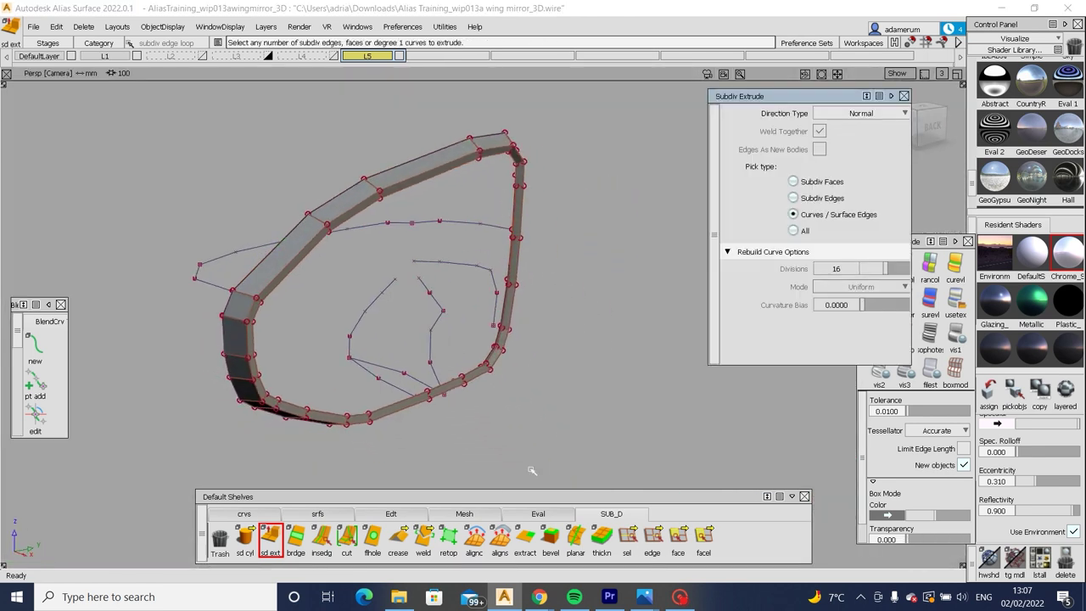
left_click(627, 537)
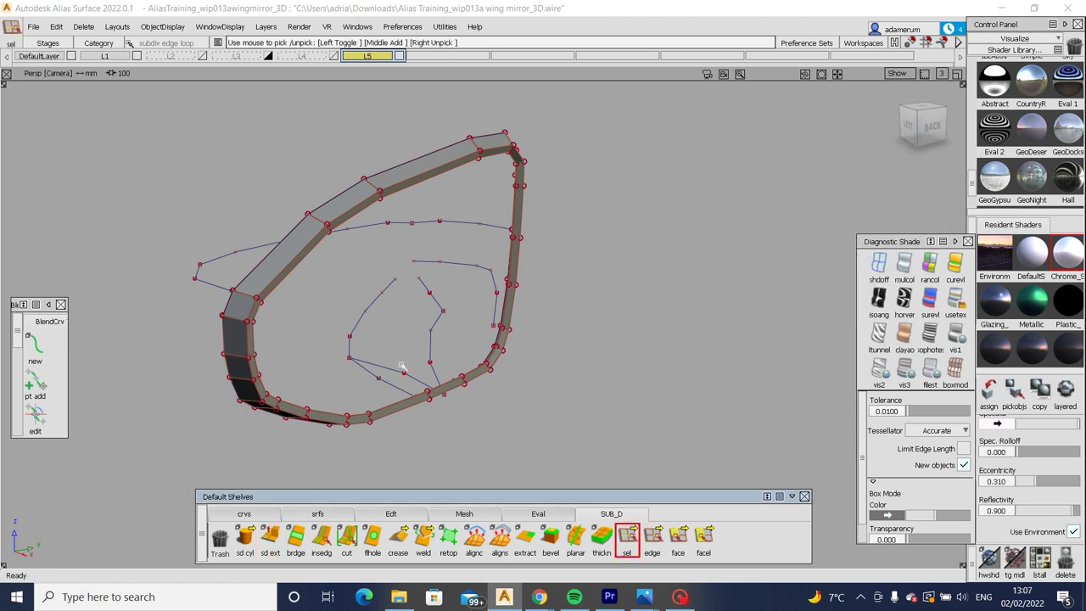
Extrude the lip's inner edge loop deep into the housing with Subdiv Extrude, using Global direction, to form the rim's inner wall.
left_click(386, 409)
key("shift+alt")
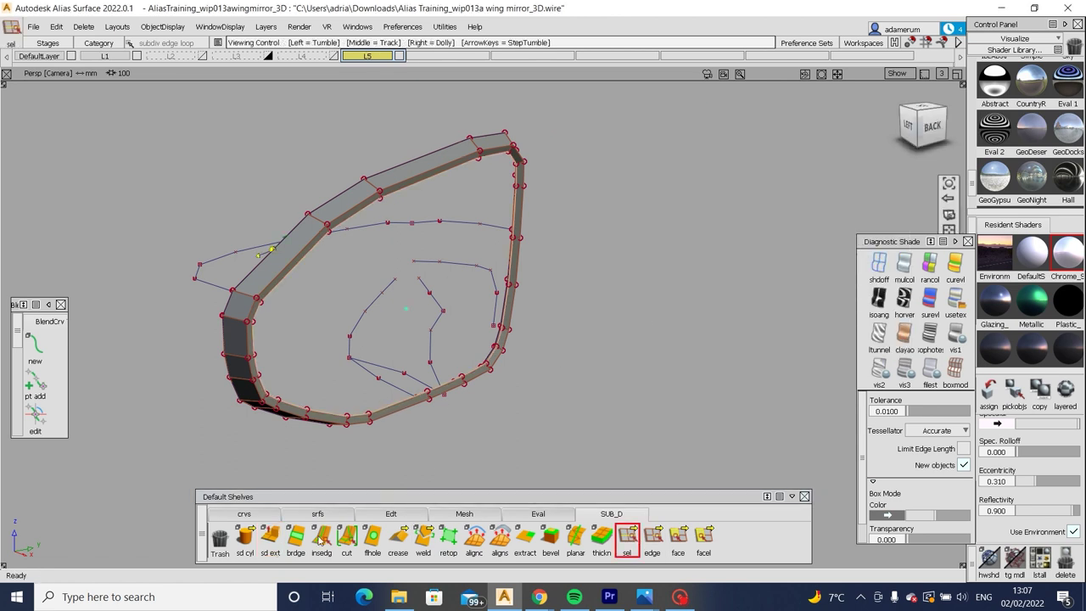
left_click(270, 538)
left_click_drag(263, 475, 203, 450, "alt+shift")
left_click(861, 113)
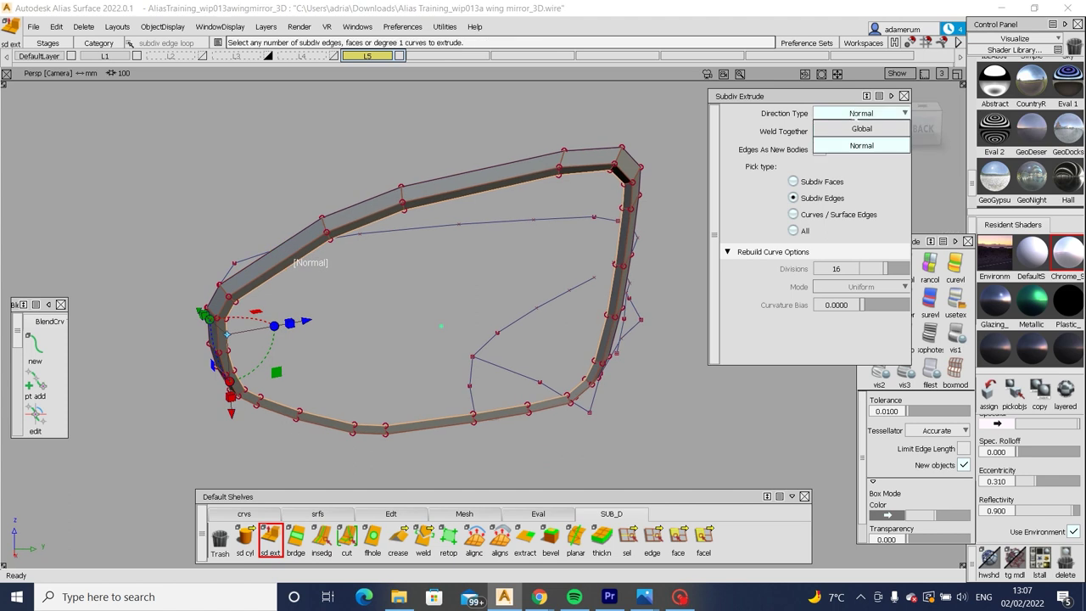
left_click(858, 129)
left_click_drag(475, 272, 412, 359, "alt+shift")
left_click(443, 330)
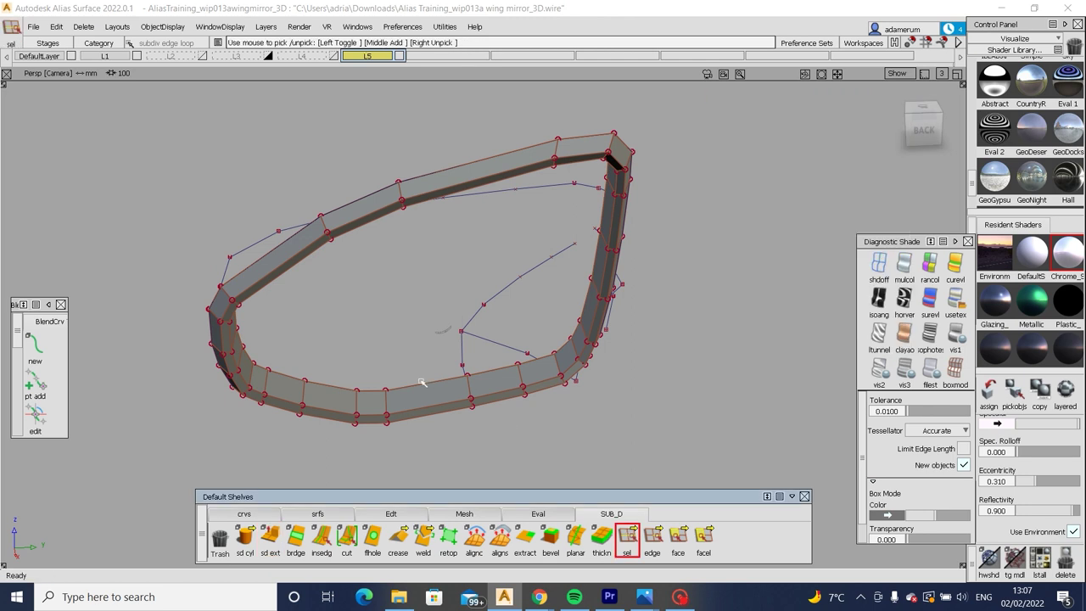
Center the pivot of the inner wall's new edge loop and scale it inward slightly against the back view blueprint.
mouse_move(440, 323)
left_mouse_down("alt+shift")
mouse_move(293, 247)
mouse_move(358, 309)
left_mouse_up("alt+shift")
left_click(355, 307, "ctrl+shift")
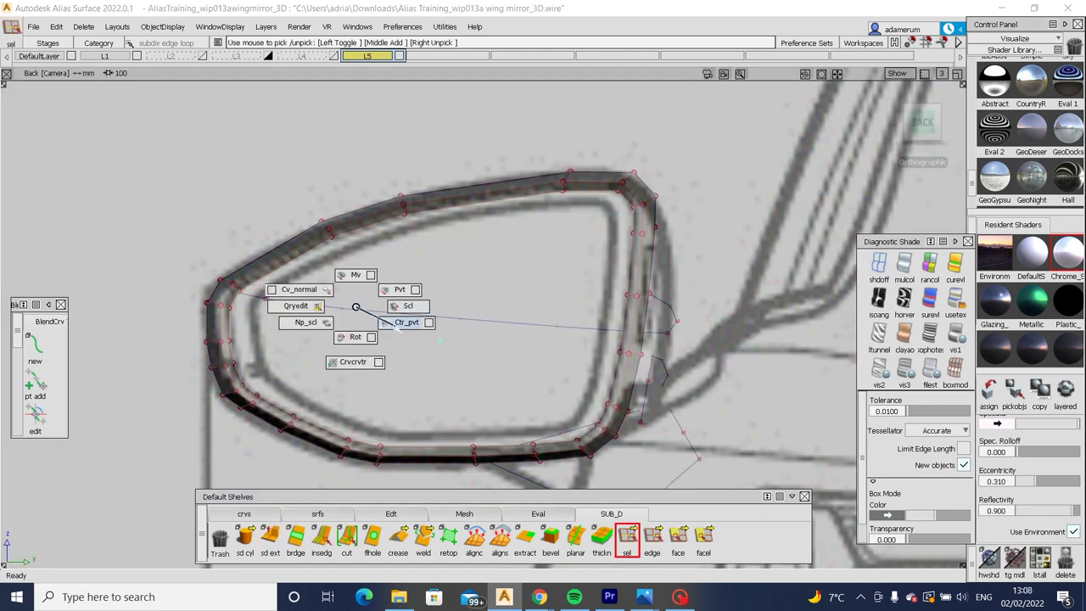
mouse_move(441, 320)
left_mouse_down()
mouse_move(468, 317)
mouse_move(458, 325)
left_mouse_up()
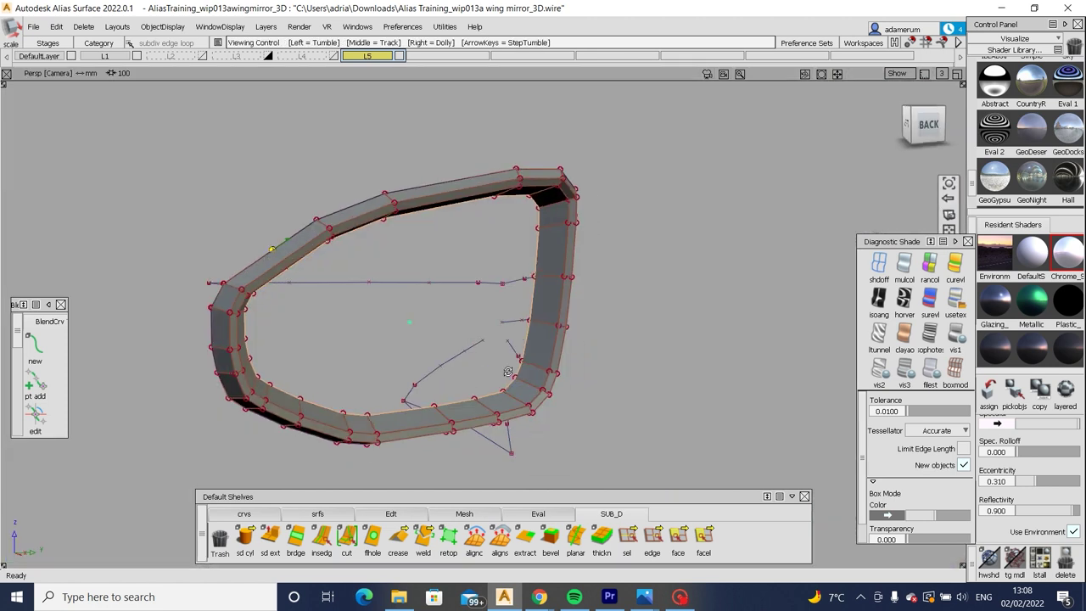
left_click_drag(605, 409, 560, 365, "ctrl+shift")
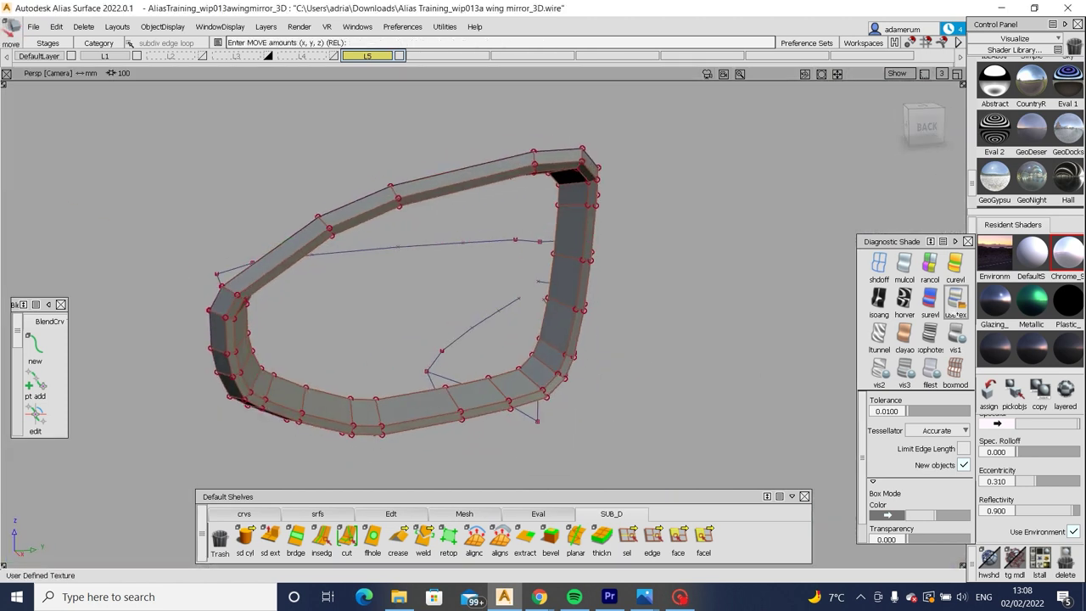
Shade the rim with the User Defined Texture diagnostic and examine its smoothed form against the blueprint in the back view.
left_click(955, 299)
mouse_move(642, 315)
left_mouse_down("alt+shift")
mouse_move(625, 332)
mouse_move(432, 271)
mouse_move(354, 319)
mouse_move(309, 320)
mouse_move(460, 347)
mouse_move(644, 255)
left_mouse_up("alt+shift")
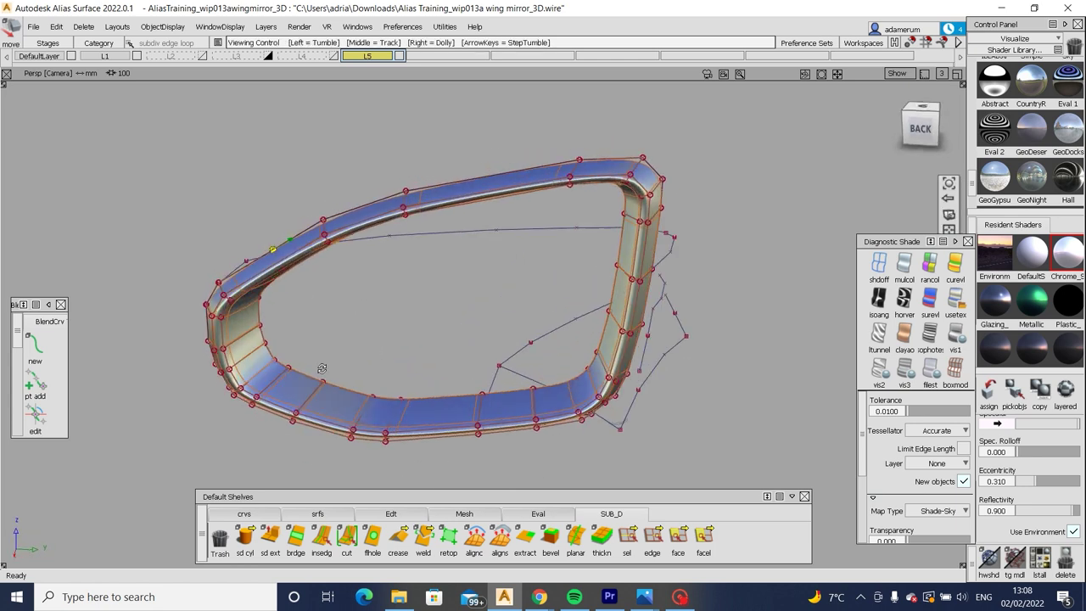
left_click(920, 128)
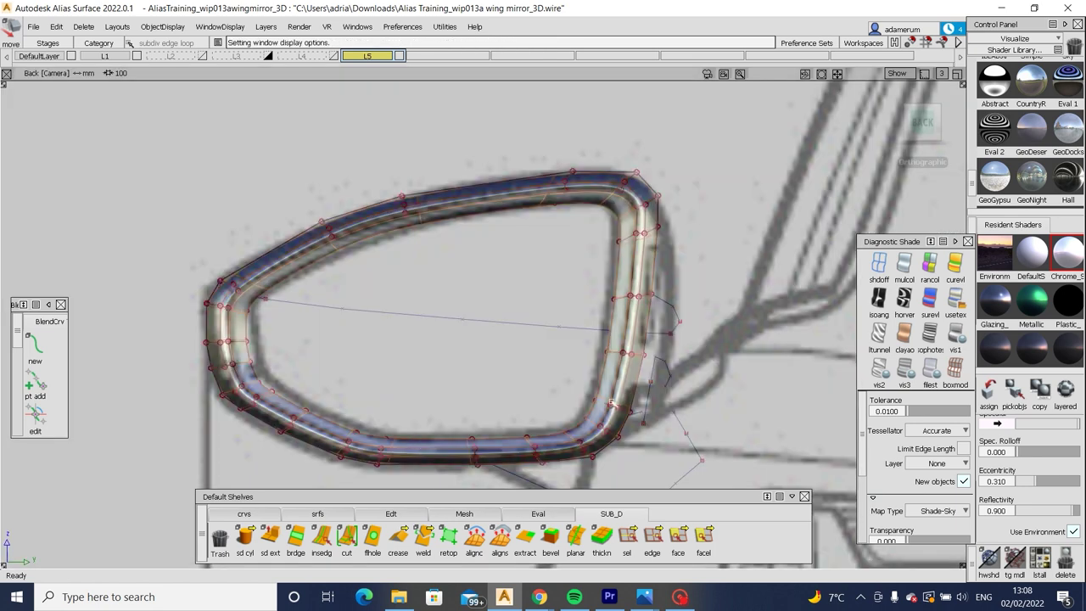
left_click(317, 513)
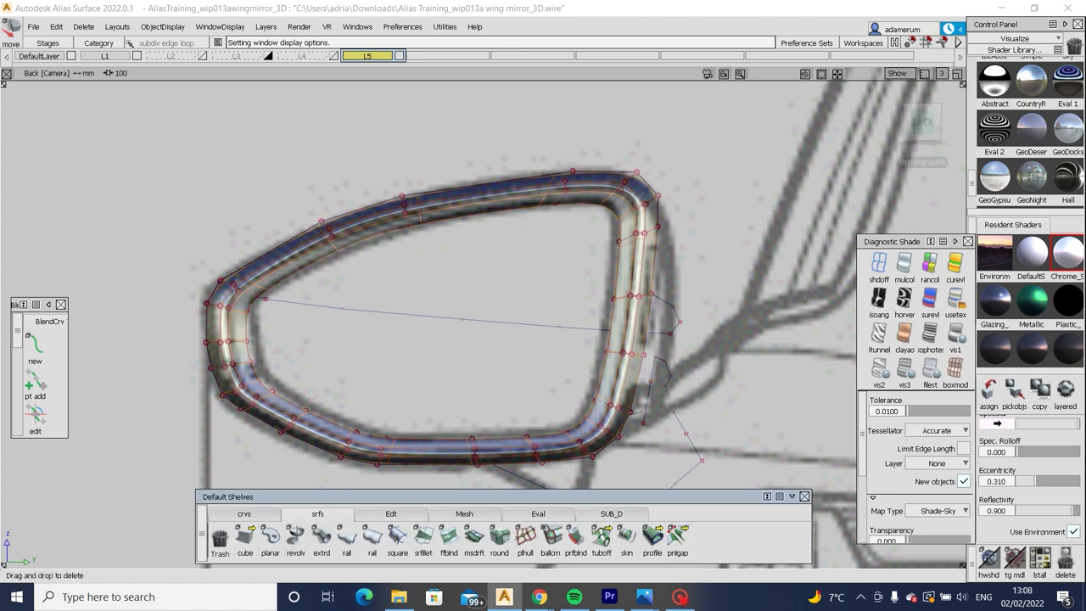
double_click(246, 536)
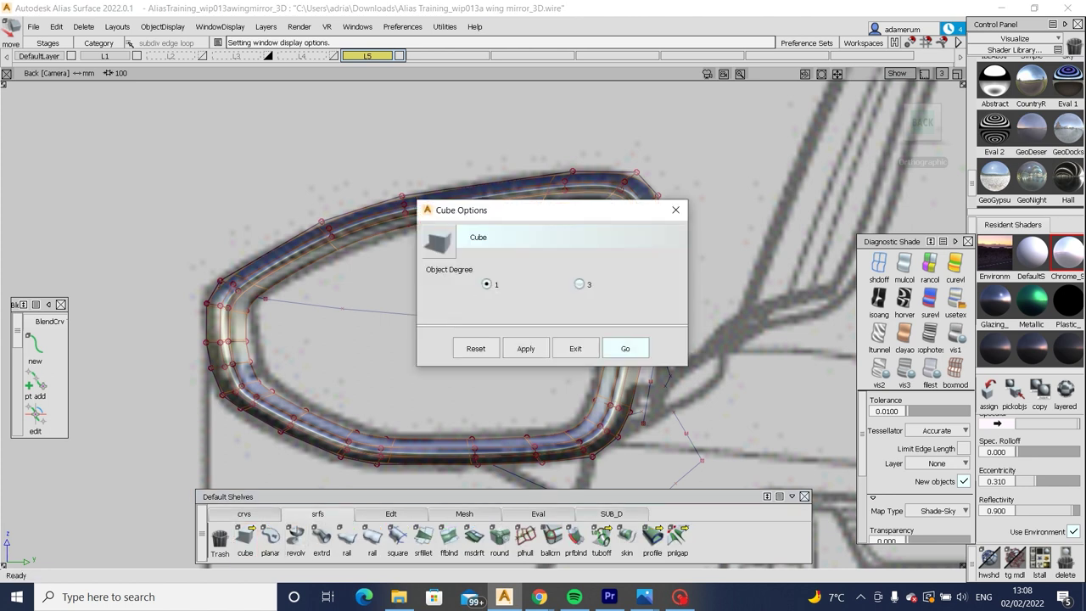
left_click(625, 347)
left_click(461, 336)
scroll(461, 336, "down", 3)
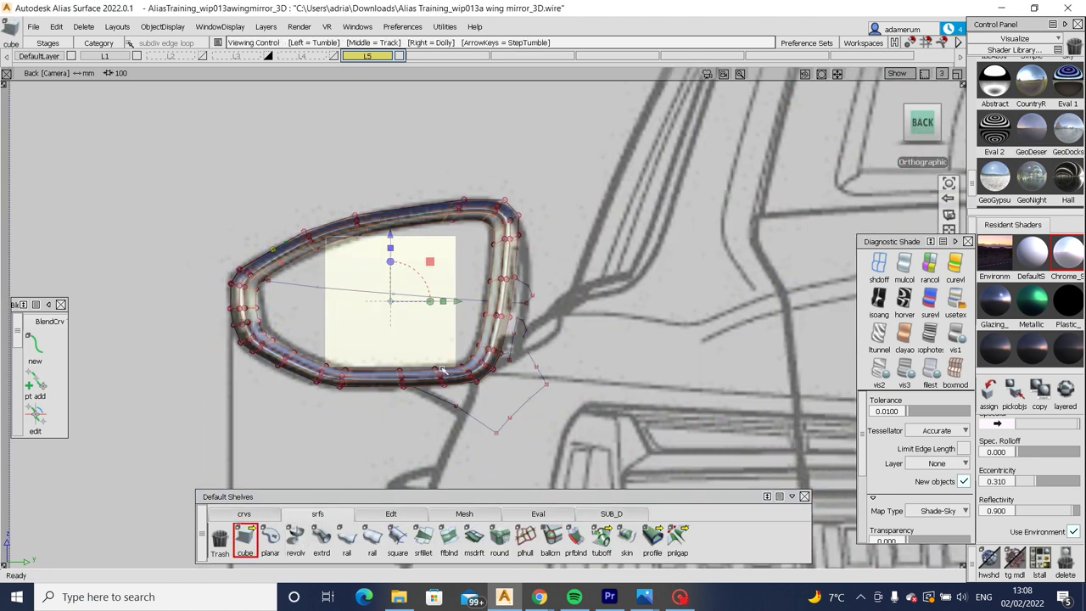
left_click_drag(460, 336, 425, 360, "alt+shift")
scroll(425, 360, "down", 2)
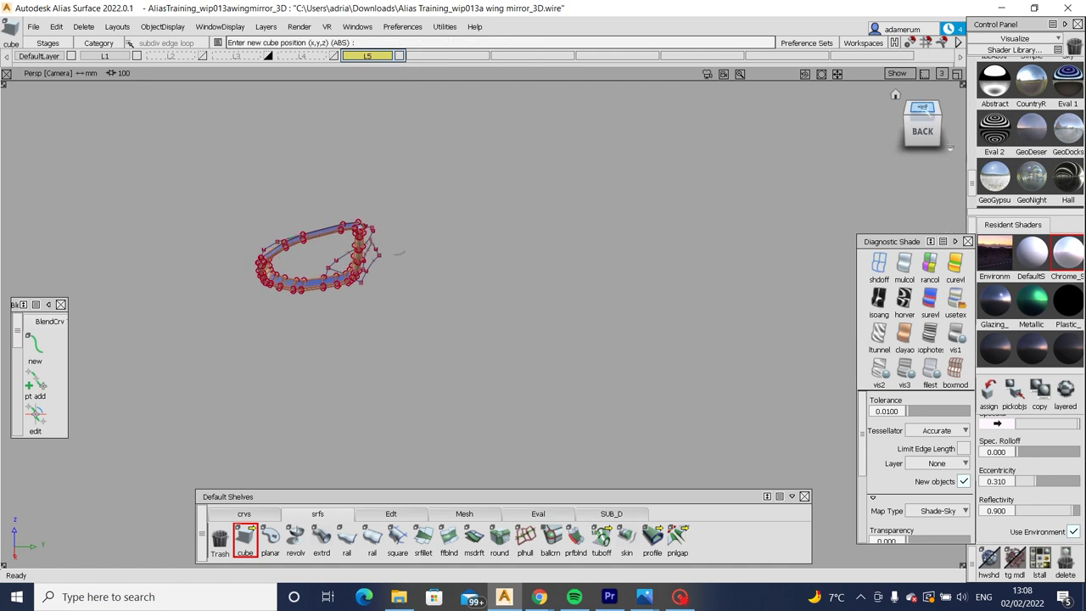
left_click(922, 109)
middle_click_drag(407, 339, 308, 388)
left_click_drag(307, 388, 428, 393, "alt+shift")
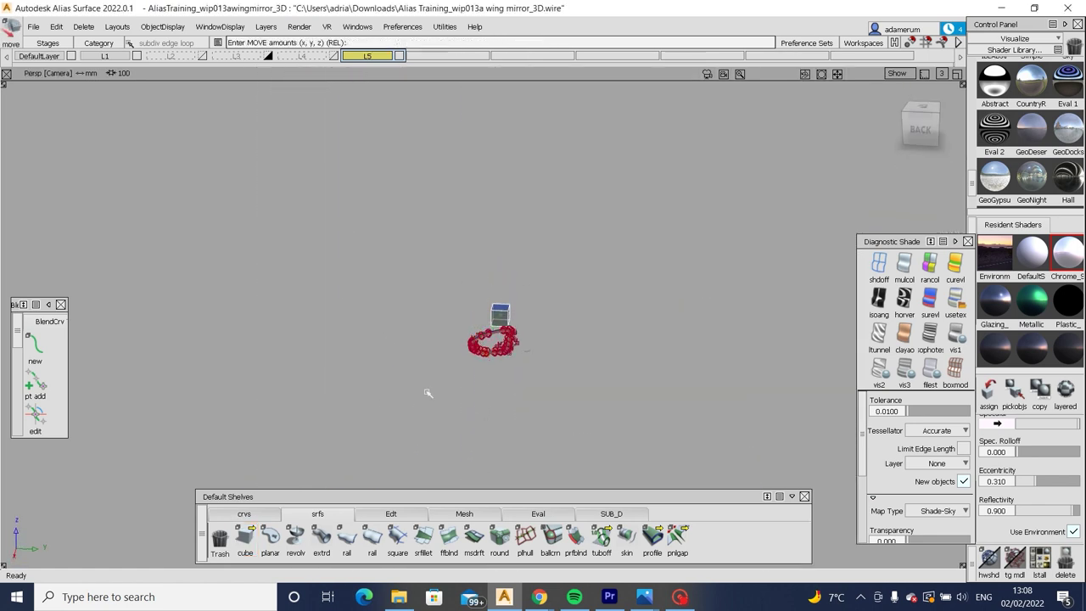
Create a plane primitive facing the back view for the mirror glass.
left_click(245, 534)
left_click(245, 534)
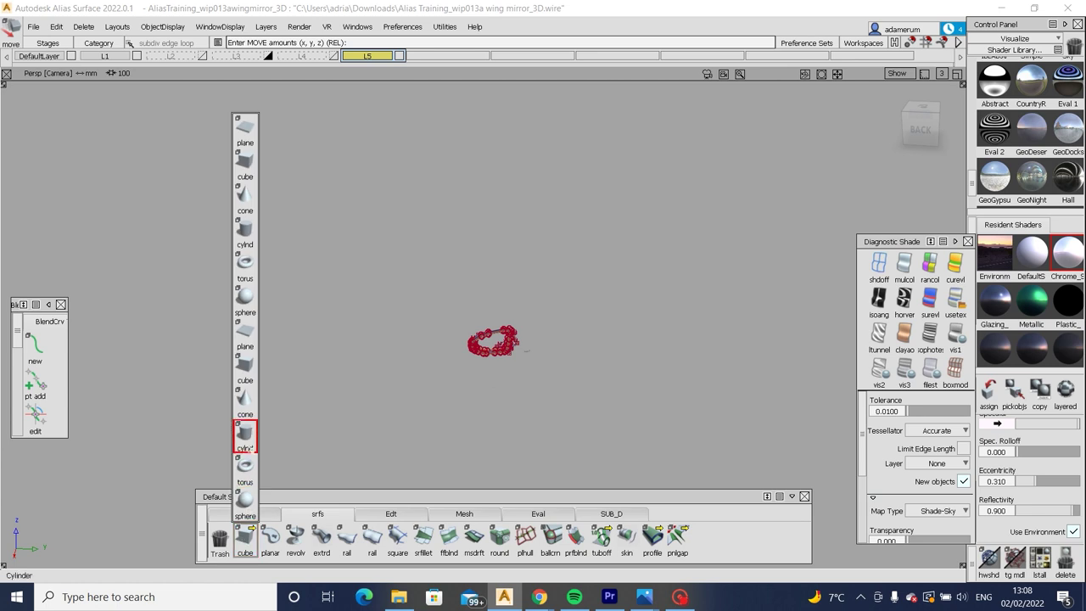
left_click(245, 336)
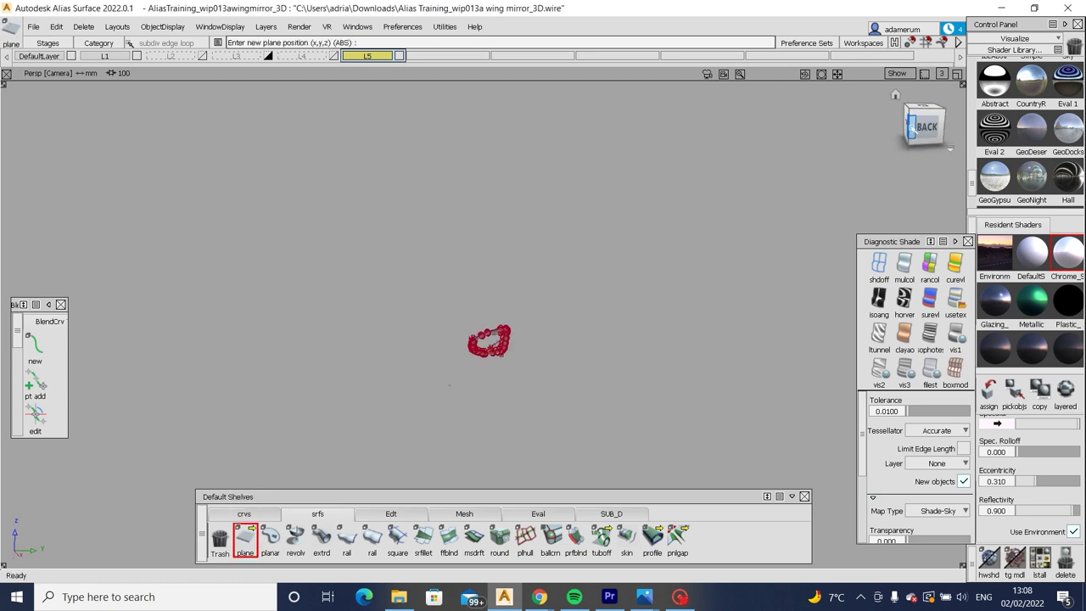
key("F5")
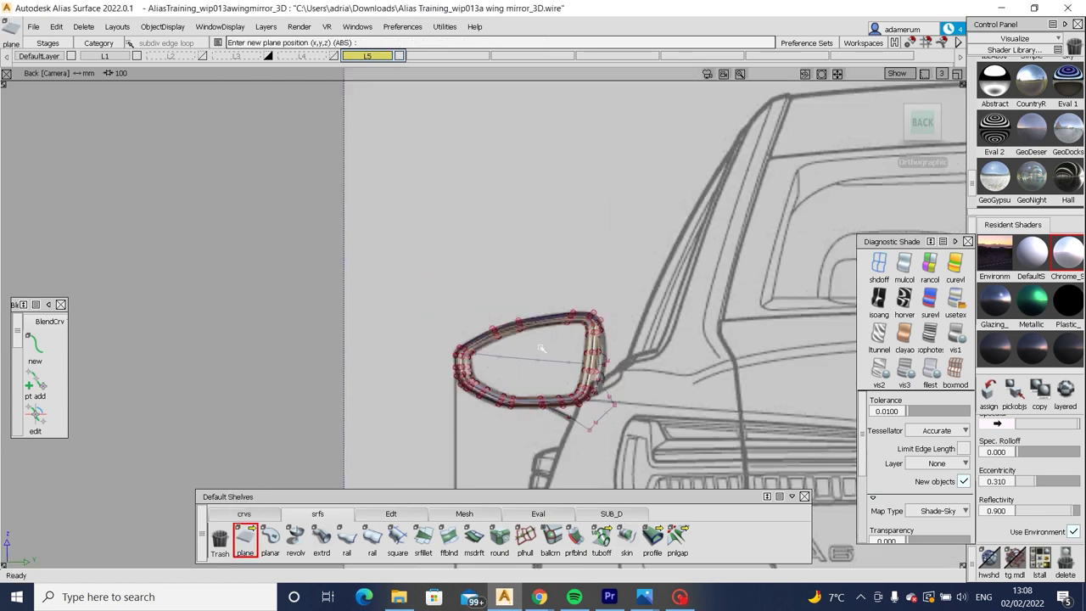
key("F4")
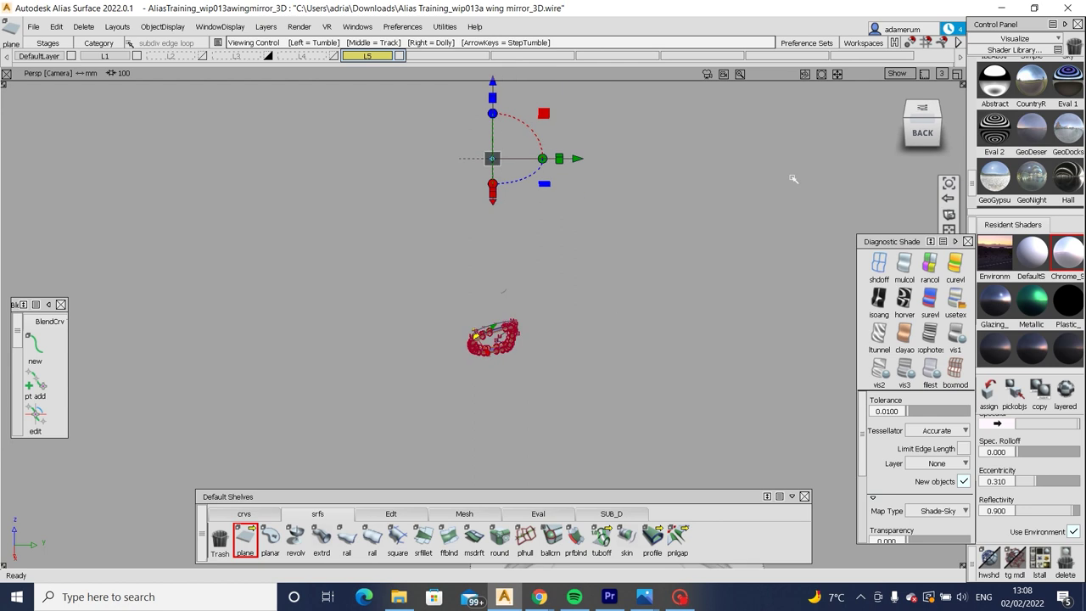
left_click_drag(503, 291, 601, 202, "alt+shift")
key("F2")
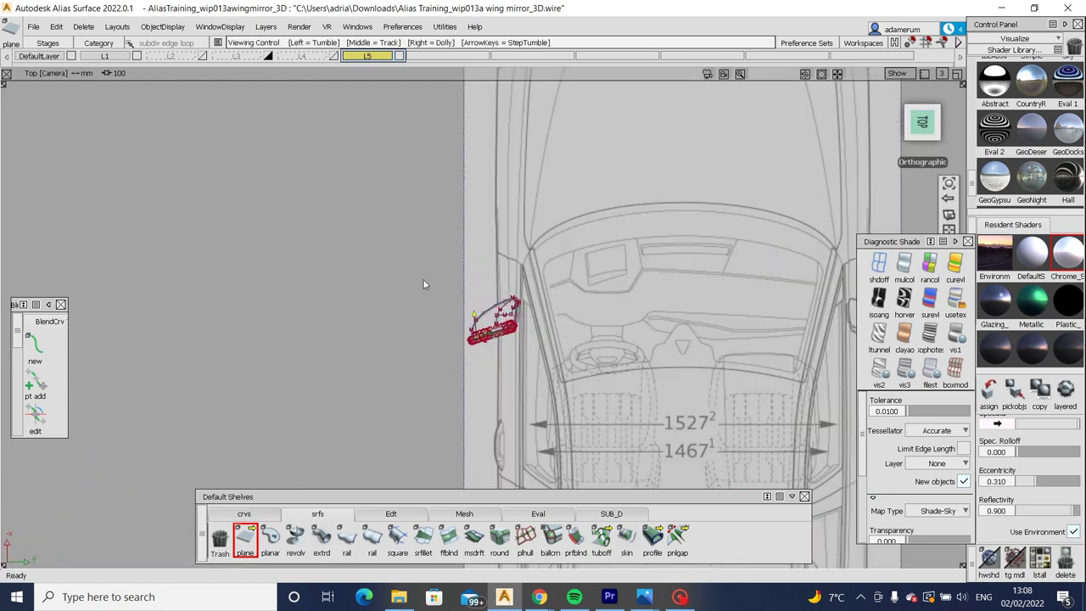
left_click(411, 292)
key("F1")
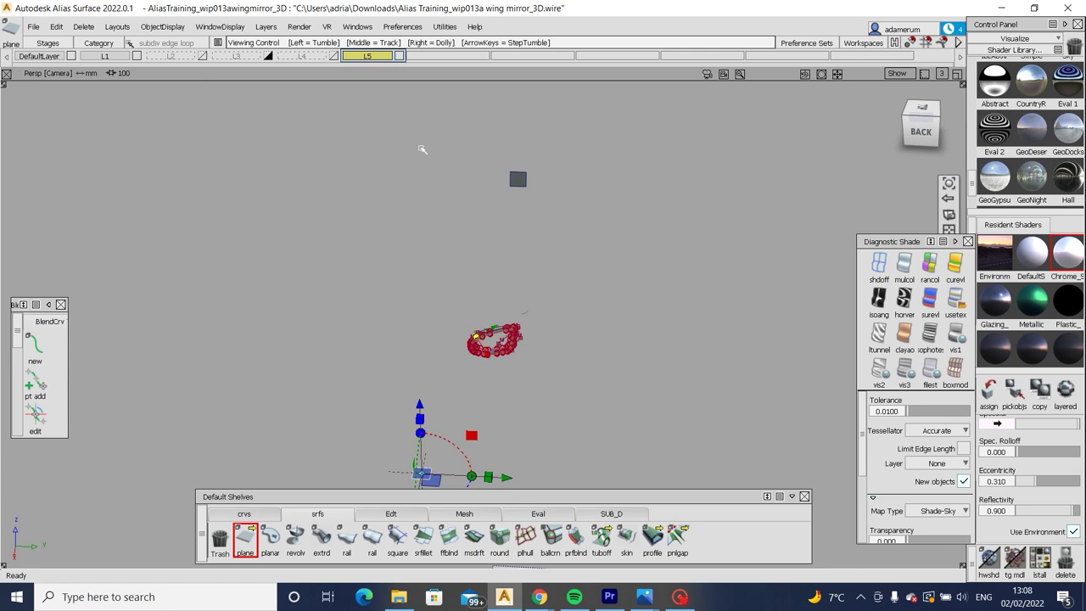
key("Escape")
Move the plane into the mirror opening in the top view and rotate it 14 degrees about Z to match the rim's angle.
left_click_drag(442, 464, 394, 371, "alt+shift")
key("F1")
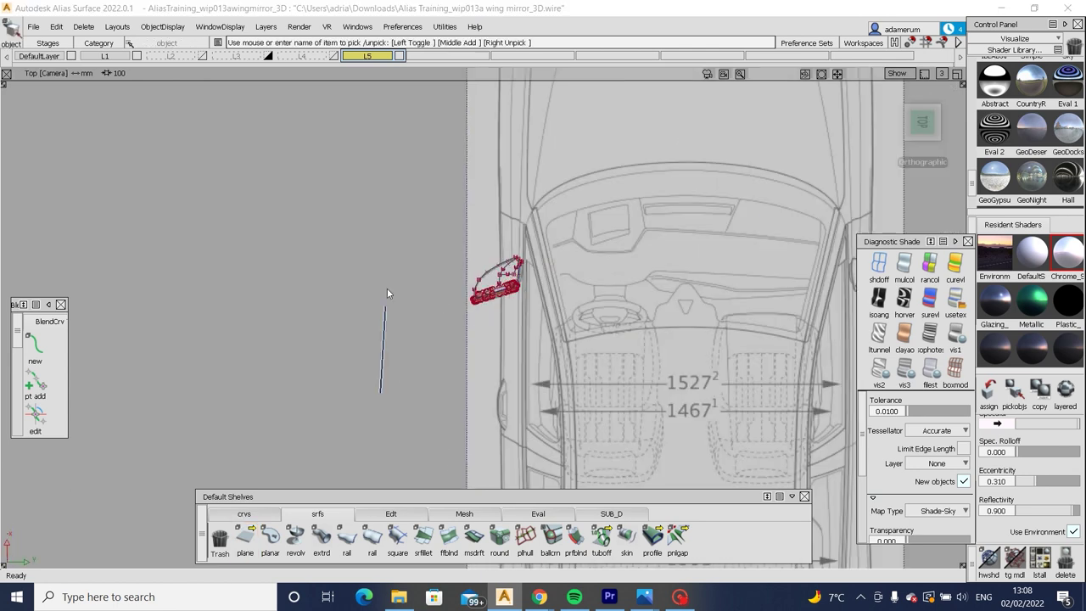
key("m")
middle_click_drag(381, 284, 384, 381)
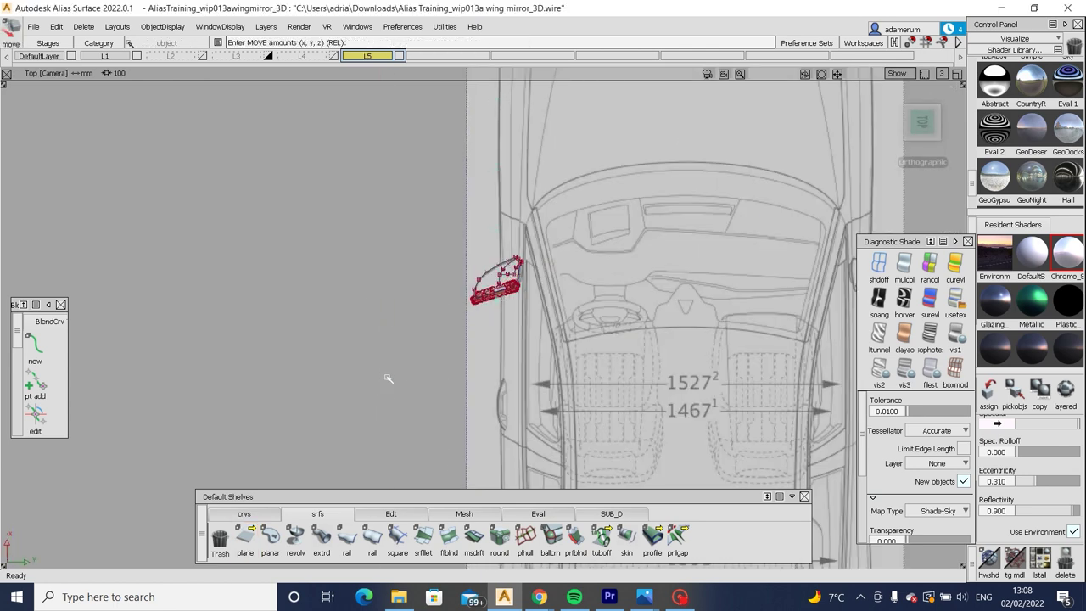
right_click_drag(388, 379, 393, 315, "alt+shift")
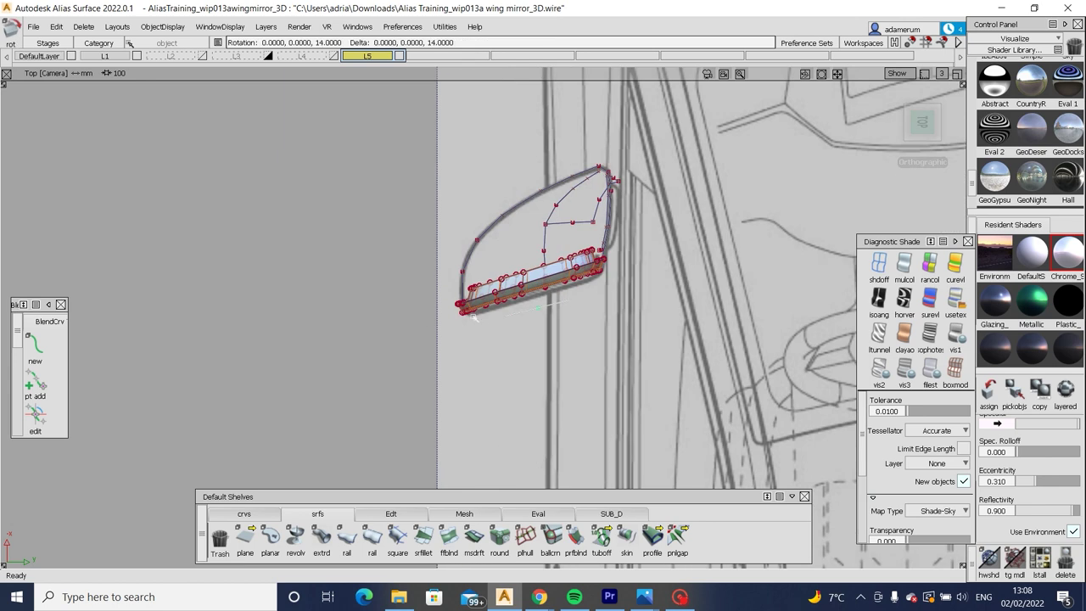
key("m")
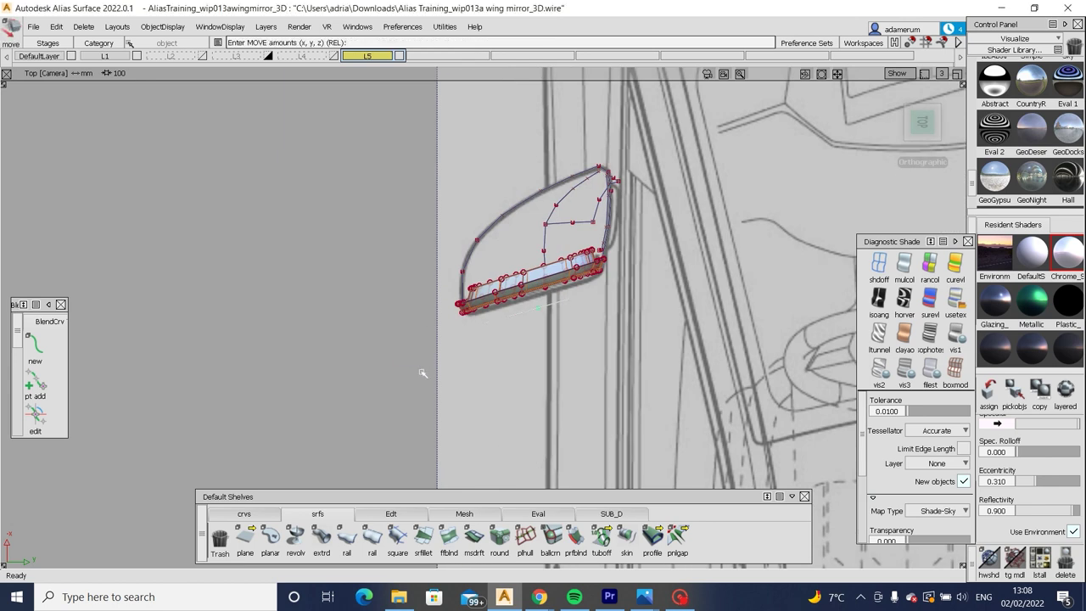
right_click_drag(422, 373, 571, 303, "alt+shift")
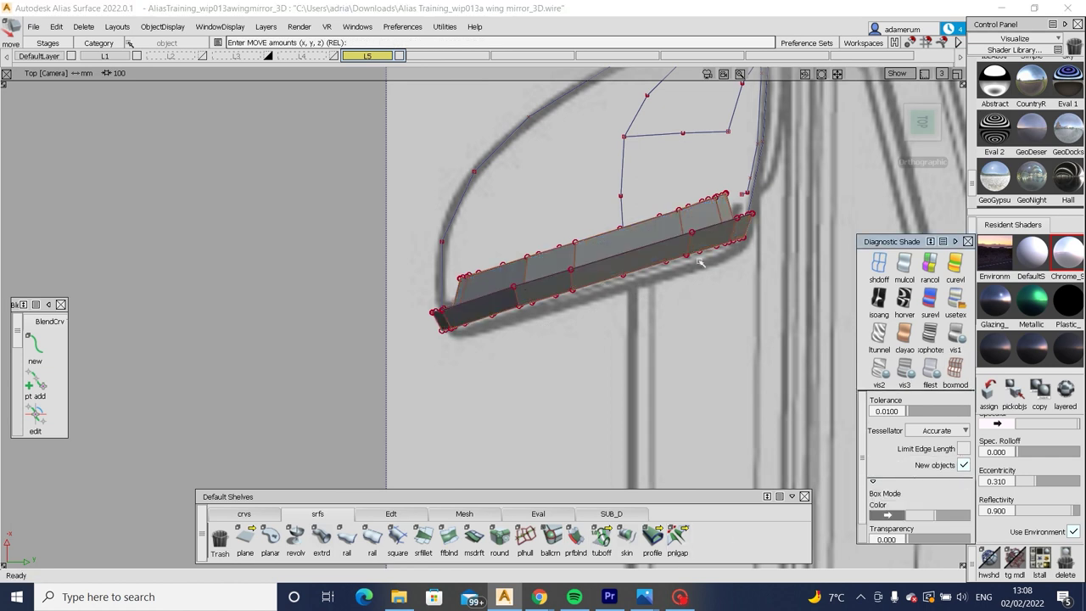
Pick the edge loops of the rim's narrow lip and move them slightly rearward to the blueprint outline in the top view.
left_click_drag(659, 384, 755, 289, "alt+shift")
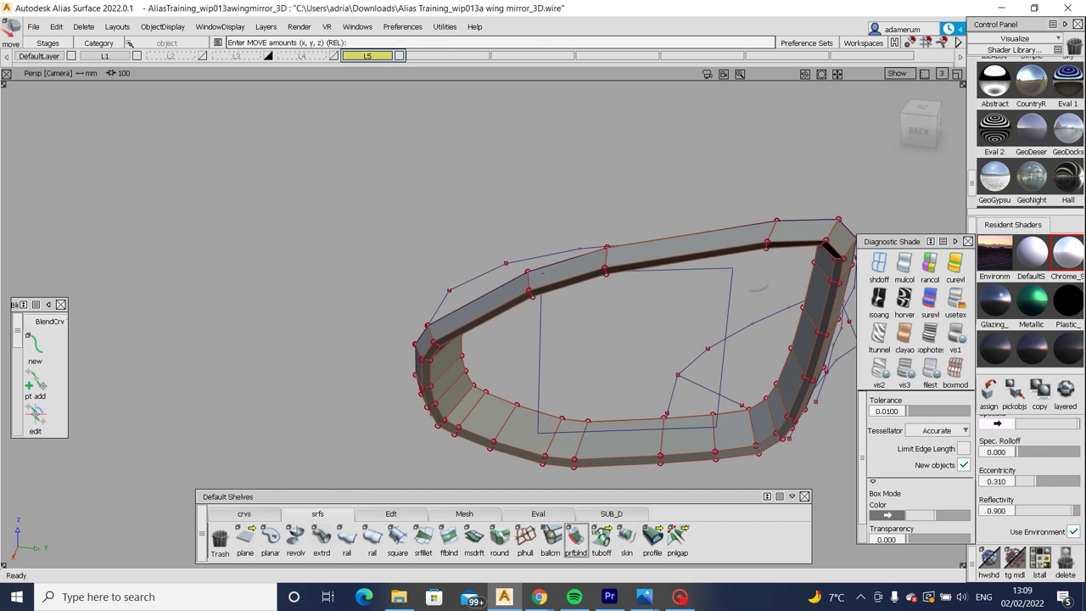
left_click(611, 513)
left_click(627, 534)
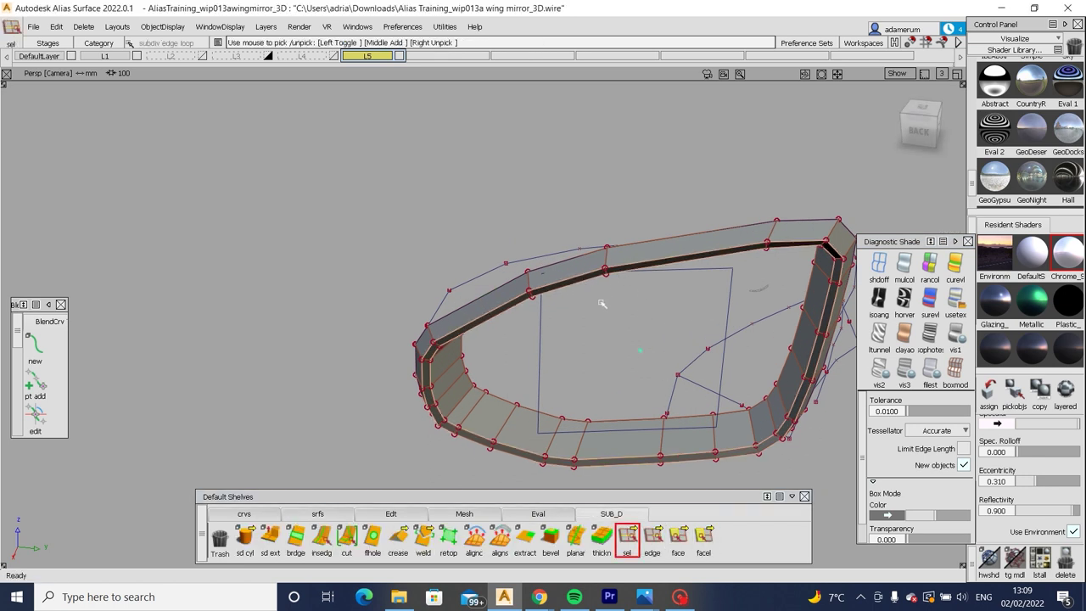
left_click_drag(586, 284, 922, 159, "alt+shift")
left_click(922, 109)
key("m")
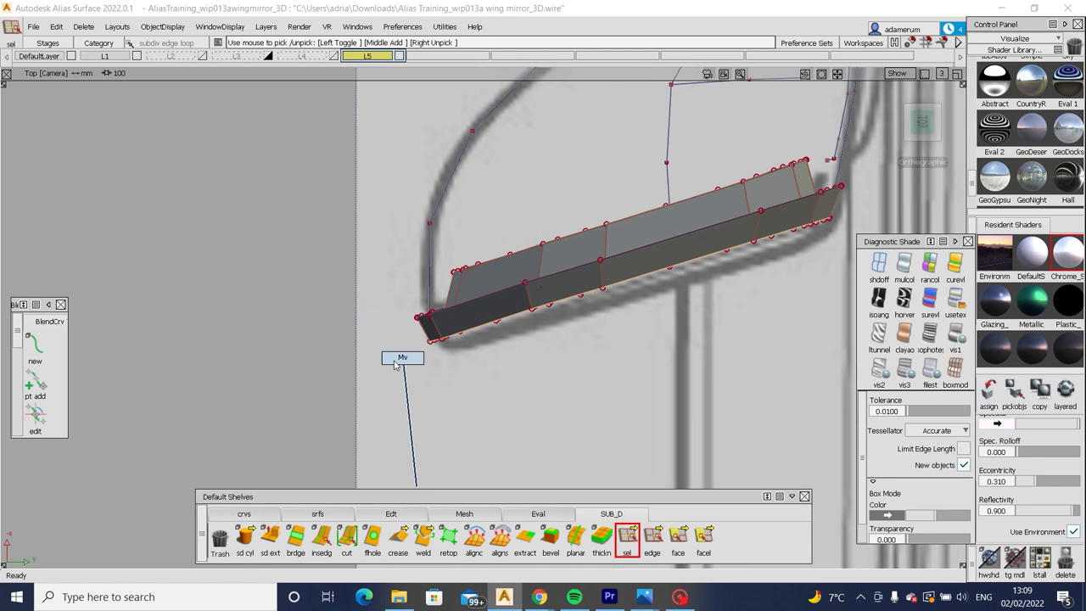
mouse_move(371, 379)
middle_mouse_down()
mouse_move(359, 380)
mouse_move(360, 392)
middle_mouse_up()
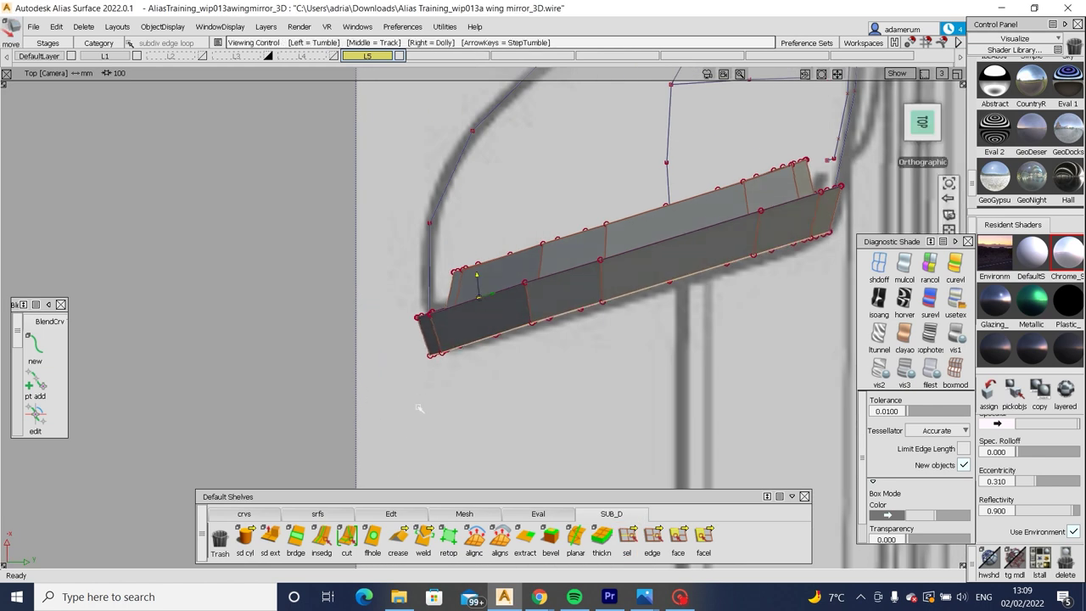
Apply the reflective texture shading and scale the glass plane up until it extends past the whole rim.
left_click_drag(408, 446, 497, 307, "alt+shift")
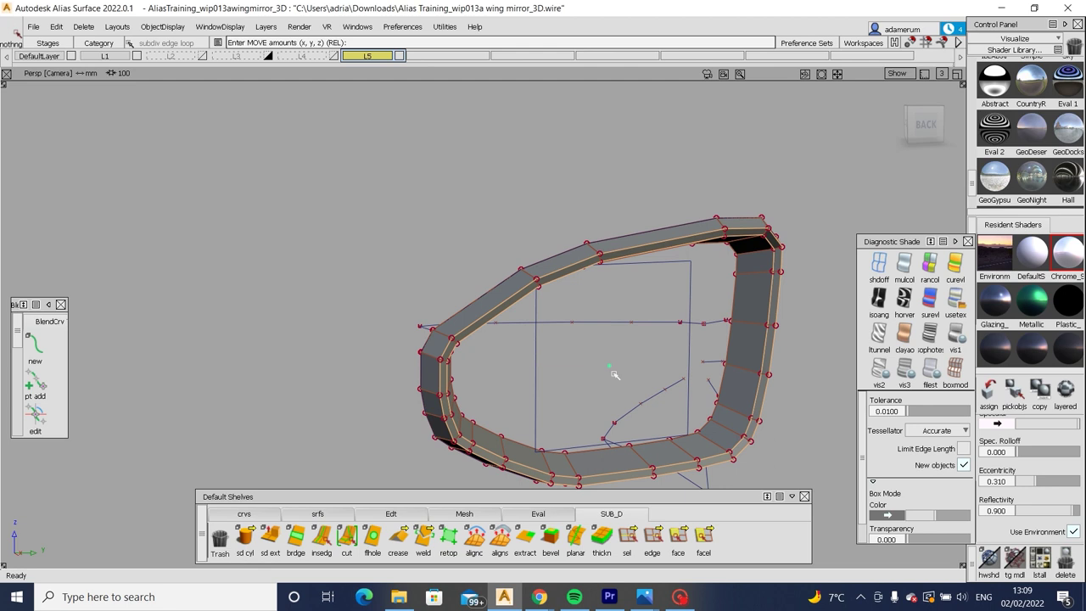
left_click(955, 335)
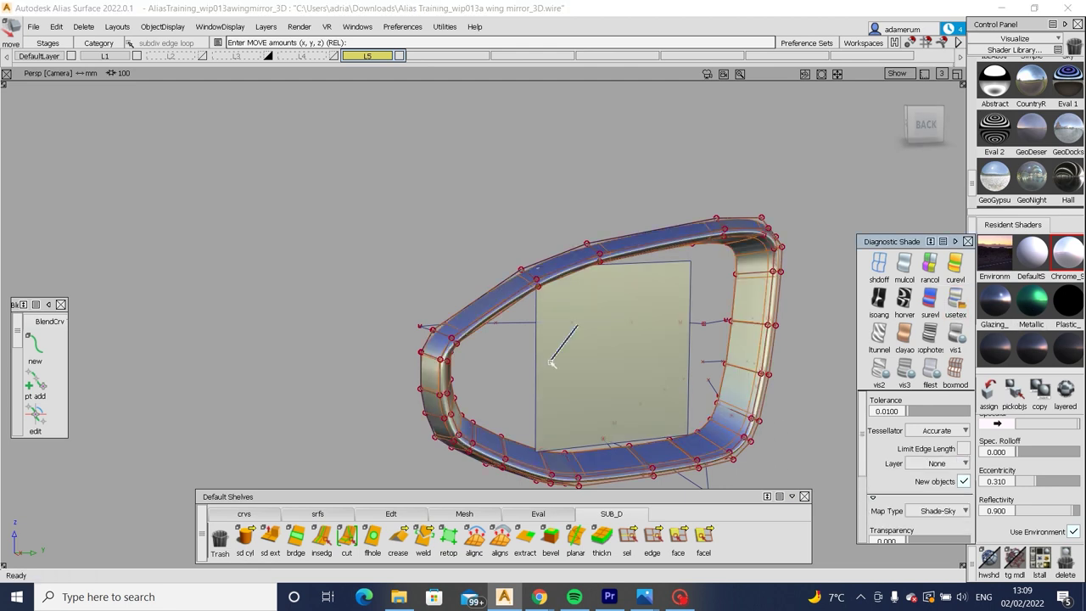
key("s")
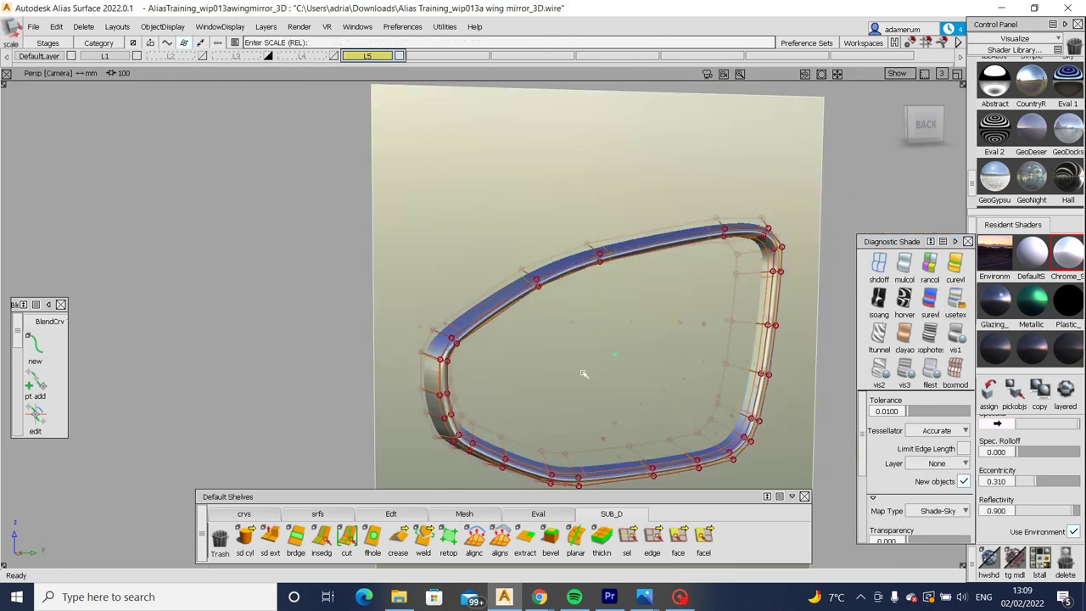
Trim the enlarged plane against the mirror rim, keeping only the area inside the opening as the glass.
mouse_move(582, 375)
left_mouse_down("alt+shift")
mouse_move(395, 388)
mouse_move(298, 366)
mouse_move(504, 327)
mouse_move(617, 340)
mouse_move(296, 347)
mouse_move(395, 375)
left_mouse_up("alt+shift")
right_click_drag(468, 372, 551, 378, "alt+shift")
right_click_drag(469, 435, 625, 341, "ctrl+shift")
left_click_drag(625, 341, 682, 393, "alt+shift")
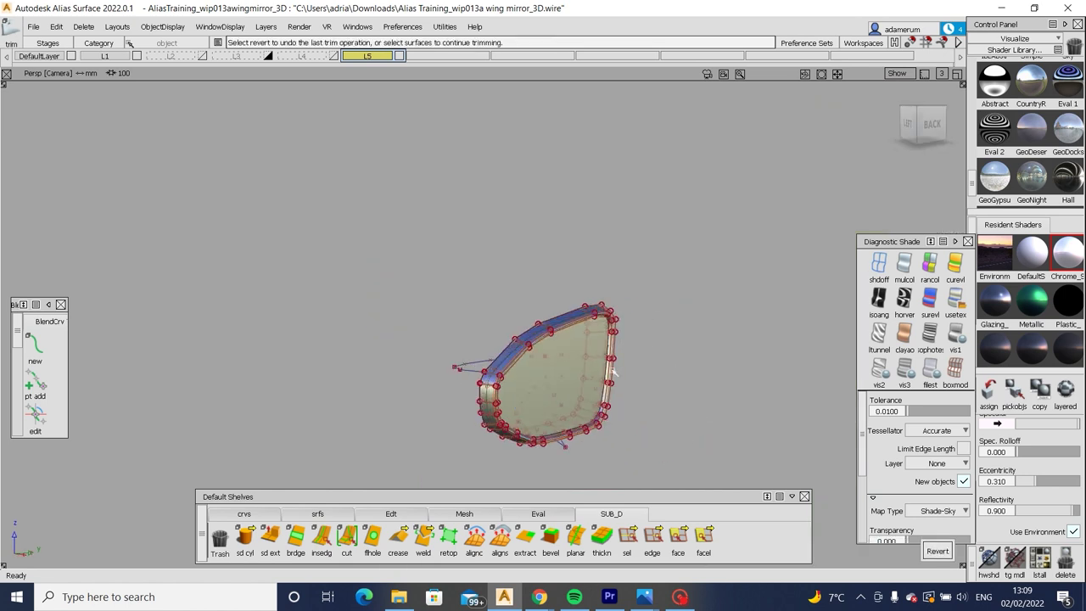
Examine the mirror rim, its inner wall and the housing's profile curves from several angles.
left_click_drag(649, 450, 547, 437, "alt+shift")
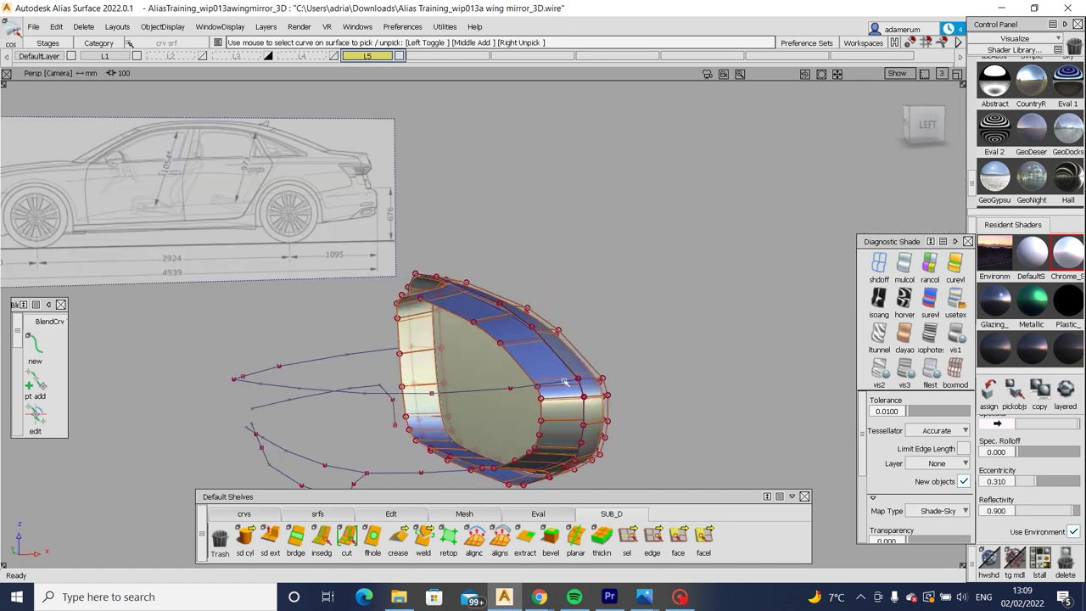
left_click_drag(564, 383, 528, 341, "alt+shift")
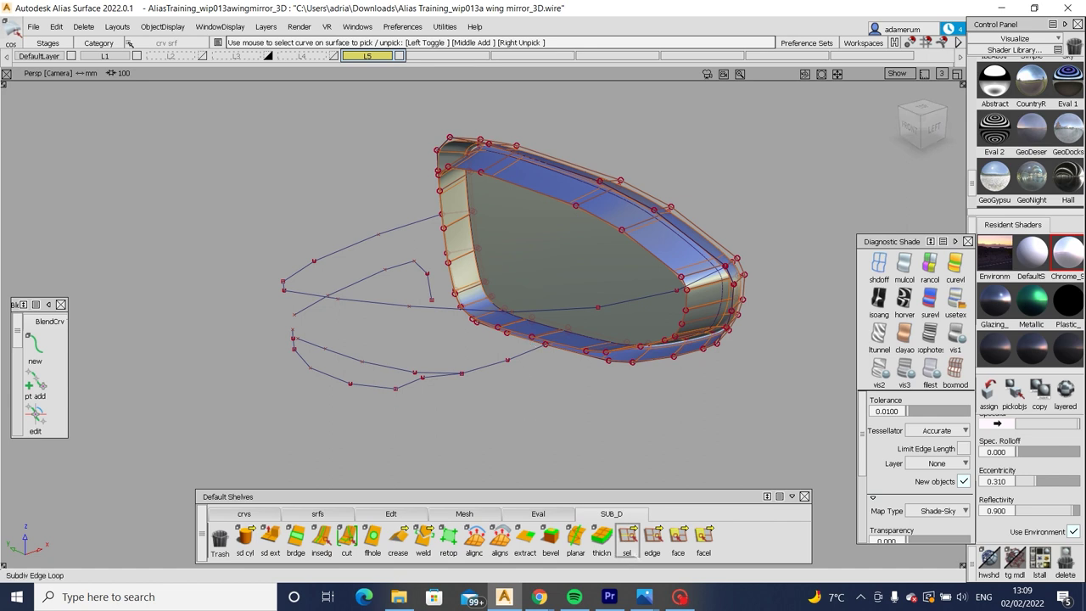
left_click(627, 534)
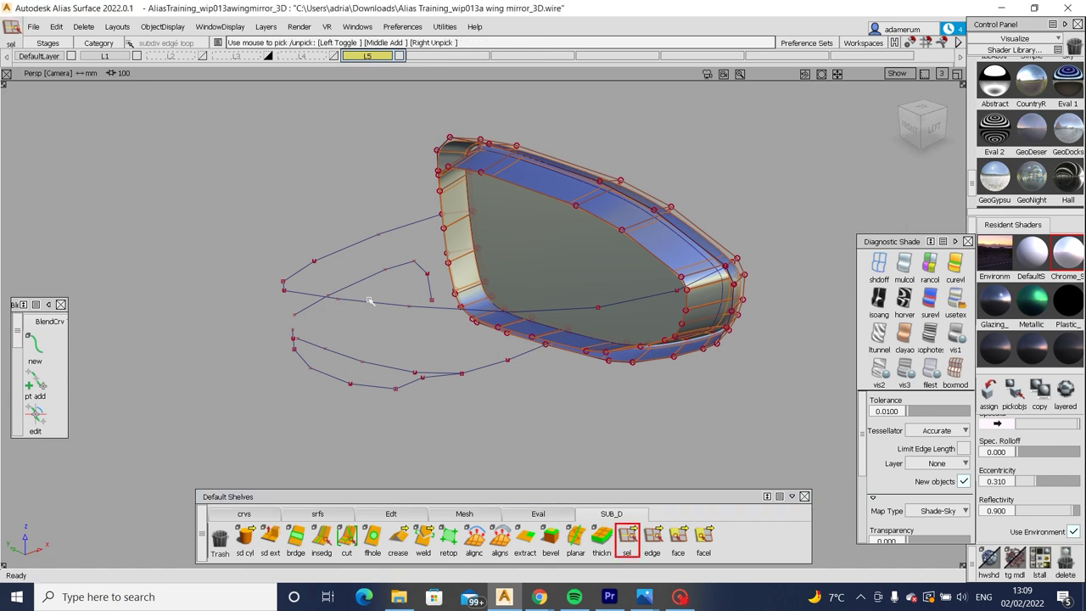
key("Escape")
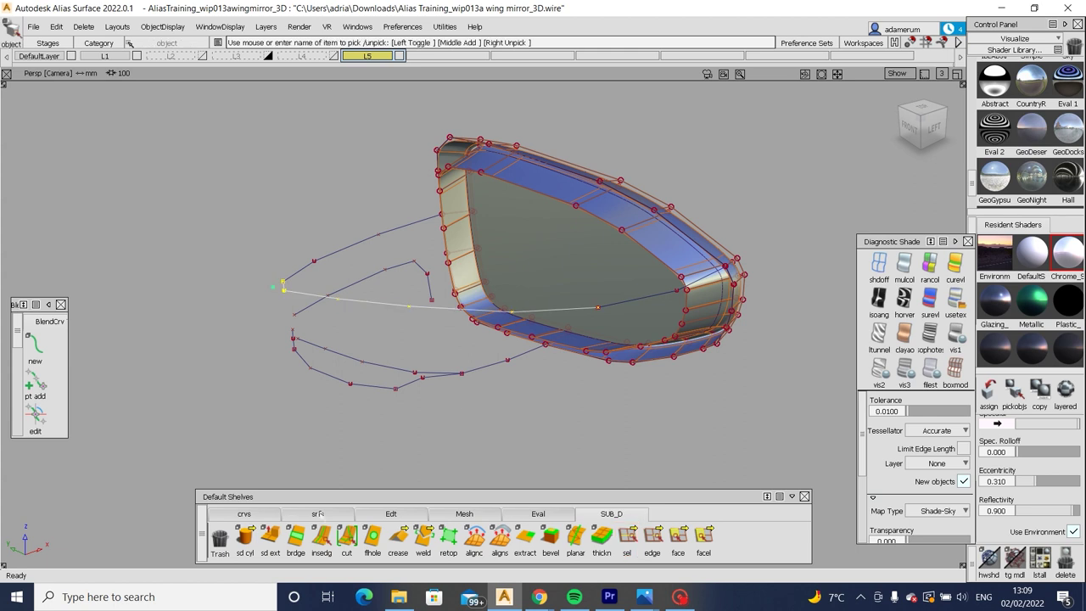
left_click_drag(742, 297, 550, 303, "alt+shift")
left_click_drag(497, 370, 537, 285, "alt+shift")
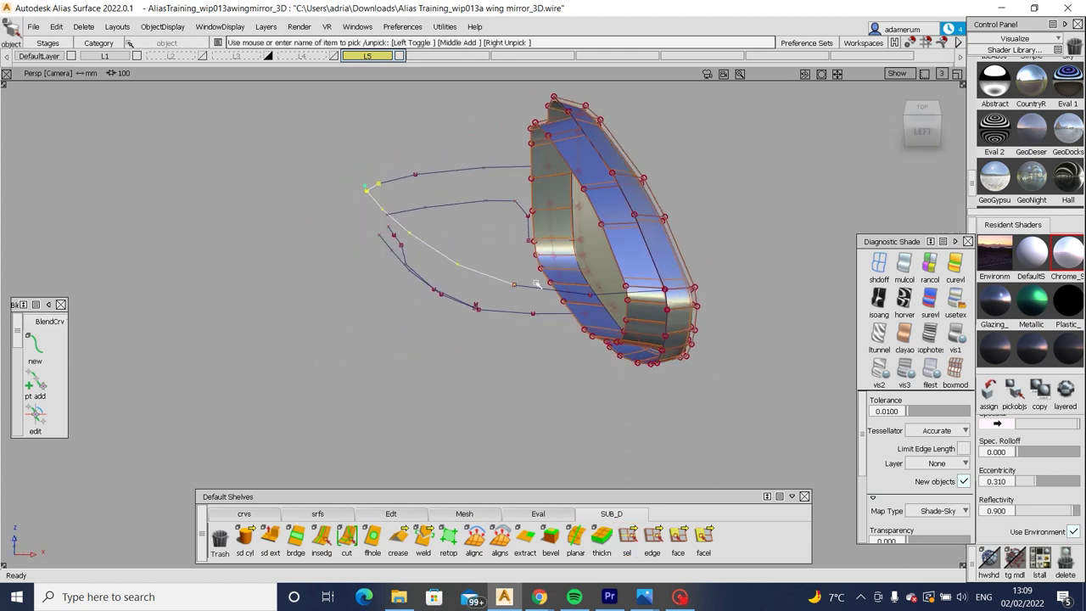
left_click_drag(494, 331, 820, 375, "alt+shift")
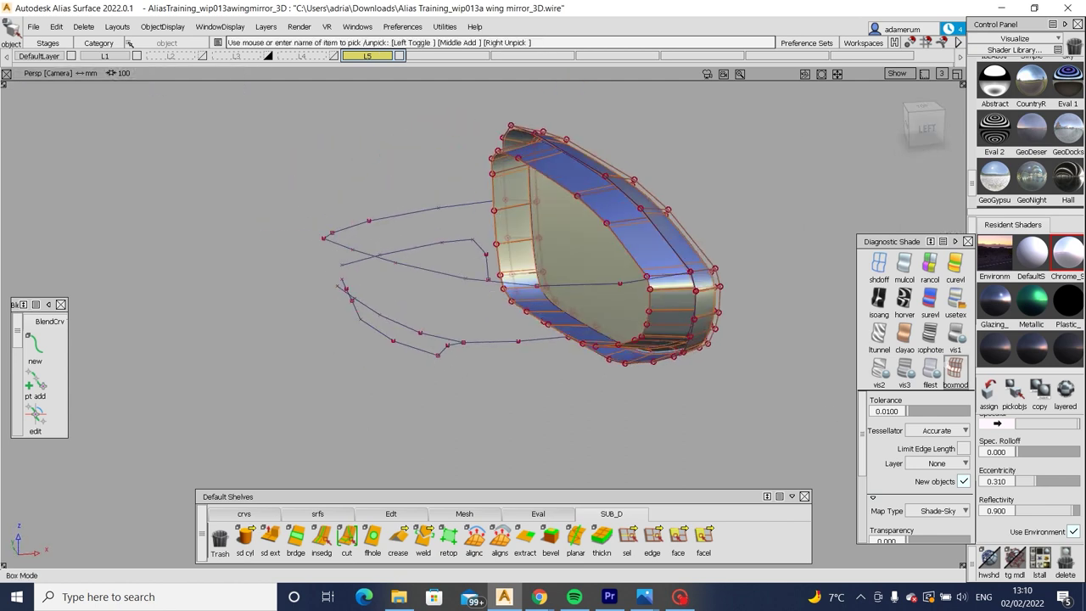
Show the mesh in box mode and extrude the housing's upper profile curve upward into a subdivision strip with 16 divisions.
left_click(879, 263)
left_click_drag(679, 365, 386, 259, "alt+shift")
left_click(428, 268)
left_click(269, 535)
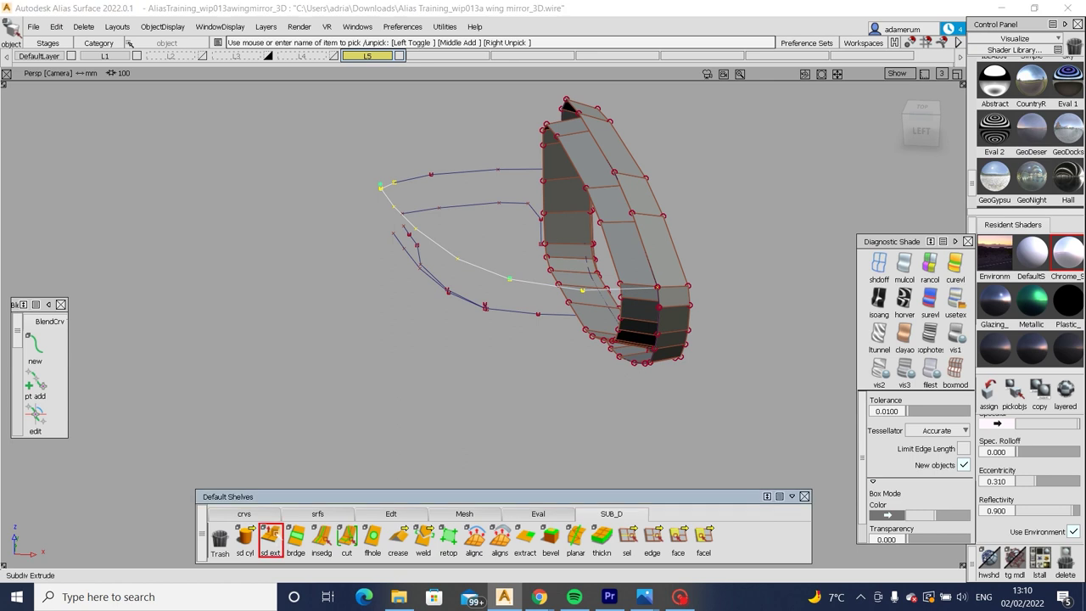
left_click_drag(504, 137, 520, 99)
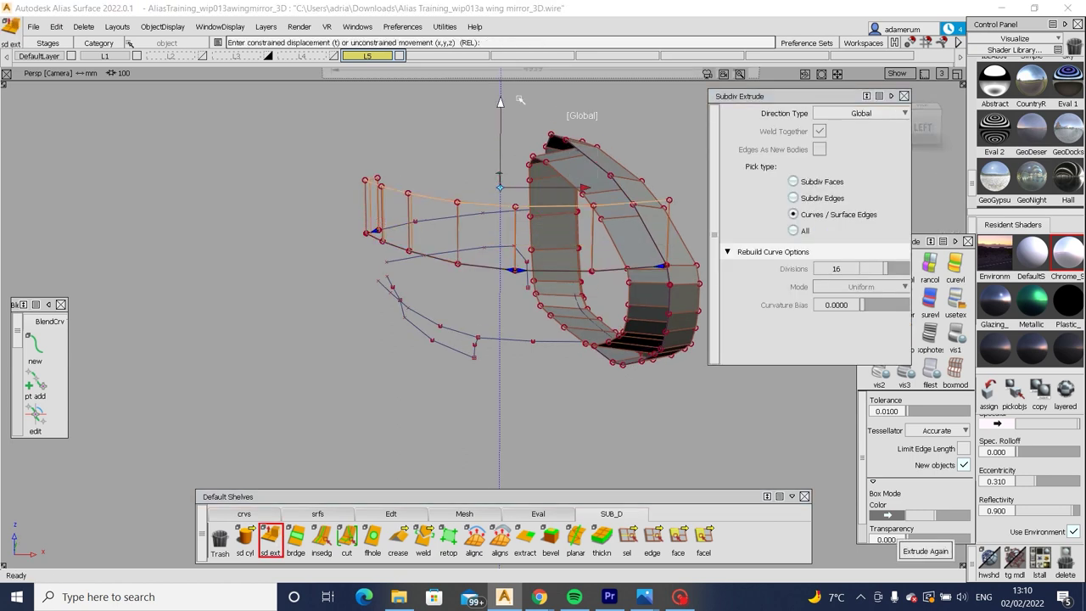
Reduce the strip's extrusion height in the left view so it fits the blueprint.
left_click(922, 127)
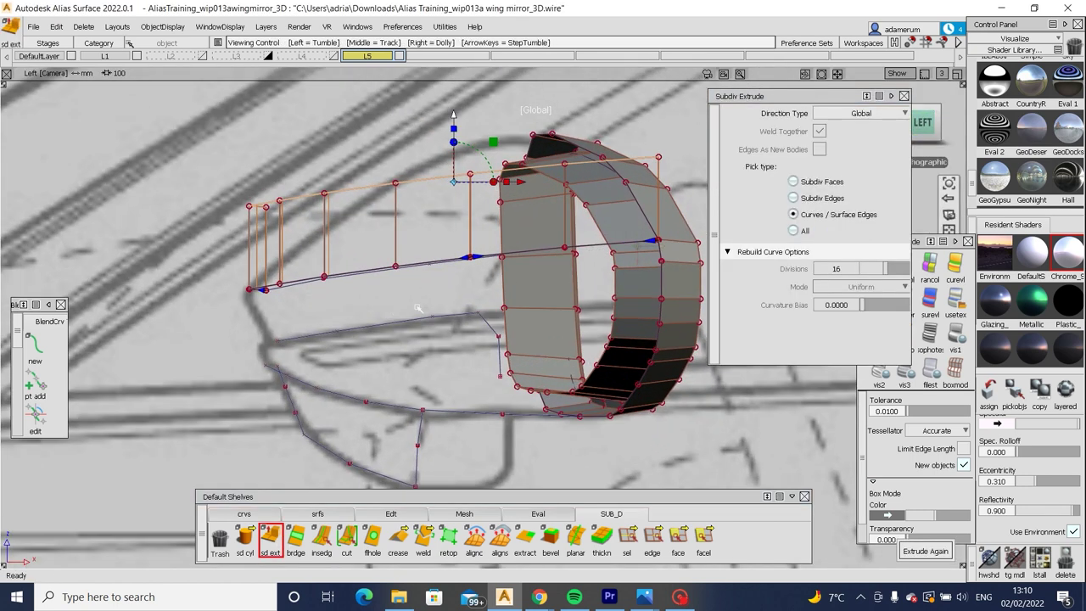
left_click_drag(398, 326, 428, 258, "alt+shift")
left_click_drag(410, 140, 411, 162)
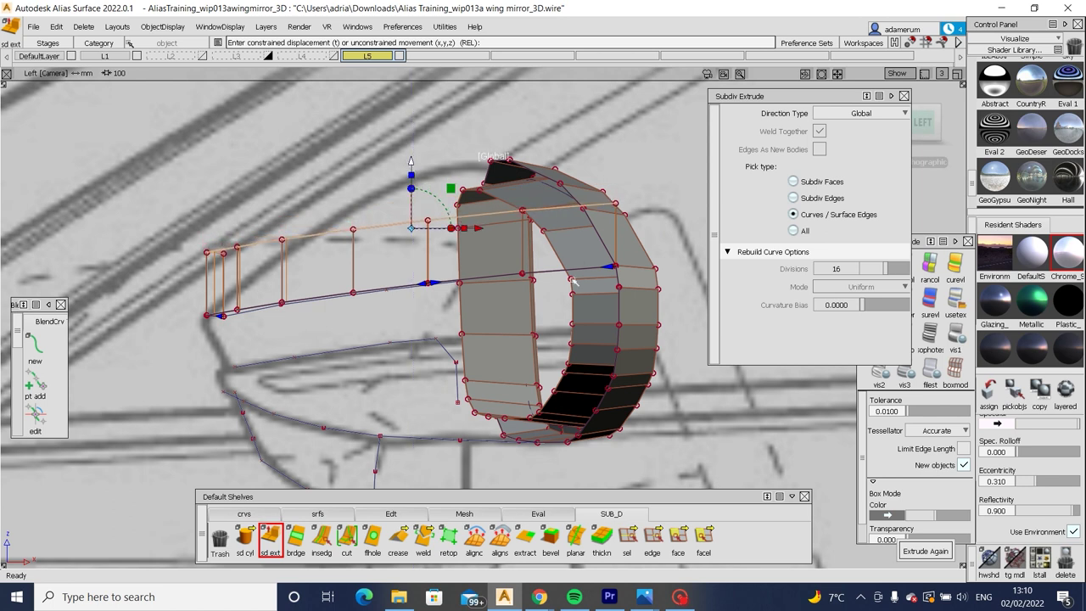
Pick the upper vertex at the strip's rim end and move it onto the adjacent mirror rim vertex.
key("F9")
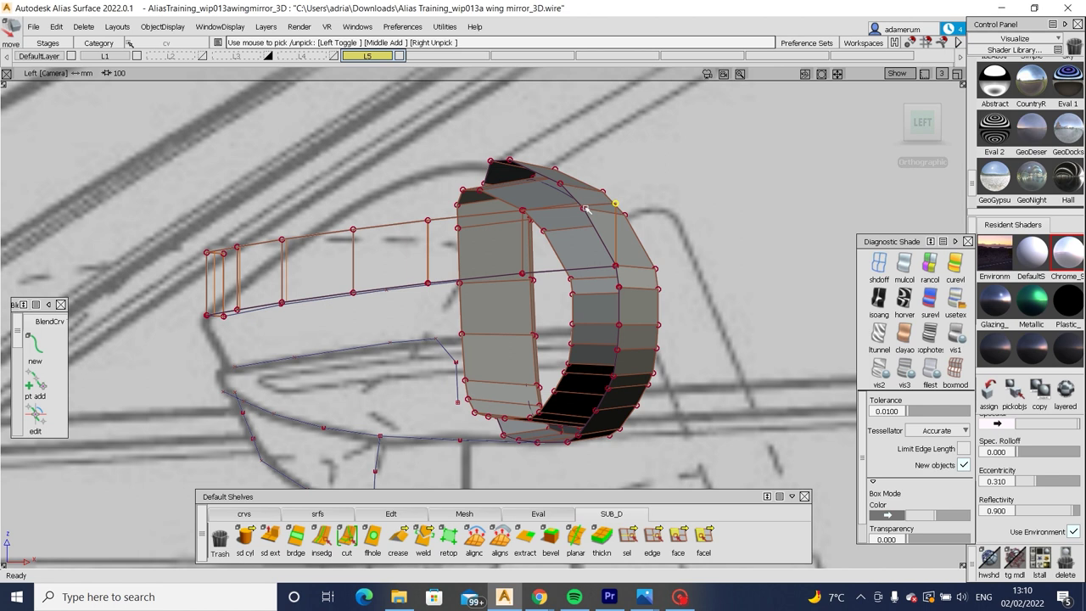
left_click_drag(589, 209, 581, 265, "alt+shift")
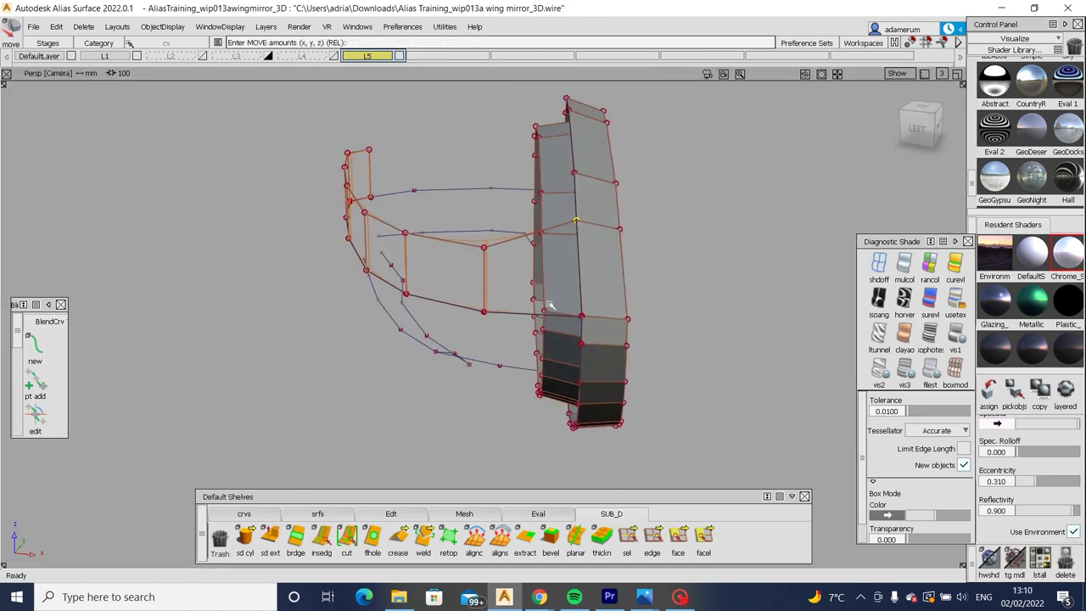
left_click_drag(594, 339, 249, 243, "alt+shift")
Move the strip's upper vertices rearward in the left view, sloping its forward end along the blueprint outline.
left_click(921, 127)
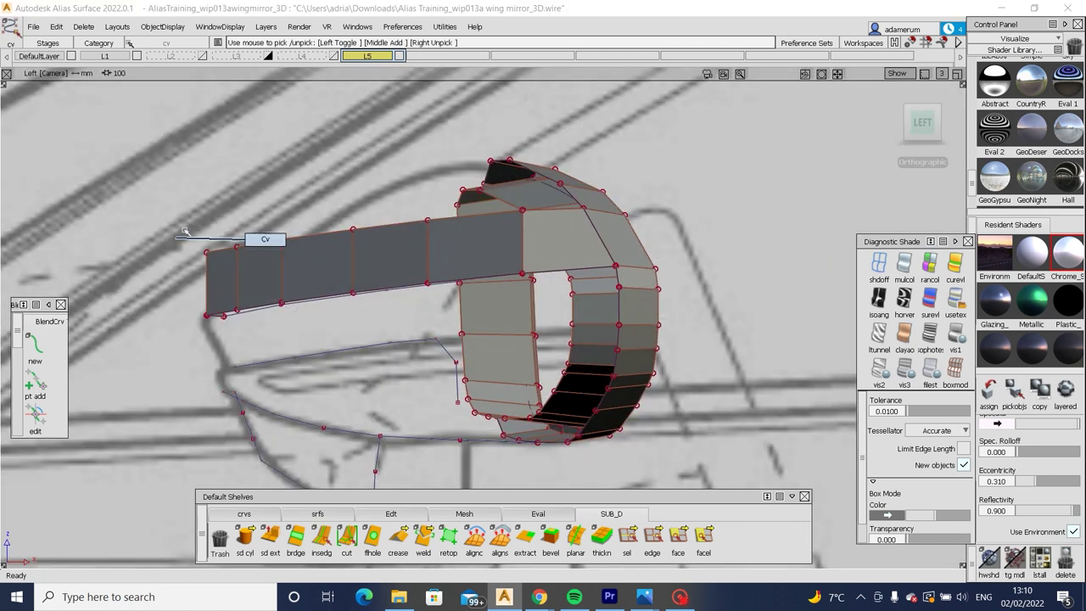
left_click_drag(184, 230, 249, 276)
left_click_drag(257, 211, 284, 214)
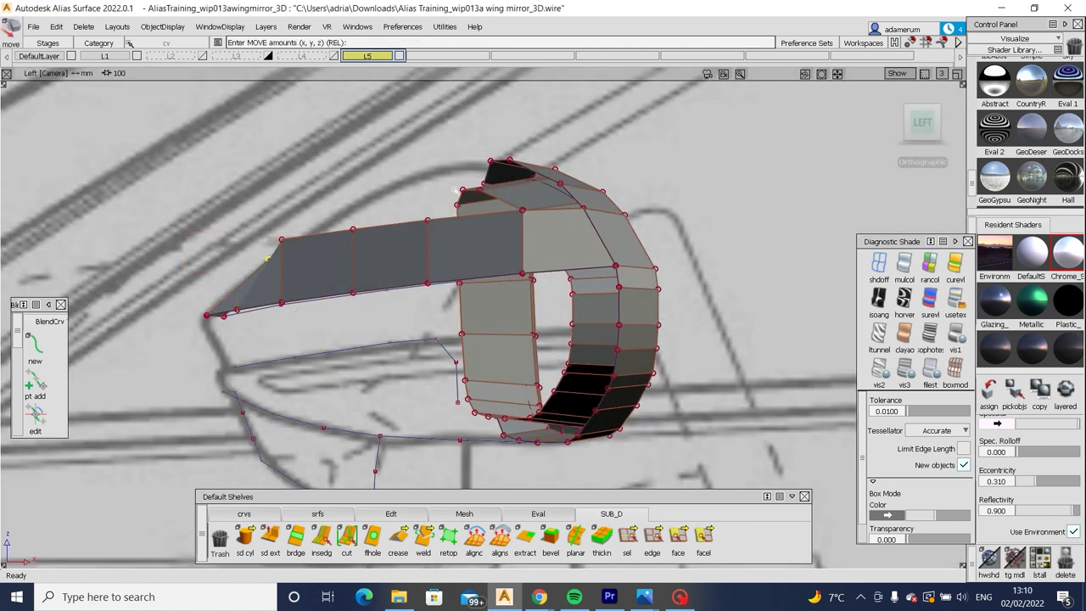
key("Escape")
left_click_drag(302, 210, 394, 236)
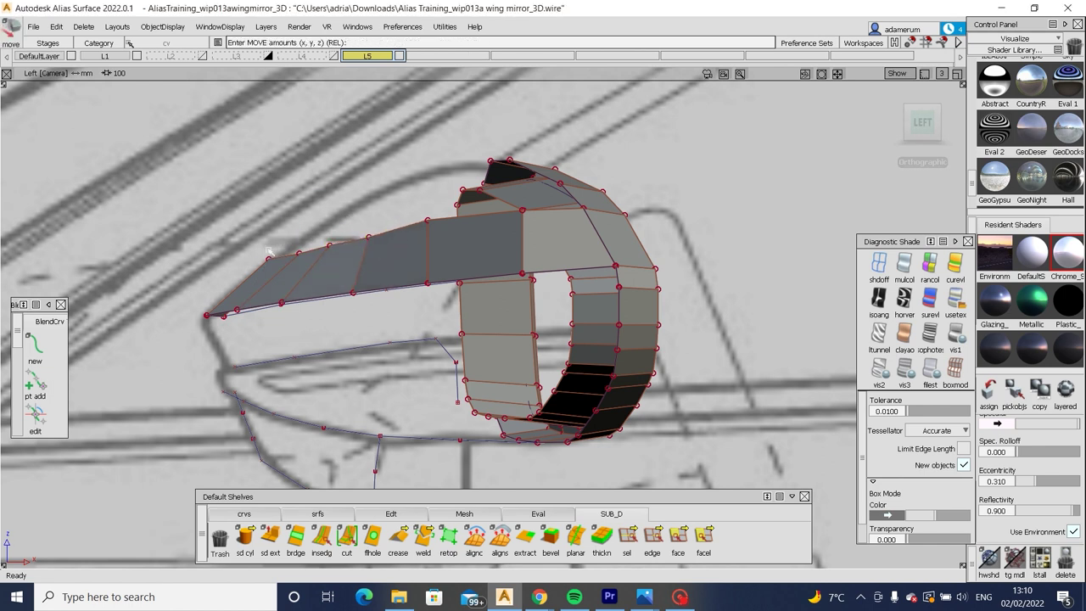
left_click_drag(233, 239, 336, 267)
key("ctrl+shift+n")
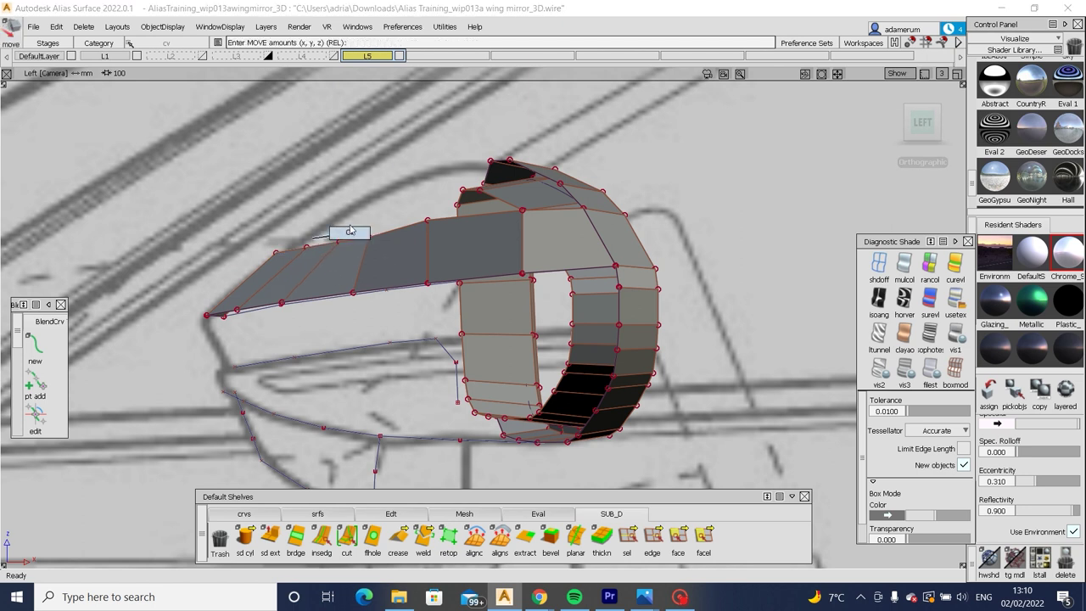
middle_click_drag(348, 229, 402, 244)
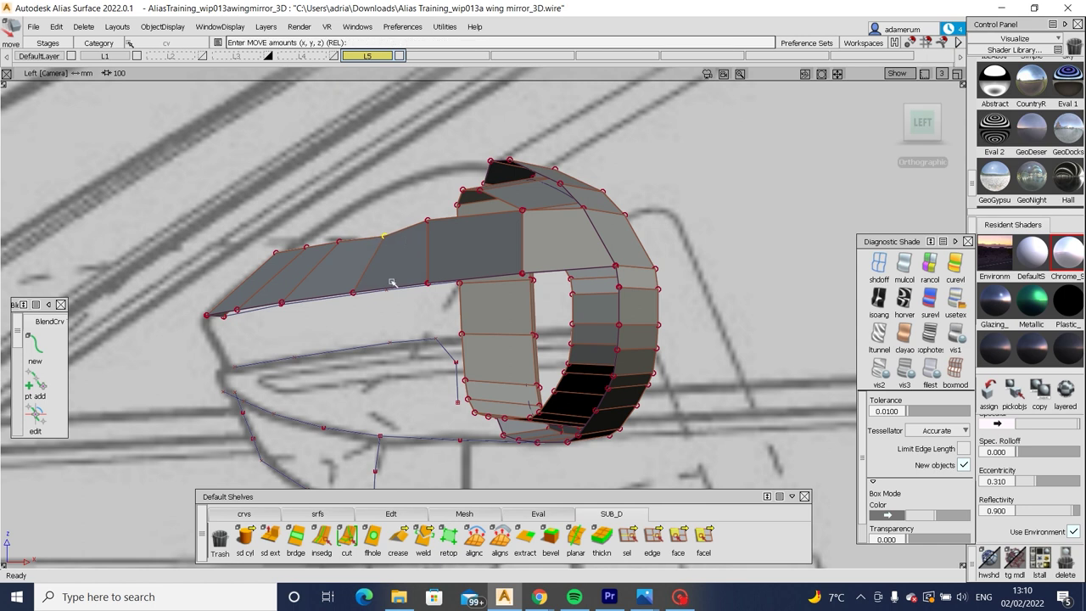
left_click_drag(392, 282, 439, 199)
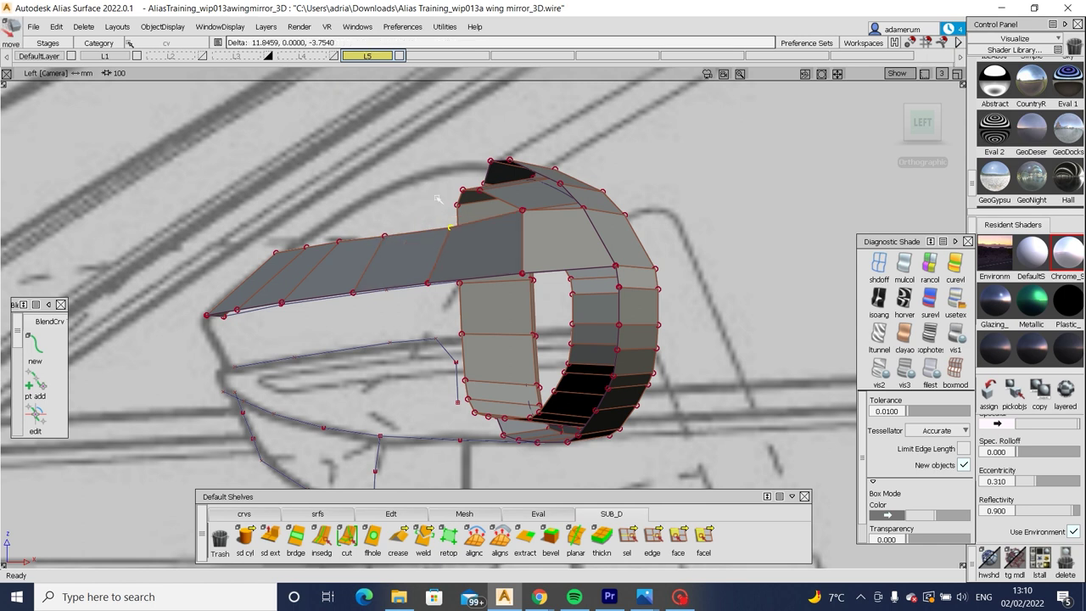
Reposition the strip's upper vertices in the front view to space them evenly along a smooth curve toward the rim.
left_click_drag(527, 252, 623, 252, "alt+shift")
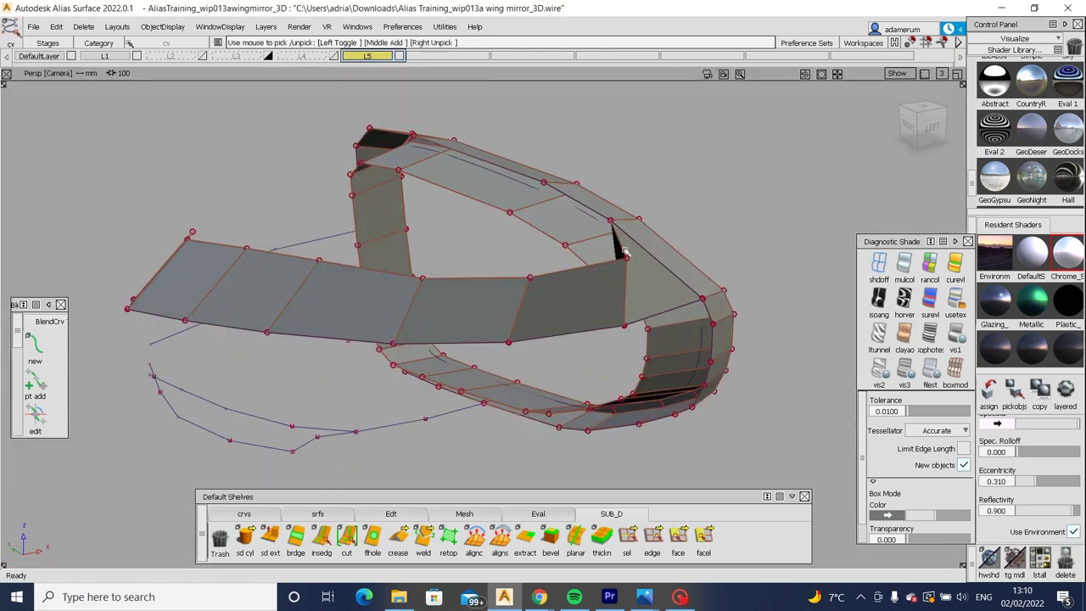
left_click_drag(545, 294, 594, 288, "alt+shift")
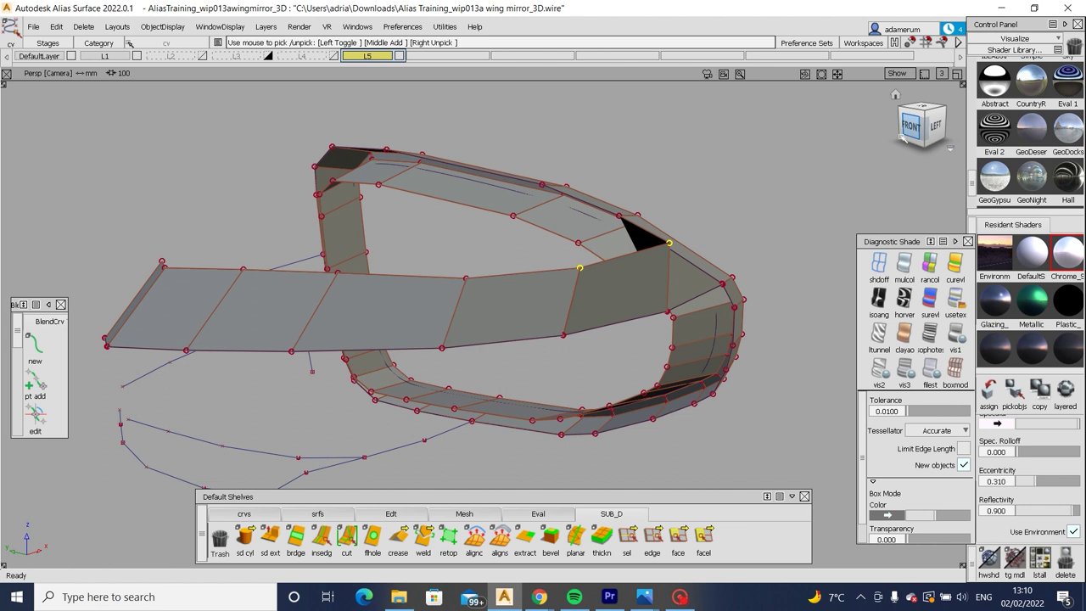
left_click(911, 123)
right_click_drag(773, 233, 775, 204)
left_click_drag(775, 204, 611, 238)
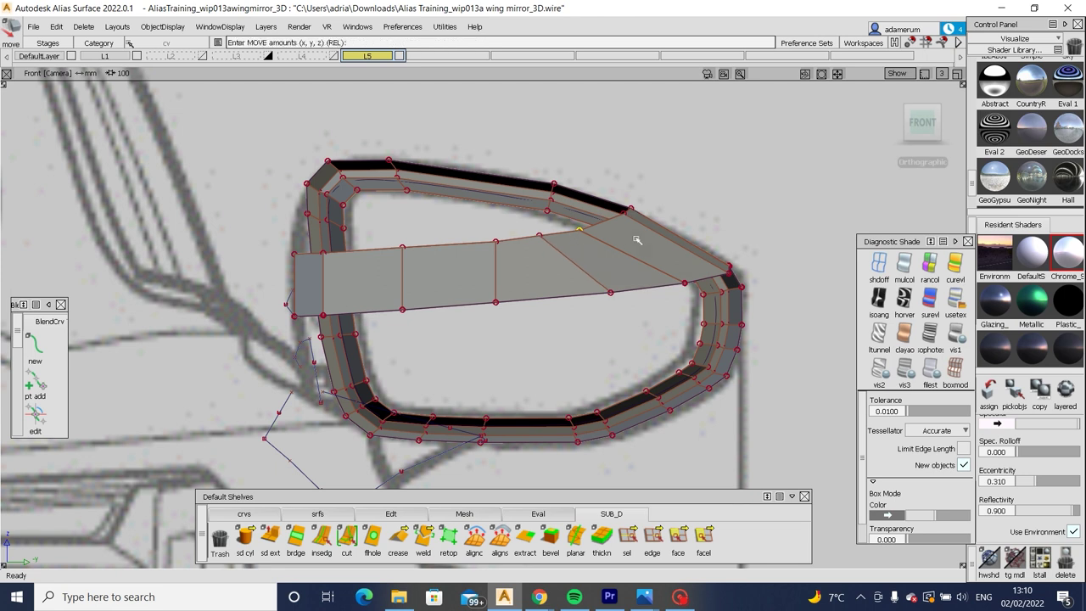
left_click(514, 250, "ctrl+shift")
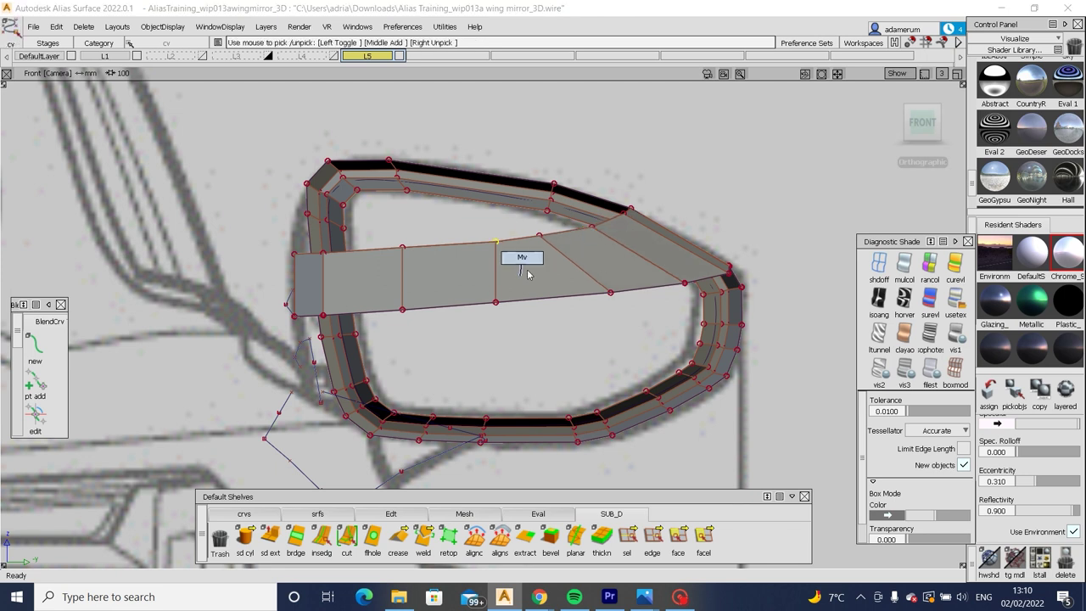
left_click_drag(529, 272, 506, 272)
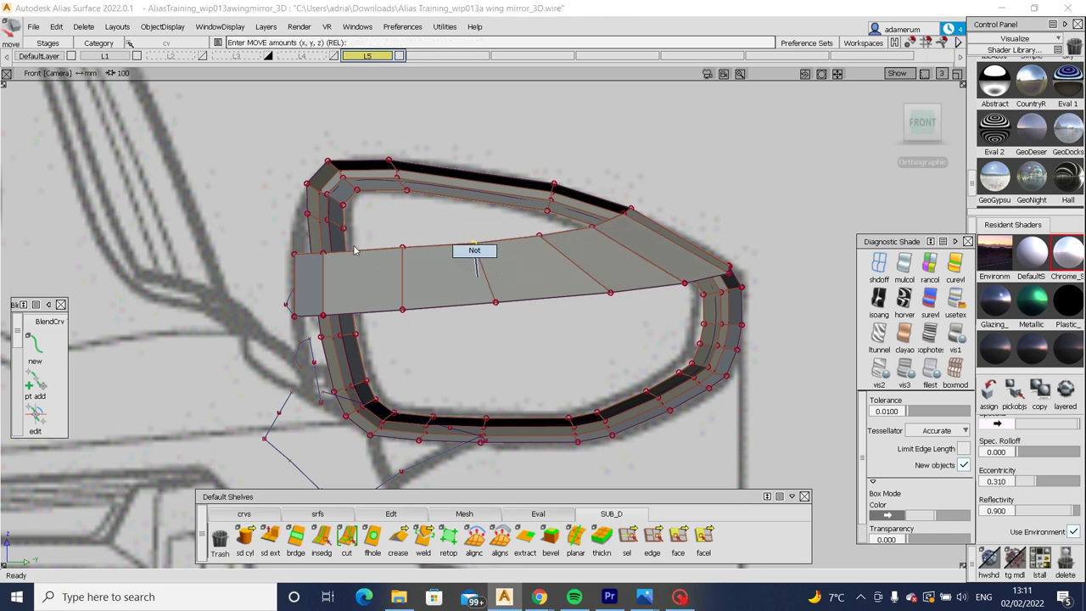
left_click_drag(371, 232, 424, 264, "ctrl+shift")
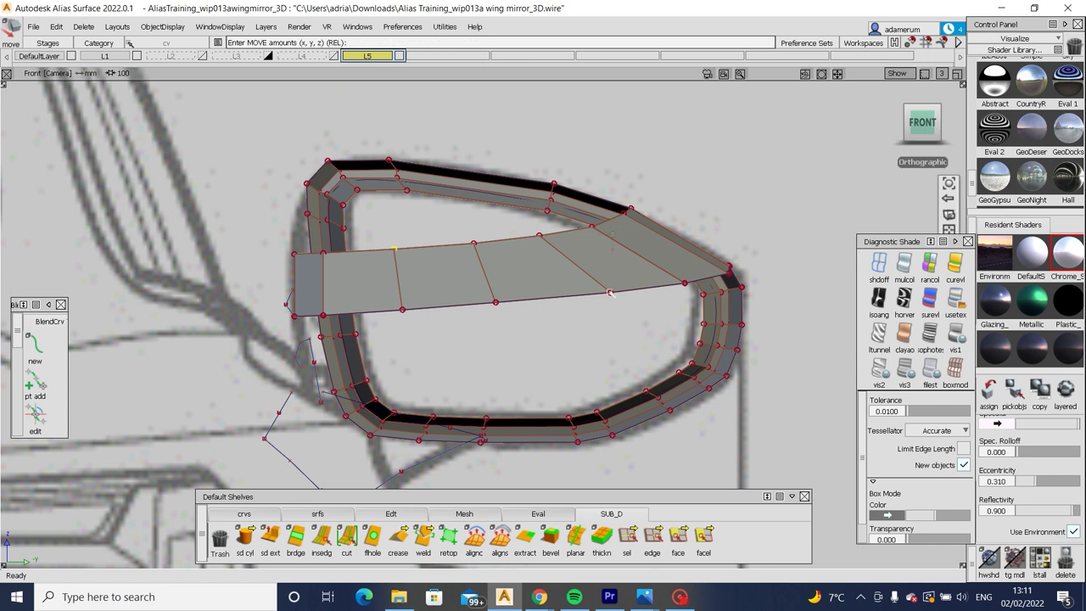
Adjust the strip's inner-edge vertices in the top view to smooth the curve they form.
left_click_drag(923, 123, 908, 110)
left_click(920, 113)
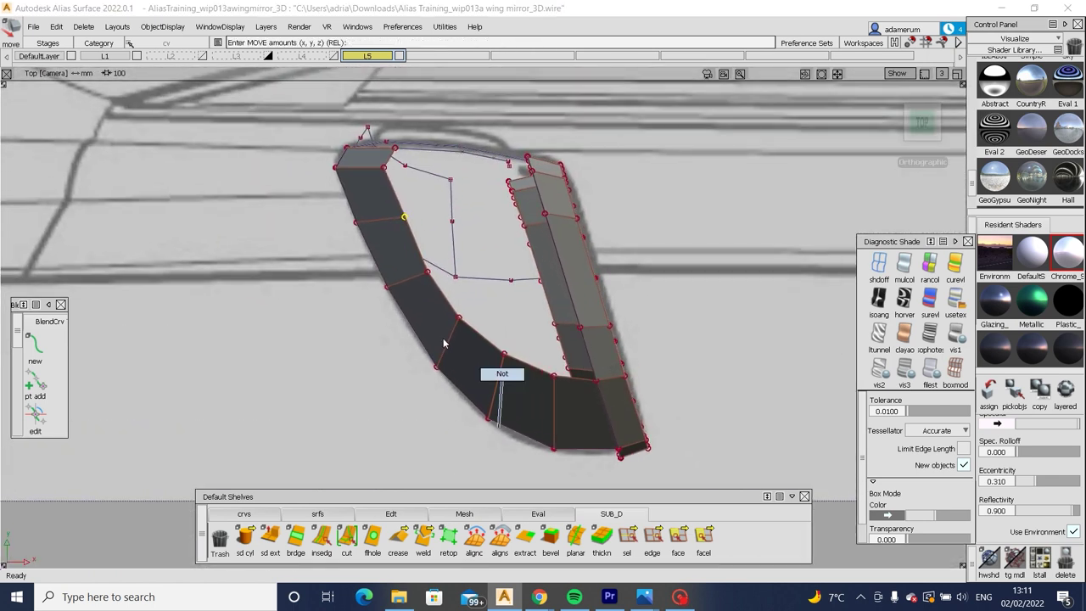
left_click_drag(437, 331, 486, 315, "ctrl+shift")
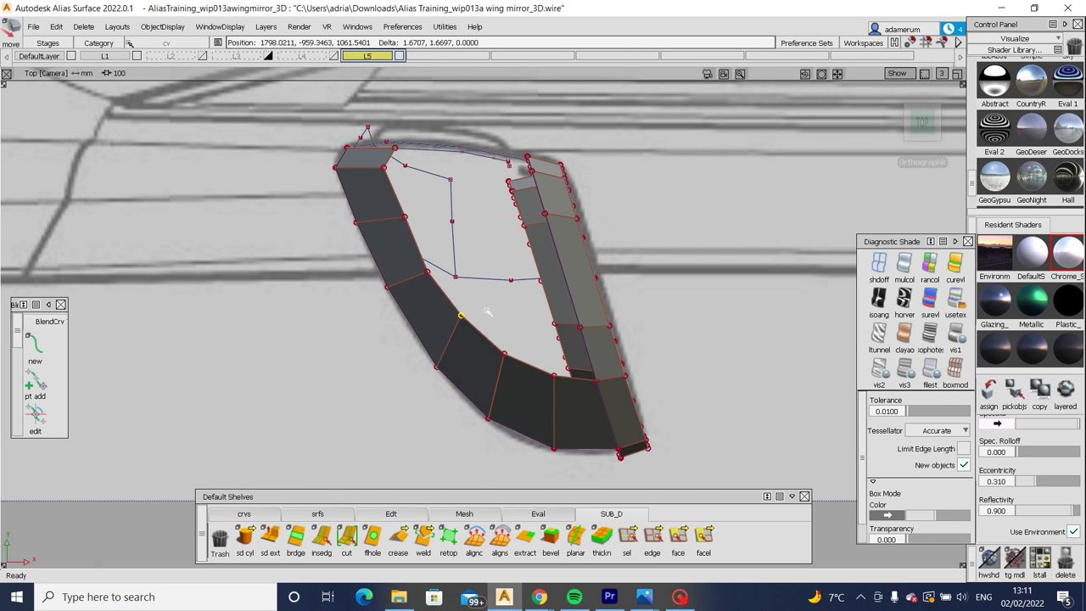
key("F8")
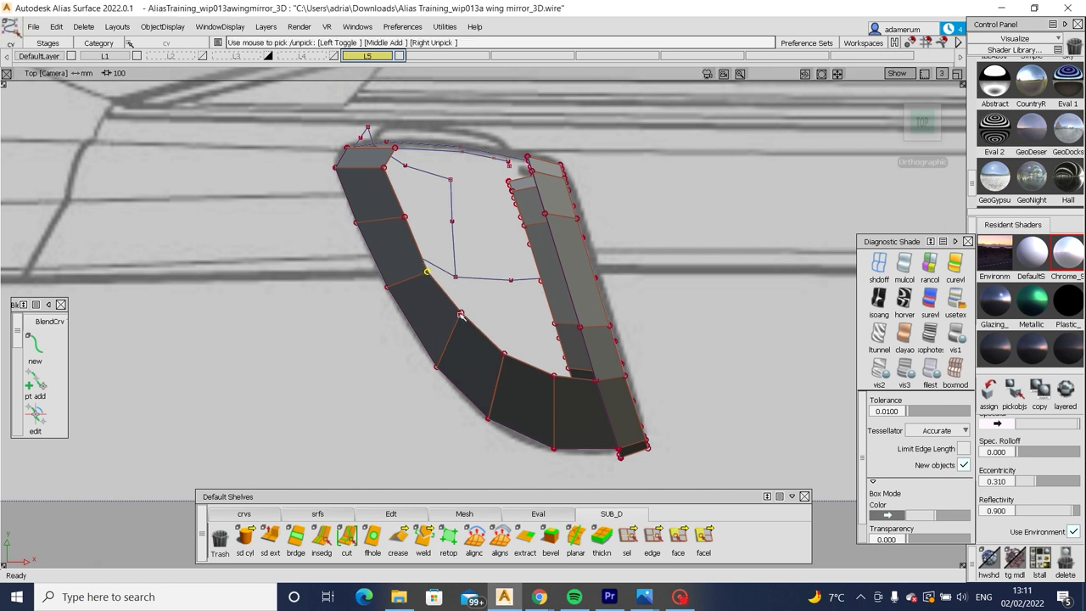
left_click_drag(481, 341, 491, 303, "ctrl+shift")
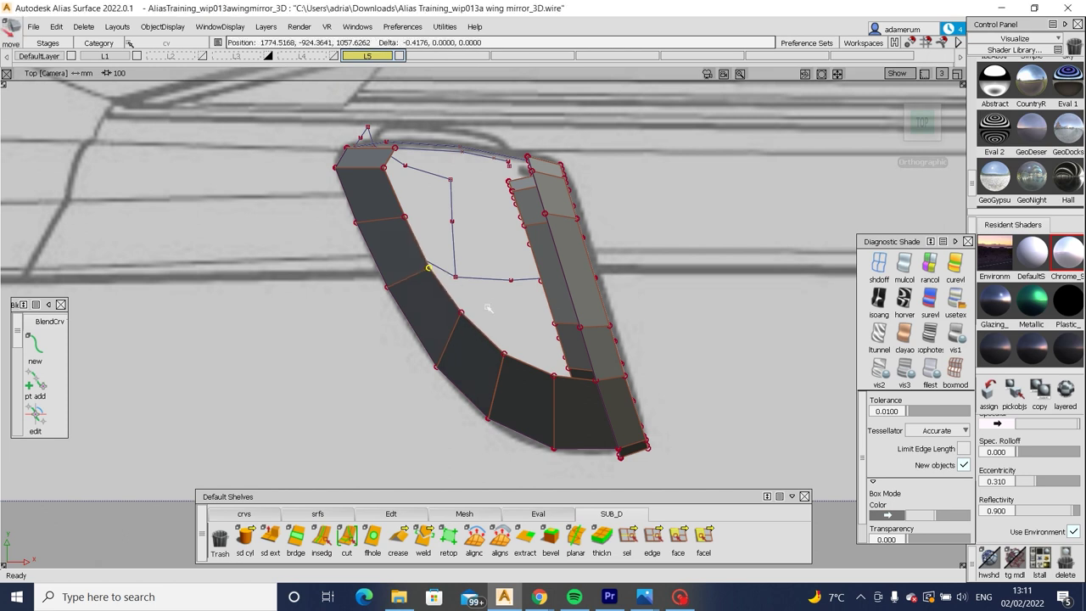
key("F8")
left_click(406, 214)
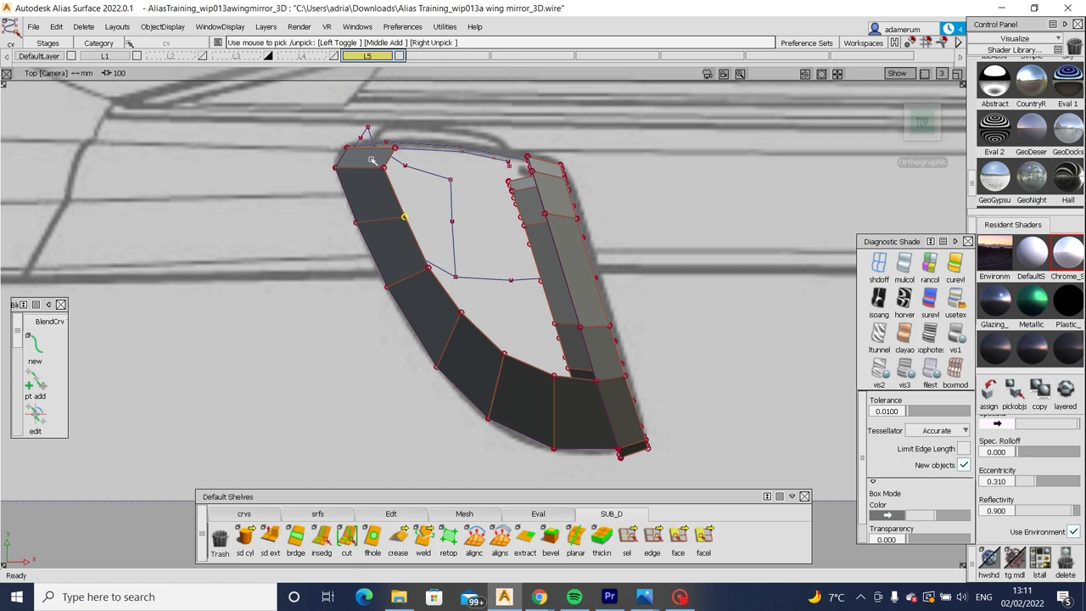
left_click_drag(376, 223, 391, 274, "alt+shift")
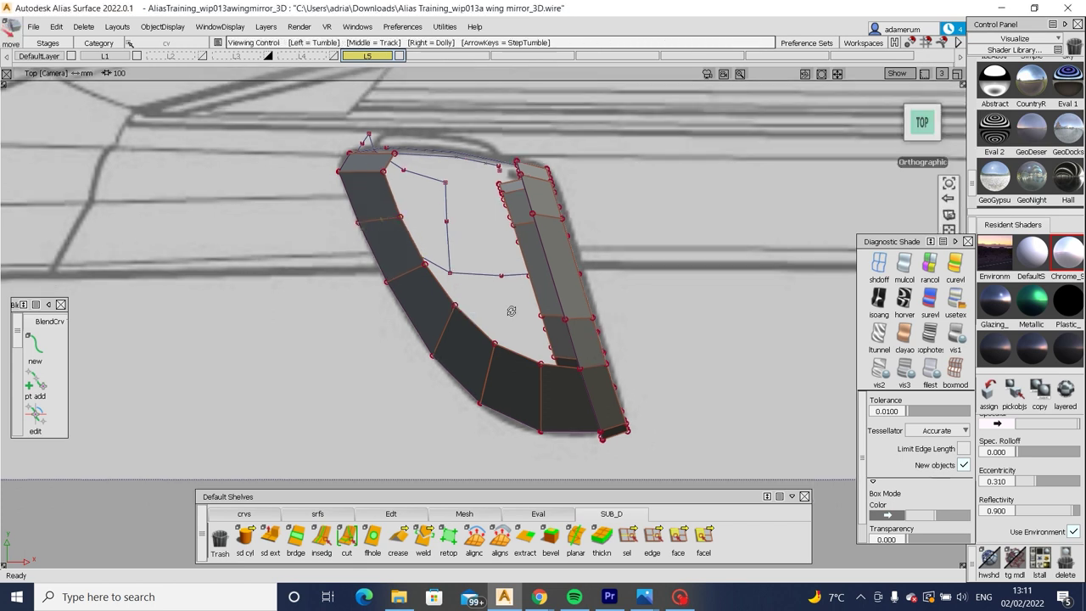
Weld the strip's rim-end vertices to the mirror rim with the weld type To Midpoint, and show the mesh in box mode.
mouse_move(512, 311)
left_mouse_down("alt+shift")
mouse_move(722, 139)
mouse_move(553, 212)
left_mouse_up("alt+shift")
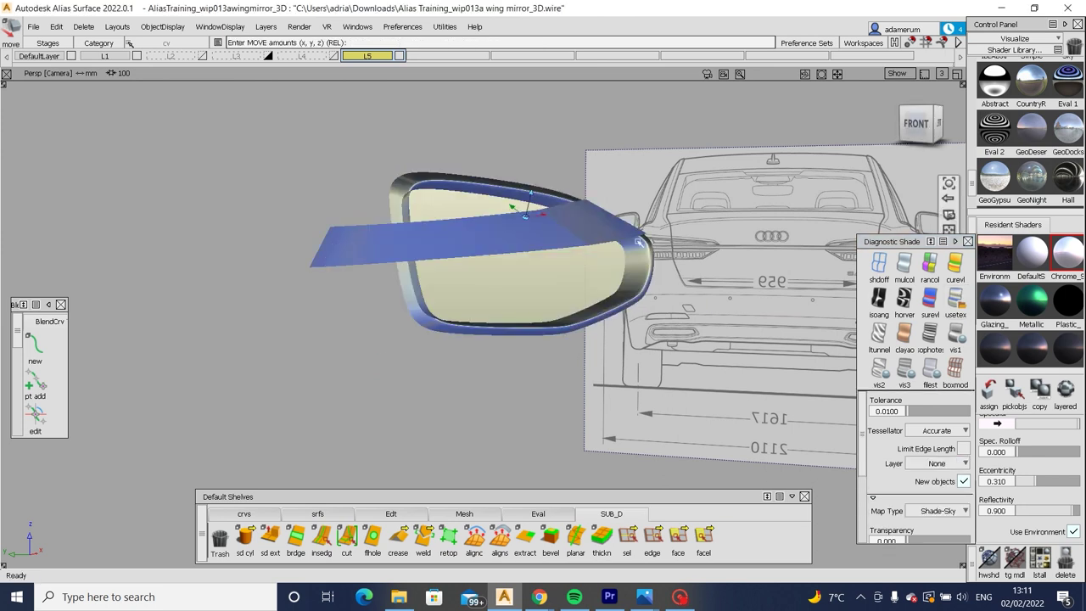
mouse_move(711, 338)
left_mouse_down("alt+shift")
mouse_move(492, 327)
mouse_move(577, 302)
left_mouse_up("alt+shift")
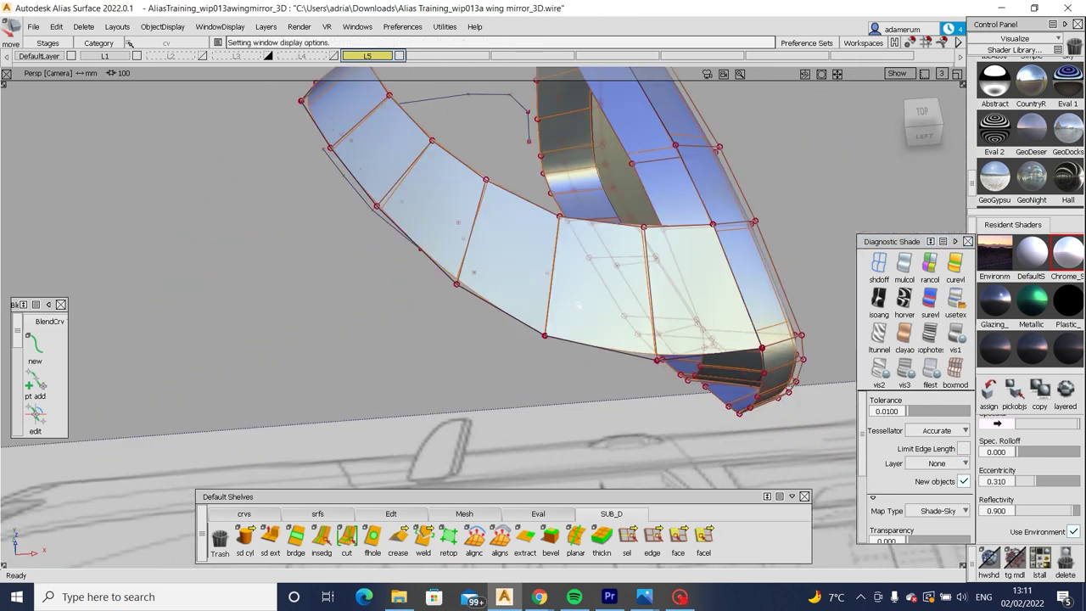
double_click(423, 537)
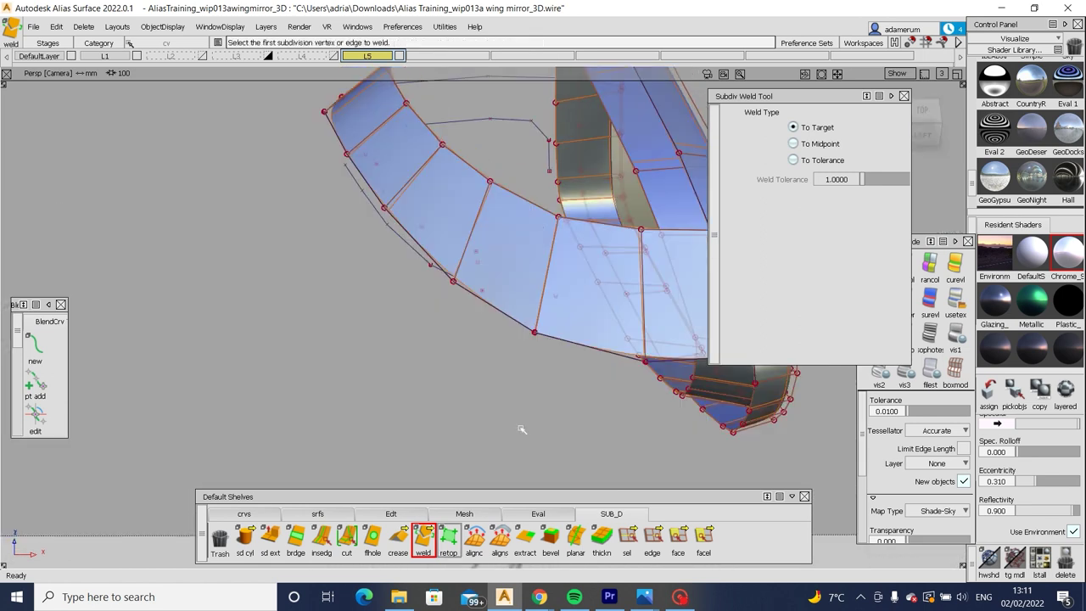
left_click_drag(522, 430, 472, 300, "alt+shift")
left_click(473, 301)
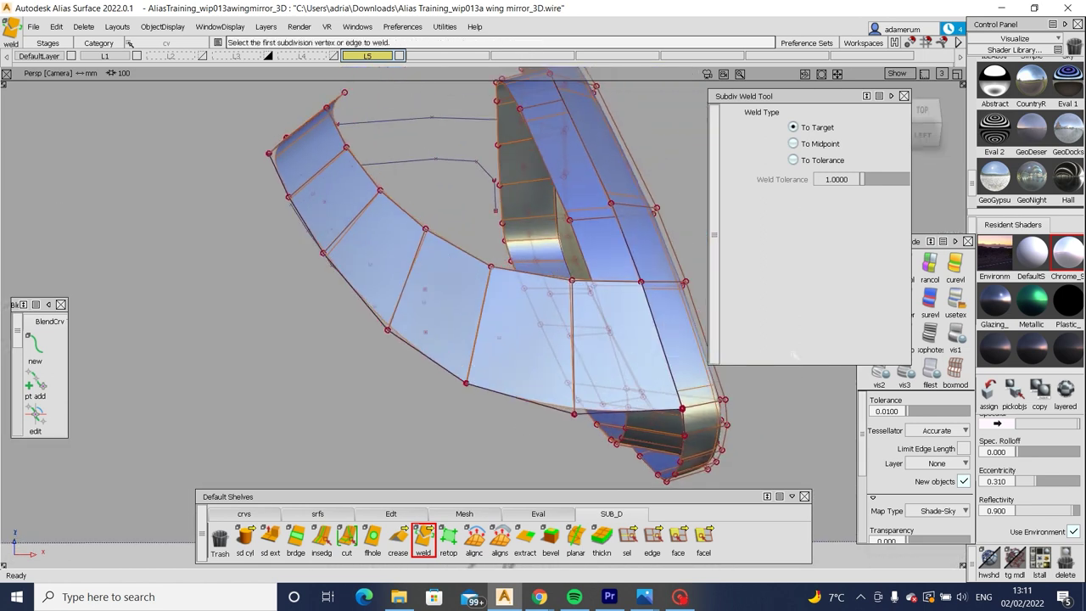
left_click_drag(467, 323, 431, 322, "alt+shift")
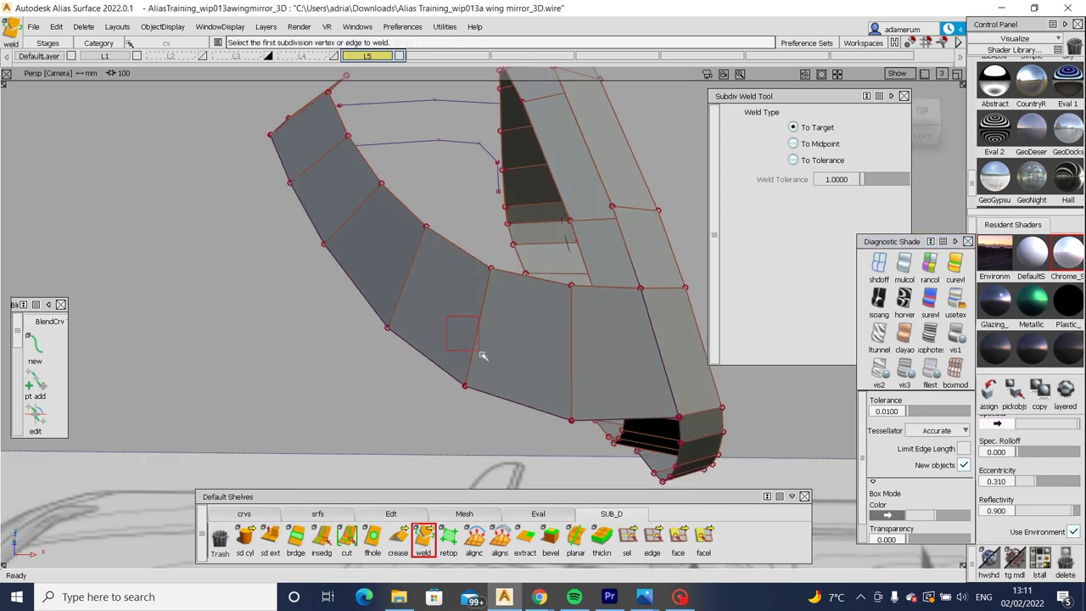
left_click_drag(506, 376, 570, 327, "alt+shift")
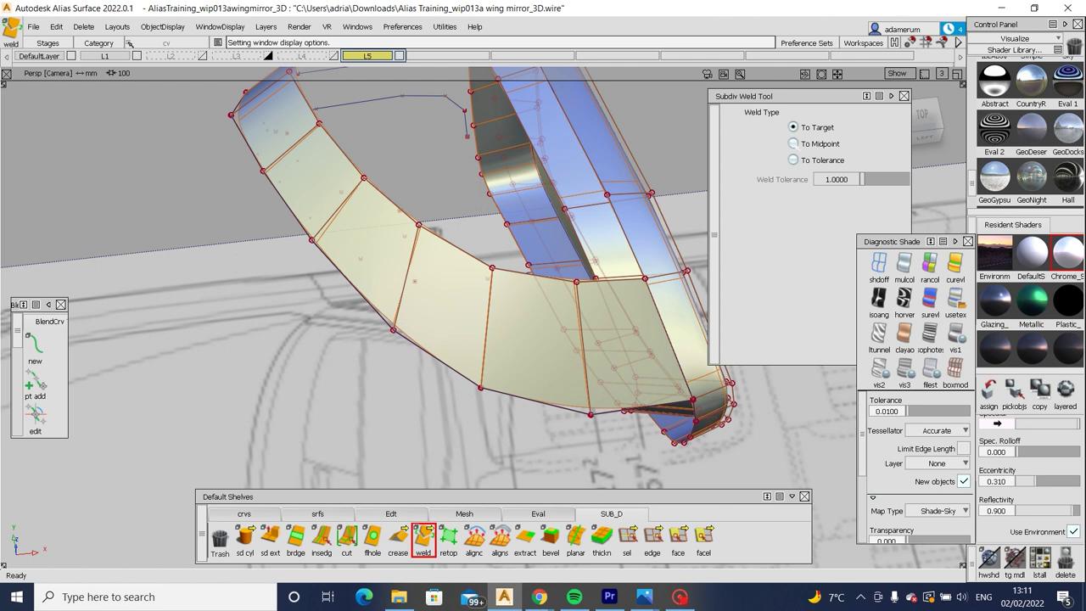
left_click(793, 143)
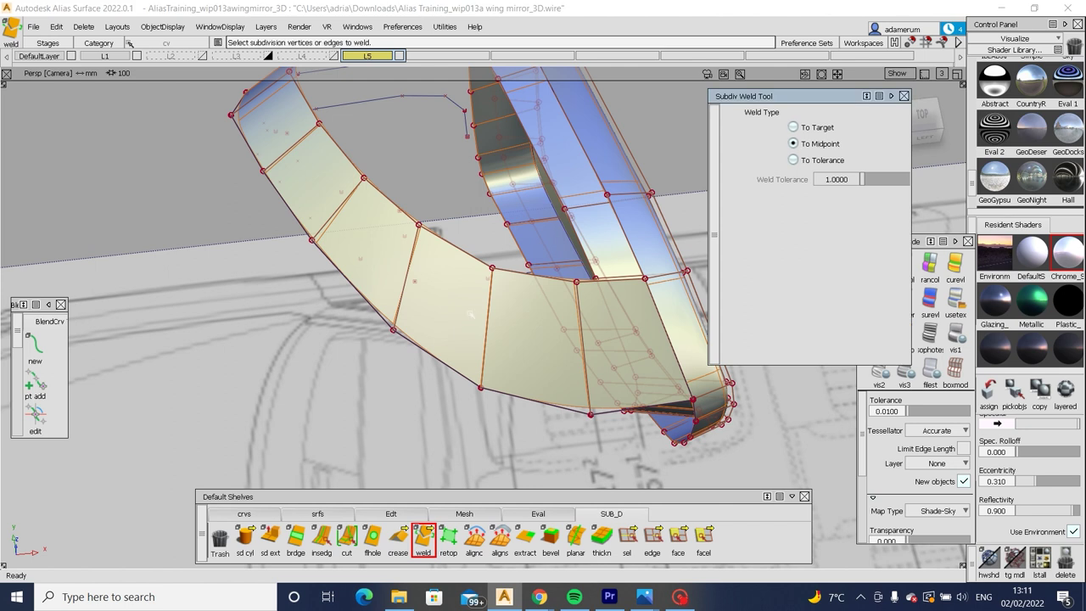
left_click_drag(470, 314, 393, 243)
left_click(513, 310)
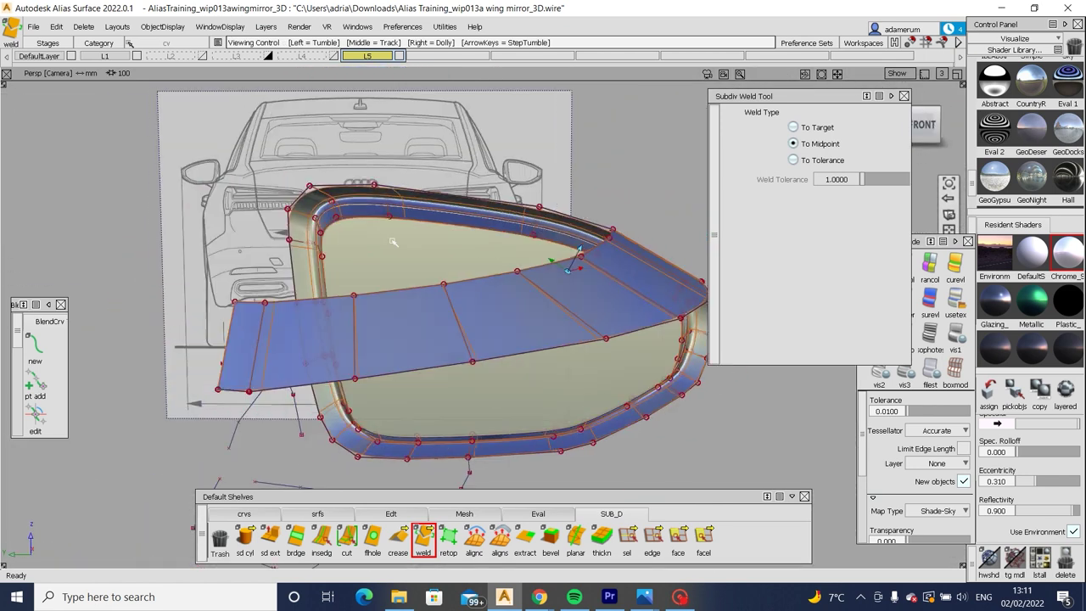
left_click(954, 369)
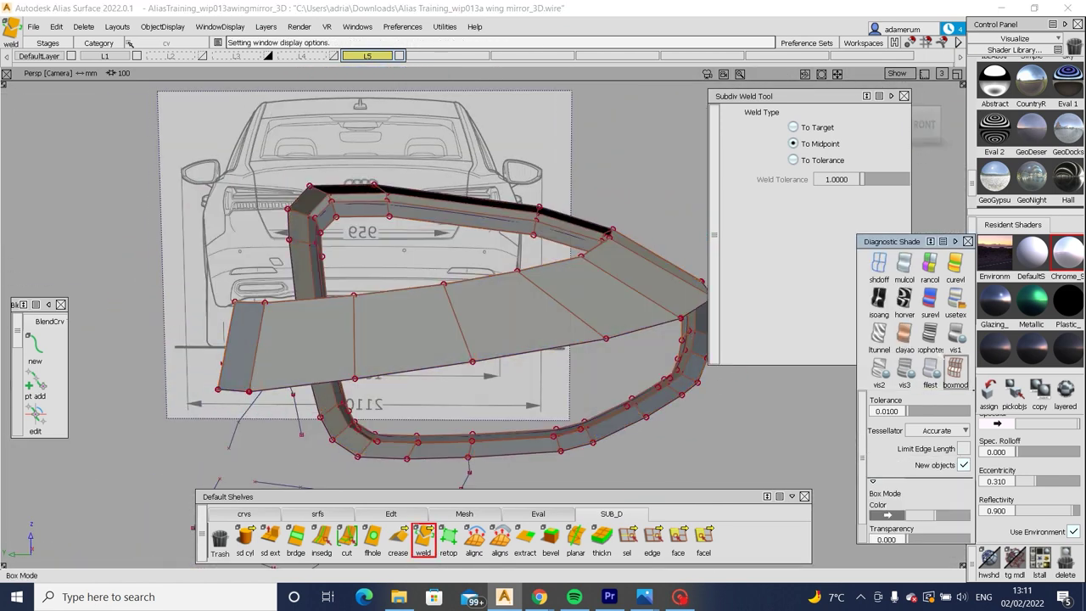
left_click(903, 96)
Adjust the height of individual vertices along the strip's upper edge in the left view to smooth its line.
left_click_drag(407, 343, 614, 346, "alt+shift")
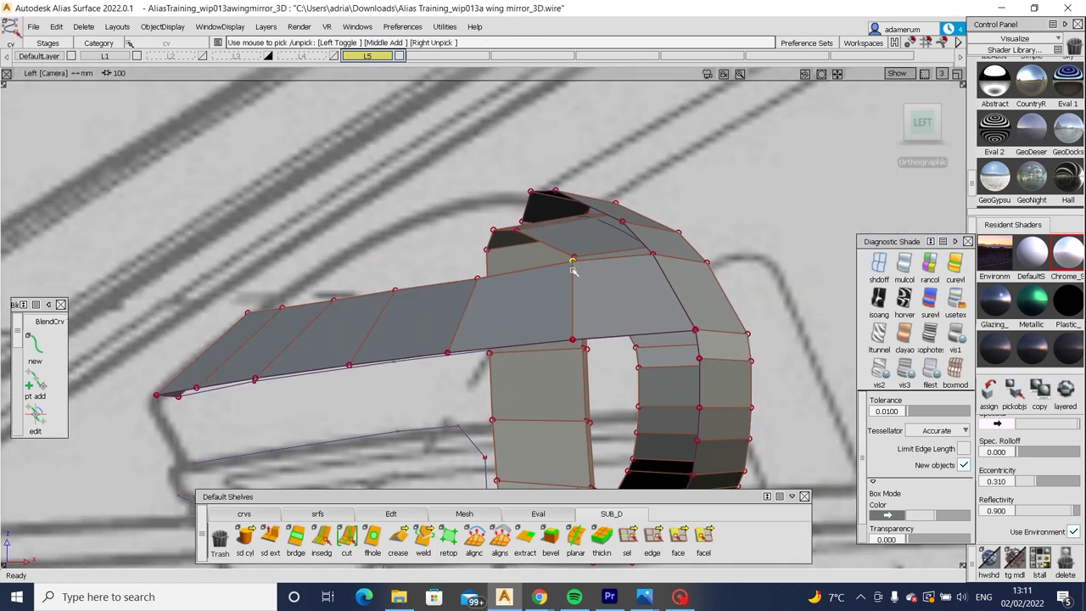
key("m")
right_click_drag(597, 312, 597, 291)
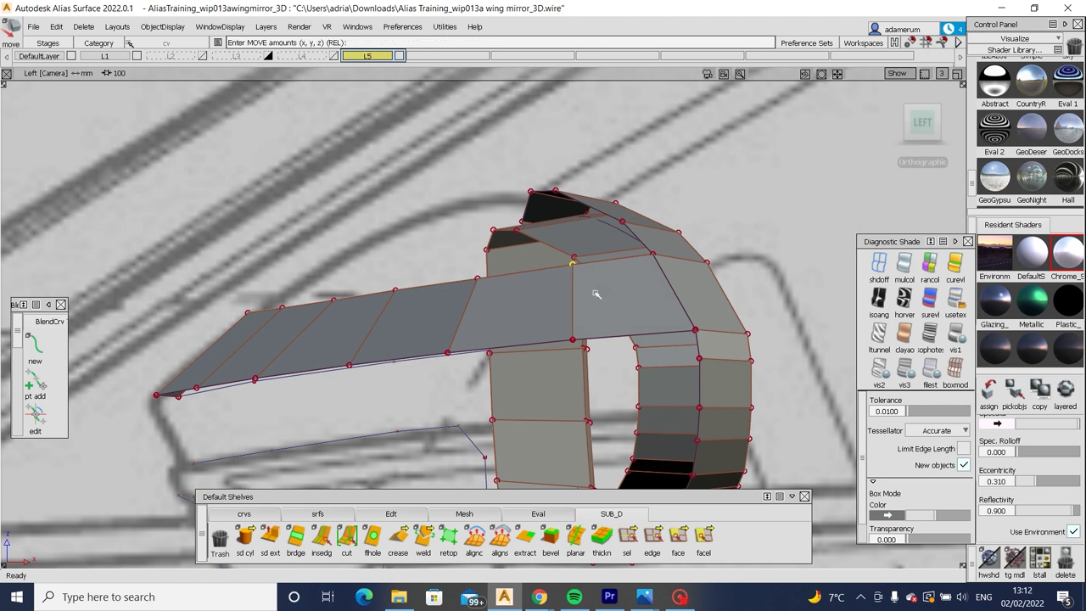
left_click(359, 320)
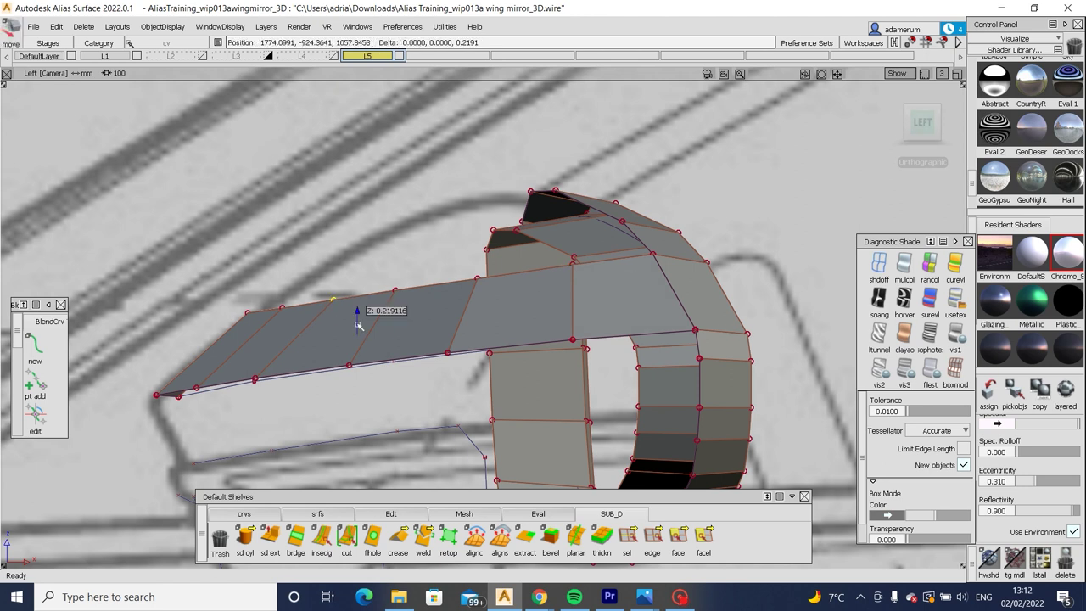
right_click_drag(358, 325, 359, 327)
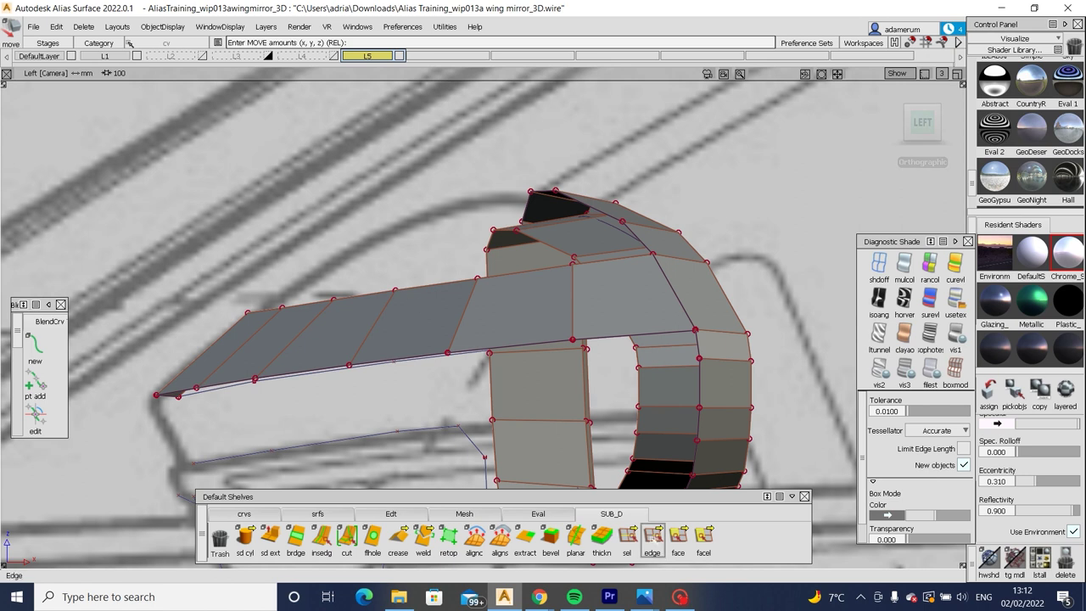
Select the strip's upper edge loop and extrude it inward into a new row of faces, with the direction type Normal.
left_click(627, 537)
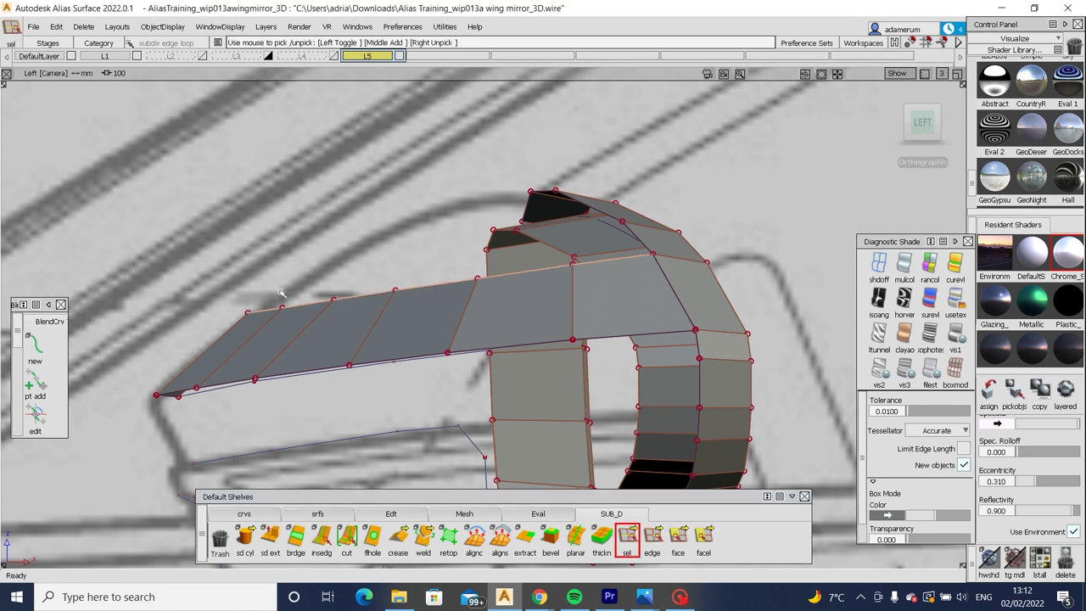
left_click_drag(280, 293, 319, 258, "alt+shift")
left_click(926, 129)
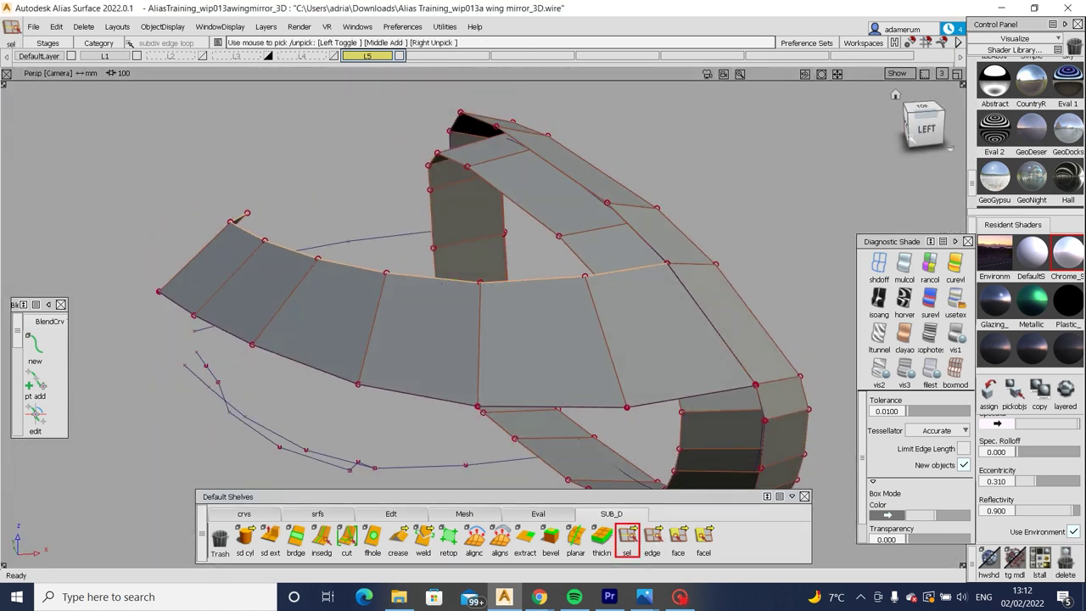
left_click_drag(543, 378, 626, 328, "alt+shift")
double_click(270, 535)
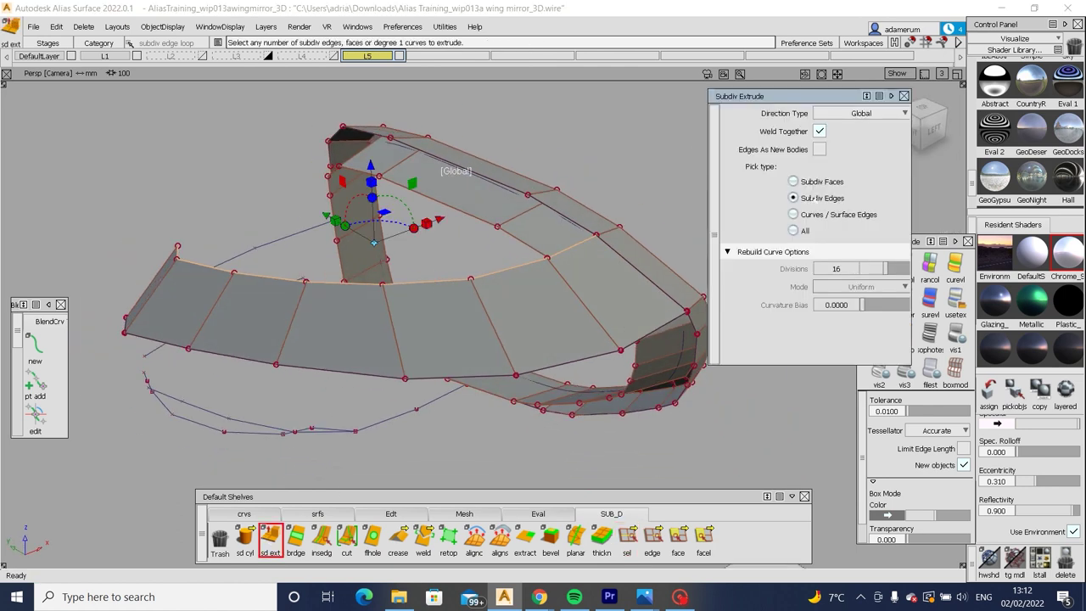
left_click(843, 115)
left_click(843, 141)
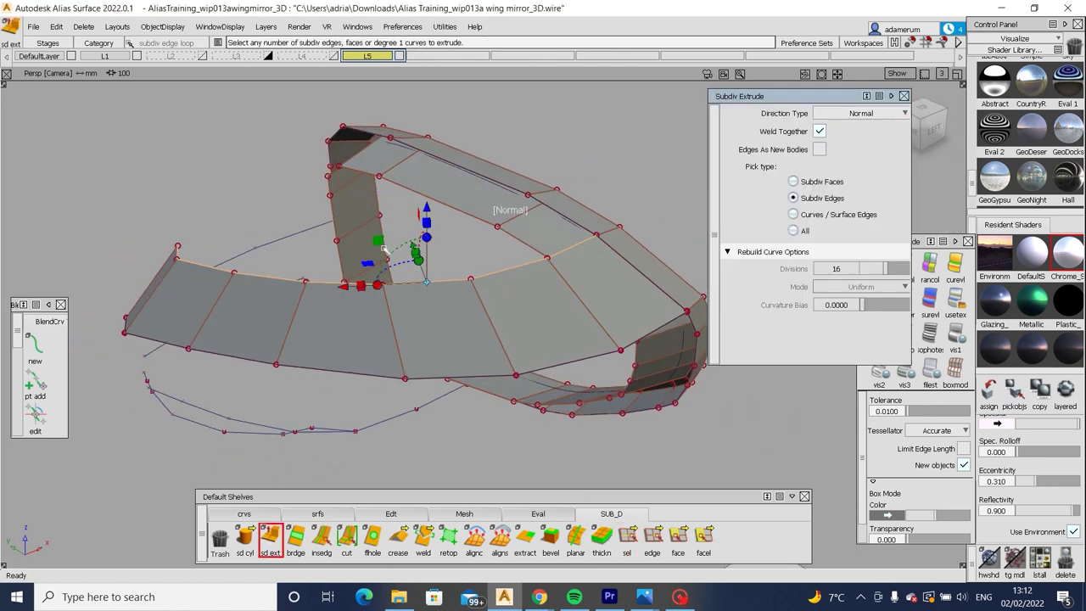
left_click_drag(384, 248, 412, 236, "alt+shift")
key("Escape")
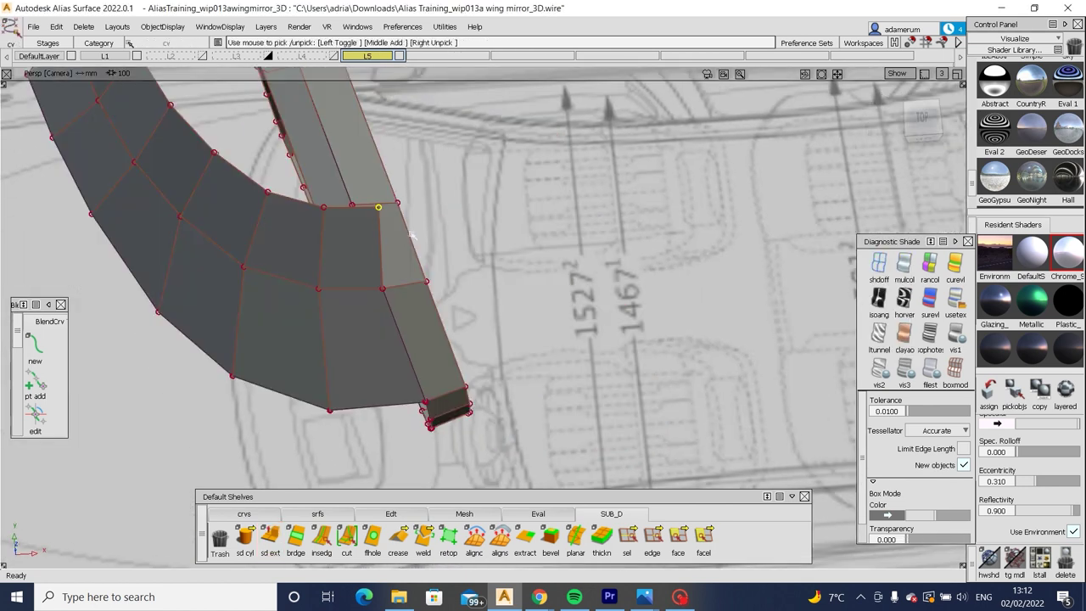
Reposition the new row's inner-edge vertices in the top view, placing the rim-end vertex beside the mirror rim.
left_click_drag(303, 218, 376, 205, "alt+shift")
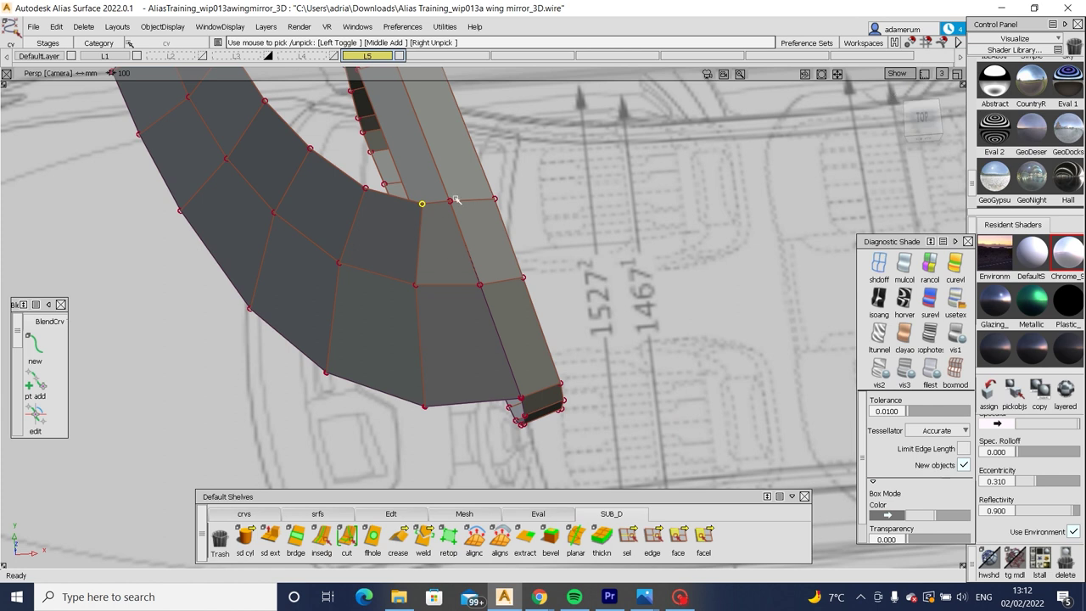
left_click(921, 118)
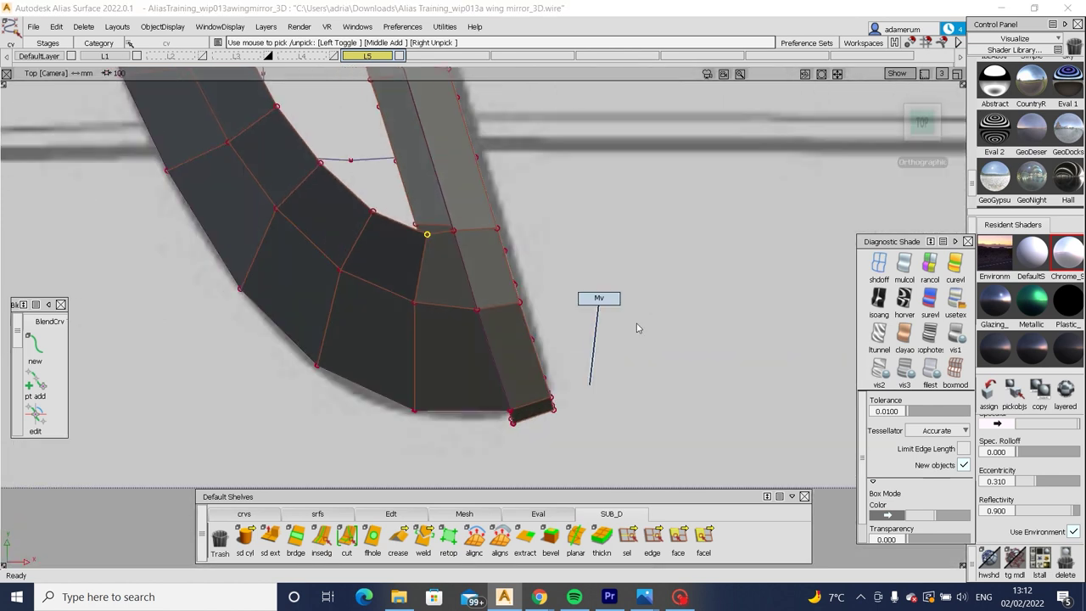
left_click_drag(635, 325, 623, 314, "alt+shift")
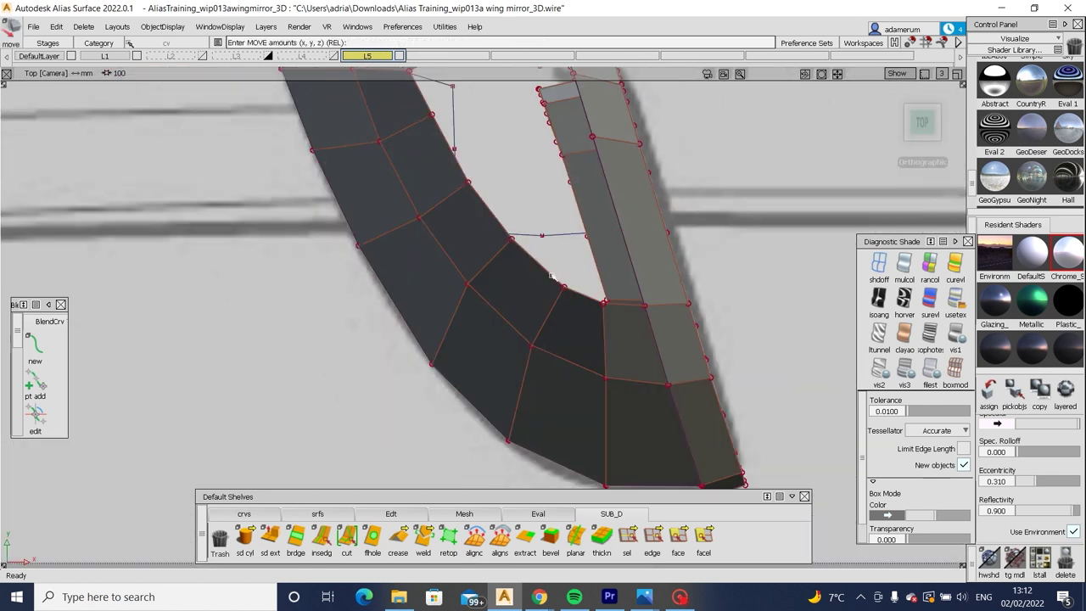
left_click_drag(553, 277, 416, 185, "alt+shift")
key("m")
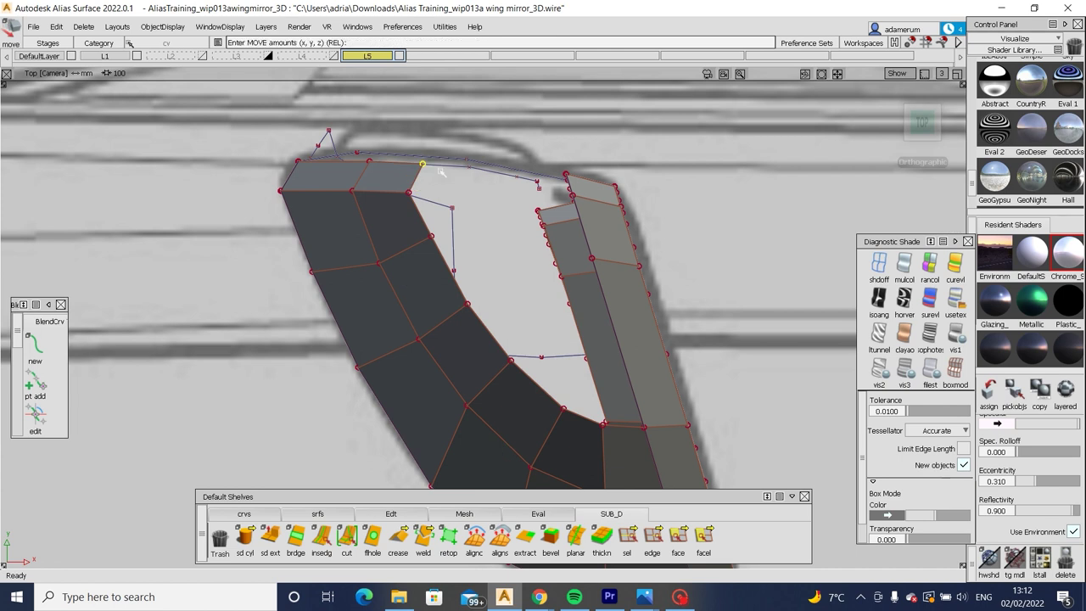
key("Escape")
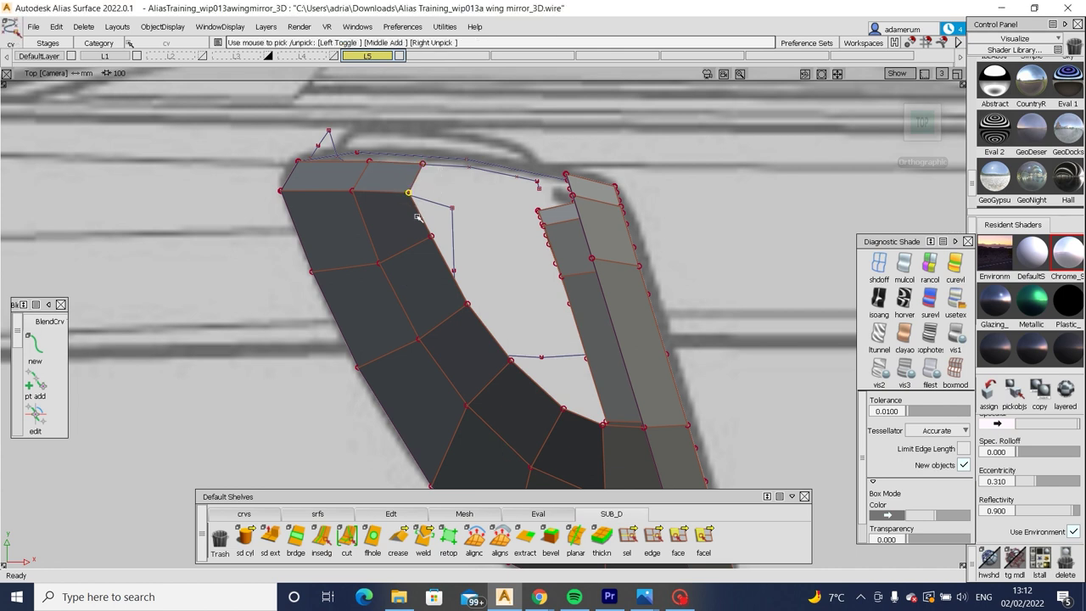
Lower the new row's rim-end vertices in the front view to line up with the mirror rim's upper edge.
left_click_drag(416, 218, 548, 338, "alt+shift")
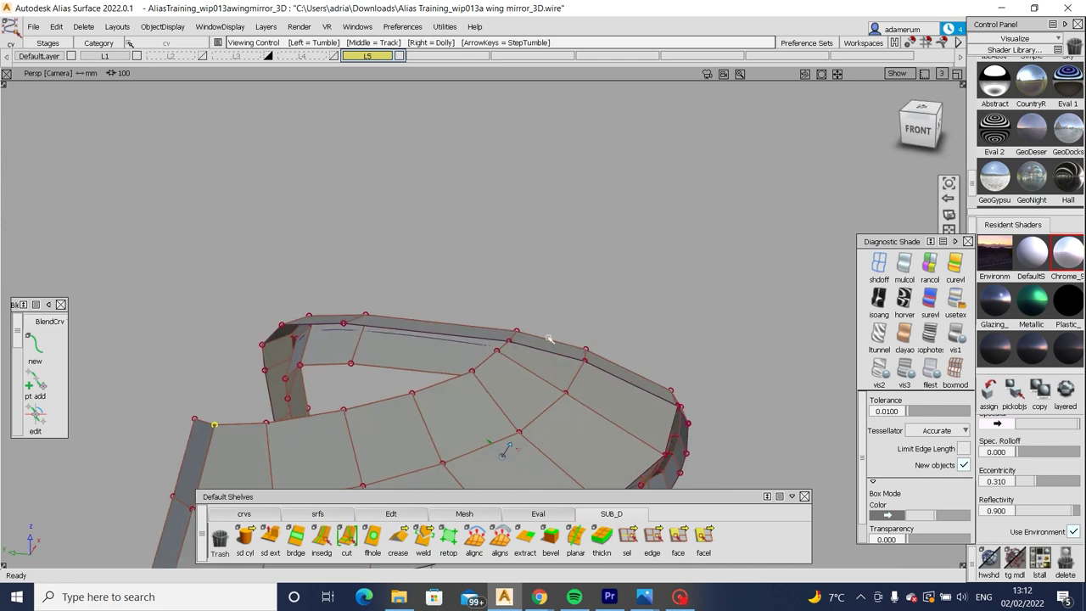
left_click(918, 129)
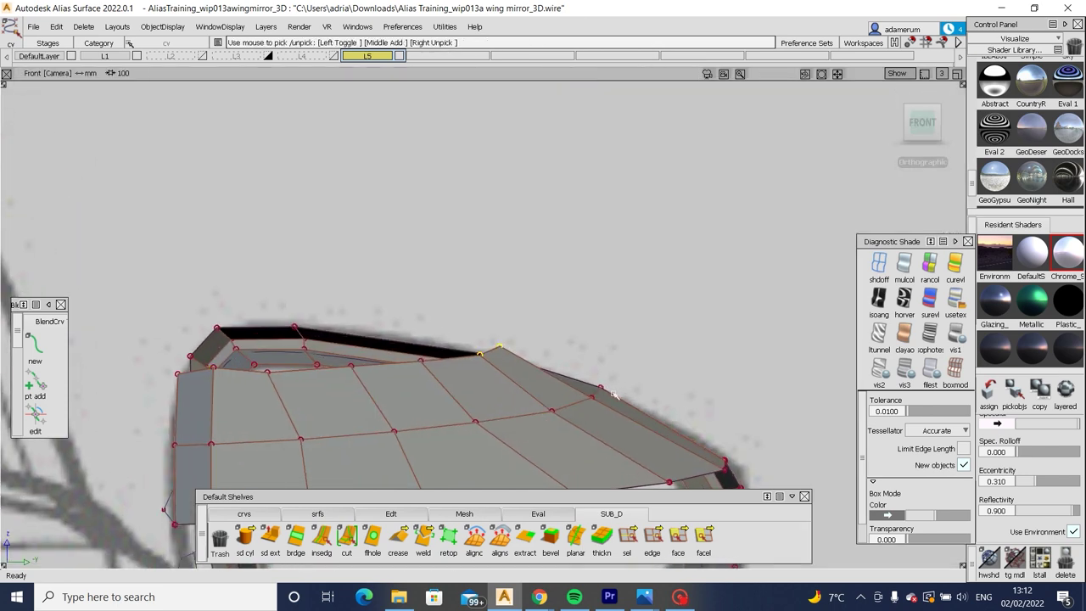
key("m")
left_click_drag(613, 394, 574, 372)
key("c")
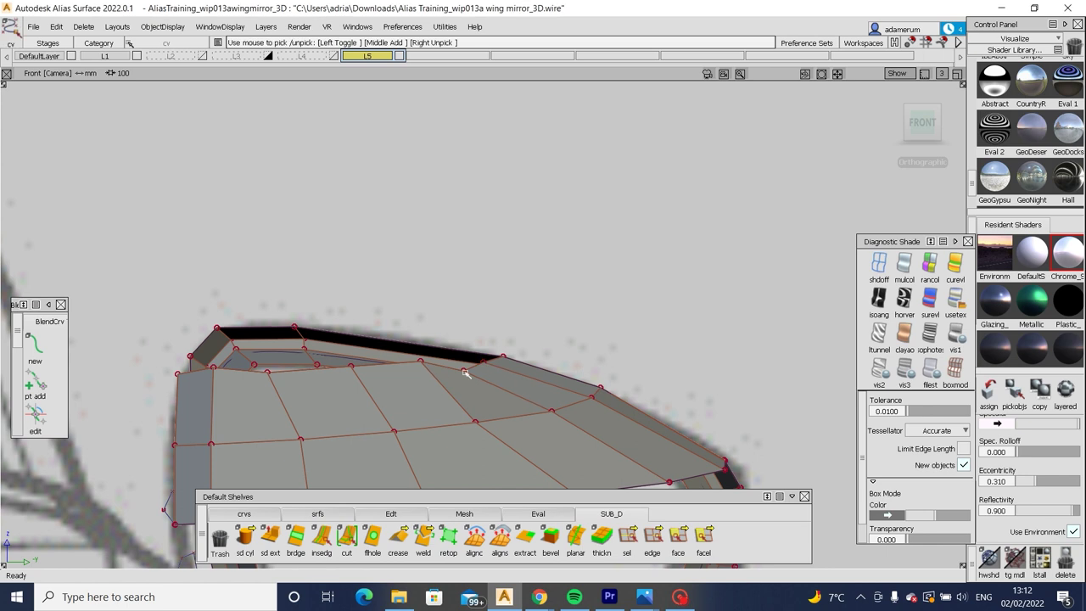
key("m")
left_click_drag(500, 396, 500, 389)
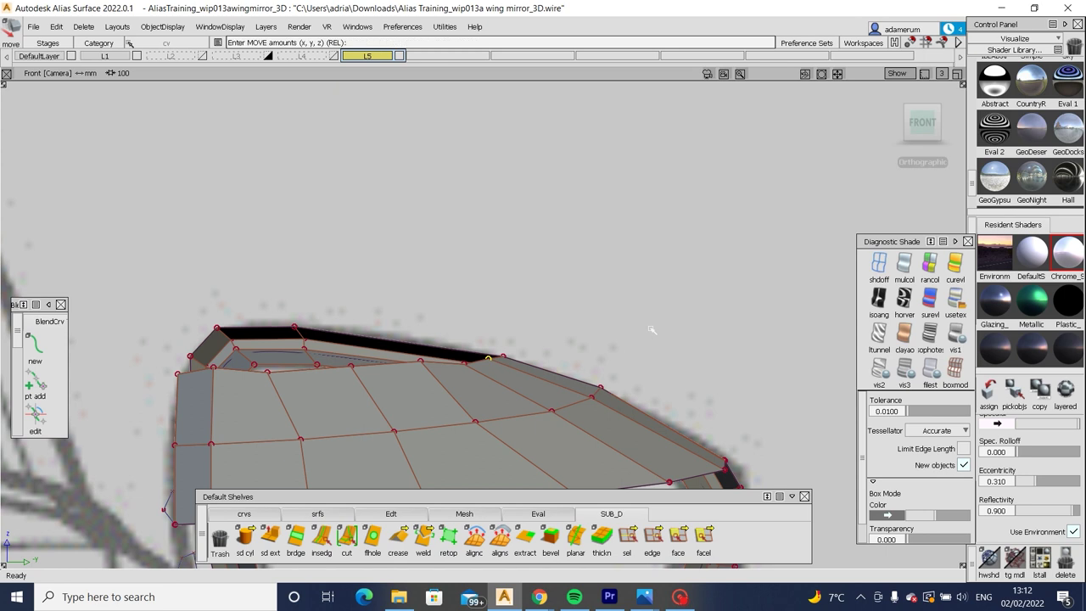
key("c")
Shift the middle-row vertices toward the rim end in the front view to even out the spacing of the faces.
left_click(551, 411)
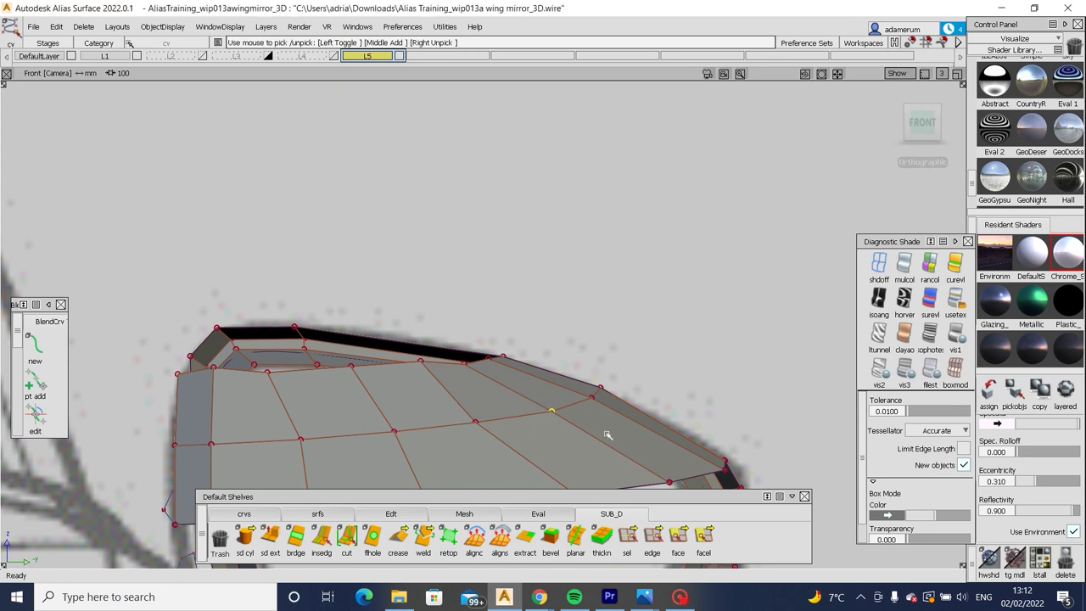
key("m")
left_click_drag(611, 399, 678, 348, "alt+shift")
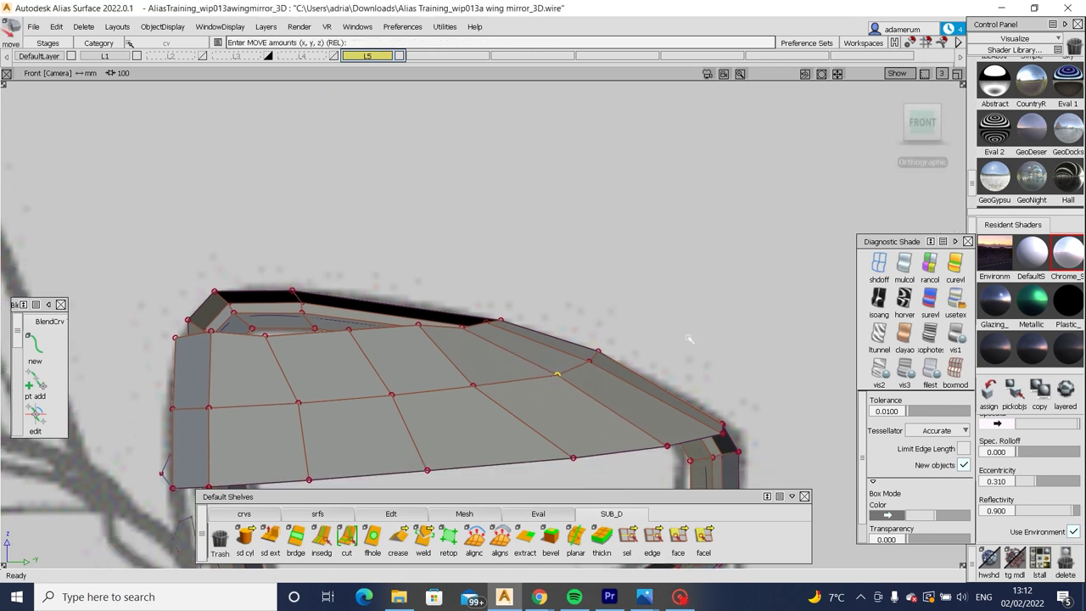
left_click_drag(484, 376, 531, 398)
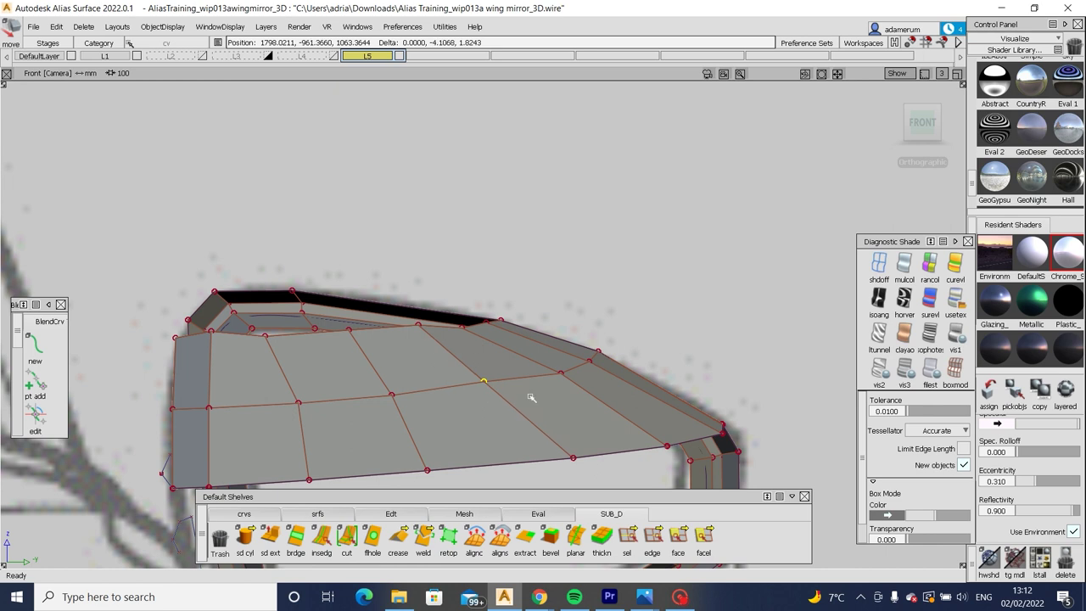
left_click_drag(397, 396, 446, 409)
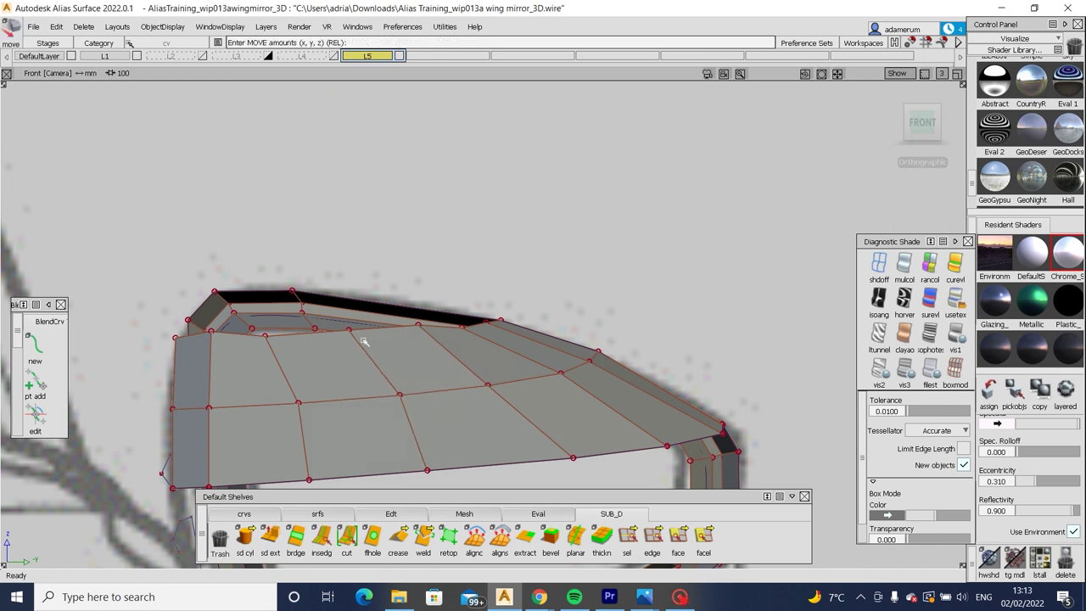
Lower the new row's upper-edge vertices slightly in the front view so they form a smooth, nearly level line.
key("p")
left_click(421, 329)
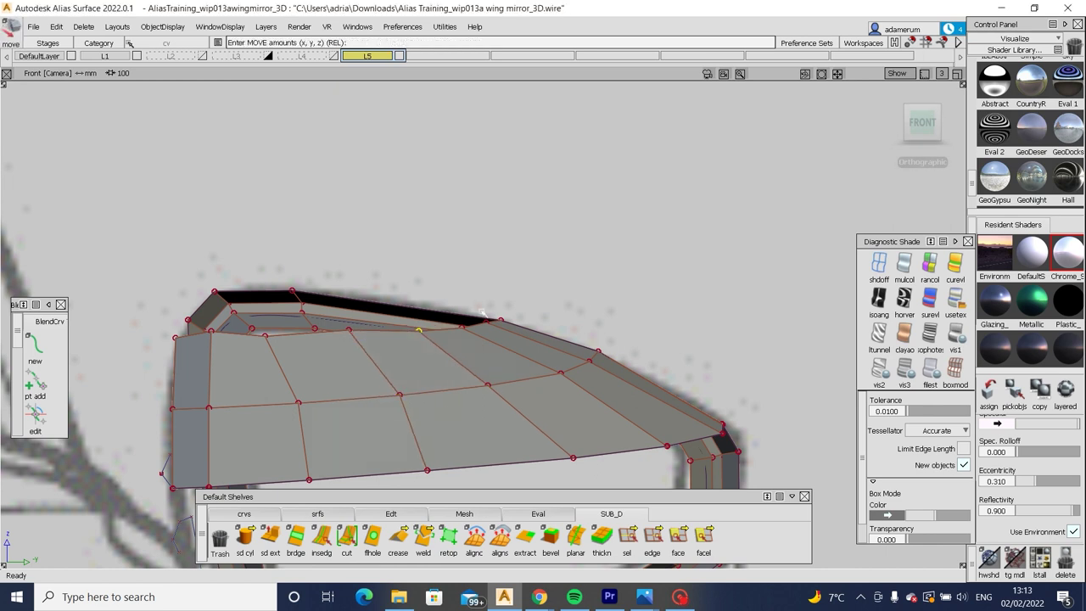
key("p")
left_click(348, 331)
left_click_drag(349, 336, 383, 348)
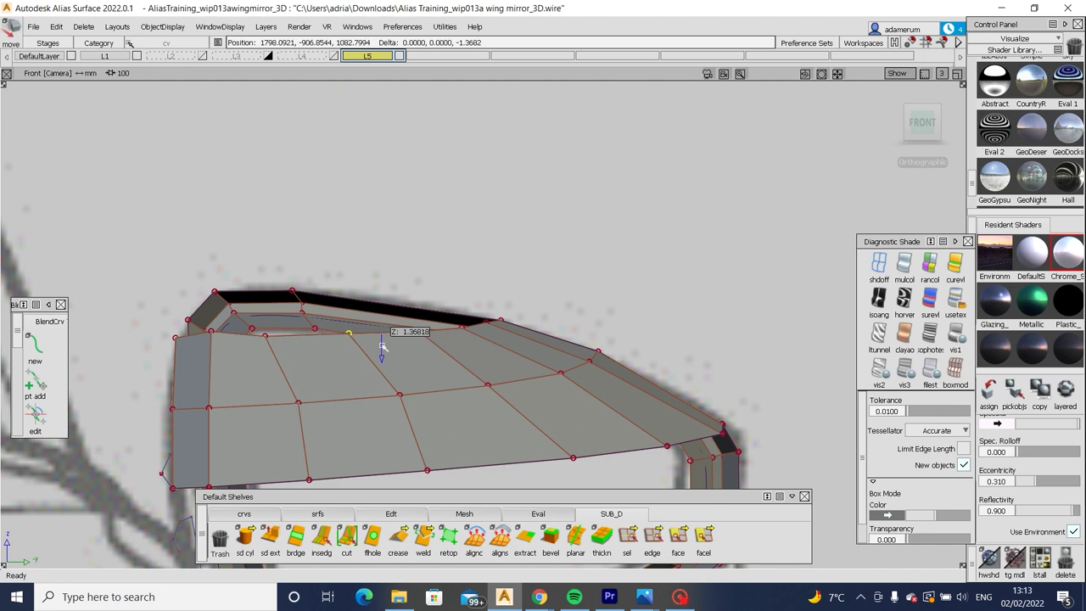
key("p")
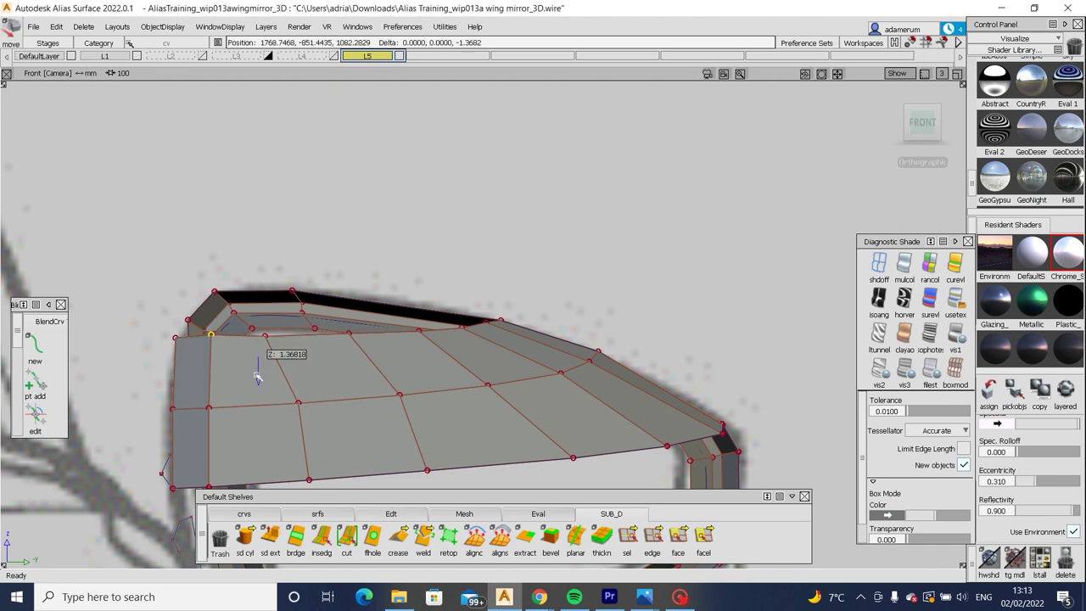
left_click_drag(255, 368, 399, 380, "alt+shift")
left_click(925, 123)
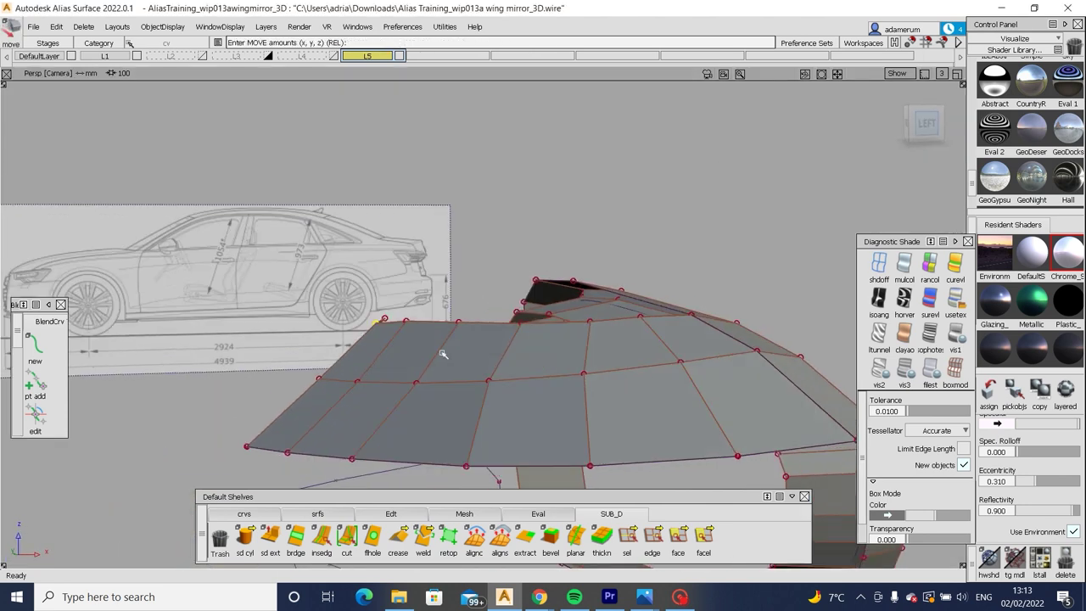
Shift the two end vertices of the new row's upper edge inward and down in the left view to round the corner.
key("p")
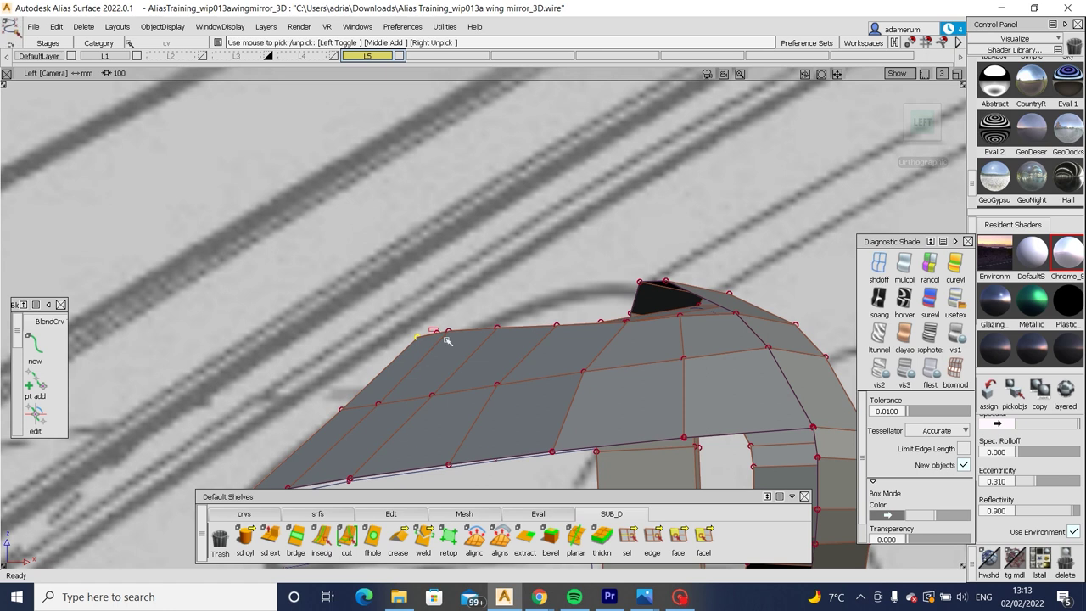
left_click_drag(434, 383, 483, 321)
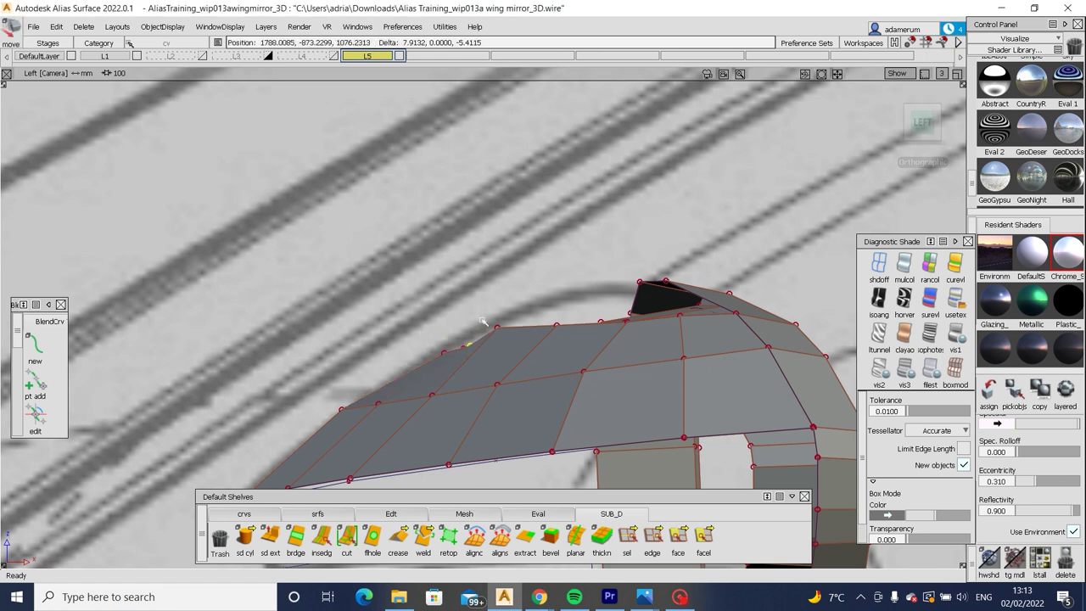
key("p")
left_click_drag(411, 325, 461, 328)
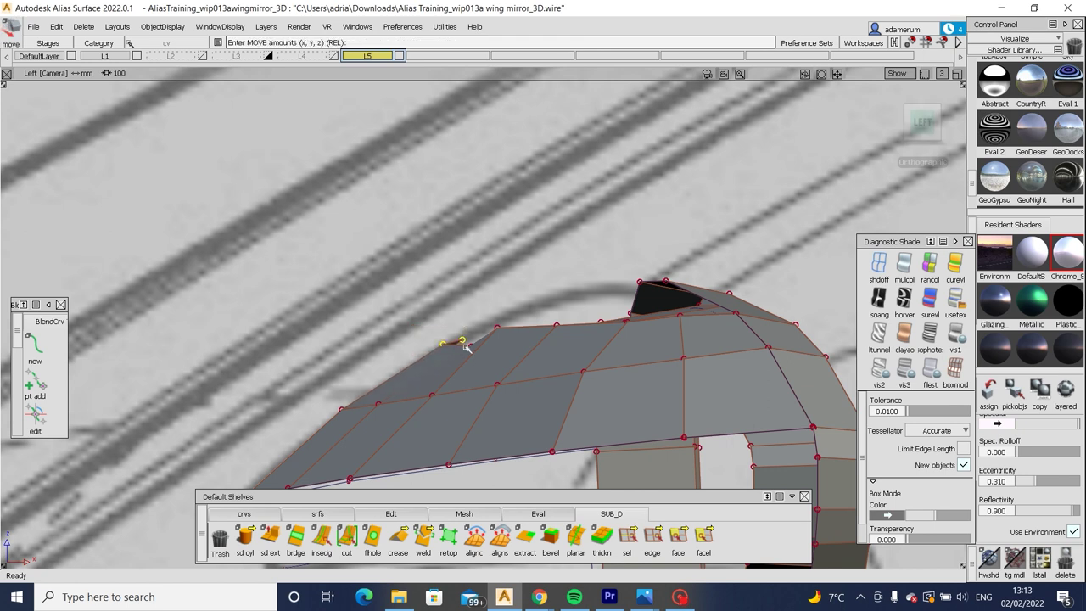
key("p")
left_click_drag(497, 383, 418, 303, "ctrl+shift")
key("m")
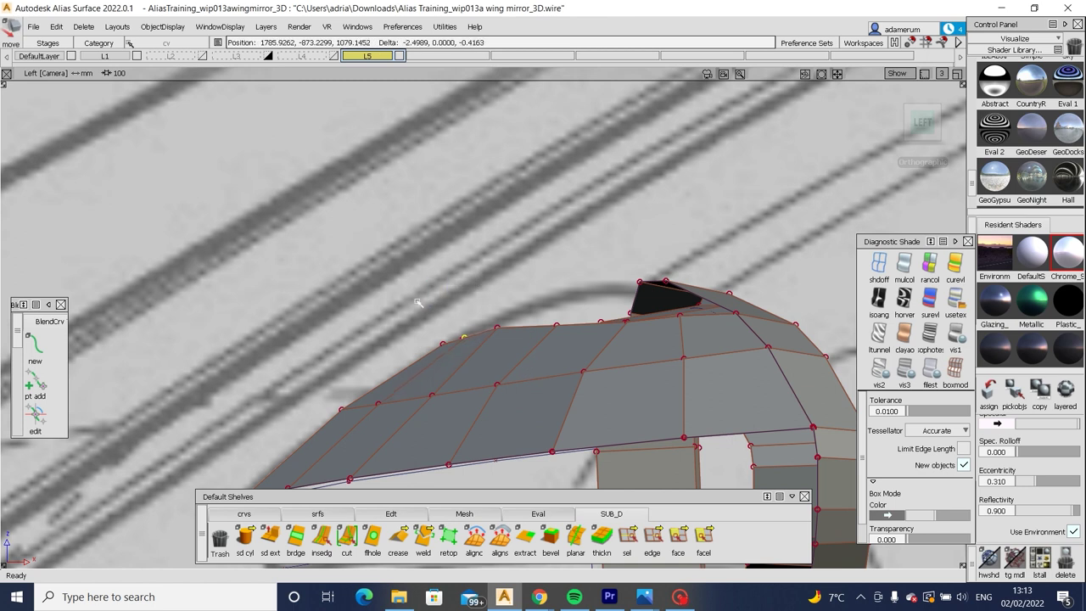
Adjust the next three upper-edge vertices in the left view so the new row's edge continues as a smooth arc.
key("p")
left_click_drag(533, 360, 525, 315, "ctrl+shift")
key("m")
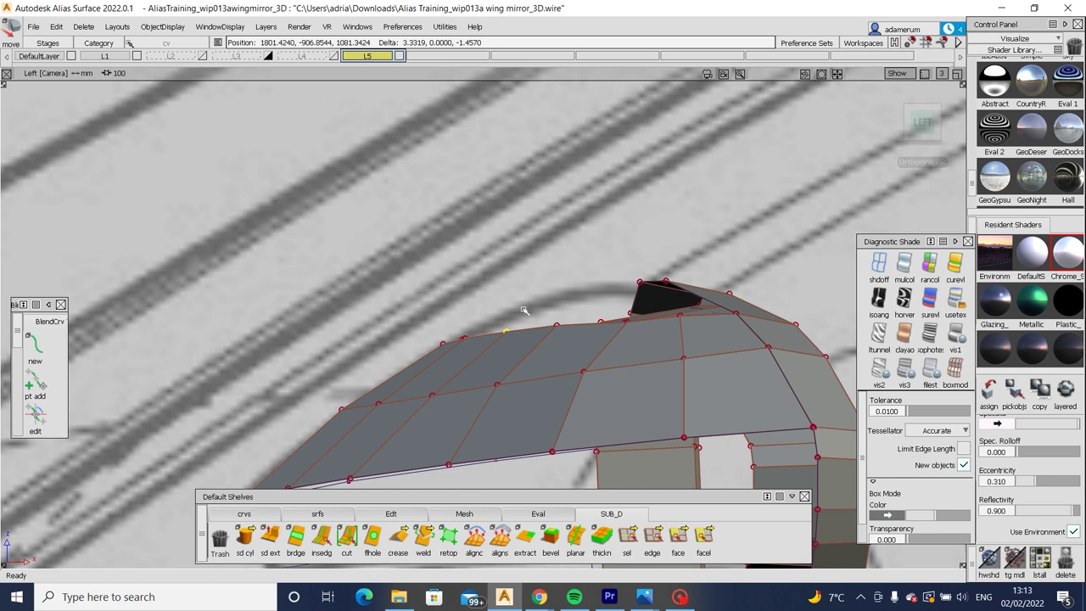
key("p")
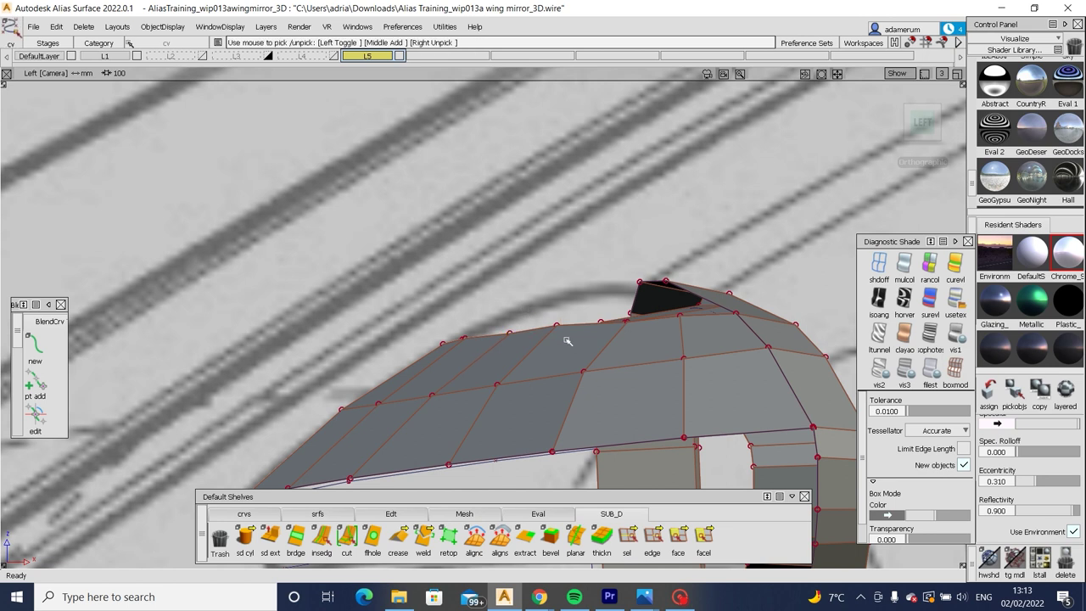
left_click(567, 340)
key("m")
left_click_drag(568, 340, 570, 311)
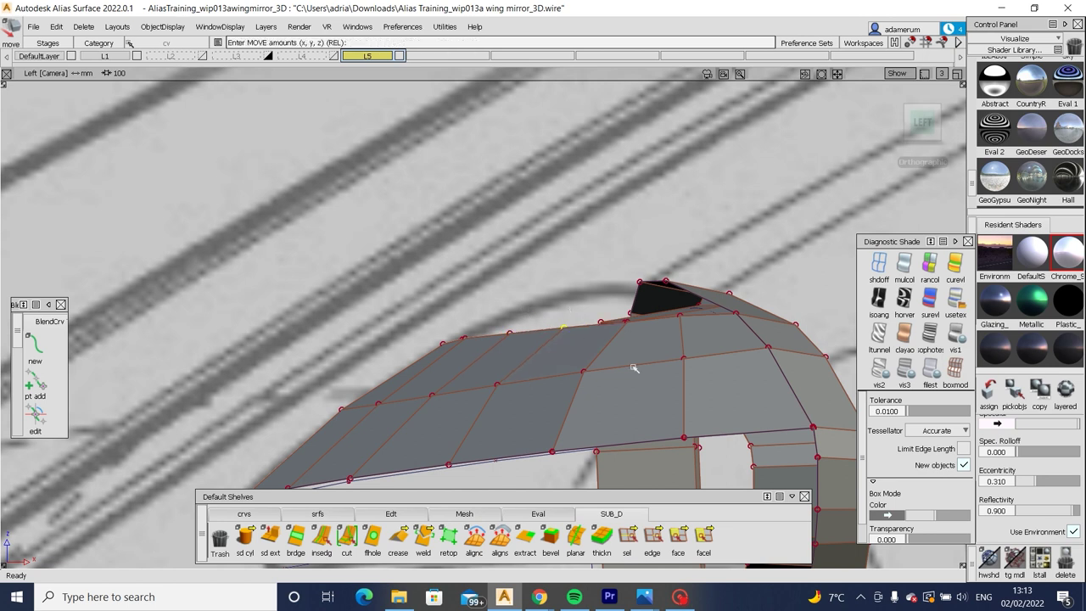
key("p")
left_click(622, 321)
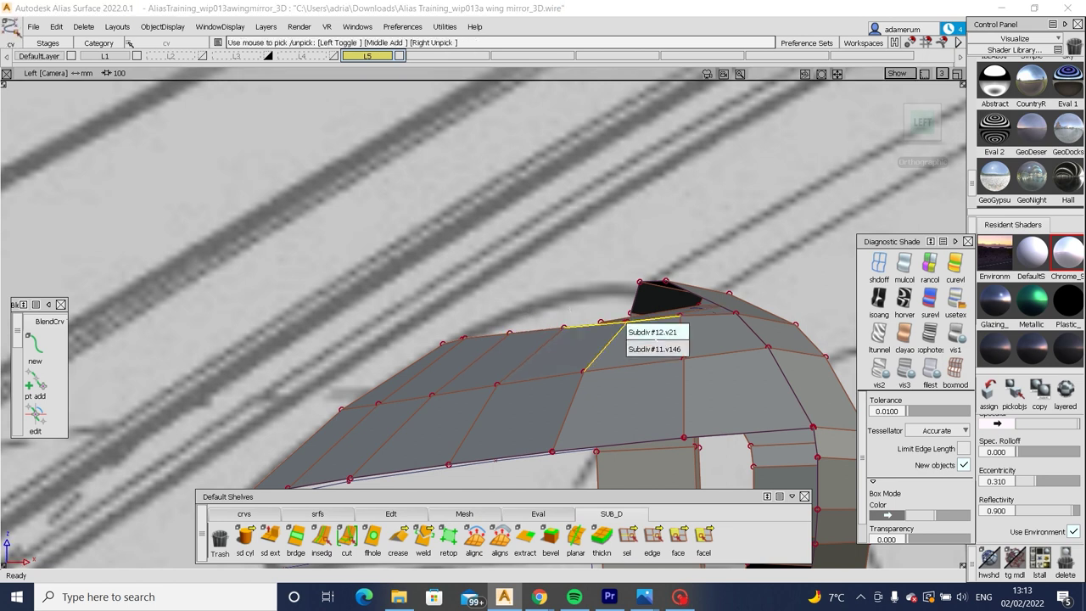
key("m")
left_click_drag(620, 346, 624, 353)
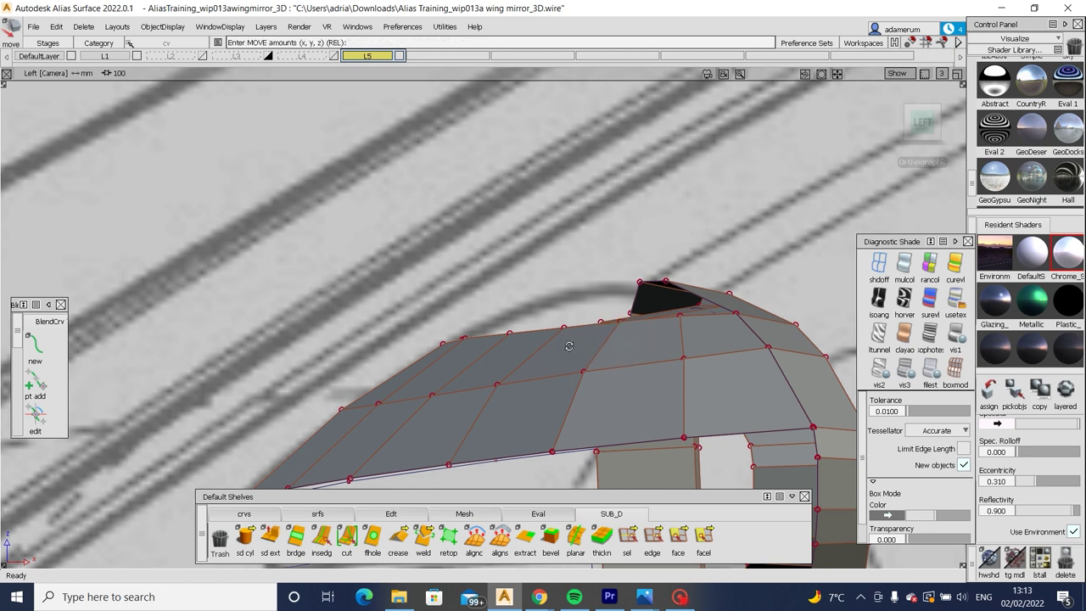
Slide the central middle-row vertex along Y in the perspective view to even out the adjoining face widths.
mouse_move(569, 346)
left_mouse_down("alt+shift")
mouse_move(577, 251)
mouse_move(463, 365)
mouse_move(604, 228)
mouse_move(560, 292)
left_mouse_up("alt+shift")
key("3")
key("1")
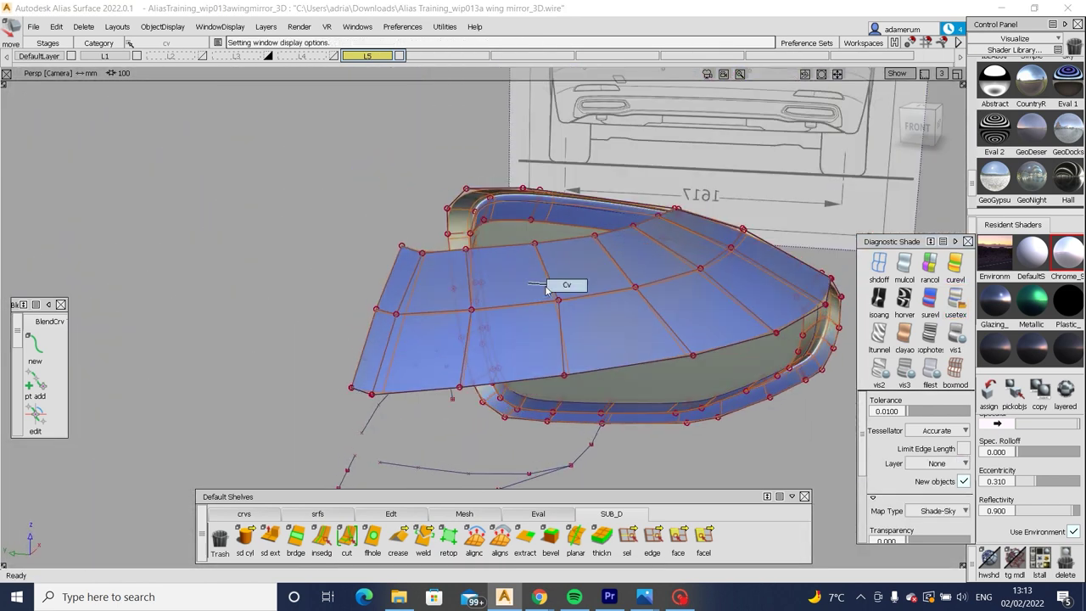
left_click(558, 299)
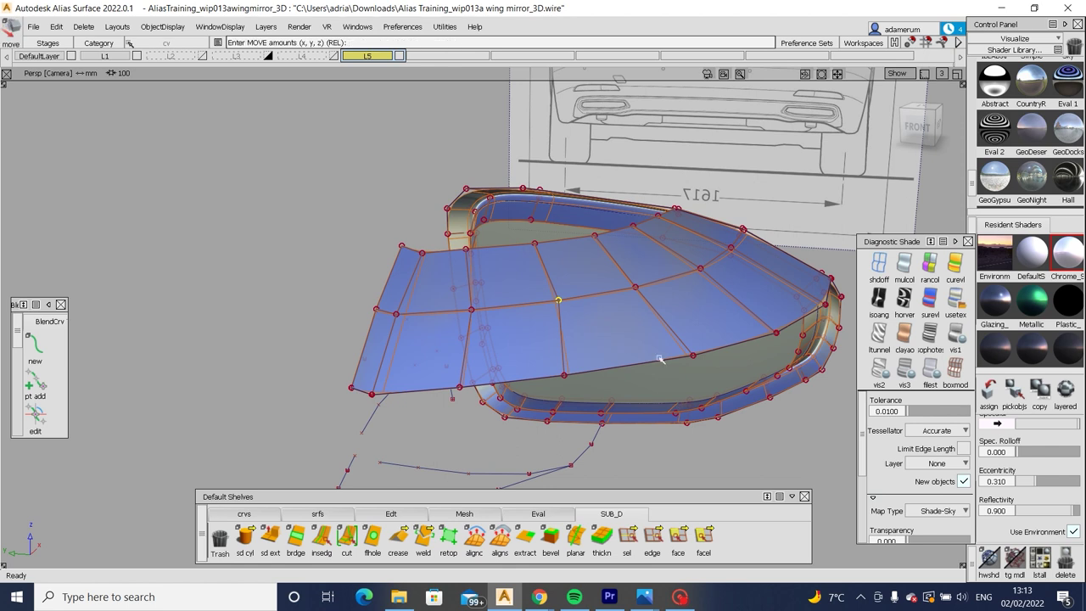
key("3")
mouse_move(633, 347)
left_mouse_down("alt+shift")
mouse_move(547, 384)
mouse_move(701, 225)
mouse_move(364, 242)
mouse_move(642, 305)
mouse_move(635, 235)
mouse_move(627, 442)
left_mouse_up("alt+shift")
key("1")
key("m")
middle_click_drag(614, 436, 622, 434)
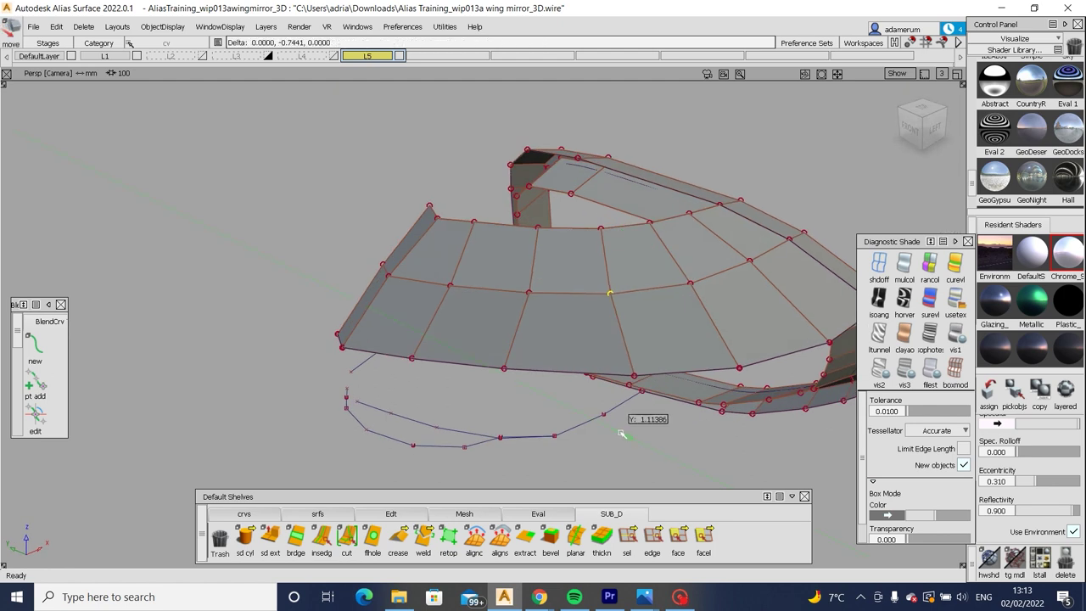
left_click_drag(622, 434, 627, 428)
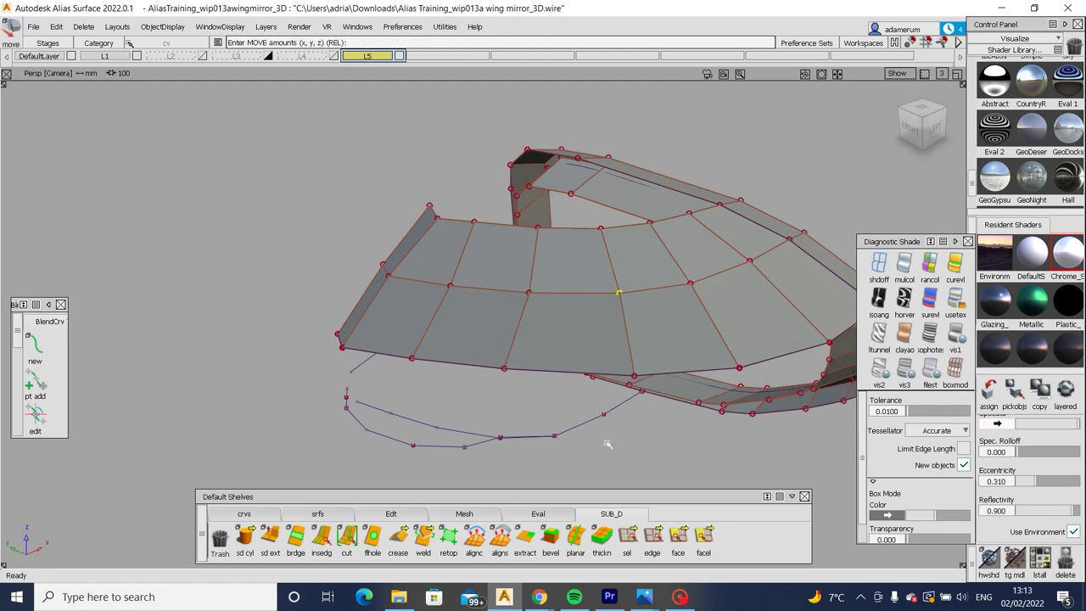
Slide the next two middle-row vertices along Y toward the free end to balance the face spacing.
left_click(527, 294)
middle_click_drag(482, 321, 490, 325)
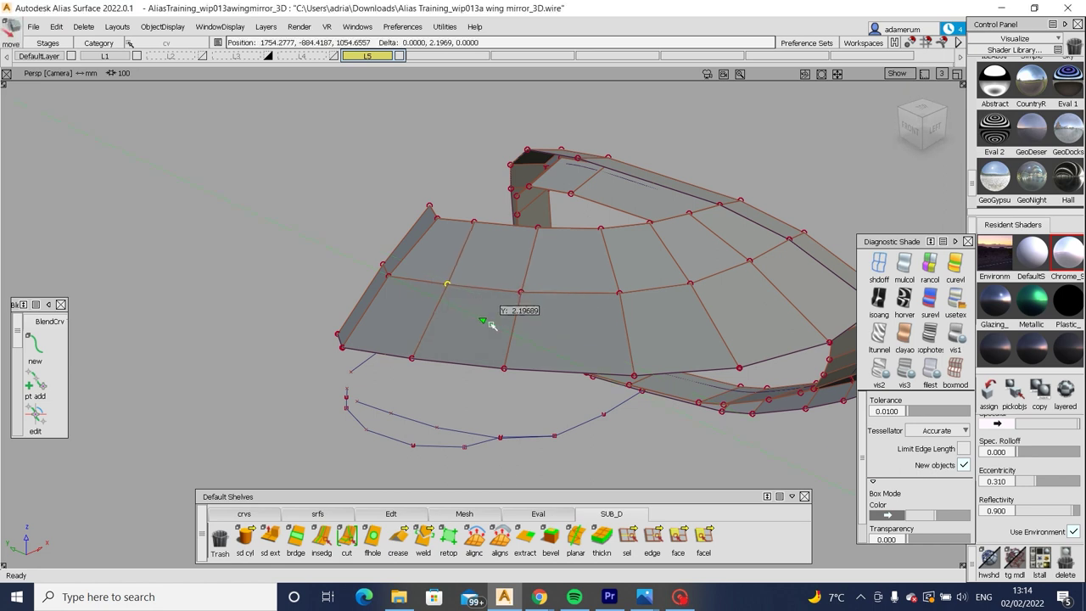
left_click_drag(485, 326, 704, 297, "alt+shift")
left_click(627, 535)
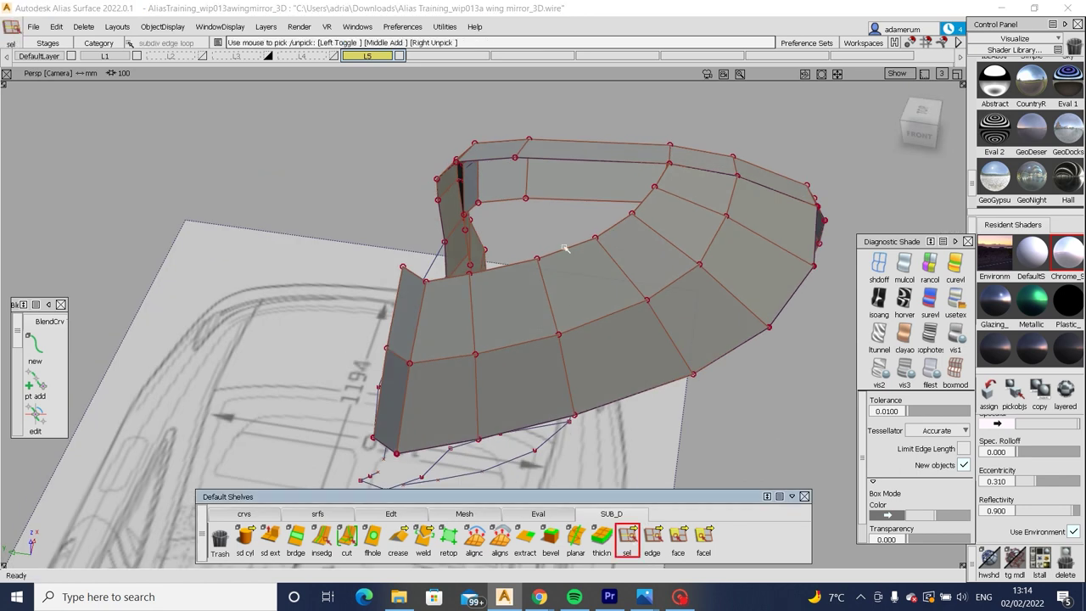
mouse_move(647, 245)
left_mouse_down("alt+shift")
mouse_move(635, 243)
mouse_move(653, 323)
mouse_move(630, 294)
mouse_move(625, 237)
mouse_move(610, 280)
mouse_move(645, 339)
mouse_move(579, 335)
mouse_move(538, 264)
mouse_move(519, 339)
mouse_move(604, 322)
mouse_move(553, 337)
left_mouse_up("alt+shift")
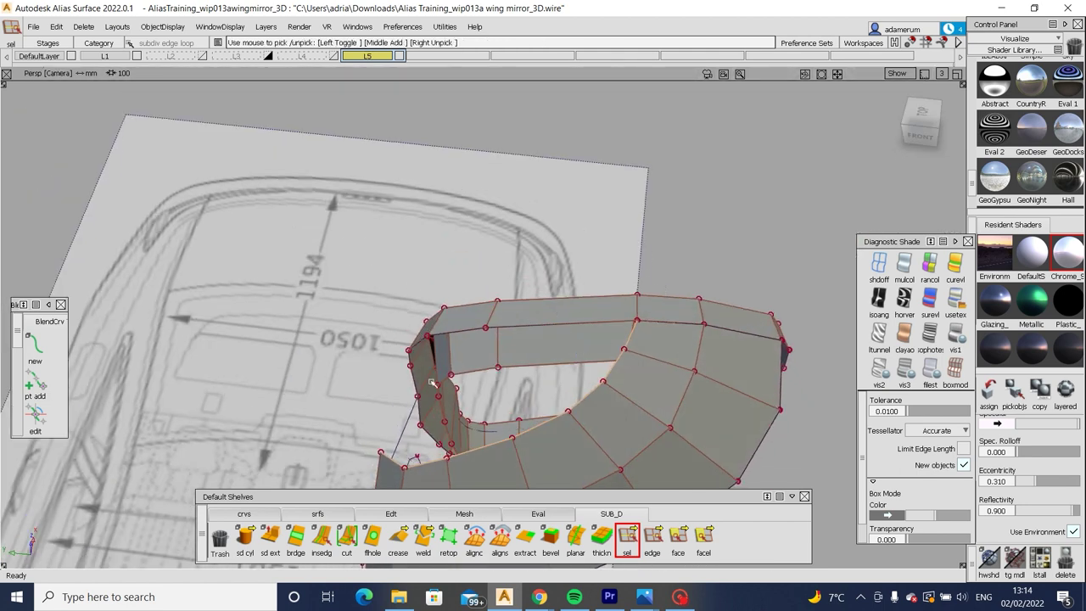
left_click_drag(431, 383, 523, 226, "alt+shift")
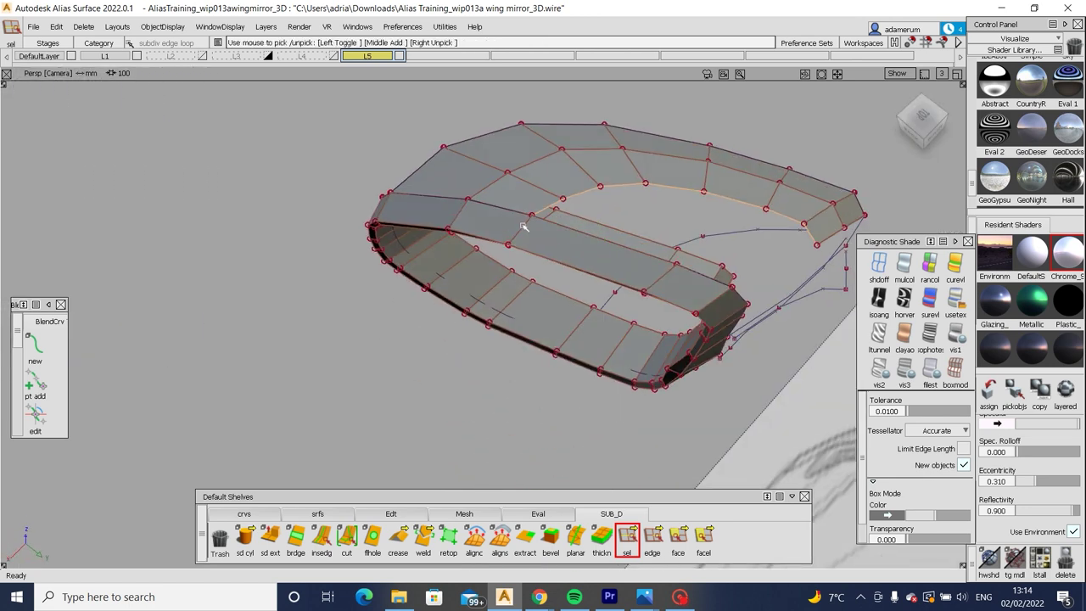
left_click(575, 245)
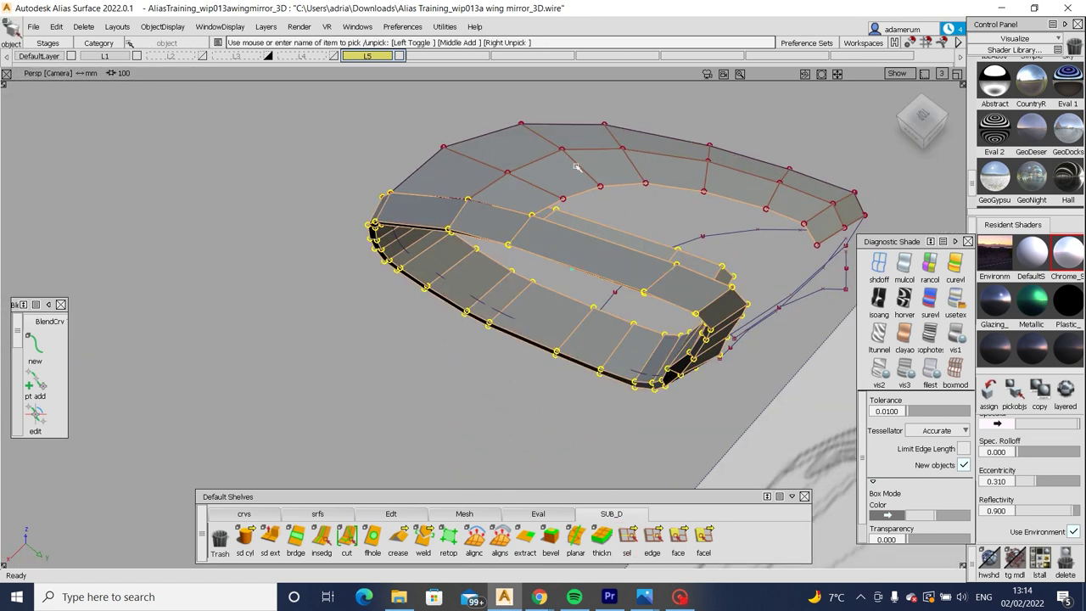
left_click(608, 238)
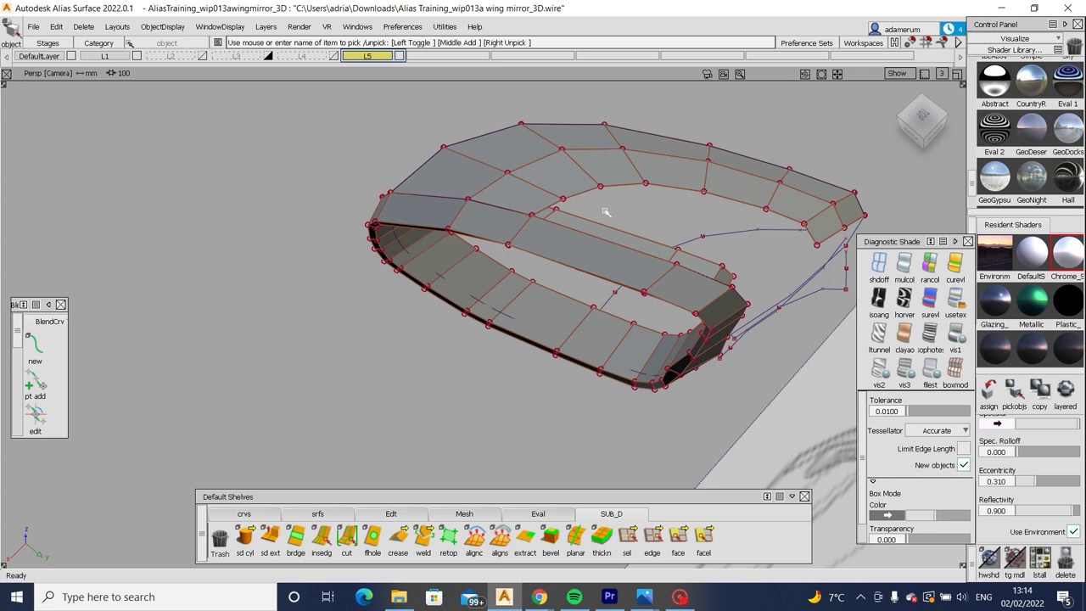
left_click_drag(606, 212, 498, 259, "alt+shift")
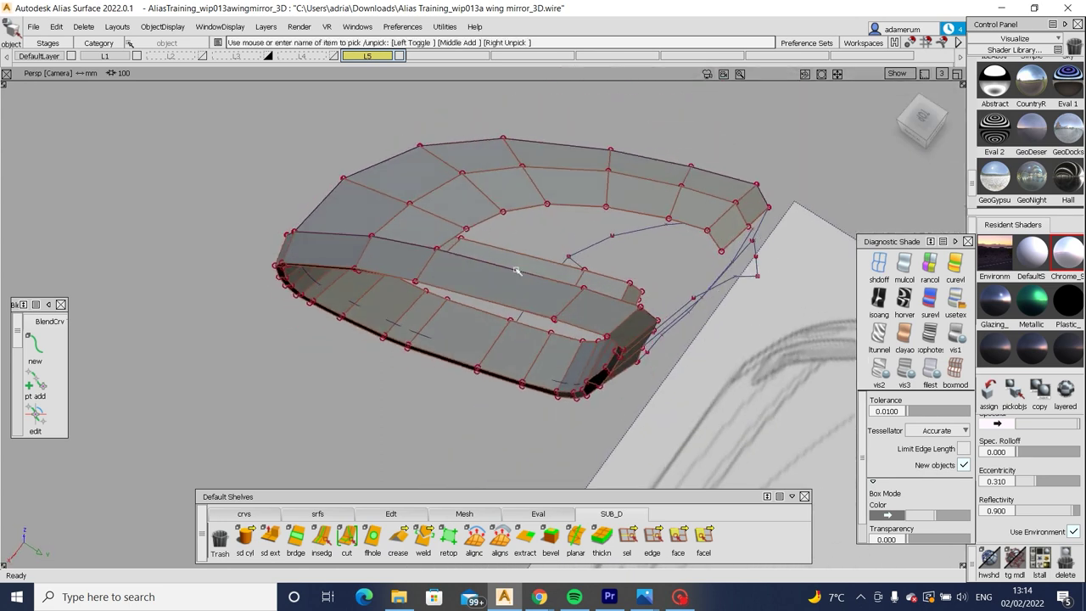
left_click_drag(571, 276, 350, 333, "alt+shift")
Try to extrude the new row's whole inner edge loop as another strip toward the mirror rim.
left_click(702, 543)
left_click(626, 537)
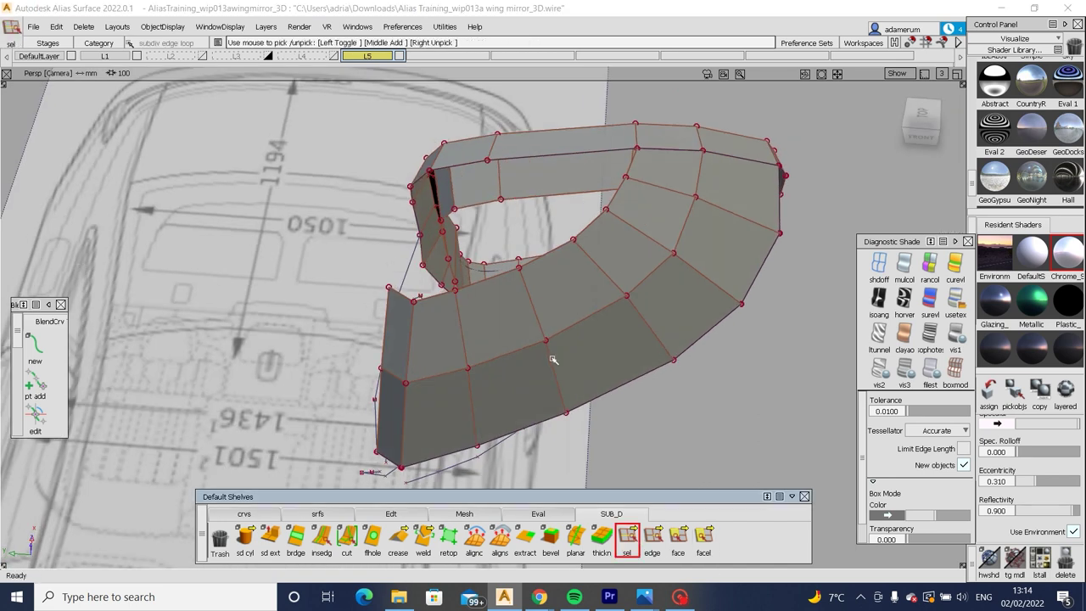
left_click_drag(594, 255, 558, 309, "alt+shift")
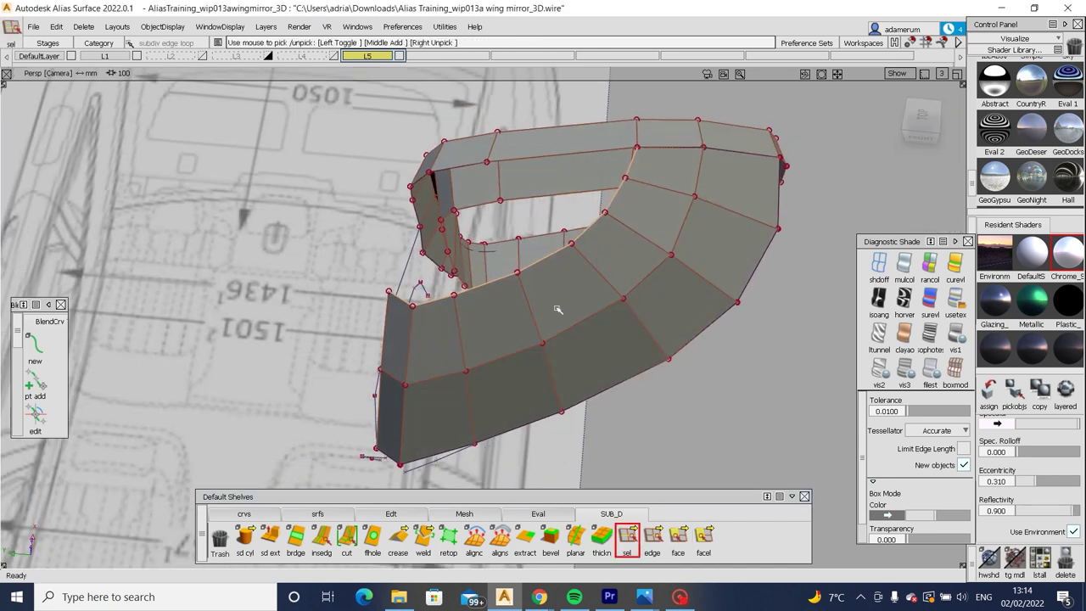
left_click(270, 536)
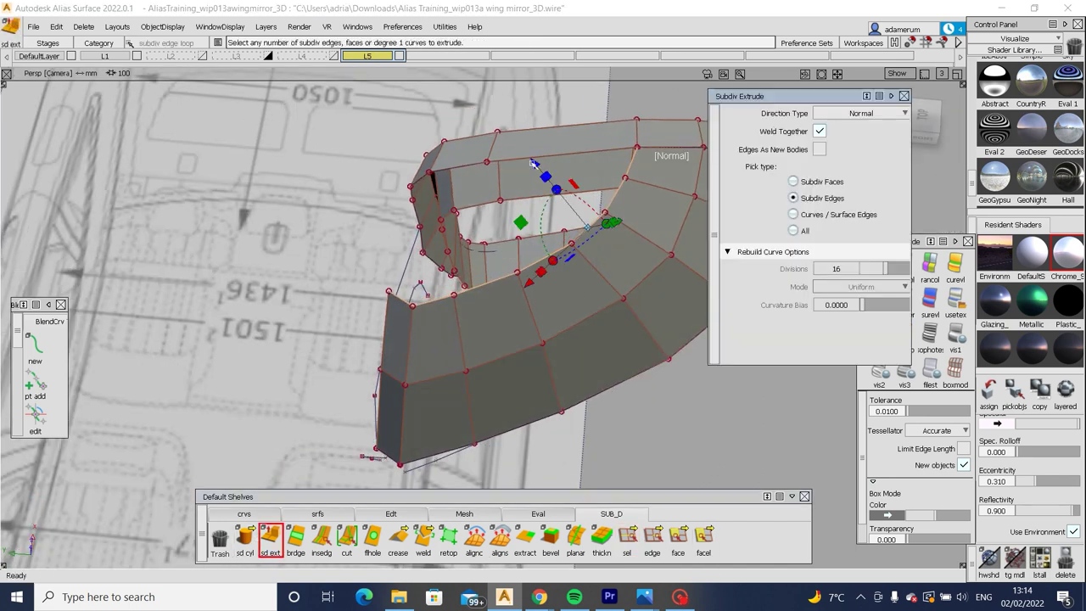
left_click_drag(519, 147, 500, 126)
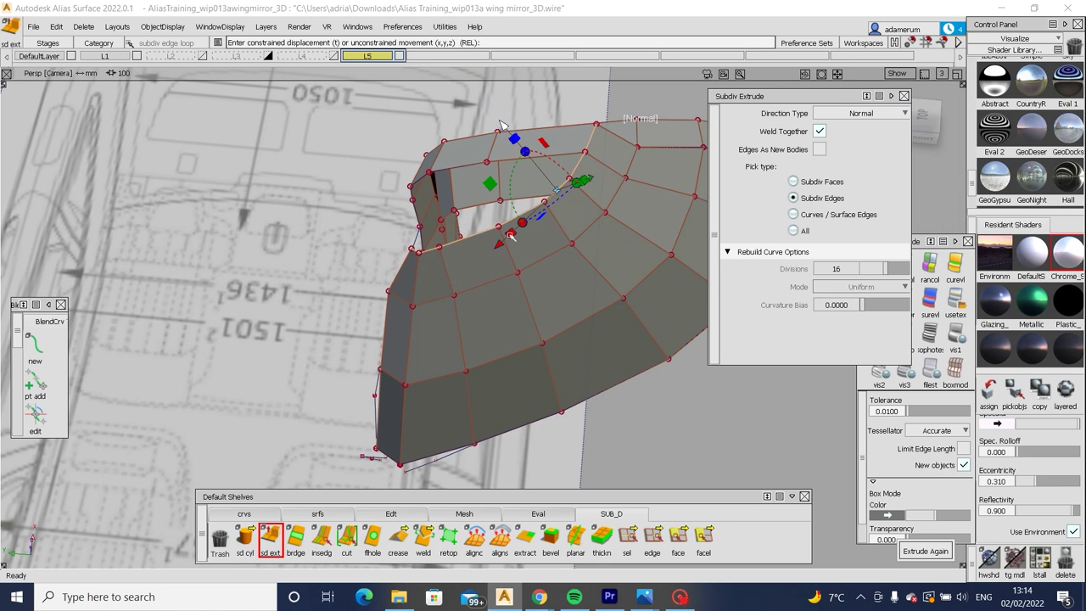
left_click_drag(546, 343, 441, 295, "alt+shift")
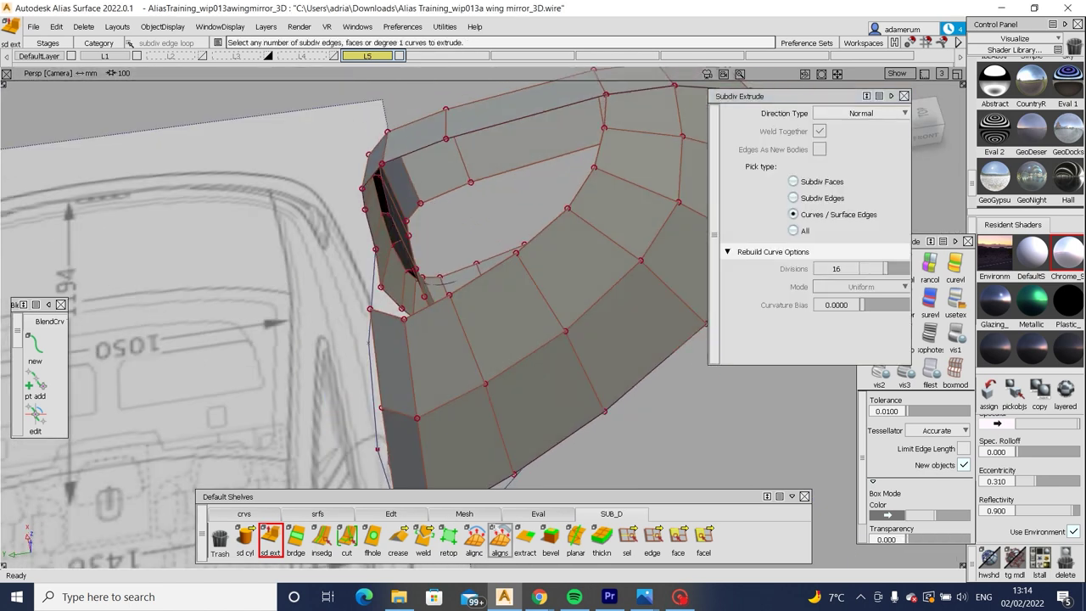
Bridge the new row's inner edge beside its end face to the facing mirror rim edge with one division.
left_click(296, 536)
left_click_drag(441, 297, 475, 280, "alt+shift")
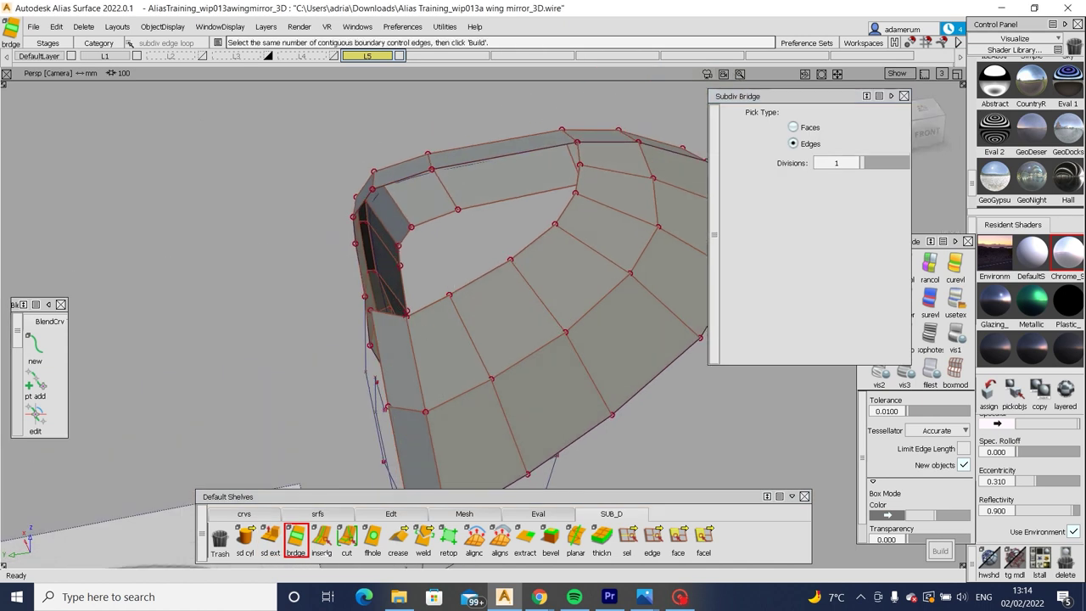
mouse_move(423, 181)
left_mouse_down("alt+shift")
mouse_move(401, 167)
mouse_move(517, 219)
mouse_move(733, 239)
mouse_move(424, 280)
left_mouse_up("alt+shift")
scroll(379, 178, "up", 5)
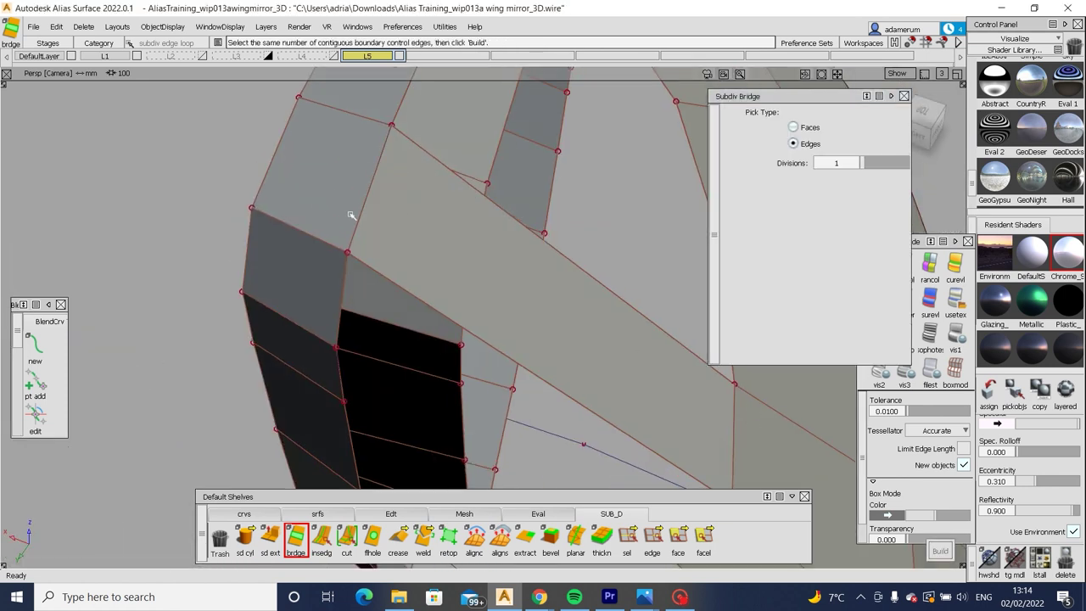
Unweld the mirror rim edge where the bridge face meets the rim.
left_click(423, 534)
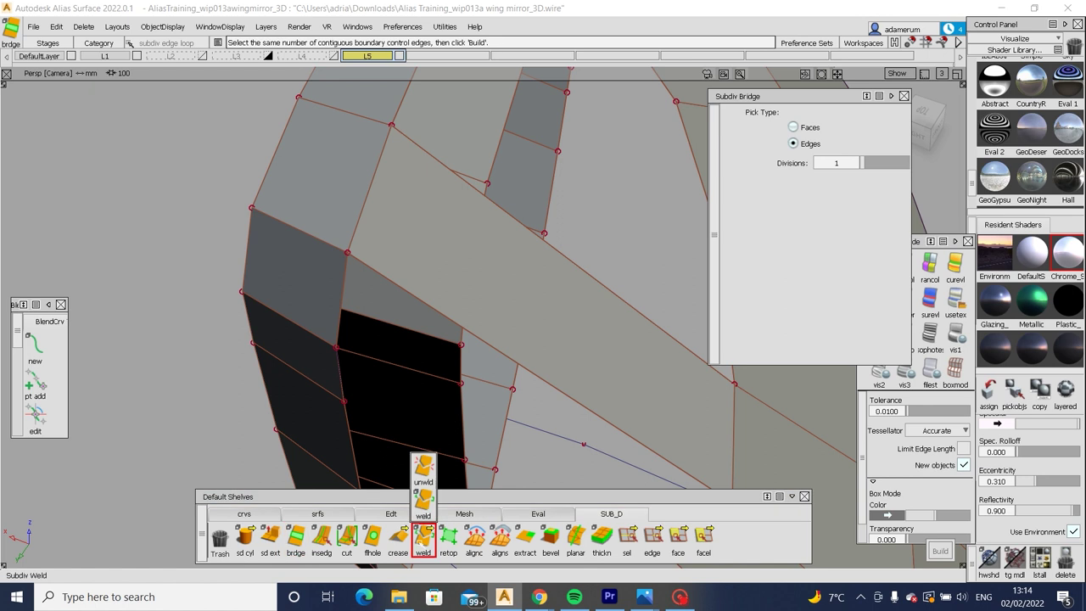
left_click(424, 468)
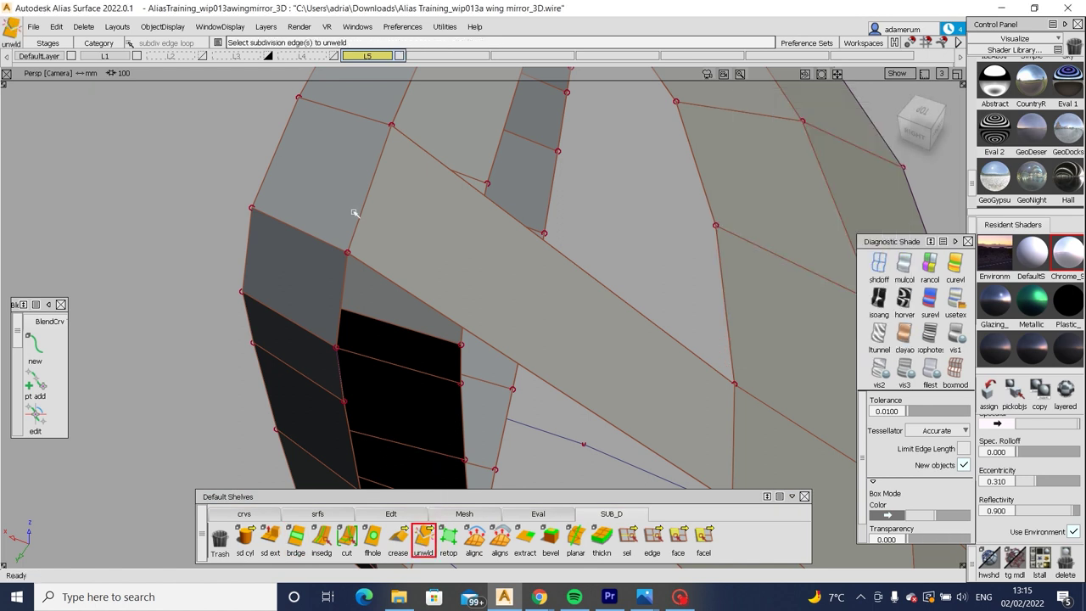
left_click_drag(354, 212, 313, 177, "alt+shift")
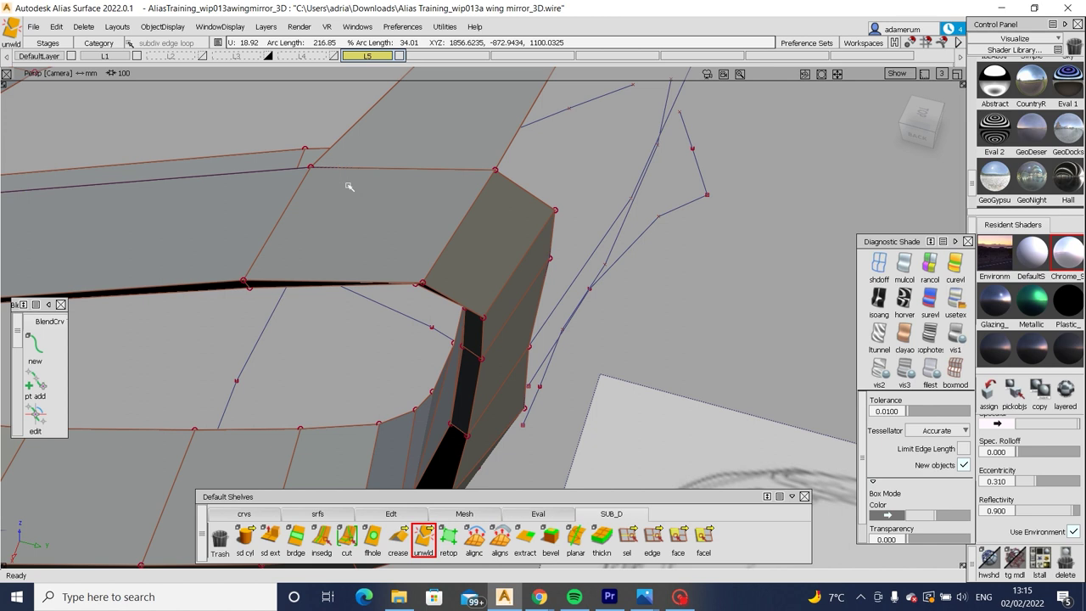
left_click(348, 184)
Reposition the inner-edge and middle-row vertices near the bridge face in the top view to even out the mesh flow.
mouse_move(348, 185)
left_mouse_down("alt+shift")
mouse_move(174, 314)
mouse_move(417, 286)
mouse_move(570, 343)
mouse_move(421, 276)
mouse_move(494, 366)
mouse_move(401, 303)
mouse_move(449, 314)
mouse_move(519, 271)
left_mouse_up("alt+shift")
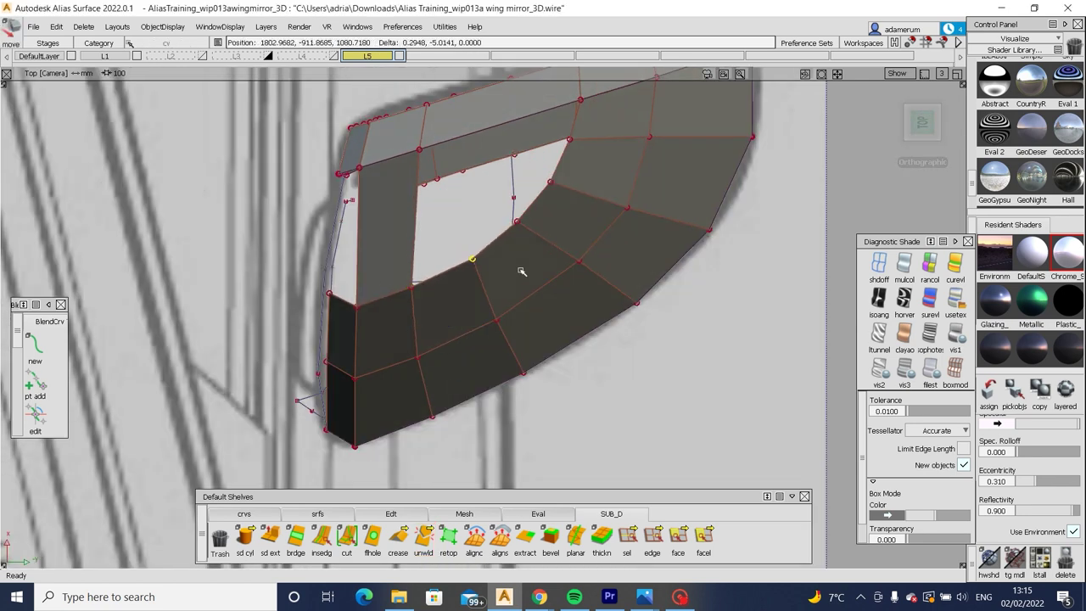
left_click(417, 357)
left_click_drag(417, 358, 480, 322)
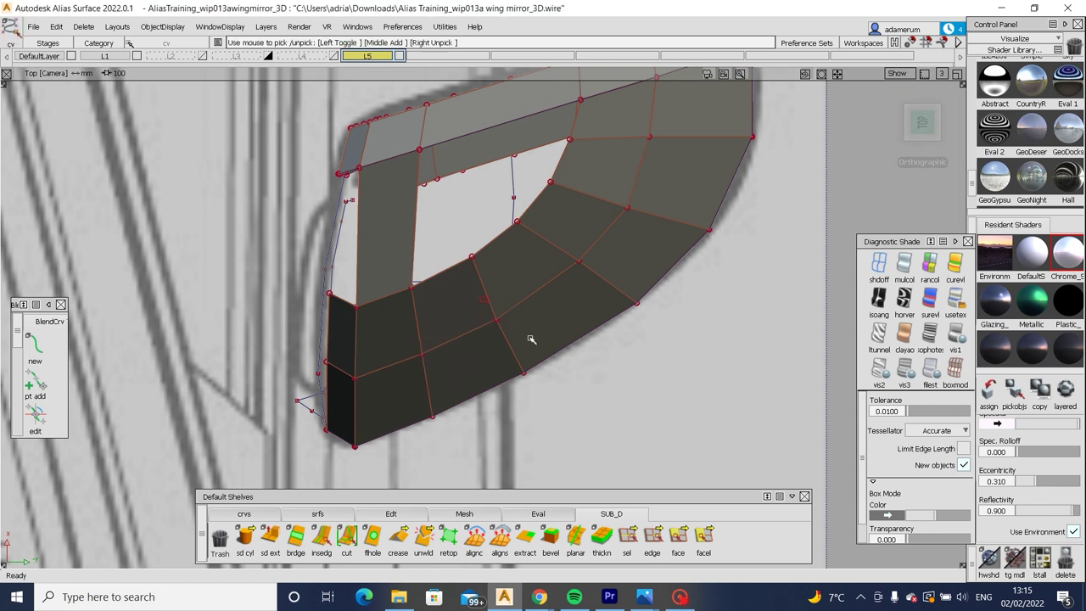
left_click_drag(545, 367, 493, 318, "alt+shift")
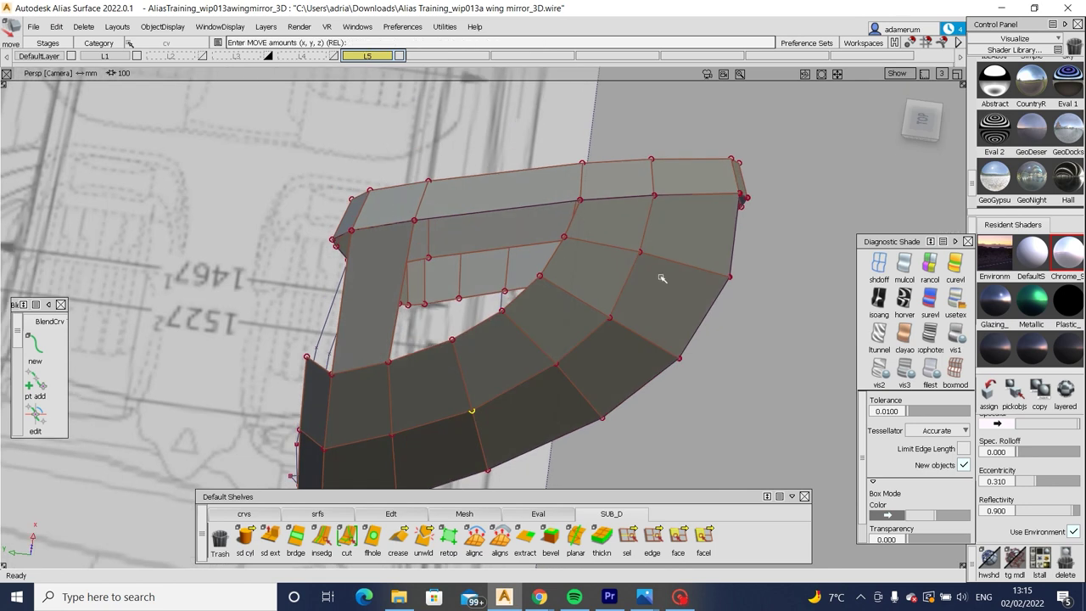
Extrude the new row's whole inner edge loop as another strip toward the mirror rim.
key("shift+alt")
left_click(627, 536)
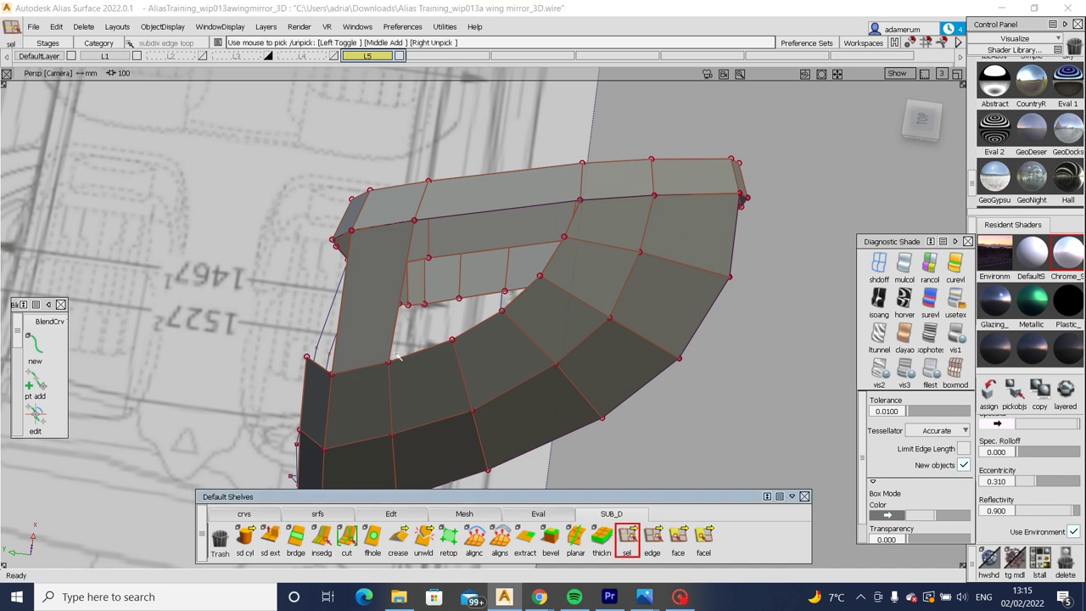
left_click(269, 536)
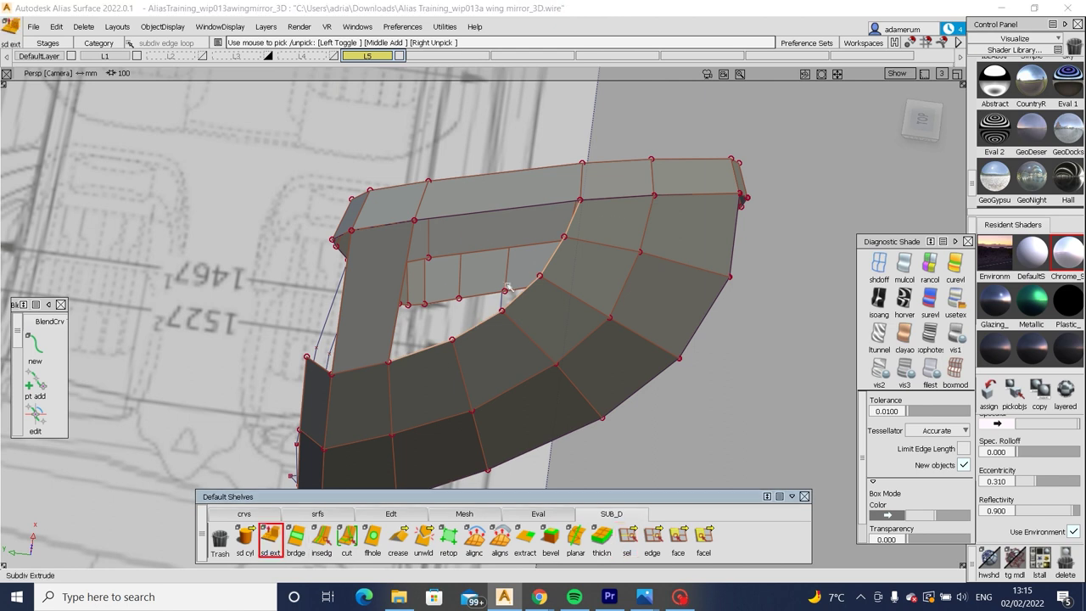
left_click_drag(462, 231, 440, 206)
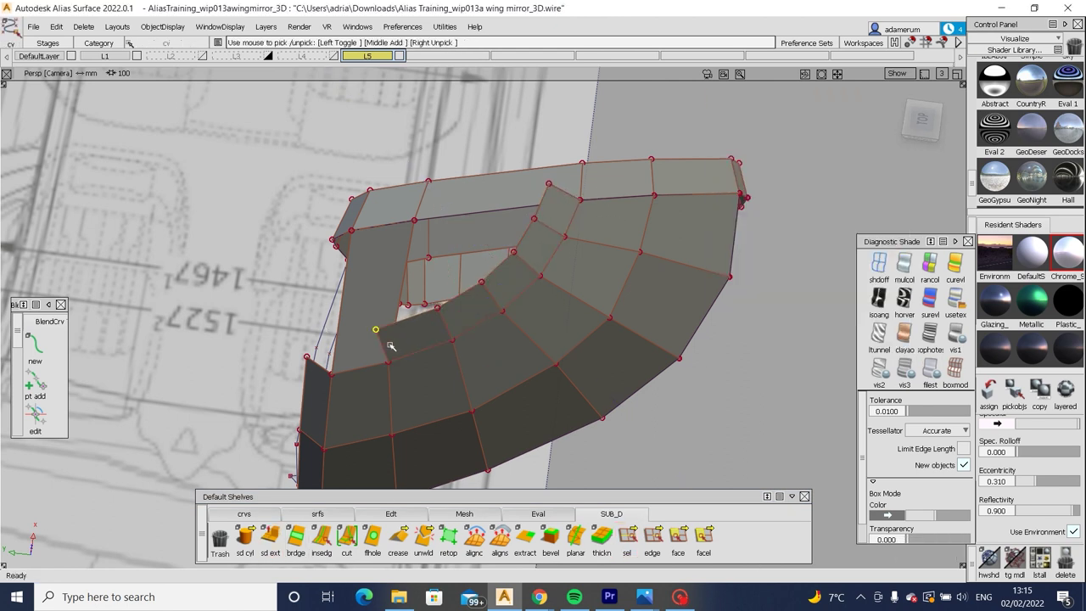
Snap the extruded strip's free vertices one after another onto the facing mirror rim edge, starting at the bridge face.
key("ctrl+z")
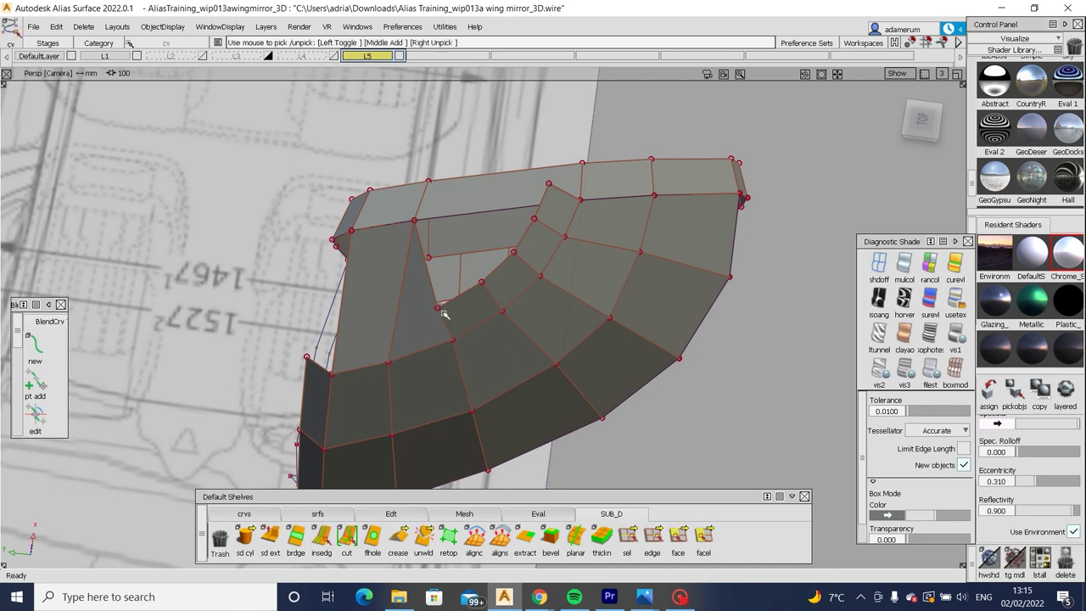
left_click(453, 217, "ctrl")
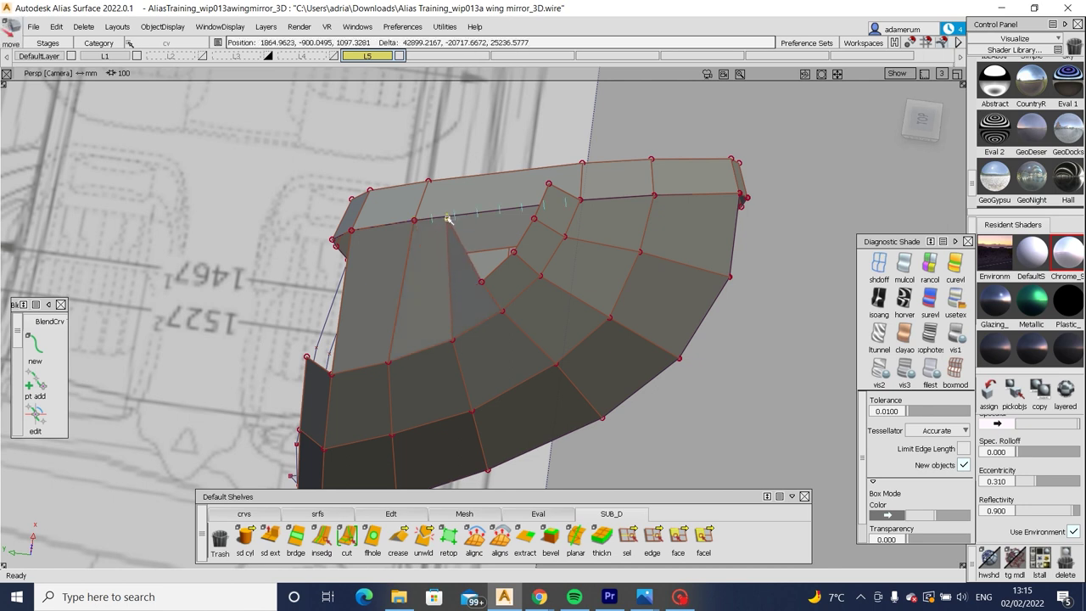
left_click(481, 281)
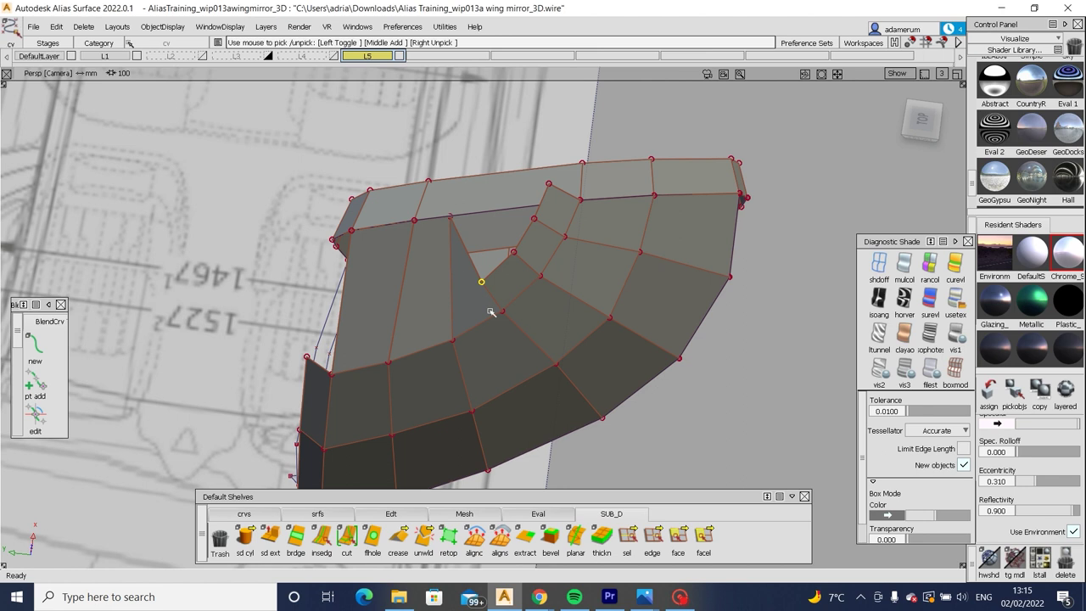
left_click(476, 214, "ctrl")
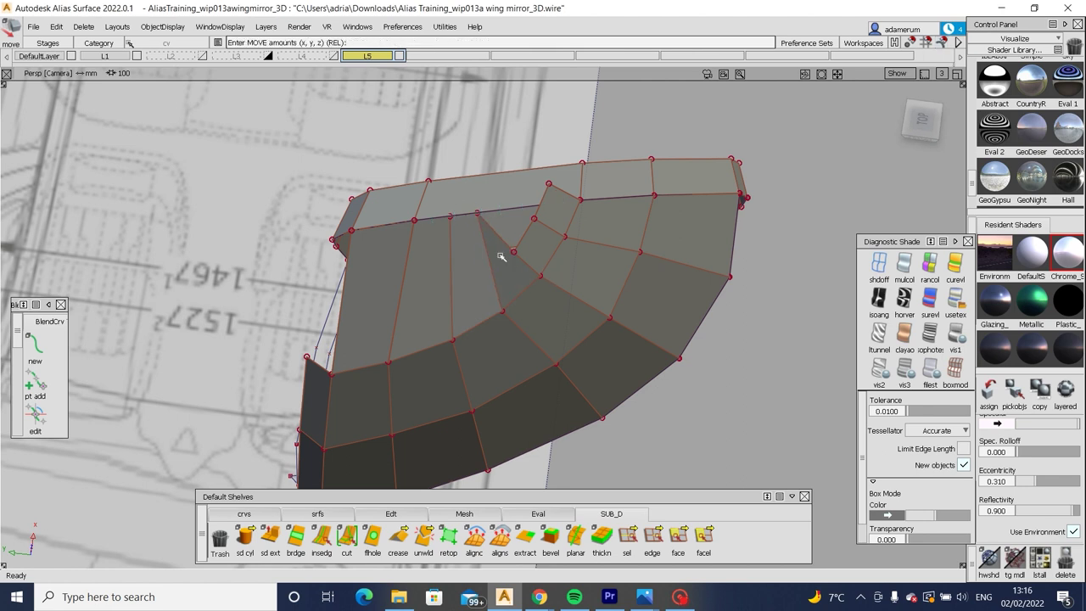
key("F9")
left_click(509, 210, "ctrl")
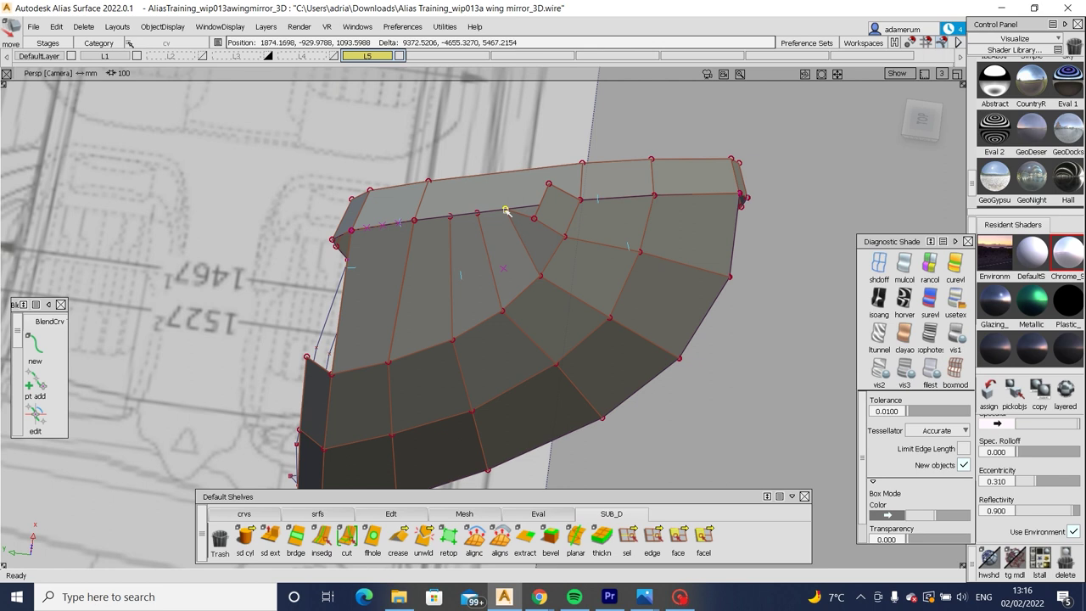
Snap the strip's second-to-last vertex onto the rim edge and its end vertex onto the adjacent rim corner vertex.
scroll(513, 212, "up", 5)
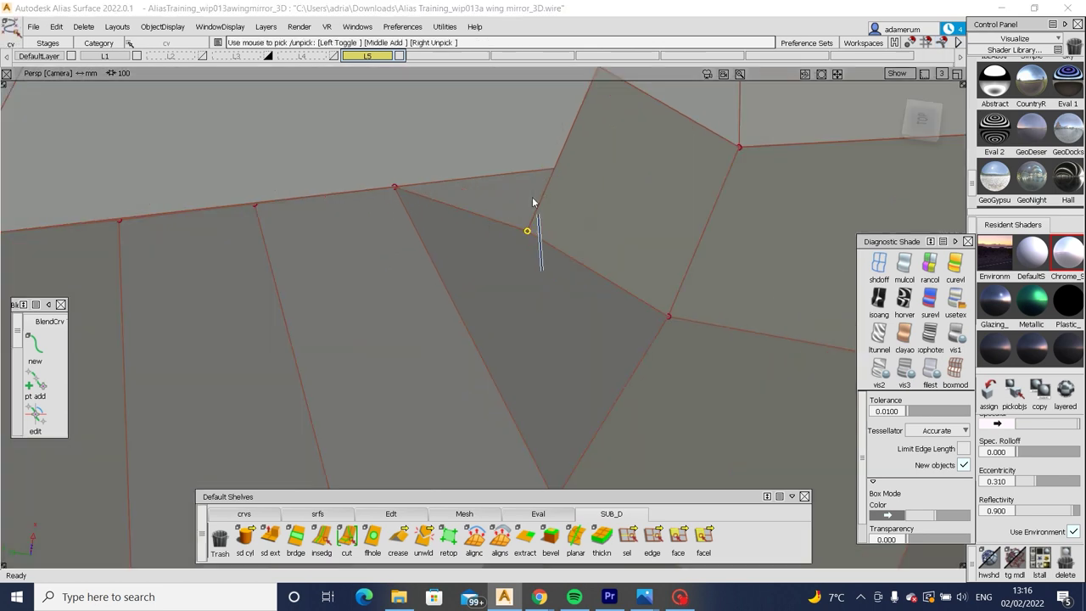
scroll(520, 175, "down", 6)
left_click_drag(521, 177, 516, 225, "alt+shift")
scroll(515, 223, "up", 3)
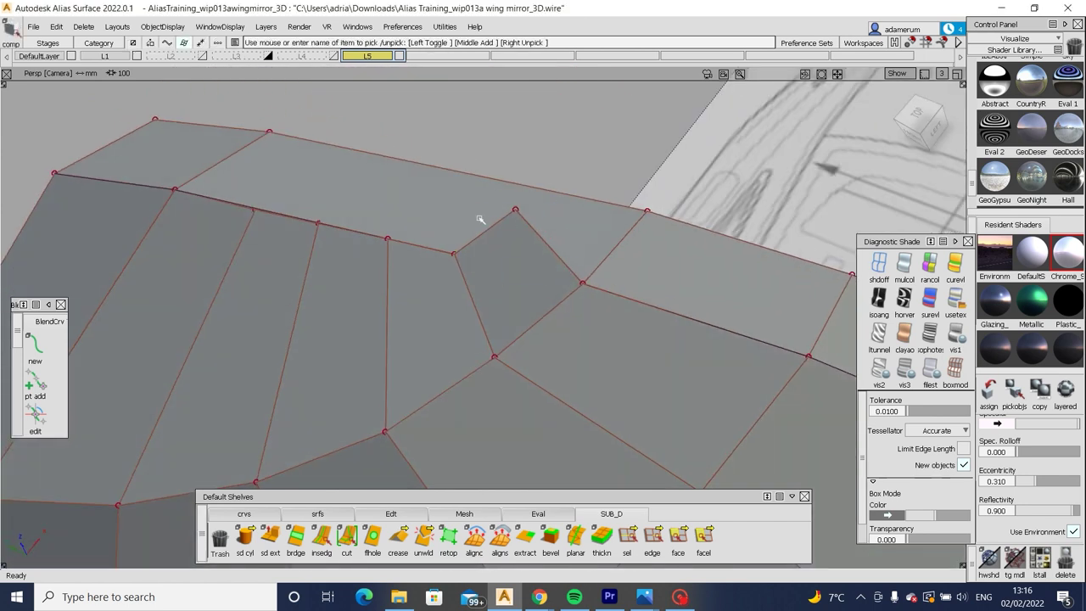
left_click(515, 210)
key("ctrl+z")
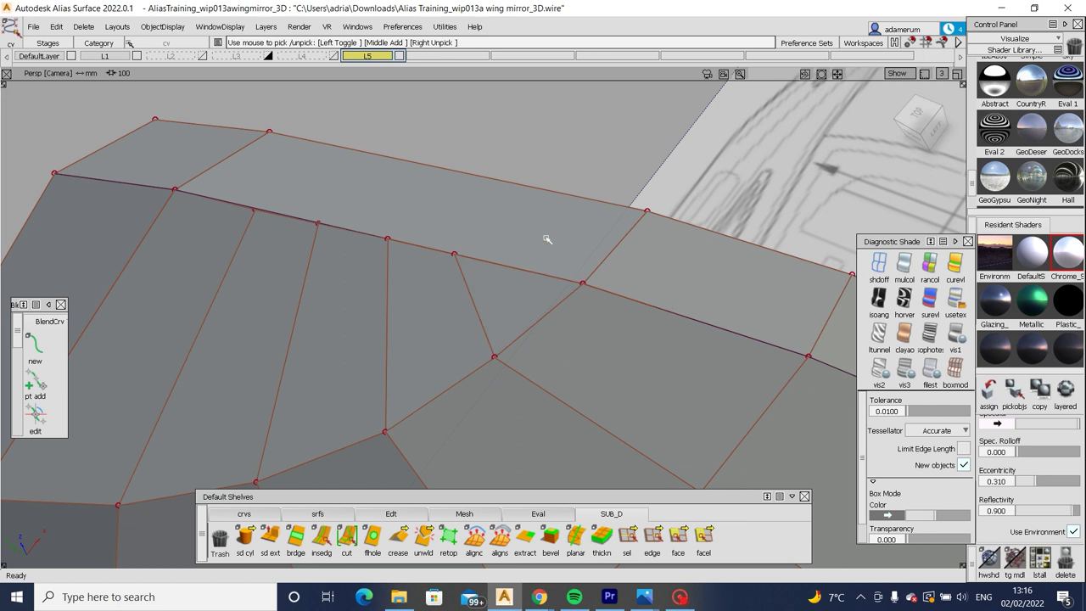
Examine the smoothed strip and its join to the rim with the Shade-Sky texture diagnostic, comparing it with the box-mode mesh.
left_click_drag(548, 236, 479, 267, "alt+shift")
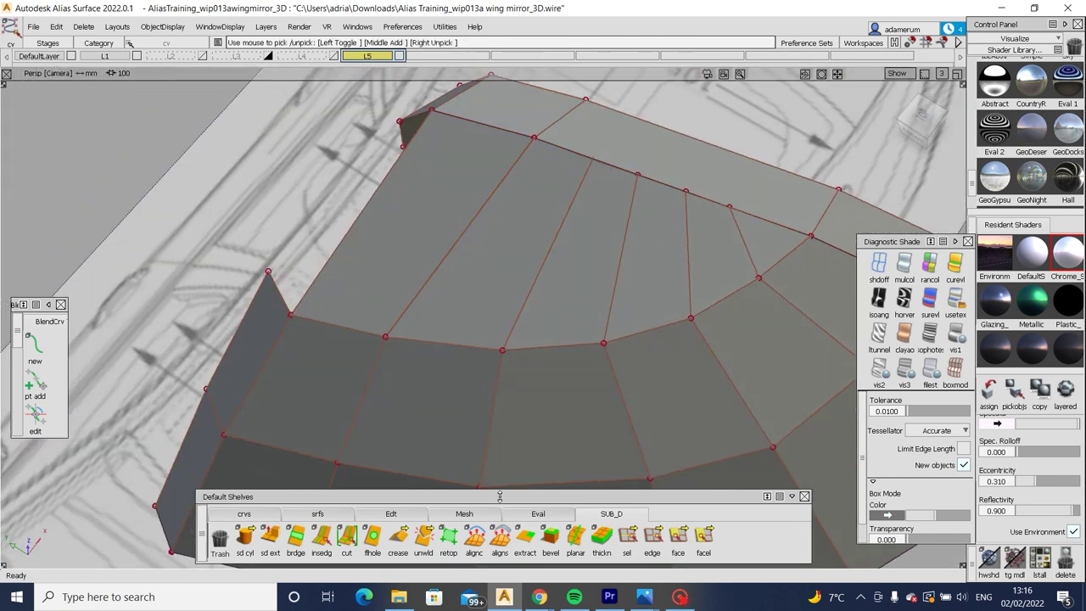
left_click(422, 534)
mouse_move(431, 240)
left_mouse_down("alt+shift")
mouse_move(426, 282)
mouse_move(552, 262)
left_mouse_up("alt+shift")
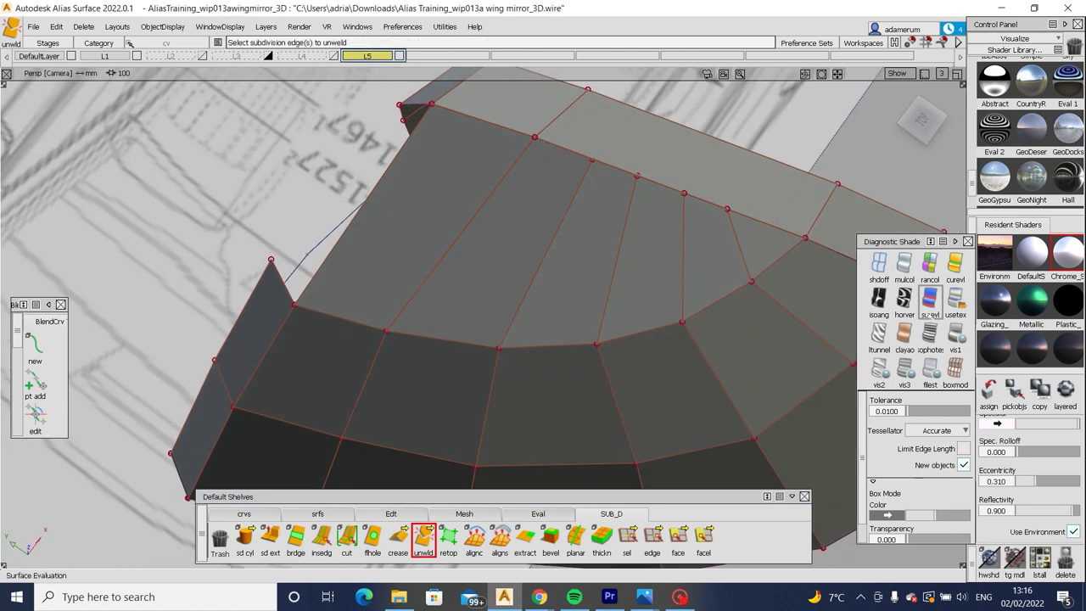
left_click(955, 297)
left_click_drag(705, 302, 712, 262, "alt+shift")
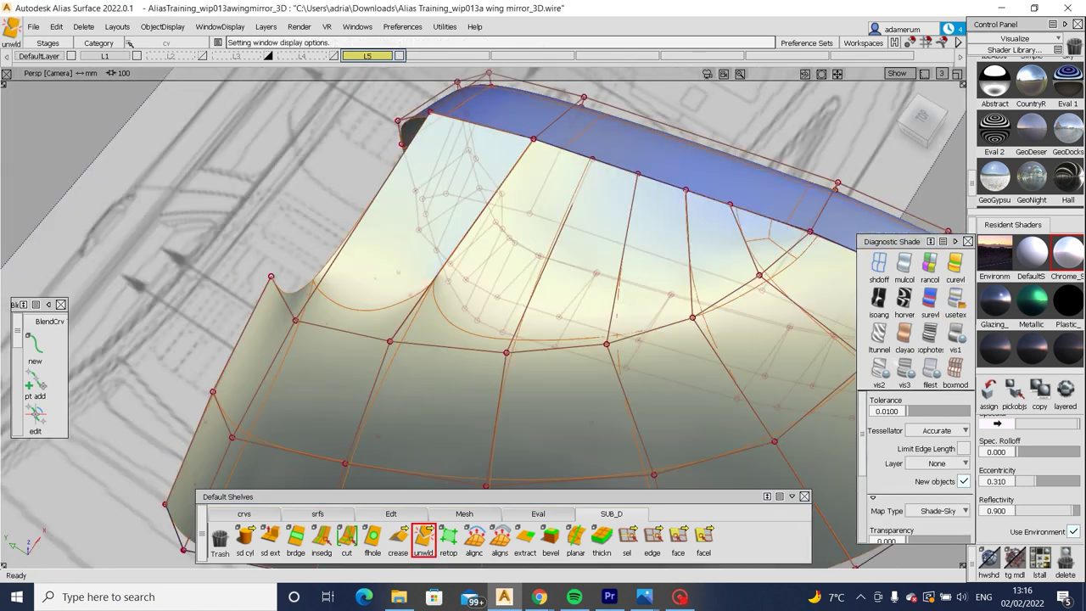
left_click(956, 369)
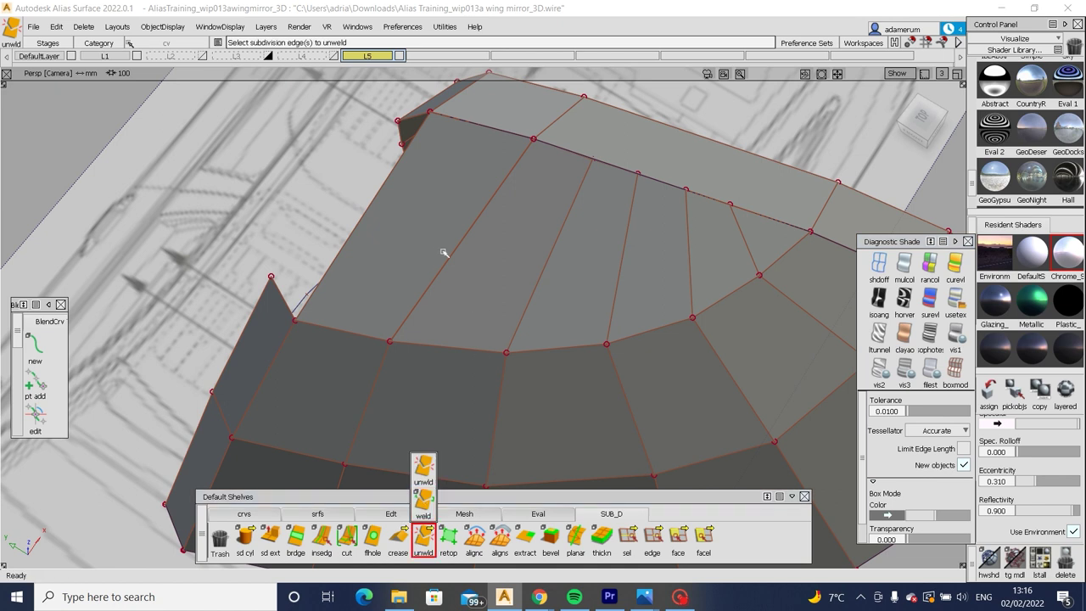
left_click_drag(443, 252, 453, 277, "alt+shift")
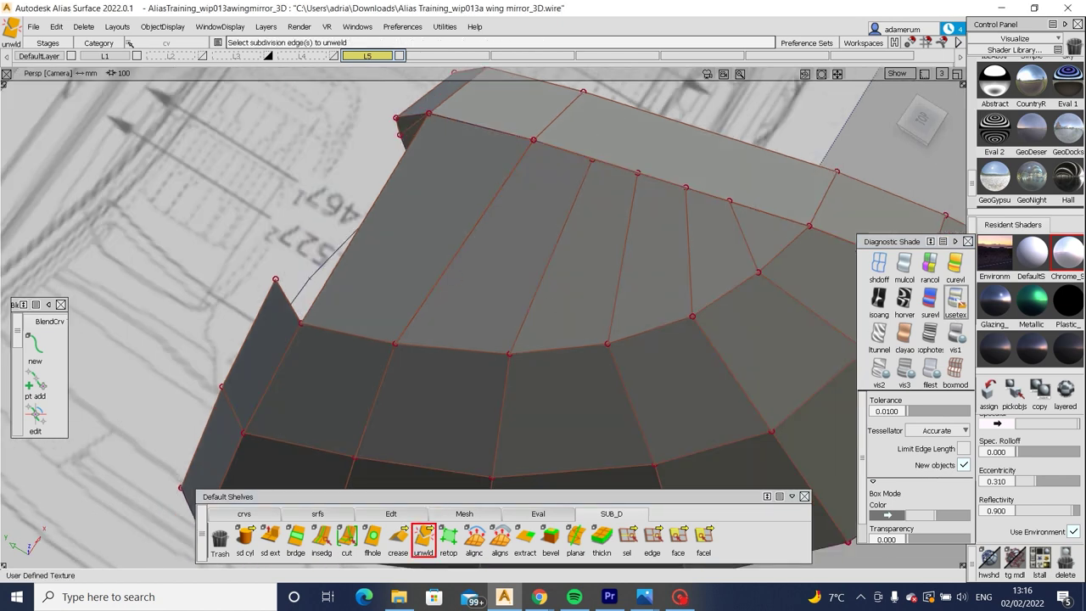
left_click(904, 270)
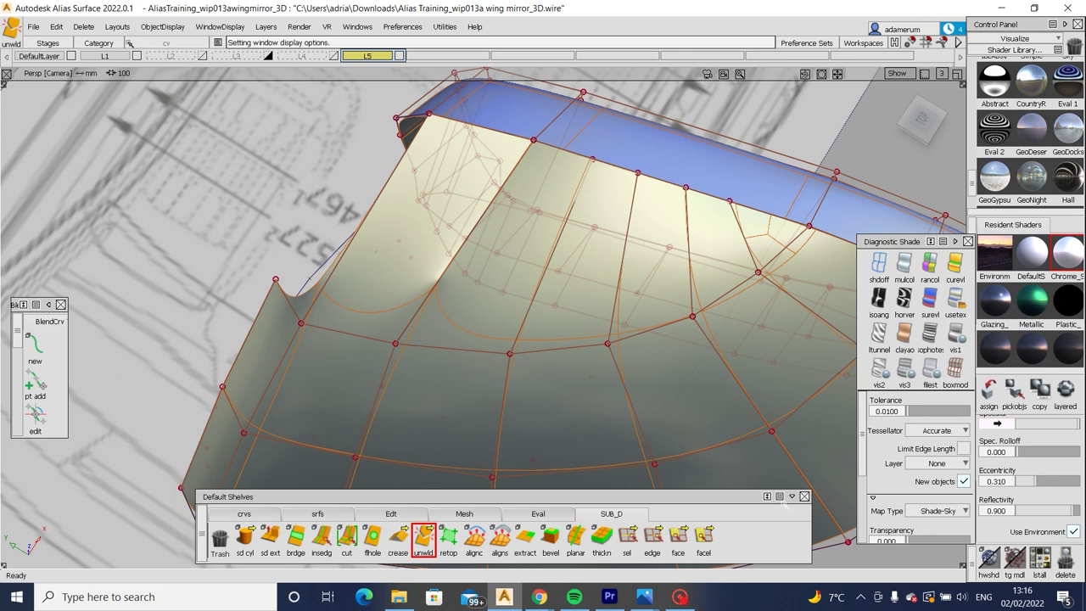
left_click(955, 369)
Weld the loose subdivision vertices where the strip meets the mirror rim.
left_click(424, 536)
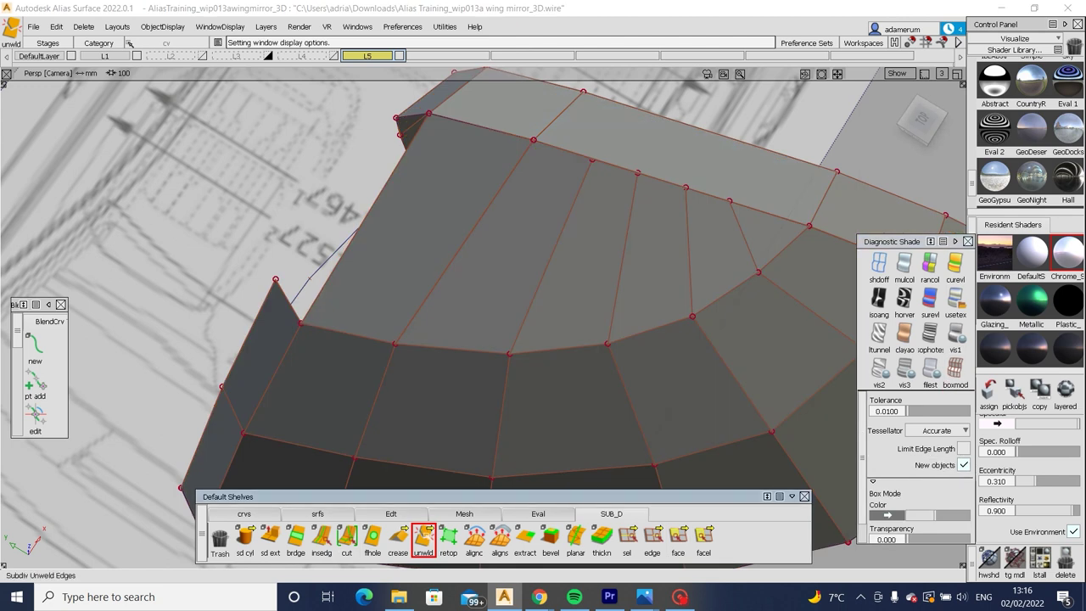
left_click(424, 505)
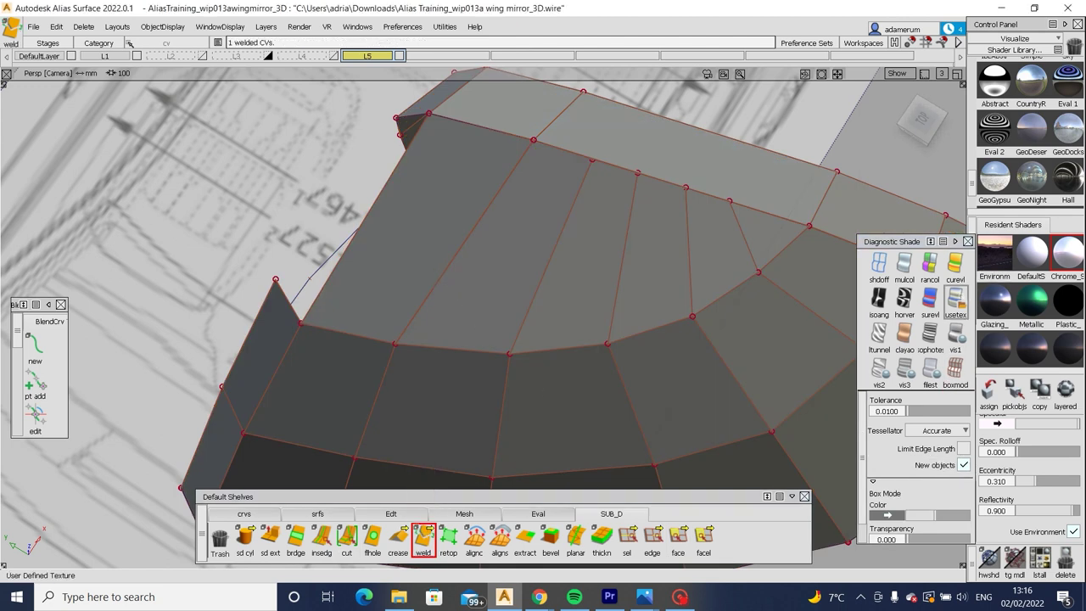
key("3")
mouse_move(701, 315)
left_mouse_down("alt+shift")
mouse_move(686, 358)
mouse_move(636, 201)
mouse_move(736, 133)
mouse_move(718, 308)
mouse_move(715, 283)
mouse_move(497, 230)
mouse_move(458, 260)
mouse_move(400, 274)
mouse_move(311, 245)
mouse_move(454, 260)
mouse_move(386, 248)
left_mouse_up("alt+shift")
Reposition the strip's first two free vertices so they lie evenly along the long mirror rim edge.
key("2")
left_click_drag(457, 303, 397, 274, "alt+shift")
key("m")
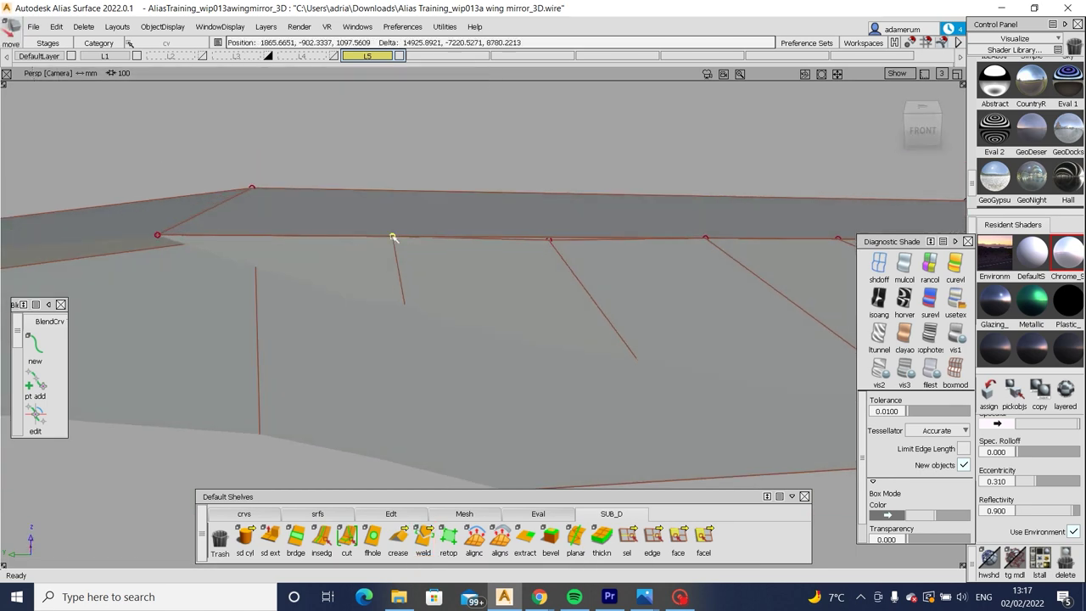
key("Escape")
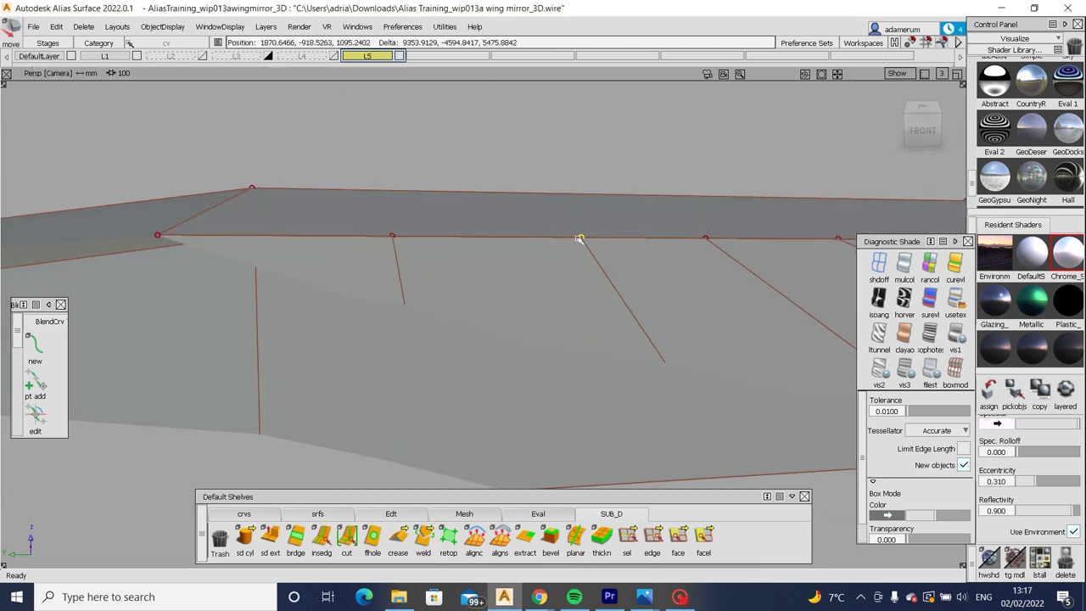
Insert two perpendicular edges across the rim's long upper section, at relative parameters 0.6652 and 0.5197.
mouse_move(632, 320)
left_mouse_down("alt+shift")
mouse_move(633, 293)
mouse_move(565, 382)
mouse_move(566, 339)
mouse_move(570, 376)
mouse_move(594, 356)
left_mouse_up("alt+shift")
left_click(955, 299)
left_click_drag(696, 255, 653, 326, "alt+shift")
mouse_move(650, 271)
left_mouse_down("alt+shift")
mouse_move(496, 194)
mouse_move(528, 189)
mouse_move(618, 284)
mouse_move(497, 253)
left_mouse_up("alt+shift")
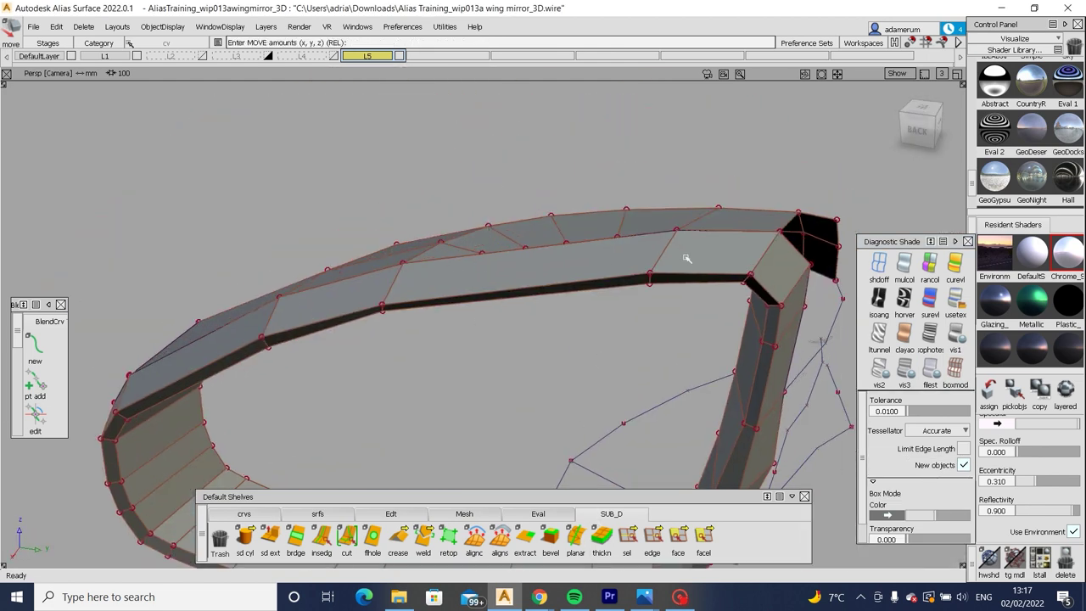
mouse_move(594, 280)
left_mouse_down("alt+shift")
mouse_move(744, 240)
mouse_move(589, 259)
mouse_move(601, 331)
left_mouse_up("alt+shift")
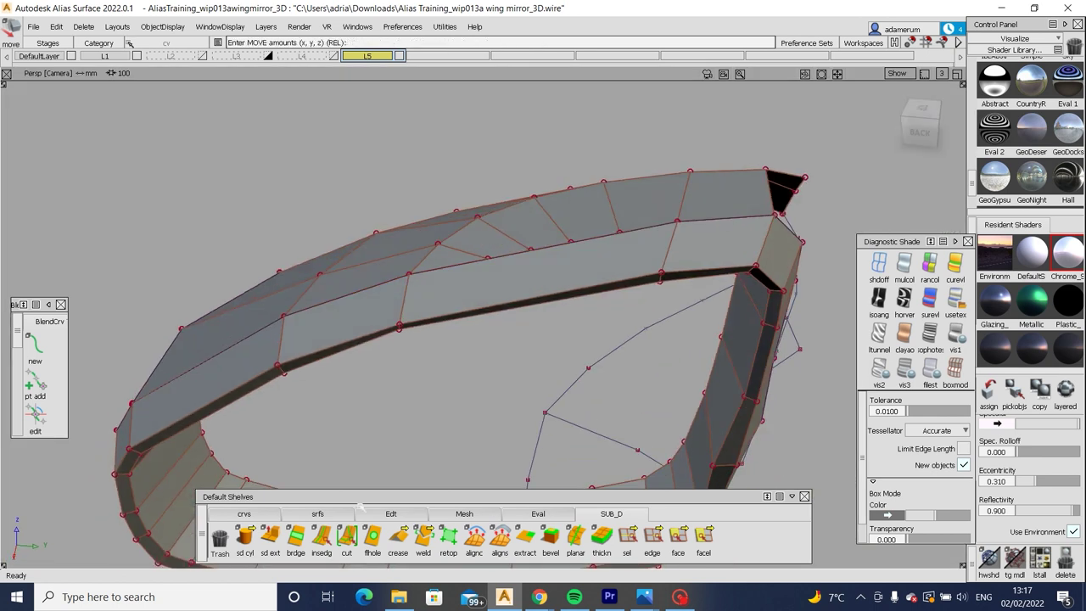
left_click(324, 514)
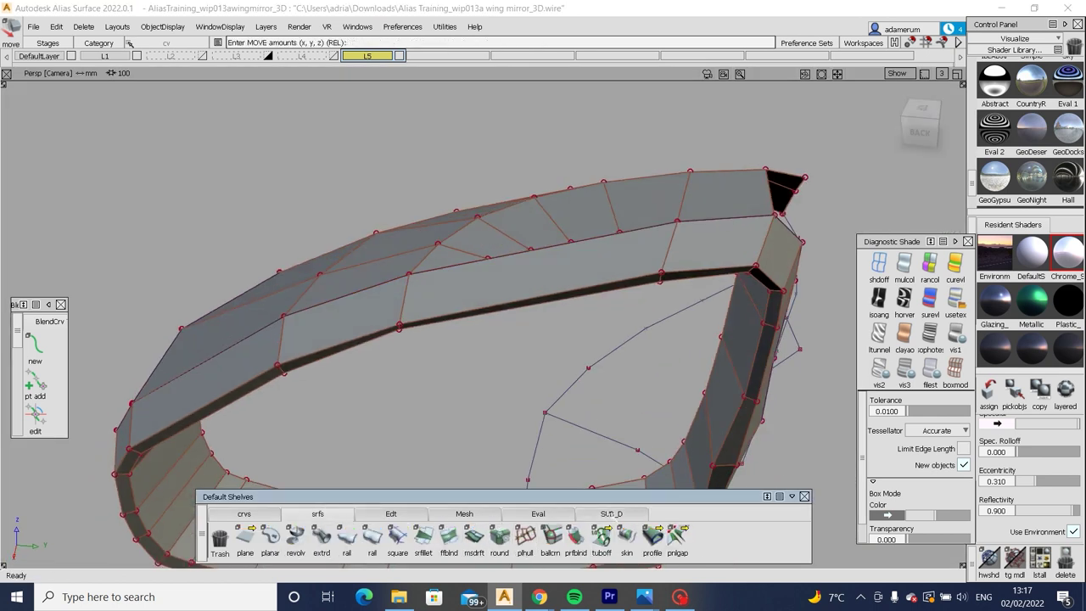
left_click(611, 513)
double_click(321, 537)
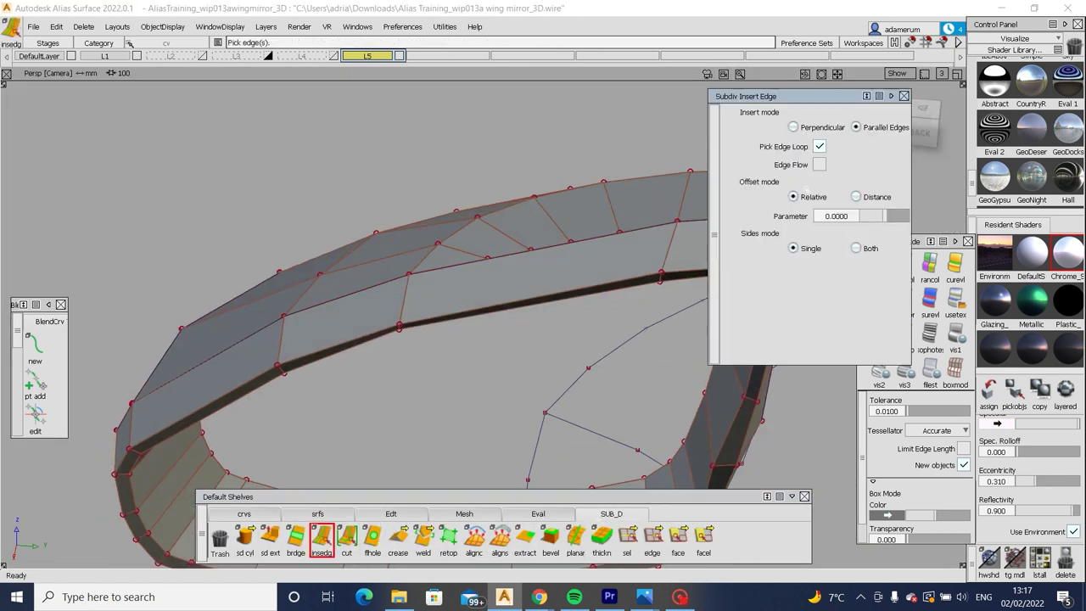
left_click(794, 126)
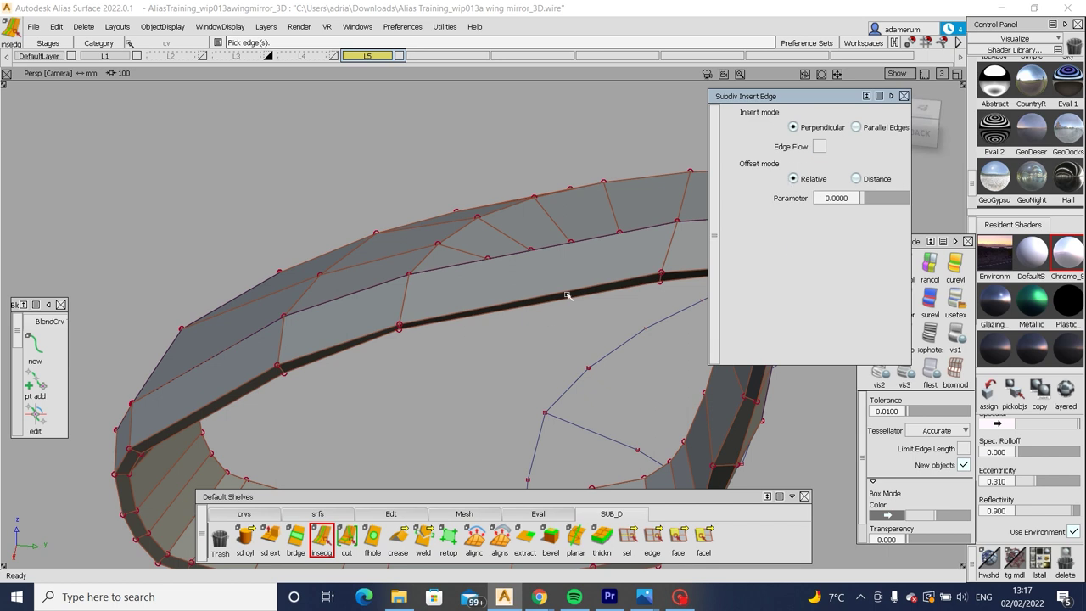
left_click_drag(581, 291, 498, 303)
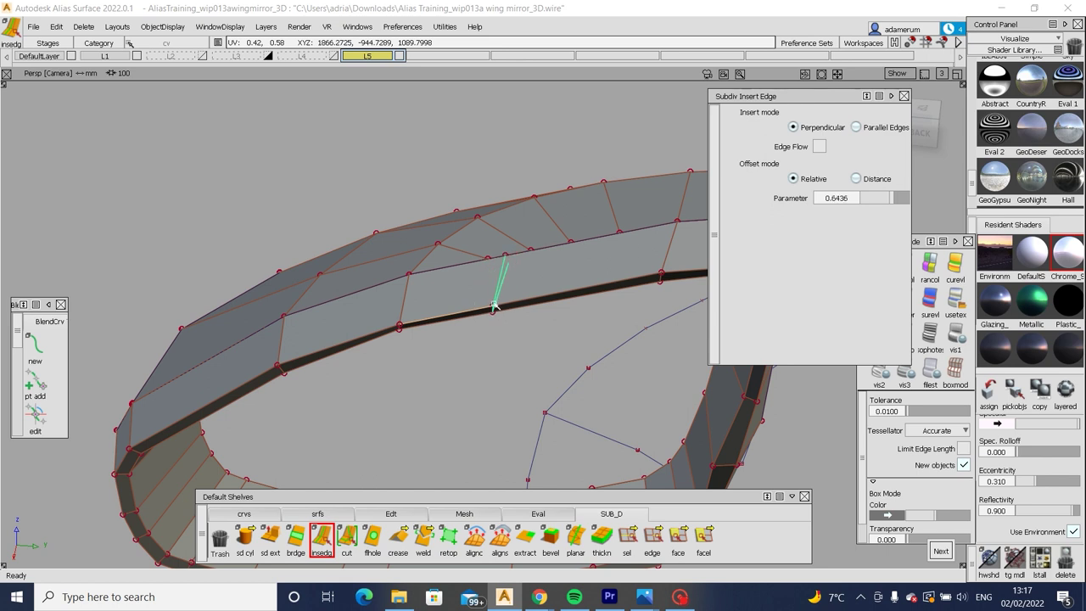
left_click_drag(590, 290, 586, 291)
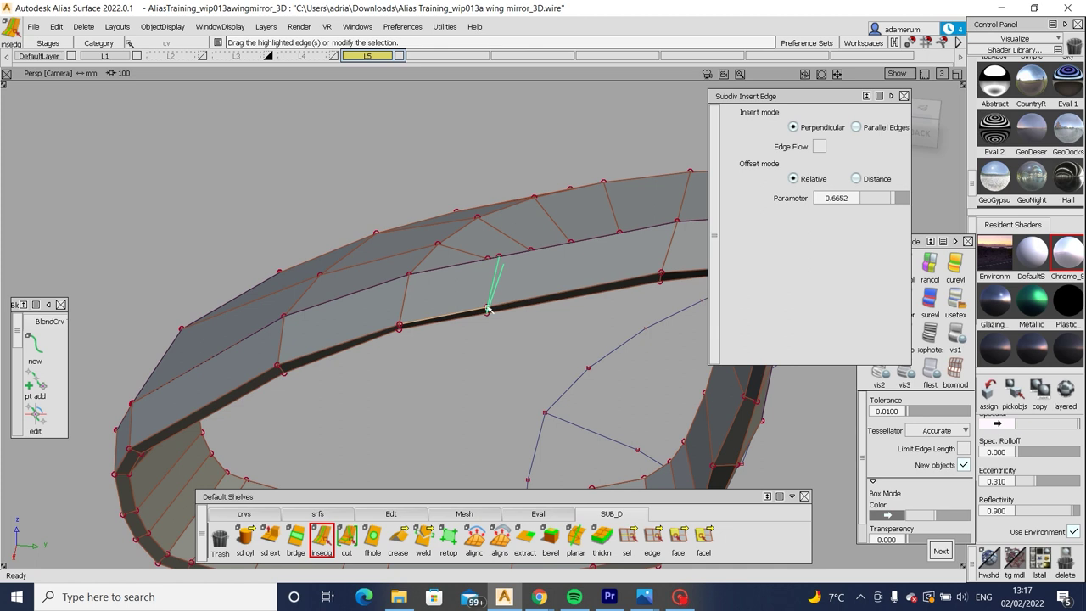
left_click(571, 293)
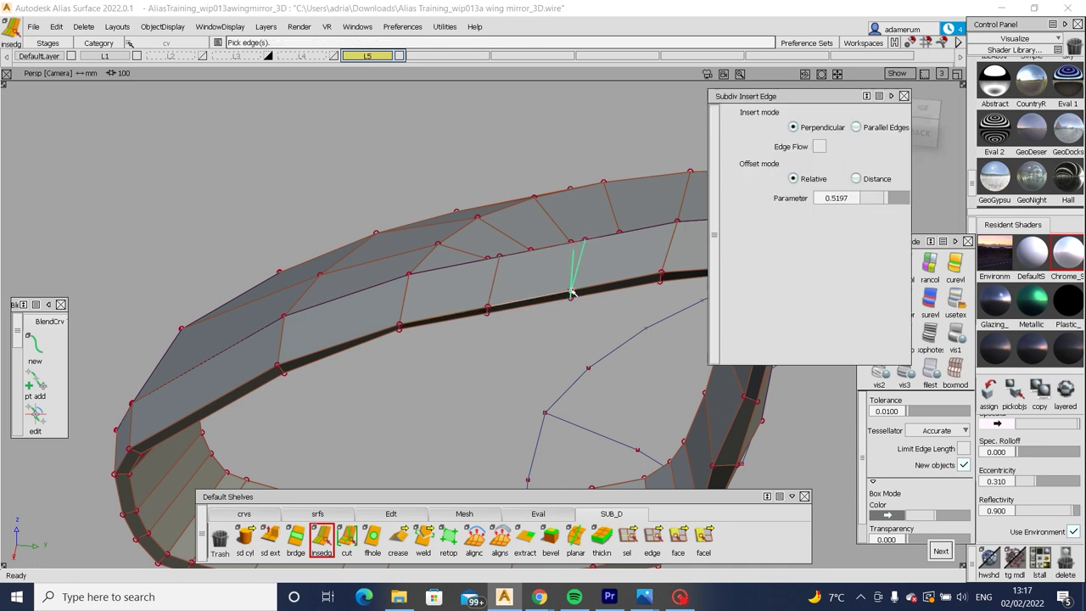
key("Escape")
Raise the vertices of the two inserted edges in the back view to follow the curved rim outline.
left_click_drag(497, 248, 581, 228, "alt+shift")
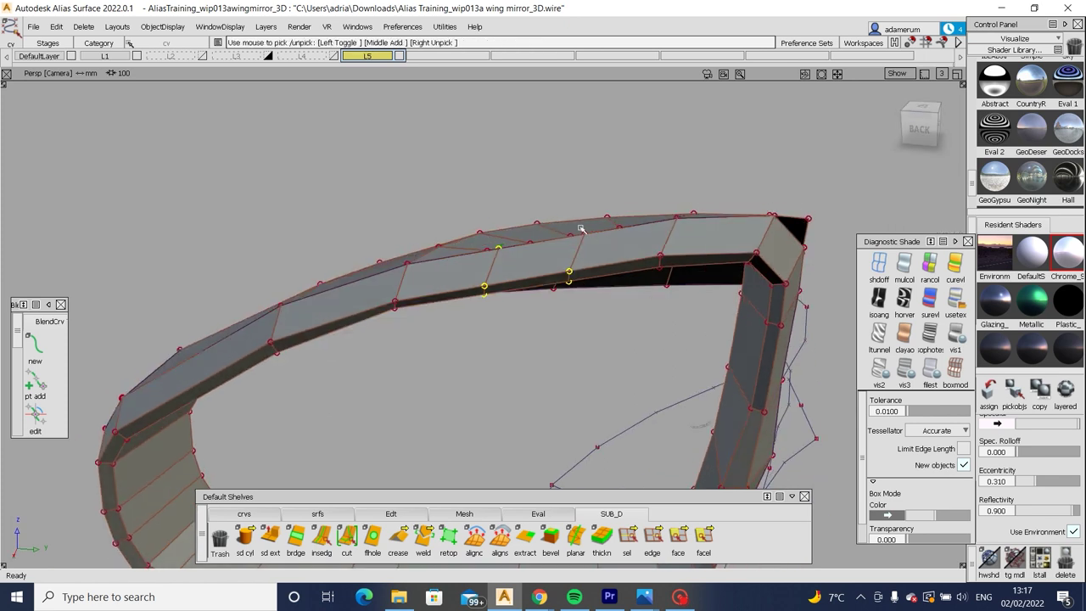
left_click(918, 128)
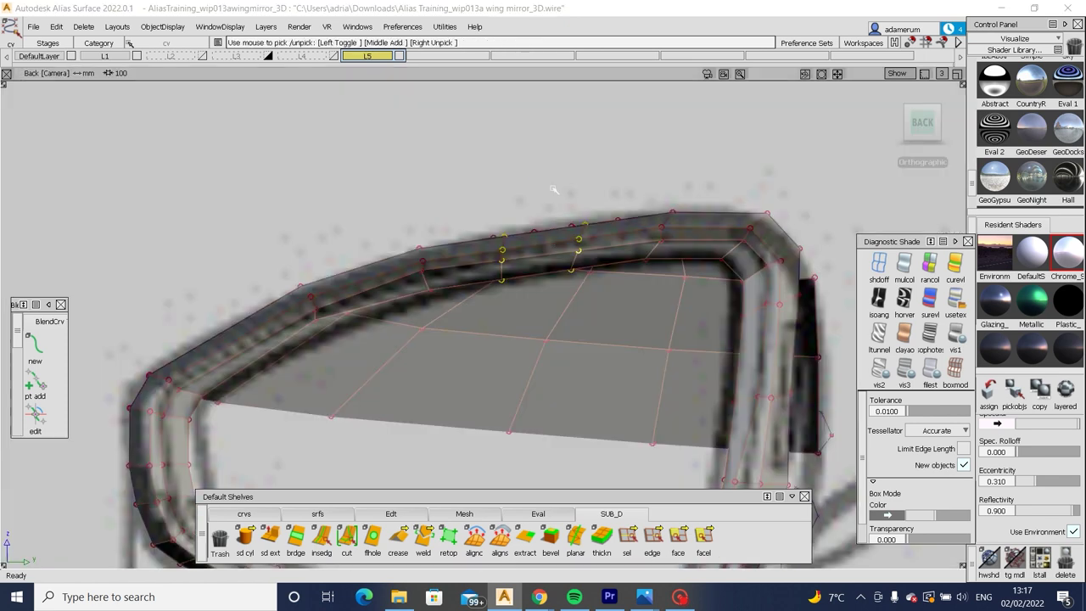
right_click_drag(572, 202, 574, 194)
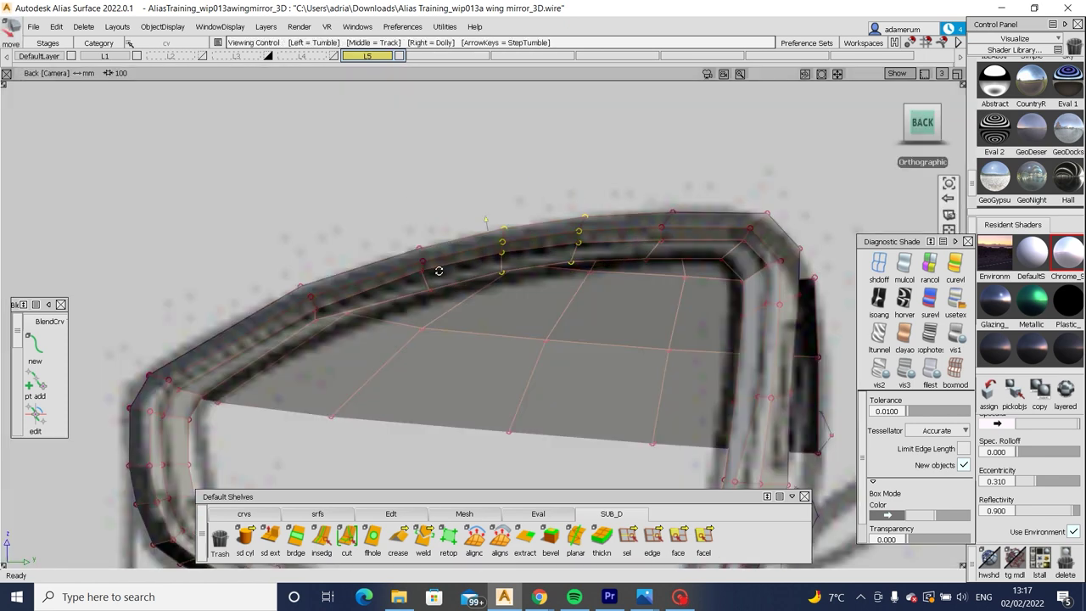
Snap two of the strip's free vertices onto the neighbouring vertices of the two edges inserted in the mirror rim.
left_click_drag(438, 270, 518, 280, "alt+shift")
right_click_drag(518, 280, 606, 283, "alt+shift")
left_click_drag(606, 283, 398, 274, "alt+shift")
key("F11")
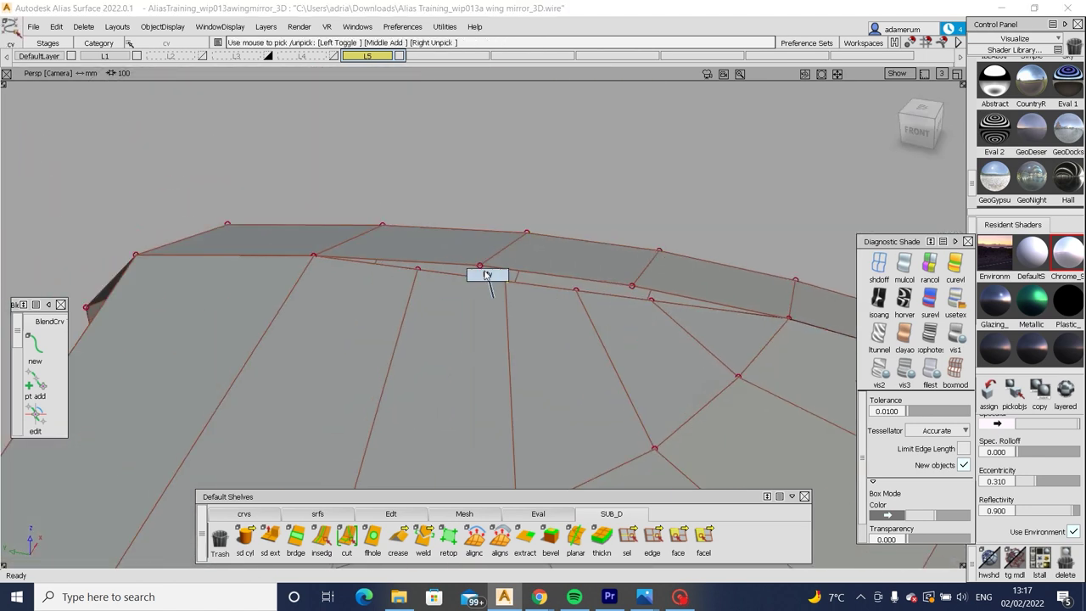
left_click_drag(487, 275, 501, 278)
key("F11")
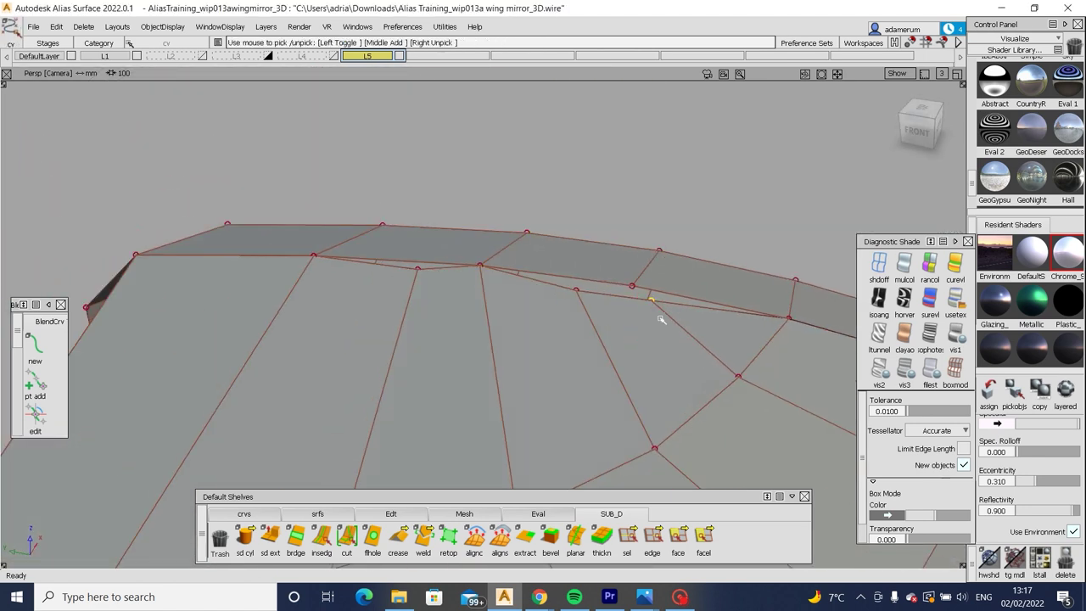
left_click_drag(661, 319, 628, 278)
Move the two in-between strip vertices onto the rim's long edge to close the remaining slivers.
left_click(577, 281)
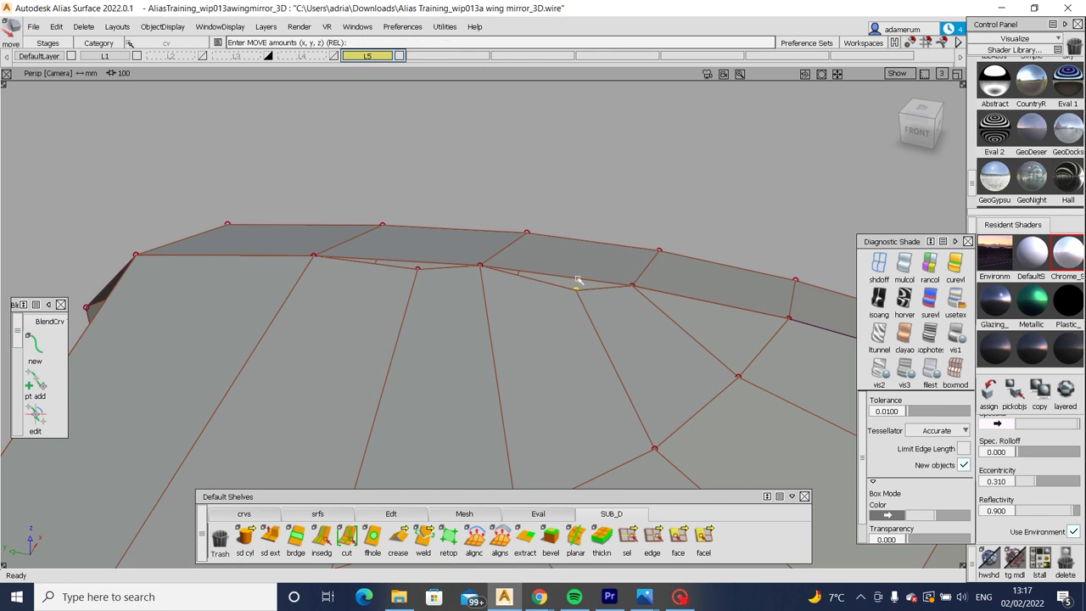
key("F11")
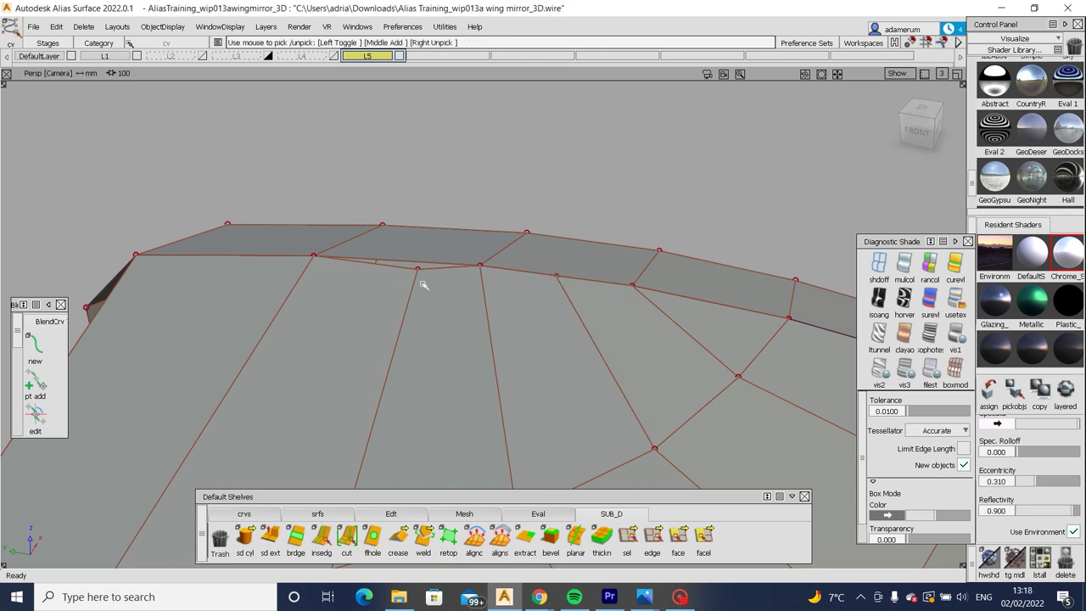
left_click(417, 269)
left_click_drag(419, 263, 475, 305)
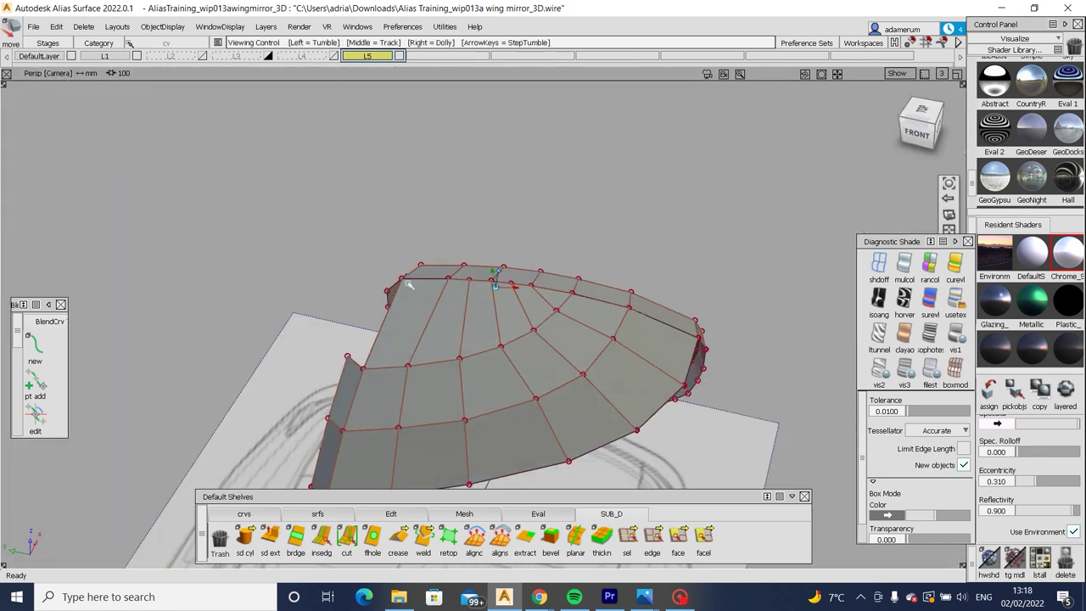
Shift the inserted edge's vertices near the rim corner about 5.05 in Y and 0.63 in Z in the back view, then refine them in the top view.
left_click_drag(426, 276, 524, 315, "alt+shift")
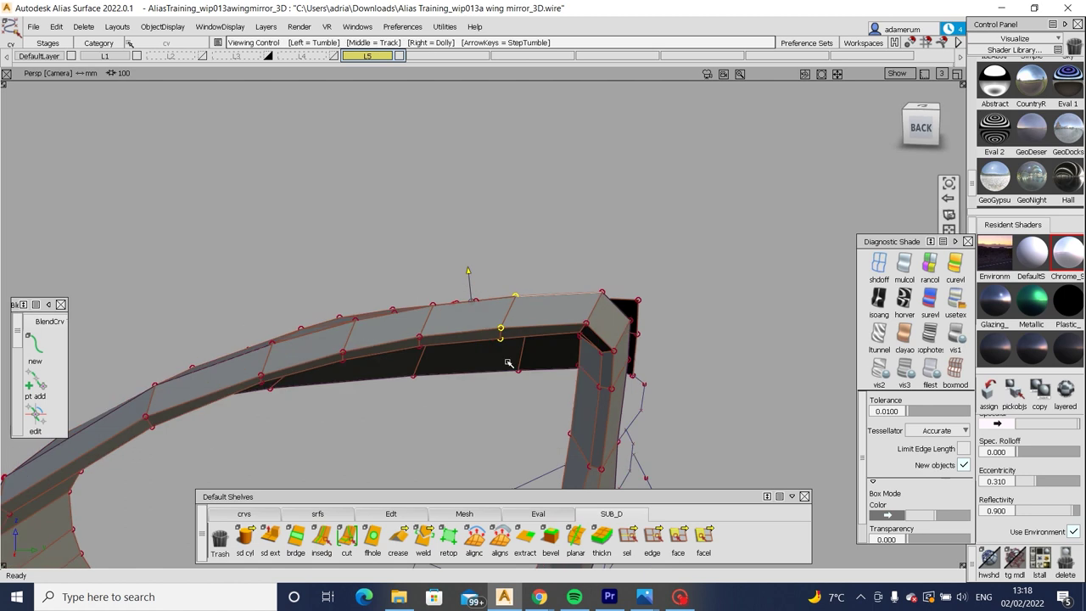
left_click(920, 123)
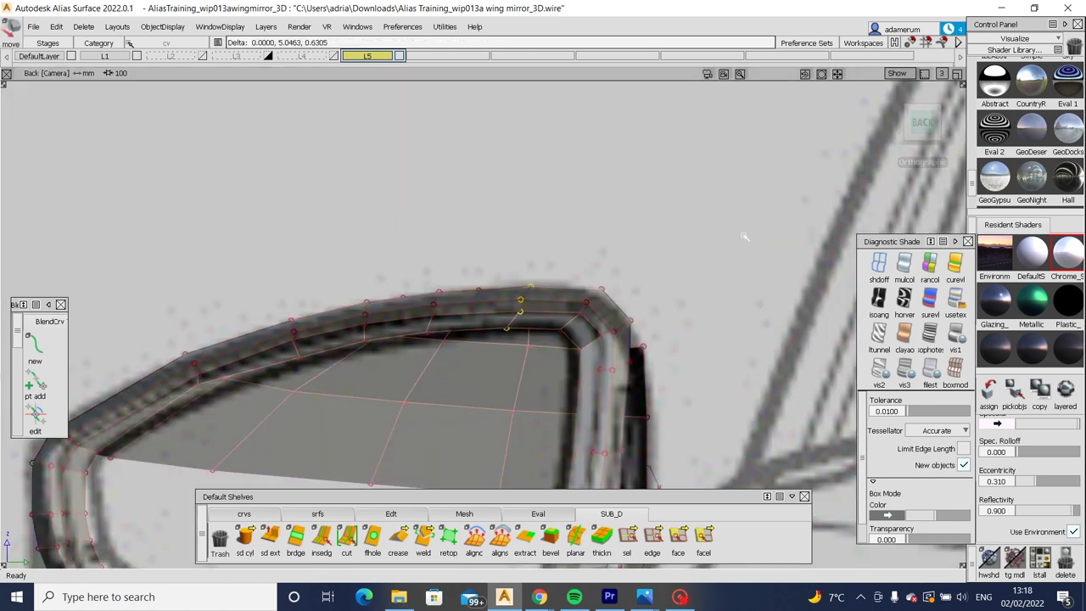
left_click_drag(725, 344, 906, 173, "alt+shift")
left_click(922, 116)
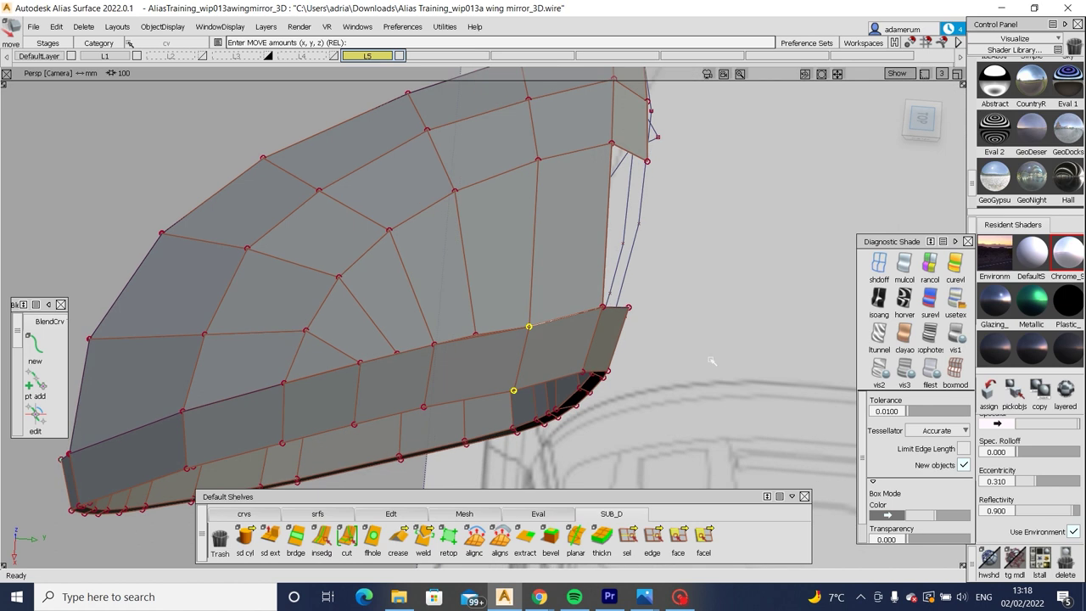
middle_click_drag(726, 361, 721, 361)
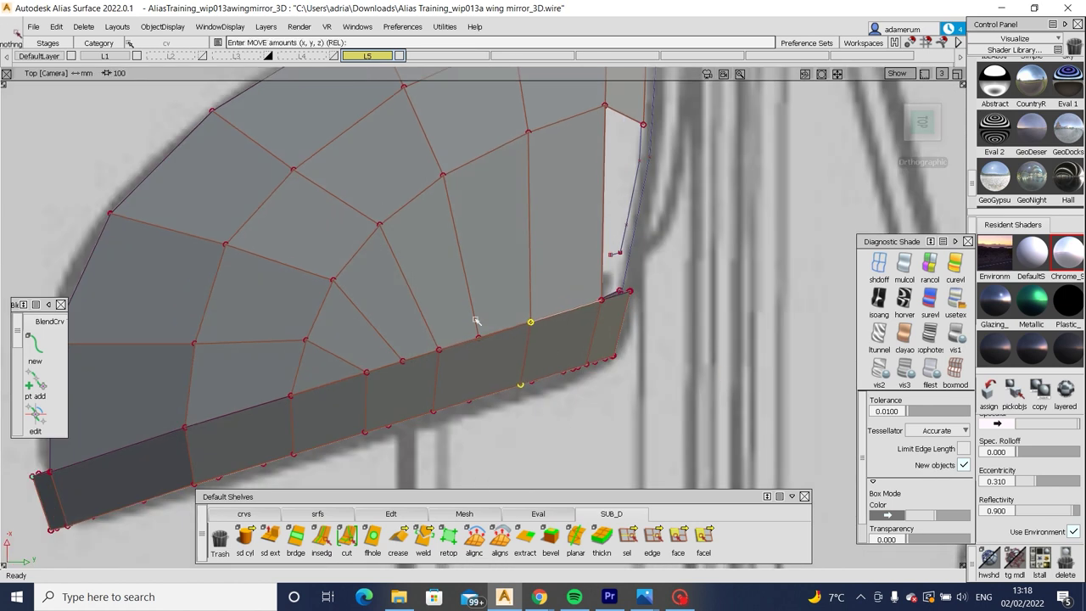
Reposition the in-between strip vertex along the rim edge in the top view for even spacing.
scroll(510, 331, "up", 3)
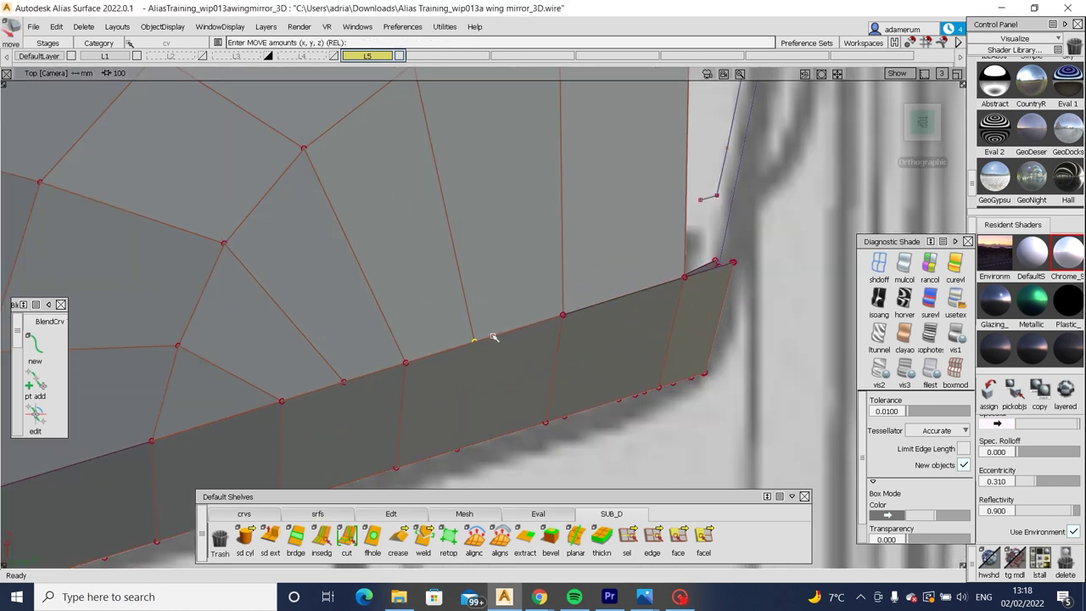
mouse_move(494, 336)
left_mouse_down()
mouse_move(483, 339)
mouse_move(548, 334)
mouse_move(367, 390)
mouse_move(467, 369)
mouse_move(721, 265)
left_mouse_up()
scroll(509, 326, "down", 3)
Apply BW Horz stripe shading and adjust the upper surface's second-row vertices to smooth the highlight flow.
left_click(904, 299)
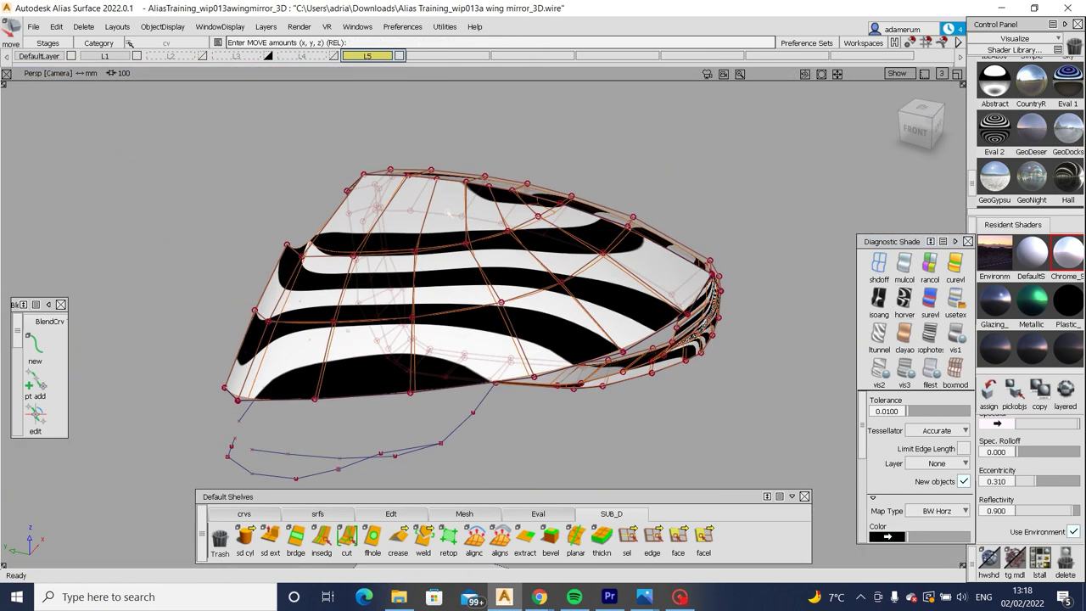
scroll(559, 273, "up", 5)
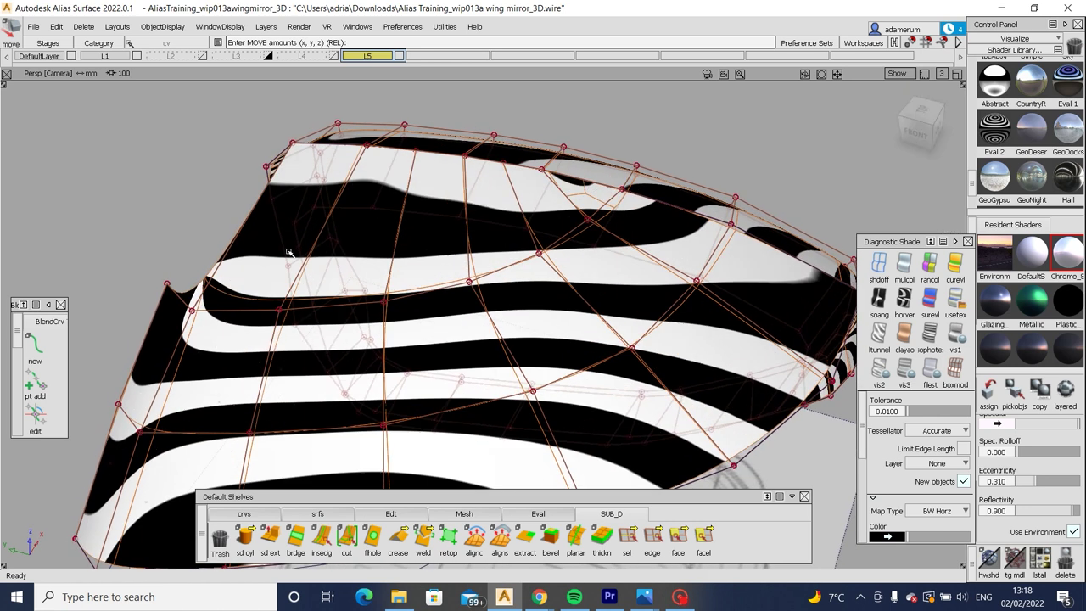
left_click_drag(289, 253, 398, 303, "ctrl+shift")
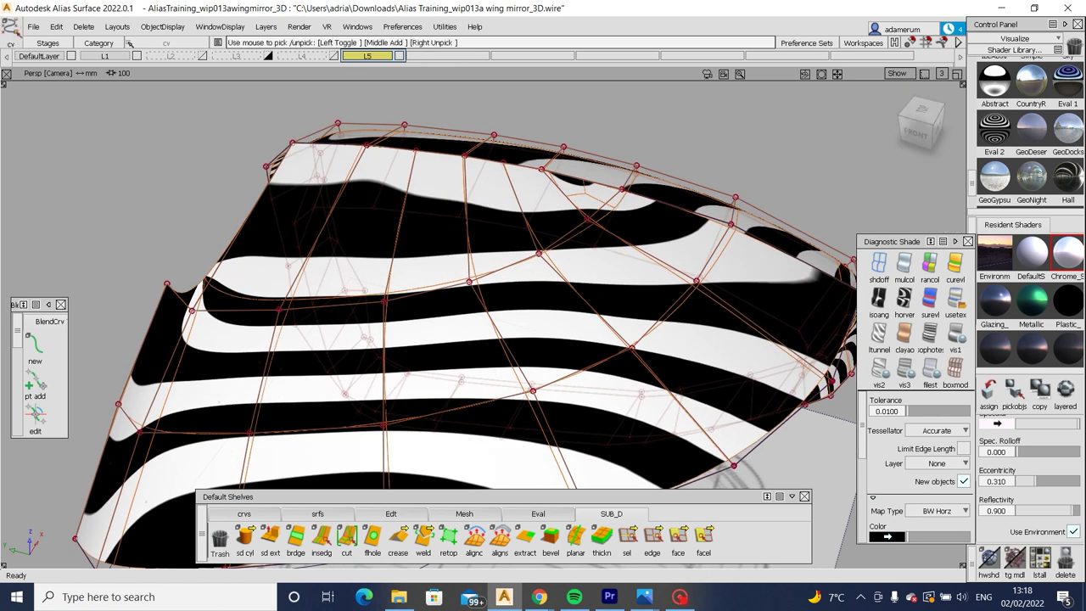
left_click_drag(444, 351, 467, 335, "ctrl+shift")
right_click_drag(416, 355, 418, 348)
left_click_drag(273, 319, 280, 307, "ctrl+shift")
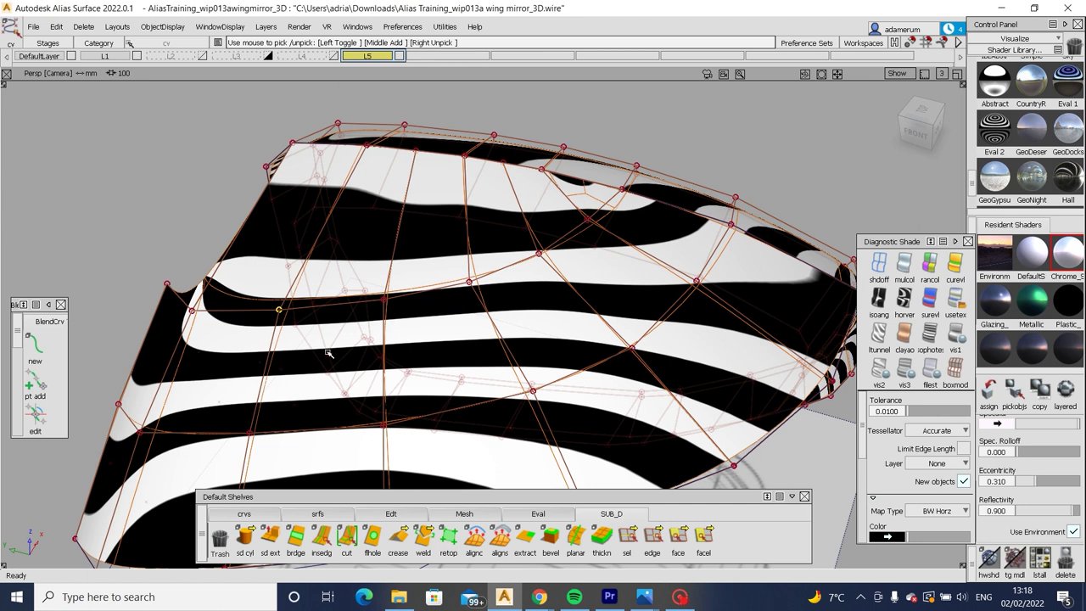
left_click_drag(327, 365, 464, 307, "ctrl+shift")
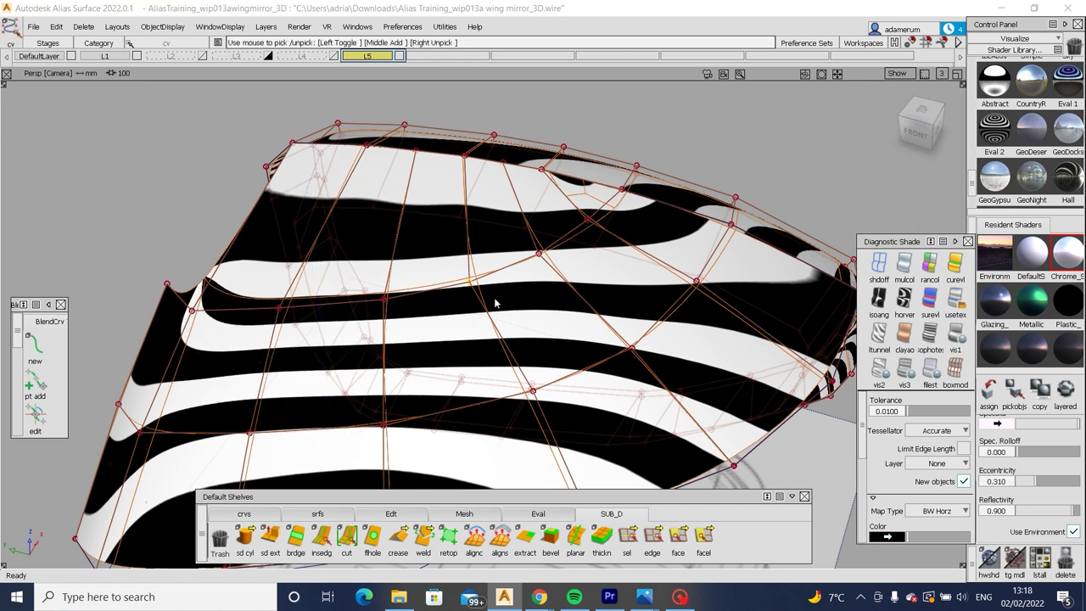
right_click_drag(498, 299, 505, 318)
Restore box mode shading and fine-tune the height of second-row and upper-edge vertices in the front view, with Z shifts of about 0.75.
left_click_drag(505, 317, 459, 254, "alt+shift")
left_click(956, 366)
mouse_move(504, 310)
left_mouse_down("alt+shift")
mouse_move(554, 260)
mouse_move(892, 158)
left_mouse_up("alt+shift")
left_click(918, 123)
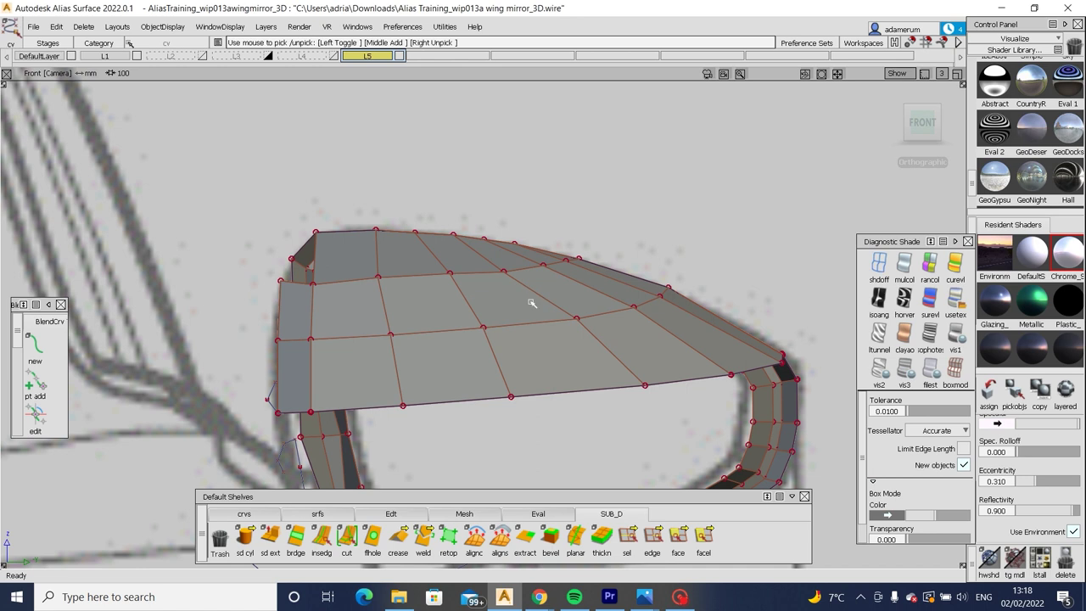
left_click_drag(507, 267, 534, 293)
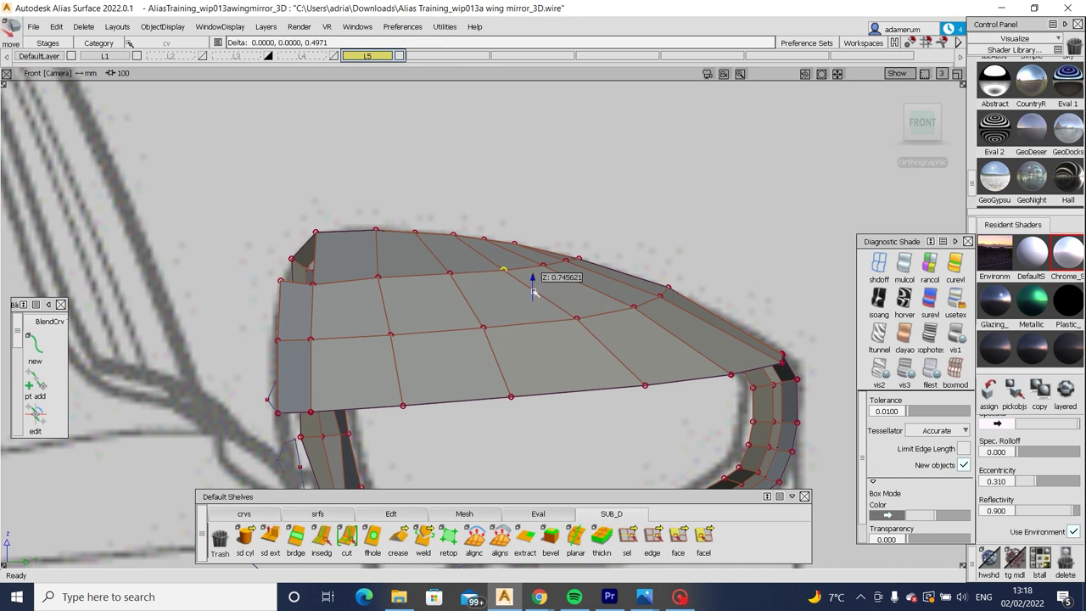
left_click(379, 279)
left_click(316, 285)
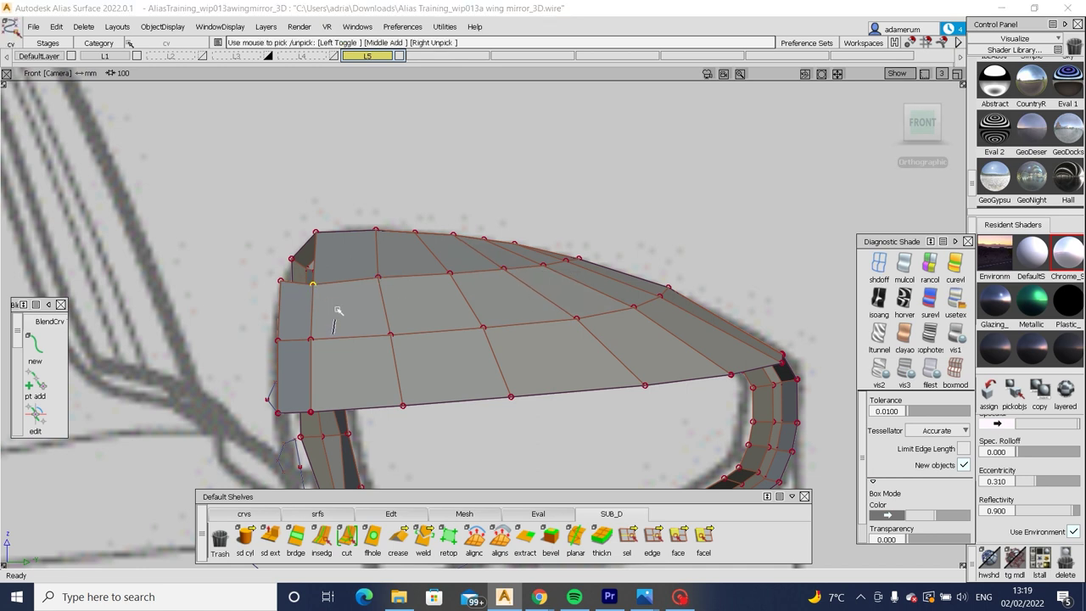
left_click_drag(339, 310, 338, 318)
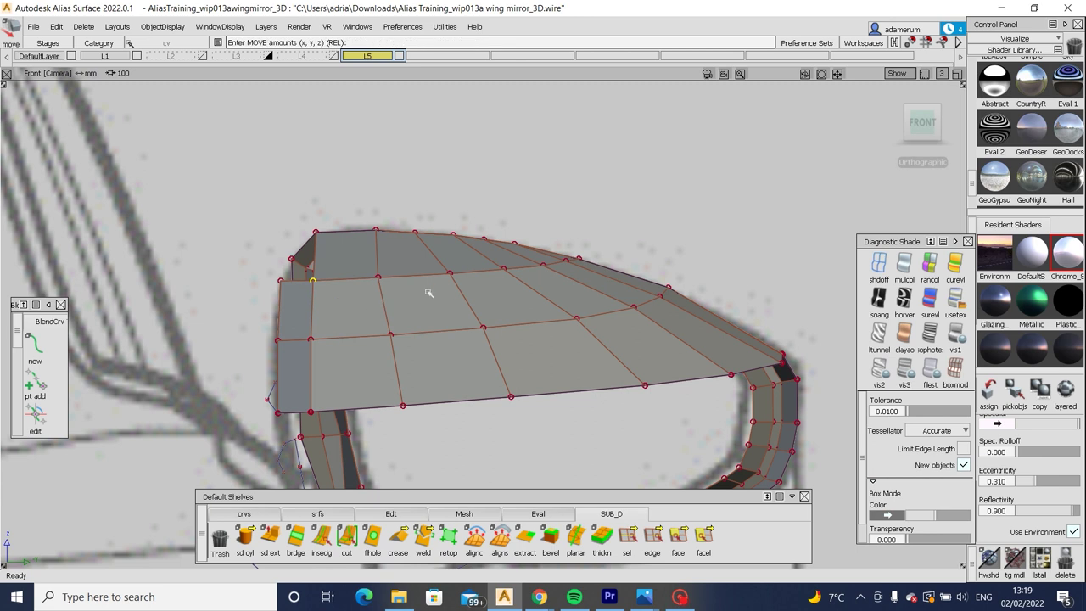
left_click_drag(409, 213, 433, 254)
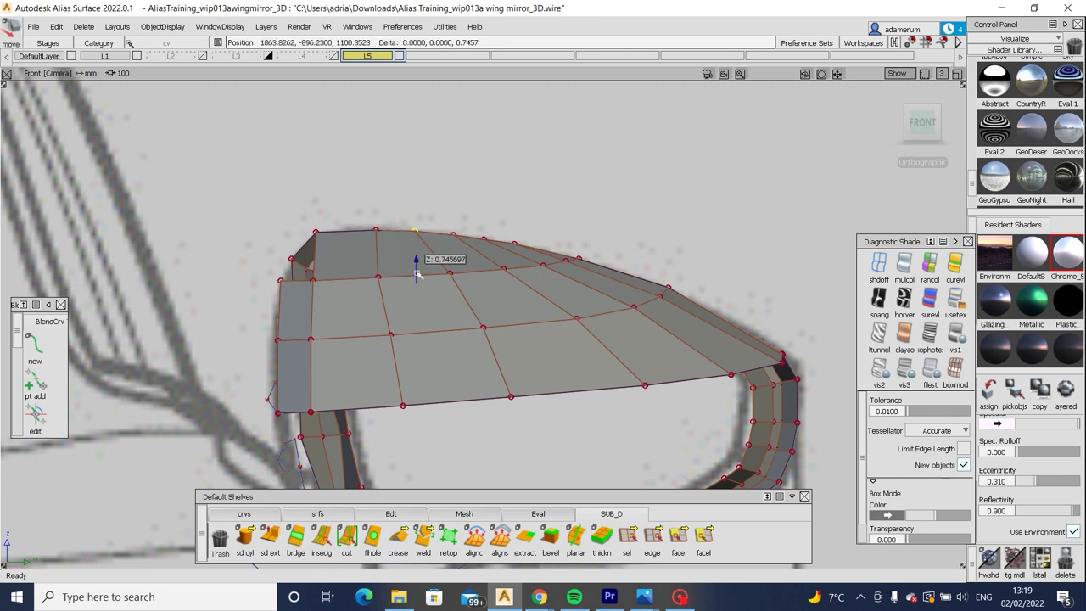
Shift the vertex on the rim's straight inboard side about 2.05 in X in the right view and adjust it in the back view.
left_click_drag(504, 274, 543, 327, "alt+shift")
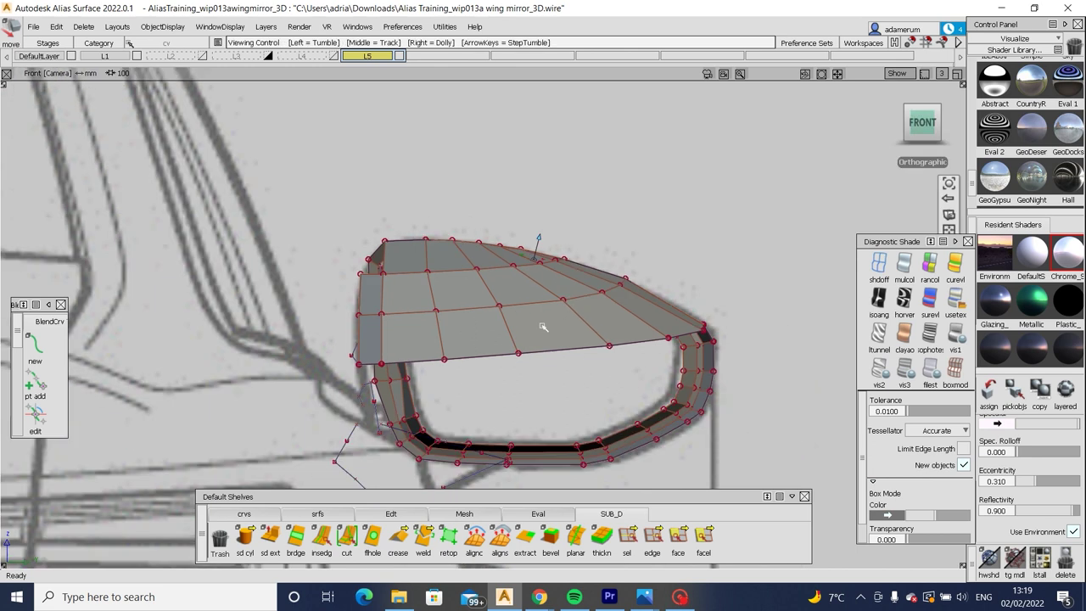
left_click_drag(600, 363, 560, 340, "alt+shift")
left_click(921, 129)
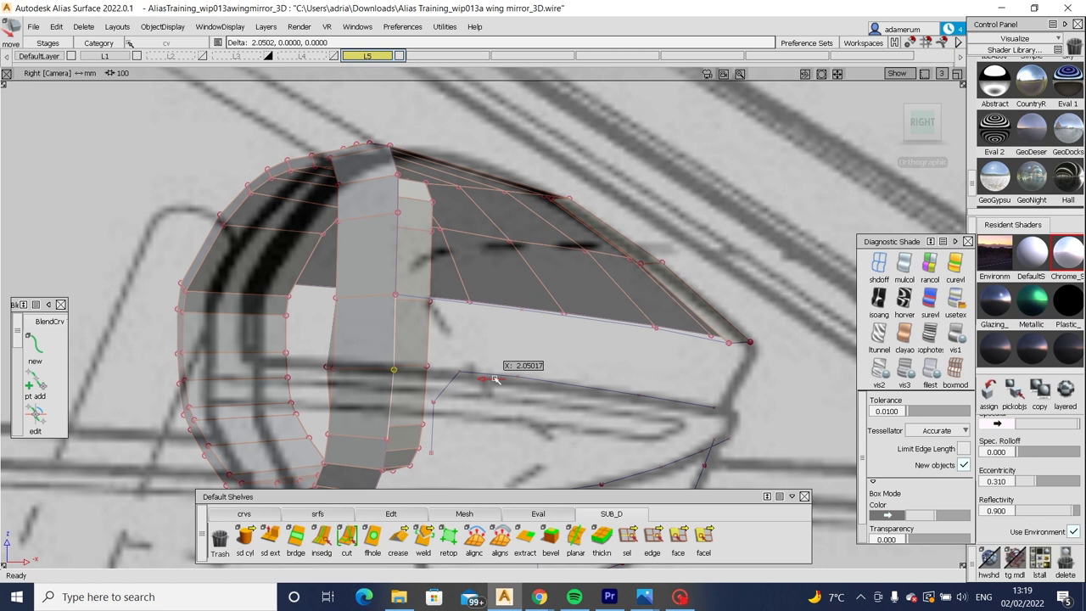
left_click_drag(376, 400, 755, 384, "alt+shift")
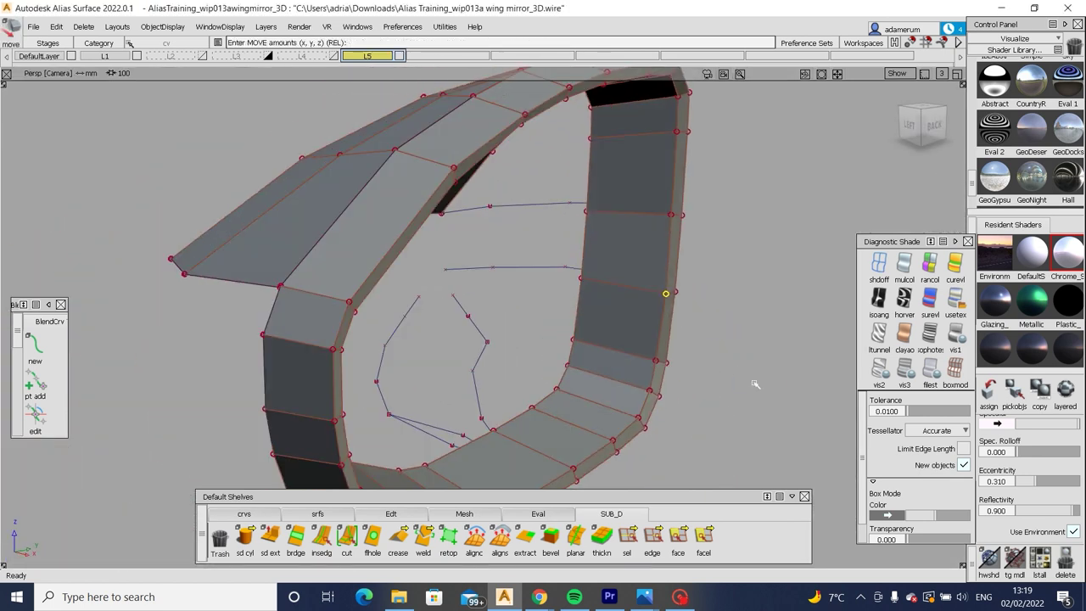
left_click(922, 125)
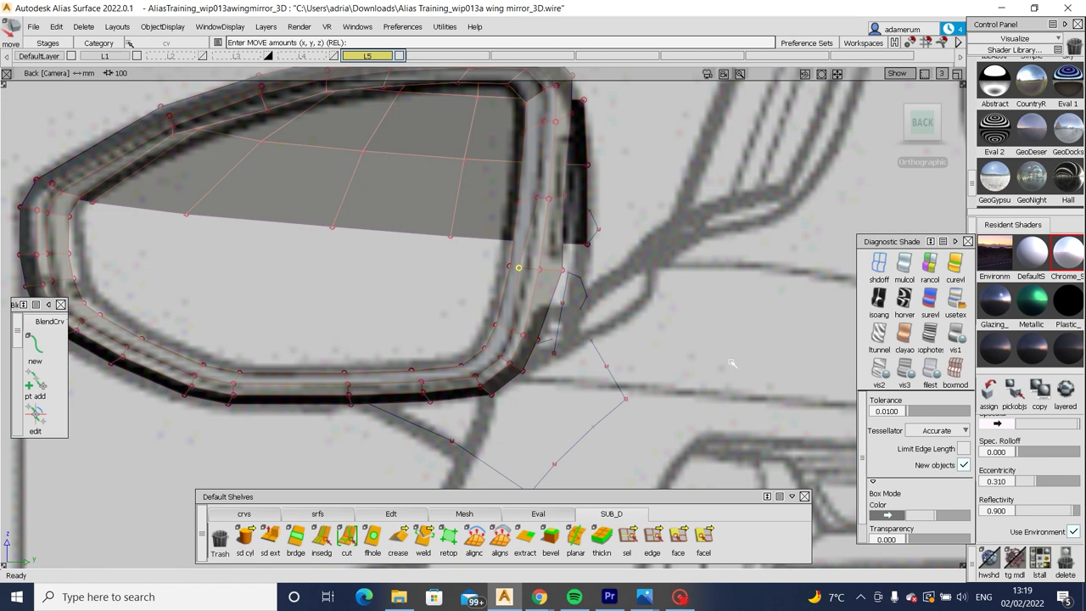
middle_click_drag(731, 363, 764, 322)
Move the outer vertex above the rim's lower inboard corner about -2.92 in Y in the back view.
left_click_drag(764, 322, 376, 304, "alt+shift")
right_click_drag(375, 303, 526, 308, "alt+shift")
left_click_drag(526, 308, 890, 190, "alt+shift")
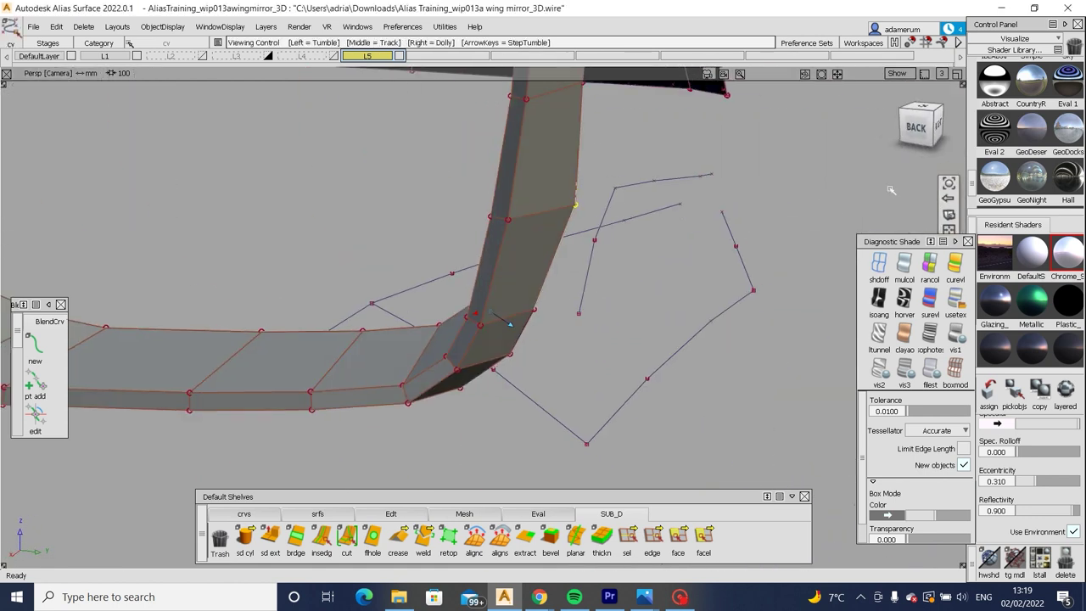
left_click(916, 128)
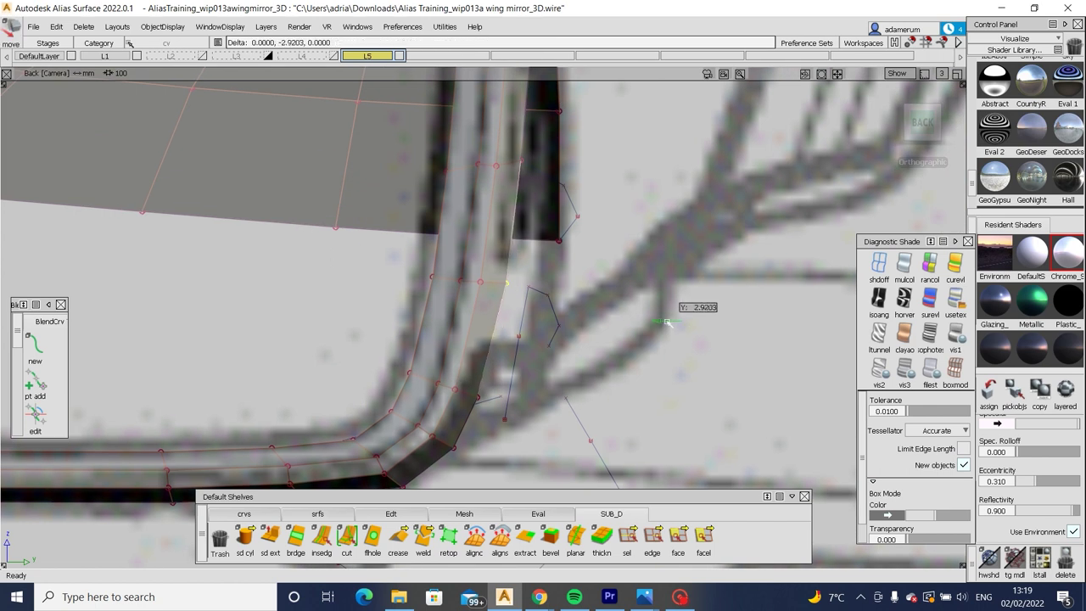
Bridge the upper surface's short open edge to the adjacent rim edge with one division.
scroll(666, 320, "down", 3)
left_click_drag(666, 320, 441, 462, "alt+shift")
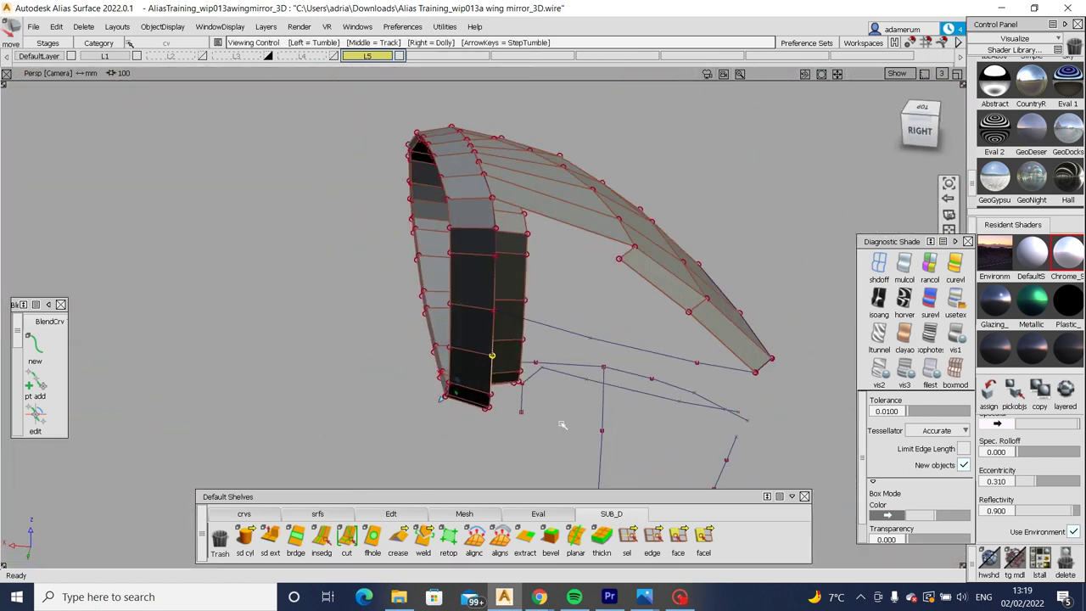
double_click(295, 534)
scroll(546, 288, "up", 4)
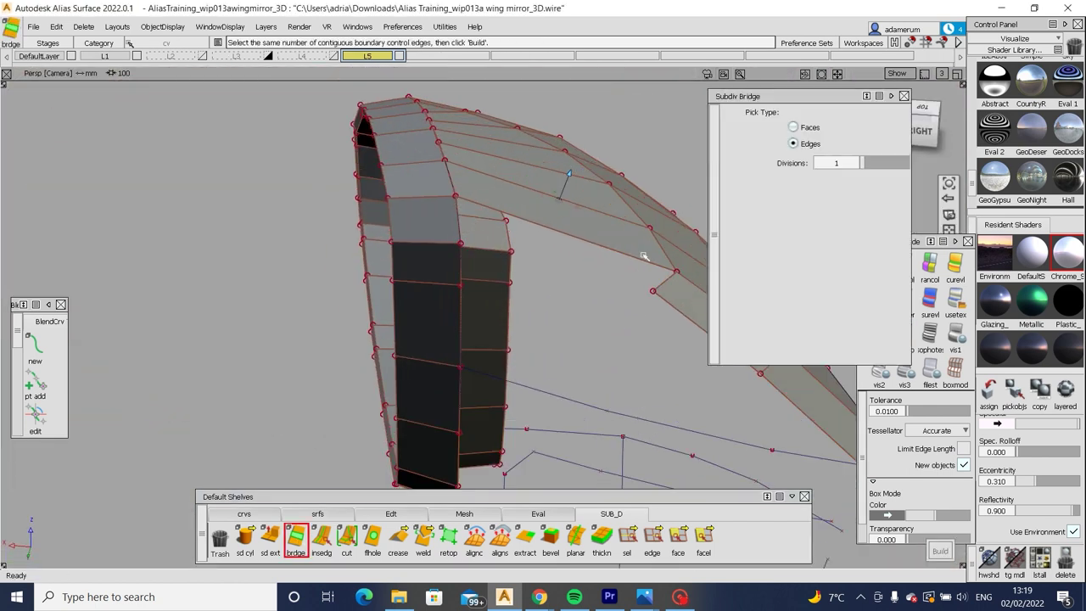
left_click(346, 239)
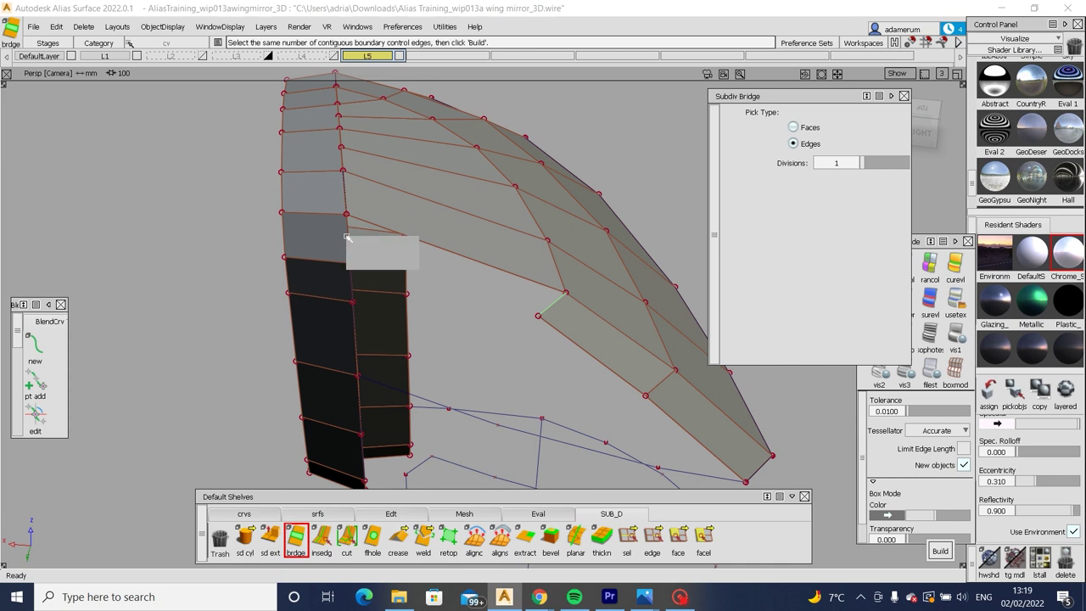
left_click(377, 251)
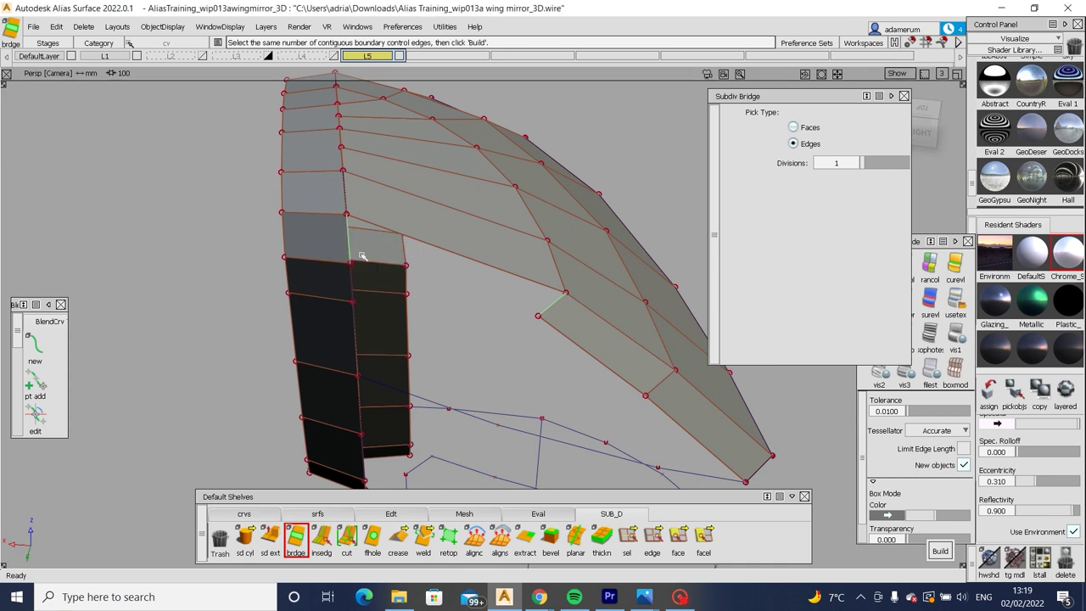
Move the bridge's free corner vertex about -1.73 in X and -5.97 in Z in the right view.
key("Escape")
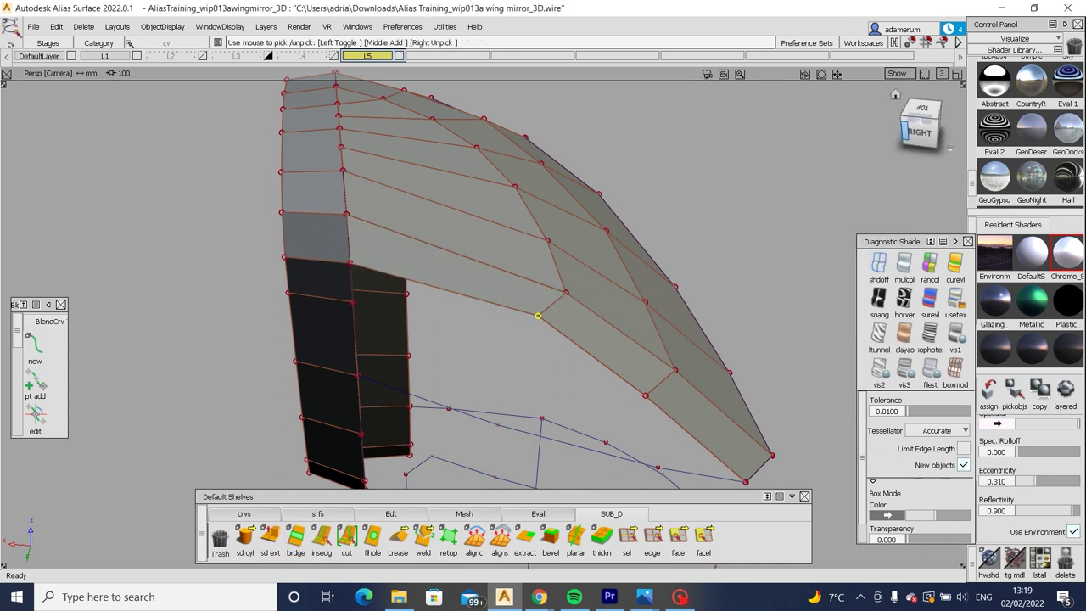
left_click(919, 132)
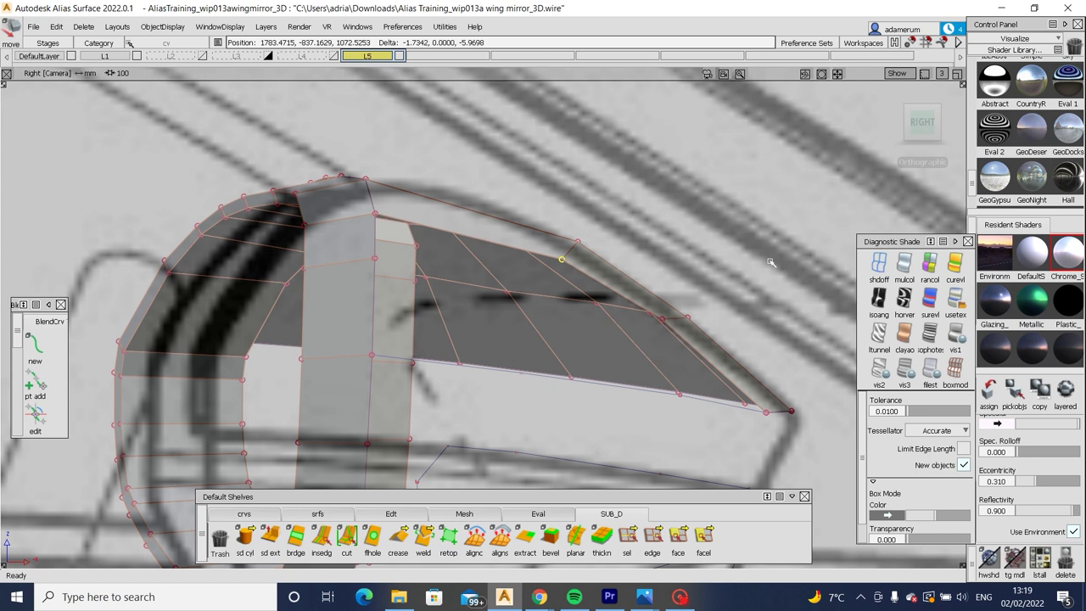
key("ctrl+shift+c")
left_click_drag(752, 352, 479, 284)
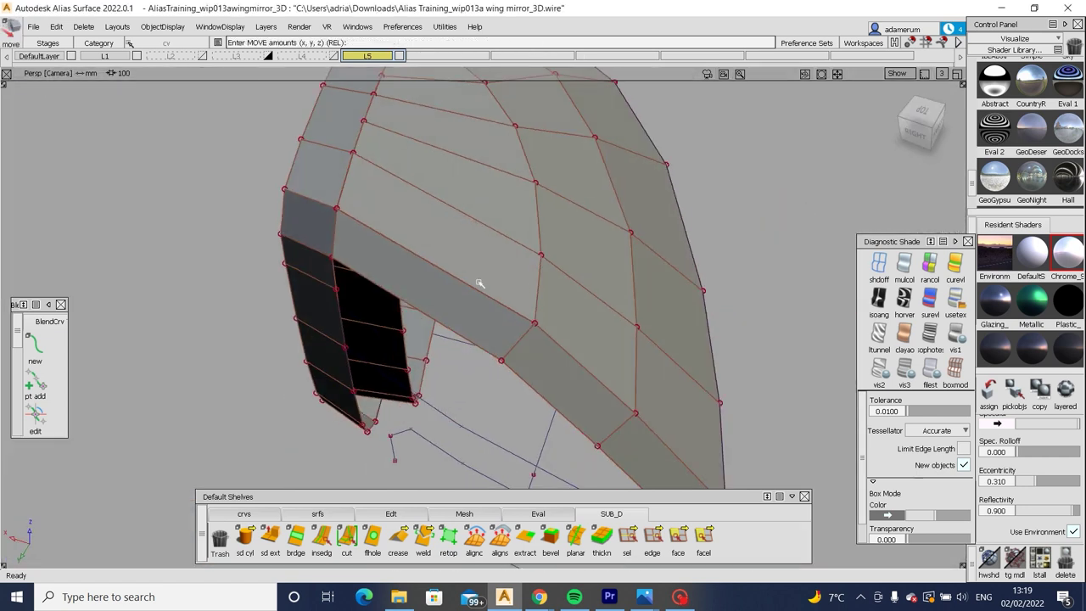
Weld the loose vertex around the new bridge face, inspect the joint, and reapply box mode shading.
left_click(423, 534)
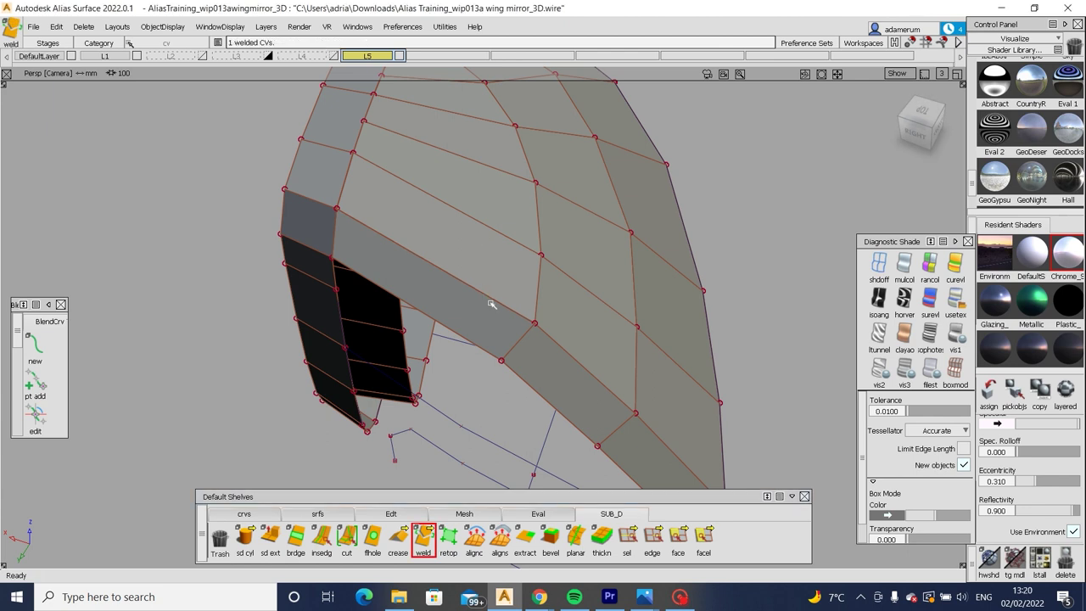
left_click(520, 329)
left_click_drag(664, 336, 461, 205, "alt+shift")
key("2")
left_click_drag(319, 216, 705, 365, "alt+shift")
left_click(954, 367)
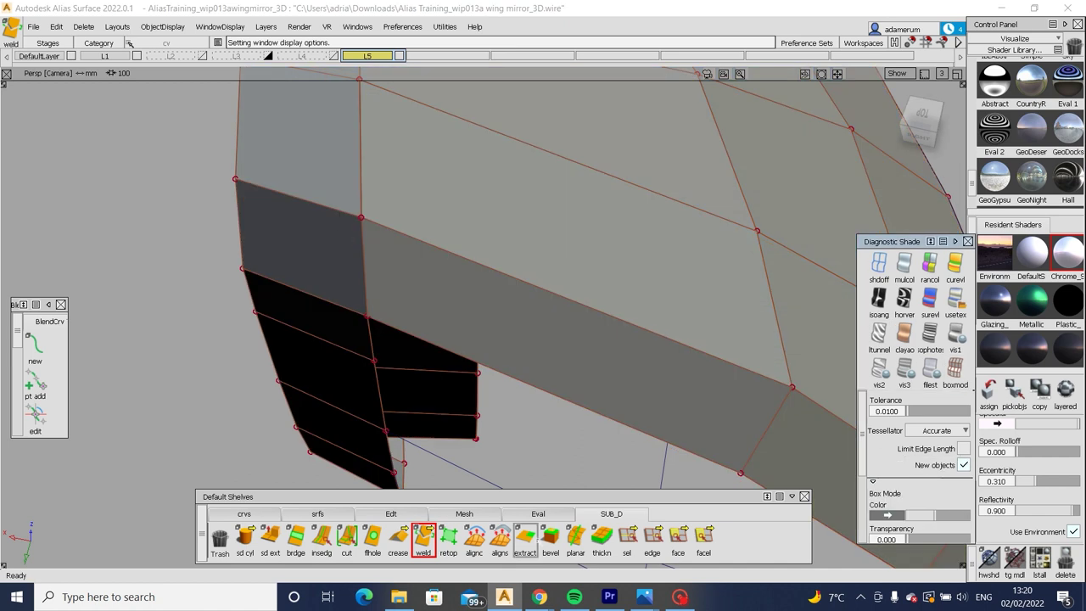
Inspect the joined mesh from several angles and compare its lower edge with the side blueprint in the left view.
left_click(424, 537)
left_click(422, 467)
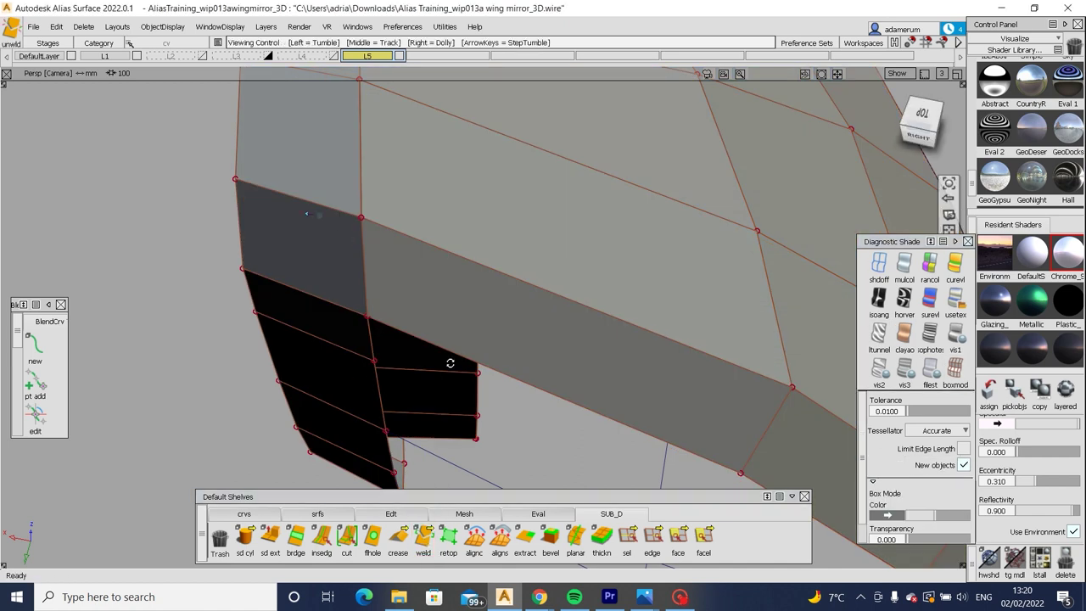
left_click_drag(448, 364, 488, 271, "alt+shift")
key("3")
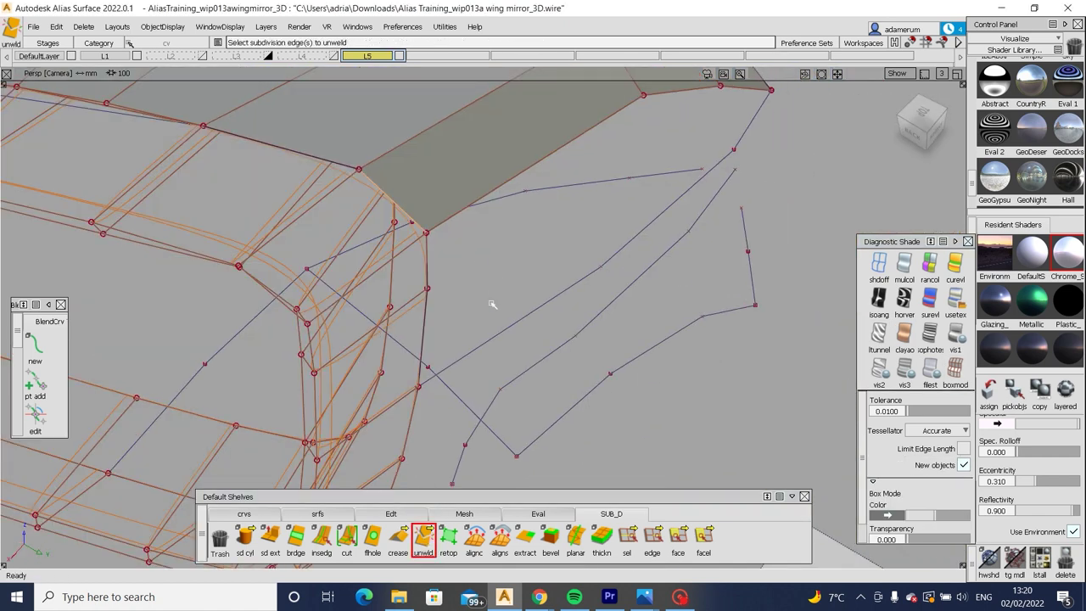
mouse_move(560, 280)
left_mouse_down("alt+shift")
mouse_move(587, 301)
mouse_move(457, 363)
mouse_move(448, 229)
mouse_move(496, 283)
mouse_move(667, 236)
mouse_move(443, 265)
mouse_move(636, 296)
mouse_move(190, 311)
mouse_move(376, 218)
mouse_move(562, 206)
mouse_move(571, 232)
mouse_move(683, 191)
left_mouse_up("alt+shift")
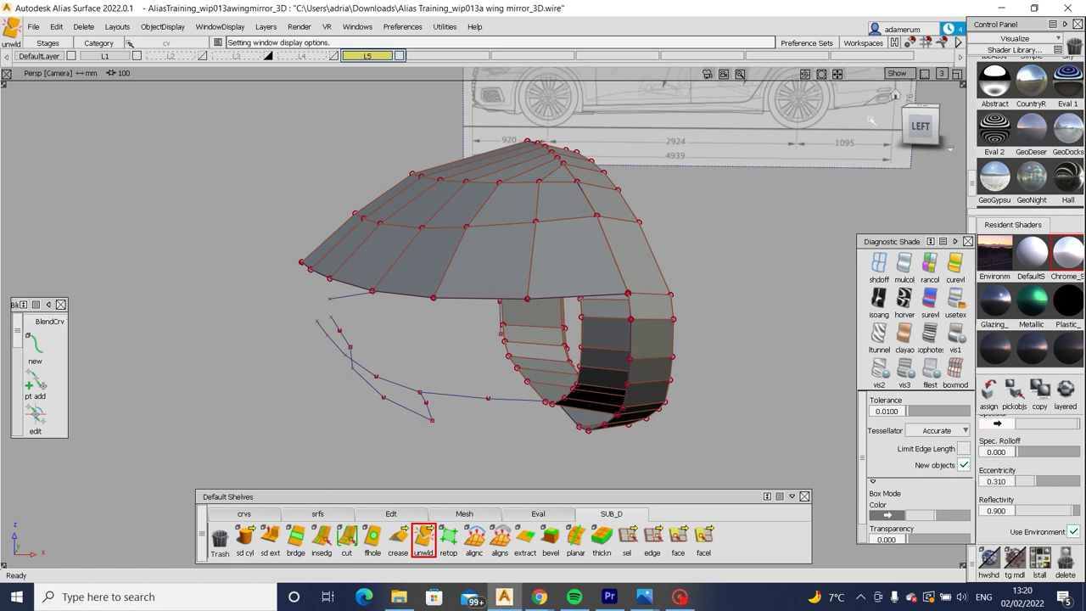
left_click(922, 127)
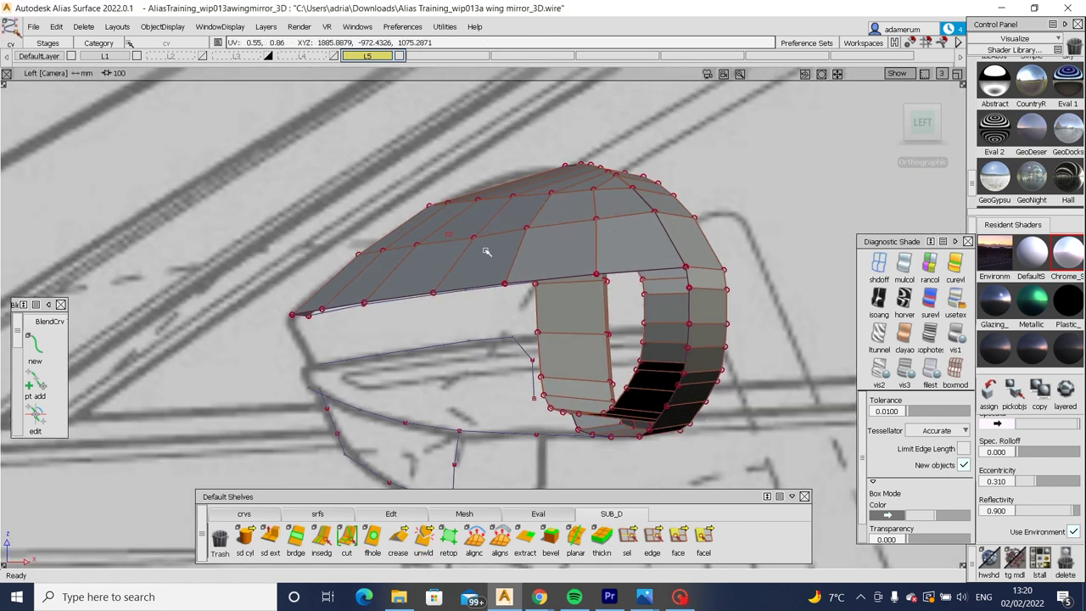
left_click_drag(486, 252, 491, 259)
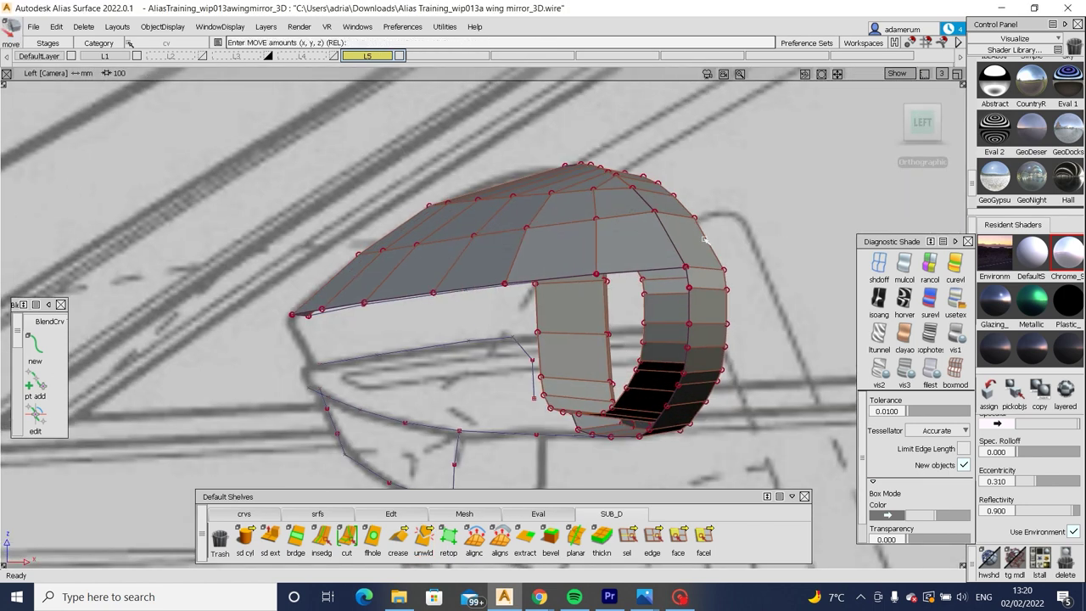
middle_click_drag(468, 321, 507, 318, "alt+shift")
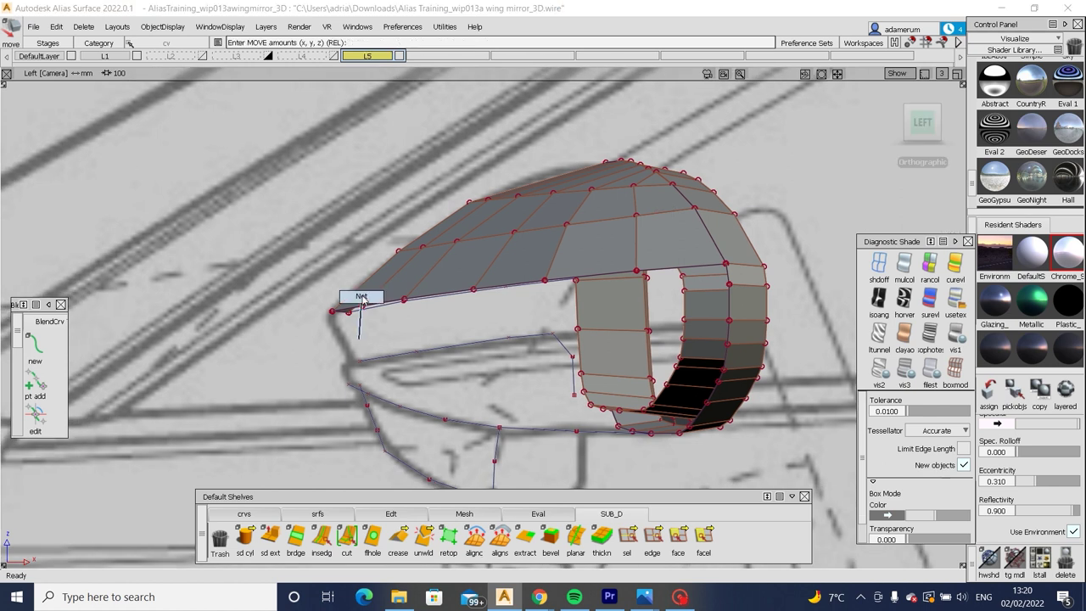
scroll(348, 324, "up", 3)
left_click_drag(340, 323, 365, 357)
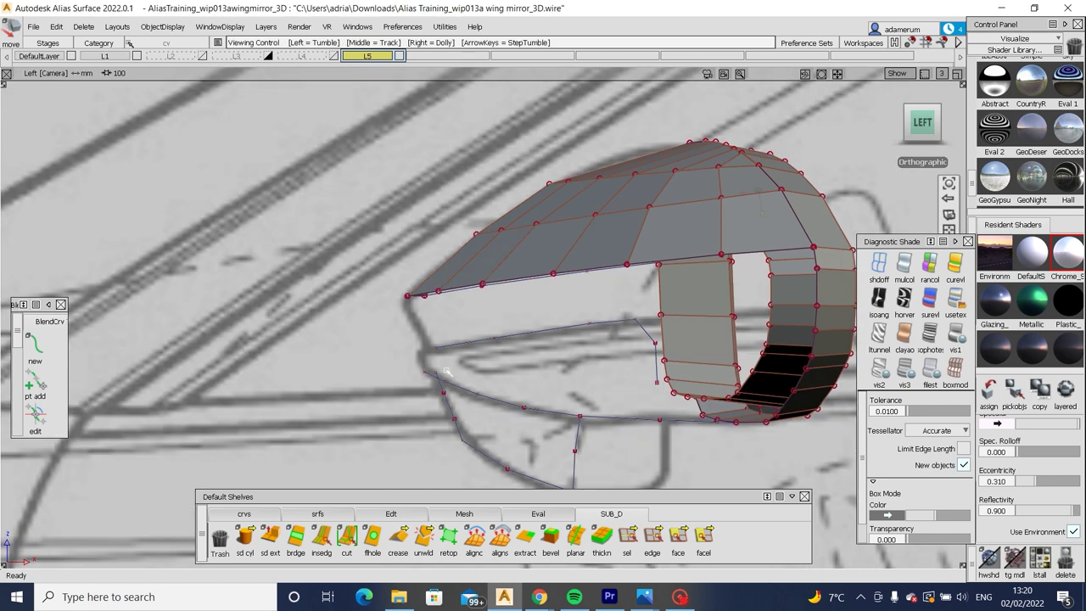
right_click_drag(384, 356, 548, 256, "alt+shift")
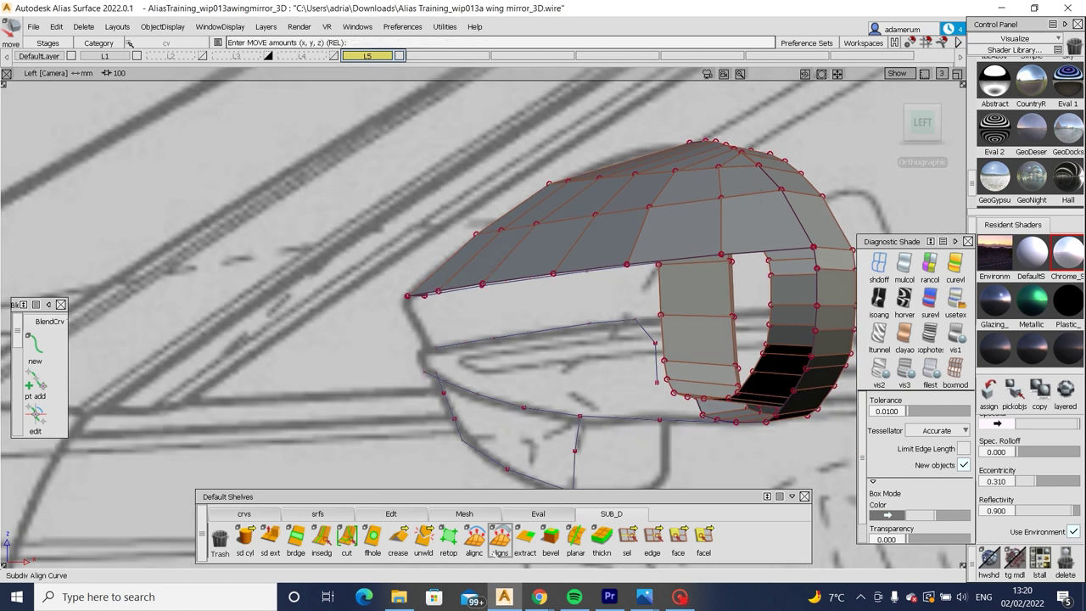
Switch to the browser, examine the side-view wing mirror photo in Autocar's Audi A6 gallery, and return to Alias.
mouse_move(540, 598)
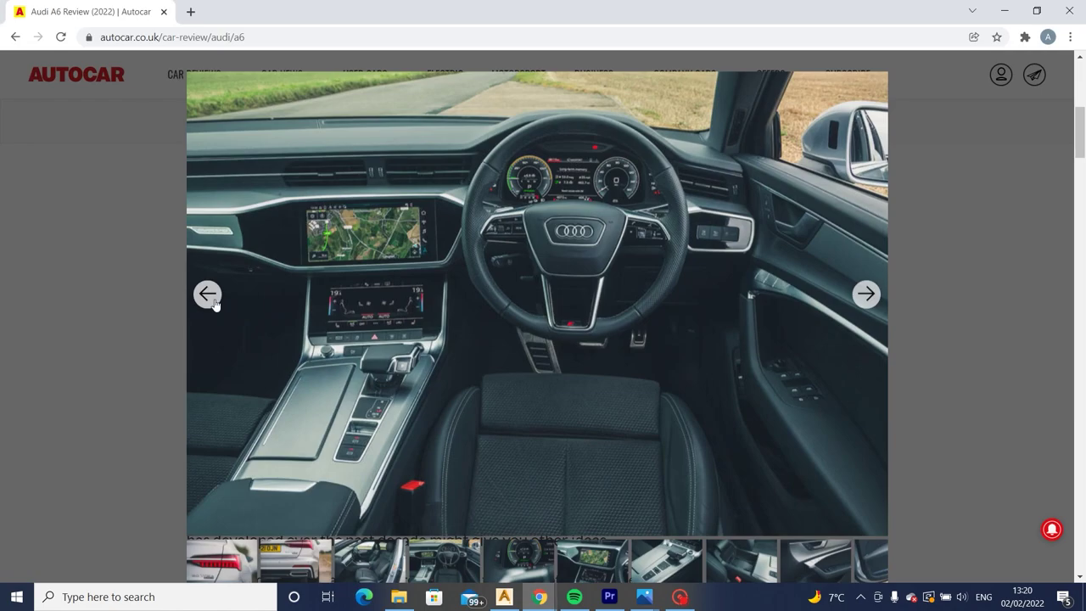
left_click(208, 294)
left_click(208, 295)
left_click(208, 294)
left_click(208, 294)
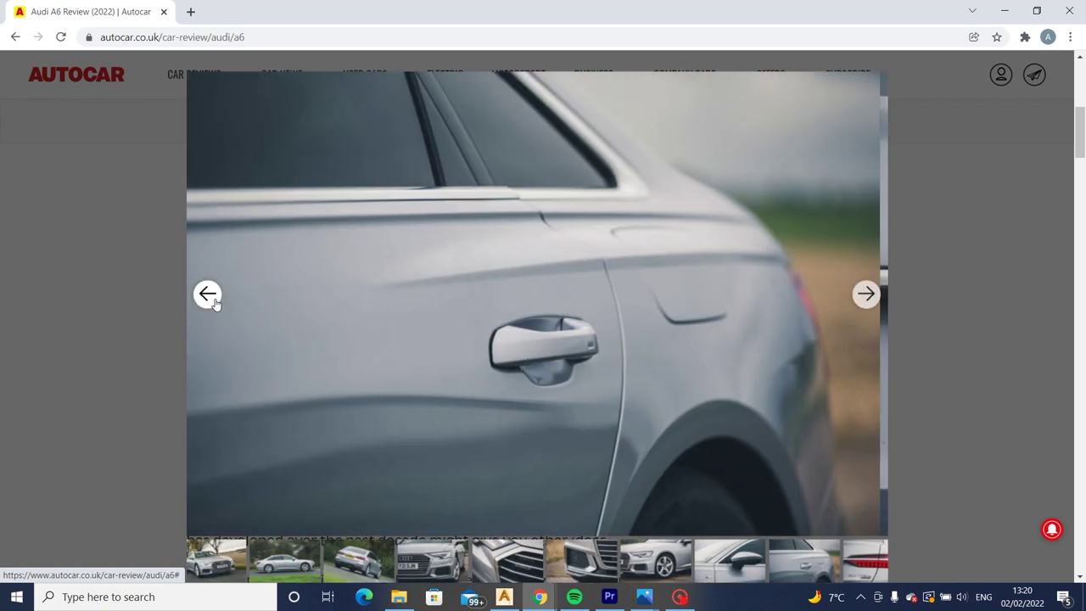
left_click(208, 294)
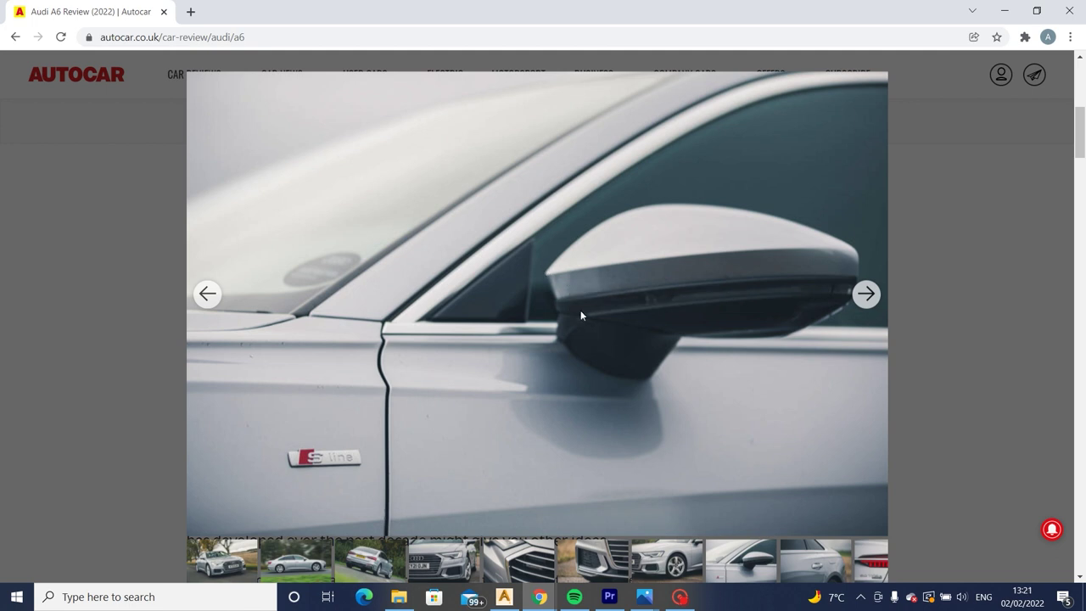
left_click(504, 597)
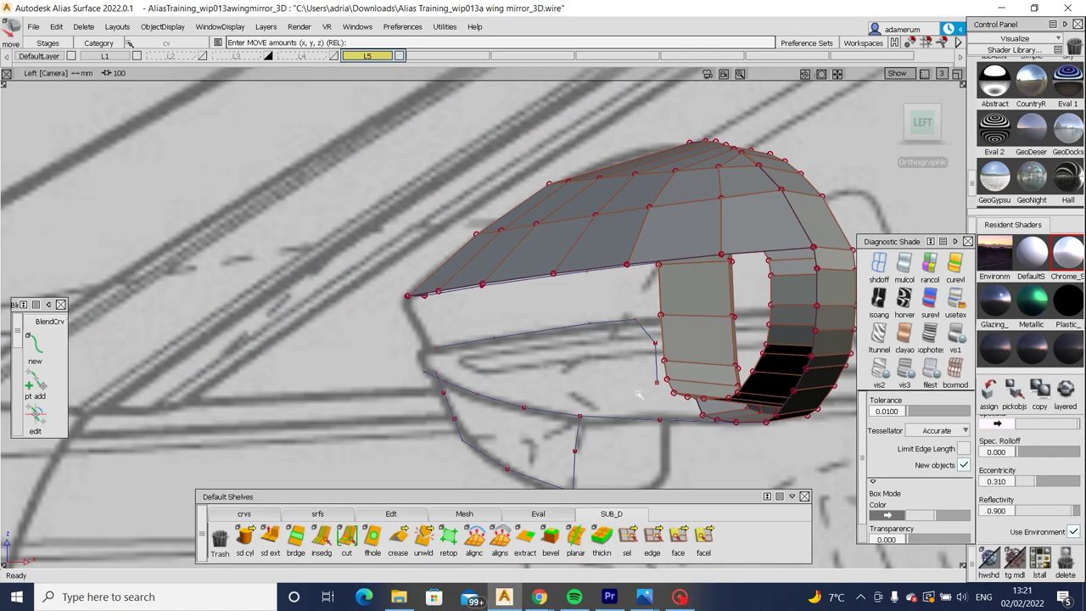
Extrude the upper surface's lower edge loop a short distance straight down in Z, using the Global direction type.
left_click(630, 548)
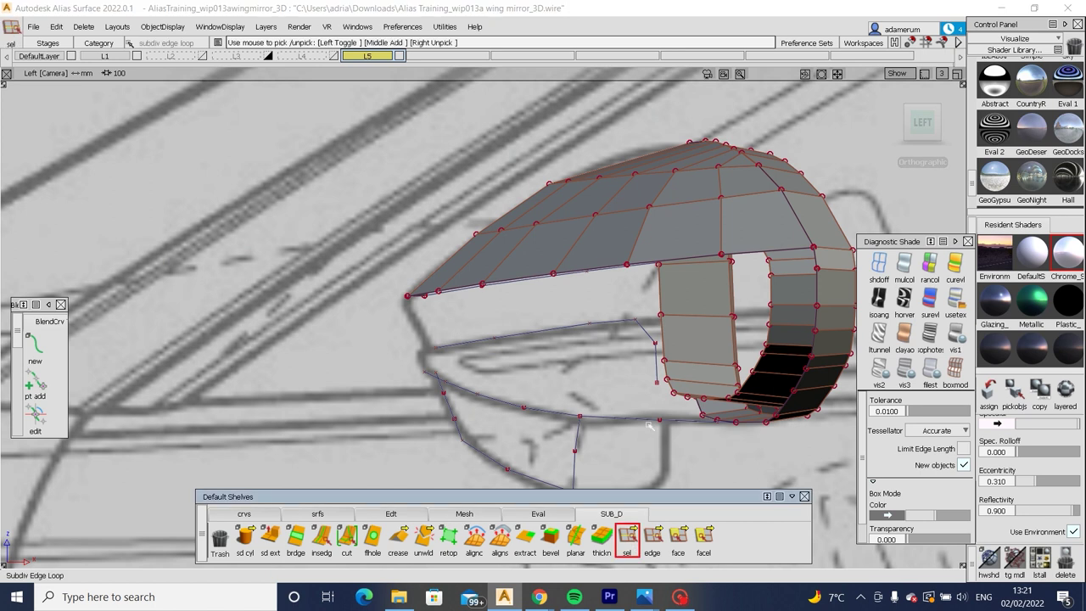
left_click(514, 280)
middle_click_drag(638, 343, 604, 342, "alt+shift")
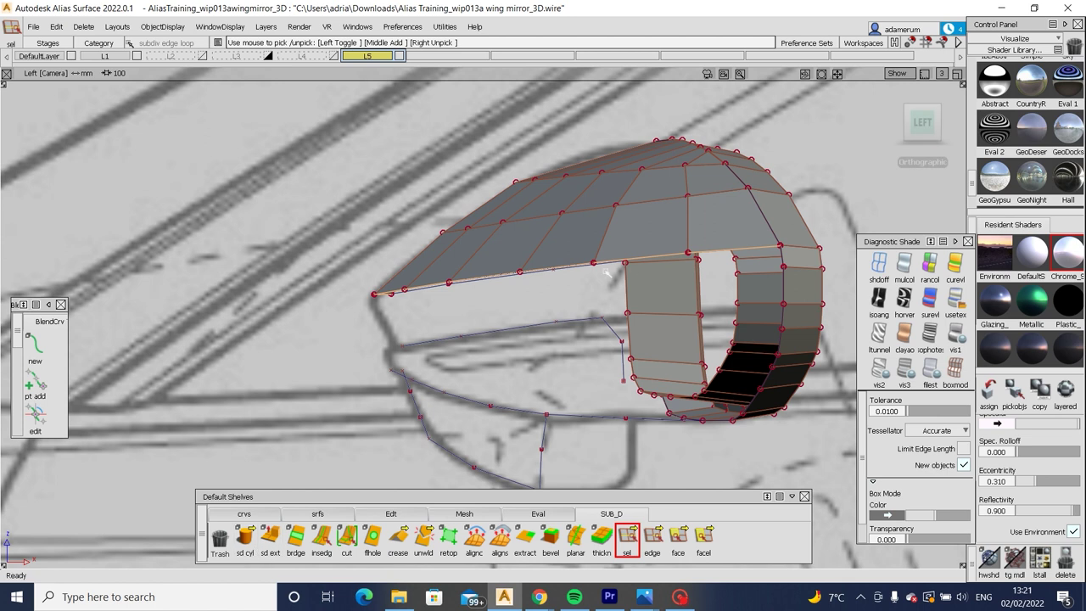
left_click(270, 534)
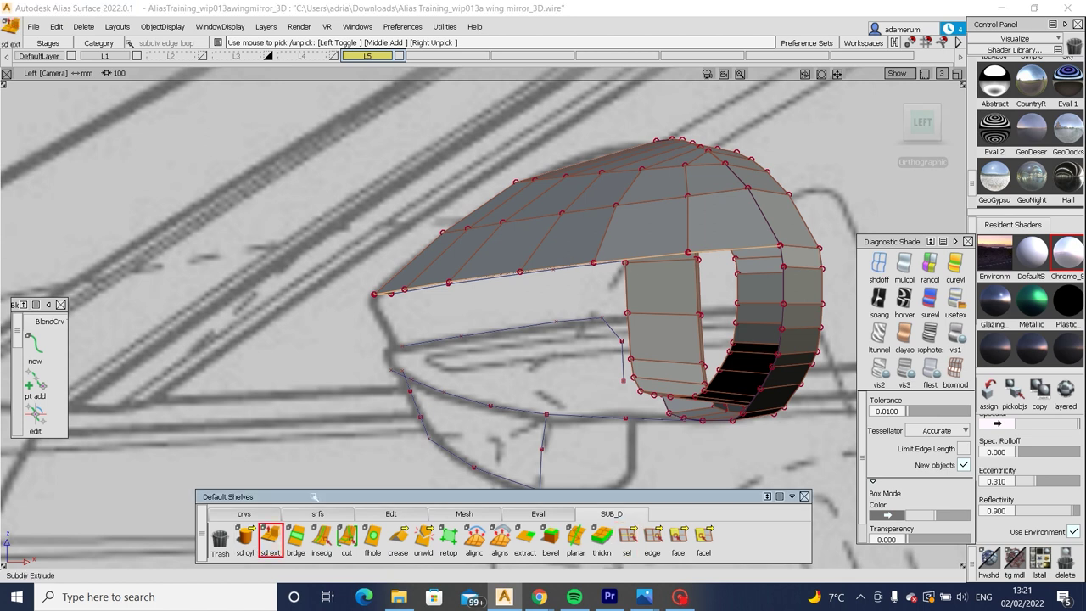
left_click(861, 113)
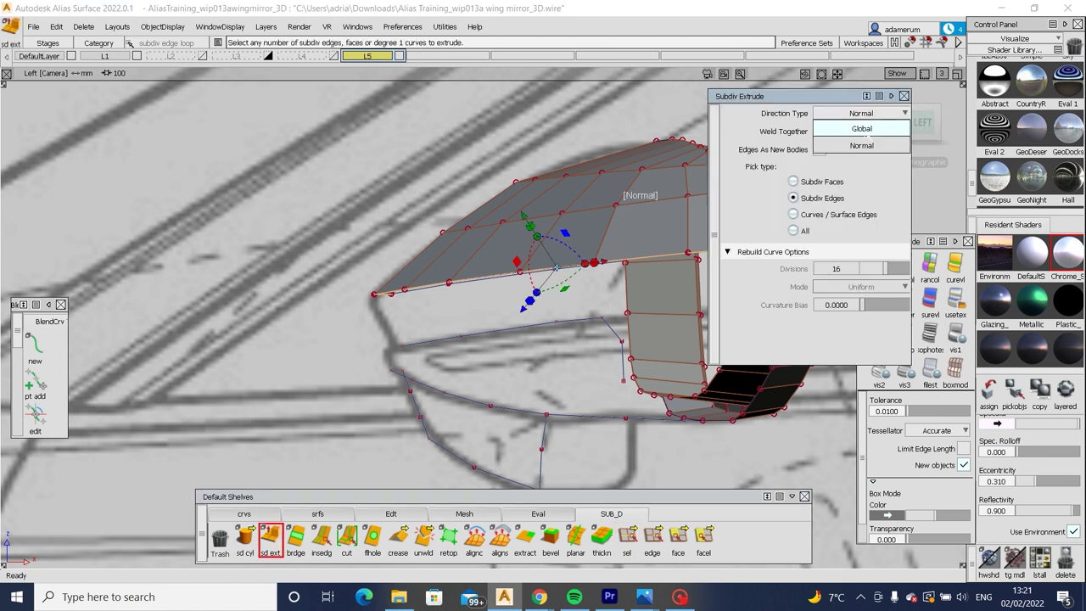
left_click(862, 129)
left_click_drag(576, 208, 454, 268)
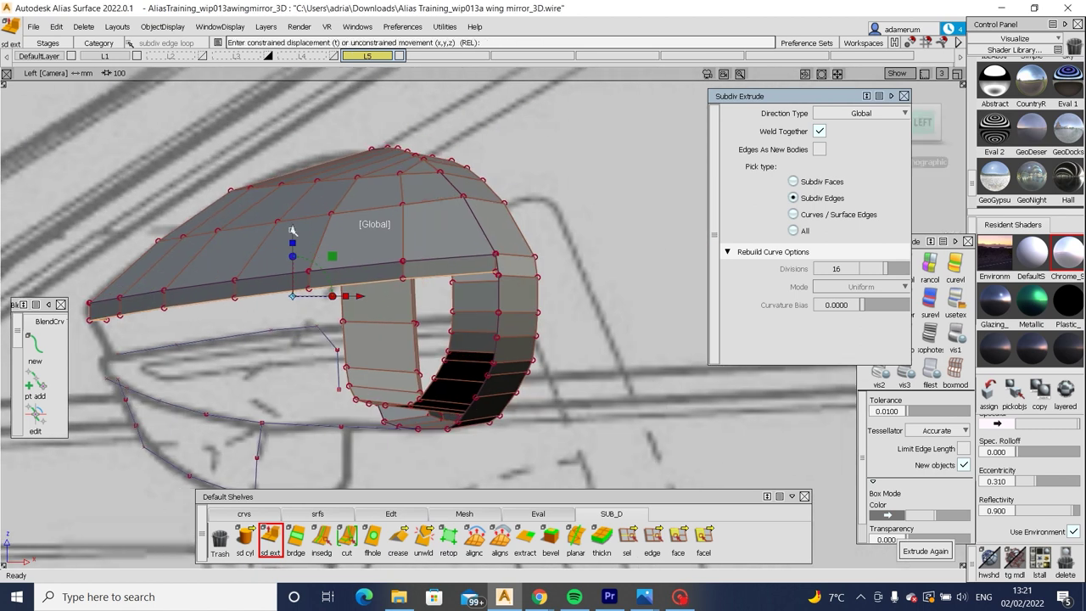
left_click_drag(291, 230, 294, 234)
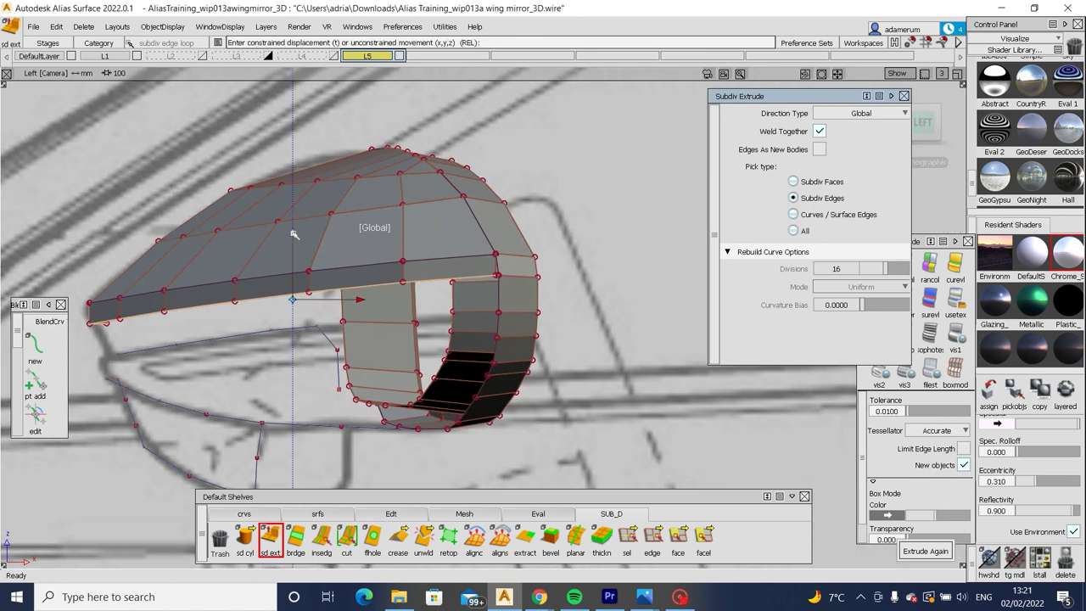
key("Escape")
Adjust the extruded strip's lower rear corner vertex and move its front lower vertices about -1.33 in X and 0.44 in Z.
left_click(497, 274)
key("m")
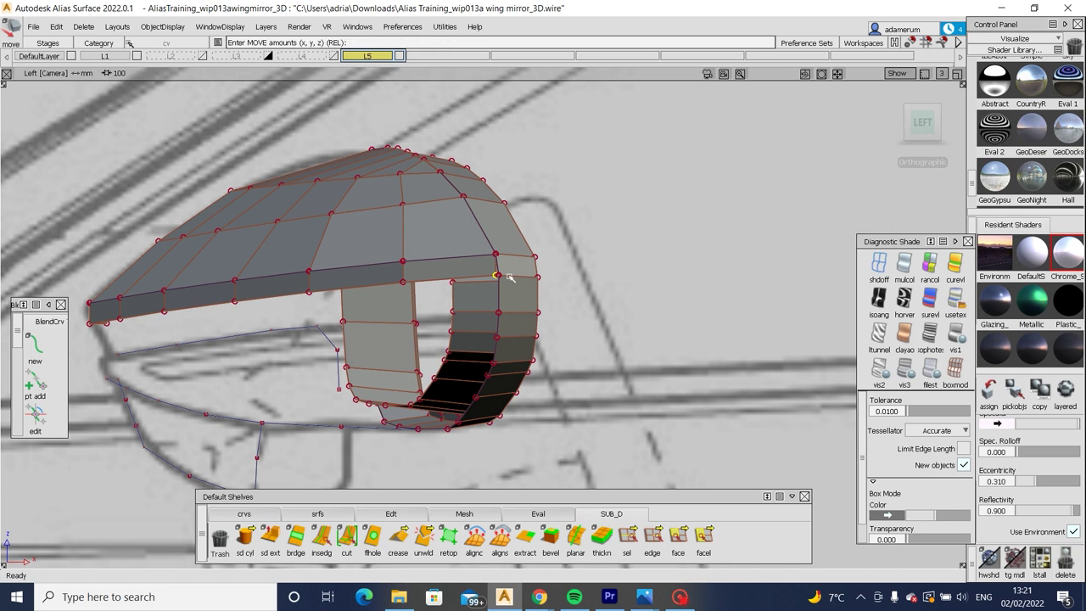
left_click_drag(149, 280, 263, 306, "alt+shift")
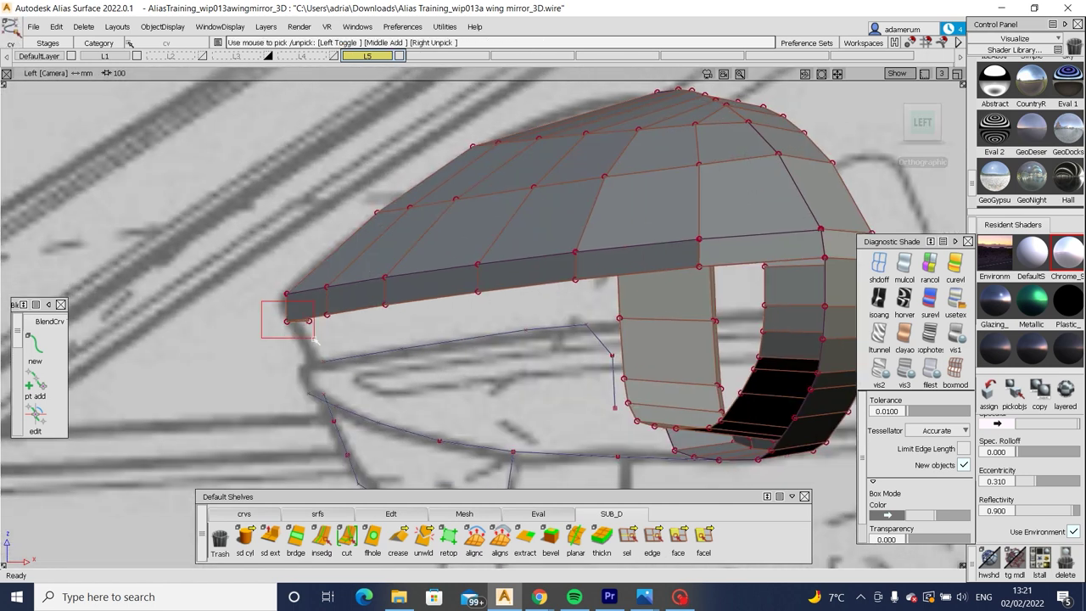
left_click_drag(313, 339, 315, 342)
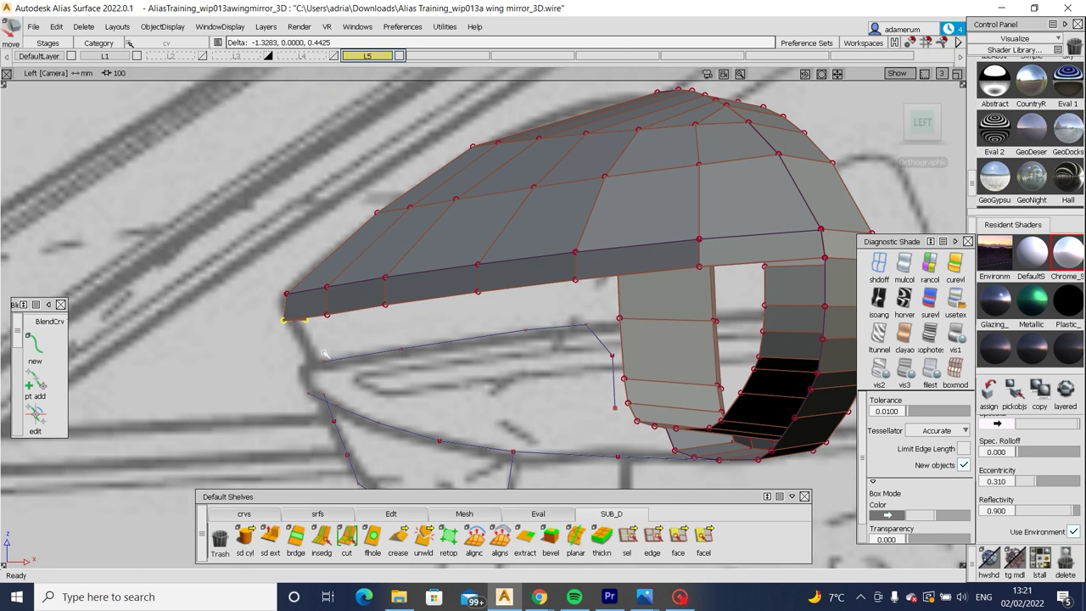
Check the extruded strip's smooth shape with Shade-Sky texture shading in perspective, and restore box mode shading.
middle_click_drag(526, 336, 495, 339, "alt+shift")
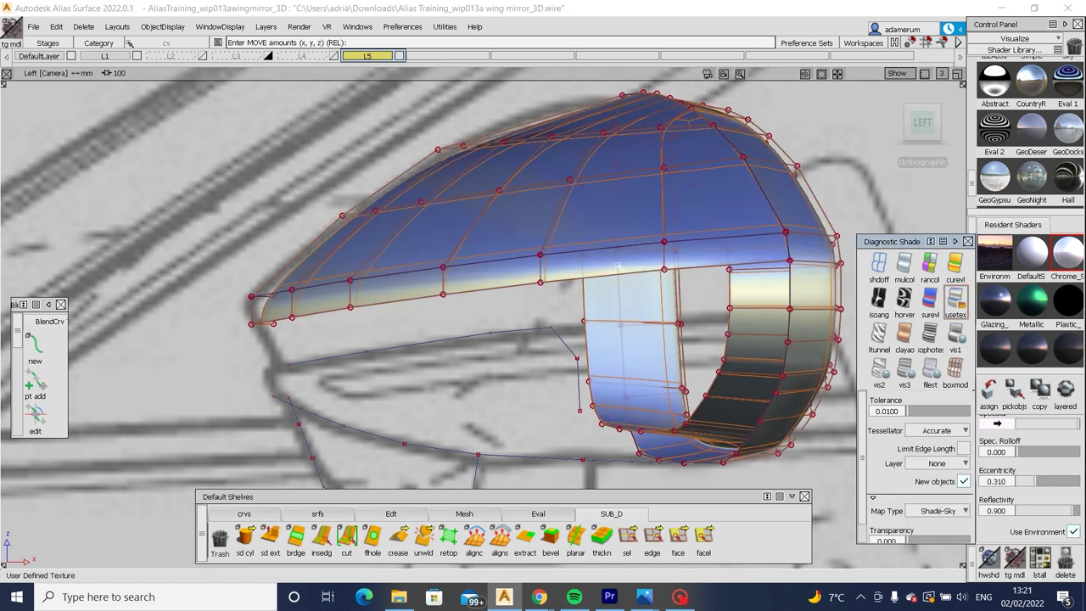
mouse_move(466, 329)
left_mouse_down("alt+shift")
mouse_move(466, 274)
mouse_move(439, 250)
mouse_move(772, 267)
mouse_move(848, 212)
left_mouse_up("alt+shift")
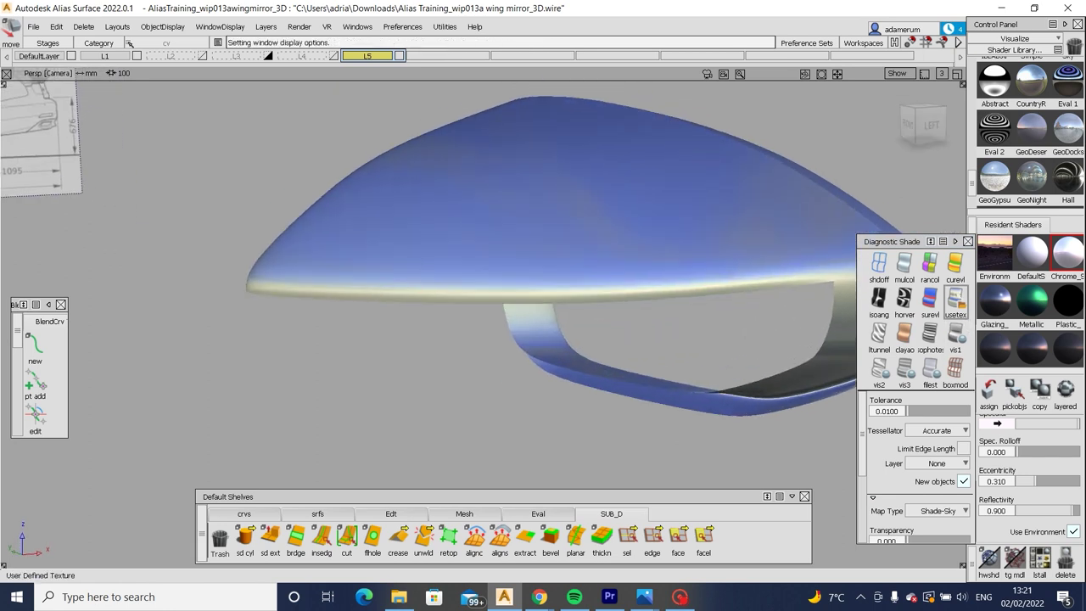
left_click(955, 370)
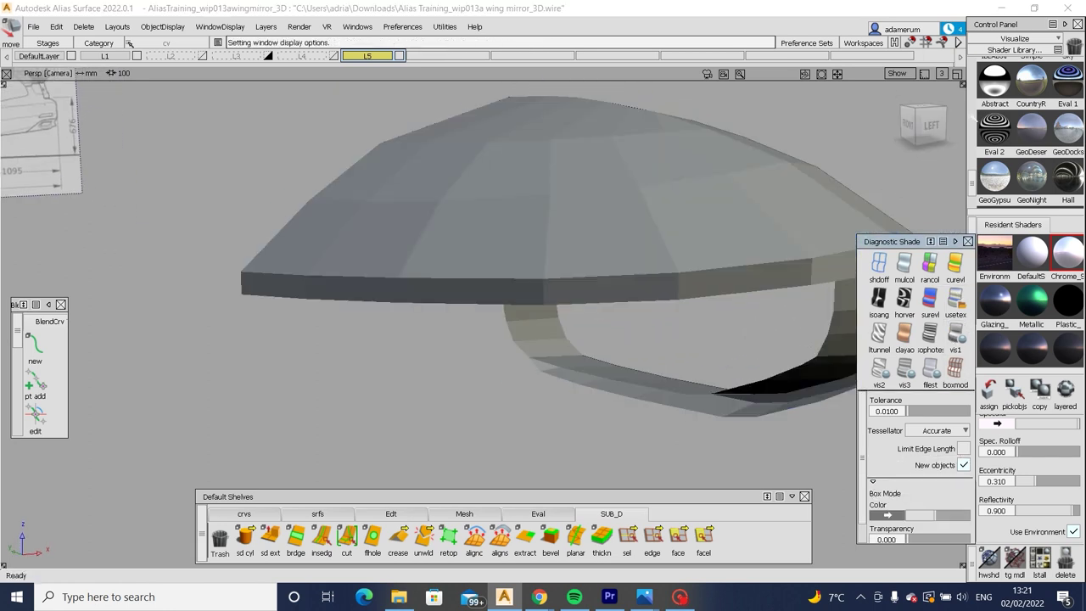
Insert a perpendicular-mode edge loop running lengthwise around the middle of the extruded strip in the left view.
left_click(931, 125)
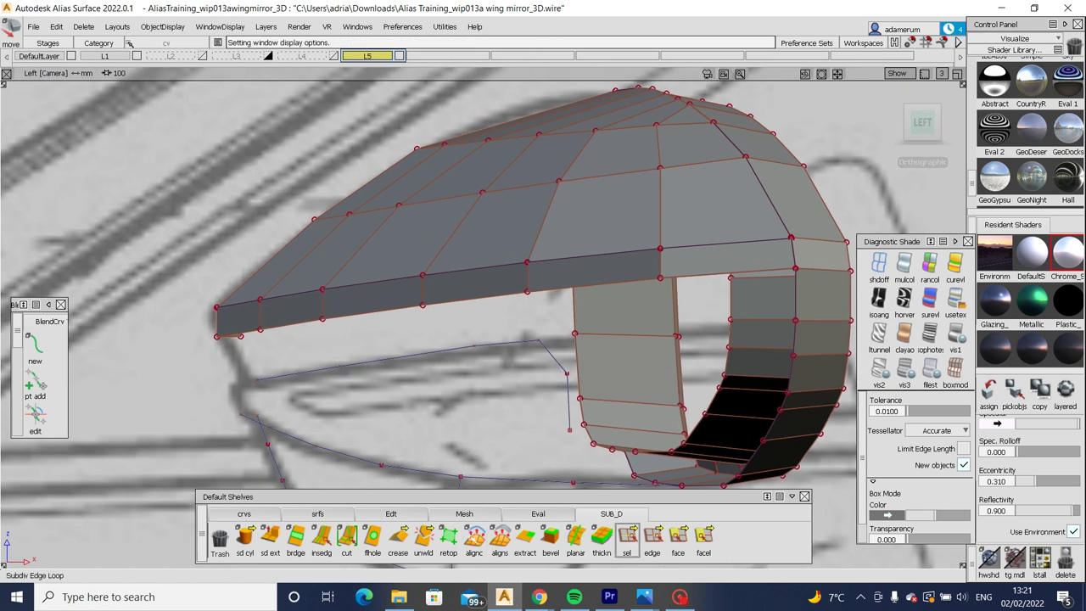
left_click(321, 534)
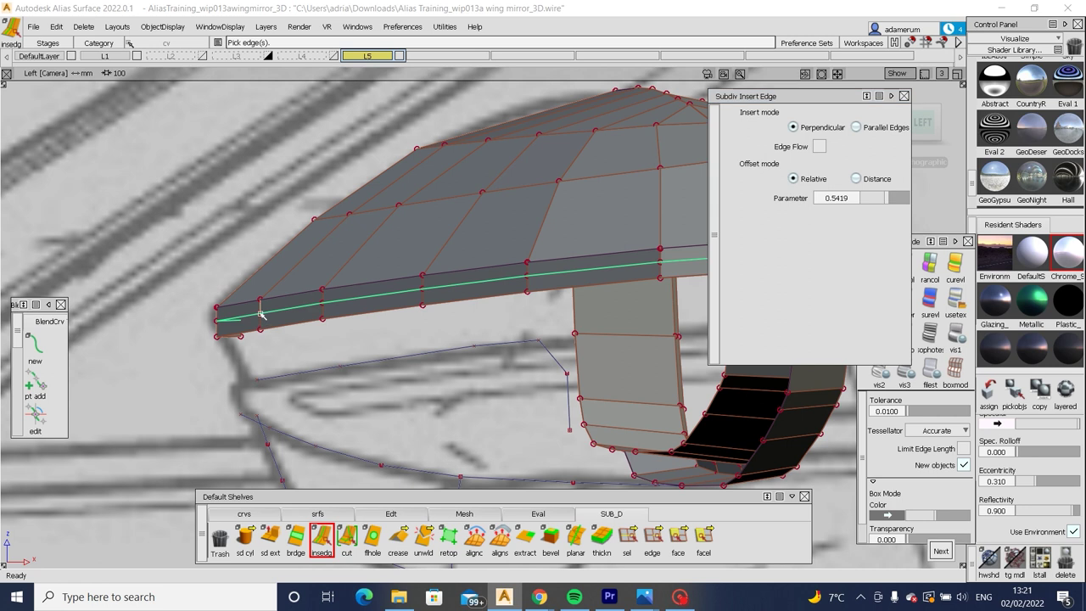
right_click_drag(260, 314, 125, 333, "alt+shift")
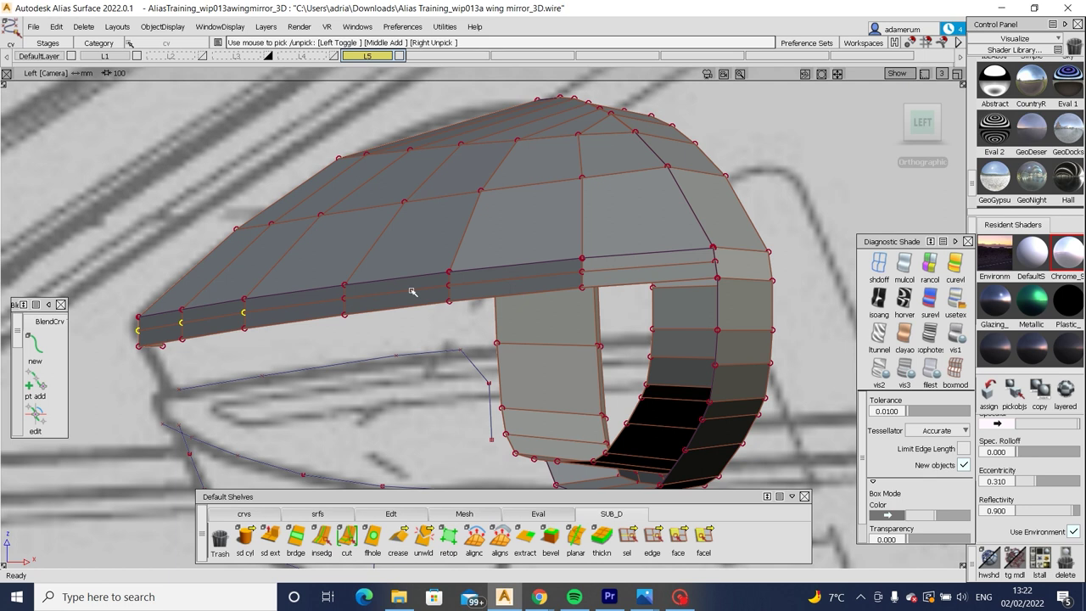
Select the whole middle vertex row of the cap's lower lip and move it slightly forward.
left_click(592, 278)
key("m")
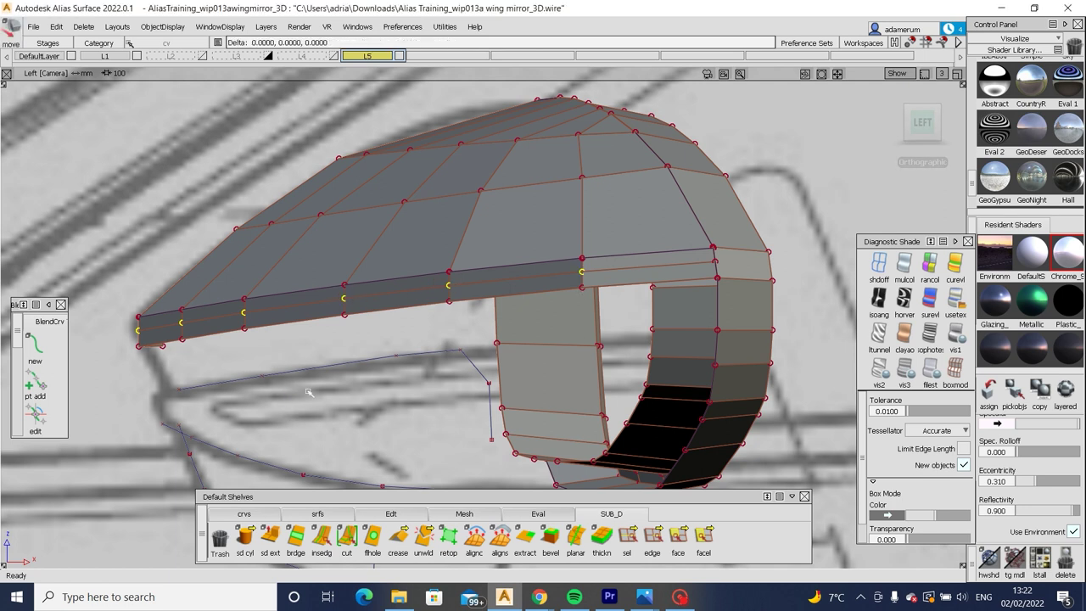
left_click_drag(310, 392, 314, 381)
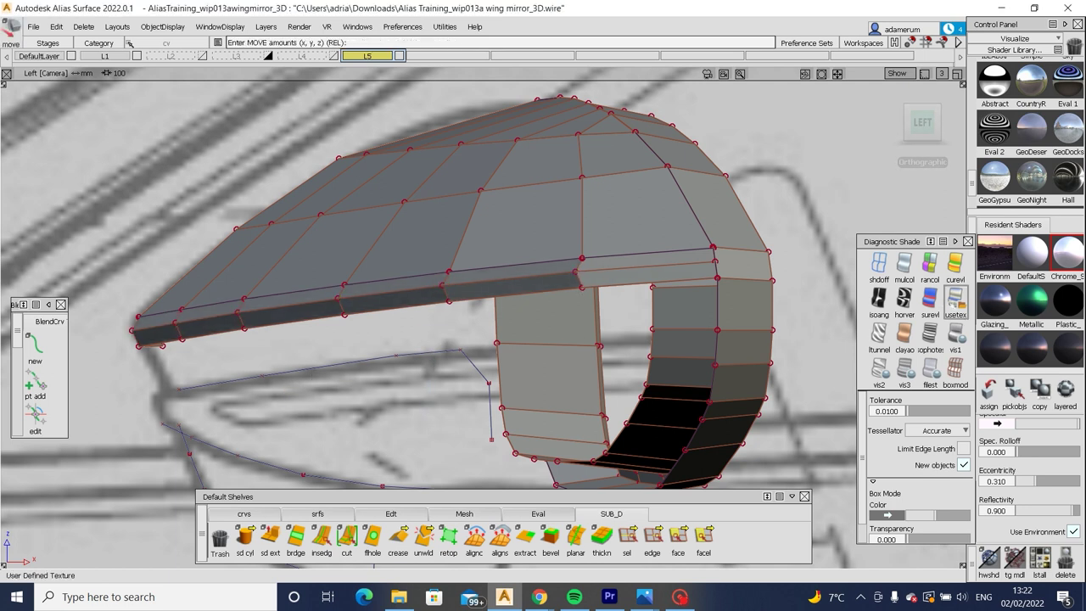
Compare the textured mirror cap in perspective with the Audi A6 mirror photo in Chrome, and return to Alias in box-mode shading.
mouse_move(543, 305)
left_mouse_down("alt+shift")
mouse_move(662, 308)
mouse_move(683, 347)
mouse_move(718, 365)
mouse_move(699, 340)
mouse_move(680, 264)
mouse_move(710, 211)
mouse_move(686, 272)
mouse_move(686, 260)
mouse_move(837, 268)
mouse_move(645, 322)
mouse_move(371, 342)
mouse_move(407, 390)
left_mouse_up("alt+shift")
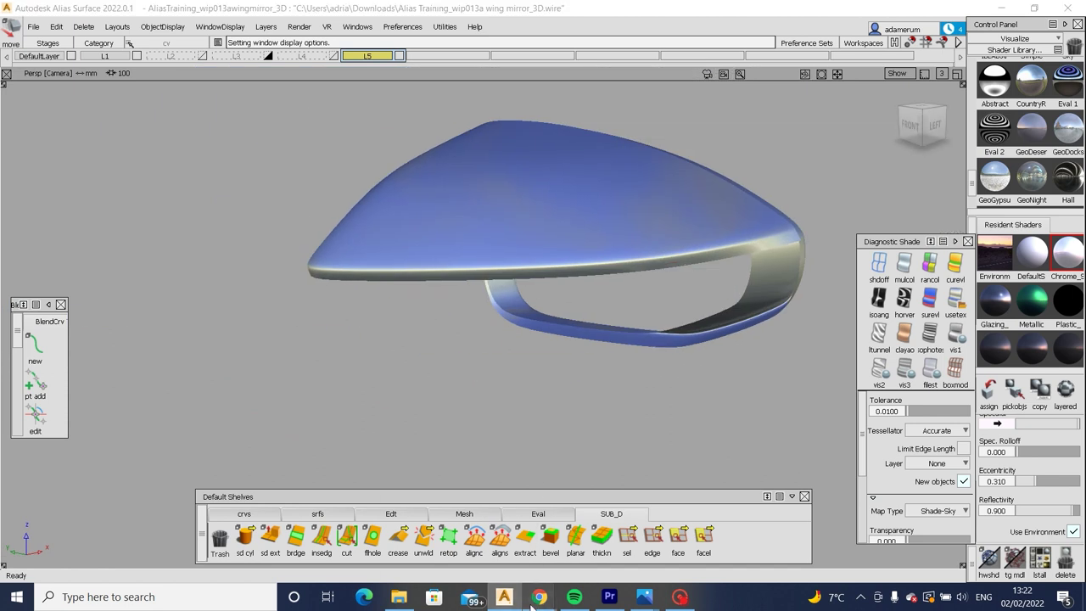
mouse_move(535, 598)
left_click(619, 553)
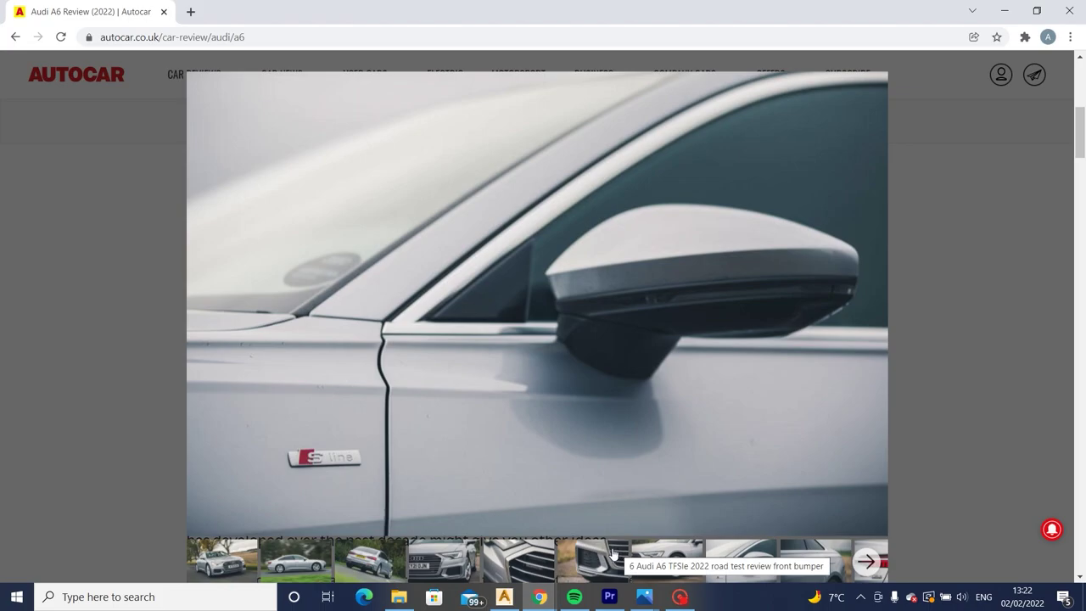
left_click(505, 596)
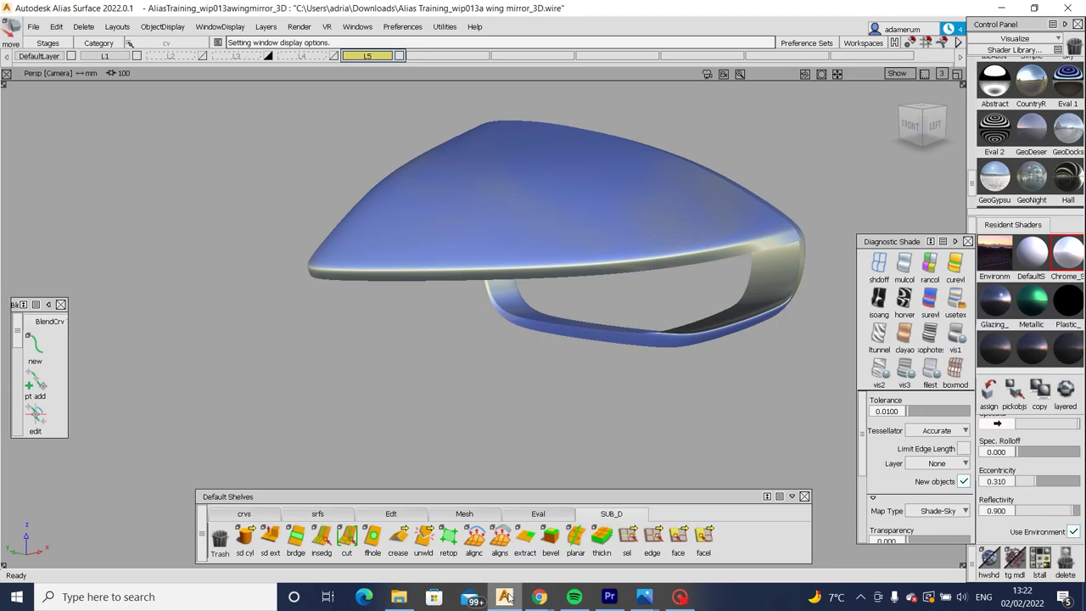
left_click_drag(611, 356, 815, 297, "alt+shift")
right_click_drag(814, 297, 509, 279, "alt+shift")
mouse_move(509, 279)
left_mouse_down("alt+shift")
mouse_move(504, 305)
mouse_move(497, 273)
mouse_move(577, 280)
left_mouse_up("alt+shift")
left_click(955, 366)
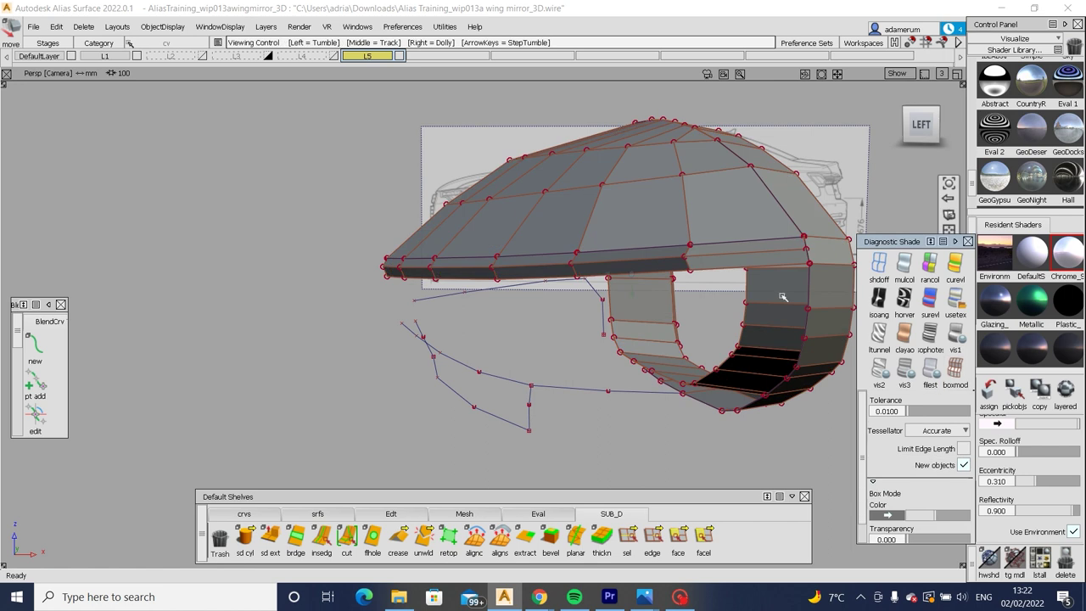
Move the two rearmost offset vertices of the lip's middle row back into line with the vertices above and below.
scroll(692, 257, "up", 5)
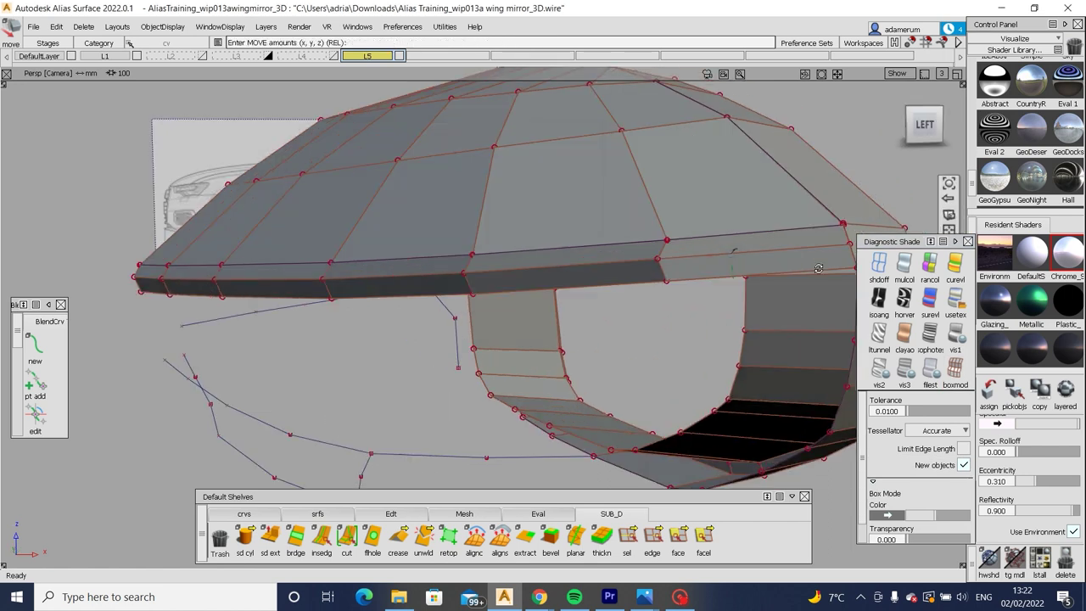
left_click_drag(673, 259, 654, 286, "alt+shift")
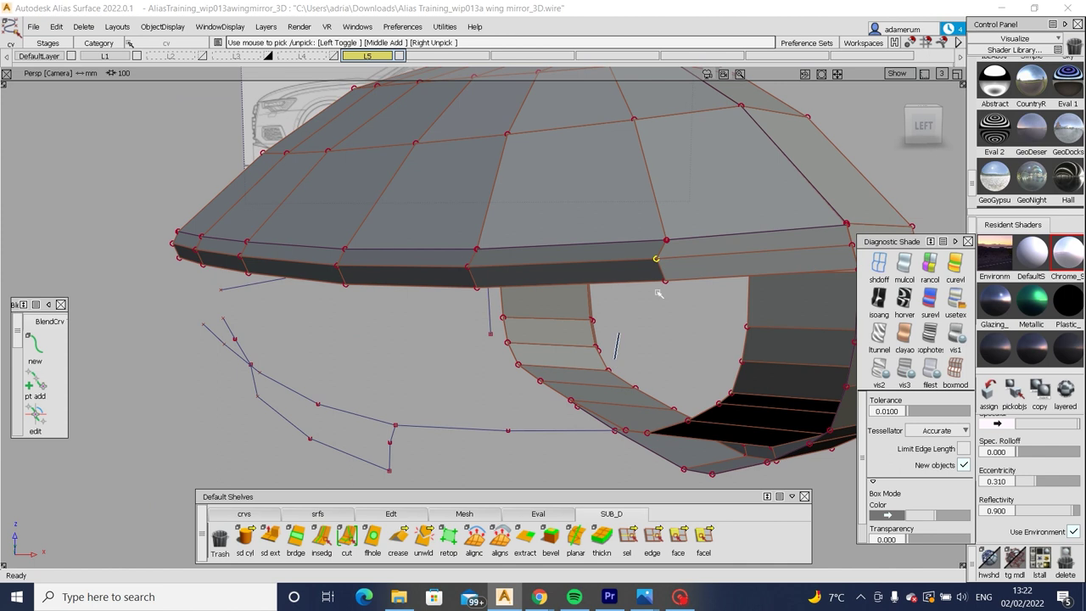
left_click(923, 125)
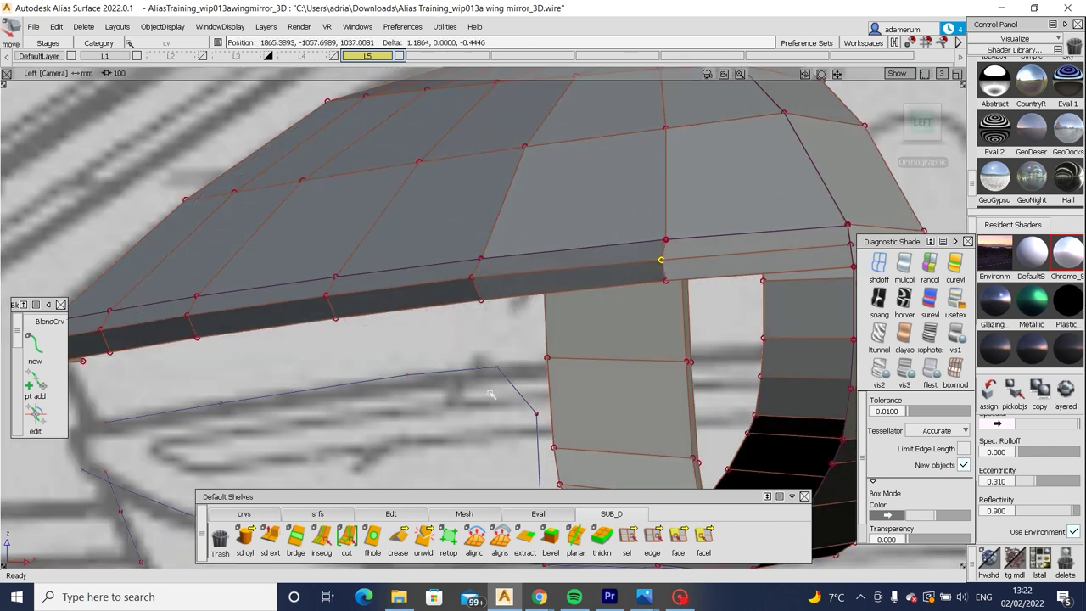
left_click_drag(495, 392, 552, 407, "alt+shift")
left_click_drag(528, 291, 451, 378, "alt+shift")
scroll(550, 283, "up", 5)
key("F8")
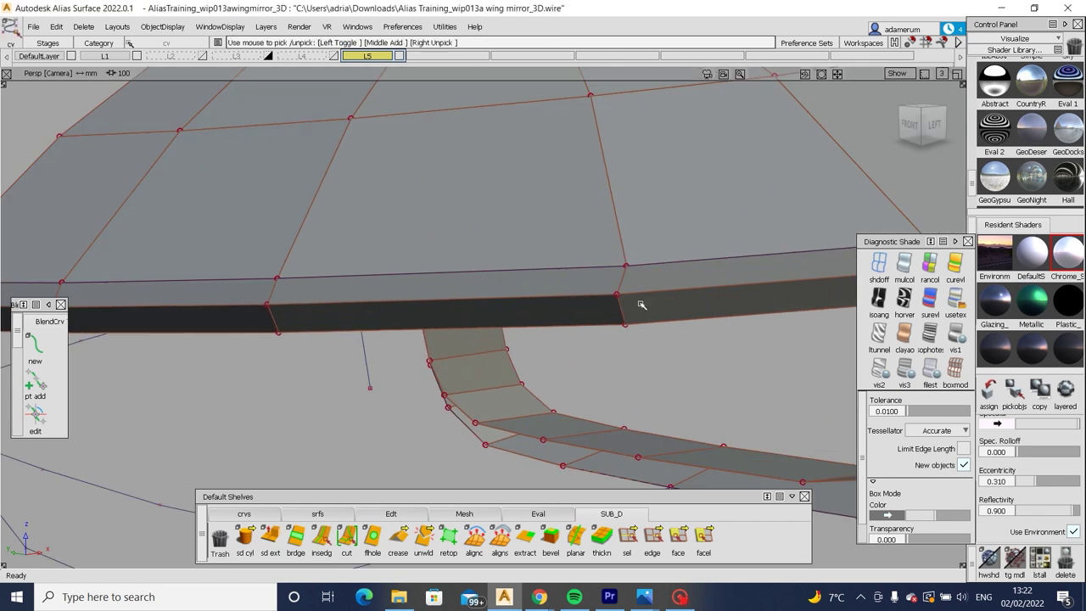
left_click(616, 295)
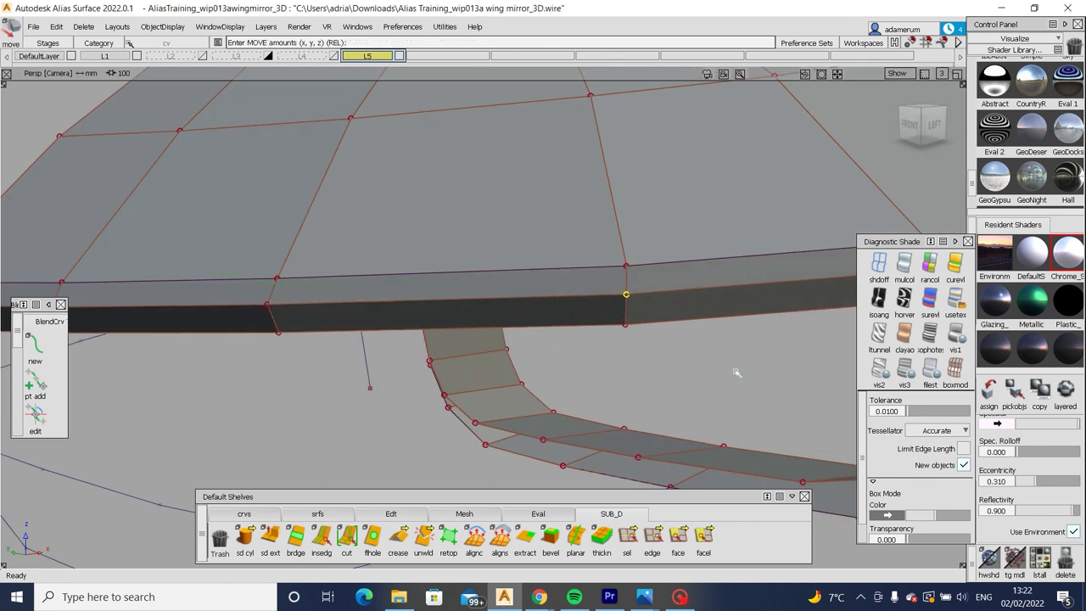
mouse_move(735, 371)
right_mouse_down("alt+shift")
mouse_move(699, 379)
mouse_move(730, 373)
right_mouse_up("alt+shift")
Extrude the lip's lower edge loop straight down in the global direction with Subdiv Extrude to form a deeper band.
left_click(935, 124)
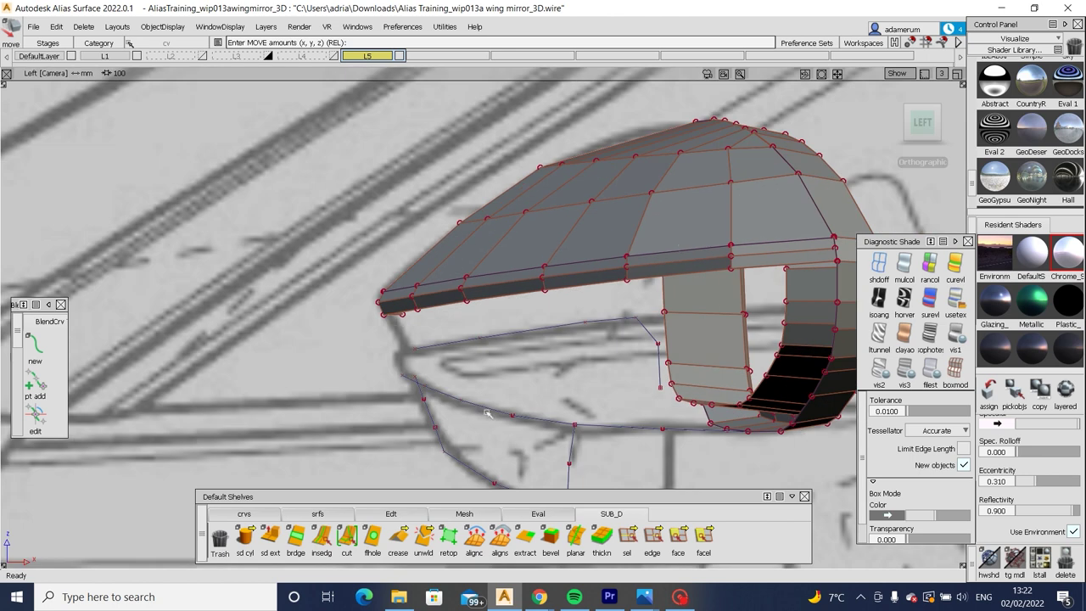
left_click(627, 535)
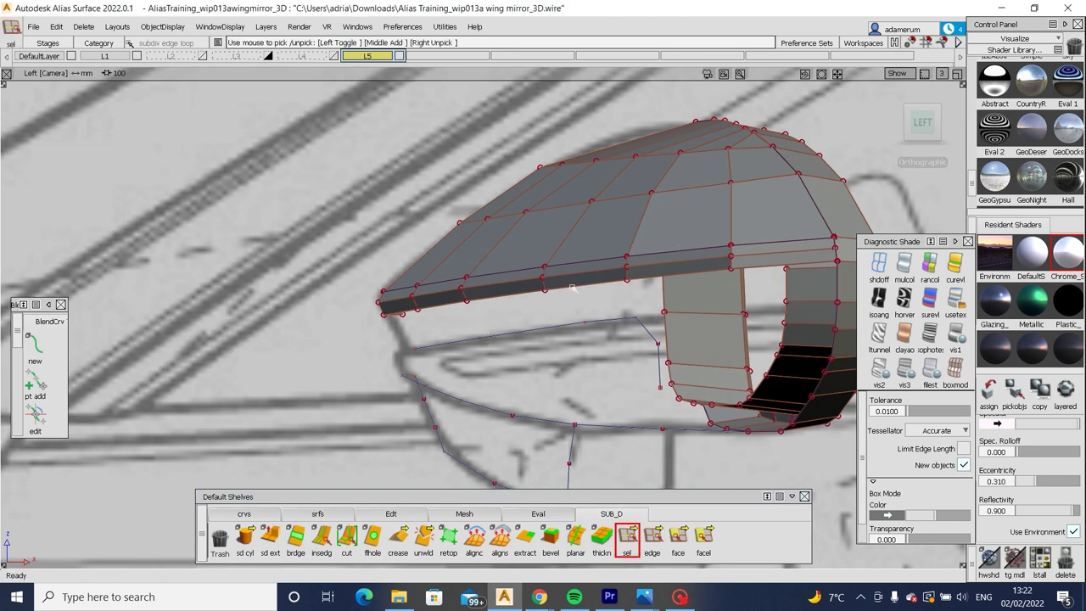
left_click(572, 289)
left_click(270, 535)
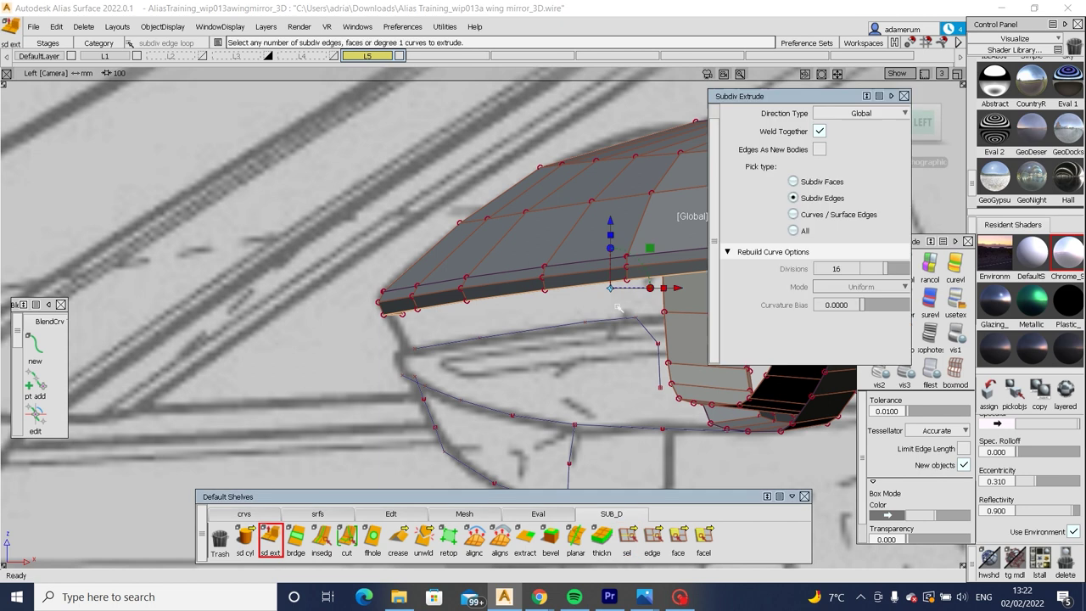
middle_click_drag(662, 178, 586, 174, "alt+shift")
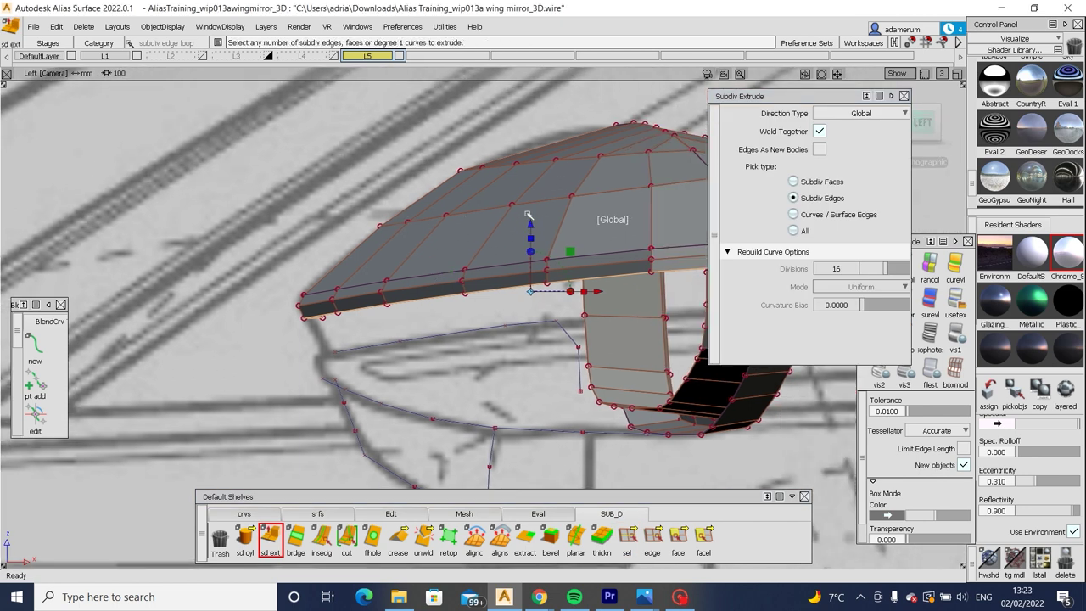
left_click_drag(530, 230, 529, 267)
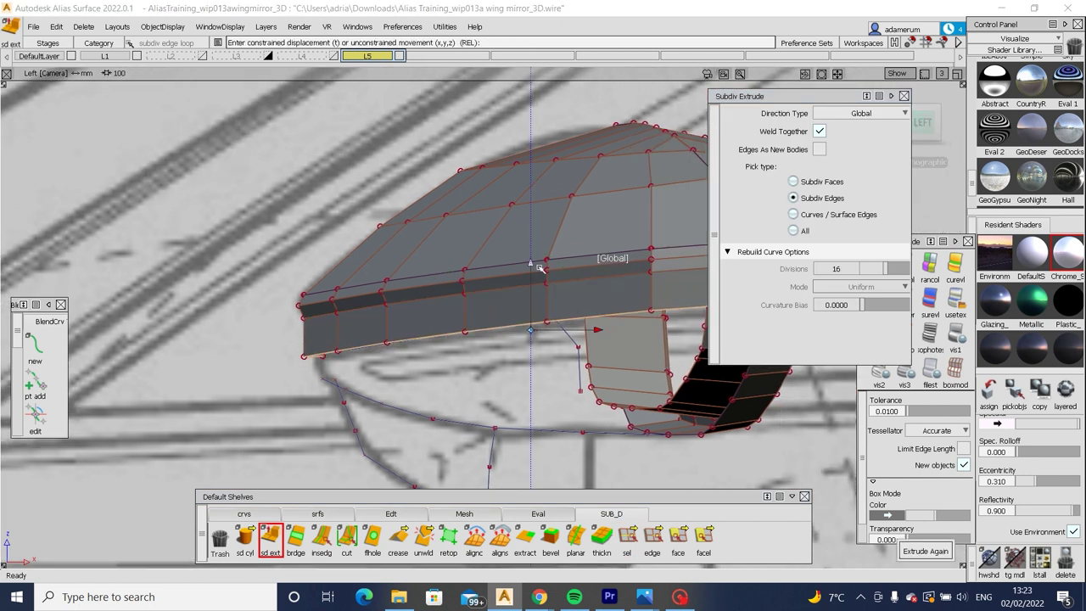
middle_click_drag(529, 266, 430, 278, "alt+shift")
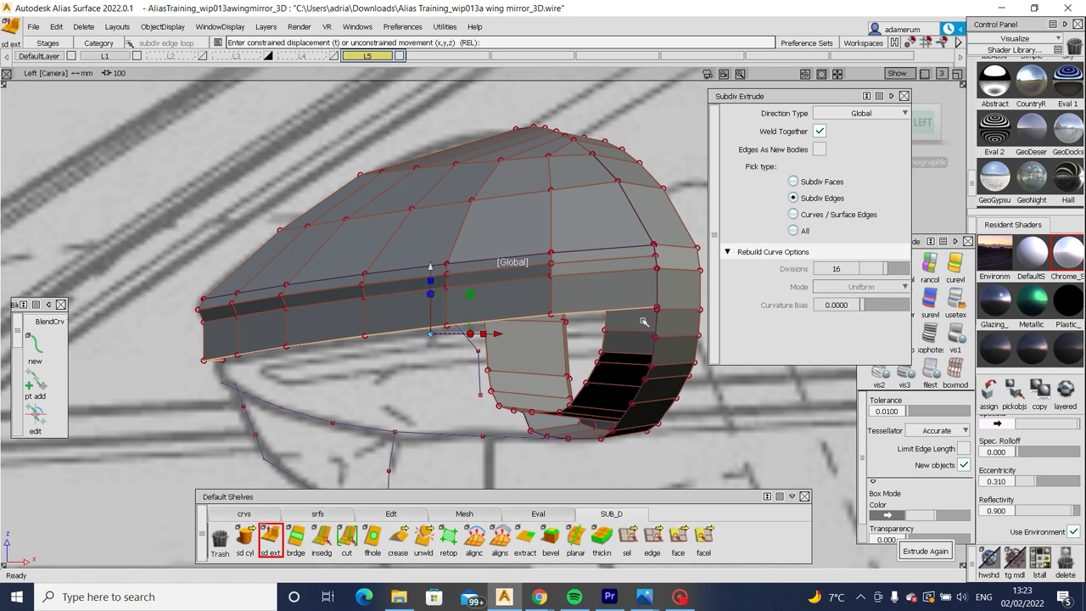
key("Escape")
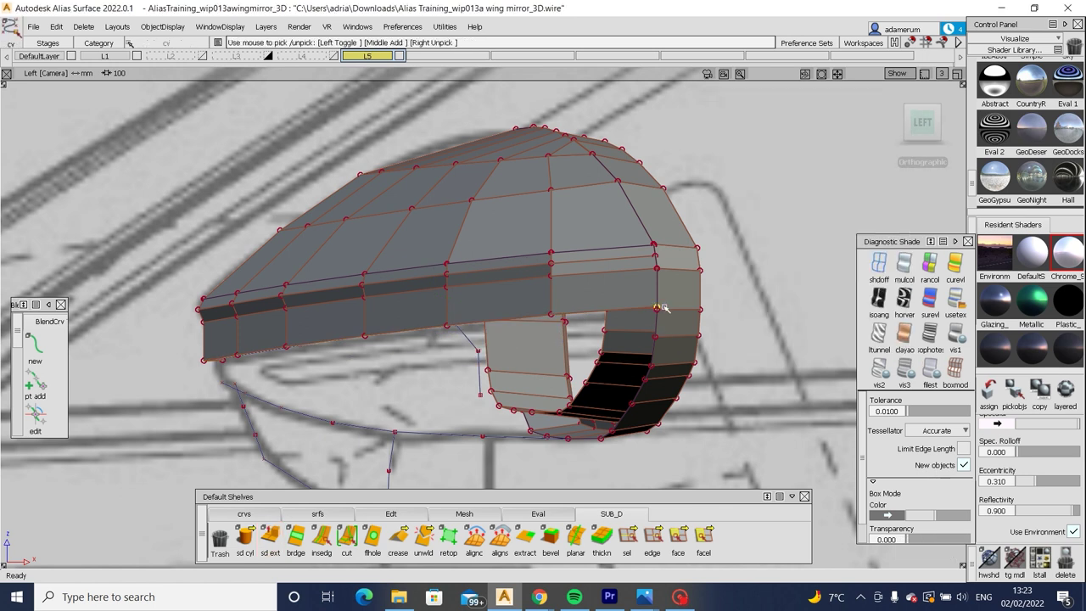
Adjust the two rear lower-edge vertices of the extruded band in the left view.
right_click_drag(661, 308, 747, 320, "alt+shift")
left_click(741, 318)
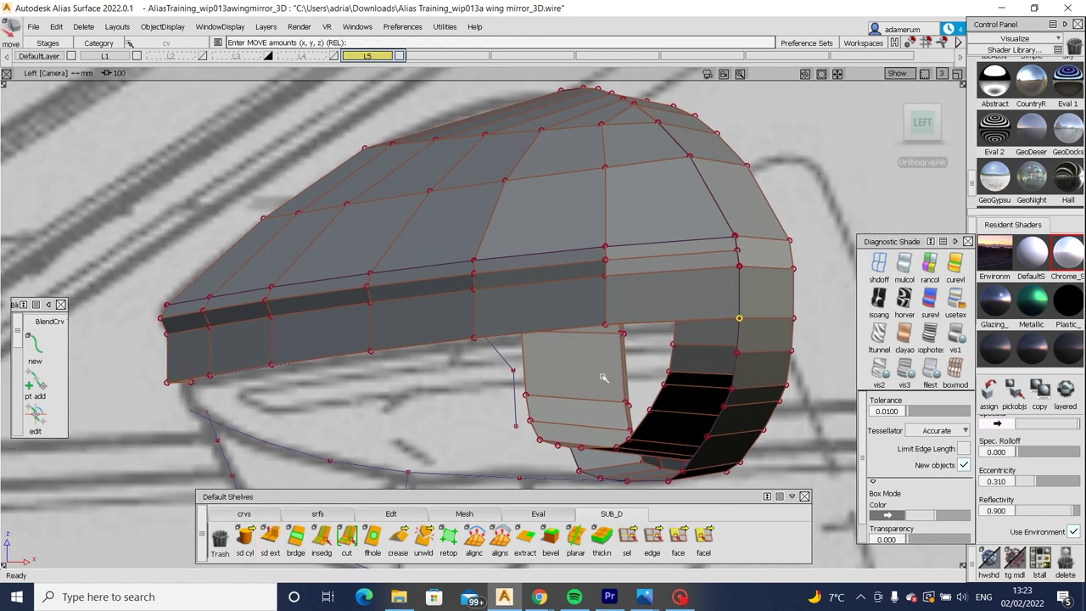
left_click(604, 325)
left_click_drag(604, 325, 635, 339)
Examine the extruded band against the front and left blueprints, comparing it in wireframe and in box-mode shading.
key("F9")
left_click_drag(797, 334, 539, 324, "alt+shift")
key("F2")
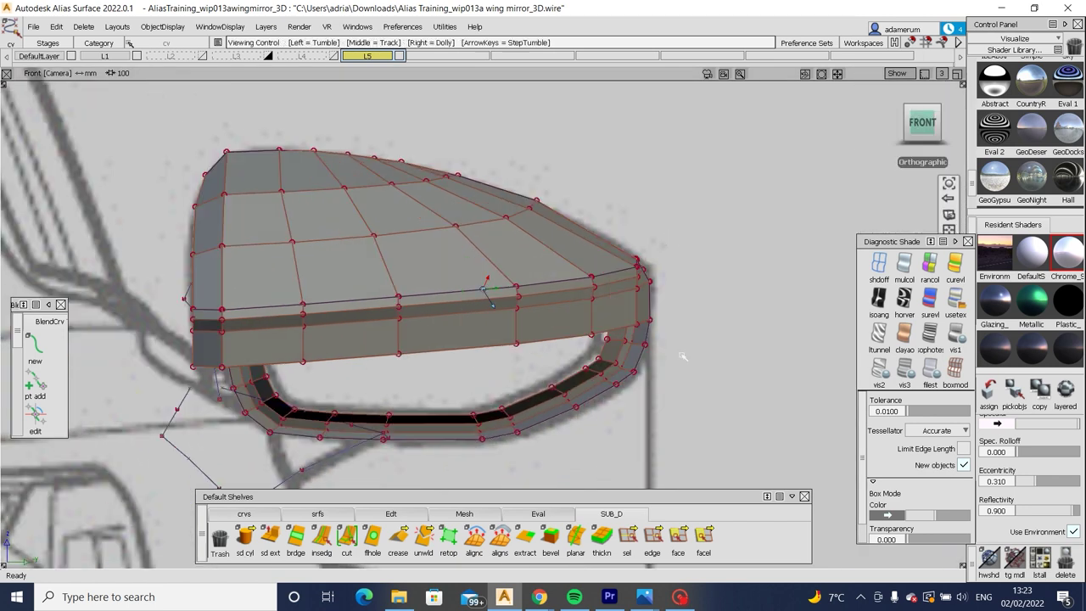
mouse_move(659, 359)
left_mouse_down("alt+shift")
mouse_move(713, 339)
mouse_move(801, 255)
left_mouse_up("alt+shift")
key("F3")
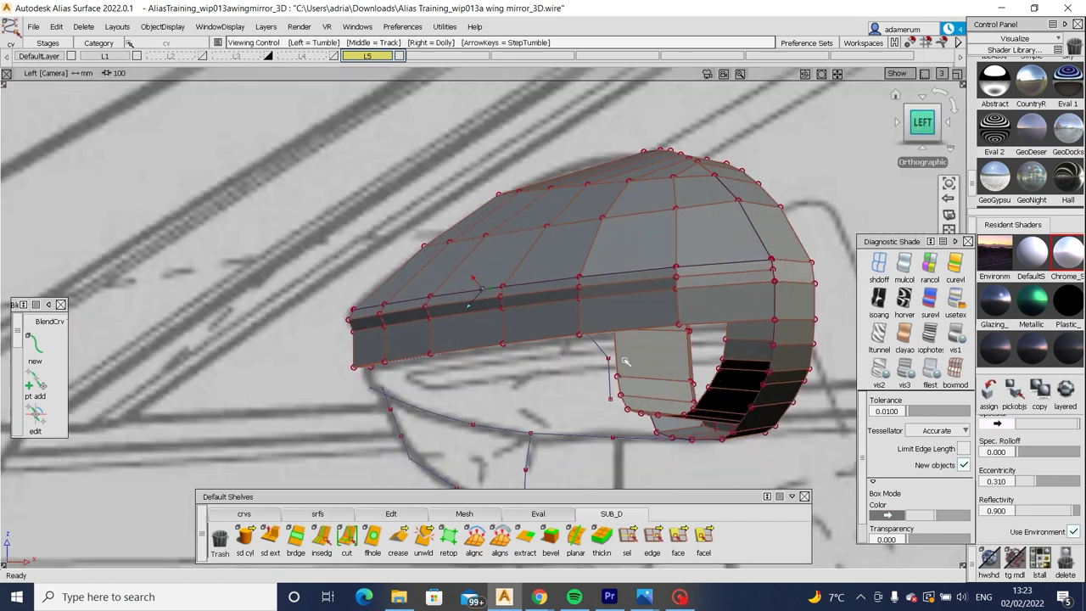
left_click(879, 267)
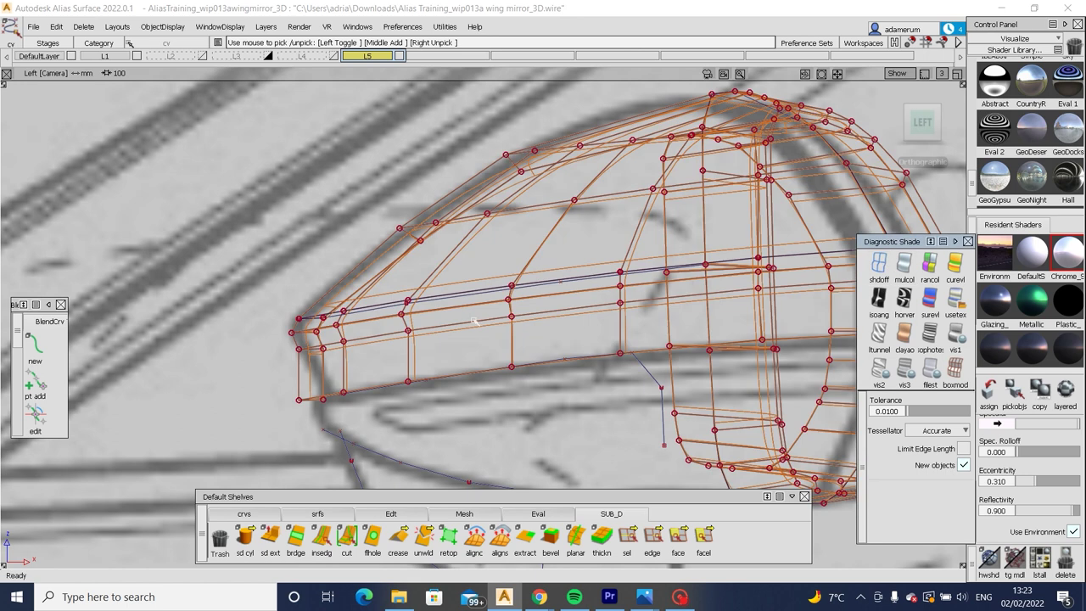
left_click(955, 340)
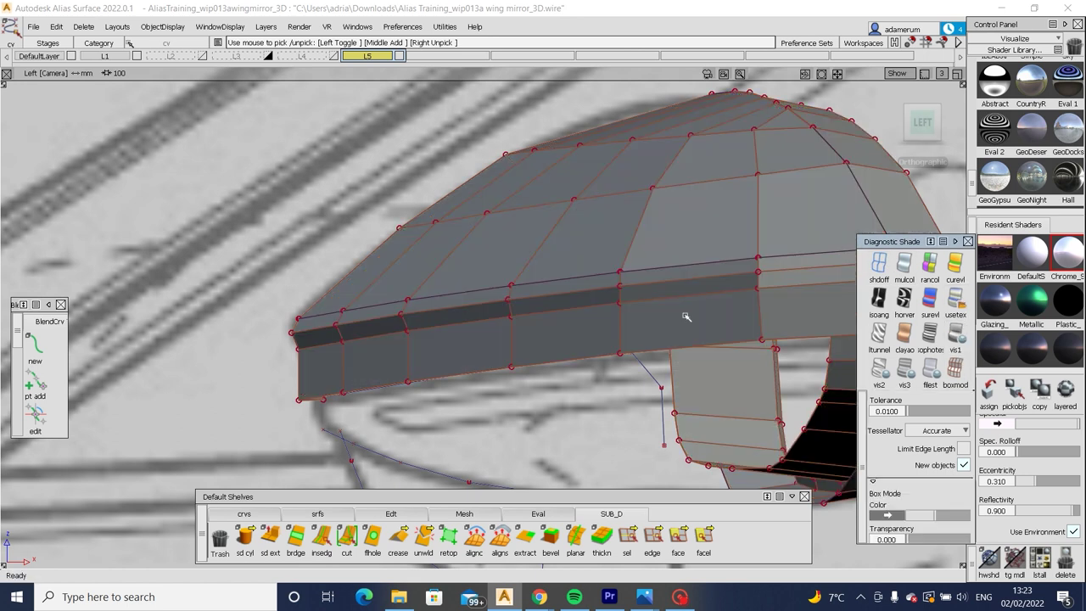
Raise the two middle vertex columns of the lip and band slightly to smooth the lower edge line.
left_click_drag(619, 255, 636, 392)
right_click(626, 373)
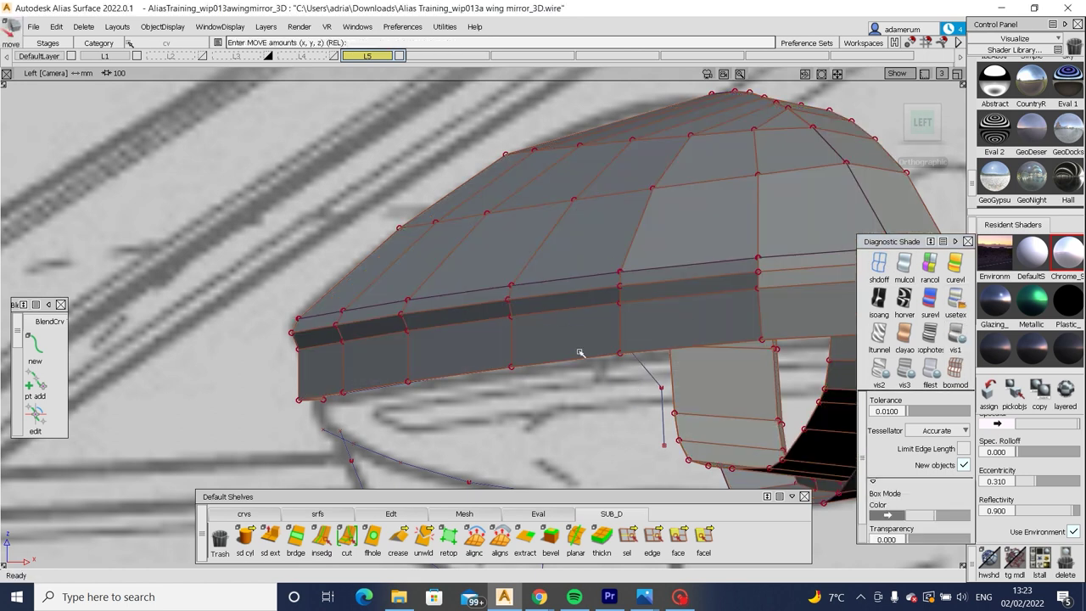
left_click_drag(608, 265, 617, 349)
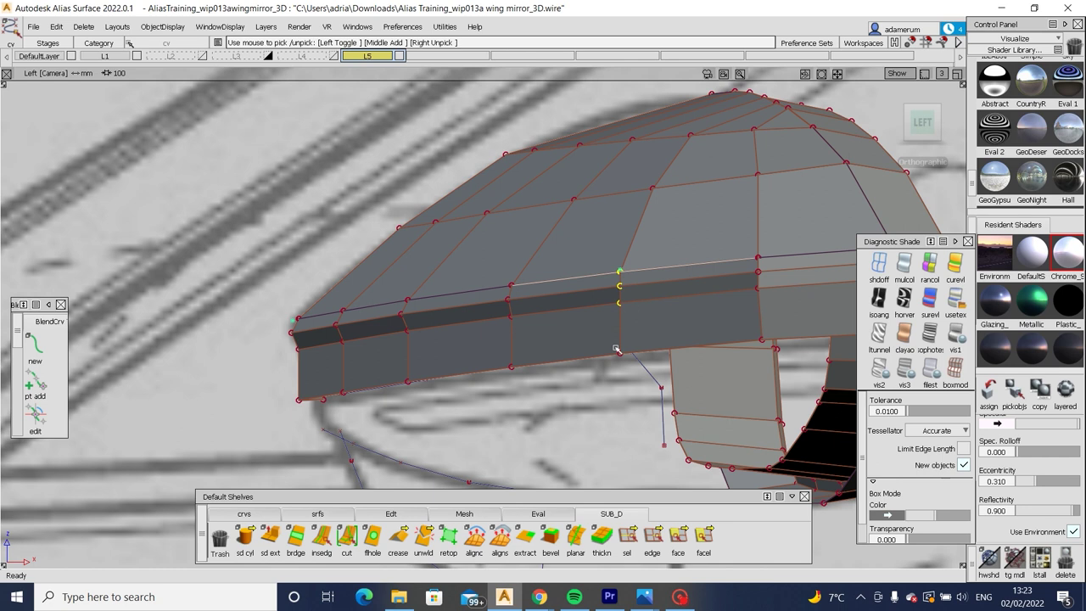
right_click(635, 388)
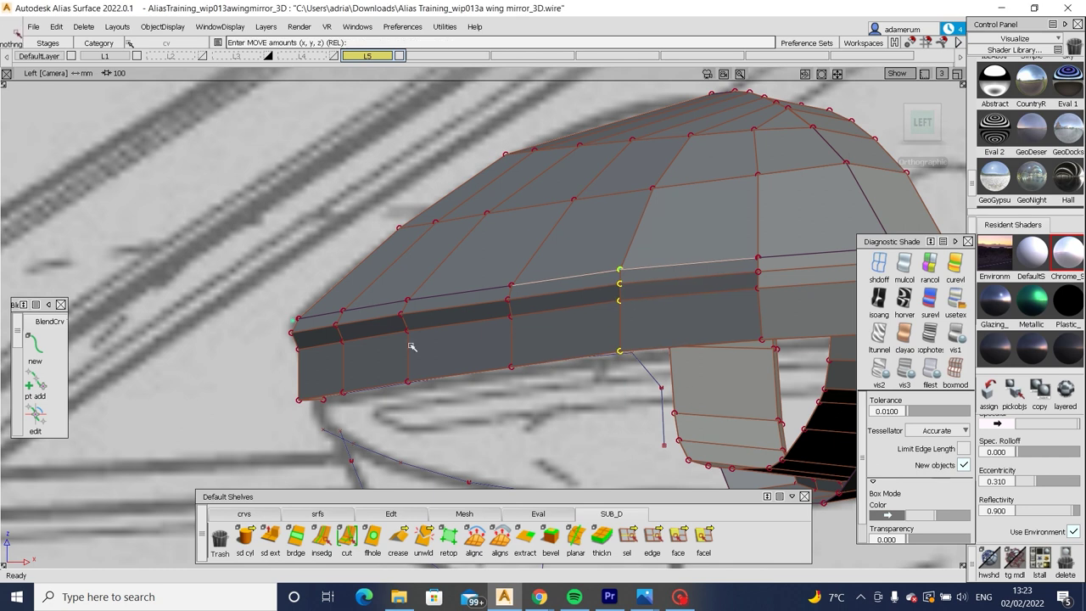
left_click_drag(539, 379, 541, 381)
Raise the next two vertex columns toward the front tip slightly, the first by about 0.6 in Z.
key("m")
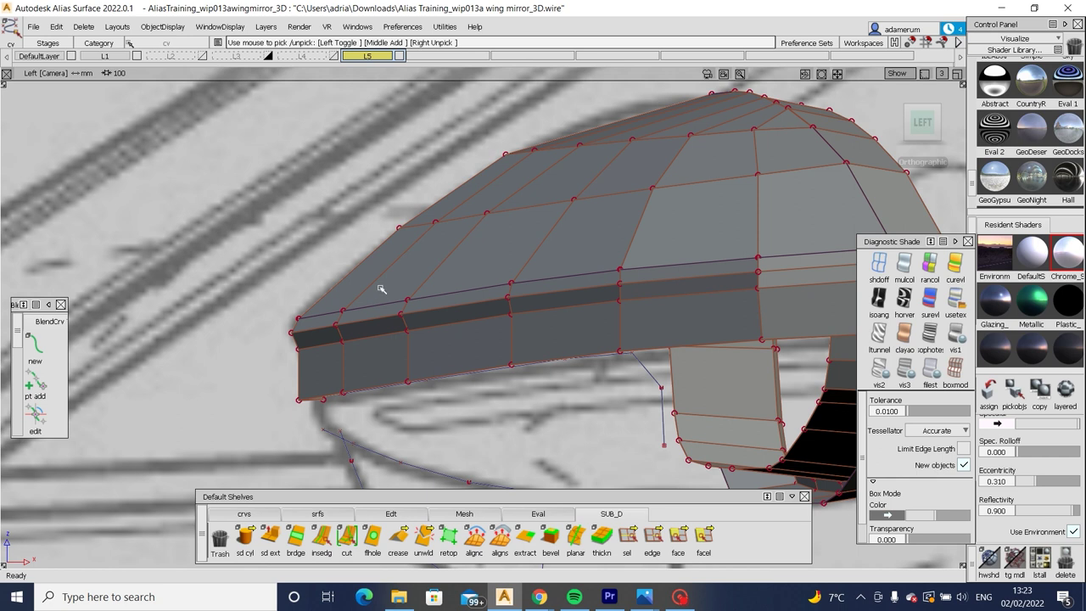
middle_click_drag(558, 417, 454, 414)
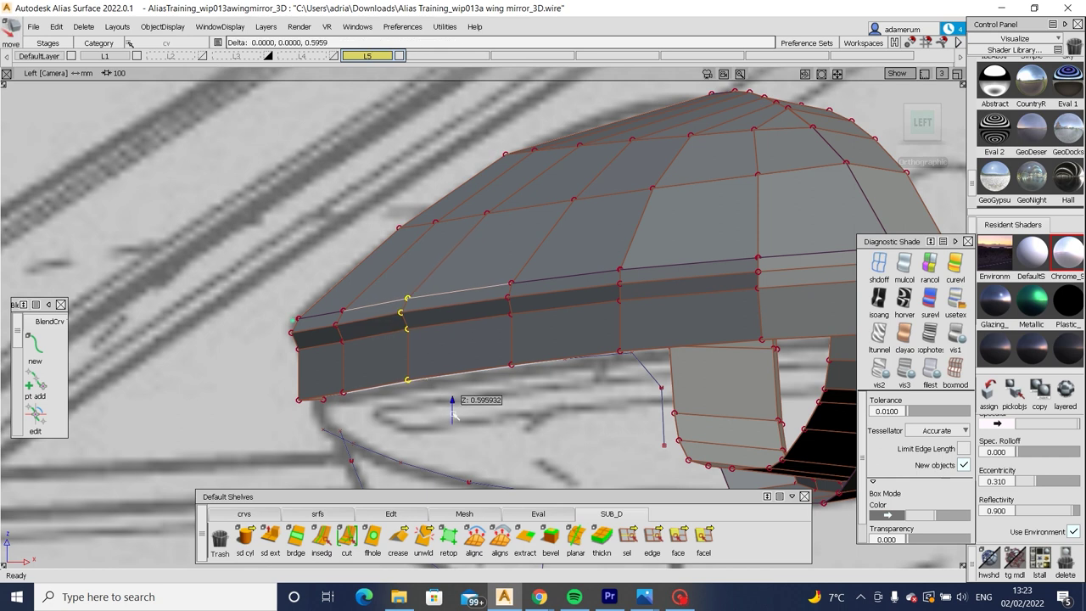
key("F8")
left_click(357, 373)
left_click(364, 375)
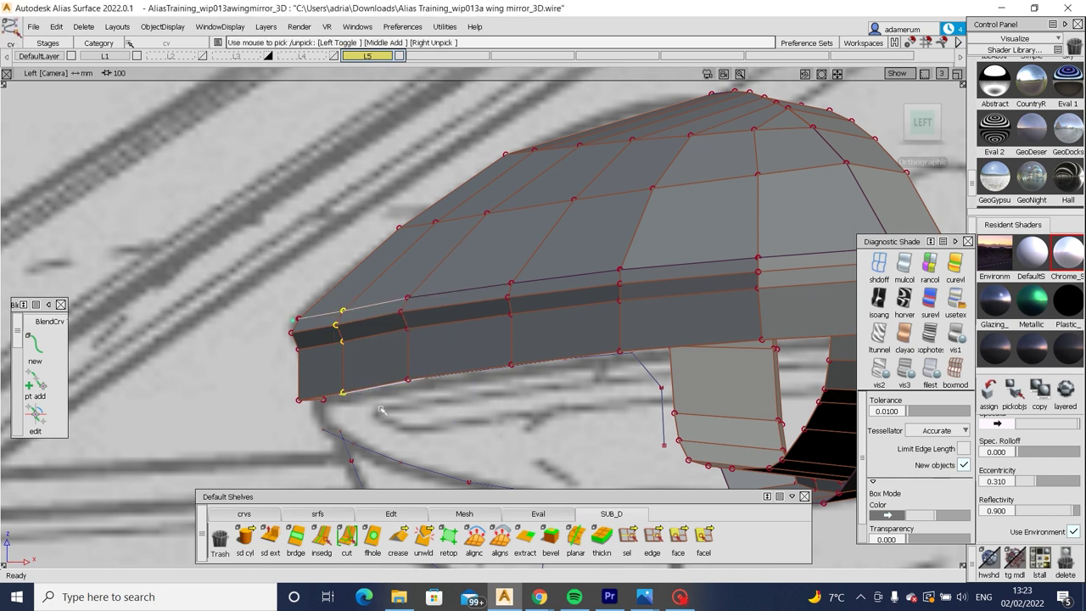
key("m")
middle_click_drag(384, 419, 384, 416)
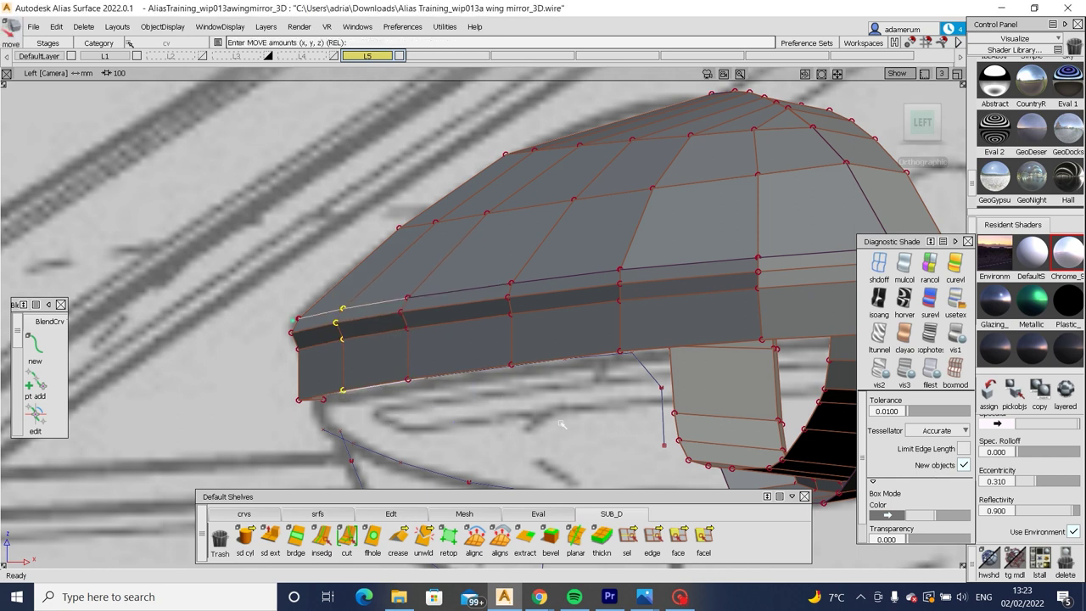
Select the band's entire bottom row of vertices and lower it by about 0.79 in Z.
middle_click_drag(573, 443, 477, 443, "alt+shift")
key("F8")
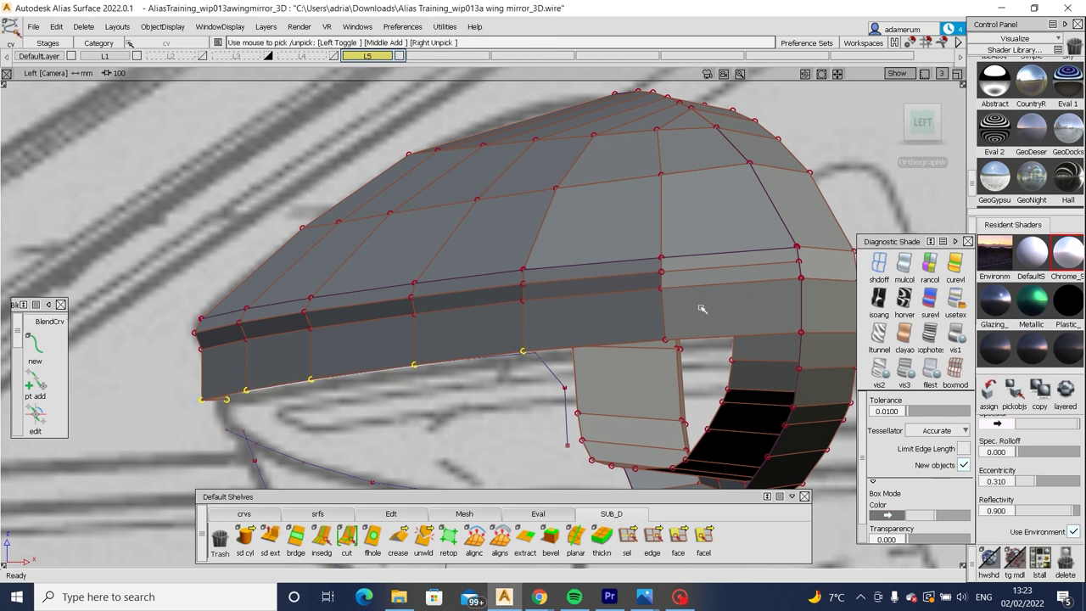
left_click(800, 331)
key("m")
right_click_drag(438, 425, 438, 437)
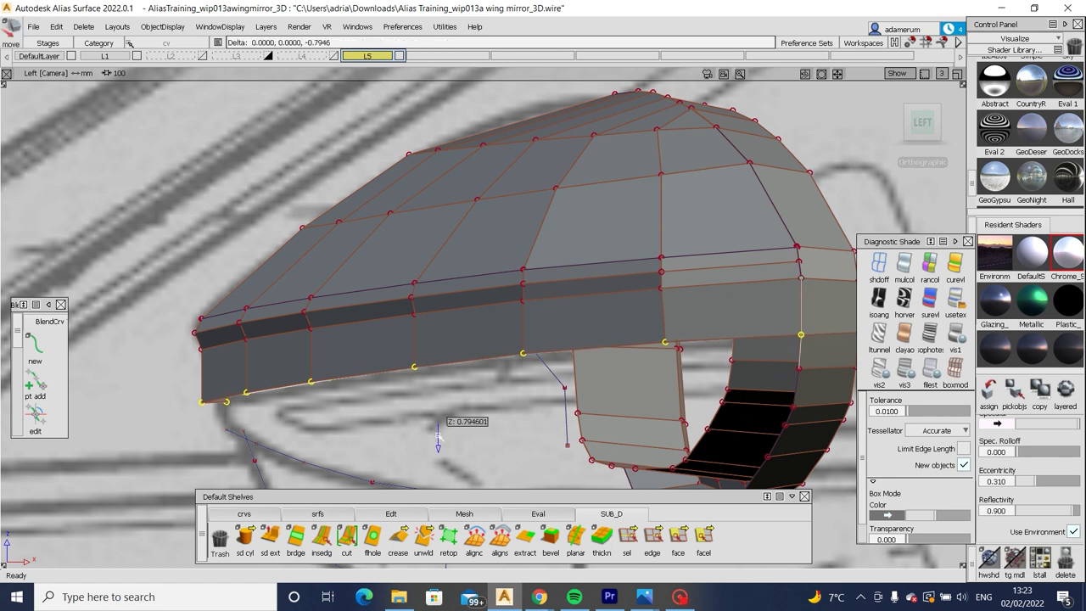
Move the band's two front bottom vertices by about 9.2 in X and 2.7 in Z to slant the front end.
left_click_drag(829, 318, 448, 347, "alt+shift")
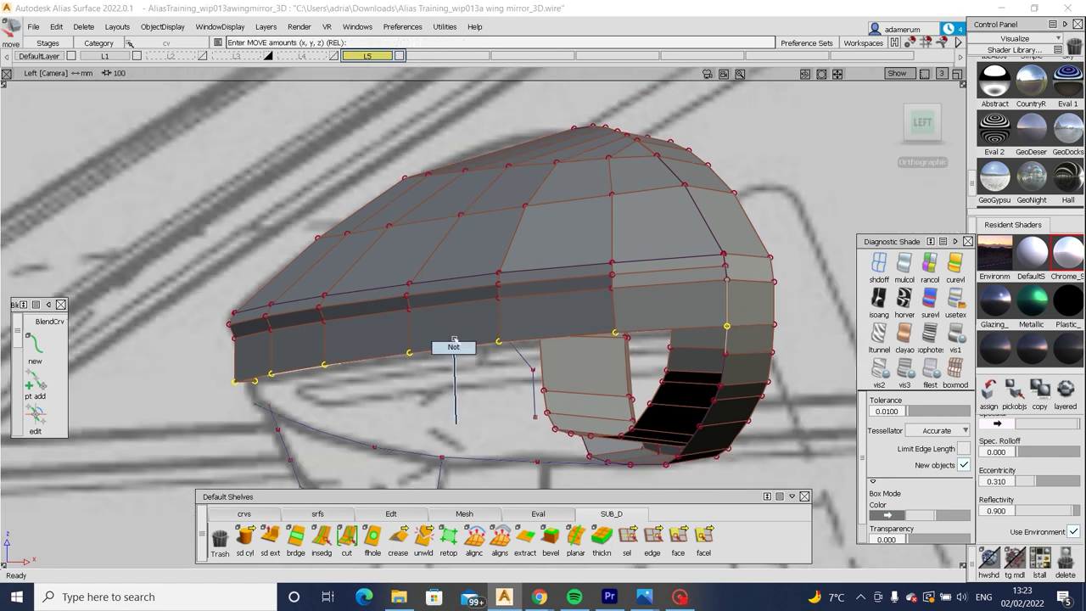
key("F10")
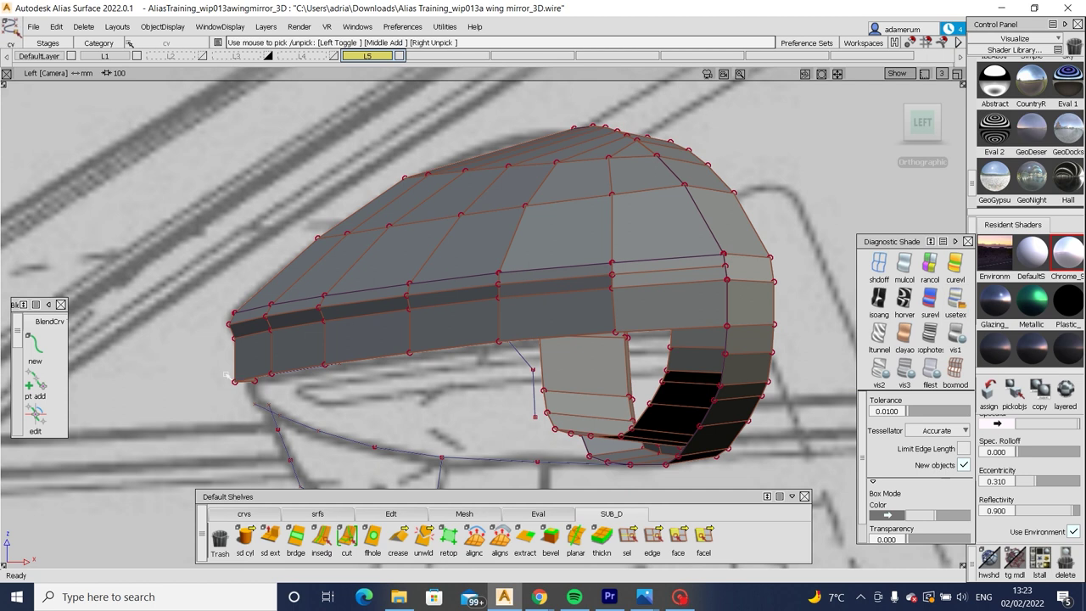
key("F9")
left_click_drag(292, 414, 322, 393)
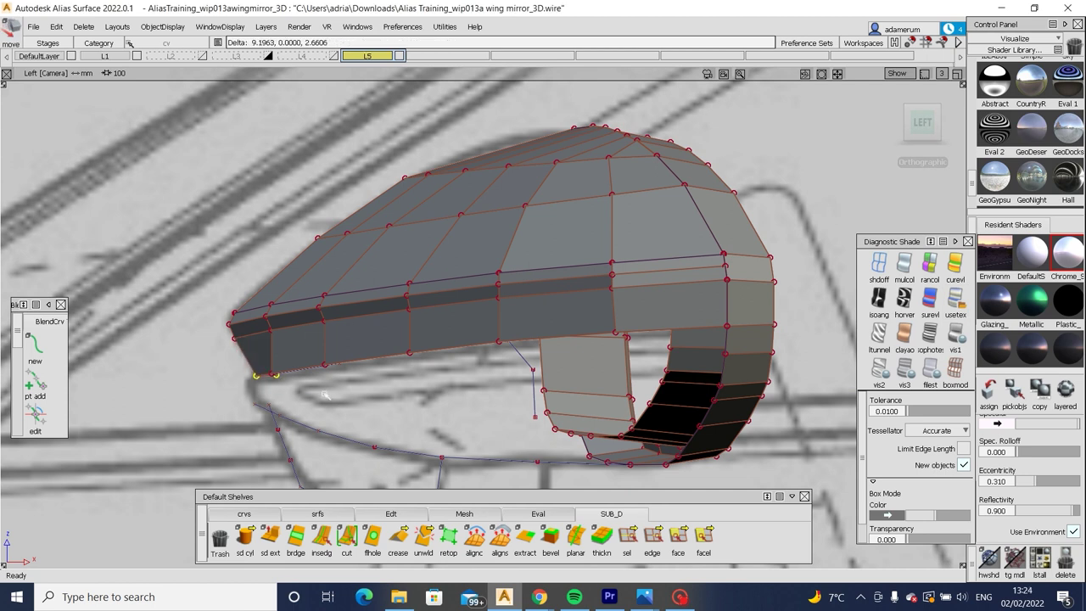
Move the next bottom vertex of the band behind the front end by about 8.7 in X and 1.2 in Z.
key("F10")
left_click(266, 376)
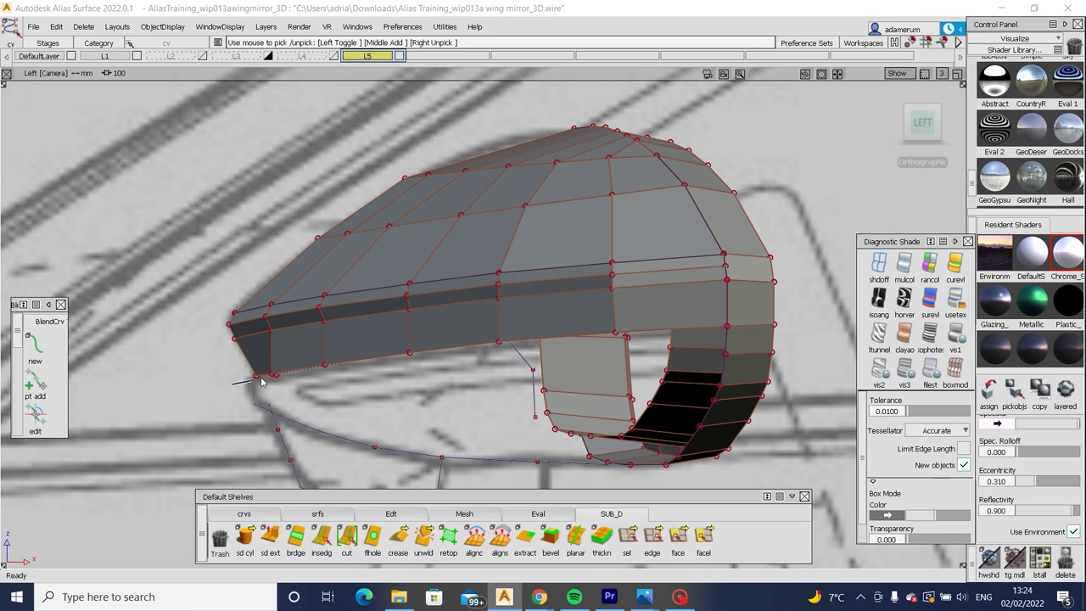
left_click(270, 374)
key("m")
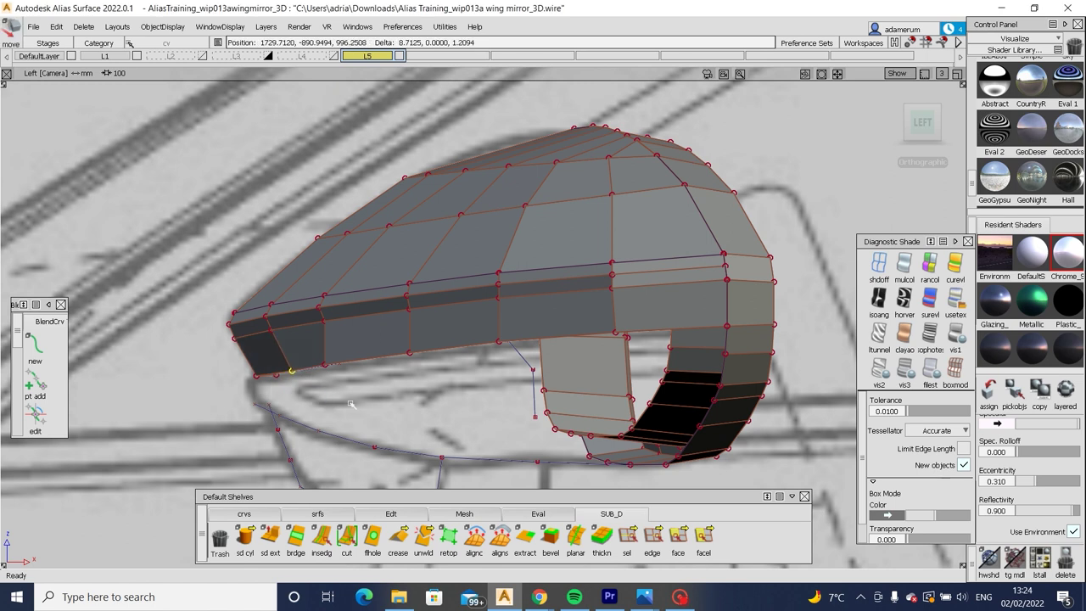
Shift the next two bottom vertices of the band rearward to slant their edges, the second by about 8.0 in X and 0.73 in Z.
key("F9")
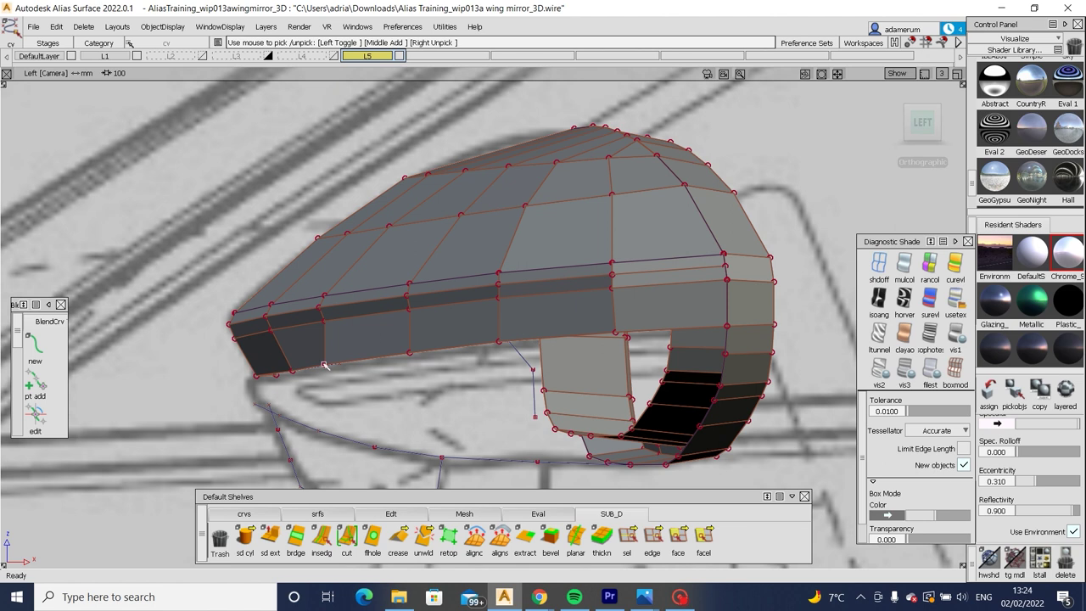
key("m")
left_click_drag(335, 391, 359, 392)
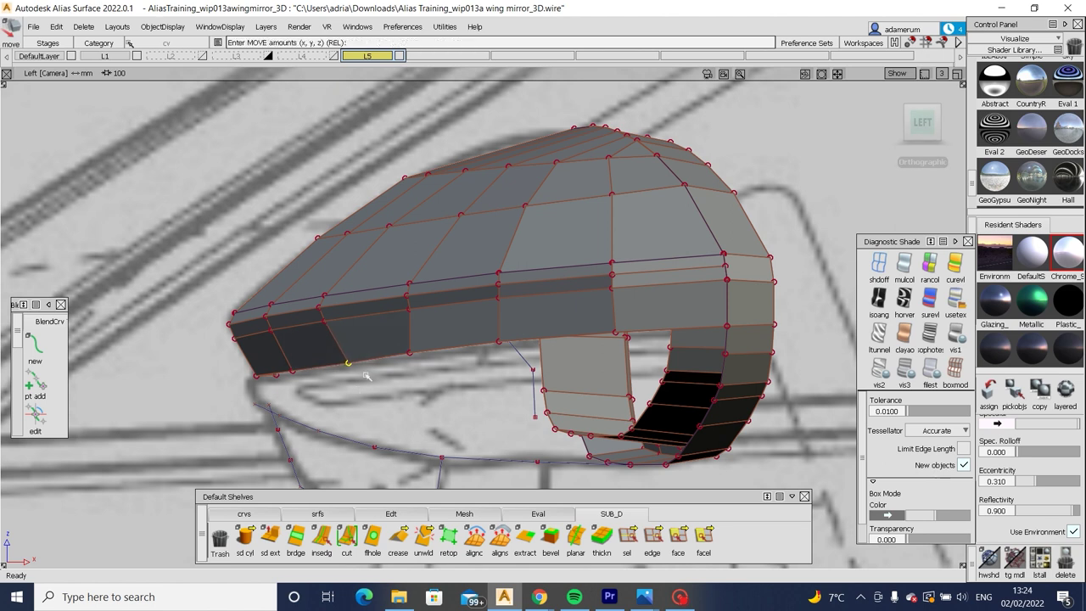
left_click_drag(404, 358, 443, 382)
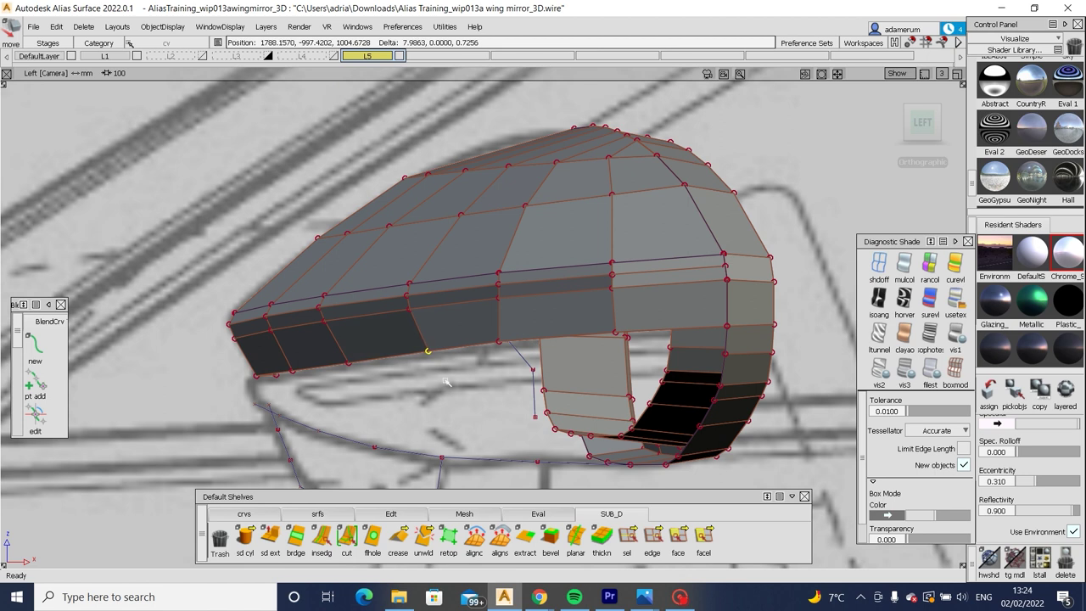
In the front view, shift the band's bottom vertices near the outer end sideways to slant and space their vertical edges.
left_click_drag(445, 383, 919, 153, "alt+shift")
left_click(909, 123)
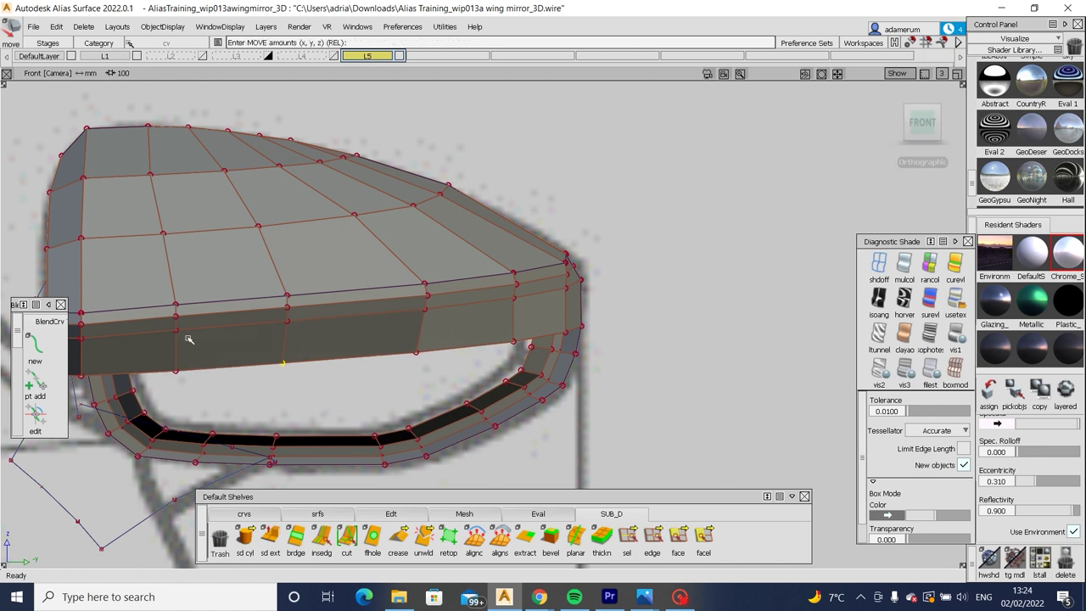
middle_click_drag(667, 375, 622, 366)
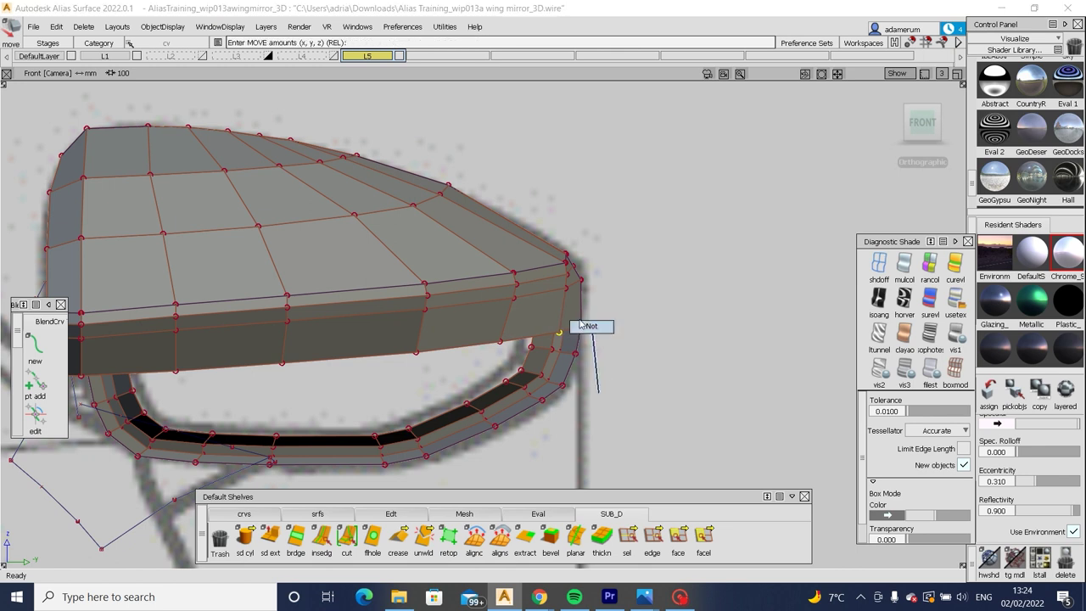
key("F9")
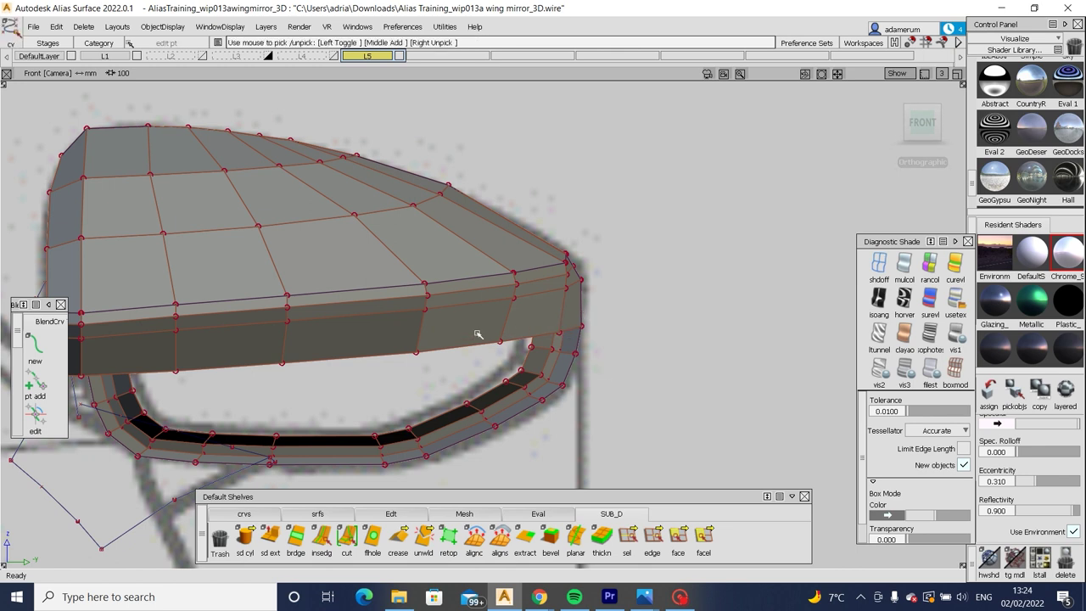
key("F10")
middle_click_drag(514, 358, 522, 360)
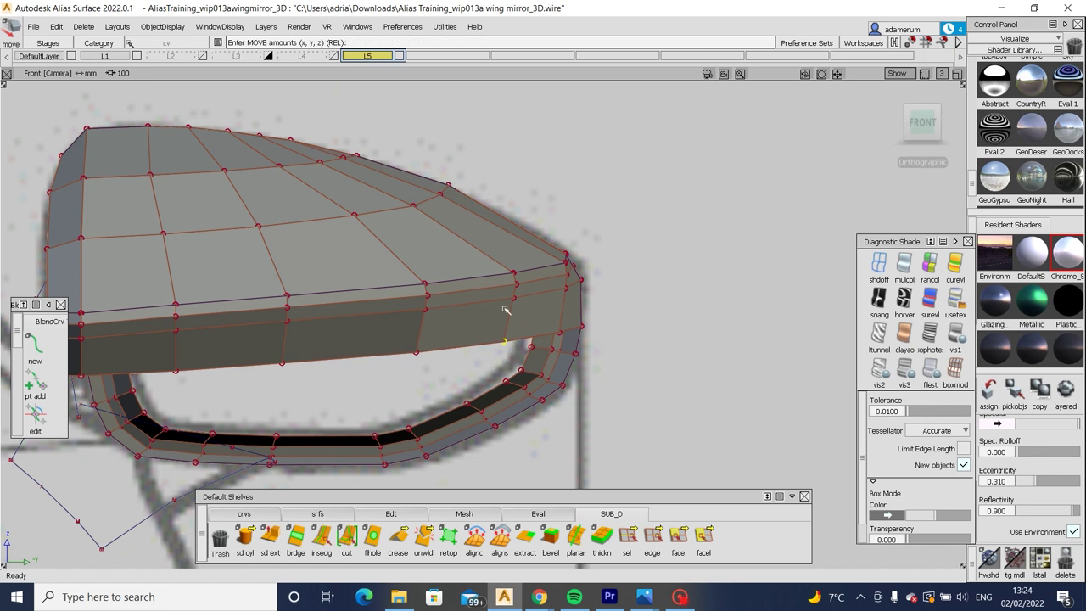
Examine the housing's smooth surface with sky diagnostic shading in perspective and return to box mode.
left_click(955, 300)
mouse_move(442, 339)
left_mouse_down("alt+shift")
mouse_move(471, 348)
mouse_move(449, 322)
mouse_move(441, 280)
mouse_move(492, 339)
left_mouse_up("alt+shift")
key("F9")
left_click(905, 298)
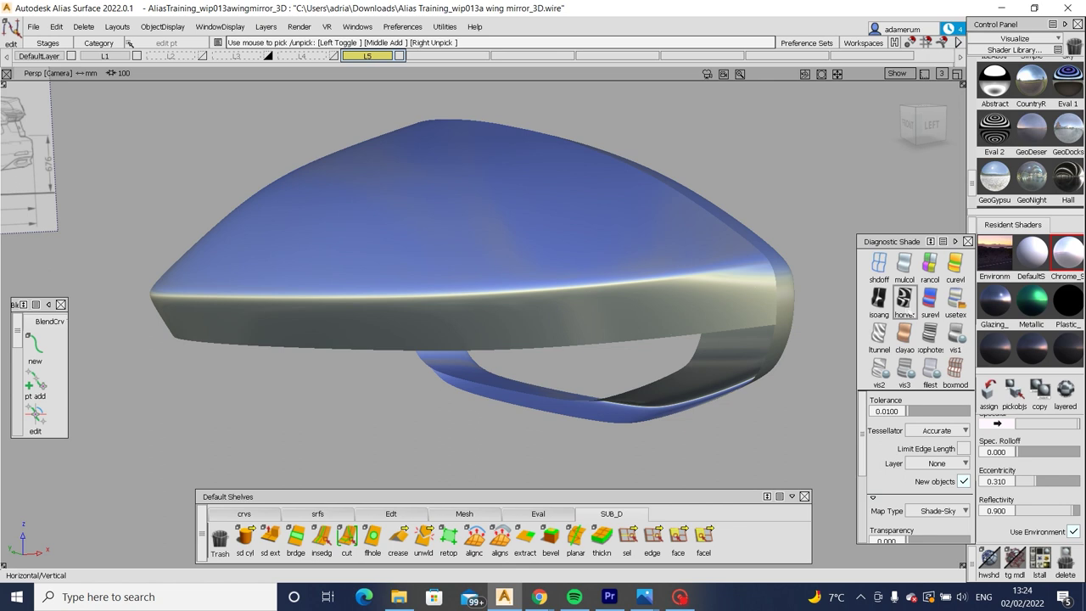
left_click(955, 368)
left_click_drag(280, 322, 418, 371, "alt+shift")
In the left view, move the band's next bottom vertex by about 3.1 in X and -0.97 in Z.
left_click(923, 124)
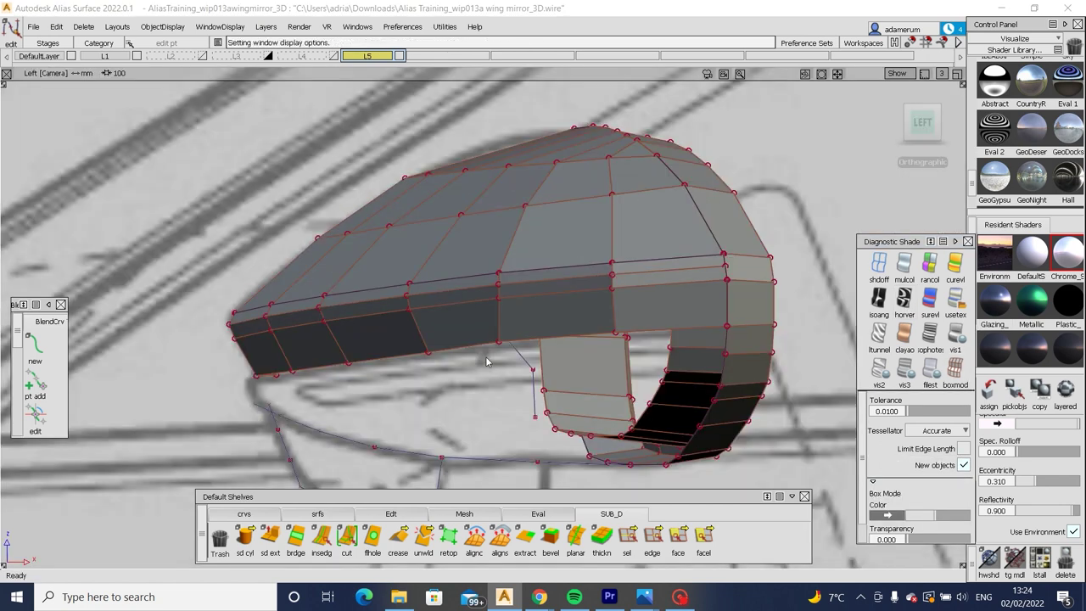
left_click(490, 340)
left_click_drag(489, 362, 489, 383)
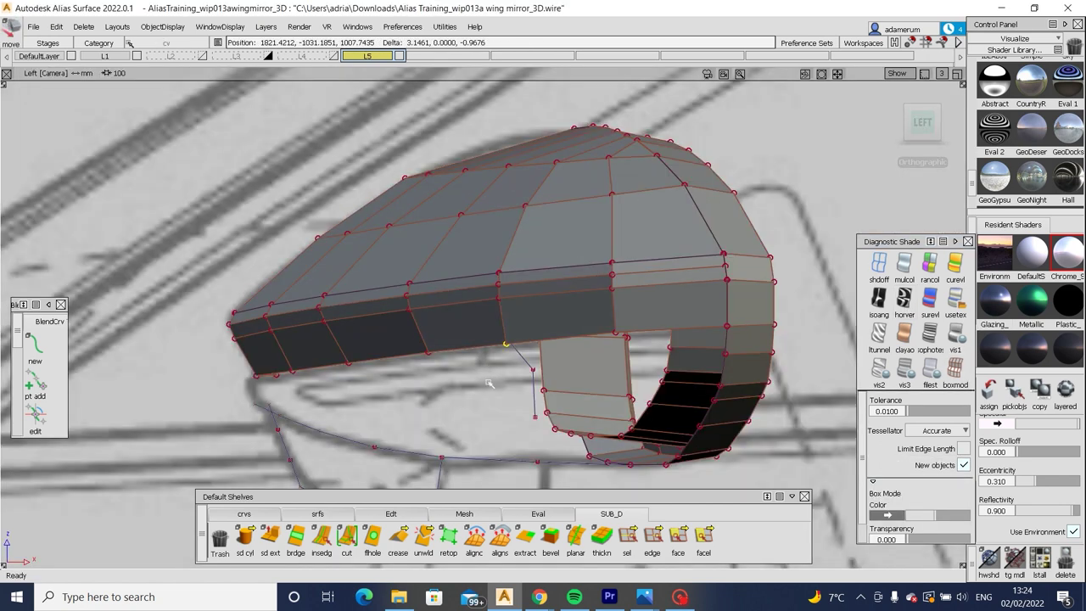
left_click(490, 379)
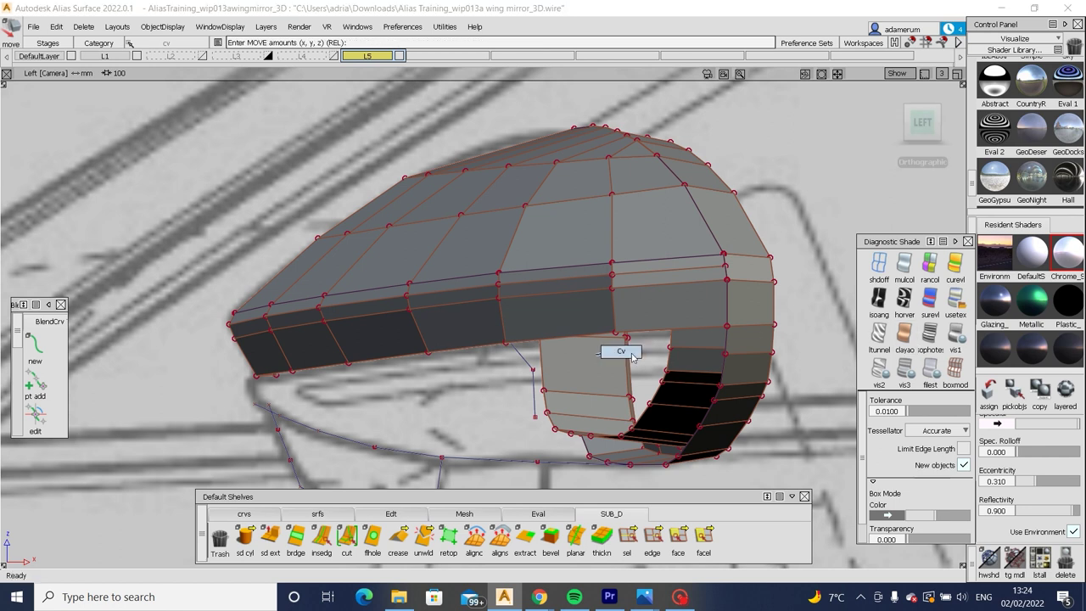
Check the Audi A6 wing mirror photo in Chrome and return to Alias.
mouse_move(537, 597)
left_click(616, 530)
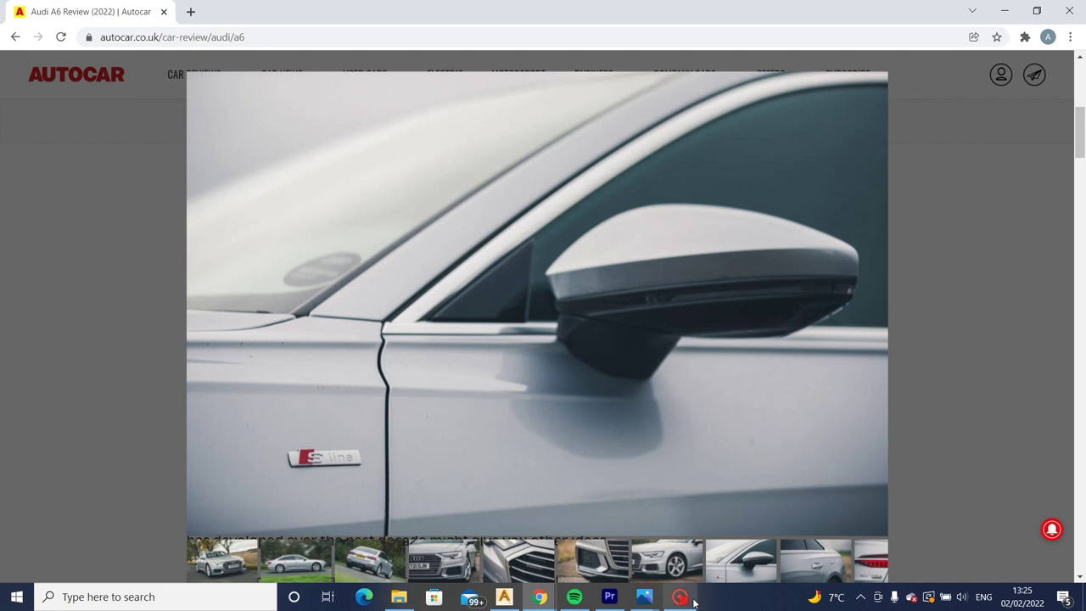
left_click(504, 596)
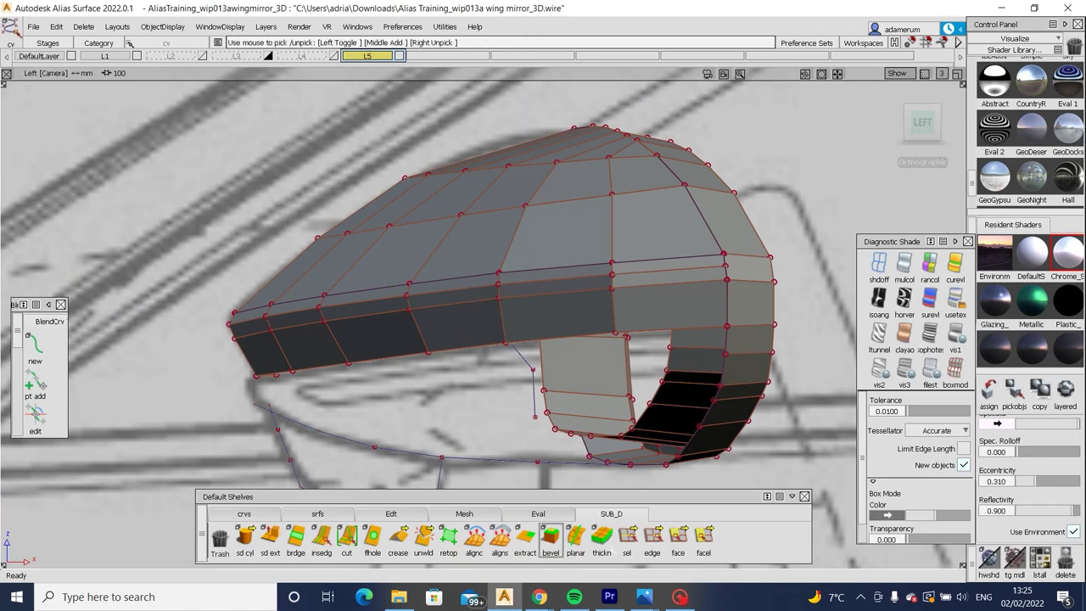
Select the band's bottom edge loop and extrude it into a narrow strip with Normal direction and Weld Together enabled.
left_click(628, 534)
left_click(486, 348)
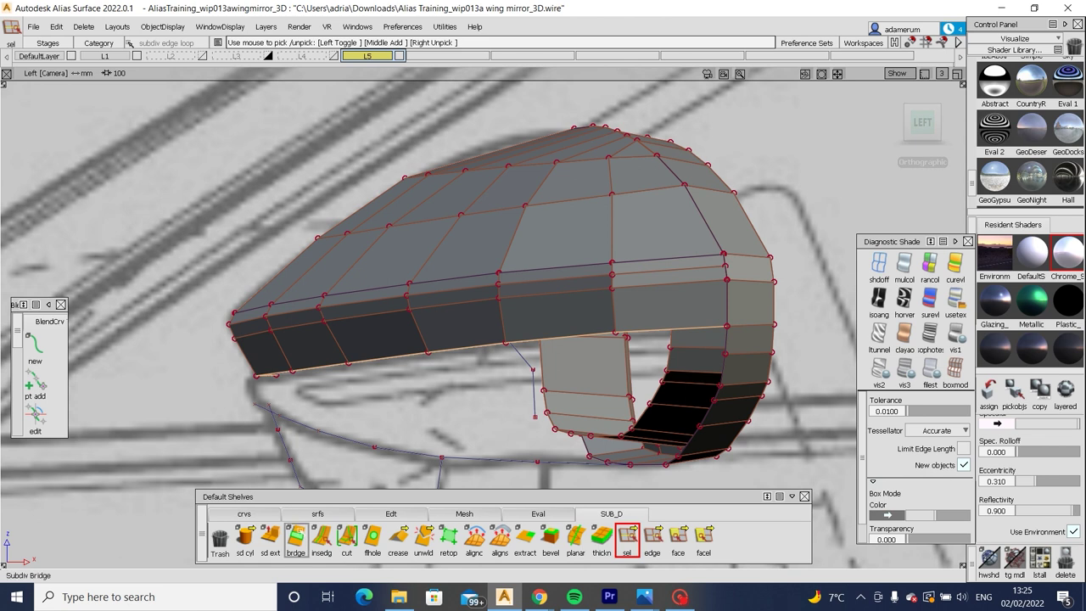
left_click_drag(335, 480, 404, 385, "alt+shift")
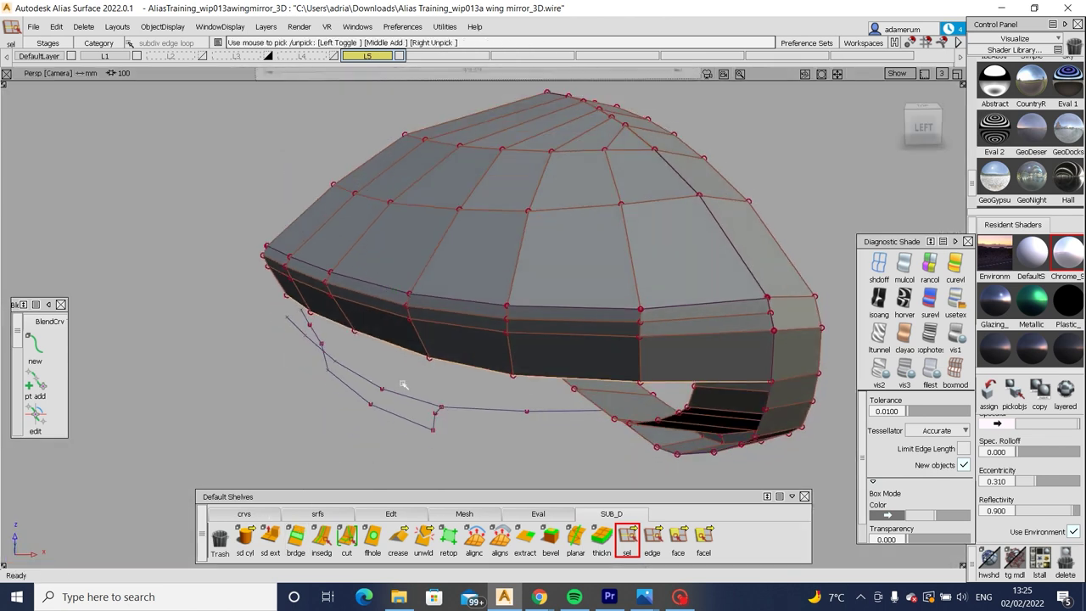
left_click(270, 535)
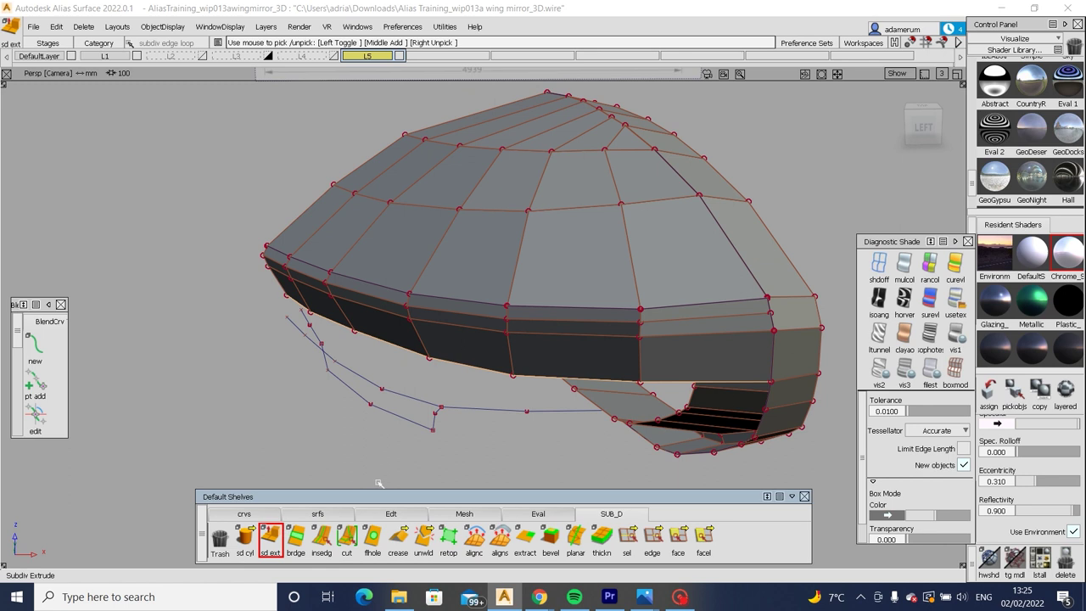
left_click(861, 113)
left_click(861, 129)
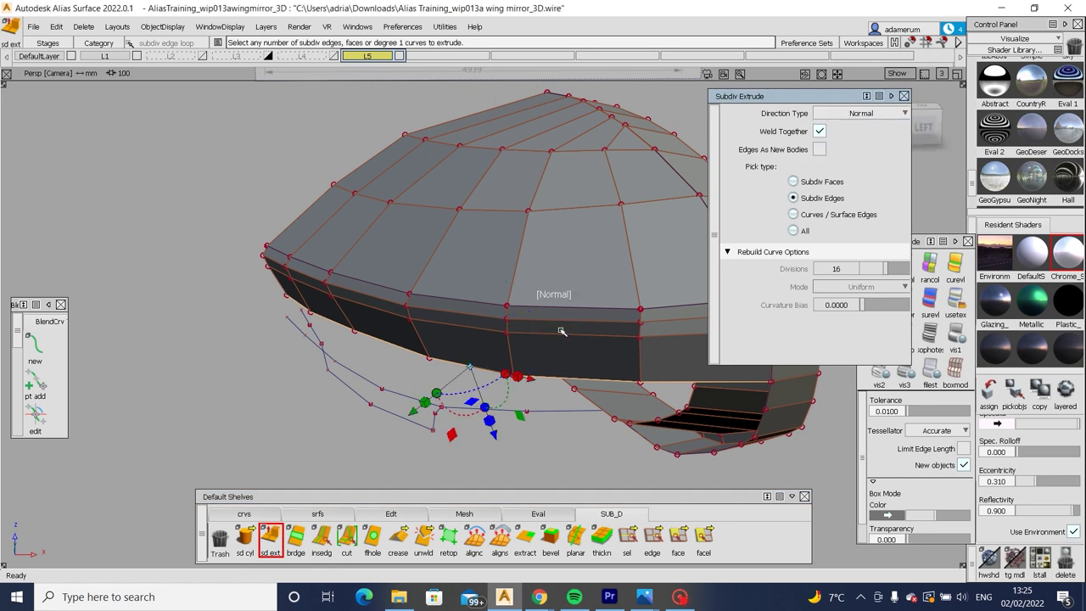
left_click_drag(475, 374, 534, 398, "alt+shift")
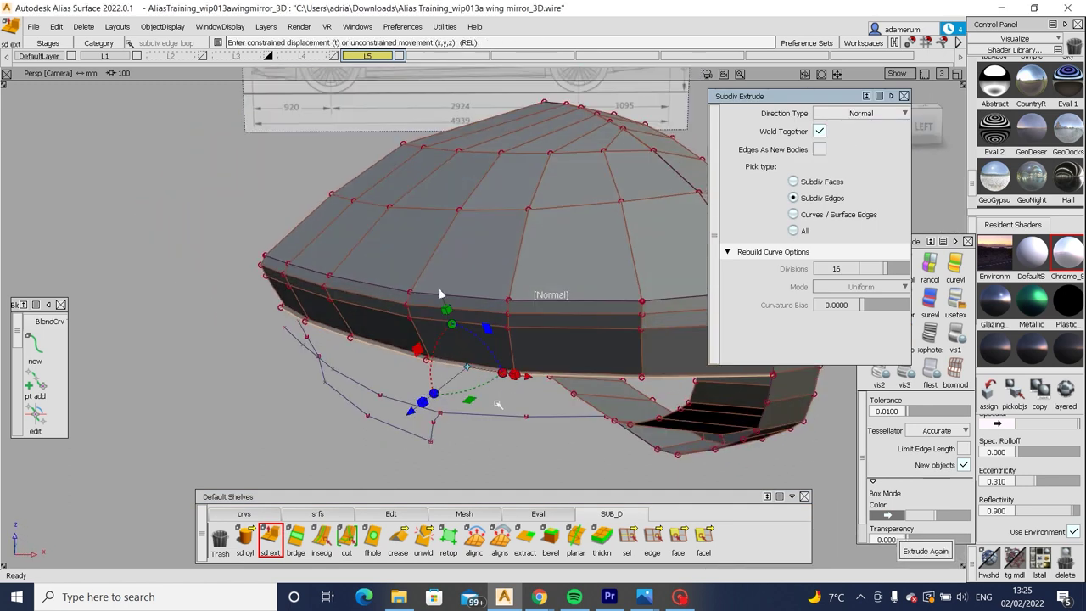
left_click(793, 213)
Select the extruded strip's free edge loop and lower it below the band, adjusting its vertices toward the outer end.
left_click(627, 537)
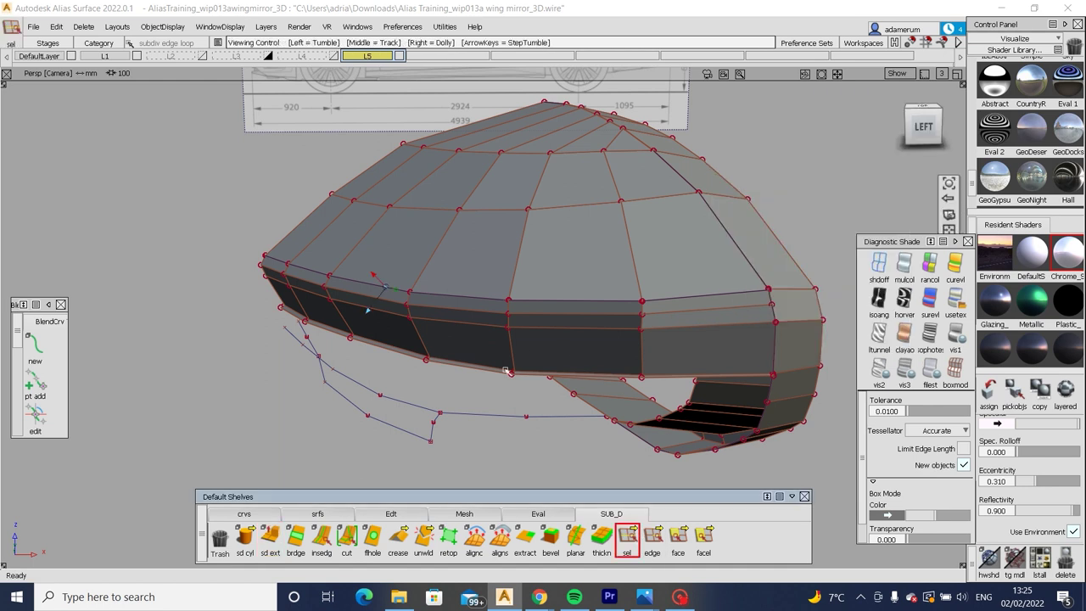
scroll(859, 127, "up", 3)
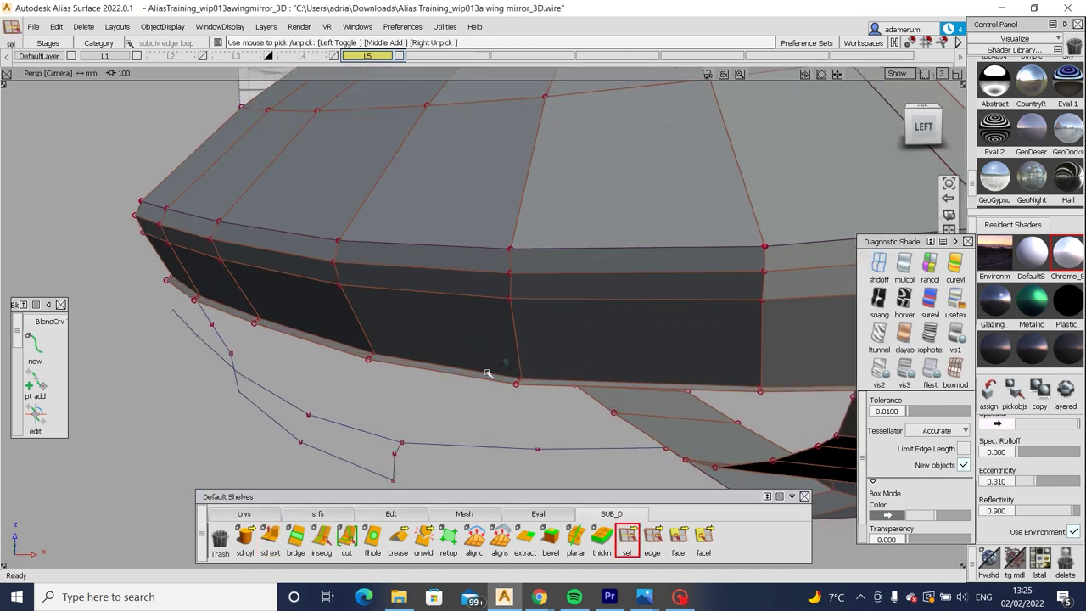
left_click(923, 126)
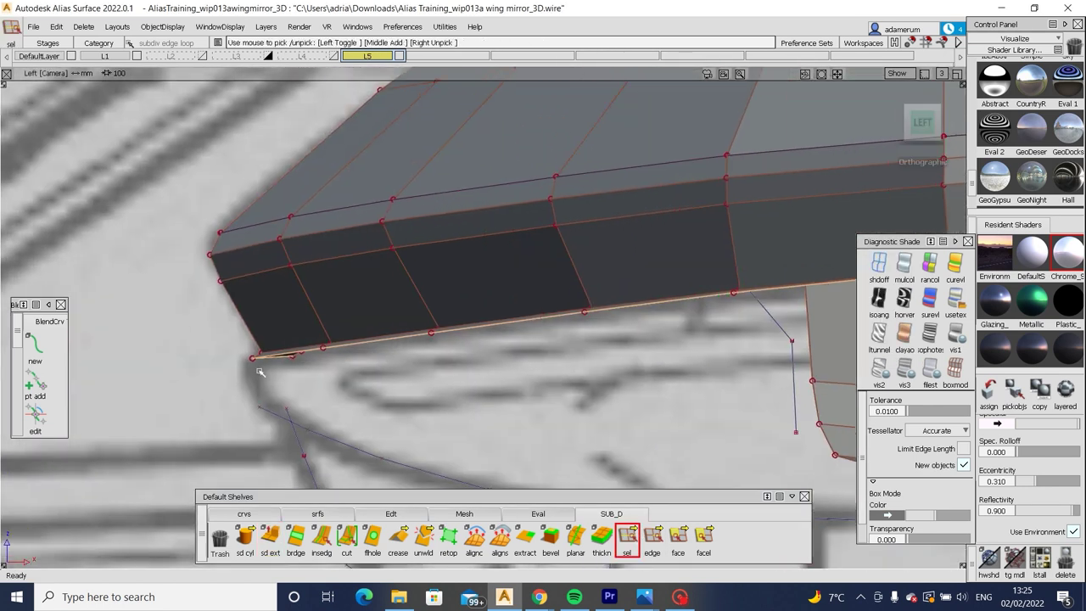
left_click_drag(299, 407, 774, 388, "alt+shift")
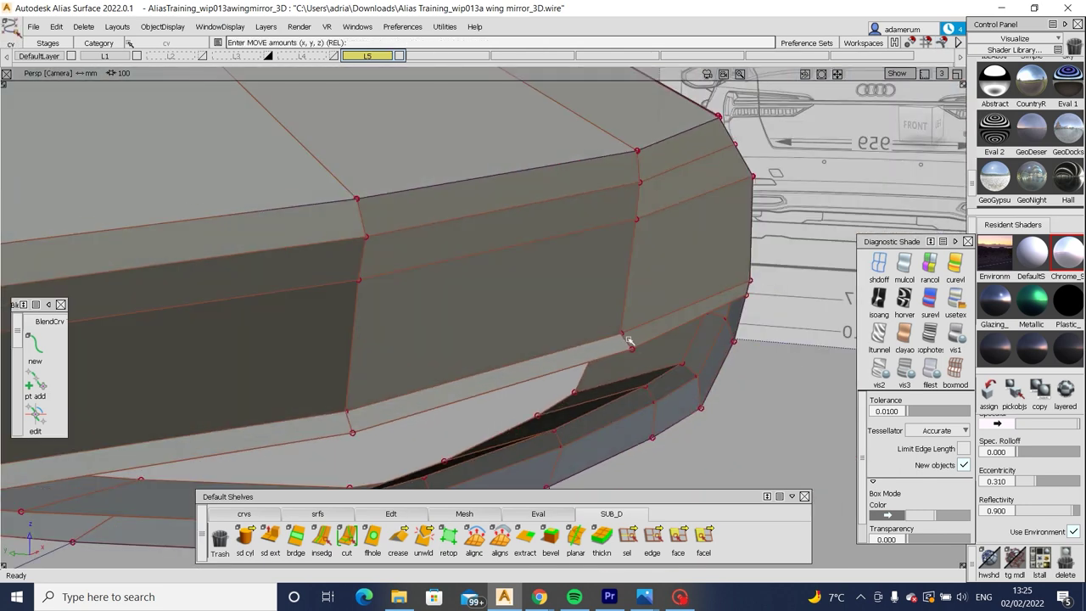
key("m")
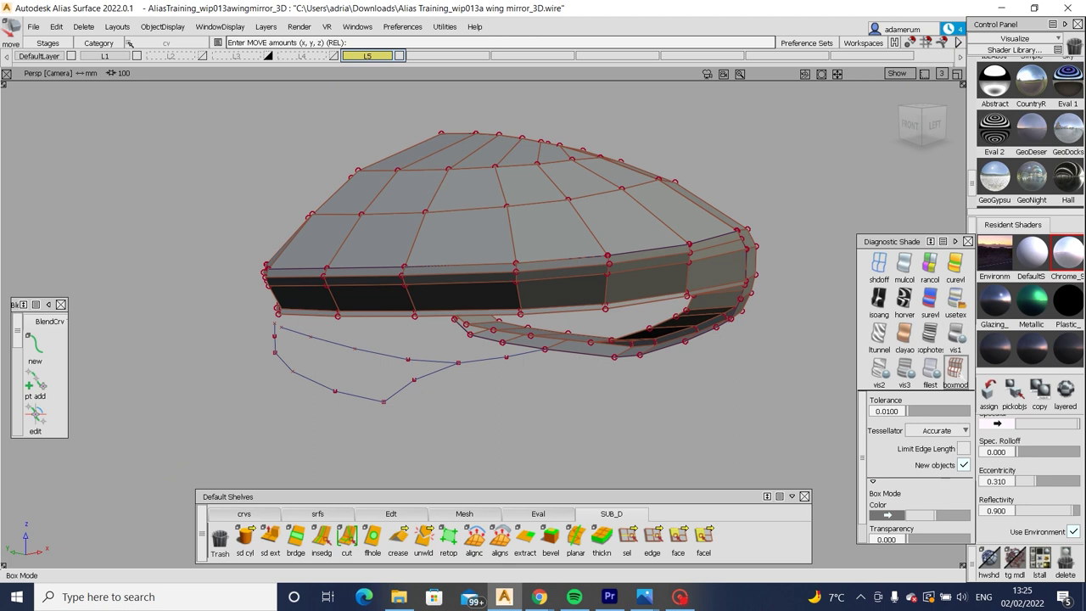
Examine the band and its new lower strip with sky diagnostic shading from several angles.
left_click(956, 338)
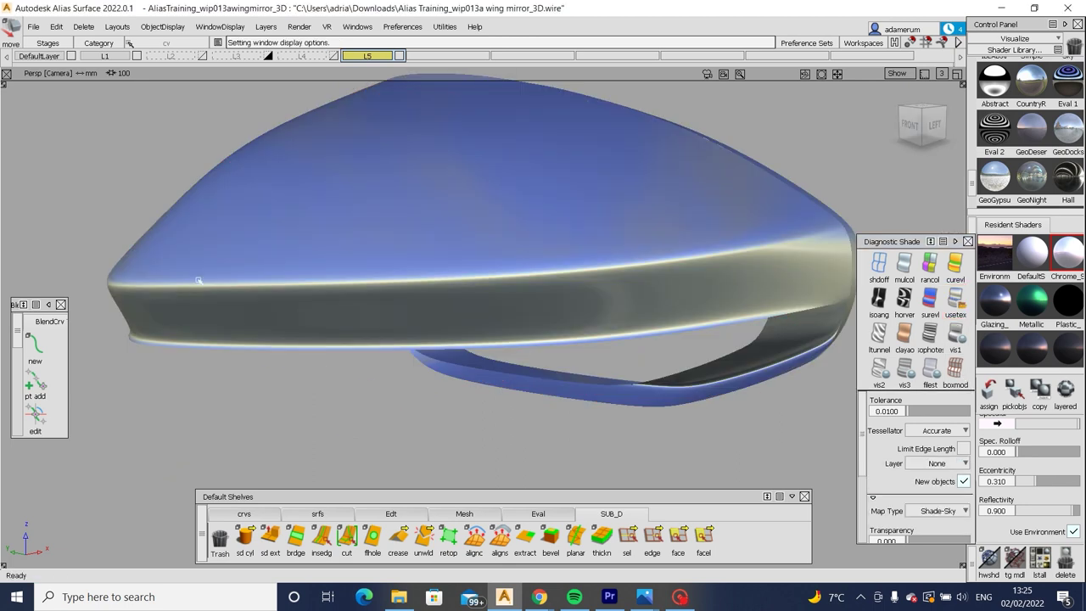
mouse_move(190, 378)
left_mouse_down("alt+shift")
mouse_move(535, 308)
mouse_move(509, 314)
mouse_move(458, 280)
left_mouse_up("alt+shift")
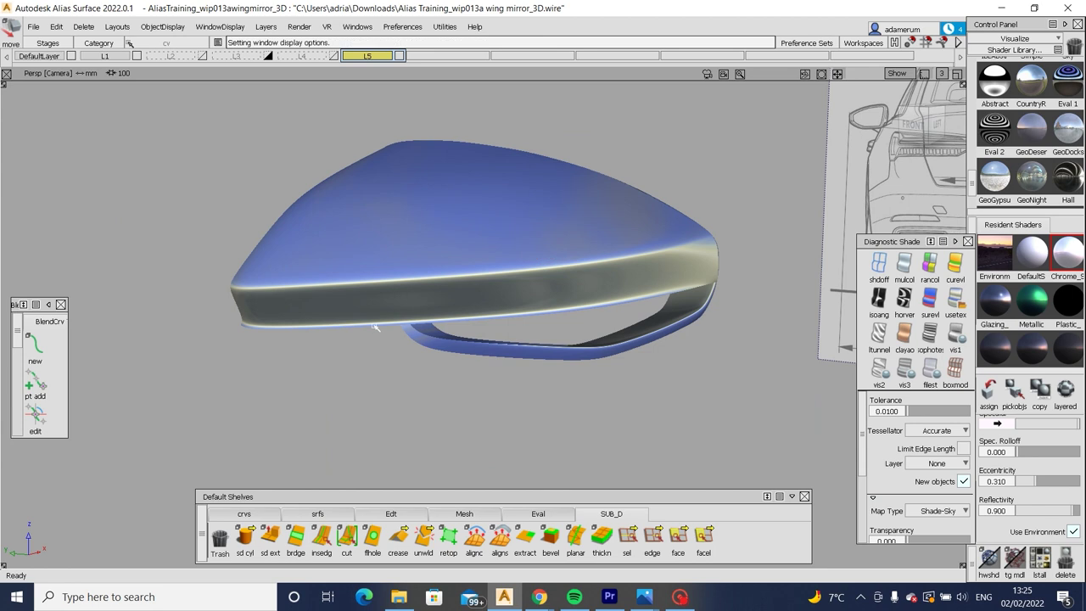
mouse_move(458, 280)
right_mouse_down("alt+shift")
mouse_move(417, 308)
mouse_move(385, 354)
mouse_move(457, 312)
right_mouse_up("alt+shift")
mouse_move(458, 312)
left_mouse_down("alt+shift")
mouse_move(865, 310)
mouse_move(594, 311)
mouse_move(797, 312)
mouse_move(644, 325)
mouse_move(451, 363)
left_mouse_up("alt+shift")
Select the edge loop where the band meets the lower strip and crease it.
left_click(627, 536)
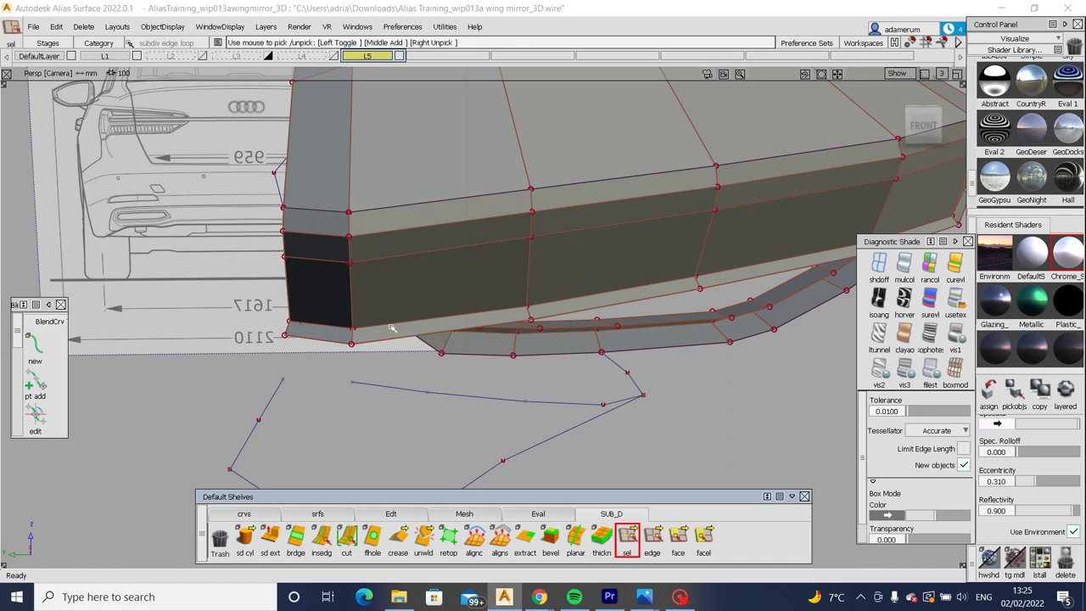
left_click(398, 537)
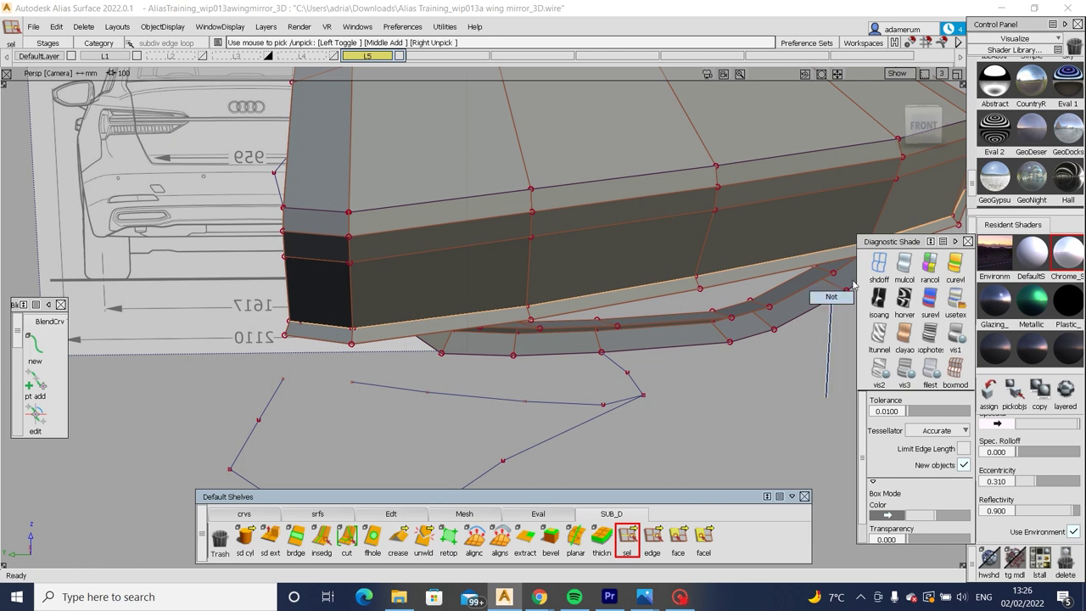
key("3")
mouse_move(613, 243)
left_mouse_down("alt+shift")
mouse_move(338, 243)
mouse_move(376, 269)
mouse_move(296, 281)
mouse_move(355, 304)
mouse_move(516, 307)
mouse_move(712, 259)
left_mouse_up("alt+shift")
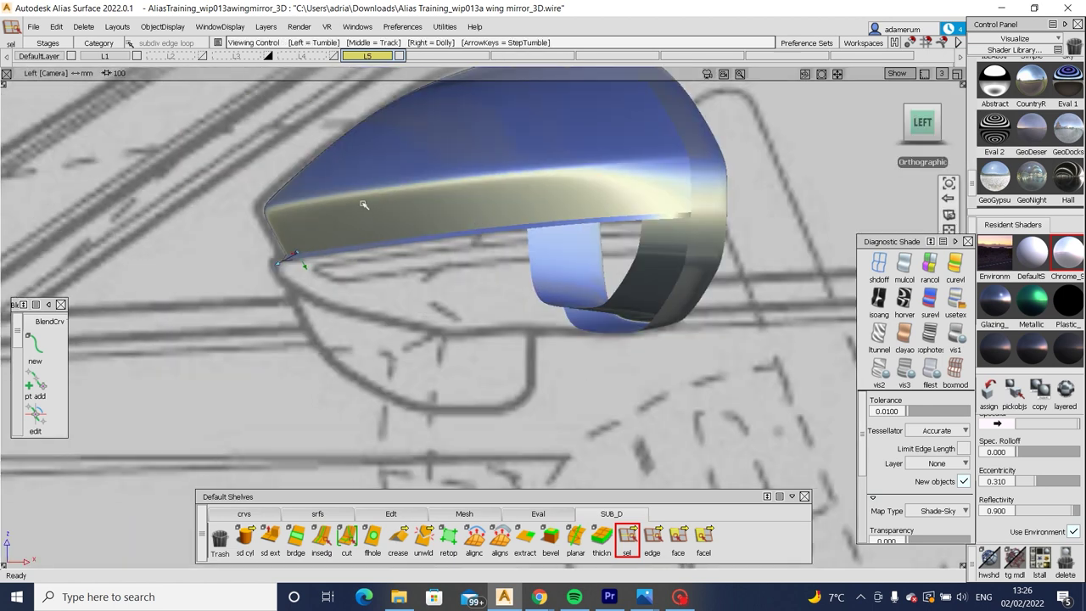
Show the mirror housing's control vertices and switch its diagnostic shading to Box Mode.
left_click(365, 205)
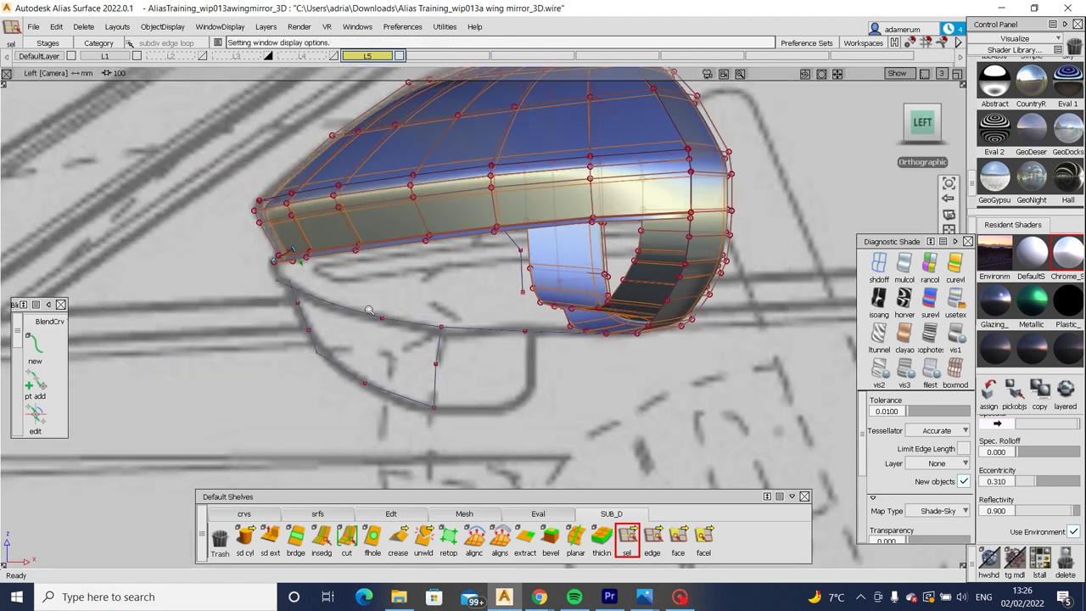
scroll(324, 243, "up", 5)
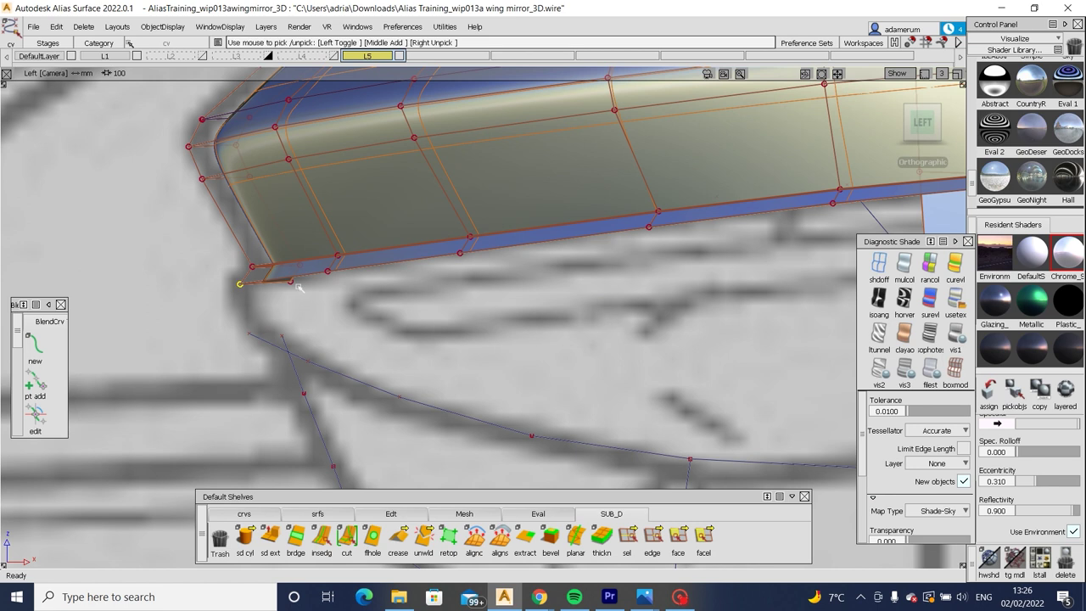
scroll(214, 273, "down", 2)
left_click(392, 339)
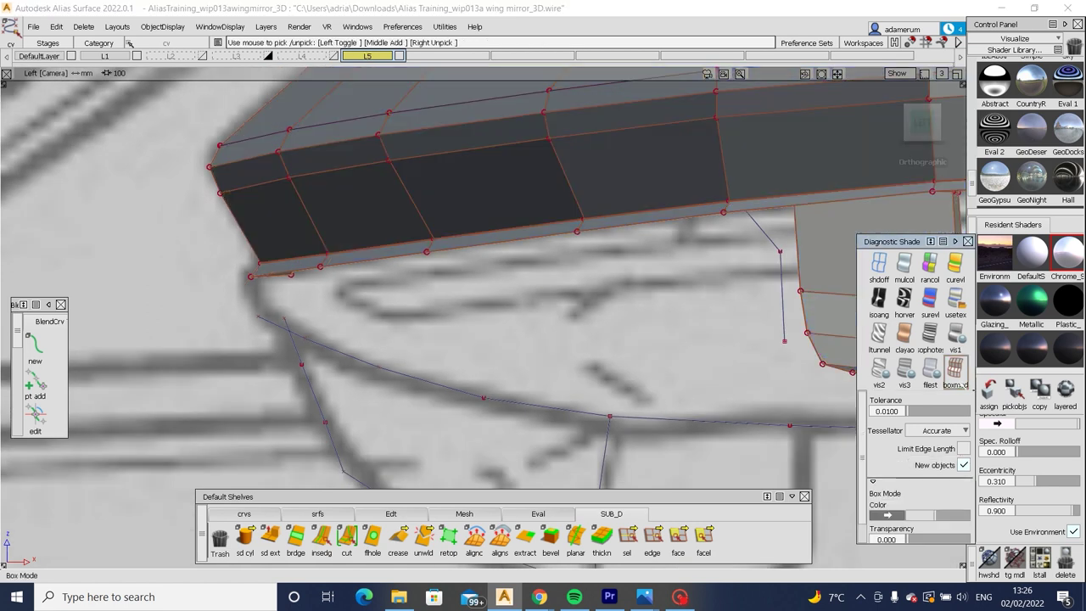
Raise the middle vertices along the lower strip's free edge slightly in Z, by about 0.2 and 0.6, to even out its line.
left_click_drag(389, 360, 415, 246, "alt+shift")
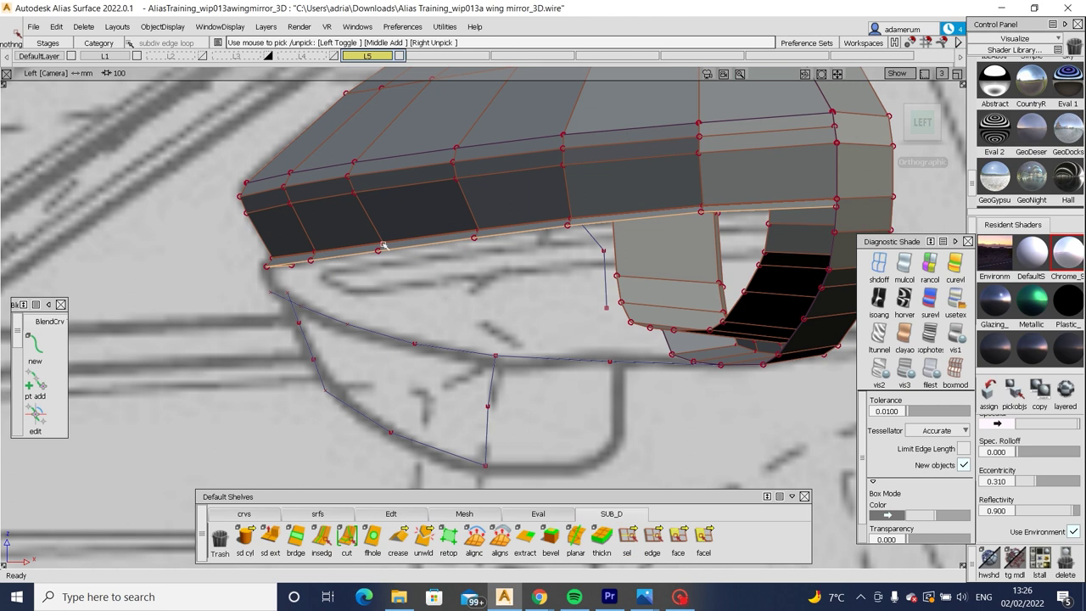
key("m")
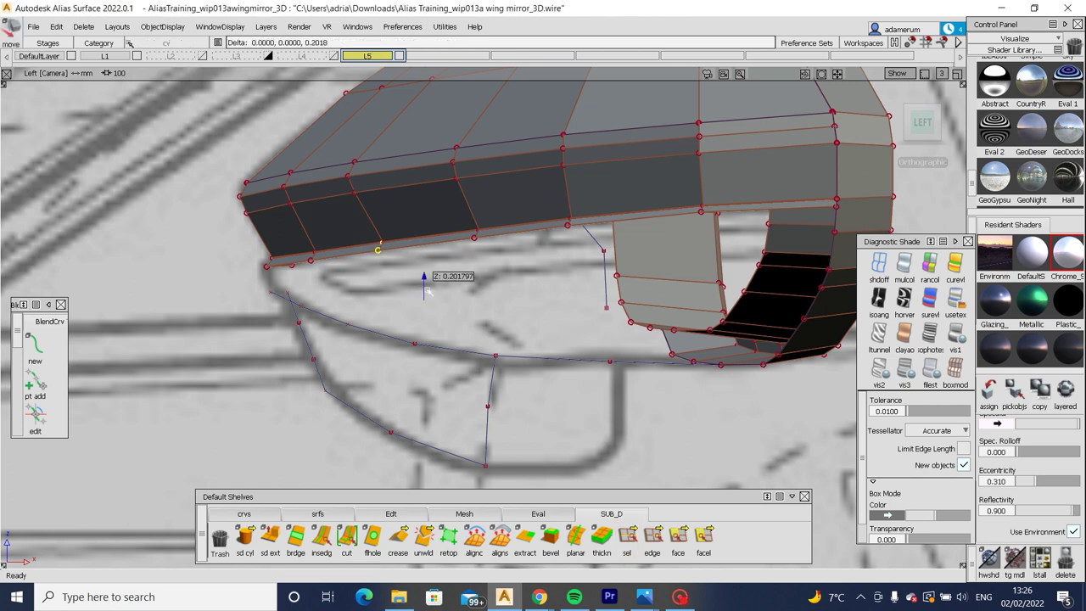
left_click(474, 236, "shift")
left_click_drag(509, 273, 524, 284)
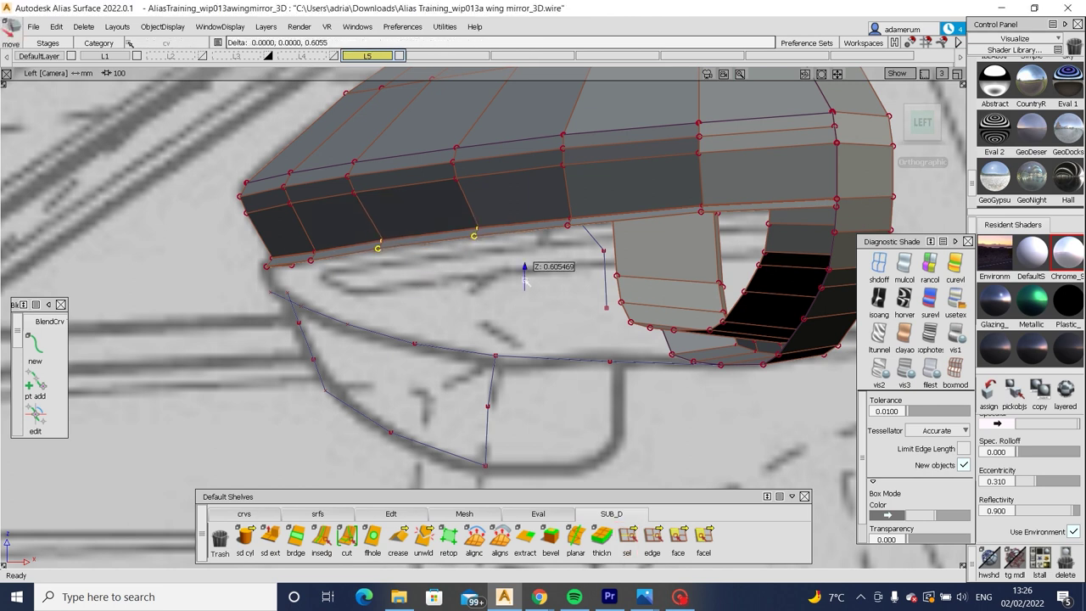
key("p")
left_click(574, 232)
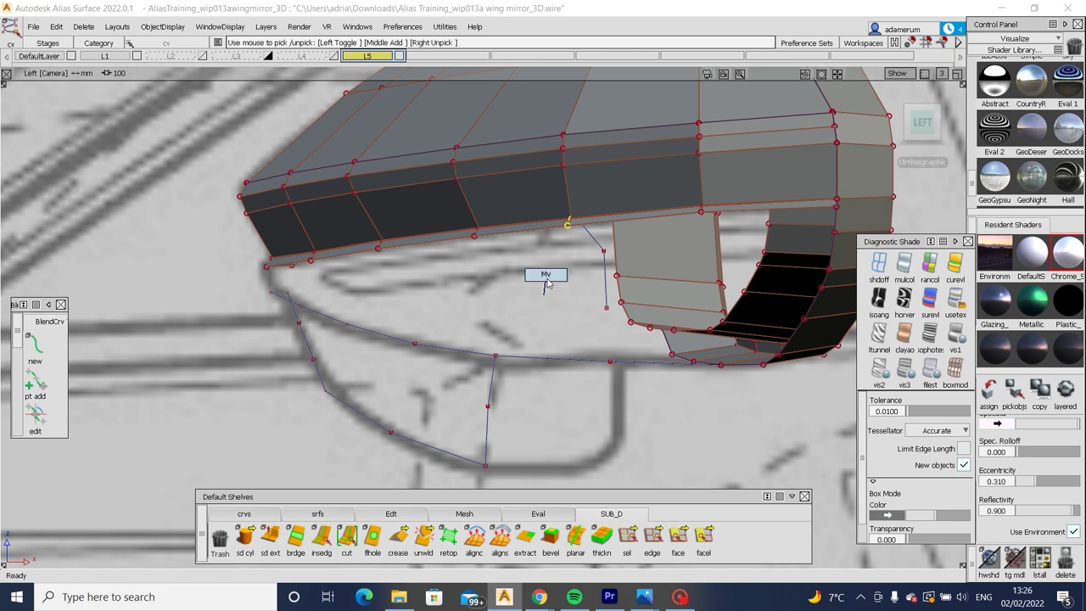
key("m")
key("p")
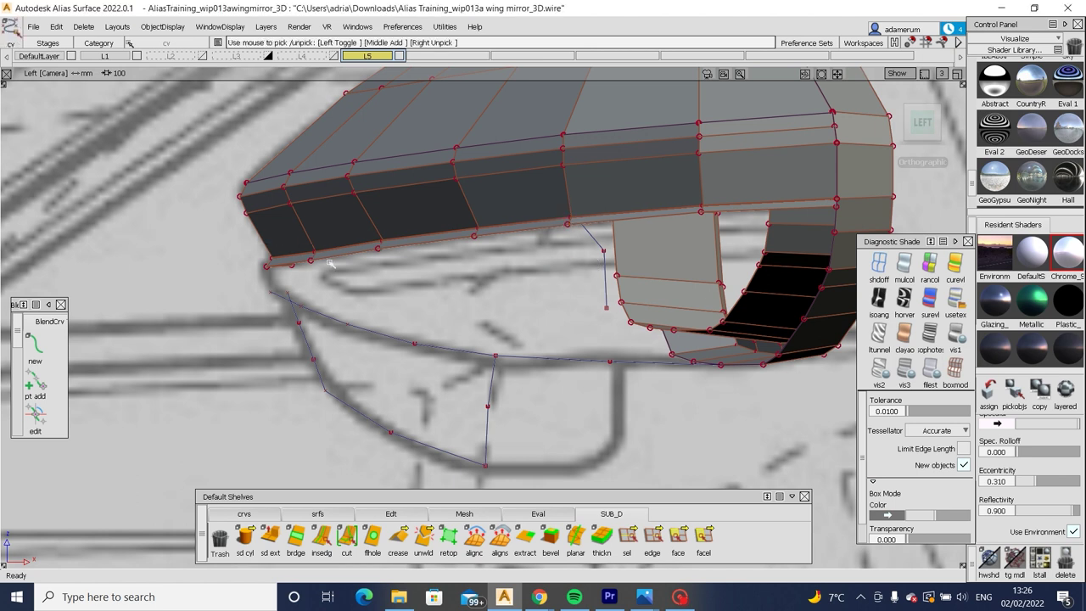
Fine-tune the heights of the lower strip's free-edge vertices near the outer end so the edge flows smoothly.
left_click(312, 259)
key("m")
right_click_drag(352, 297, 518, 259)
key("p")
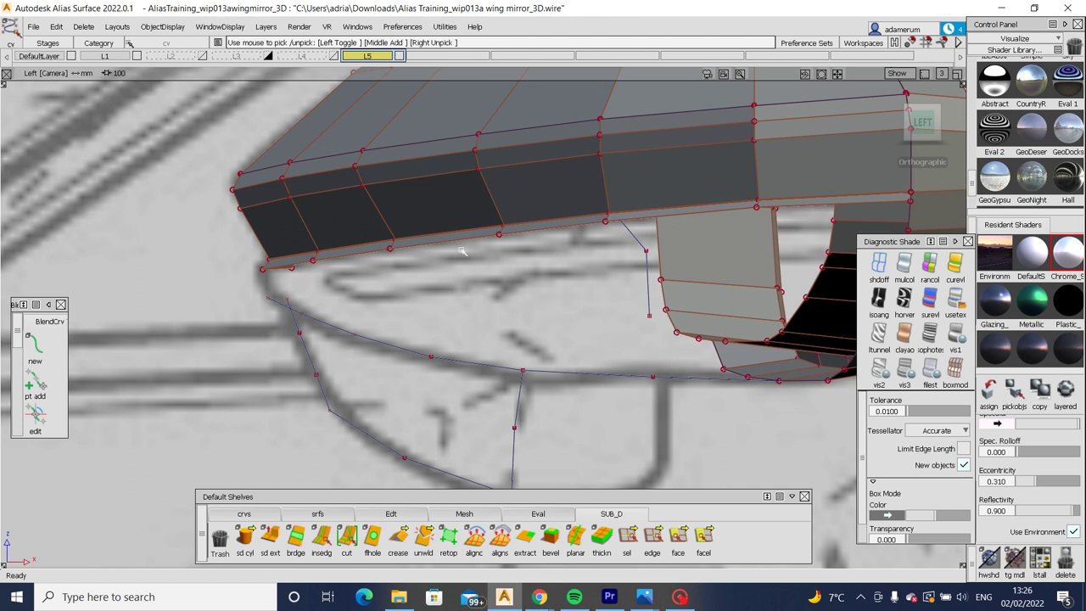
left_click(499, 234)
left_click(407, 262)
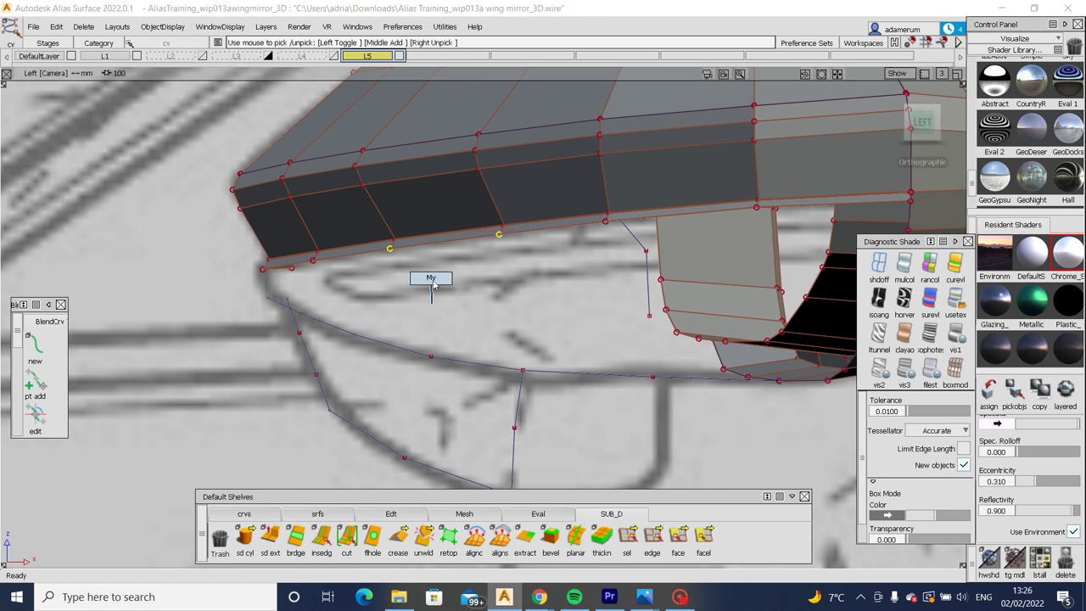
key("m")
key("p")
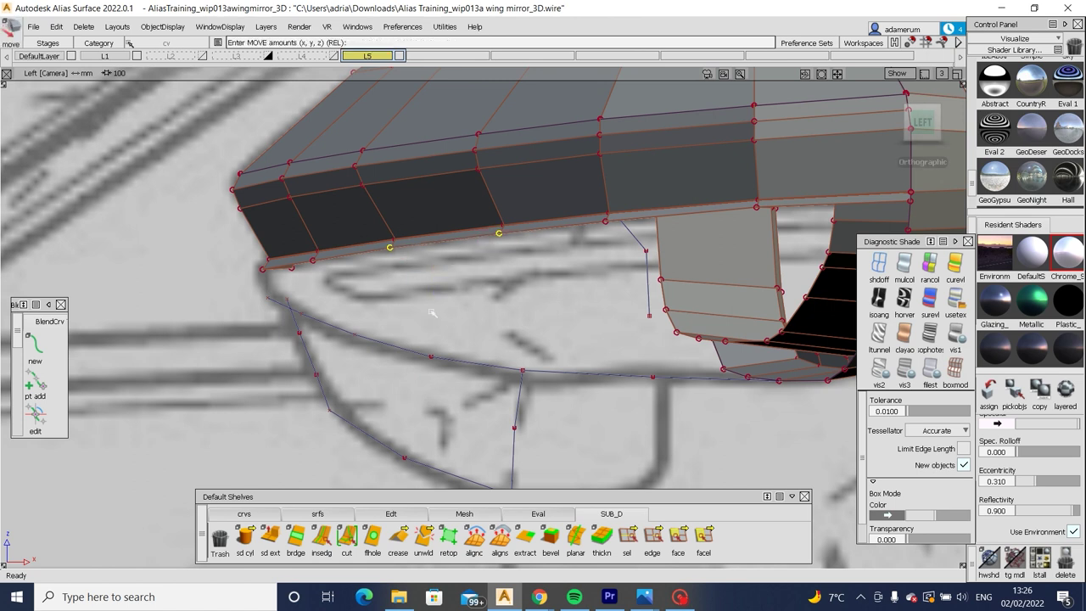
left_click(313, 262)
key("m")
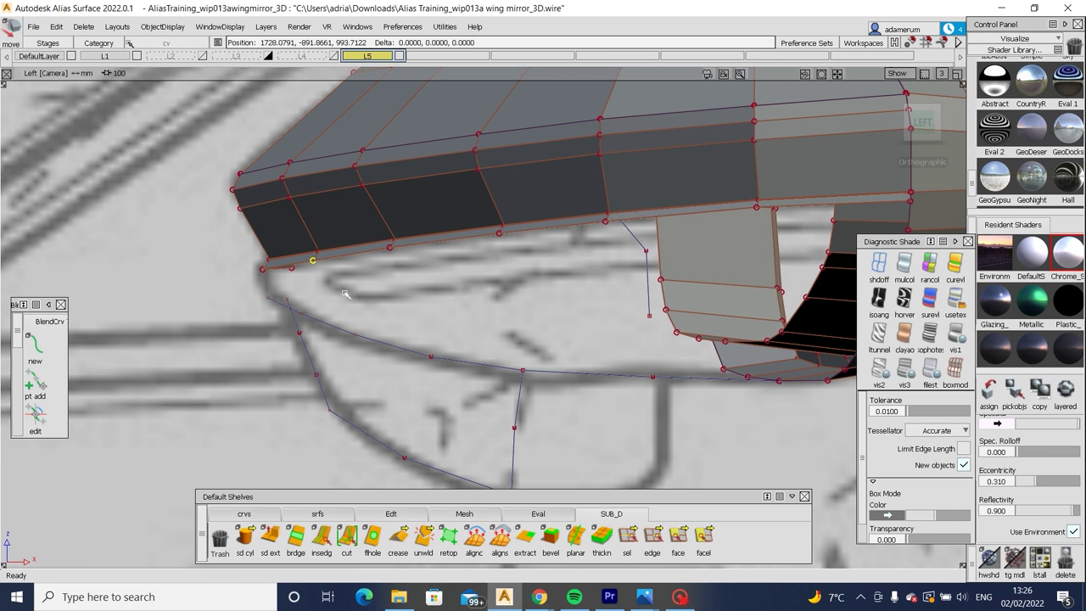
Select the lower strip's free edge loop and save the scene as Alias Training_wip013a wing mirror_4A.
key("e")
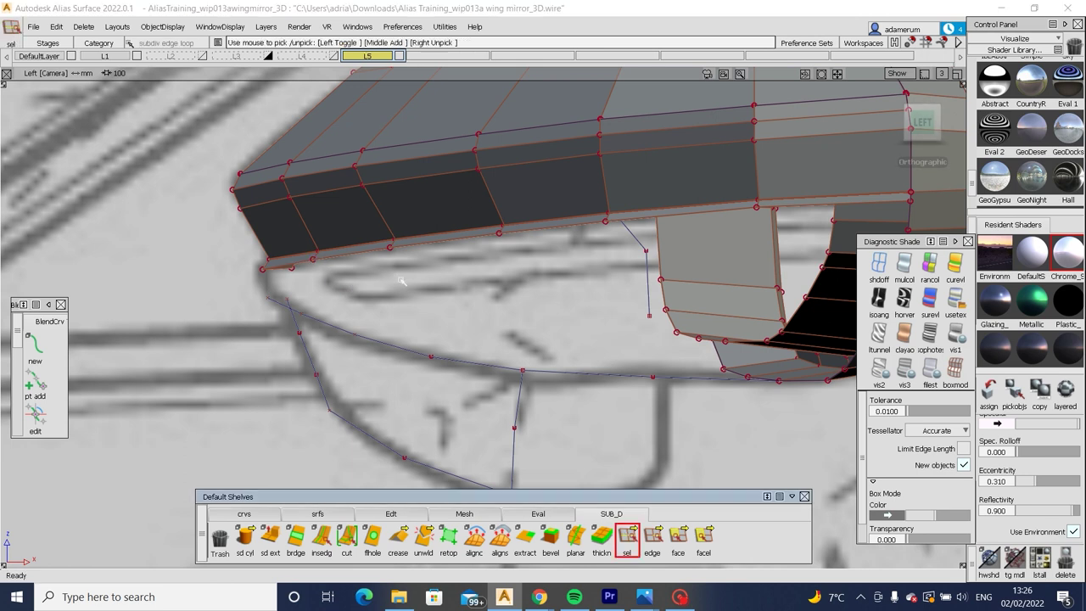
left_click(410, 244)
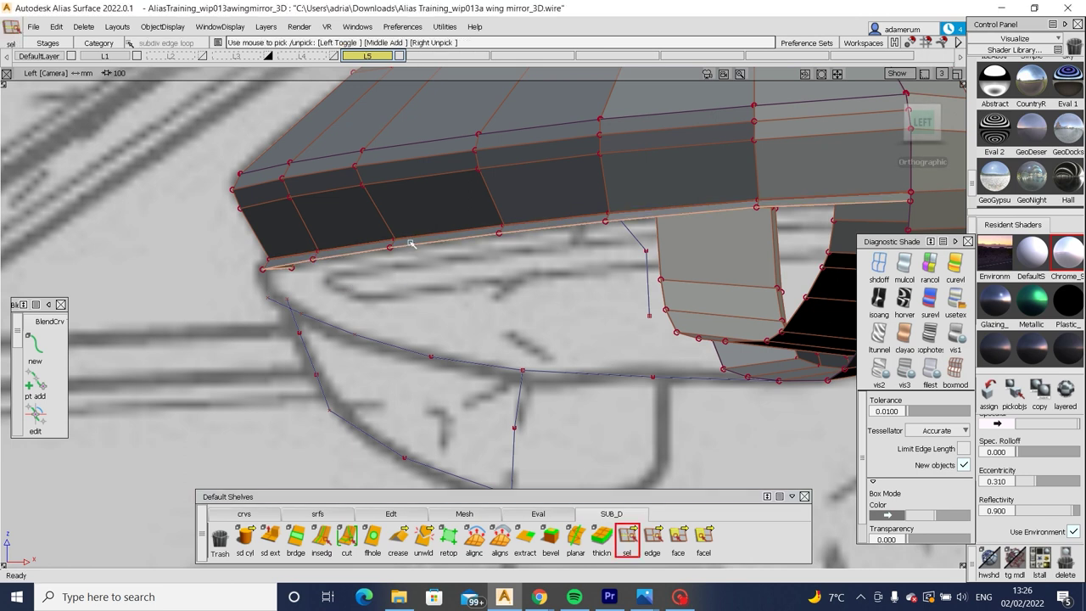
left_click(33, 27)
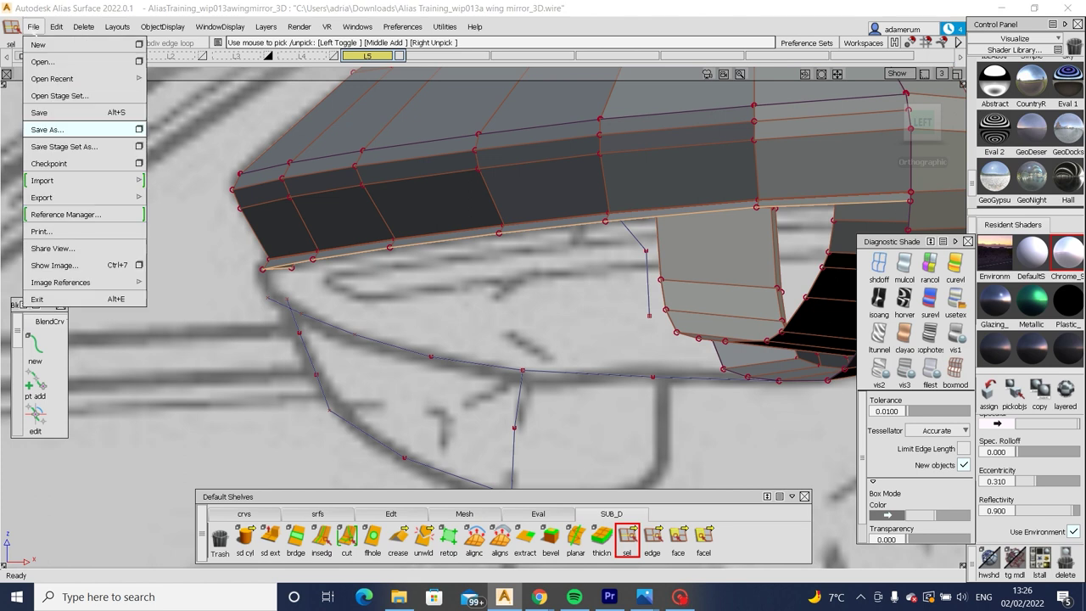
left_click(51, 129)
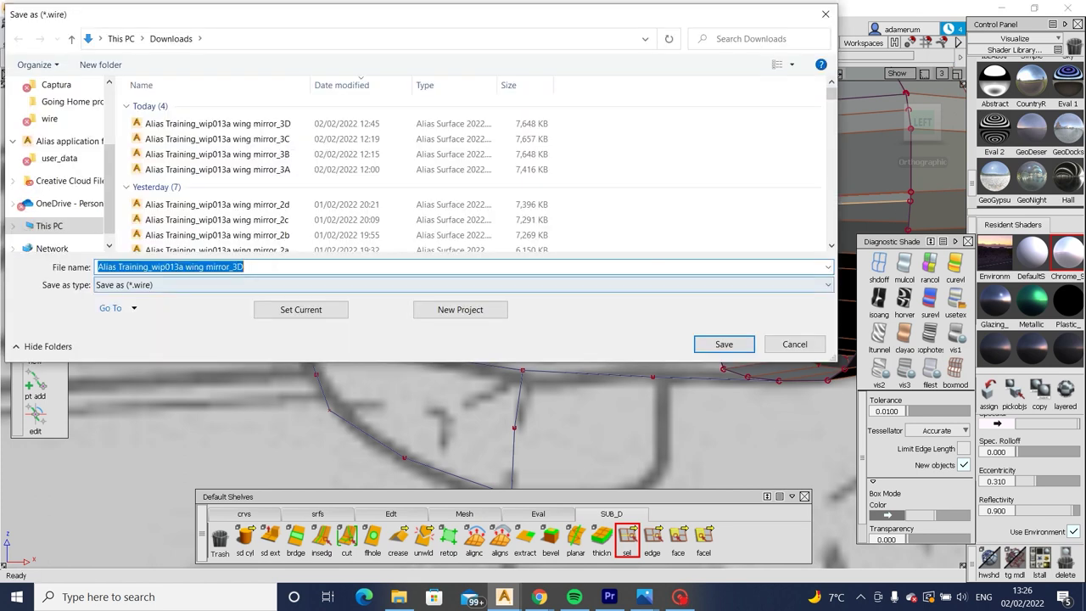
left_click(259, 270)
key("BackSpace")
key("BackSpace")
type("4A")
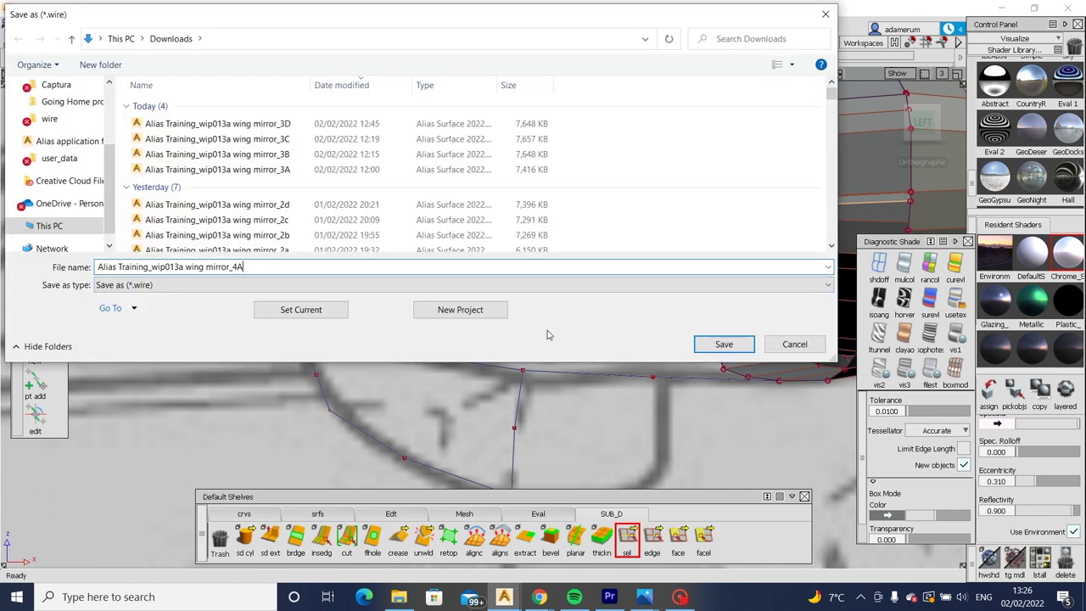
left_click(696, 344)
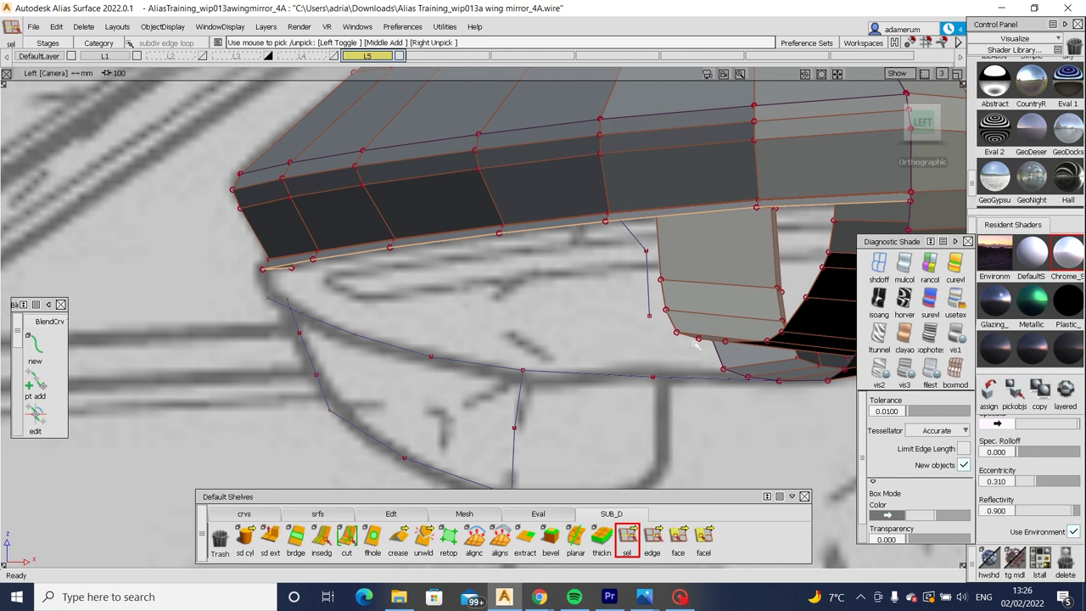
left_click(680, 597)
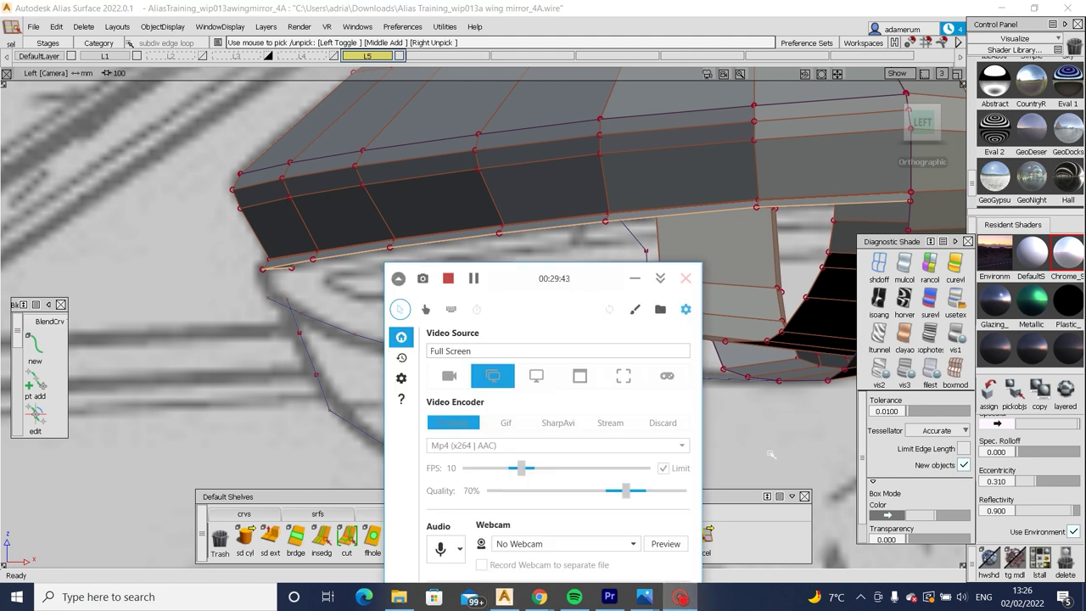
left_click(771, 454)
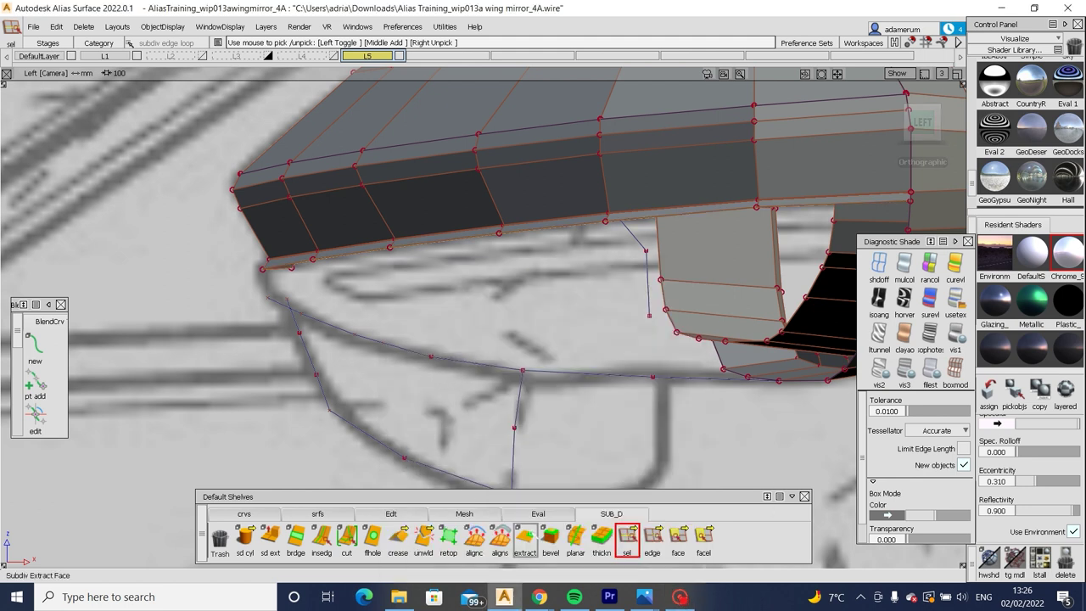
left_click(439, 245)
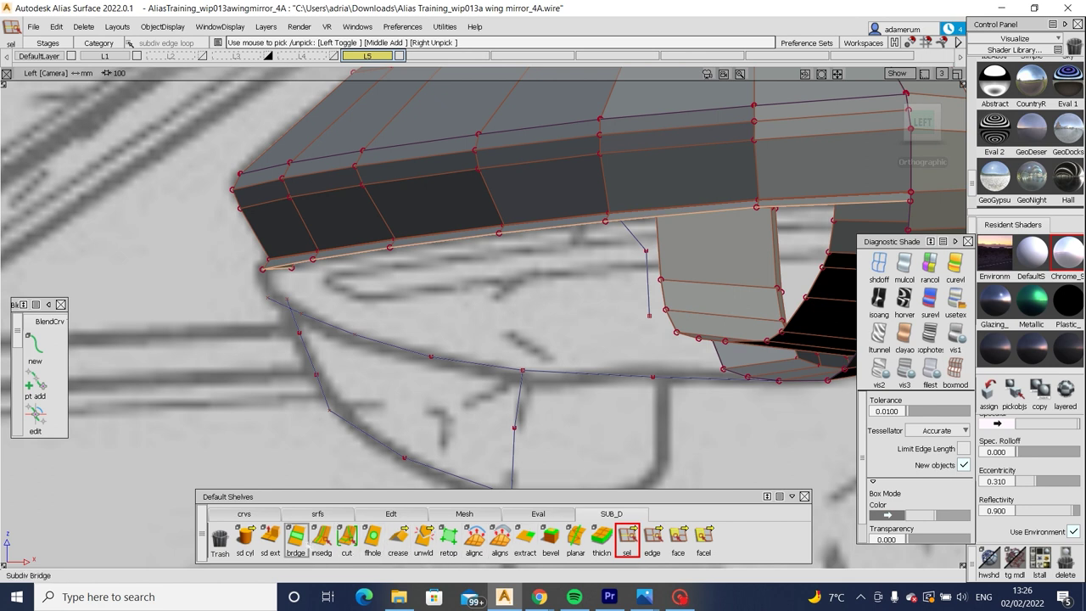
left_click(680, 596)
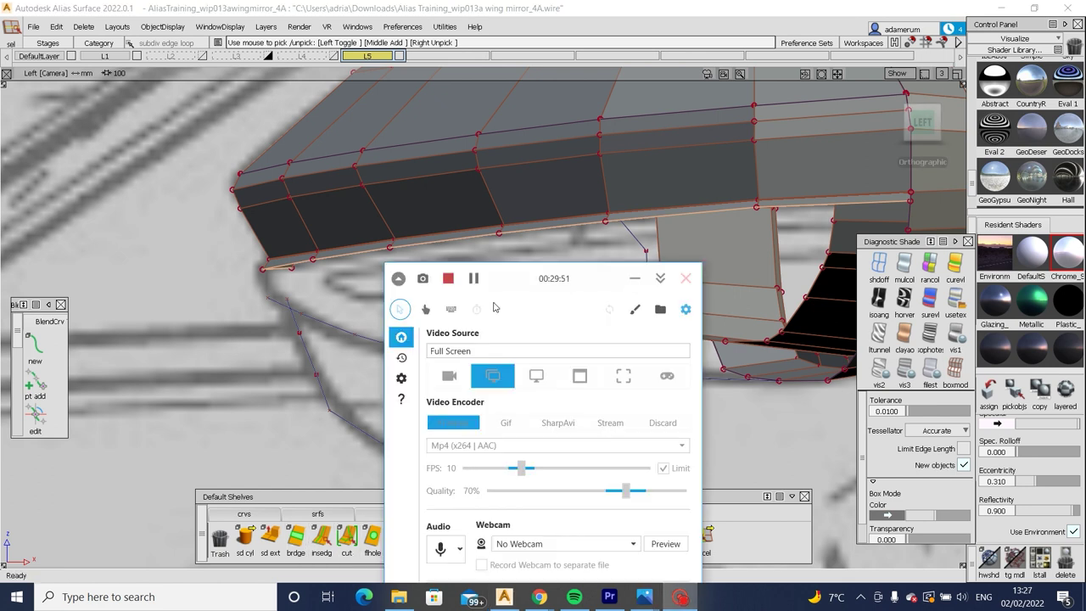
left_click(449, 280)
left_click(635, 279)
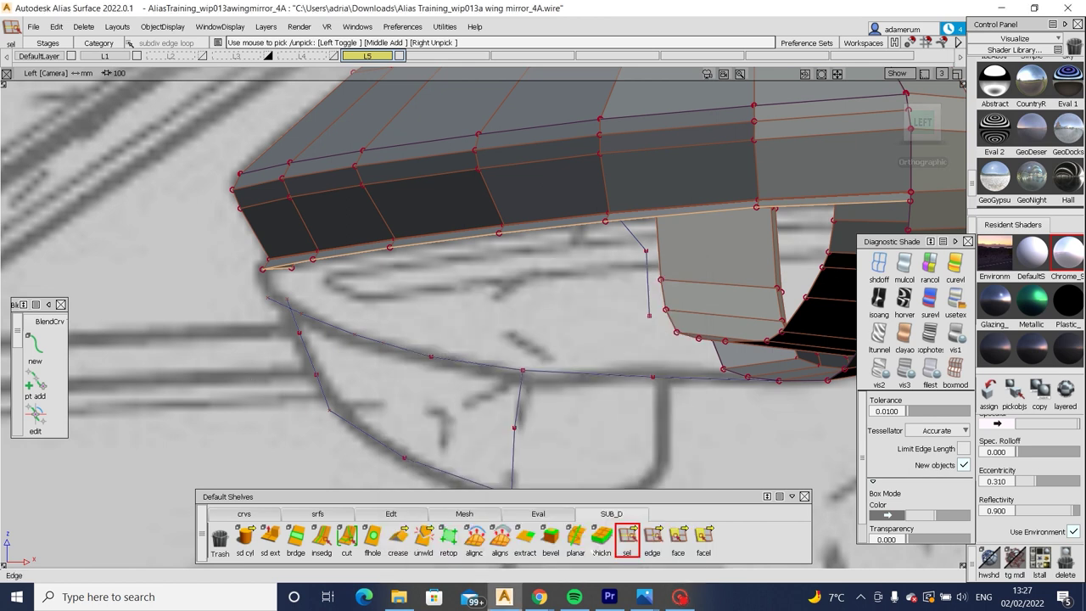
Extrude the selected edge loop downward into a second strip with Direction Type Global and Weld Together enabled.
left_click(269, 534)
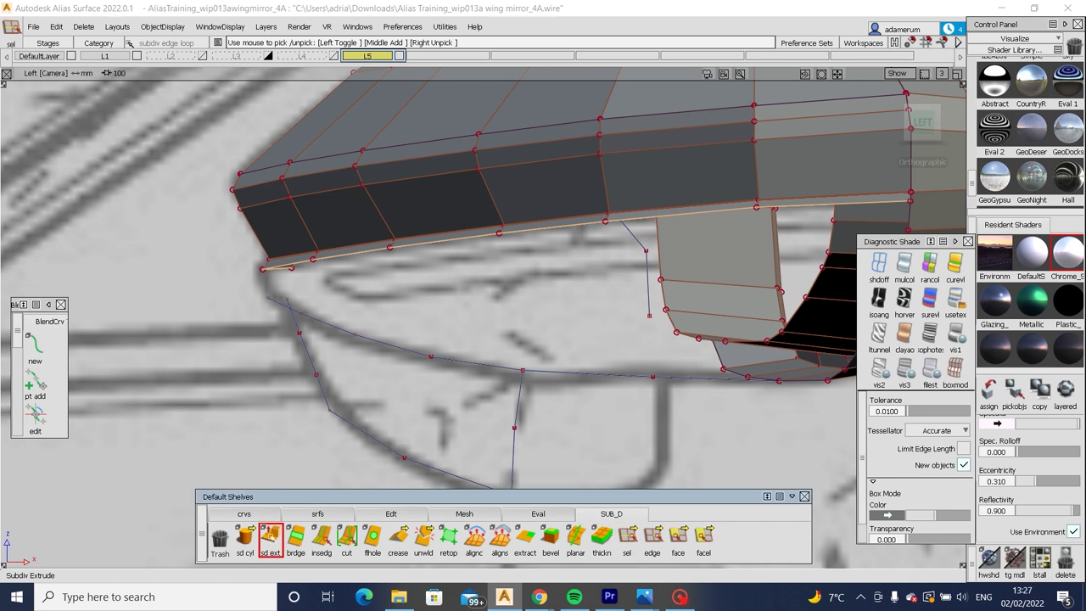
left_click(862, 113)
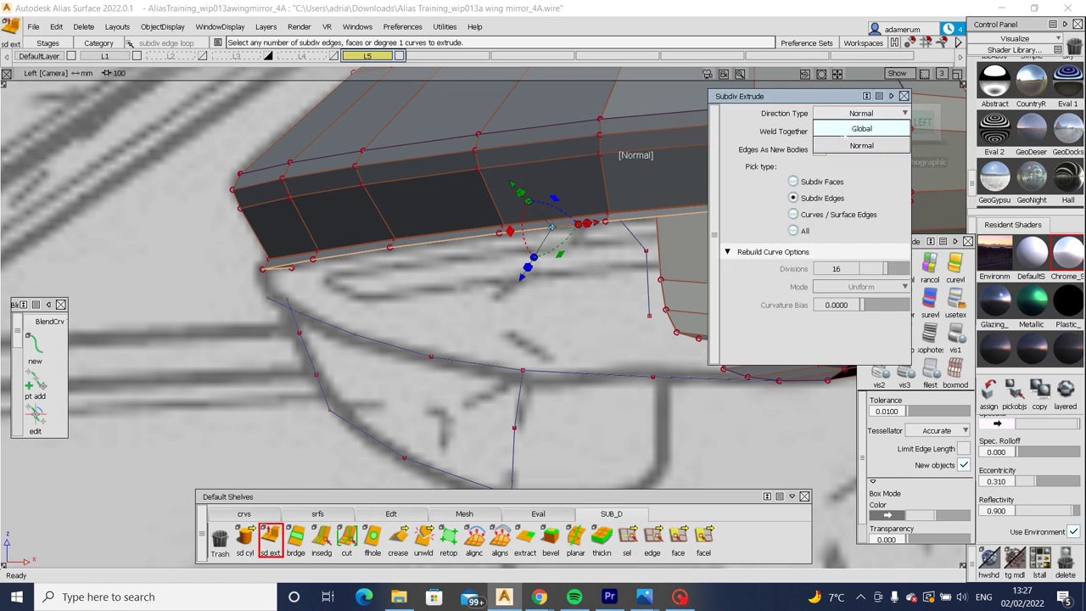
left_click(861, 132)
left_click_drag(560, 265, 505, 181, "alt+shift")
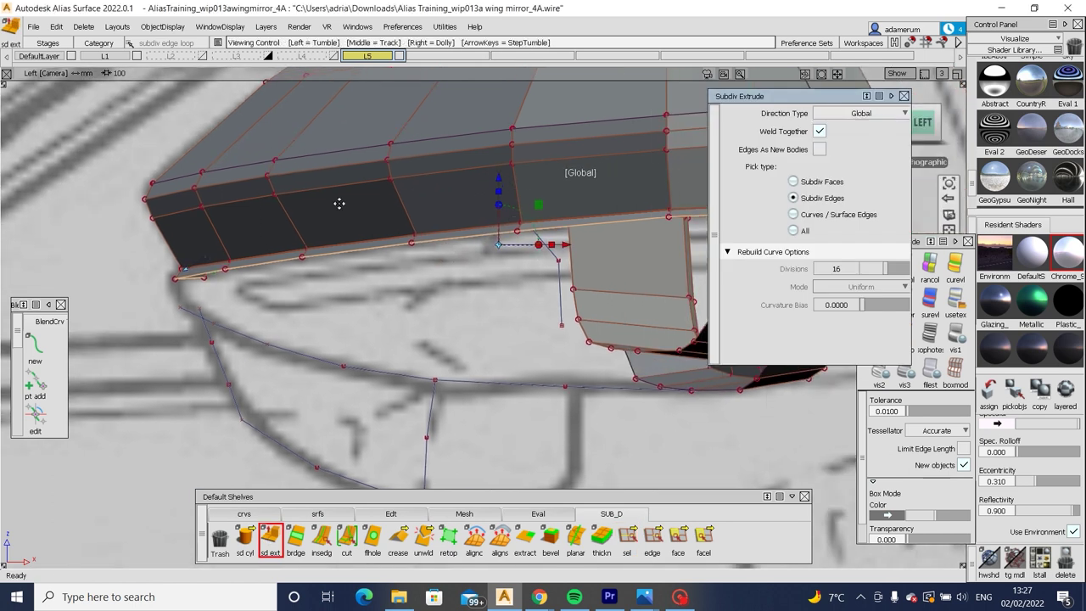
left_click_drag(407, 204, 450, 208, "alt+shift")
left_click_drag(520, 251, 147, 263, "alt+shift")
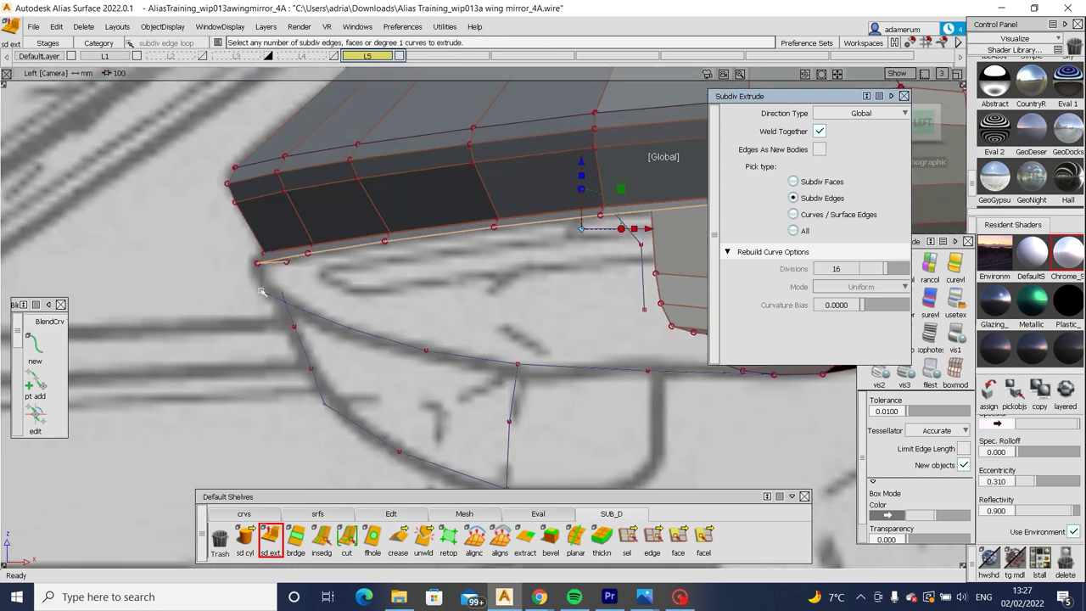
mouse_move(473, 297)
left_mouse_down("alt+shift")
mouse_move(307, 184)
mouse_move(267, 175)
mouse_move(266, 194)
mouse_move(455, 235)
mouse_move(293, 209)
left_mouse_up("alt+shift")
key("Escape")
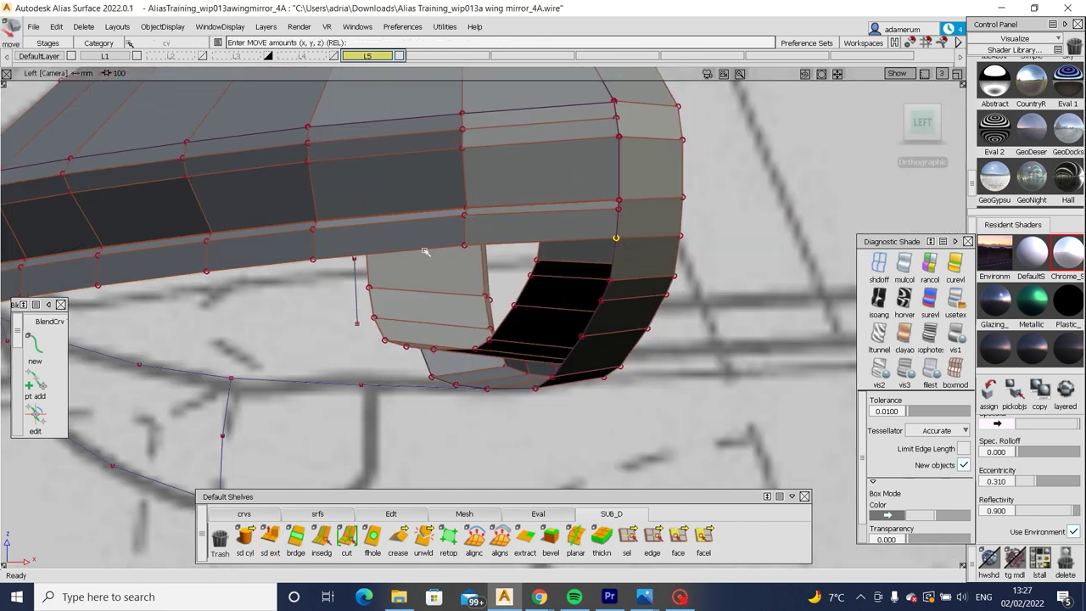
Move the outer-end vertices of the new strip's lower edge onto the tip of the blueprint outline.
left_click_drag(425, 252, 366, 266, "alt+shift")
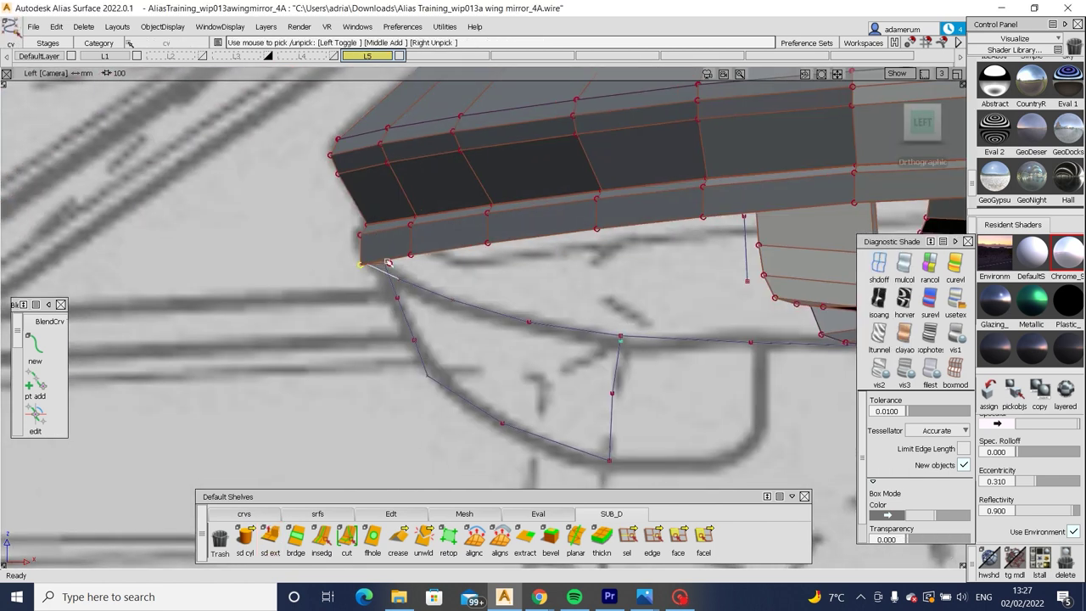
left_click(365, 266)
left_click_drag(413, 272, 423, 270)
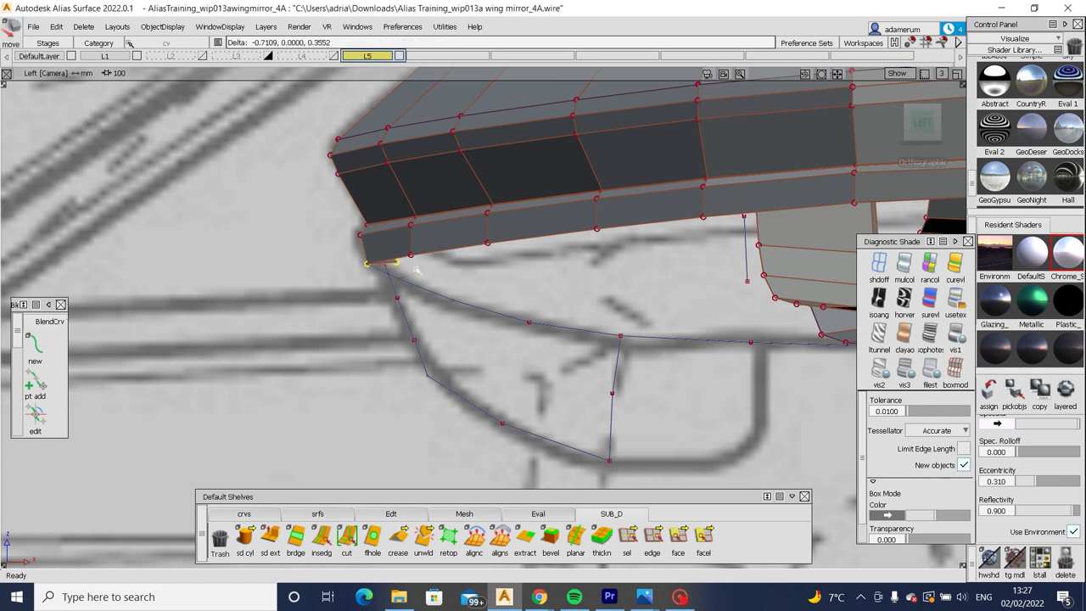
left_click(395, 252)
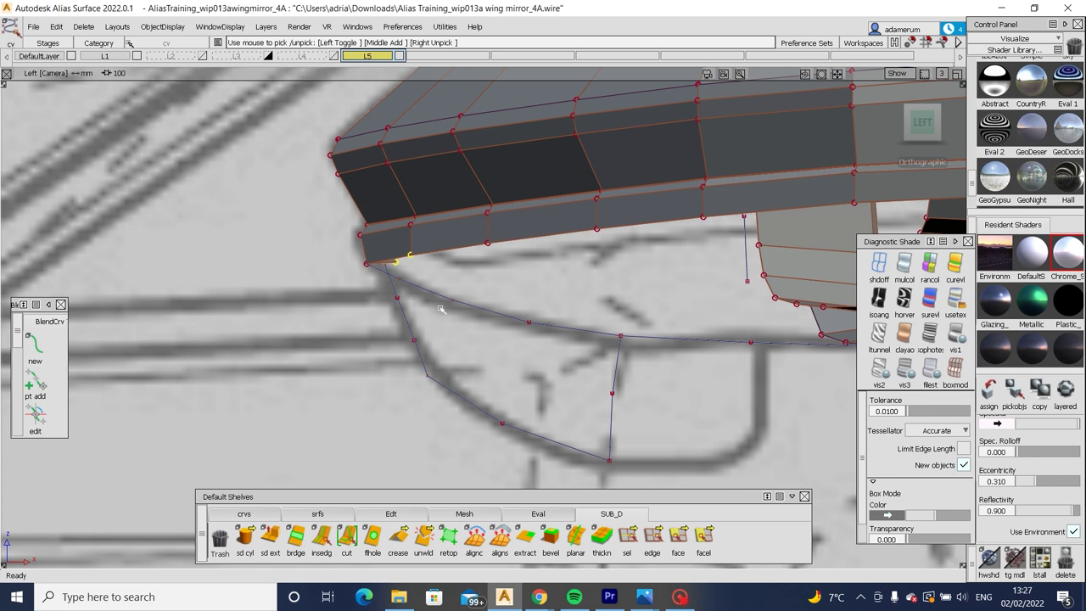
left_click(441, 333)
Check the Audi A6 reference photo, then nudge the second strip's free-edge vertices one by one along the edge in the Left view.
mouse_move(538, 598)
left_click(678, 522)
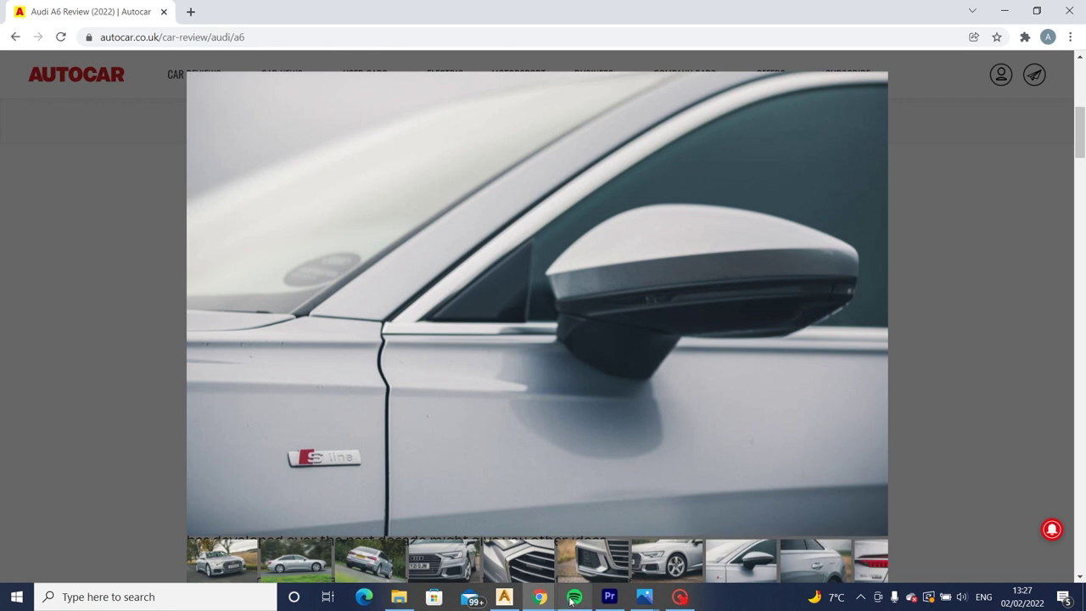
left_click(506, 598)
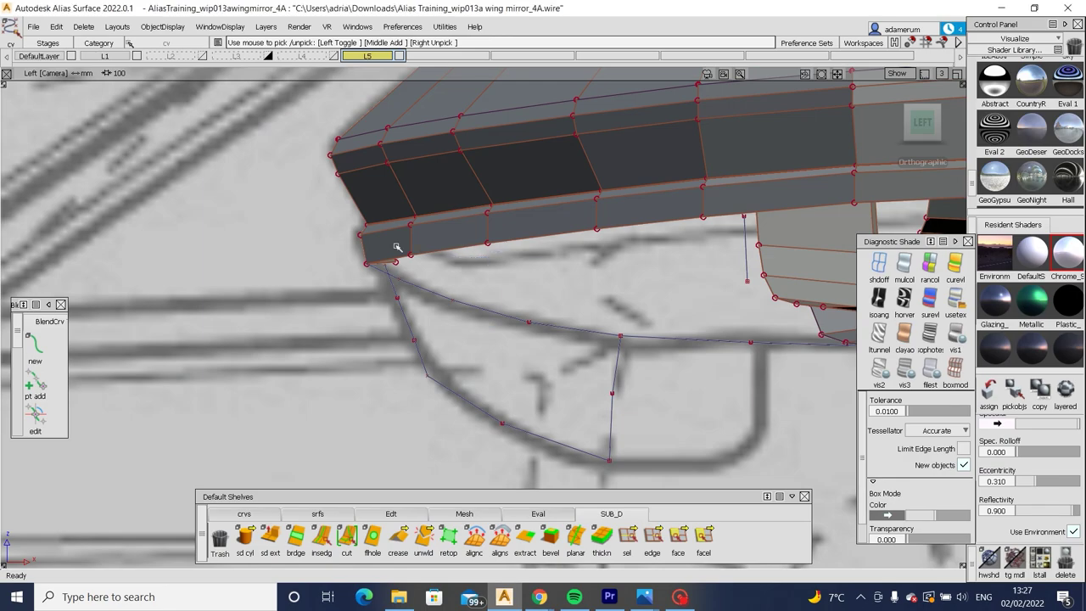
key("m")
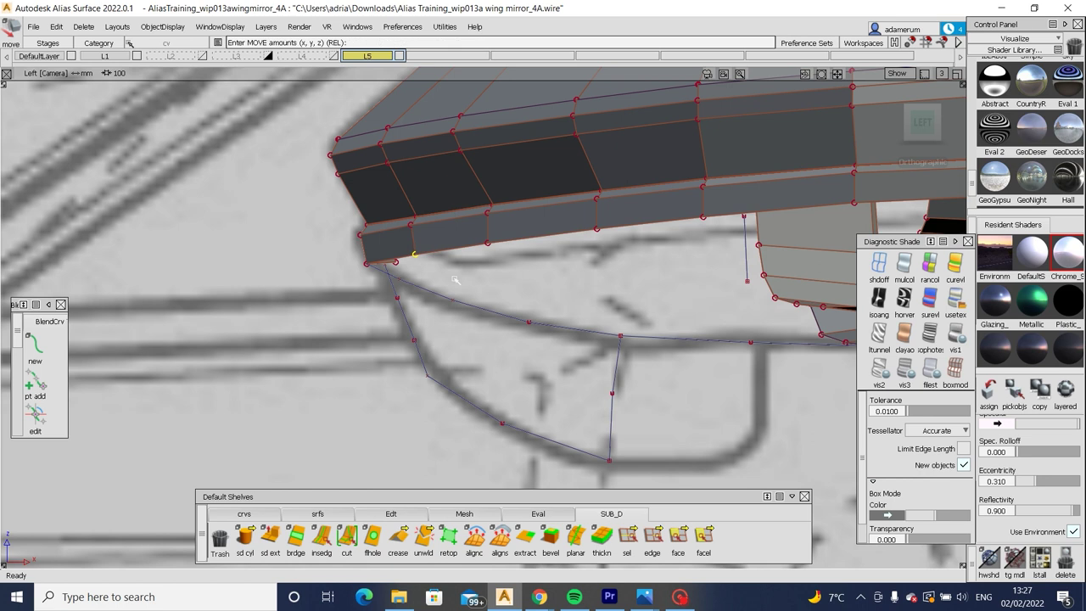
left_click_drag(445, 235, 516, 232)
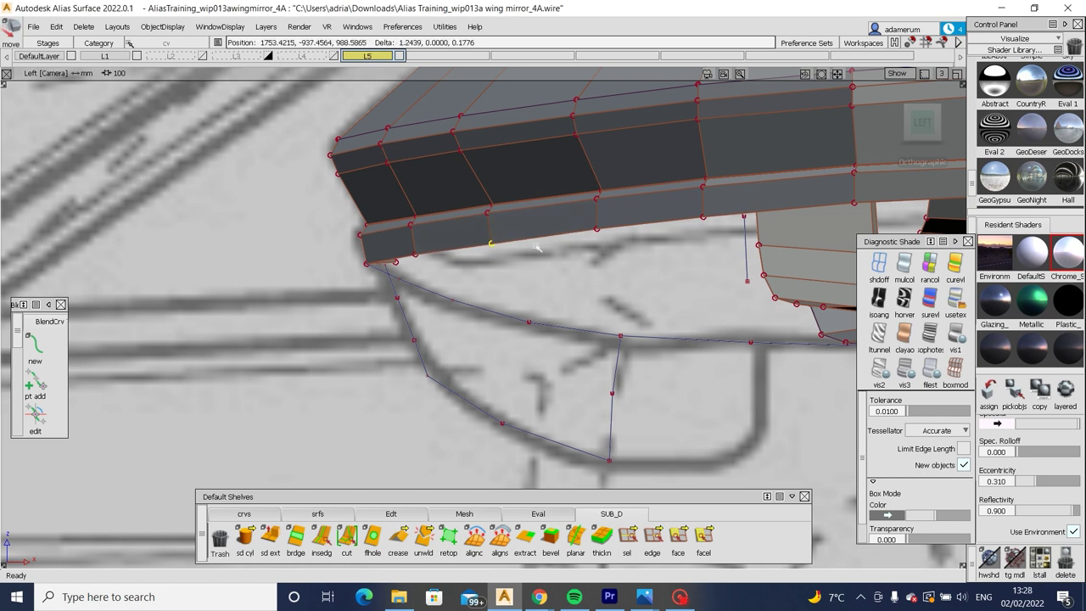
left_click_drag(528, 291, 536, 266)
key("Right")
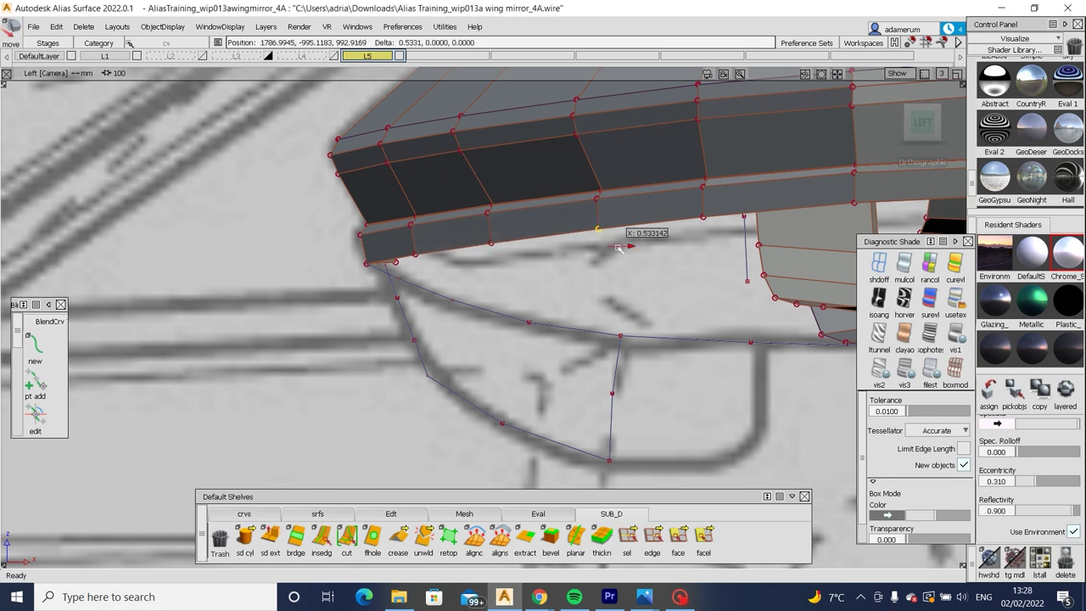
key("F11")
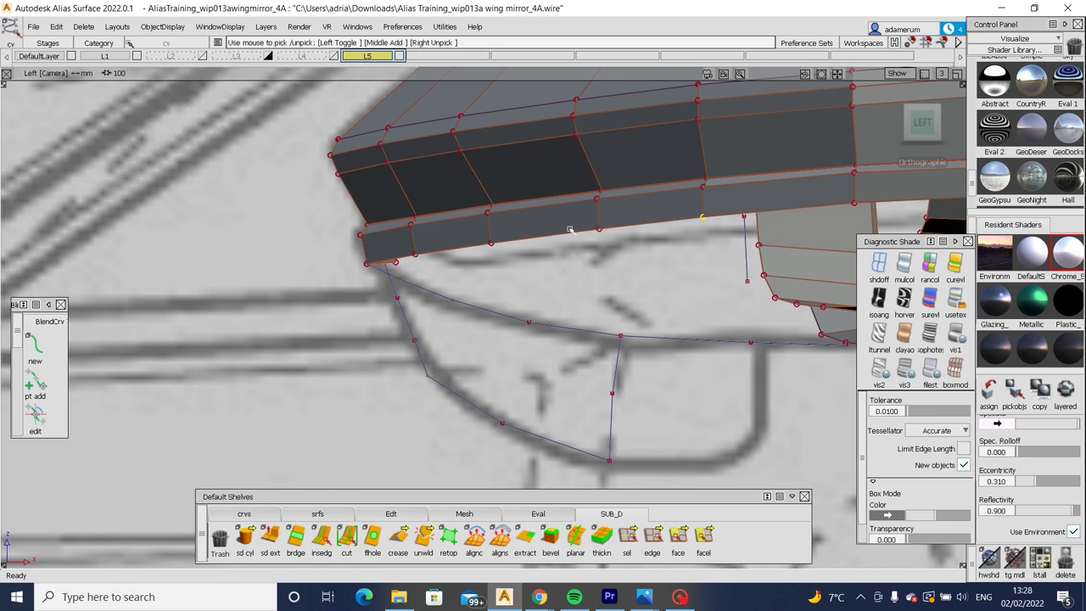
Adjust the second strip's free-edge vertices near the rounded corner in the Front view to smooth the edge.
left_click_drag(570, 230, 475, 239, "alt+shift")
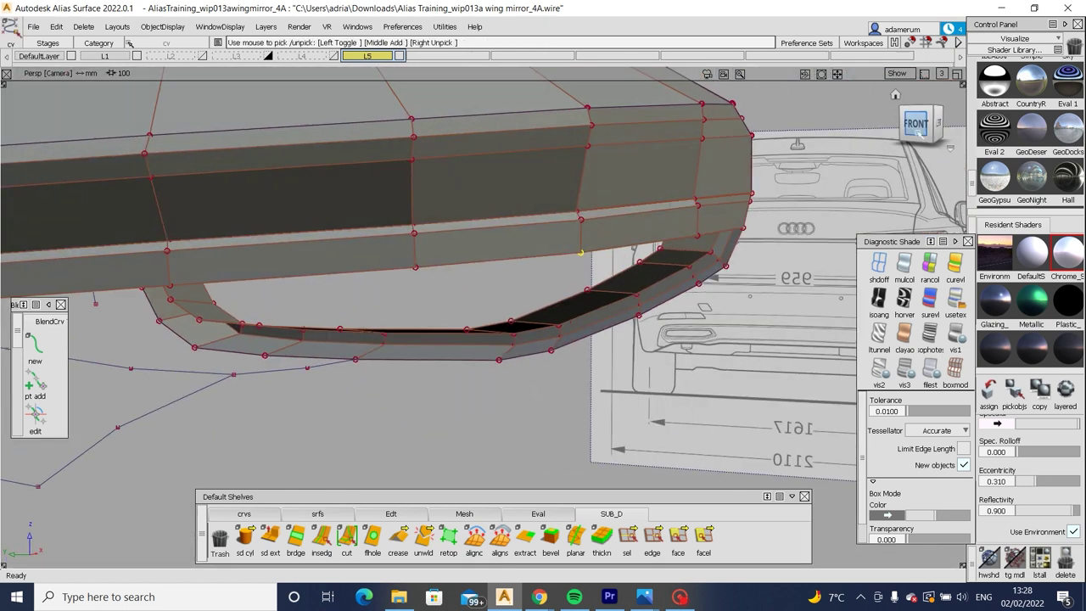
left_click(917, 126)
key("F12")
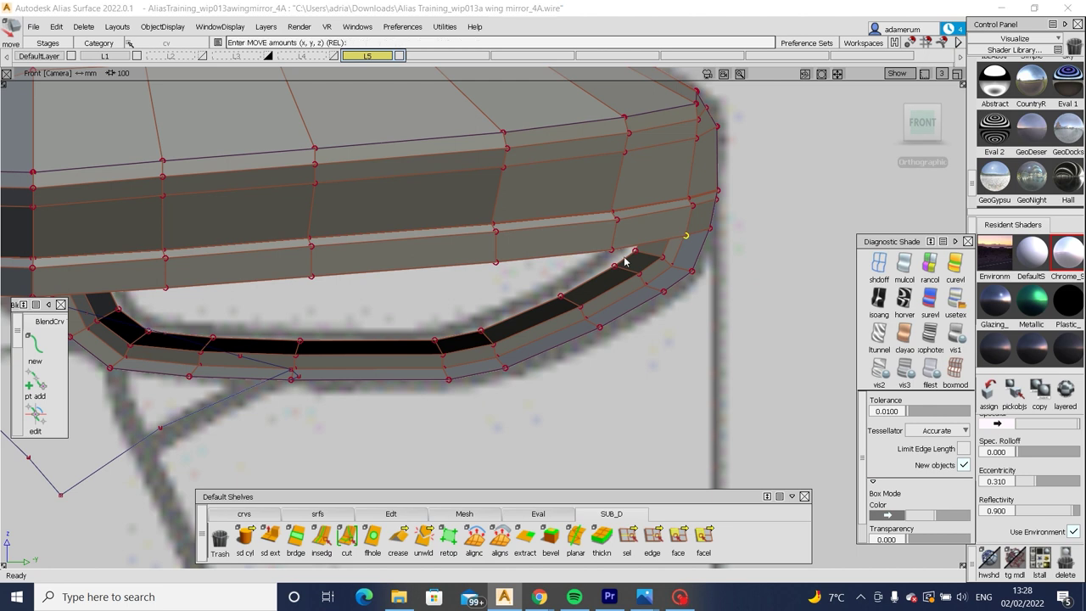
key("F11")
left_click(491, 262)
key("F12")
left_click_drag(528, 286, 540, 296)
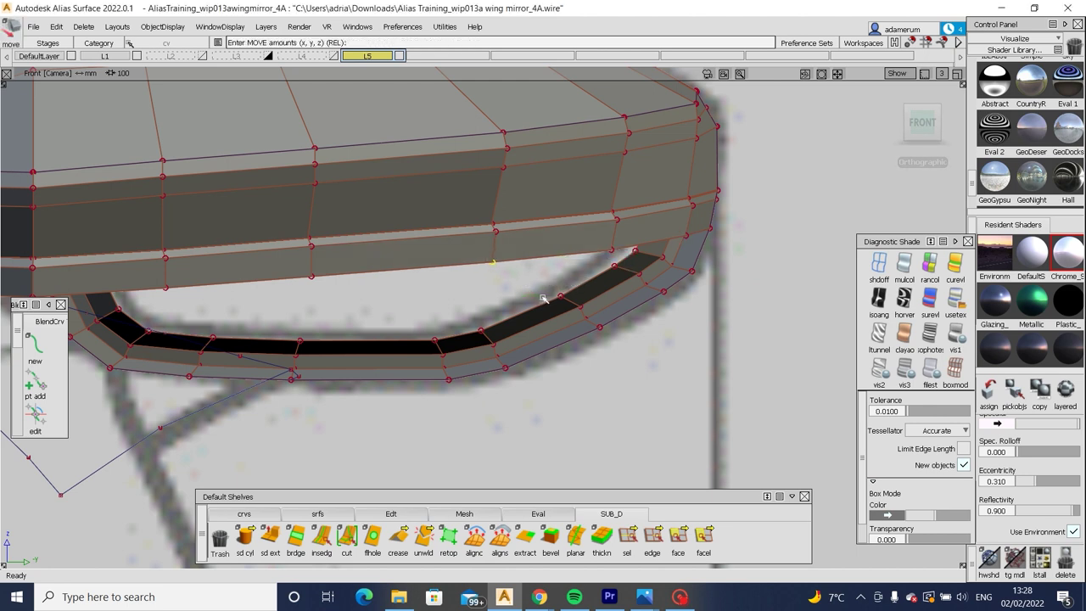
Move the column of three strip vertices midway along the housing to even out the strip's curvature in plan.
key("F11")
left_click_drag(396, 319, 465, 296, "alt+shift")
key("m")
middle_click_drag(467, 297, 489, 306)
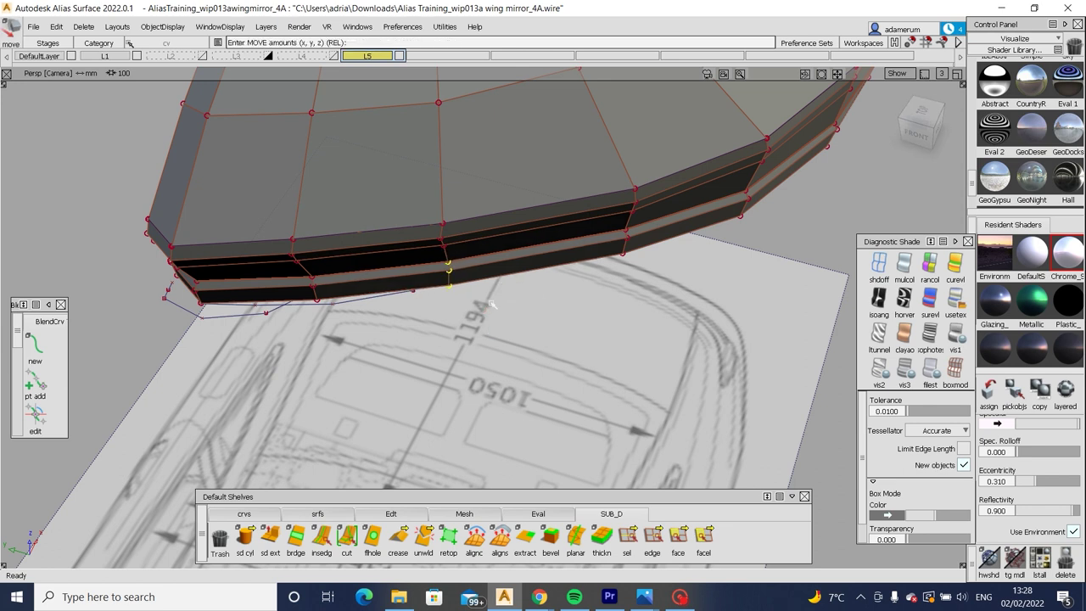
Shade the housing with User Defined Texture and compare its lower strips with the Audi A6 reference photo.
left_click_drag(552, 255, 441, 289, "alt+shift")
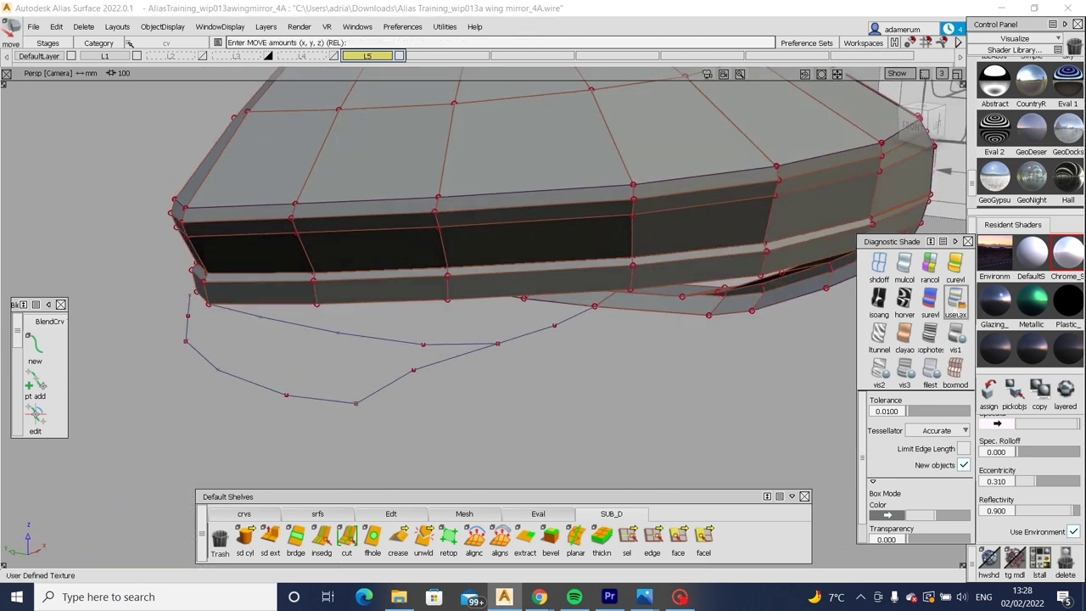
left_click(954, 337)
mouse_move(526, 254)
left_mouse_down("alt+shift")
mouse_move(416, 291)
mouse_move(424, 287)
left_mouse_up("alt+shift")
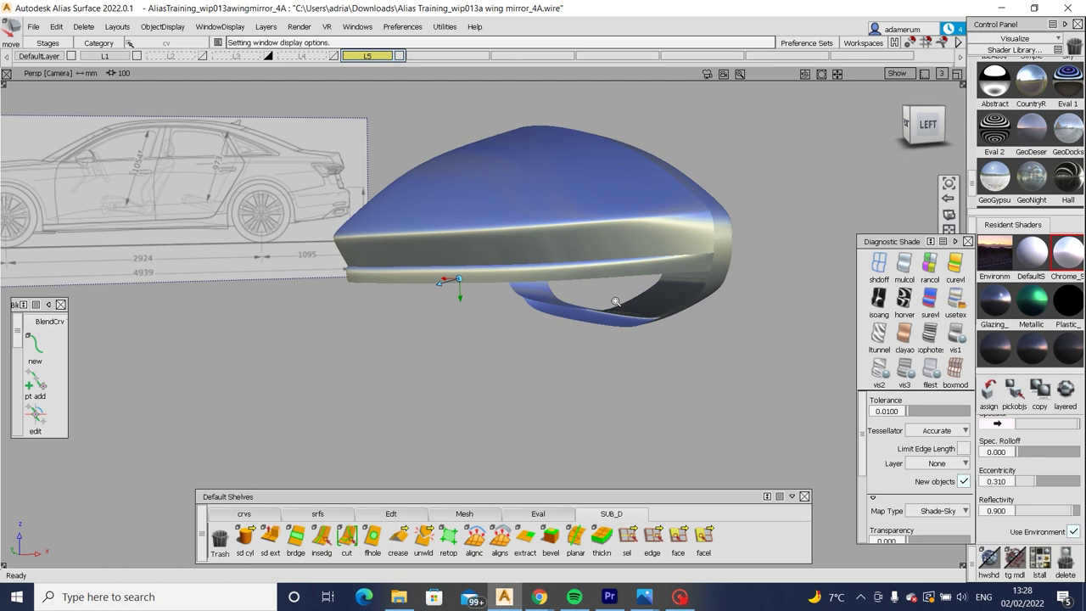
right_click_drag(424, 287, 564, 261, "alt+shift")
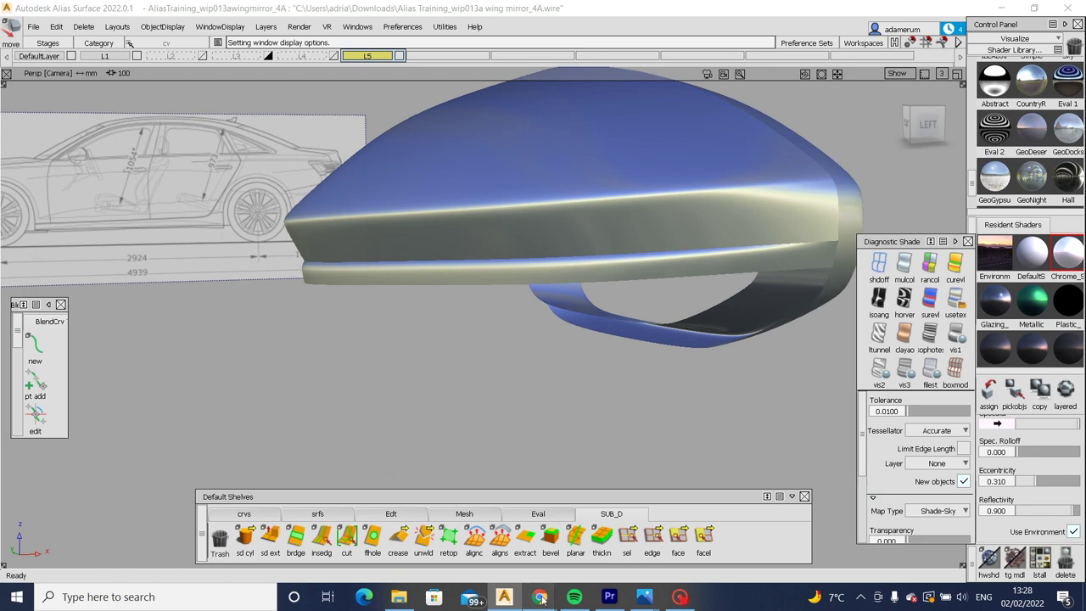
mouse_move(539, 597)
left_click(618, 543)
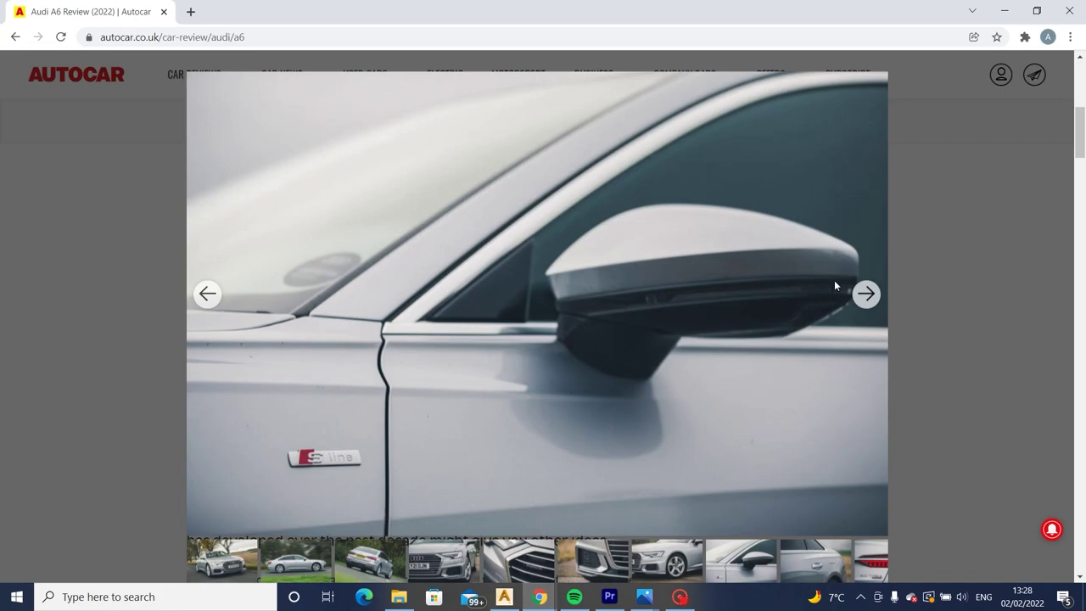
left_click(548, 596)
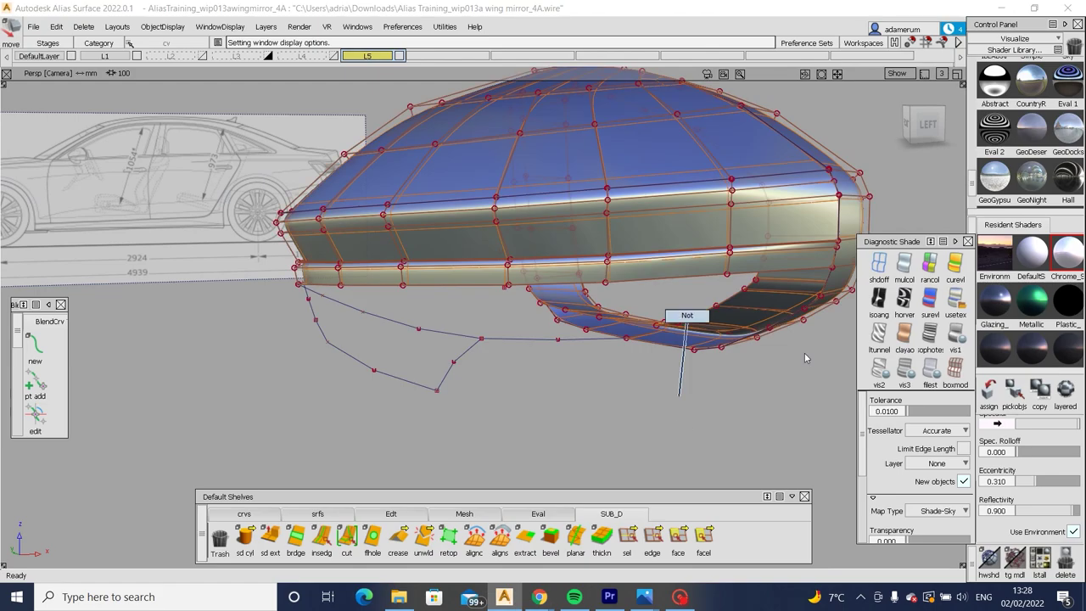
Select the edge loop along the second strip's upper edge in box mode and bevel it with Distance 0.5 and Divisions 1.
mouse_move(528, 259)
right_mouse_down("alt+shift")
mouse_move(515, 321)
mouse_move(546, 302)
right_mouse_up("alt+shift")
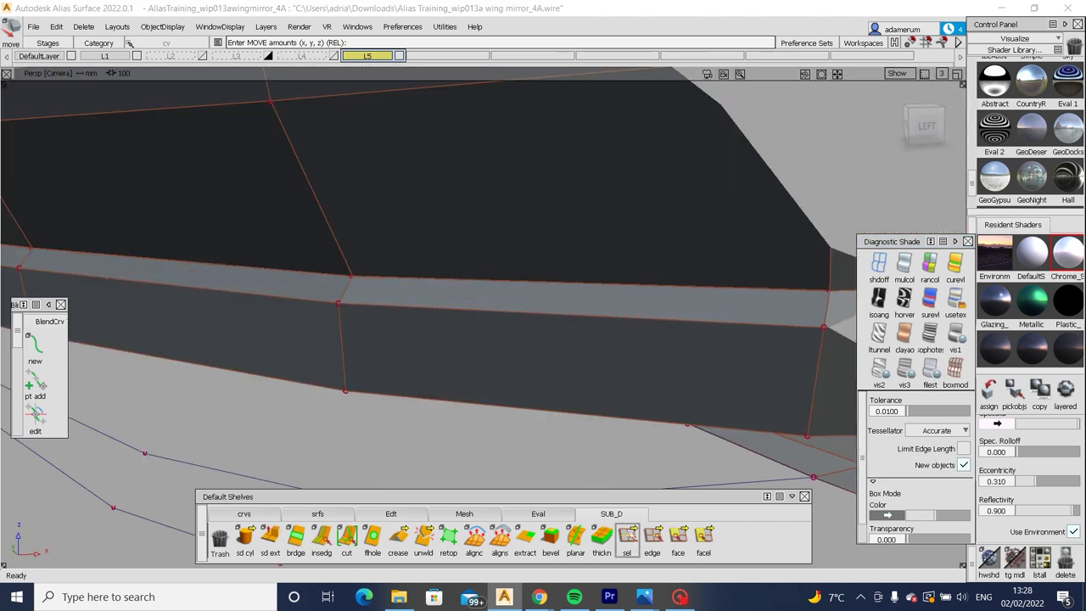
key("s")
left_click(545, 315)
key("alt+l")
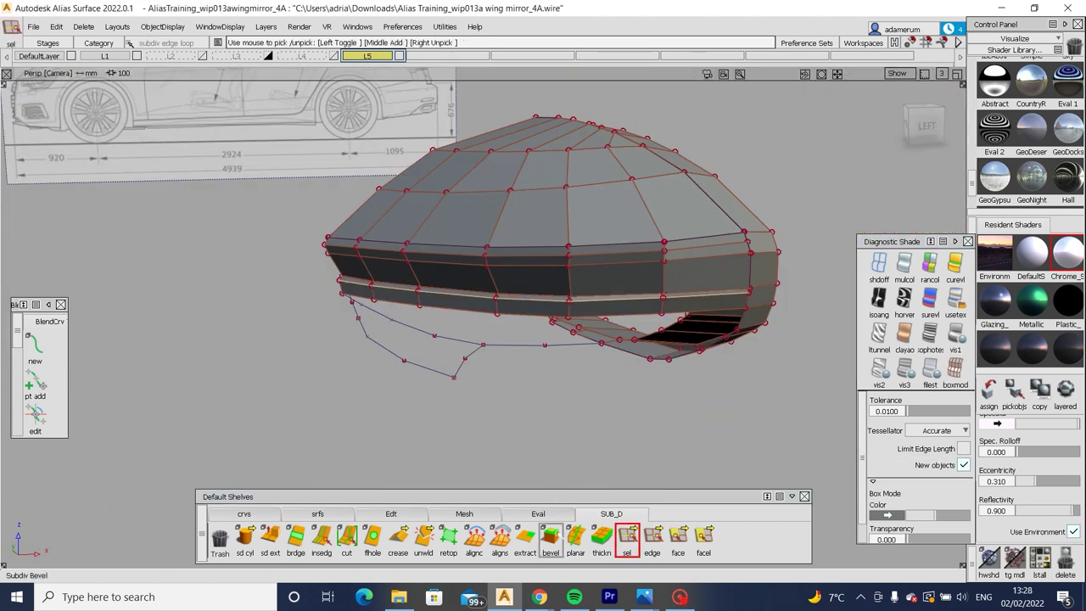
key("b")
right_click_drag(555, 289, 507, 312, "alt+shift")
left_click_drag(507, 311, 698, 278, "alt+shift")
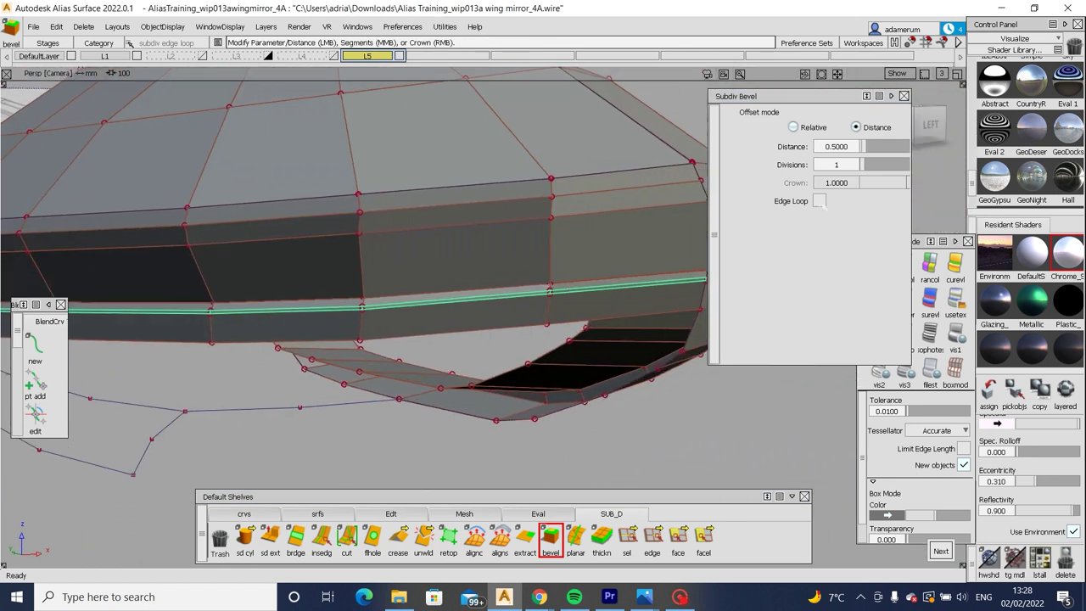
left_click_drag(616, 264, 527, 294, "alt+shift")
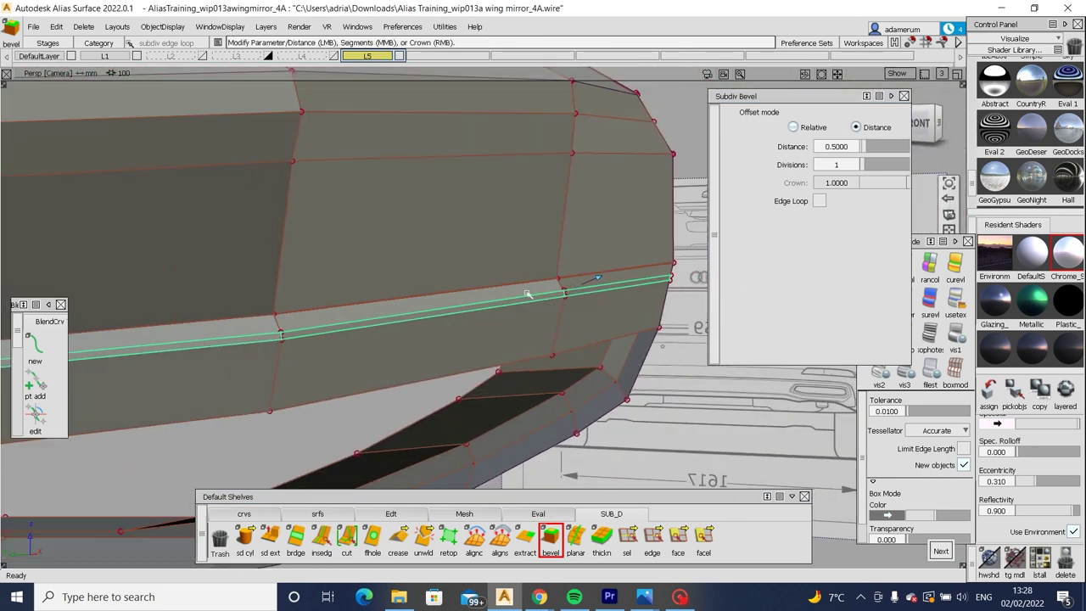
right_click_drag(527, 295, 513, 353, "alt+shift")
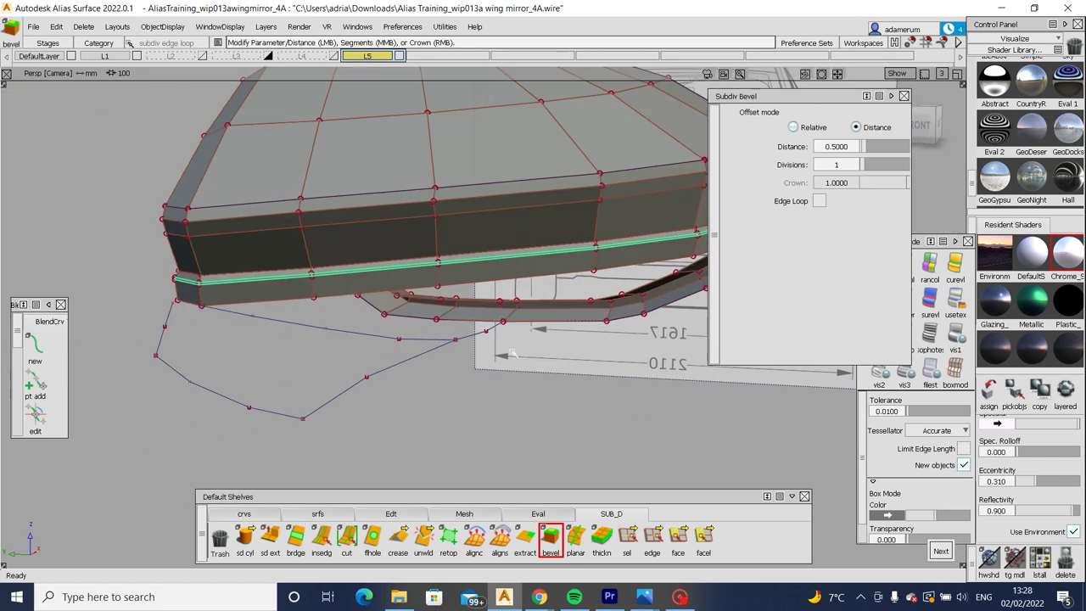
Inspect the beveled edge's highlight under User Defined Texture shading, especially where it meets the rounded end of the housing.
left_click(955, 295)
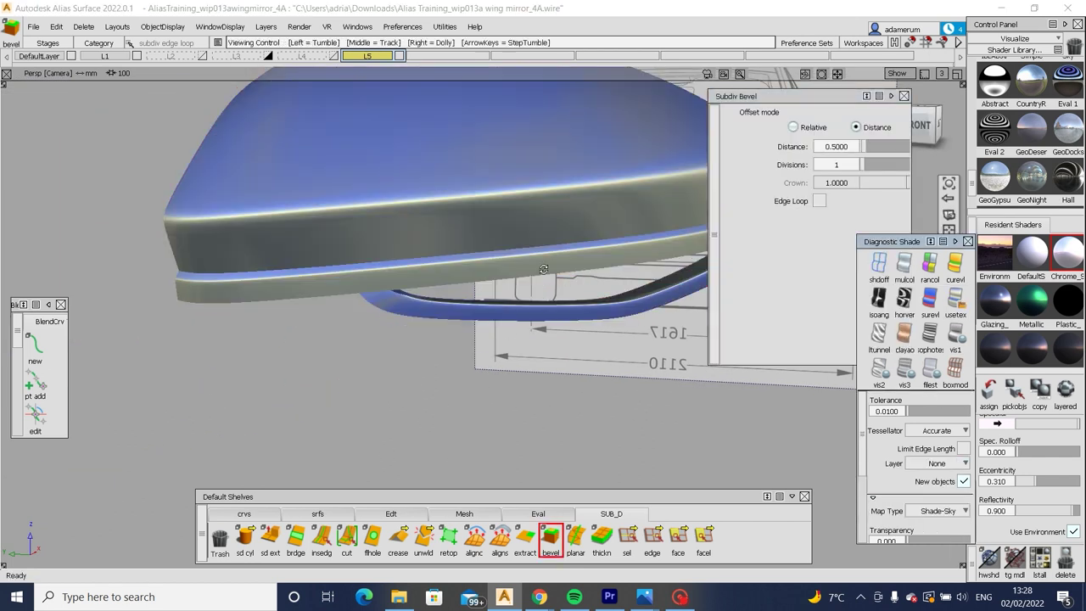
left_click_drag(542, 269, 297, 259, "alt+shift")
right_click_drag(297, 259, 585, 270, "alt+shift")
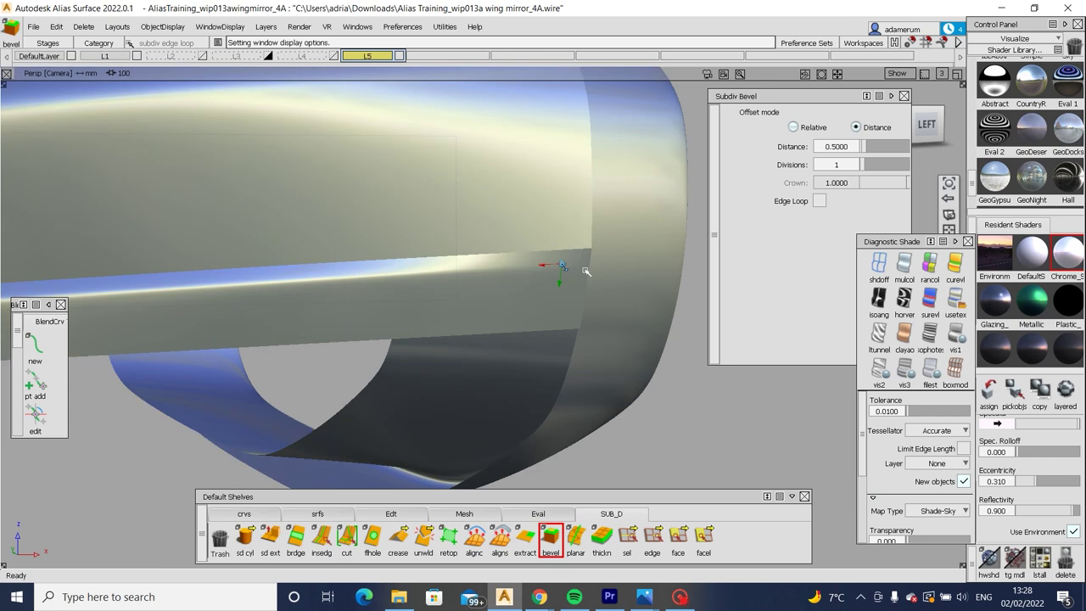
left_click_drag(585, 271, 475, 276, "alt+shift")
right_click_drag(475, 276, 554, 297, "alt+shift")
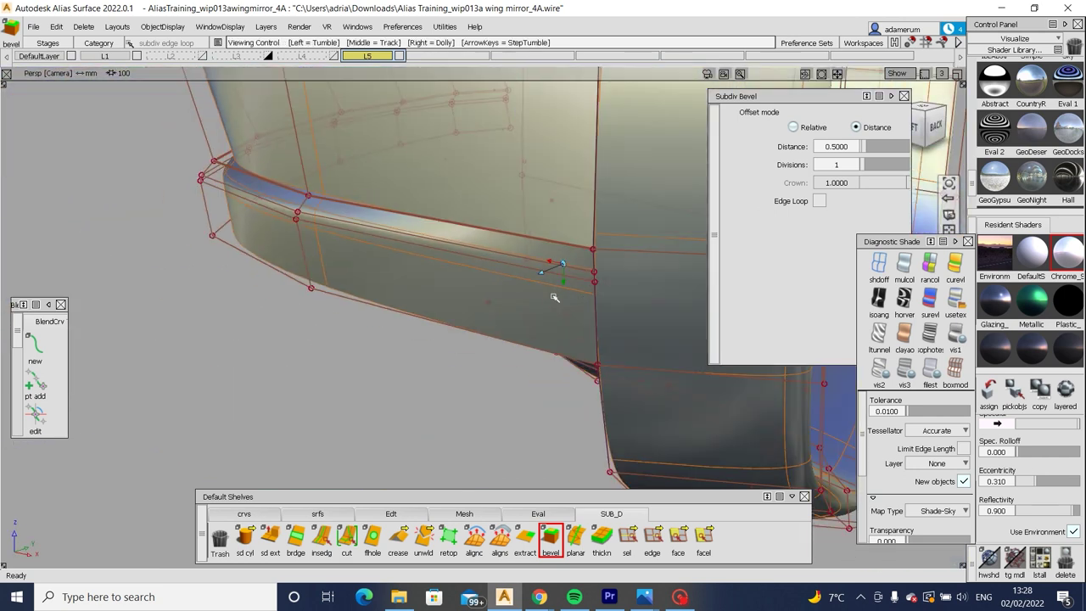
mouse_move(589, 258)
left_mouse_down("alt+shift")
mouse_move(560, 263)
mouse_move(617, 255)
mouse_move(483, 291)
mouse_move(526, 258)
left_mouse_up("alt+shift")
key("3")
right_click_drag(526, 258, 420, 335, "alt+shift")
Display the tool palette, move the BlendCrv shelf clear of it, and find the View clip tool.
left_click(357, 26)
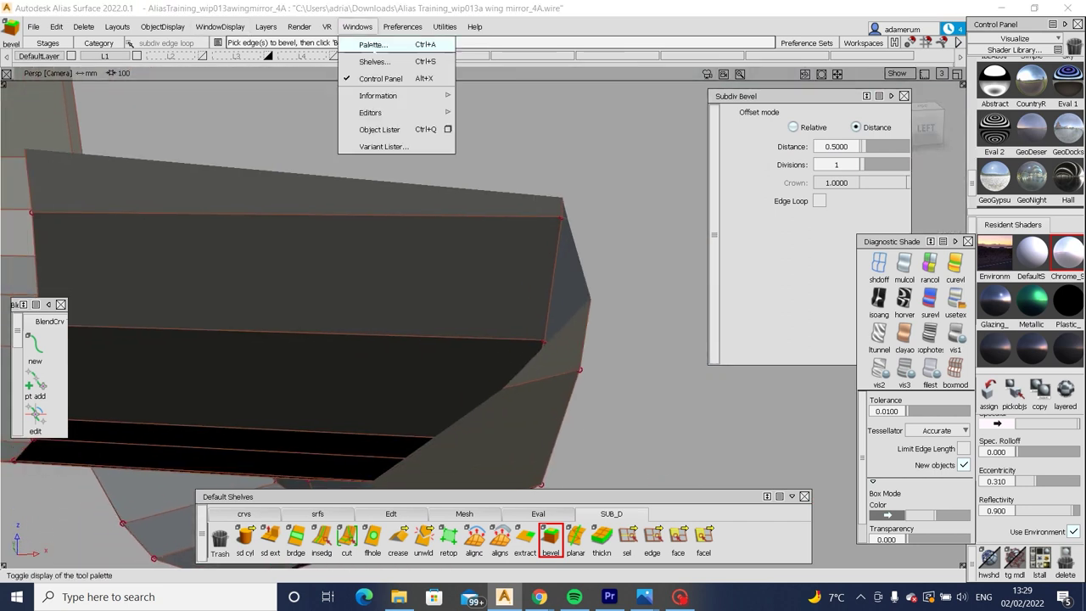
left_click(372, 45)
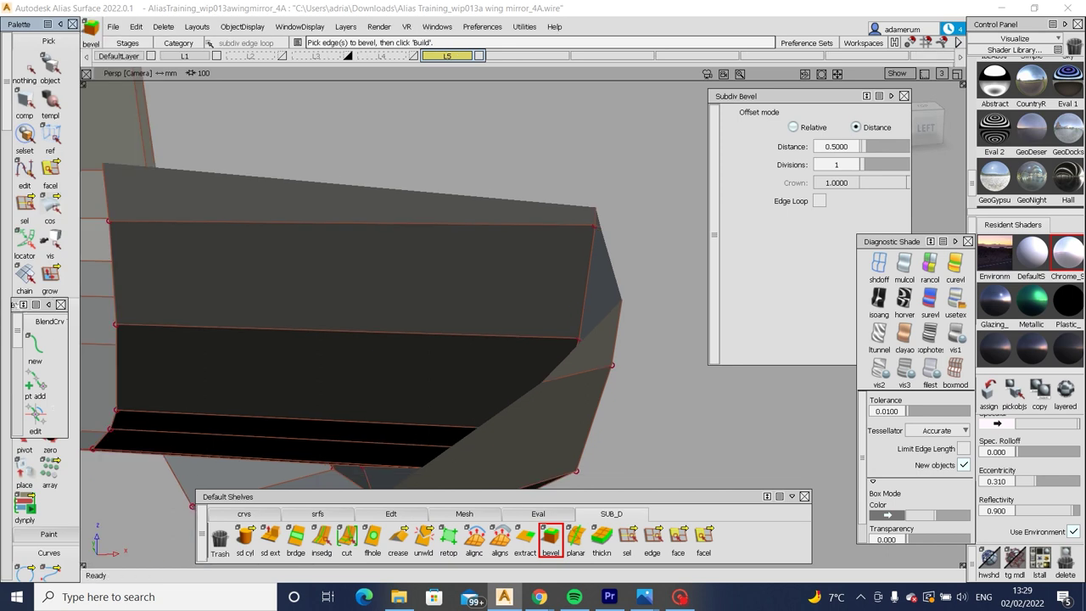
left_click_drag(14, 303, 199, 118)
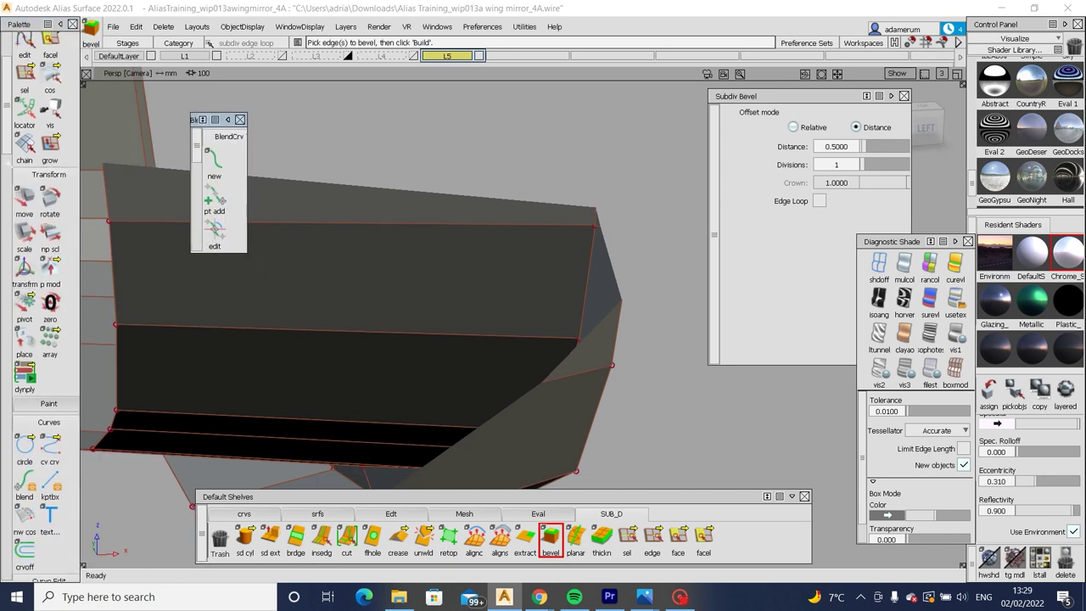
scroll(40, 306, "down", 15)
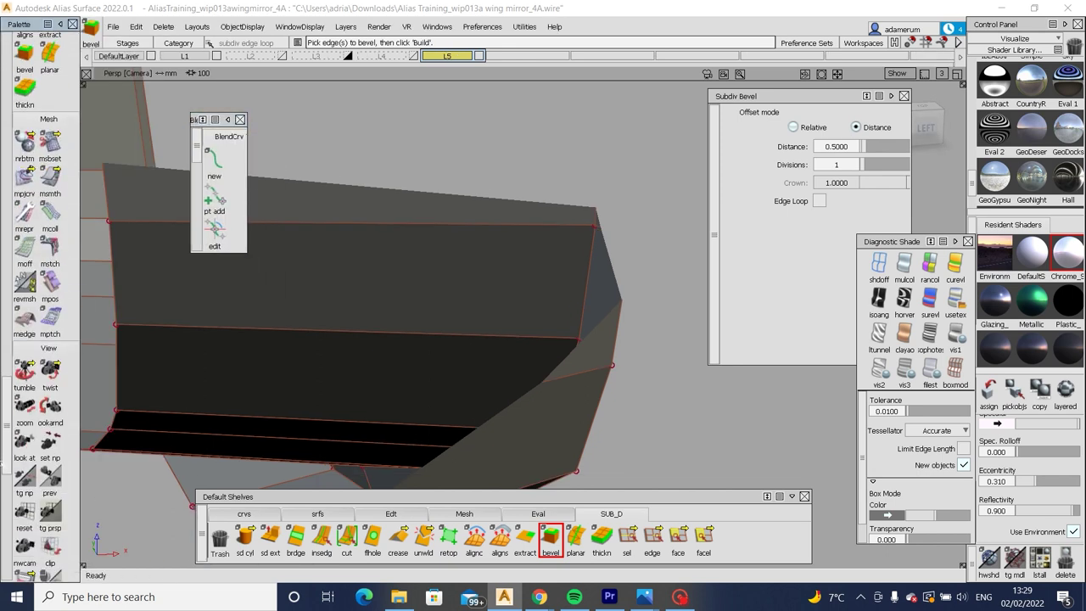
scroll(40, 306, "down", 3)
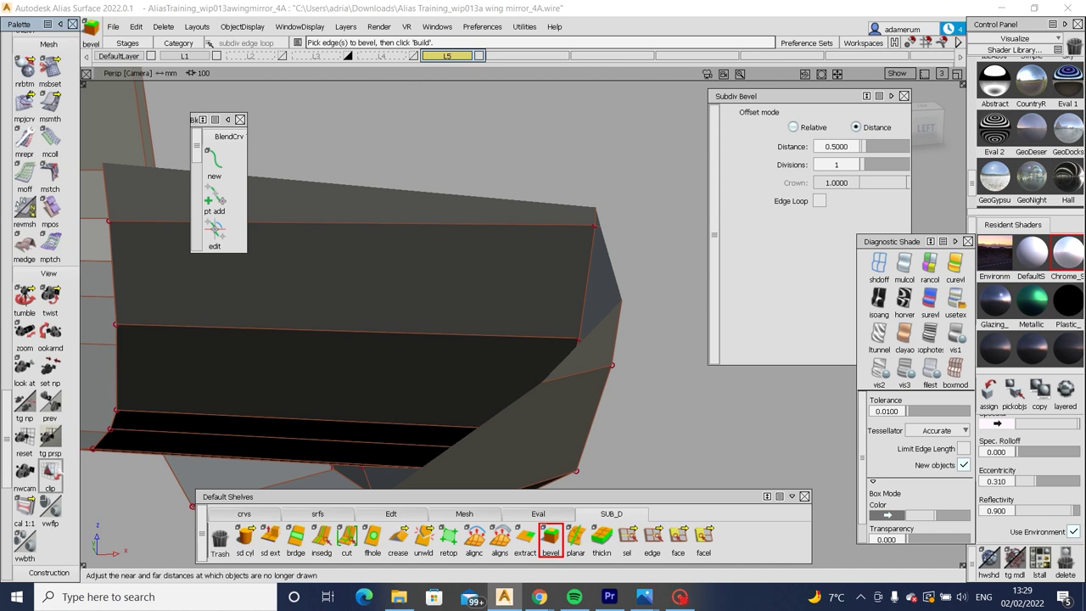
Reduce the perspective camera's near clipping distance so nearby geometry is no longer cut away.
left_click(50, 476)
left_click_drag(539, 134, 516, 144)
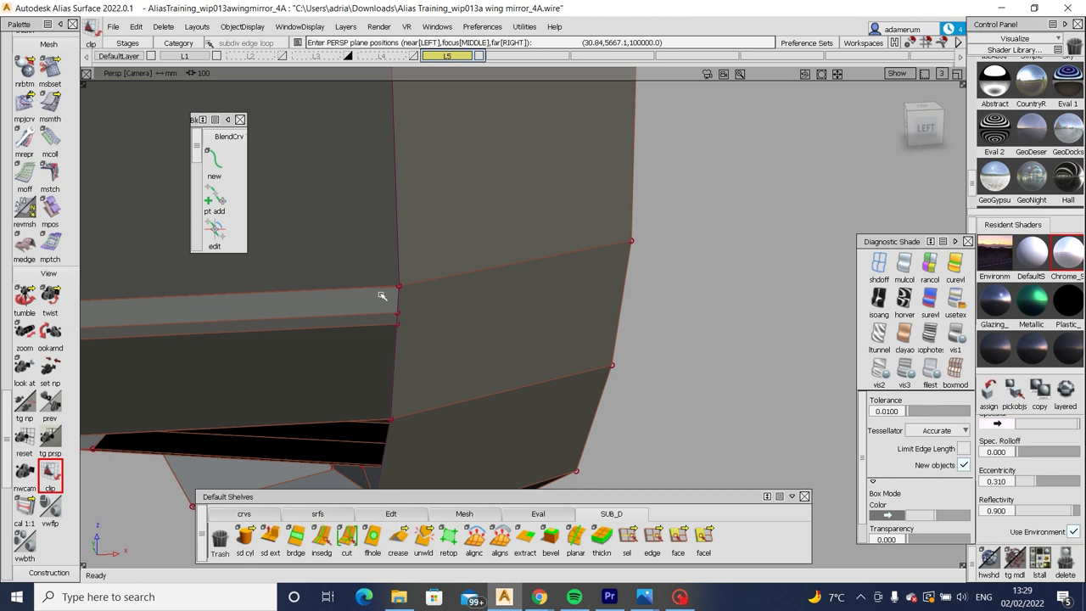
left_click_drag(381, 296, 524, 327)
right_click_drag(523, 326, 501, 271, "alt+shift")
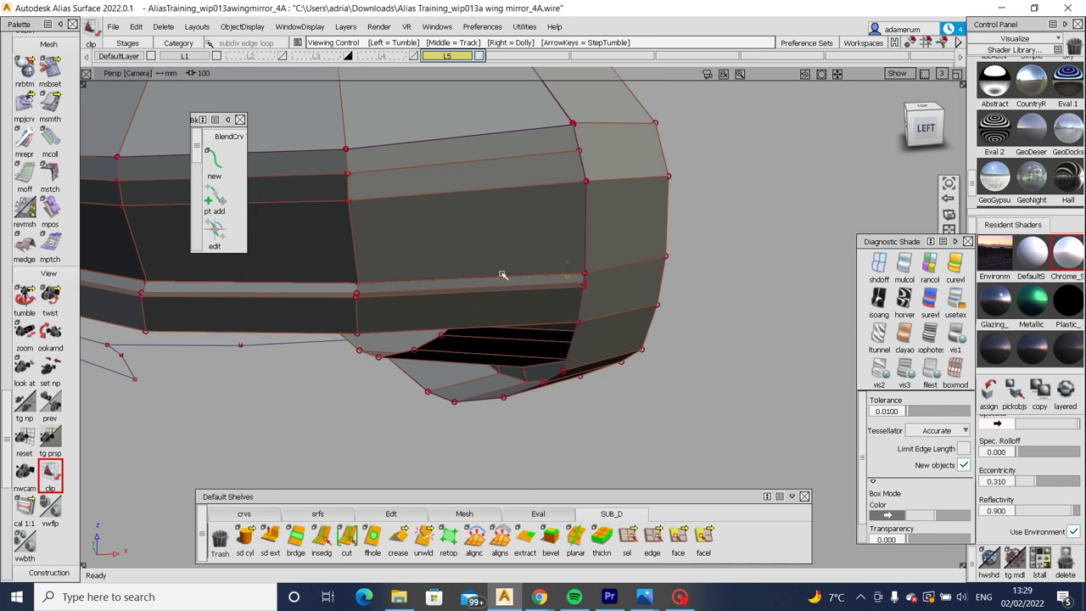
left_click_drag(502, 272, 640, 370)
Examine the smooth textured surface and its control cage where the beveled strip ends at the housing side.
key("F5")
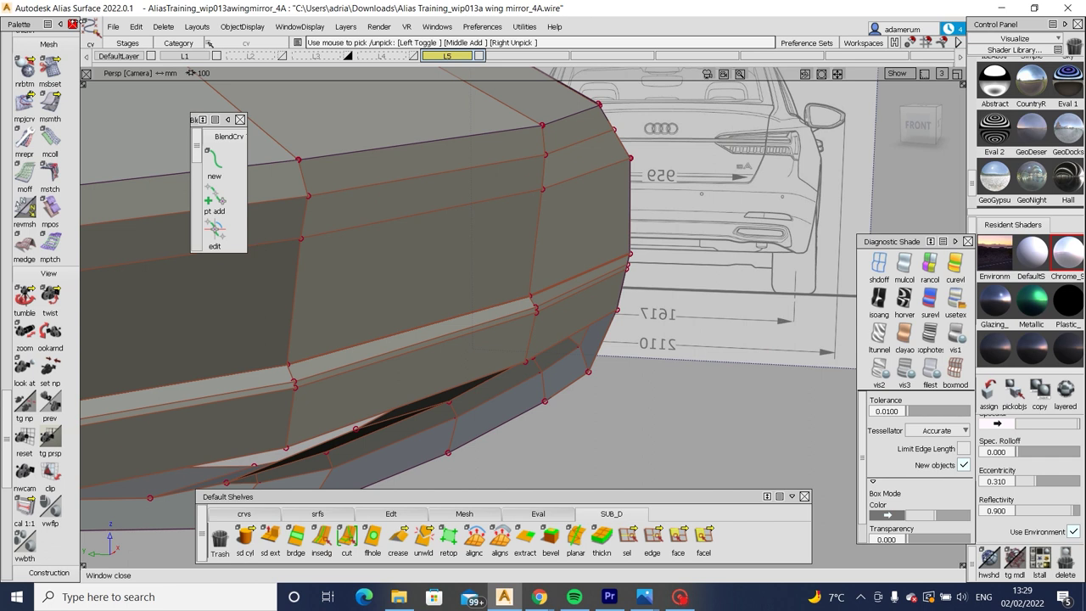
key("3")
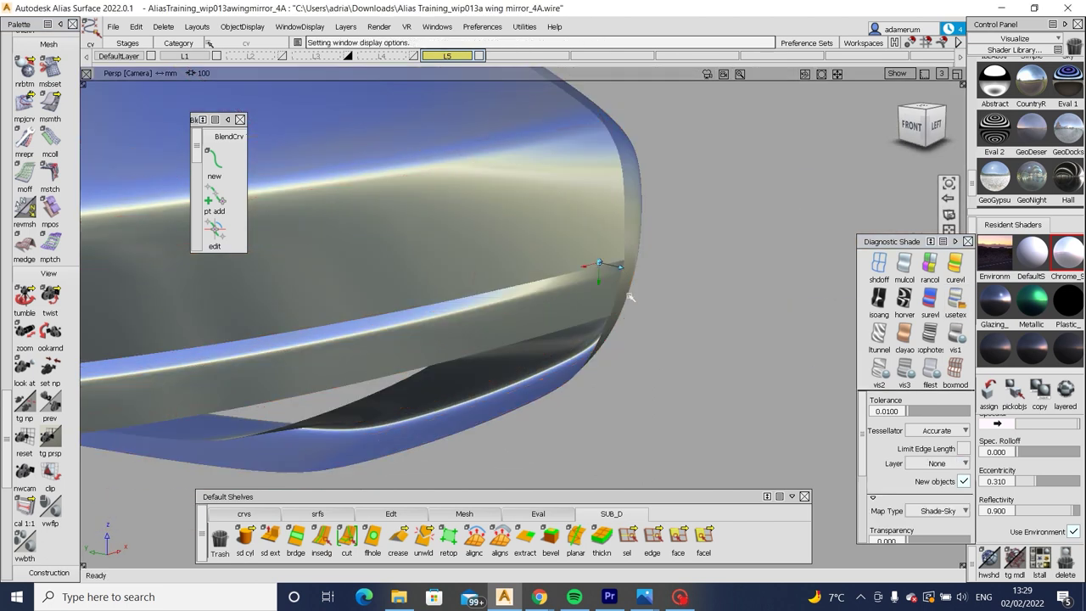
left_click_drag(629, 297, 664, 339, "alt+shift")
key("2")
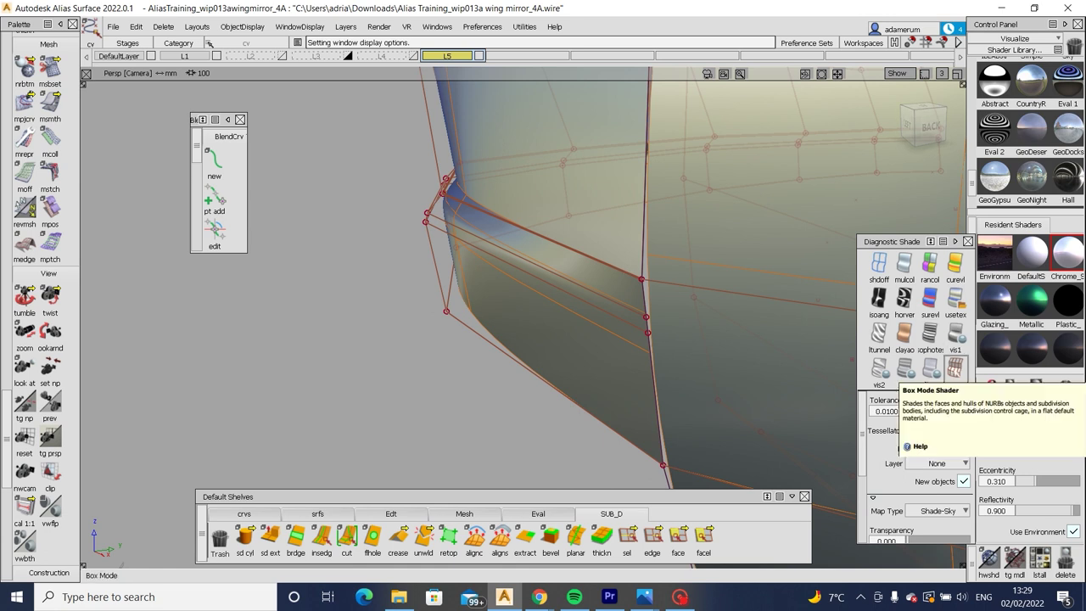
Show the housing in Box Mode shading and uncrease the edge loop along the top of the beveled strip.
left_click(954, 367)
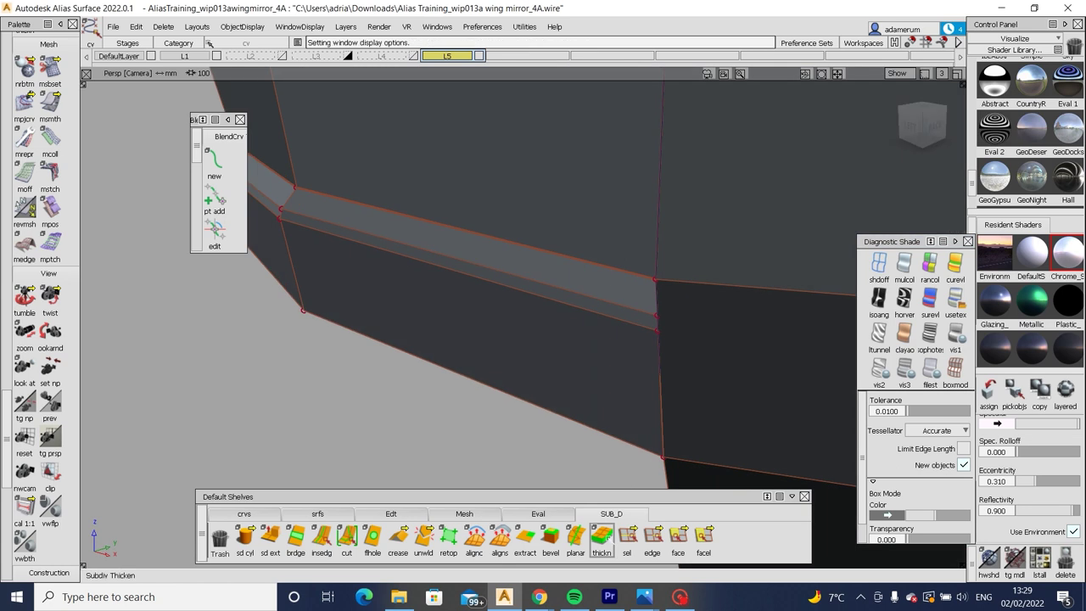
left_click(627, 535)
left_click(611, 273)
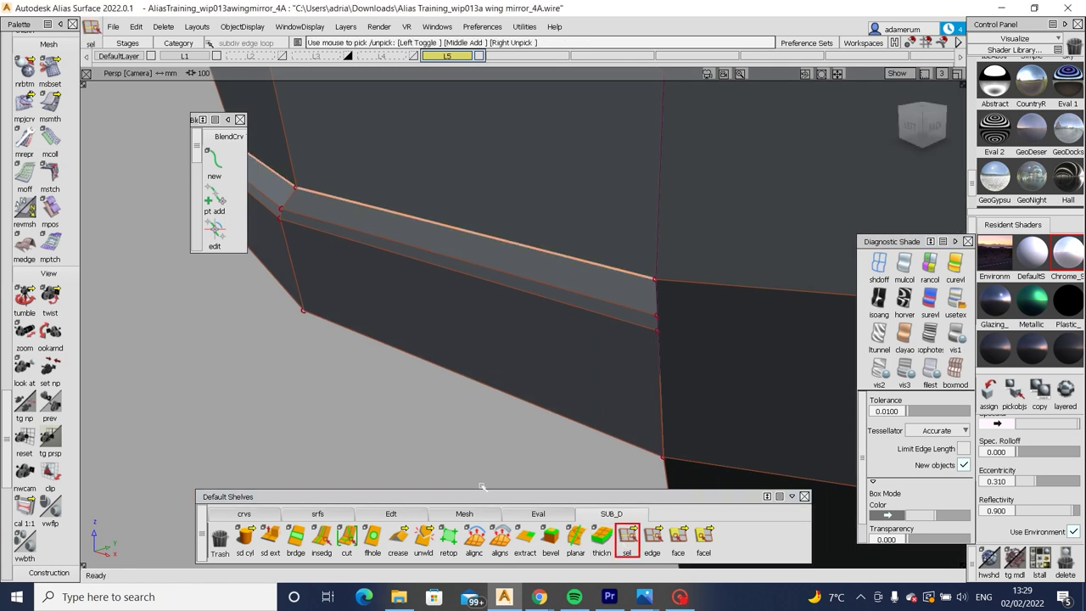
left_click(398, 534)
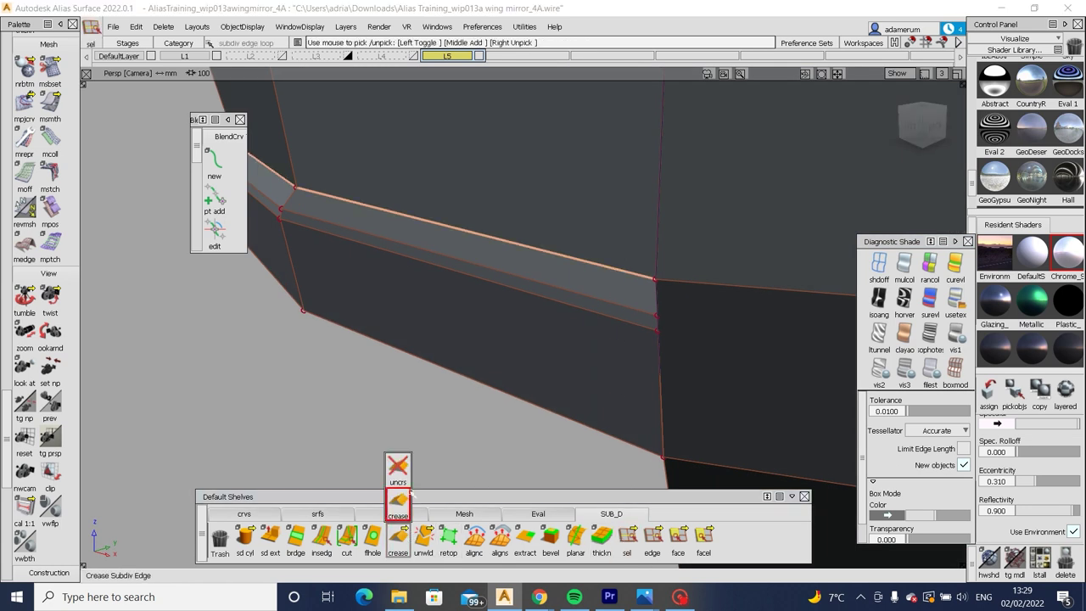
left_click(398, 466)
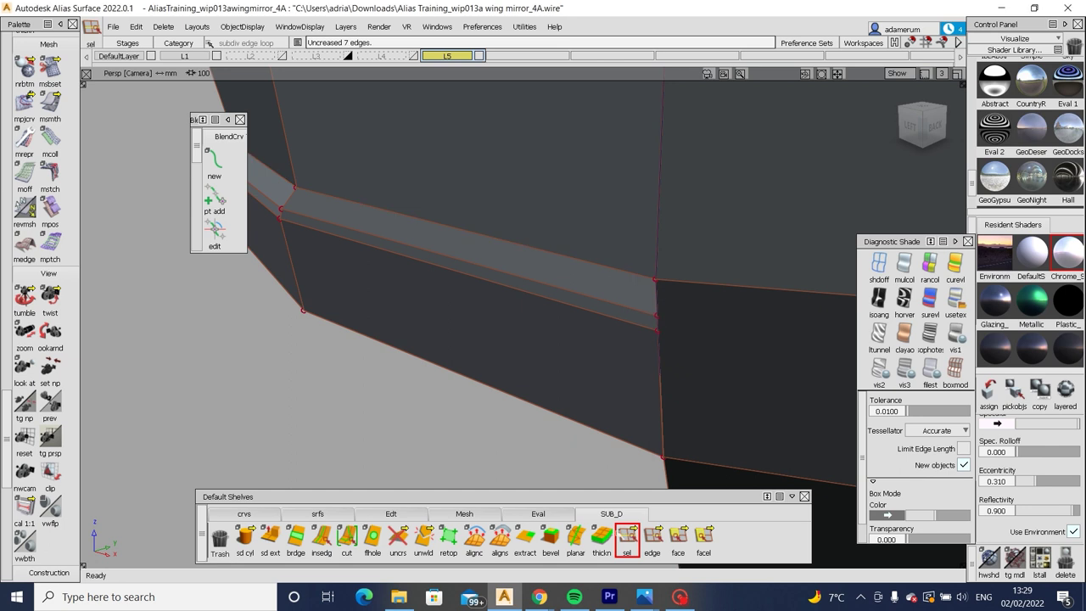
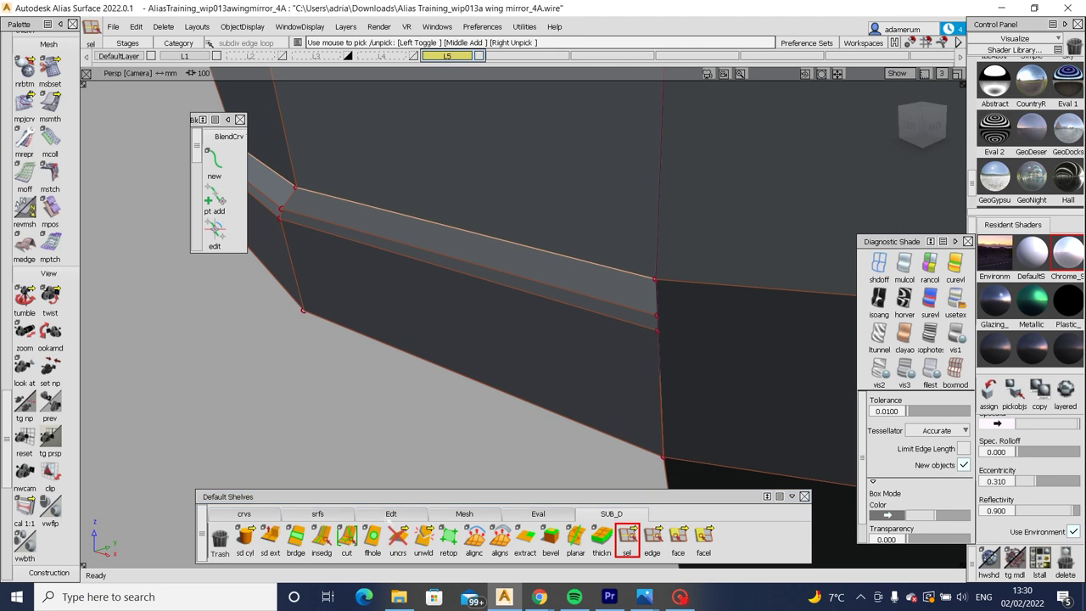
Bevel the uncreased edge loop above the strip using the Distance offset mode, with distance 0.2 and 1 division.
left_click(551, 536)
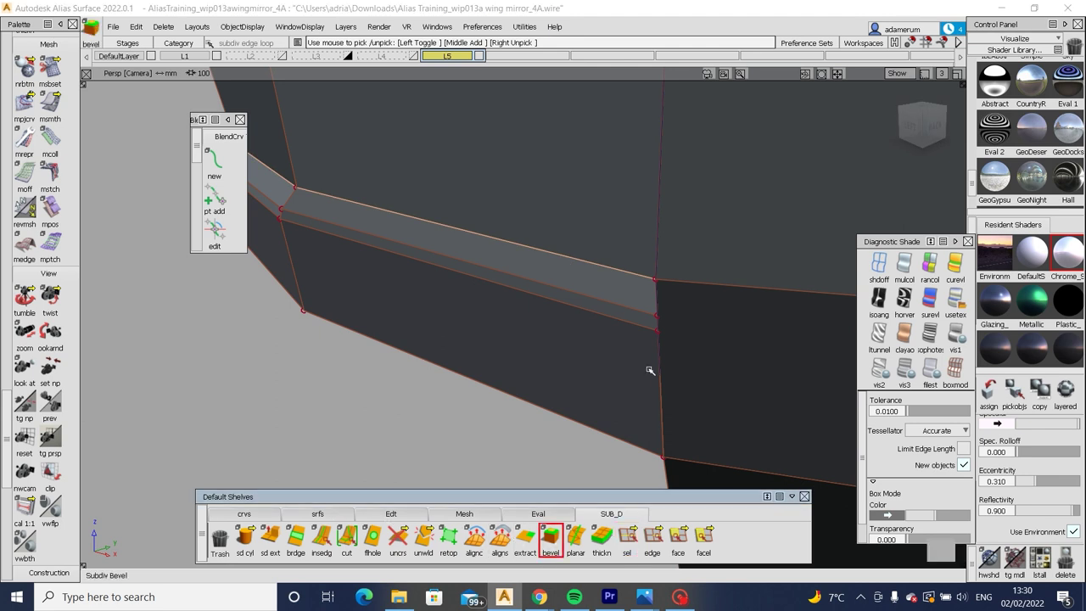
type("0")
key("Return")
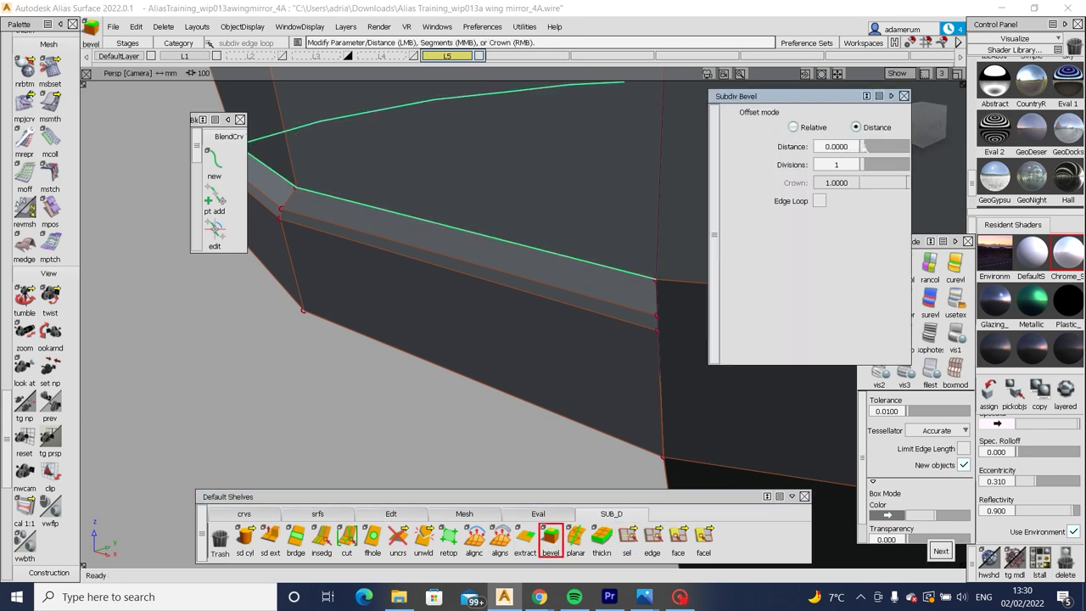
type("0.5")
key("Return")
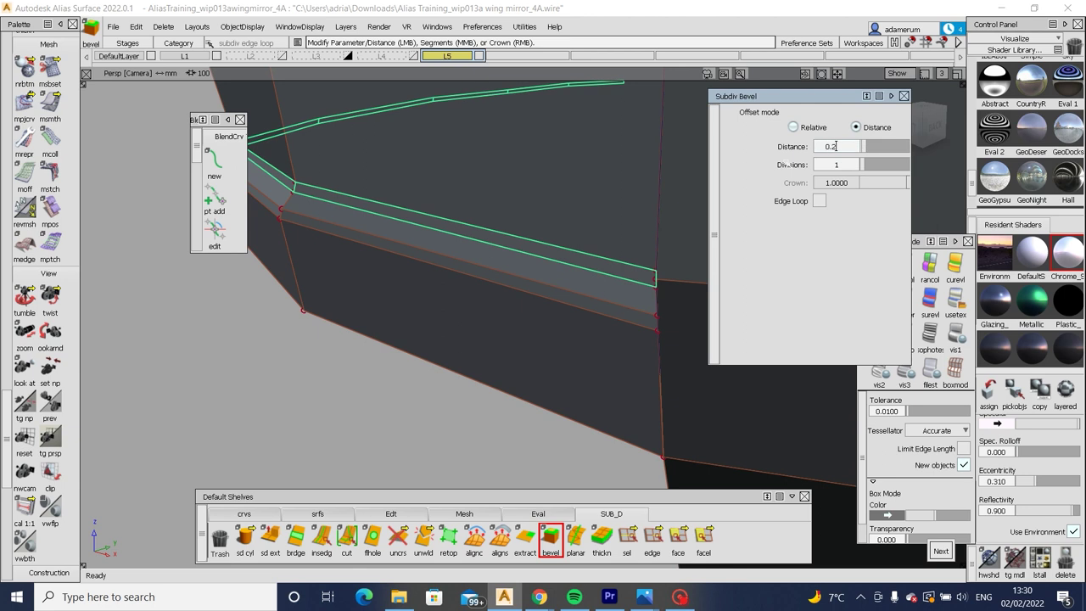
key("Return")
left_click(640, 251)
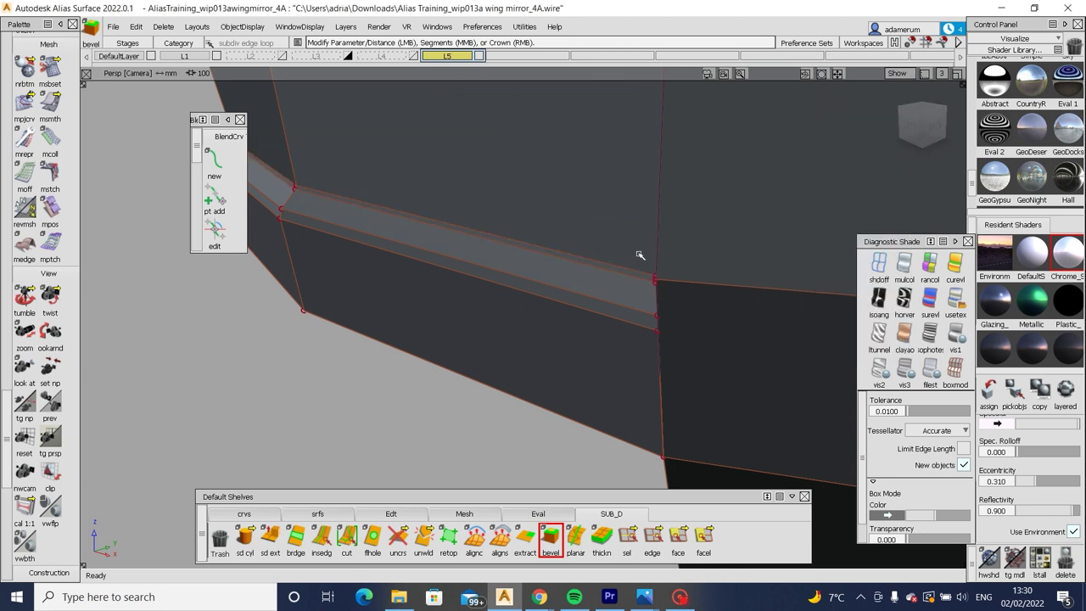
Inspect the new bevel in both smooth textured and Box Mode shading, from the strip's end around to the housing front.
left_click(951, 286)
left_click_drag(453, 230, 466, 289, "alt+shift")
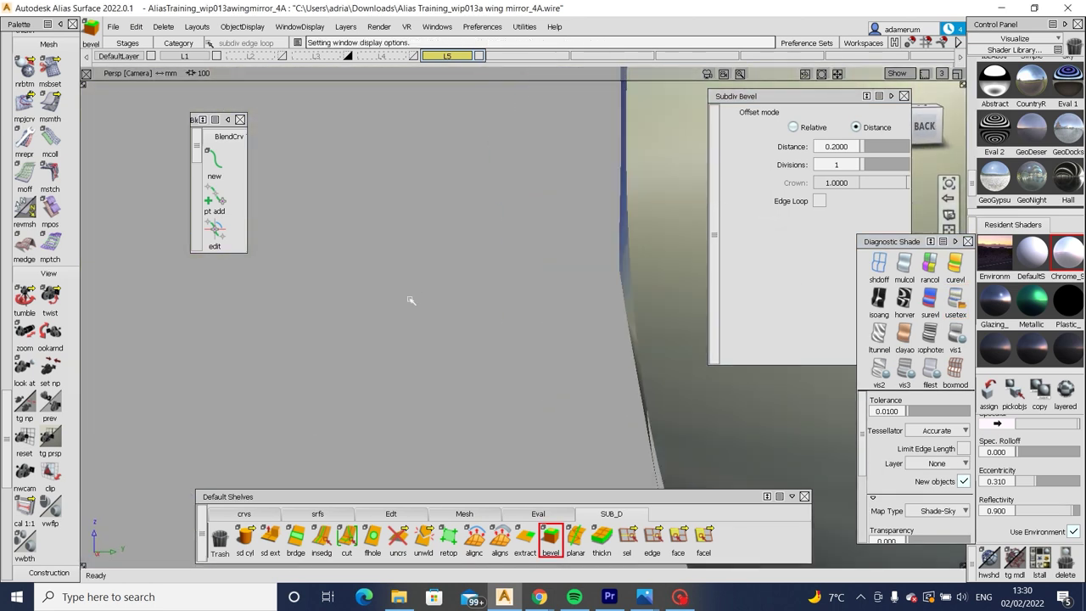
scroll(409, 297, "up", 5)
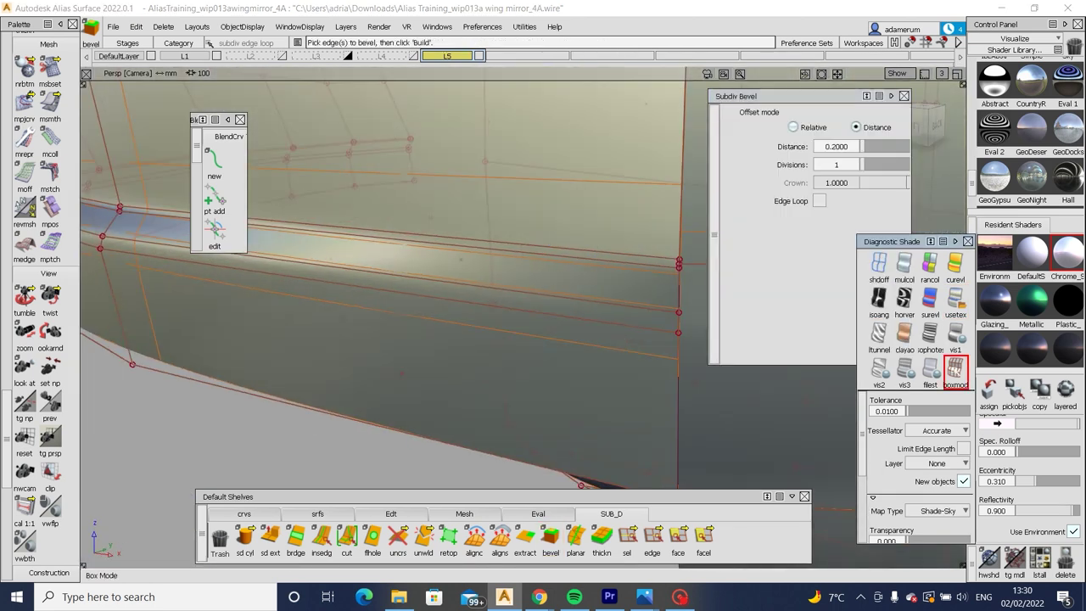
left_click_drag(594, 238, 621, 209, "alt+shift")
scroll(621, 209, "down", 6)
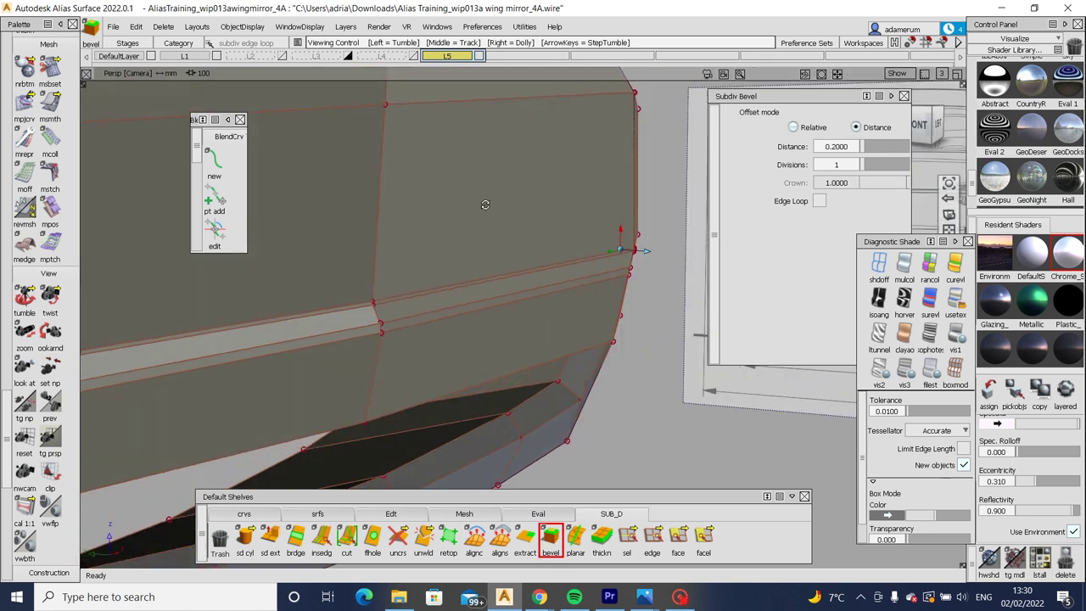
left_click_drag(416, 259, 373, 214, "alt+shift")
Display the front-view car blueprint and hide the rear-view blueprint behind the mirror housing.
key("F10")
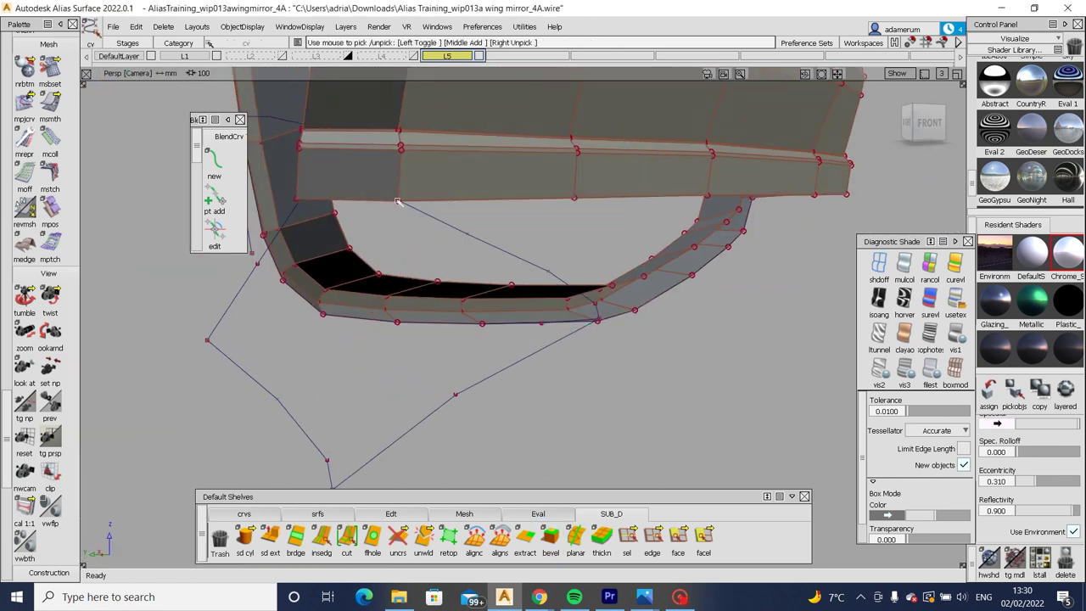
left_click(397, 201)
key("F11")
left_click_drag(408, 202, 580, 267, "alt+shift")
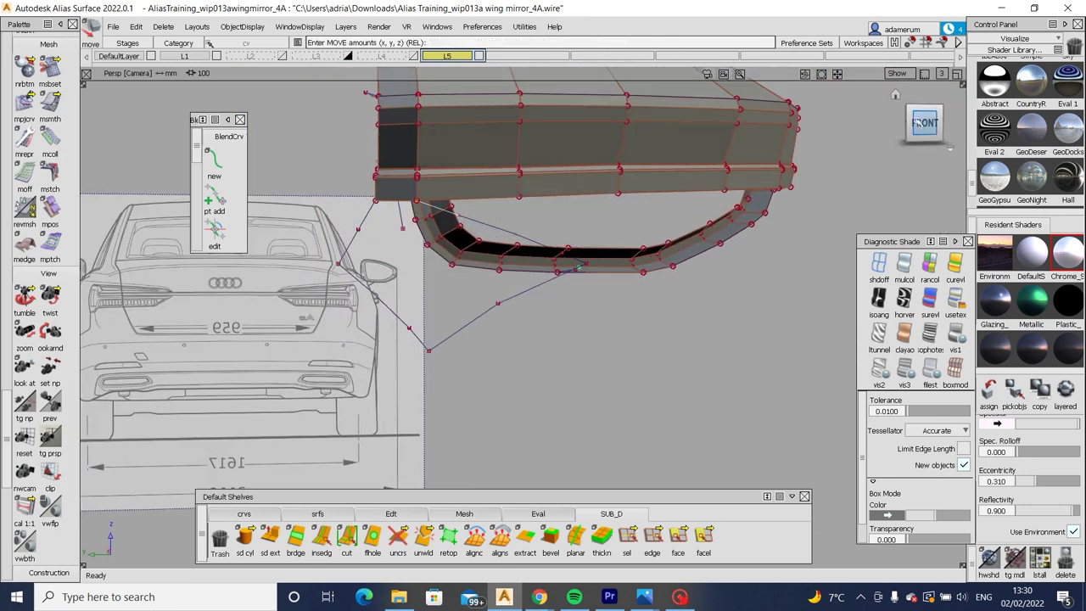
left_click(925, 123)
left_click_drag(550, 219, 462, 244, "alt+shift")
right_click_drag(462, 244, 448, 250, "alt+shift")
left_click_drag(448, 250, 520, 257, "alt+shift")
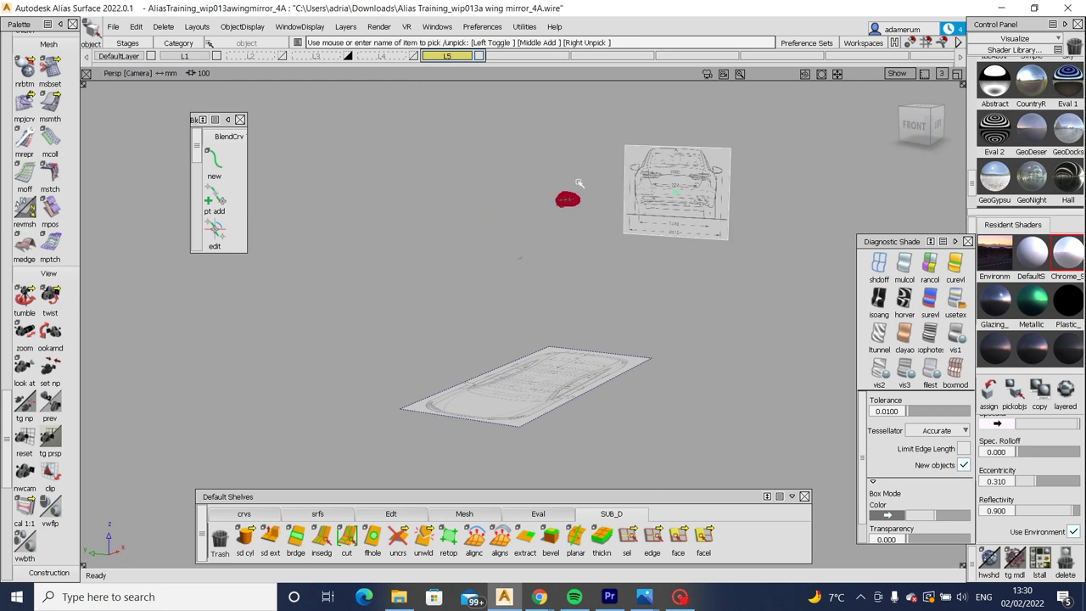
left_click(235, 61)
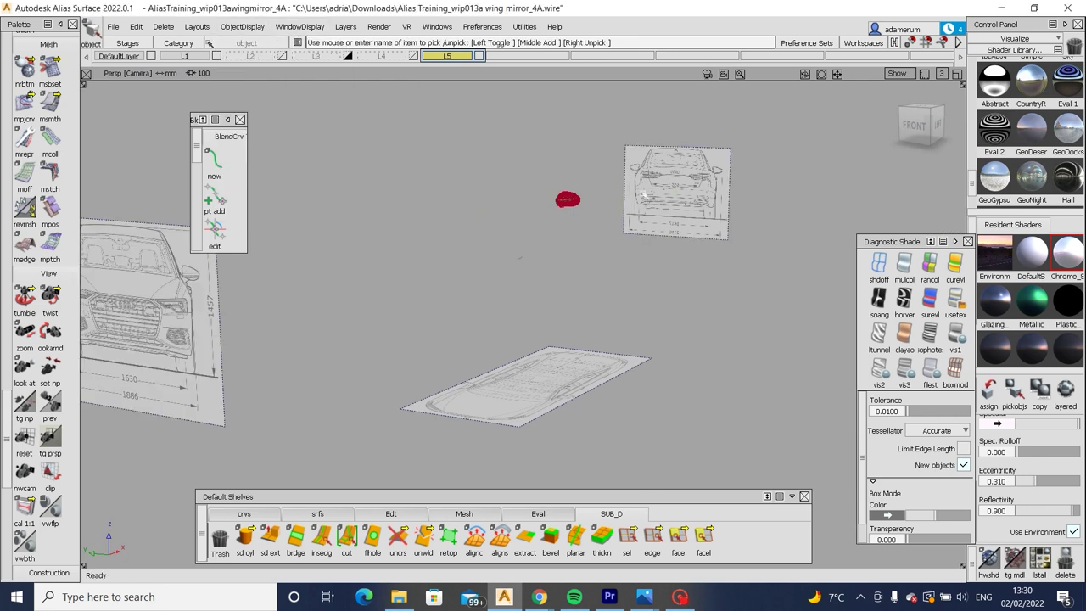
left_click(645, 155)
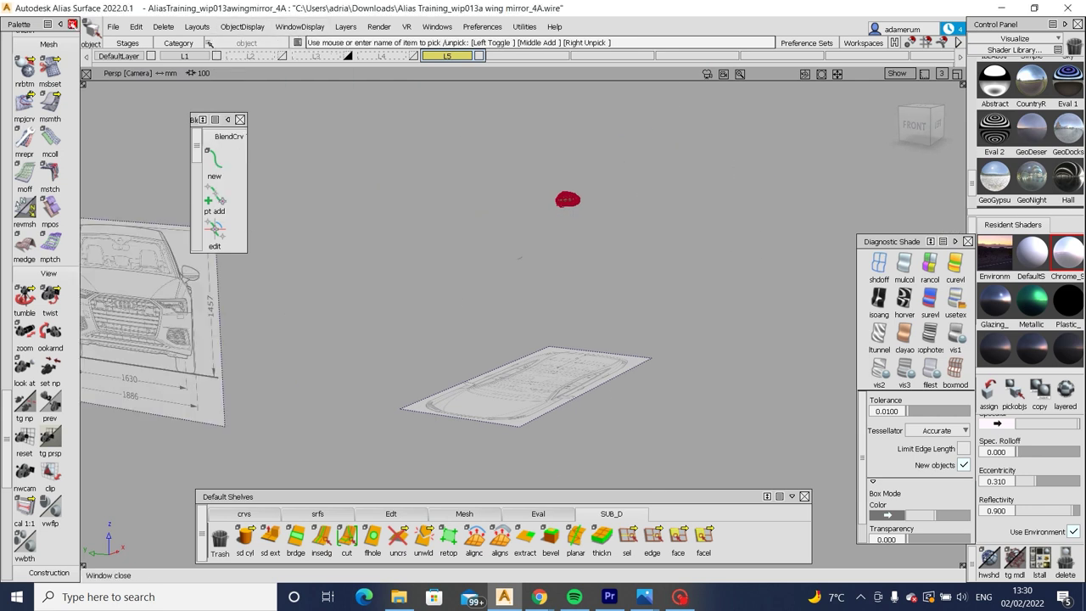
Close the tool palette and the floating BlendCrv shelf to enlarge the modeling view.
left_click(72, 24)
left_click_drag(195, 119, 69, 105)
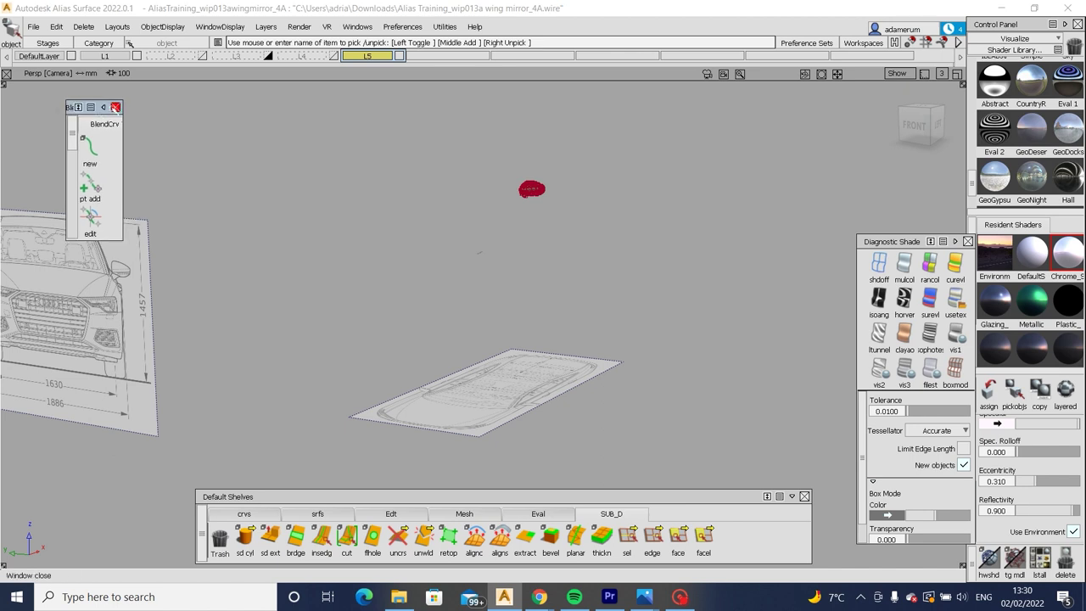
left_click(114, 109)
In the orthographic front view, pick the mirror foot's upper curve CV near its outer corner and adjust it against the blueprint.
left_click(913, 126)
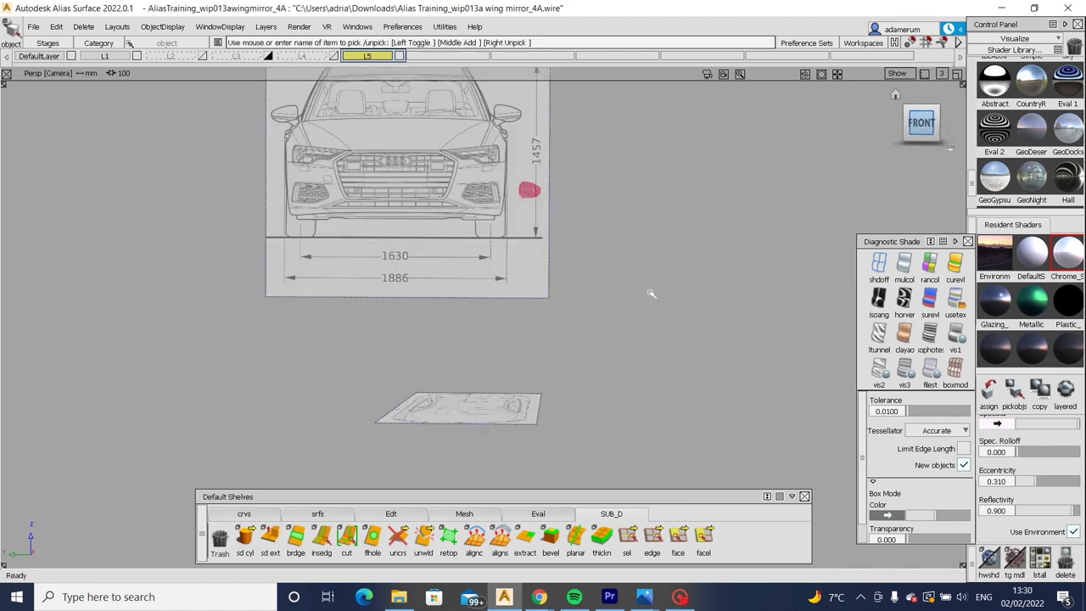
scroll(663, 164, "up", 10)
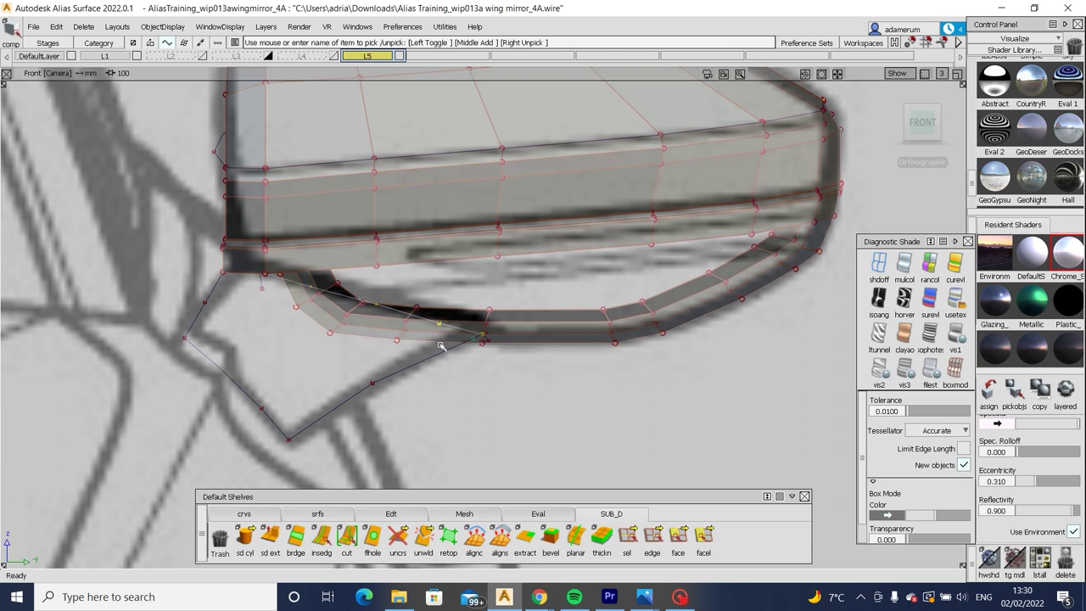
middle_click_drag(441, 345, 482, 332, "alt+shift")
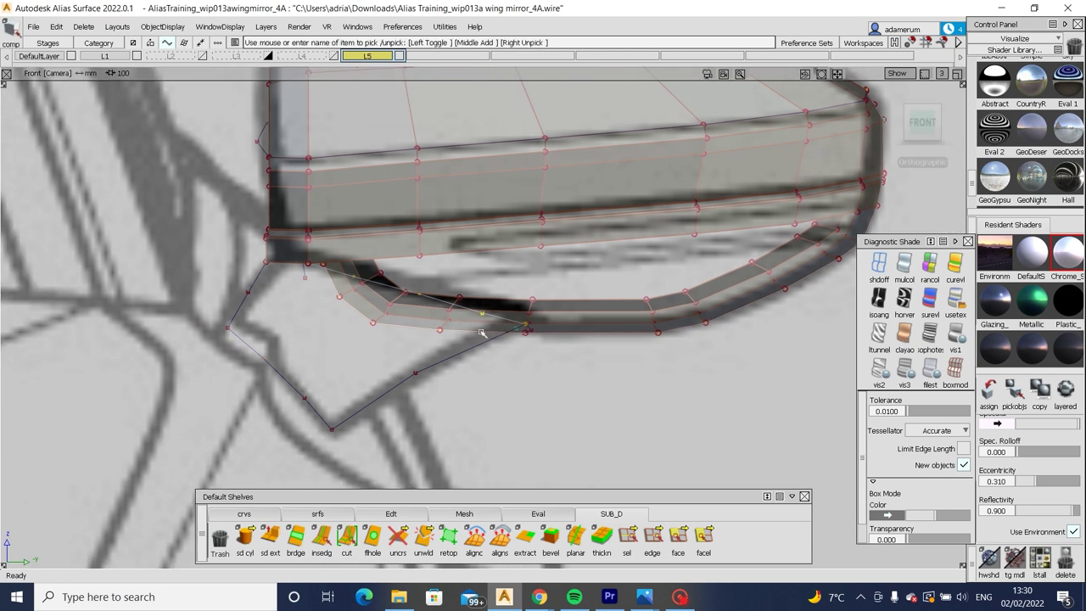
left_click_drag(306, 278, 352, 276, "ctrl+shift")
left_click_drag(474, 413, 512, 400, "ctrl+shift")
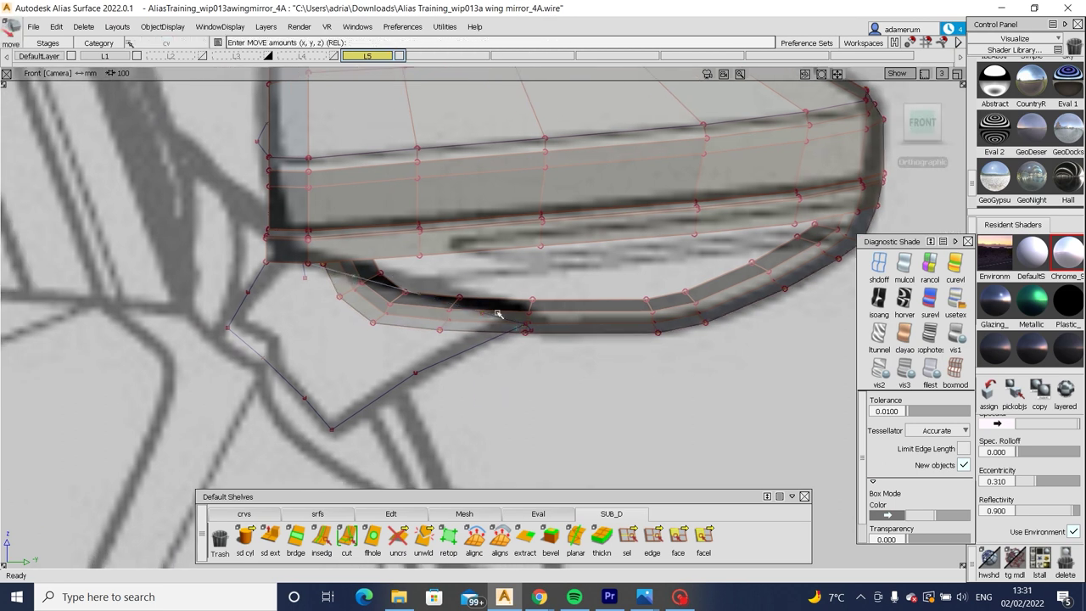
left_click_drag(462, 315, 480, 315, "ctrl+shift")
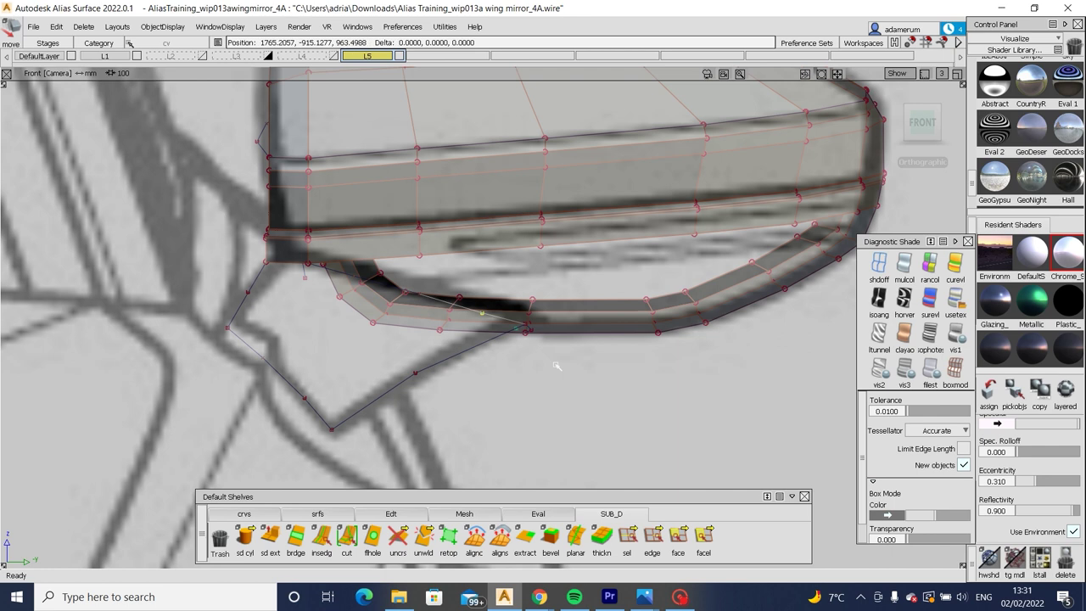
Check the picked foot curve CV against the side blueprint in the left view, and save the wire file.
left_click(919, 120)
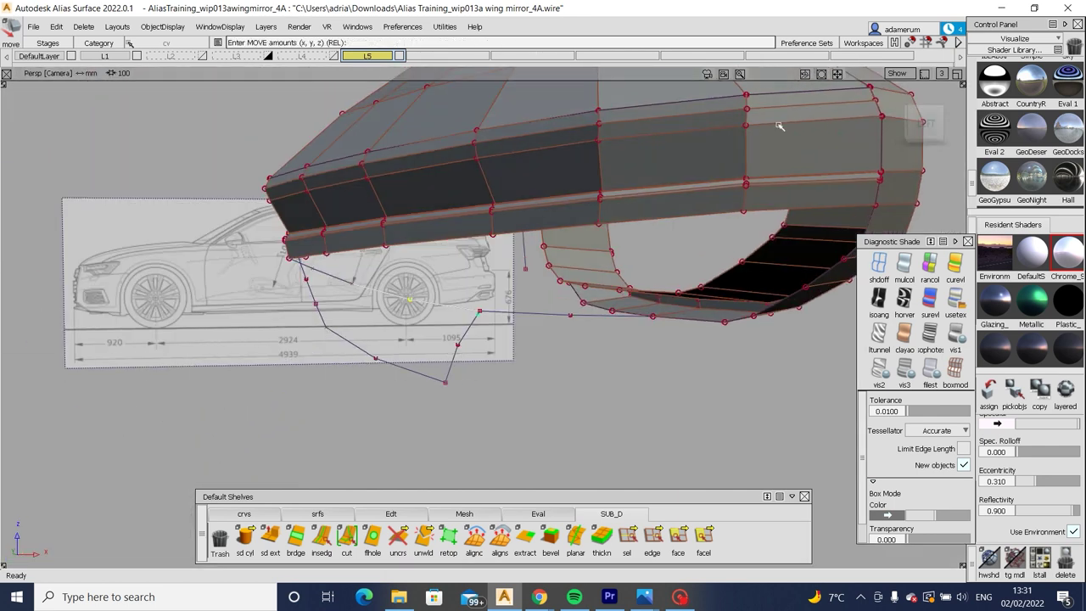
left_click(925, 124)
scroll(483, 374, "up", 3)
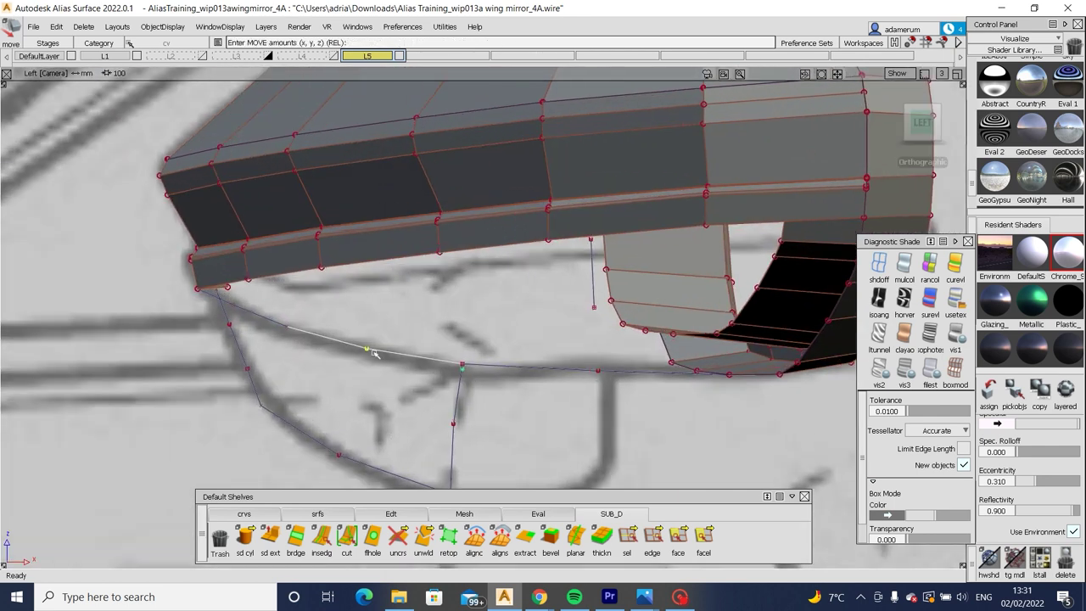
left_click_drag(326, 360, 497, 323, "alt+shift")
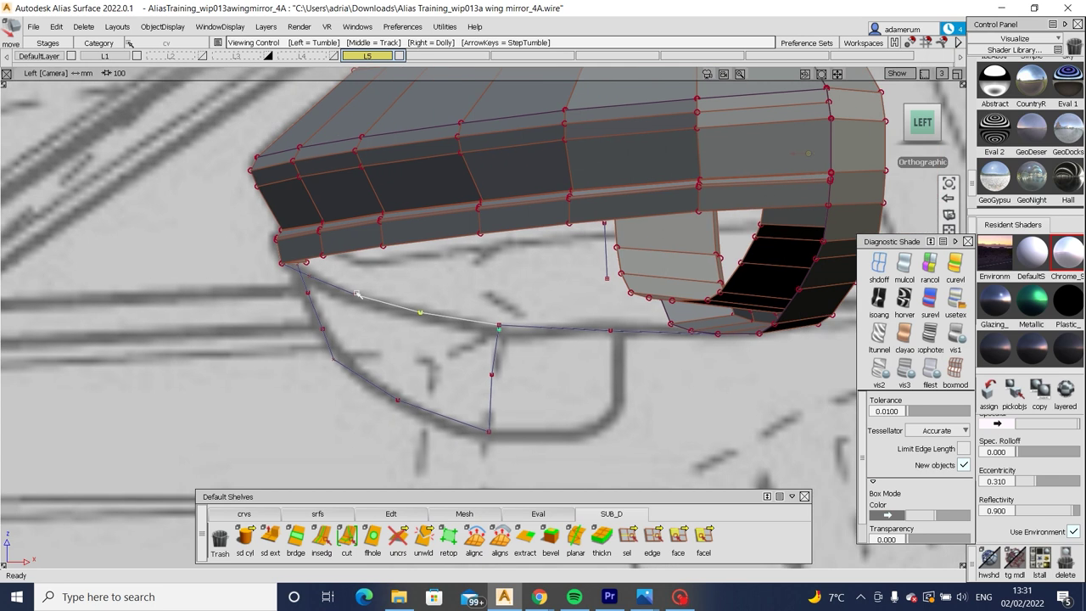
scroll(597, 312, "up", 3)
scroll(596, 312, "down", 3)
left_click_drag(597, 312, 608, 225, "alt+shift")
left_click_drag(633, 265, 556, 246, "alt+shift")
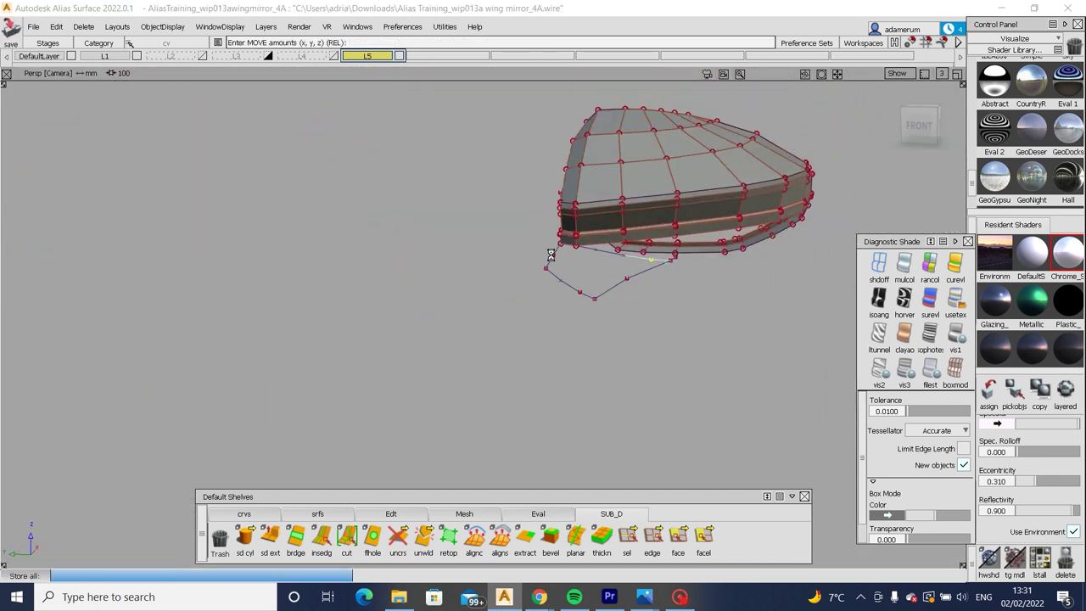
Compare the housing's smooth textured surface with its Box Mode cage, examining the highlight along the beveled lower strip.
mouse_move(667, 205)
left_mouse_down("alt+shift")
mouse_move(536, 392)
mouse_move(424, 369)
mouse_move(279, 318)
mouse_move(90, 319)
mouse_move(274, 344)
mouse_move(656, 308)
left_mouse_up("alt+shift")
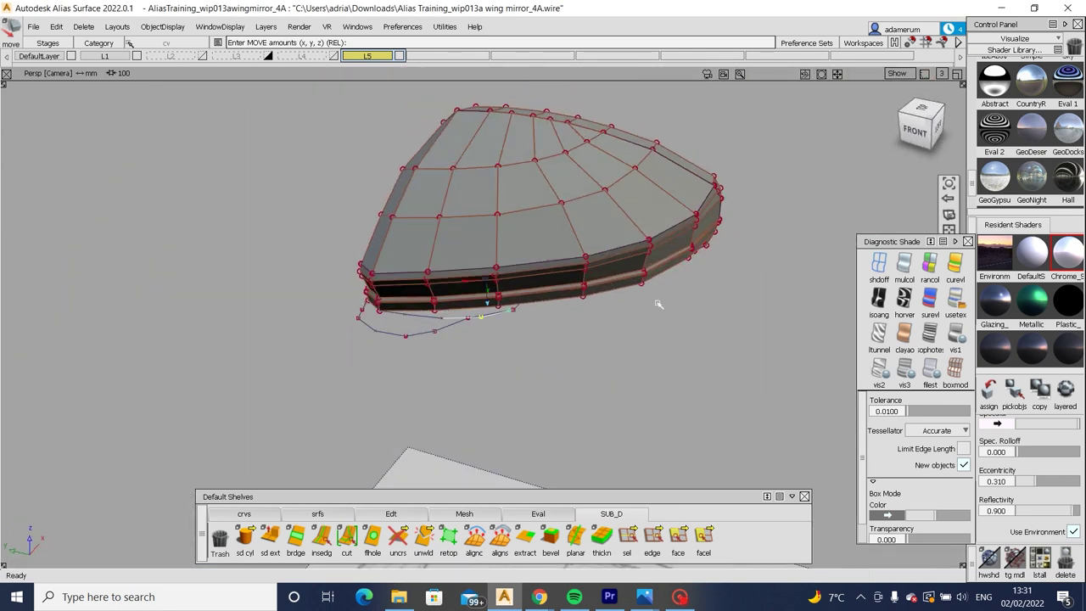
left_click(879, 297)
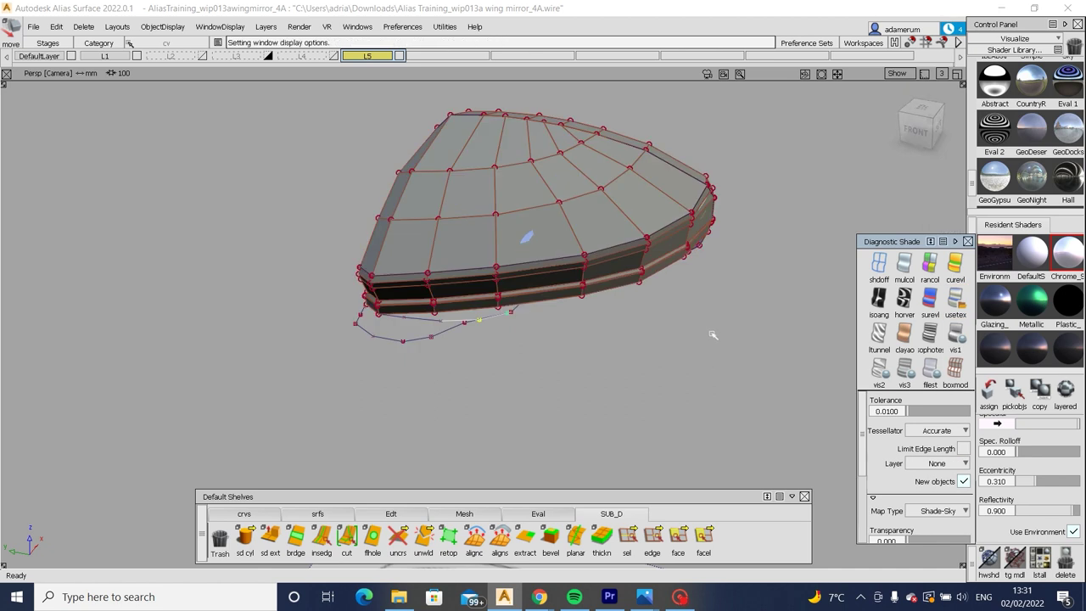
left_click_drag(725, 230, 592, 231, "alt+shift")
left_click(955, 366)
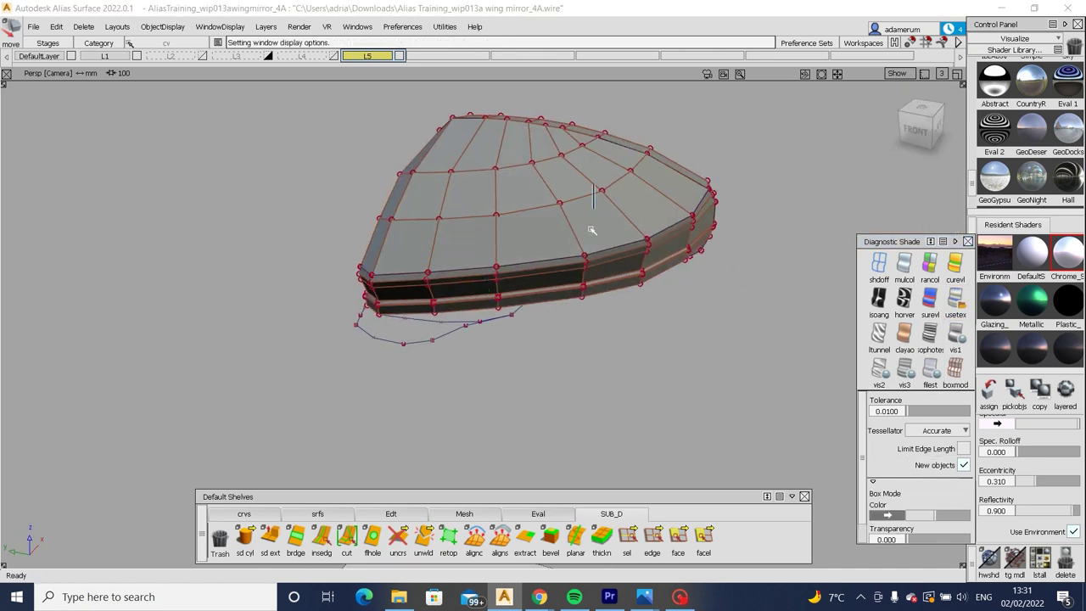
left_click(560, 147)
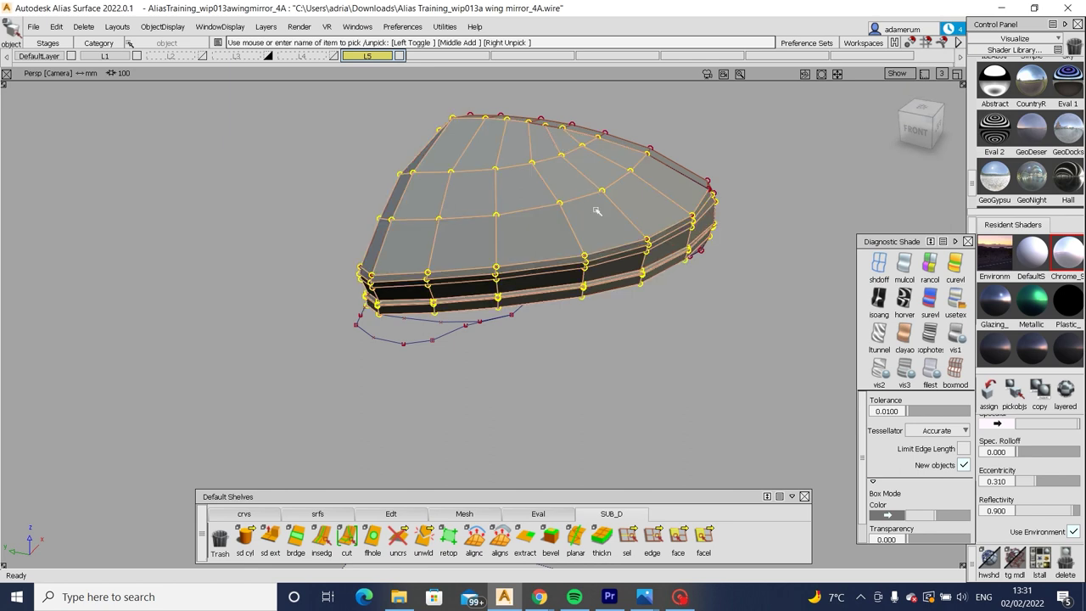
mouse_move(585, 171)
left_mouse_down("alt+shift")
mouse_move(589, 139)
mouse_move(580, 143)
mouse_move(608, 249)
mouse_move(497, 228)
mouse_move(521, 350)
mouse_move(543, 174)
mouse_move(472, 237)
mouse_move(462, 331)
mouse_move(368, 119)
mouse_move(543, 121)
mouse_move(626, 214)
mouse_move(647, 138)
mouse_move(503, 253)
mouse_move(775, 295)
mouse_move(839, 288)
left_mouse_up("alt+shift")
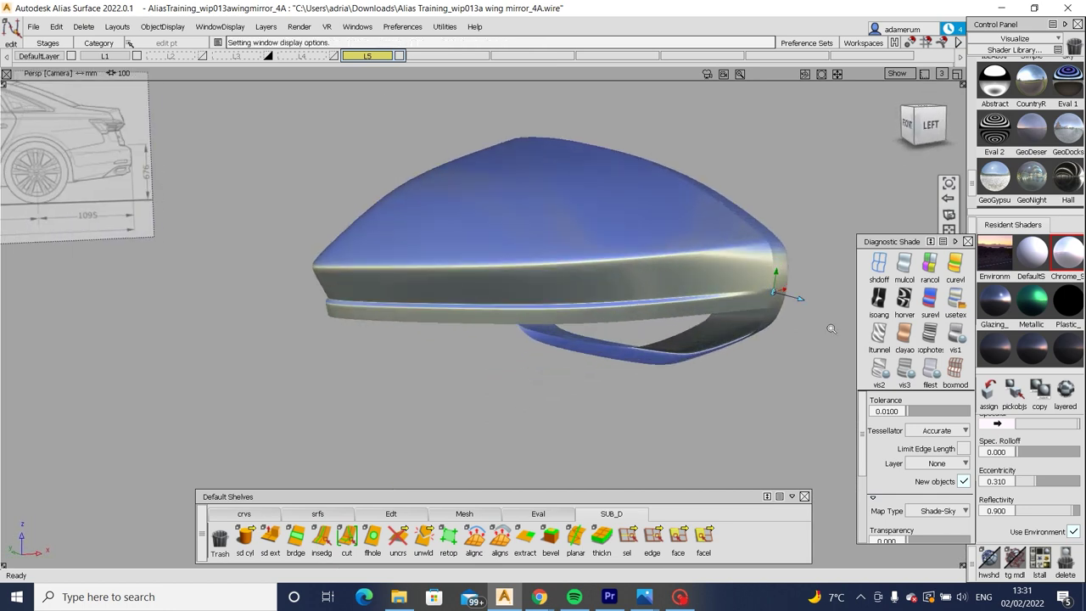
scroll(839, 287, "up", 5)
scroll(764, 278, "down", 5)
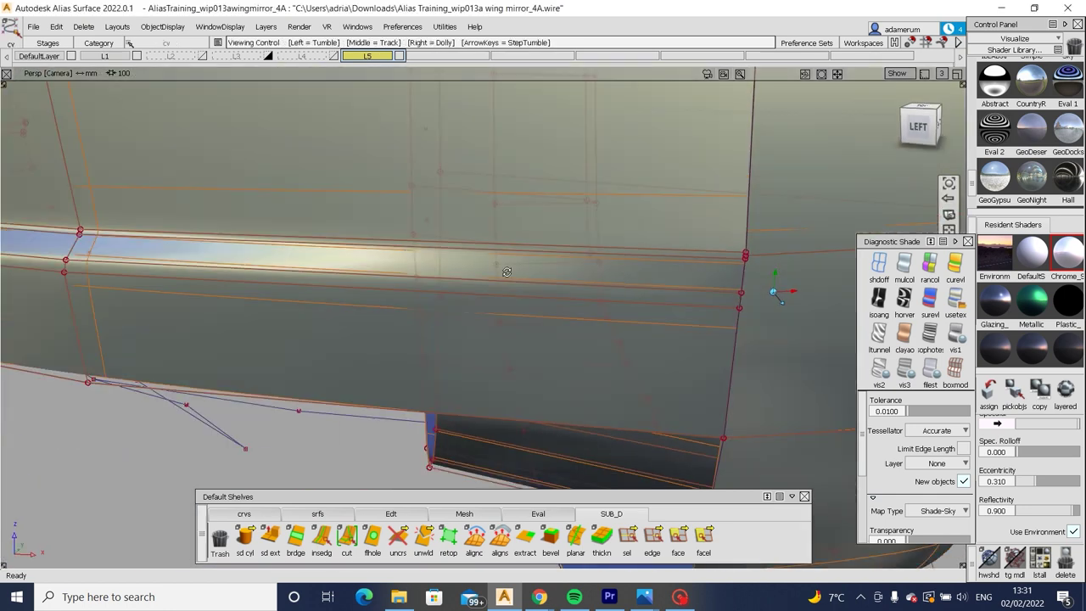
left_click_drag(768, 288, 700, 307, "alt+shift")
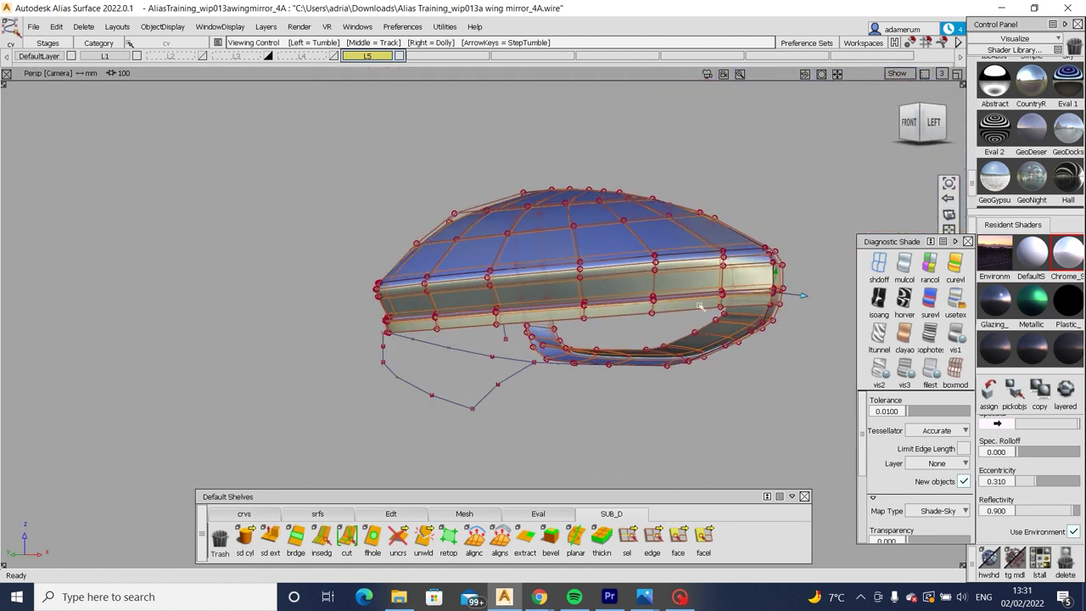
left_click(955, 371)
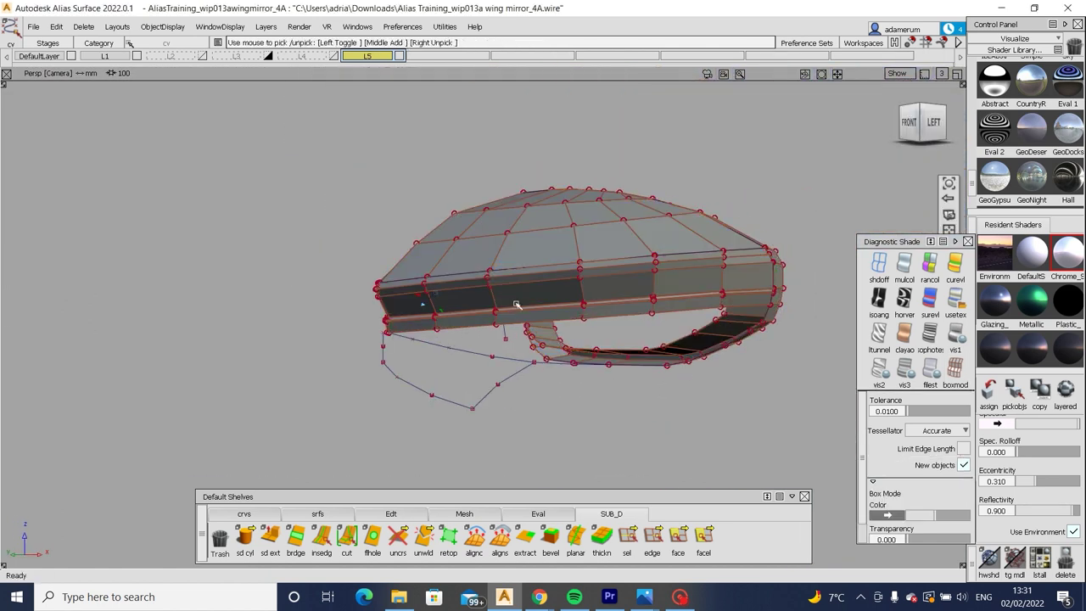
In the orthographic left view, move the two upper CVs of the foot's outer curve to follow the side blueprint's outline.
mouse_move(594, 289)
left_mouse_down("alt+shift")
mouse_move(723, 283)
mouse_move(631, 243)
mouse_move(419, 363)
mouse_move(444, 381)
mouse_move(533, 377)
mouse_move(316, 272)
mouse_move(500, 301)
mouse_move(359, 284)
mouse_move(431, 272)
mouse_move(519, 279)
mouse_move(364, 306)
mouse_move(85, 318)
mouse_move(194, 288)
mouse_move(340, 272)
mouse_move(521, 224)
mouse_move(383, 300)
mouse_move(312, 279)
mouse_move(262, 303)
mouse_move(175, 274)
mouse_move(255, 331)
mouse_move(351, 354)
left_mouse_up("alt+shift")
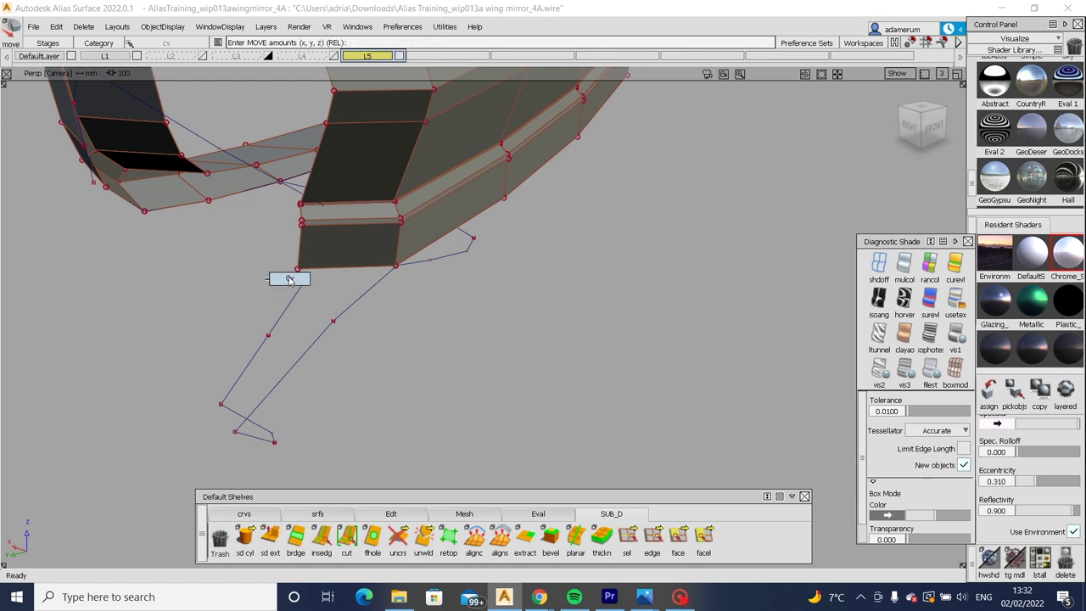
left_click_drag(424, 291, 858, 70, "alt+shift")
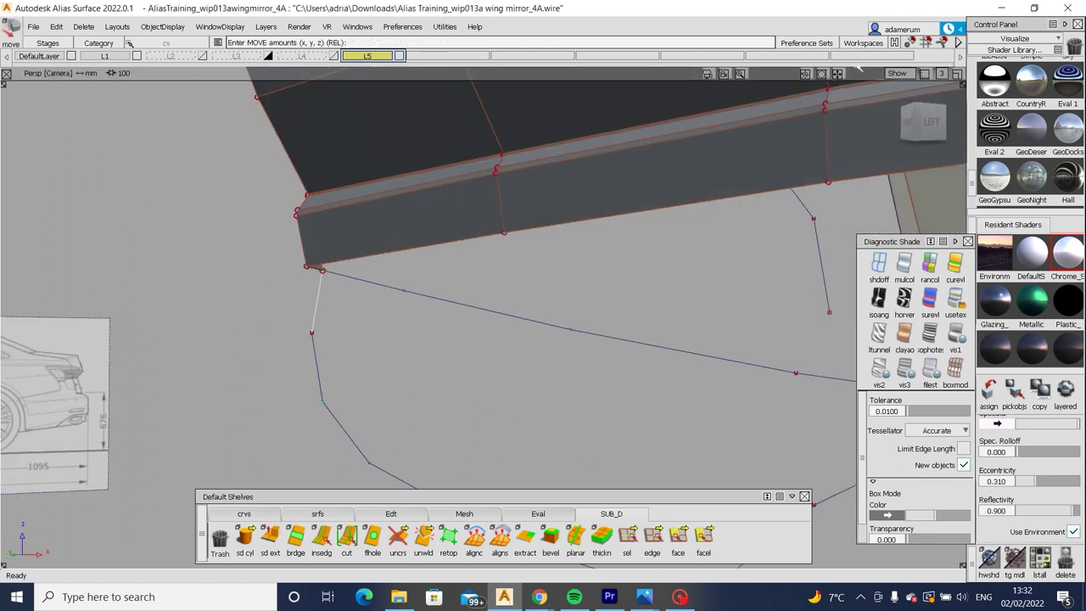
left_click(931, 121)
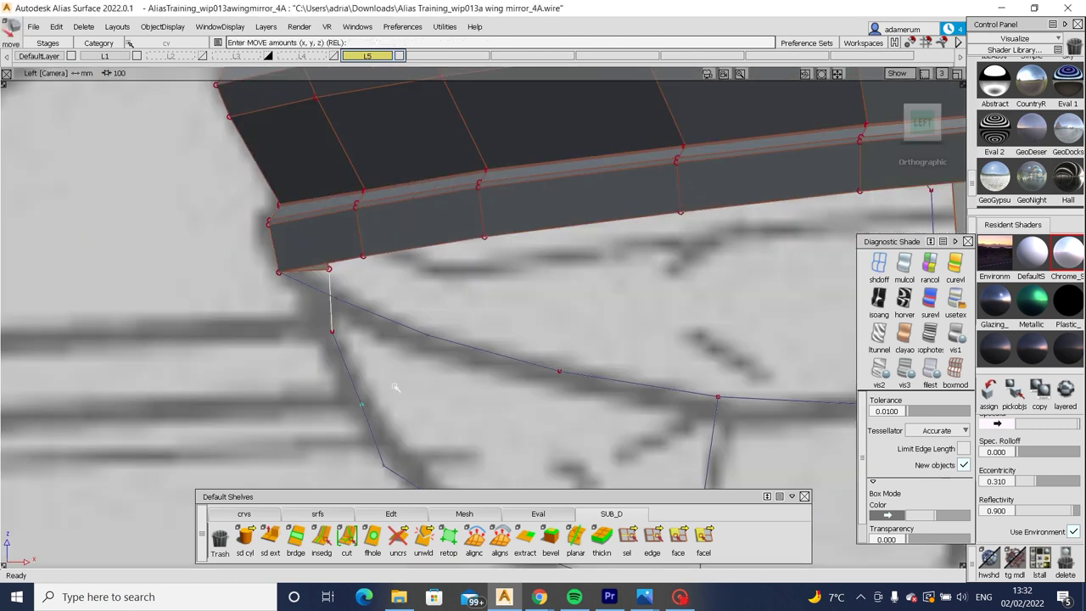
left_click(331, 331)
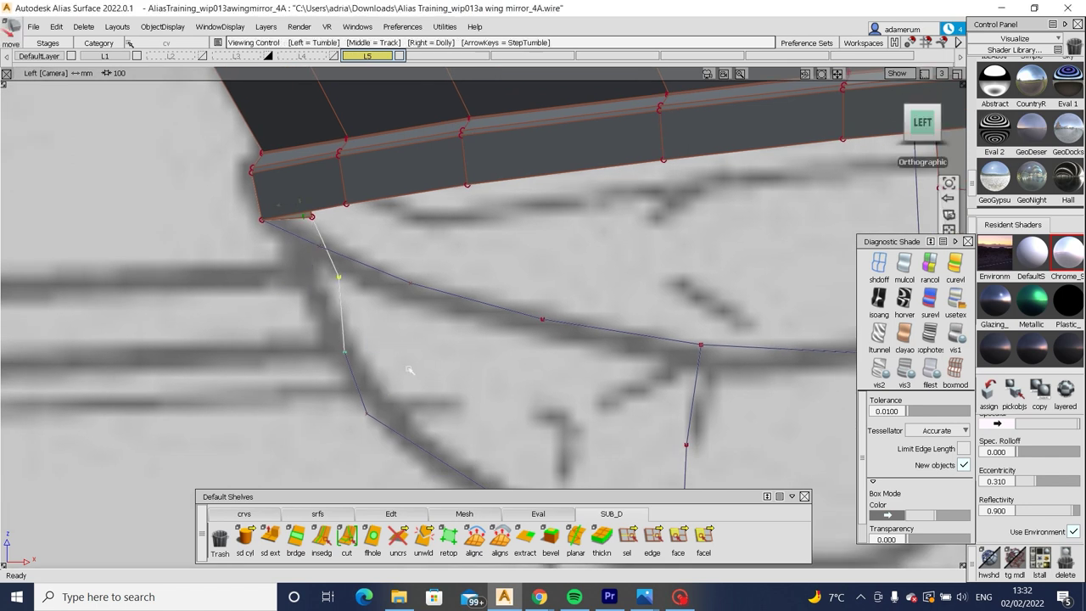
middle_click_drag(410, 370, 311, 312, "alt+shift")
left_click(314, 308)
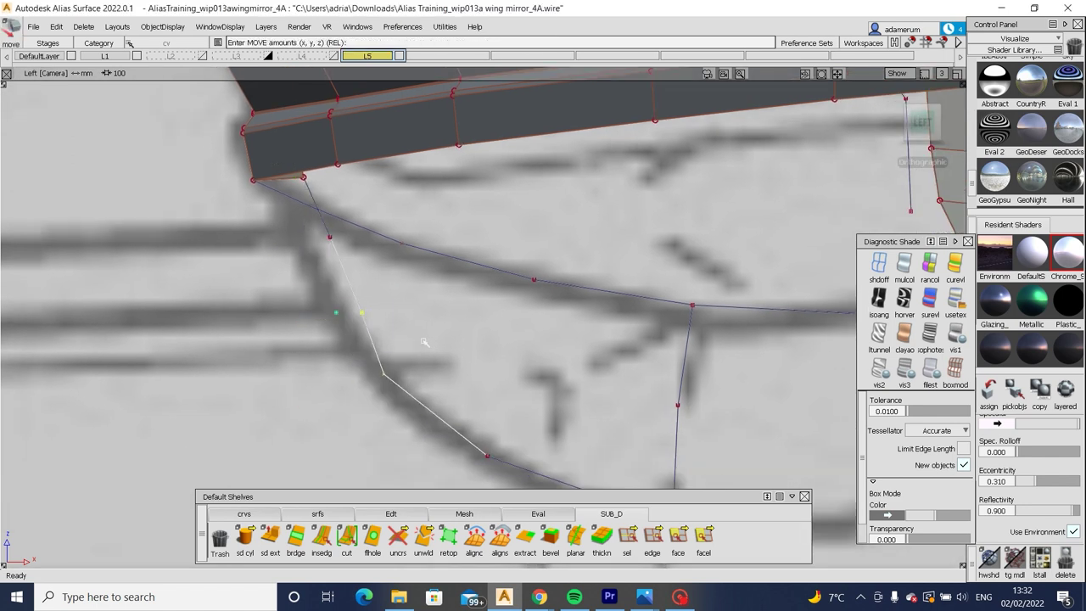
right_click_drag(409, 363, 343, 321, "alt+shift")
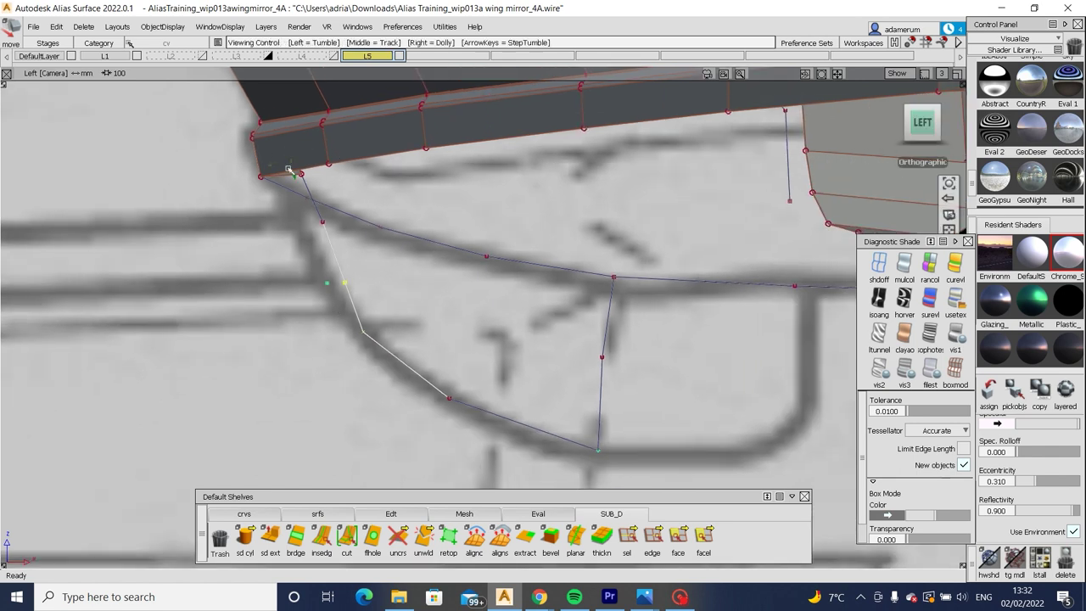
Extrude the mirror foot's upper curve into a subdivision strip below the housing and display it in Box Mode.
left_click_drag(291, 170, 378, 275, "alt+shift")
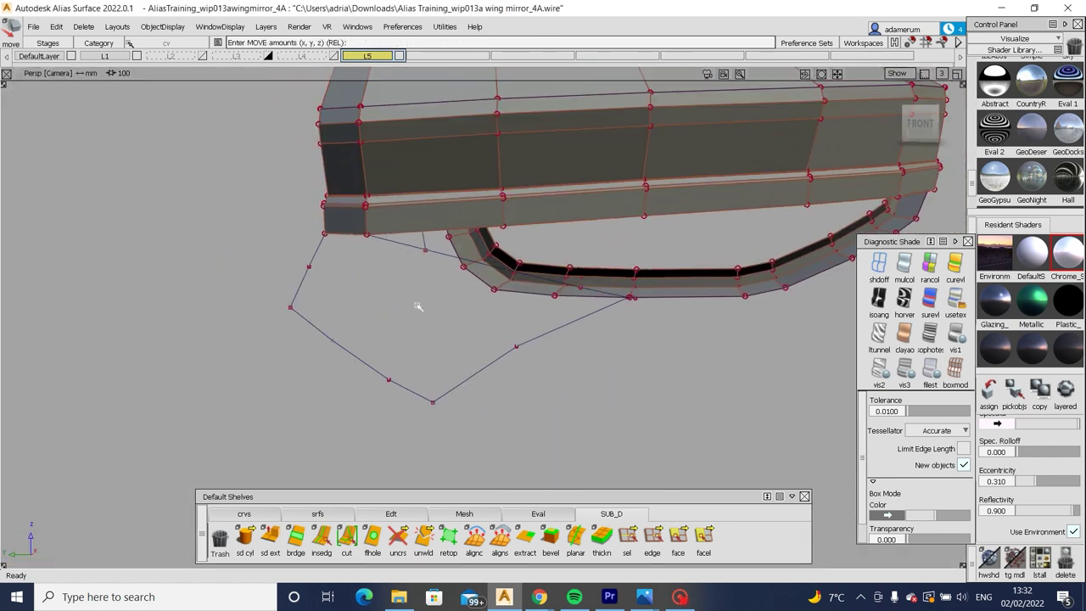
left_click_drag(410, 431, 499, 342, "alt+shift")
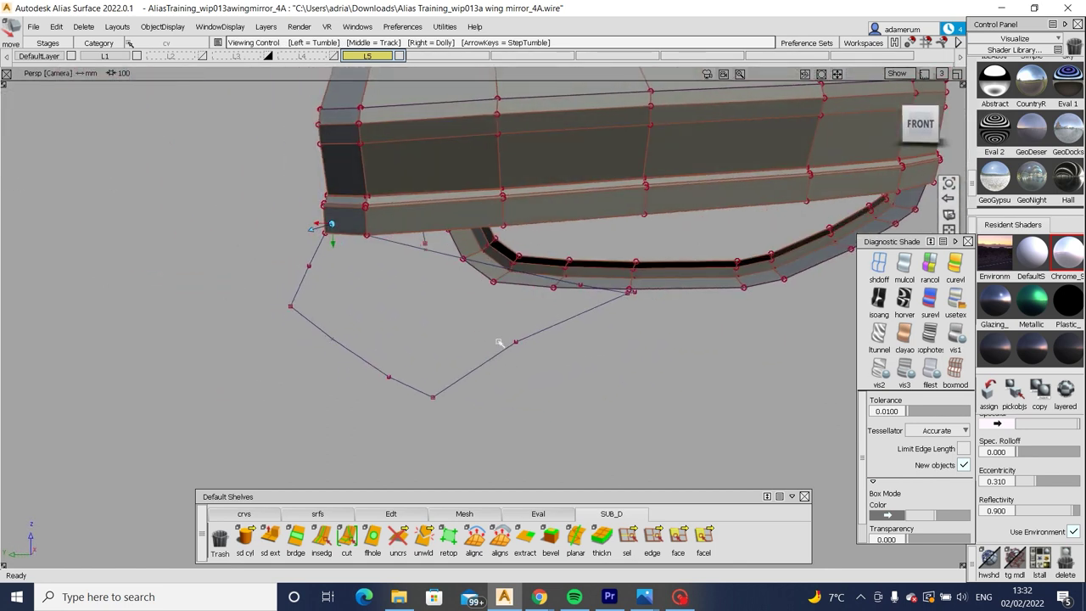
left_click_drag(604, 380, 386, 297, "alt+shift")
left_click(270, 535)
left_click(861, 145)
left_click_drag(441, 170, 521, 398, "alt+shift")
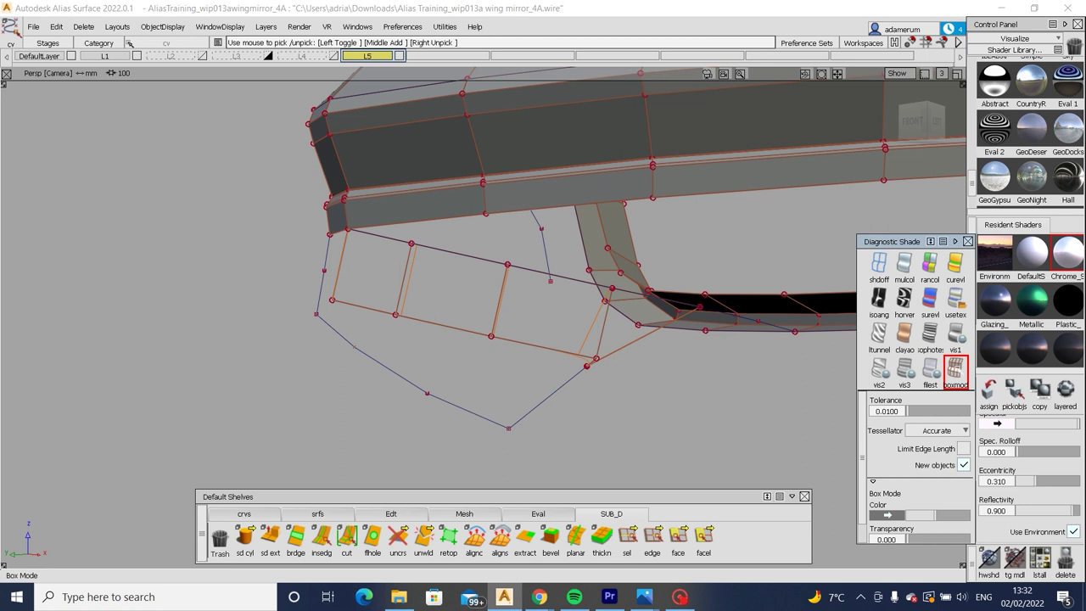
left_click(764, 363)
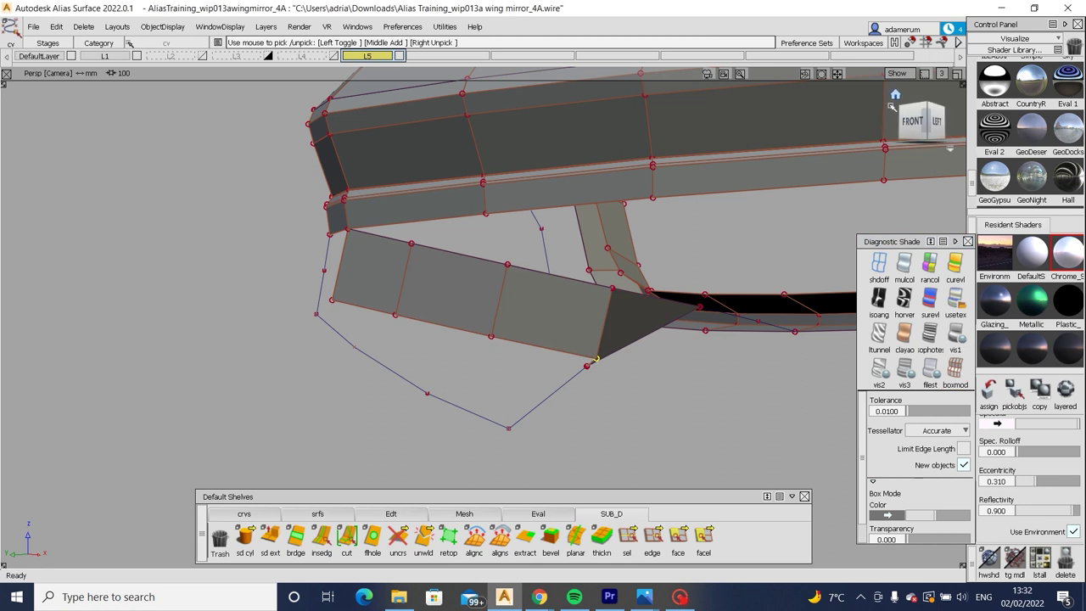
In the orthographic front view, move the strip's lower-edge CVs into an evenly spaced, smooth line running from the foot's inner corner.
left_click(912, 121)
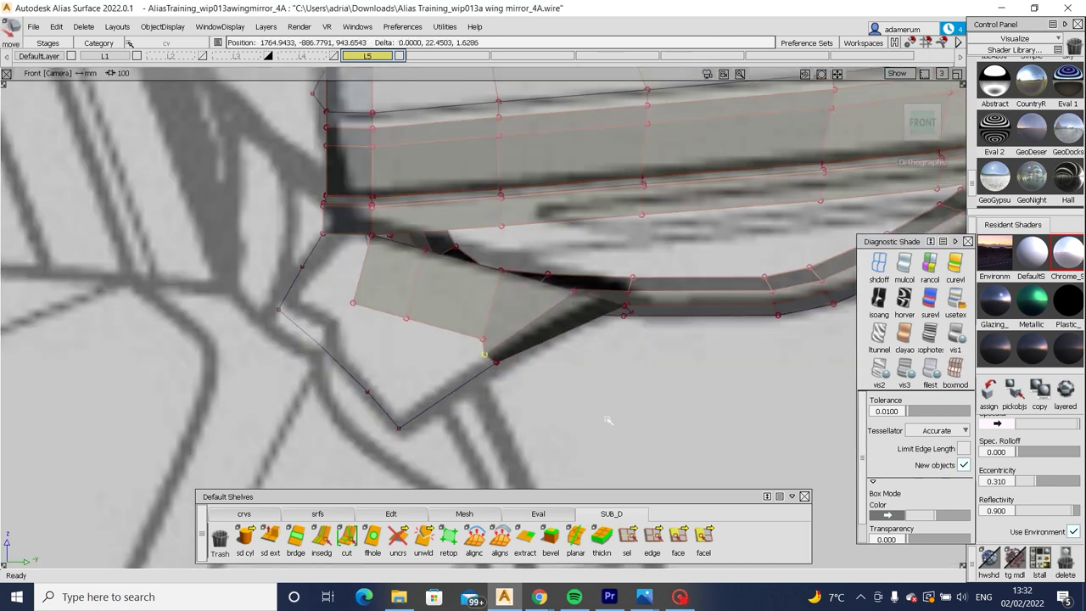
left_click_drag(392, 335, 481, 341, "ctrl+shift")
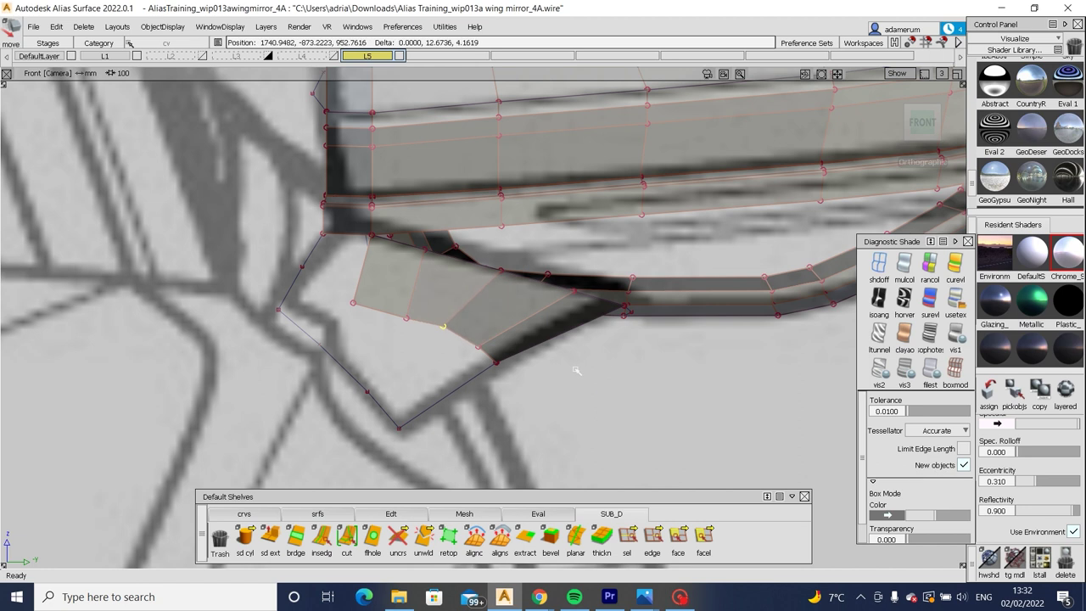
left_click_drag(347, 290, 379, 319)
left_click_drag(388, 309, 419, 334)
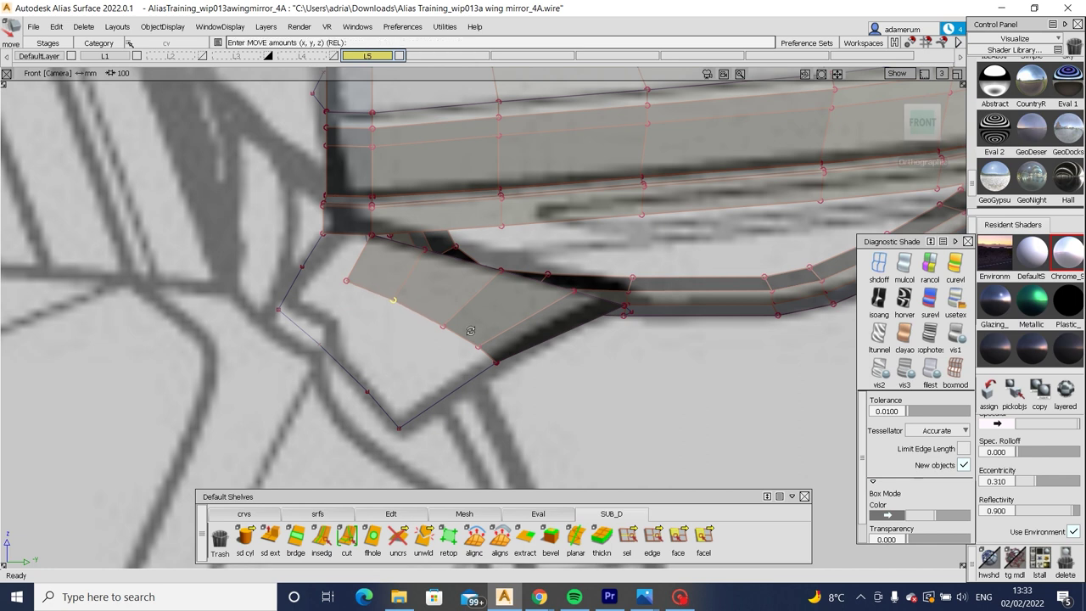
In the orthographic left view, shift the strip's lower-edge CVs sideways so the edge follows the foot's curvature in the side blueprint.
left_click_drag(470, 331, 577, 313, "alt+shift")
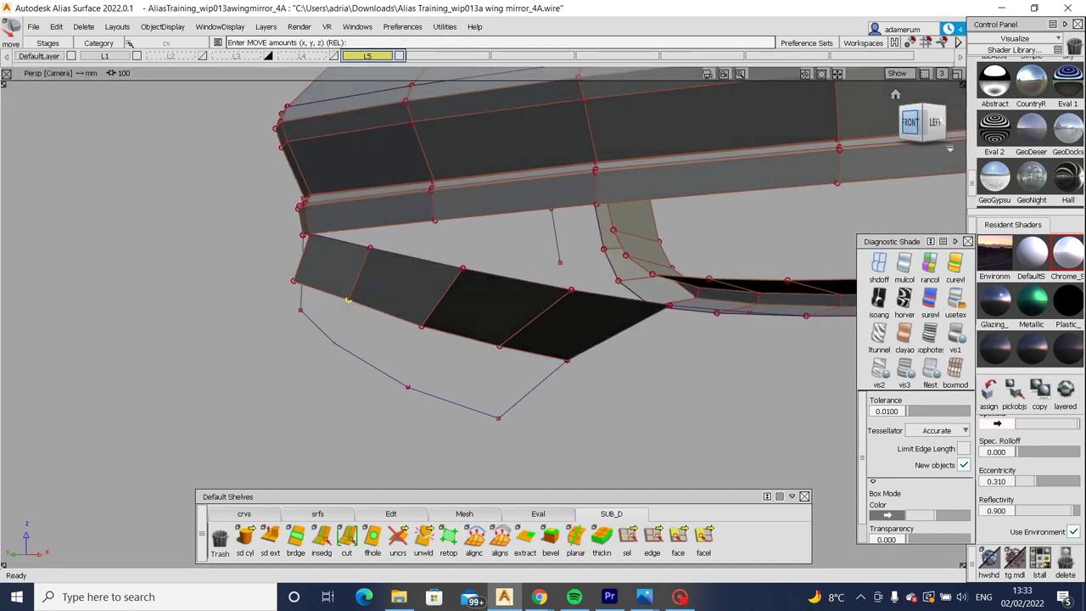
left_click(934, 122)
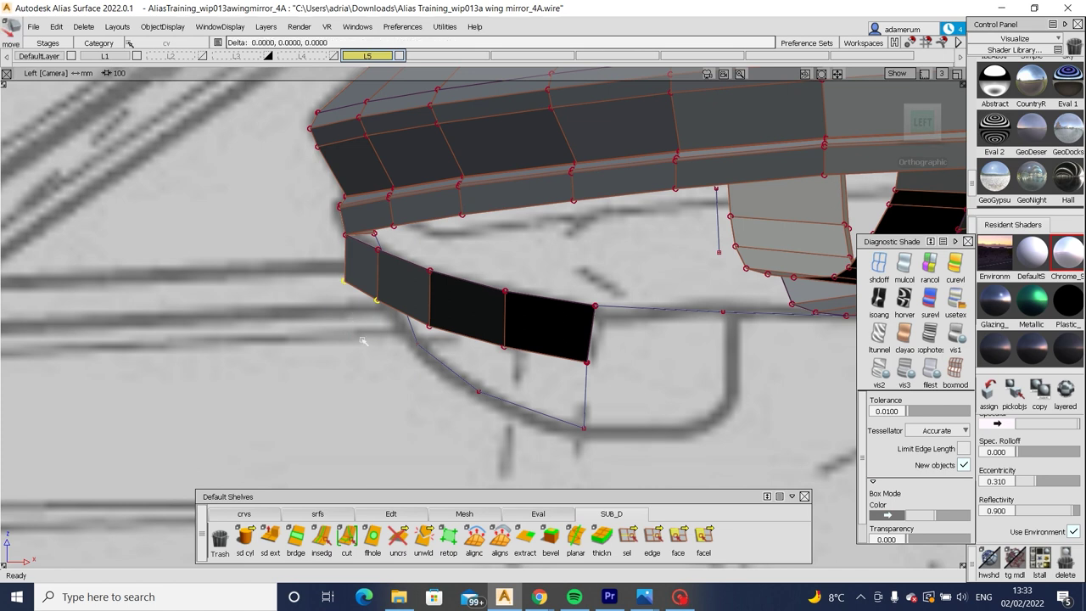
left_click(377, 310)
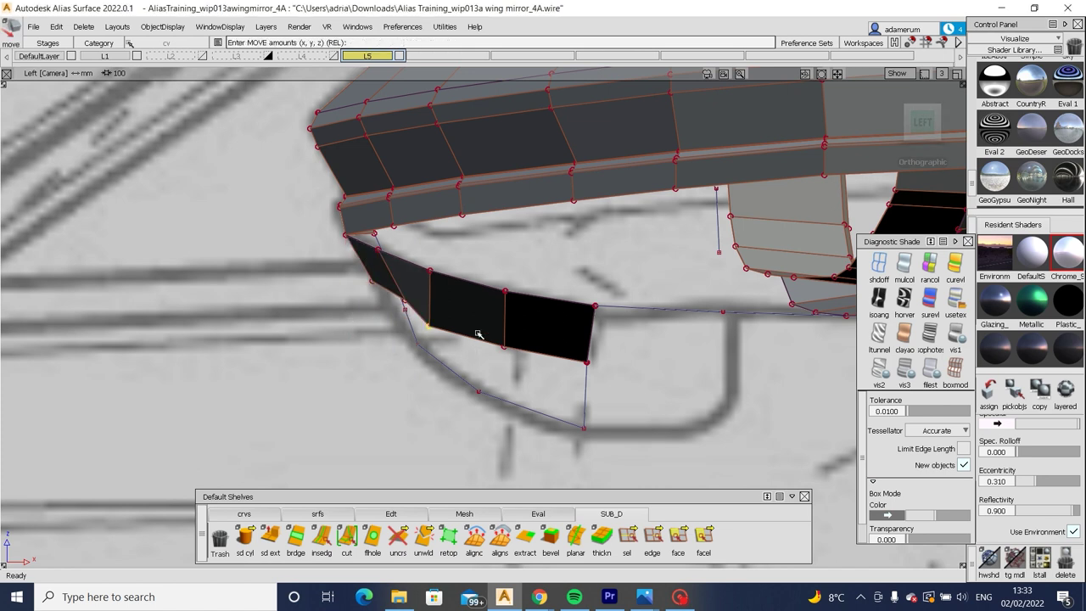
left_click_drag(477, 334, 490, 334)
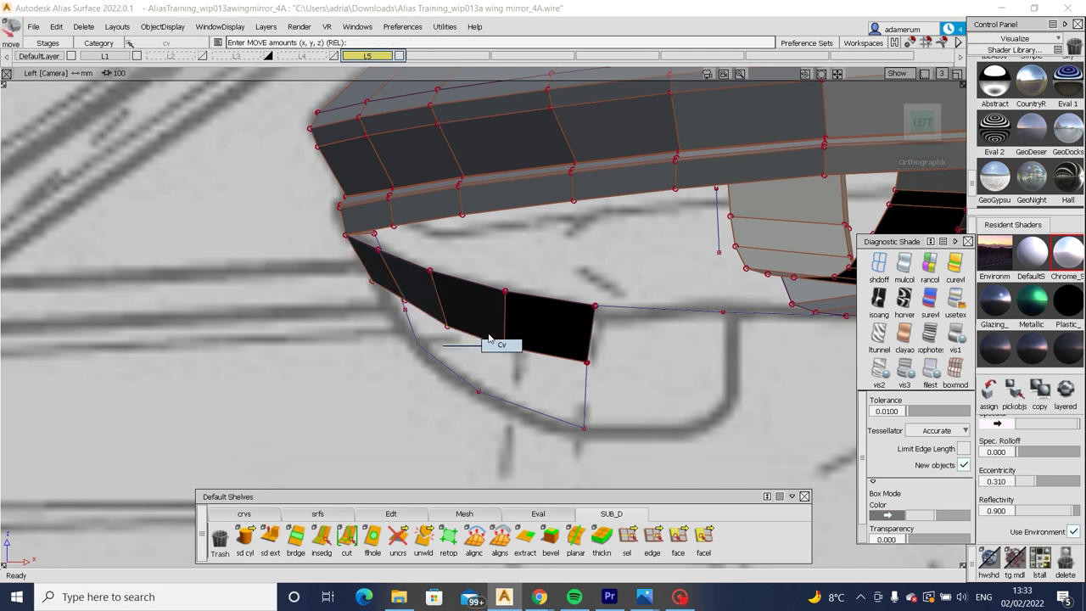
left_click(490, 340)
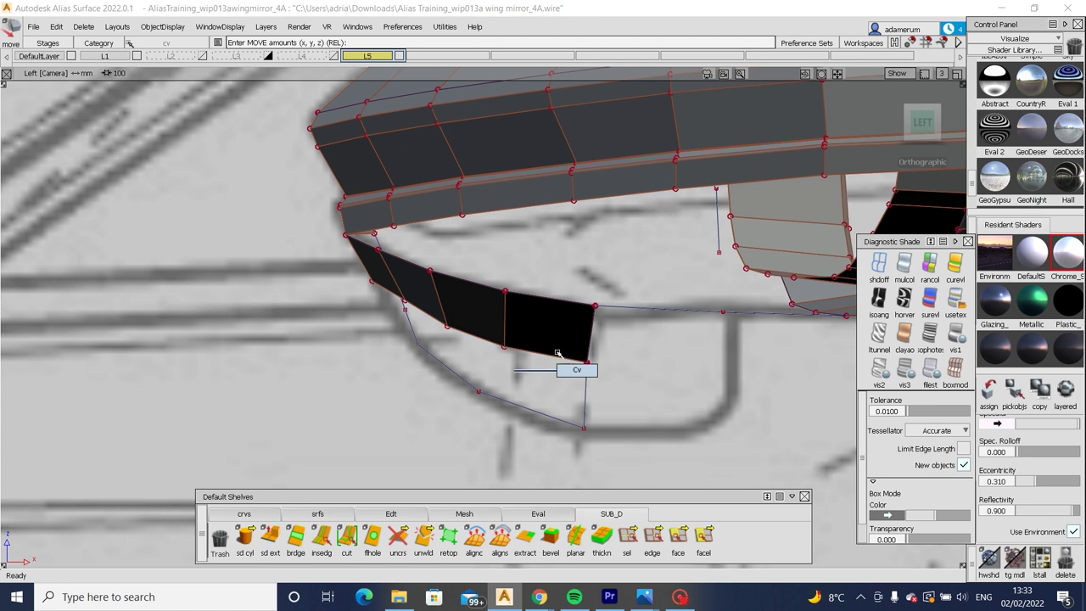
left_click_drag(530, 342, 536, 342)
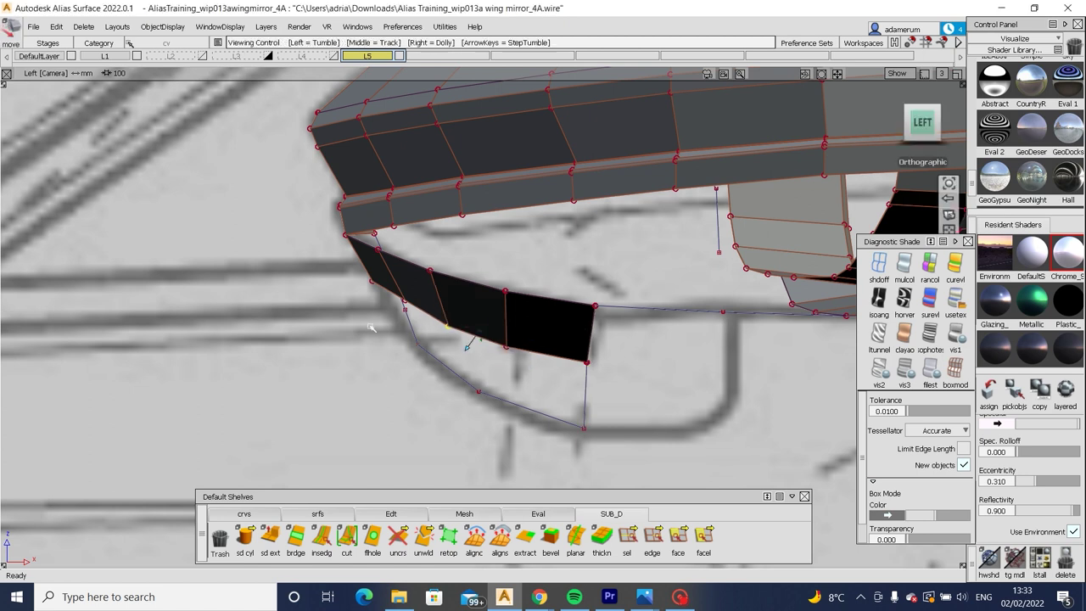
Examine the foot strip's cage in perspective from the front, side and below, checking its fit with the foot curves.
left_click_drag(450, 316, 552, 364, "alt+shift")
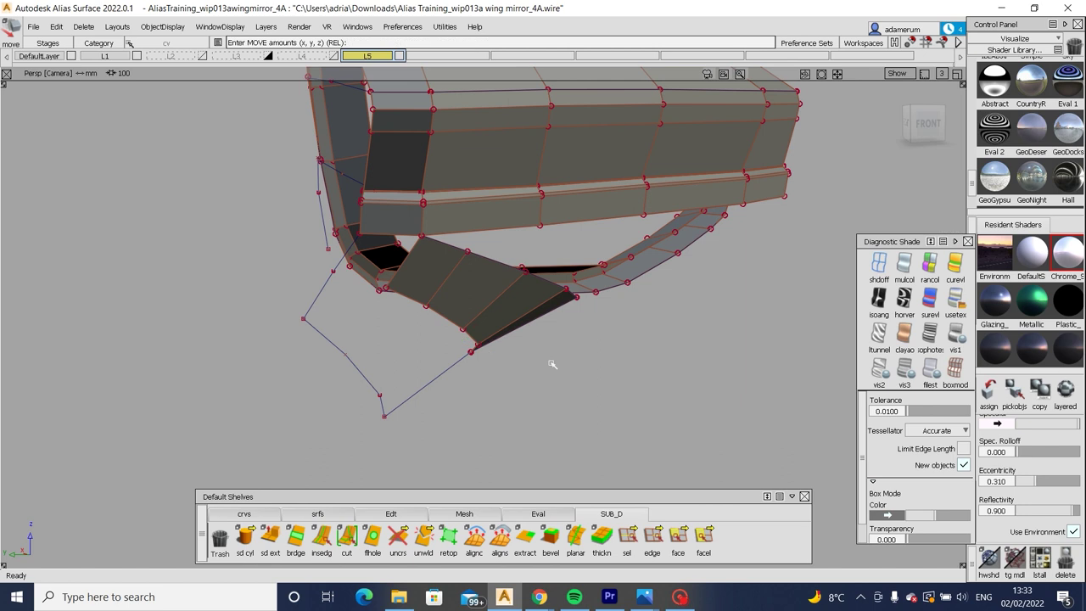
left_click(680, 598)
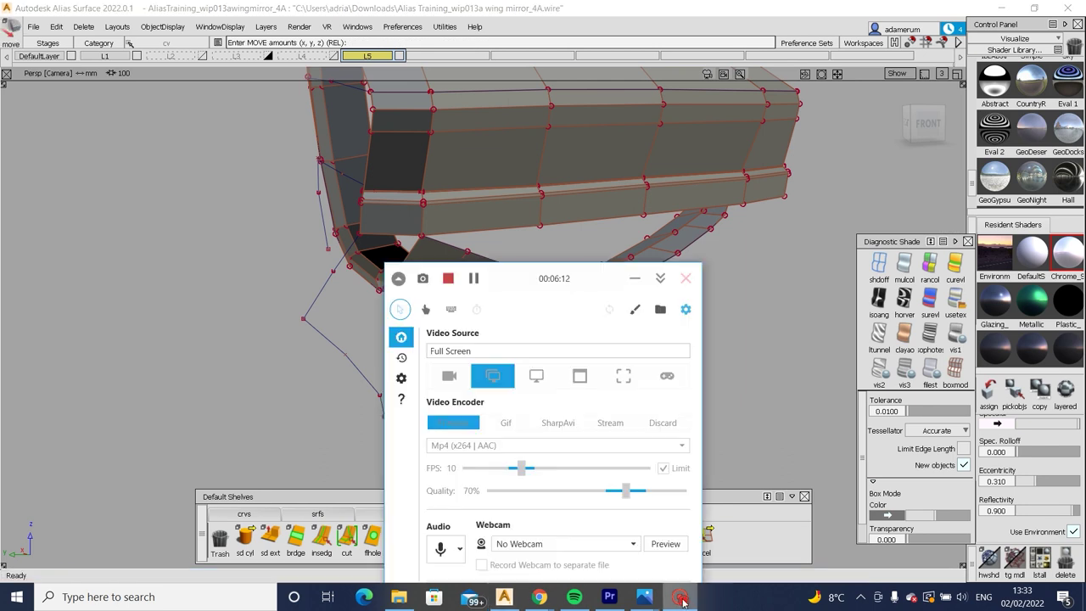
left_click_drag(798, 400, 281, 299, "alt+shift")
key("F2")
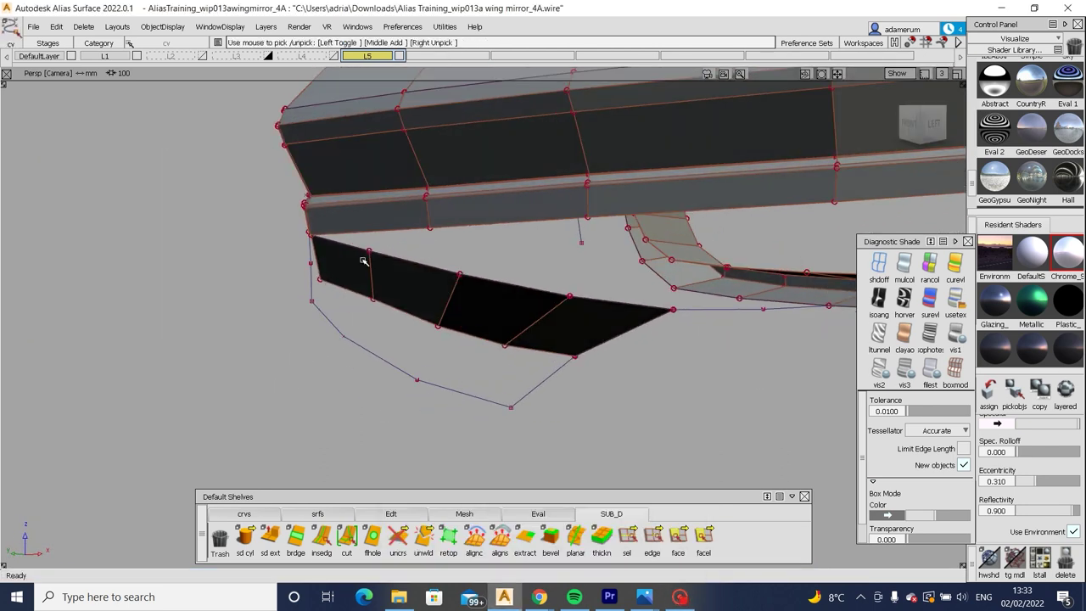
left_click(367, 253)
left_click_drag(367, 254, 482, 333, "alt+shift")
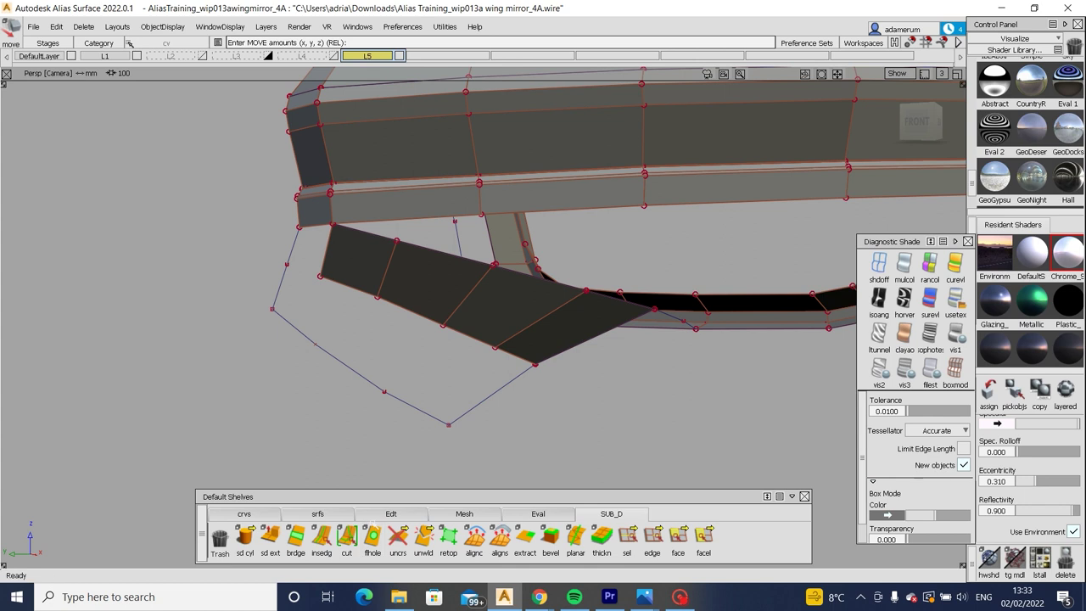
key("F8")
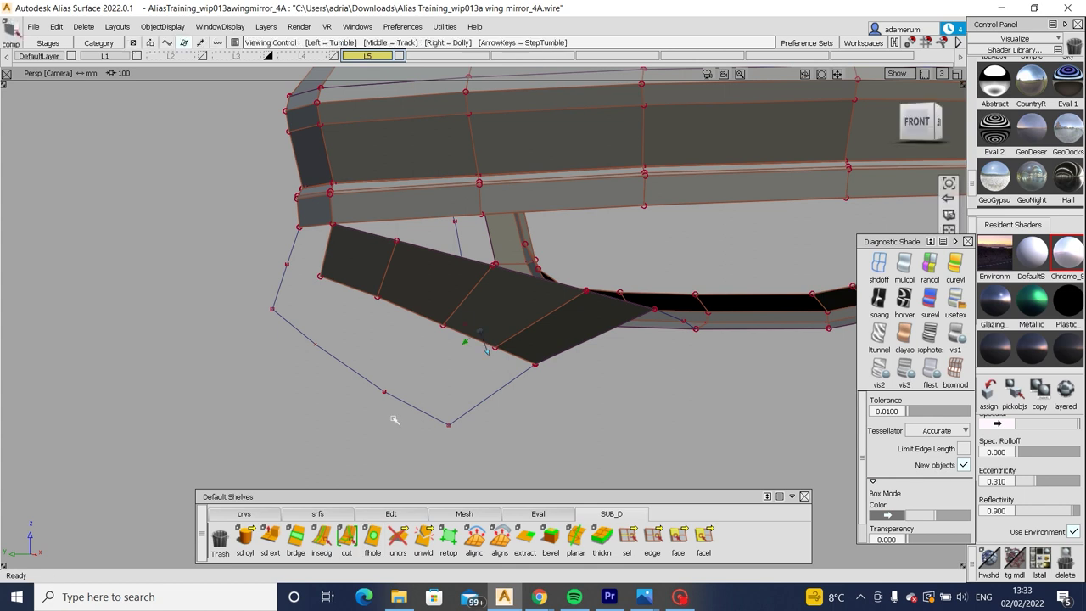
left_click_drag(394, 419, 449, 469, "alt+shift")
left_click_drag(486, 350, 530, 415, "alt+shift")
In the orthographic front view, nudge the second CV along the strip's lower edge slightly against the blueprint.
left_click(923, 127)
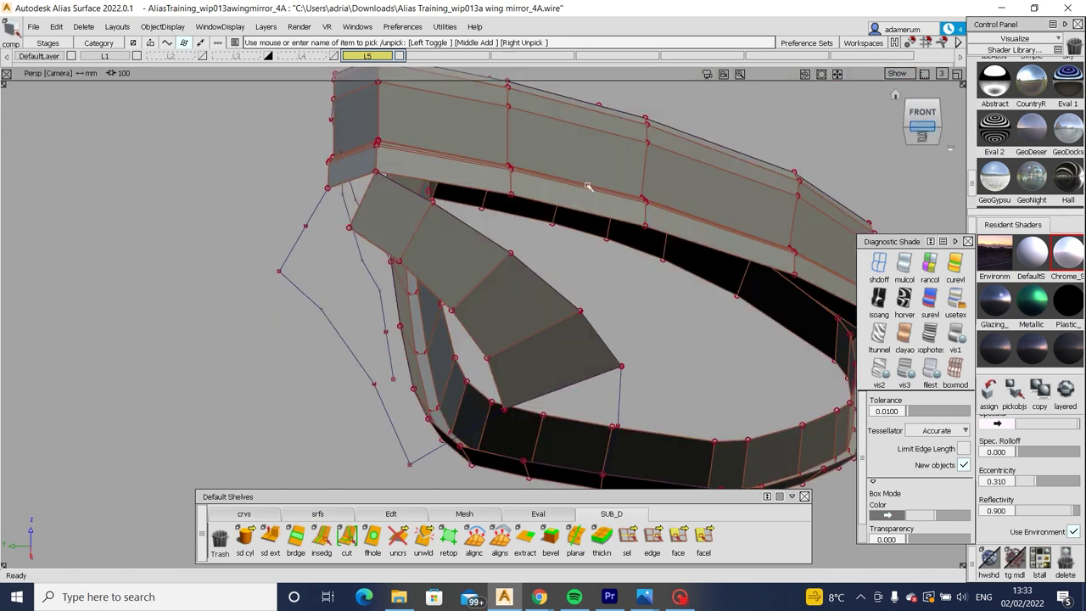
key("m")
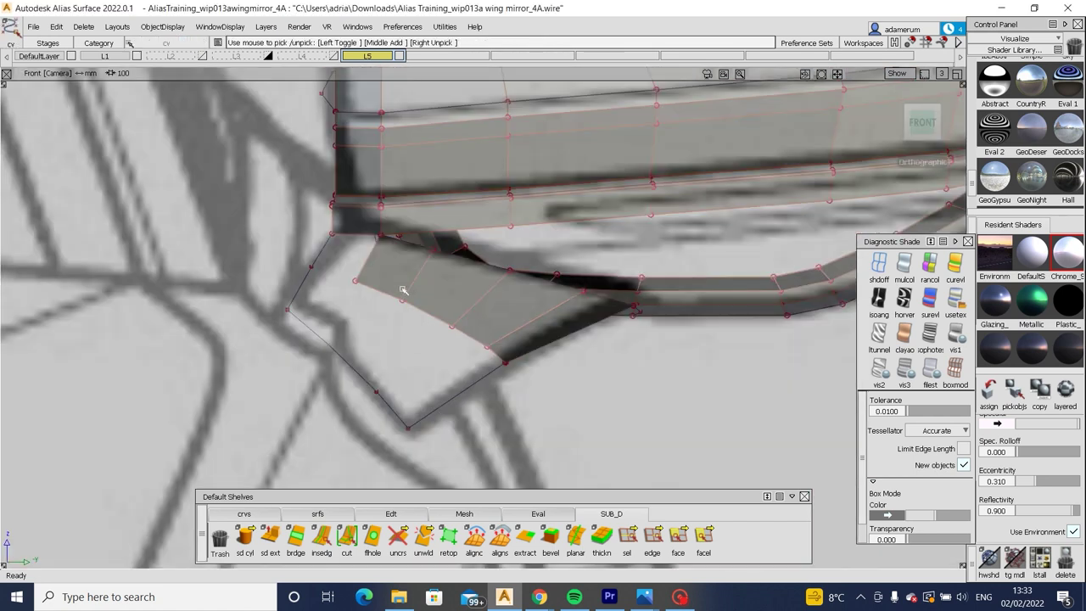
left_click_drag(402, 299, 436, 302)
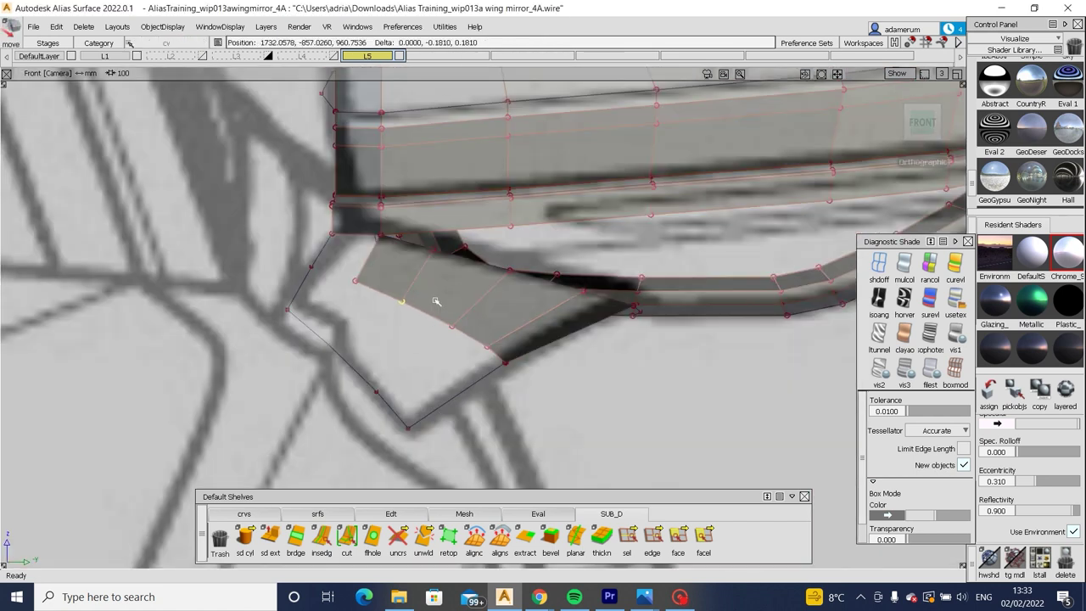
Select the strip's lower edge loop and extrude it with Subdiv Extrude to add a second row of foot faces.
left_click(627, 535)
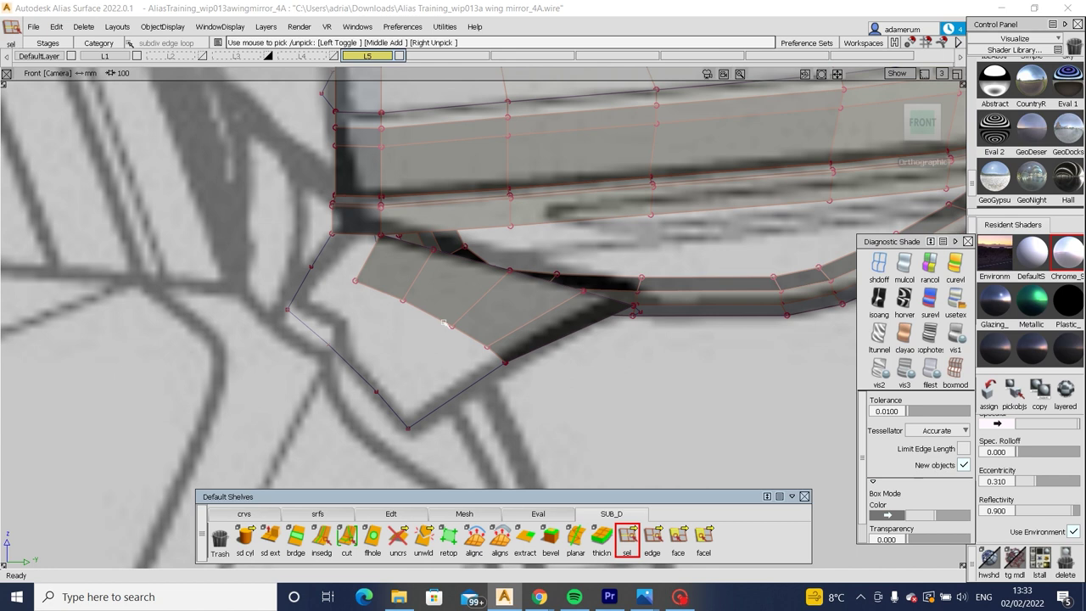
double_click(269, 535)
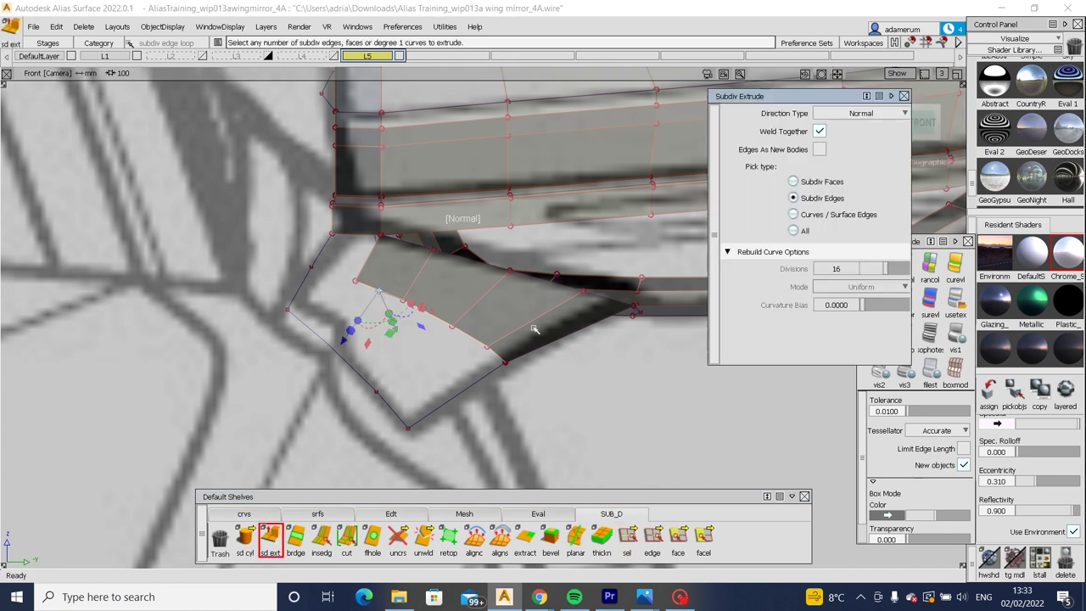
left_click_drag(315, 333, 368, 380, "alt+shift")
Move the bottom-edge CVs of the new face row onto the foot's lower curve, starting from the outer corner.
key("m")
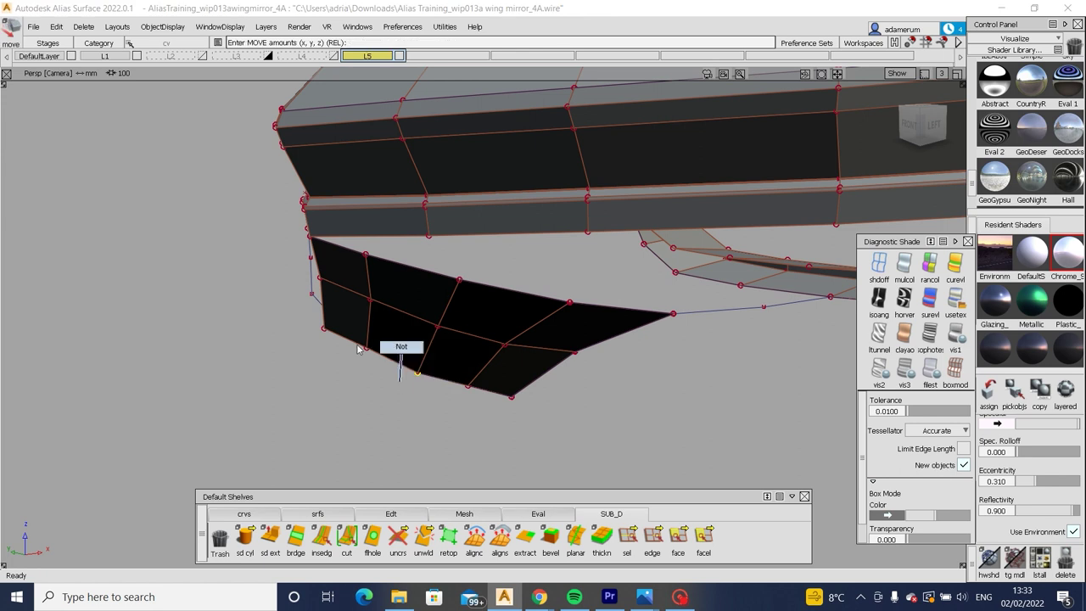
left_click_drag(424, 382, 441, 340, "alt+shift")
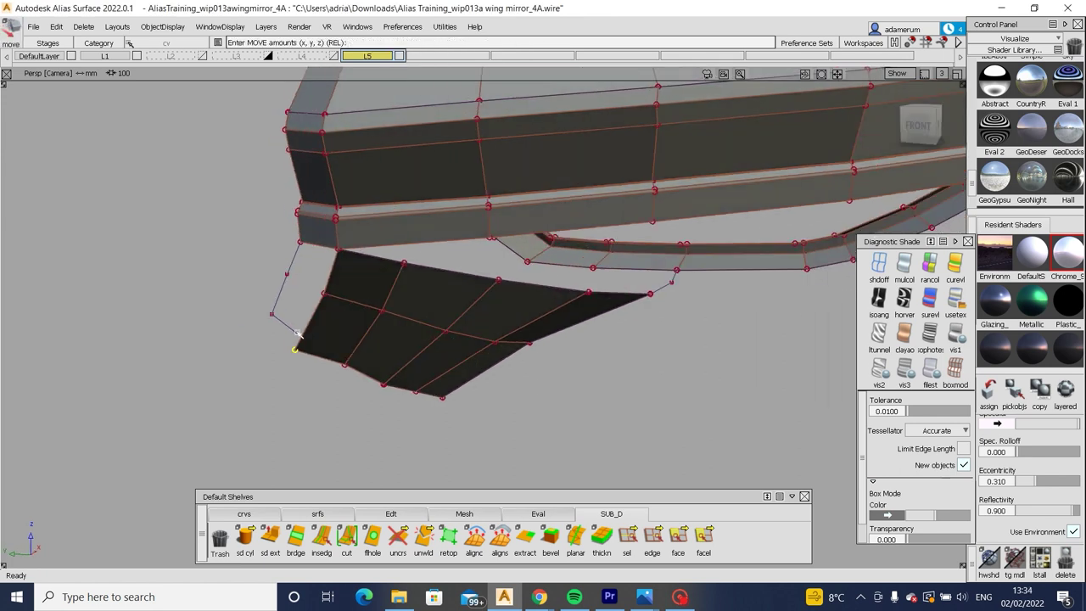
left_click(308, 342)
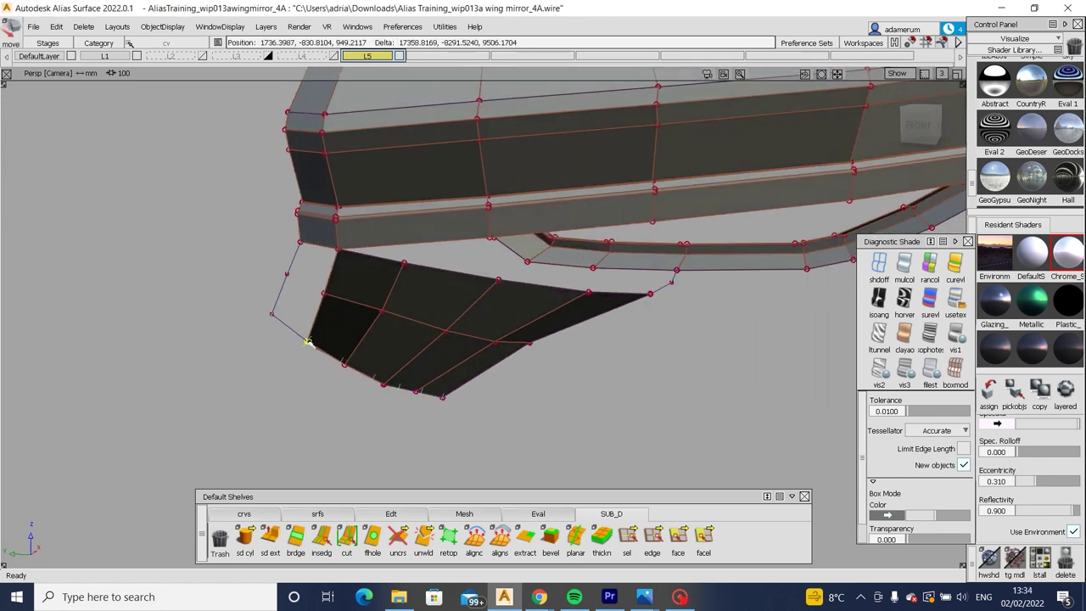
left_click(353, 367)
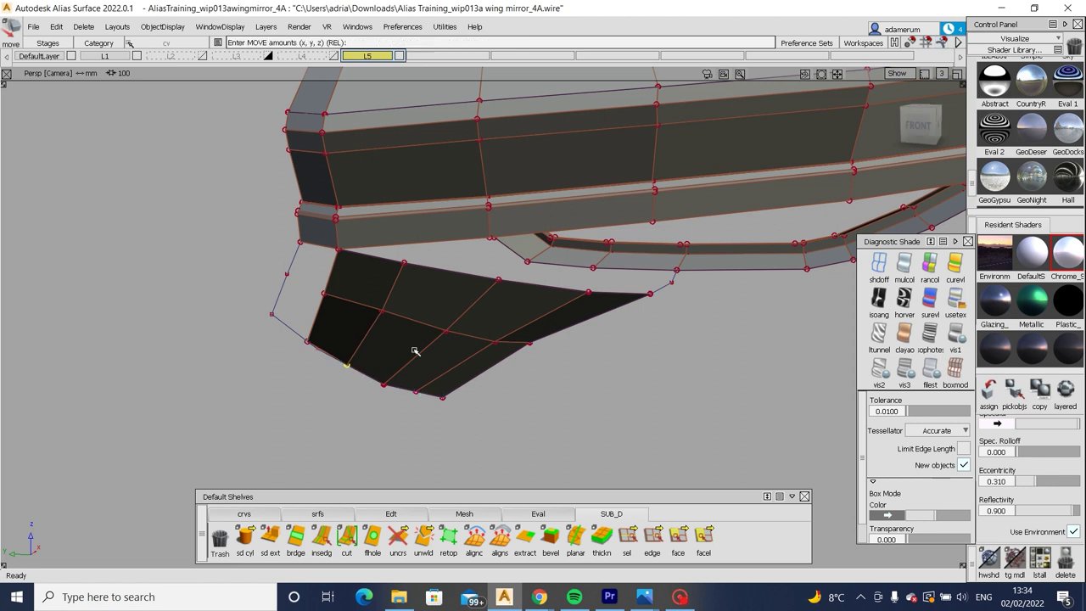
mouse_move(415, 351)
left_mouse_down("alt+shift")
mouse_move(475, 351)
mouse_move(428, 361)
left_mouse_up("alt+shift")
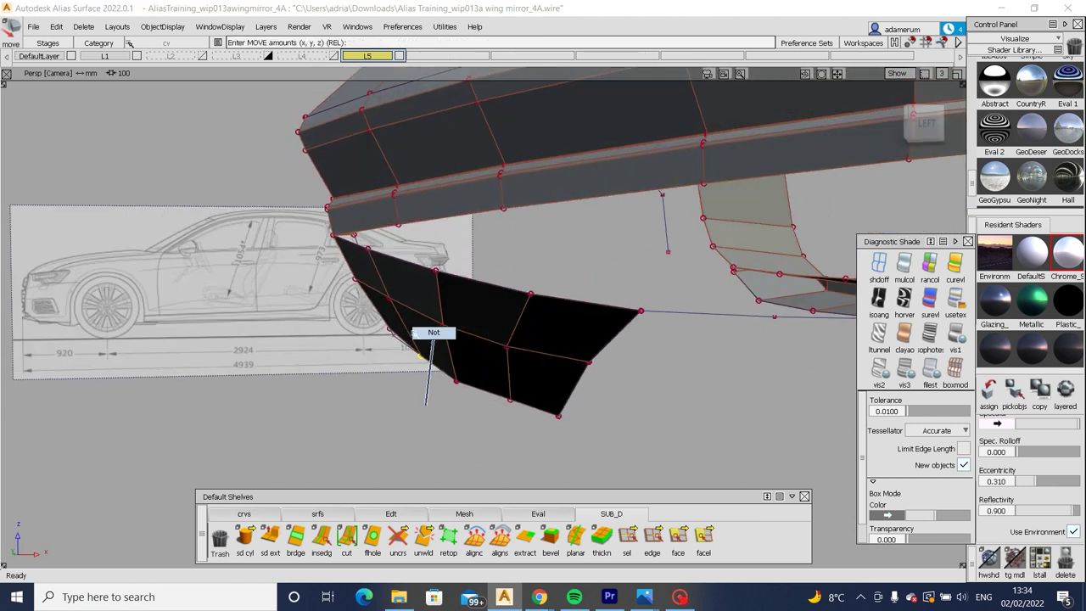
left_click_drag(426, 405, 434, 363, "ctrl+shift")
key("F9")
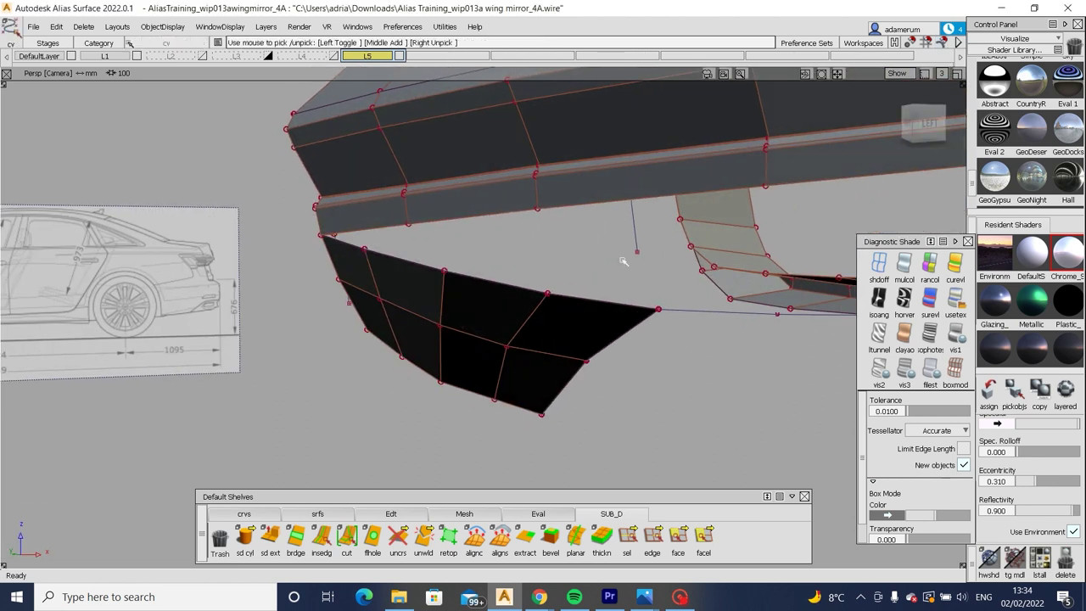
In the orthographic left view, nudge the foot's lower-edge CVs and the middle-row CV near its inner end to follow the blueprint.
left_click(929, 123)
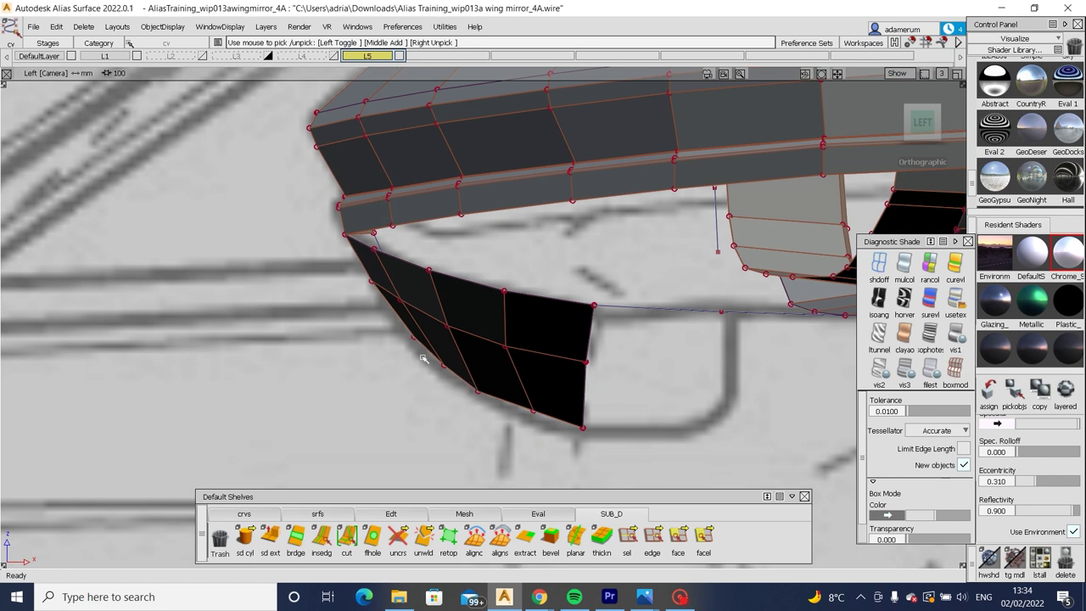
left_click_drag(430, 391, 540, 381)
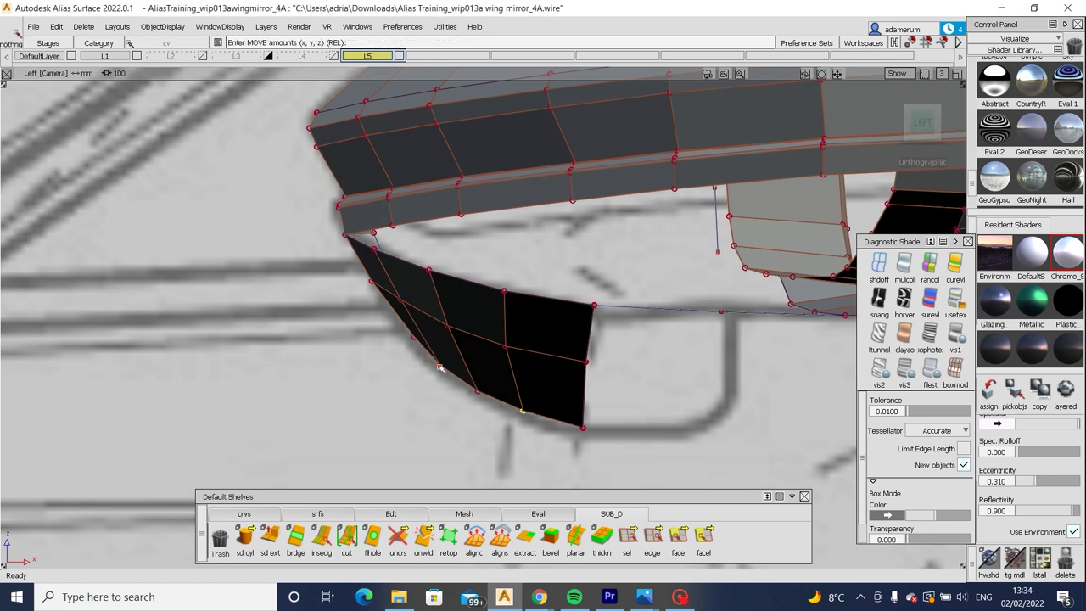
mouse_move(514, 345)
left_mouse_down()
mouse_move(523, 374)
mouse_move(545, 369)
mouse_move(511, 336)
left_mouse_up()
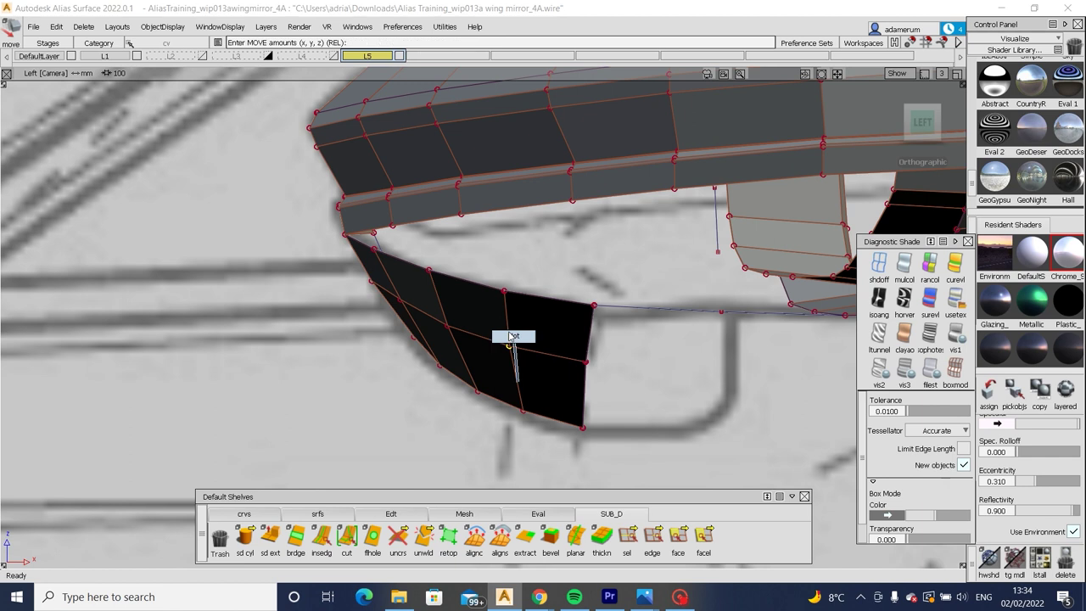
key("Escape")
Pick the short foot curve descending from the housing's front corner and extrude it with Subdiv Extrude into a two-face strip.
mouse_move(416, 353)
left_mouse_down()
mouse_move(392, 363)
mouse_move(768, 248)
left_mouse_up()
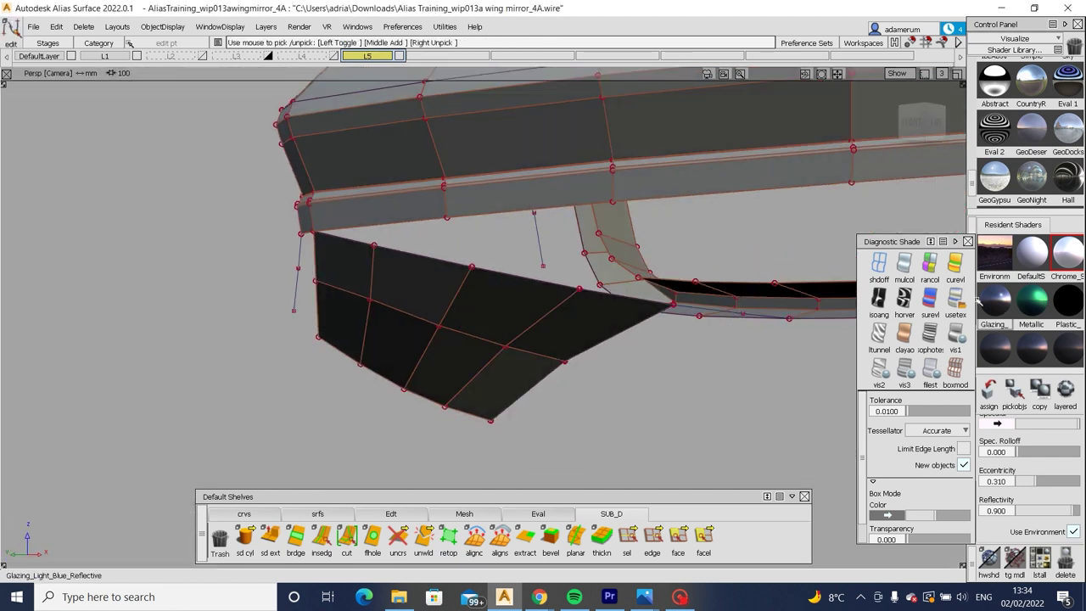
left_click(955, 299)
mouse_move(738, 319)
left_mouse_down("alt+shift")
mouse_move(475, 325)
mouse_move(461, 455)
mouse_move(558, 331)
mouse_move(416, 286)
mouse_move(467, 312)
mouse_move(332, 301)
mouse_move(492, 308)
mouse_move(341, 371)
left_mouse_up("alt+shift")
left_click(343, 332)
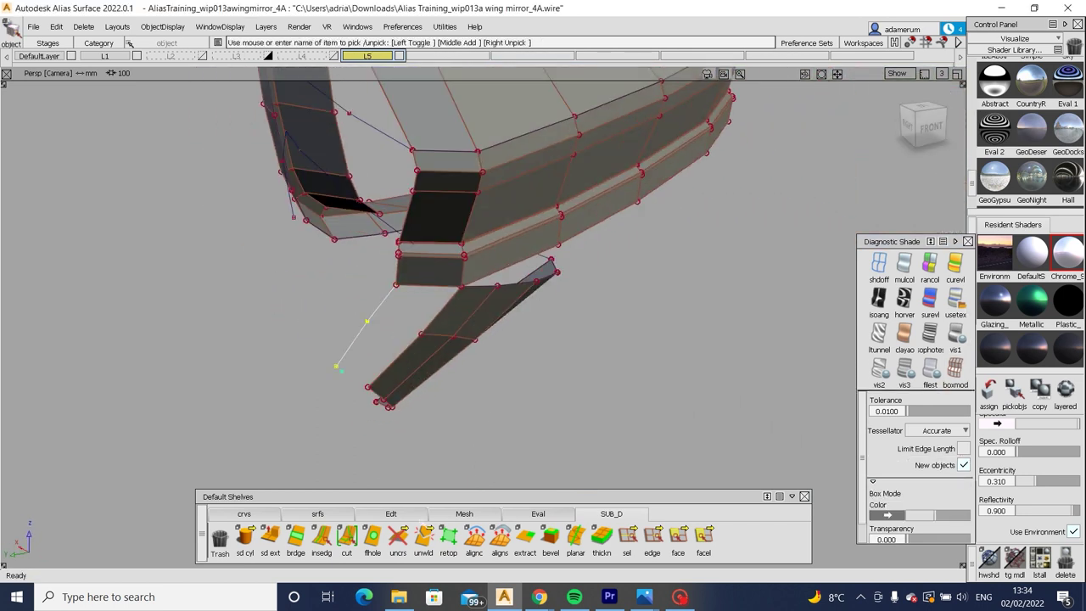
double_click(270, 534)
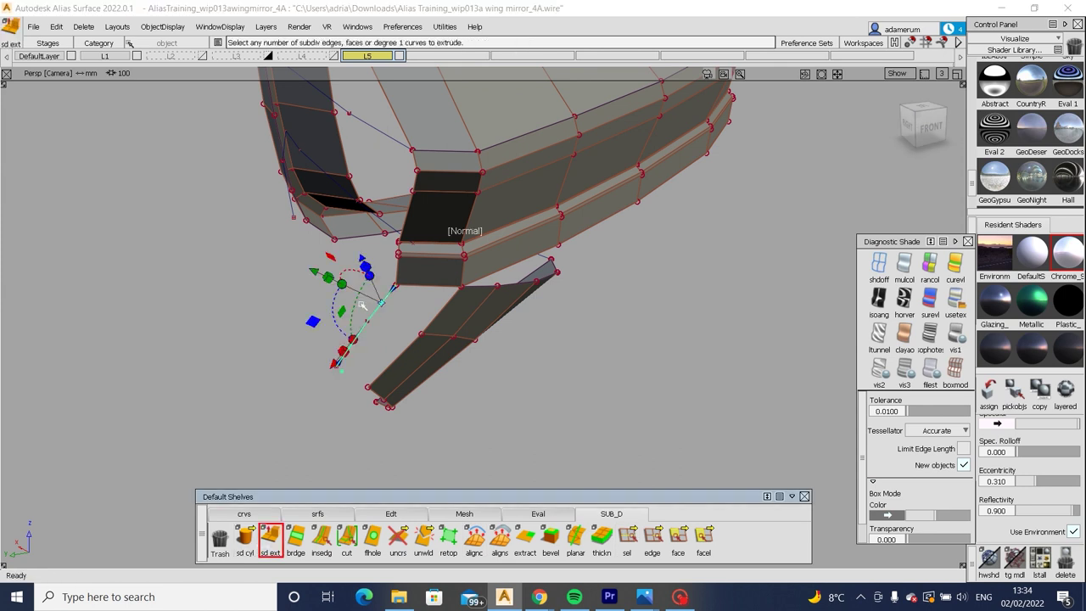
left_click_drag(312, 272, 591, 374, "alt+shift")
Bridge both gaps between the extruded corner strip and the foot's outer edge with Subdiv Bridge, using 1 division.
double_click(296, 535)
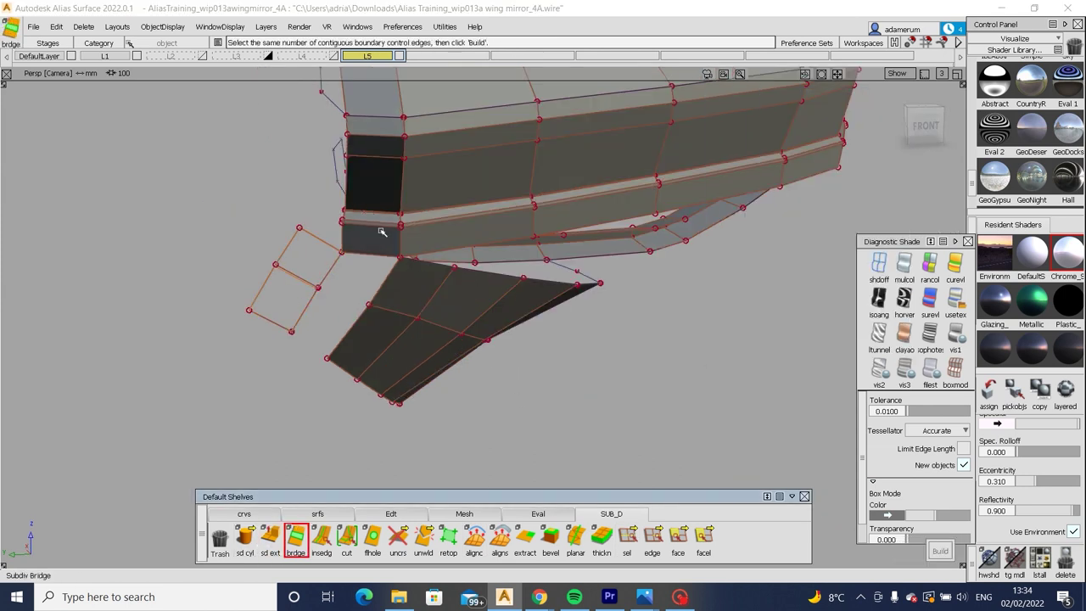
left_click(330, 270)
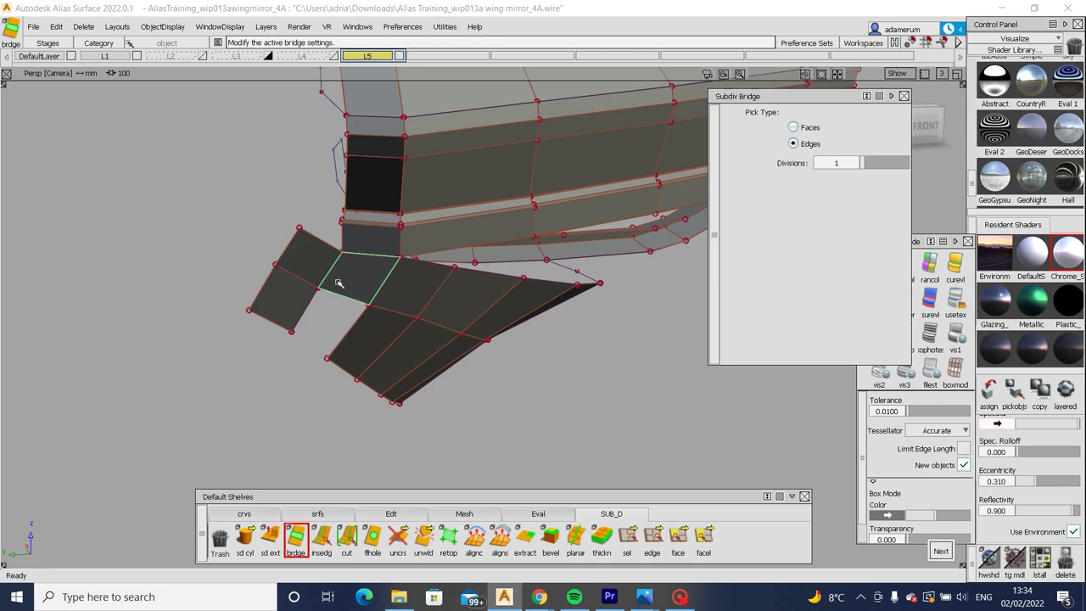
left_click(350, 329)
left_click(305, 312)
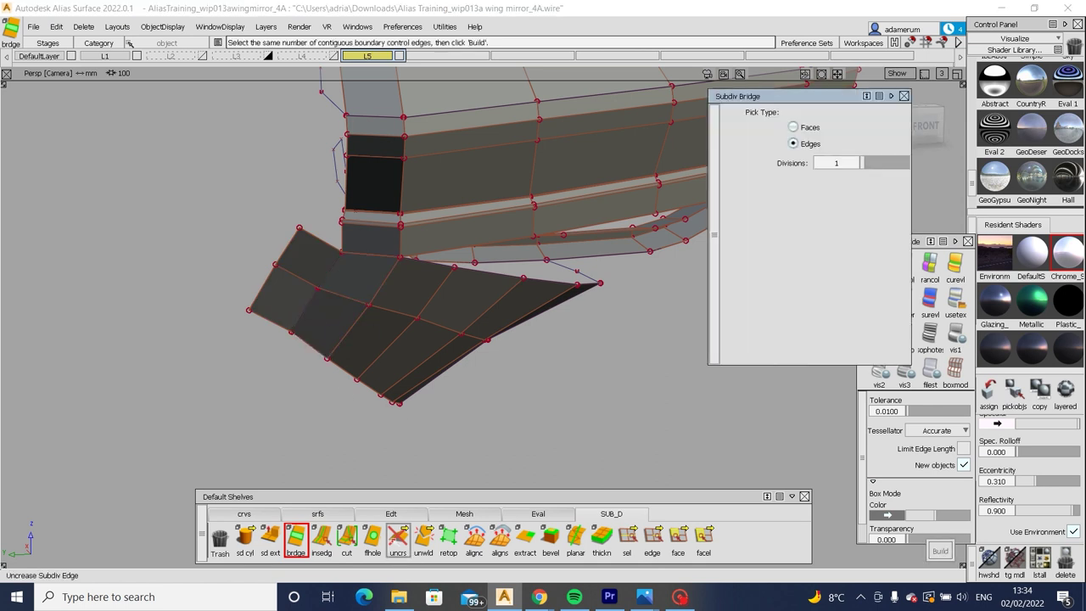
Bring up the subdivision Weld tool, then remove the two outermost extruded faces so the foot ends at the bridged faces.
left_click(397, 535)
left_click(423, 535)
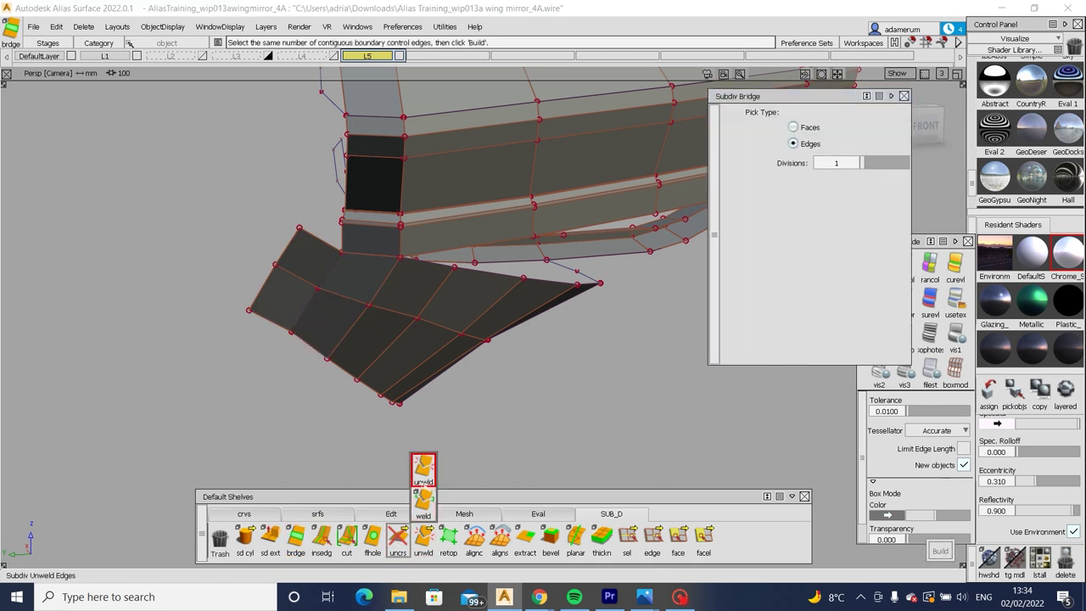
left_click(424, 502)
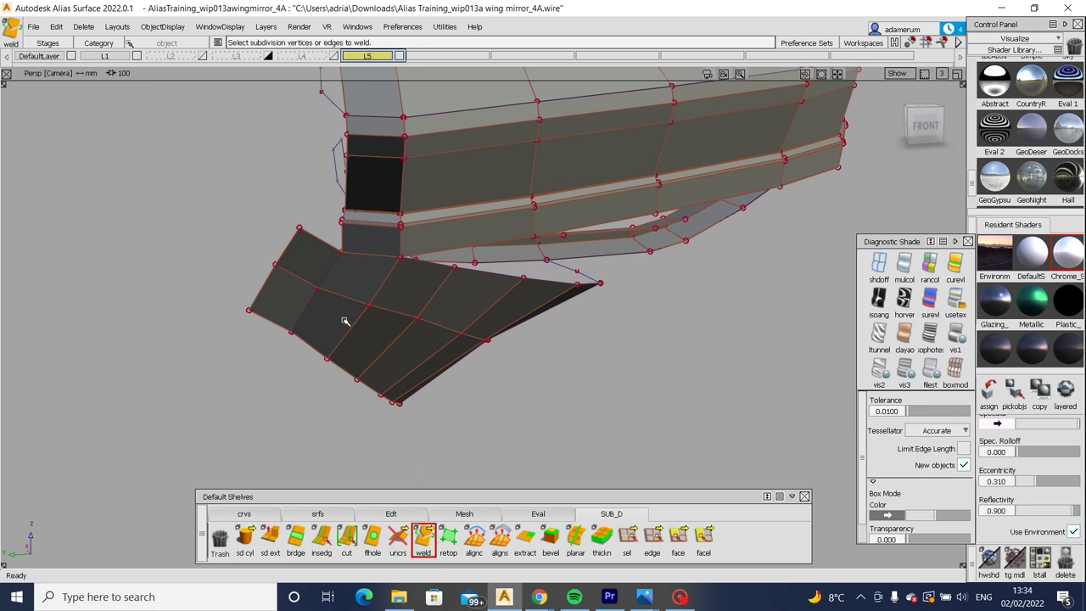
left_click_drag(373, 291, 369, 293, "alt+shift")
left_click_drag(393, 360, 290, 321, "ctrl+shift")
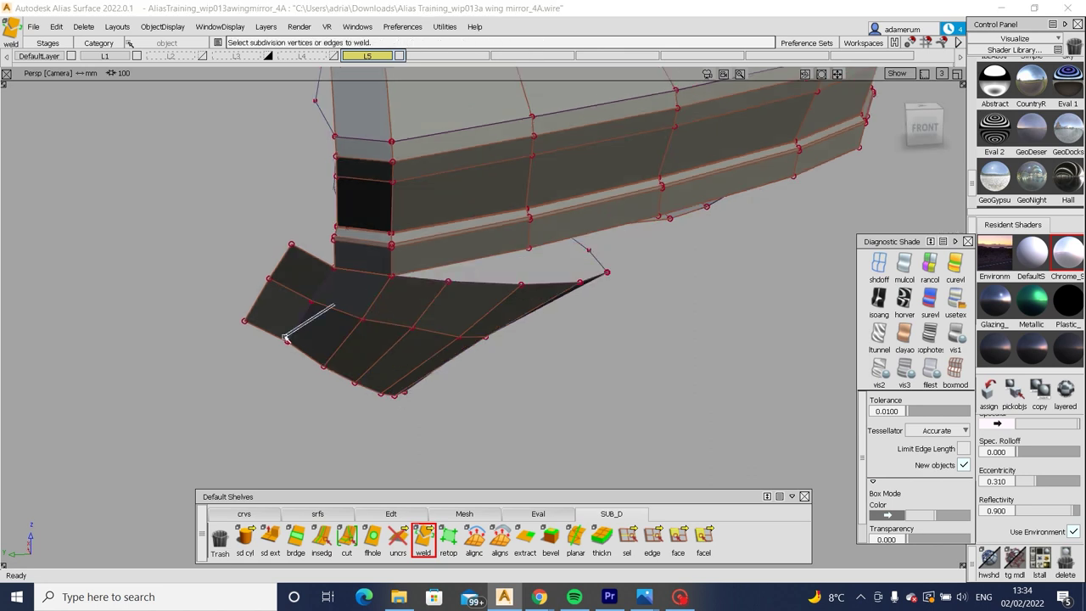
left_click_drag(215, 282, 276, 284, "ctrl+shift")
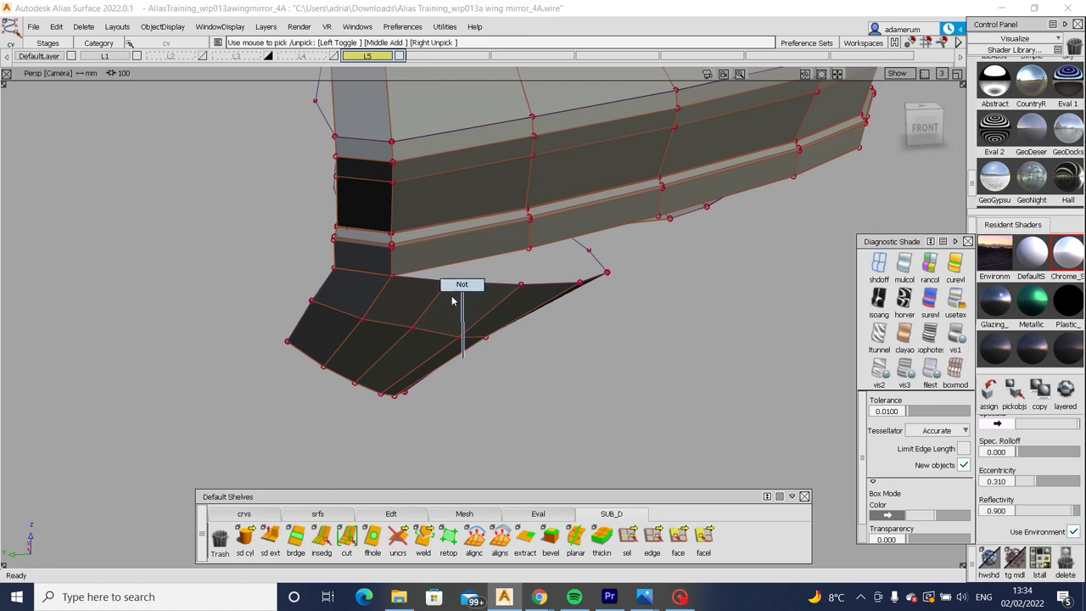
Save the model as a new file named Alias Training_wip013a wing mirror_4B.
left_click_drag(446, 349, 394, 293, "alt+shift")
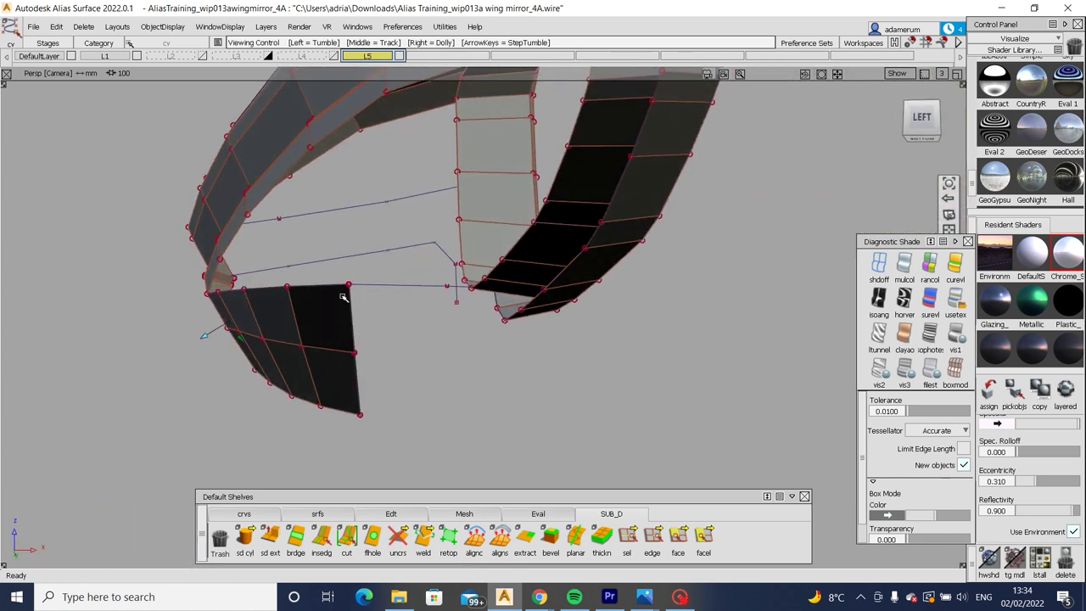
left_click_drag(533, 334, 121, 76, "alt+shift")
left_click(33, 26)
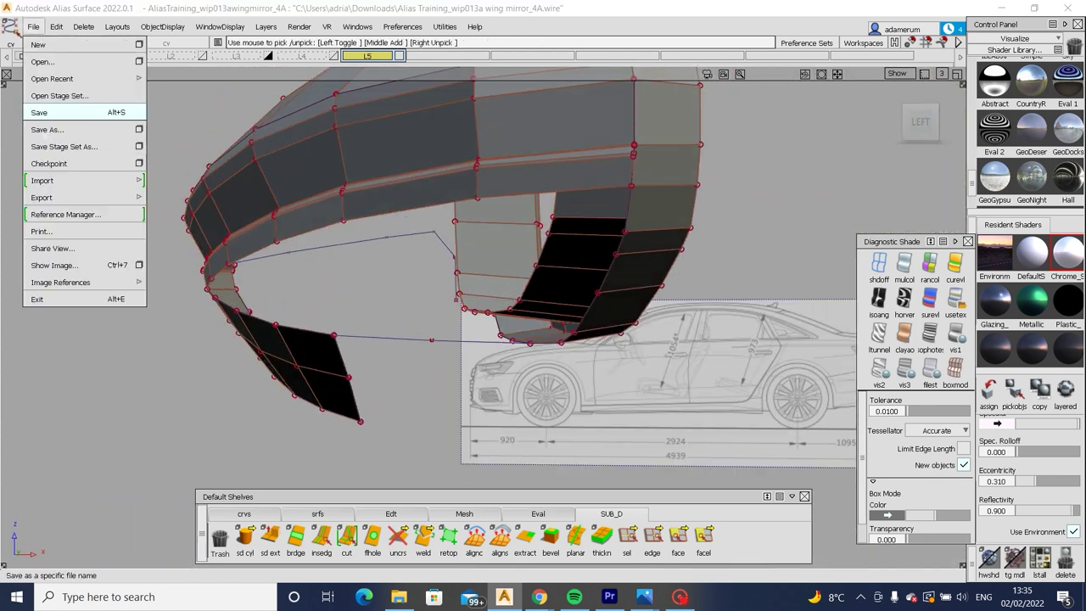
left_click(46, 133)
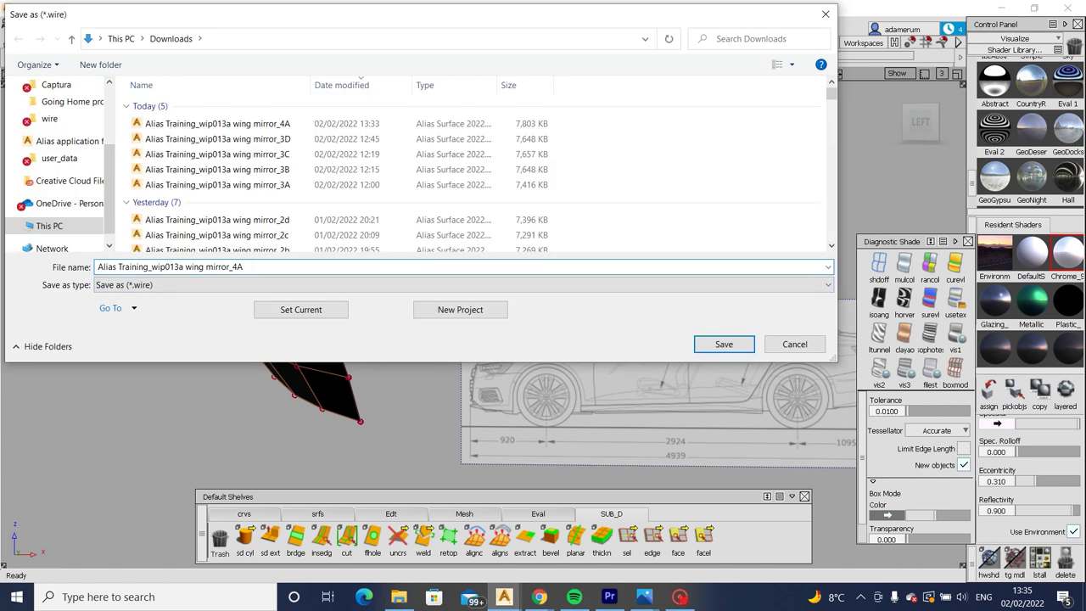
key("BackSpace")
type("B")
left_click(721, 344)
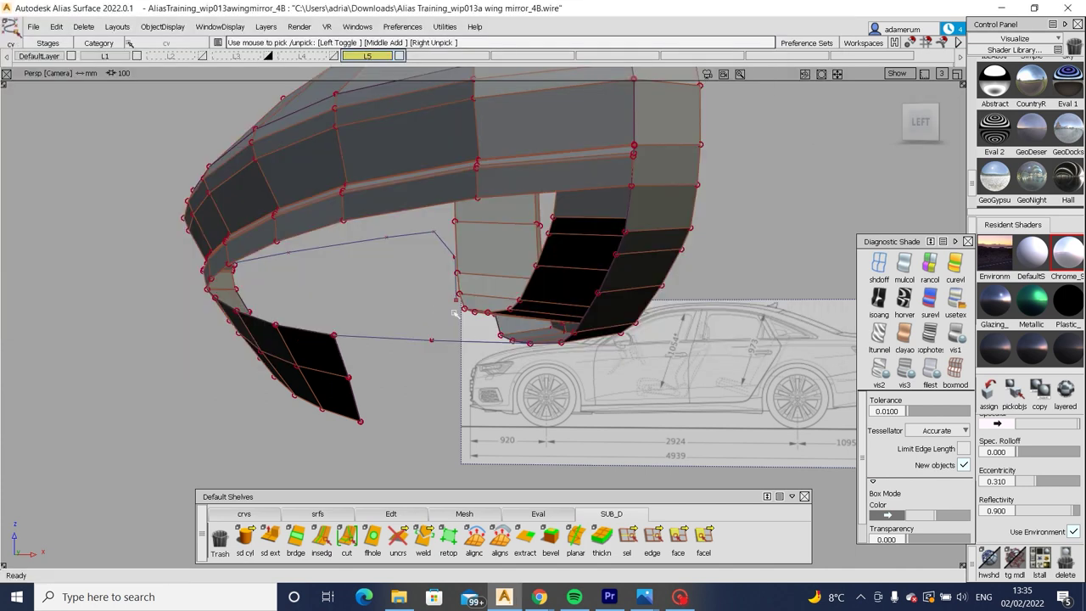
Extrude the foot's inner upper curve downward with Subdiv Extrude, using the left-view blueprint to judge the depth.
left_click_drag(455, 313, 458, 475, "alt+shift")
double_click(270, 536)
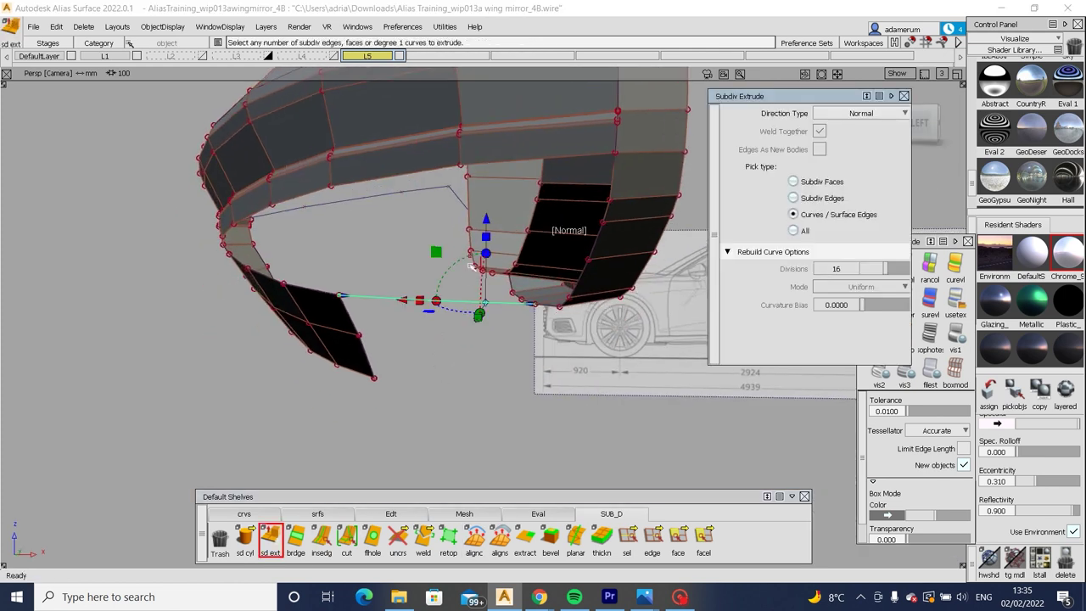
left_click_drag(490, 222, 613, 208)
left_click(921, 124)
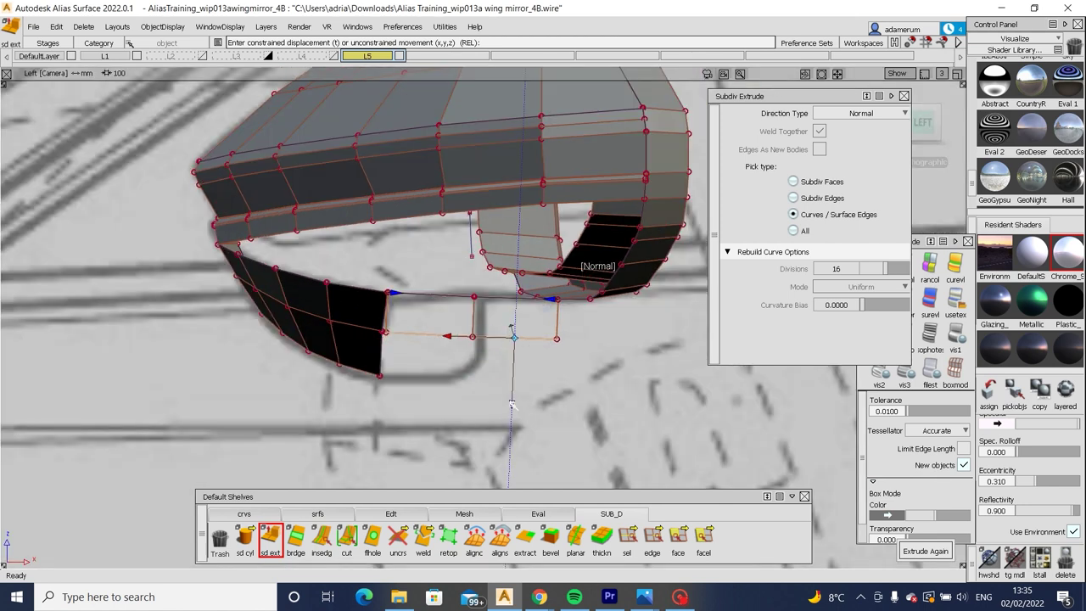
key("Escape")
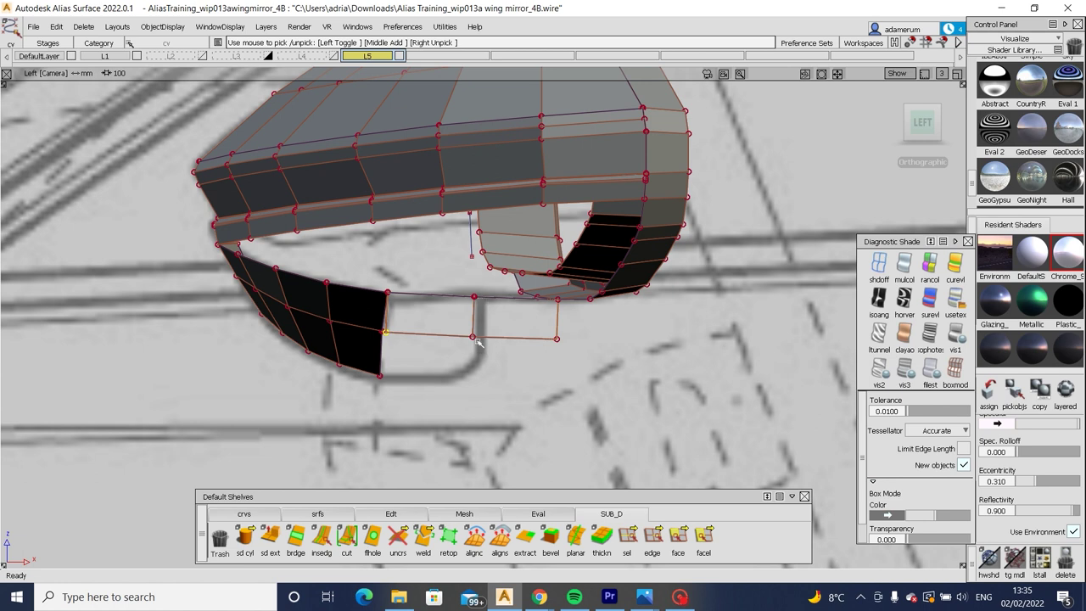
Join the new strip's lower CV to the foot's middle-row end CV and adjust the strip's next lower CV.
left_click(383, 332)
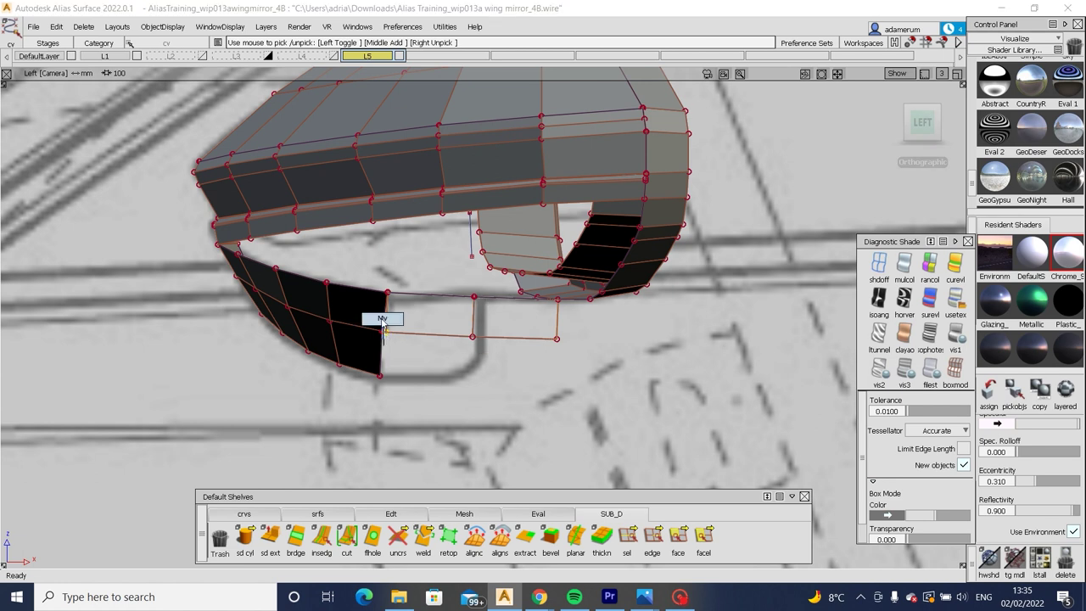
key("m")
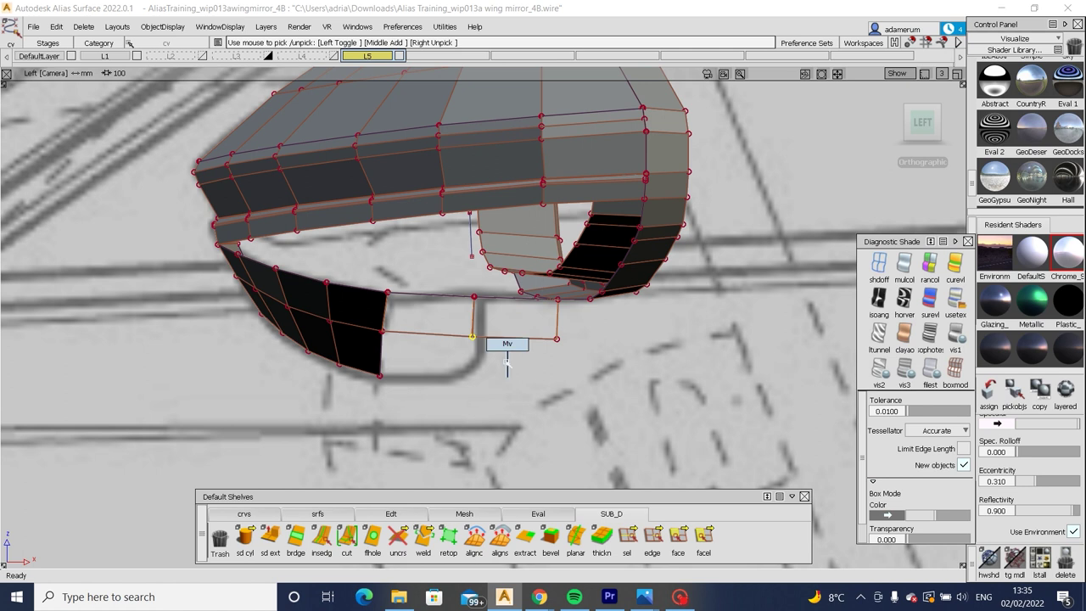
left_click_drag(496, 343, 474, 362)
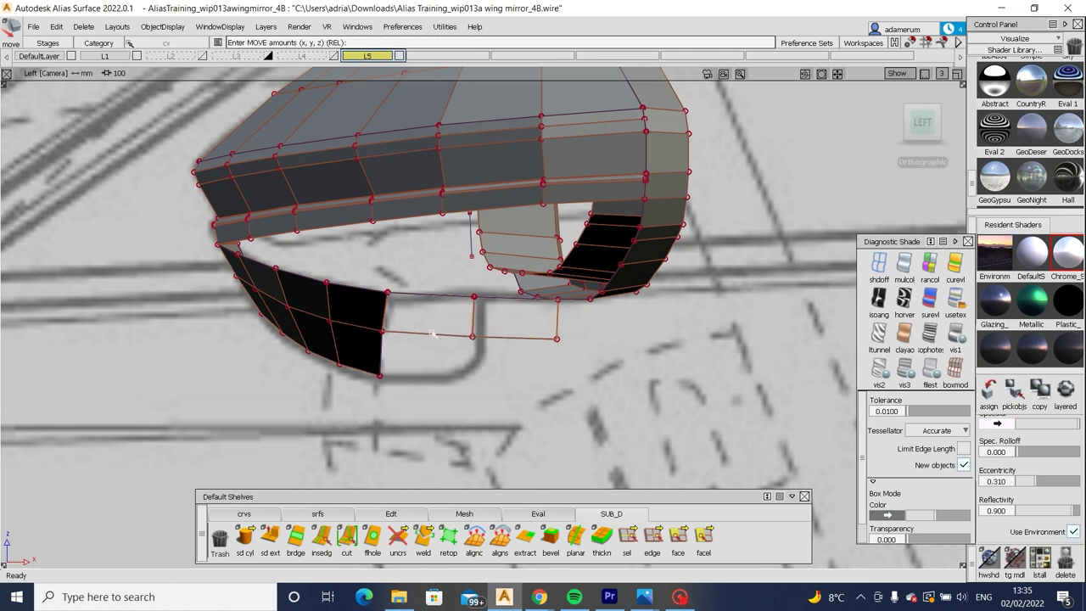
Return the new faces to box-mode display and delete the surplus face at the strip's far end.
left_click(585, 362)
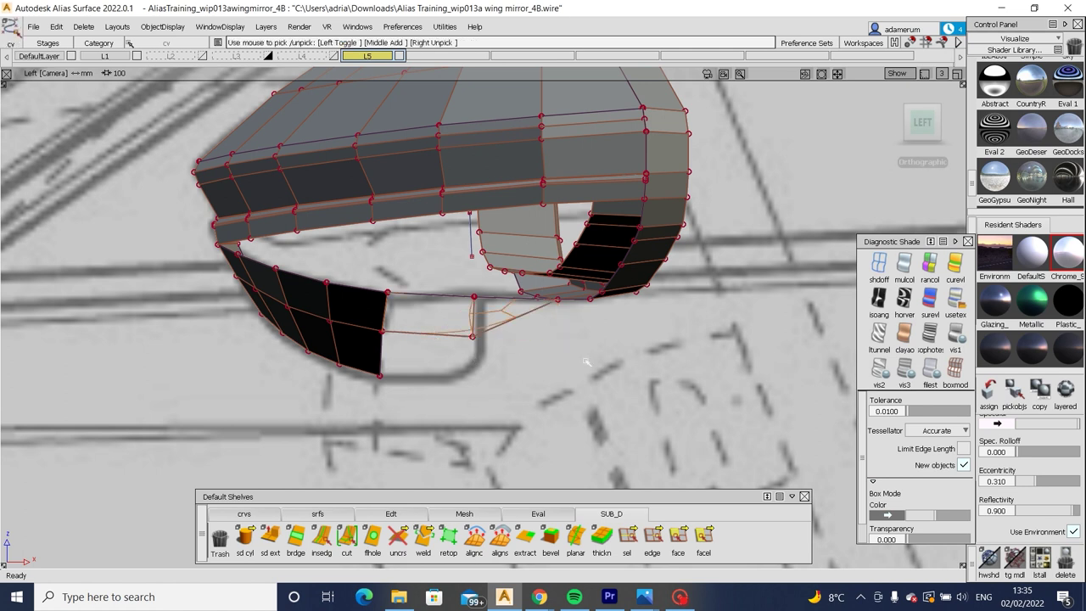
left_click(955, 337)
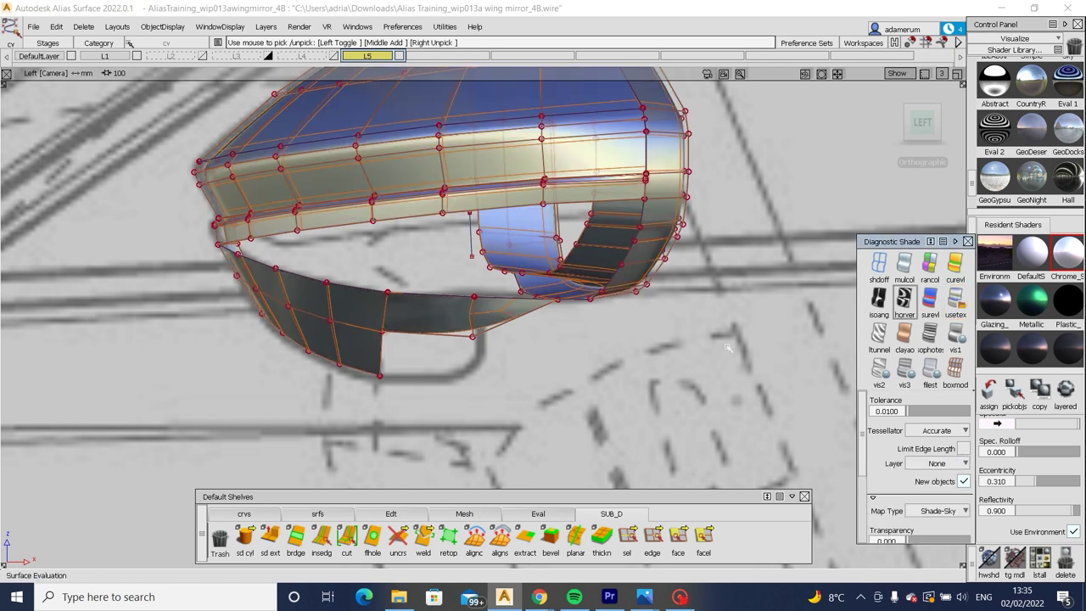
left_click(955, 368)
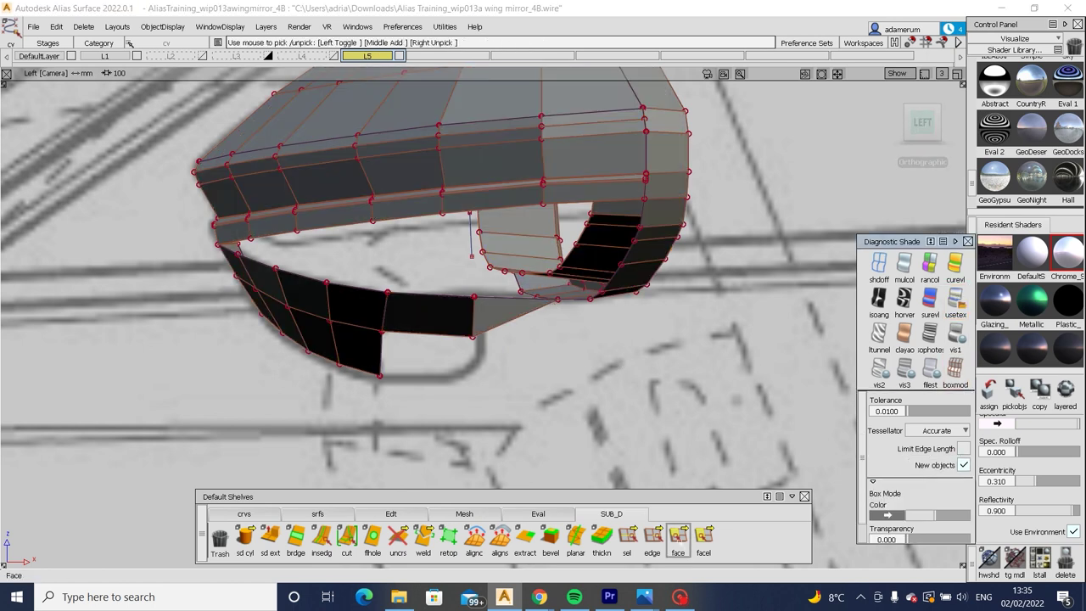
left_click(678, 536)
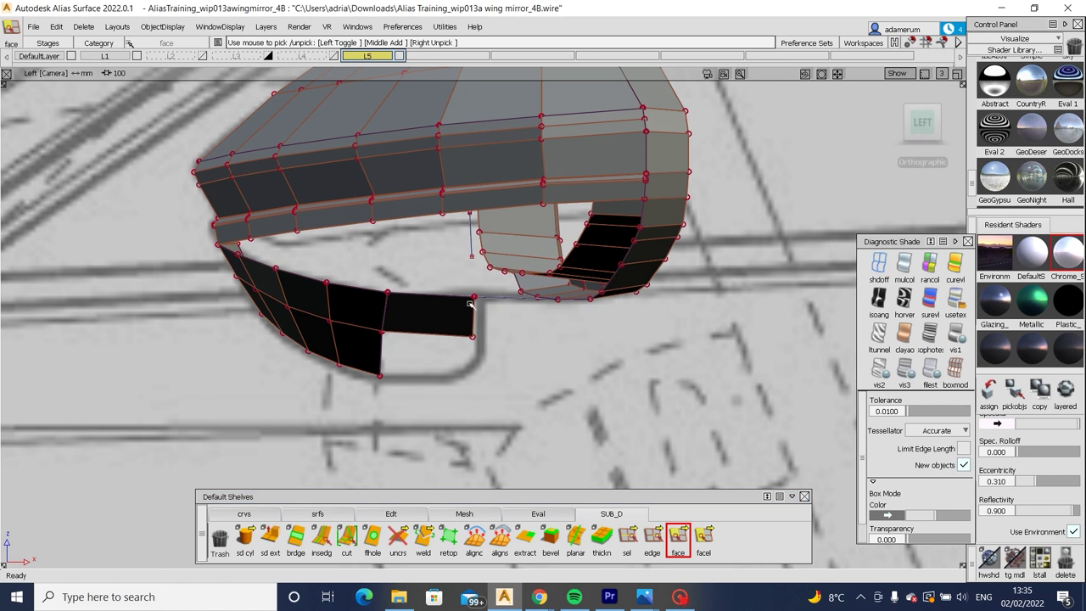
Move the two end CVs of the remaining face out to the blueprint's vertical foot outline.
left_click(439, 304)
key("m")
left_click_drag(500, 354, 514, 355)
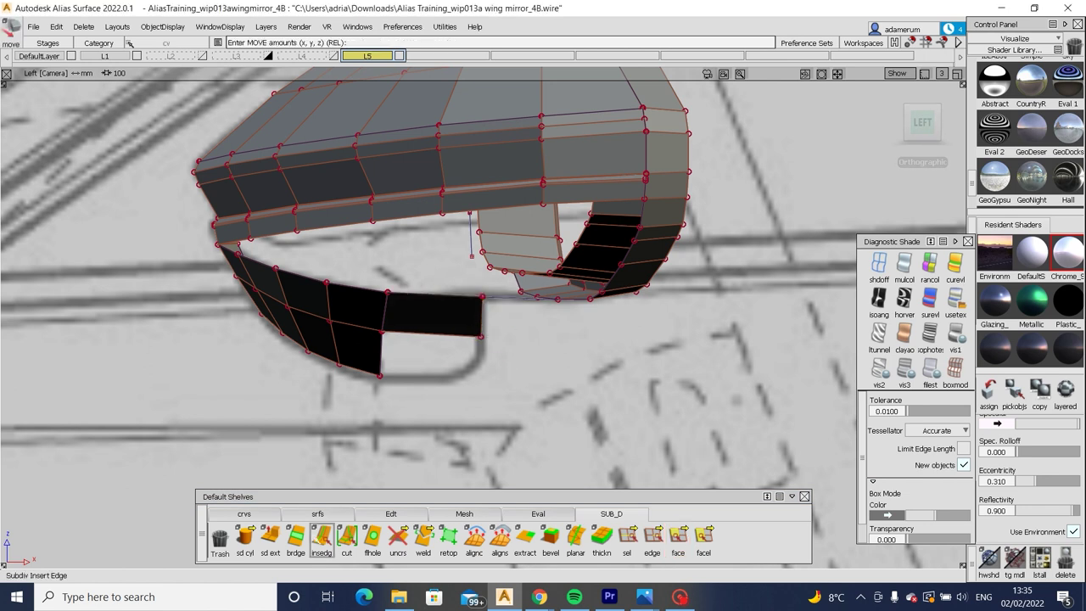
Select the lower edge of the new foot face and extrude it downward with Subdiv Extrude.
left_click(627, 536)
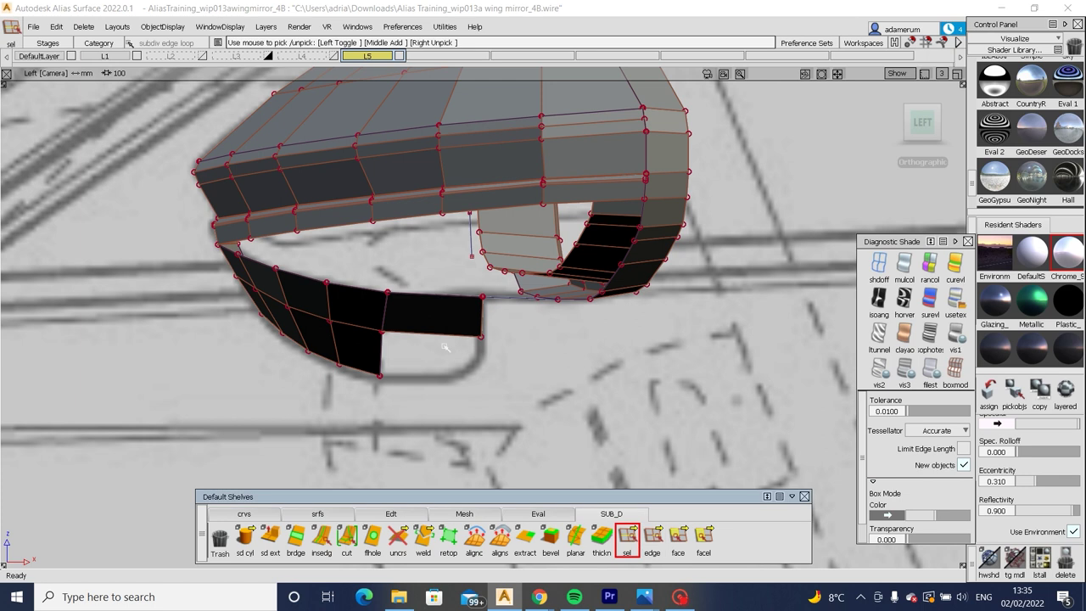
double_click(270, 536)
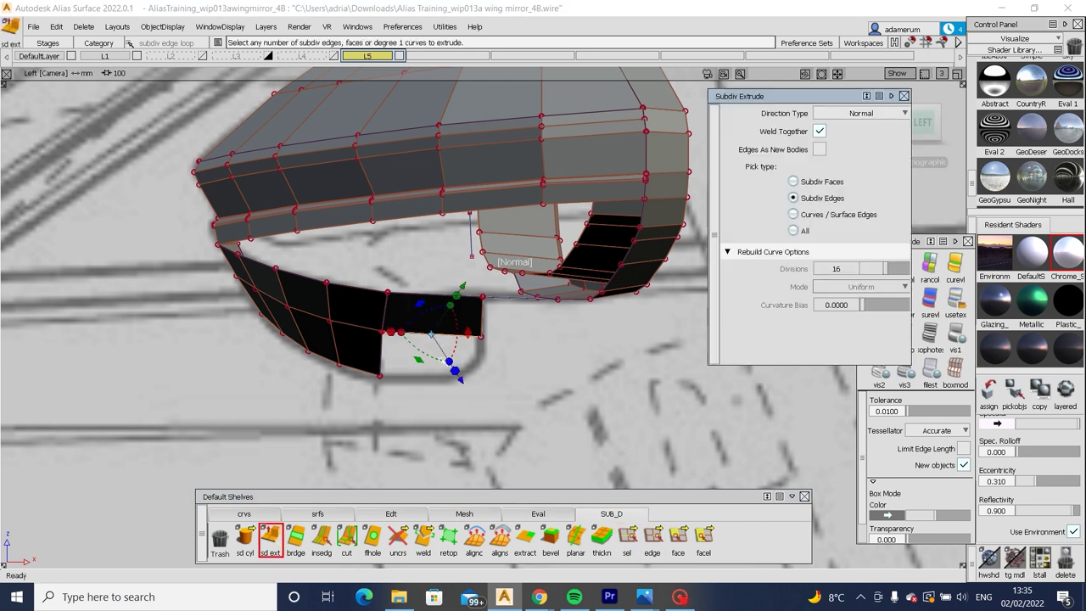
left_click_drag(373, 373, 327, 383, "alt+shift")
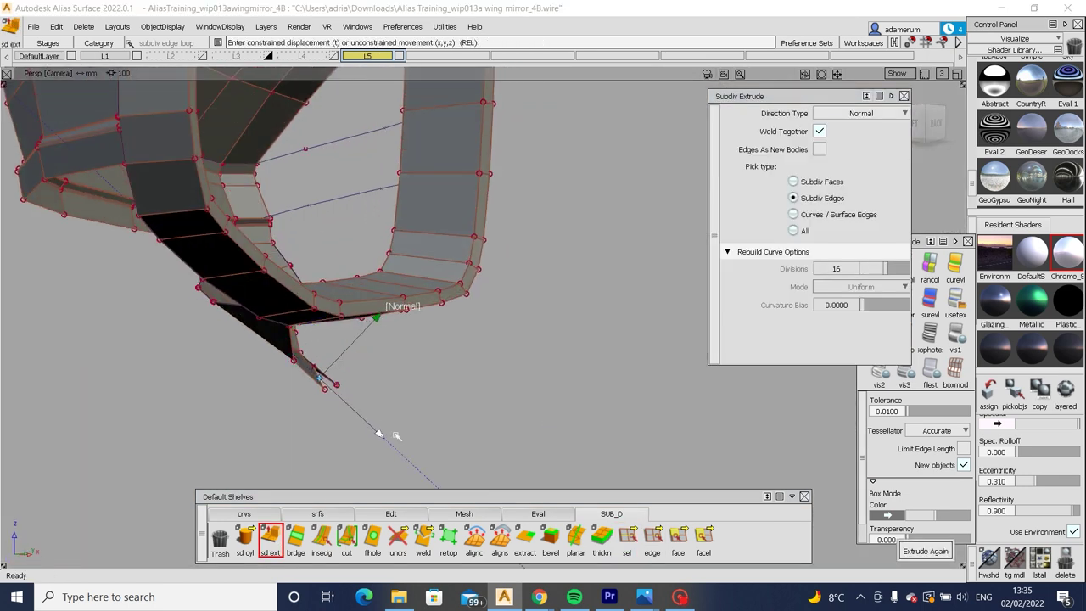
left_click_drag(376, 432, 382, 377, "alt+shift")
Join the extruded face's near lower CV to the foot's bottom corner and move its far CV onto the blueprint outline.
key("m")
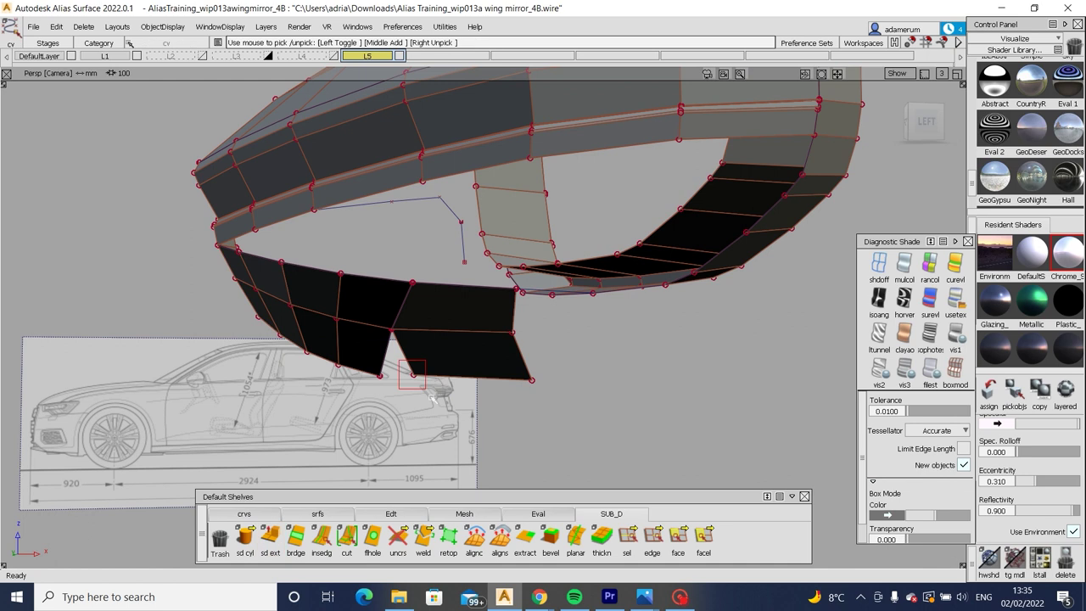
left_click(531, 380)
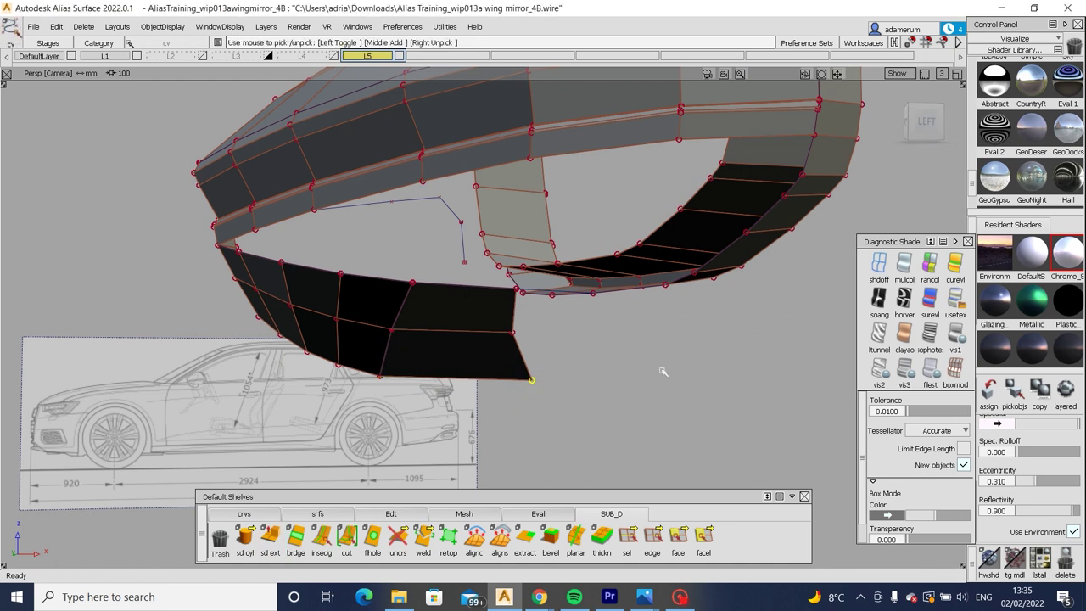
left_click(926, 122)
key("m")
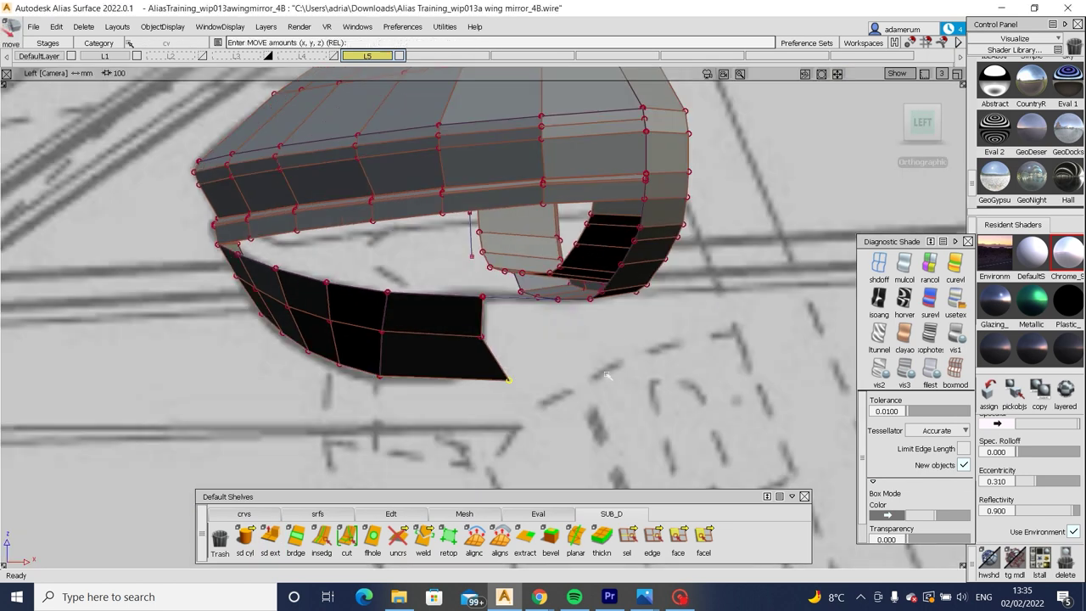
left_click_drag(598, 376, 577, 374)
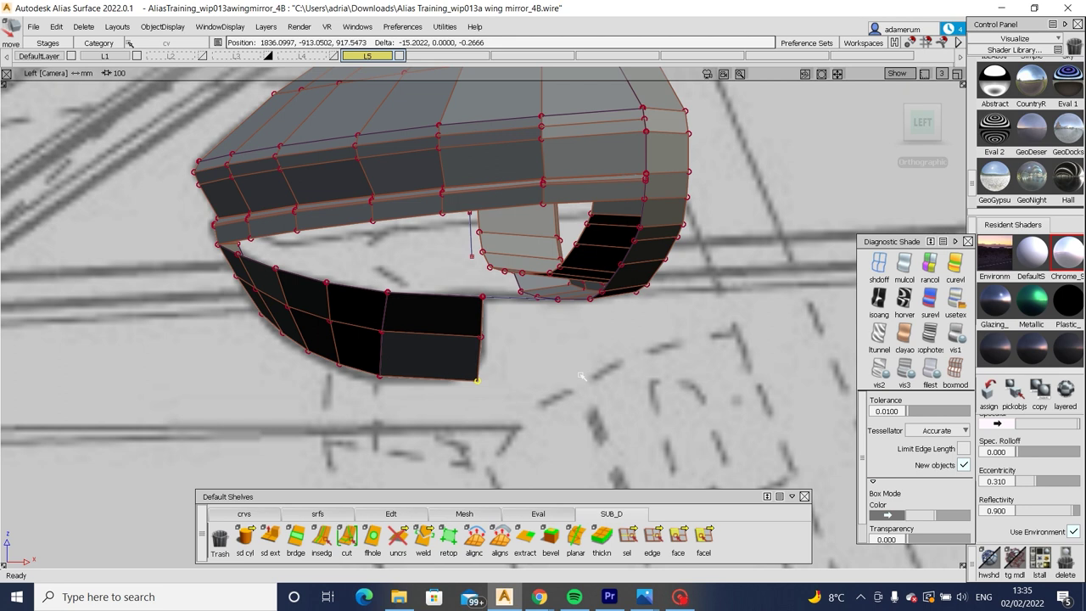
In the front view, move the extruded foot face's lower and middle outer CVs inward onto the blueprint's foot outline.
mouse_move(922, 123)
left_mouse_down()
mouse_move(926, 168)
mouse_move(923, 123)
left_mouse_up()
left_click(922, 121)
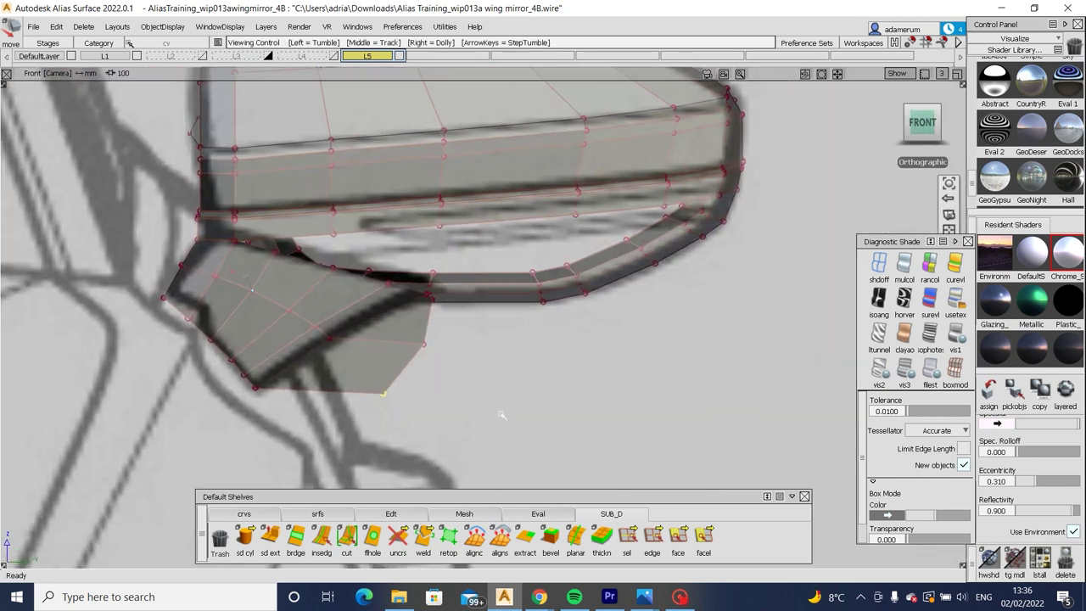
middle_click_drag(563, 404, 435, 400)
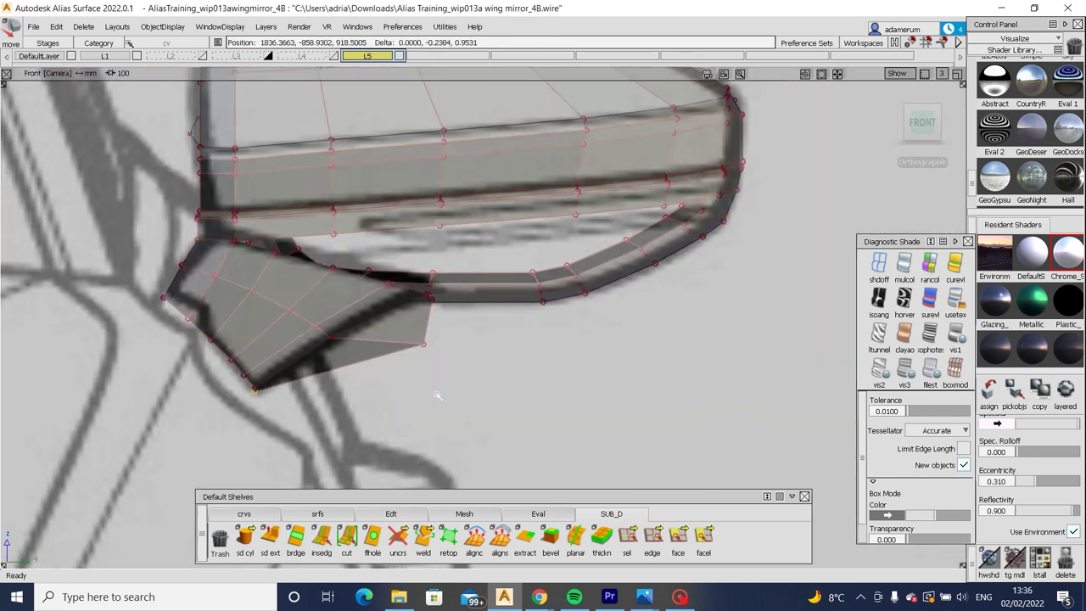
left_click(424, 344, "ctrl+shift")
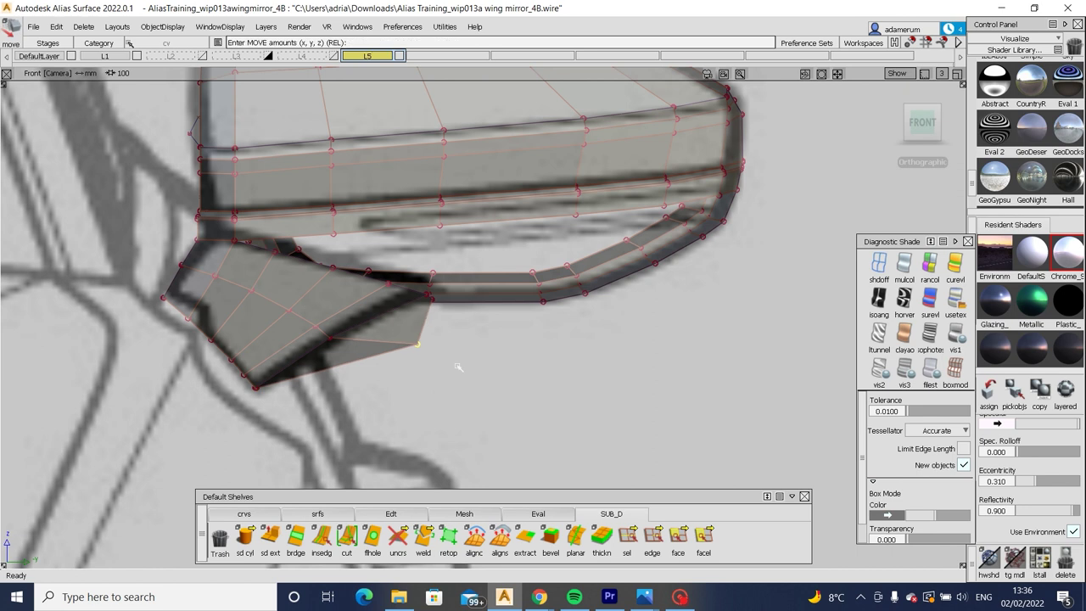
middle_click_drag(467, 361, 388, 362)
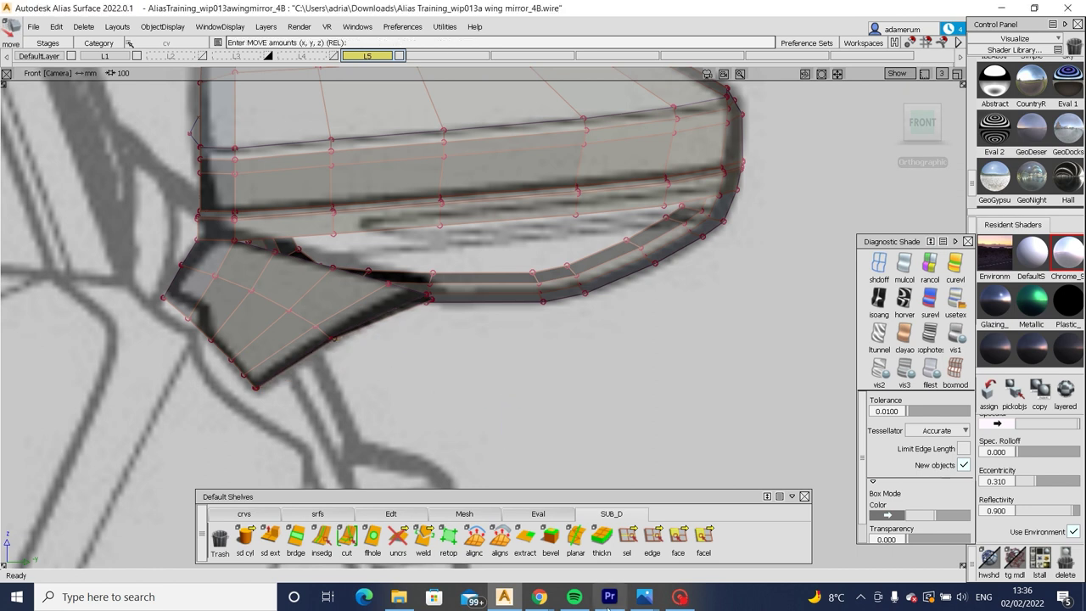
left_click(675, 600)
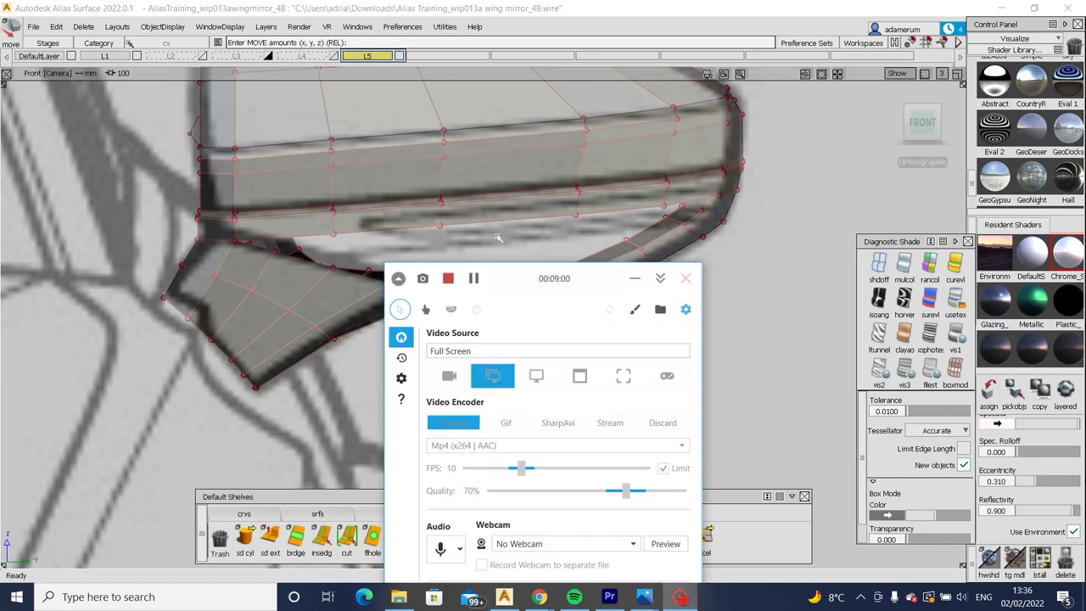
left_click(774, 278)
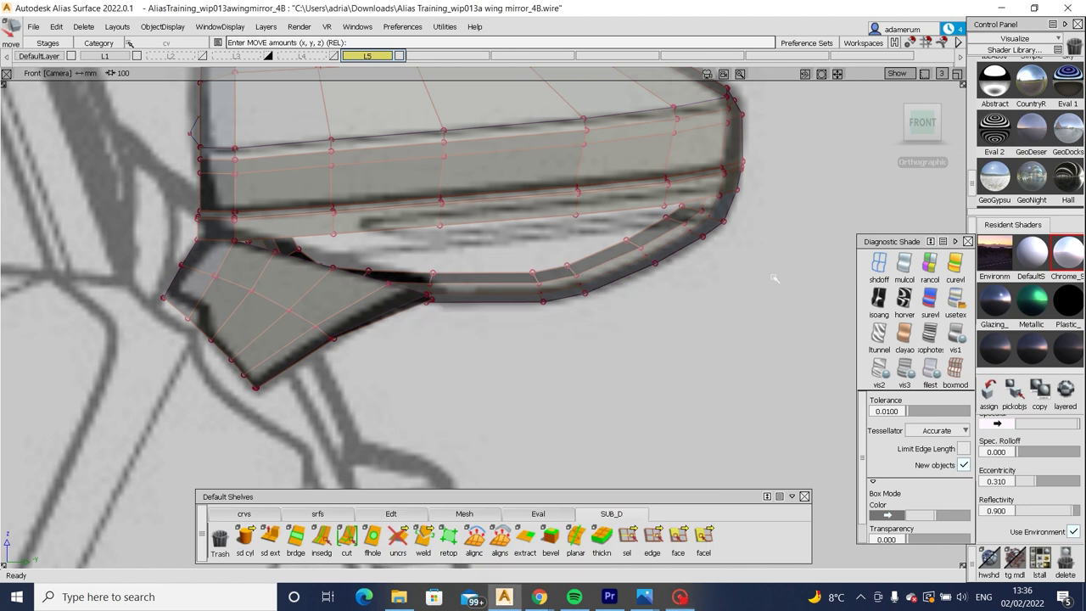
Weld the coincident CVs at the end of the mirror foot with Subdiv Weld.
mouse_move(412, 269)
left_mouse_down("alt+shift")
mouse_move(342, 357)
mouse_move(311, 339)
mouse_move(259, 359)
mouse_move(120, 363)
mouse_move(262, 359)
mouse_move(201, 362)
mouse_move(356, 280)
mouse_move(399, 272)
mouse_move(416, 246)
mouse_move(412, 307)
mouse_move(621, 296)
mouse_move(366, 348)
mouse_move(670, 286)
left_mouse_up("alt+shift")
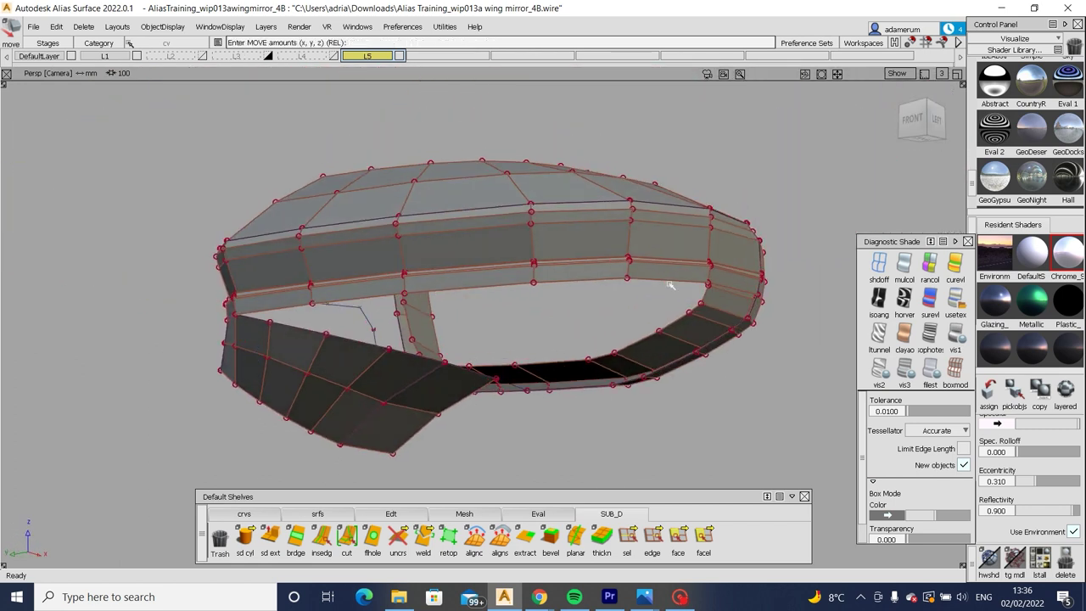
left_click_drag(599, 363, 145, 346, "alt+shift")
mouse_move(173, 272)
left_mouse_down("alt+shift")
mouse_move(258, 365)
mouse_move(157, 371)
mouse_move(490, 456)
mouse_move(186, 283)
mouse_move(393, 356)
mouse_move(346, 398)
mouse_move(480, 380)
mouse_move(317, 395)
mouse_move(504, 450)
mouse_move(381, 420)
left_mouse_up("alt+shift")
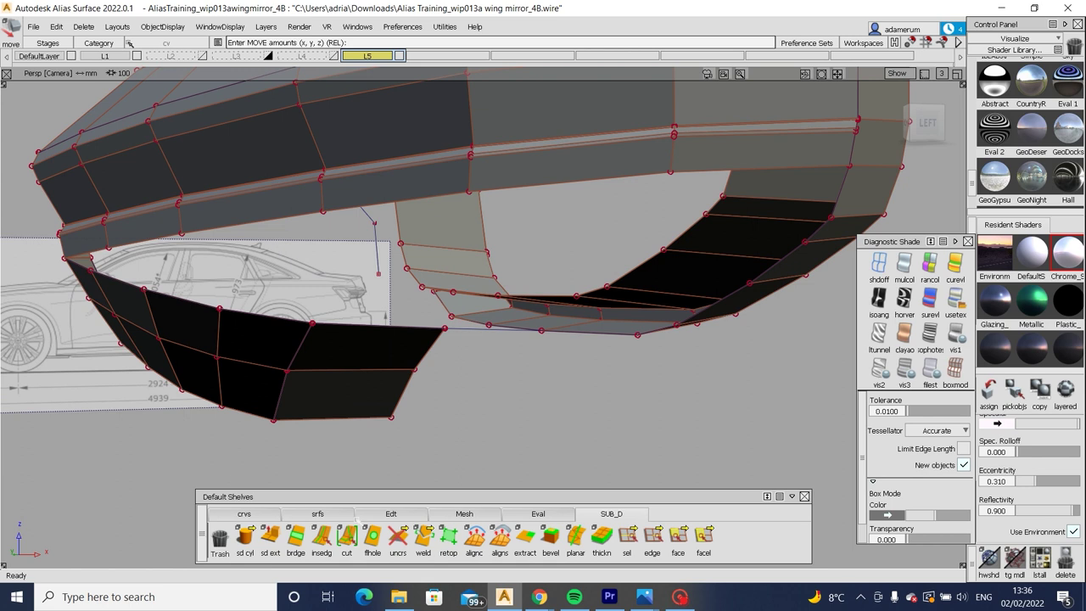
left_click(422, 536)
left_click_drag(281, 458, 287, 399, "alt+shift")
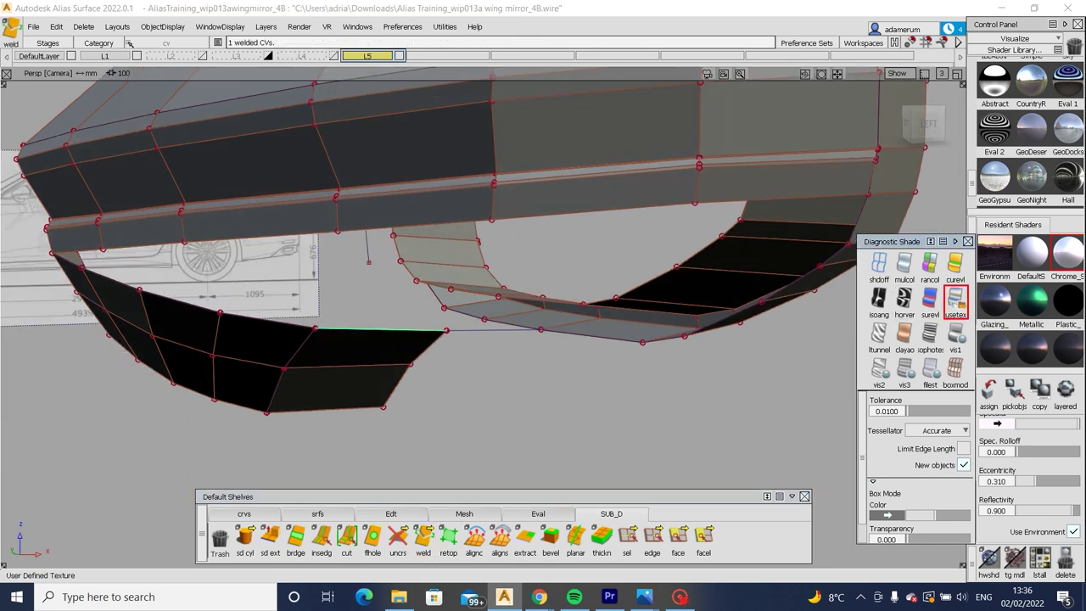
left_click_drag(368, 262, 560, 365, "alt+shift")
left_click_drag(638, 415, 781, 405, "alt+shift")
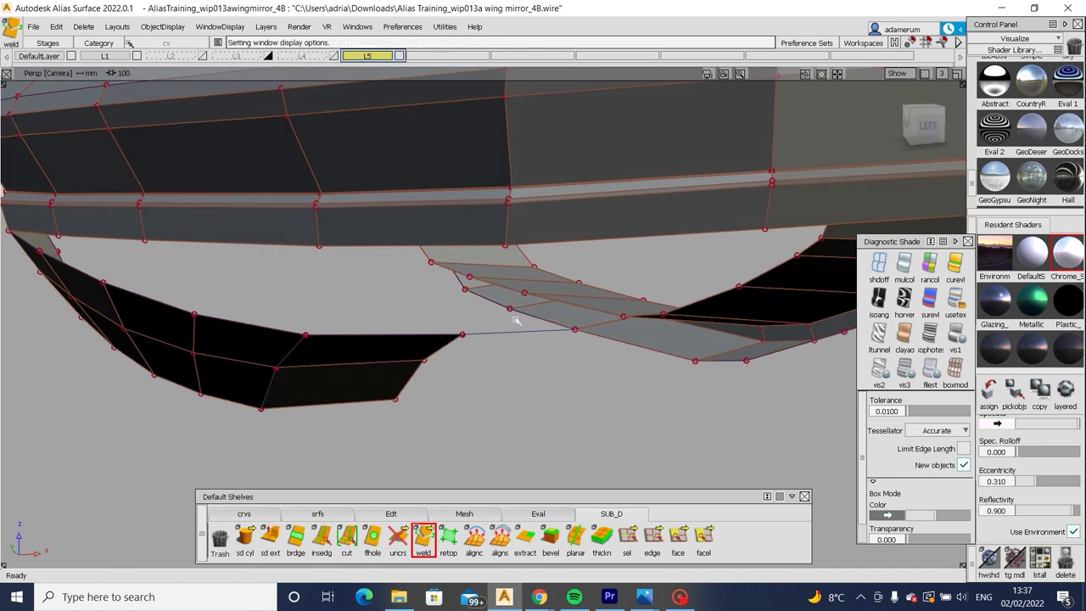
Extrude the housing underside's edges facing the foot with Subdiv Extrude in Global direction until the strip meets the foot's upper corner.
left_click(626, 536)
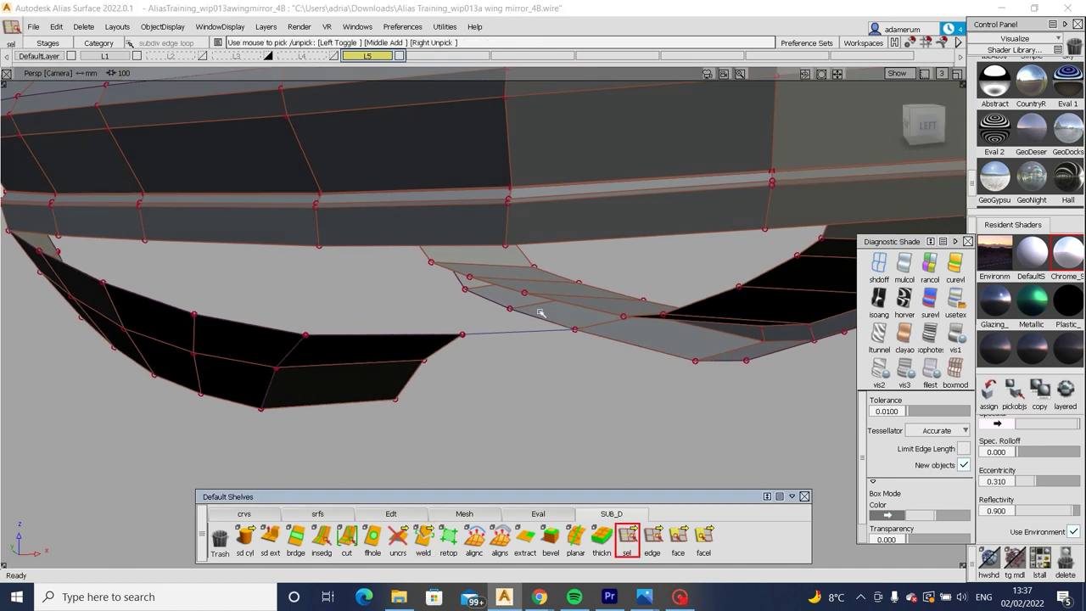
key("e")
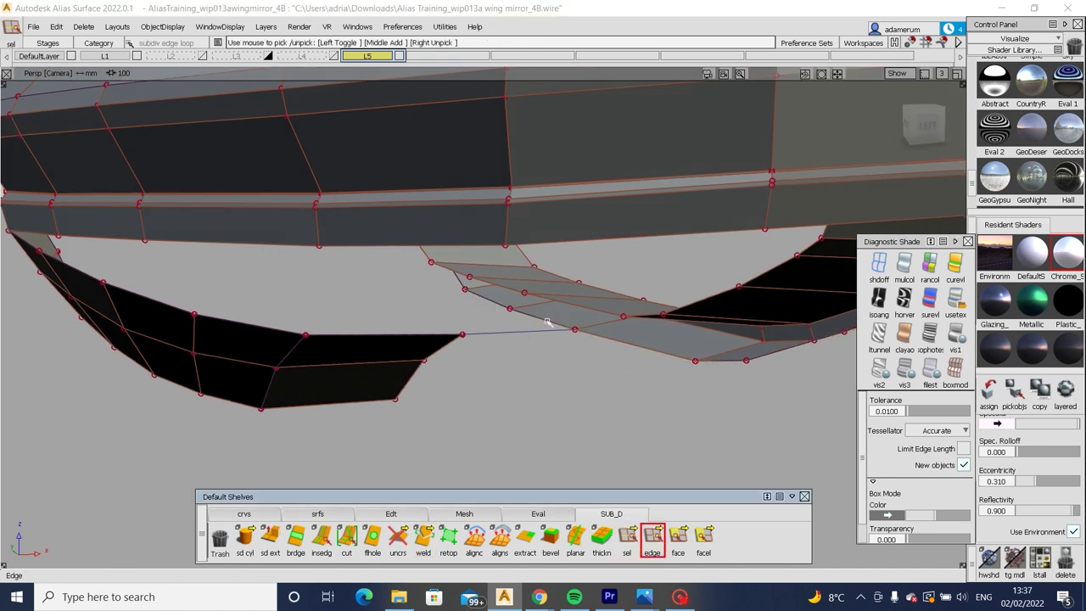
left_click_drag(515, 309, 340, 382, "alt+shift")
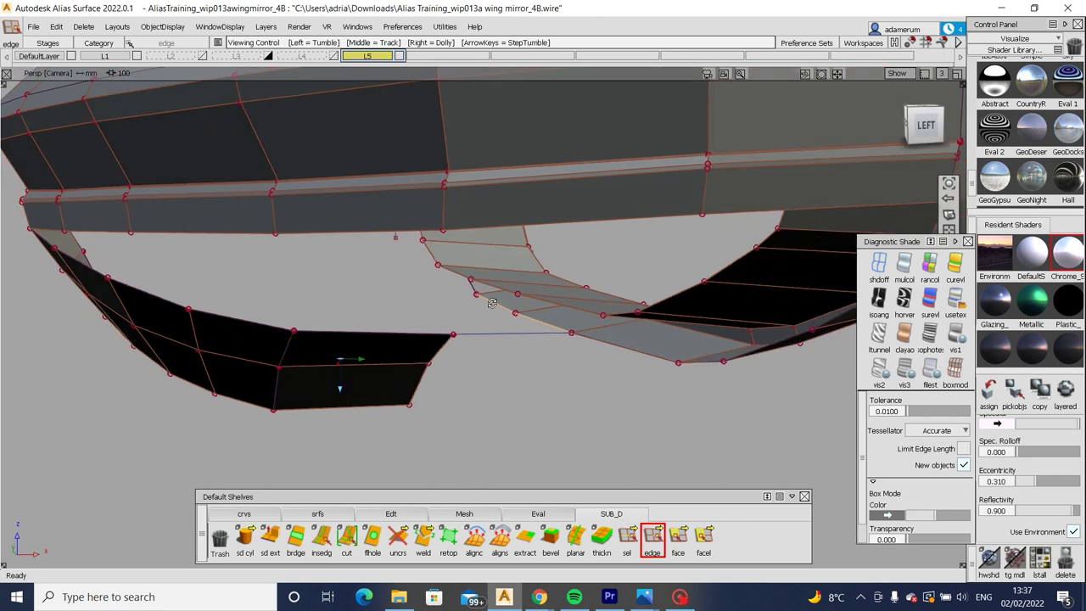
double_click(270, 534)
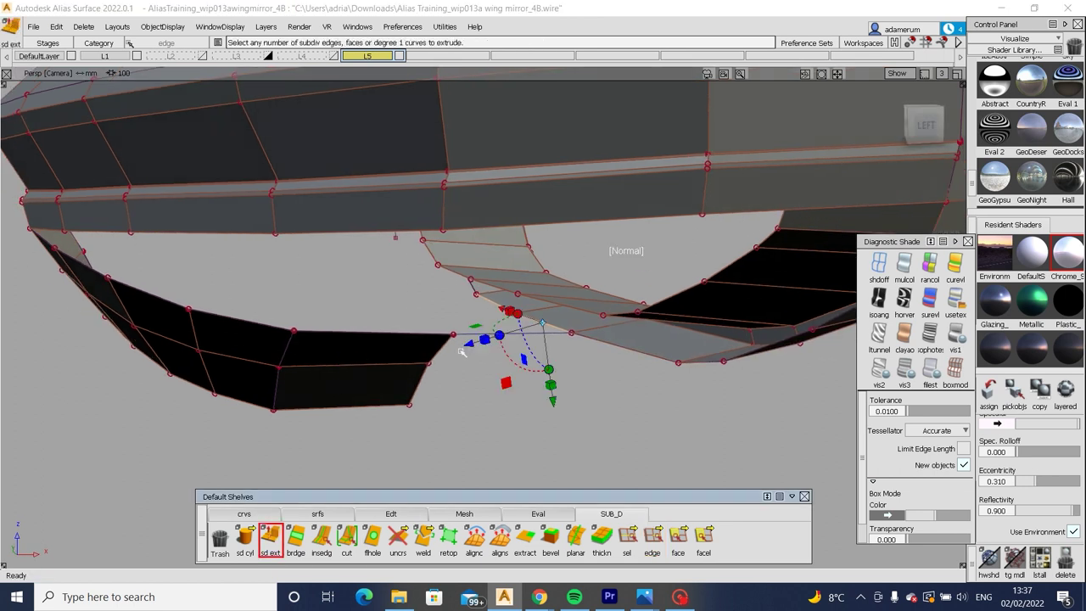
left_click(861, 113)
left_click(861, 129)
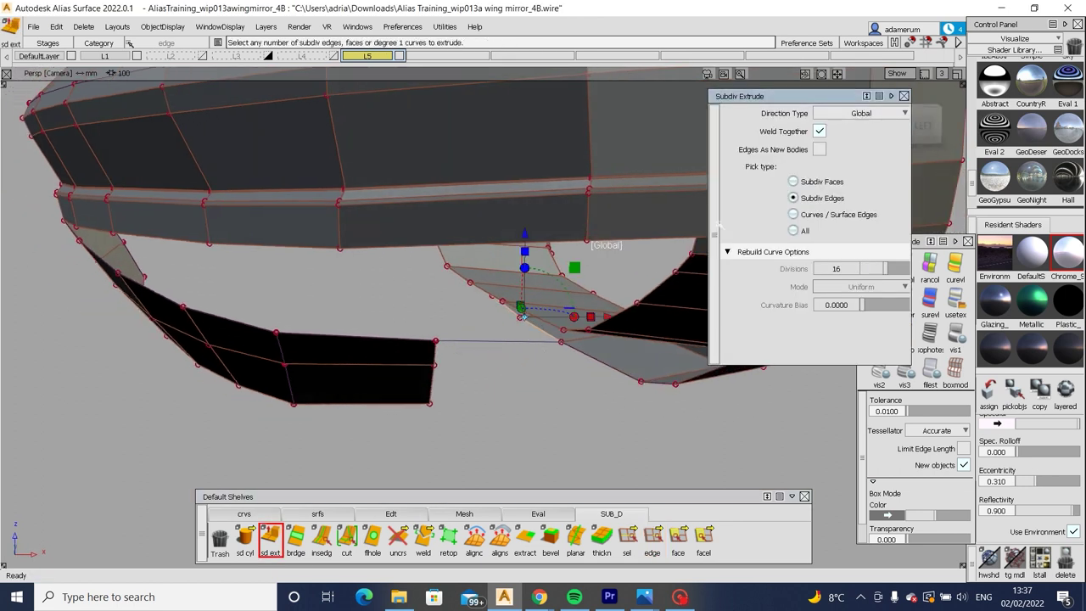
left_click_drag(607, 316, 497, 291)
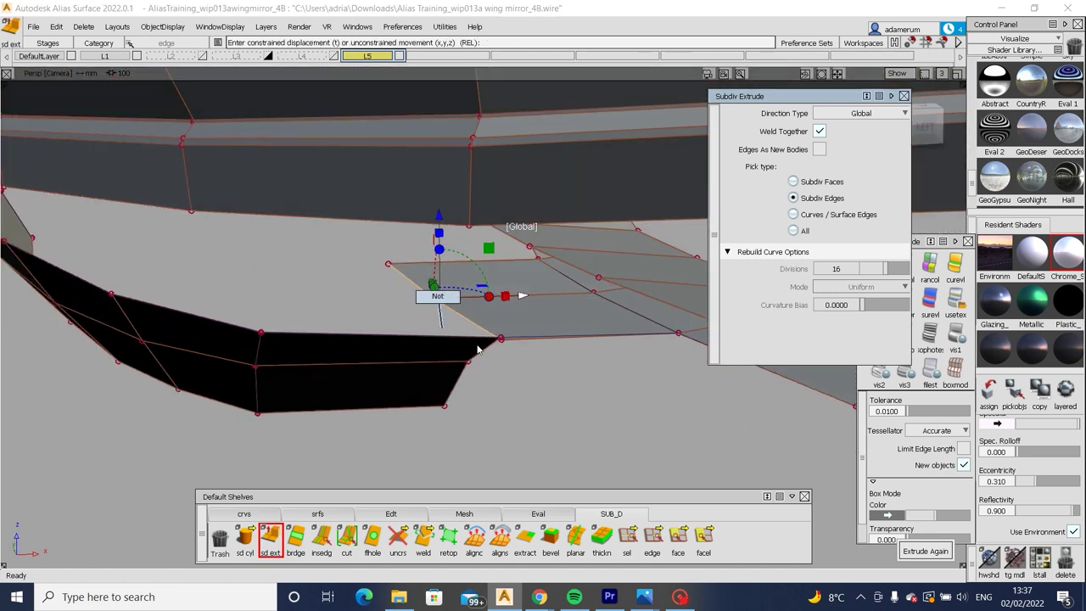
left_click(506, 341)
key("m")
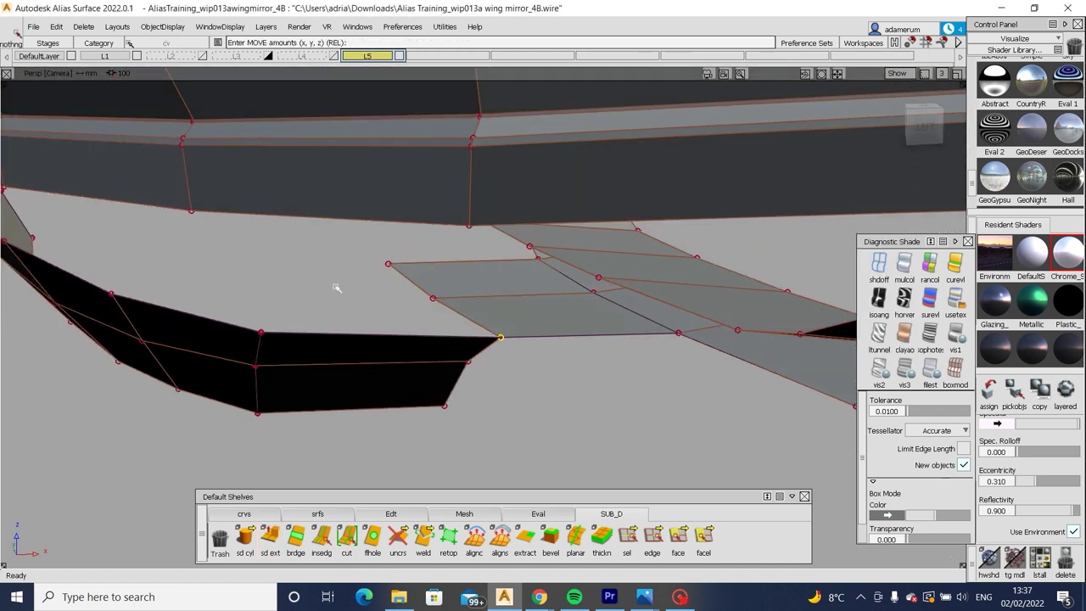
left_click_drag(337, 288, 567, 282, "alt+shift")
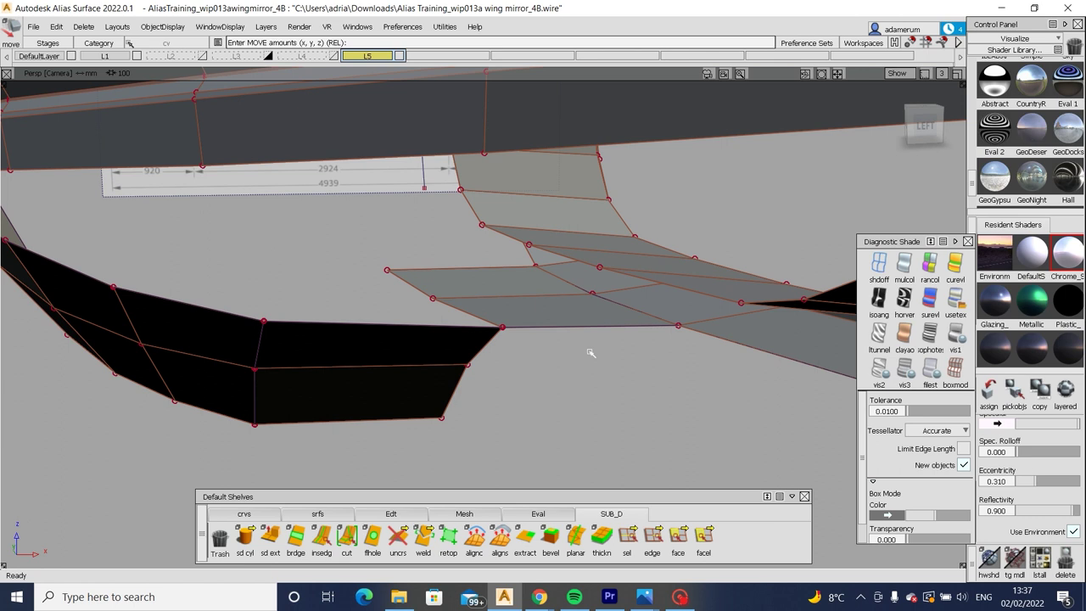
Unweld the edge between the new strip and the housing underside, and pick the strip's middle outer CV for moving.
left_click(423, 537)
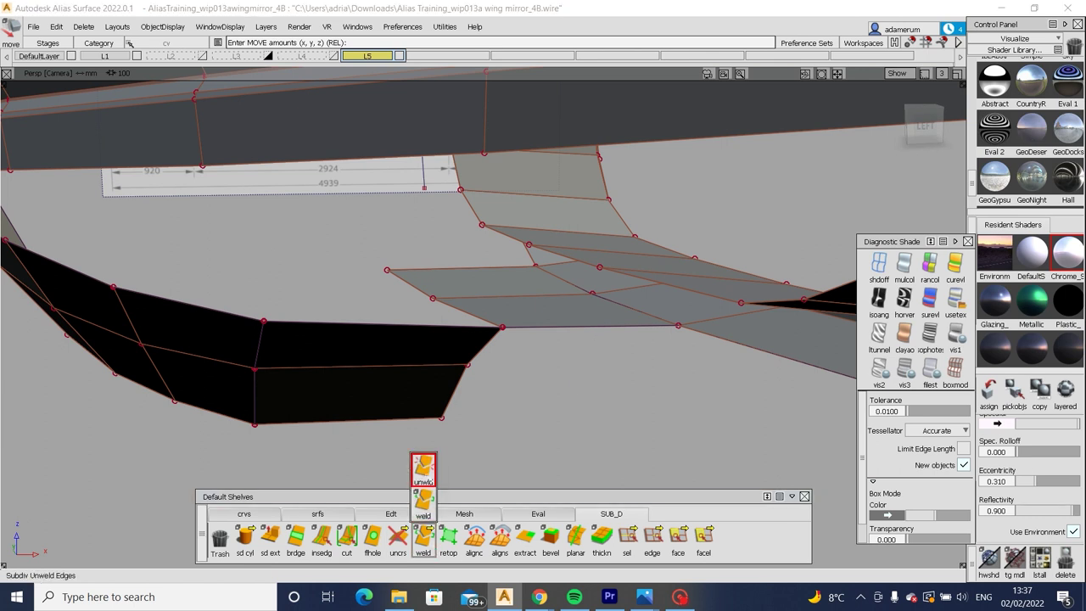
left_click(424, 468)
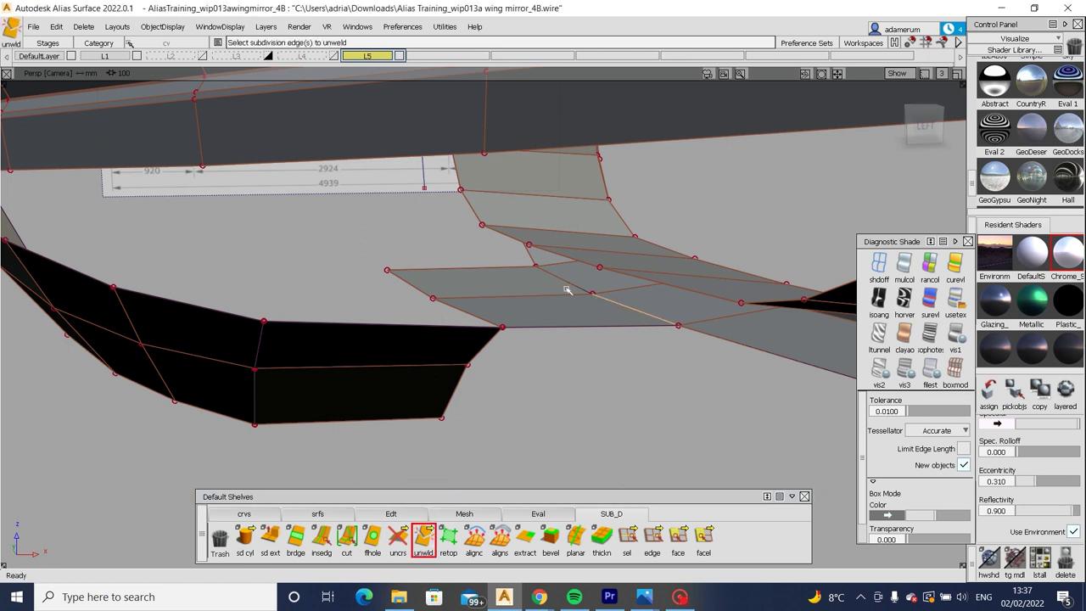
left_click_drag(468, 332, 246, 399, "alt+shift")
left_click(283, 336)
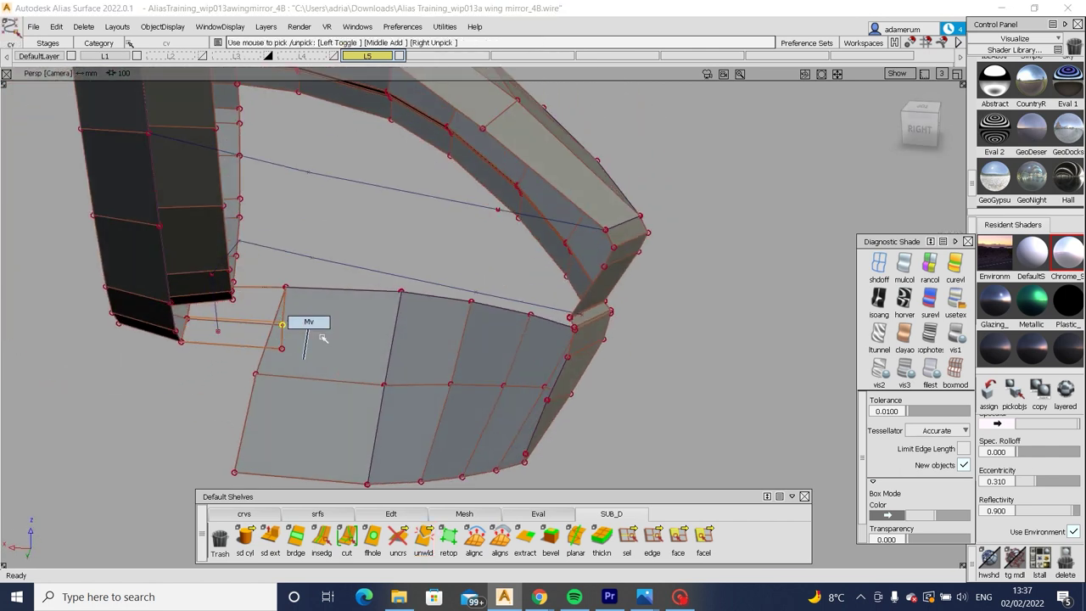
left_click_drag(323, 338, 475, 370)
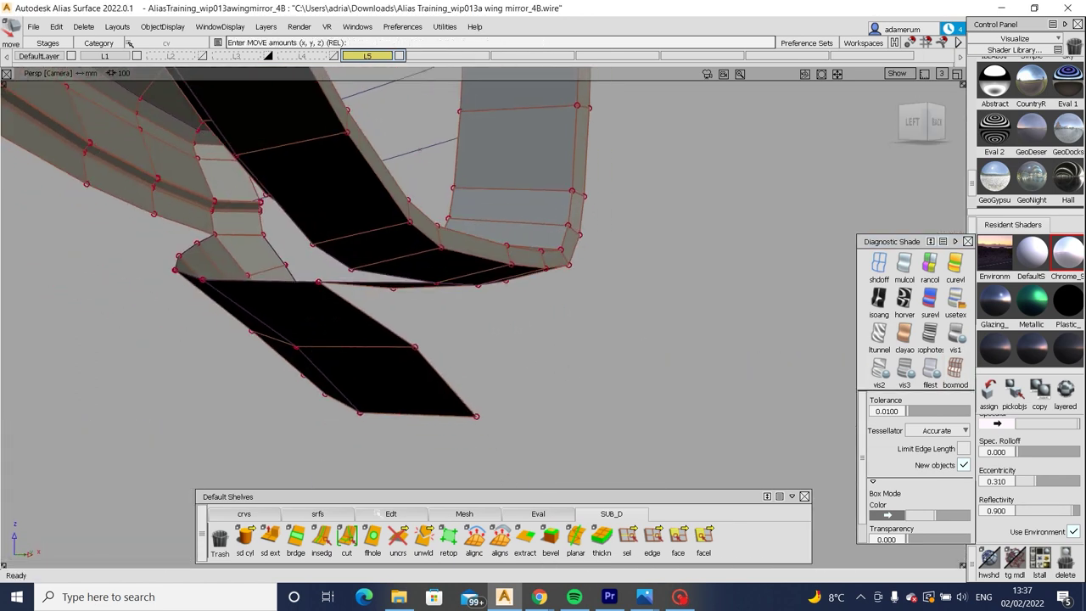
Extrude the foot's end edge loop into a return strip and pull its middle and lower outer CVs in along Y.
left_click(627, 534)
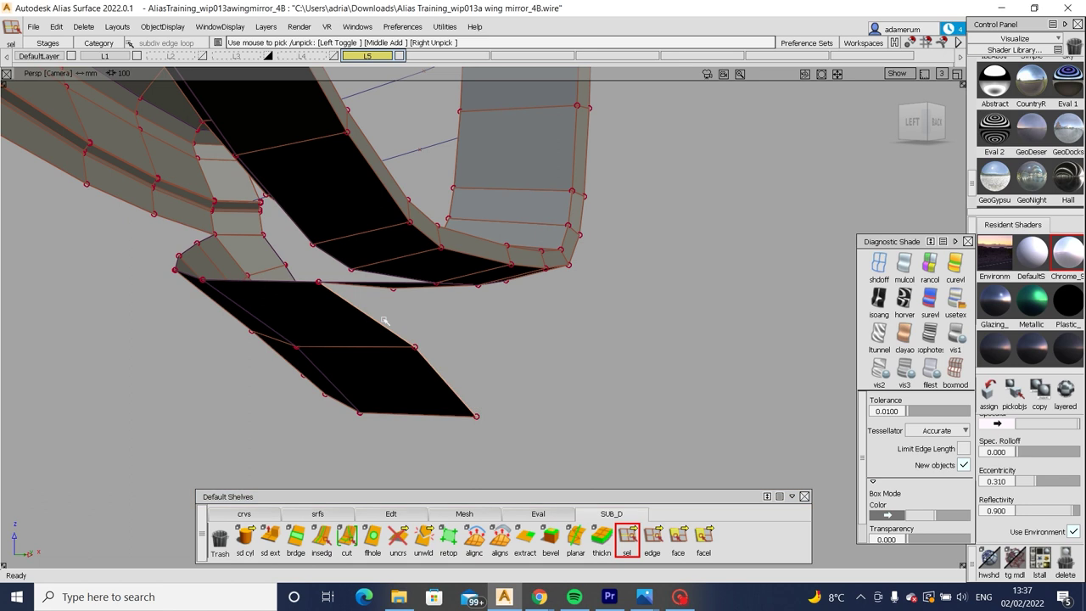
left_click(269, 534)
left_click_drag(356, 382, 207, 379, "alt+shift")
left_click_drag(425, 369, 628, 352, "alt+shift")
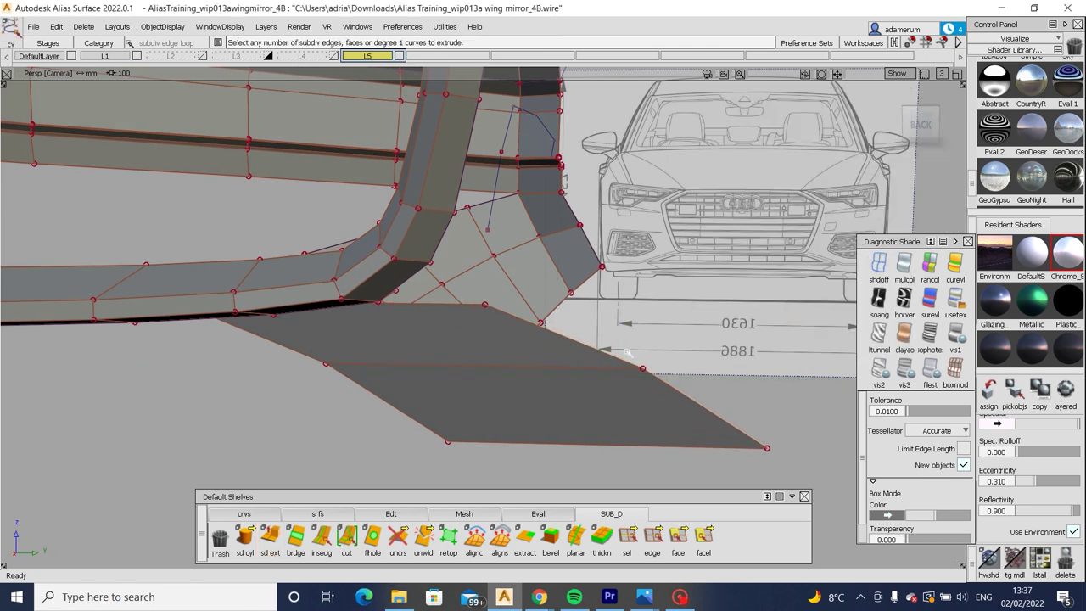
left_click_drag(788, 420, 684, 422)
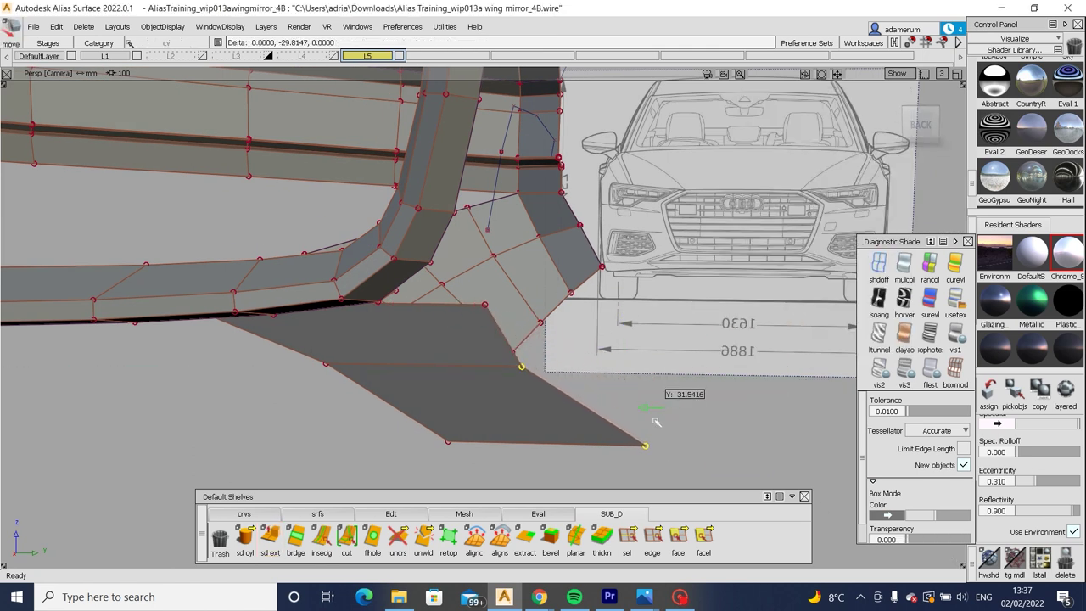
left_click_drag(592, 404, 686, 465)
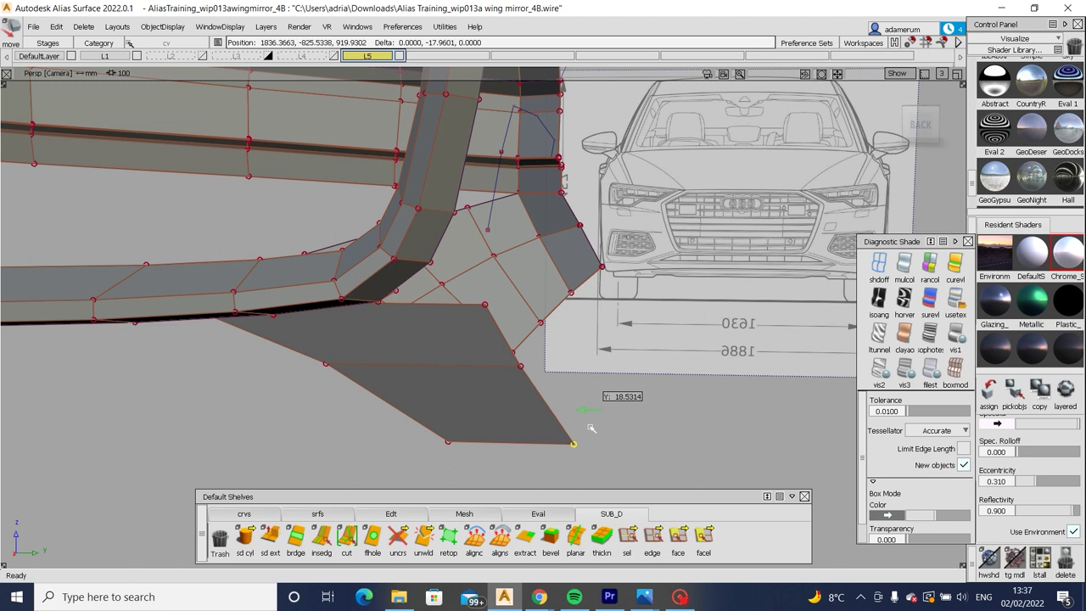
Snap the return strip's upper outer CV to the underside strip's middle CV and pull its middle outer CV inward to narrow it.
left_click_drag(576, 450, 226, 287, "alt+shift")
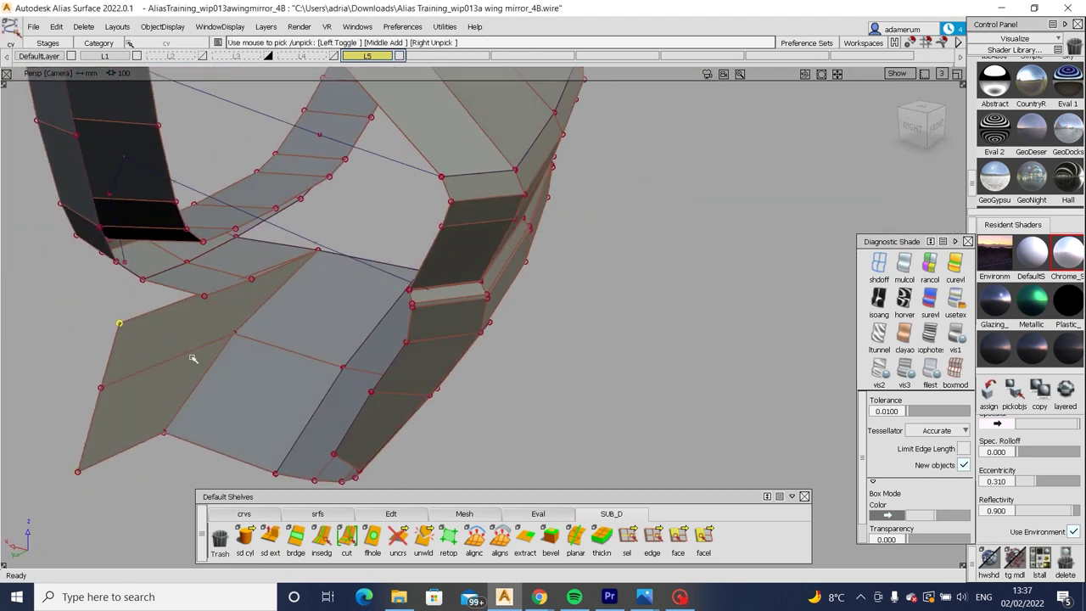
left_click(251, 278)
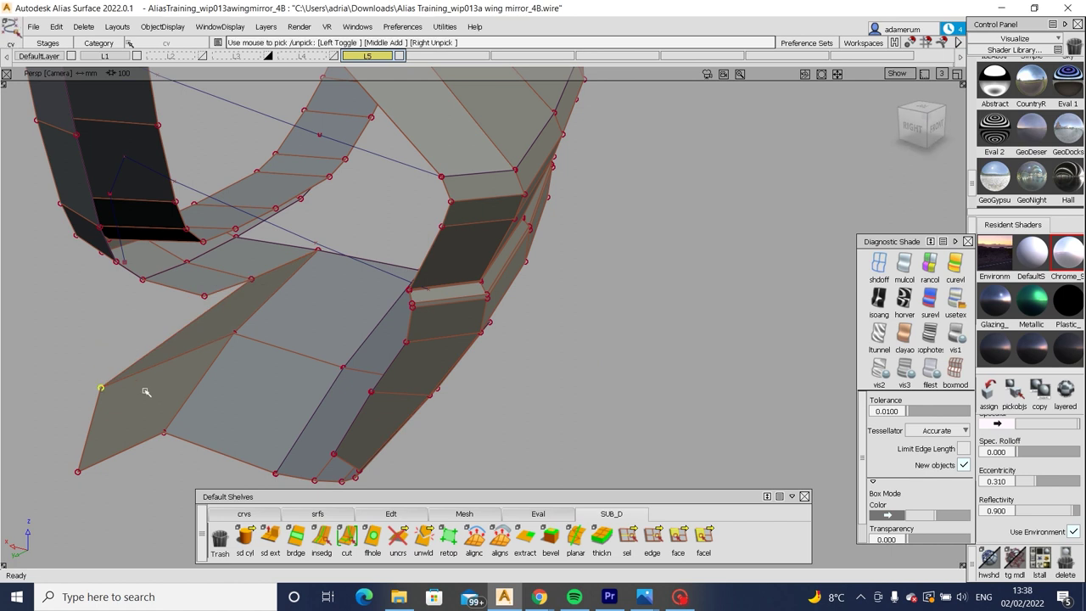
middle_click_drag(146, 391, 204, 394)
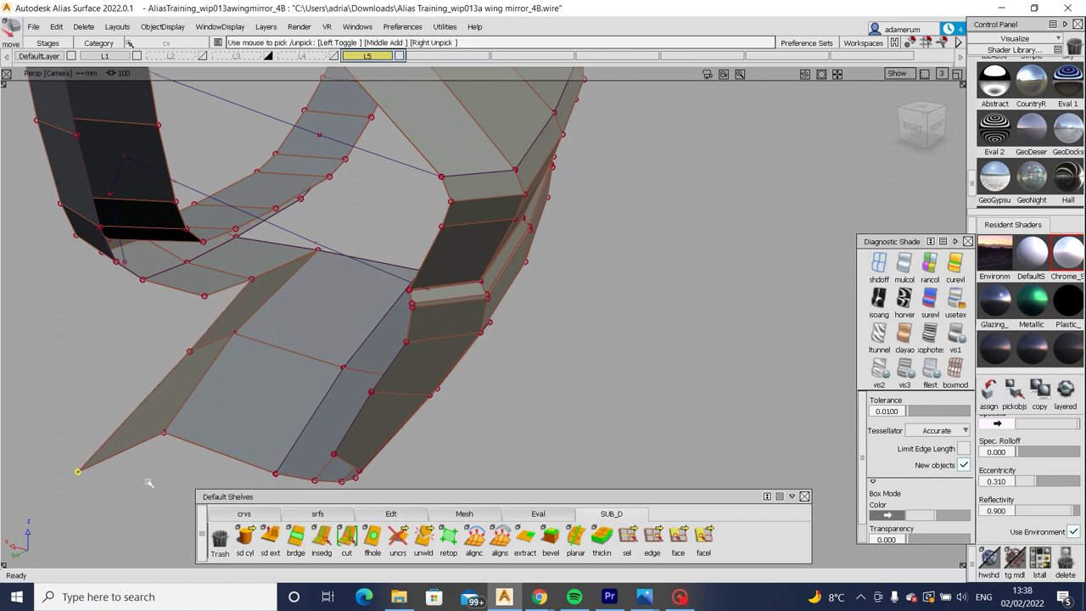
In the left view, move the foot's bottom end CV about 2 mm along X to straighten its vertical end edge.
left_click_drag(122, 403, 572, 384, "alt+shift")
left_click_drag(433, 375, 755, 382, "alt+shift")
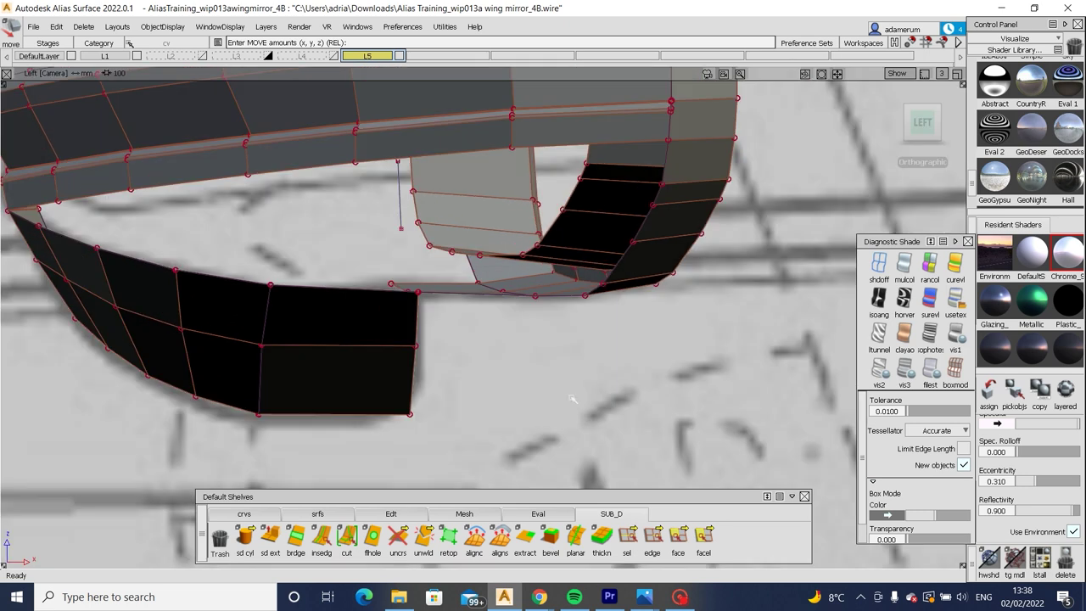
middle_click_drag(456, 407, 475, 415)
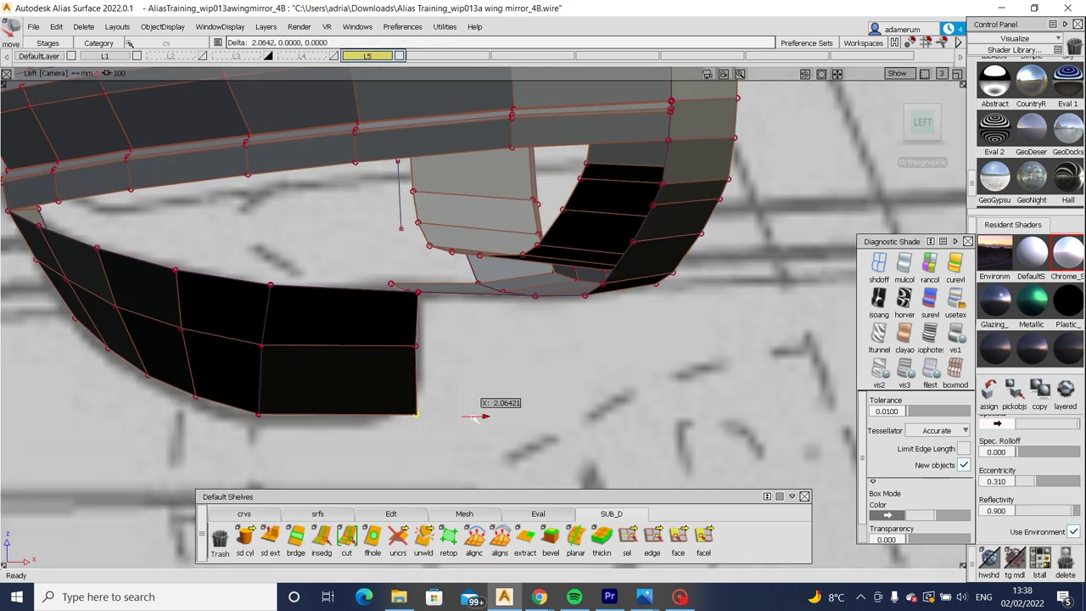
Select the edge loop at the foot's end and move it about 8 mm along negative X, widening the return strip.
left_click_drag(576, 395, 515, 490, "alt+shift")
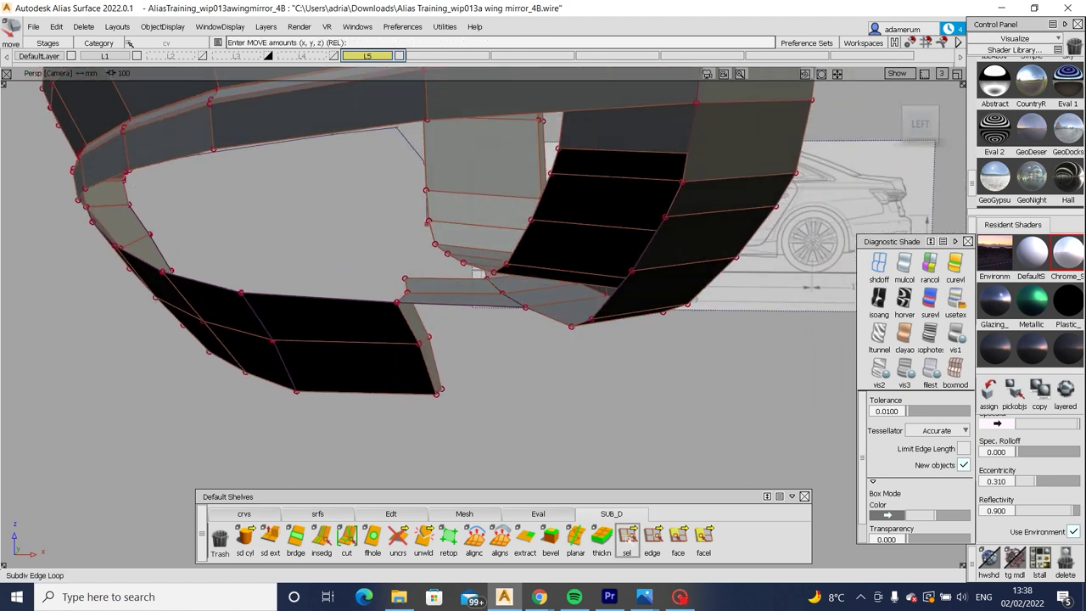
left_click(627, 537)
left_click_drag(485, 393, 513, 379)
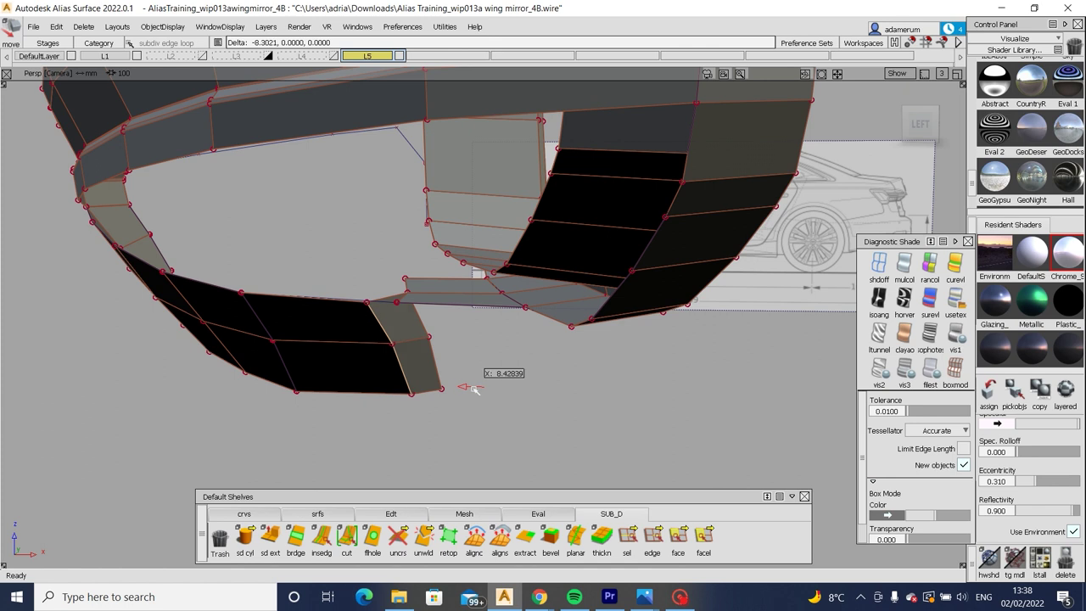
Select the upper outer CVs along the foot's return strip and pull them inward along Y to narrow the strip.
left_click_drag(471, 391, 367, 338, "alt+shift")
left_click(425, 324)
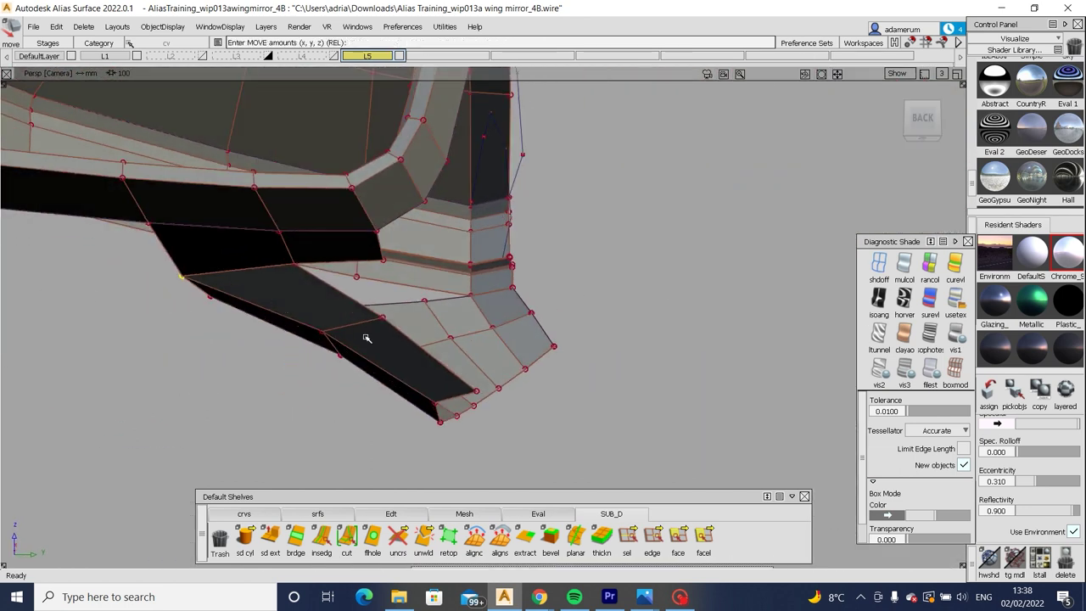
key("ctrl+shift")
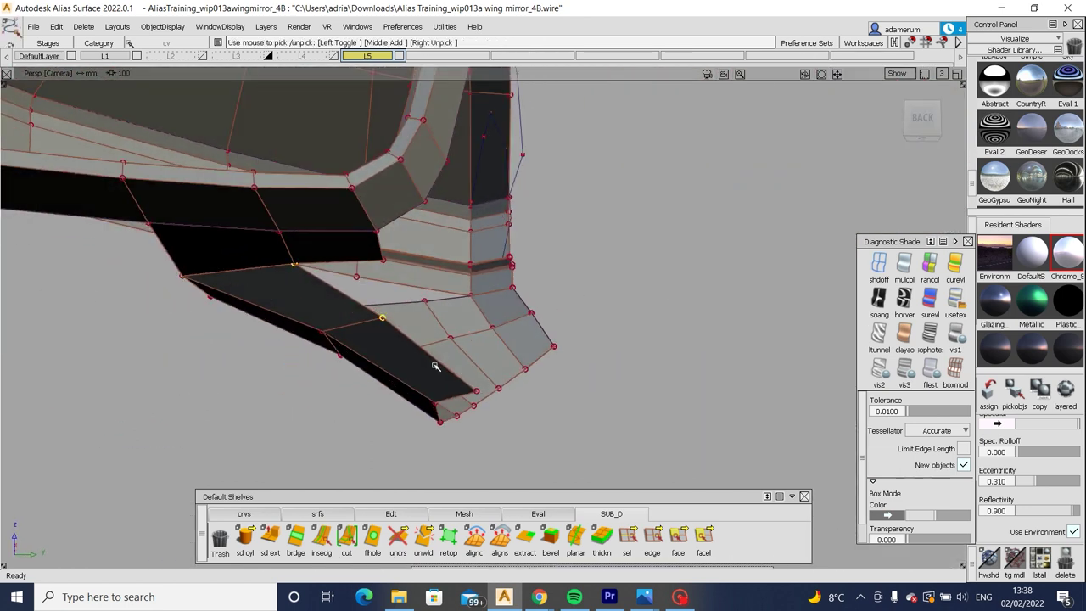
left_click(480, 392, "ctrl+shift")
middle_click_drag(480, 392, 446, 297)
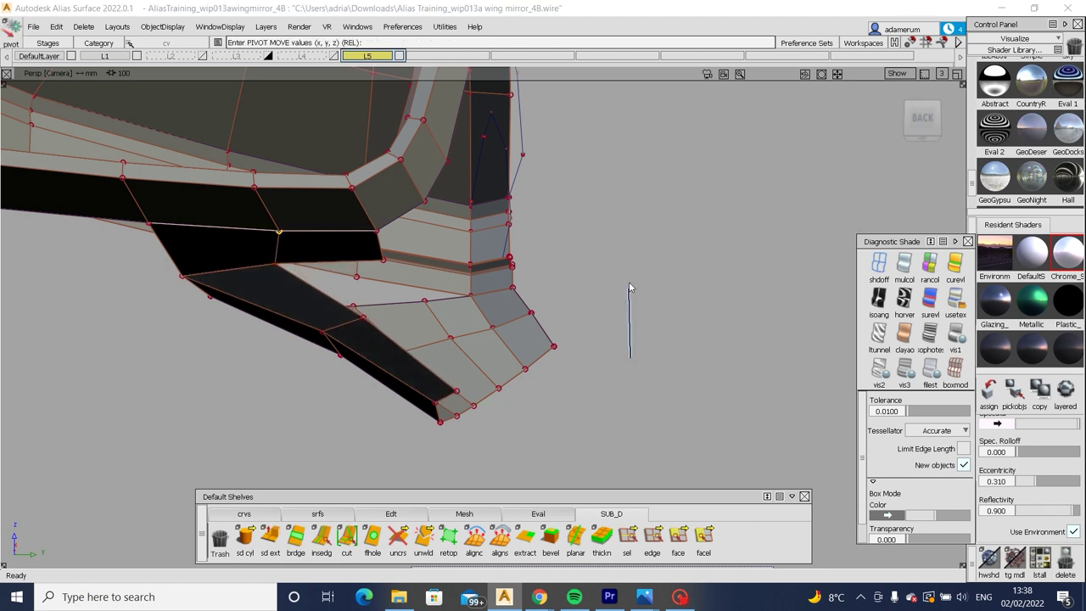
middle_click_drag(630, 310, 361, 297)
In the left view, move the foot end's upper CVs about 3.3 mm along X and shift all its end CVs to the blueprint outline.
key("shift+alt")
left_click_drag(360, 297, 539, 441, "alt+shift")
key("m")
left_click(922, 122)
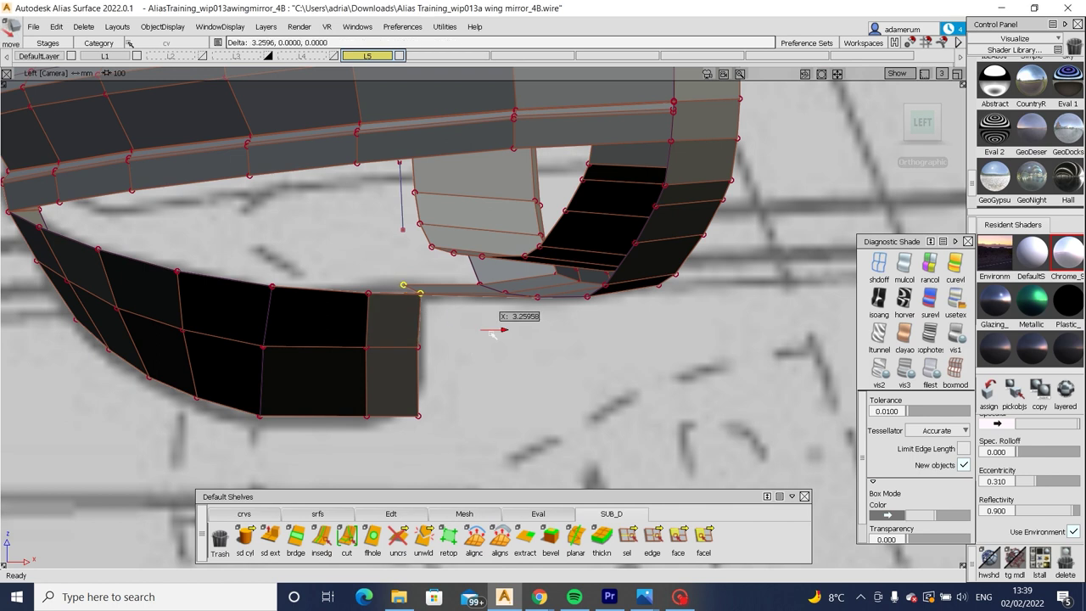
key("ctrl+shift+n")
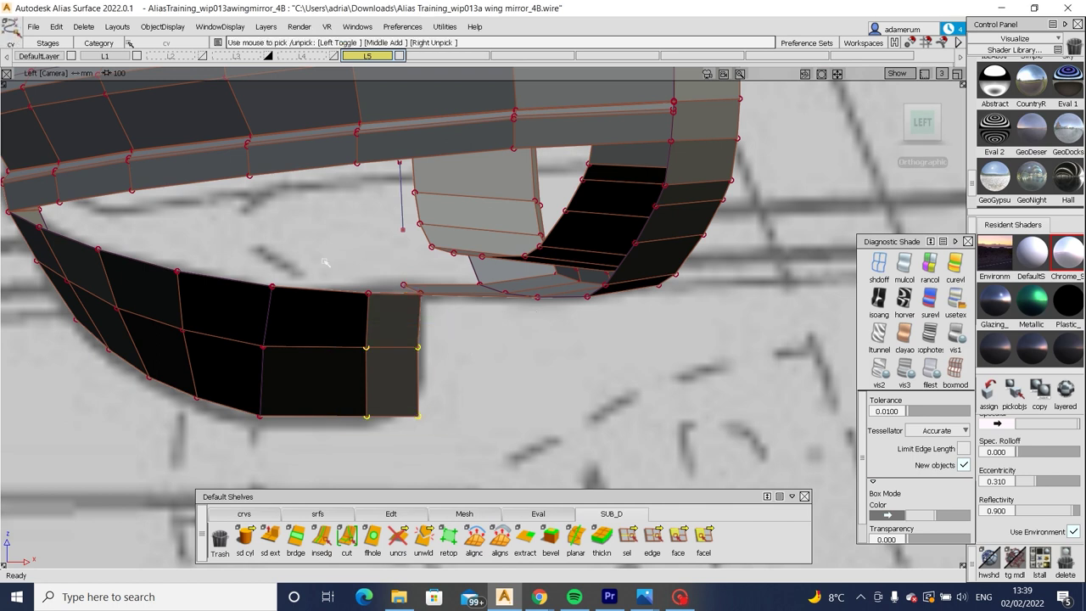
key("m")
middle_click_drag(445, 356, 465, 326)
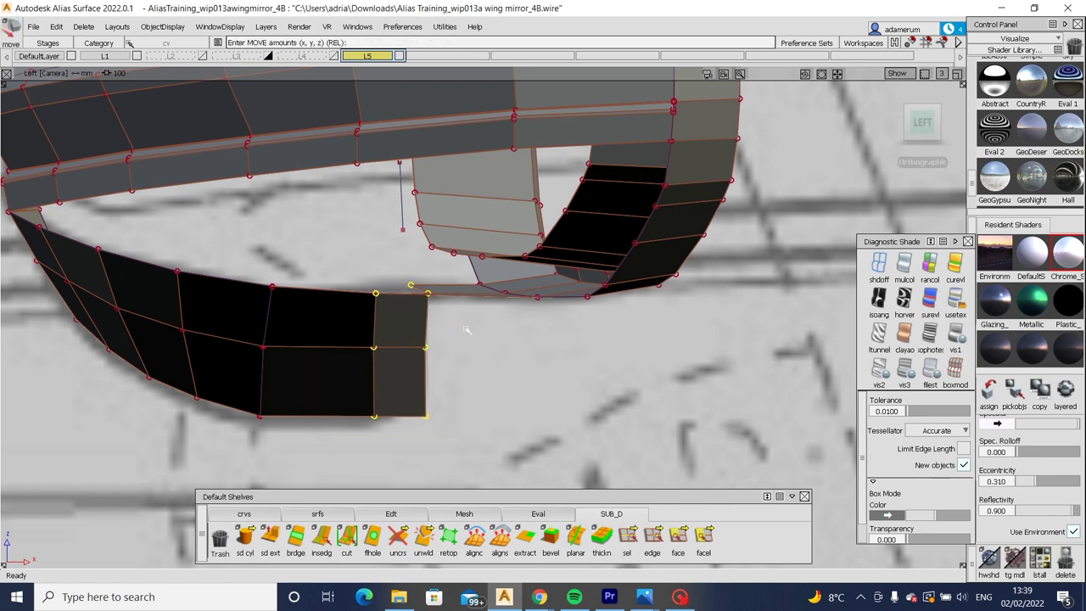
Select the edge loop at the foot's end and extrude it with Subdiv Extrude to add another narrow strip.
left_click_drag(512, 323, 343, 355, "alt+shift")
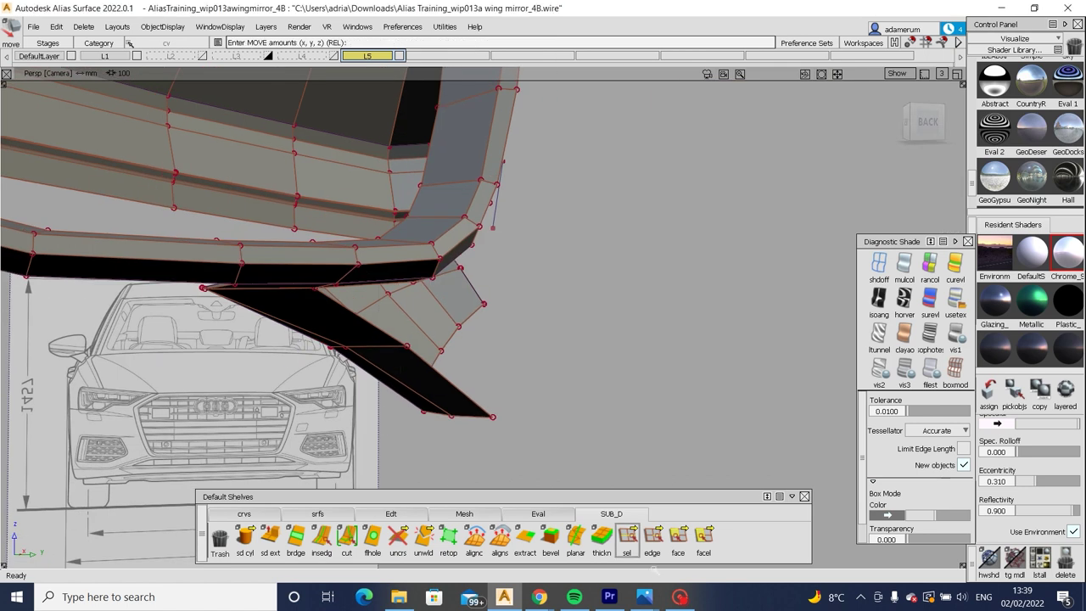
left_click(627, 534)
left_click_drag(441, 390, 484, 377, "alt+shift")
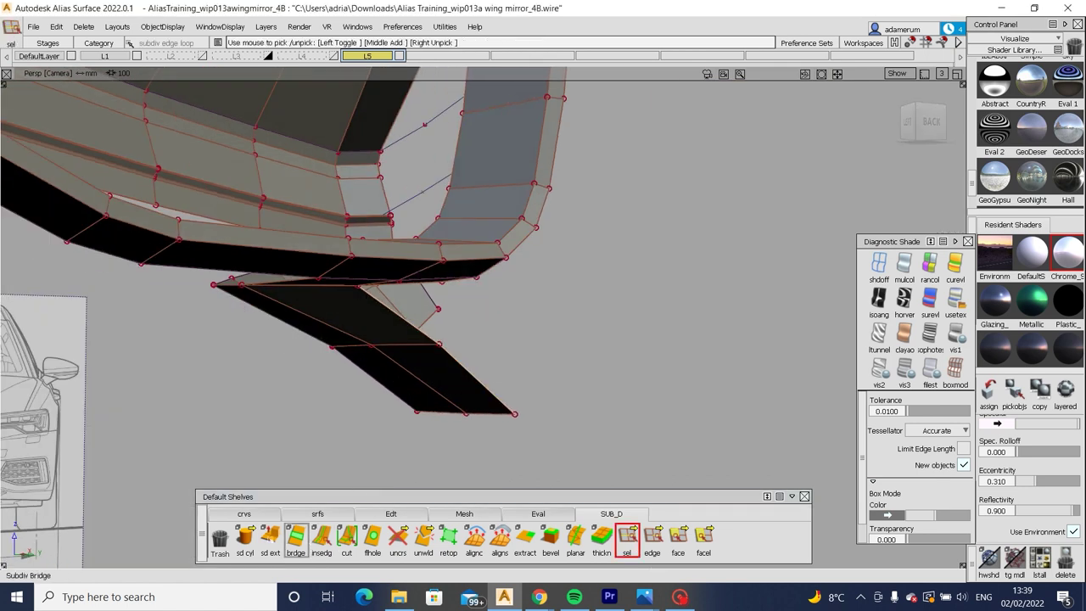
double_click(270, 535)
mouse_move(508, 354)
left_mouse_down()
mouse_move(579, 355)
mouse_move(458, 374)
mouse_move(377, 357)
left_mouse_up()
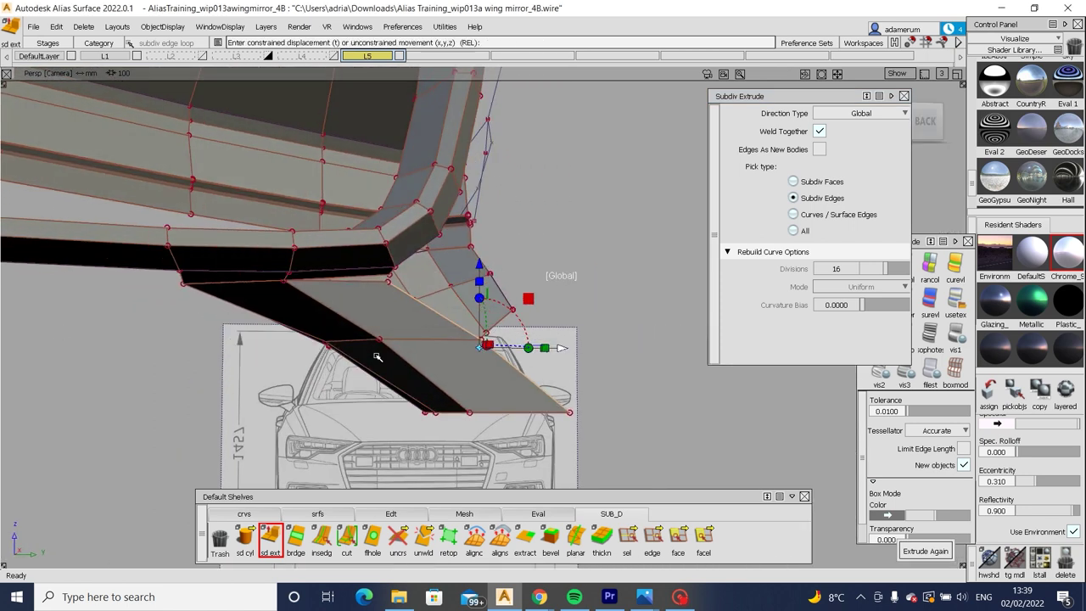
left_click_drag(395, 279, 224, 320, "alt+shift")
key("space")
left_click_drag(224, 320, 365, 373, "alt+shift")
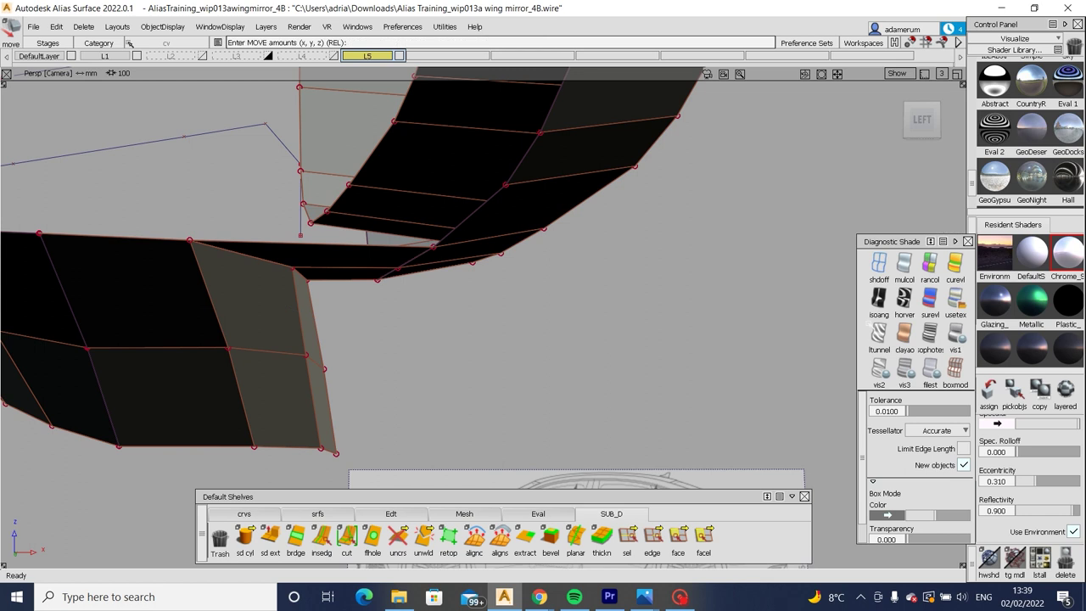
Check the foot's end in smooth shading and examine how foot, underside and housing relate from the left and front.
left_click(955, 336)
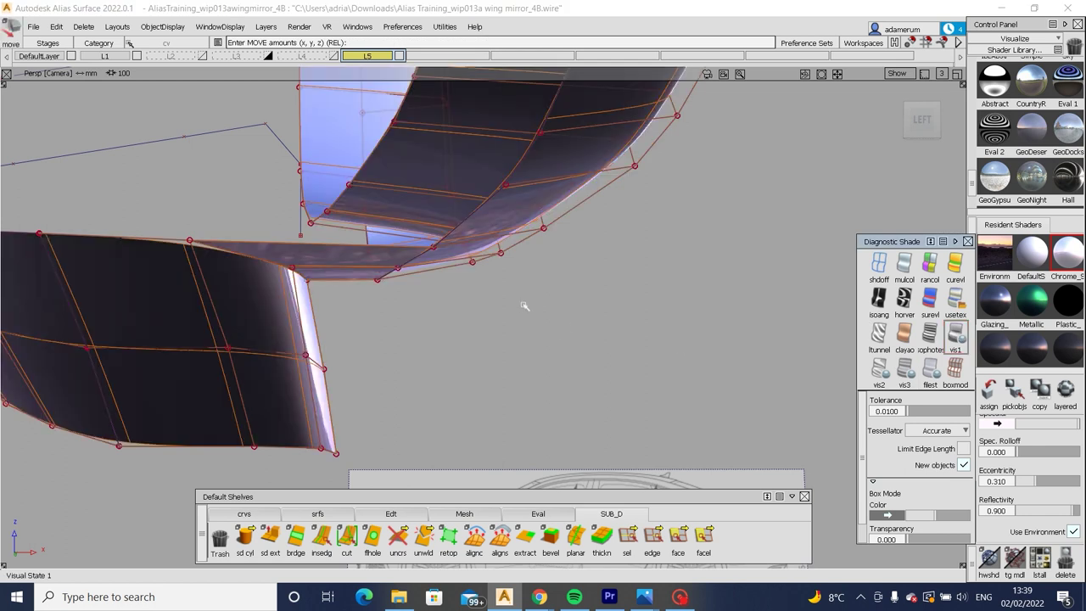
left_click_drag(358, 297, 198, 267, "alt+shift")
mouse_move(356, 297)
left_mouse_down("alt+shift")
mouse_move(339, 302)
mouse_move(286, 272)
mouse_move(351, 267)
mouse_move(455, 489)
left_mouse_up("alt+shift")
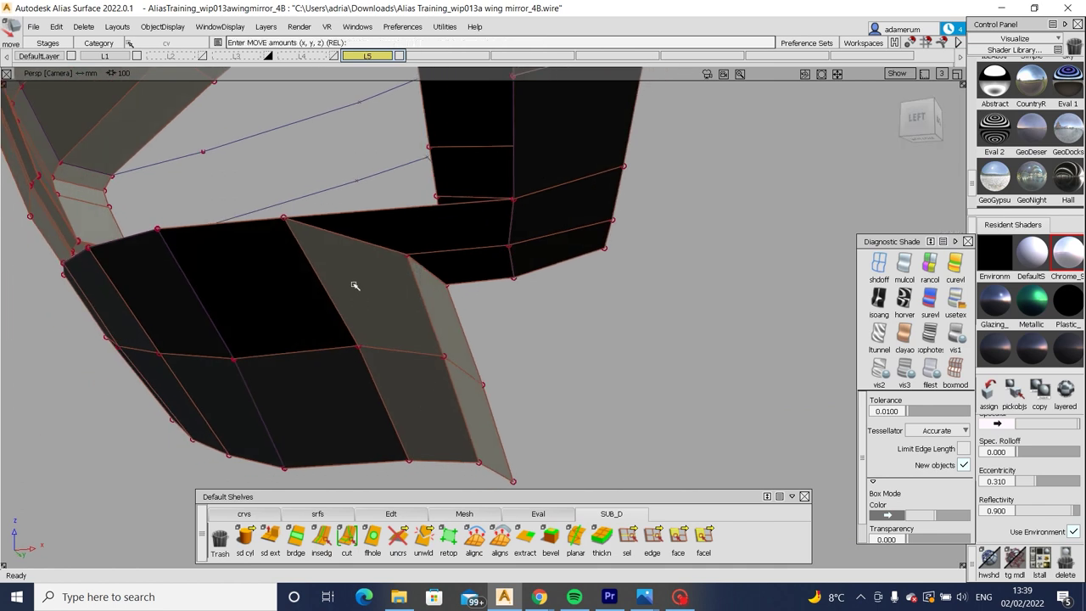
right_click_drag(376, 285, 528, 310, "alt+shift")
left_click_drag(528, 311, 425, 232, "alt+shift")
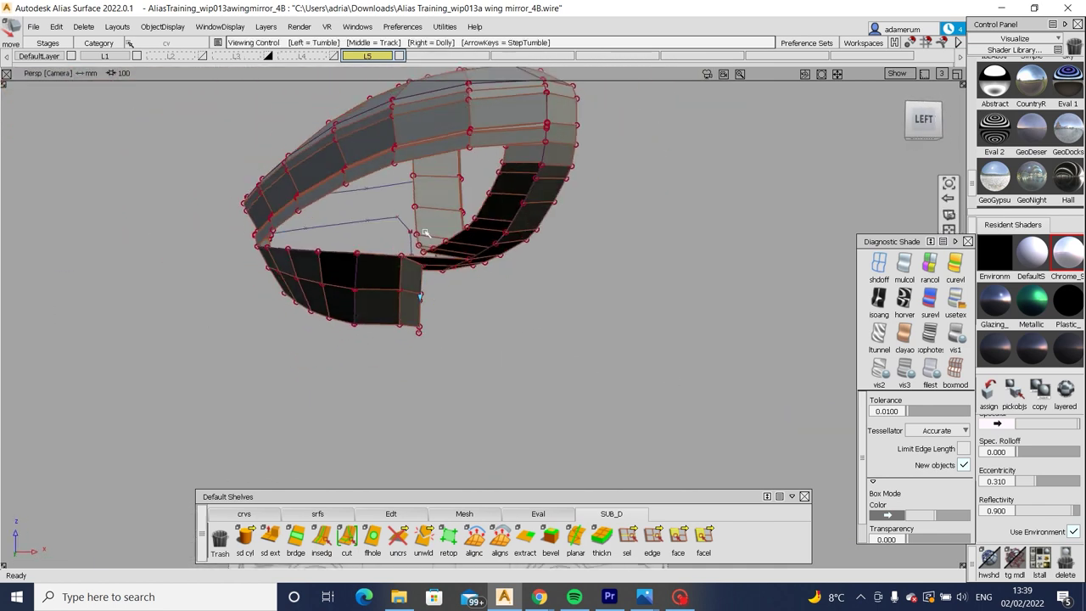
left_click_drag(252, 184, 628, 320, "alt+shift")
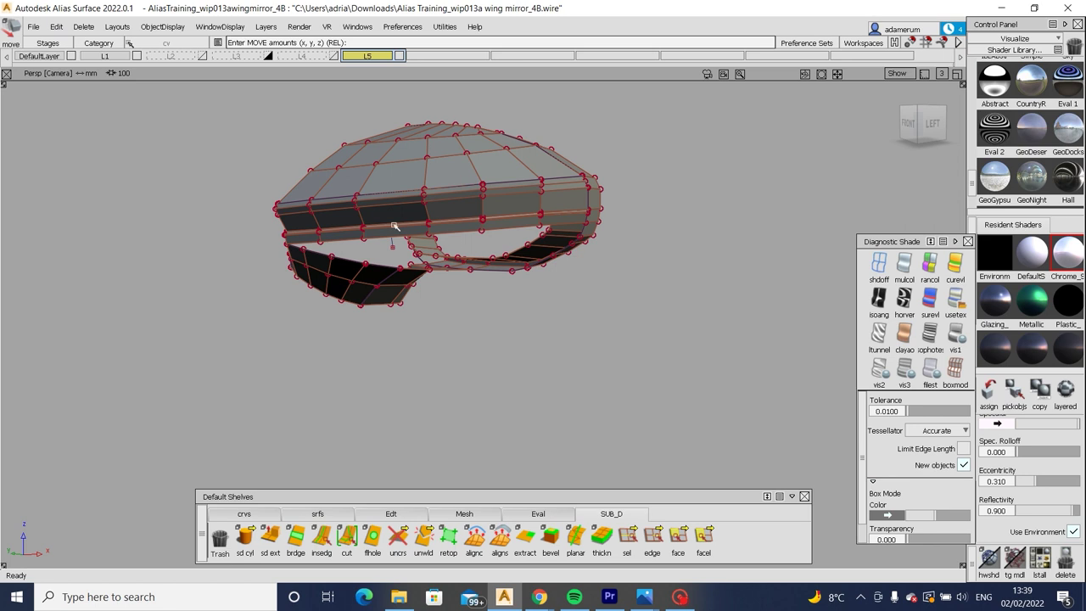
left_click_drag(393, 226, 582, 272, "alt+shift")
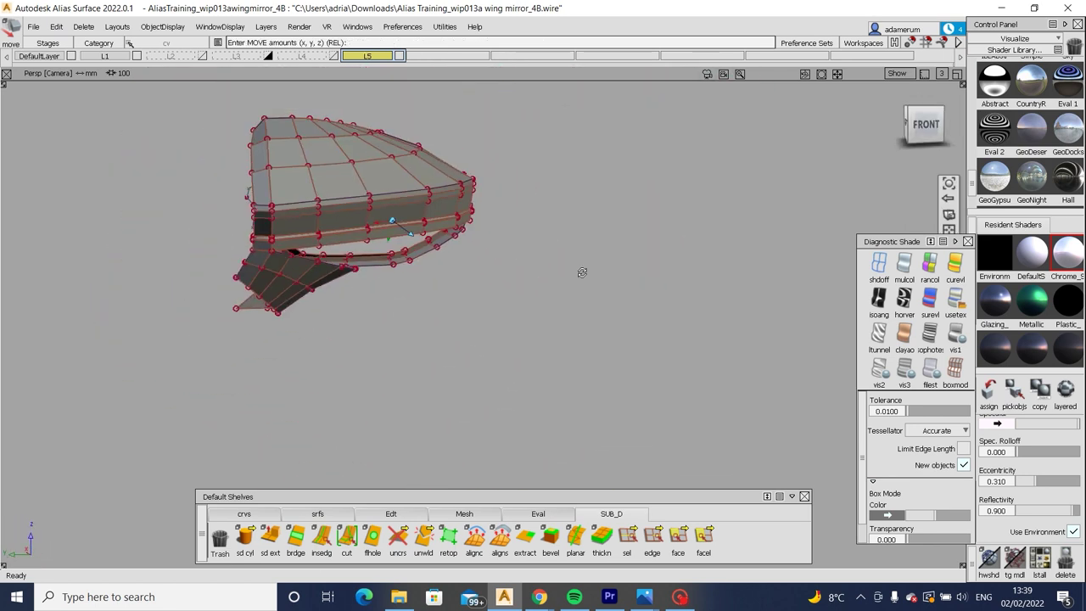
left_click_drag(325, 304, 377, 210, "alt+shift")
left_click_drag(411, 157, 243, 210, "alt+shift")
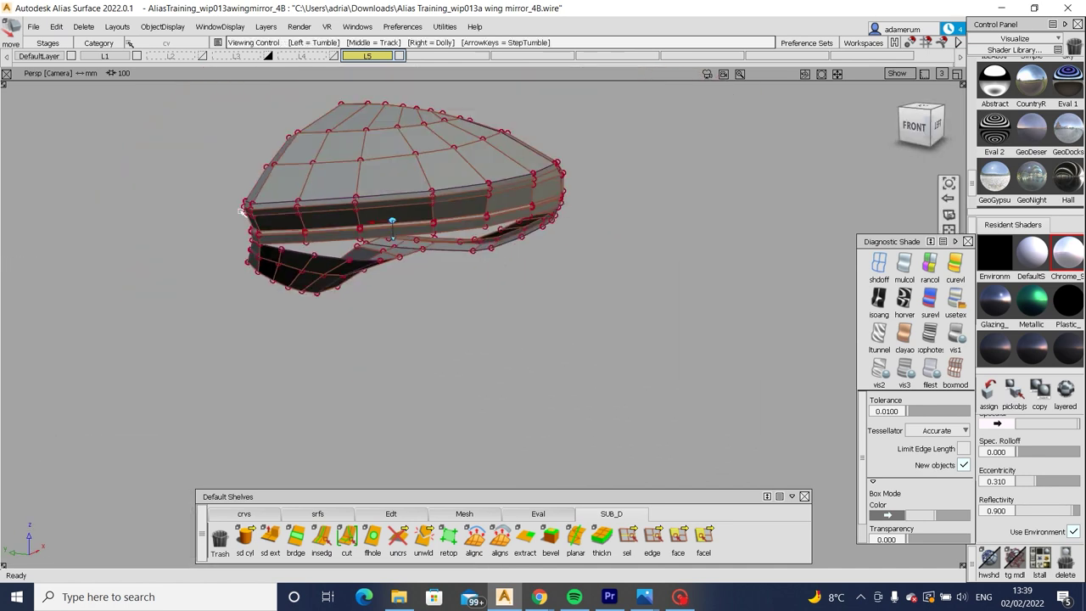
left_click_drag(454, 222, 502, 367, "alt+shift")
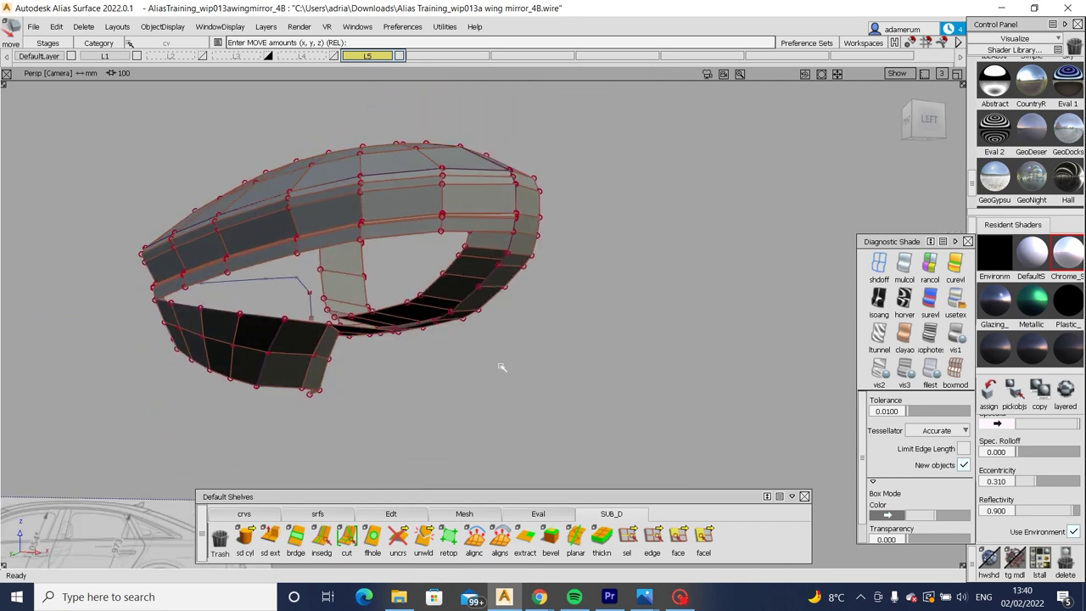
left_click_drag(438, 317, 261, 306, "alt+shift")
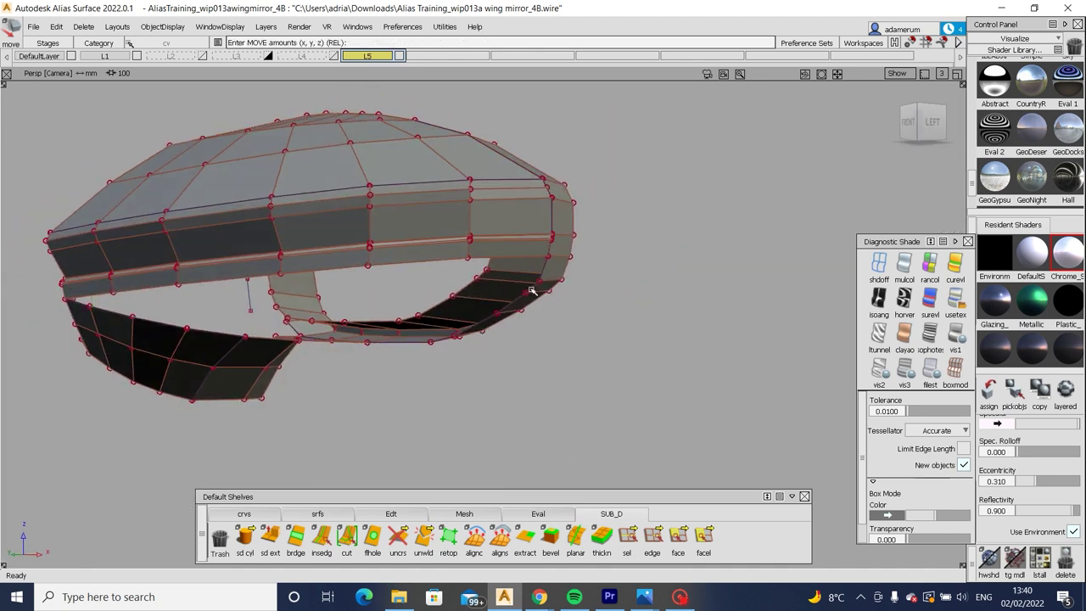
Extrude the housing's lower edge loop downward and snap the new strip's rear lower CV to the adjoining side piece's edge.
left_click_drag(531, 291, 451, 439, "alt+shift")
left_click(627, 535)
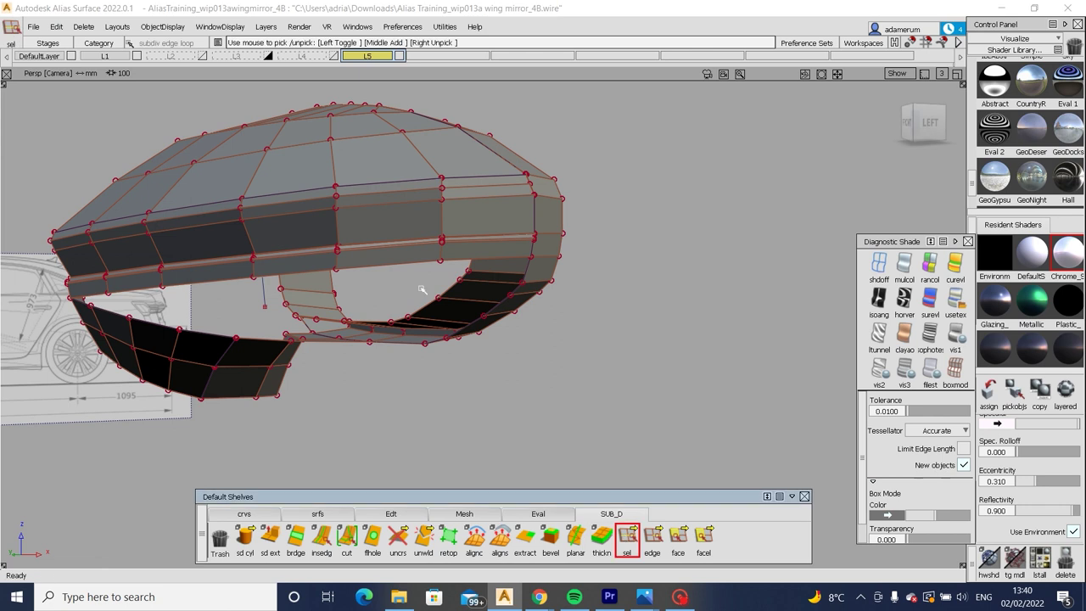
left_click_drag(394, 267, 851, 123, "alt+shift")
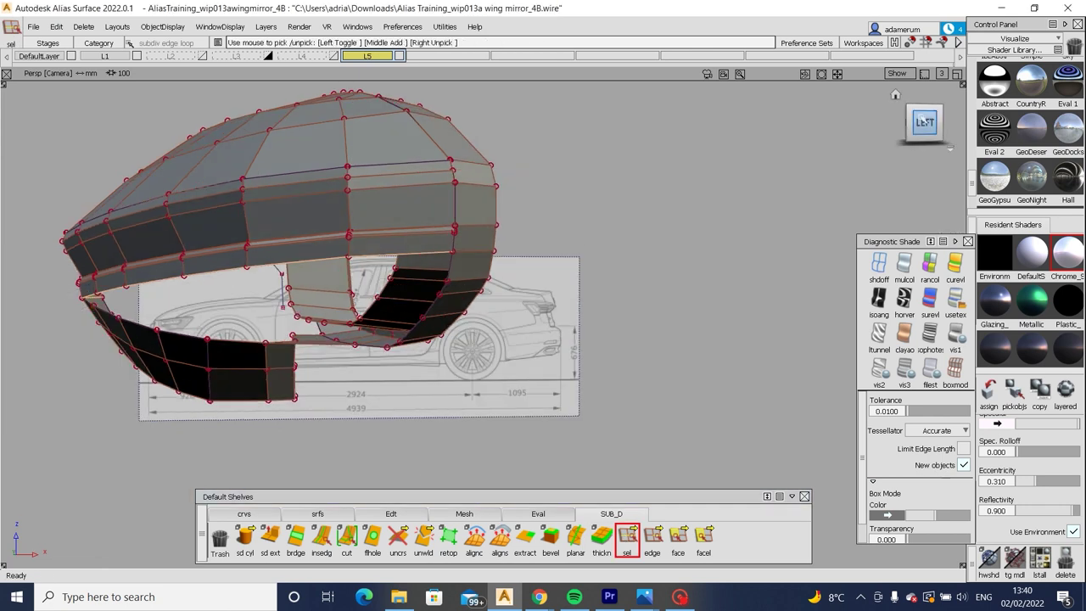
left_click(925, 122)
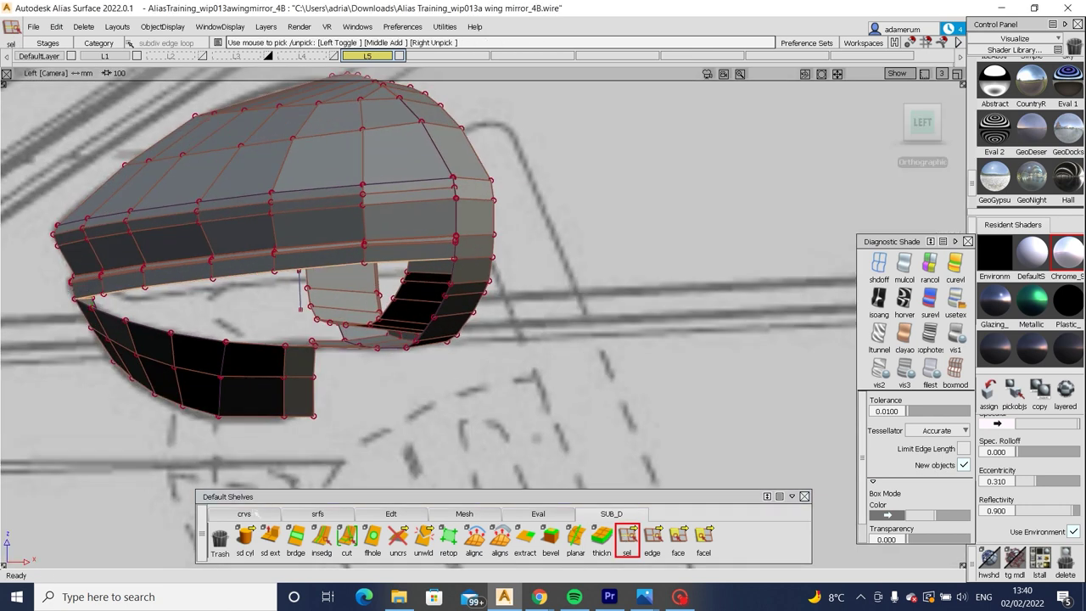
left_click(246, 513)
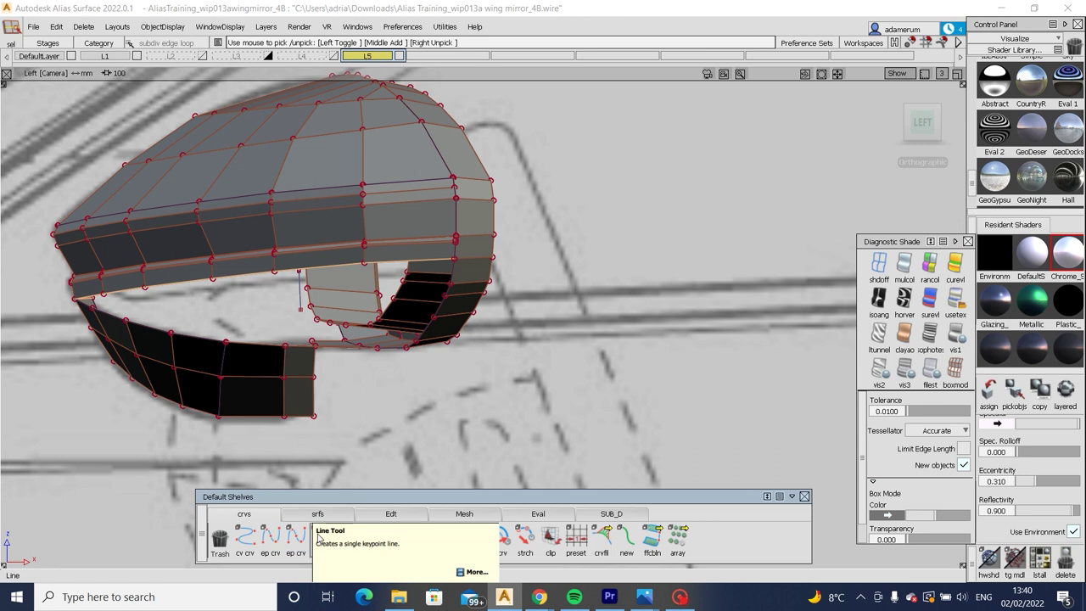
left_click_drag(324, 504, 317, 498)
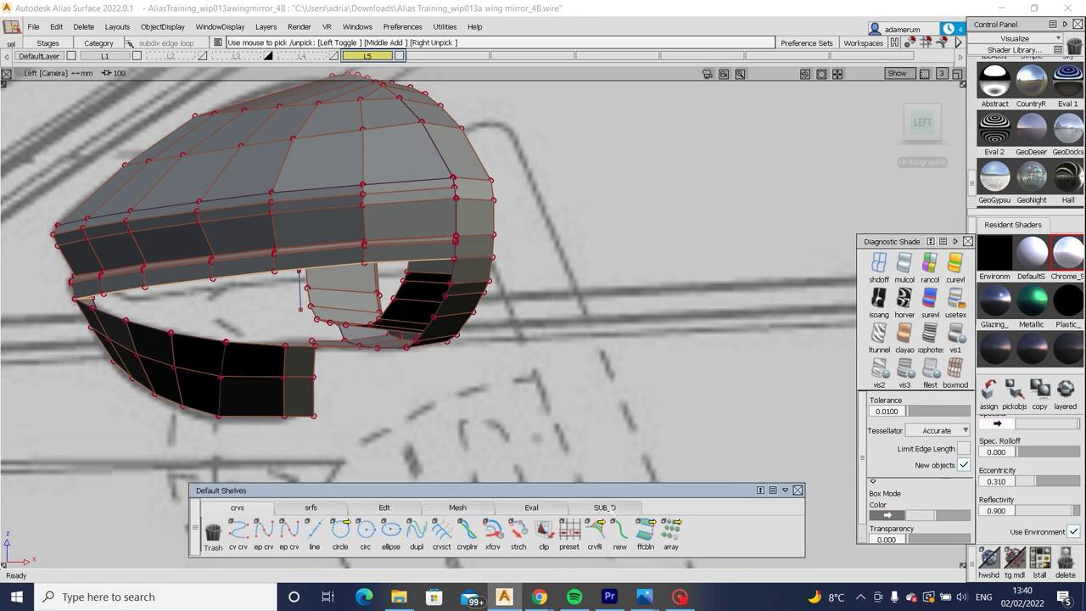
left_click(604, 508)
left_click(291, 308)
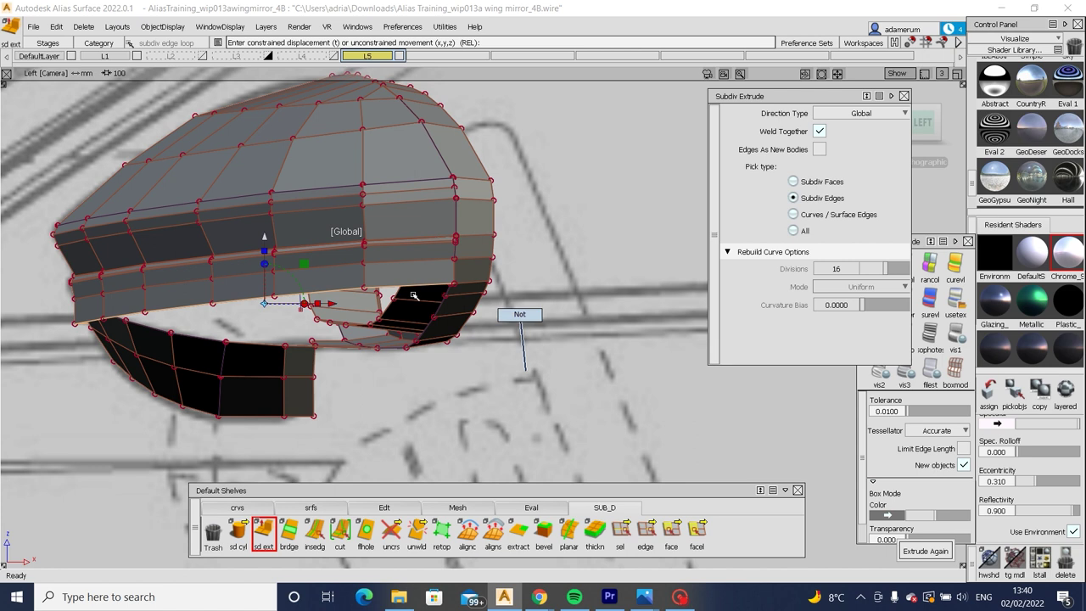
key("Escape")
key("m")
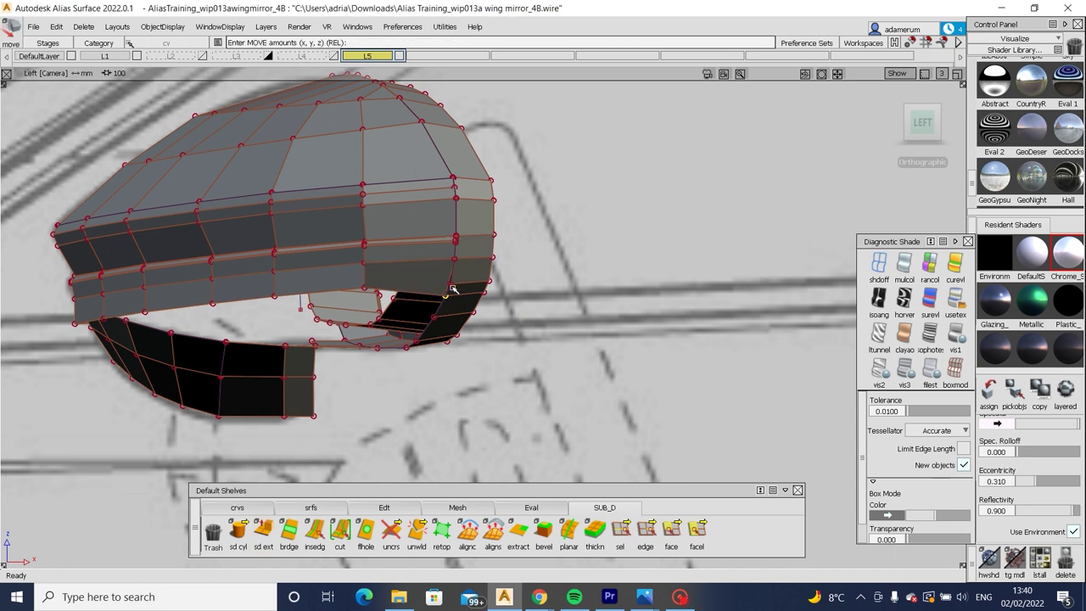
scroll(452, 284, "up", 3)
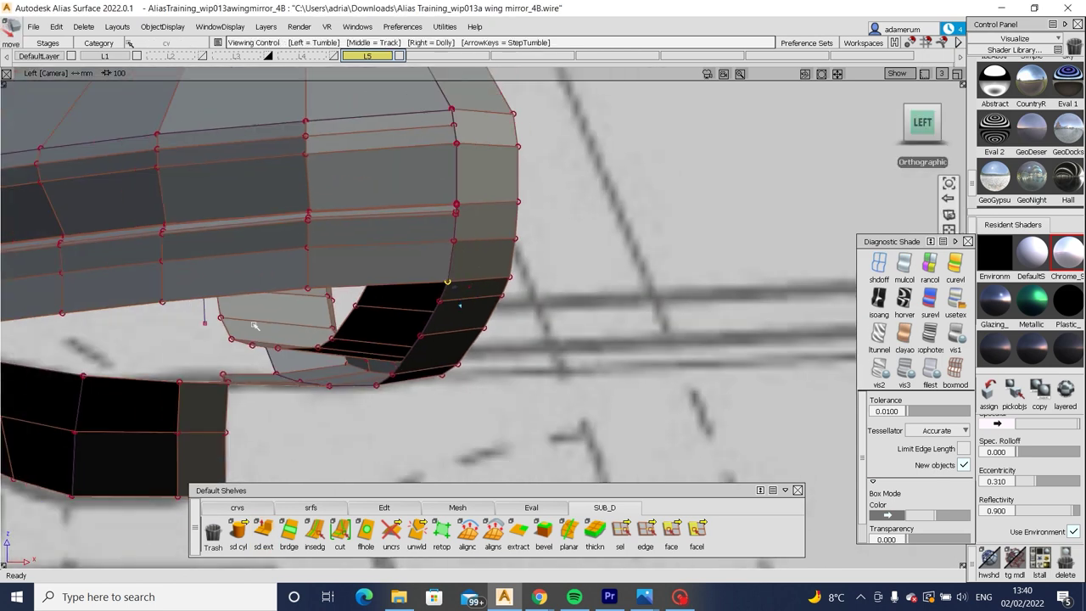
Delete the new strip's end face overlapping the foot and snap the strip's front lower CV onto the foot's upper edge.
left_click_drag(253, 325, 310, 351, "alt+shift")
left_click(671, 531)
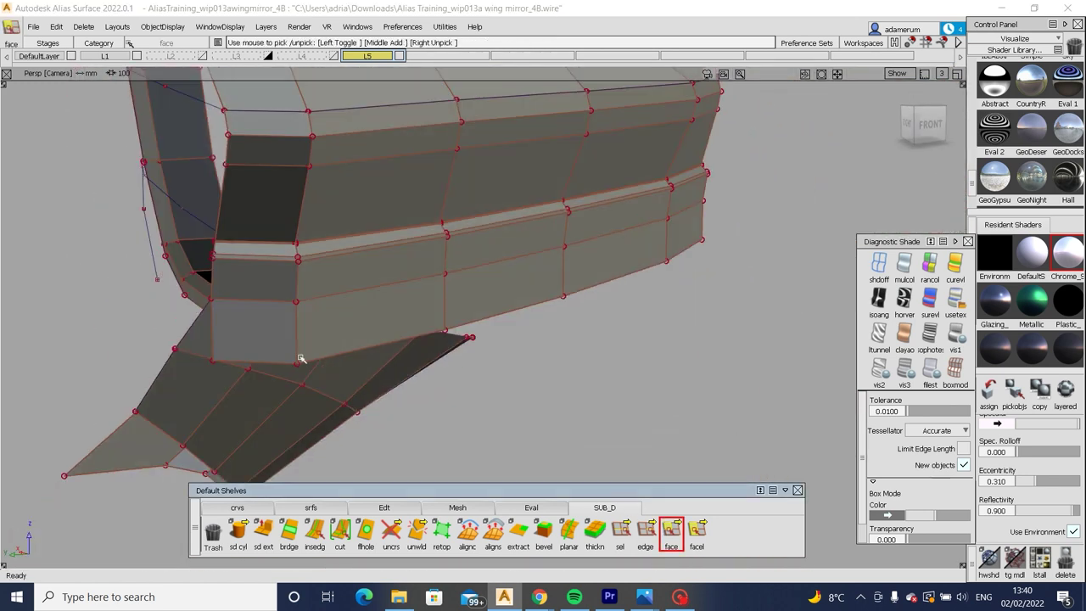
mouse_move(264, 336)
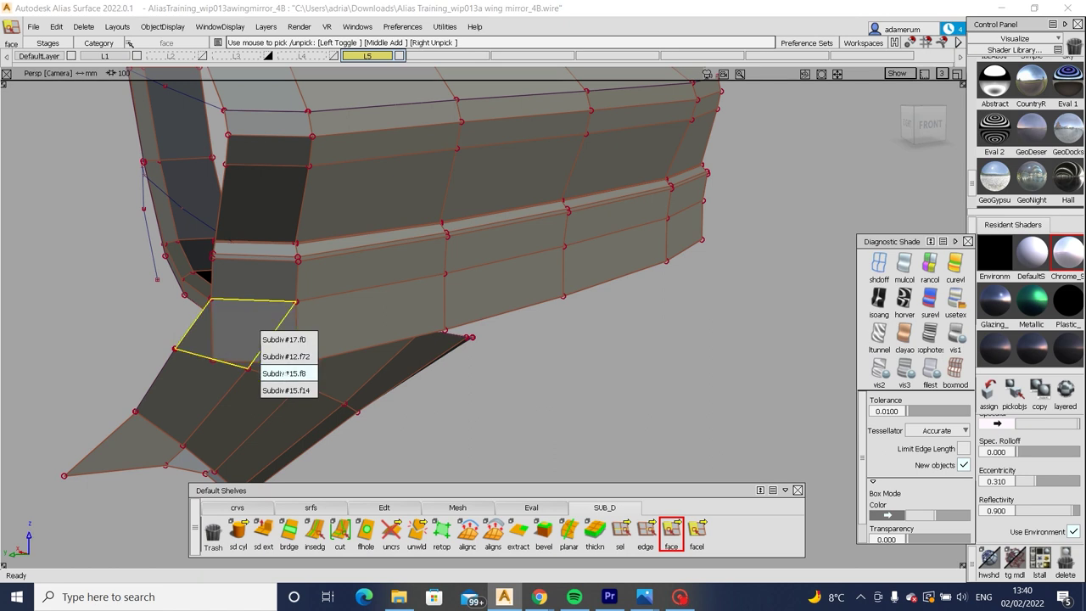
left_click(280, 373)
left_click_drag(286, 359, 255, 335, "alt+shift")
left_click(255, 337)
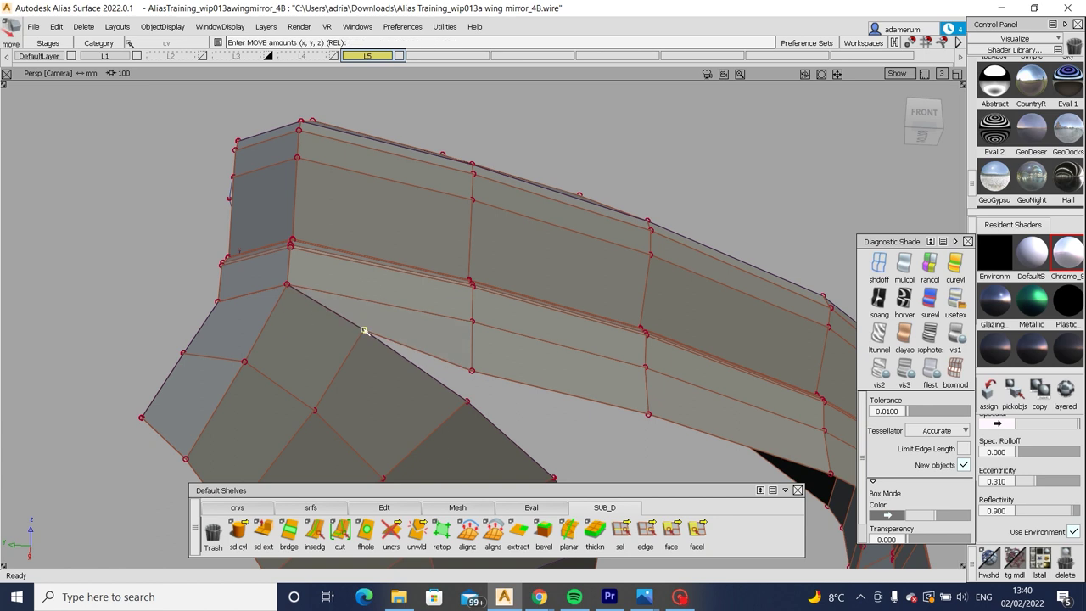
In the front view, move the CV joining strip and foot about 5 mm along negative Y and 1.8 mm along negative Z.
left_click_drag(364, 330, 354, 440, "alt+shift")
left_click_drag(353, 399, 345, 345)
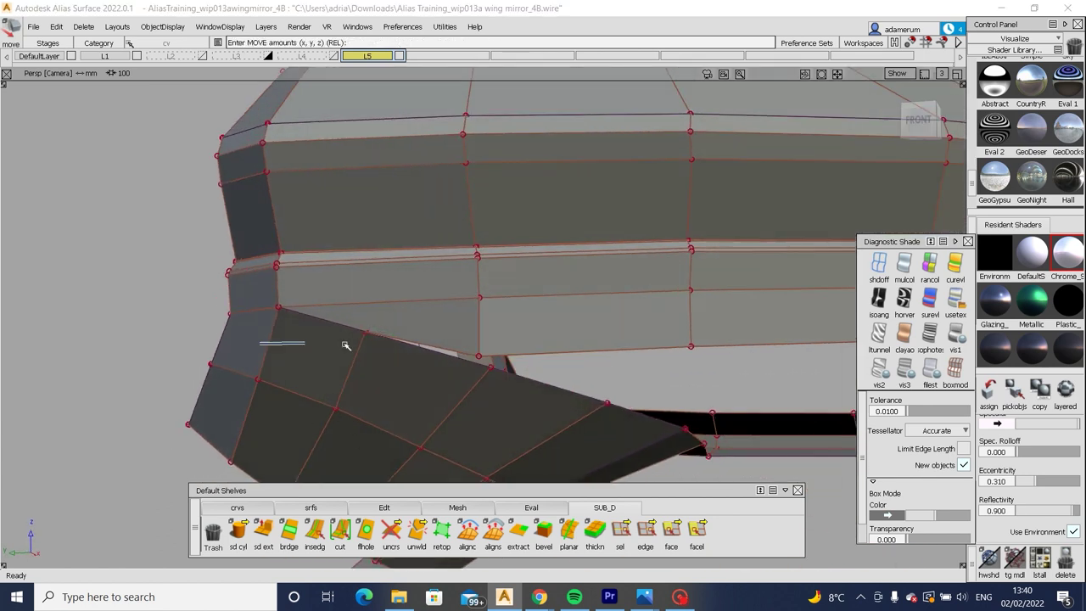
key("F2")
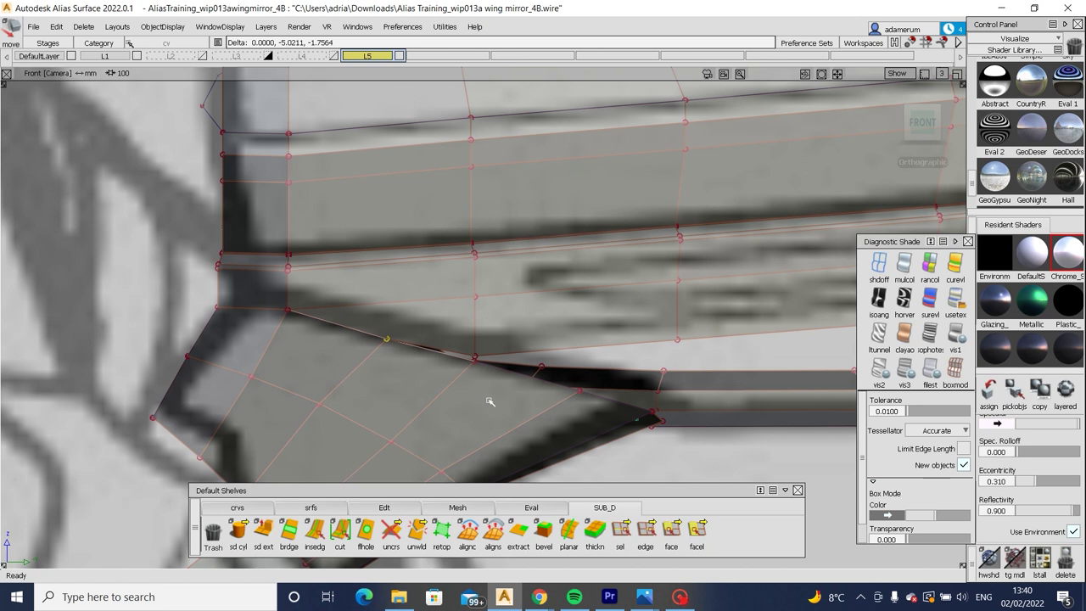
In the left view, move the next CV on the extruded strip's lower edge up and toward positive X.
key("F1")
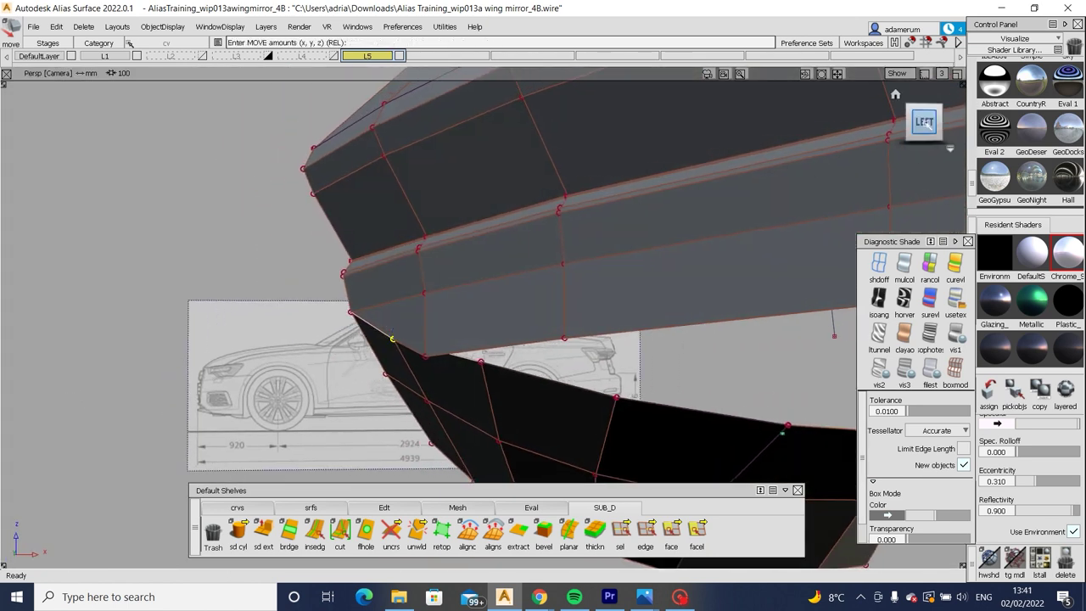
left_click(924, 121)
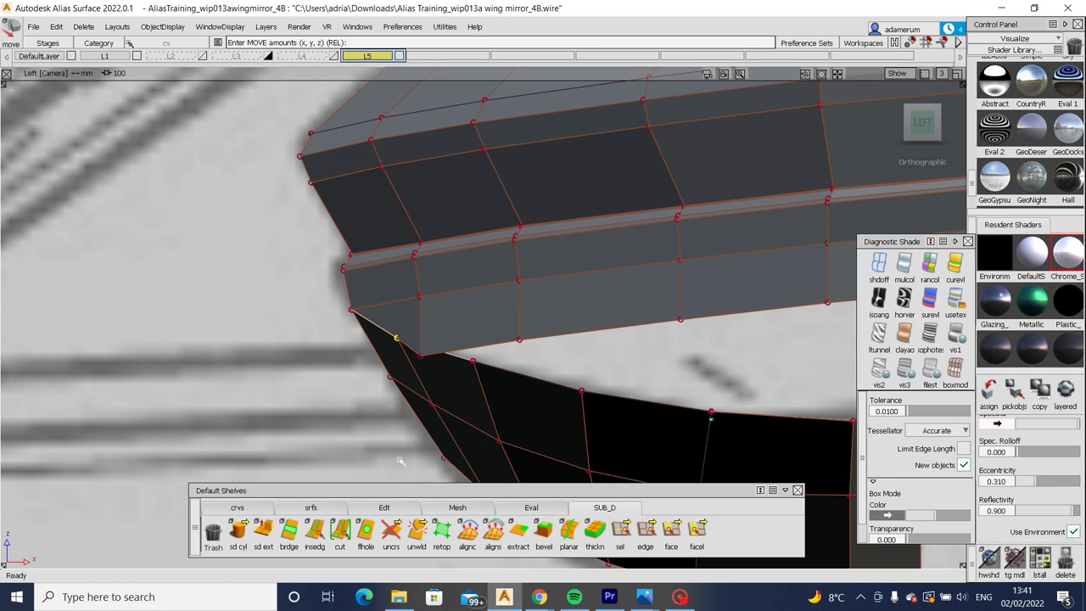
left_click(428, 354)
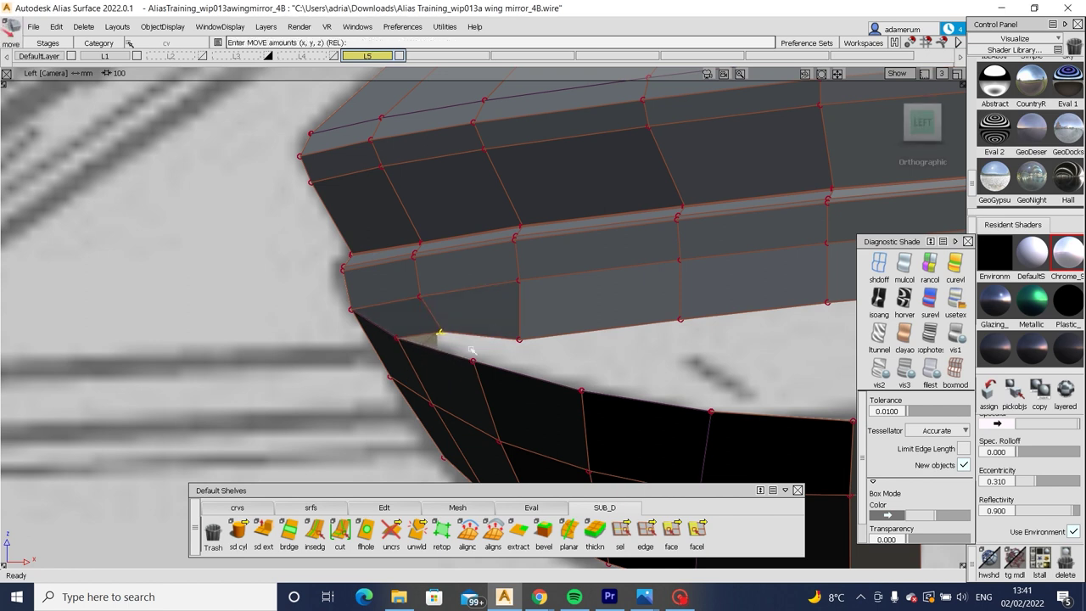
In the front view, lower the CV on the extruded strip's lower edge just outboard of the foot junction.
left_click_drag(445, 332, 861, 159, "alt+shift")
left_click(128, 333)
left_click(923, 121)
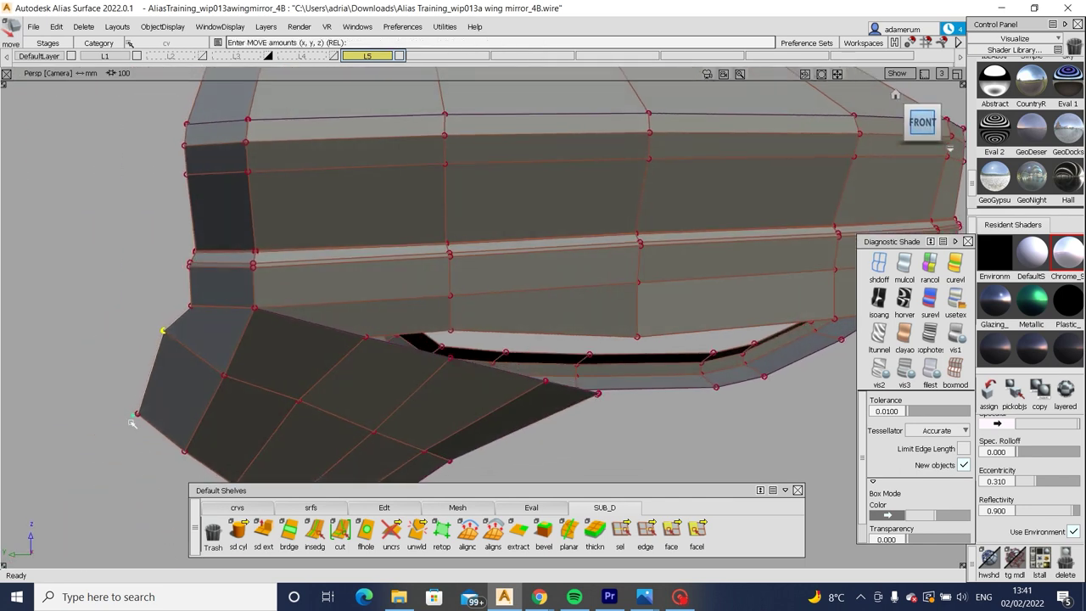
mouse_move(150, 304)
left_mouse_down("alt+shift")
mouse_move(466, 390)
mouse_move(370, 381)
left_mouse_up("alt+shift")
left_click_drag(486, 351, 376, 317, "alt+shift")
key("m")
left_click(915, 122)
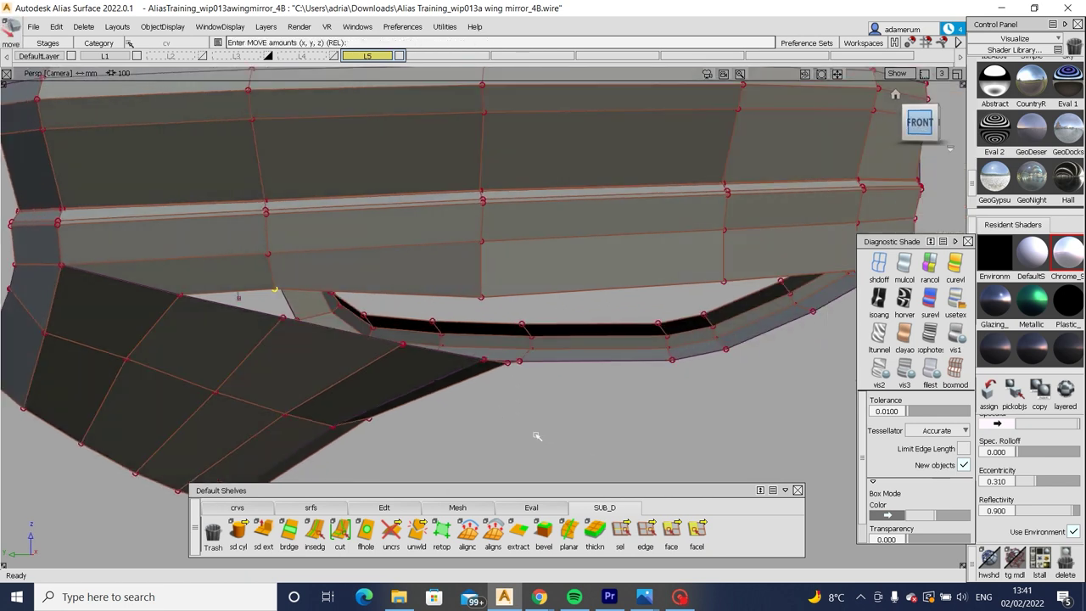
left_click_drag(556, 399, 555, 428)
Raise the next two CVs along the strip's lower edge, the outer by about 1.4 mm and the inner by about 0.75 mm.
left_click(466, 296, "ctrl+shift")
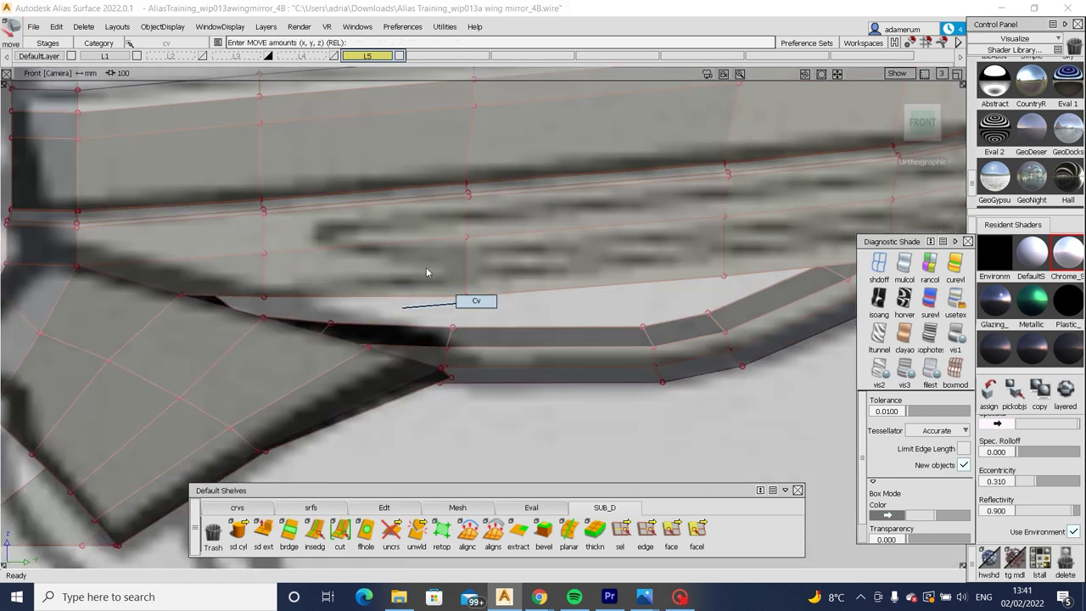
left_click_drag(545, 308, 556, 312)
middle_click_drag(556, 312, 434, 296, "alt+shift")
left_click_drag(711, 371, 710, 365)
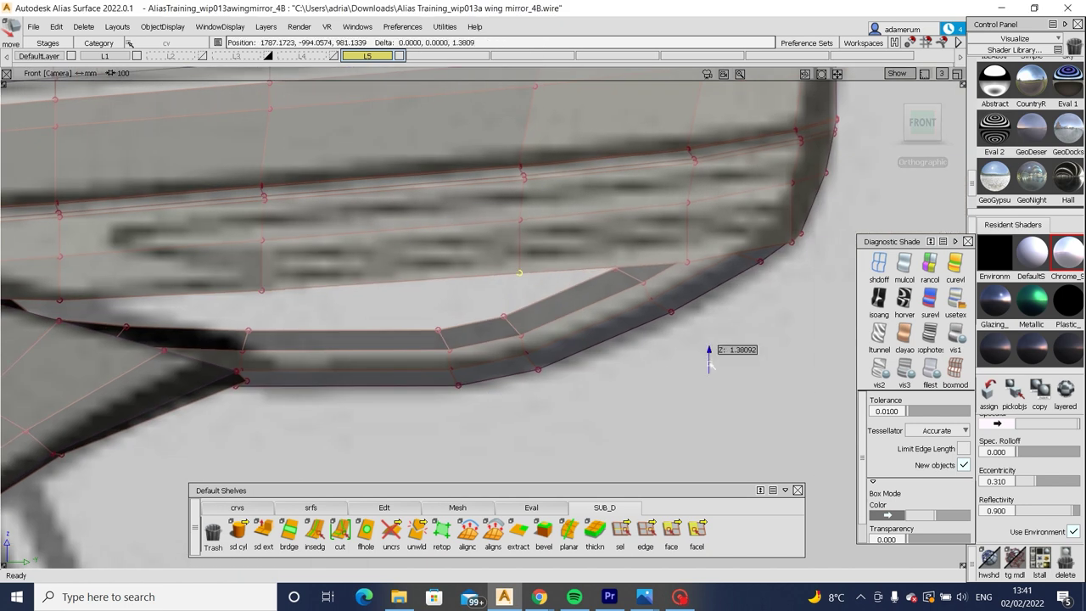
left_click_drag(296, 294, 315, 308)
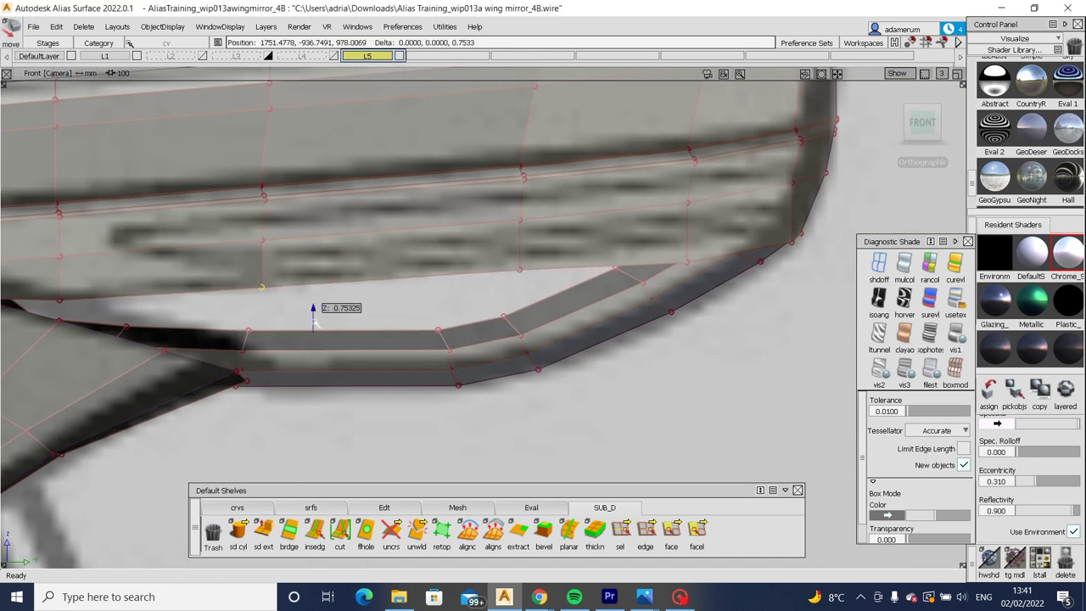
In the front view, shift the strip's two outermost lower-edge CVs inboard near the housing's outer corner.
middle_click_drag(314, 308, 173, 335, "alt+shift")
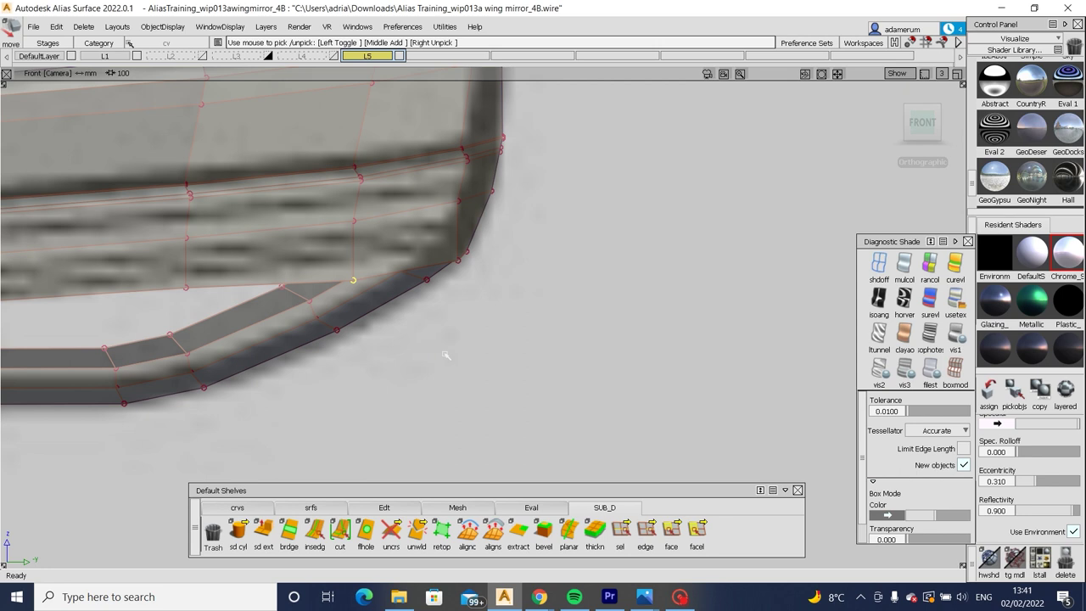
left_click_drag(445, 354, 429, 343)
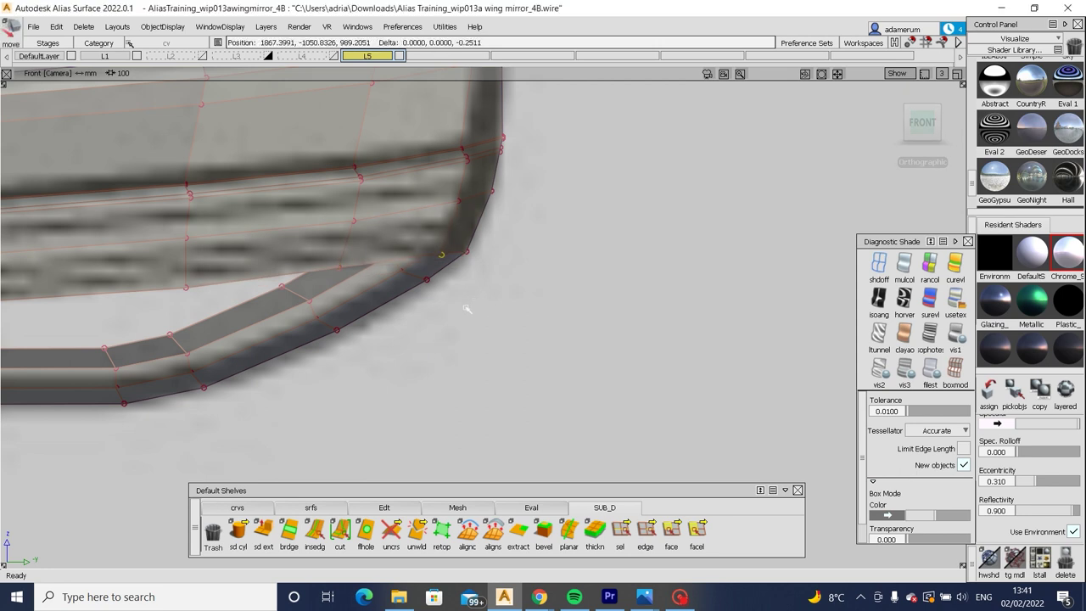
left_click(340, 260)
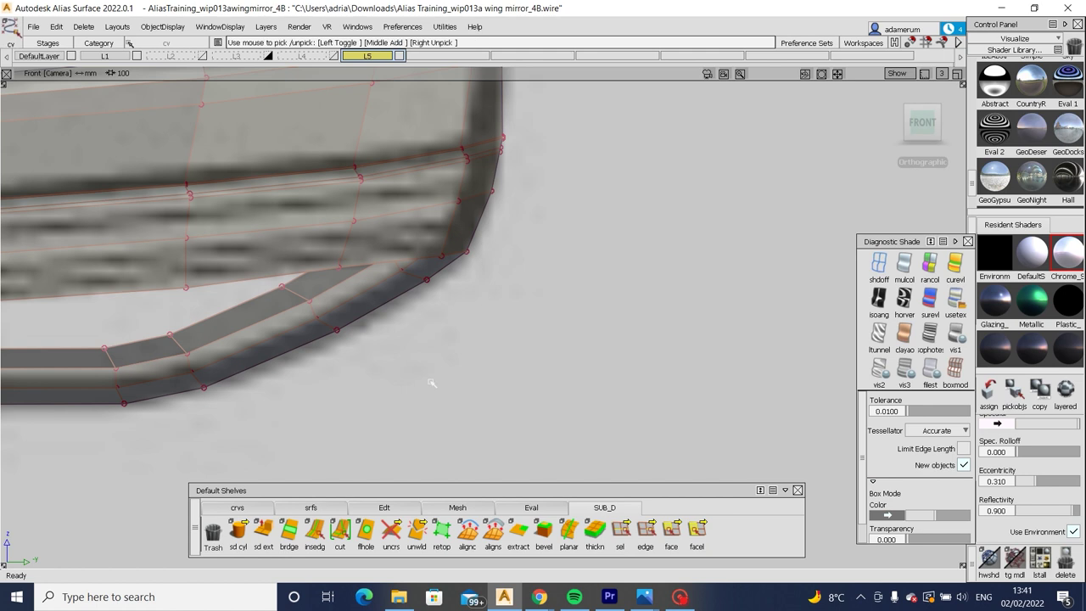
left_click(335, 266)
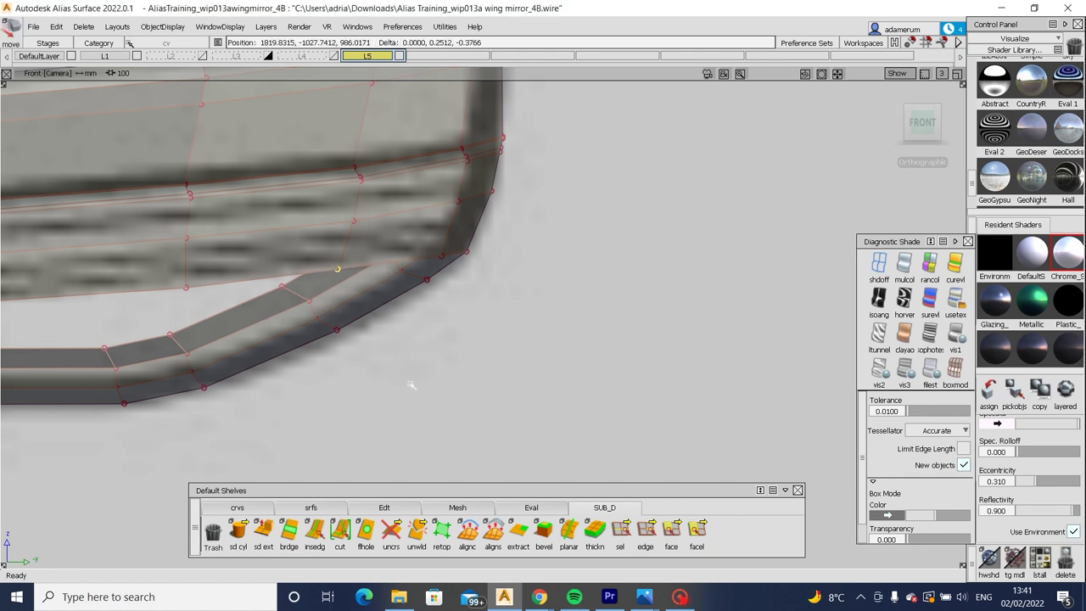
scroll(413, 386, "up", 3)
middle_click_drag(365, 307, 419, 323)
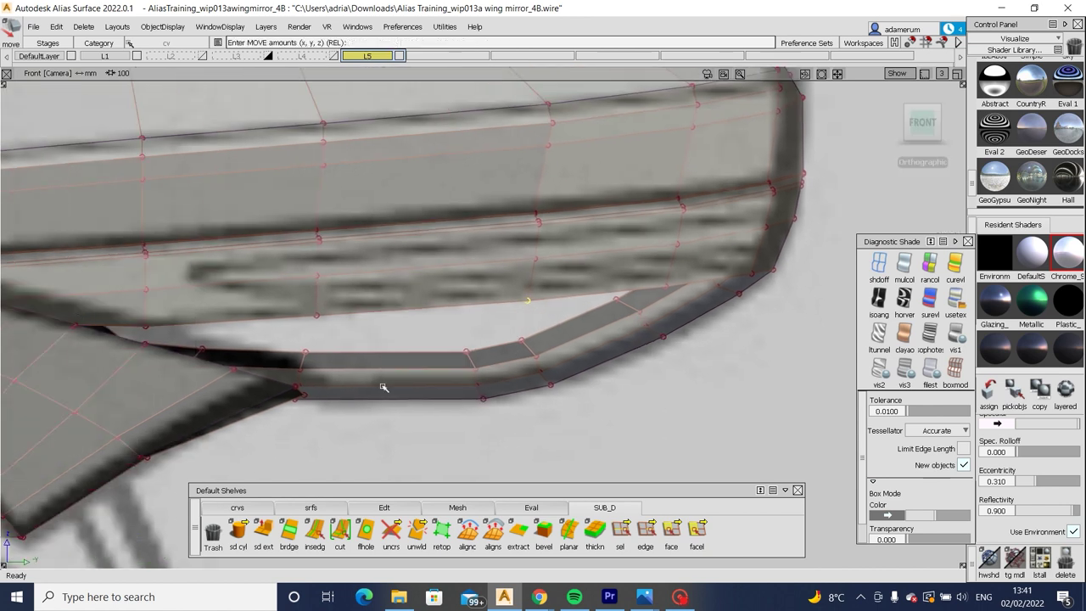
In the left view, reposition the CVs near the middle of the strip's lower edge along positive X.
left_click_drag(453, 383, 878, 140, "alt+shift")
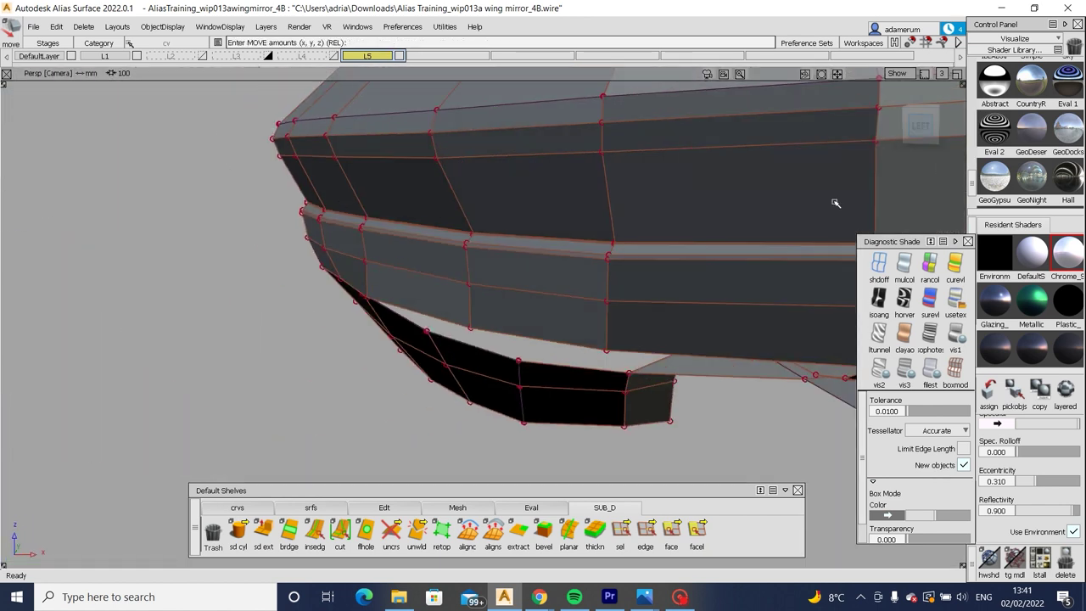
left_click(920, 126)
middle_click_drag(394, 329, 418, 336)
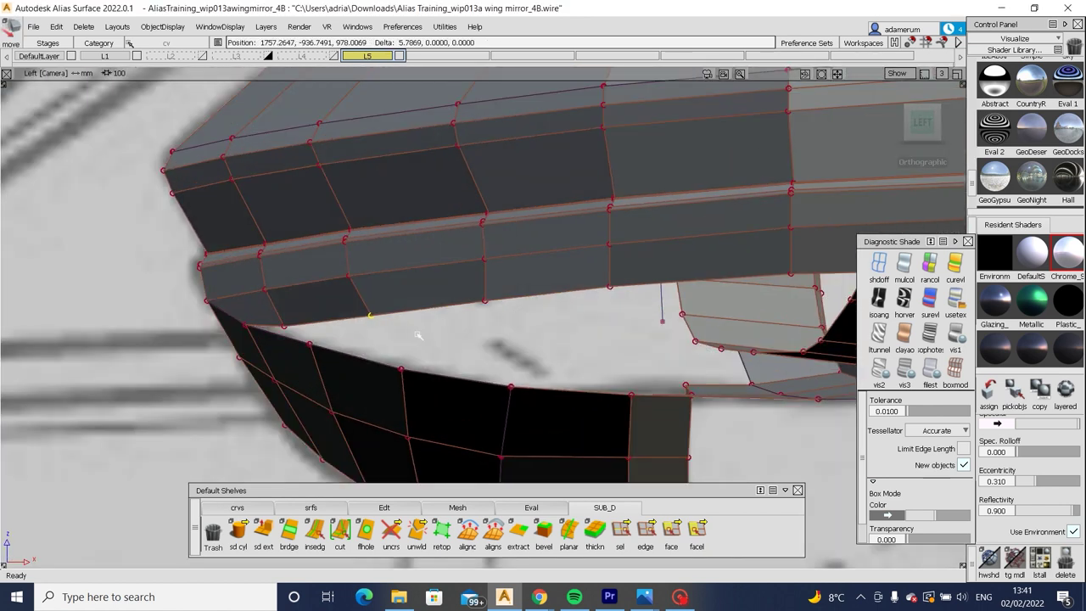
left_click(283, 325)
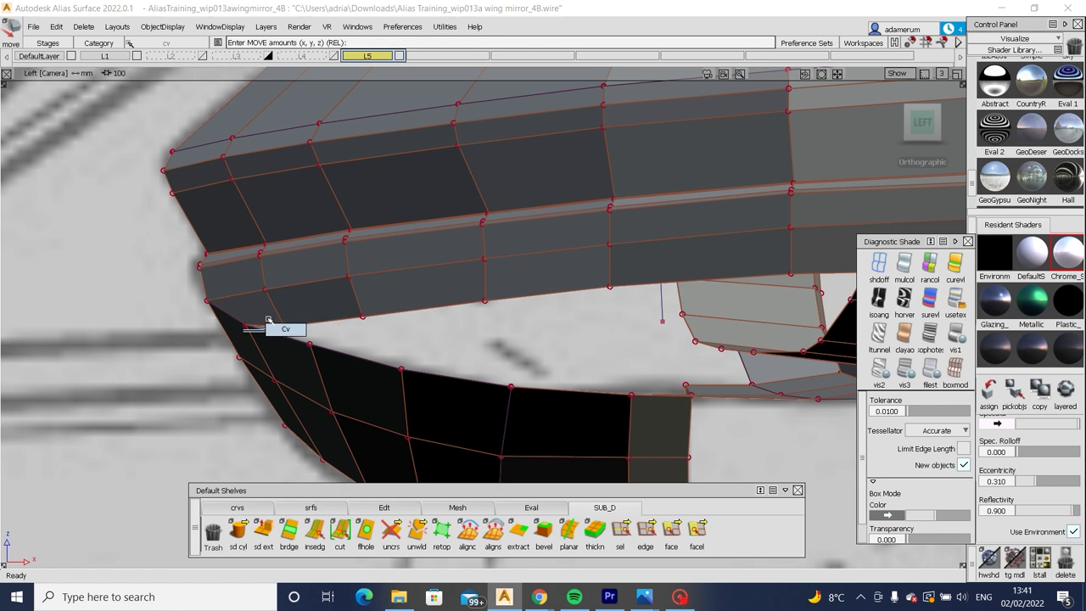
right_click_drag(288, 331, 329, 325)
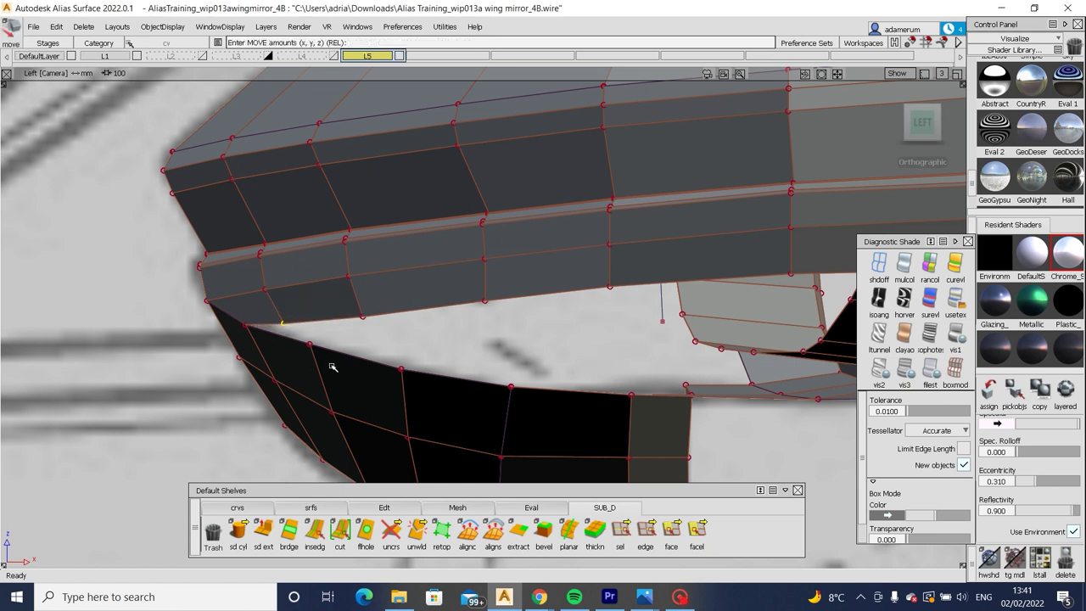
left_click(362, 314)
In the bottom view, adjust the strip's lower-edge CVs from the foot to the outer corner to follow the housing's outline.
left_click_drag(338, 336, 228, 278, "alt+shift")
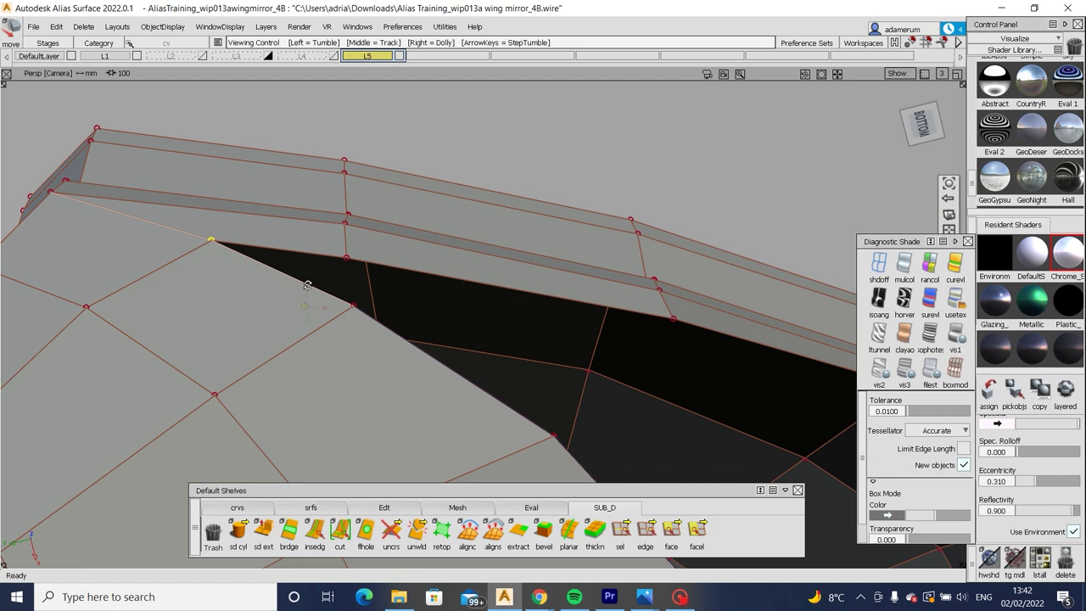
left_click_drag(303, 282, 204, 399, "alt+shift")
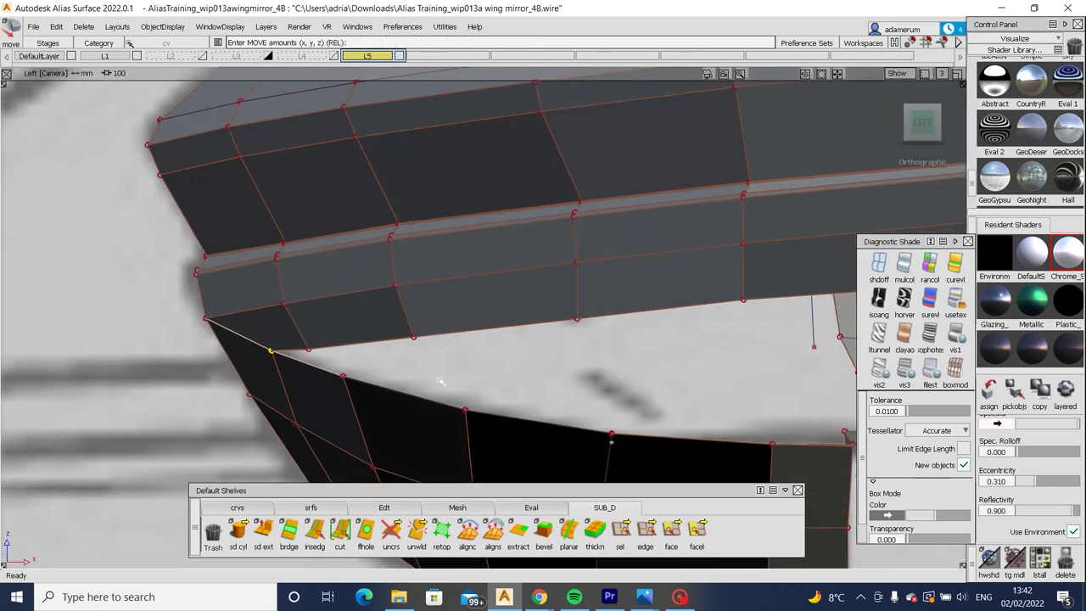
left_click_drag(271, 350, 547, 325)
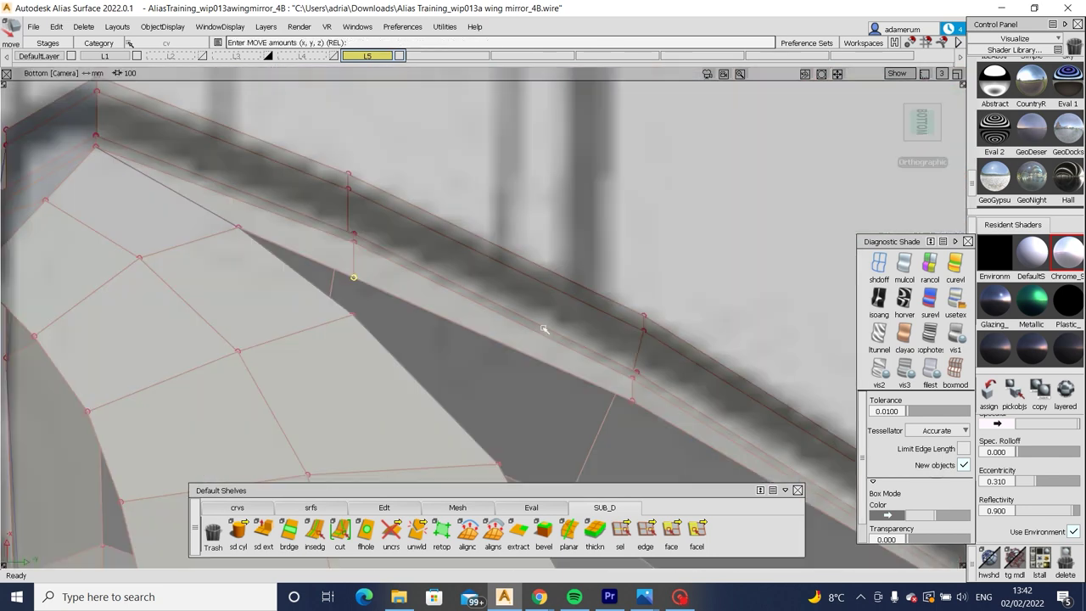
right_click_drag(555, 258, 235, 177, "alt+shift")
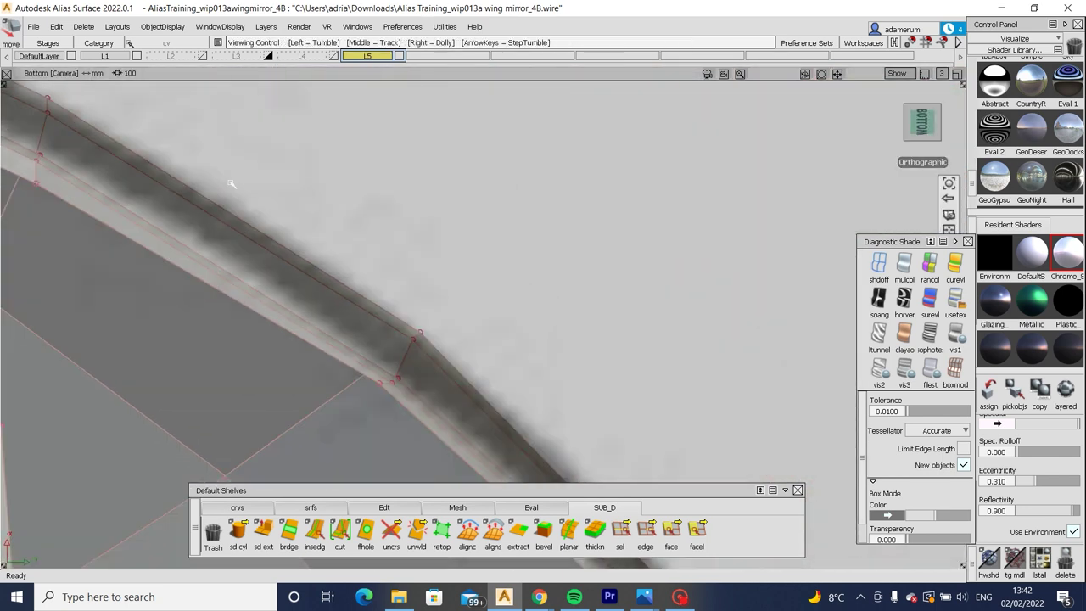
left_click(393, 376)
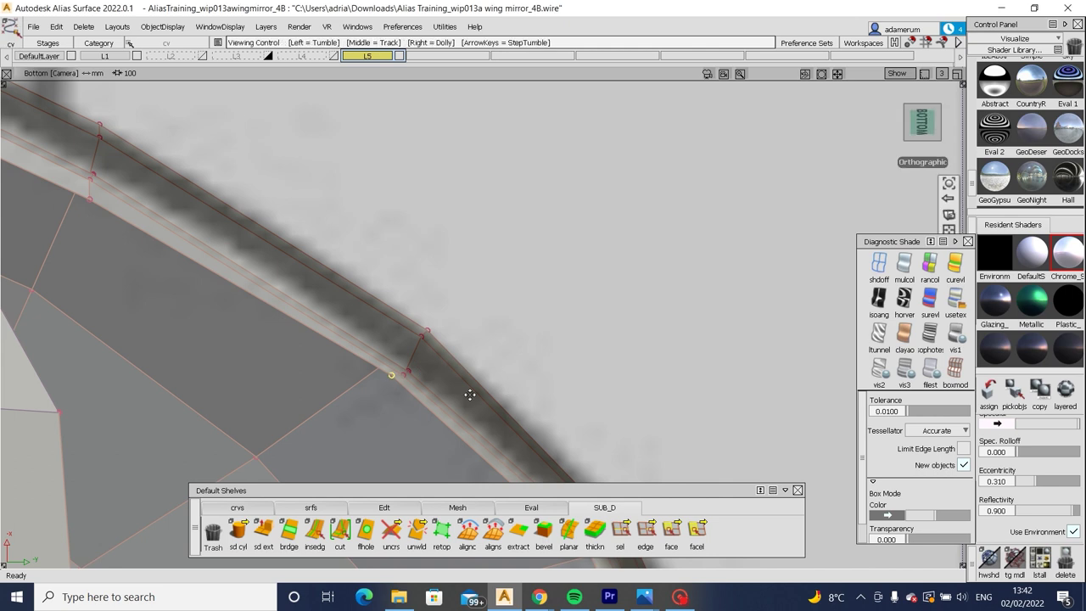
right_click_drag(490, 372, 512, 303, "ctrl+shift")
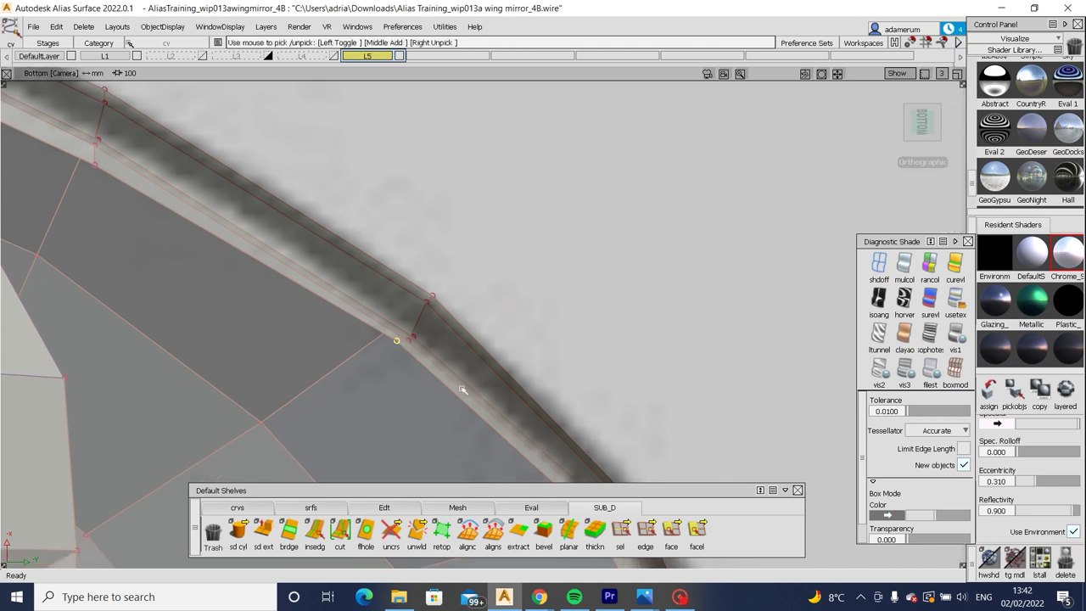
left_click_drag(463, 389, 502, 335)
right_click_drag(512, 338, 597, 377, "alt+shift")
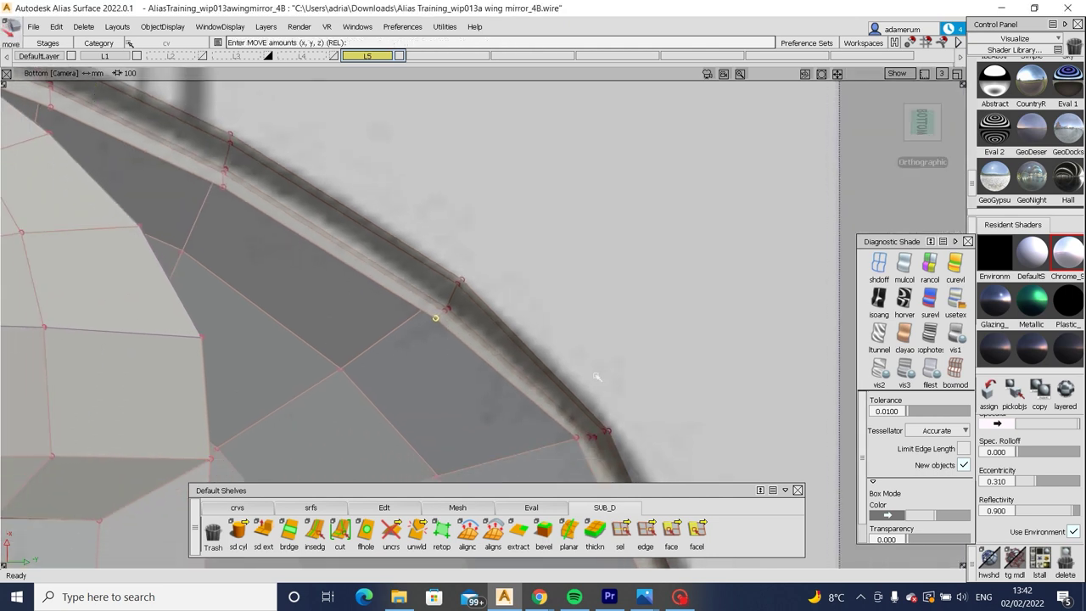
middle_click_drag(564, 416, 405, 313, "alt+shift")
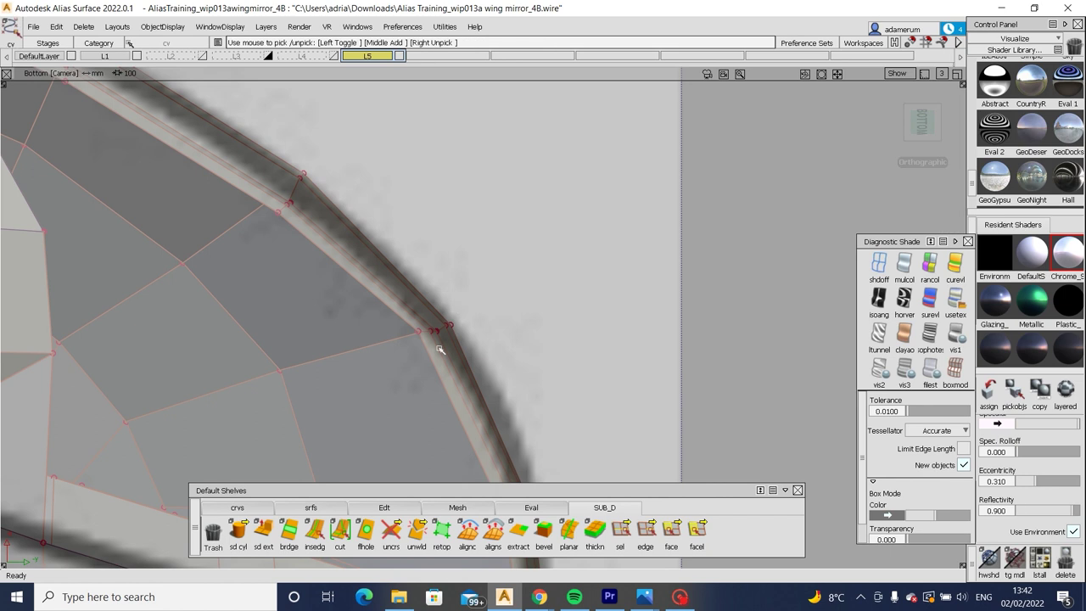
middle_click_drag(557, 371, 422, 248, "alt+shift")
Examine the housing and foot with smooth textured shading, with and without the control mesh, and return to box mode.
left_click_drag(422, 248, 466, 372, "alt+shift")
left_click(955, 297)
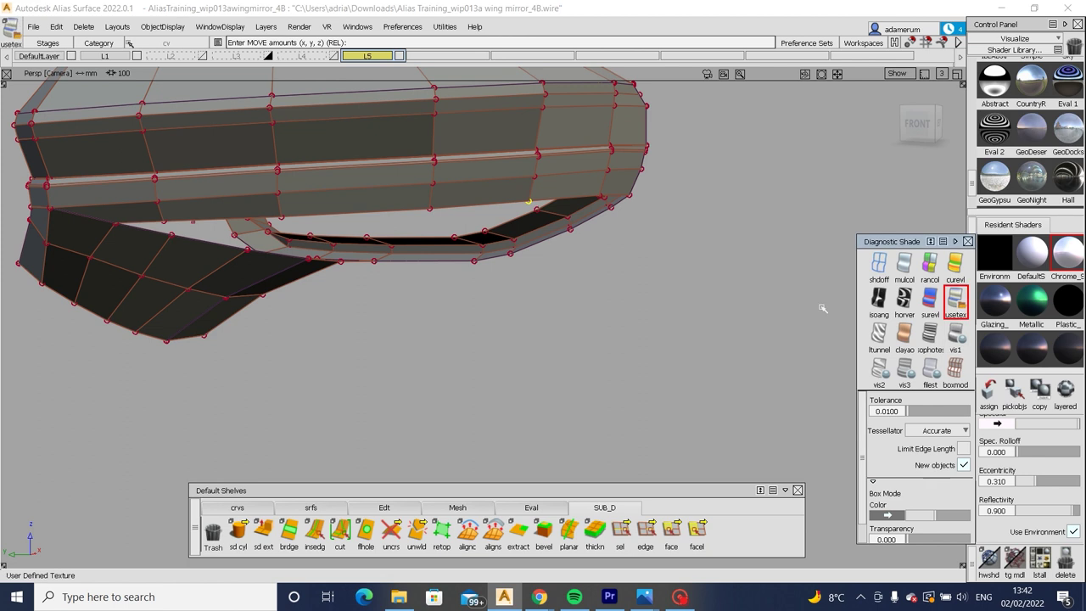
left_click_drag(475, 255, 191, 229, "alt+shift")
right_click_drag(191, 229, 254, 246, "alt+shift")
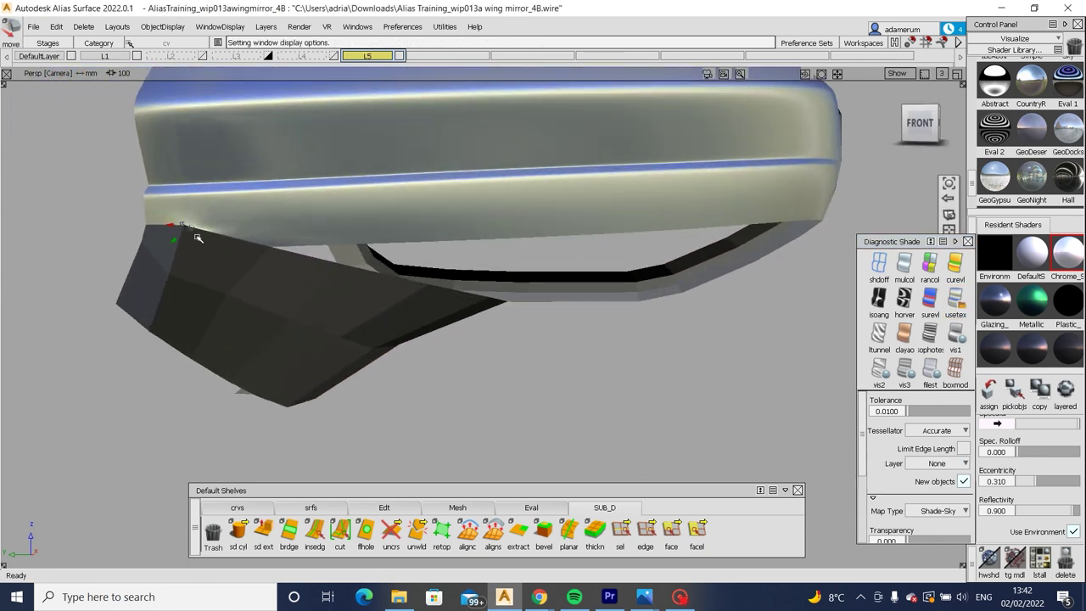
key("F11")
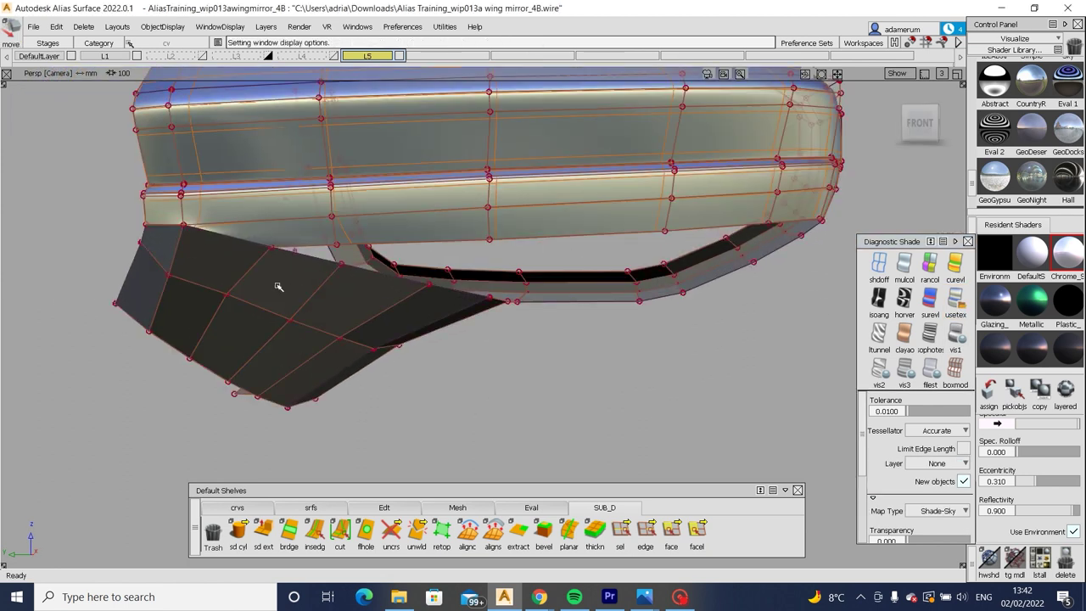
left_click(955, 368)
left_click_drag(475, 255, 543, 263, "alt+shift")
Switch to Chrome to study the Autocar photo of the Audi A6 mirror's foot and return to Alias.
mouse_move(545, 601)
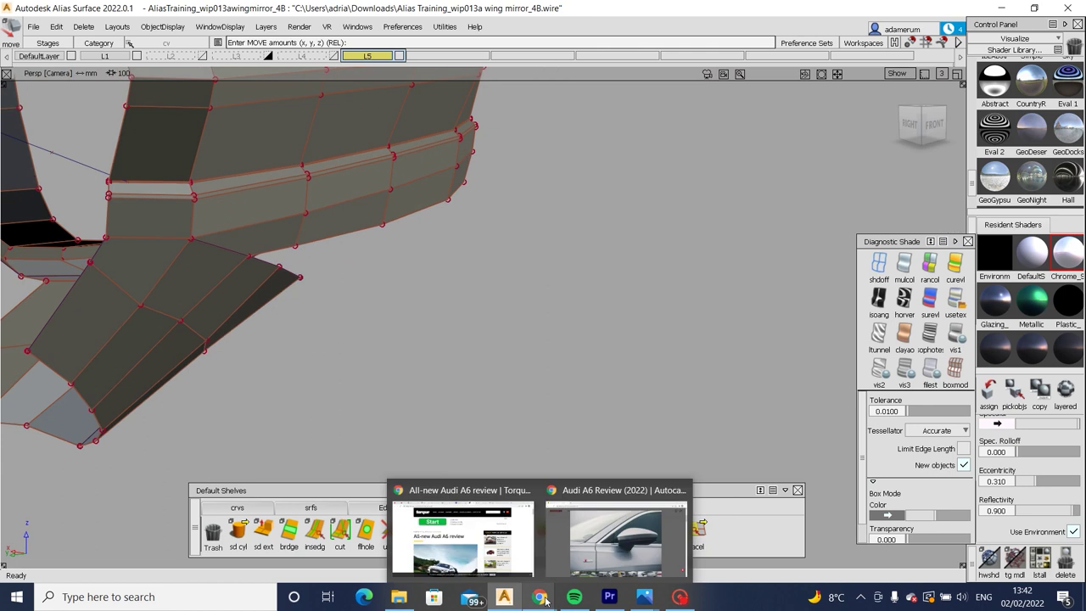
left_click(611, 551)
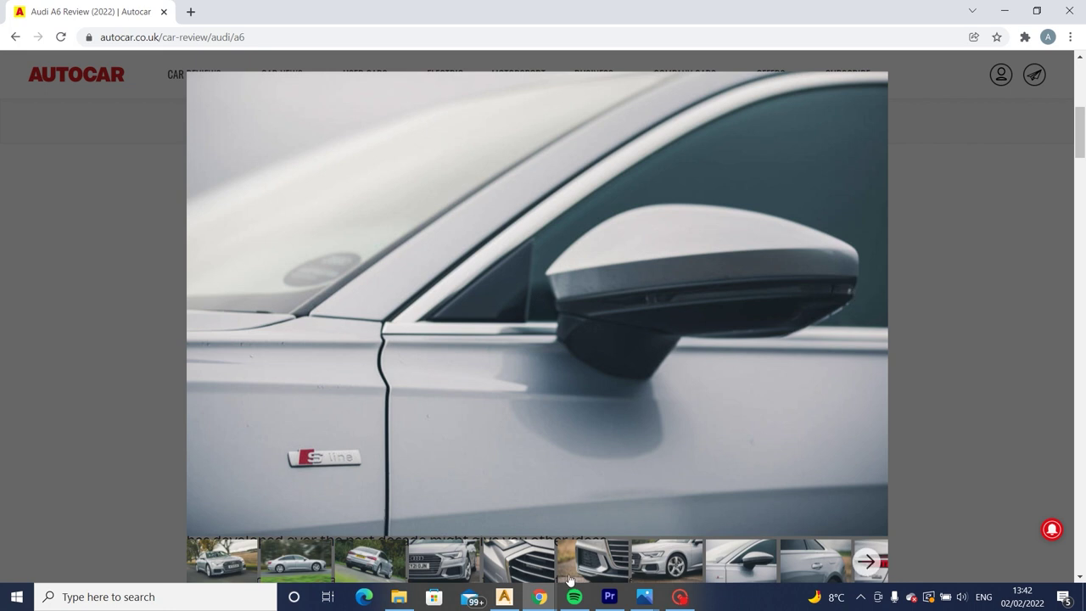
left_click(540, 598)
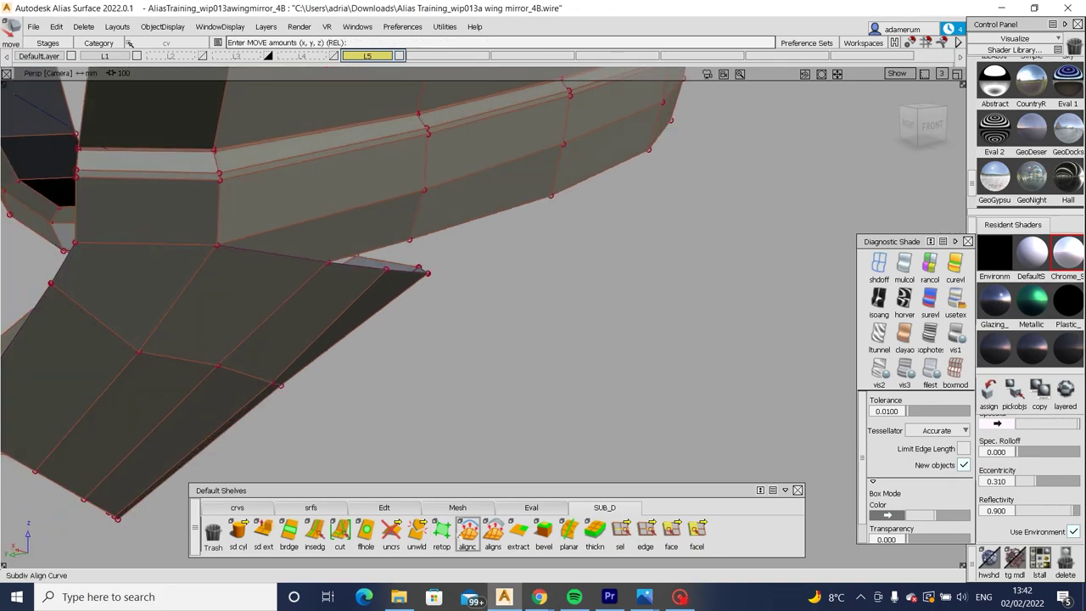
Weld the overlapping CVs where the foot's upper edge meets the housing's lower strip.
left_click(417, 531)
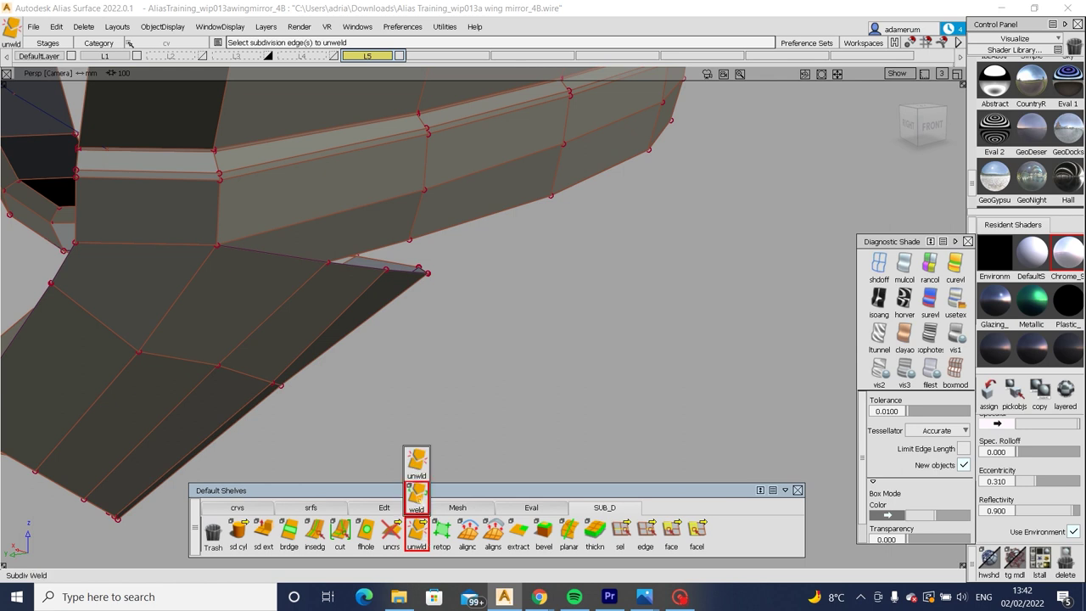
left_click(416, 497)
left_click_drag(273, 251, 213, 264, "alt+shift")
left_click(306, 299)
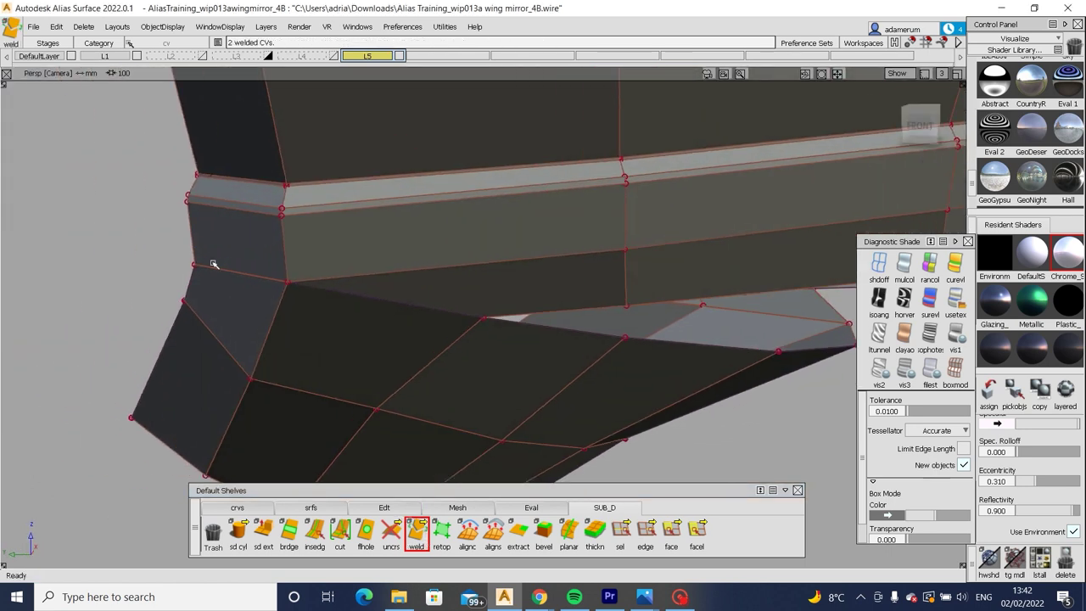
Inspect the welded transition between foot and housing with smooth textured shading and the control mesh hidden.
key("ctrl+alt+s")
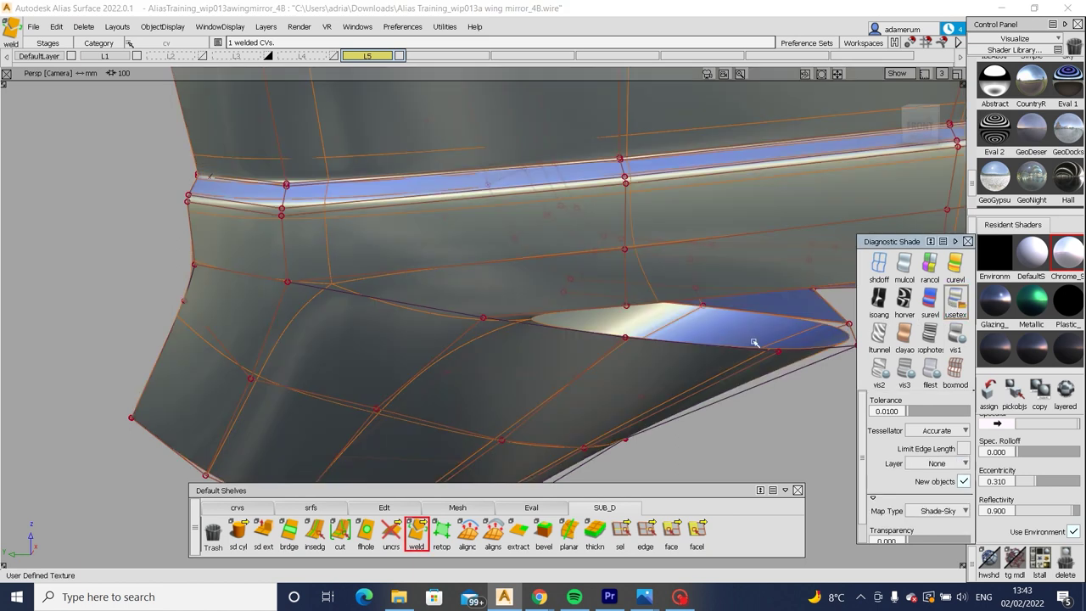
key("ctrl+alt+s")
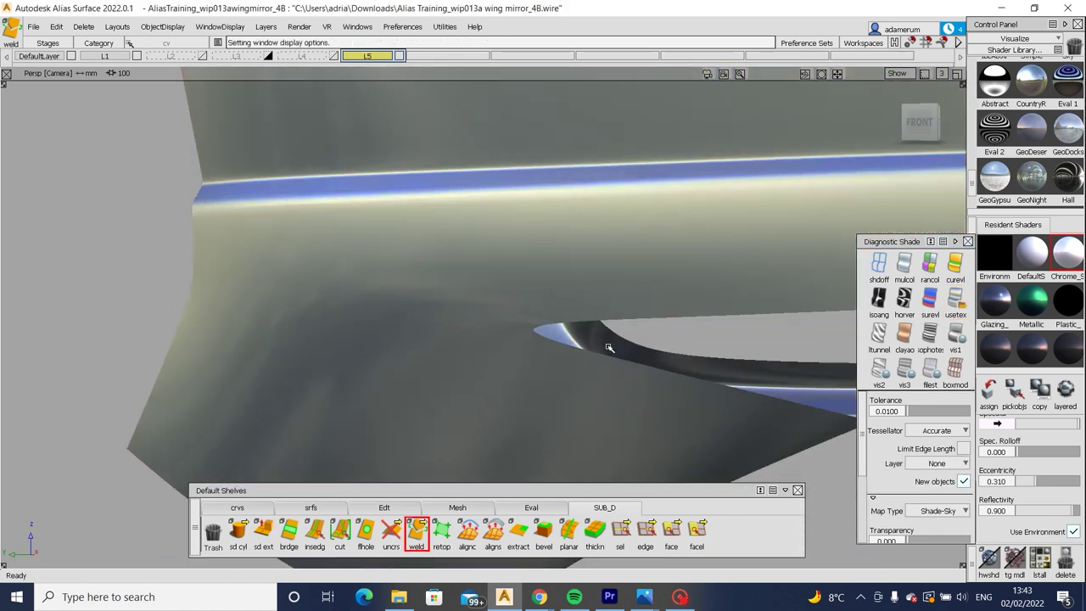
mouse_move(611, 331)
left_mouse_down("alt+shift")
mouse_move(336, 339)
mouse_move(444, 198)
mouse_move(475, 212)
mouse_move(428, 230)
mouse_move(611, 223)
mouse_move(262, 275)
mouse_move(476, 294)
mouse_move(415, 302)
mouse_move(423, 261)
mouse_move(365, 297)
mouse_move(594, 280)
left_mouse_up("alt+shift")
right_click_drag(594, 280, 670, 282, "alt+shift")
Move the CV row across the lower corner of the housing's rim in the back view and by about 1.15 mm along X in the left view.
left_click(434, 278)
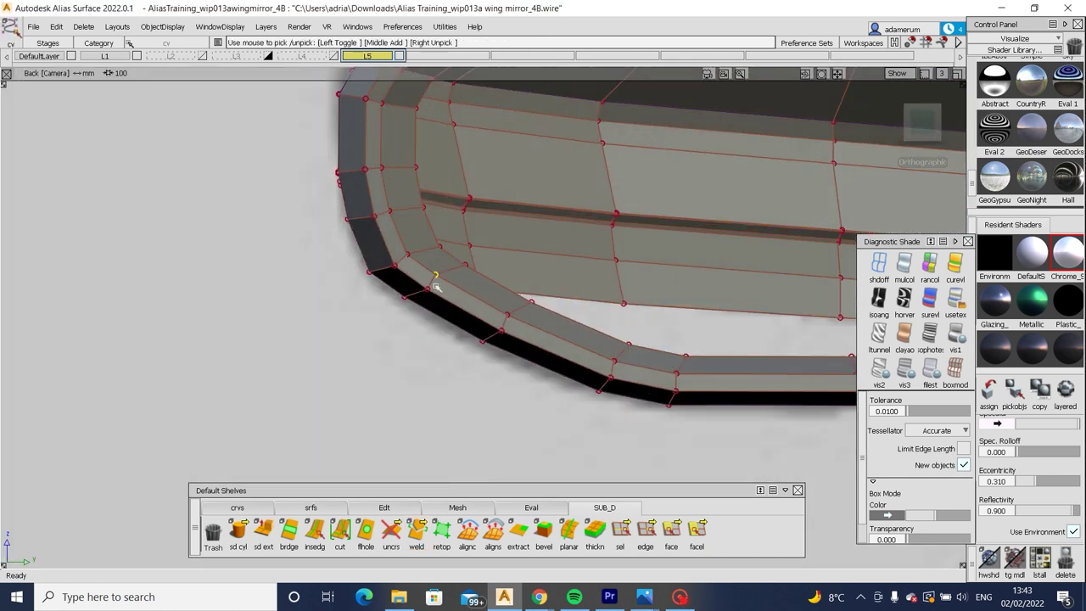
key("m")
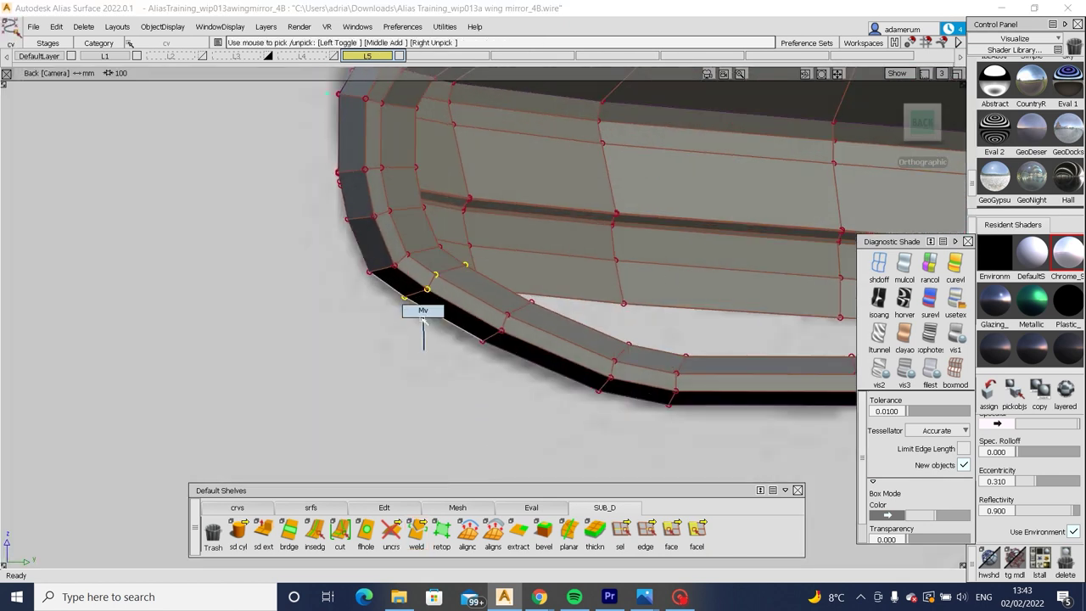
left_click_drag(417, 316, 841, 264)
left_click(918, 123)
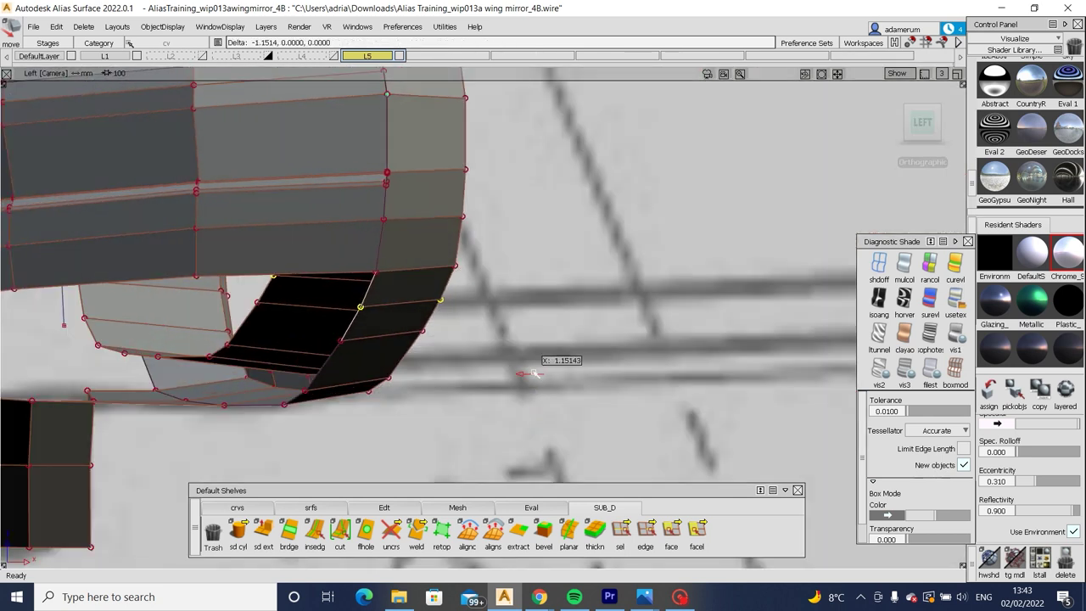
Nudge individual CVs along the housing strip's lower edge in the left view to even out the edge line.
left_click_drag(524, 374, 494, 285, "alt+shift")
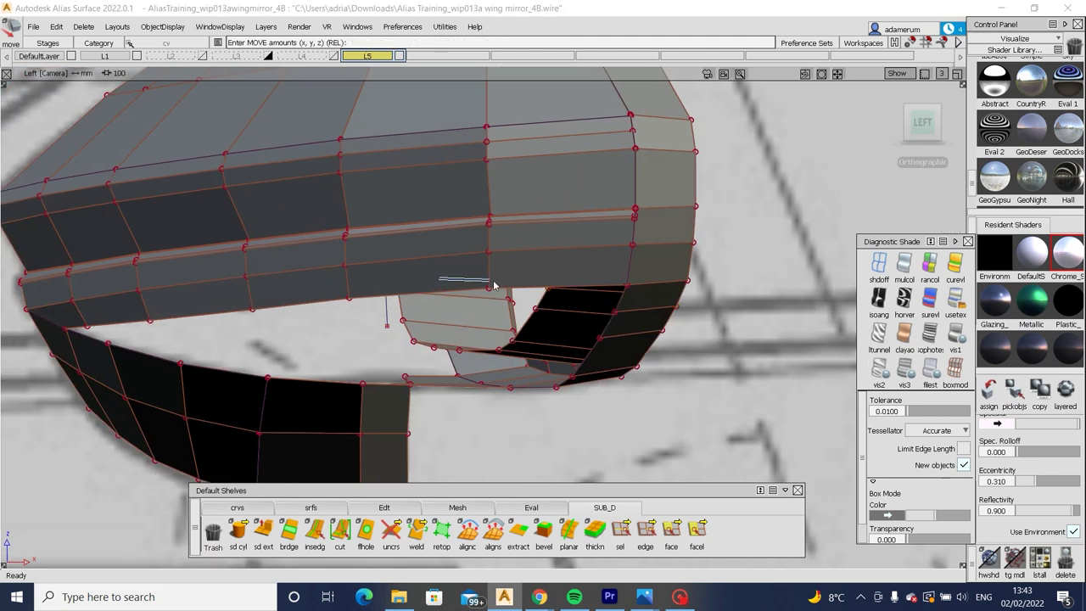
key("F11")
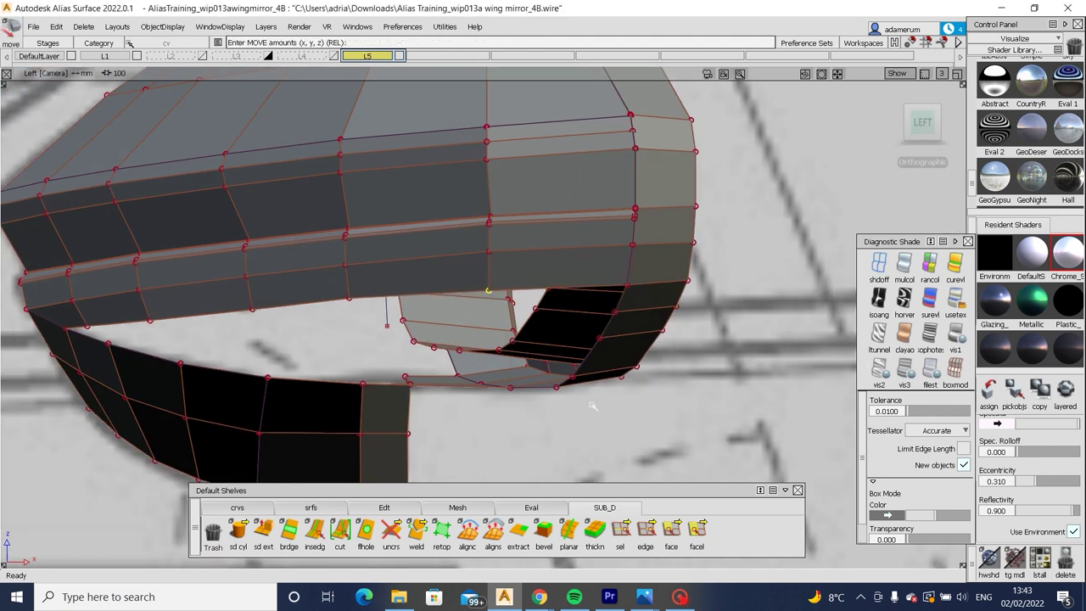
left_click(347, 299)
left_click_drag(359, 316, 361, 329)
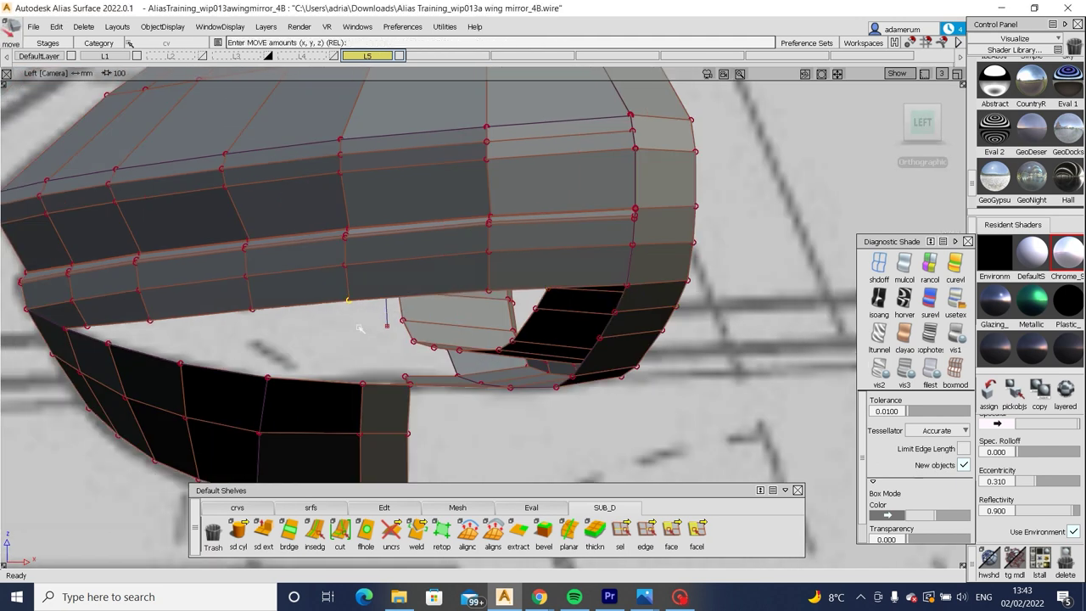
key("F11")
left_click_drag(190, 348, 191, 347)
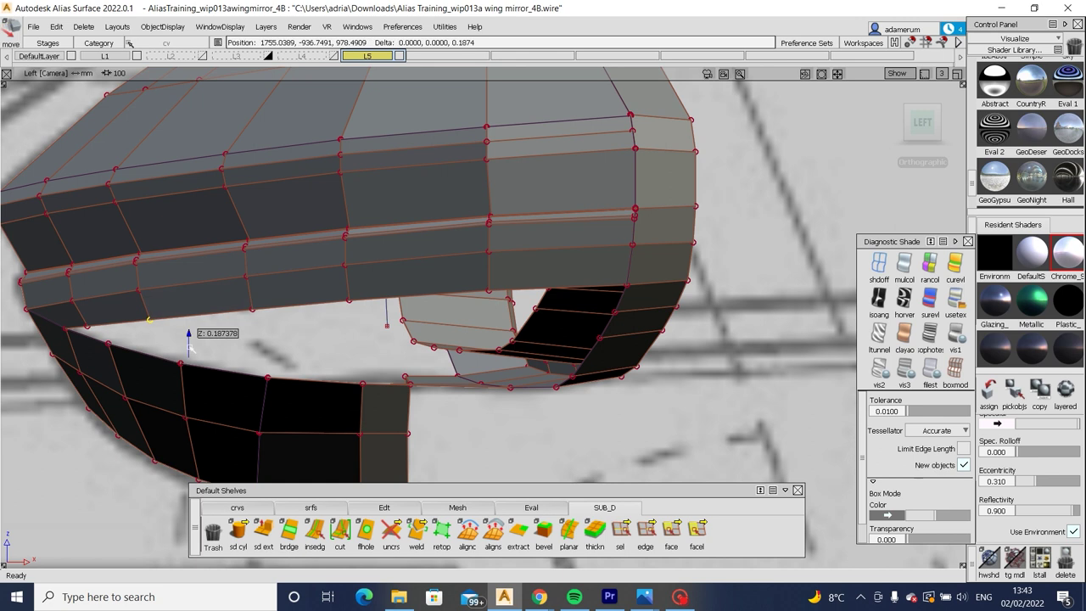
Compare the model versions on layers L4 and L5 by toggling their visibility, leaving only L5 shown.
left_click_drag(348, 293, 495, 319, "alt+shift")
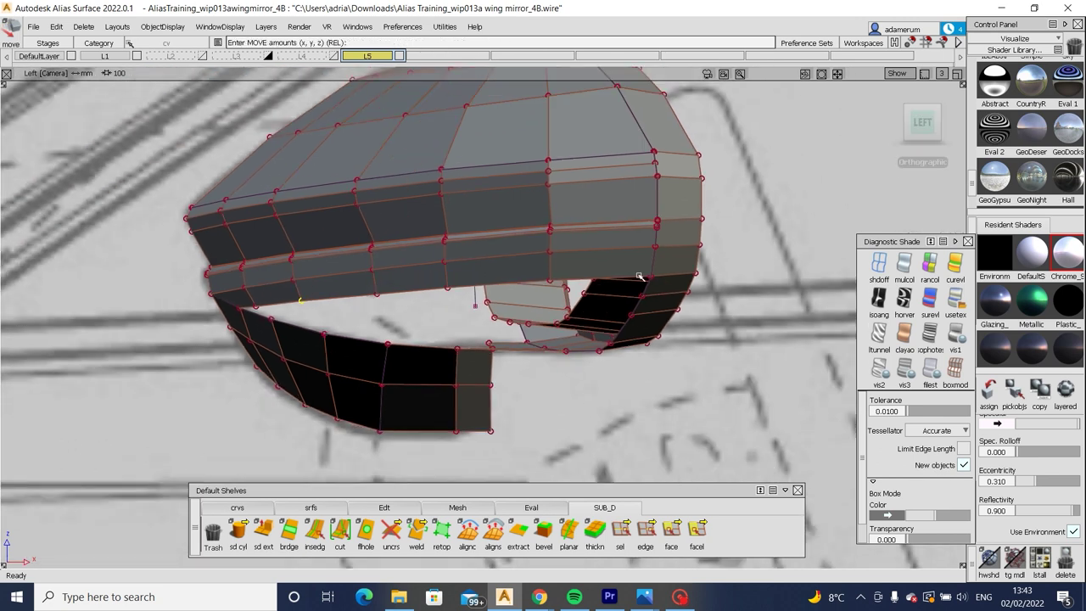
left_click_drag(635, 307, 619, 290, "alt+shift")
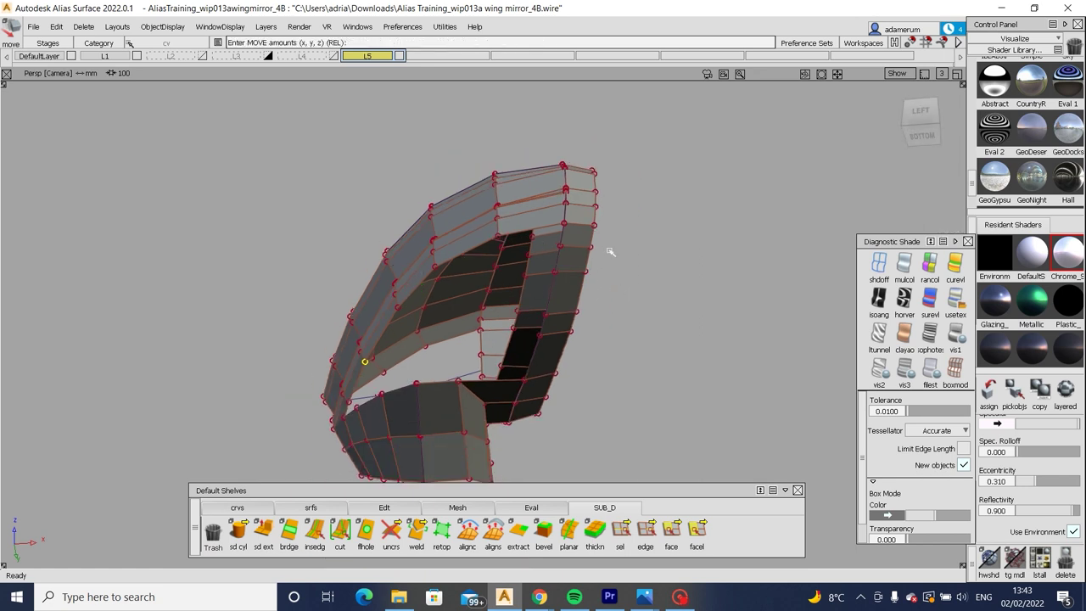
left_click_drag(610, 251, 560, 301, "alt+shift")
right_click_drag(343, 60, 366, 102)
right_click_drag(367, 55, 323, 85)
left_click_drag(447, 162, 683, 282, "alt+shift")
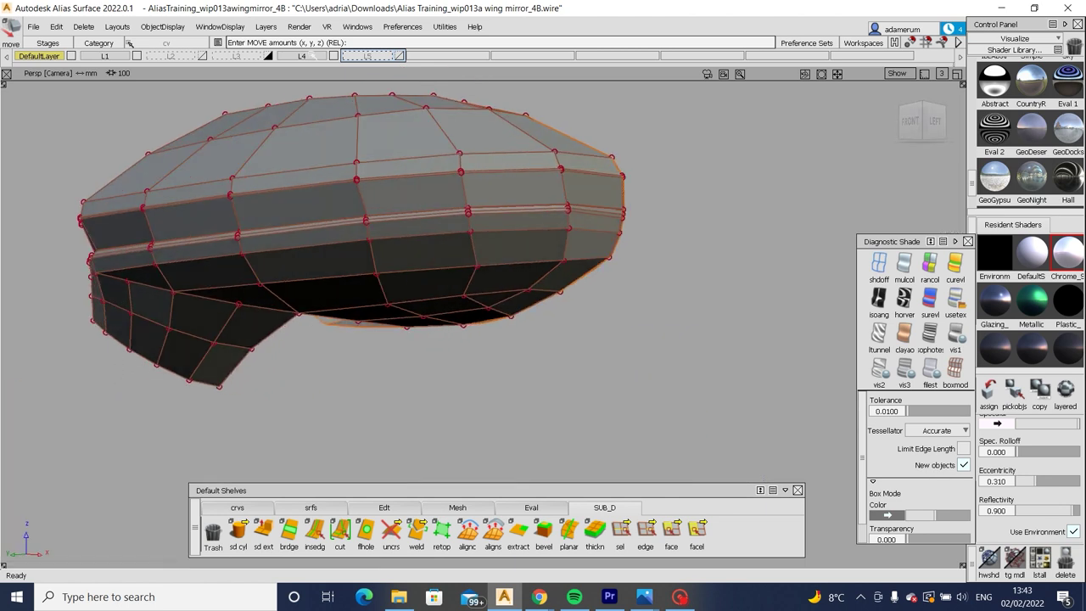
right_click(303, 55)
left_click(314, 103)
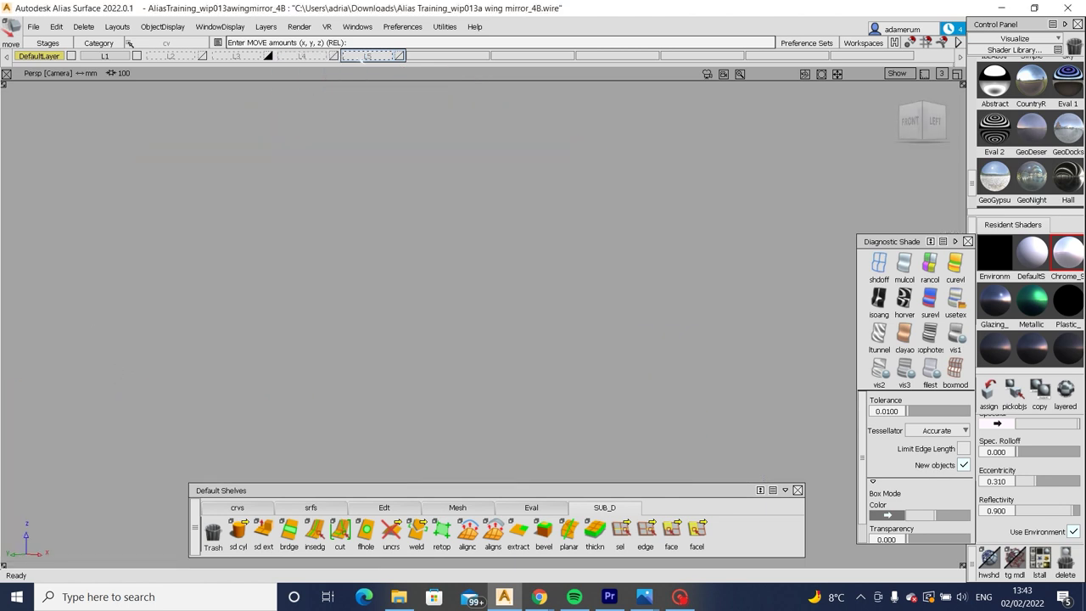
right_click(367, 55)
left_click(366, 103)
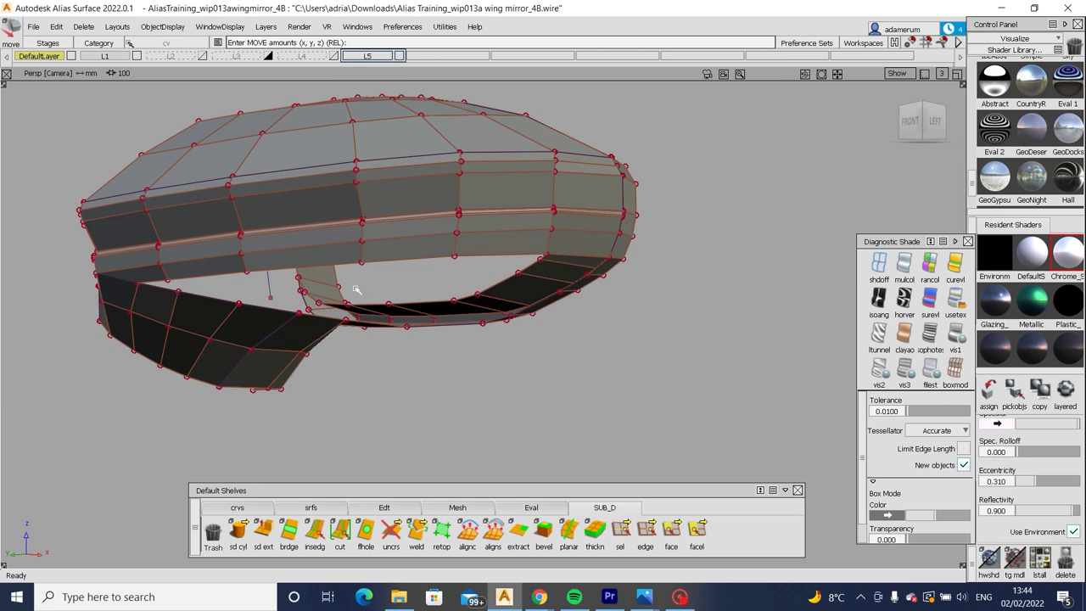
right_click(367, 55)
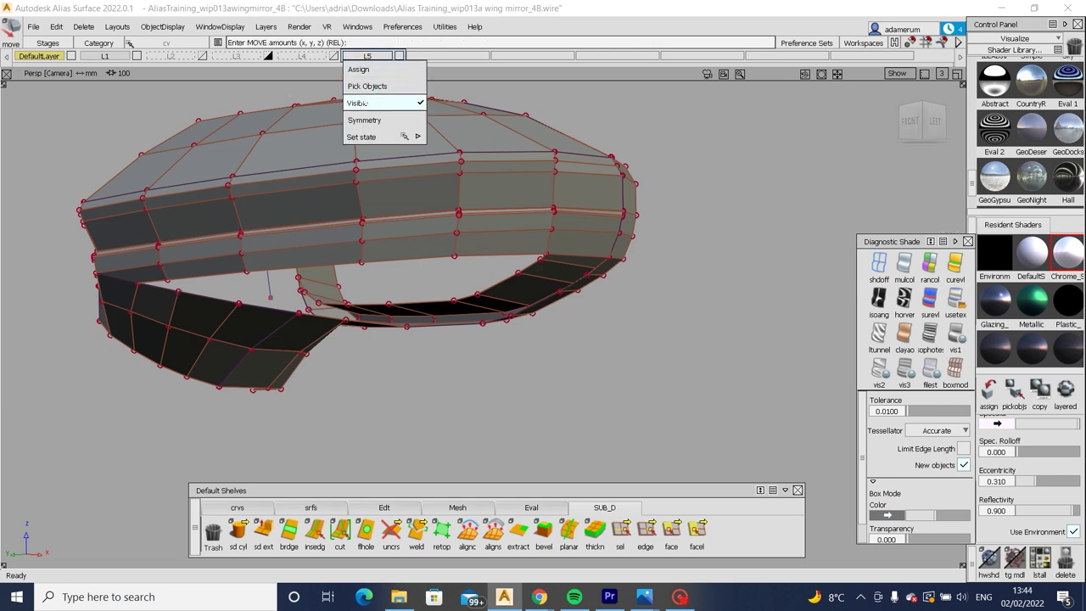
left_click(363, 104)
right_click(302, 55)
left_click(315, 105)
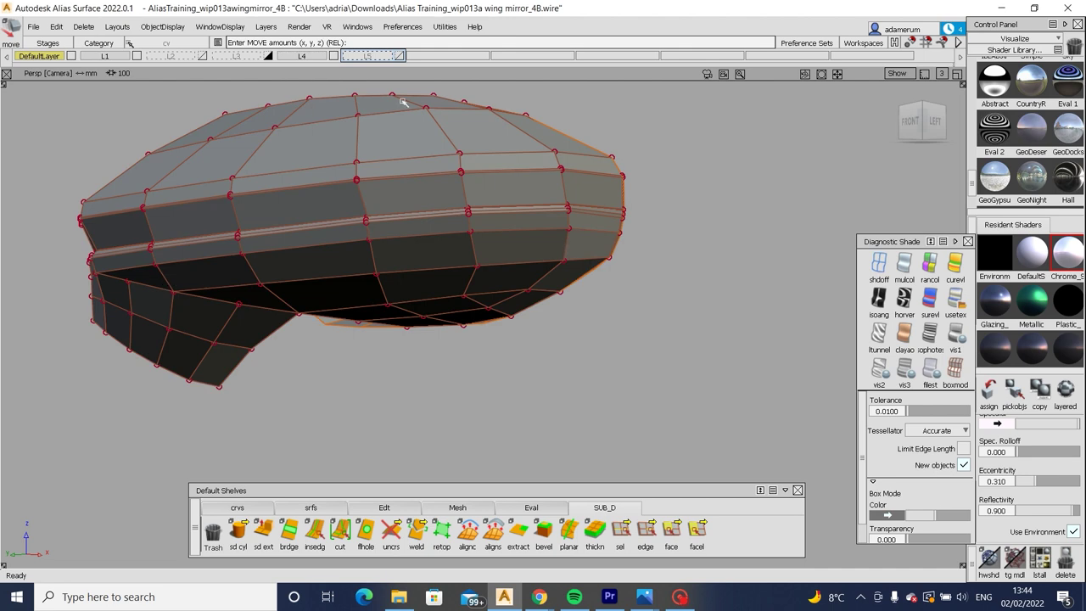
right_click(391, 61)
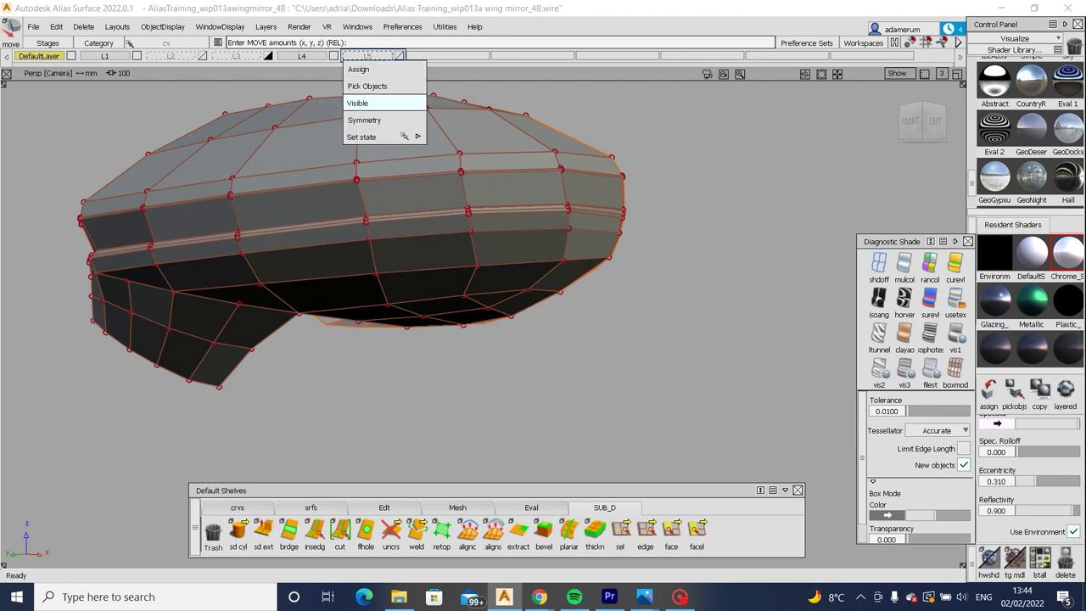
left_click(363, 103)
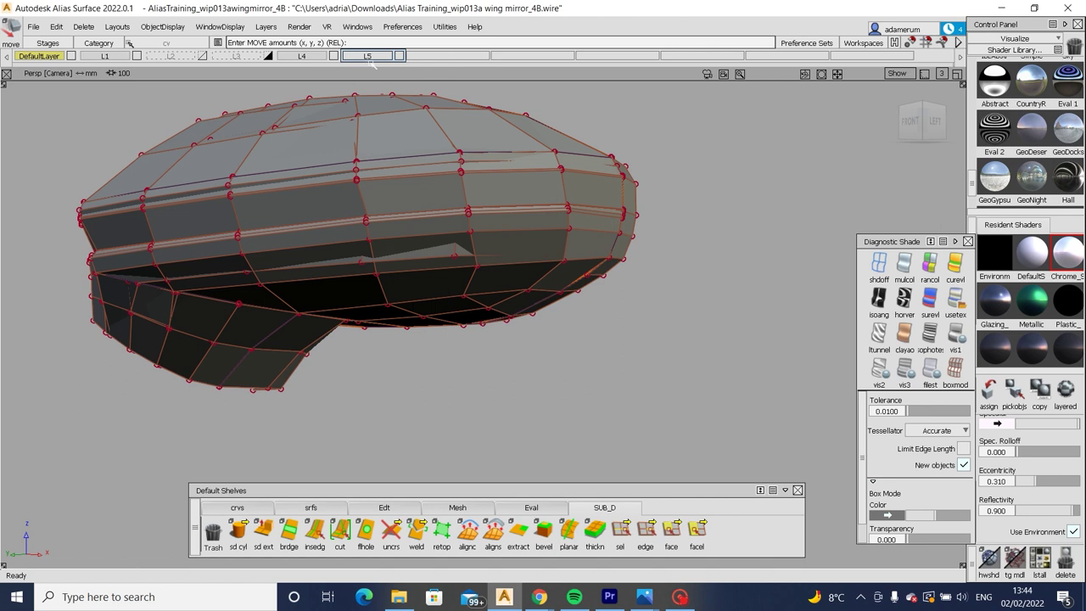
right_click(301, 55)
left_click(297, 102)
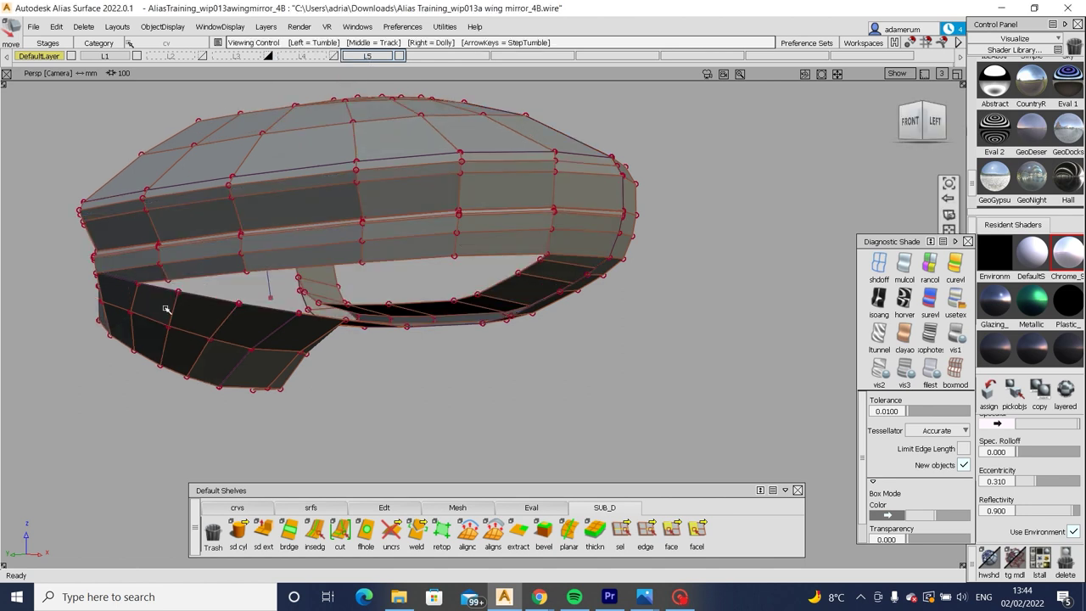
Snap the housing strip's lower-edge CV nearest the foot onto the third CV of the foot's upper edge.
right_click_drag(154, 286, 276, 264, "alt+shift")
left_click_drag(276, 265, 259, 289, "alt+shift")
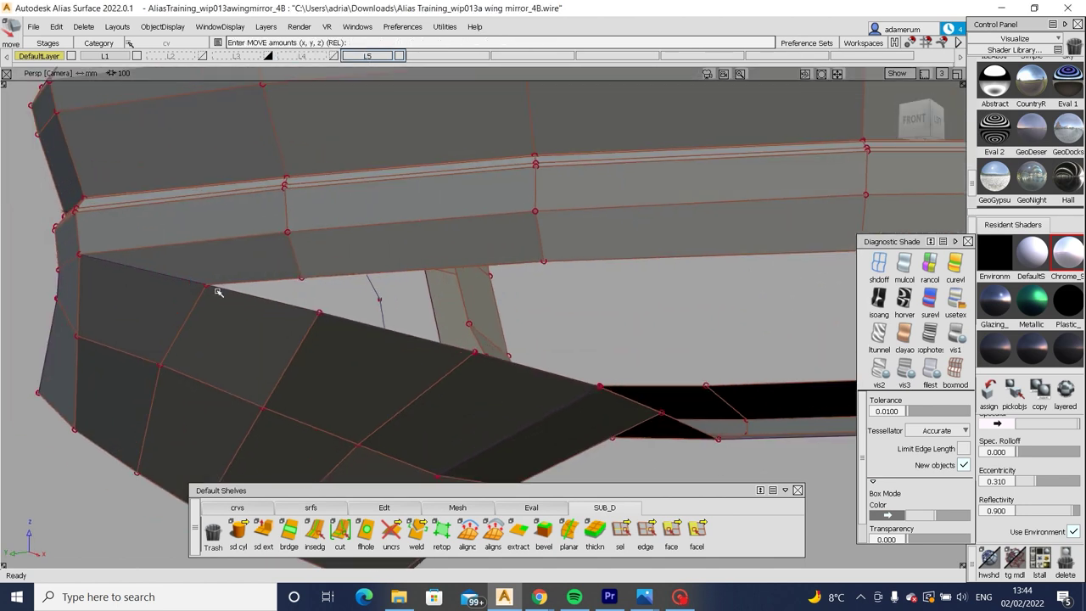
left_click(321, 307, "ctrl+alt")
Lower the next three CVs of the housing strip's bottom edge in the left view, moving the second and third about 6 mm down.
left_click_drag(181, 279, 200, 256, "alt+shift")
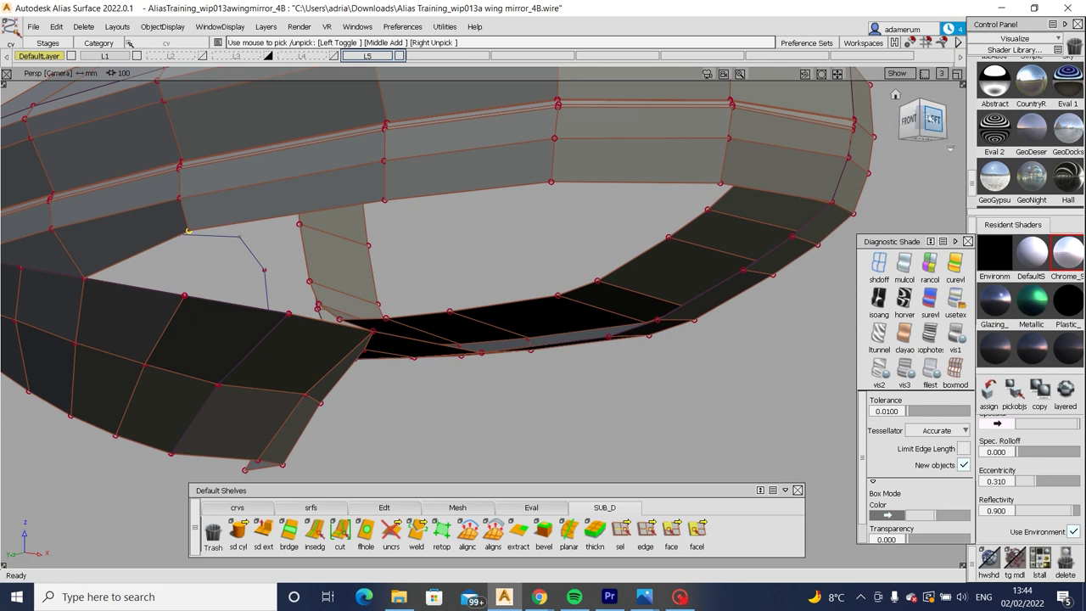
key("F6")
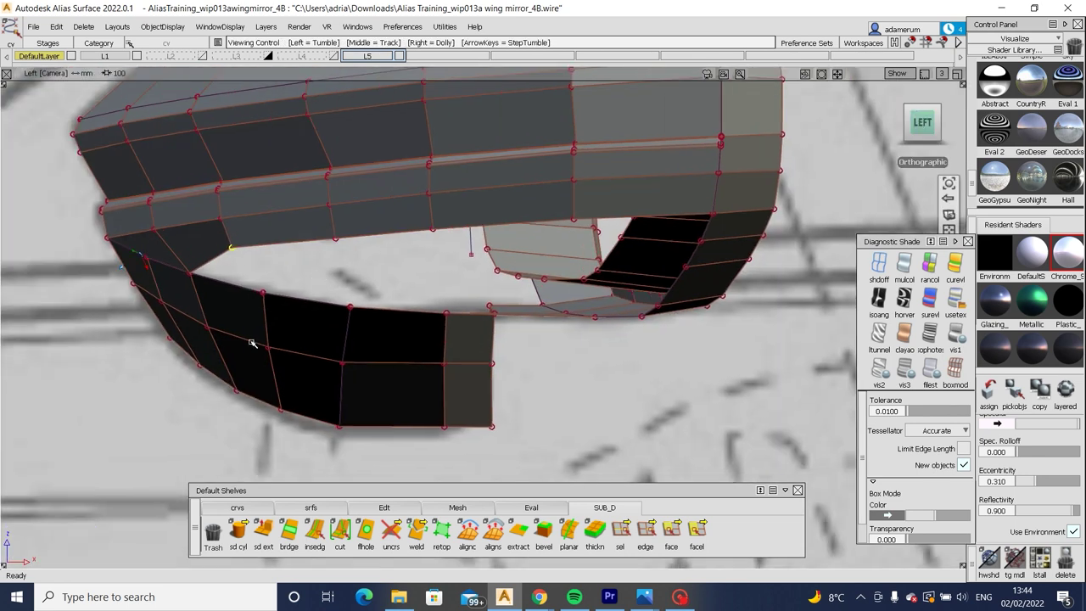
key("m")
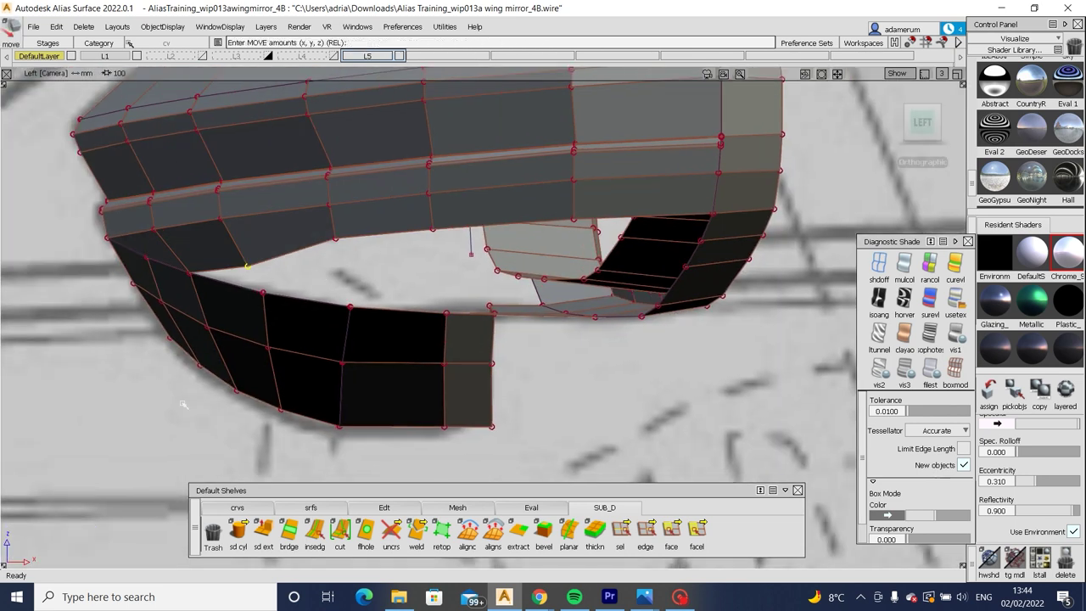
left_click_drag(292, 283, 386, 274)
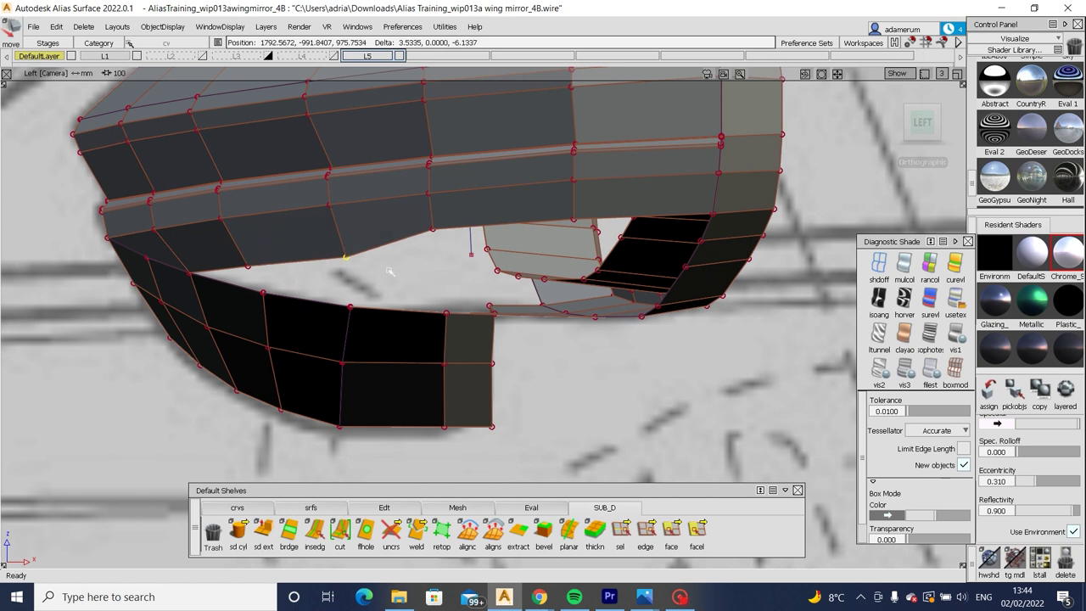
key("F11")
left_click_drag(404, 219, 455, 278)
key("m")
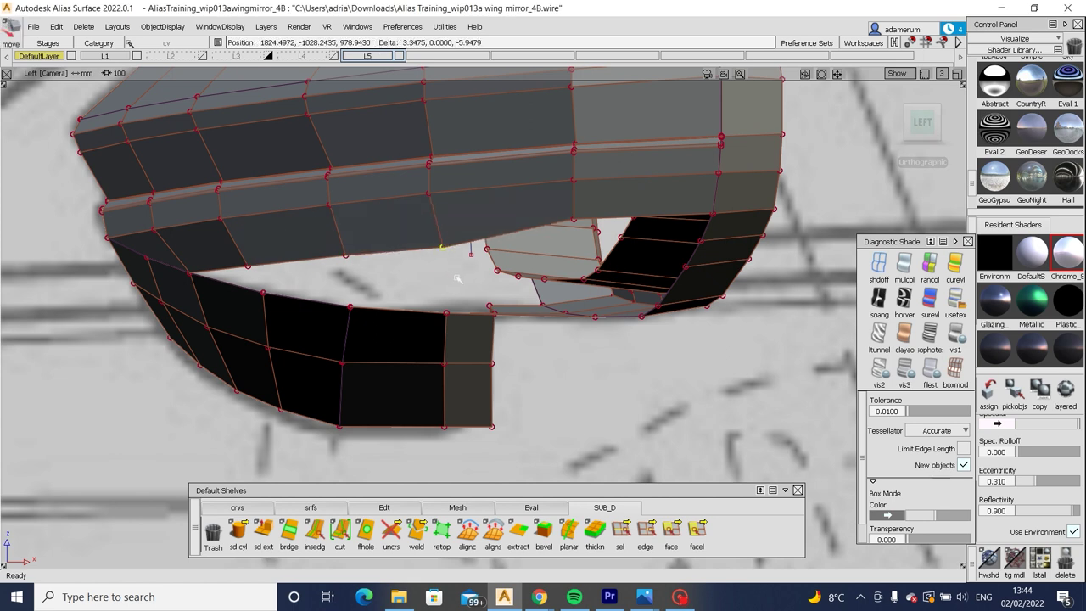
Move the lower-edge CV nearer the housing's outer end about 1.9 mm along X and 4.1 mm down in the left view.
key("F11")
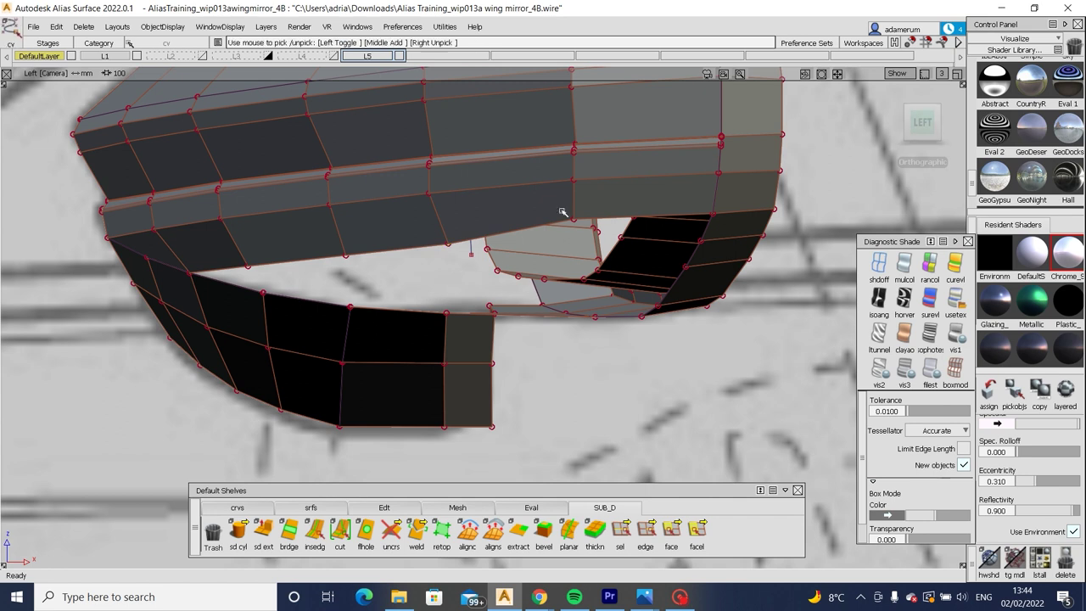
key("m")
left_click_drag(588, 262, 595, 243)
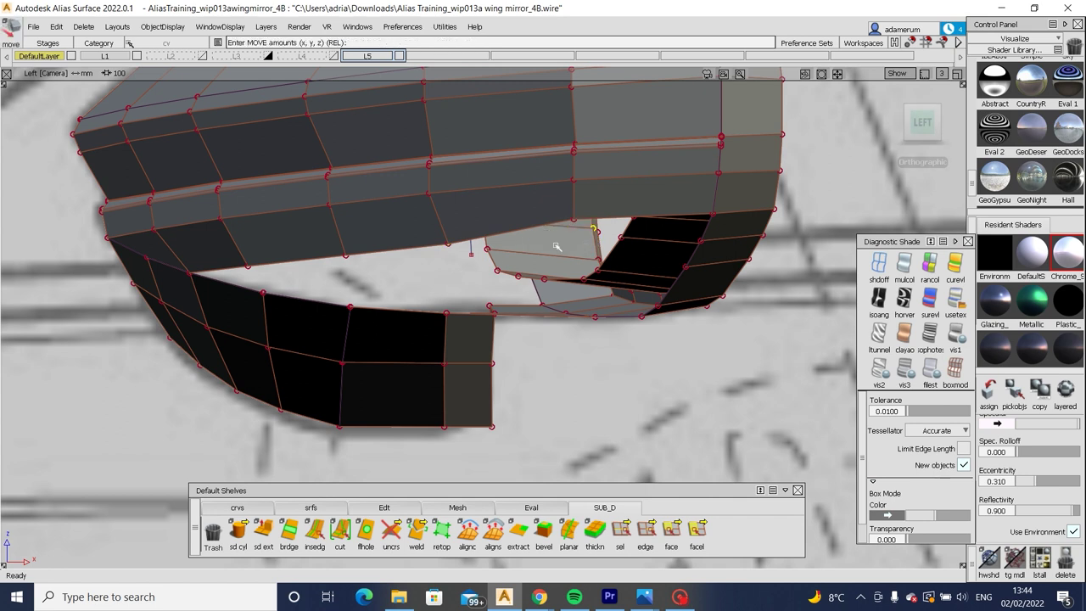
left_click_drag(713, 356, 720, 366)
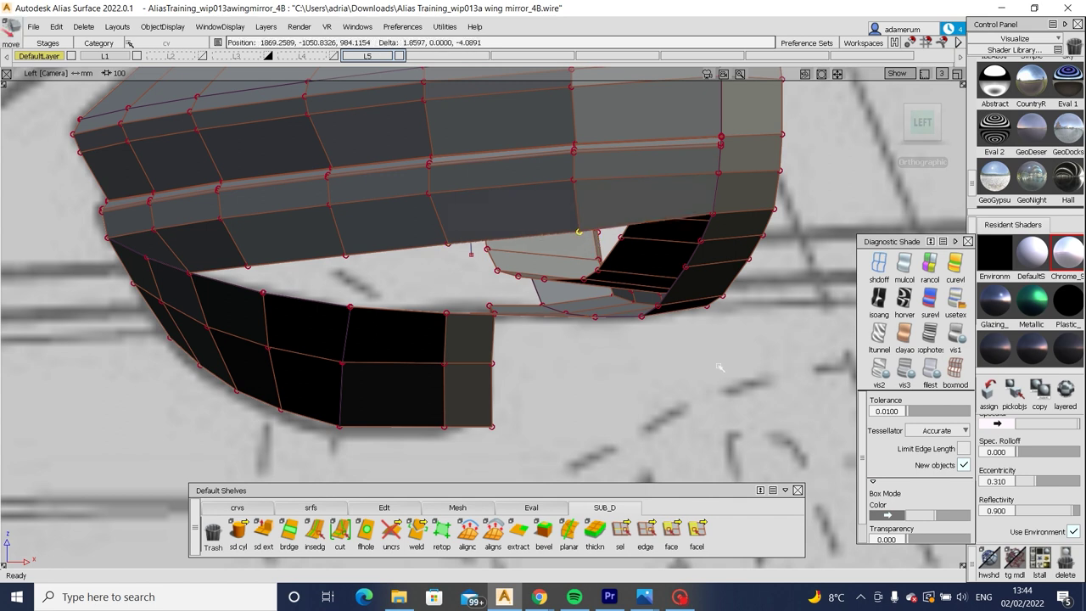
Shift the housing's lower-edge CVs slightly inward in the bottom view so they follow the curved outline.
key("F11")
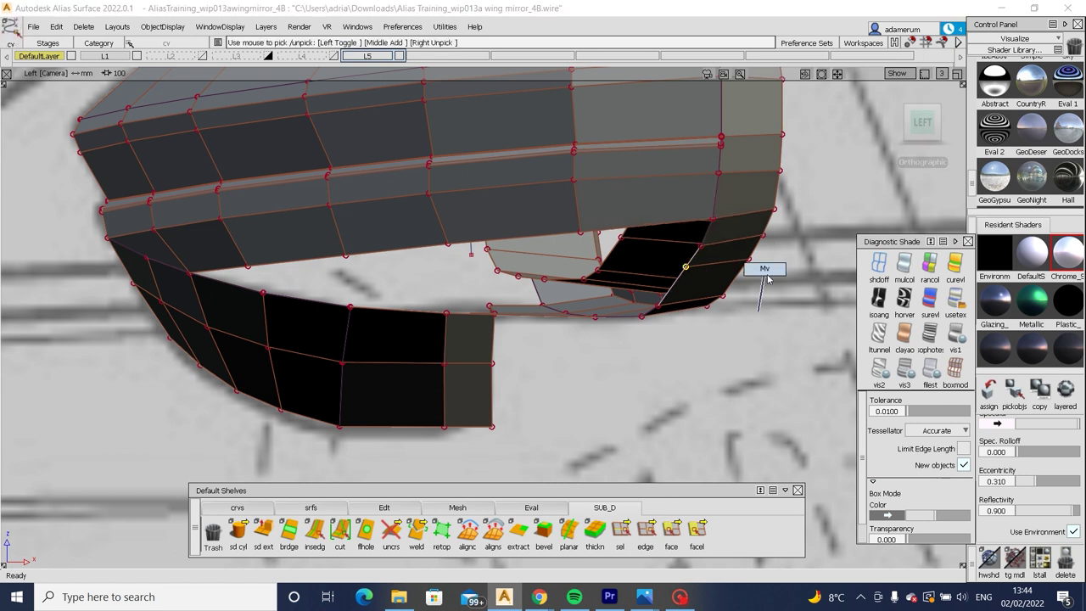
left_click_drag(923, 123, 280, 165)
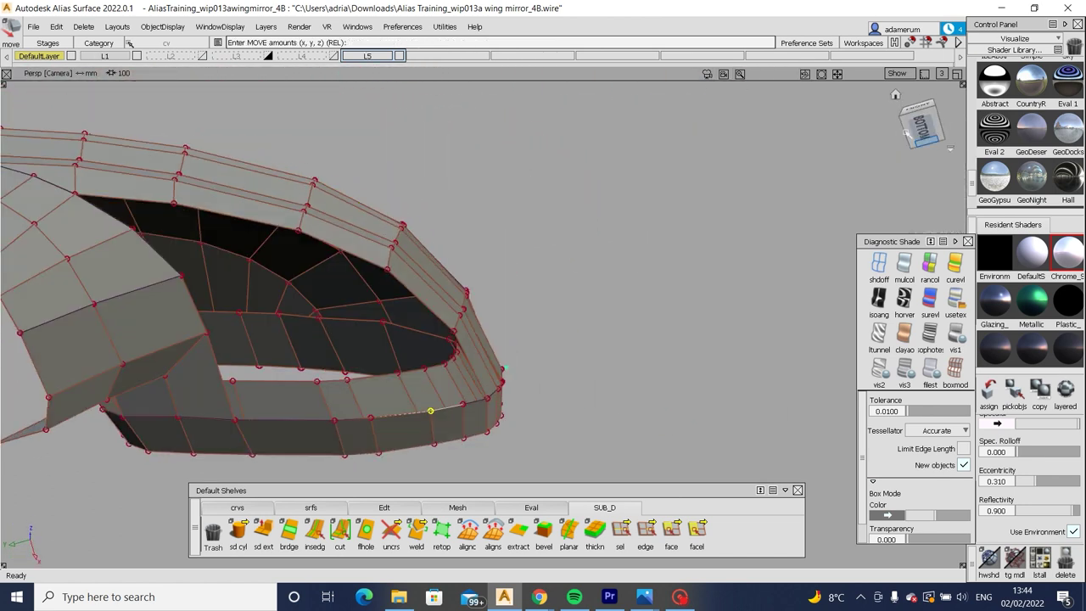
left_click(921, 126)
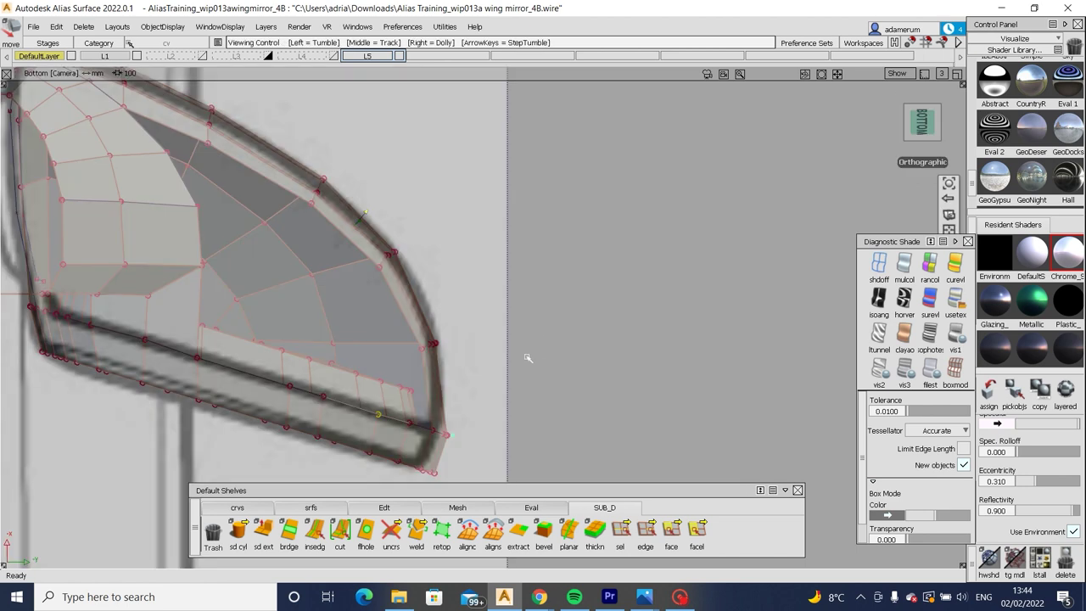
middle_click_drag(530, 363, 560, 365, "alt+shift")
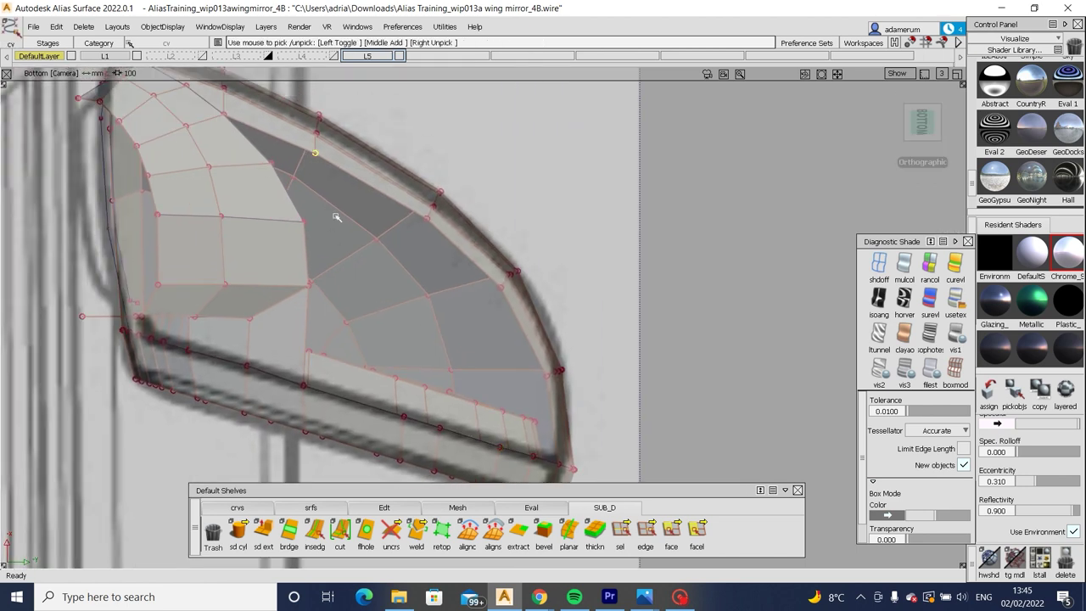
left_click_drag(336, 217, 338, 195)
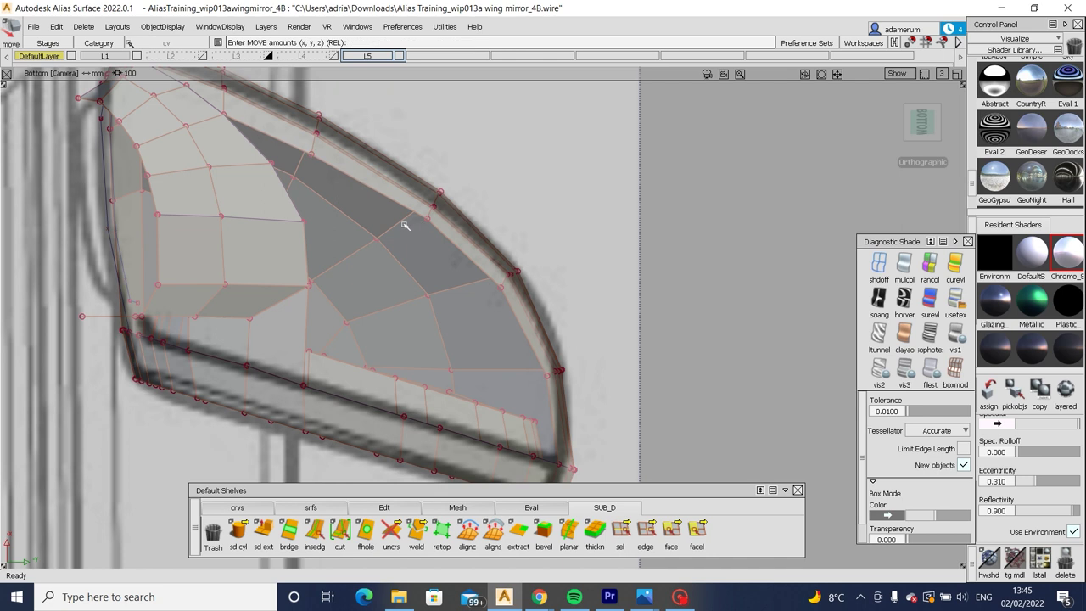
left_click_drag(406, 226, 430, 220, "ctrl+shift")
left_click_drag(467, 294, 488, 281, "ctrl+shift")
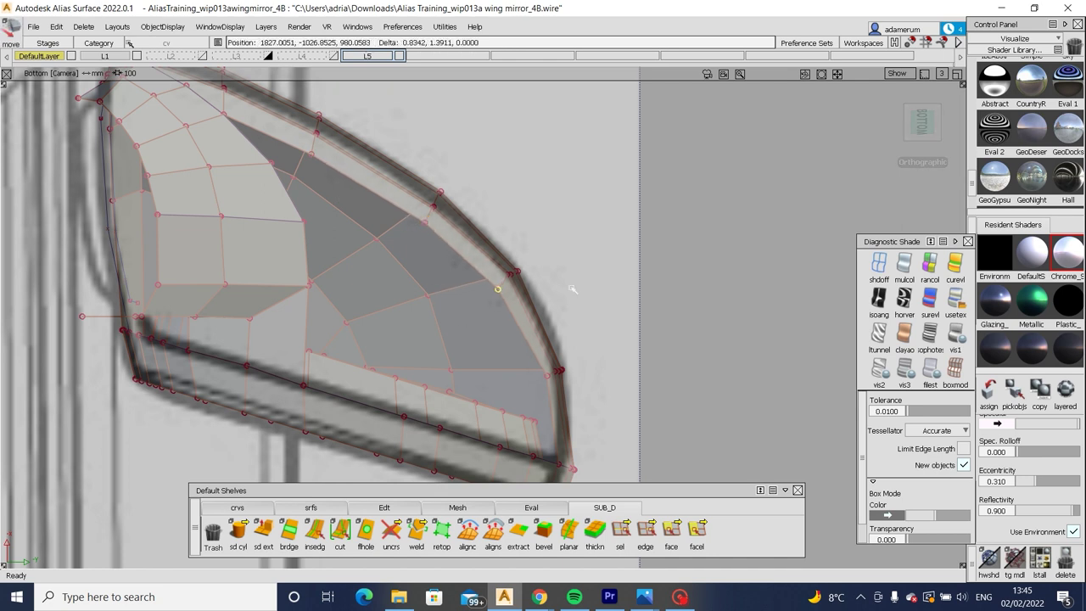
left_click_drag(572, 289, 546, 379, "ctrl+shift")
Inspect the reshaped lower edge with smooth textured shading, with the control mesh hidden and shown.
left_click_drag(602, 443, 656, 205, "alt+shift")
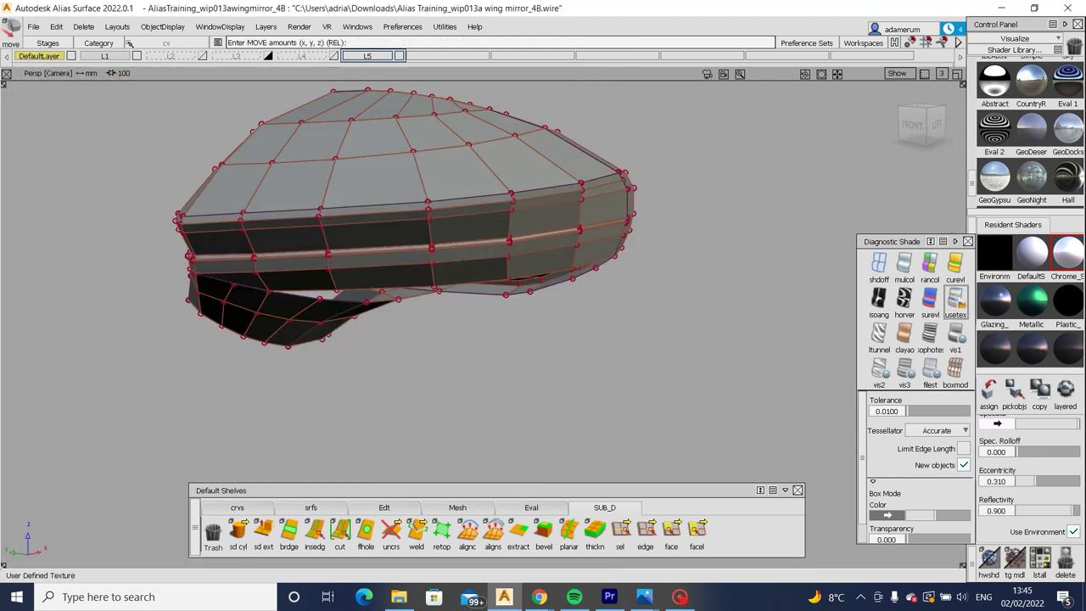
left_click(956, 293)
mouse_move(487, 195)
left_mouse_down("alt+shift")
mouse_move(462, 128)
mouse_move(475, 170)
left_mouse_up("alt+shift")
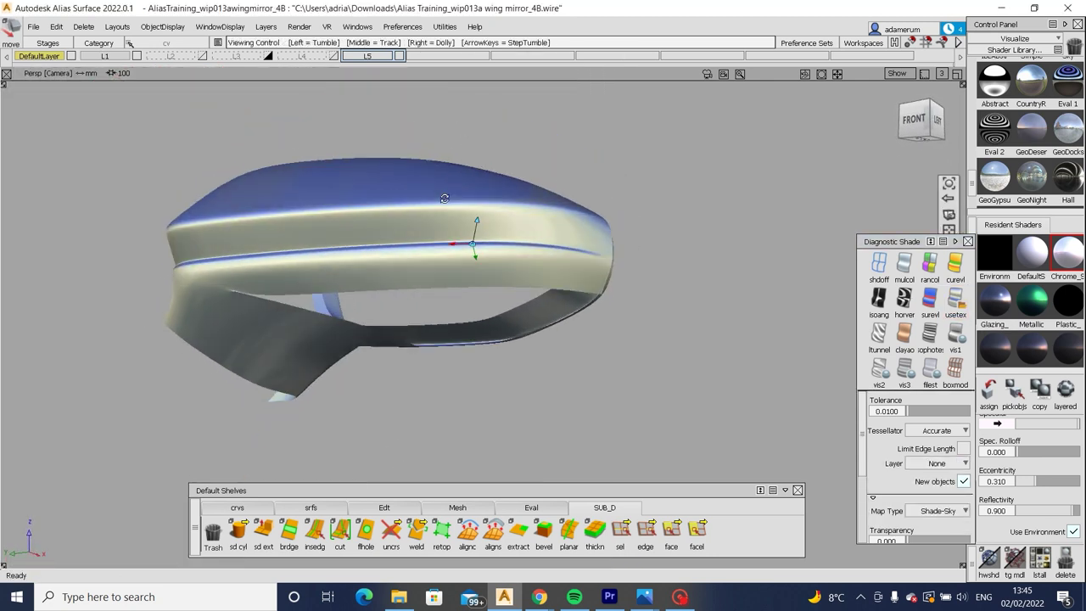
key("F9")
scroll(514, 318, "up", 5)
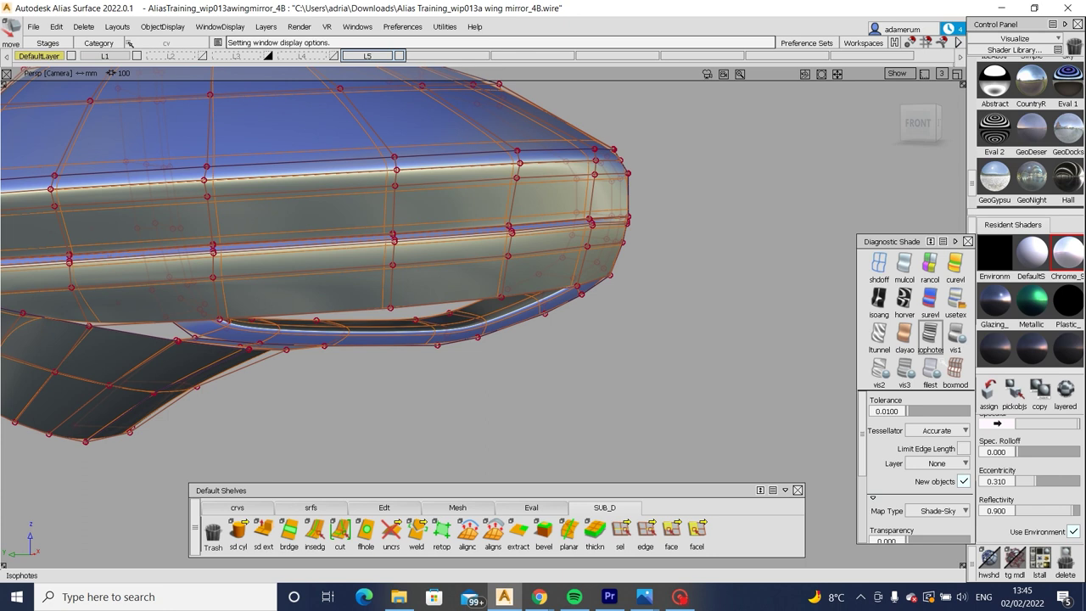
Compare the lower strip's control mesh in box mode with the front reference image and the closed housing on layer L4.
left_click(930, 332)
left_click(918, 122)
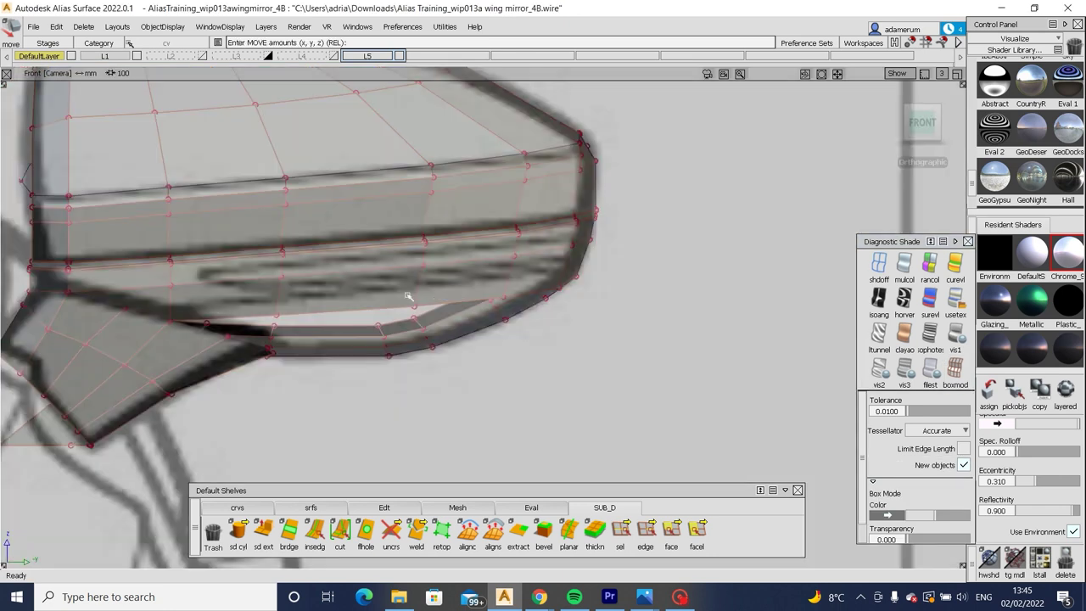
key("Escape")
key("Escape")
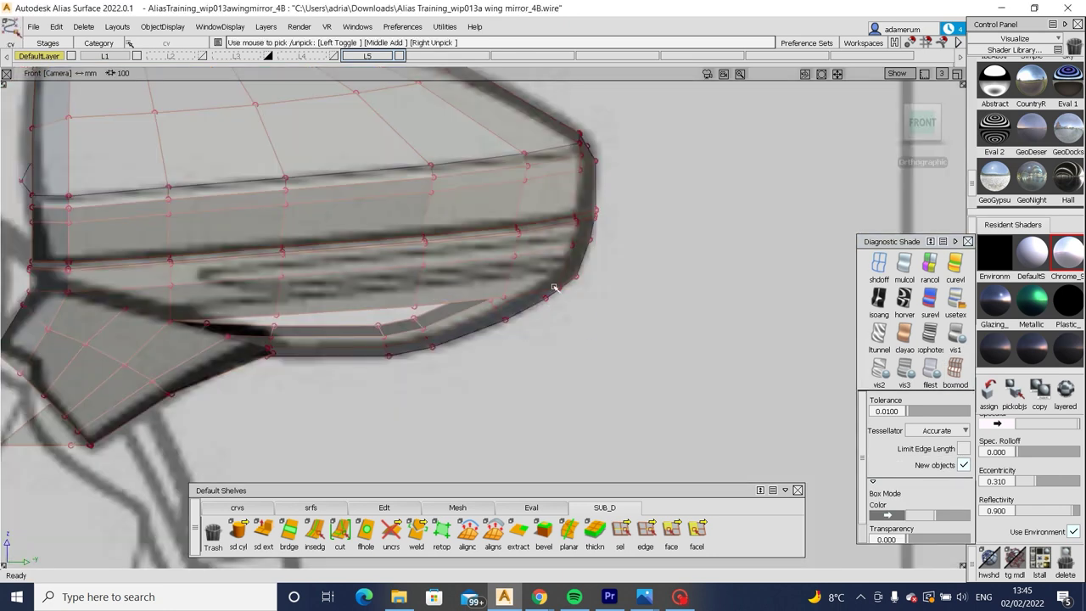
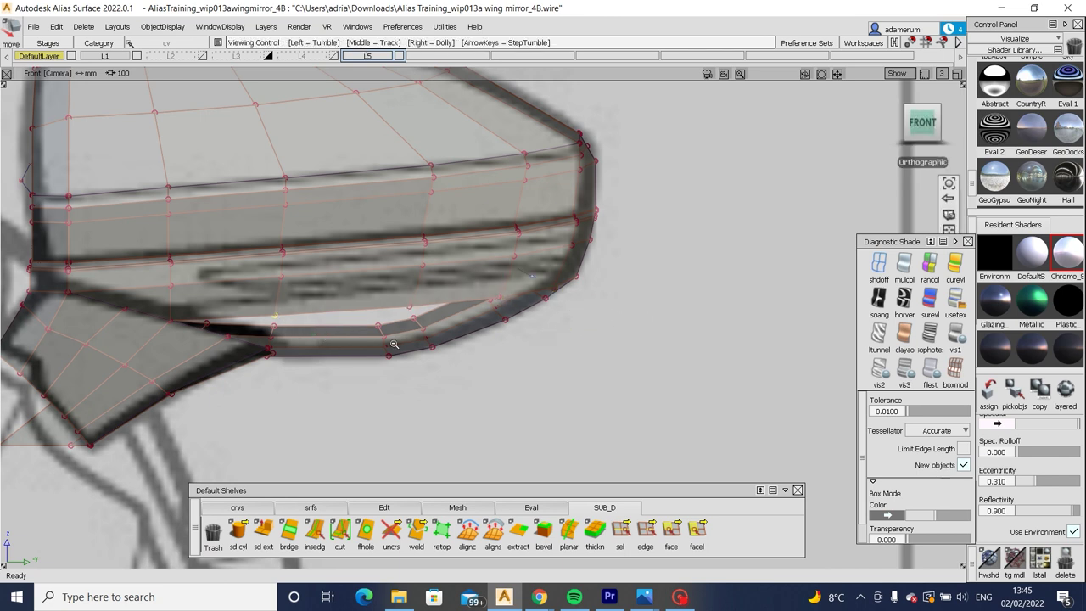
left_click_drag(318, 336, 491, 393, "alt+shift")
right_click_drag(490, 393, 357, 103, "alt+shift")
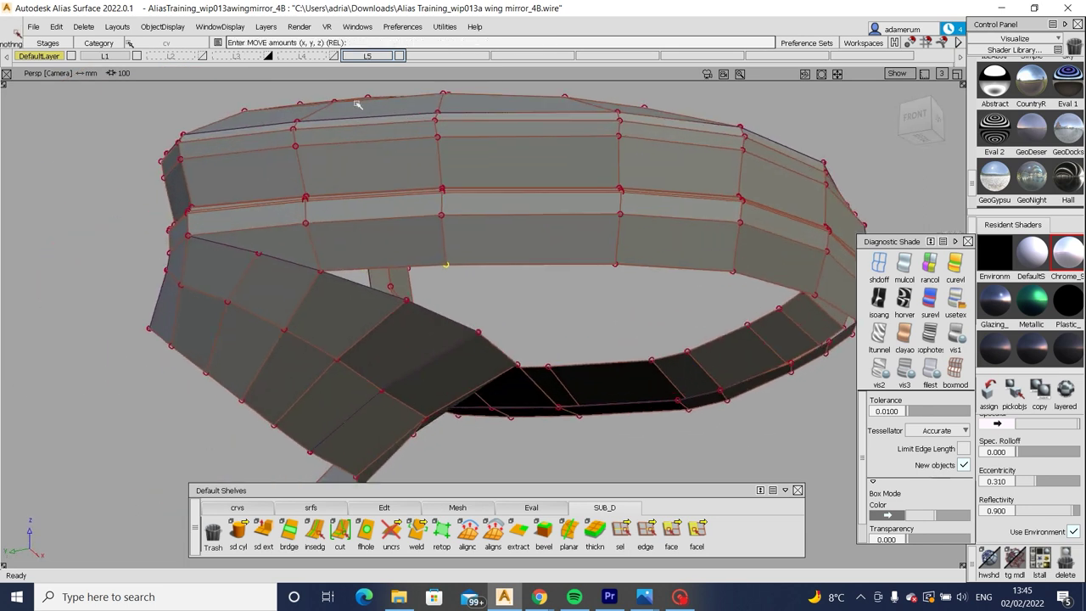
right_click_drag(362, 60, 324, 102)
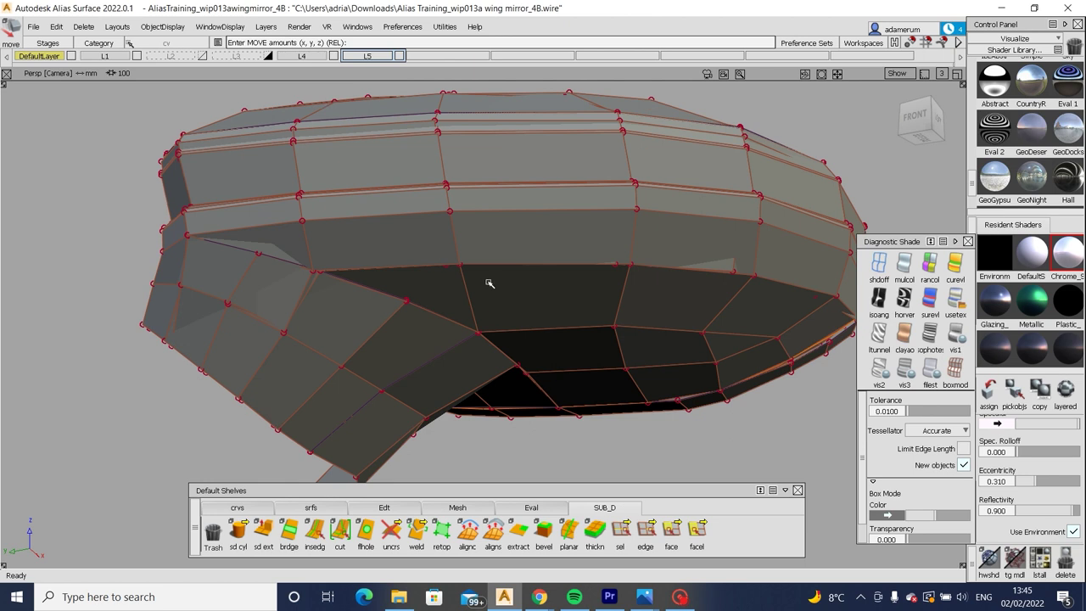
right_click_drag(367, 55, 354, 139)
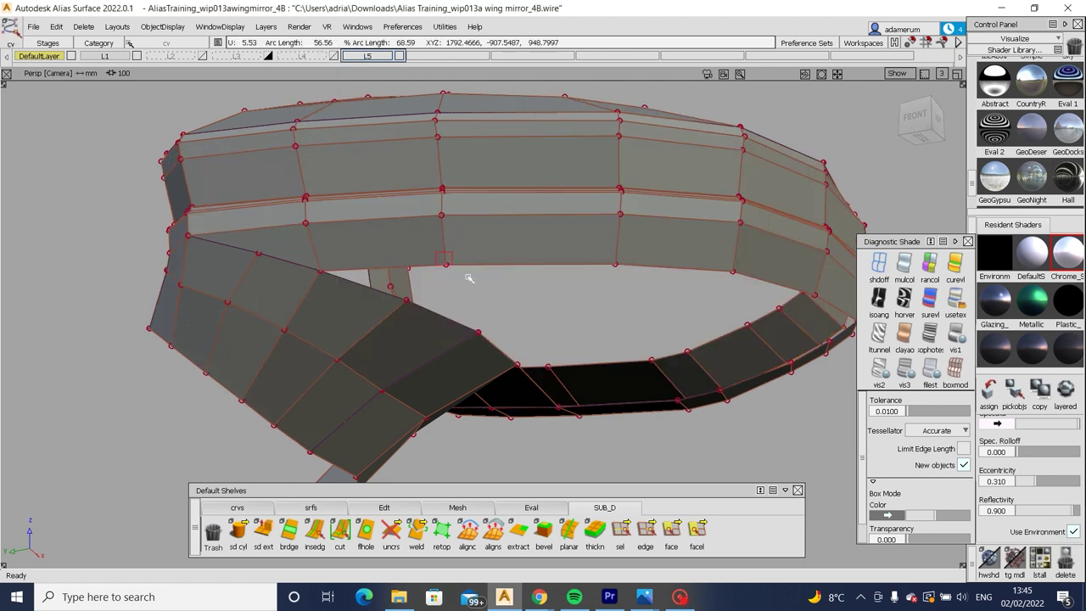
Slide the vertical column of CVs above the foot's outer end slightly along Y toward the housing's outer end, aligning its upper CV.
left_click_drag(469, 278, 500, 303, "alt+shift")
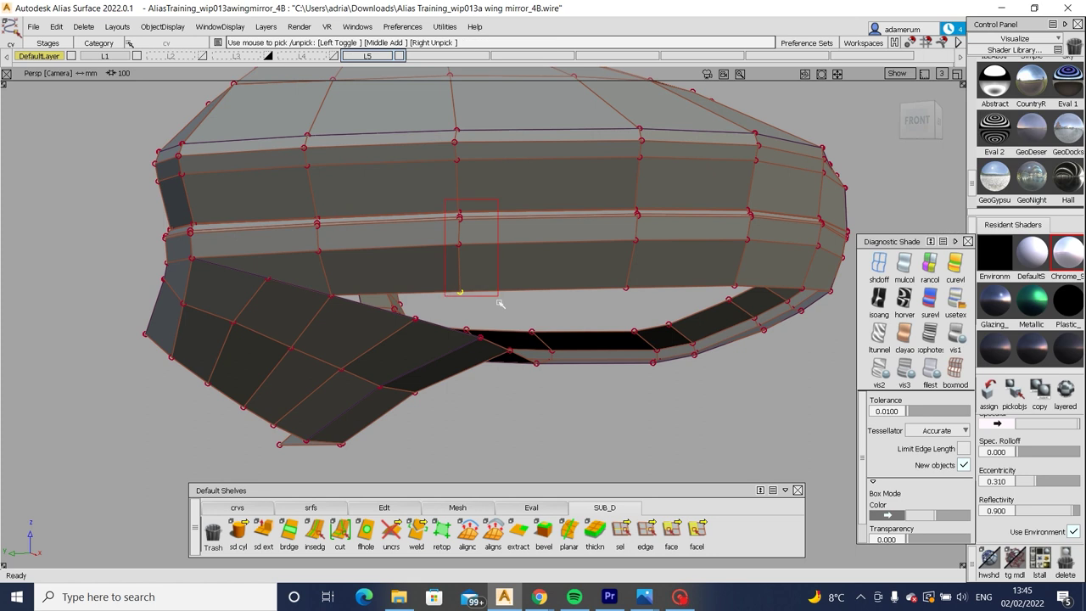
key("m")
middle_click_drag(490, 315, 524, 313)
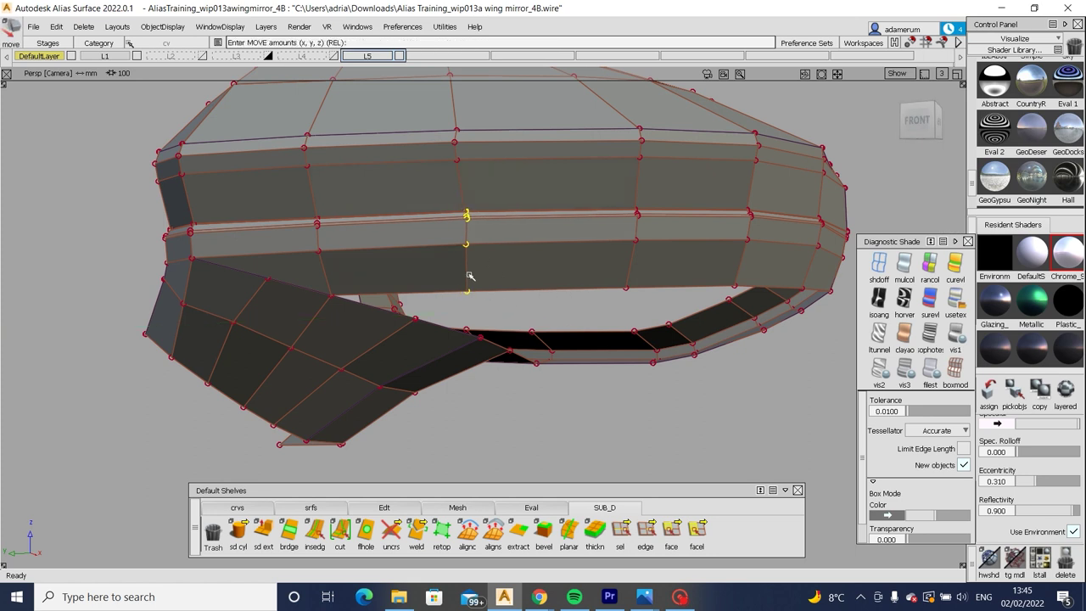
left_click_drag(403, 149, 470, 166, "shift")
middle_click_drag(475, 195, 567, 316)
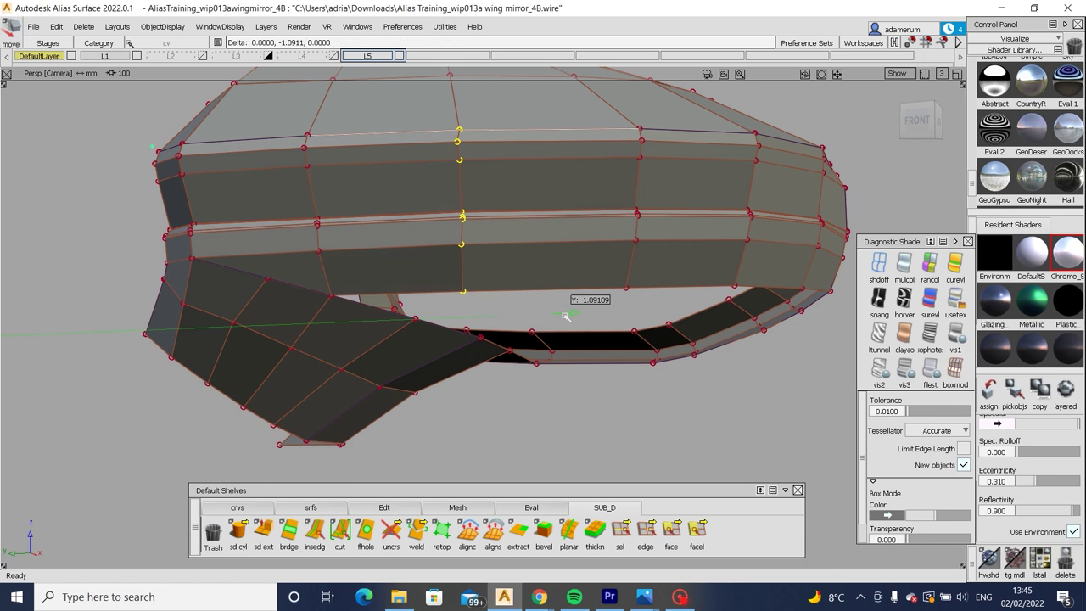
left_click(458, 144)
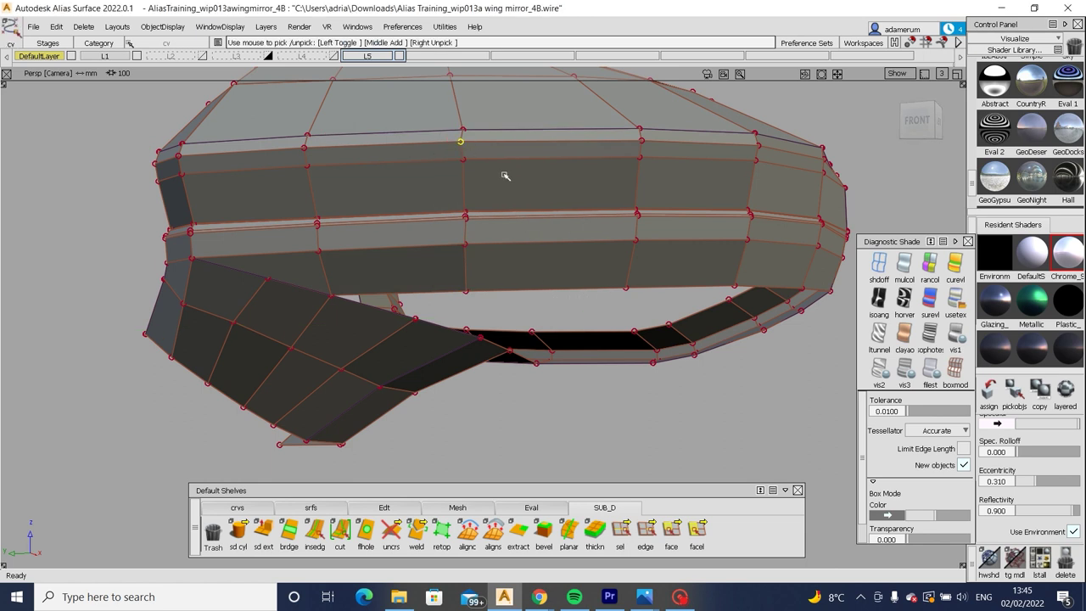
middle_click_drag(503, 175, 528, 252)
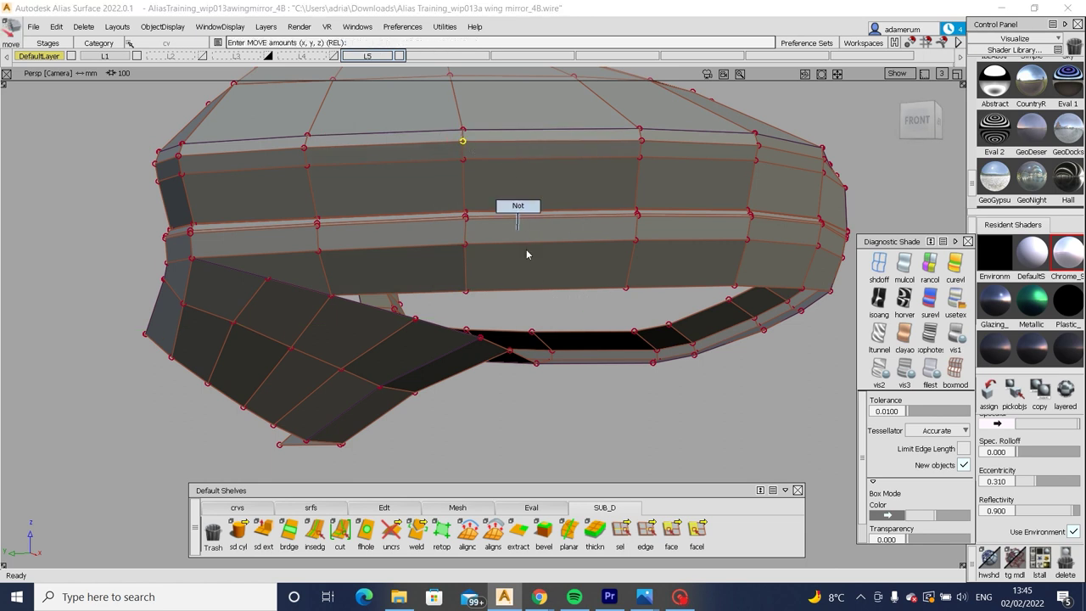
Examine the open housing strip from below and the side, comparing it with the closed housing on layer L4.
left_click_drag(529, 252, 352, 302, "alt+shift")
right_click_drag(352, 302, 398, 305, "alt+shift")
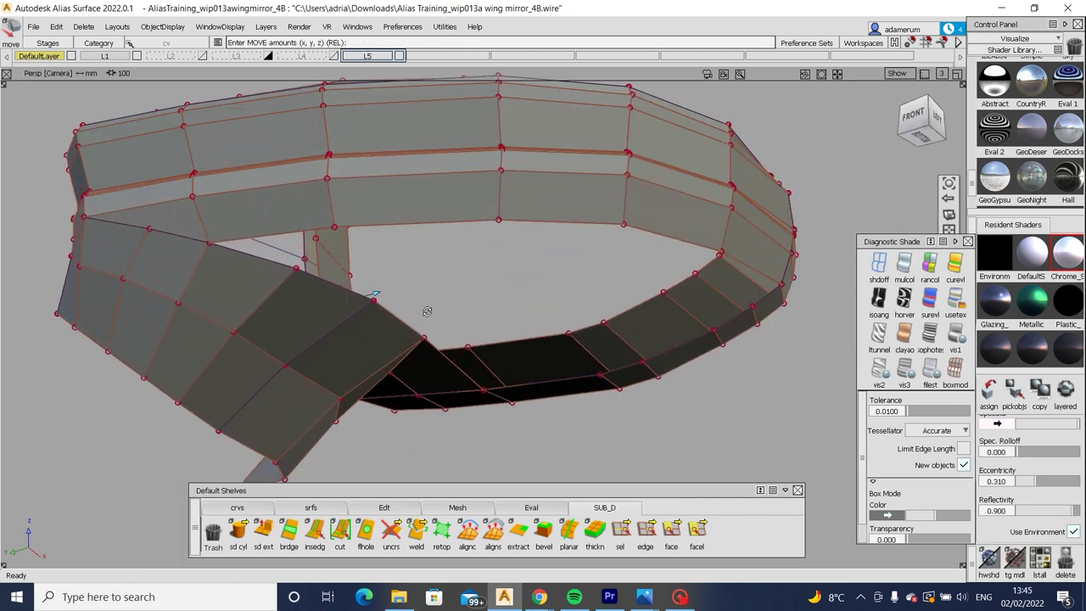
left_click_drag(399, 305, 313, 74, "alt+shift")
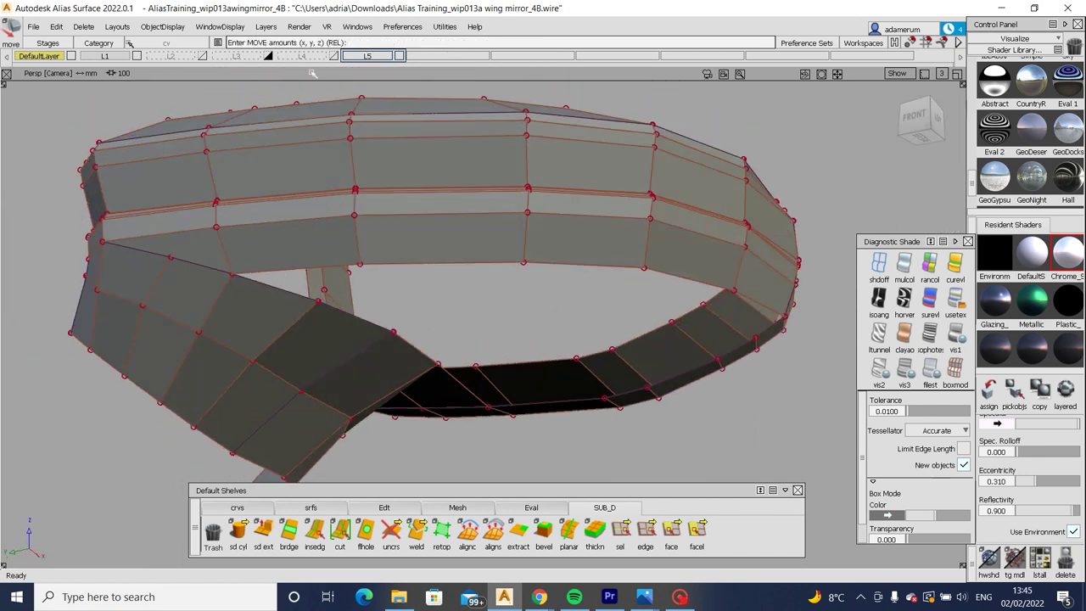
right_click_drag(302, 55, 311, 100)
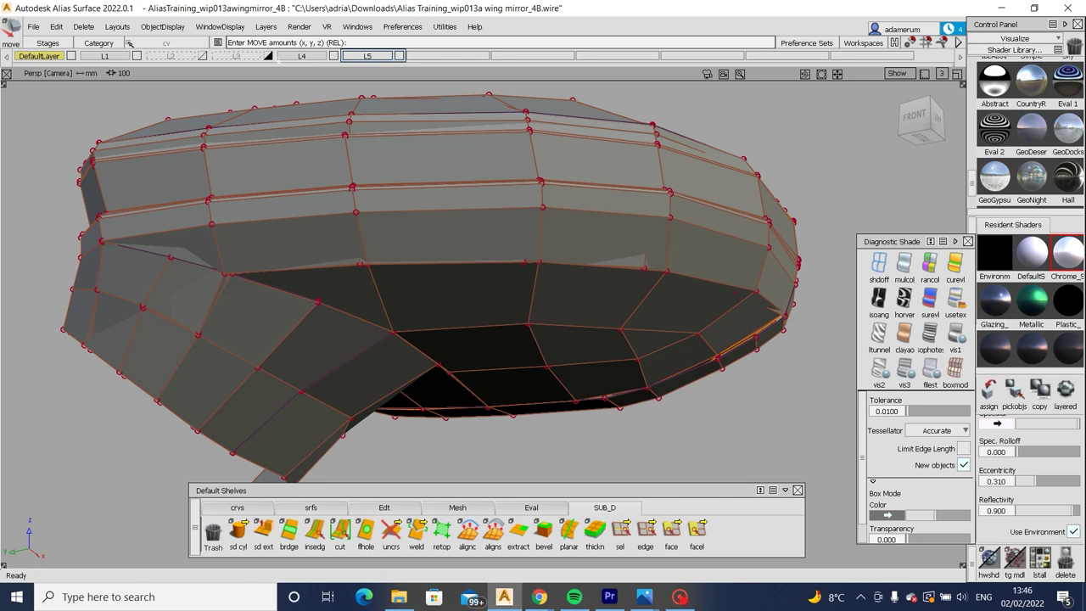
right_click_drag(307, 55, 312, 101)
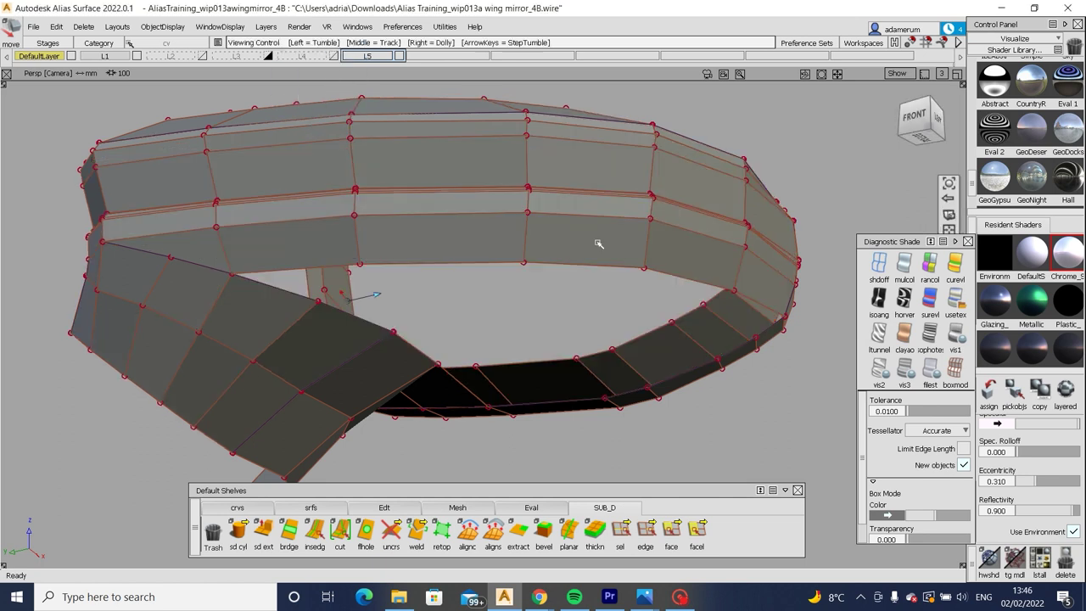
right_click_drag(586, 299, 539, 297, "alt+shift")
left_click_drag(539, 297, 670, 333, "alt+shift")
right_click_drag(302, 55, 311, 101)
right_click_drag(367, 55, 371, 100)
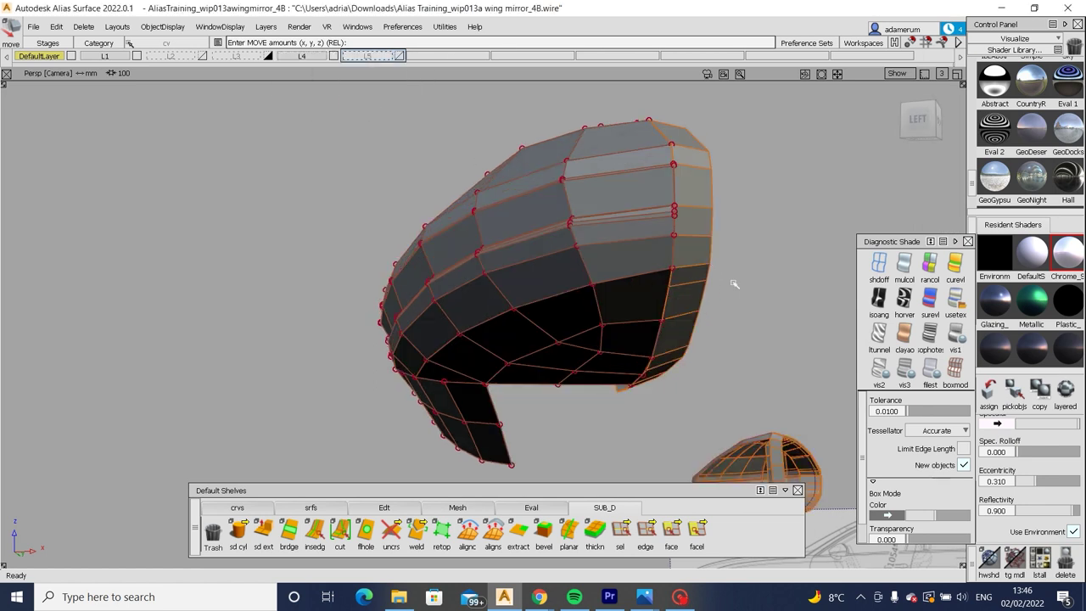
right_click_drag(344, 58, 349, 104)
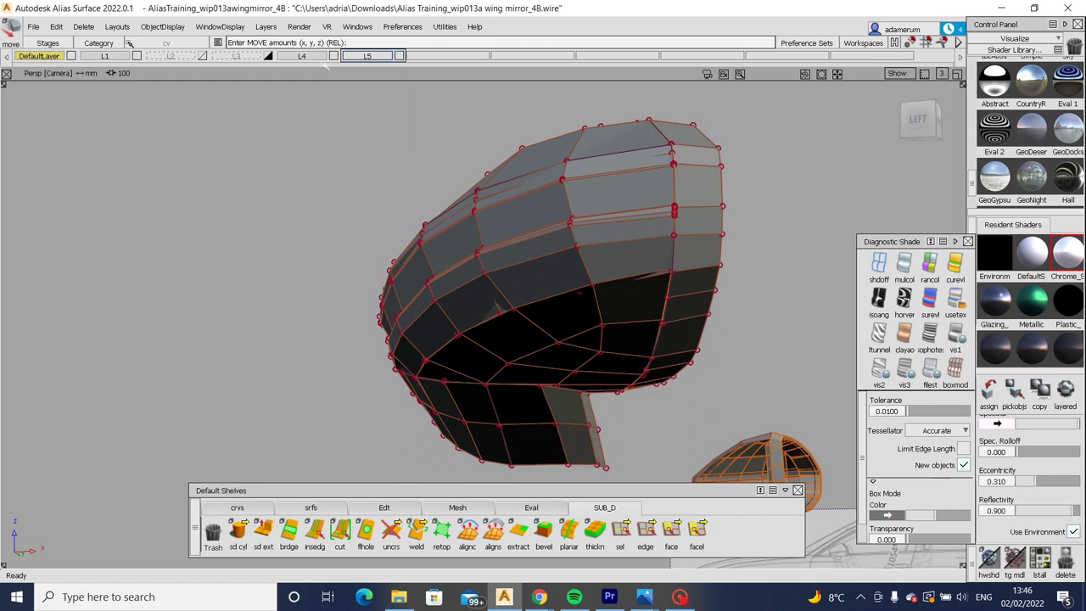
right_click_drag(307, 56, 311, 103)
left_click_drag(626, 313, 676, 260, "alt+shift")
left_click_drag(650, 323, 613, 275, "alt+shift")
Examine the join between the foot and the housing strip with the subdivision Weld tool ready, switching between smooth and box display.
left_click(620, 531)
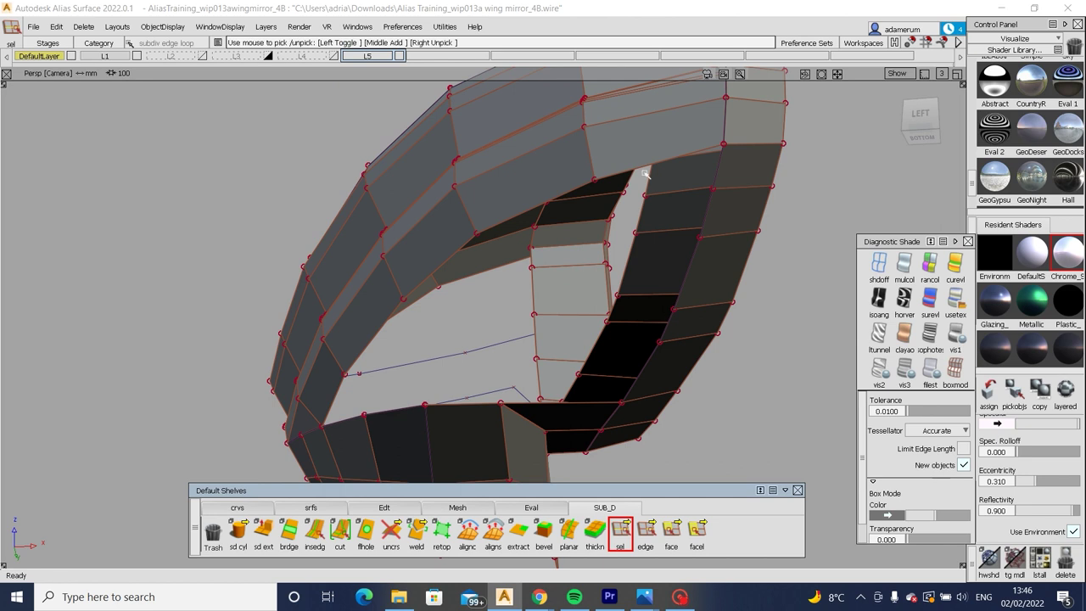
left_click_drag(645, 174, 444, 313, "alt+shift")
scroll(485, 337, "up", 5)
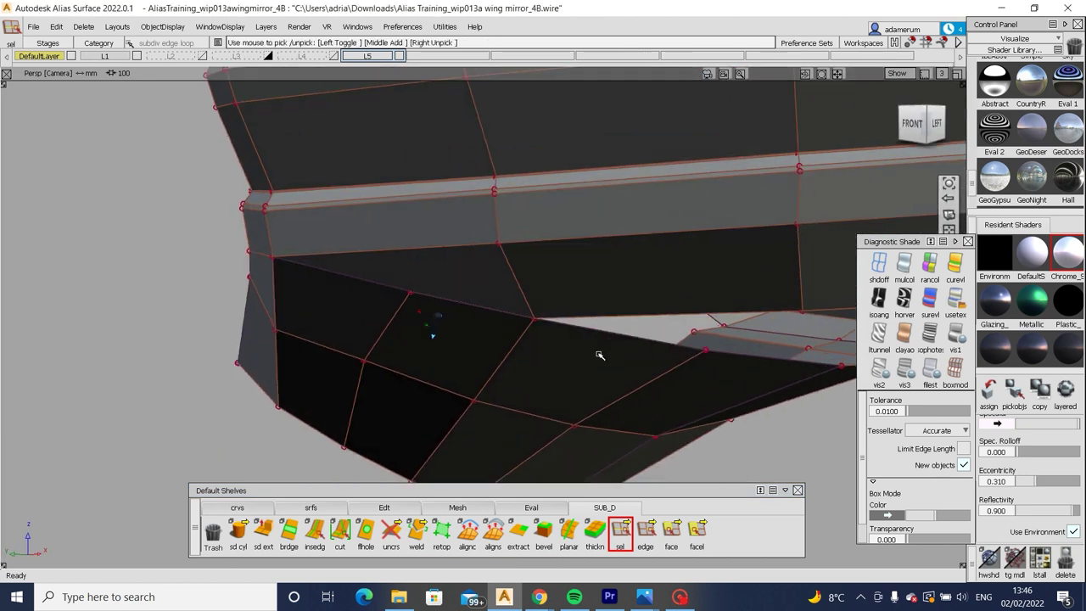
scroll(600, 355, "up", 1)
left_click(416, 530)
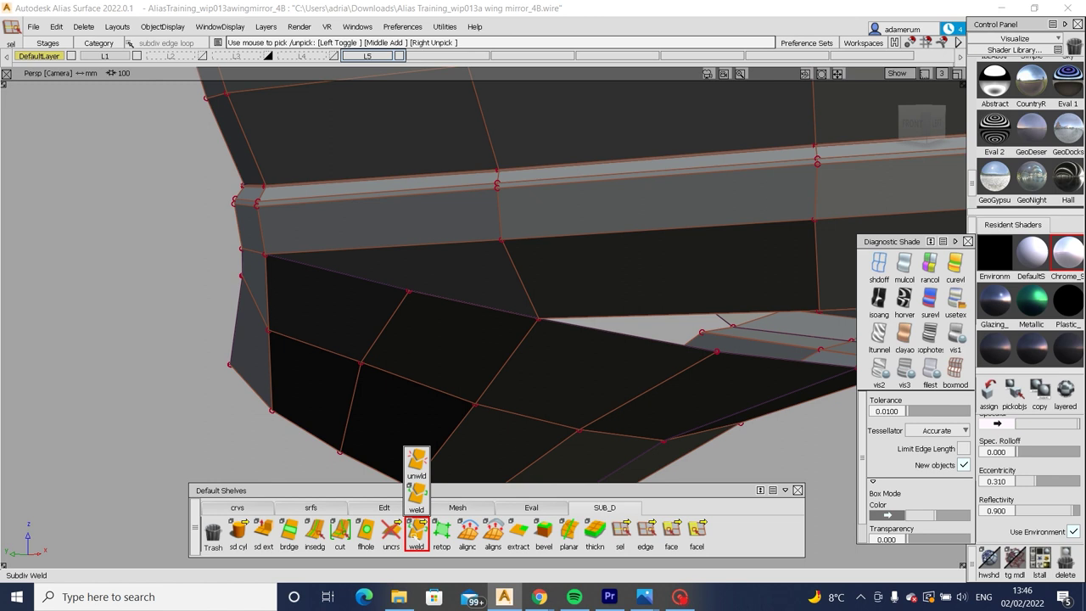
left_click(416, 494)
mouse_move(478, 315)
left_mouse_down("alt+shift")
mouse_move(512, 354)
mouse_move(485, 303)
mouse_move(464, 300)
left_mouse_up("alt+shift")
mouse_move(586, 348)
left_mouse_down("alt+shift")
mouse_move(627, 194)
mouse_move(644, 303)
left_mouse_up("alt+shift")
key("3")
key("2")
key("1")
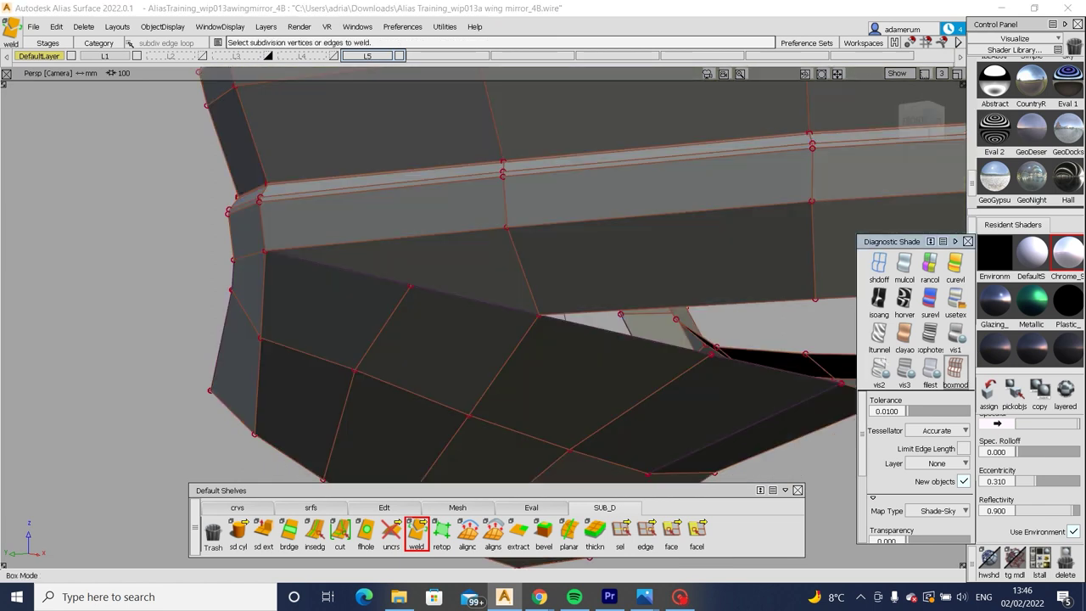
Pick the CV on the foot's middle row nearest its front edge in the left view.
mouse_move(475, 331)
left_mouse_down("alt+shift")
mouse_move(286, 347)
mouse_move(645, 350)
mouse_move(427, 335)
mouse_move(639, 308)
left_mouse_up("alt+shift")
key("F8")
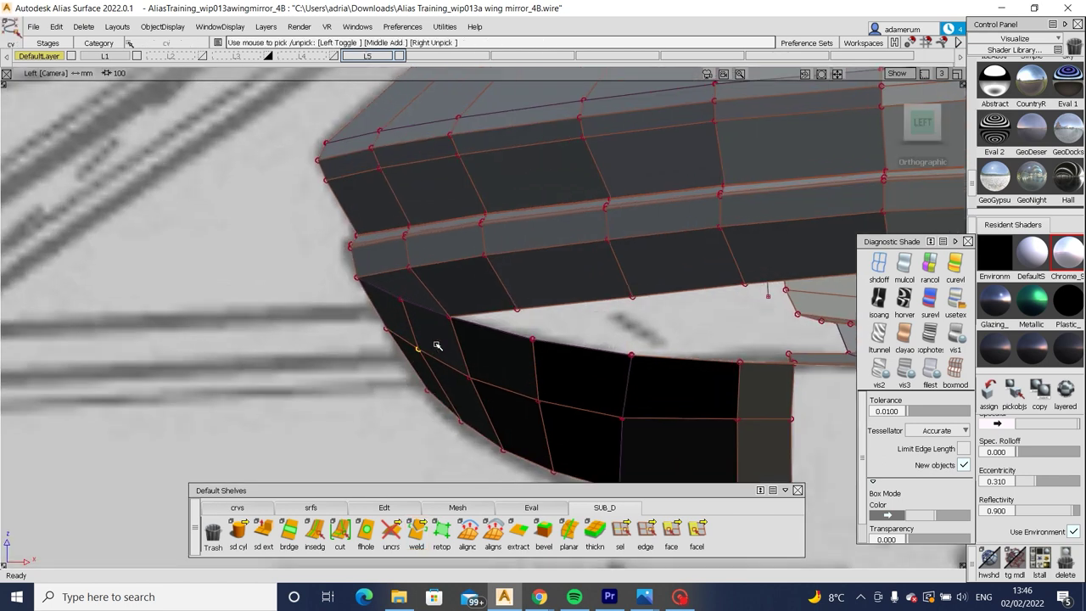
Reposition the middle-row CVs of the lower bracket one by one in the left view to even out its faces.
key("m")
left_click_drag(437, 345, 441, 347)
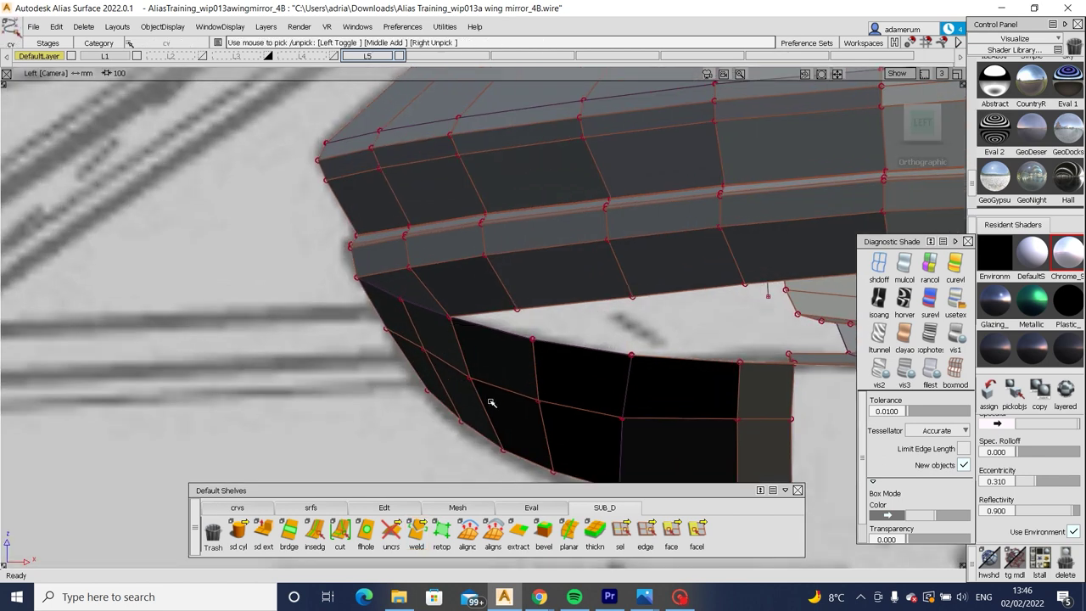
left_click_drag(492, 399, 504, 360)
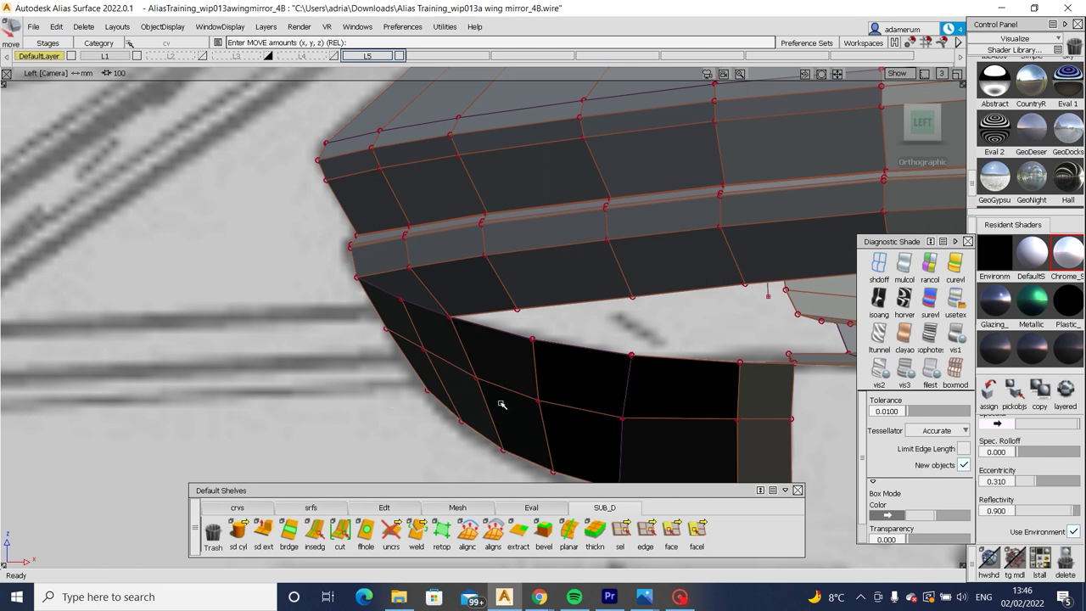
left_click_drag(497, 405, 578, 399)
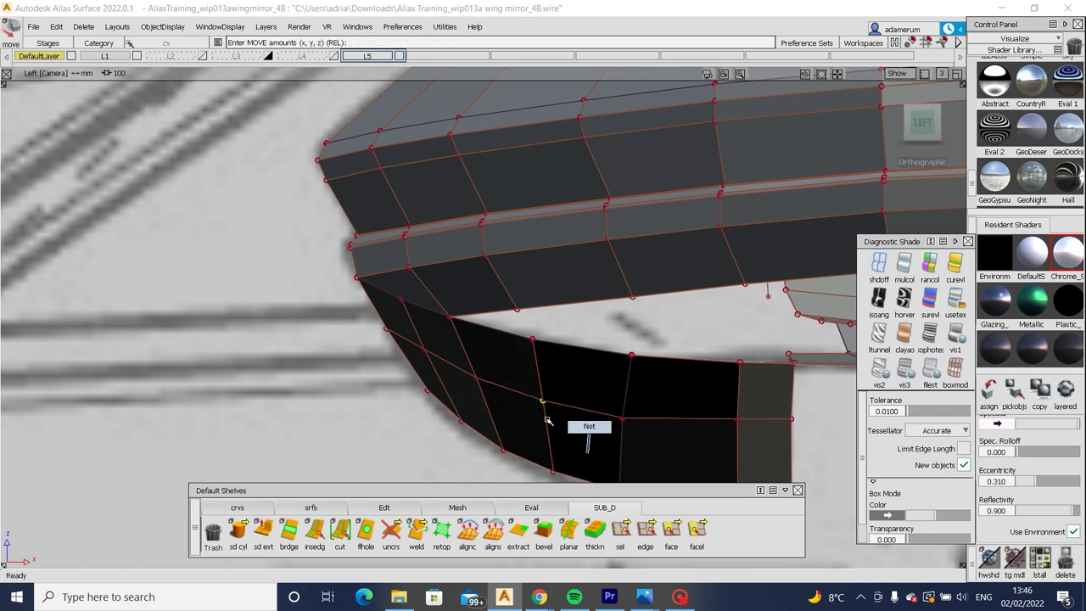
left_click(622, 418, "ctrl+shift")
left_click_drag(686, 458, 625, 417, "alt+shift")
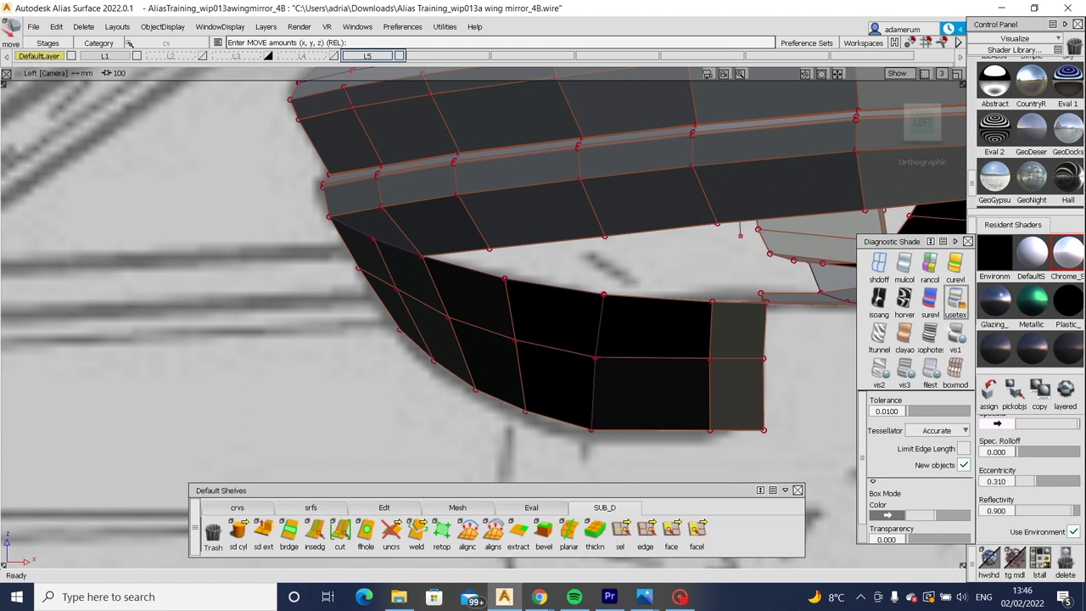
Nudge the CV at the housing's lower rear corner in the left view.
left_click(923, 121)
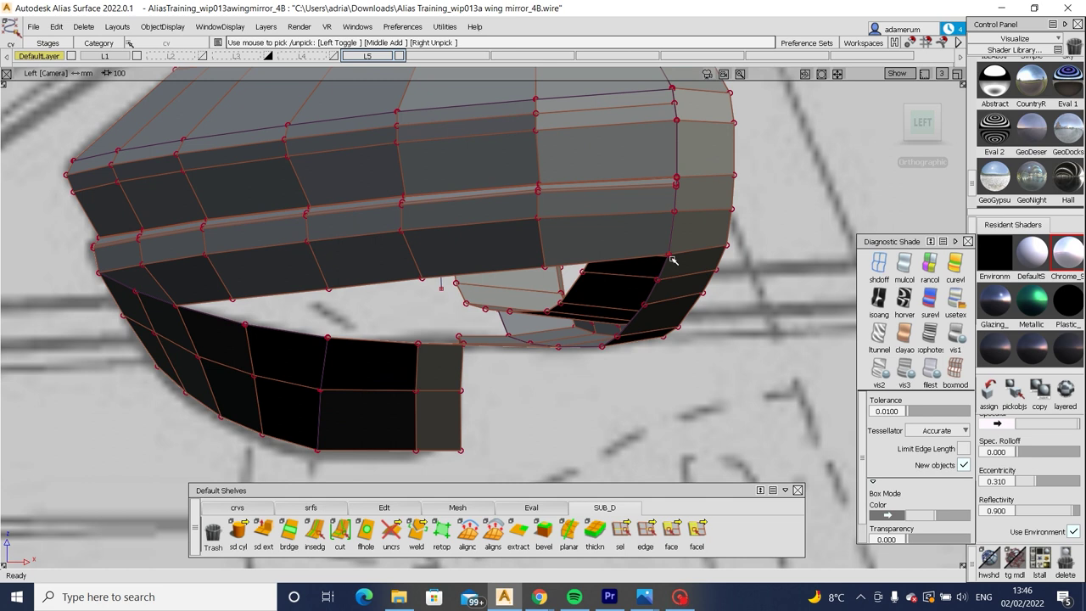
left_click(674, 211)
left_click_drag(673, 212, 775, 242)
key("Escape")
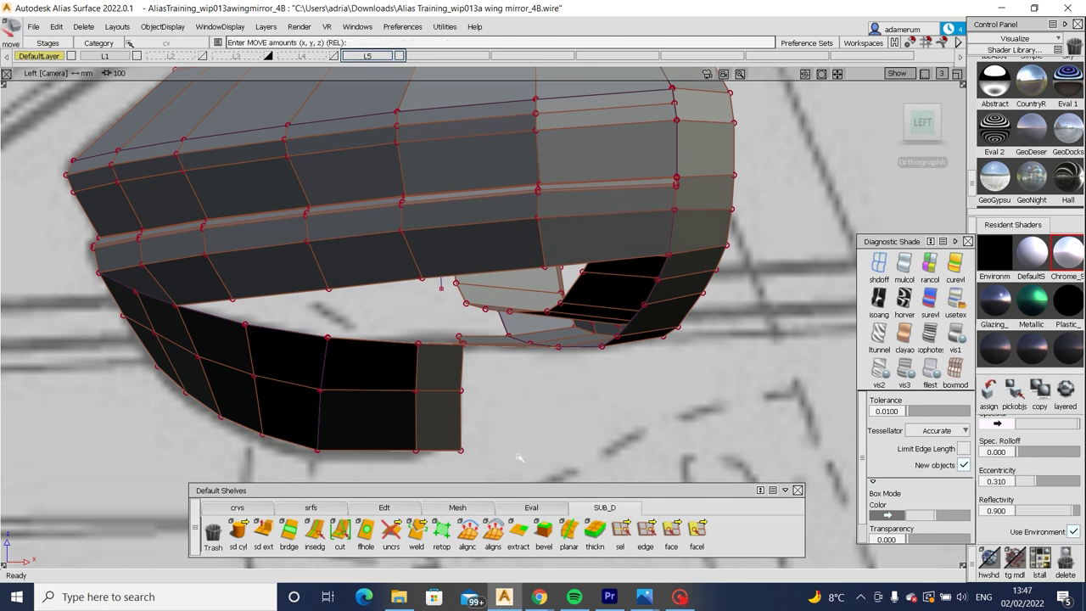
Select the housing's open lower edge loop and pull it downward with Subdiv Extrude, using Normal direction and Weld Together.
left_click(620, 530)
left_click_drag(442, 280, 315, 564, "alt+shift")
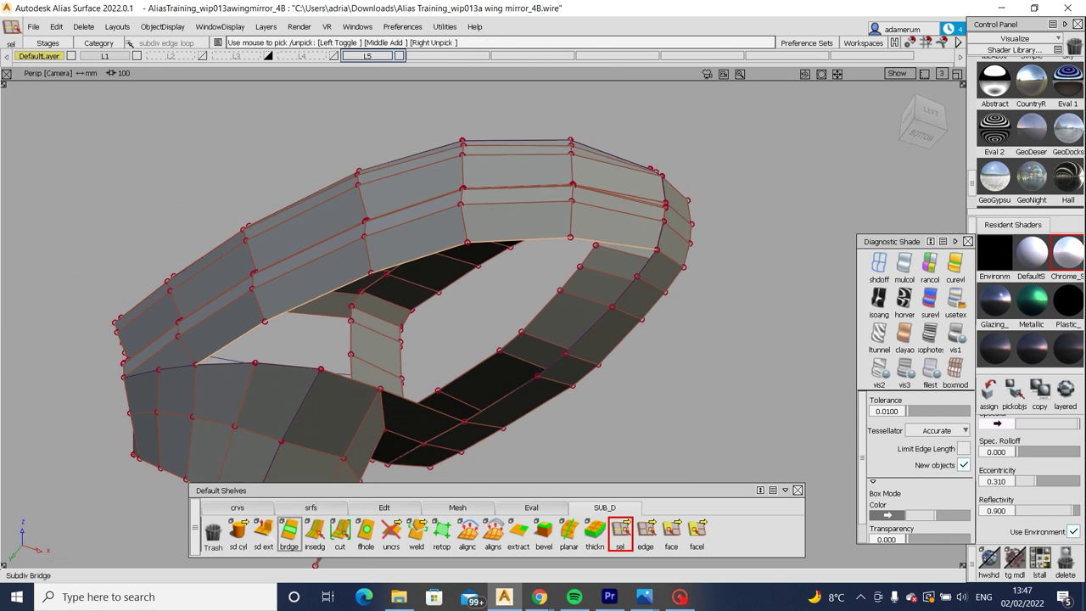
left_click(264, 529)
left_click_drag(646, 238, 704, 195, "alt+shift")
left_click(862, 113)
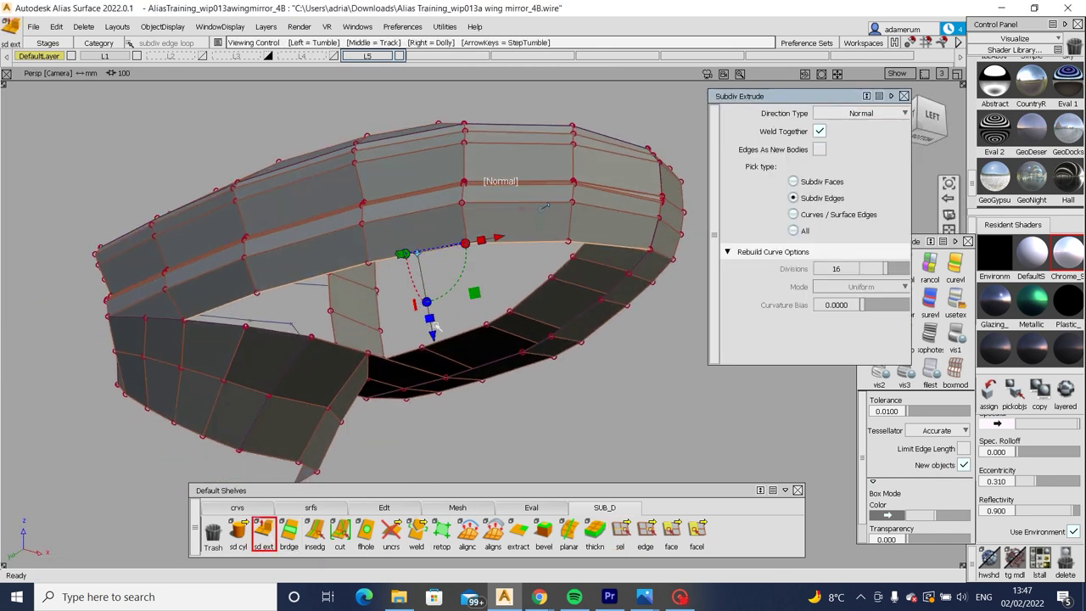
left_click_drag(543, 280, 437, 325, "alt+shift")
left_click(437, 325)
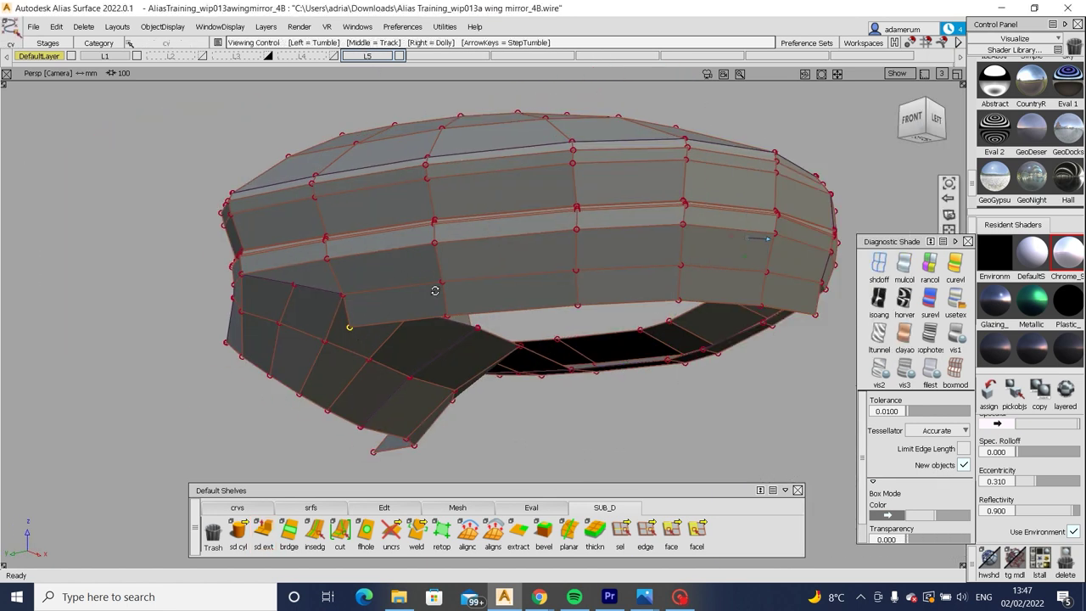
Move the extruded edge's CVs toward the bracket's upper corner and fit its outer CVs to the sketch outline in the front view.
left_click_drag(433, 291, 543, 221, "alt+shift")
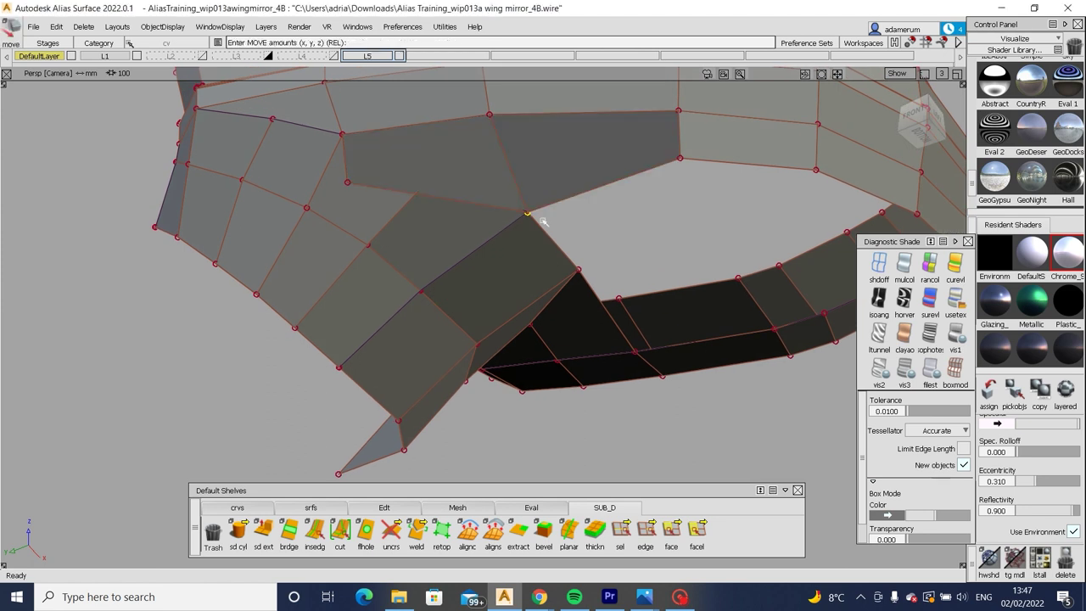
left_click_drag(286, 170, 370, 196, "ctrl+shift")
mouse_move(477, 189)
left_mouse_down("alt+shift")
mouse_move(531, 296)
mouse_move(682, 303)
mouse_move(339, 251)
mouse_move(360, 204)
left_mouse_up("alt+shift")
left_click(365, 202)
left_click_drag(643, 278, 600, 277, "alt+shift")
key("m")
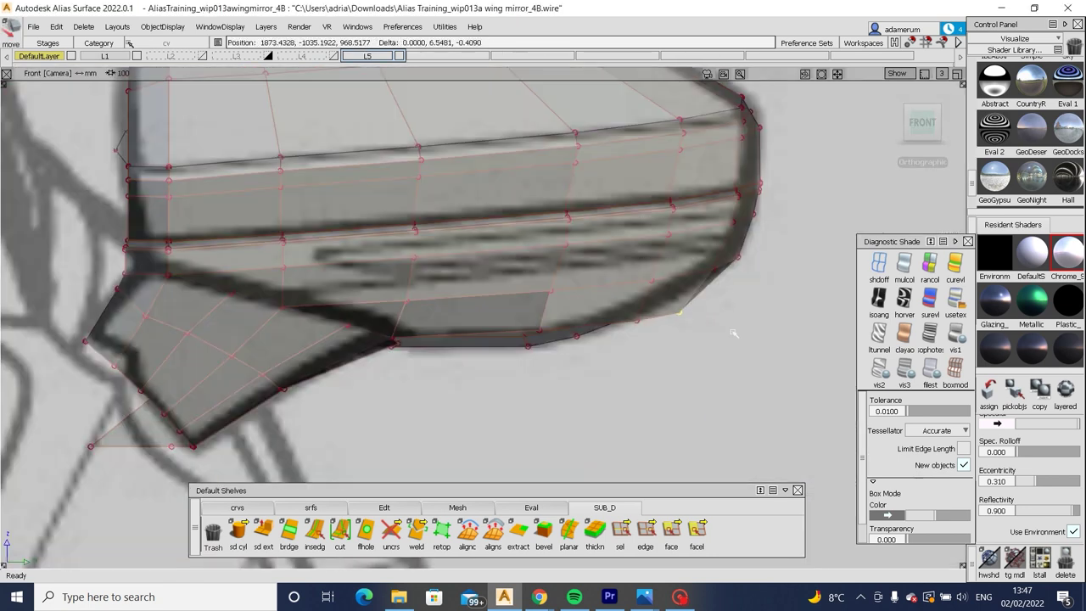
left_click_drag(705, 333, 860, 108, "alt+shift")
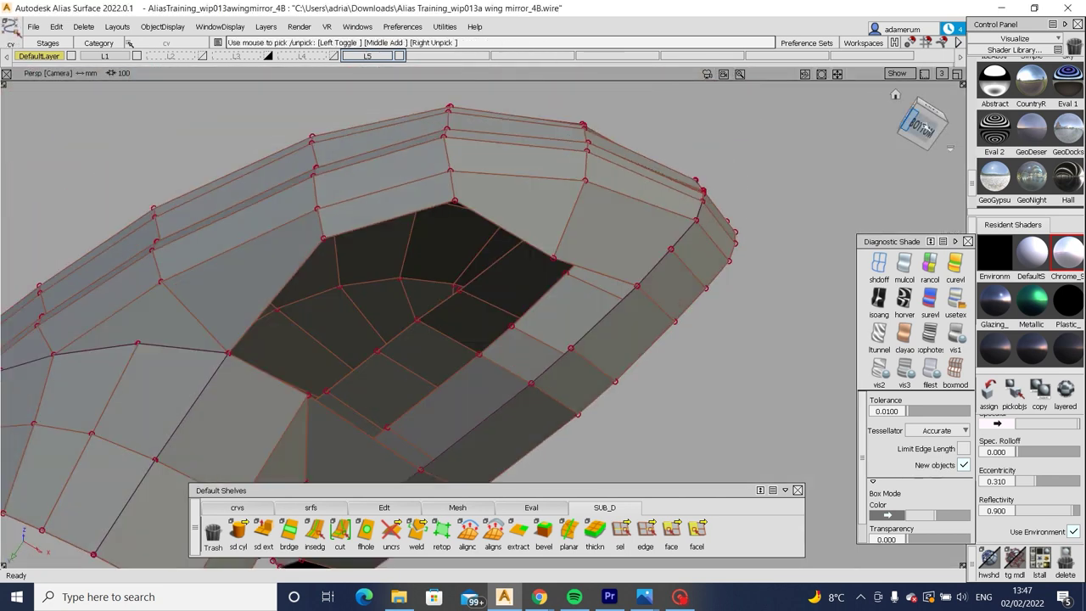
Pull the extruded edge's CVs inward in the bottom view so the opening follows an even curve.
left_click(923, 125)
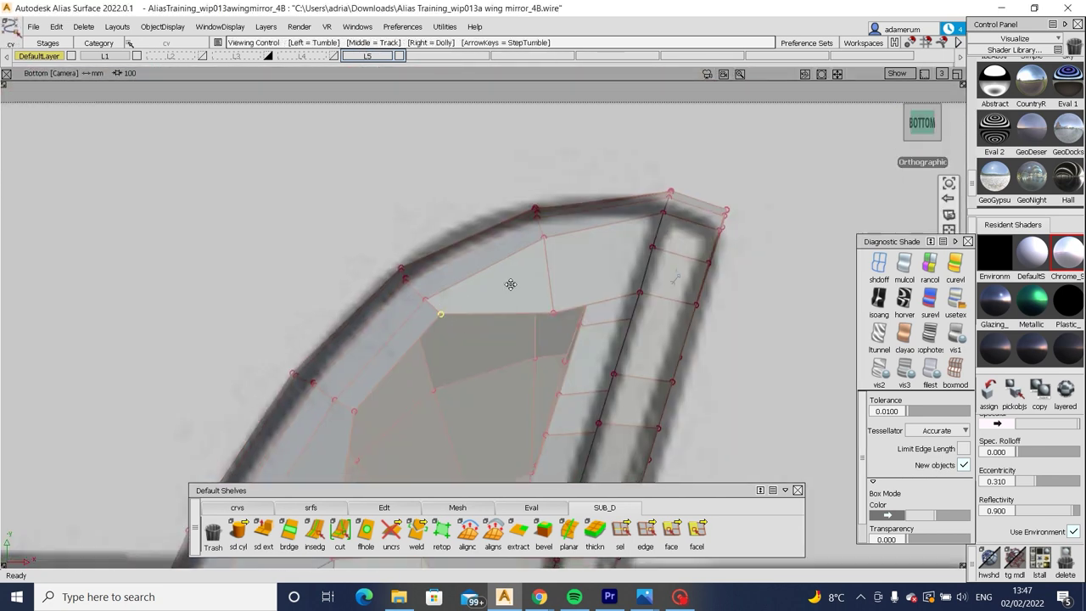
left_click_drag(708, 312, 764, 361)
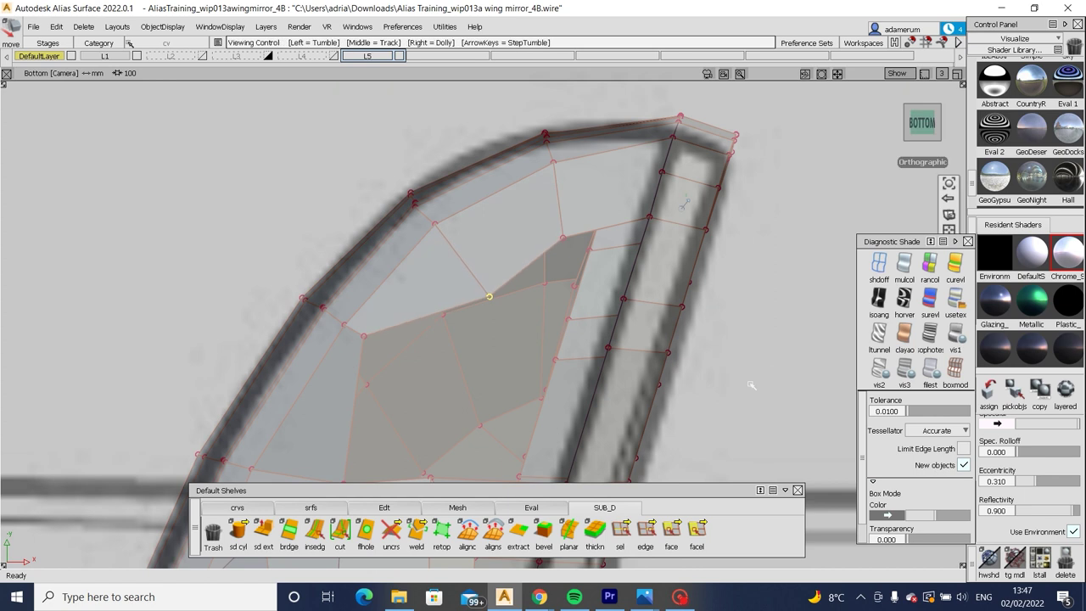
scroll(776, 376, "up", 2)
left_click_drag(429, 270, 466, 324)
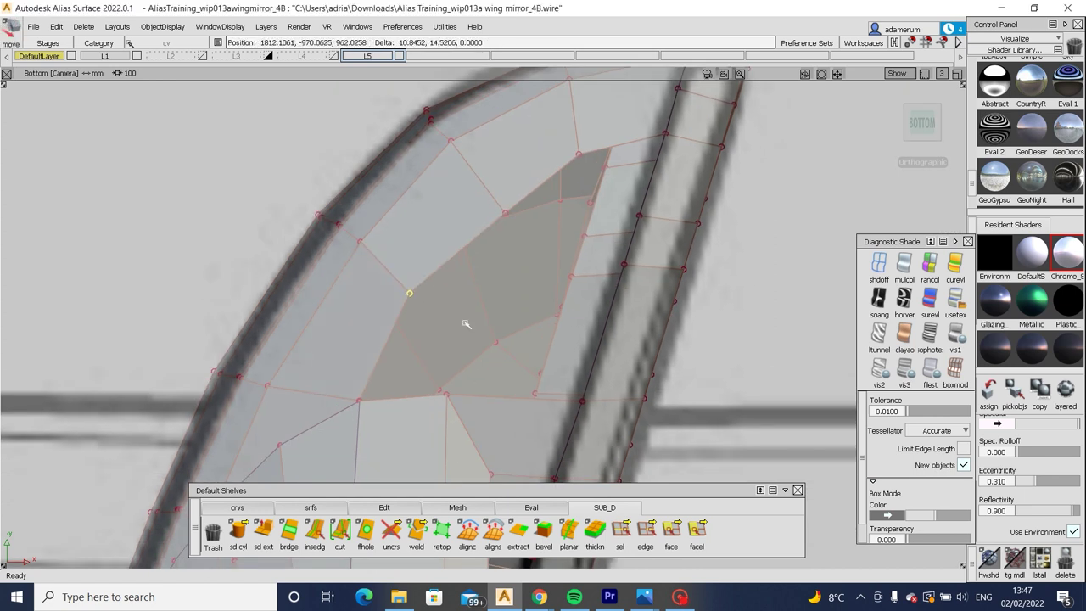
left_click(501, 212)
left_click_drag(516, 247, 516, 245)
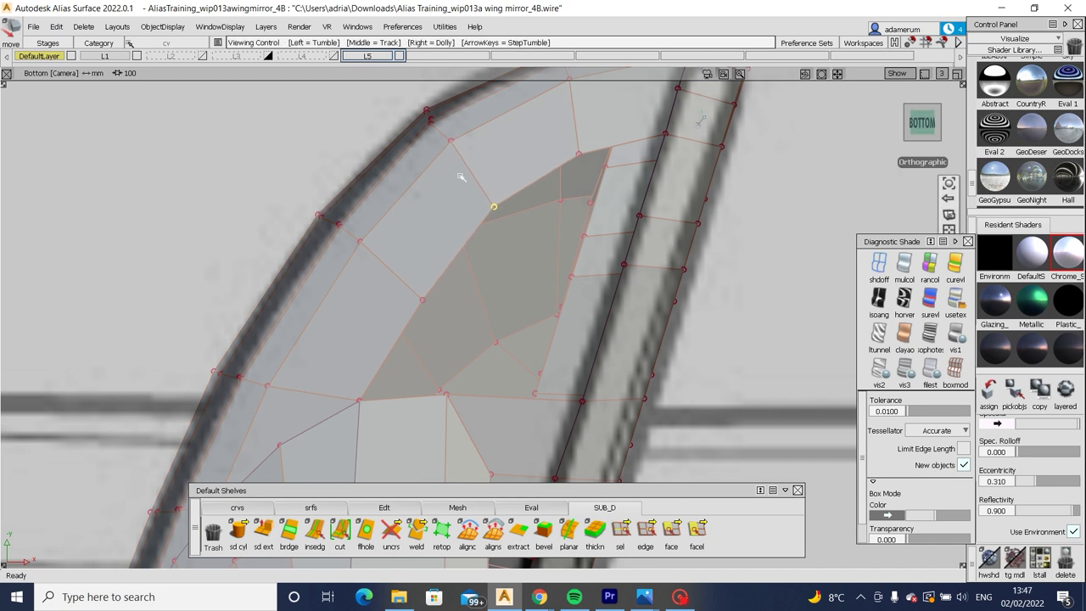
Adjust the heights of the extruded edge's lower CVs in the left view to form a smooth line.
left_click_drag(461, 174, 339, 398, "alt+shift")
left_click(913, 121)
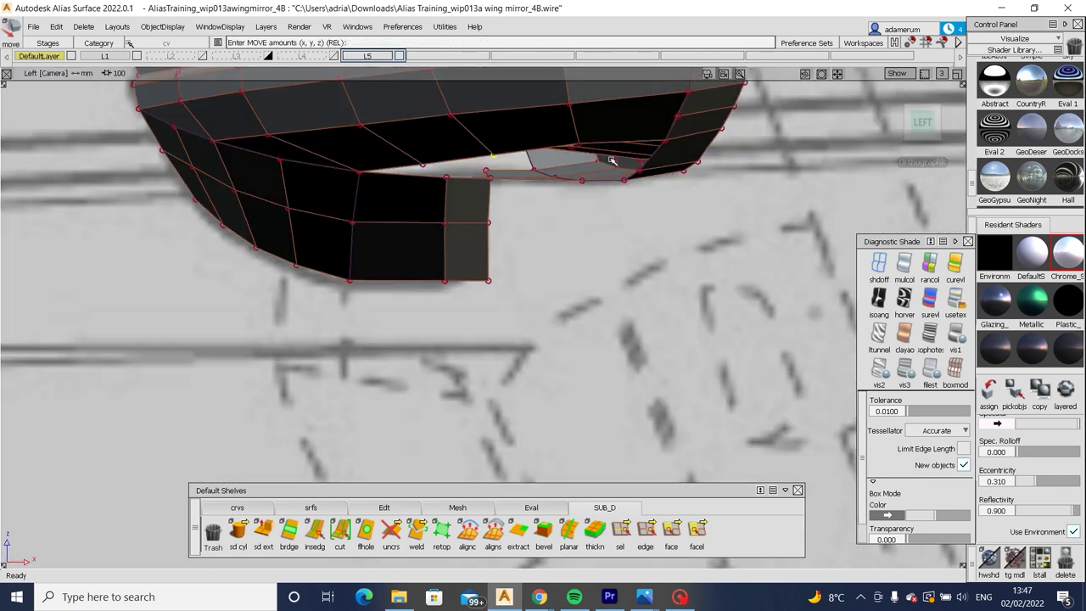
scroll(585, 173, "up", 2)
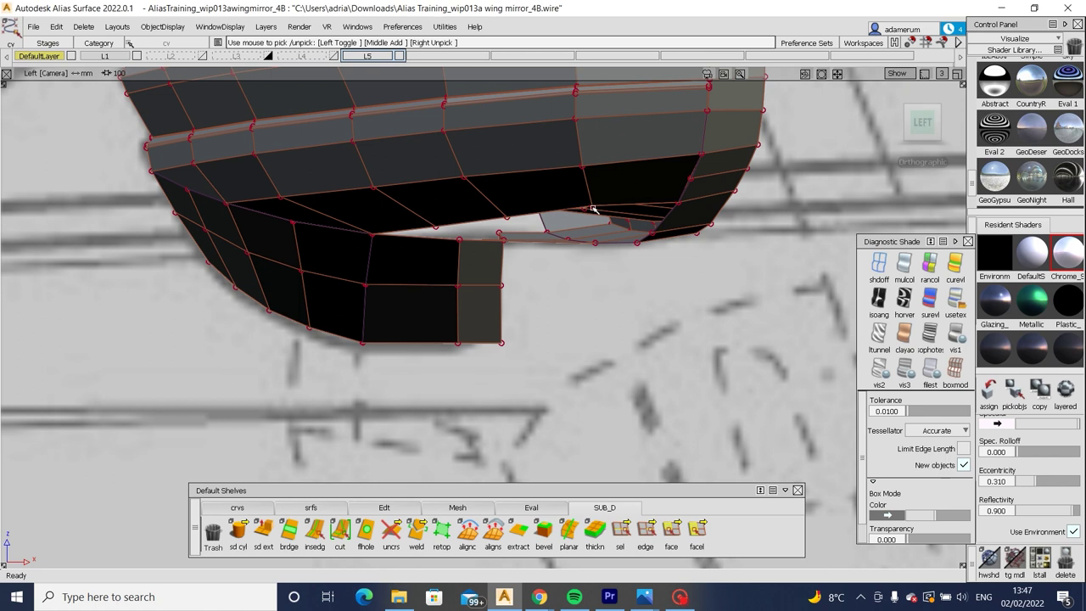
key("m")
right_click_drag(704, 271, 708, 288)
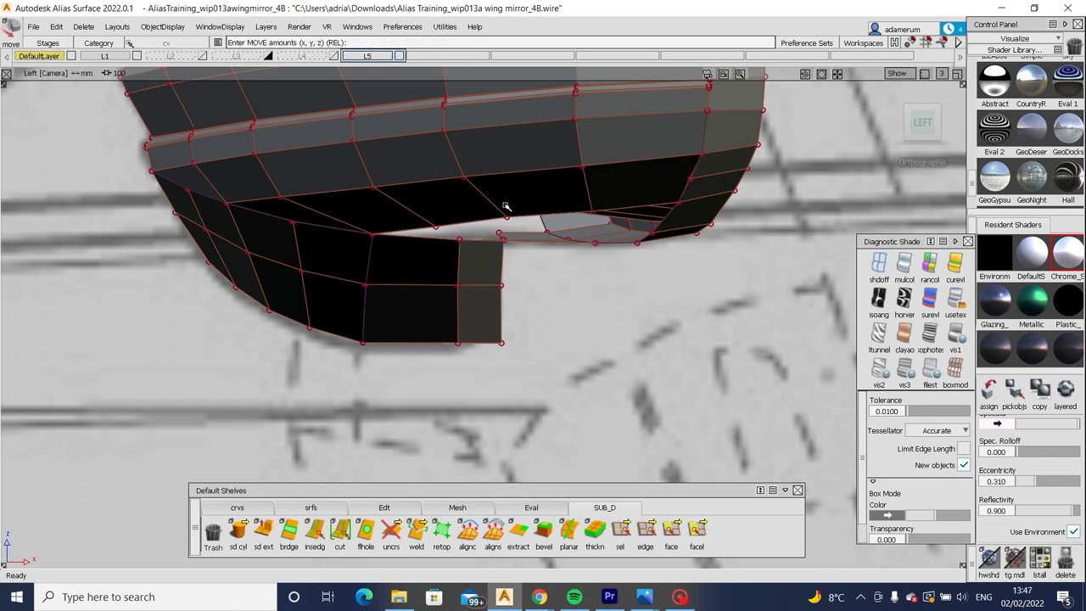
key("m")
right_click_drag(527, 218, 528, 194)
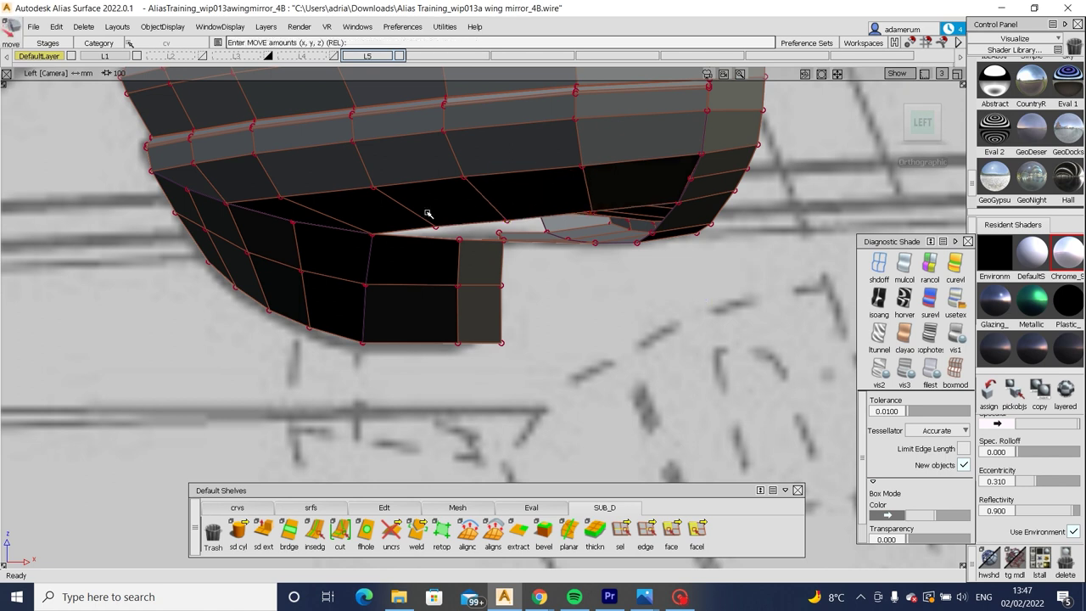
key("m")
right_click_drag(451, 235, 456, 209)
Shift the extruded edge's outer CVs in the front view, and refine the outer corner CV in perspective.
left_click(922, 121)
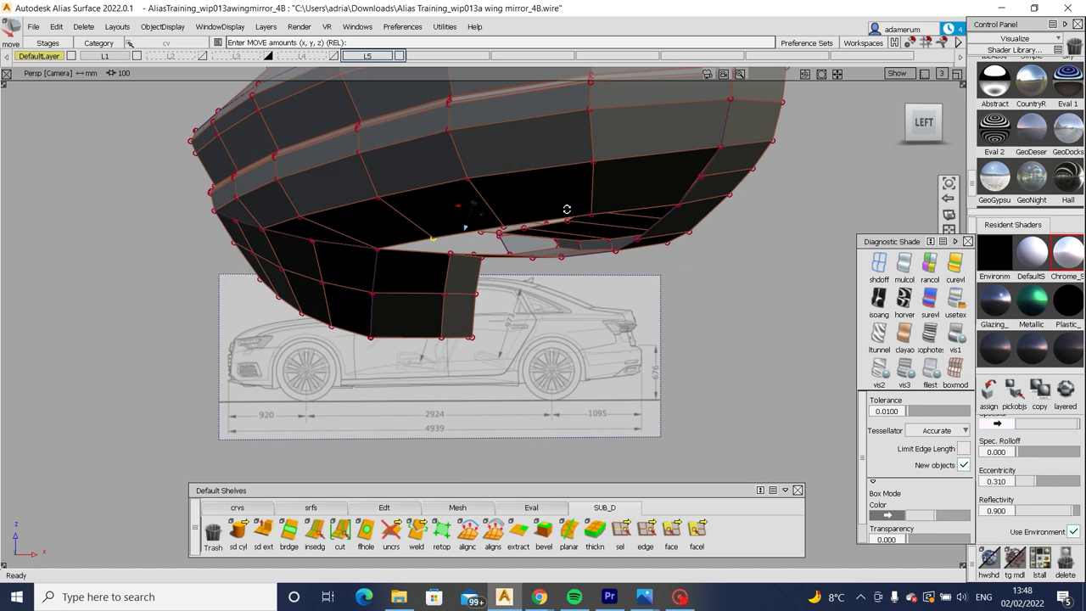
scroll(710, 275, "up", 3)
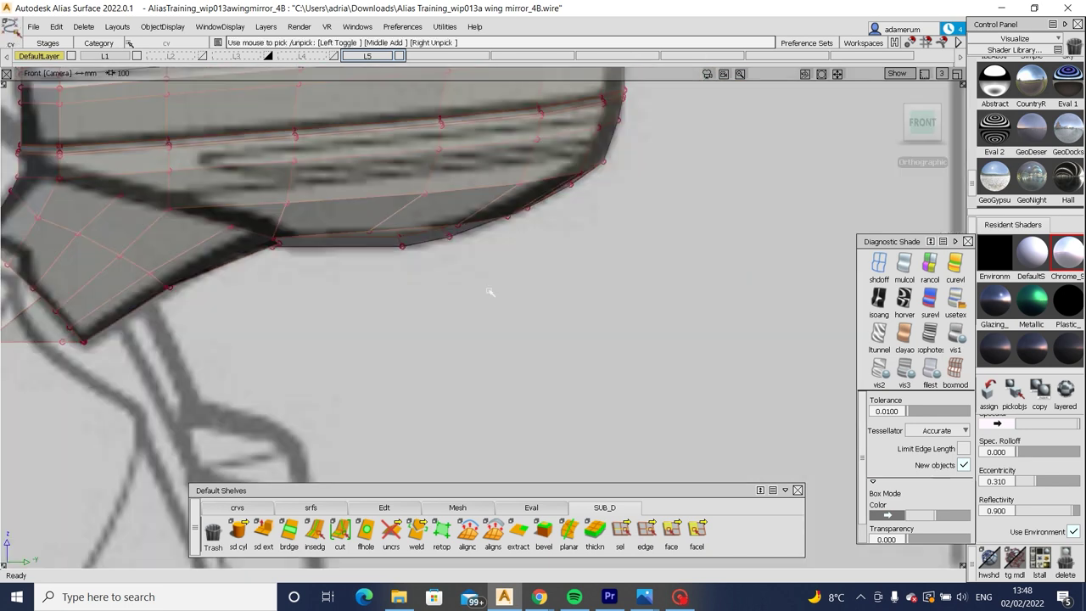
key("m")
middle_click_drag(485, 284, 492, 252)
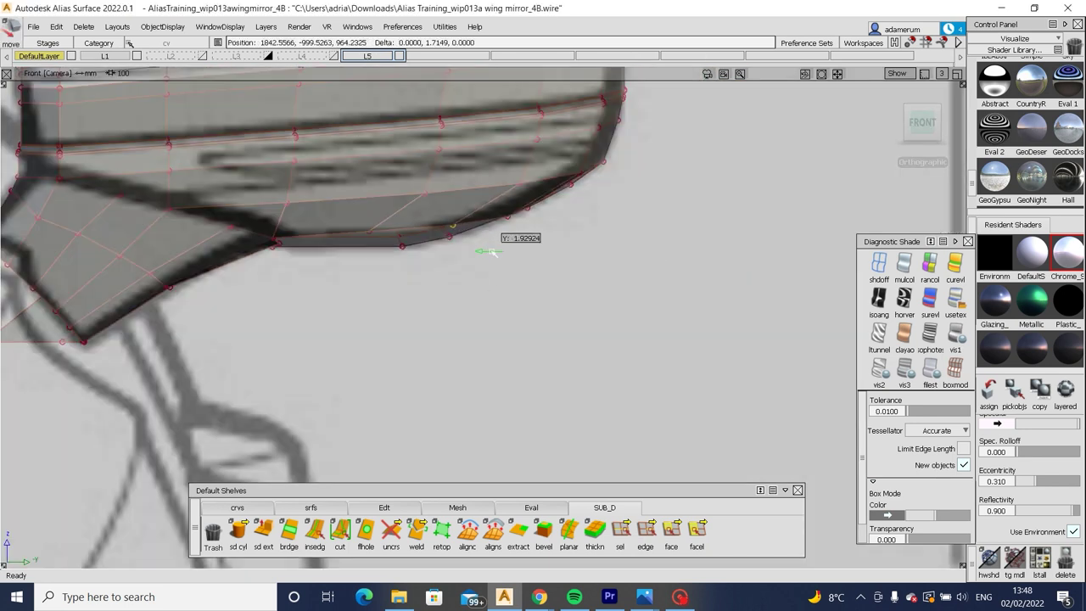
key("Escape")
key("Home")
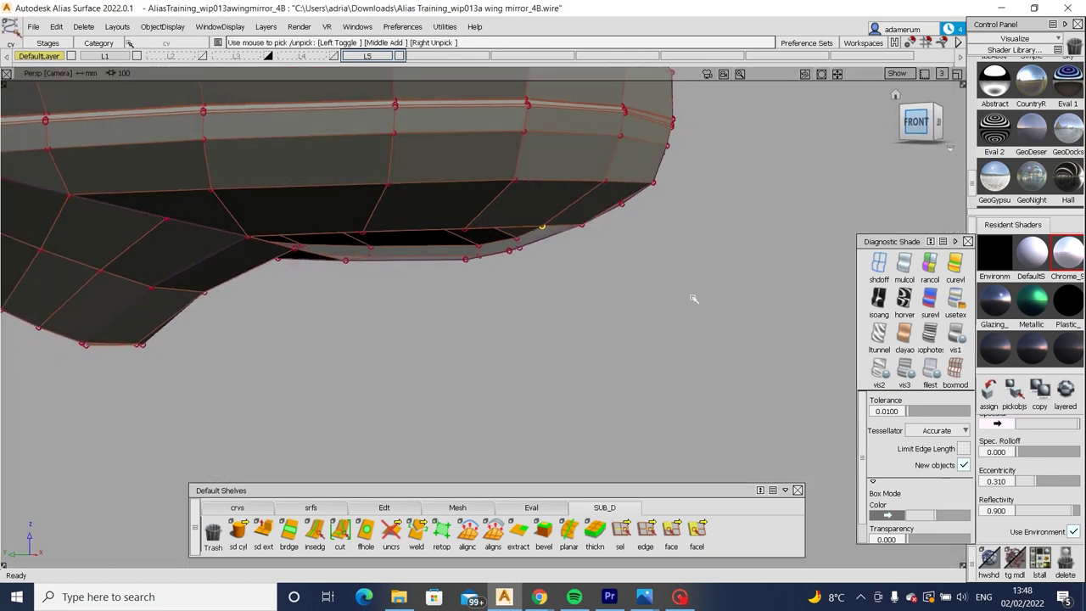
key("Home")
key("m")
middle_click_drag(666, 280, 664, 260)
key("Home")
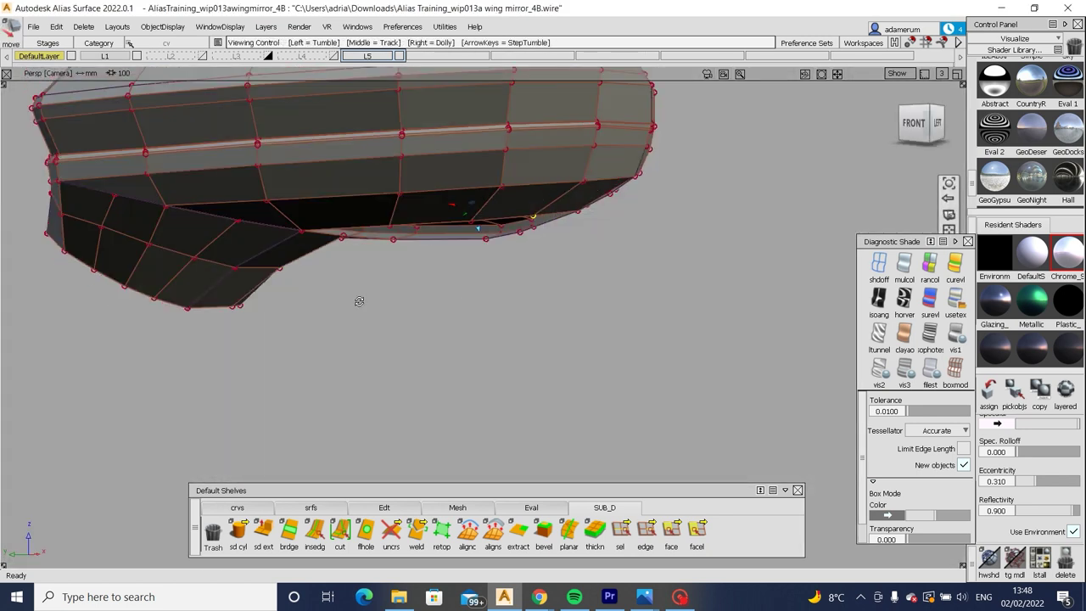
Inspect the smoothed mirror underside with reflective diagnostic shading, and return to box mode.
left_click(879, 299)
left_click_drag(645, 339, 471, 314, "alt+shift")
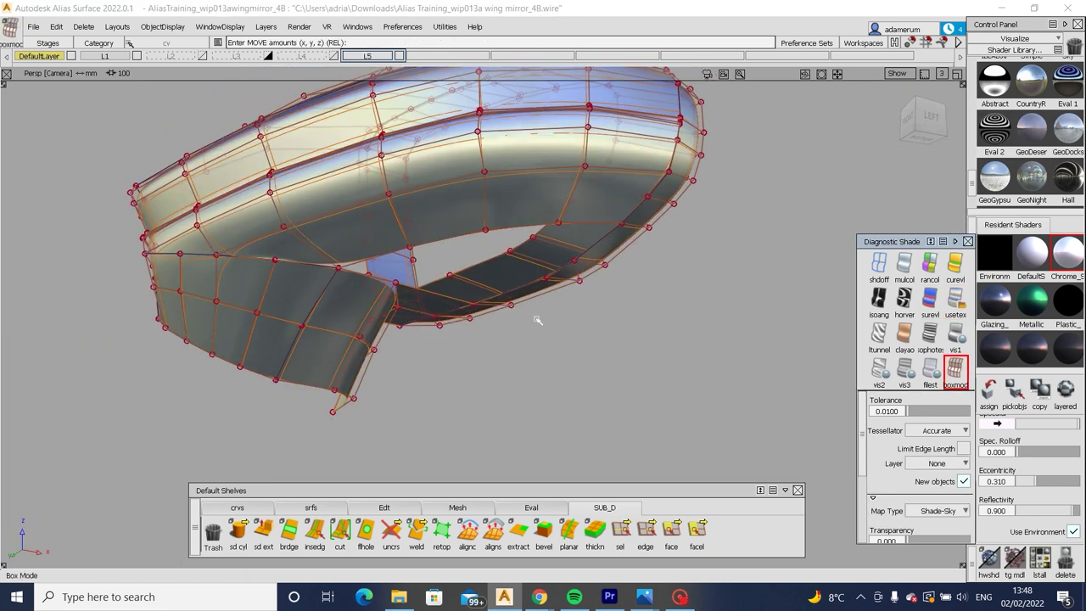
left_click(956, 367)
Weld the extruded edge's CVs to the matching CVs along the bracket's upper edge.
scroll(388, 315, "up", 5)
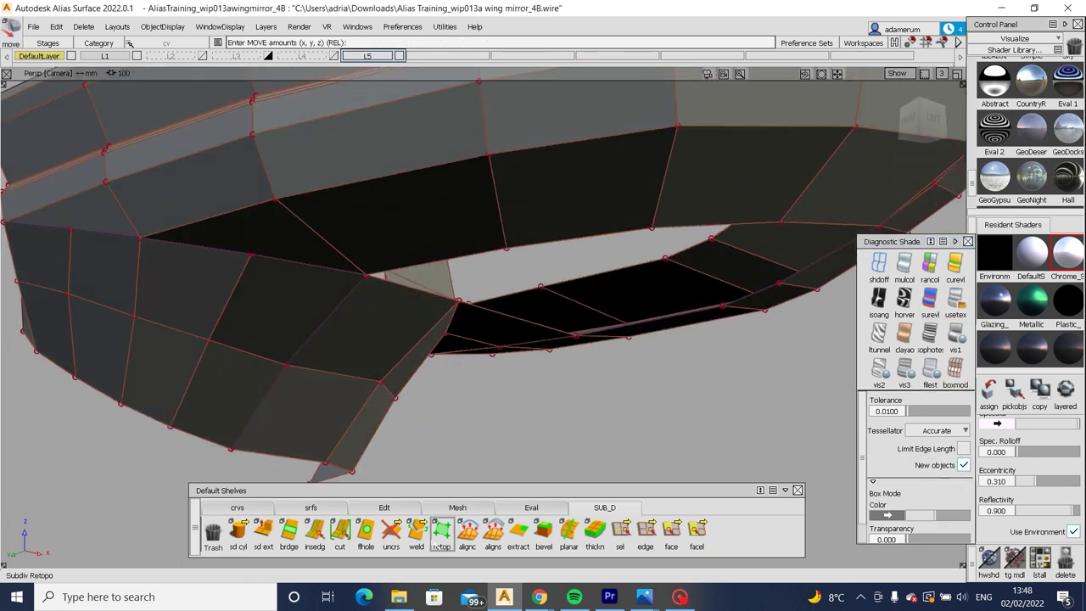
left_click(416, 529)
left_click_drag(286, 315, 240, 224, "alt+shift")
left_click(300, 255)
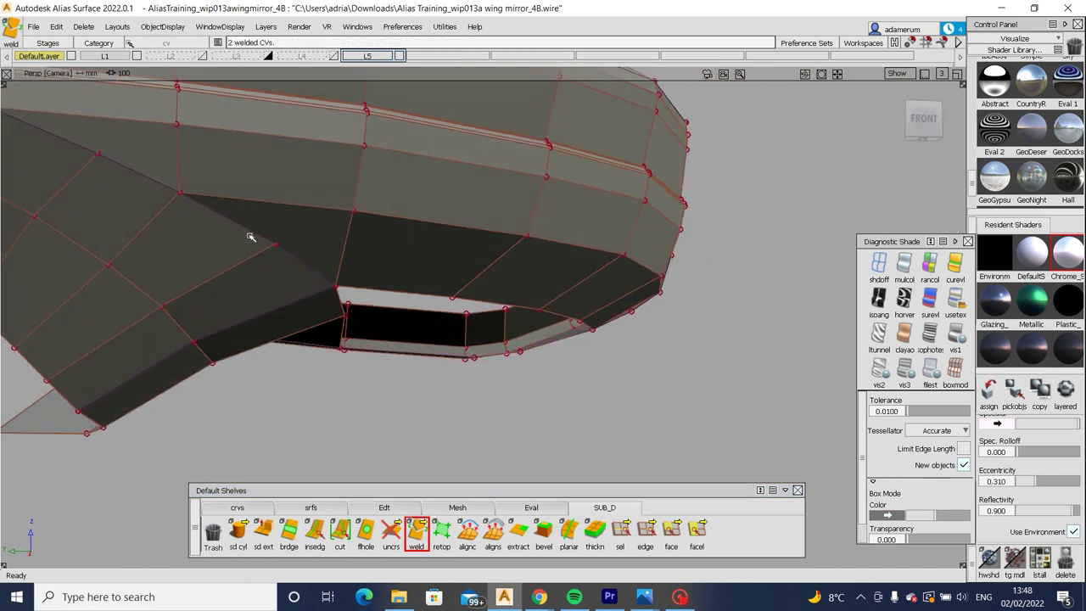
Check the bracket-to-housing blend in smooth shading and shift the joint's CV about 5 mm along X.
left_click(930, 297)
mouse_move(528, 289)
left_mouse_down("alt+shift")
mouse_move(460, 240)
mouse_move(419, 186)
mouse_move(501, 279)
mouse_move(461, 332)
mouse_move(405, 247)
mouse_move(330, 198)
left_mouse_up("alt+shift")
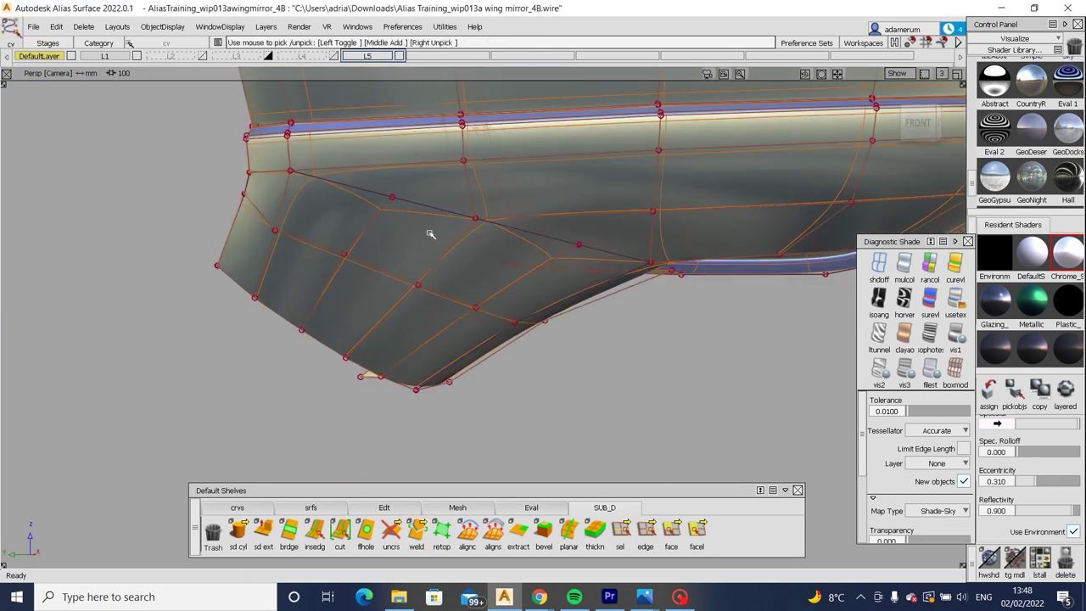
left_click_drag(431, 232, 187, 319, "alt+shift")
key("ctrl+z")
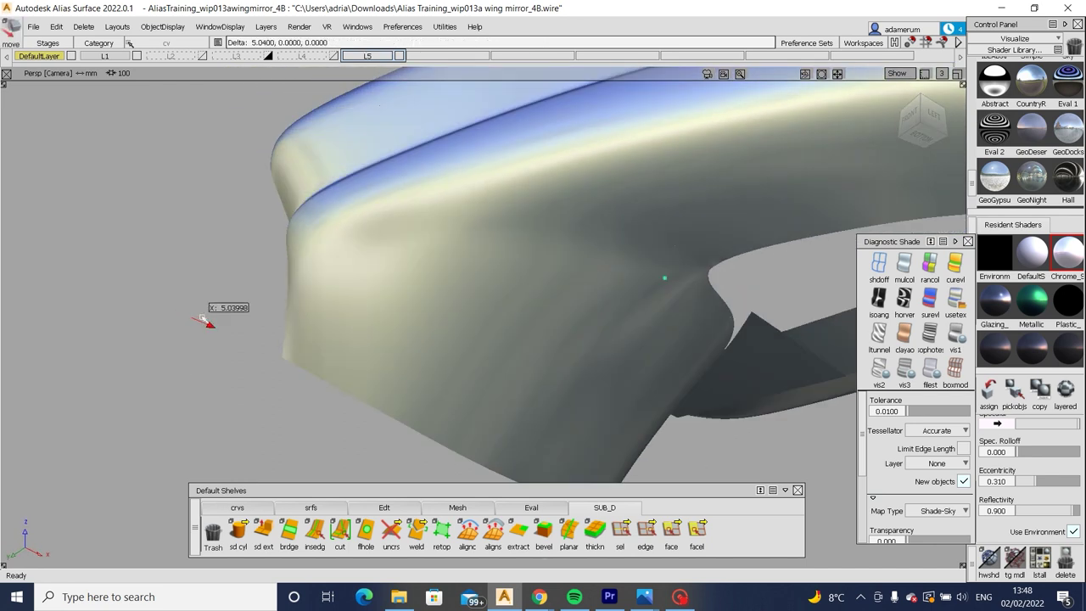
left_click_drag(247, 320, 594, 266, "alt+shift")
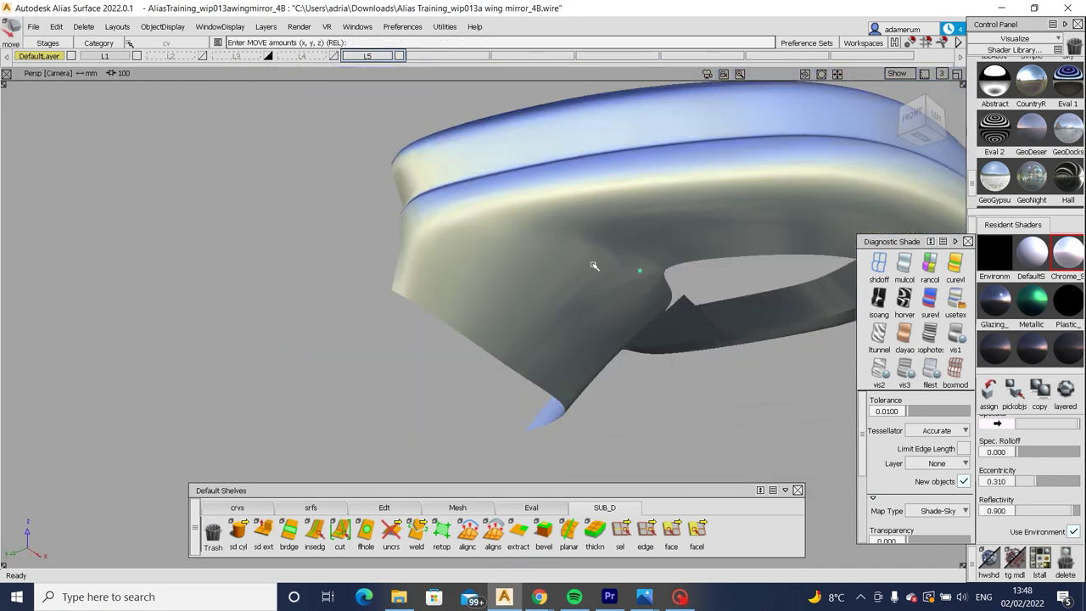
In box mode, extrude the inner edge at the outer end of the underside opening using the Global direction type.
key("1")
mouse_move(535, 304)
left_mouse_down("alt+shift")
mouse_move(473, 294)
mouse_move(474, 145)
mouse_move(332, 213)
mouse_move(347, 201)
left_mouse_up("alt+shift")
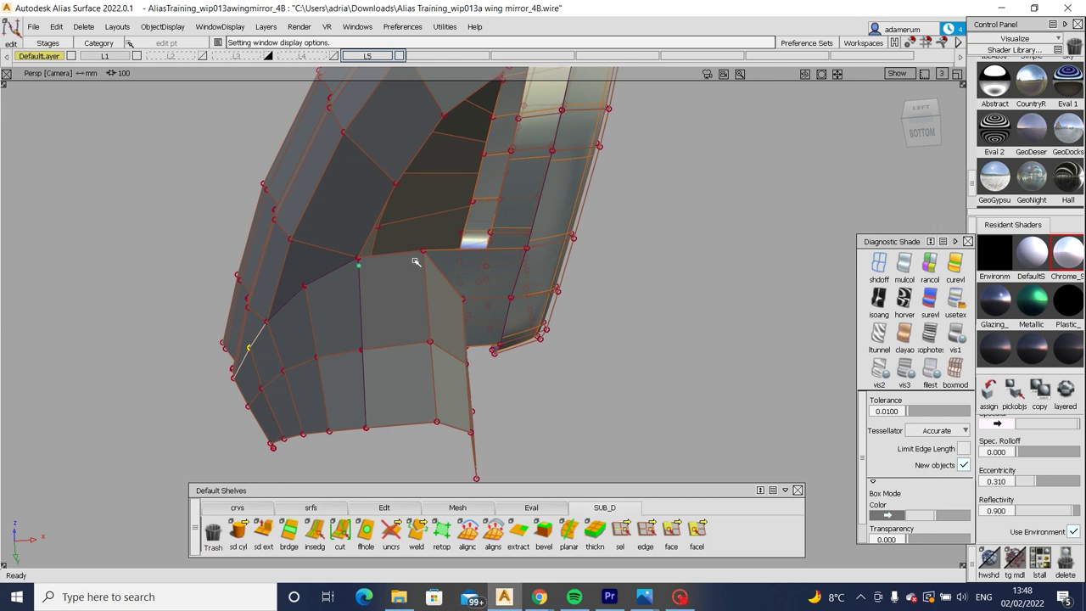
right_click_drag(544, 255, 495, 280, "alt+shift")
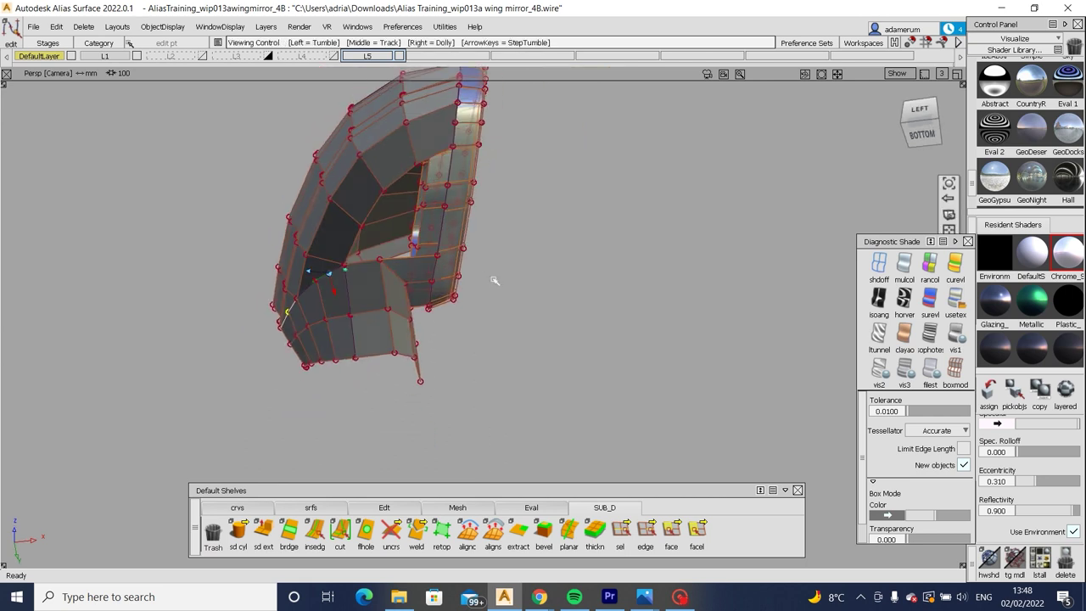
left_click_drag(391, 163, 415, 207, "alt+shift")
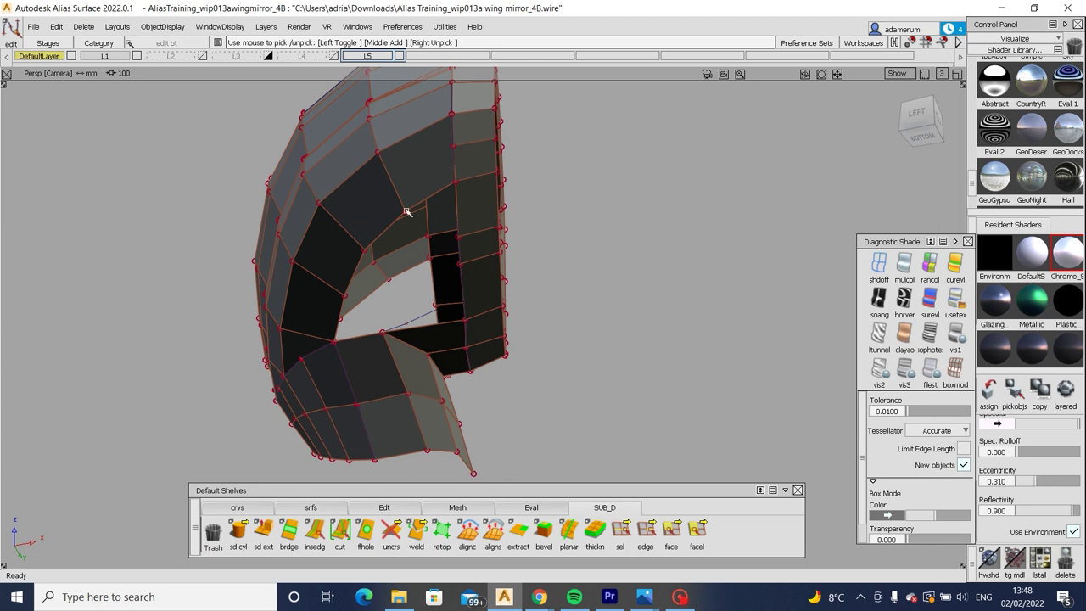
left_click_drag(443, 205, 431, 229, "alt+shift")
left_click(620, 530)
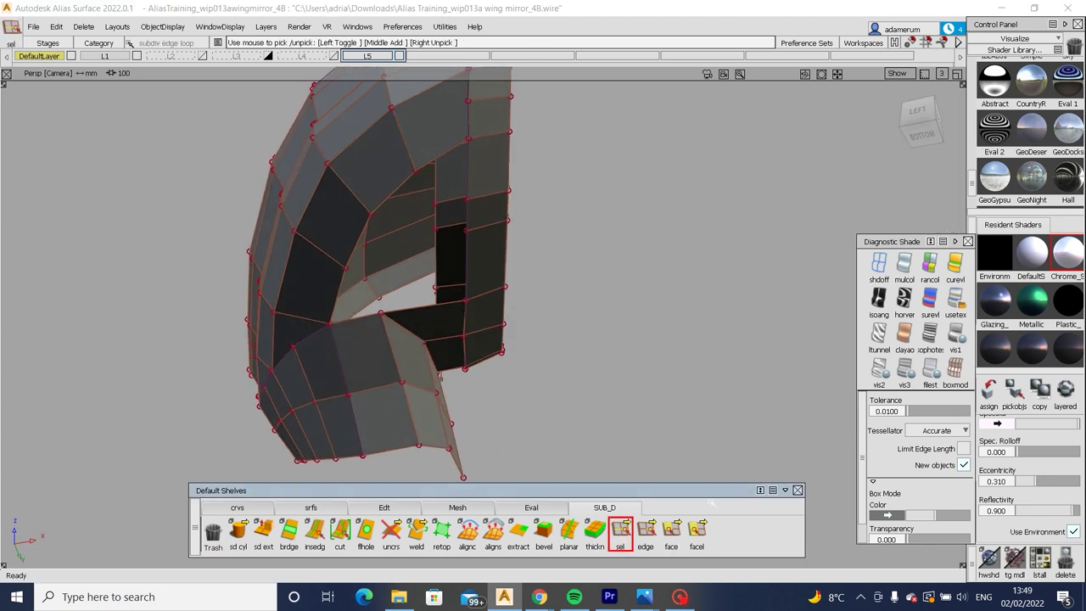
left_click(453, 173)
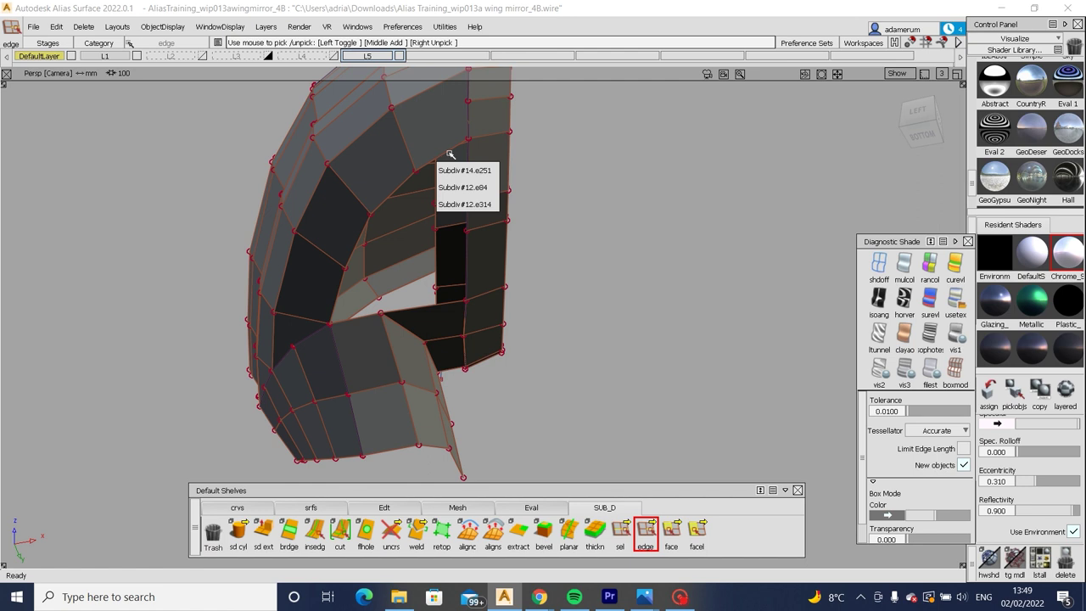
left_click_drag(461, 165, 433, 229, "alt+shift")
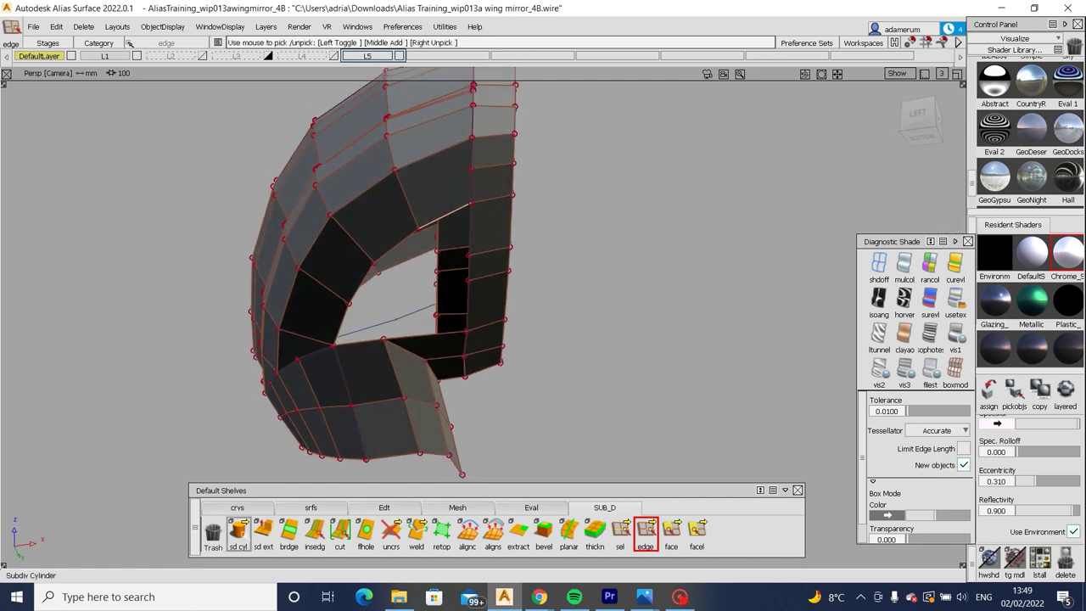
double_click(263, 530)
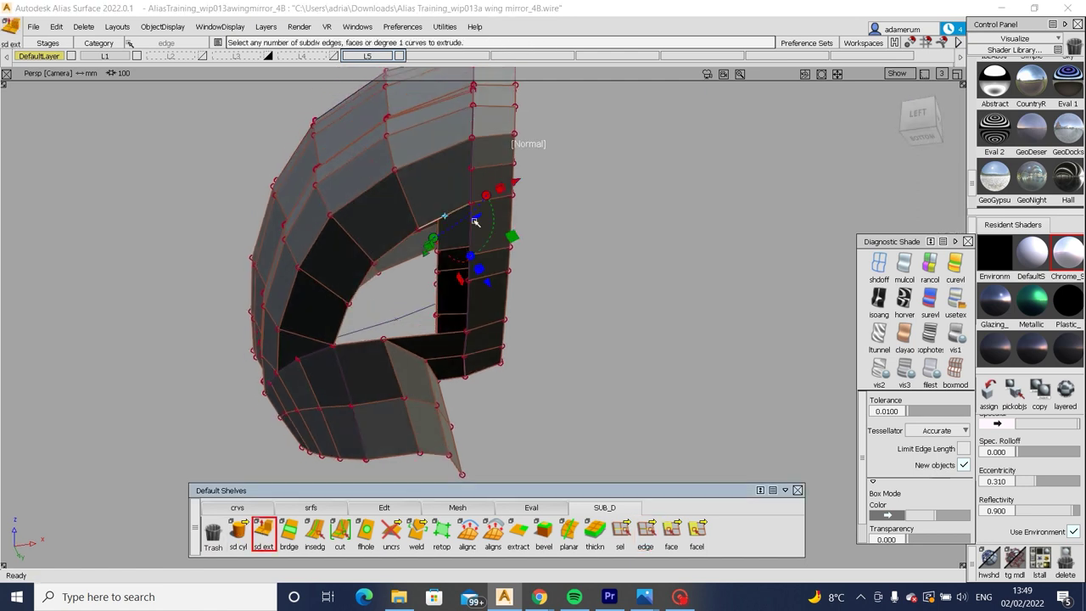
left_click_drag(476, 254, 649, 206, "alt+shift")
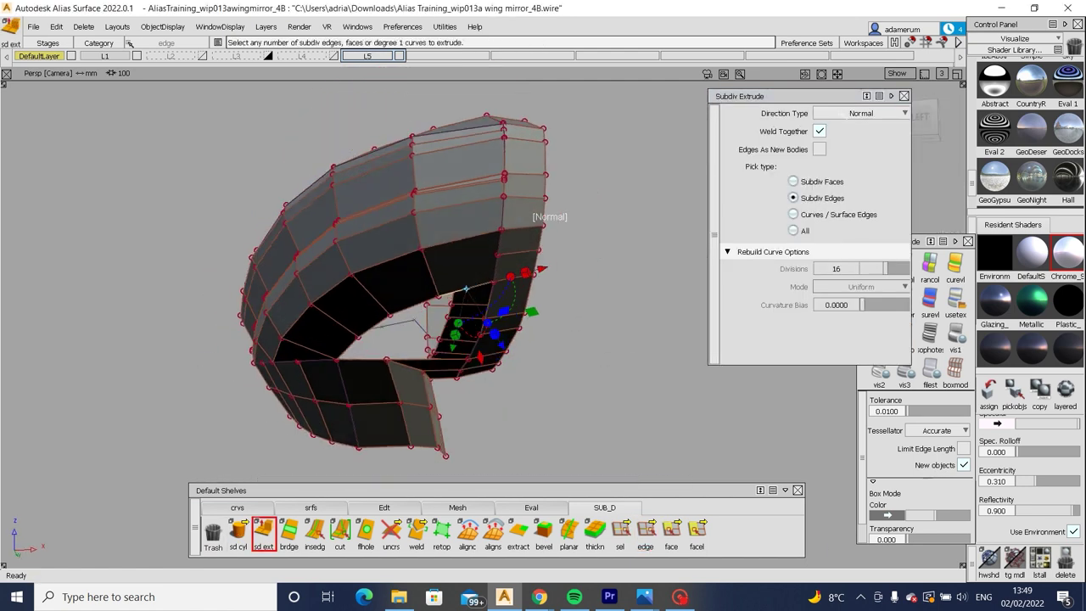
left_click(861, 113)
left_click(861, 128)
left_click_drag(526, 322, 515, 245, "alt+shift")
key("Escape")
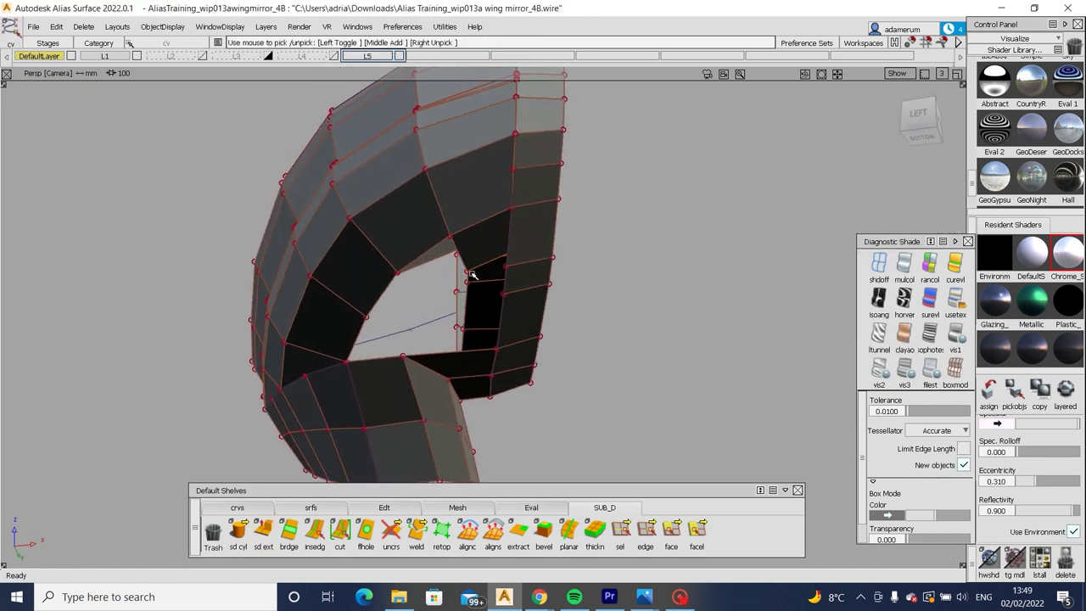
Reposition the CVs around the new end face, shifting one by about -0.70 mm in X and -1.68 mm in Z in the left view.
left_click_drag(471, 274, 650, 308, "alt+shift")
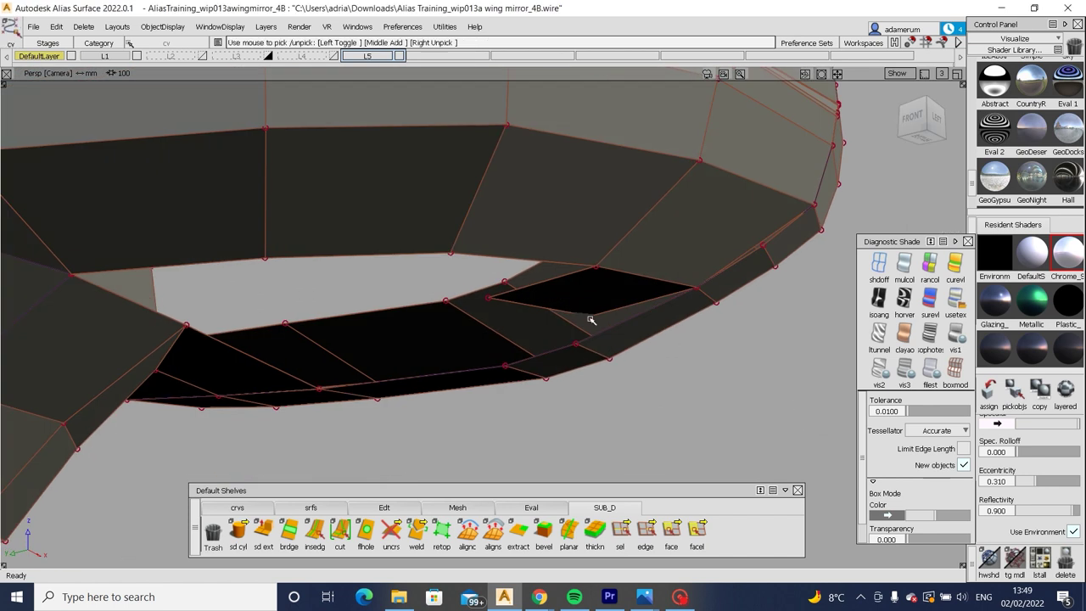
left_click_drag(582, 347, 611, 371, "alt+shift")
key("m")
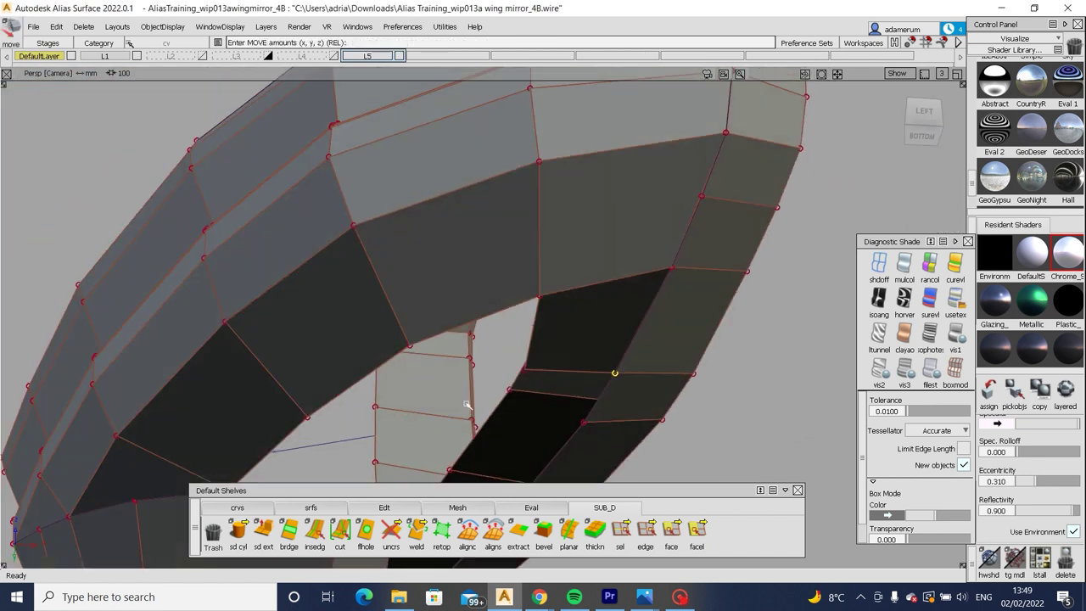
left_click_drag(523, 373, 560, 330, "alt+shift")
left_click_drag(852, 261, 798, 322, "alt+shift")
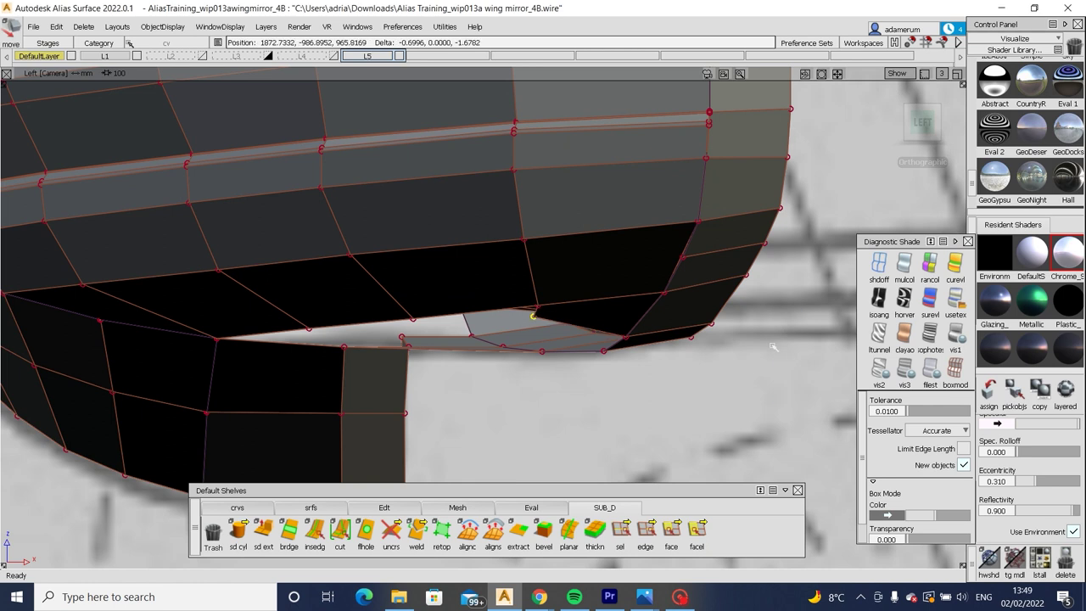
left_click_drag(713, 363, 645, 305, "alt+shift")
left_click_drag(785, 311, 577, 408, "alt+shift")
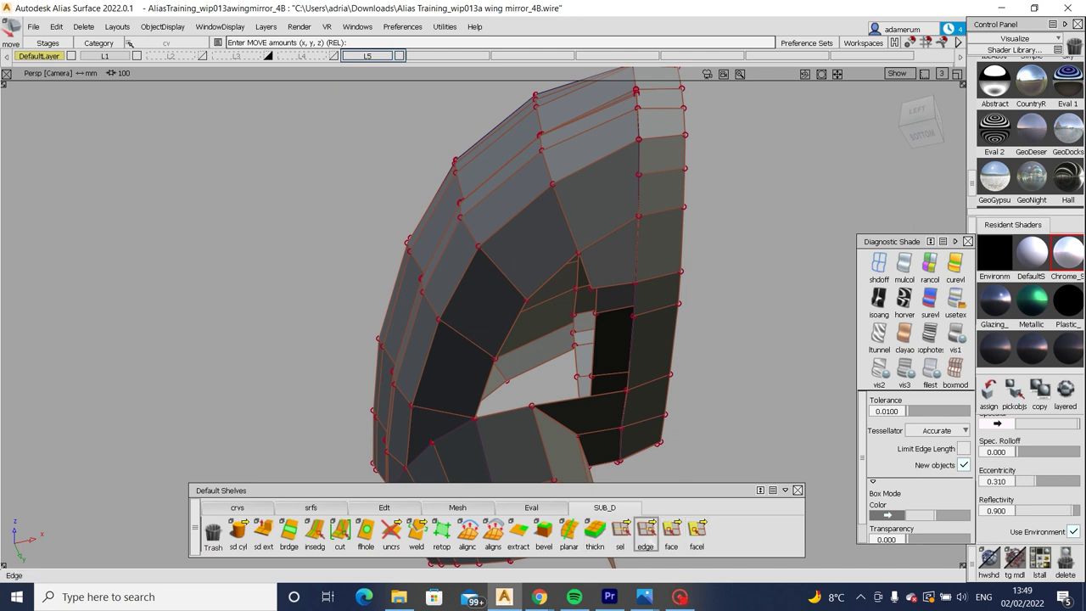
Extrude the opening's remaining housing-side edges along global X and bring the strip's end CV to the bracket corner.
left_click(646, 530)
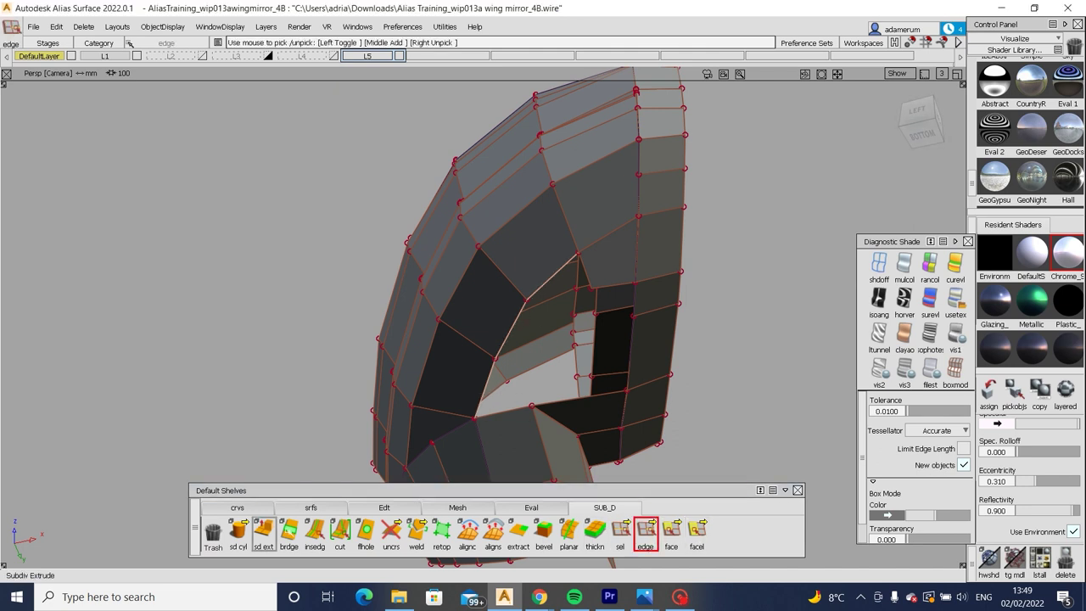
double_click(263, 530)
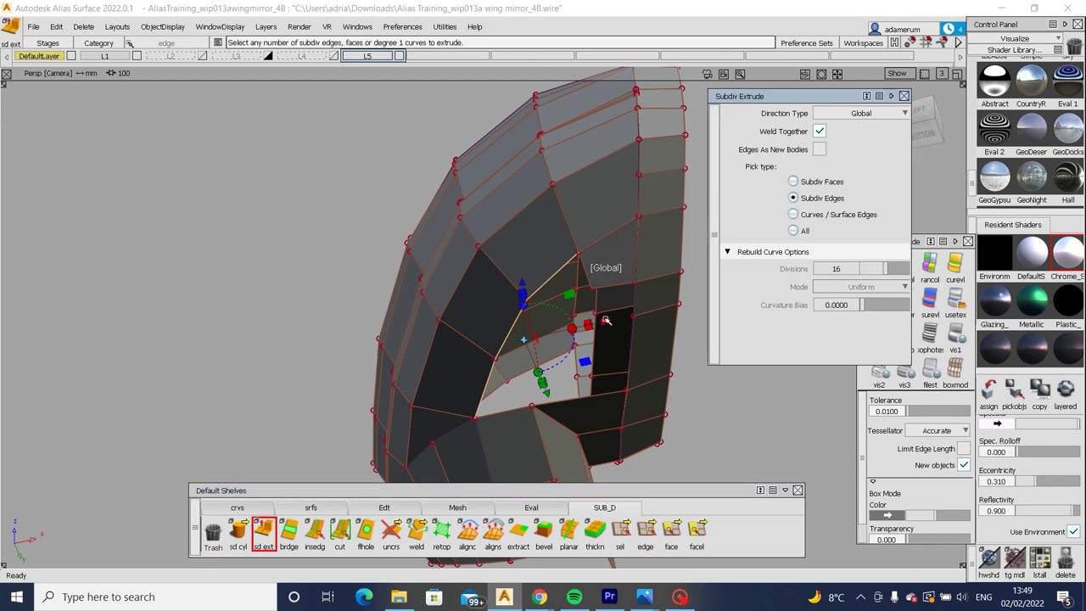
left_click_drag(606, 323, 647, 326)
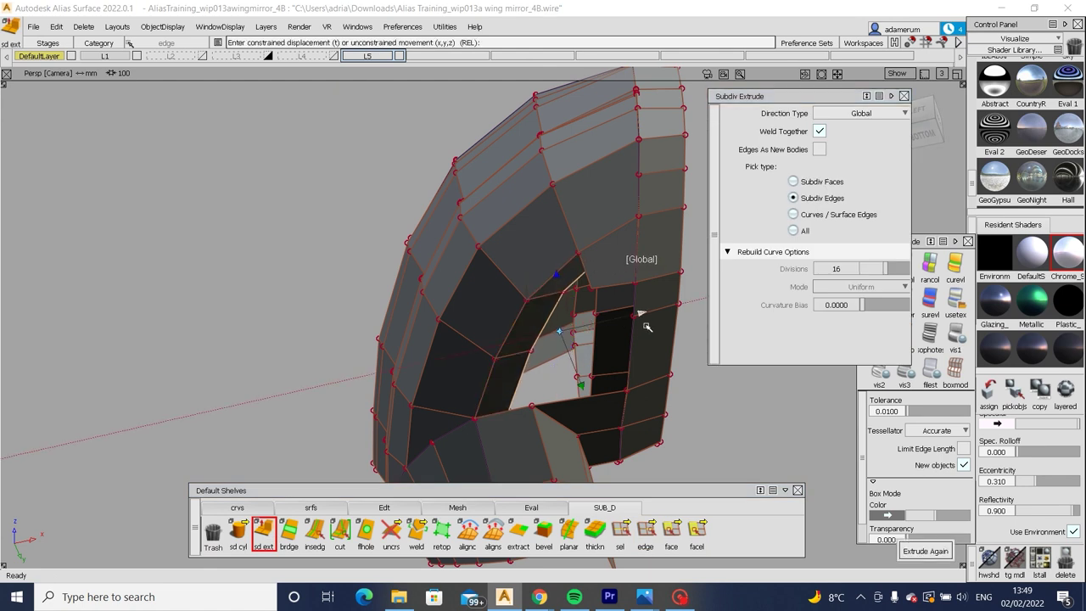
key("m")
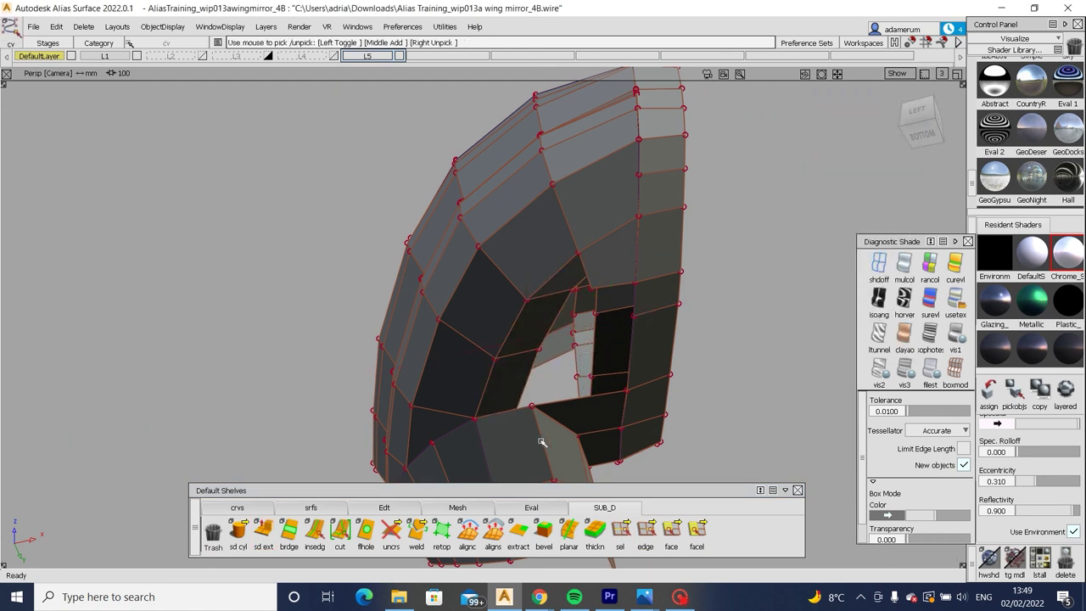
key("Escape")
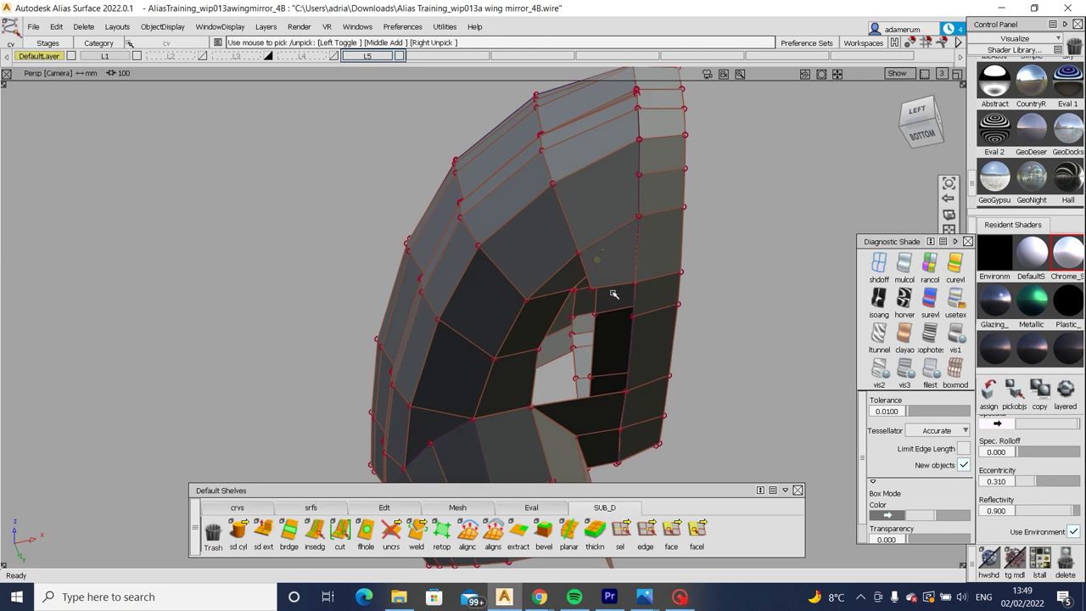
Adjust the CV at the outer end of the extruded strip in perspective, and undo the last change.
left_click_drag(613, 294, 764, 271, "alt+shift")
left_click_drag(597, 258, 642, 304, "alt+shift")
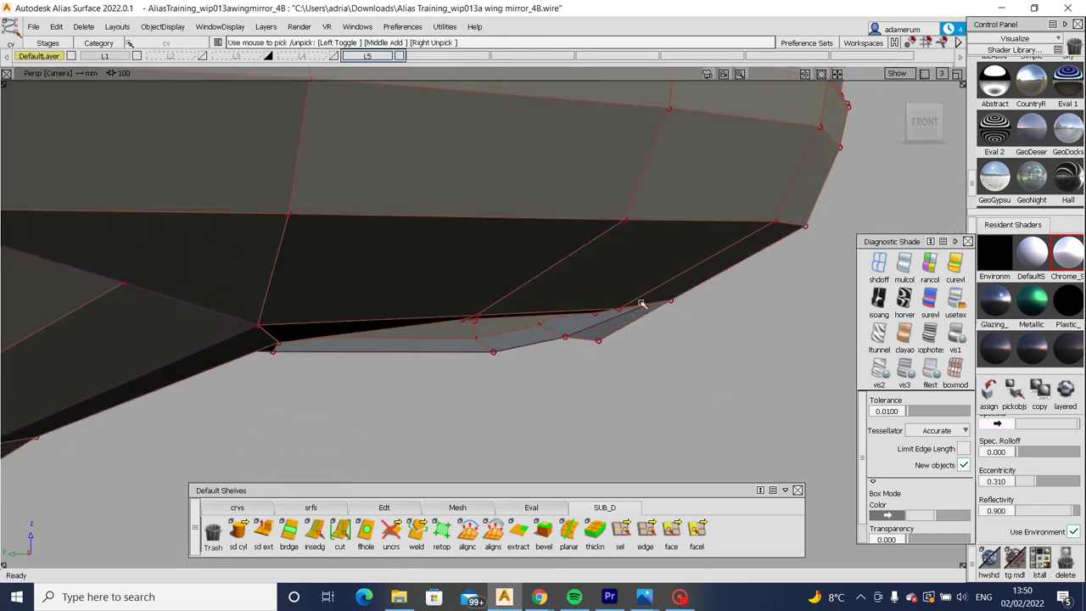
left_click_drag(701, 335, 572, 382, "alt+shift")
left_click(594, 340)
key("m")
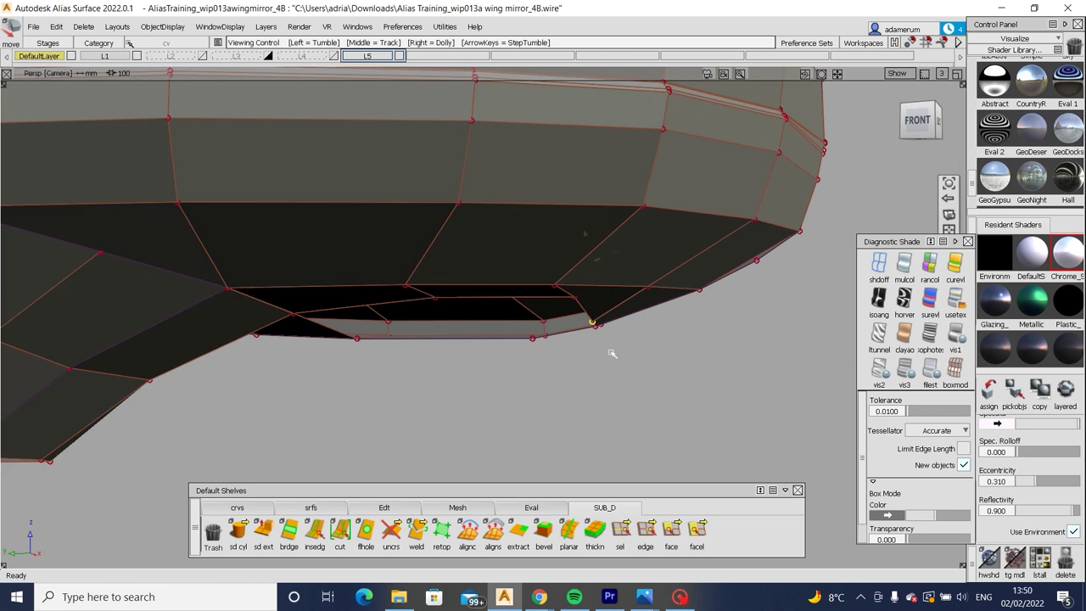
left_click_drag(610, 352, 514, 363, "alt+shift")
key("ctrl+z")
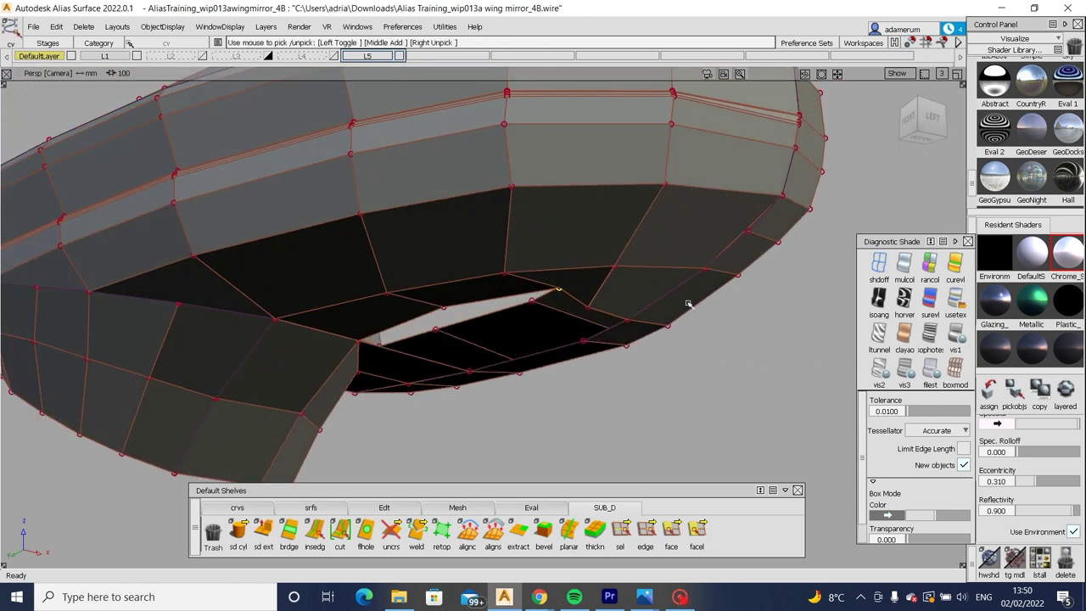
Reposition the extruded strip's free CVs in the left and bottom views to even out the edge of the opening.
left_click_drag(688, 303, 876, 176, "alt+shift")
left_click(929, 119)
key("m")
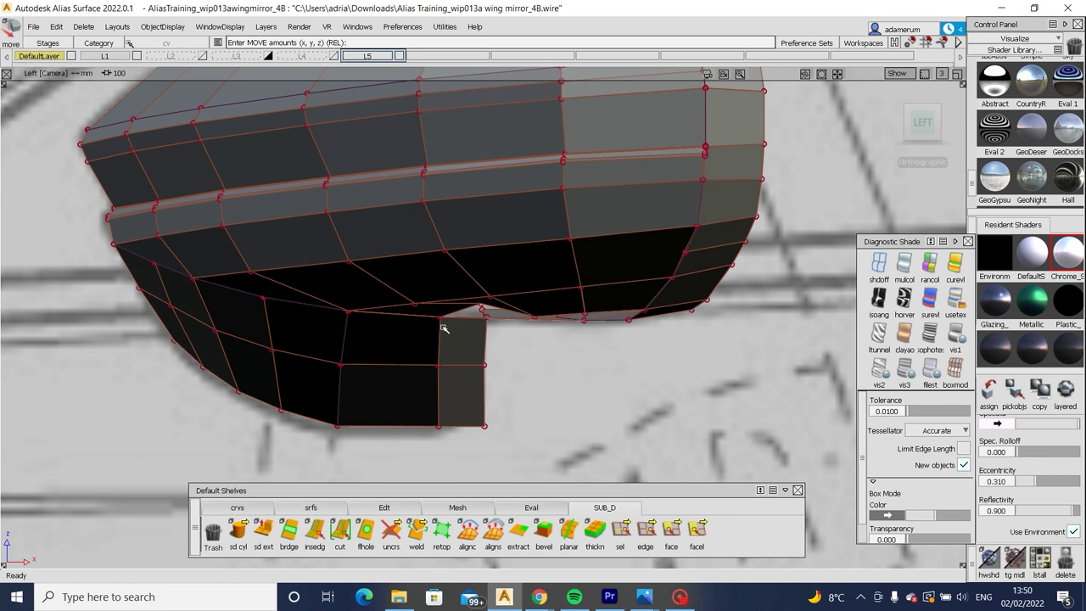
key("F3")
left_click(526, 375)
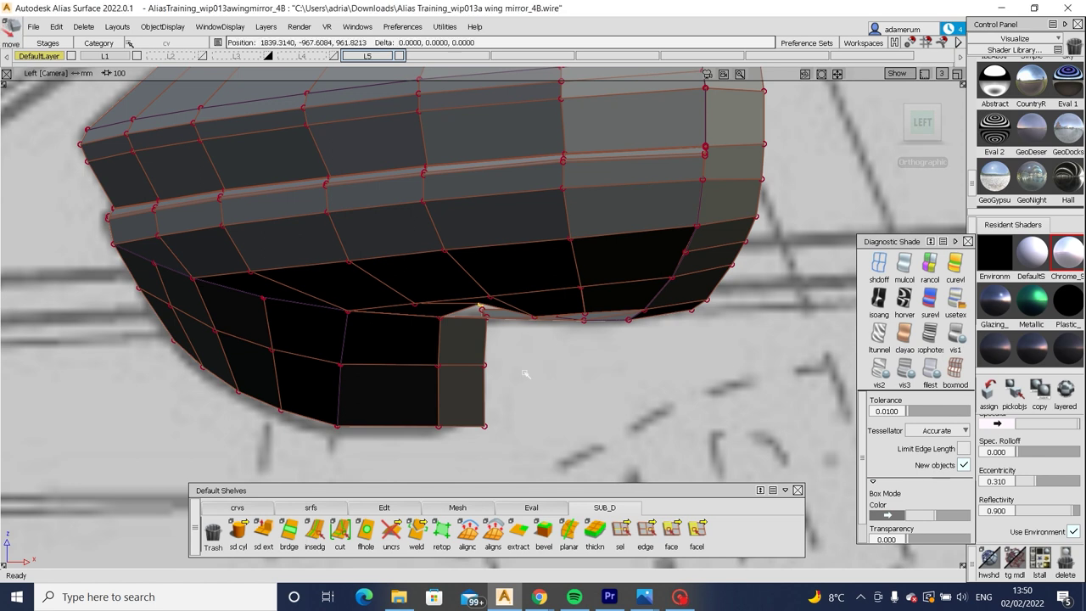
left_click_drag(561, 370, 509, 212, "alt+shift")
left_click(922, 129)
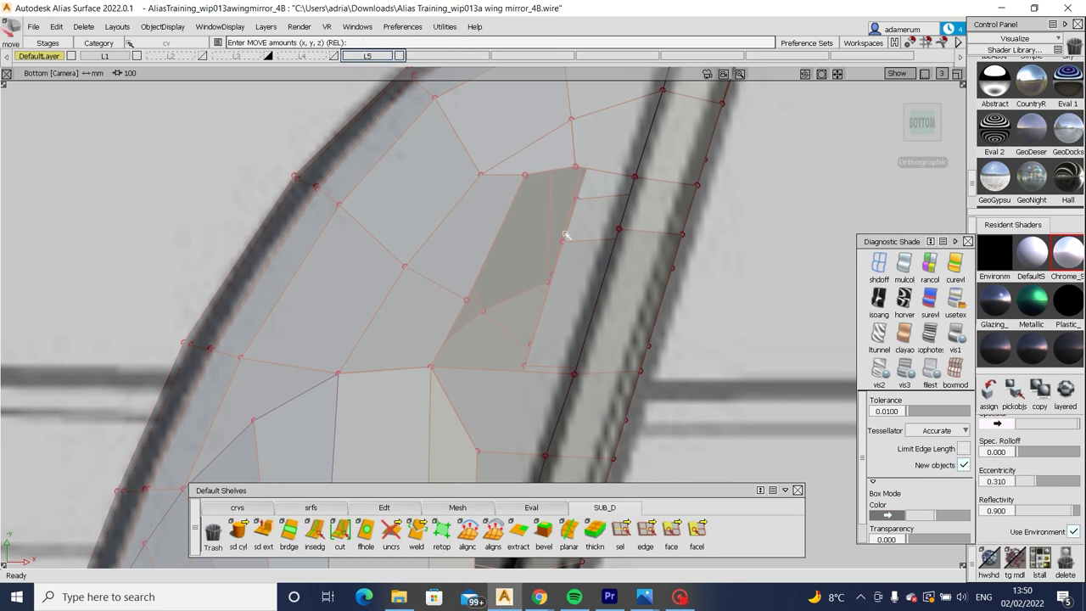
key("m")
left_click_drag(726, 270, 735, 338)
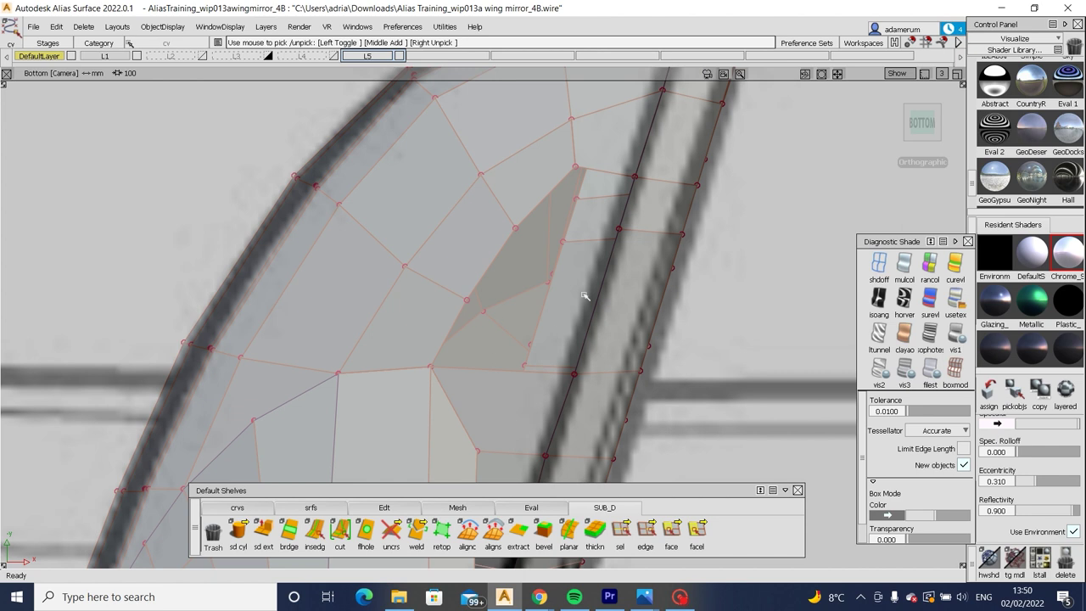
Insert a perpendicular edge across the housing's lower rear rim at relative parameter 0.5369.
left_click_drag(583, 296, 509, 386, "alt+shift")
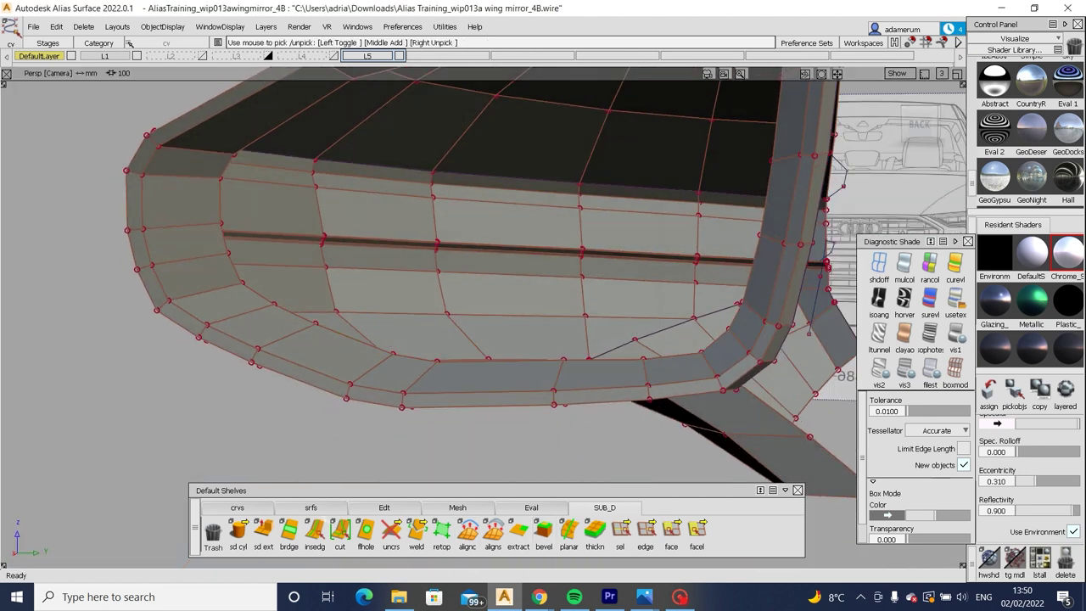
double_click(315, 530)
left_click(485, 397)
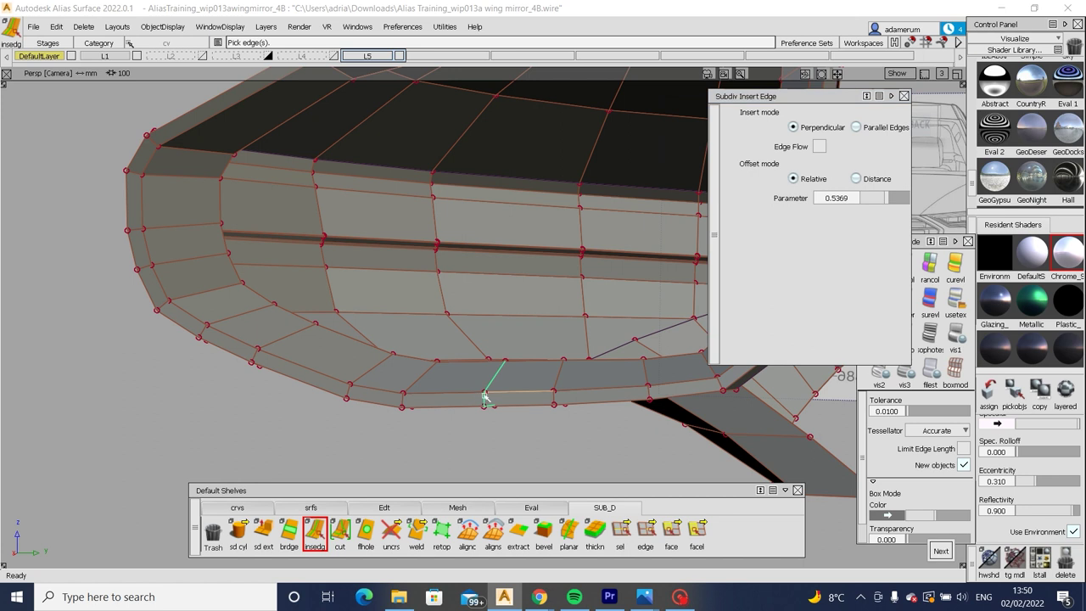
left_click_drag(485, 449, 496, 407, "alt+shift")
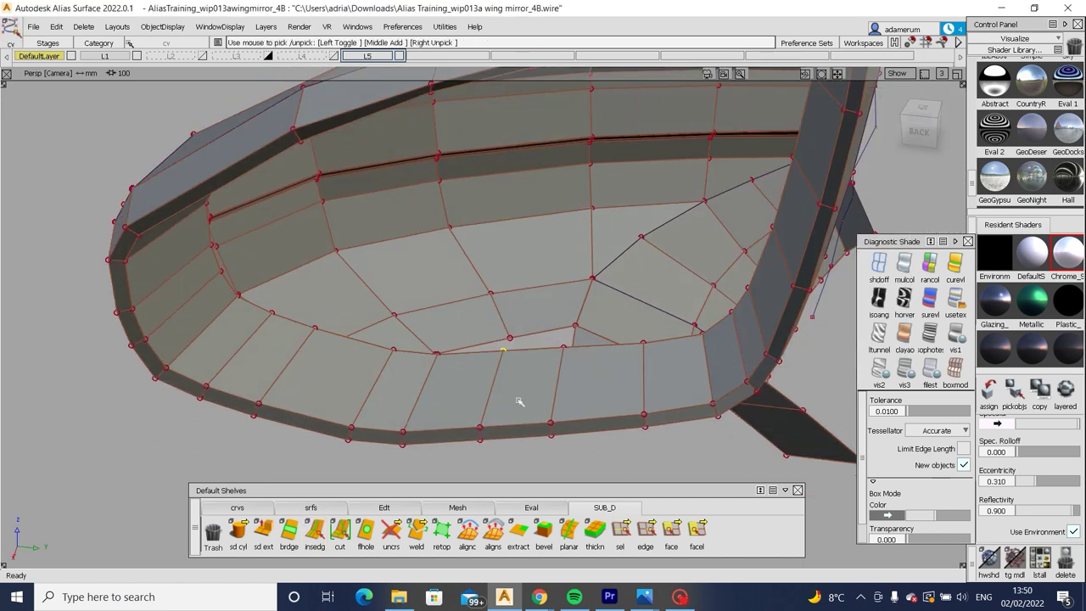
Shift the CV rows of the inserted edge and the neighbouring edge vertically in the back view to smooth the lower rim.
left_click(919, 131)
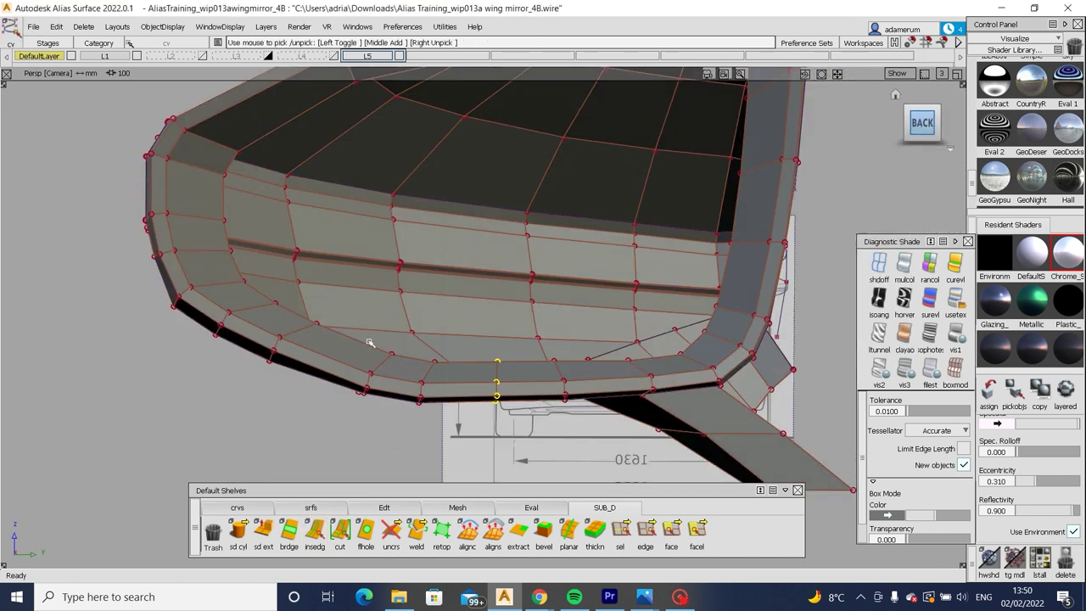
key("m")
left_click_drag(593, 392, 582, 366, "alt+shift")
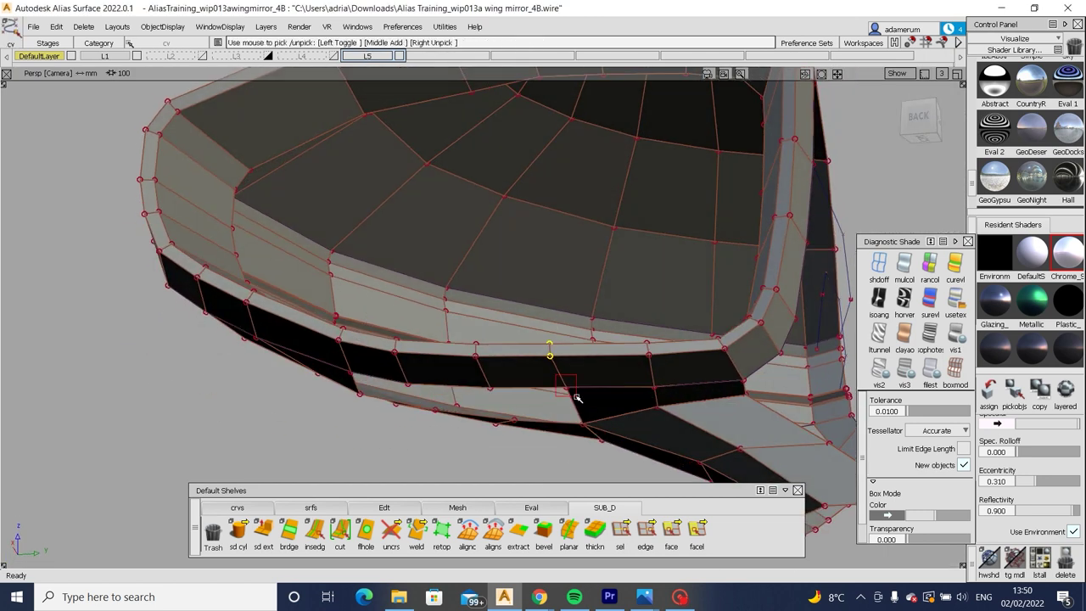
left_click(908, 128)
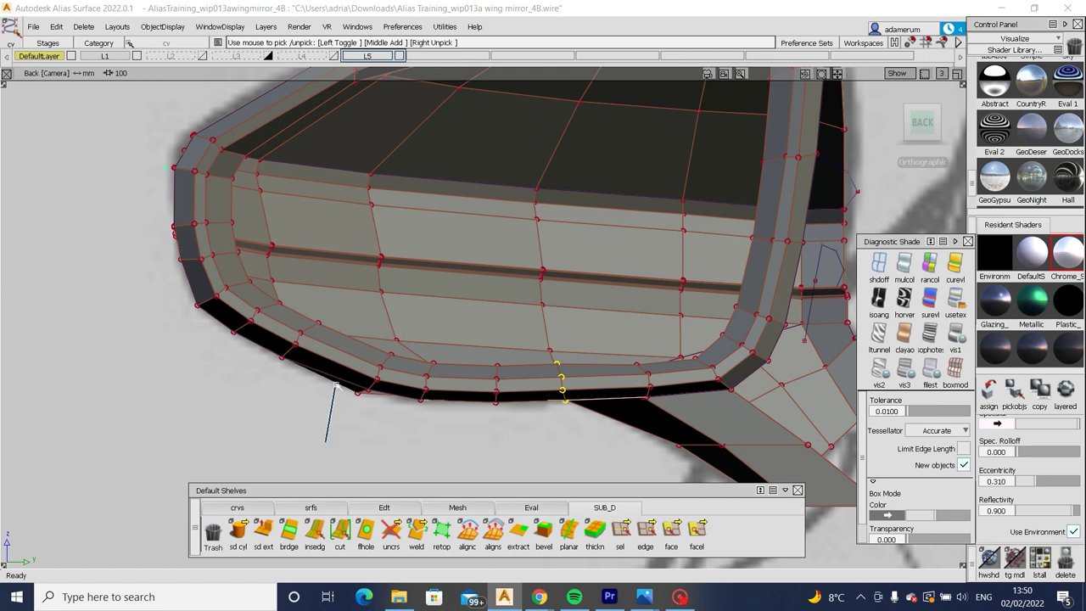
key("m")
right_click_drag(346, 408, 346, 435)
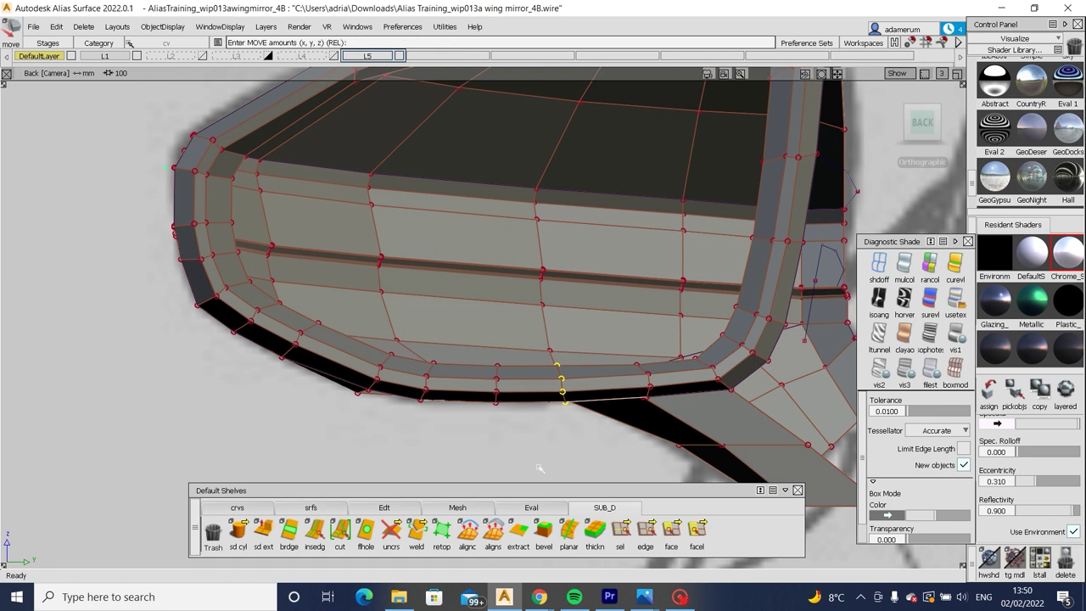
Lower the second row's inner-lip CV by about 0.39 mm in Z, and adjust the next inner-lip CV towards the bracket.
left_click_drag(539, 468, 557, 368, "ctrl+shift")
key("m")
right_click_drag(579, 407, 582, 363)
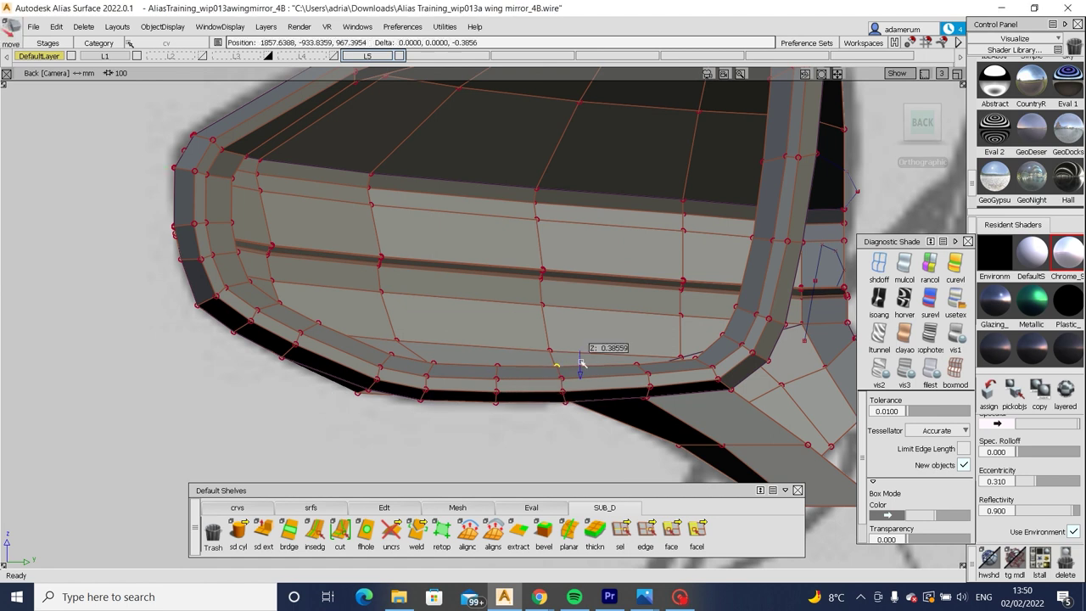
left_click_drag(663, 387, 628, 368, "ctrl+shift")
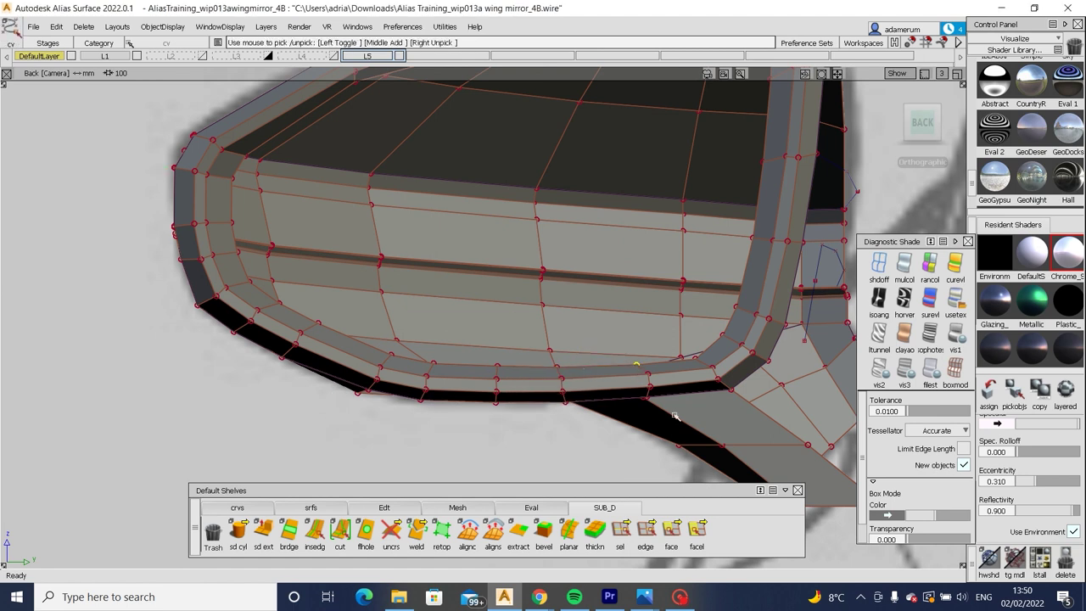
left_click_drag(643, 402, 428, 288, "alt+shift")
right_click_drag(378, 350, 545, 376, "alt+shift")
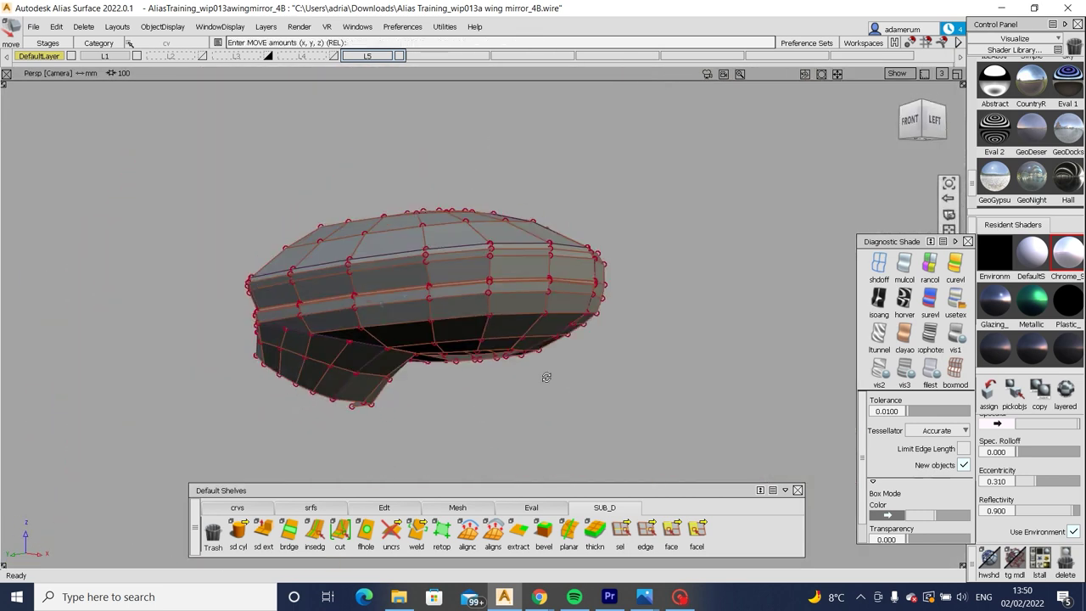
In the bottom view, move the CV at the opening's upper end towards the neighbouring inner-lip CV.
left_click_drag(545, 376, 605, 303, "alt+shift")
left_click_drag(332, 351, 374, 334, "alt+shift")
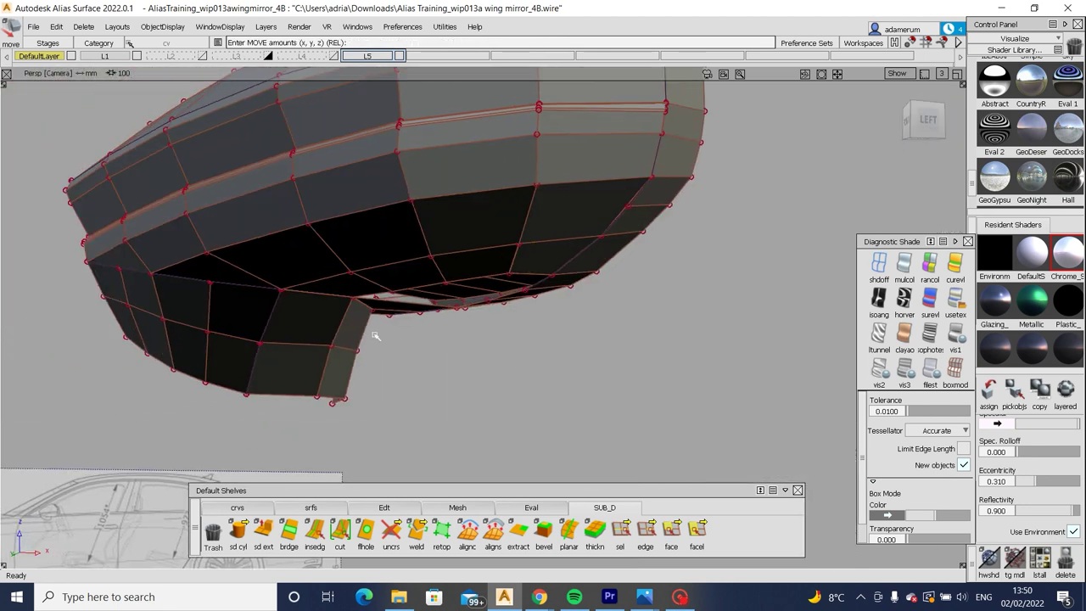
left_click(677, 598)
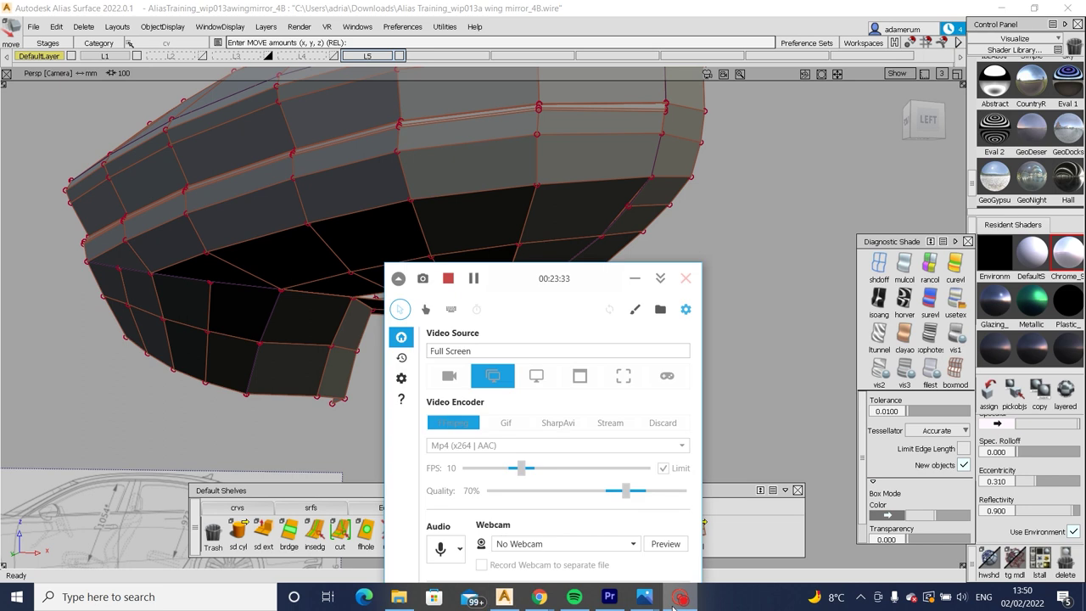
left_click(771, 338)
left_click_drag(654, 383, 585, 305, "alt+shift")
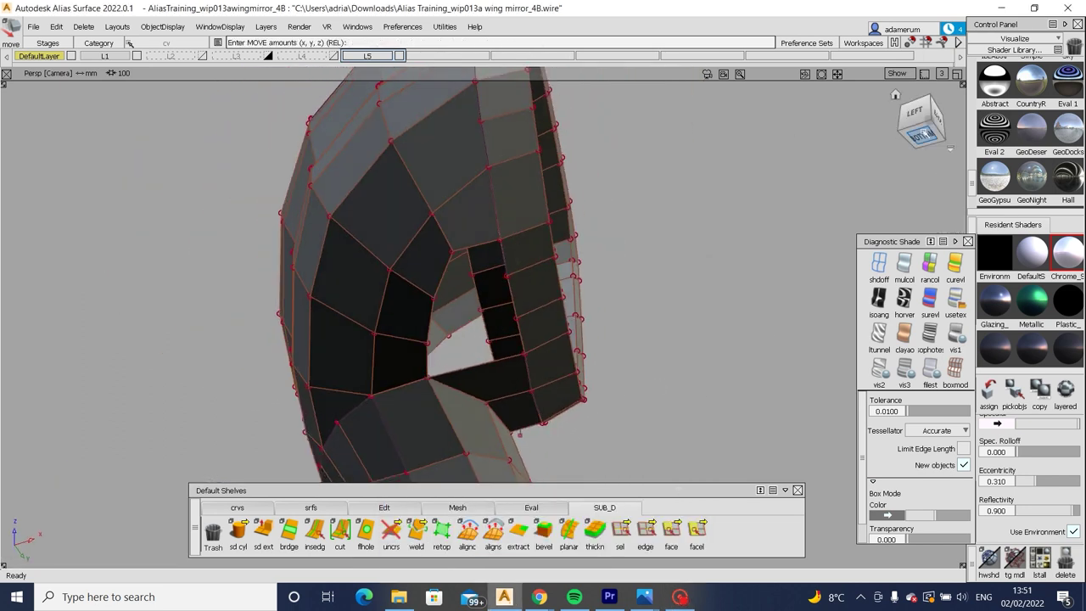
left_click(921, 138)
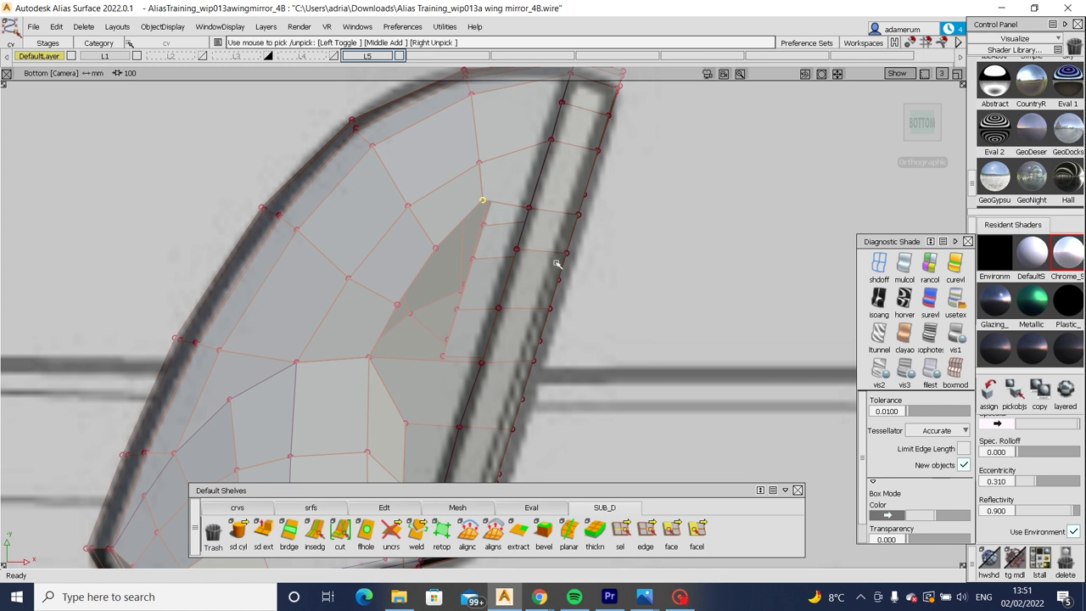
right_click_drag(557, 264, 600, 243)
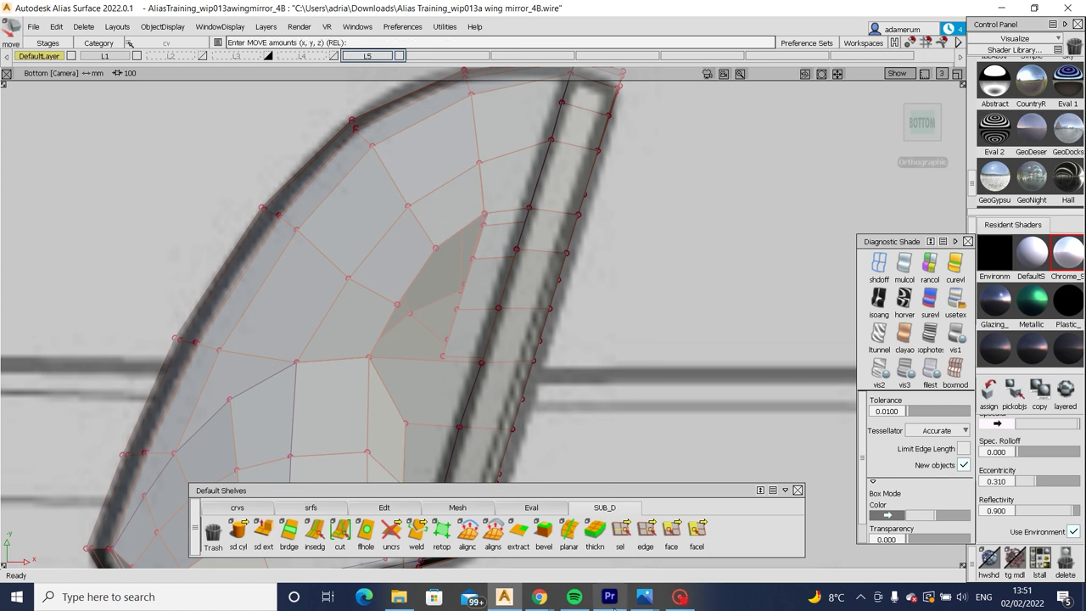
left_click(683, 599)
left_click(449, 282)
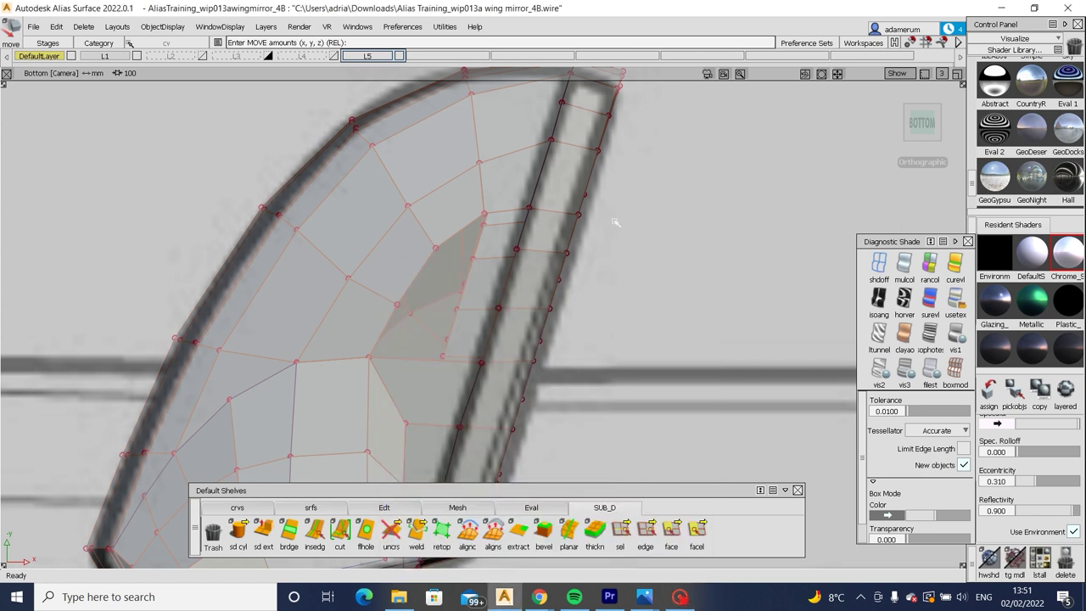
In the bottom view, shift the rear rim CV beside the bracket by about 0.95 mm in X and 0.19 mm in Y.
left_click_drag(677, 199, 468, 437, "alt+shift")
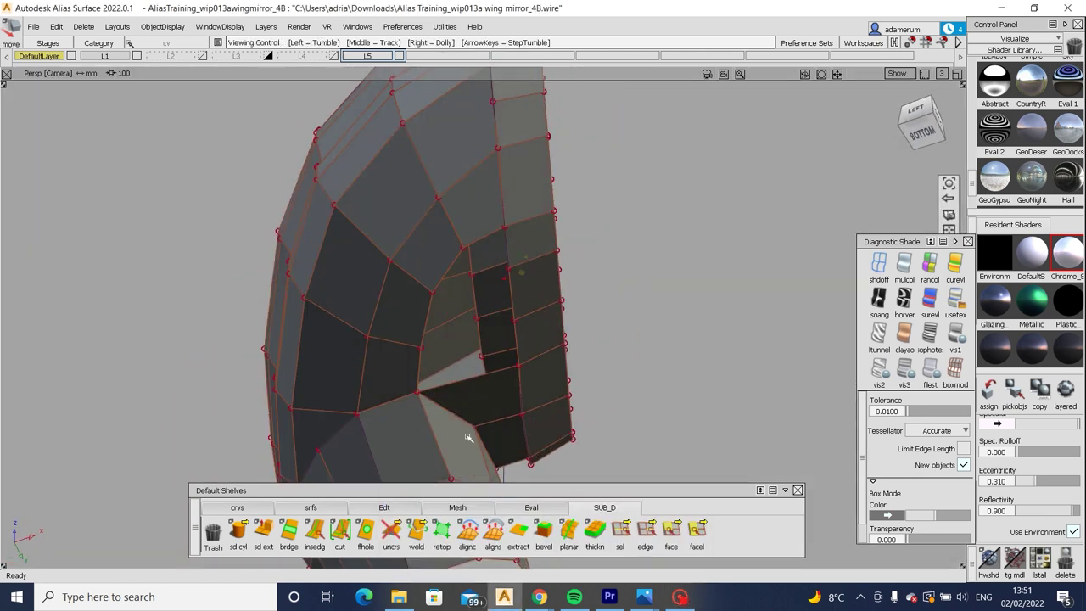
double_click(289, 530)
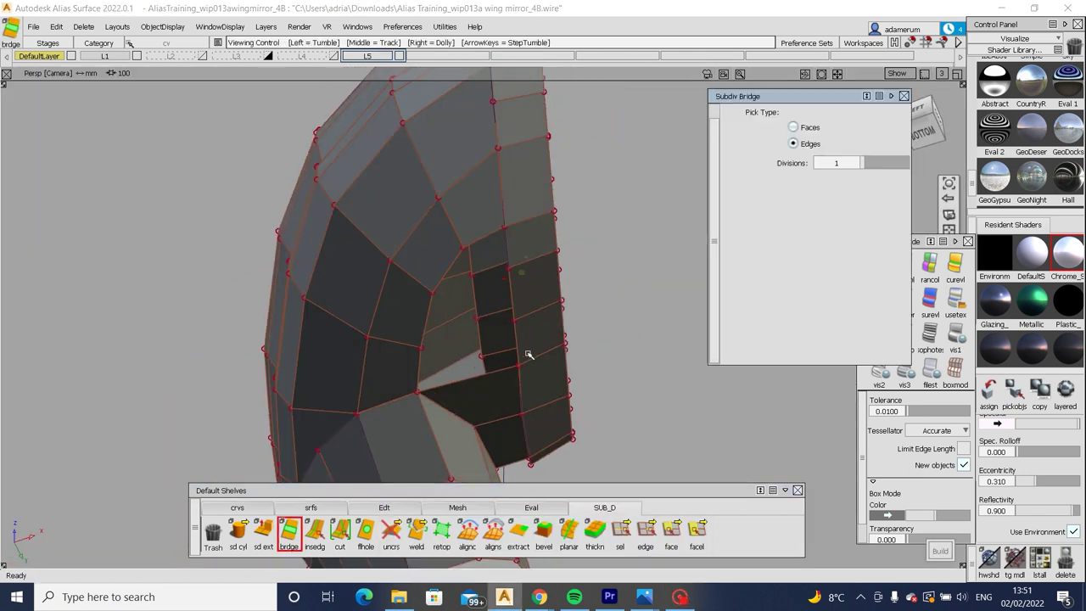
scroll(549, 365, "up", 5)
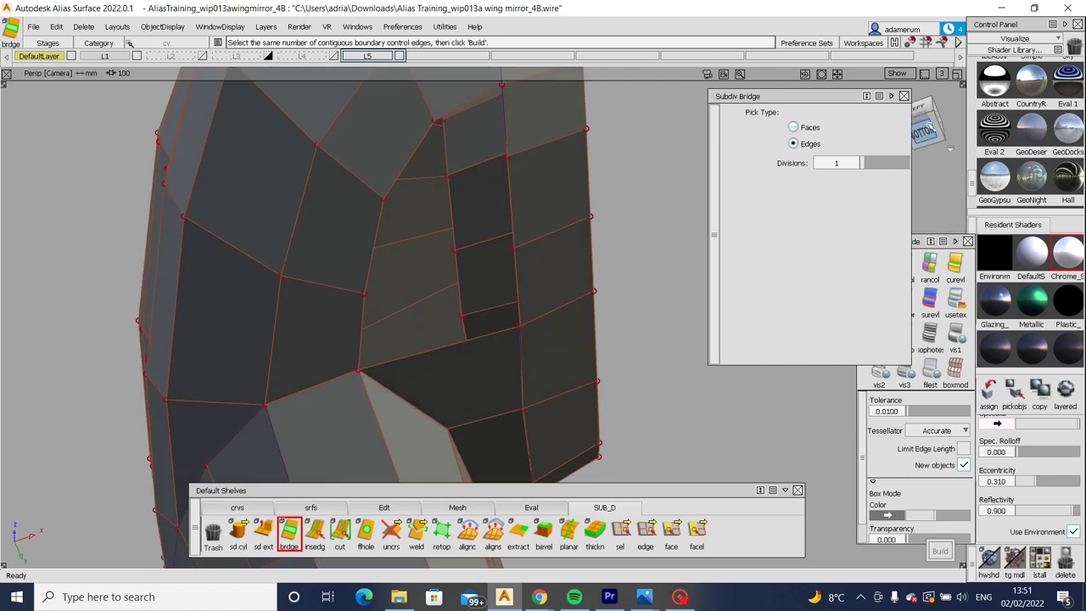
left_click(925, 132)
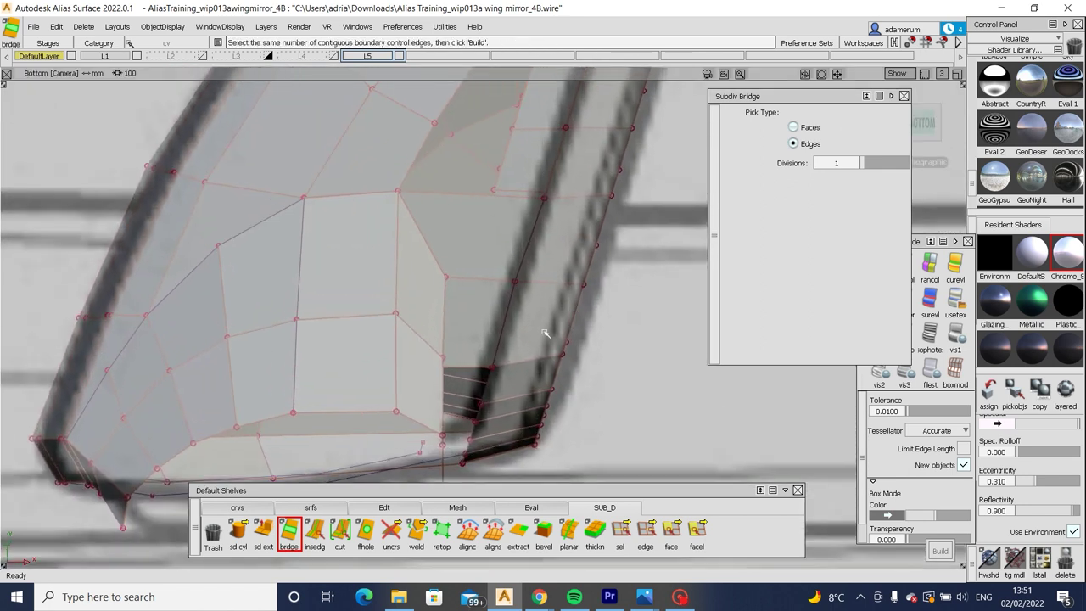
key("Escape")
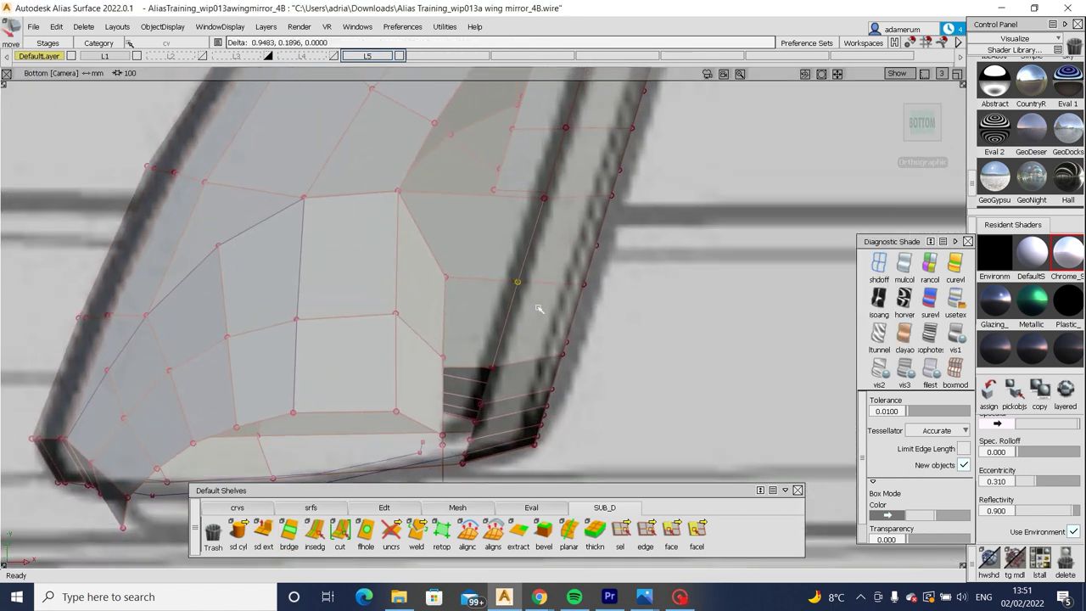
Close the underside gap with three single-division edge bridges between the housing's opening edge and the rear rim's inner edge.
left_click_drag(532, 308, 367, 441, "alt+shift")
double_click(288, 530)
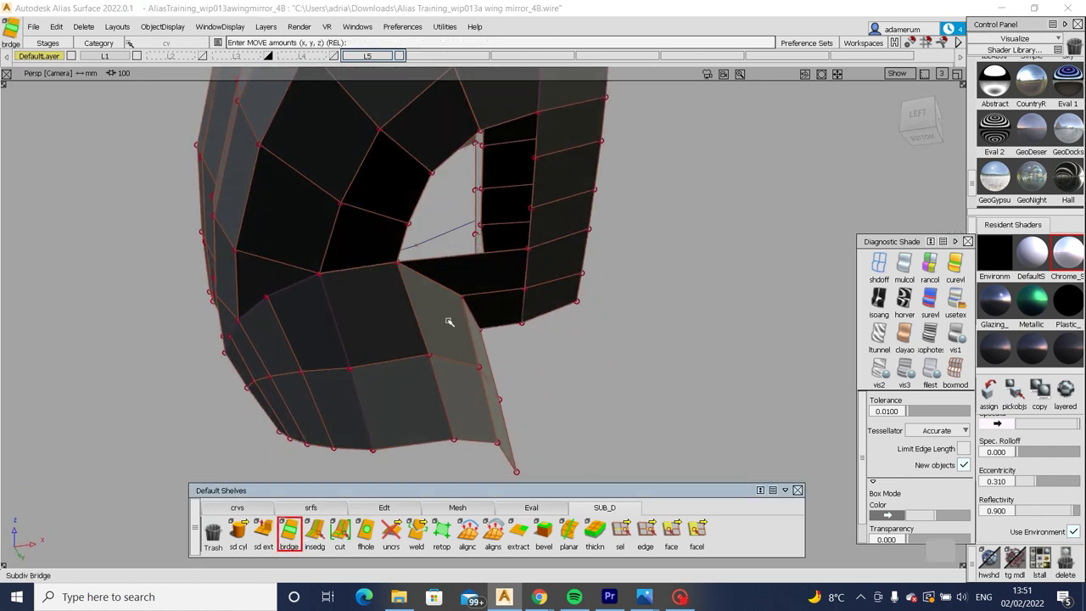
scroll(527, 240, "up", 2)
left_click(529, 238)
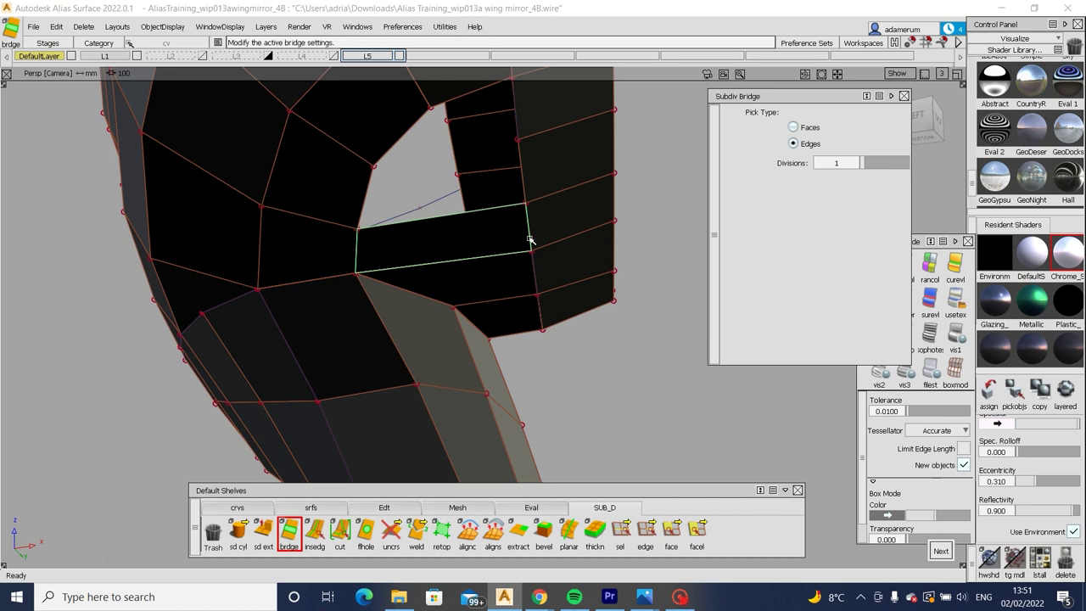
left_click_drag(529, 238, 373, 172, "alt+shift")
left_click(373, 172)
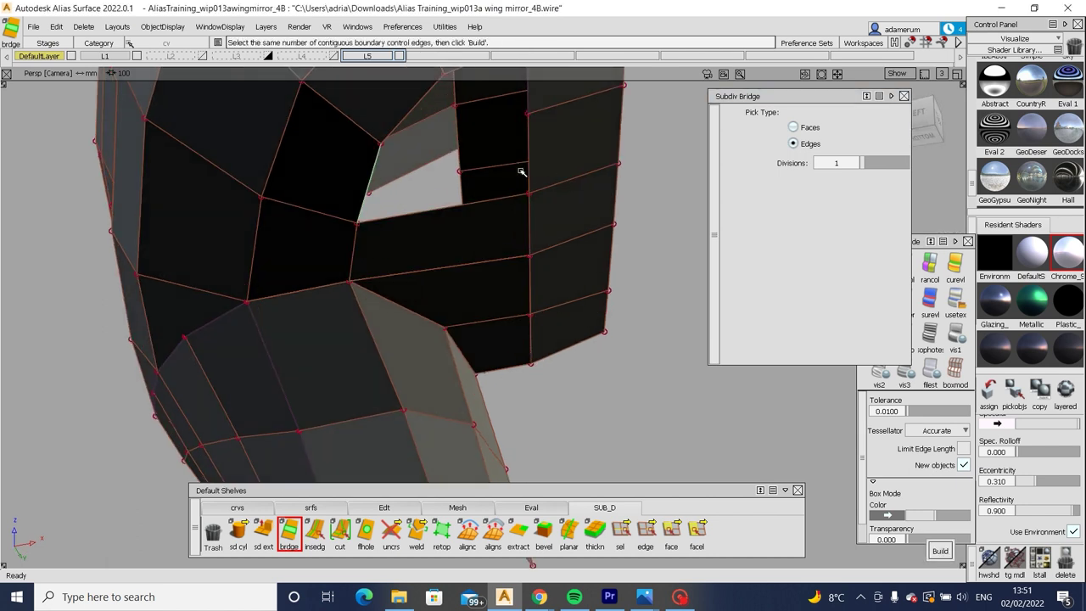
left_click(529, 175)
left_click(577, 180)
left_click_drag(481, 165, 359, 277, "alt+shift")
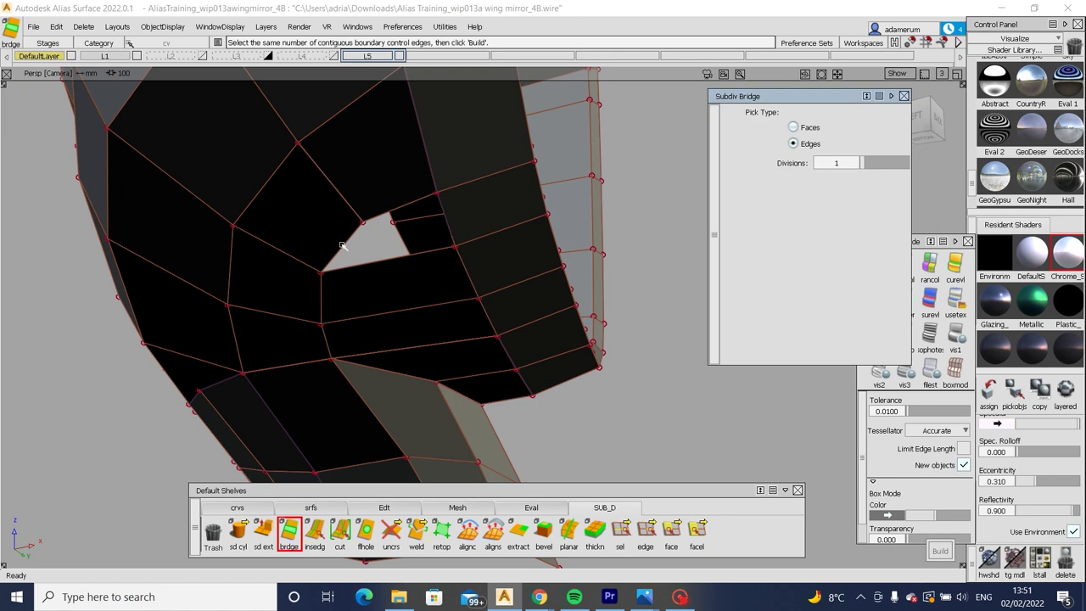
left_click(449, 226)
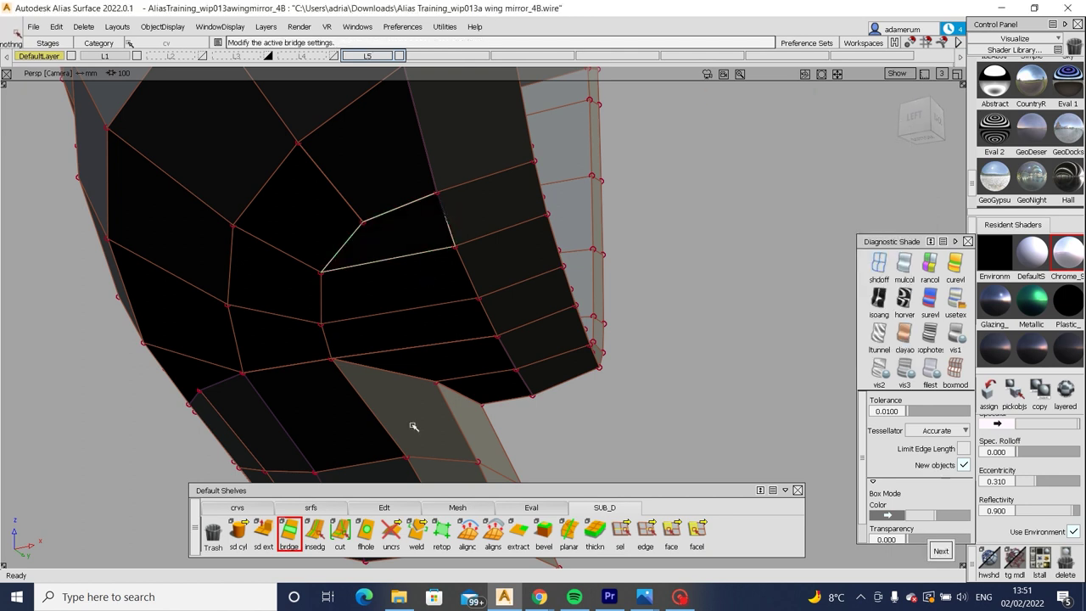
Weld the edge running from the bracket's corner to the rear rim between the bridged faces.
left_click(417, 530)
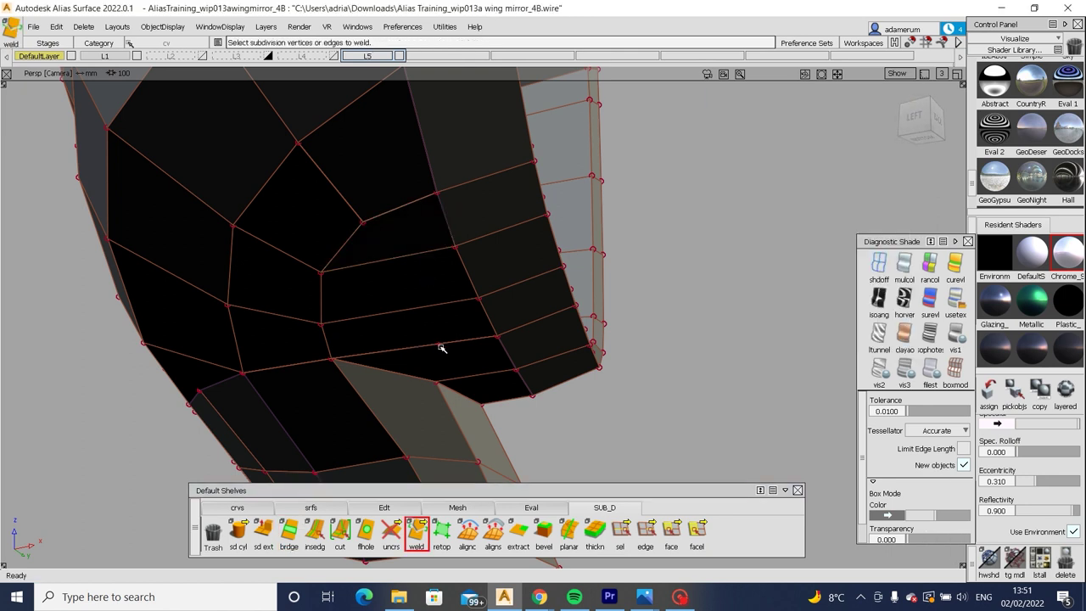
left_click(440, 348)
left_click(458, 358)
left_click_drag(458, 358, 409, 264, "alt+shift")
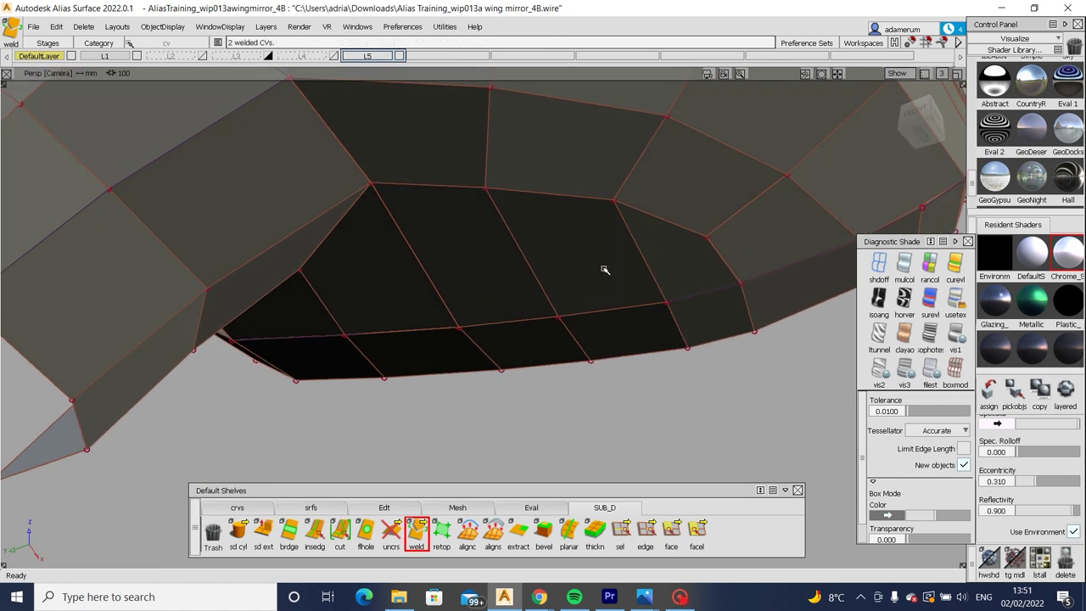
Examine the closed underside in smooth shading and box mode, checking the surface flow between housing, bracket and rim.
key("3")
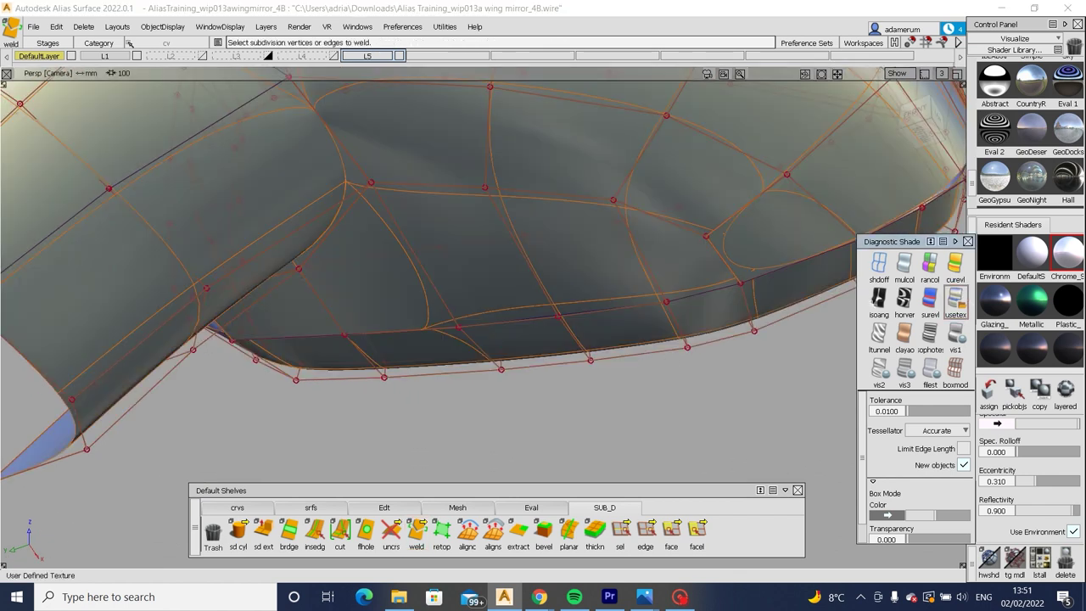
mouse_move(670, 359)
left_mouse_down("alt+shift")
mouse_move(642, 246)
mouse_move(628, 233)
mouse_move(698, 230)
left_mouse_up("alt+shift")
key("2")
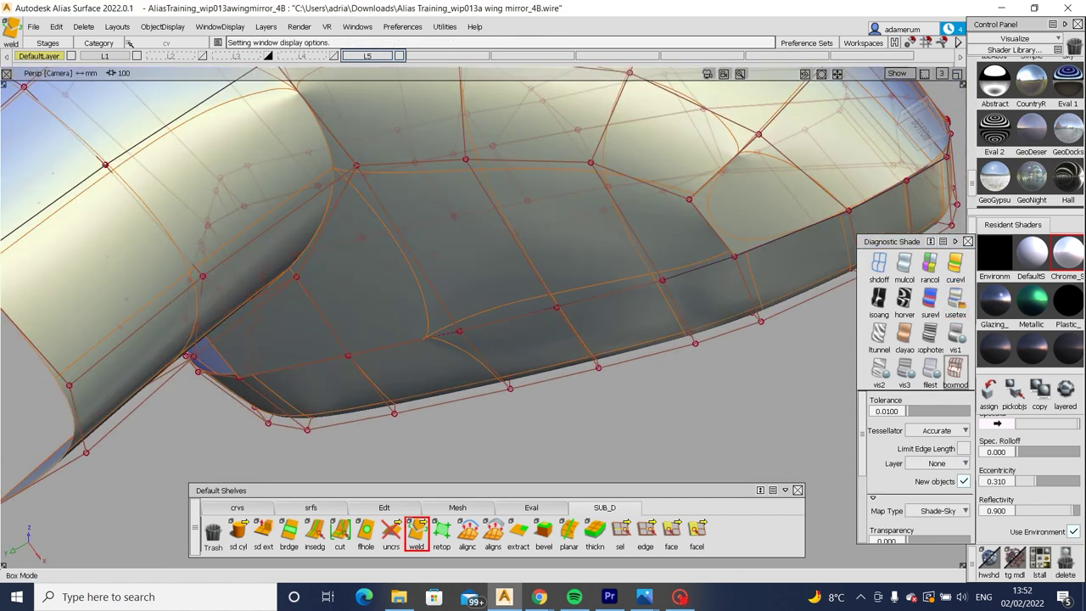
key("1")
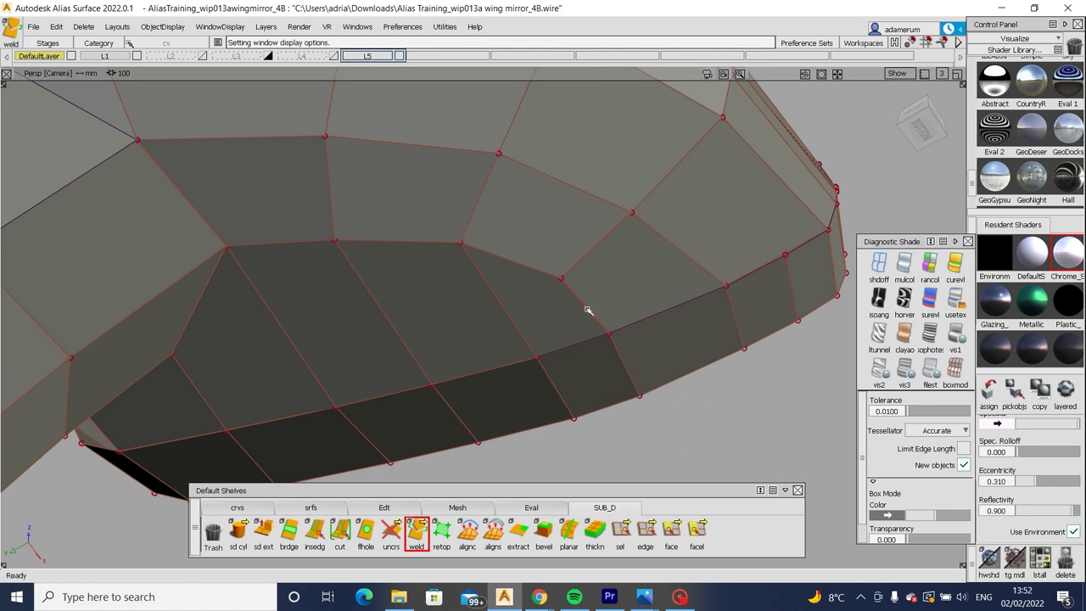
mouse_move(585, 280)
left_mouse_down("alt+shift")
mouse_move(552, 268)
mouse_move(547, 231)
left_mouse_up("alt+shift")
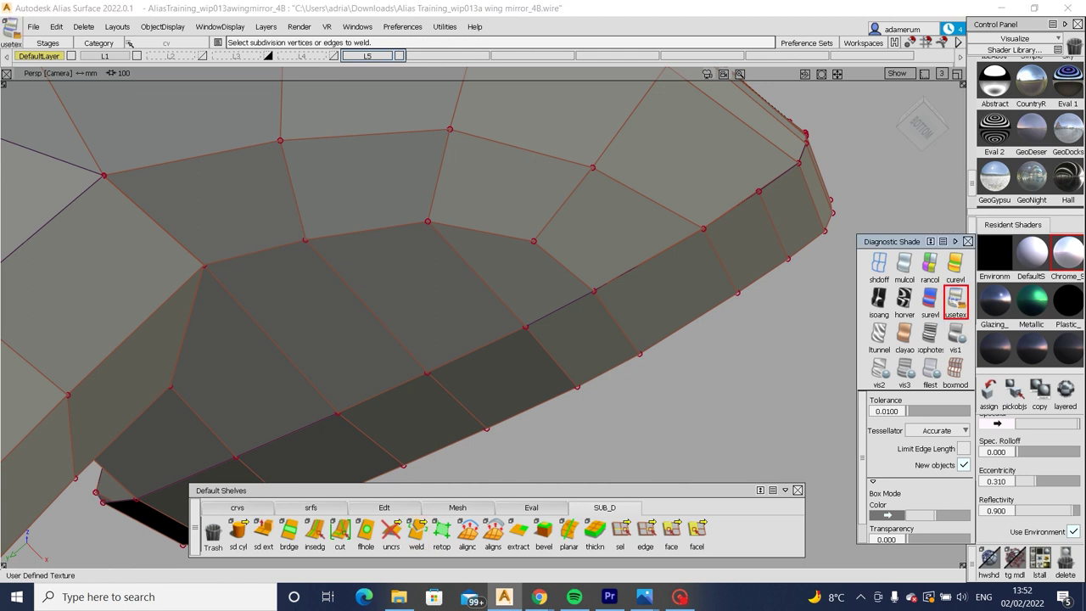
key("3")
mouse_move(585, 318)
left_mouse_down("alt+shift")
mouse_move(632, 270)
mouse_move(429, 381)
left_mouse_up("alt+shift")
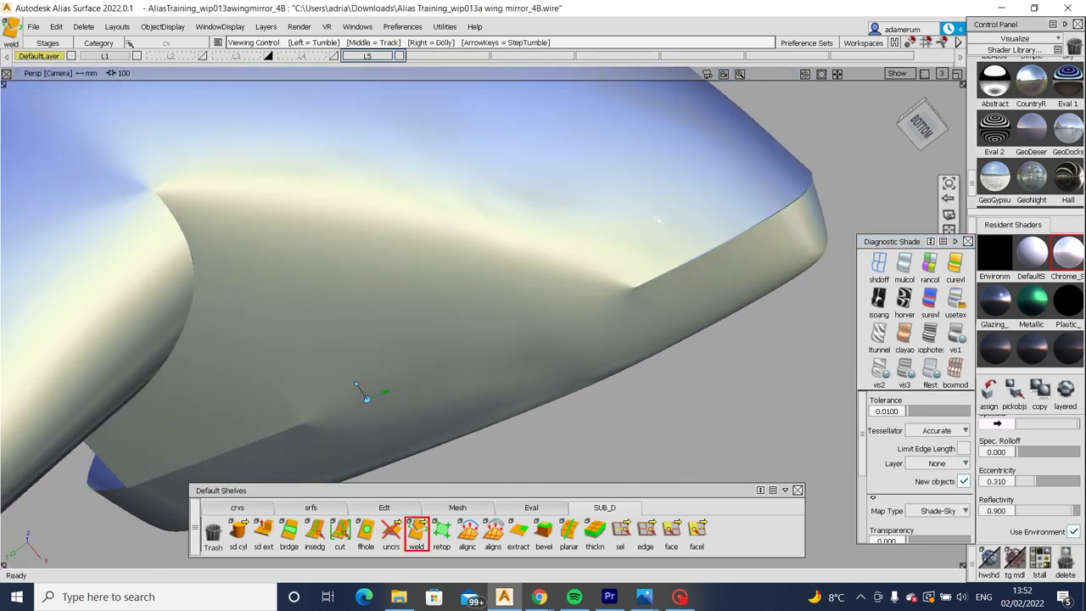
key("2")
key("1")
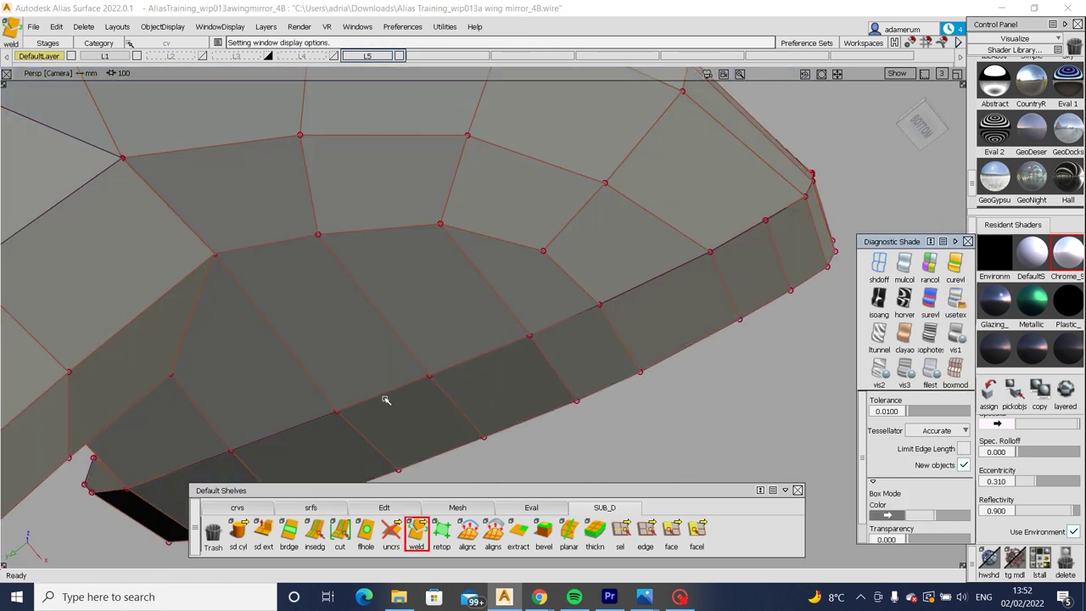
Unweld the crease edge where the rear rim meets the underside, and check the smooth-shaded result around the bracket.
left_click_drag(415, 530, 409, 456)
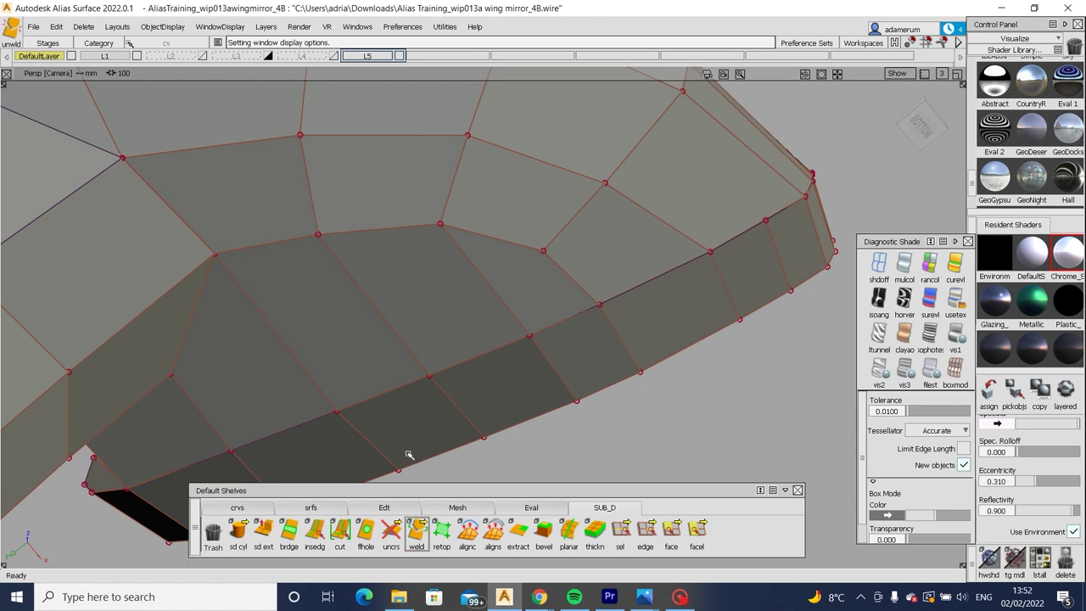
left_click(556, 329)
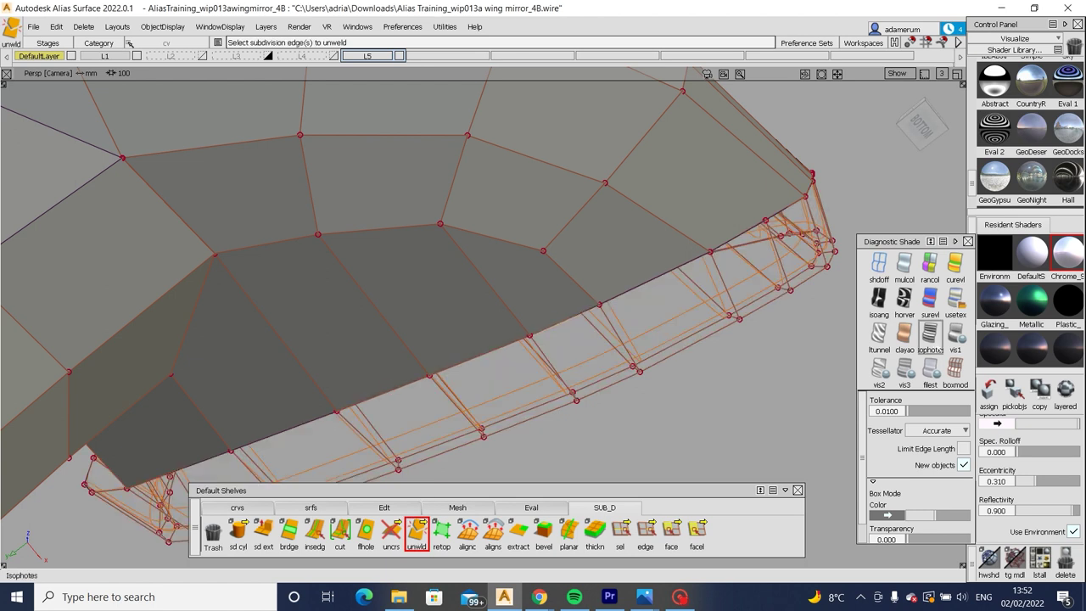
key("3")
mouse_move(619, 300)
left_mouse_down("alt+shift")
mouse_move(575, 375)
mouse_move(527, 315)
mouse_move(450, 411)
mouse_move(349, 411)
mouse_move(386, 358)
left_mouse_up("alt+shift")
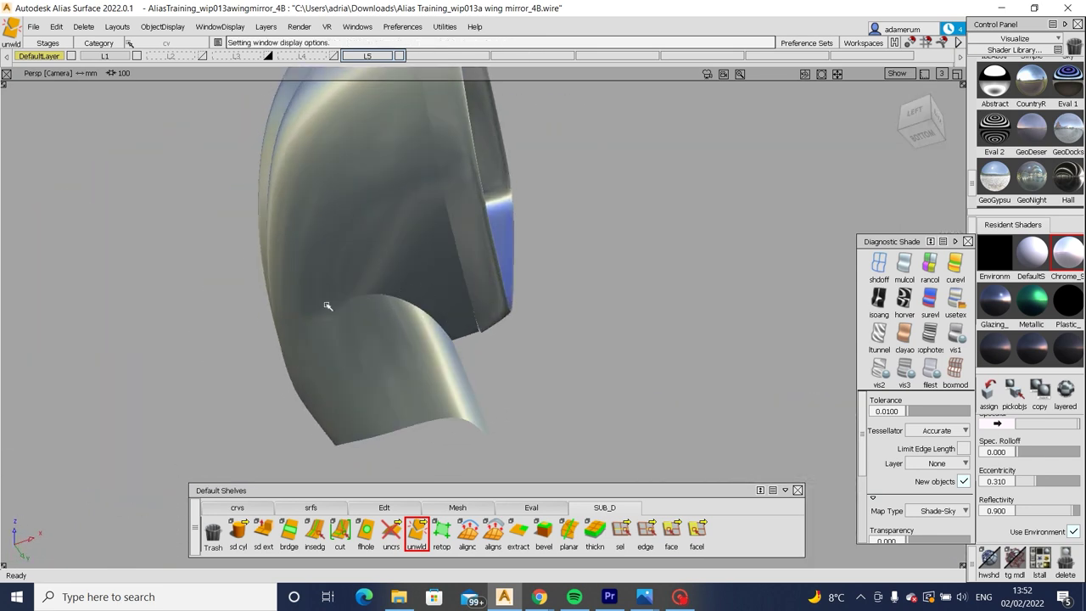
left_click_drag(327, 305, 359, 291, "alt+shift")
Weld the edge joining the bracket's inner corner to the bridged underside faces, and inspect the blend in smooth shading.
key("1")
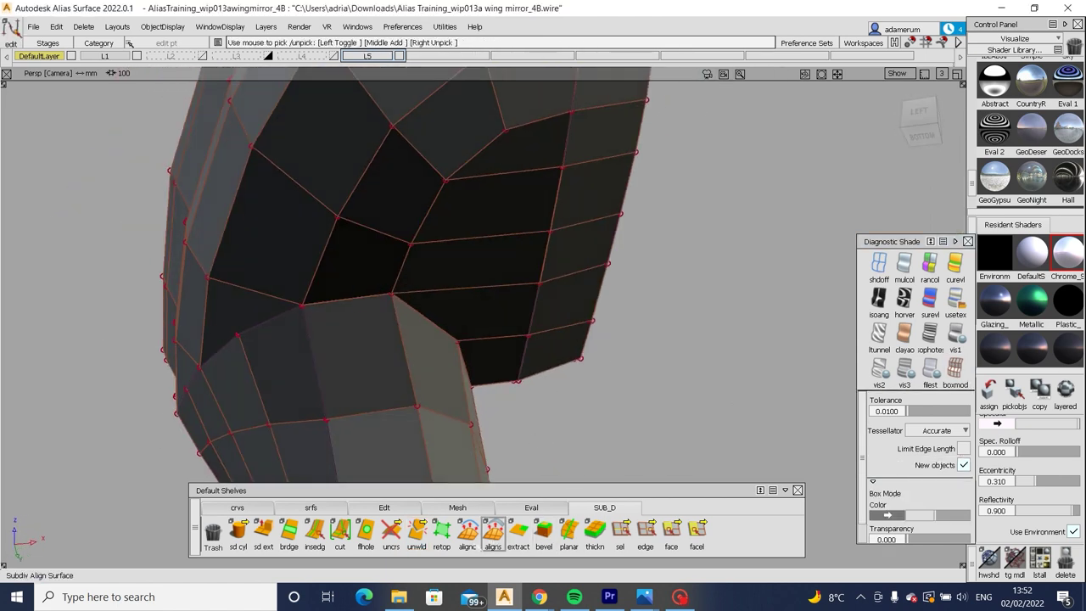
left_click(417, 530)
left_click(417, 497)
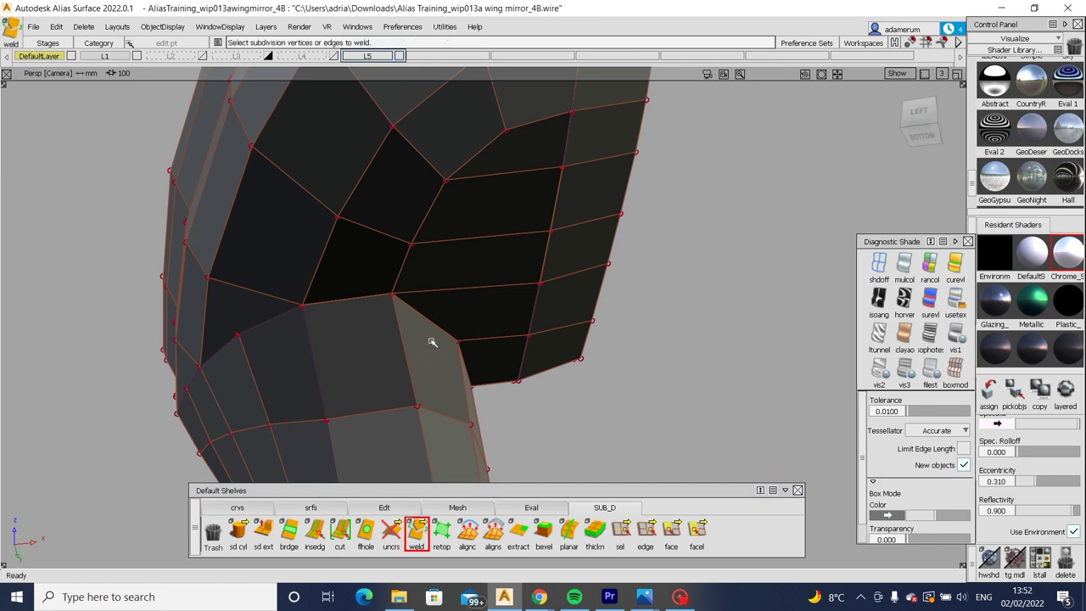
right_click_drag(435, 327, 415, 286, "alt+shift")
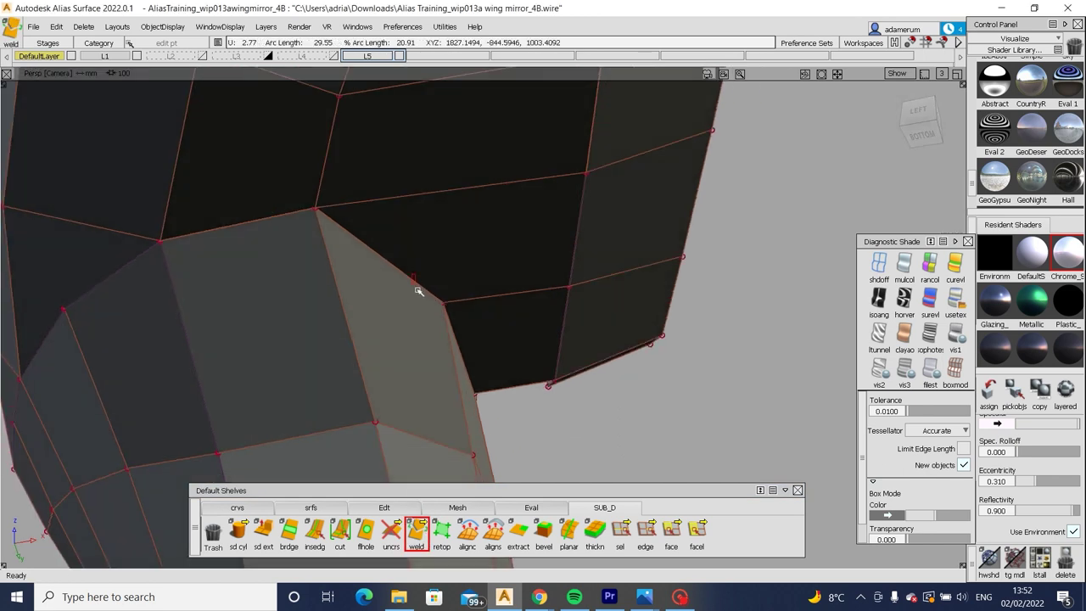
left_click(419, 291)
left_click_drag(418, 291, 358, 406, "alt+shift")
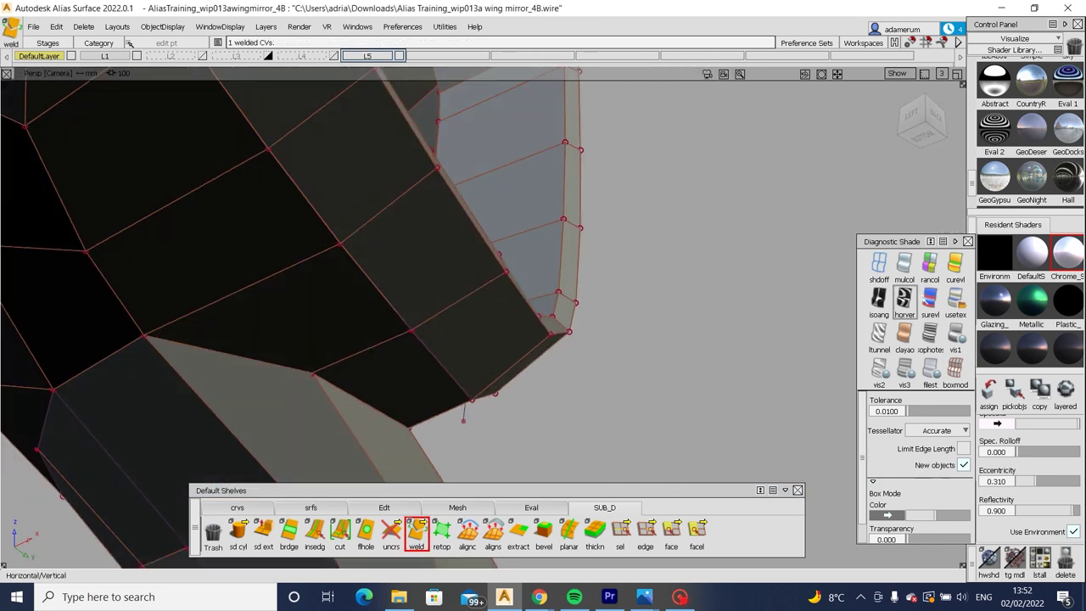
left_click(904, 297)
mouse_move(297, 359)
left_mouse_down("alt+shift")
mouse_move(339, 298)
mouse_move(422, 366)
left_mouse_up("alt+shift")
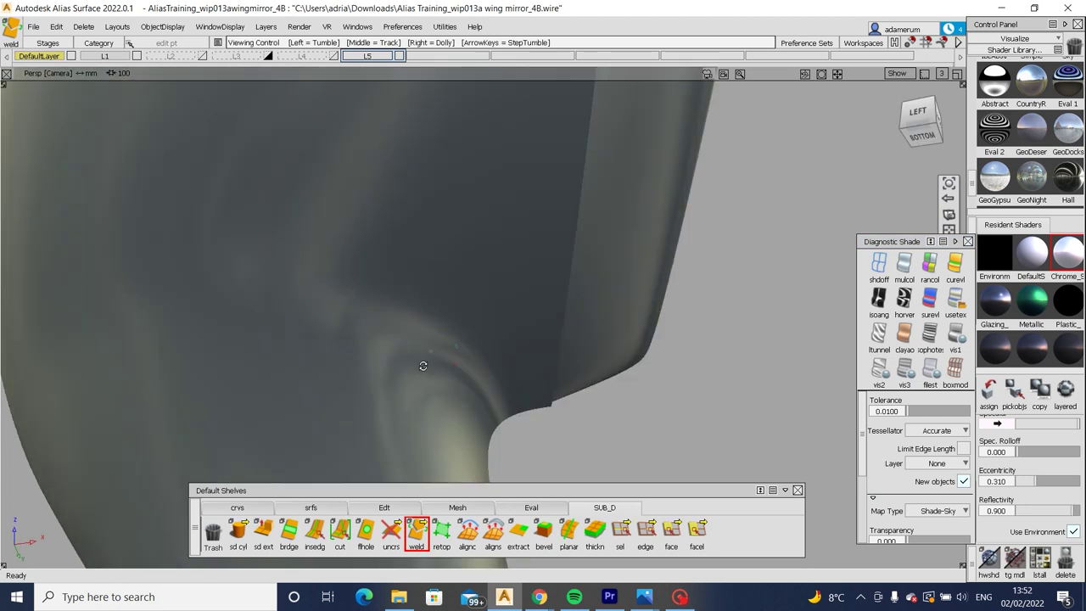
right_click_drag(423, 366, 412, 376, "alt+shift")
left_click_drag(412, 376, 653, 374, "alt+shift")
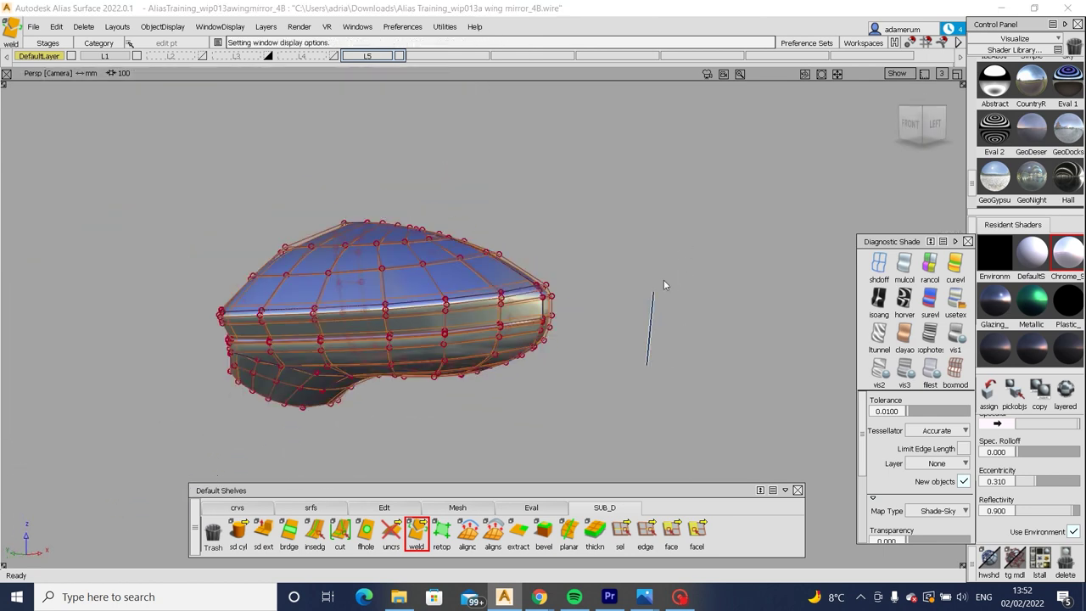
left_click(955, 366)
left_click_drag(526, 322, 461, 281, "alt+shift")
Draw an edit-point curve in the back view, running from beside the rear rim's lower inner corner down along the bracket.
left_click(678, 596)
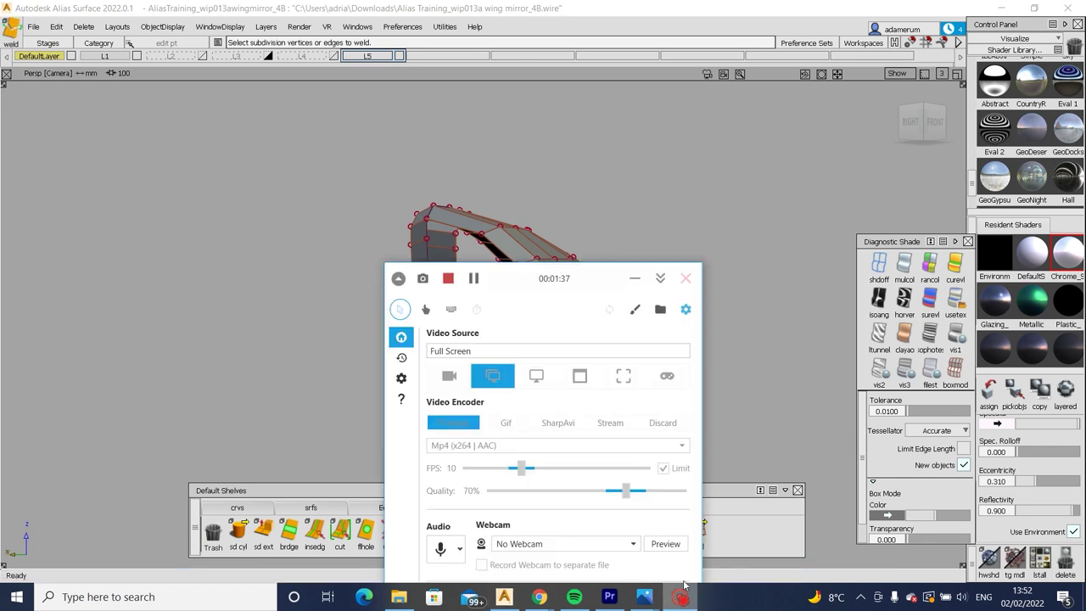
left_click_drag(794, 310, 500, 415, "alt+shift")
left_click(238, 507)
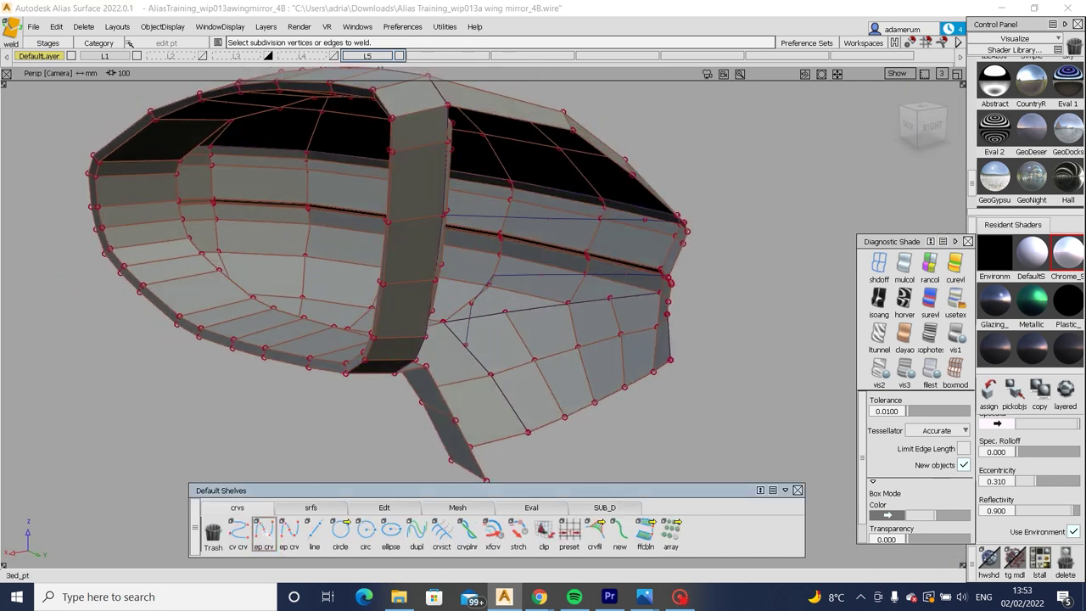
mouse_move(462, 374)
left_mouse_down("alt+shift")
mouse_move(671, 359)
mouse_move(574, 321)
left_mouse_up("alt+shift")
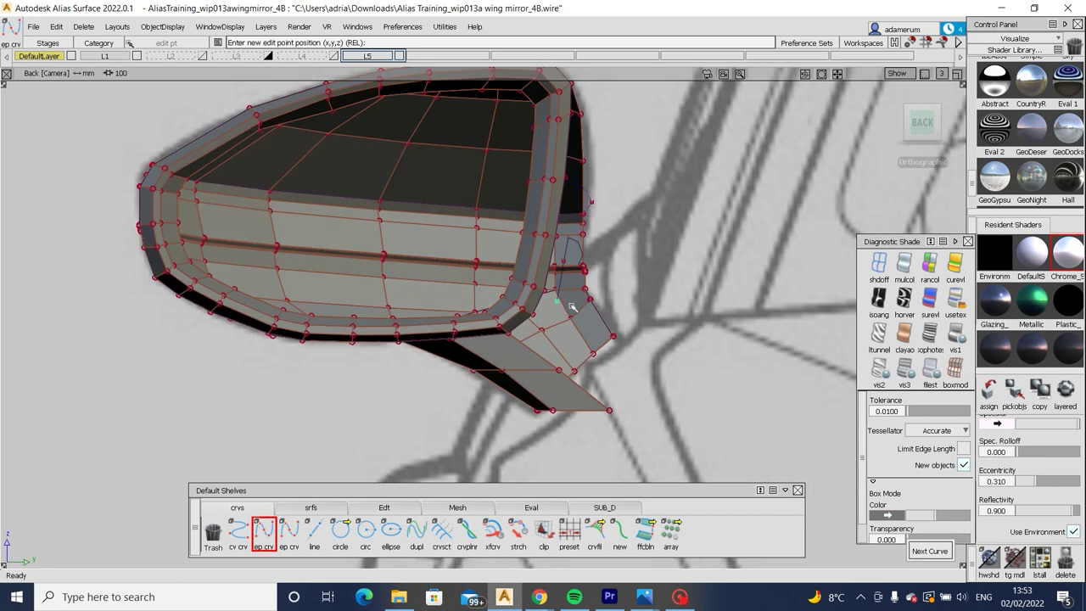
left_click(923, 123)
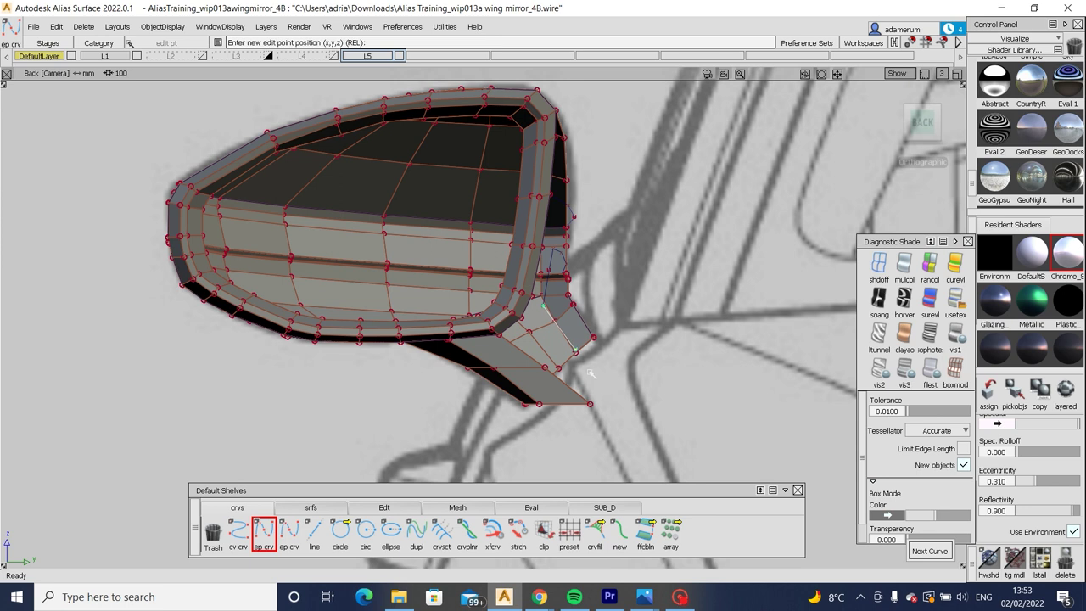
left_click_drag(617, 344, 537, 173, "alt+shift")
Show the hidden rear-view blueprint and check the mirror against it in the back view.
left_click(220, 26)
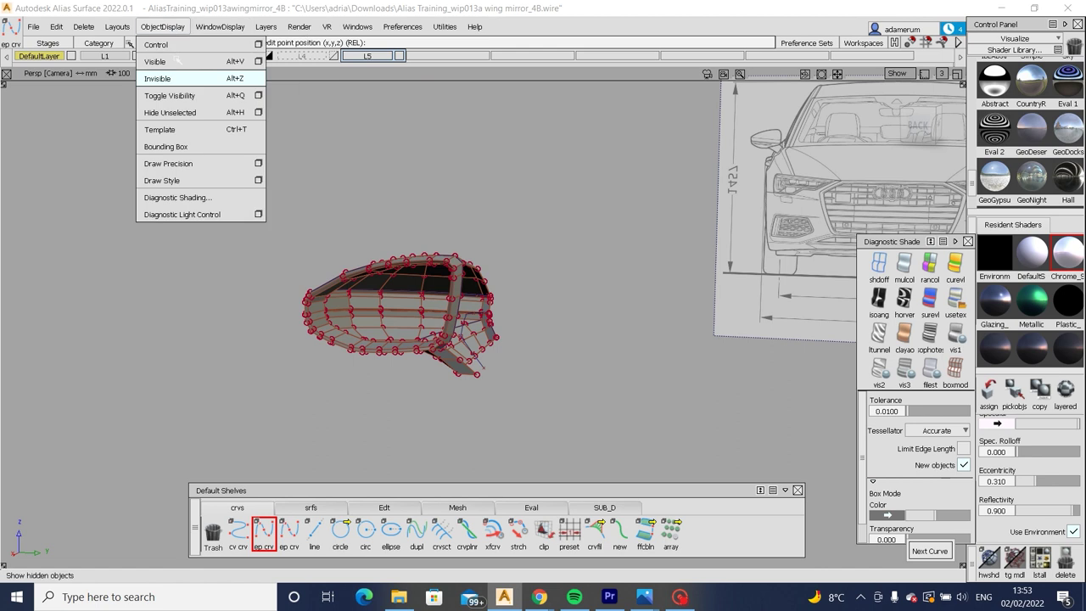
right_click_drag(356, 221, 424, 251, "alt+shift")
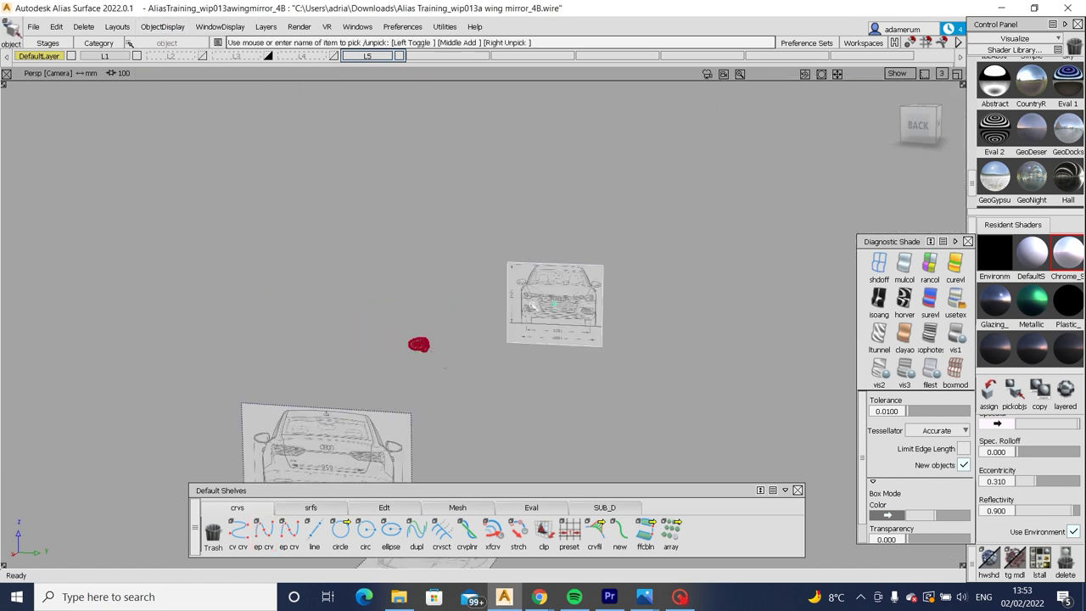
left_click_drag(485, 303, 490, 365, "alt+shift")
left_click(907, 132)
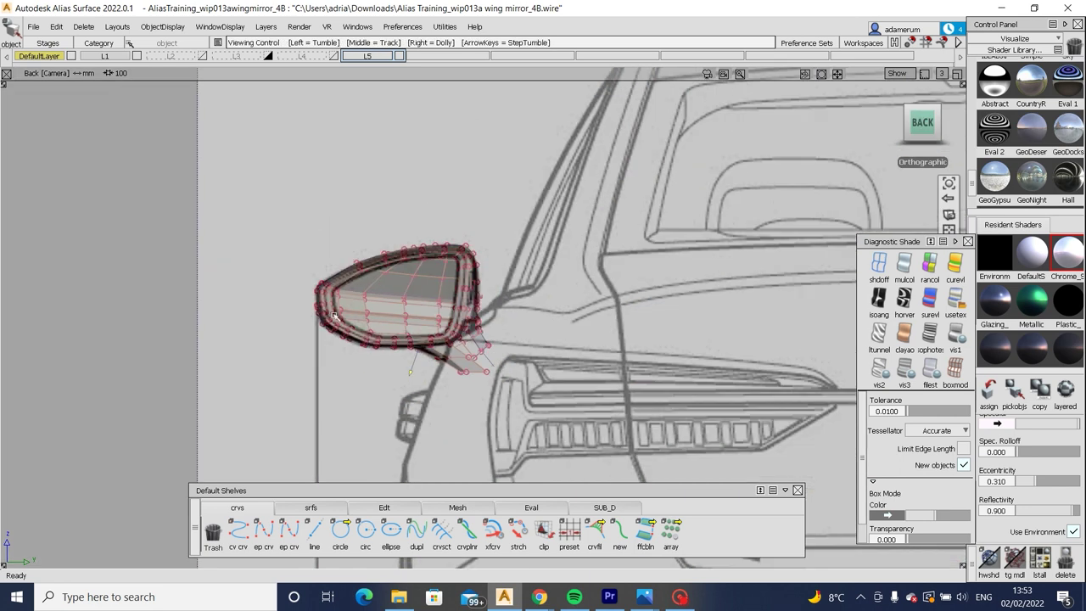
left_click_drag(535, 322, 582, 352, "alt+shift")
left_click_drag(539, 233, 569, 297, "alt+shift")
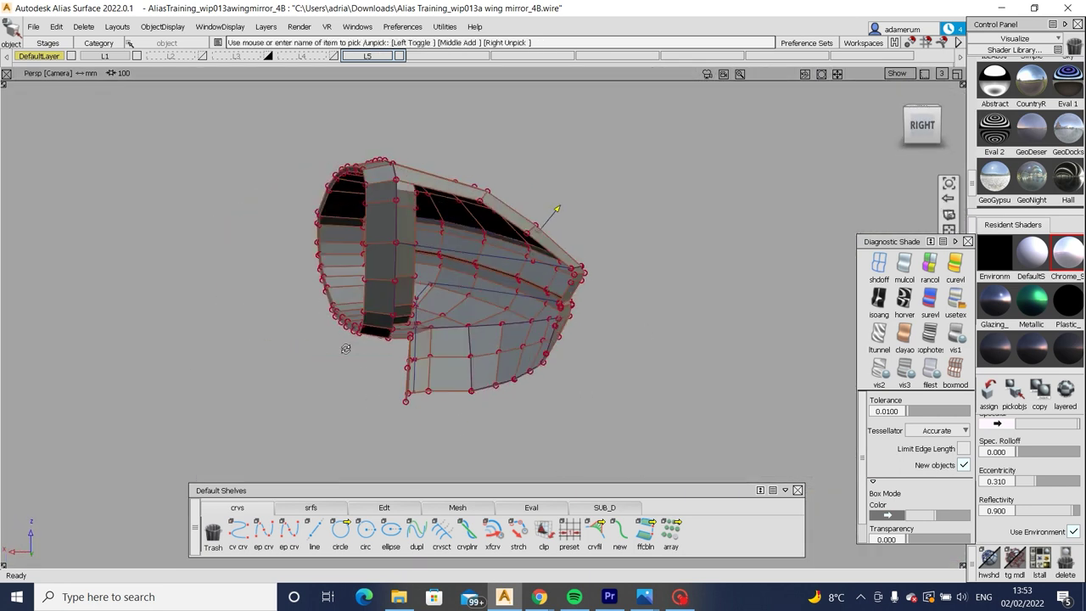
Compare the model's open inner side with the wing mirror photo in the Autocar Audi A6 review in Chrome.
scroll(600, 363, "up", 5)
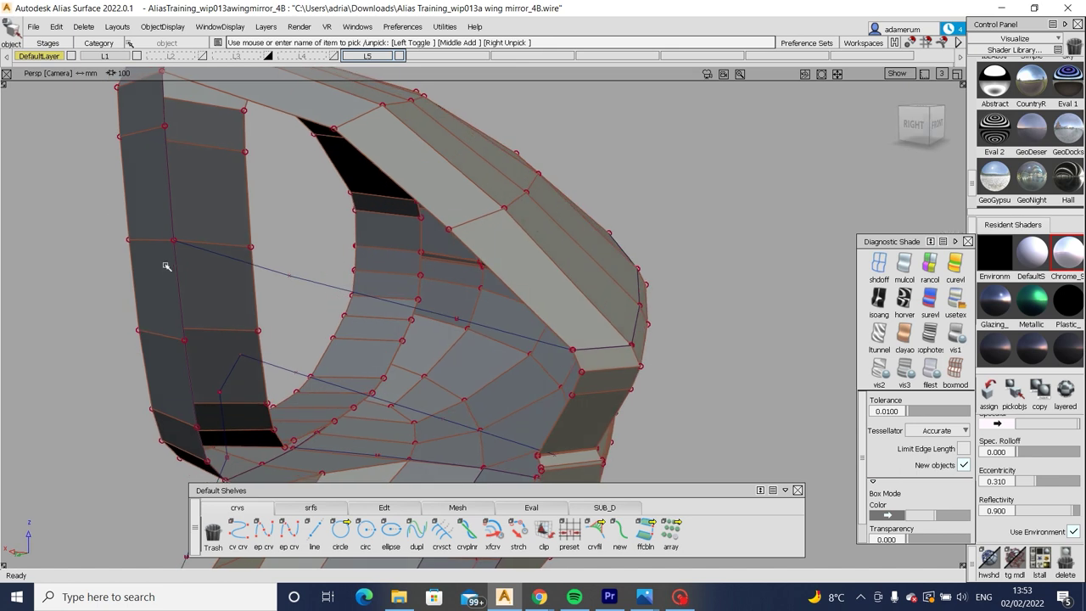
mouse_move(539, 596)
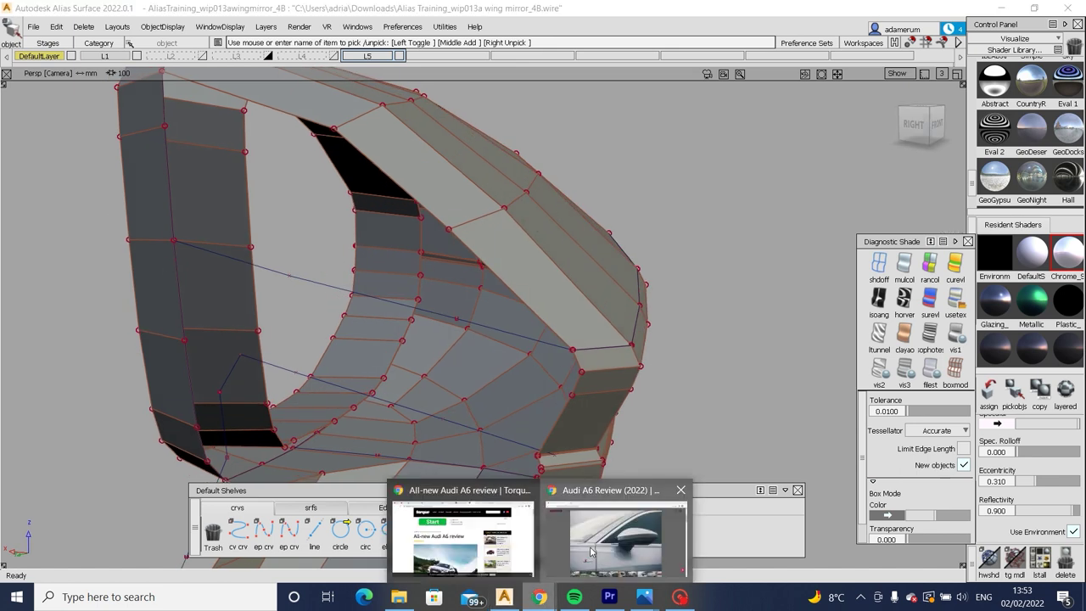
left_click(588, 520)
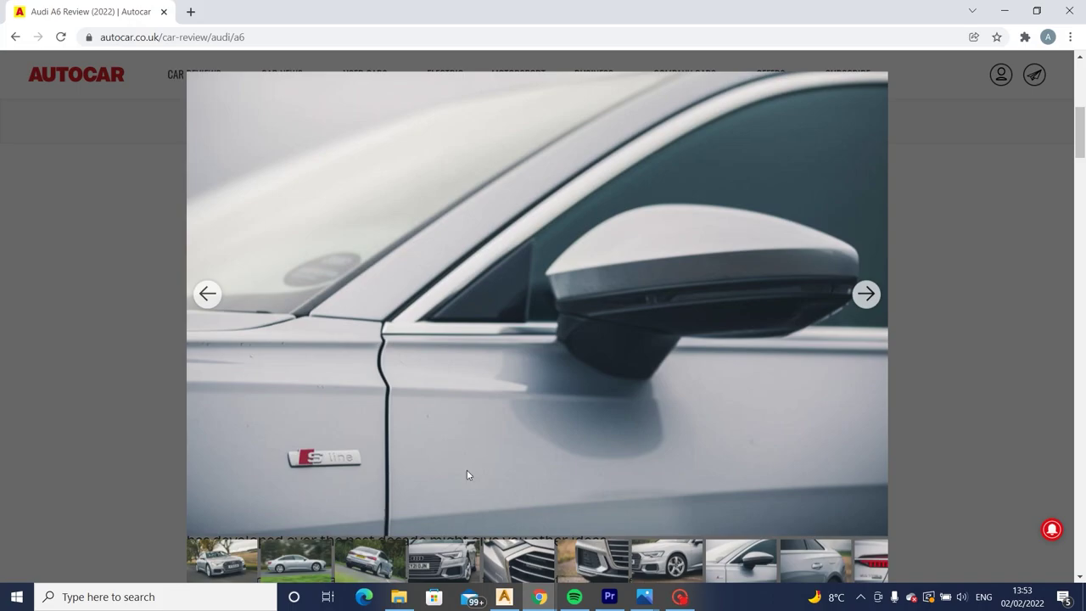
left_click(504, 596)
left_click_drag(320, 383, 597, 303, "alt+shift")
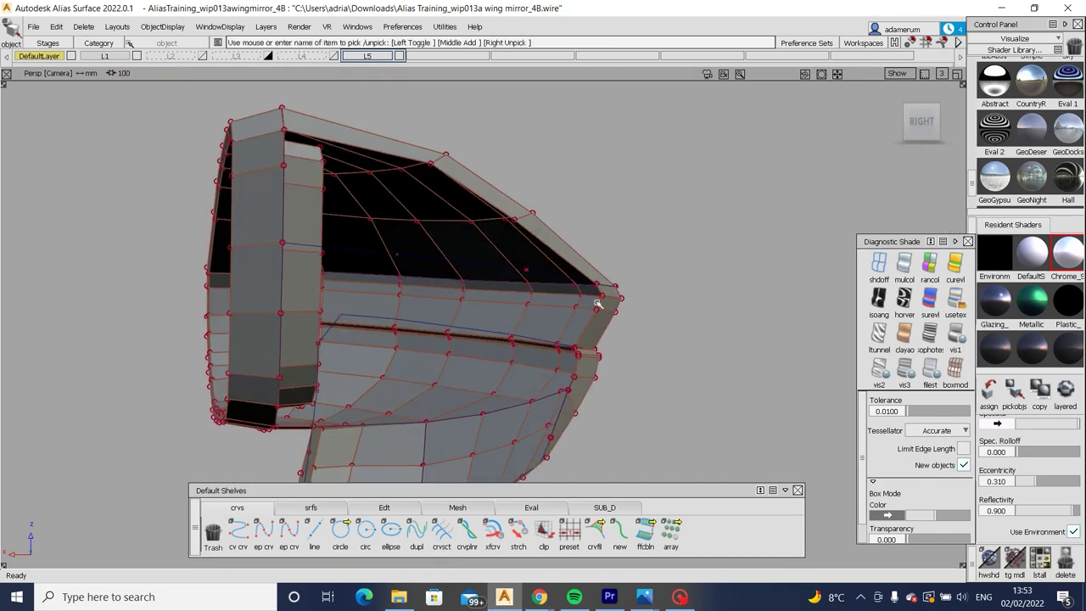
left_click_drag(611, 342, 526, 357, "alt+shift")
Browse the Autocar photo gallery in Chrome for a view of the mirror's inner side, and return to Alias.
mouse_move(540, 596)
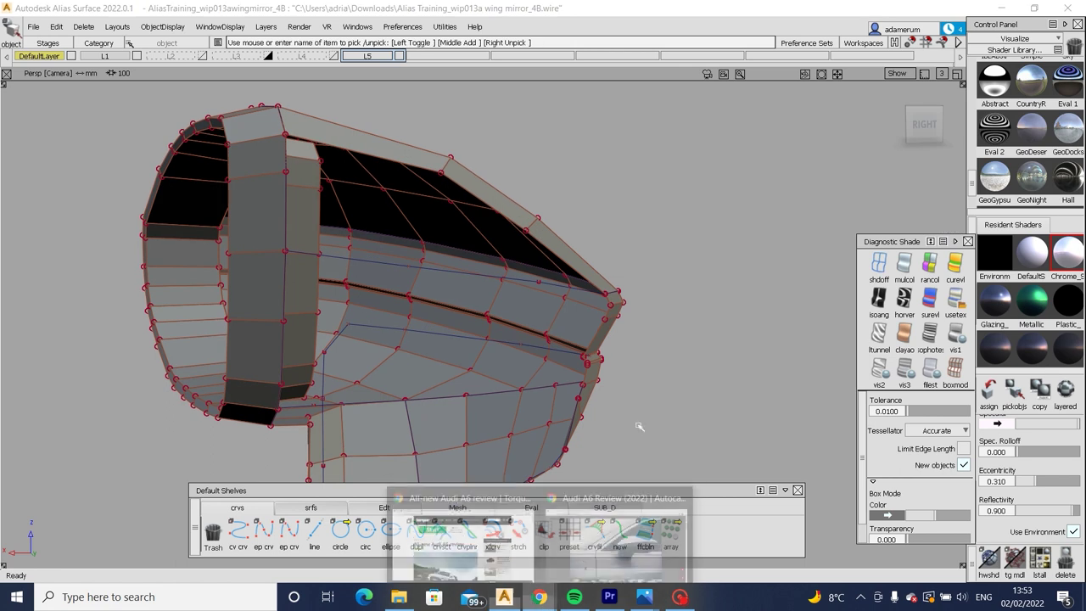
left_click(616, 534)
left_click(867, 294)
left_click(866, 295)
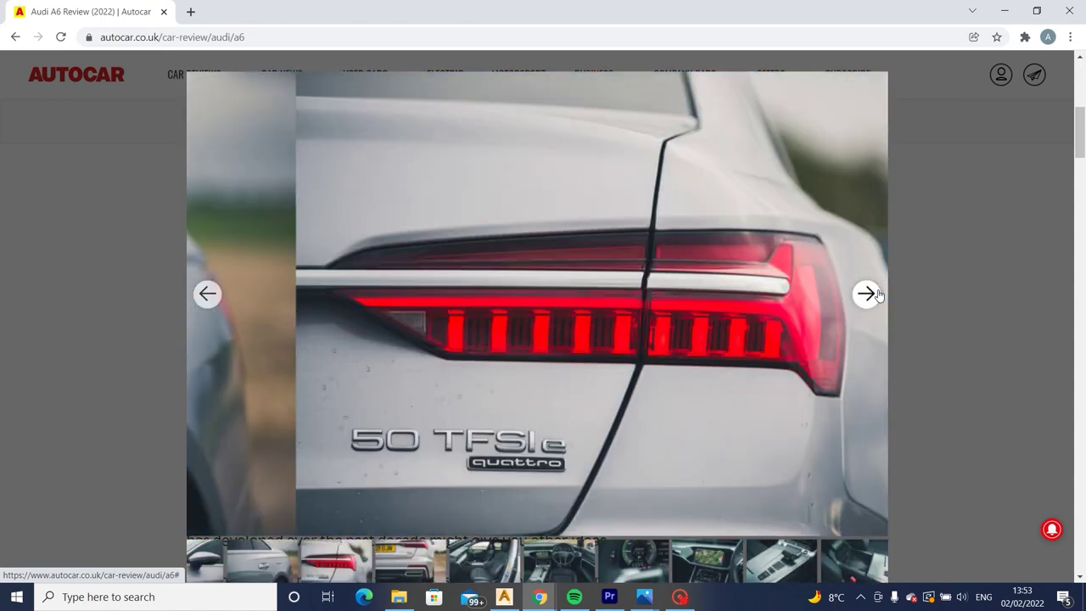
left_click(866, 295)
left_click(866, 295)
left_click(866, 294)
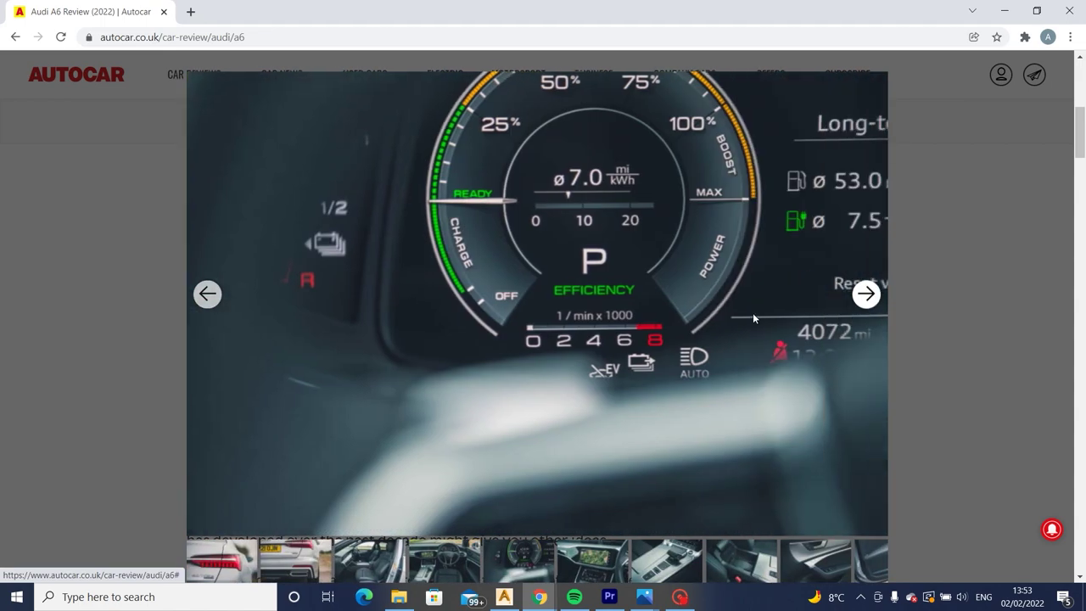
left_click(209, 294)
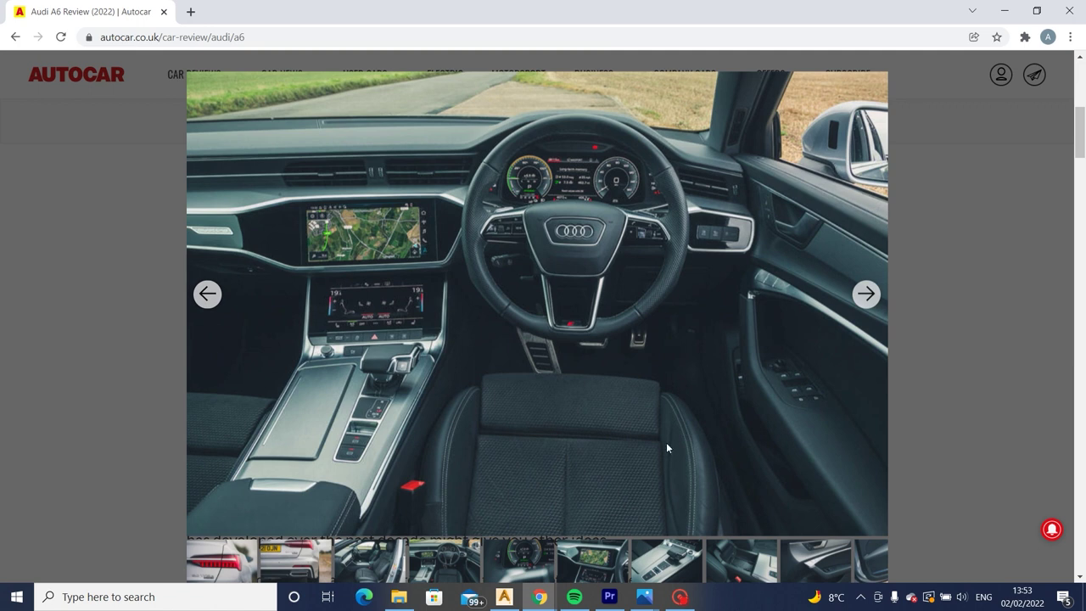
left_click(512, 597)
Extrude the upper curve between the rear rim and the housing corner downward into a narrow subdivision strip, picking curves only.
left_click_drag(552, 451, 686, 359, "alt+shift")
right_click_drag(686, 359, 410, 503, "alt+shift")
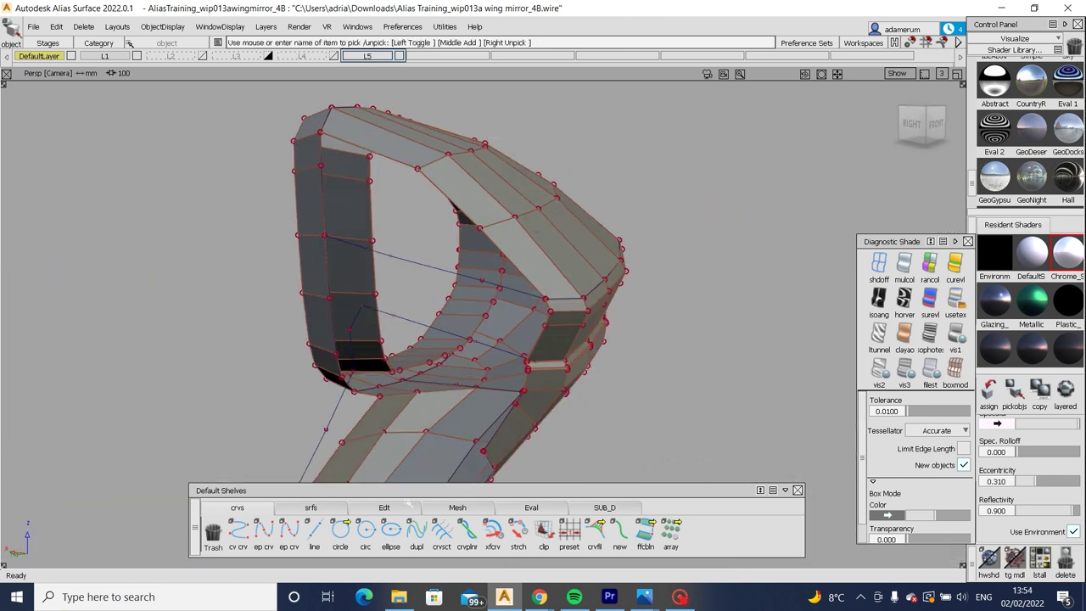
left_click(605, 507)
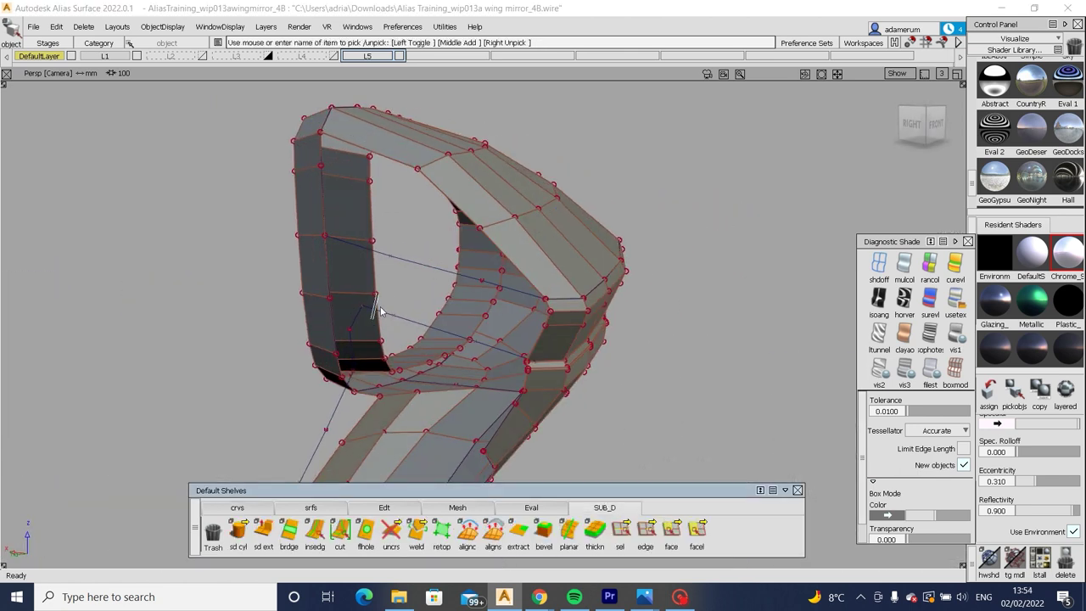
left_click_drag(381, 312, 424, 297, "alt+shift")
double_click(263, 529)
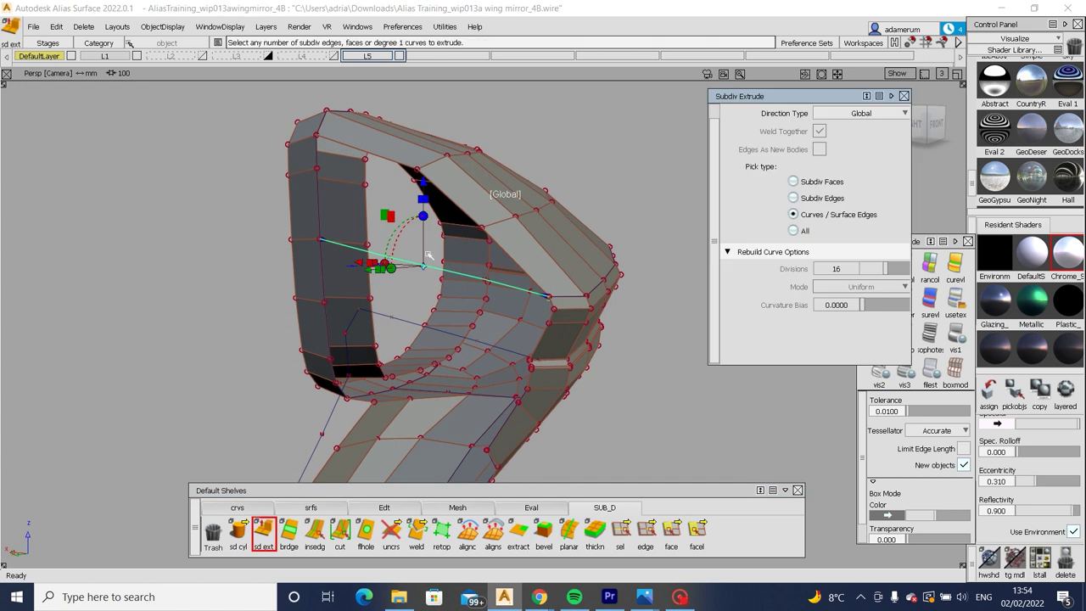
scroll(422, 183, "up", 2)
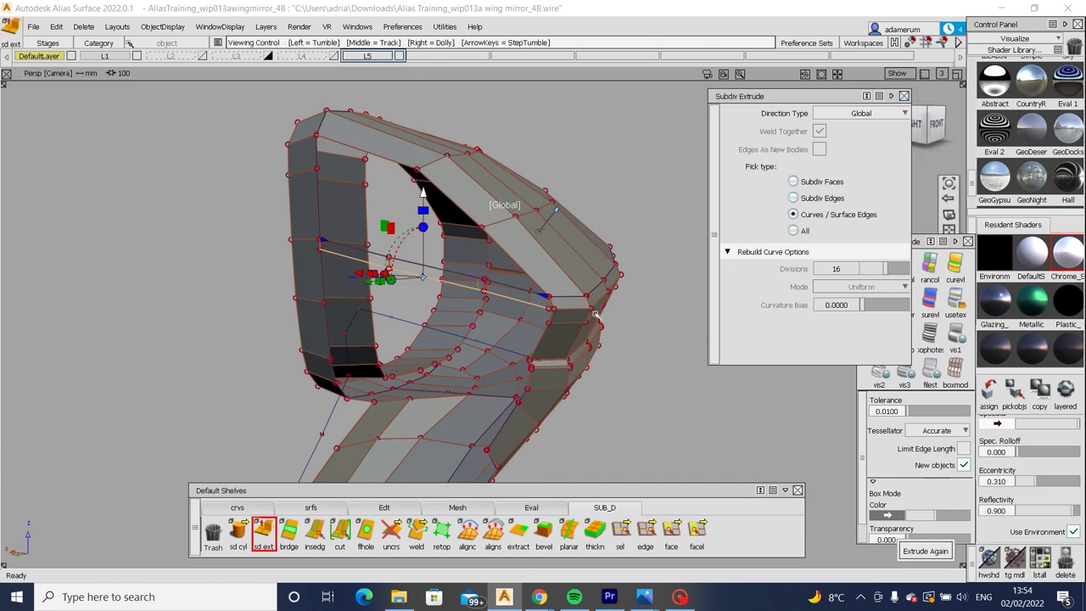
scroll(593, 330, "up", 3)
scroll(576, 320, "down", 1)
key("Escape")
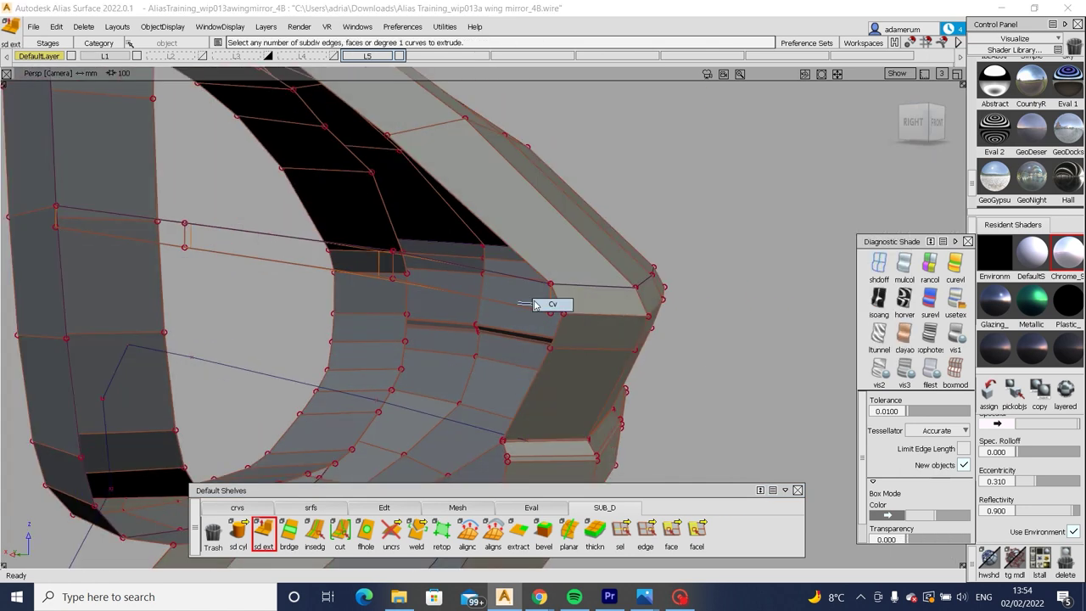
Snap the strip's lower end vertex to the housing corner, and move its two lower middle vertices about 0.79 in Y.
left_click_drag(579, 314, 388, 329, "alt+shift")
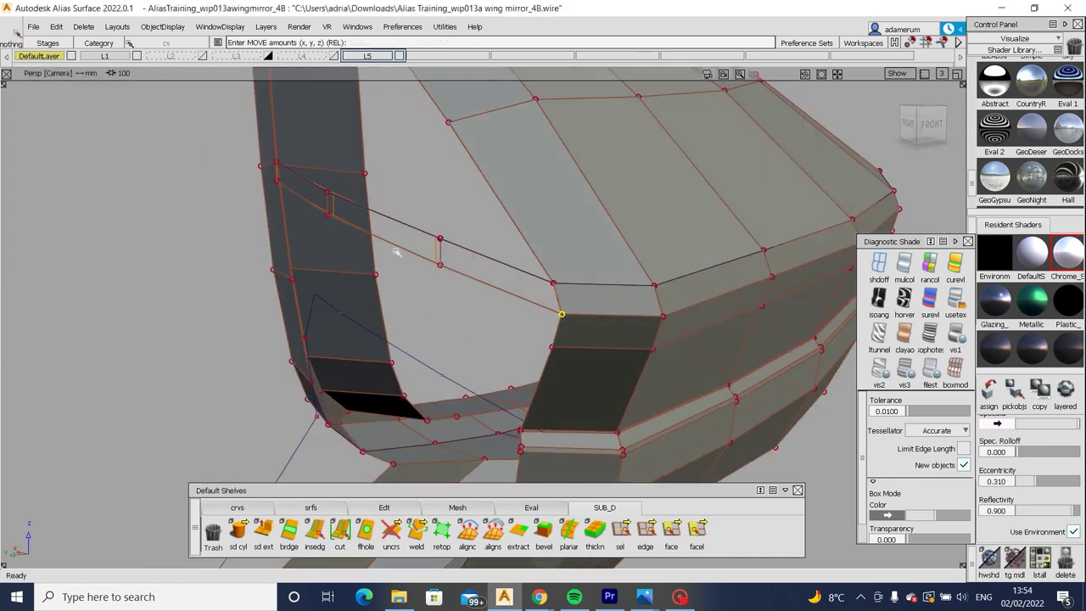
left_click(956, 367)
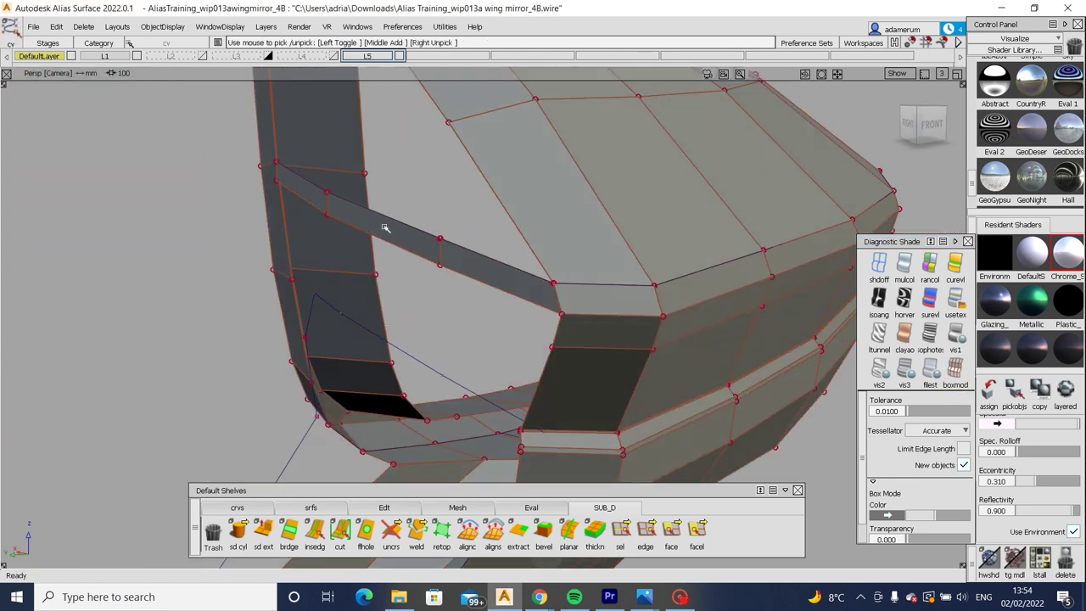
key("m")
middle_click_drag(386, 273, 422, 301)
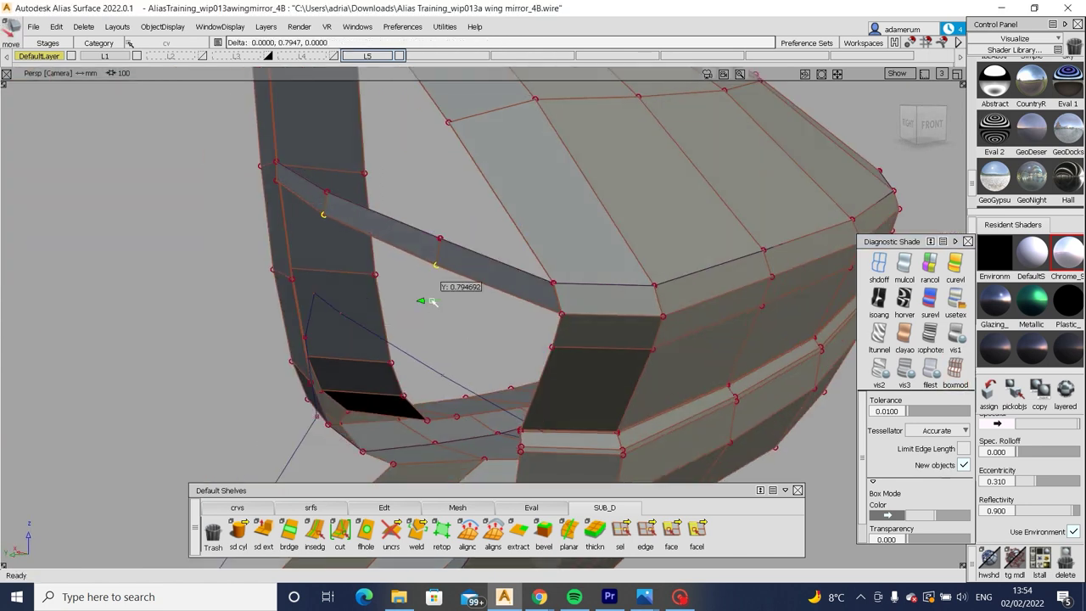
In the top view, pull the strip's vertices toward the housing and shift the housing's nearby edge vertex about -3.87 in X and 0.57 in Y.
mouse_move(432, 297)
left_mouse_down("alt+shift")
mouse_move(704, 242)
mouse_move(427, 308)
left_mouse_up("alt+shift")
middle_click_drag(427, 308, 607, 313, "alt+shift")
key("p")
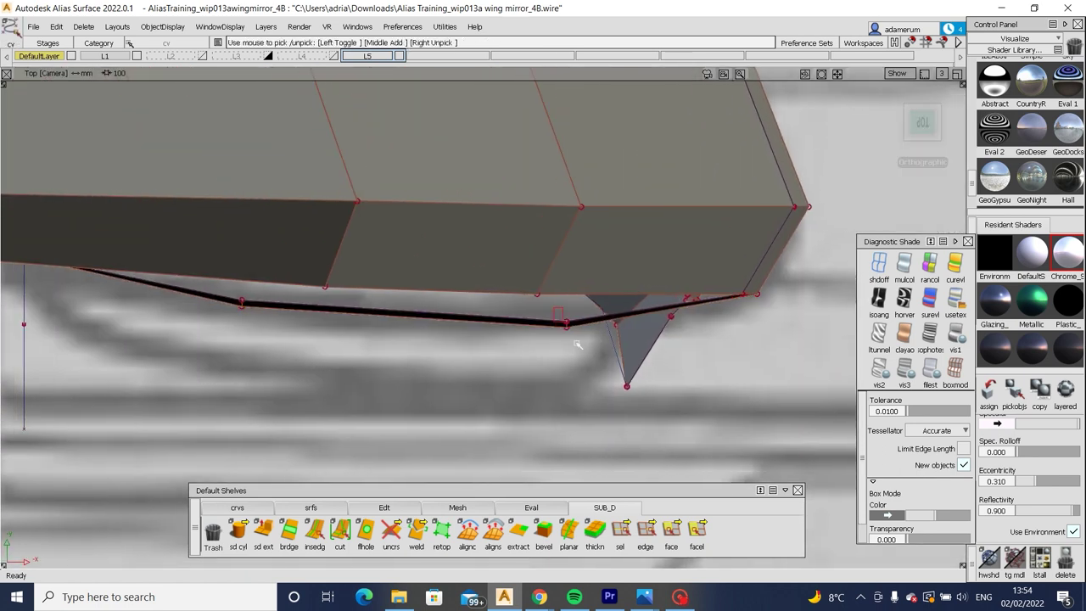
left_click(563, 316)
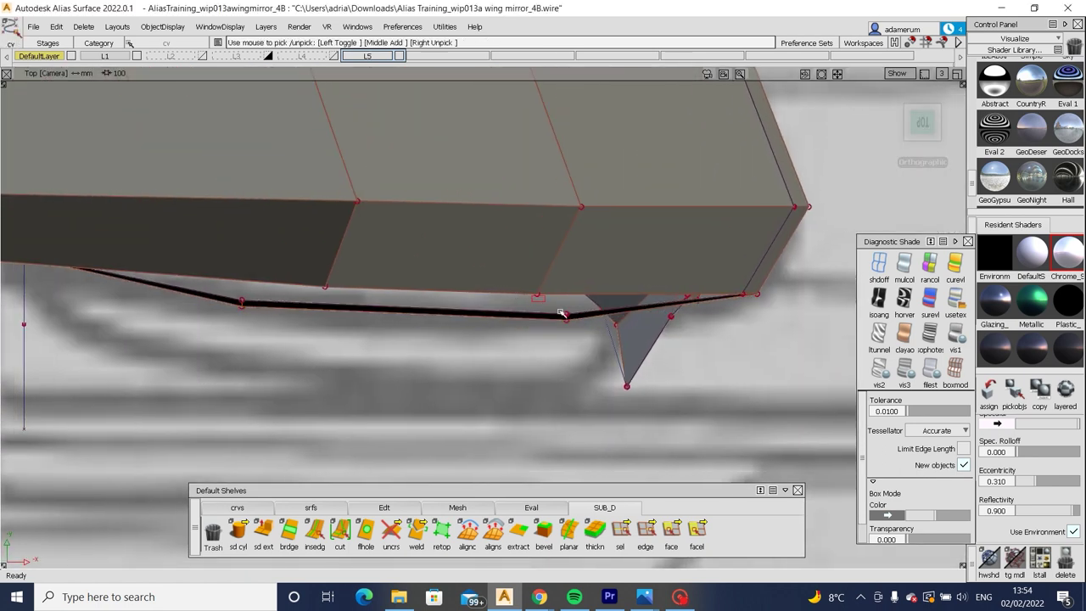
key("m")
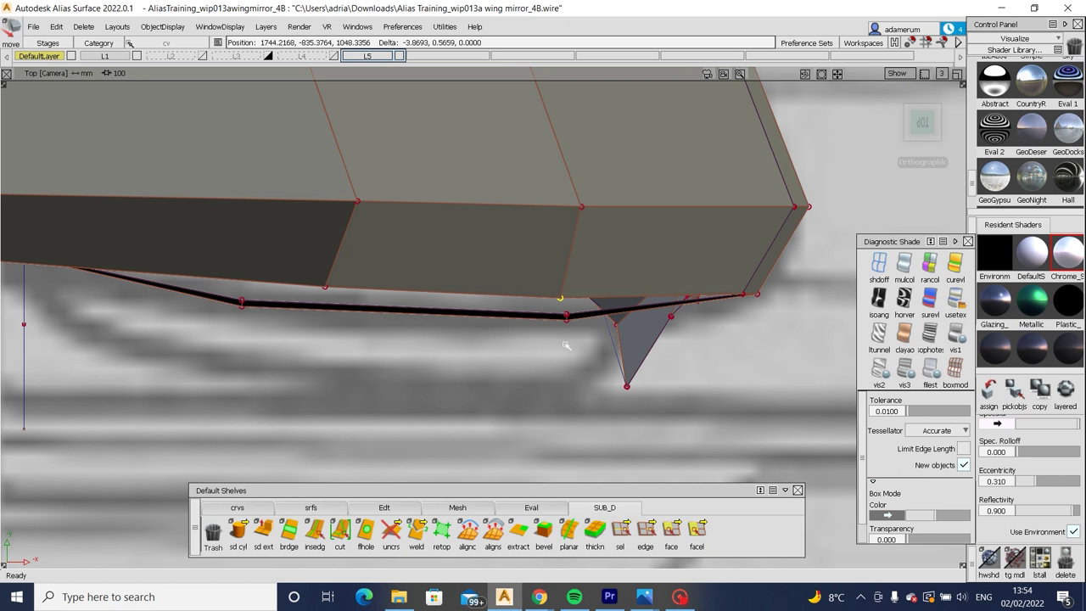
Raise the vertices at the housing's front inner corner, including the strip's end, about 0.57 in Z in the right view.
left_click_drag(302, 277, 412, 204, "alt+shift")
left_click_drag(565, 198, 584, 304, "alt+shift")
right_click_drag(738, 333, 416, 348, "alt+shift")
left_click_drag(441, 362, 422, 369, "alt+shift")
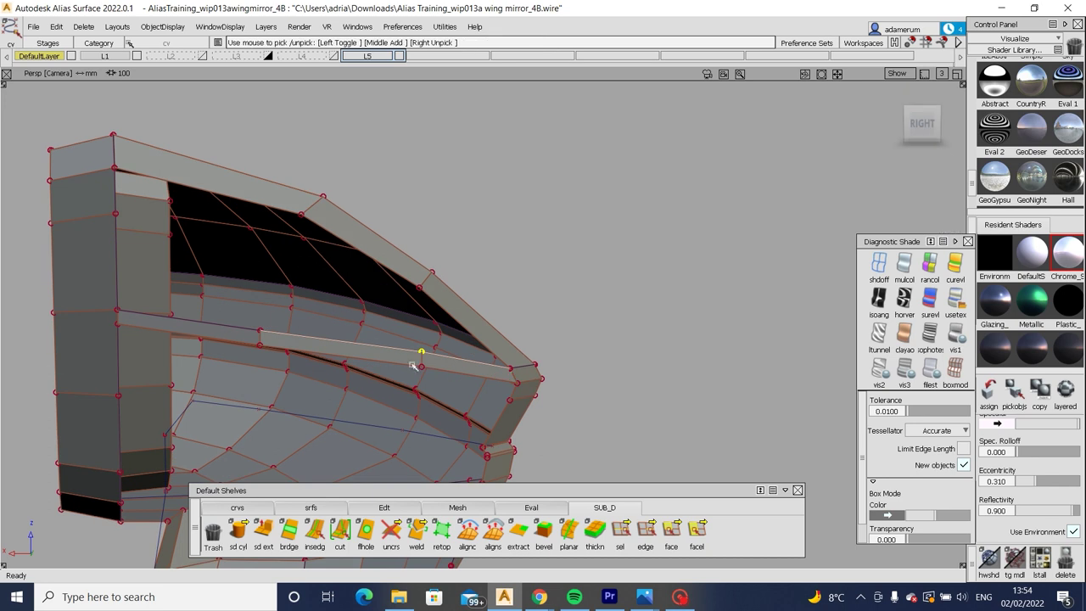
left_click(921, 124)
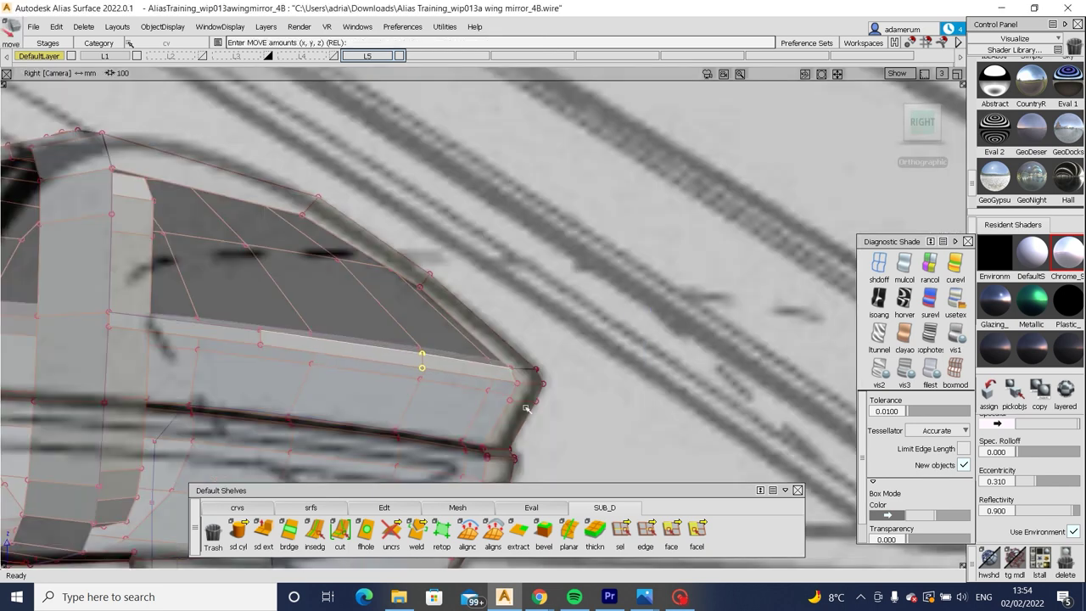
key("ctrl+shift+n")
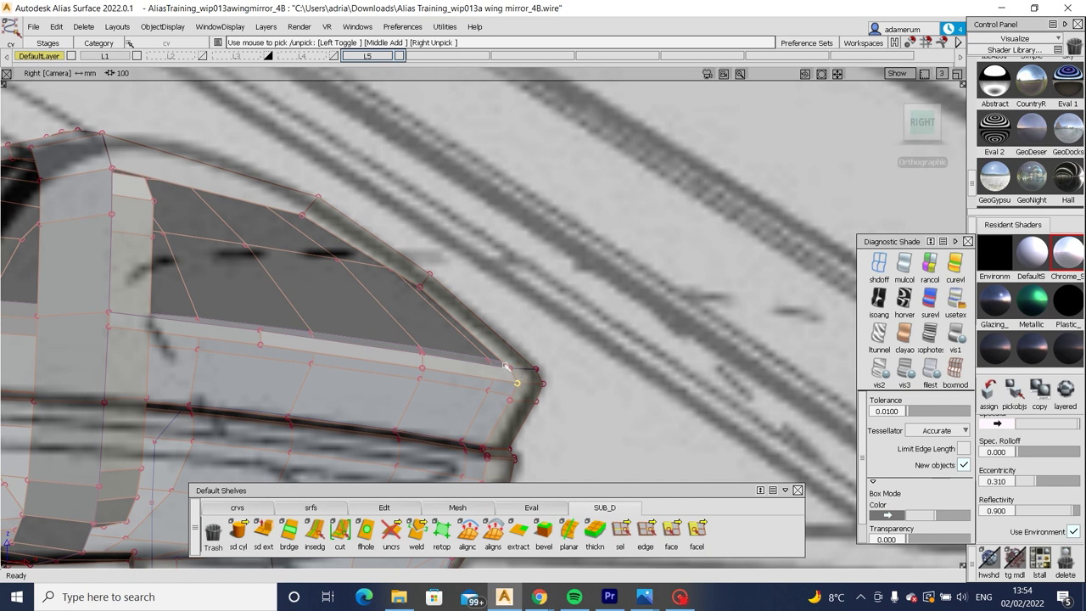
key("m")
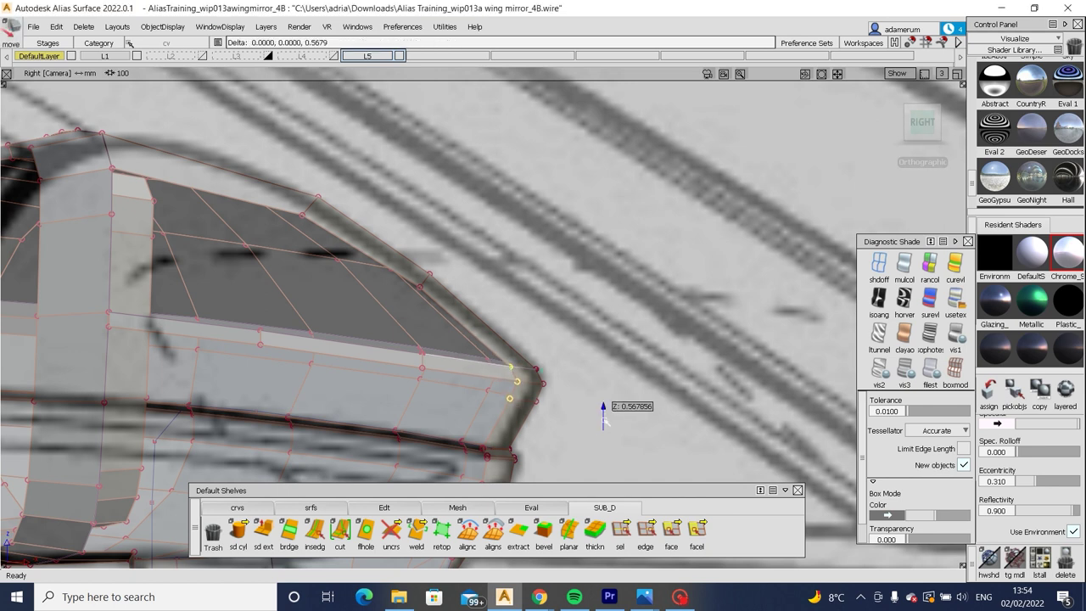
Raise the strip's middle vertex pair nearest the housing corner about 0.38 in Z in the right view.
left_click_drag(582, 424, 343, 386, "alt+shift")
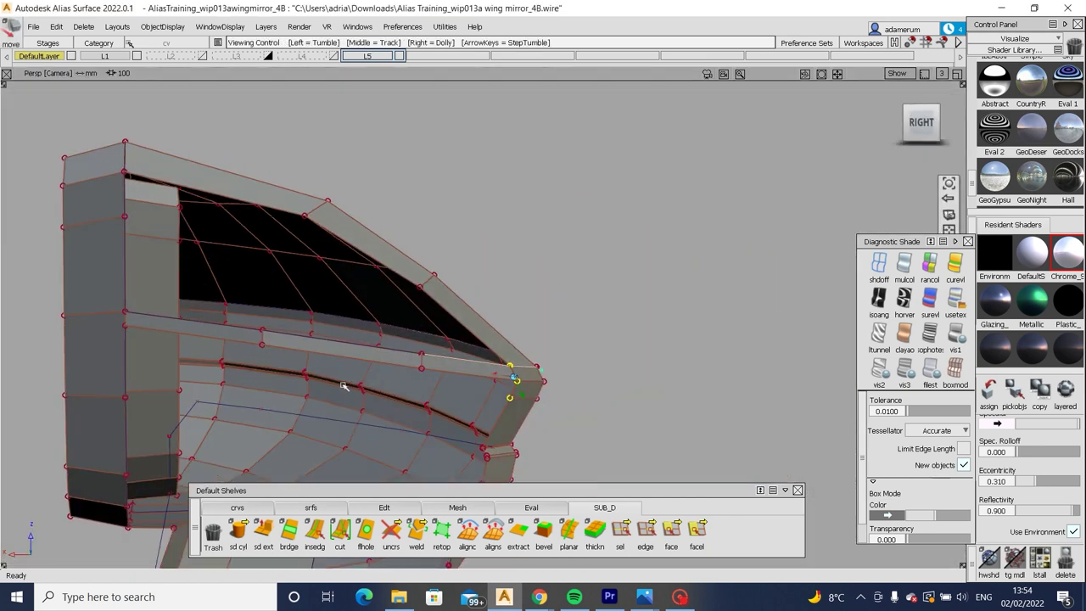
key("ctrl+shift+n")
key("ctrl+alt+z")
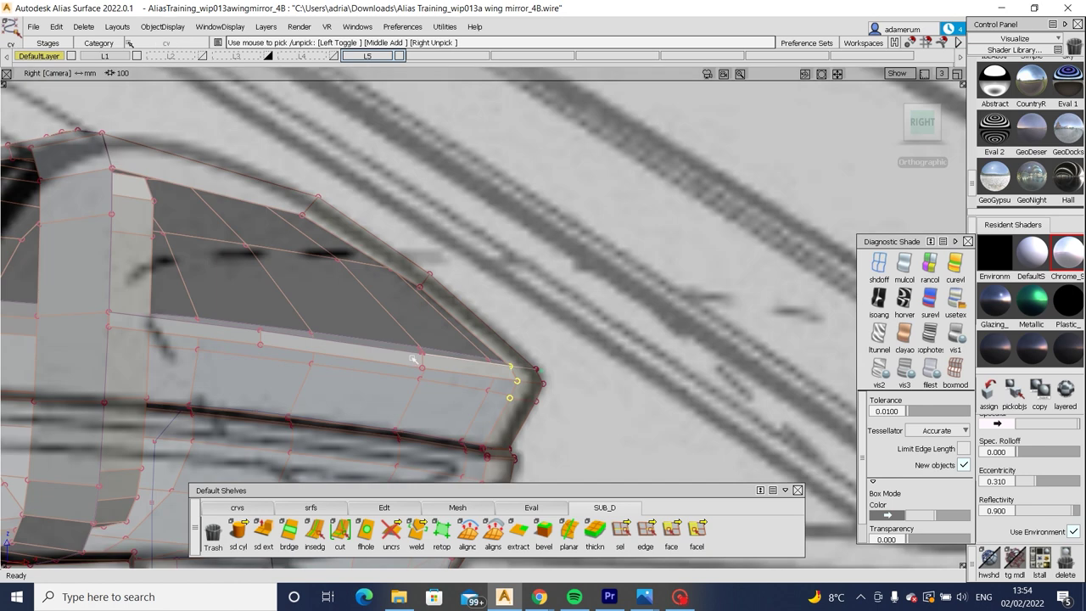
key("m")
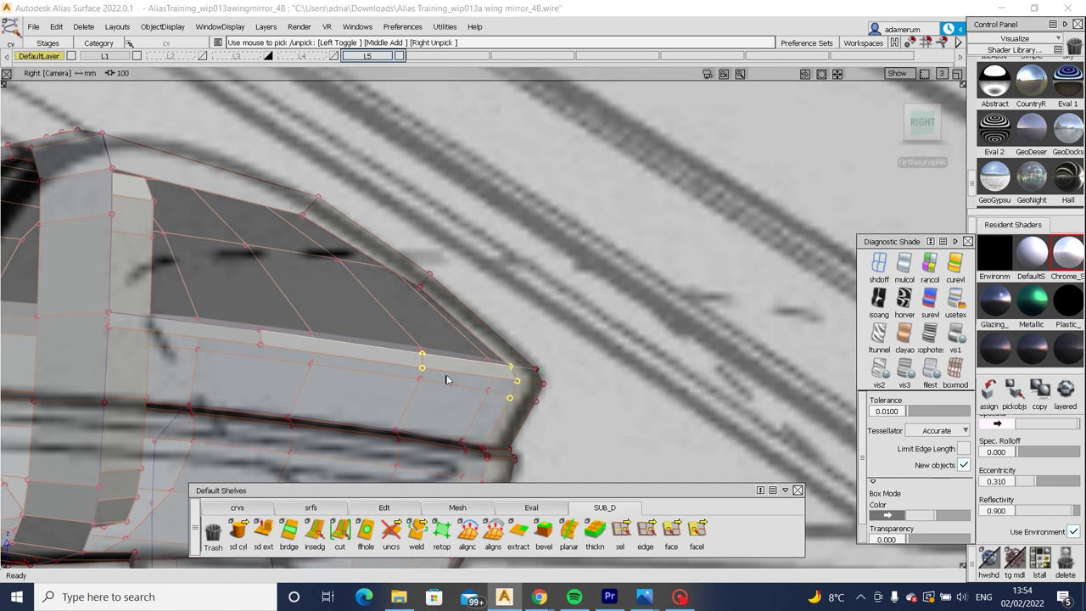
left_click_drag(426, 360, 450, 383)
key("ctrl+shift+n")
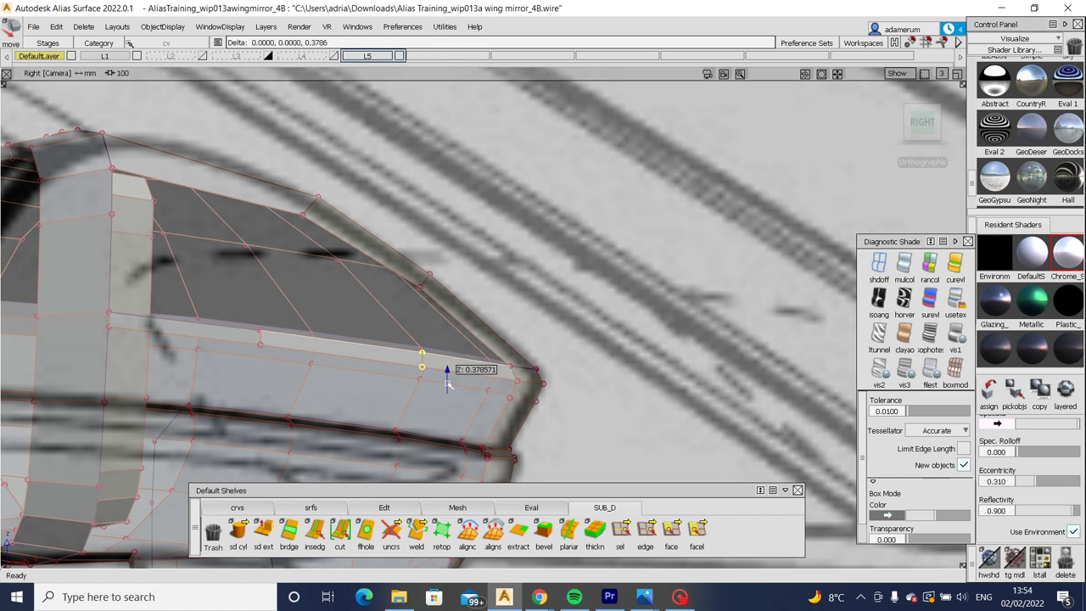
Examine from several angles how the strip runs between the rear rim and the housing's front inner corner.
left_click_drag(444, 386, 343, 308, "alt+shift")
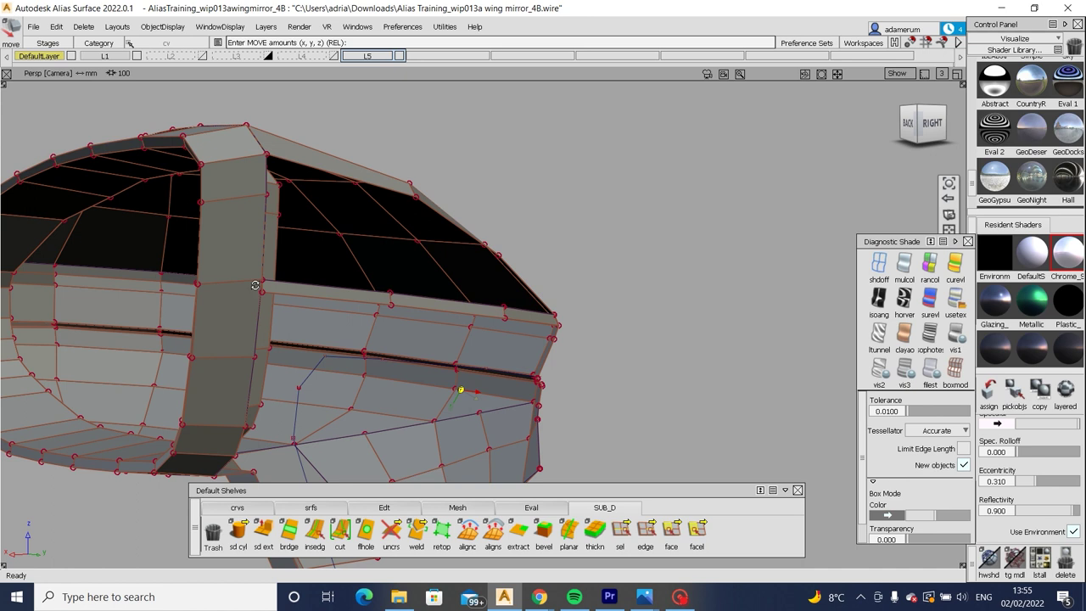
right_click_drag(255, 285, 366, 347, "alt+shift")
right_click_drag(376, 385, 456, 390, "alt+shift")
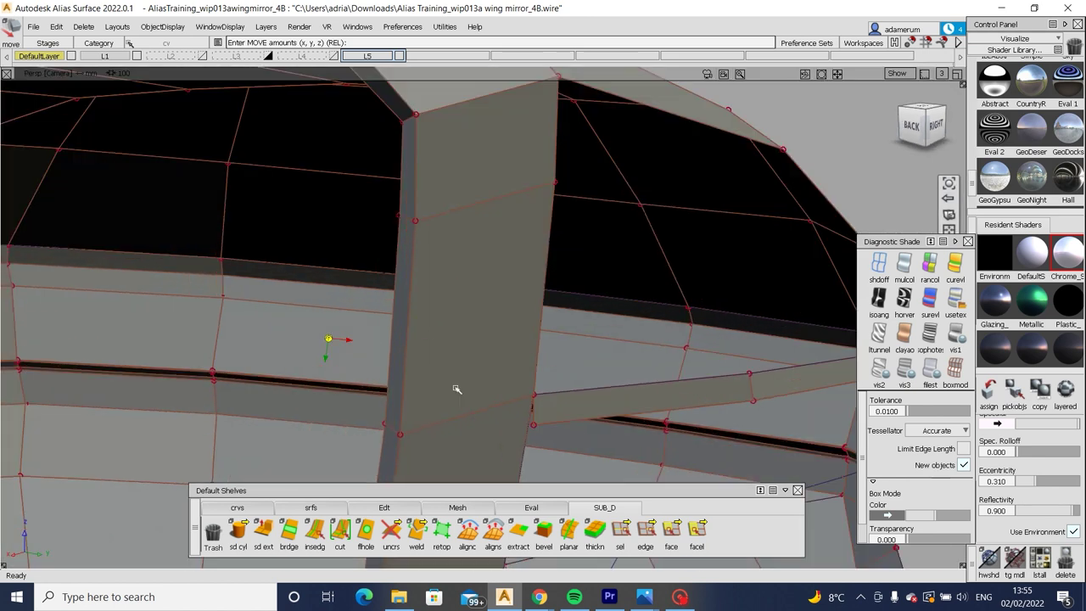
left_click_drag(550, 430, 358, 341, "alt+shift")
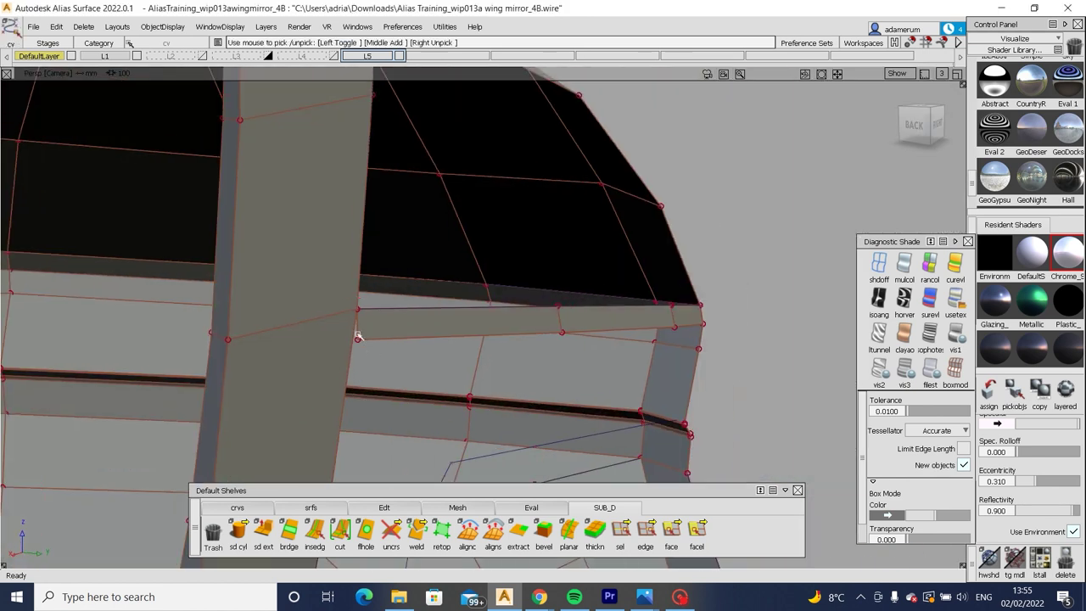
right_click_drag(388, 359, 524, 327, "alt+shift")
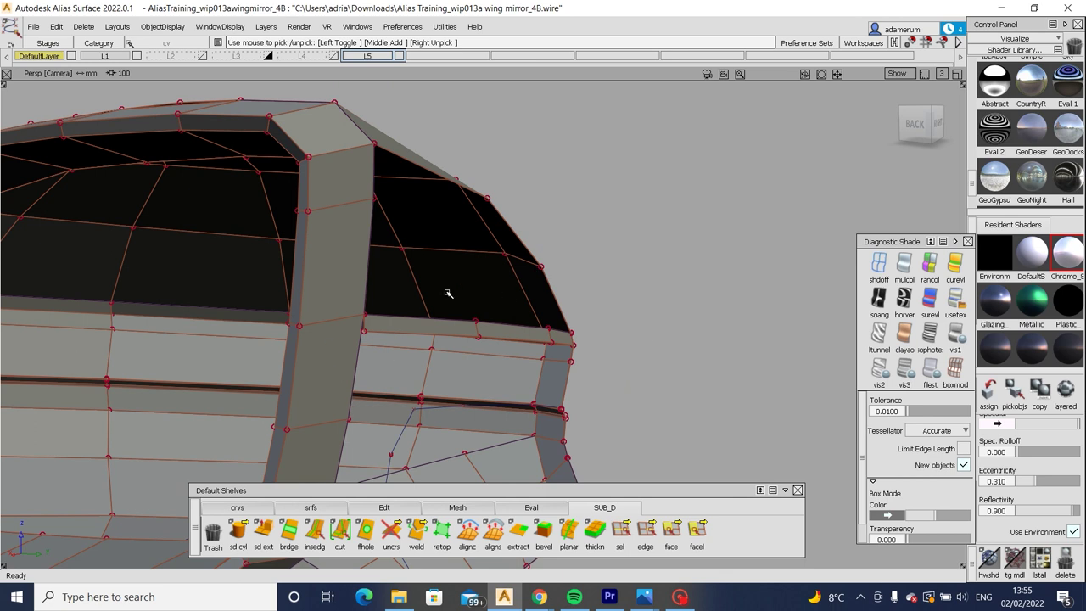
left_click_drag(385, 373, 481, 385, "alt+shift")
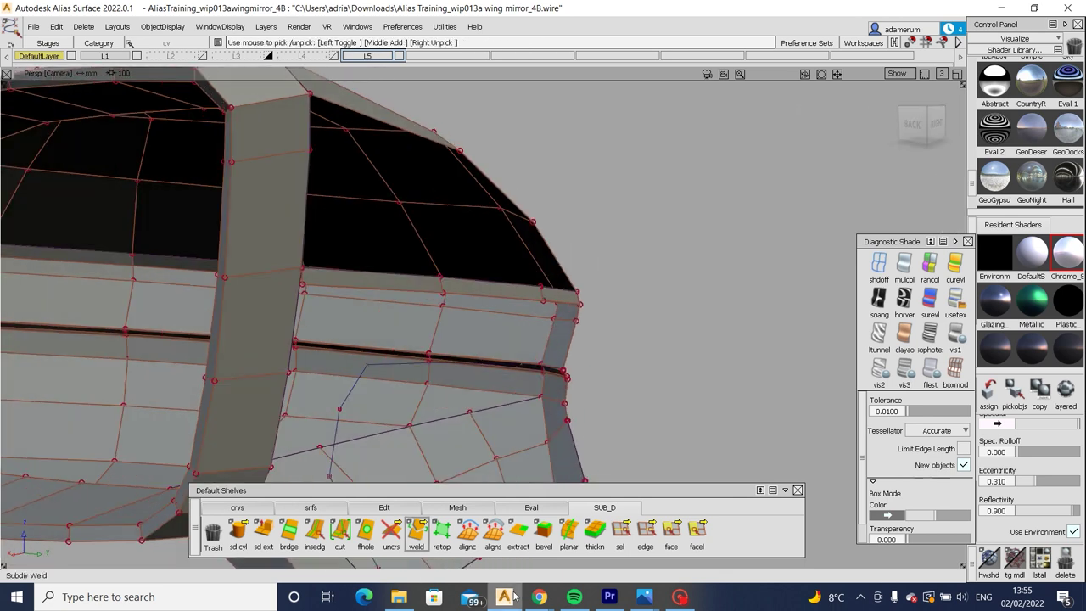
Switch to Chrome to study the wing mirror in the Audi A6 interior photo, and return to Alias.
mouse_move(540, 597)
left_click(619, 539)
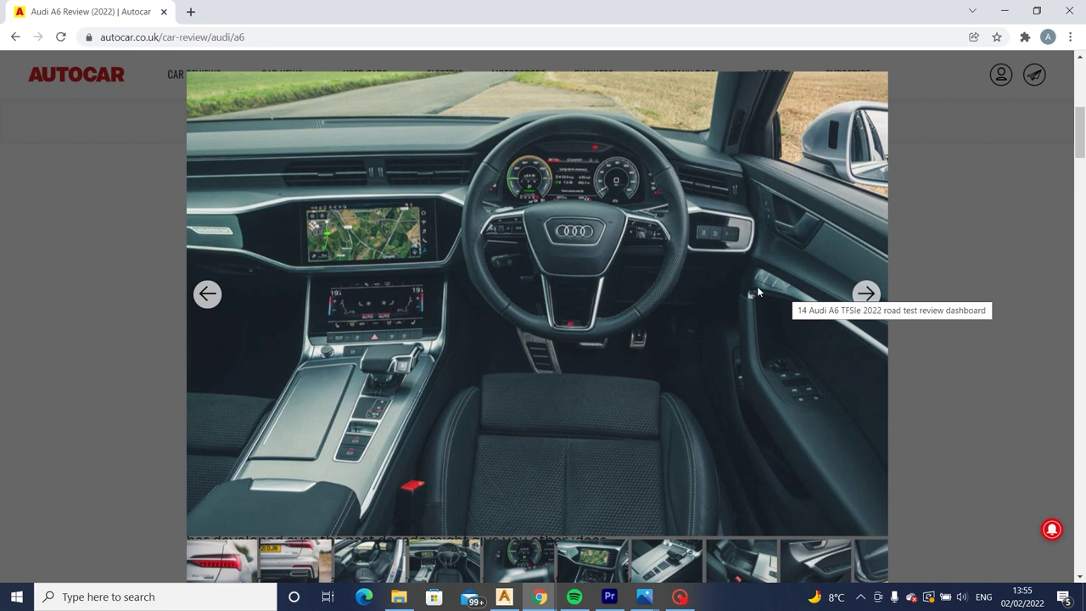
left_click(504, 596)
Move the strip's end vertex pair away from the rear rim, about -26.58 in X and -3.62 in Z, in the right view.
left_click_drag(255, 356, 249, 325, "alt+shift")
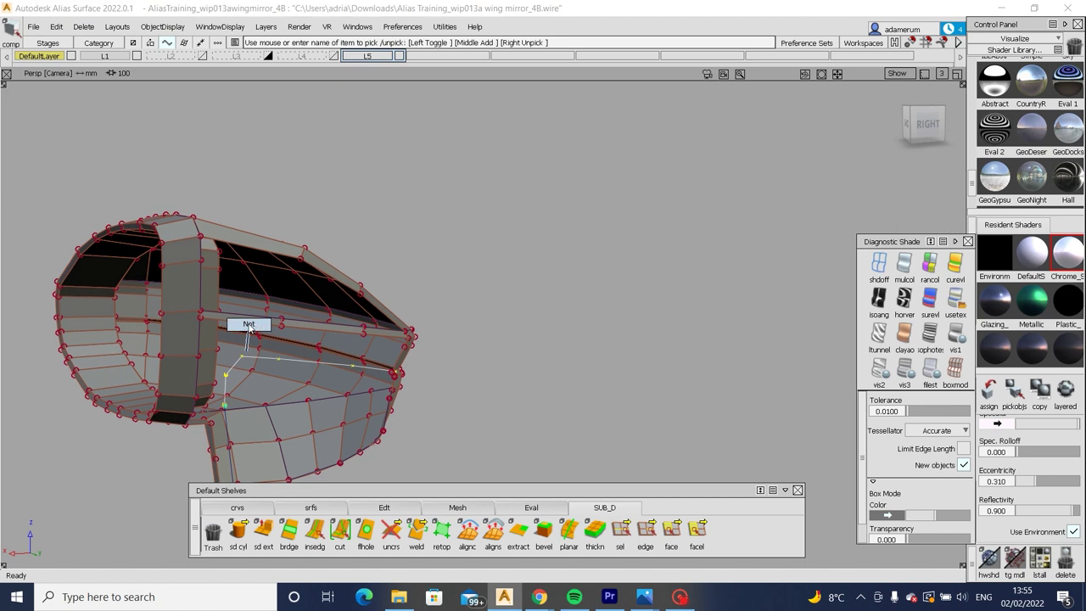
scroll(248, 325, "up", 5)
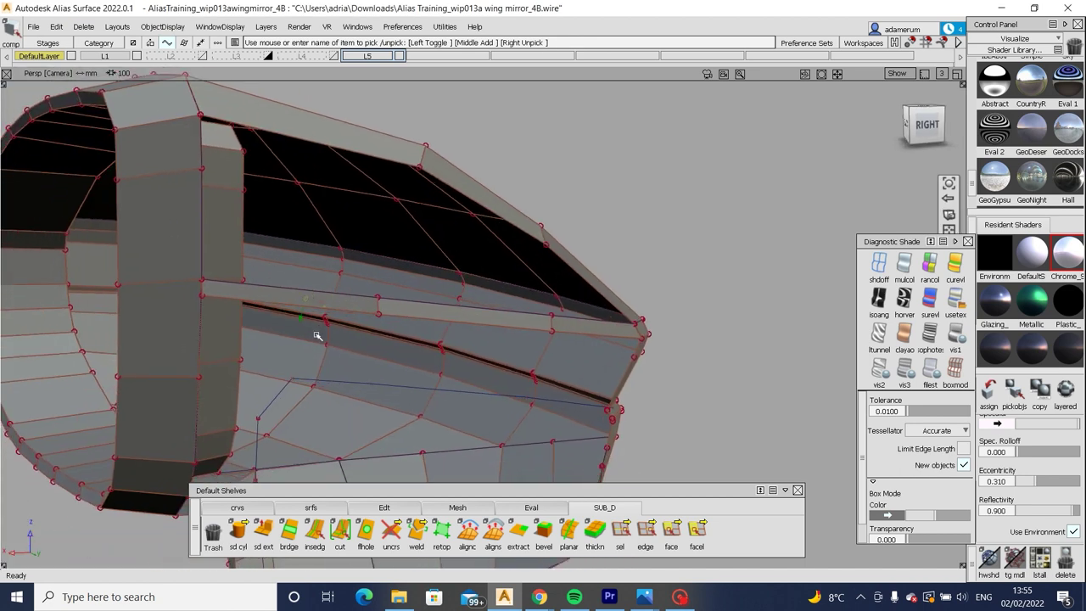
left_click_drag(316, 336, 335, 351, "alt+shift")
left_click_drag(424, 365, 408, 428, "alt+shift")
left_click_drag(202, 307, 202, 289, "ctrl+shift")
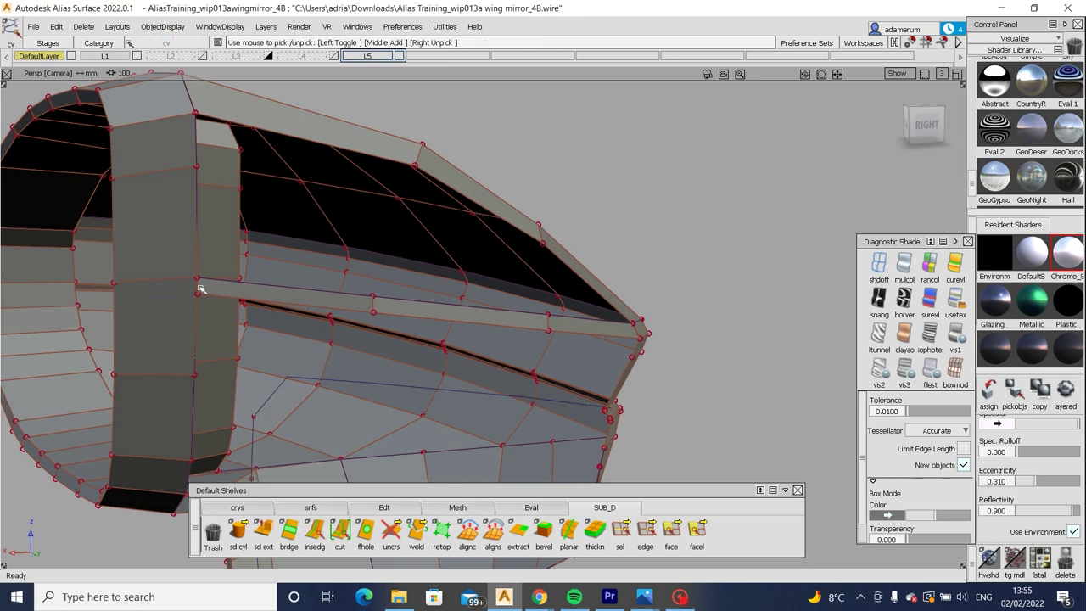
left_click(198, 282)
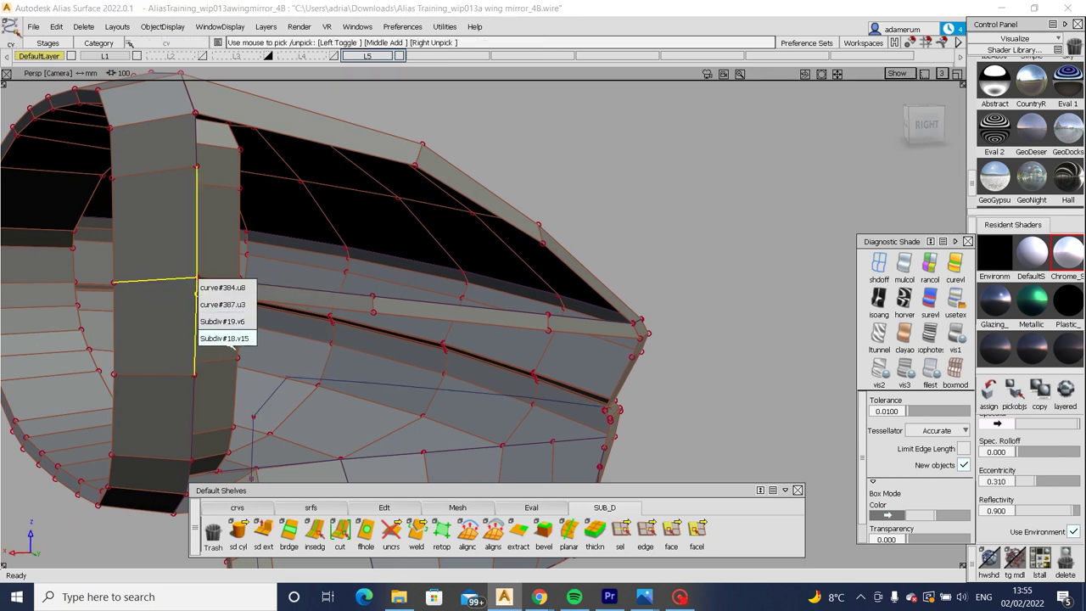
left_click(226, 304)
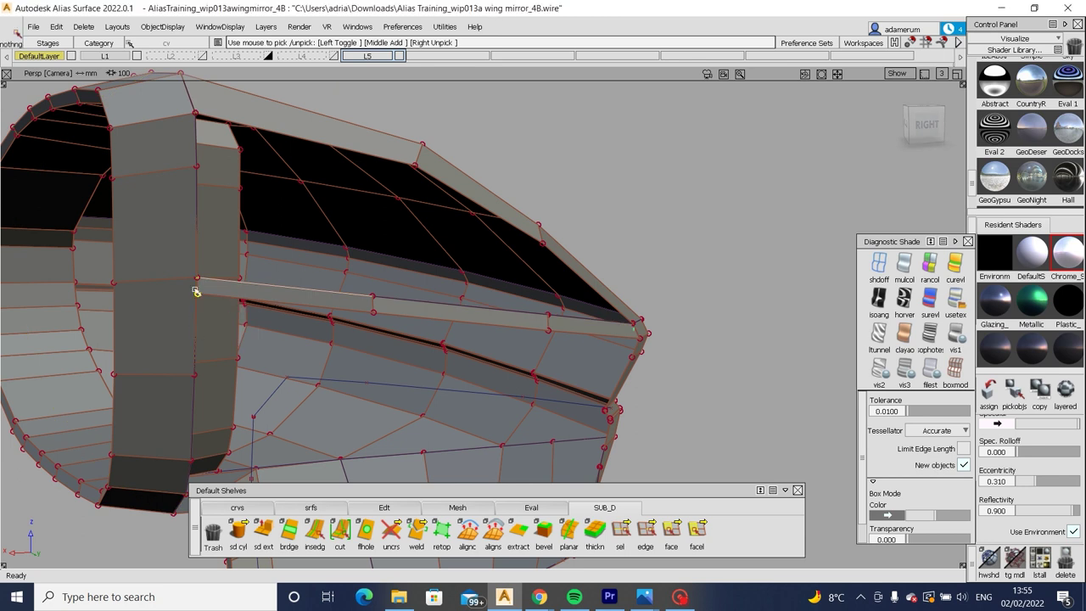
scroll(196, 291, "up", 4)
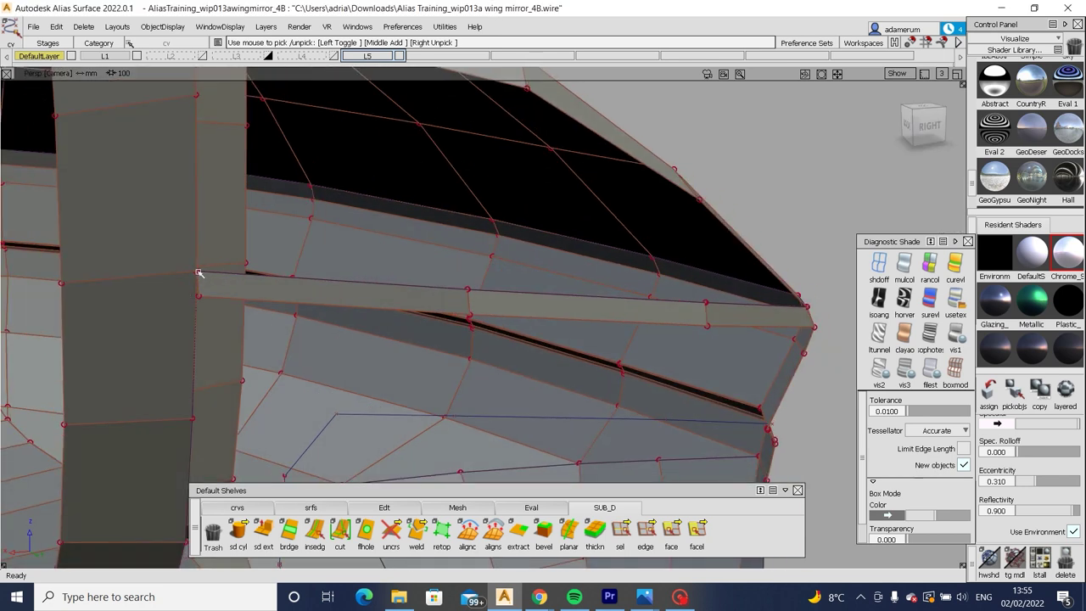
left_click(197, 272)
left_click(199, 292)
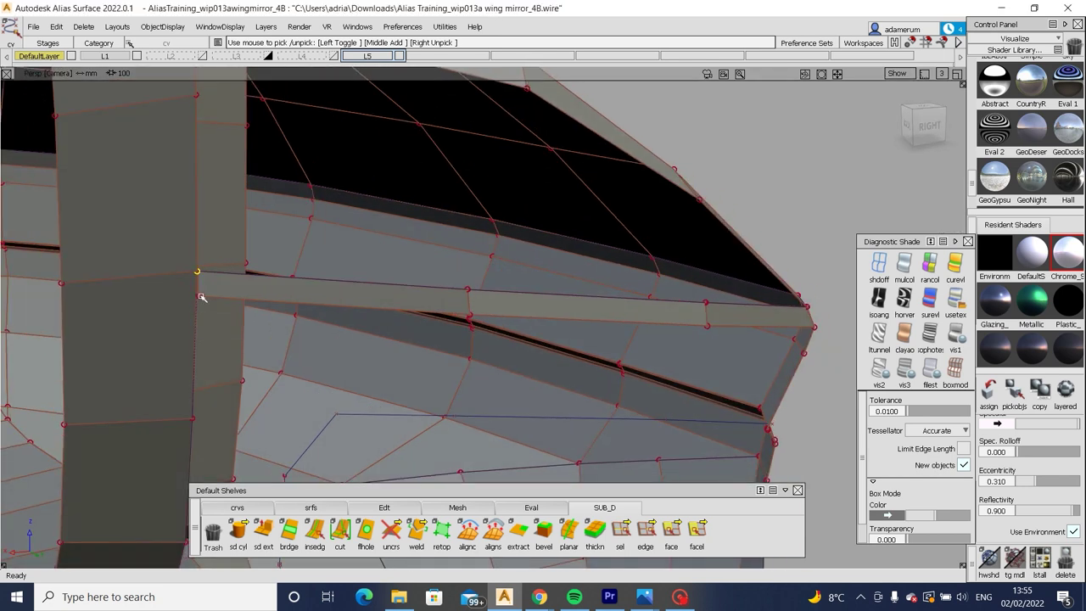
scroll(201, 297, "down", 5)
left_click(926, 124)
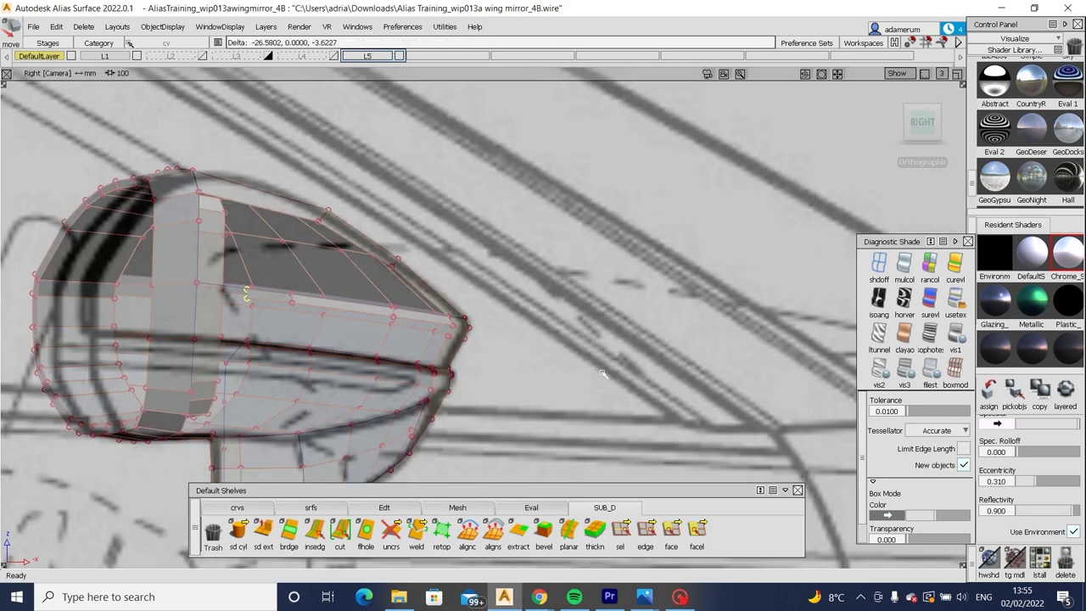
Adjust the strip's shortened end vertex pair toward the housing's lower inner edge in the top view and deselect it.
left_click_drag(421, 323, 615, 374, "alt+shift")
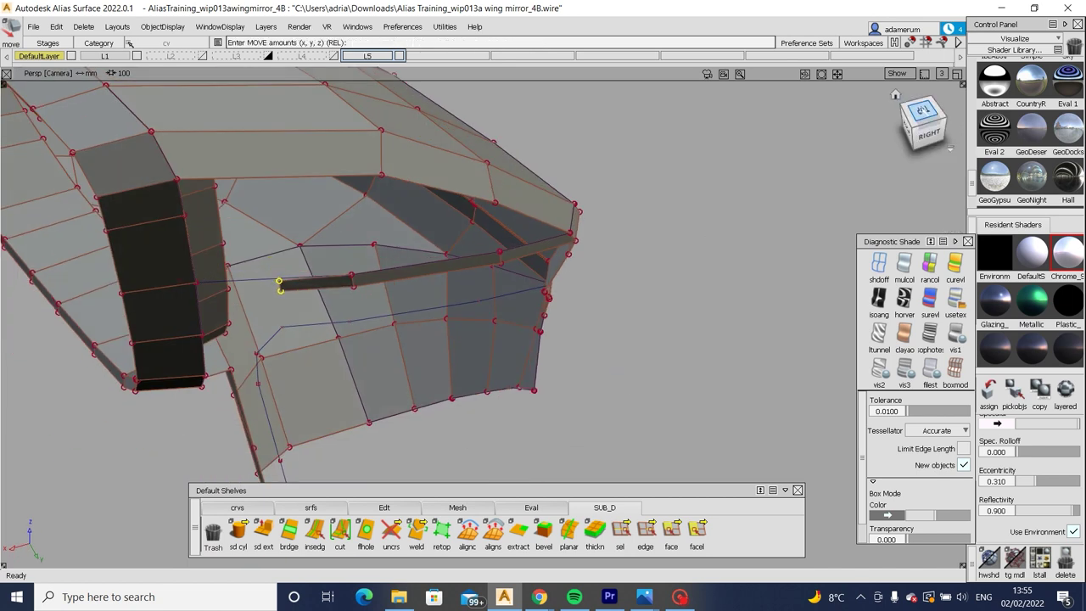
left_click(923, 111)
middle_click_drag(384, 373, 399, 369)
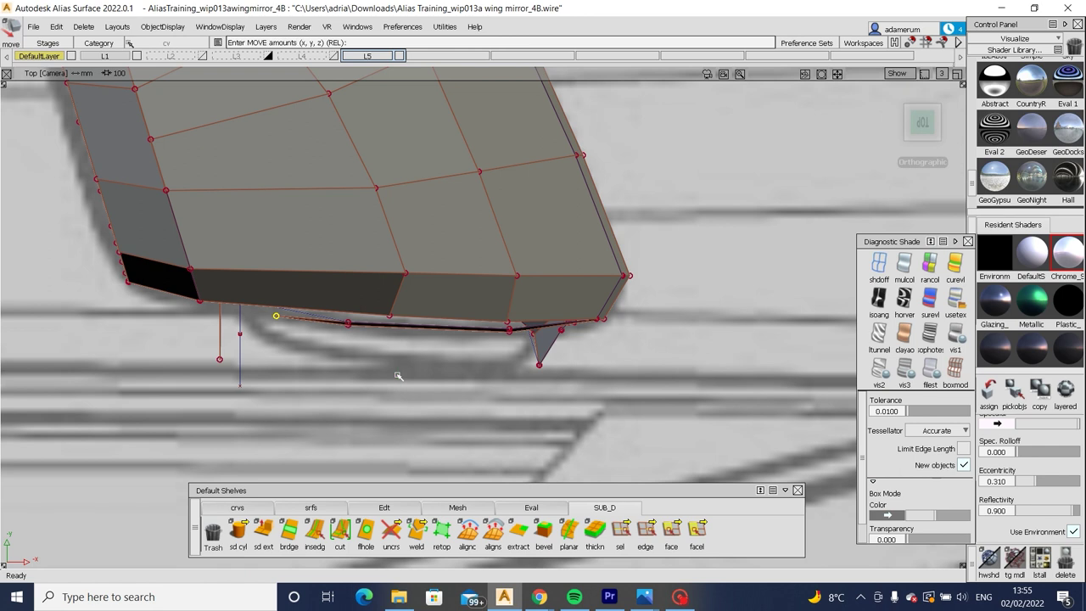
left_click_drag(402, 347, 302, 291, "alt+shift")
left_click(363, 351, "ctrl+shift")
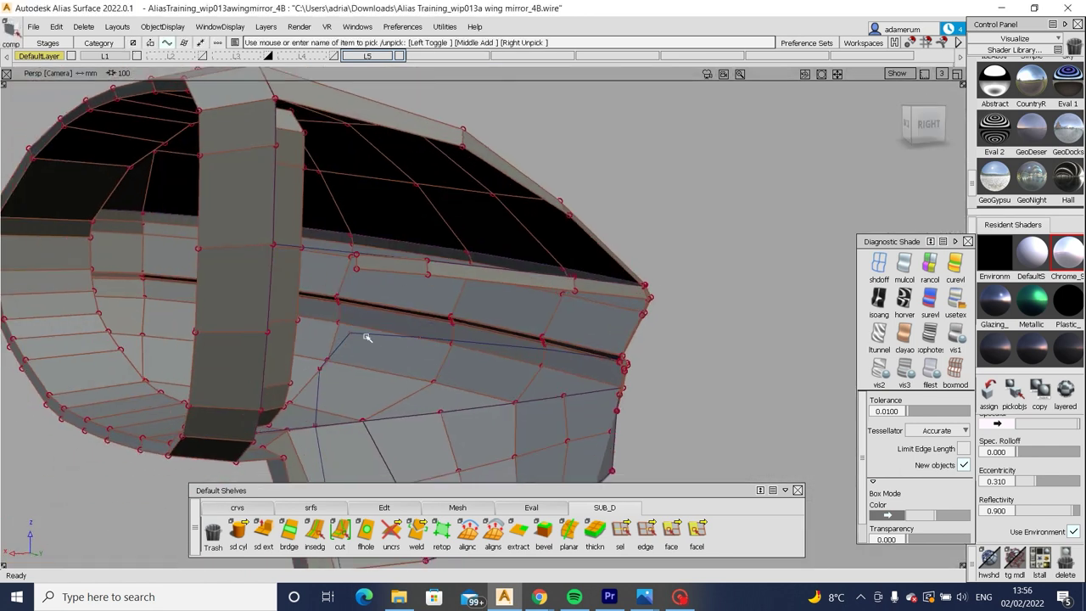
Try an edit-point curve in the right view from the strip's end, past the rear rim, down to the bracket curve.
left_click_drag(383, 357, 376, 400, "alt+shift")
left_click(238, 507)
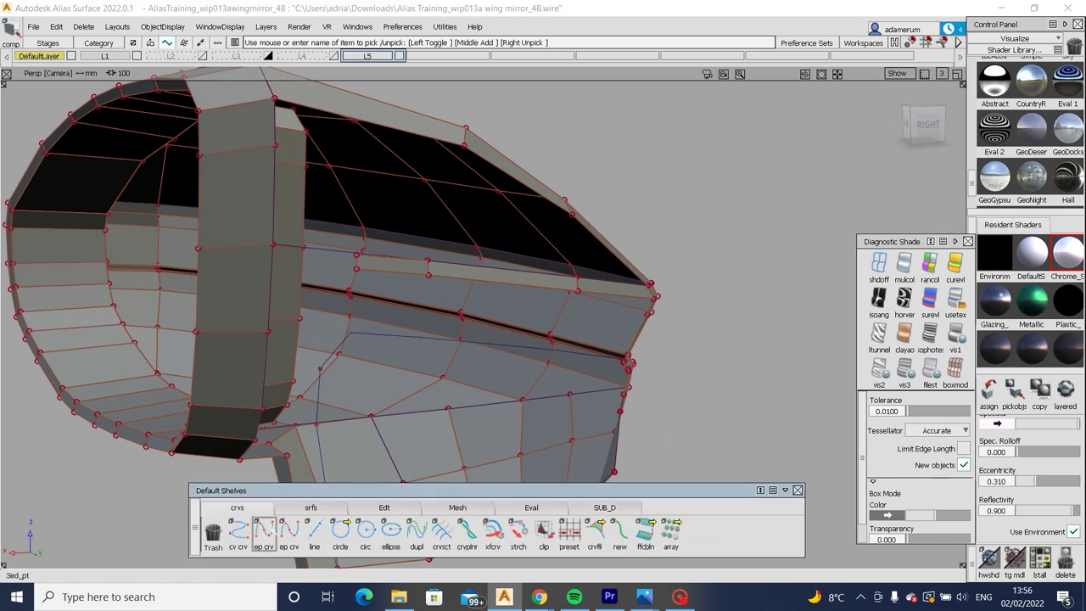
left_click(263, 530)
left_click(357, 257)
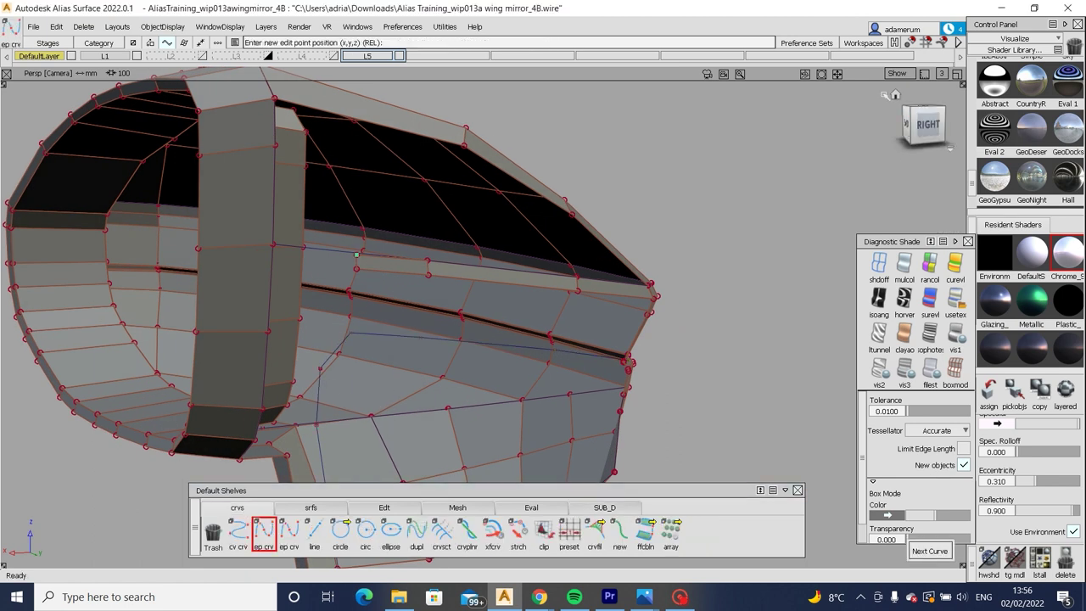
key("F2")
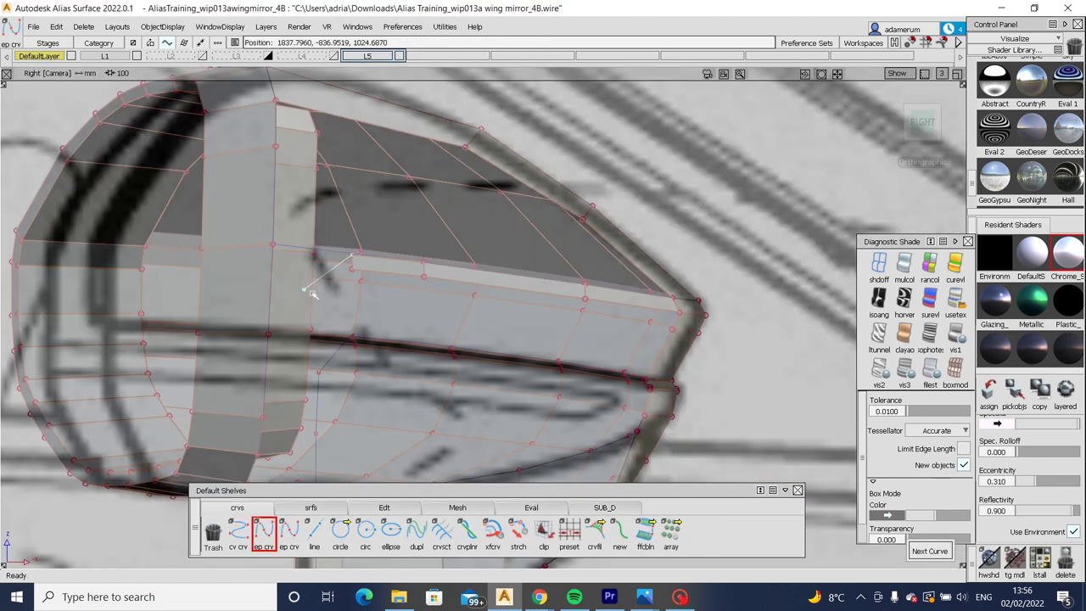
left_click(313, 295)
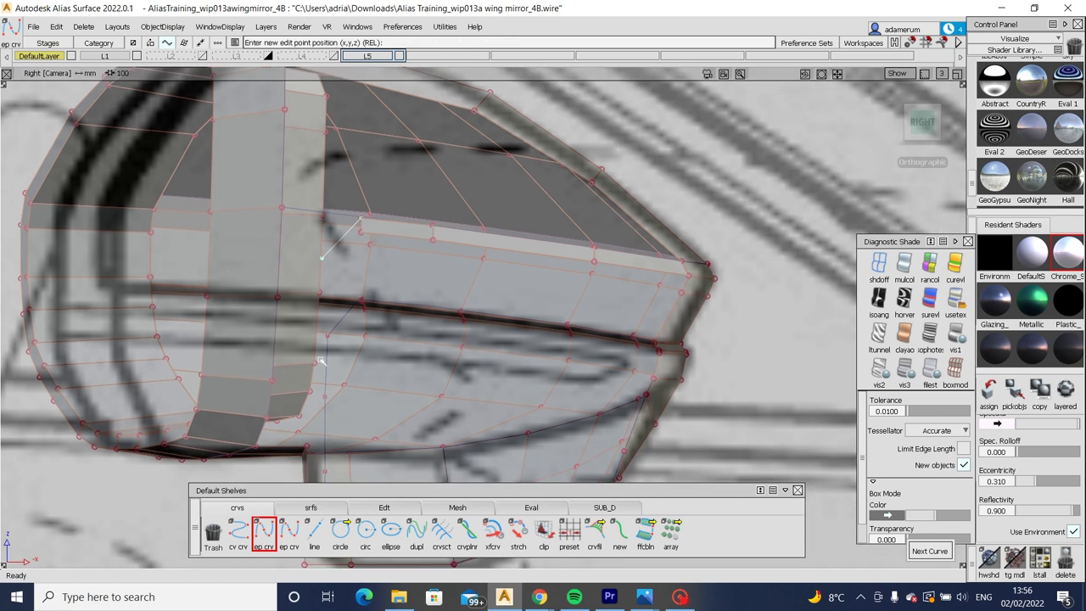
left_click_drag(328, 334, 339, 396, "alt+shift")
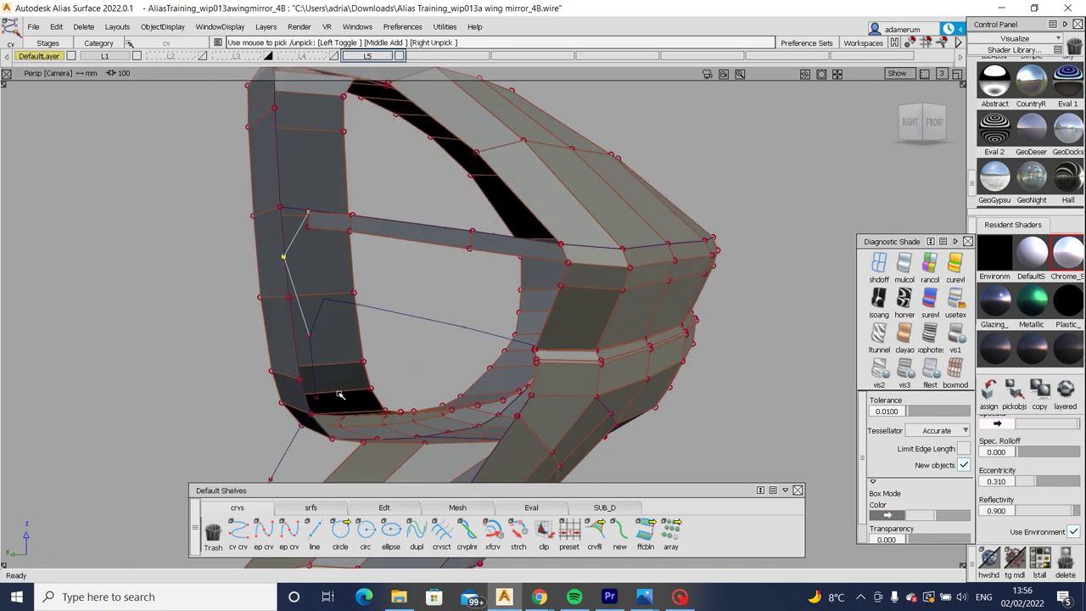
left_click_drag(588, 243, 744, 341, "alt+shift")
scroll(297, 245, "down", 1)
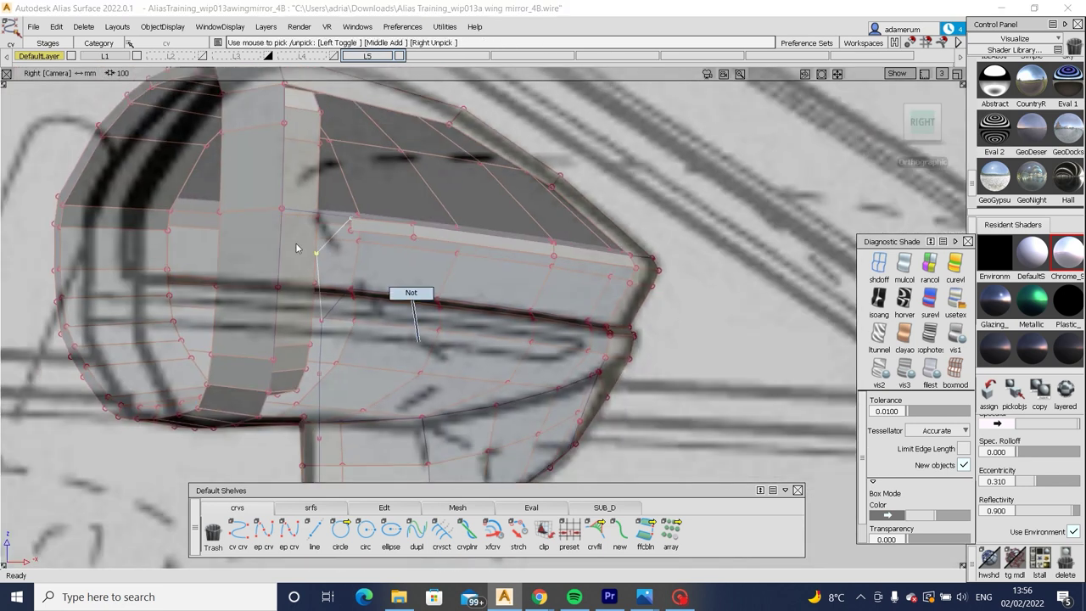
key("F9")
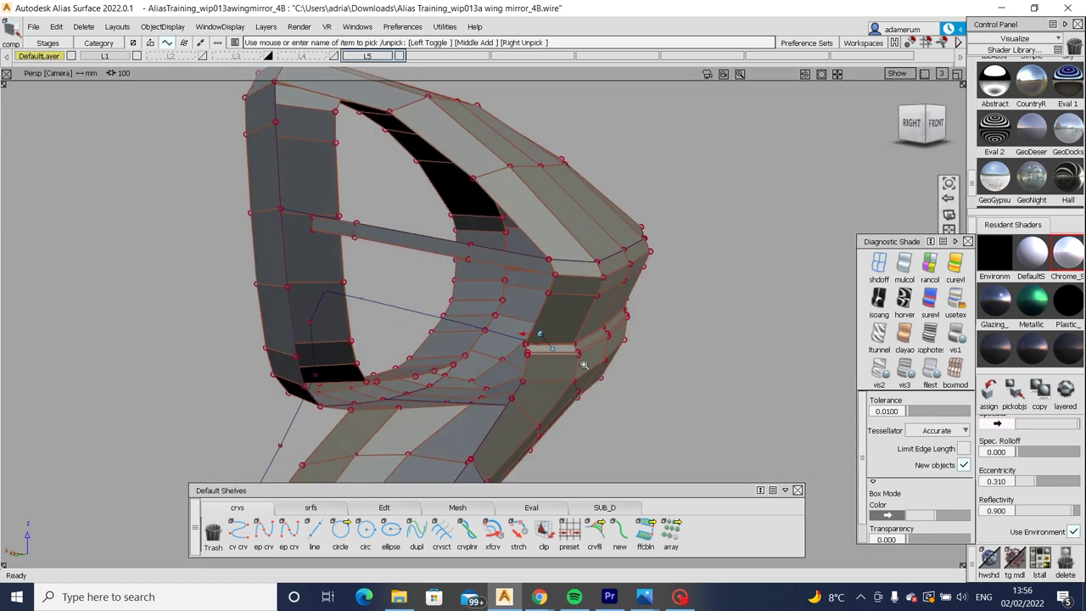
Snap the strip's upper and lower end vertices onto the rear rim's inner edge.
left_click_drag(584, 364, 235, 242, "alt+shift")
key("m")
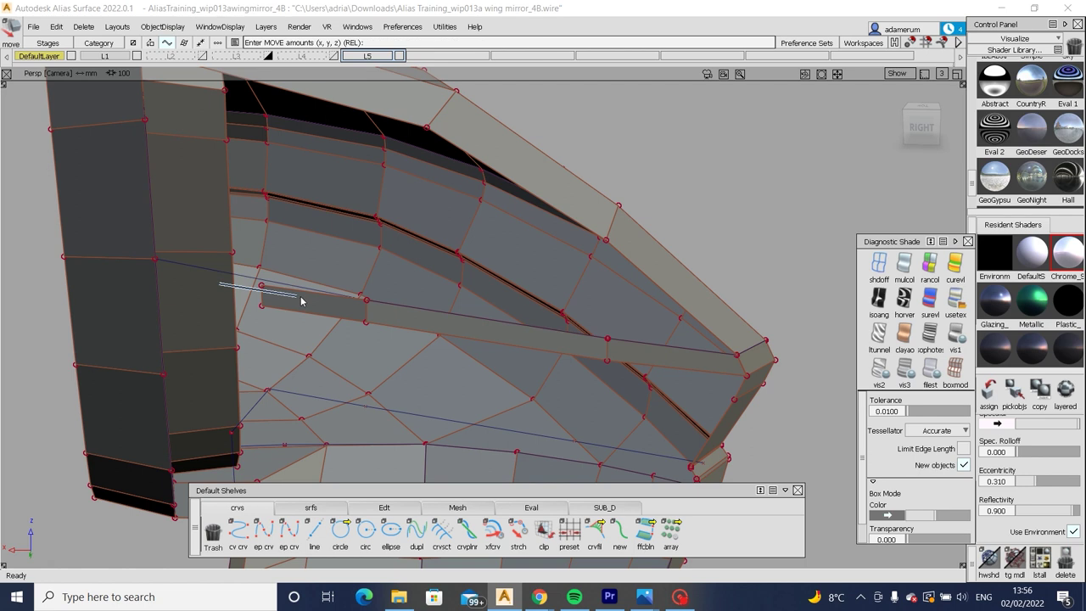
key("F11")
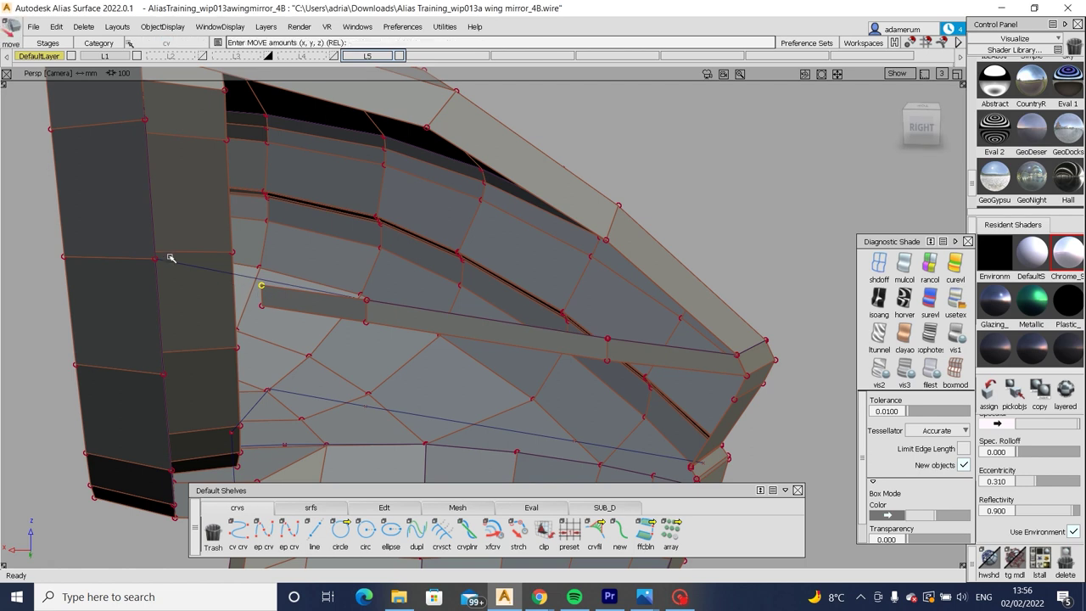
mouse_move(170, 254)
left_mouse_down()
mouse_move(156, 259)
mouse_move(160, 284)
mouse_move(120, 352)
left_mouse_up()
key("m")
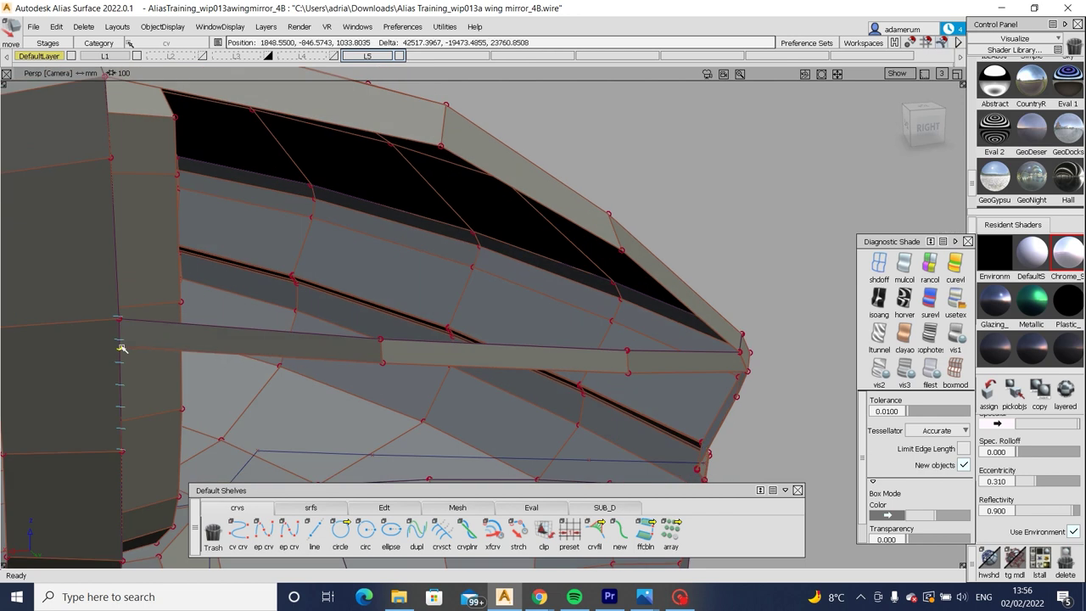
Snap the front end of the inner bracket curve to the housing corner at the groove.
left_click_drag(645, 401, 255, 252, "alt+shift")
mouse_move(287, 287)
left_mouse_down("alt+shift")
mouse_move(266, 249)
mouse_move(272, 266)
left_mouse_up("alt+shift")
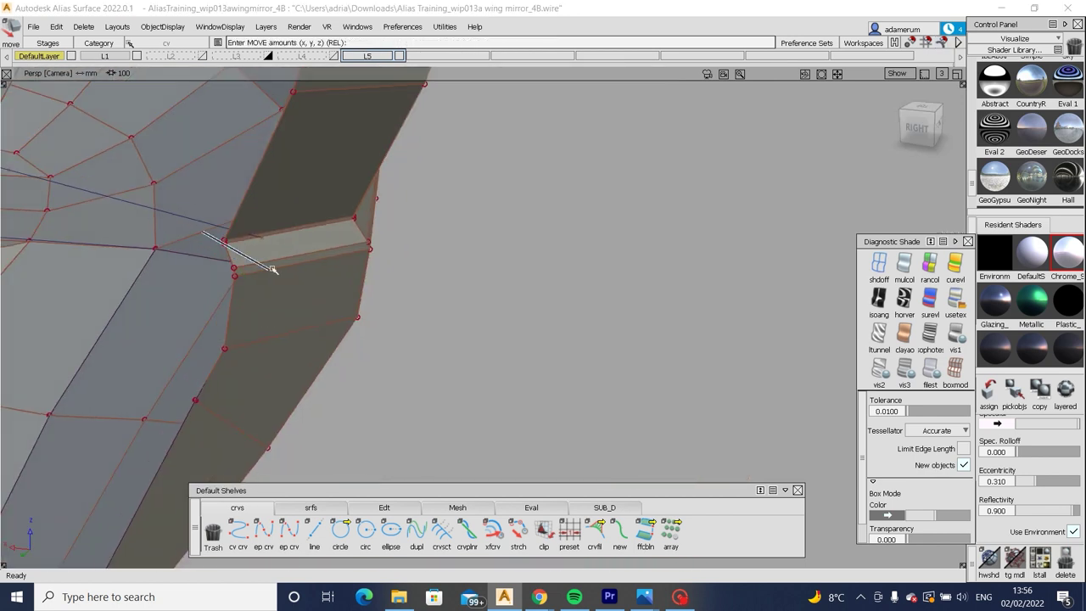
key("ctrl+z")
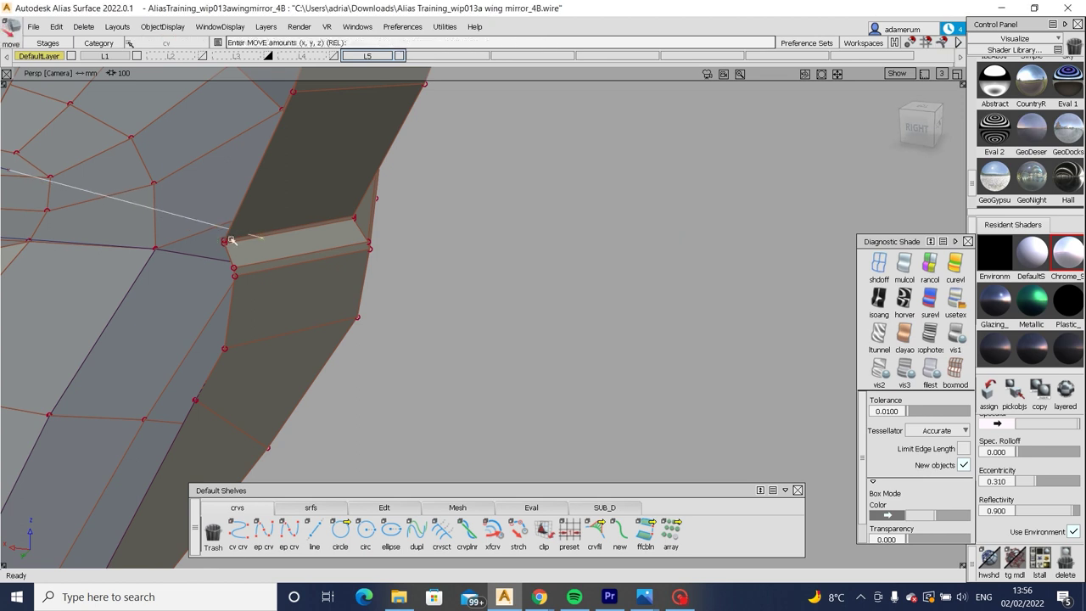
left_click_drag(191, 282, 308, 274, "alt+shift")
key("F11")
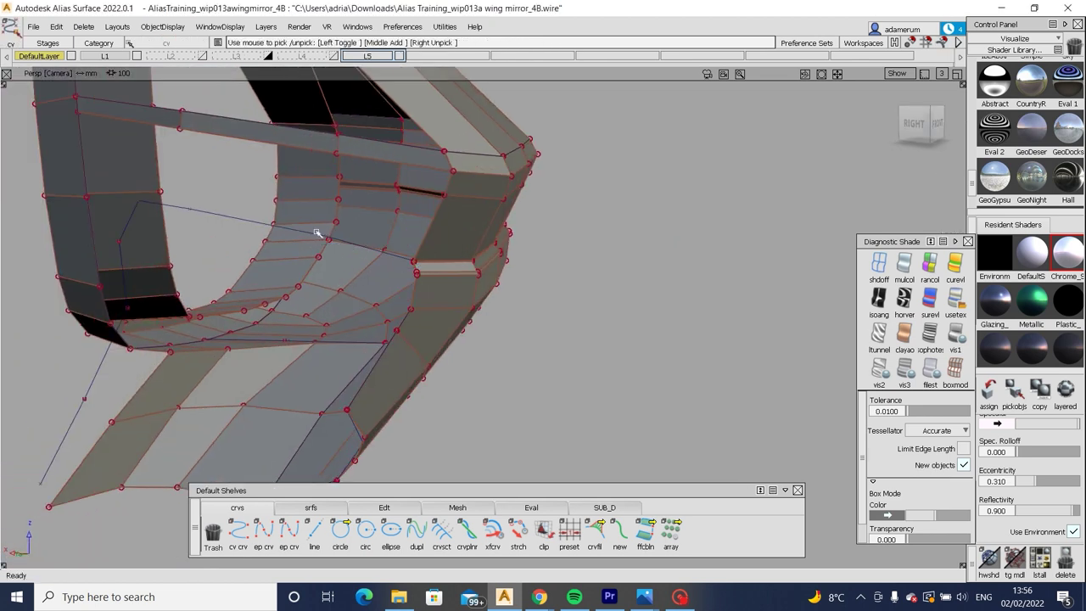
Move the inner bracket curve's control point near the housing about -4.29 in X in the top view.
left_click_drag(199, 215, 323, 197, "alt+shift")
left_click(921, 119)
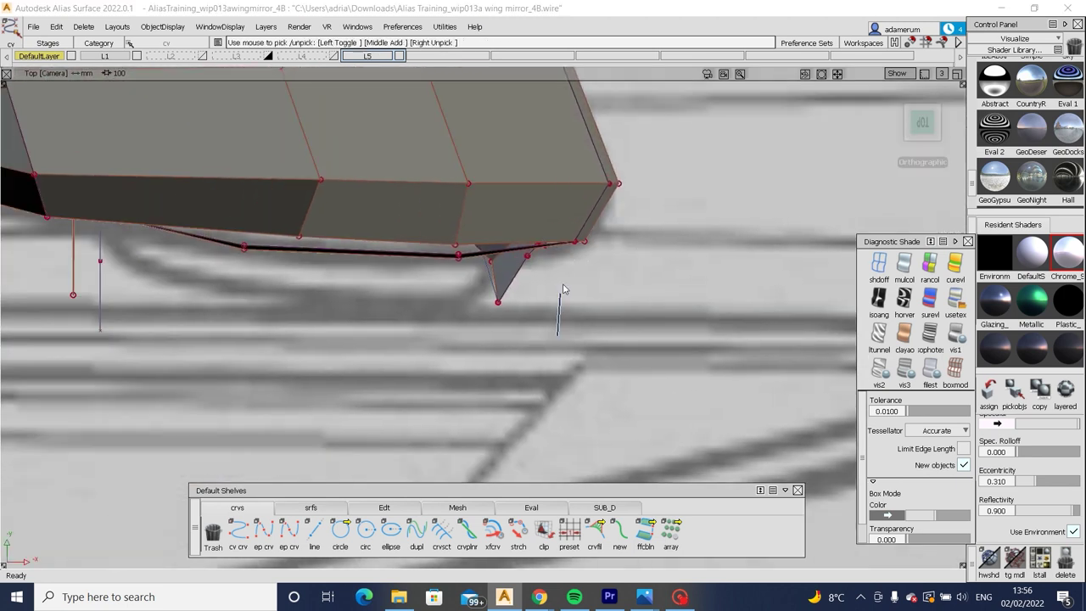
key("F12")
right_click_drag(562, 296, 573, 315)
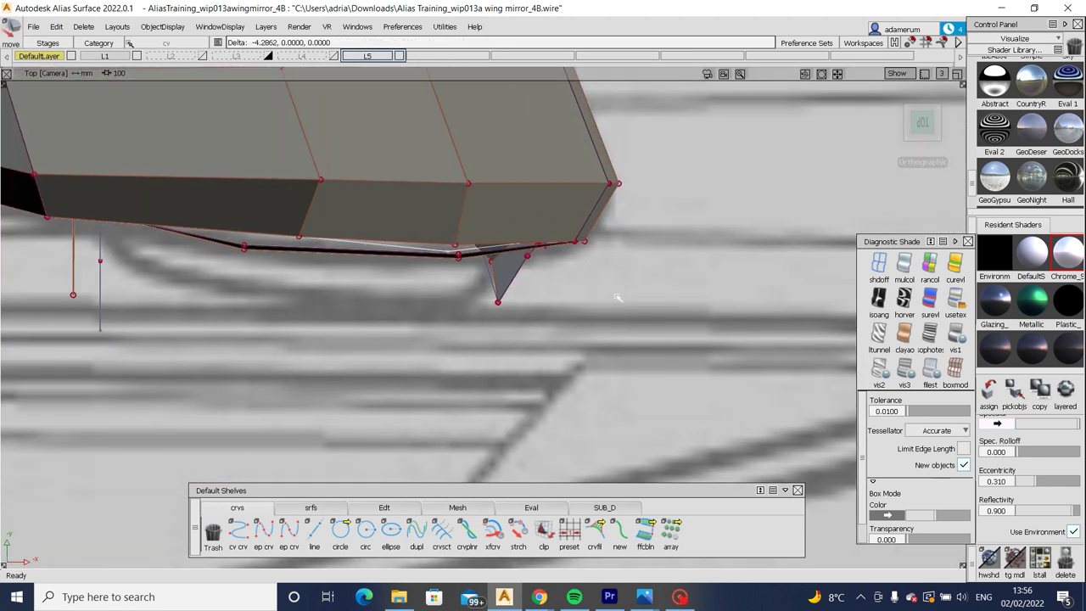
left_click(921, 123)
Adjust the inner bracket curve's next control point in Y in the top view.
key("F11")
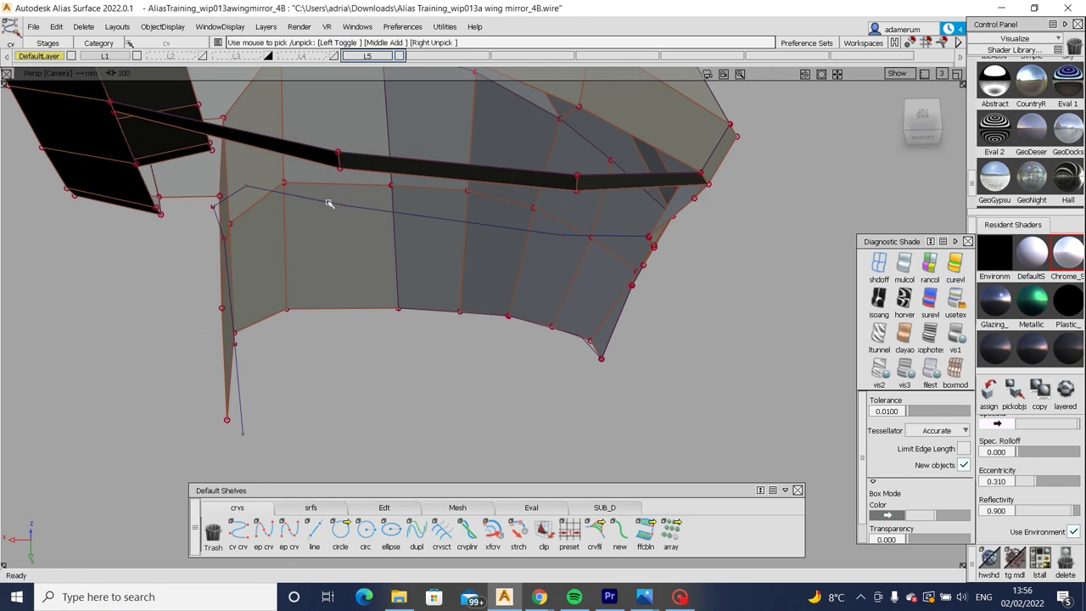
left_click(922, 117)
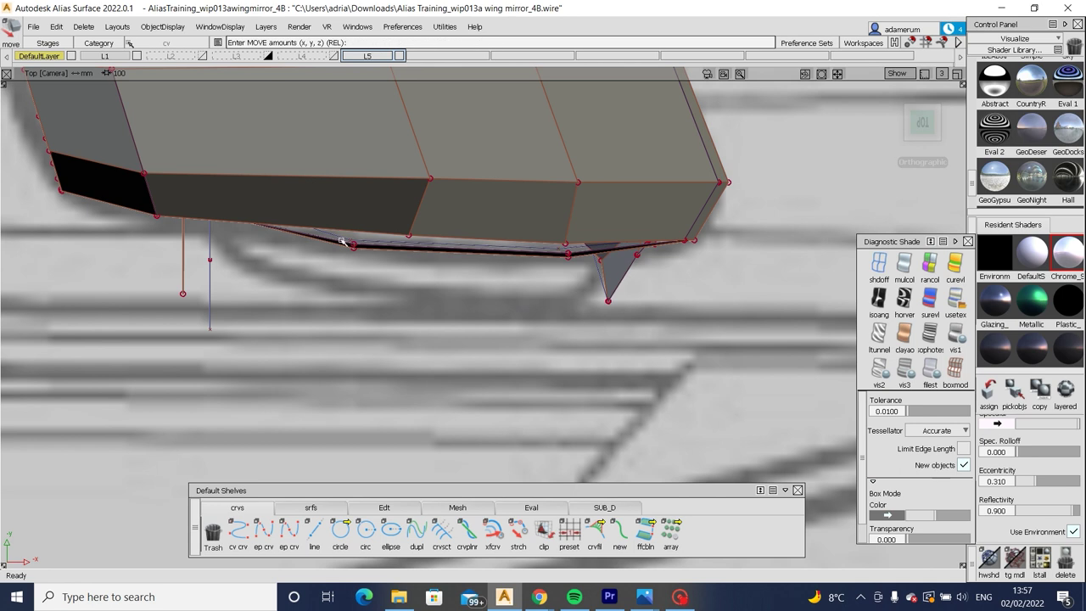
right_click_drag(375, 268, 552, 311)
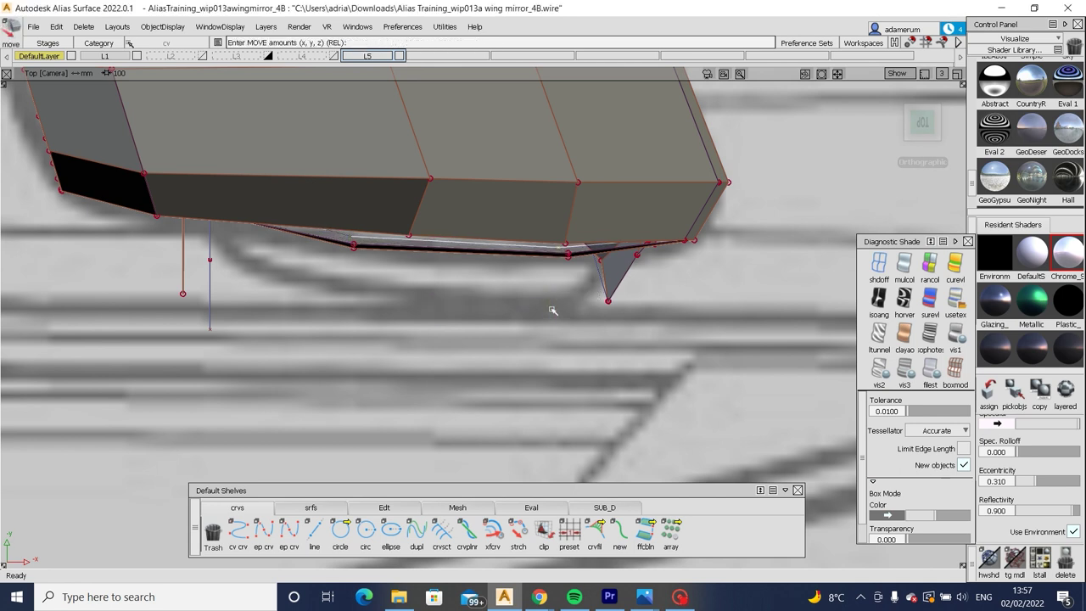
Adjust the inner bracket curve's control point just below the housing corner in the perspective view.
left_click_drag(553, 310, 465, 189, "alt+shift")
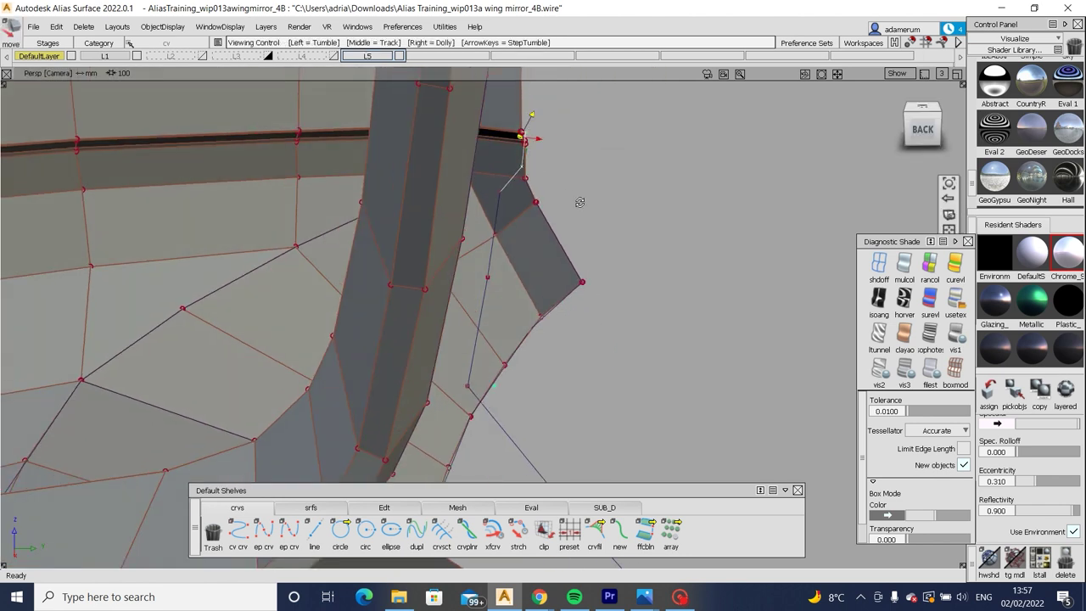
left_click_drag(577, 203, 521, 198, "alt+shift")
left_click_drag(512, 235, 593, 285)
key("ctrl+z")
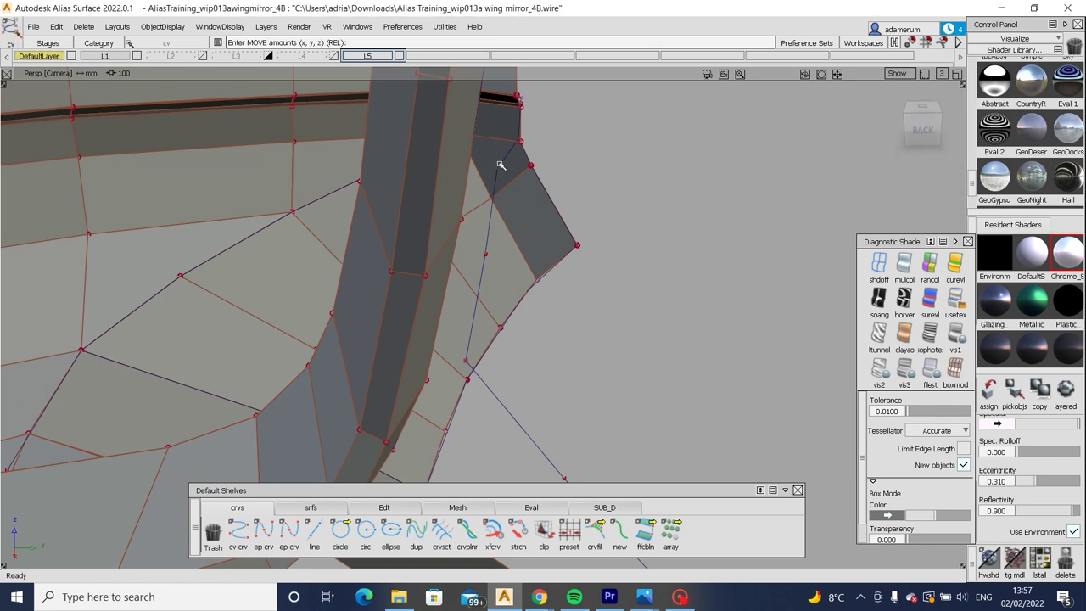
left_click(504, 186)
middle_click_drag(504, 185, 641, 280)
scroll(646, 285, "down", 5)
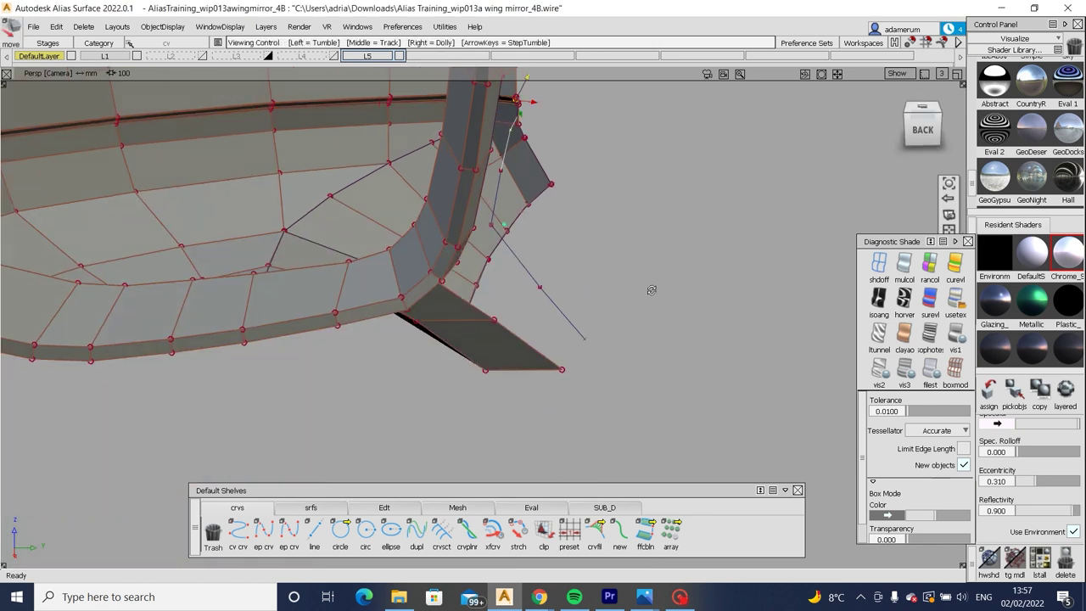
Extrude the upper edge loop of the strip between rear rim and housing tip vertically upward with Subdiv Extrude.
left_click_drag(650, 289, 625, 317, "alt+shift")
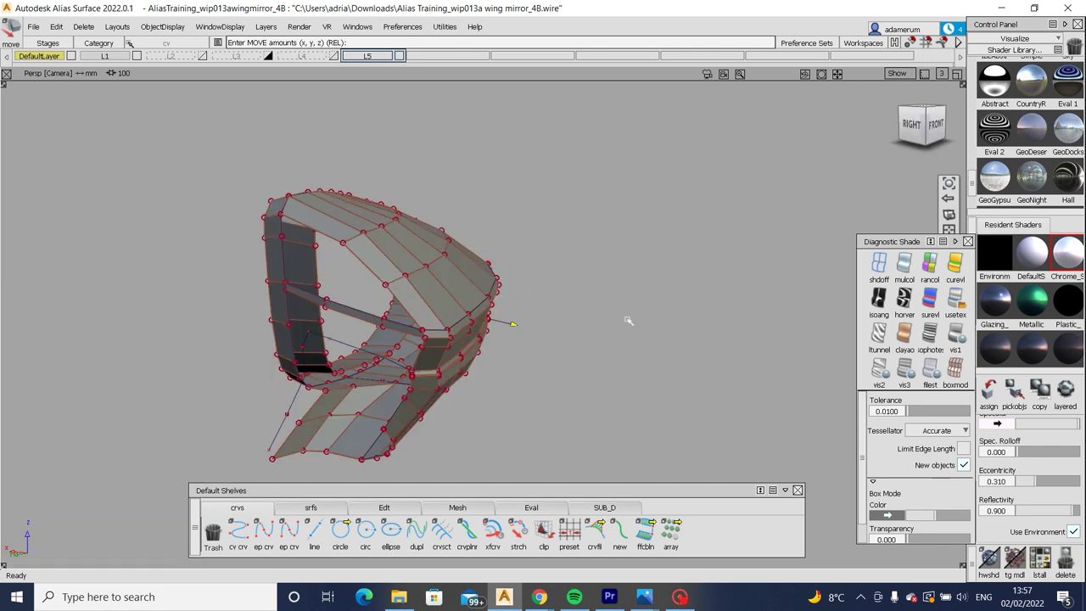
scroll(625, 317, "up", 5)
left_click_drag(516, 359, 503, 402, "alt+shift")
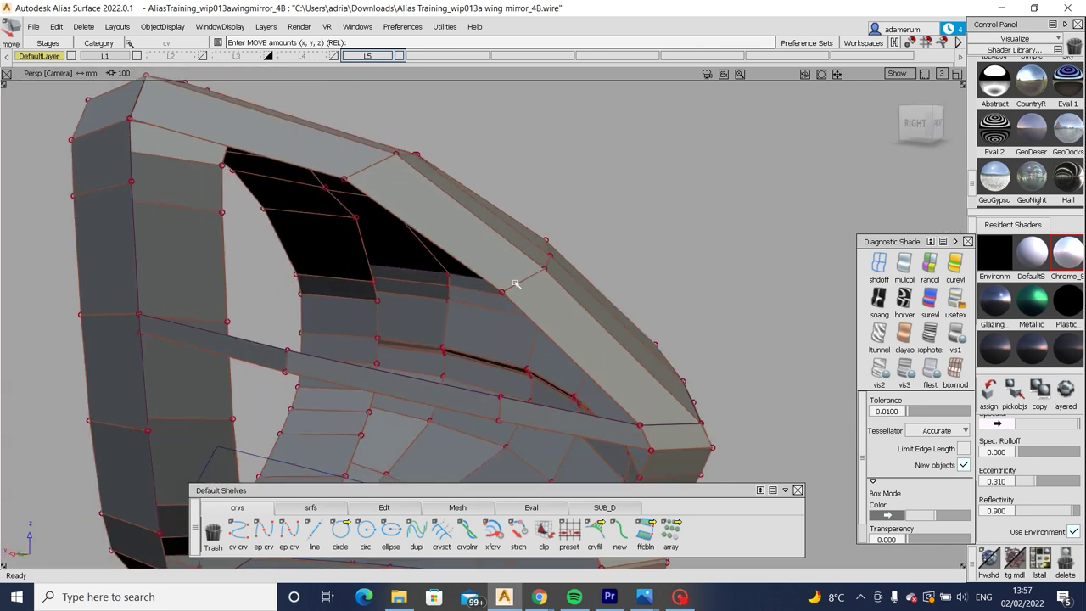
left_click_drag(364, 259, 489, 368, "alt+shift")
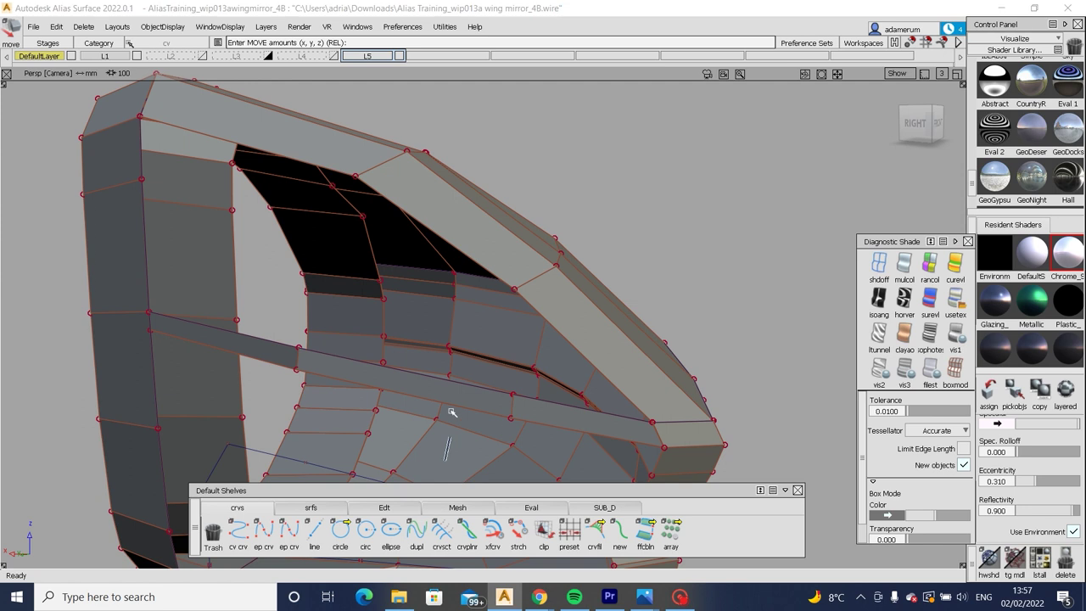
left_click(493, 530)
left_click(629, 506)
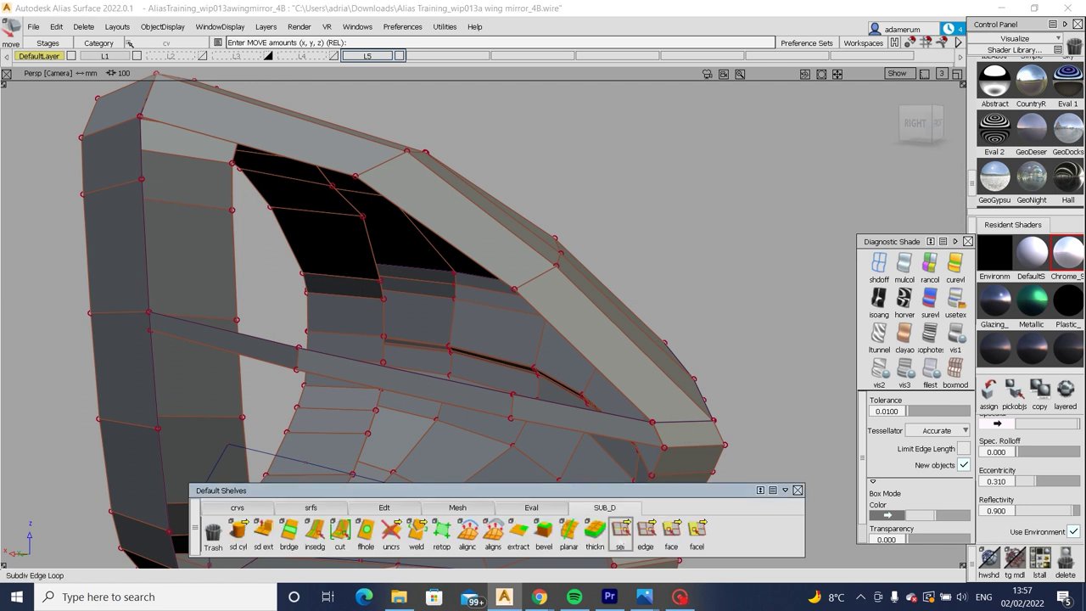
left_click(621, 532)
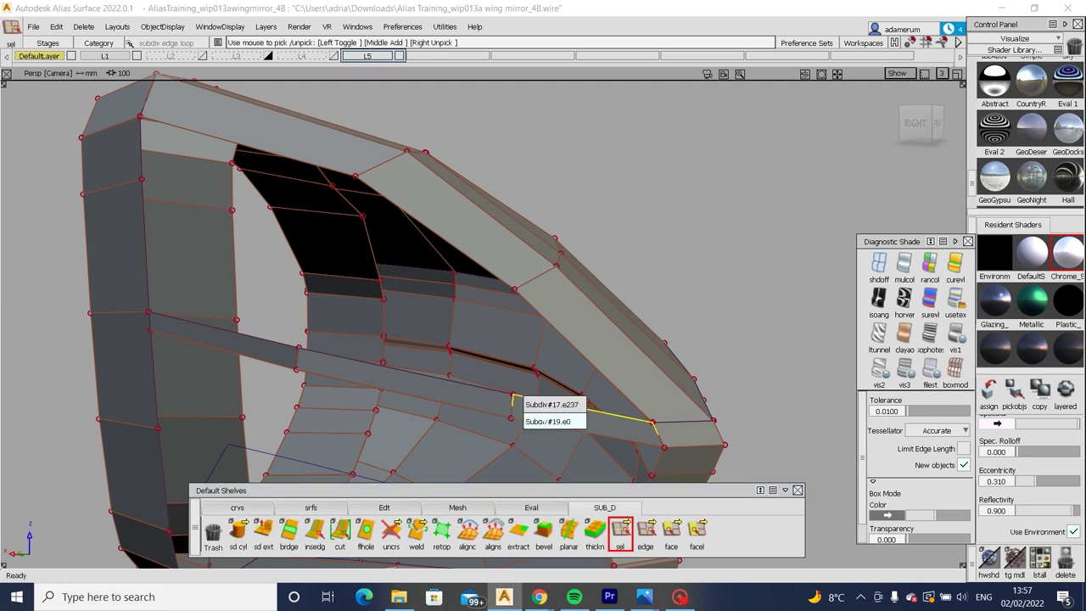
left_click(541, 419)
left_click(263, 530)
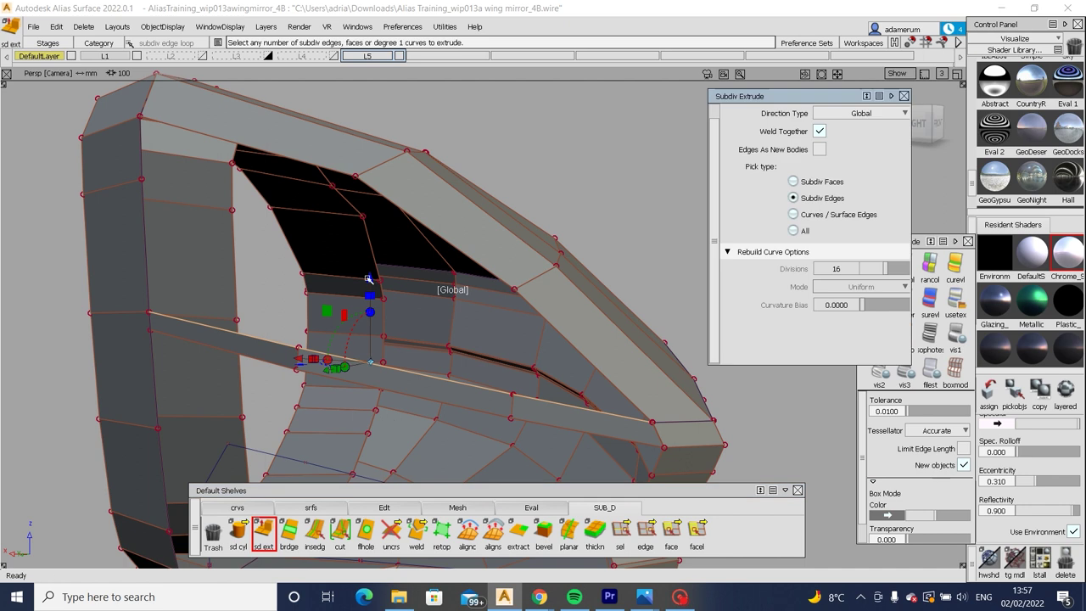
left_click_drag(372, 272, 370, 140)
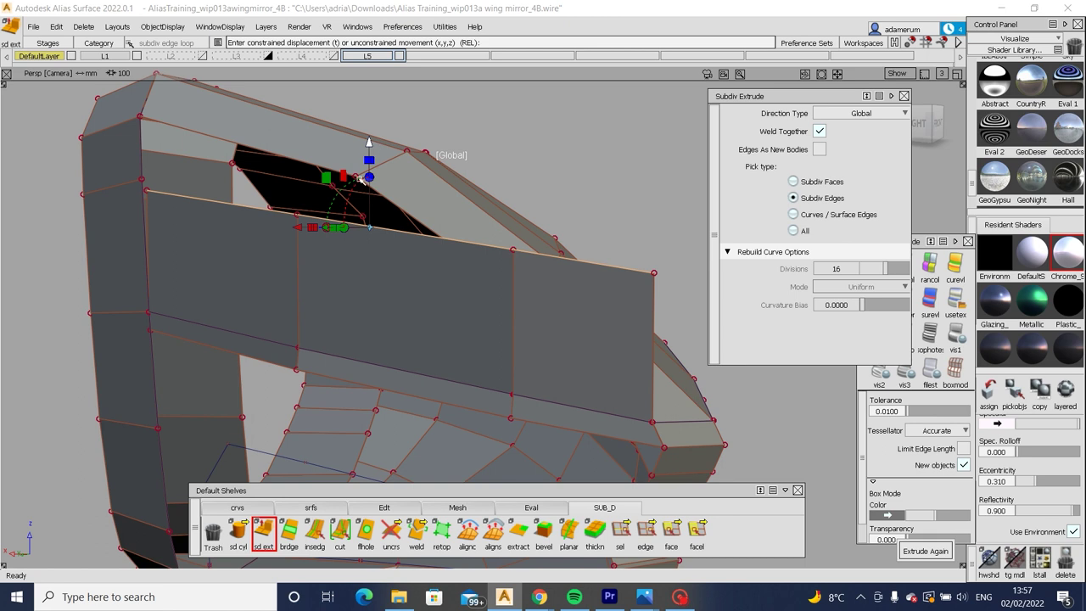
Snap the extruded strip's rear upper vertex onto the rear rim, then move the remaining upper vertices together until the front one meets the housing edge.
key("F8")
key("F8")
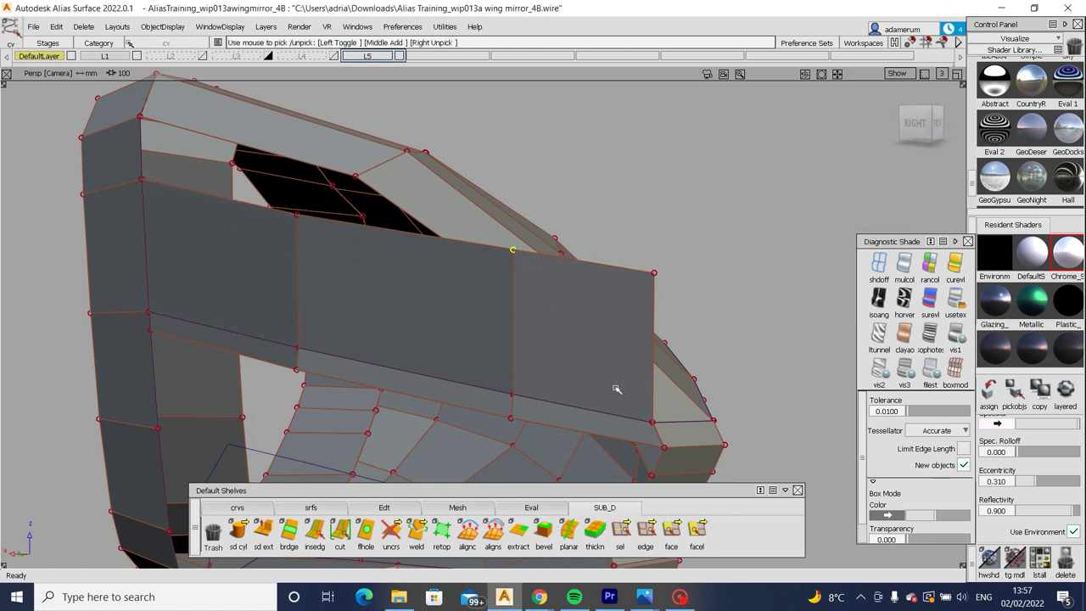
left_click(296, 215)
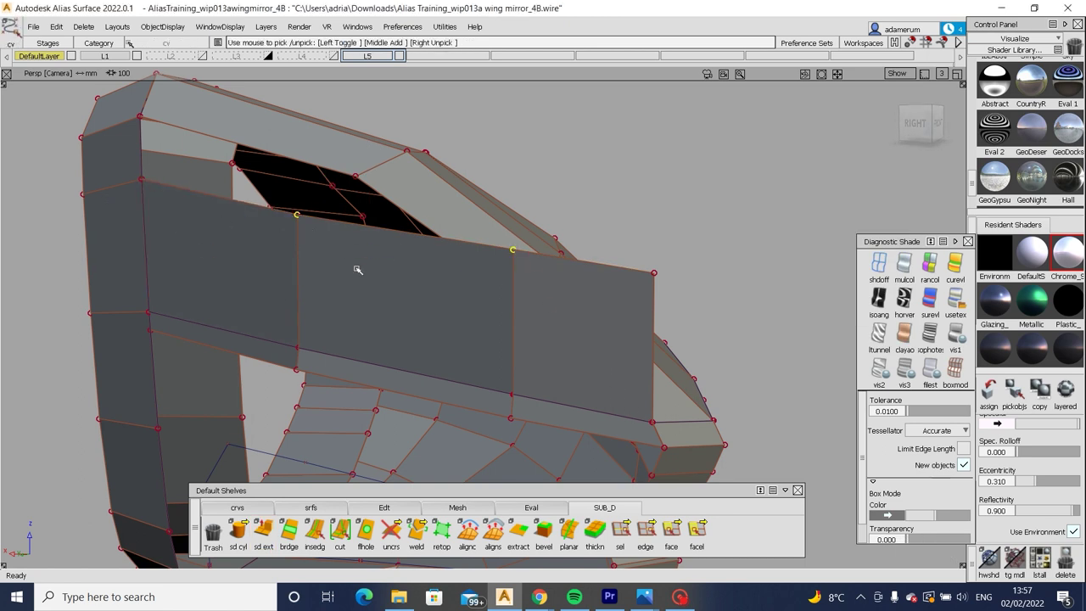
key("m")
key("F8")
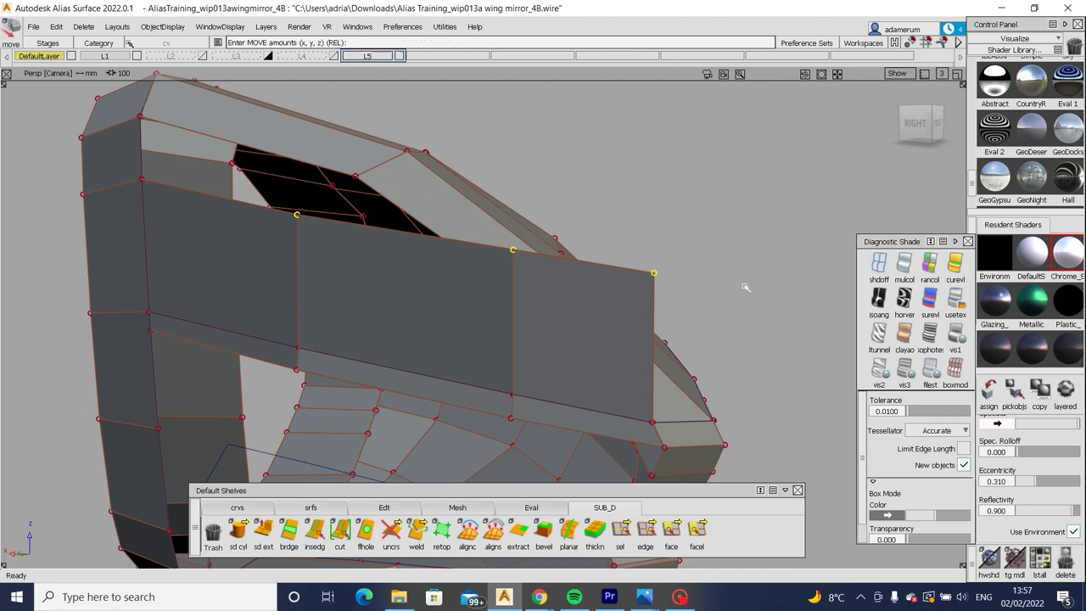
left_click_drag(745, 287, 698, 293)
key("F8")
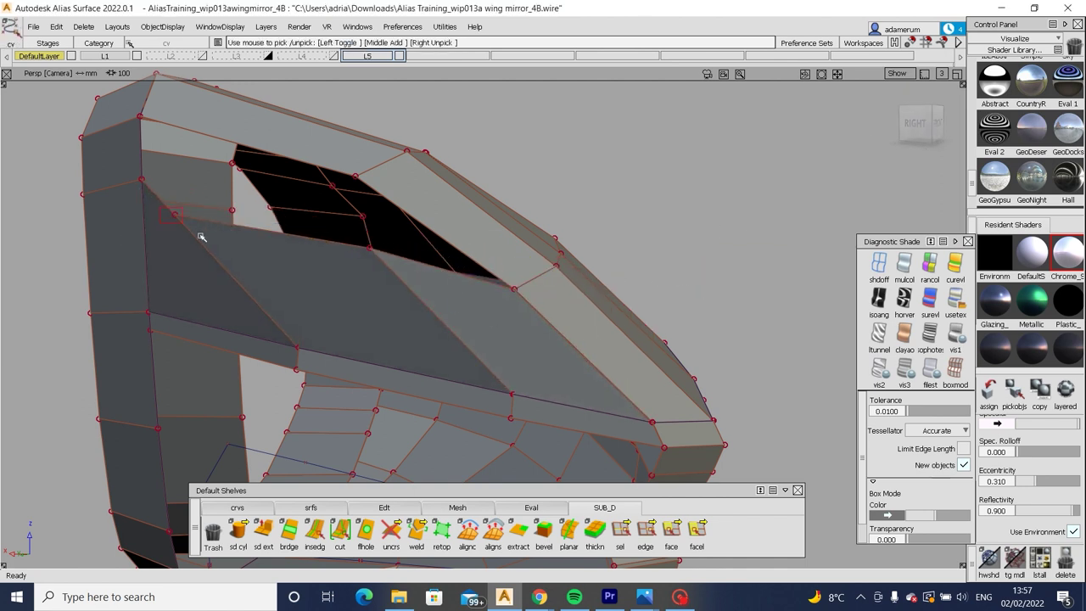
Reposition the strip's rear middle upper vertex in the right view and move the front middle one about -4.6 in Y.
key("m")
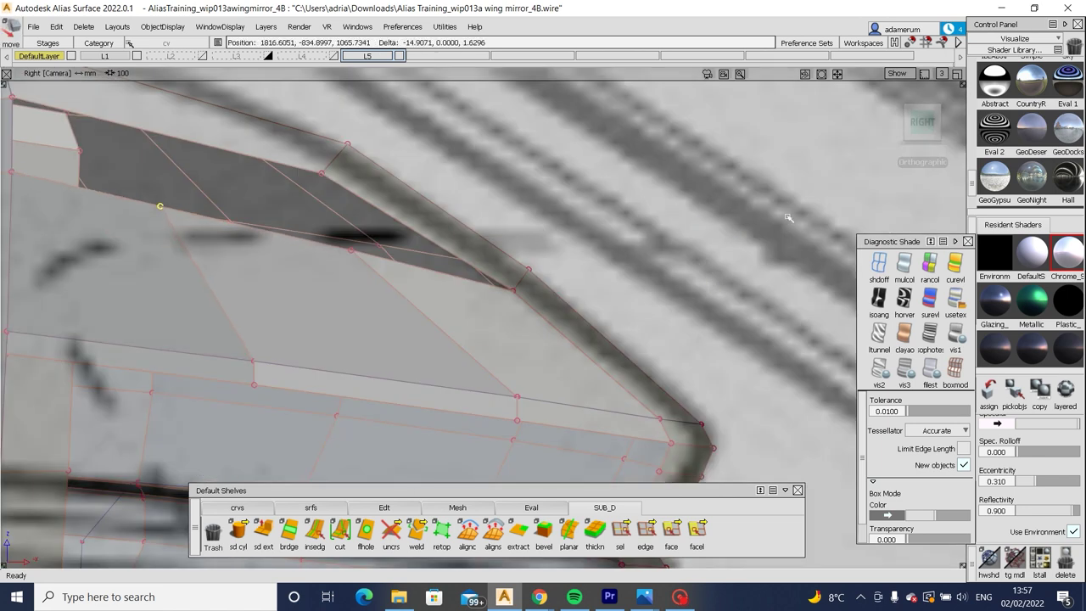
right_click_drag(789, 218, 610, 258, "alt+shift")
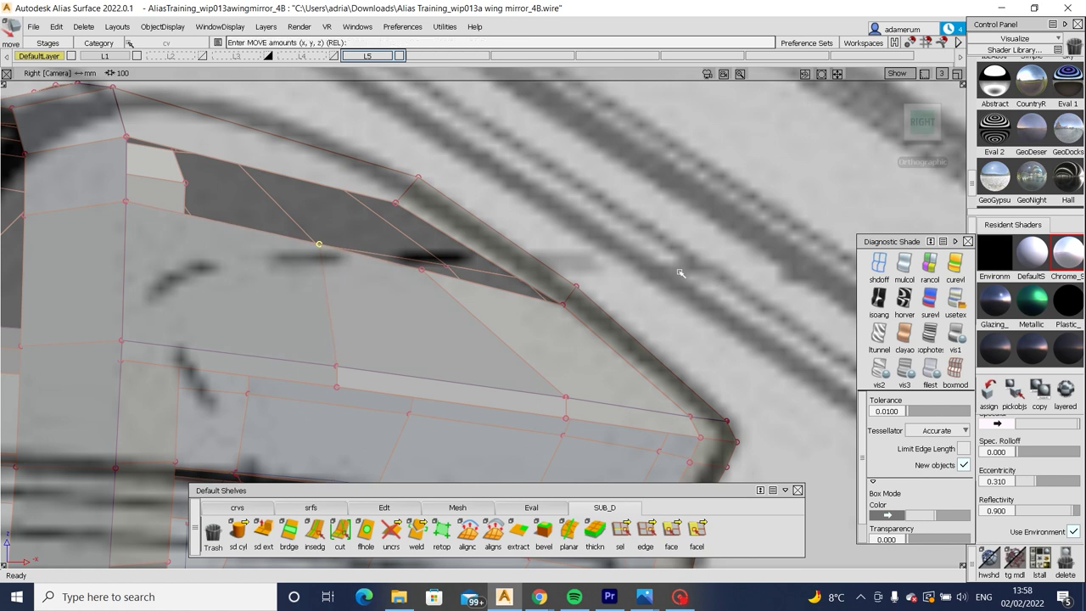
key("F4")
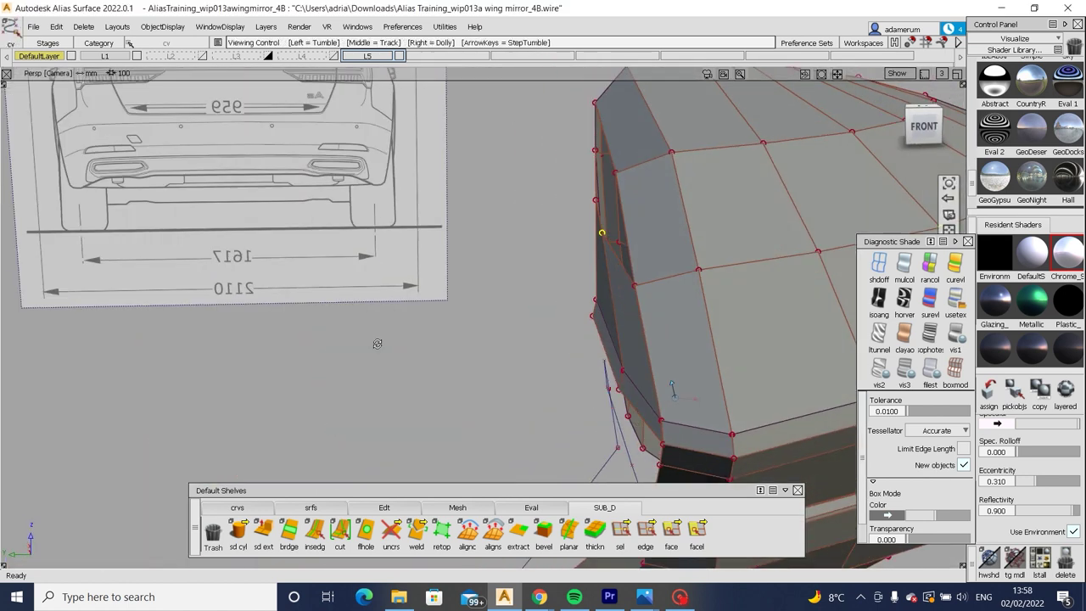
middle_click_drag(343, 262, 357, 259)
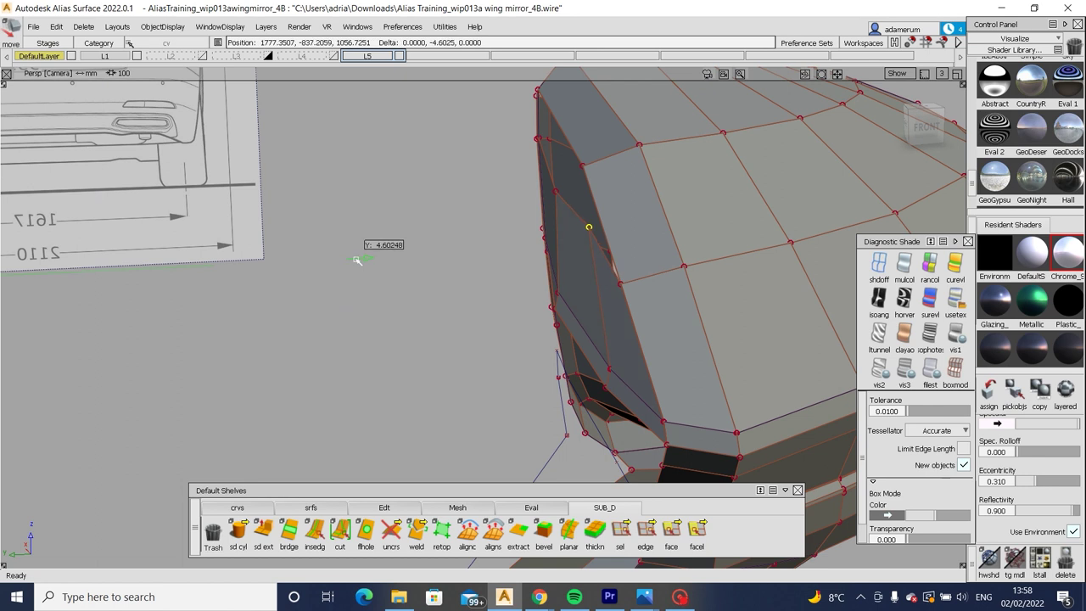
left_click_drag(352, 258, 407, 268, "alt+shift")
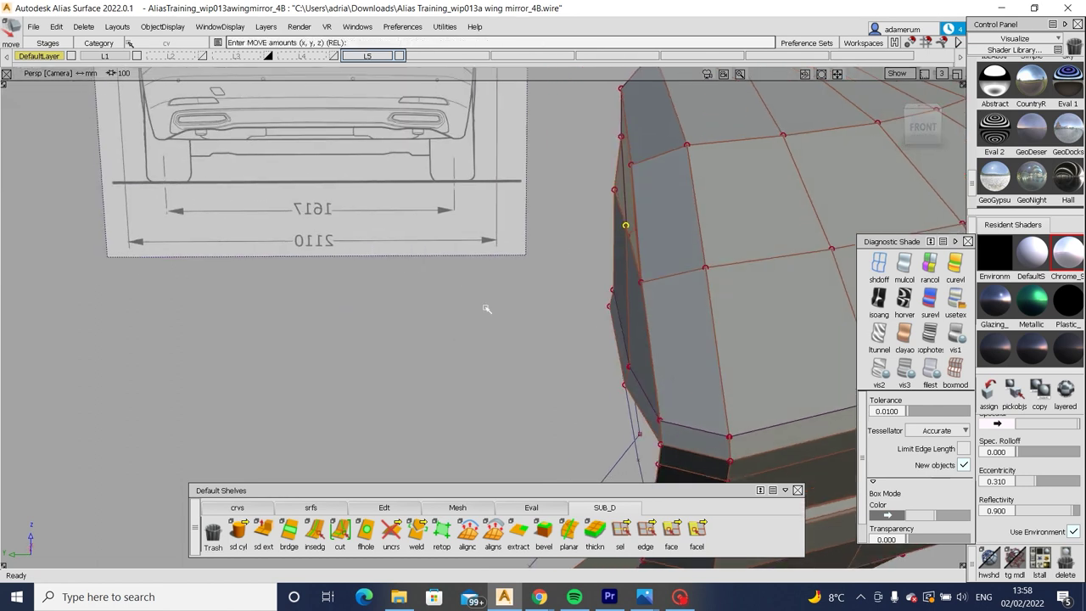
Move the strip's rear middle upper vertex slightly inward in Y to smooth the upper edge.
key("F8")
left_click_drag(608, 181, 622, 205)
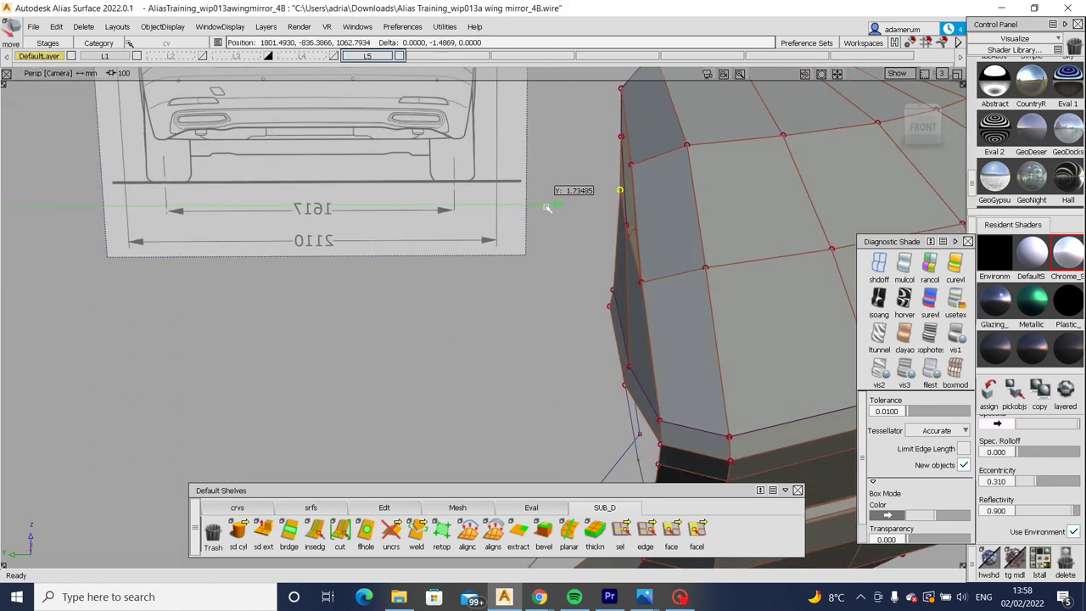
left_click_drag(562, 189, 418, 292, "alt+shift")
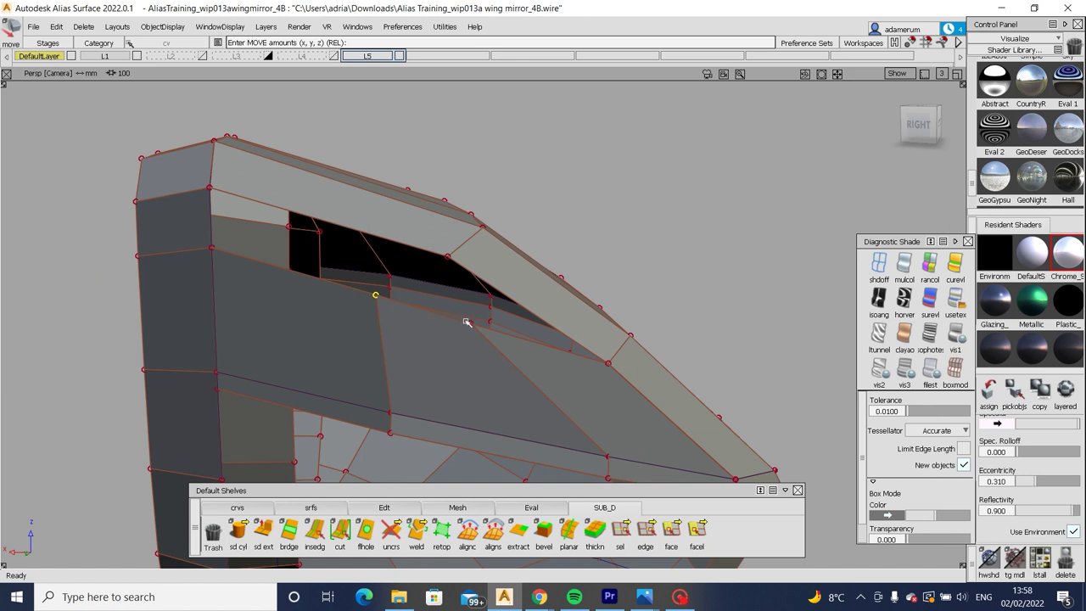
mouse_move(478, 322)
left_mouse_down("alt+shift")
mouse_move(444, 323)
mouse_move(465, 331)
left_mouse_up("alt+shift")
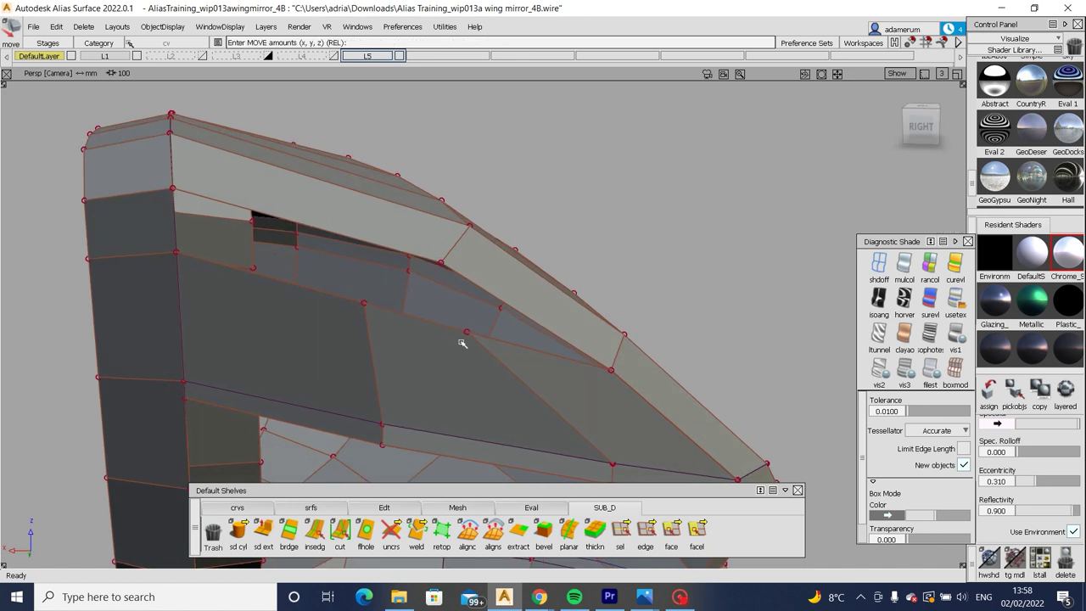
Shift both middle upper vertices of the strip slightly toward the housing's front tip in the right view.
left_click_drag(463, 342, 382, 378, "alt+shift")
left_click(921, 129)
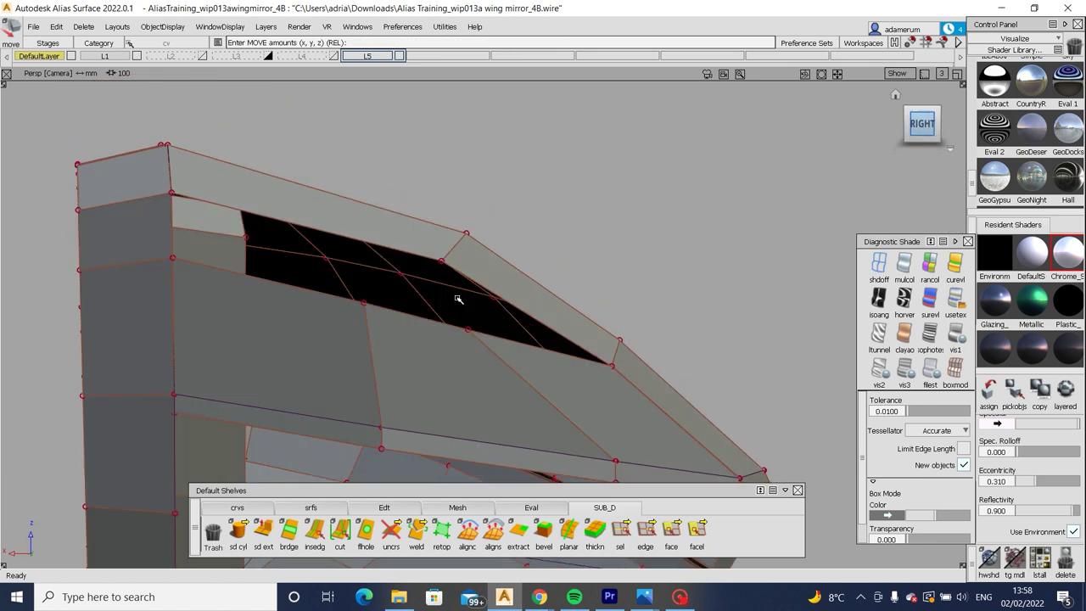
left_click(469, 330)
left_click_drag(475, 337, 533, 313)
key("ctrl+z")
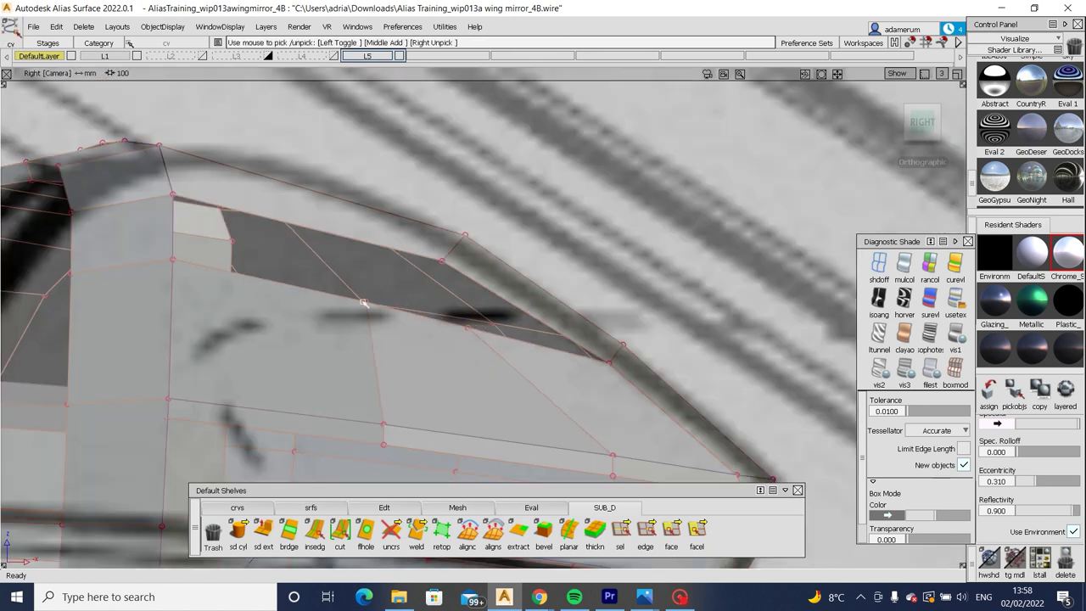
left_click(381, 318)
key("m")
left_click_drag(636, 328, 658, 298)
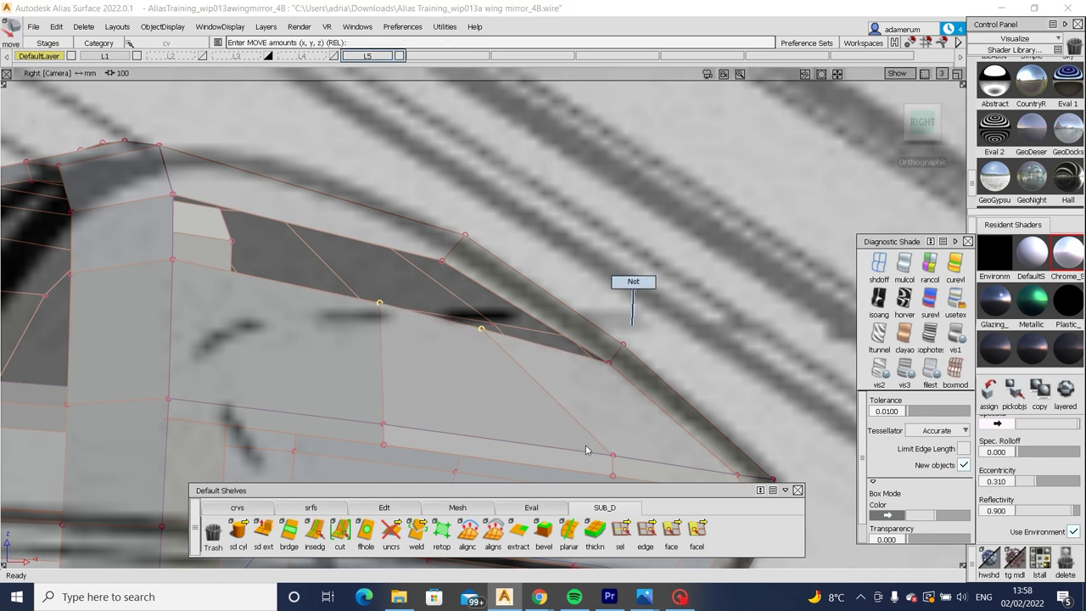
Bridge the strip's rear and middle upper edges to the housing's opposite edges with Subdiv Bridge, edge picking and 1 division.
double_click(289, 530)
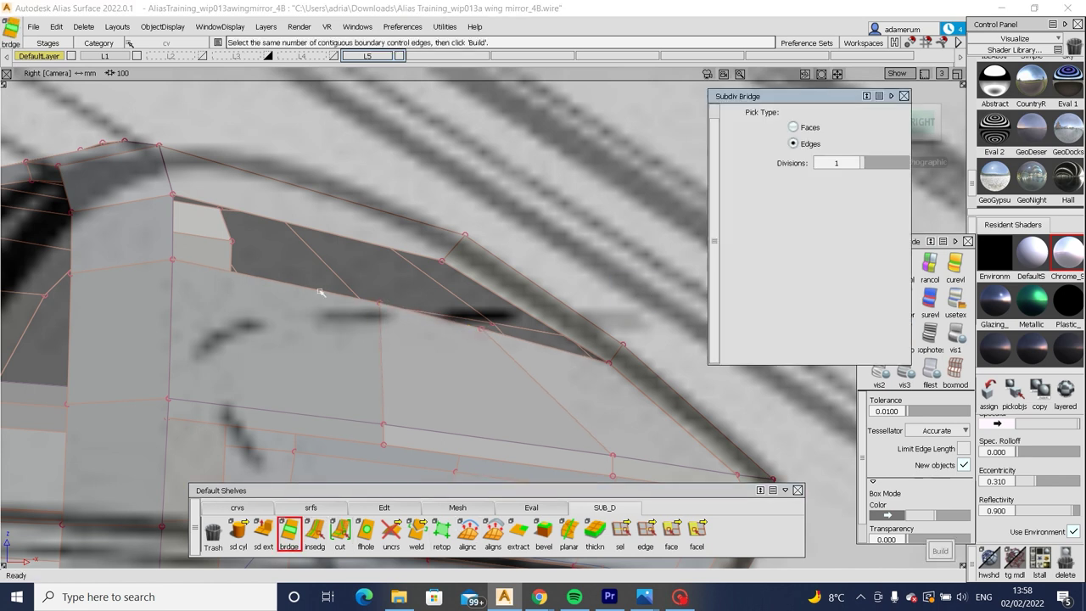
left_click(365, 246)
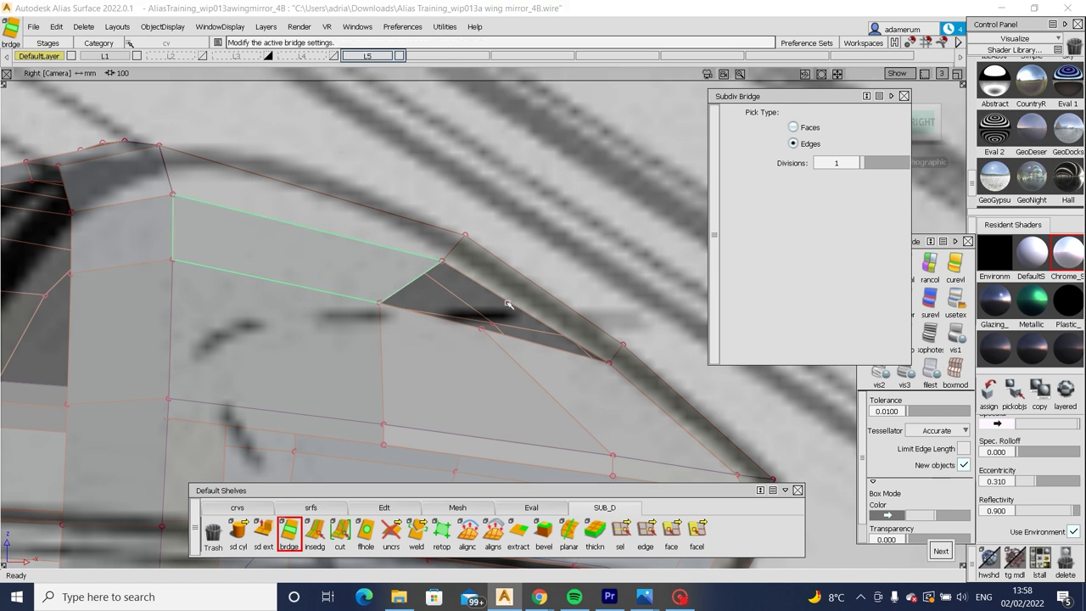
left_click(485, 338)
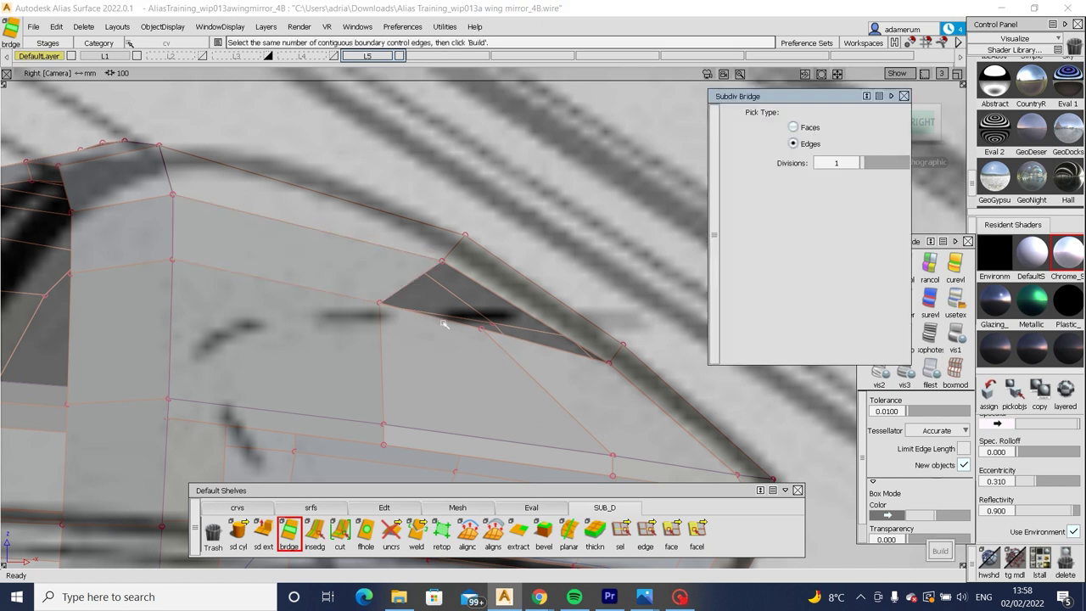
left_click(523, 312)
left_click(524, 342)
Weld the strip's upper edge vertices to the bridged face at the housing edge and view the smooth shaded result.
left_click_drag(582, 332, 572, 354, "alt+shift")
right_click_drag(572, 353, 611, 358, "alt+shift")
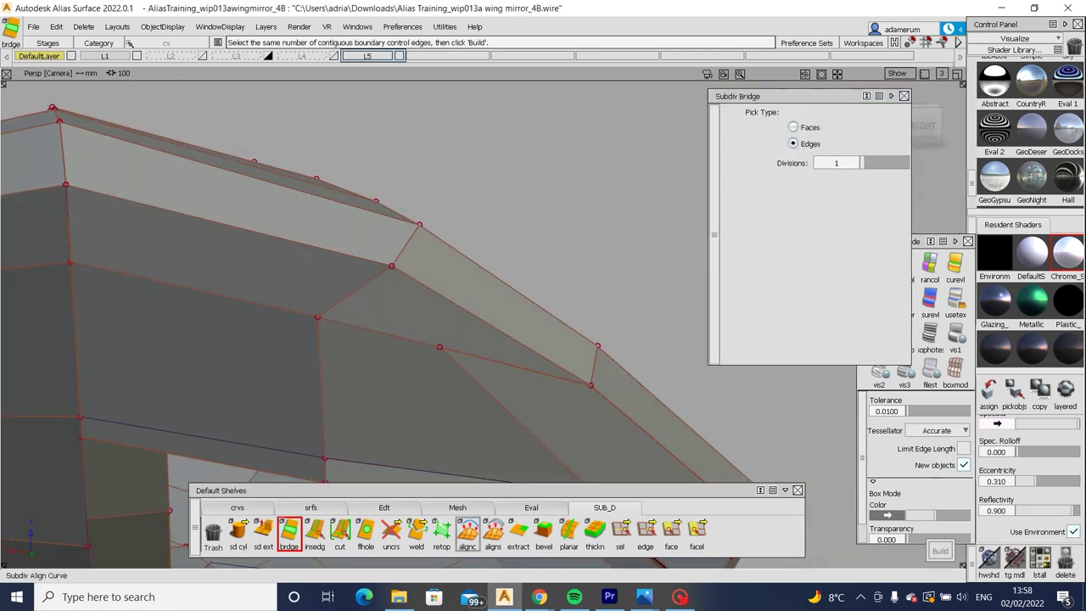
left_click(416, 530)
left_click_drag(497, 353, 502, 388, "alt+shift")
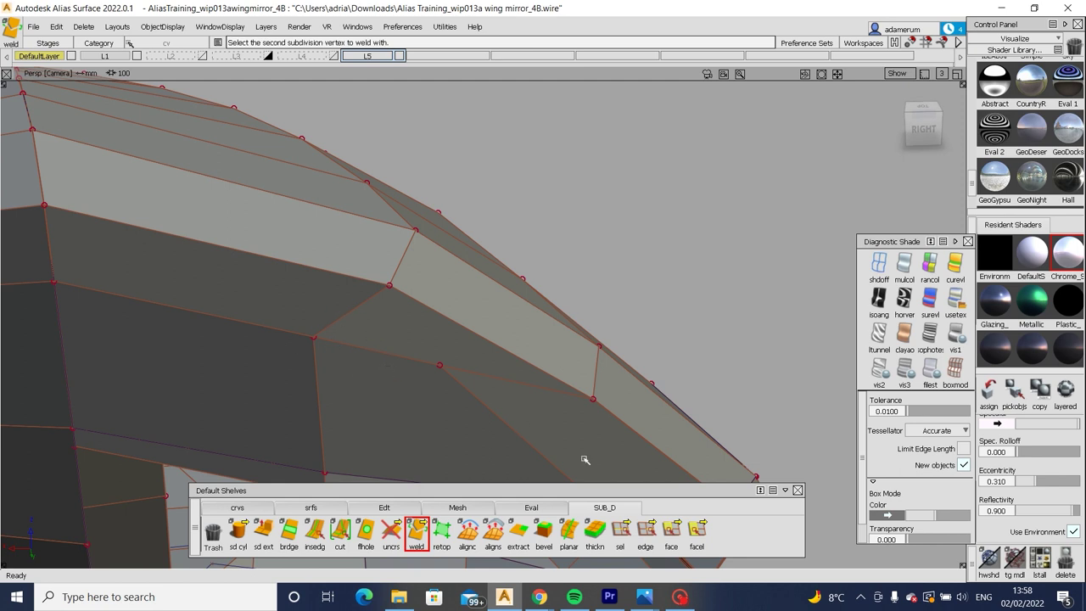
mouse_move(585, 459)
left_mouse_down("alt+shift")
mouse_move(575, 240)
mouse_move(521, 376)
mouse_move(473, 296)
left_mouse_up("alt+shift")
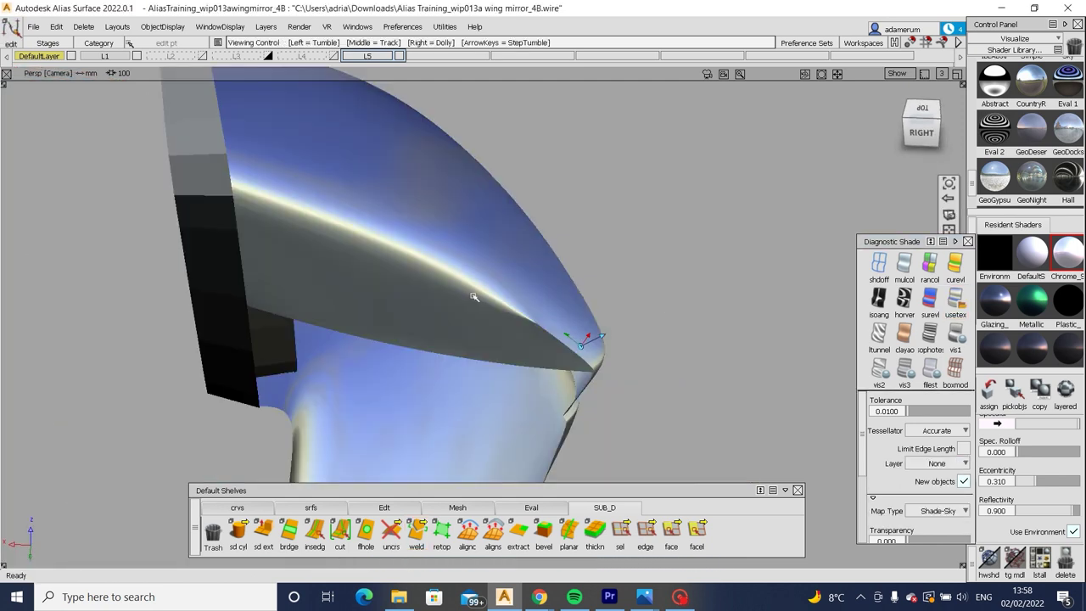
Weld the strip's front edge to the housing edge in box mode and check the smooth surface with User Defined Texture shading.
right_click_drag(473, 296, 509, 255, "alt+shift")
left_click(955, 368)
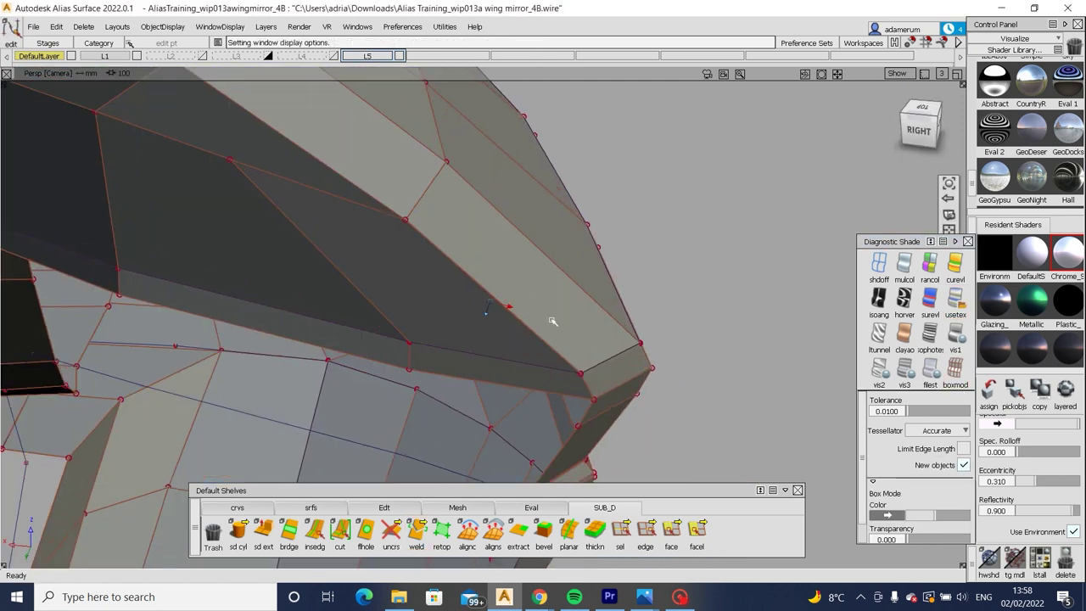
right_click_drag(553, 321, 396, 507, "alt+shift")
left_click(416, 530)
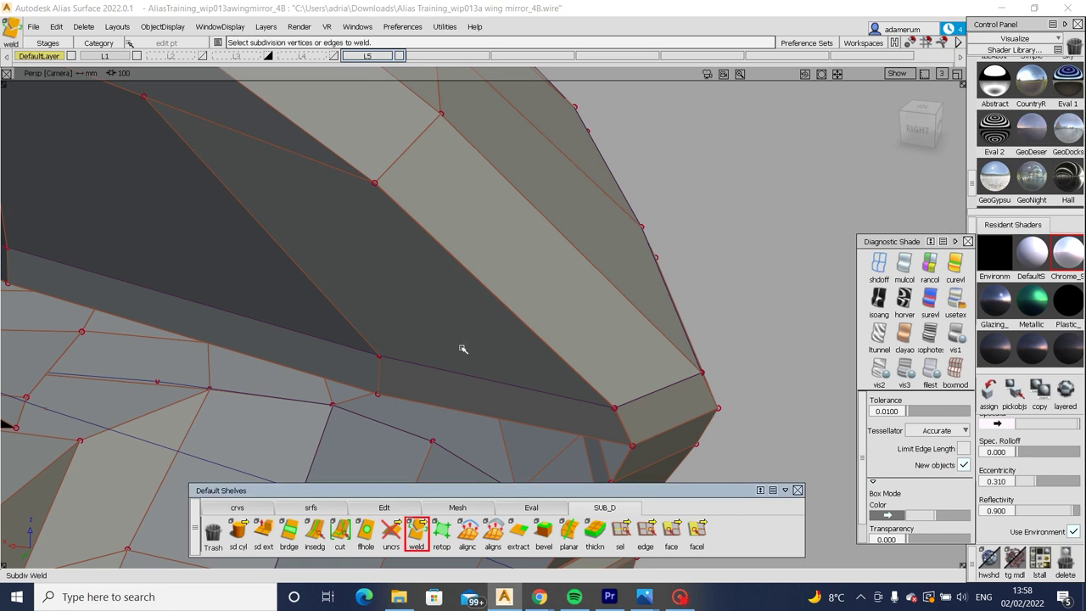
left_click(490, 289)
left_click(552, 308)
left_click(955, 297)
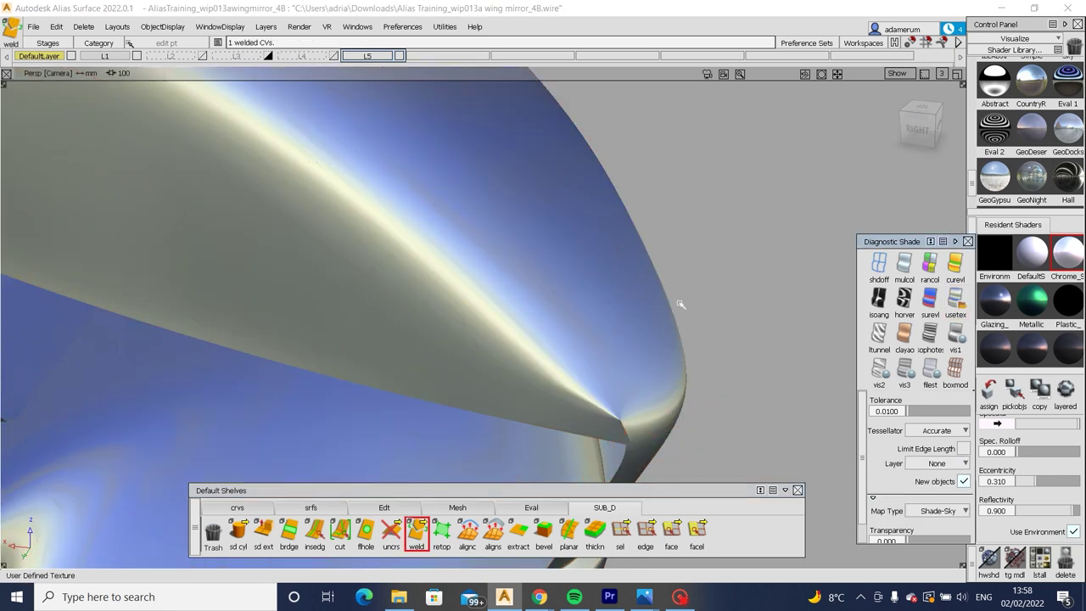
left_click_drag(680, 303, 526, 288, "alt+shift")
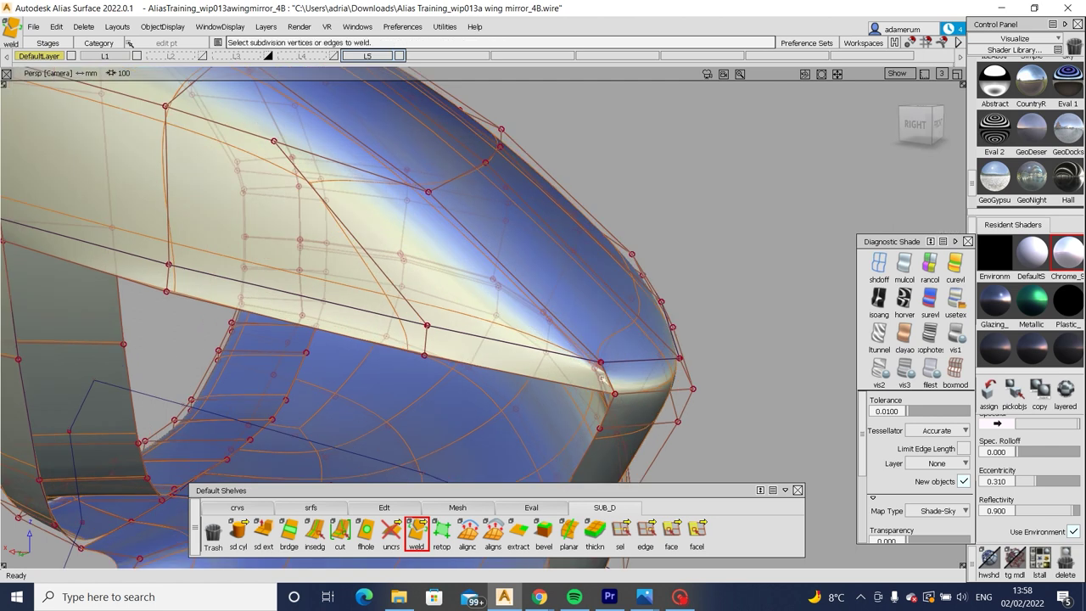
In box mode, weld the vertex at the strip's front corner and shift the middle upper edge vertex slightly sideways in the front view.
left_click(955, 367)
left_click_drag(602, 388, 598, 360, "alt+shift")
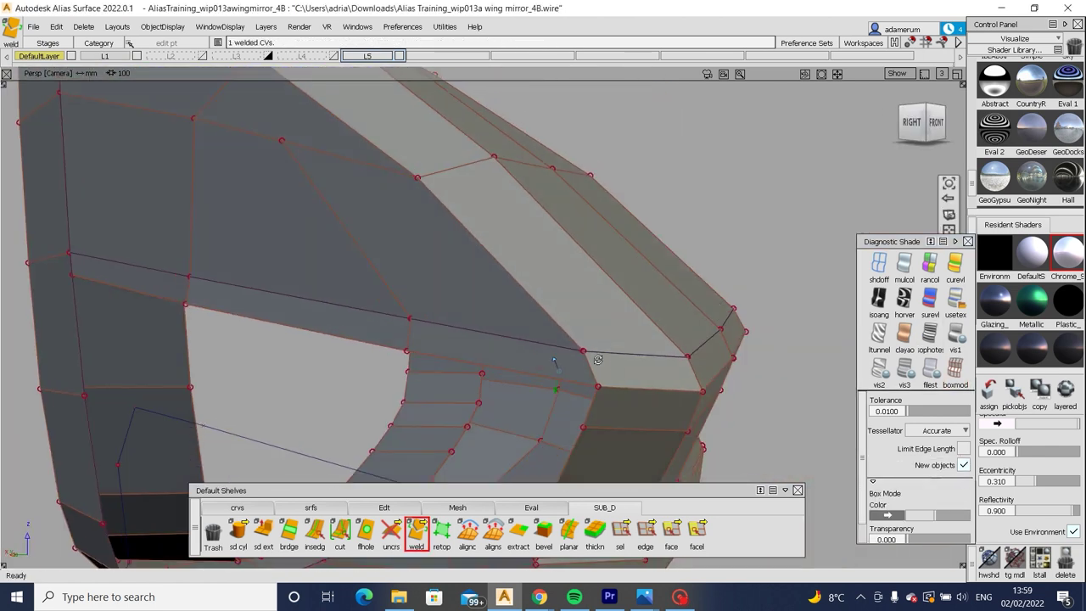
left_click(392, 323)
left_click_drag(392, 323, 444, 329, "alt+shift")
mouse_move(523, 349)
left_mouse_down("alt+shift")
mouse_move(337, 323)
mouse_move(384, 359)
left_mouse_up("alt+shift")
left_click(340, 318)
key("ctrl+z")
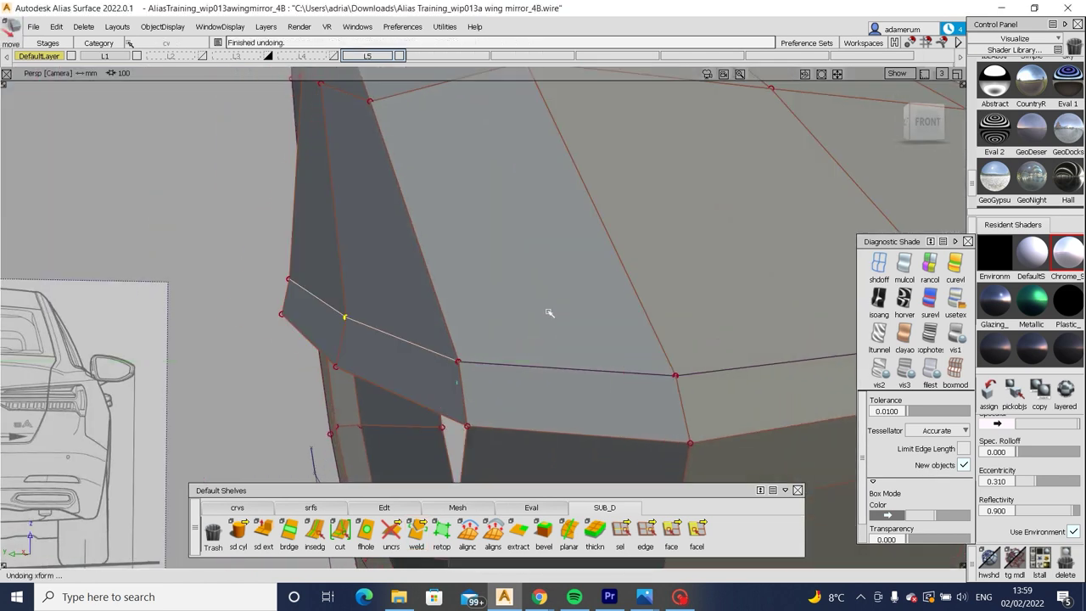
middle_click_drag(399, 313, 407, 313)
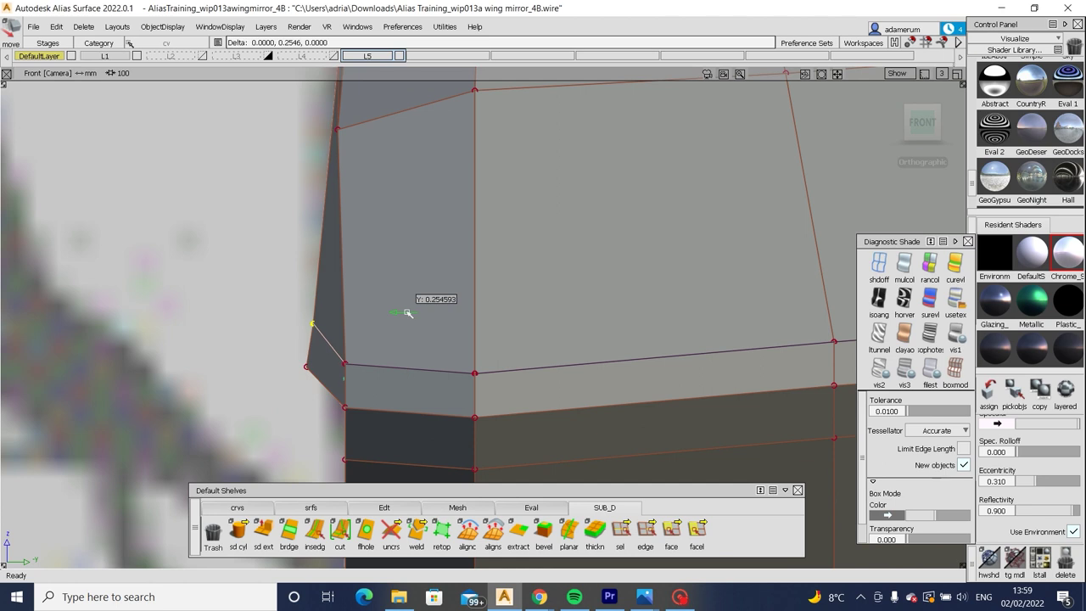
mouse_move(402, 314)
left_mouse_down("alt+shift")
mouse_move(415, 395)
mouse_move(500, 439)
mouse_move(482, 362)
mouse_move(544, 360)
mouse_move(521, 407)
mouse_move(526, 336)
mouse_move(497, 334)
mouse_move(501, 348)
mouse_move(781, 416)
mouse_move(764, 438)
left_mouse_up("alt+shift")
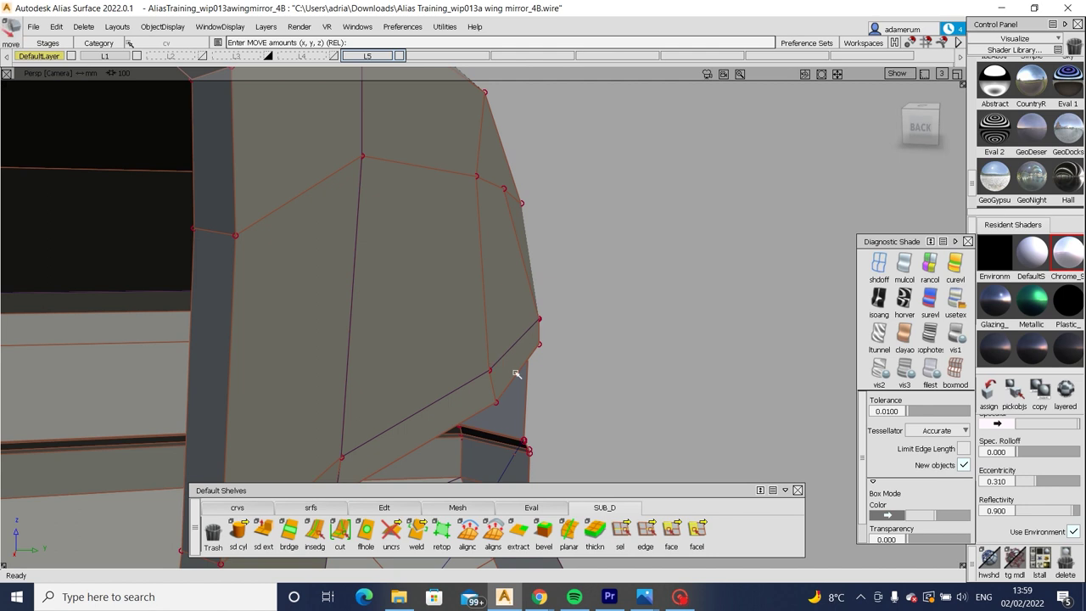
Nudge the crease-edge vertex seen from the back, and shift a vertex in the row above by about 1.5 mm along Y.
left_click_drag(504, 384, 577, 381, "alt+shift")
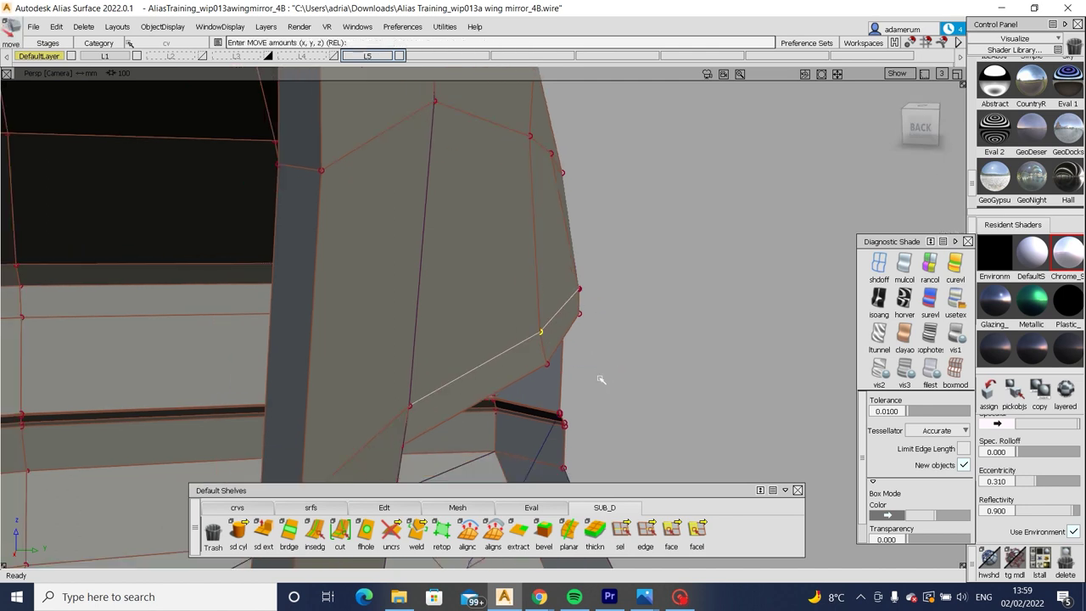
middle_click_drag(594, 392, 606, 374)
left_click_drag(607, 373, 437, 219, "alt+shift")
left_click_drag(502, 190, 533, 216)
left_click(928, 121)
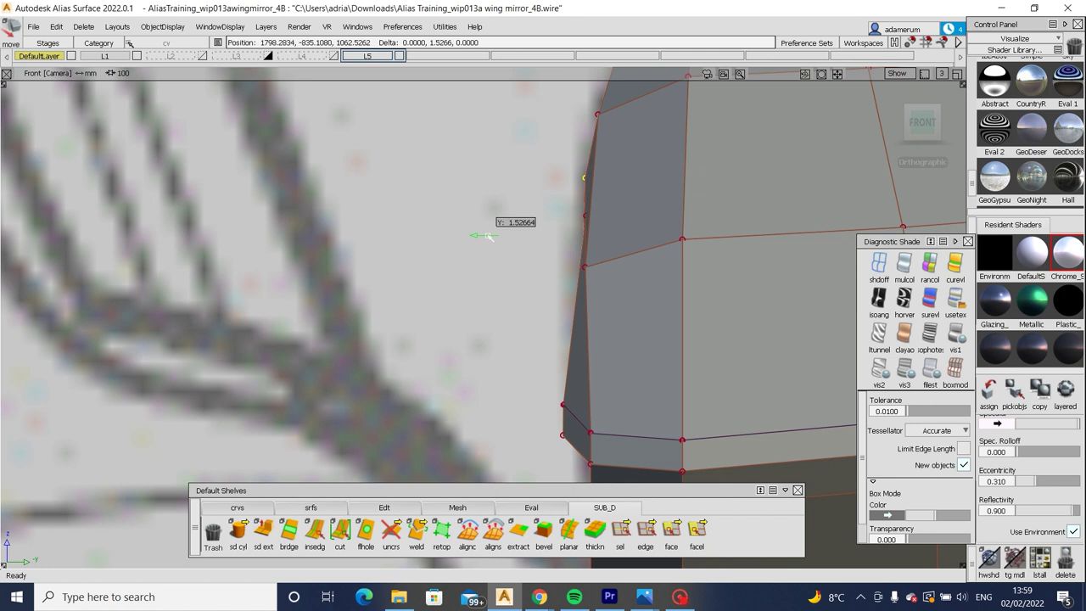
left_click_drag(485, 247, 527, 252, "alt+shift")
Adjust the neighbouring inner-side vertex and check the smooth shaded surface of the housing.
left_click_drag(563, 215, 584, 236)
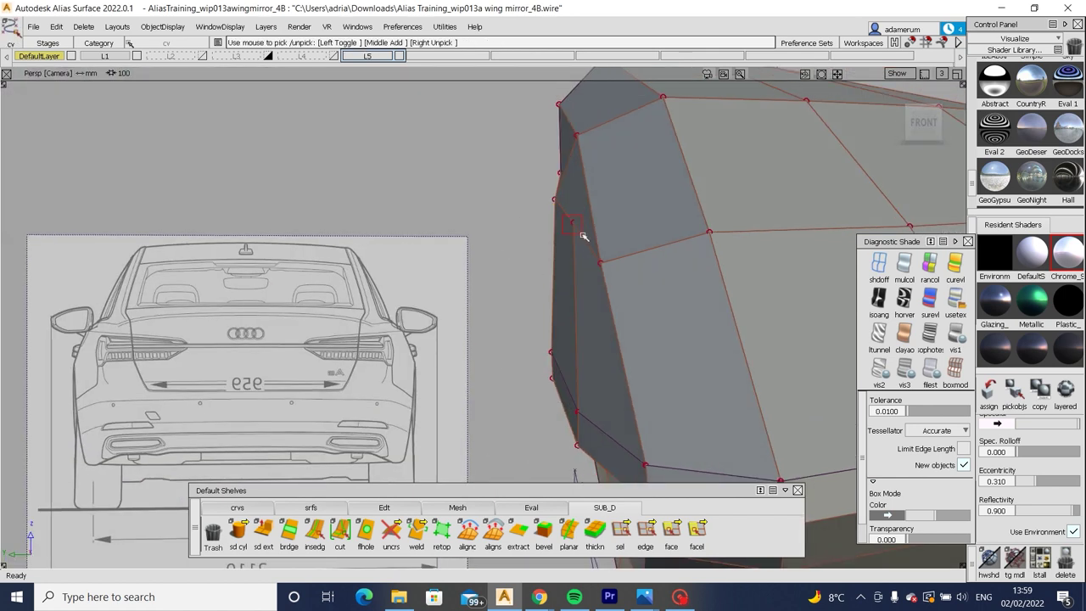
left_click_drag(462, 294, 547, 323)
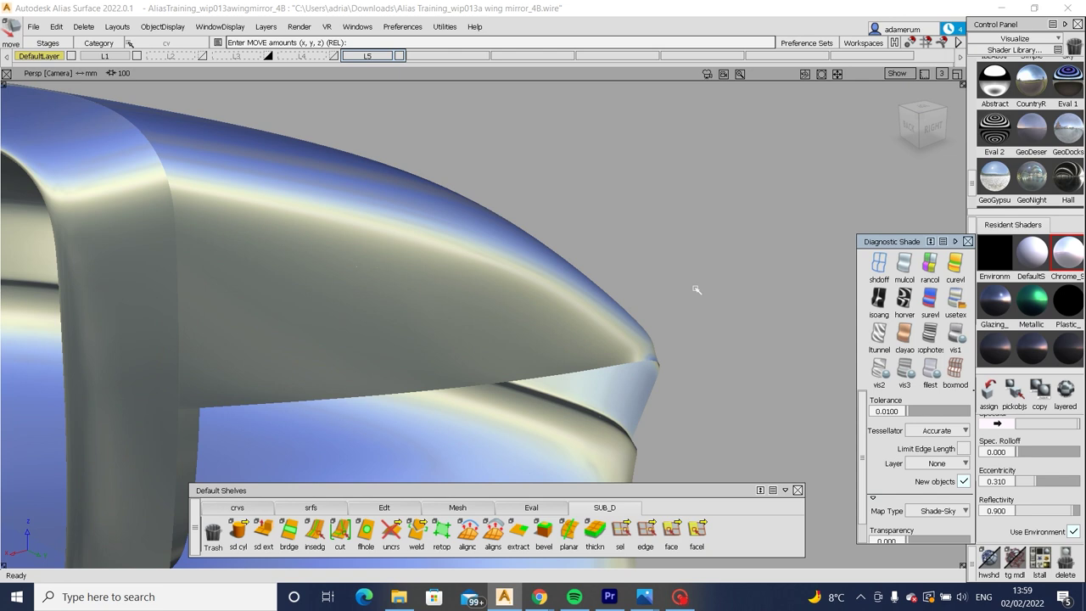
mouse_move(696, 291)
left_mouse_down("alt+shift")
mouse_move(606, 449)
mouse_move(351, 364)
mouse_move(285, 262)
mouse_move(573, 318)
left_mouse_up("alt+shift")
key("2")
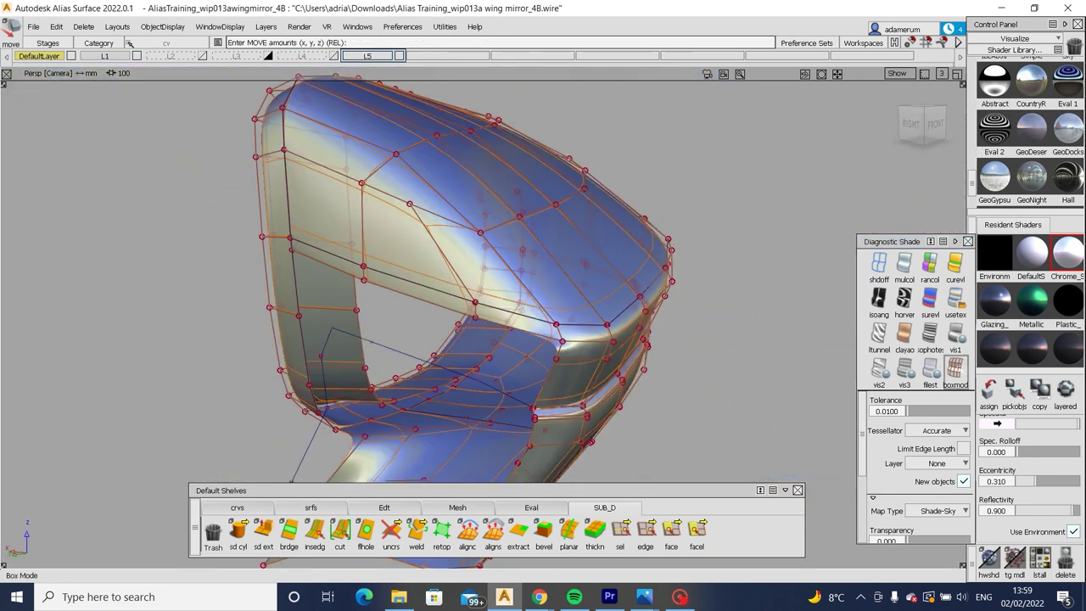
In box mode, move the column of three vertices on the housing's front edge about 0.45 mm forward, checking them in the front view.
left_click(955, 370)
mouse_move(517, 286)
left_mouse_down("alt+shift")
mouse_move(704, 283)
mouse_move(351, 309)
mouse_move(487, 300)
mouse_move(652, 315)
mouse_move(478, 313)
left_mouse_up("alt+shift")
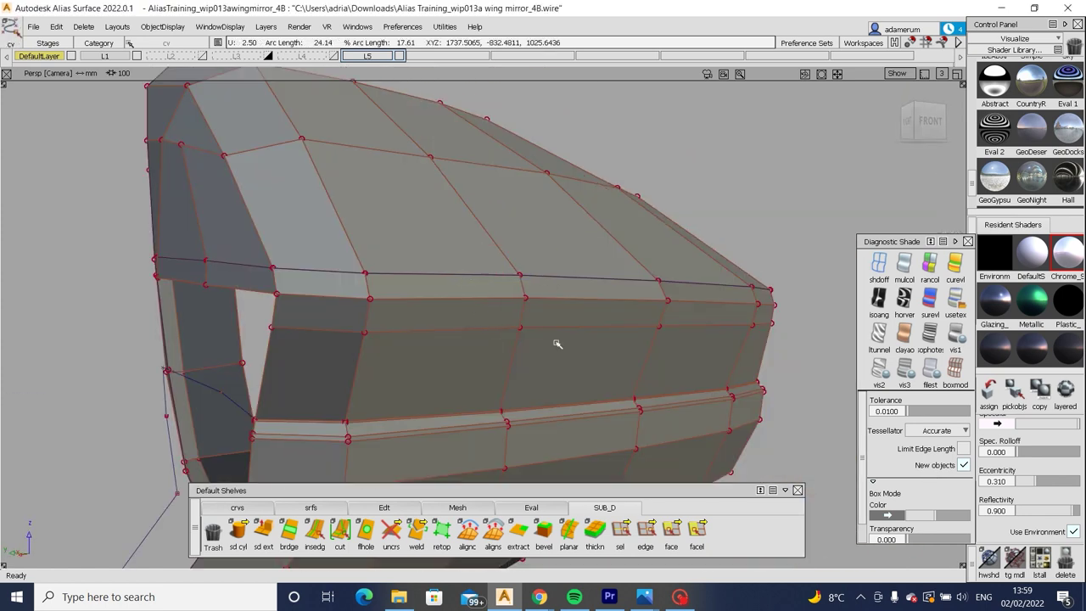
left_click_drag(561, 307, 764, 235, "alt+shift")
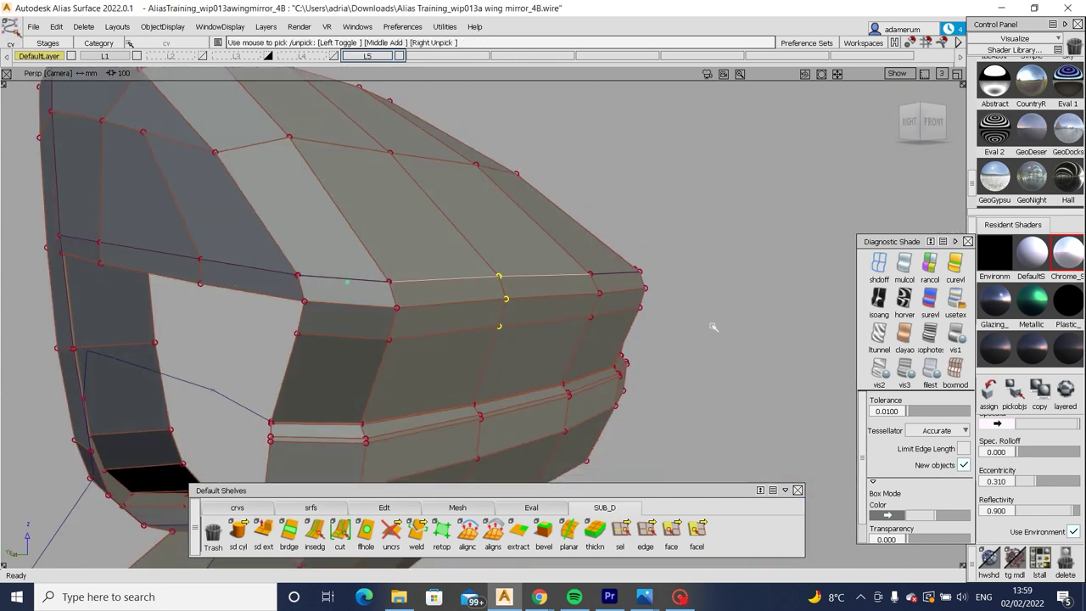
left_click_drag(712, 326, 596, 409, "alt+shift")
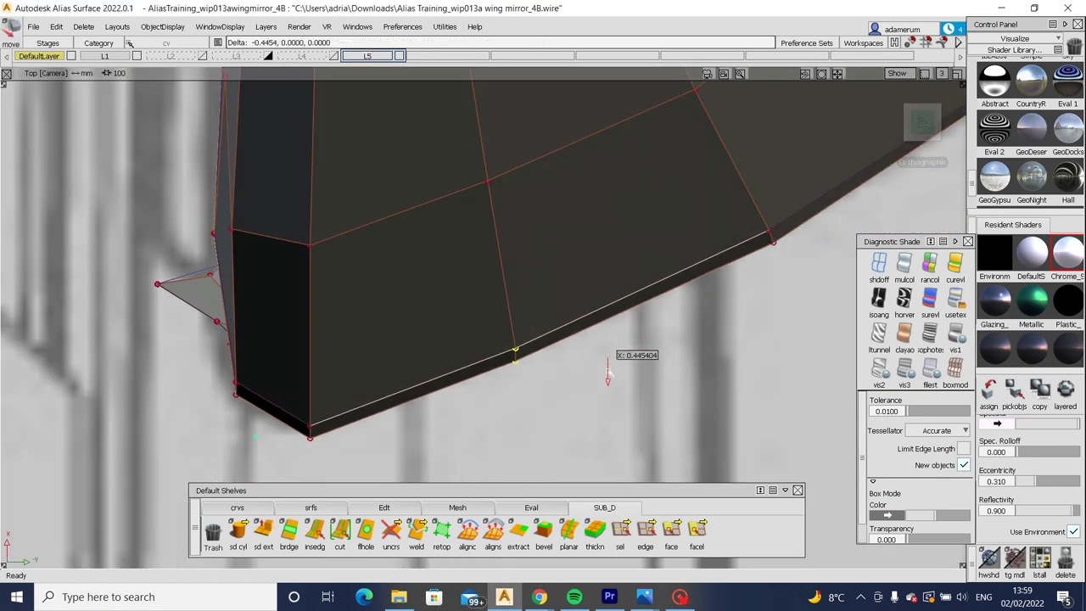
left_click_drag(635, 354, 723, 417, "alt+shift")
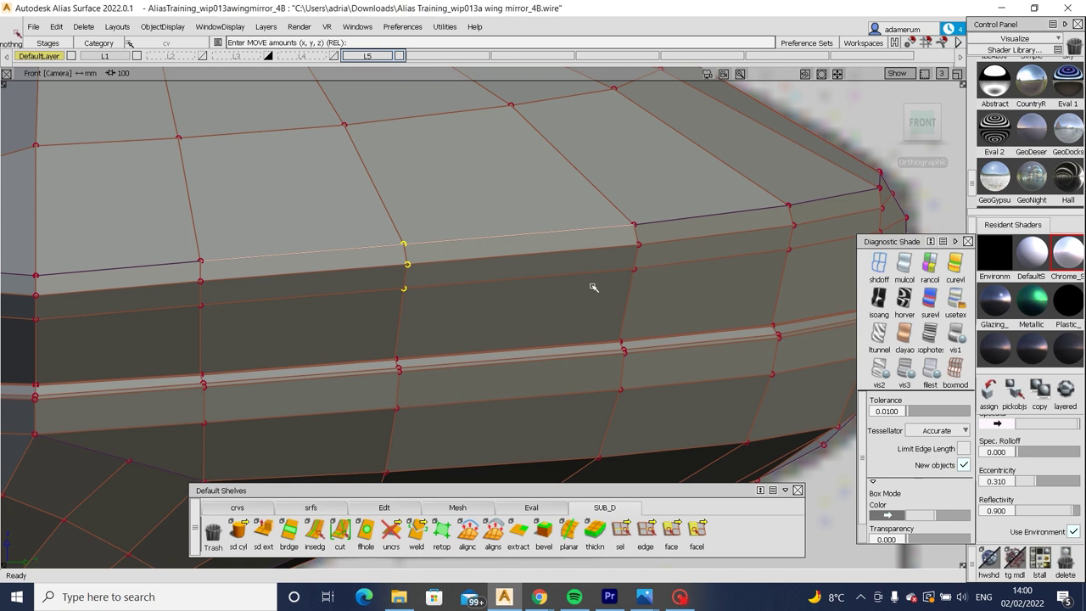
left_click(644, 262)
mouse_move(667, 267)
left_mouse_down()
mouse_move(676, 289)
mouse_move(484, 300)
mouse_move(235, 288)
mouse_move(317, 279)
mouse_move(259, 303)
mouse_move(535, 302)
mouse_move(719, 322)
mouse_move(517, 303)
mouse_move(687, 308)
mouse_move(654, 294)
left_mouse_up()
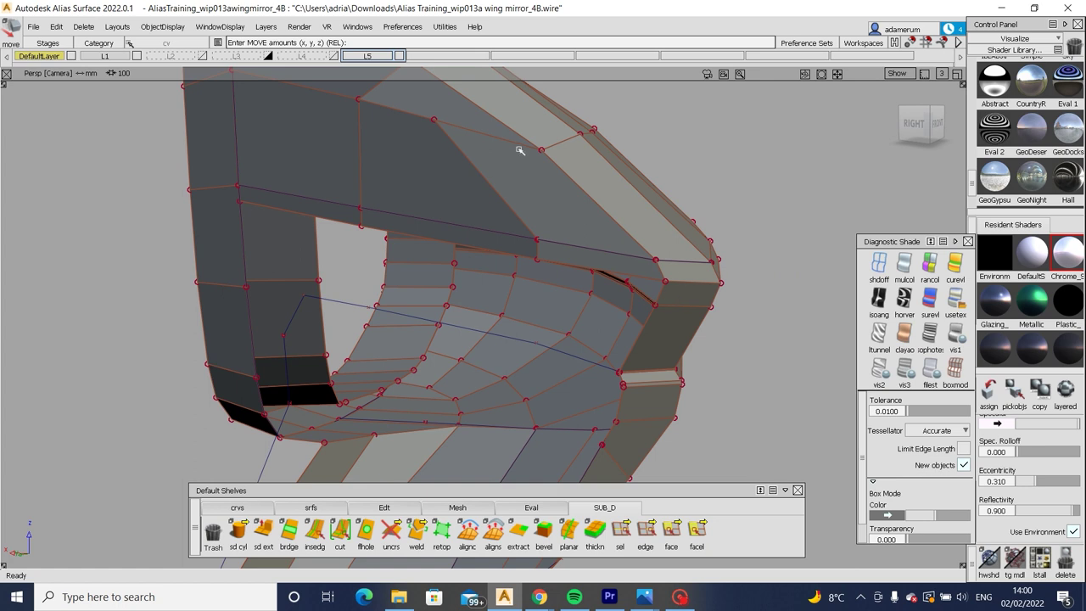
Select the lower edge loop of the inner strip and extrude it straight downward with Subdiv Extrude using Global direction and Weld Together.
mouse_move(520, 151)
left_mouse_down("alt+shift")
mouse_move(500, 218)
mouse_move(462, 246)
mouse_move(478, 285)
mouse_move(373, 321)
left_mouse_up("alt+shift")
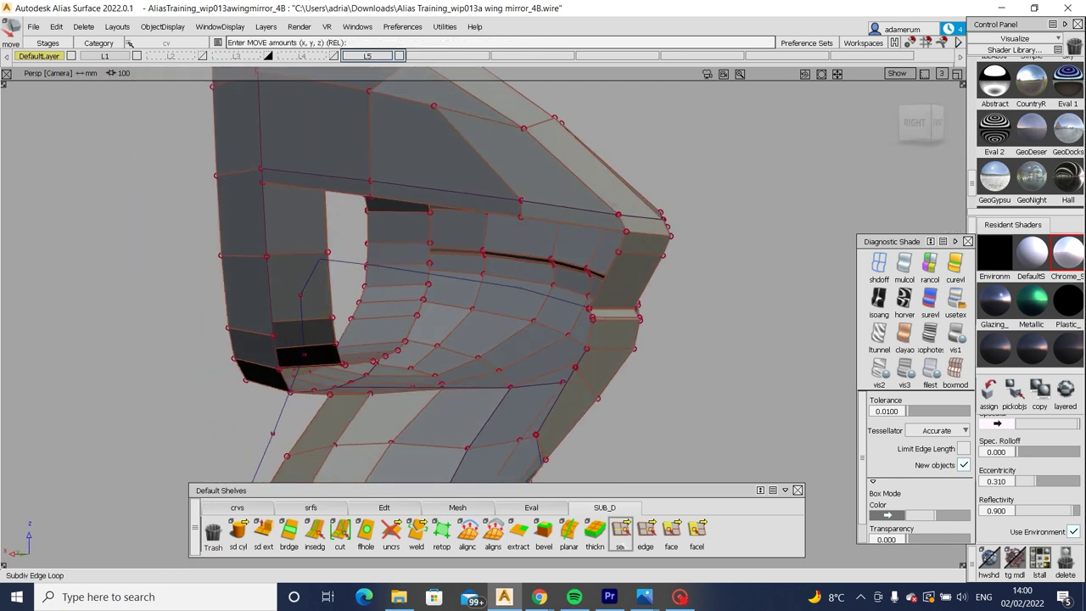
left_click_drag(620, 530, 620, 462)
right_click_drag(657, 338, 632, 350, "alt+shift")
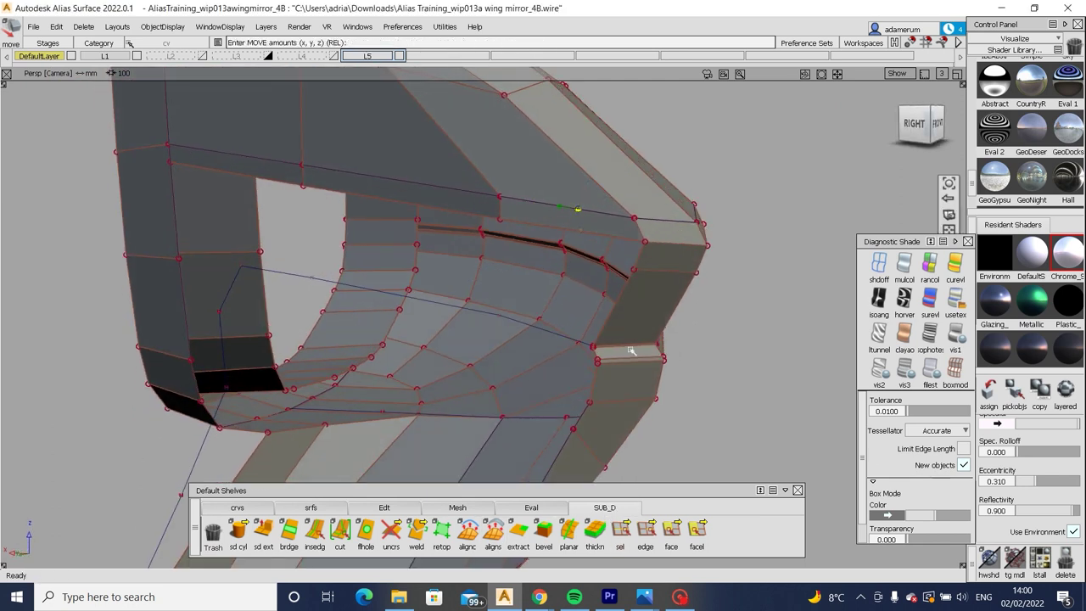
left_click(620, 530)
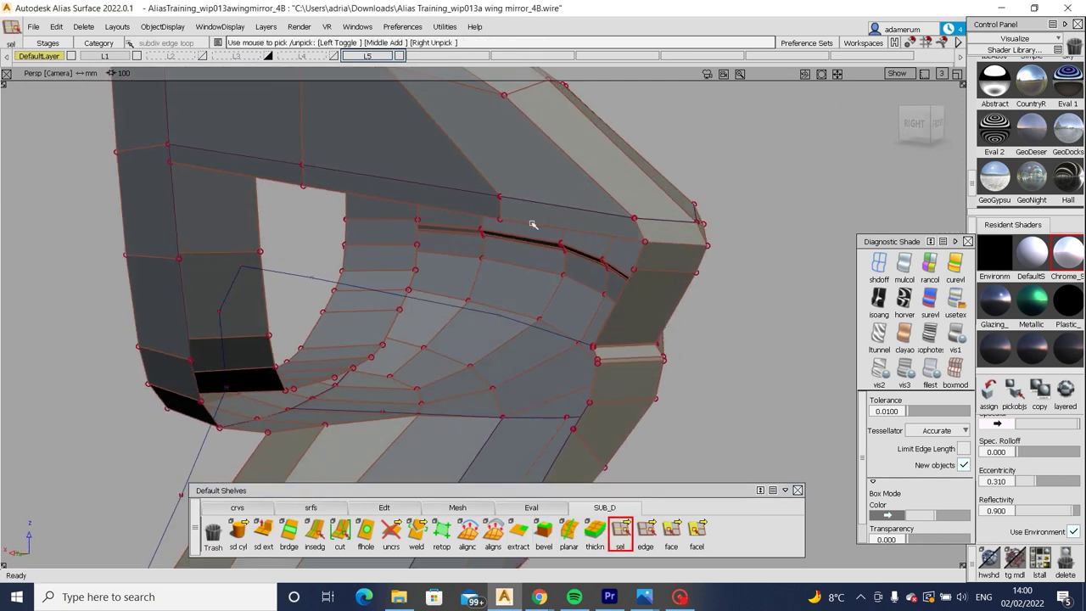
left_click(238, 507)
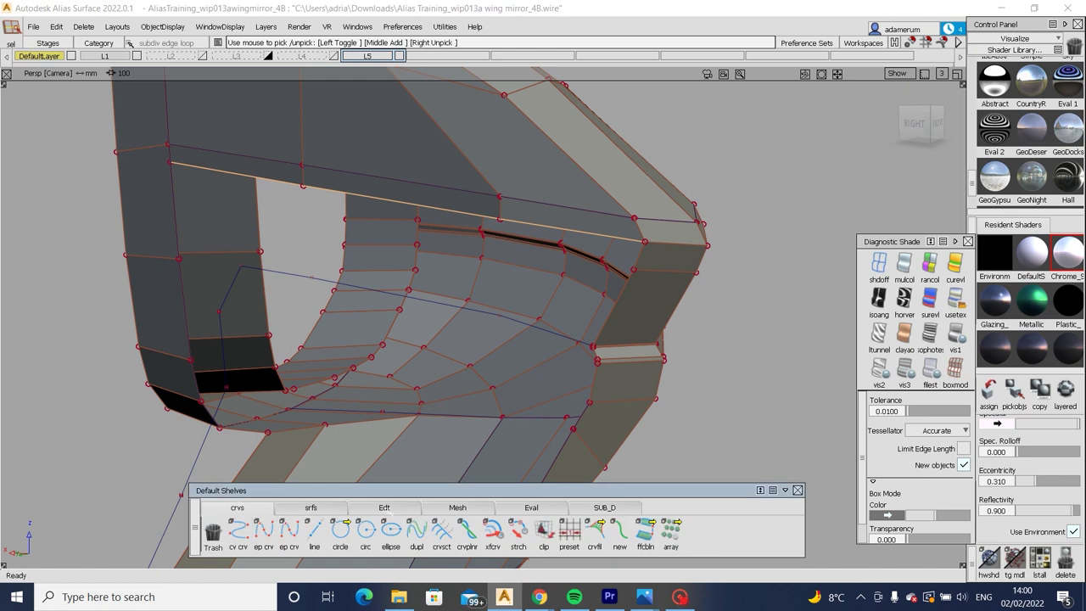
left_click(604, 508)
double_click(263, 530)
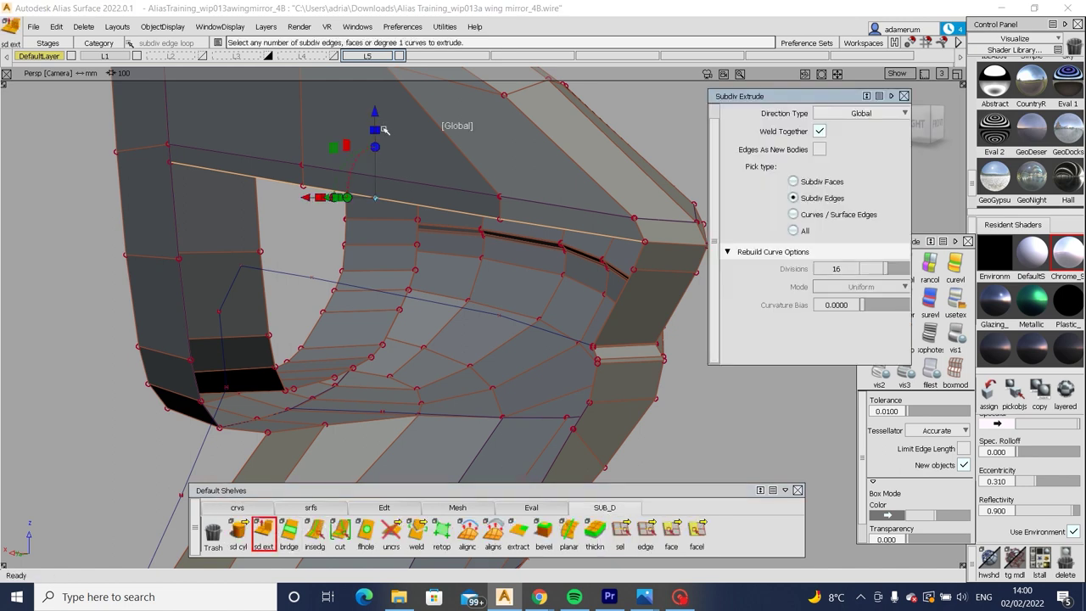
left_click_drag(374, 113, 373, 146)
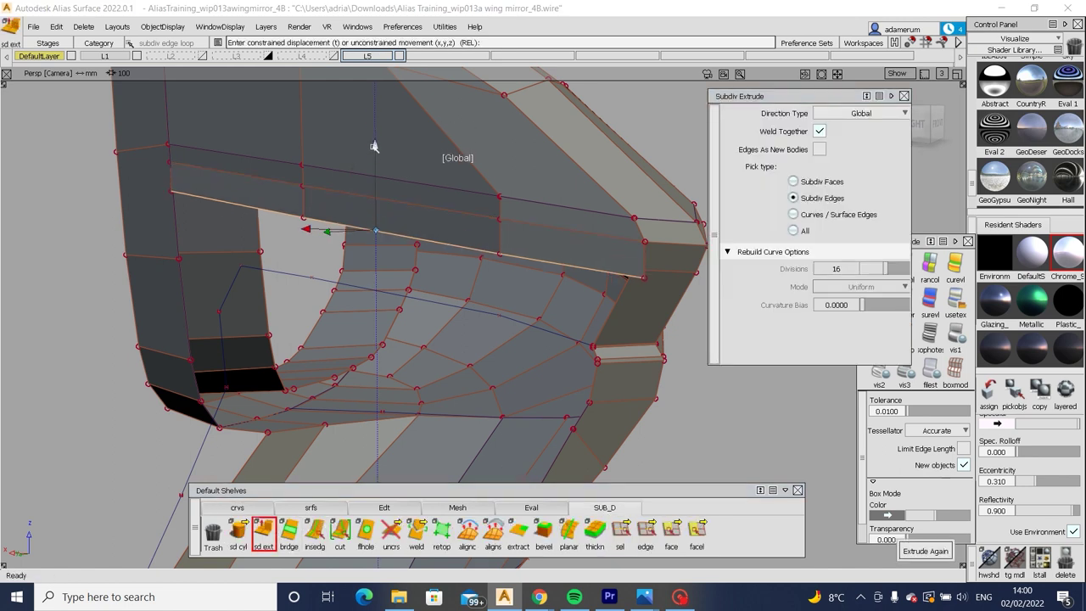
key("Escape")
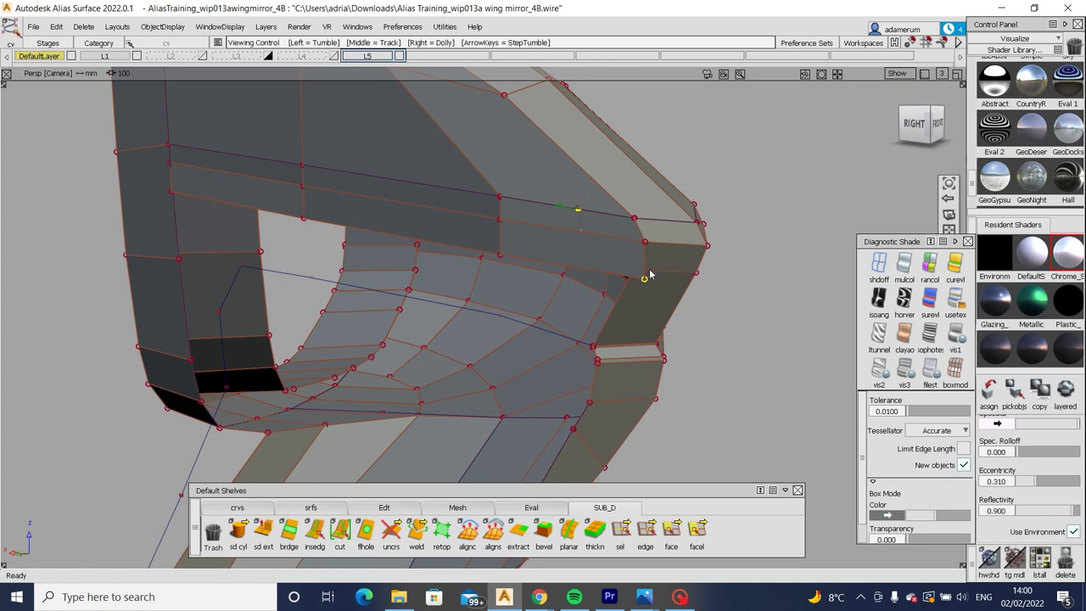
Move the front lower vertex of the extruded strip onto the matching corner vertex of the housing.
left_click_drag(647, 274, 449, 310, "alt+shift")
key("m")
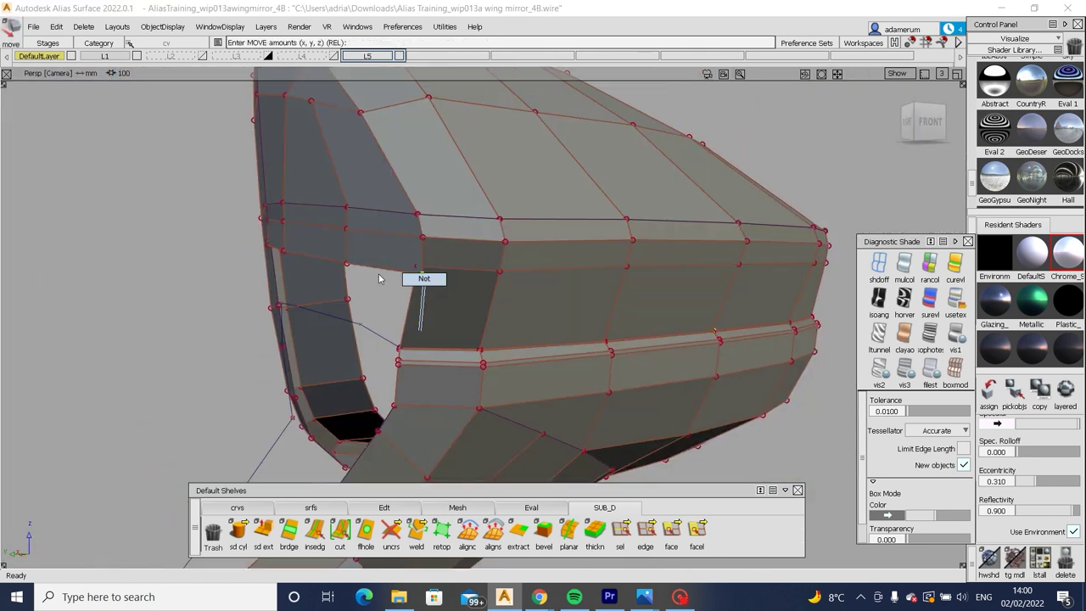
key("F9")
left_click_drag(310, 286, 352, 267, "alt+shift")
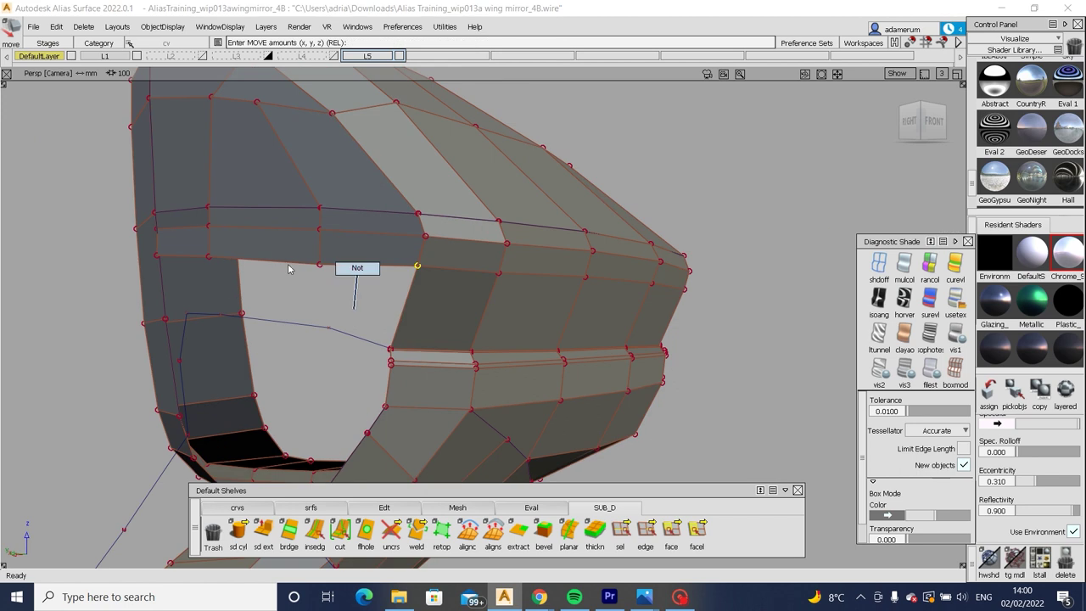
Shift the strip's next lower vertex about 1.0 mm in X and 1.5 mm in Z, and refine the lower edge in the right view.
key("F9")
left_click_drag(349, 380, 752, 203, "alt+shift")
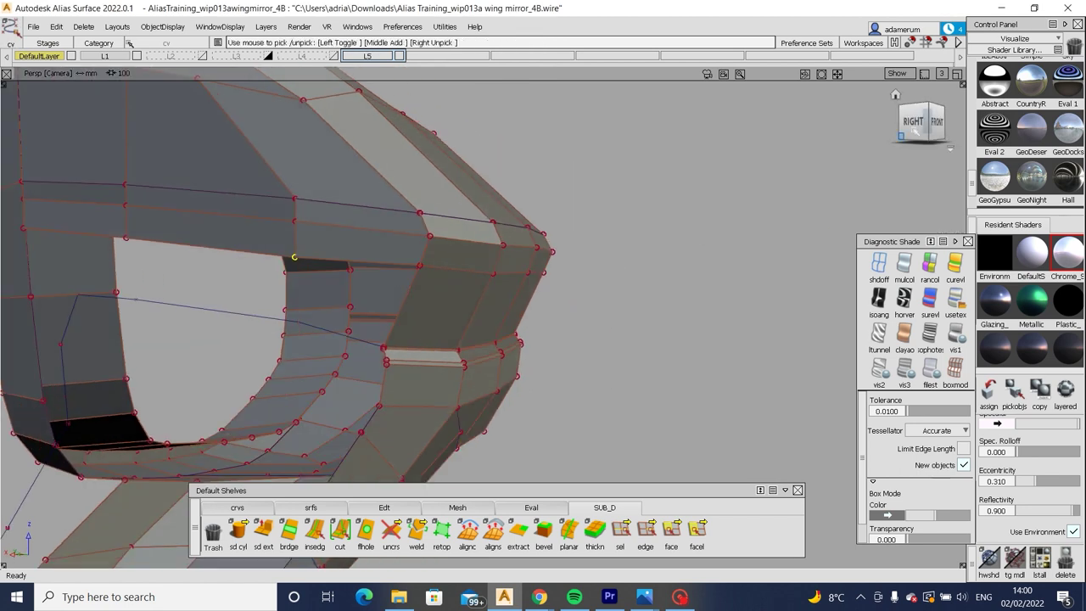
left_click(913, 123)
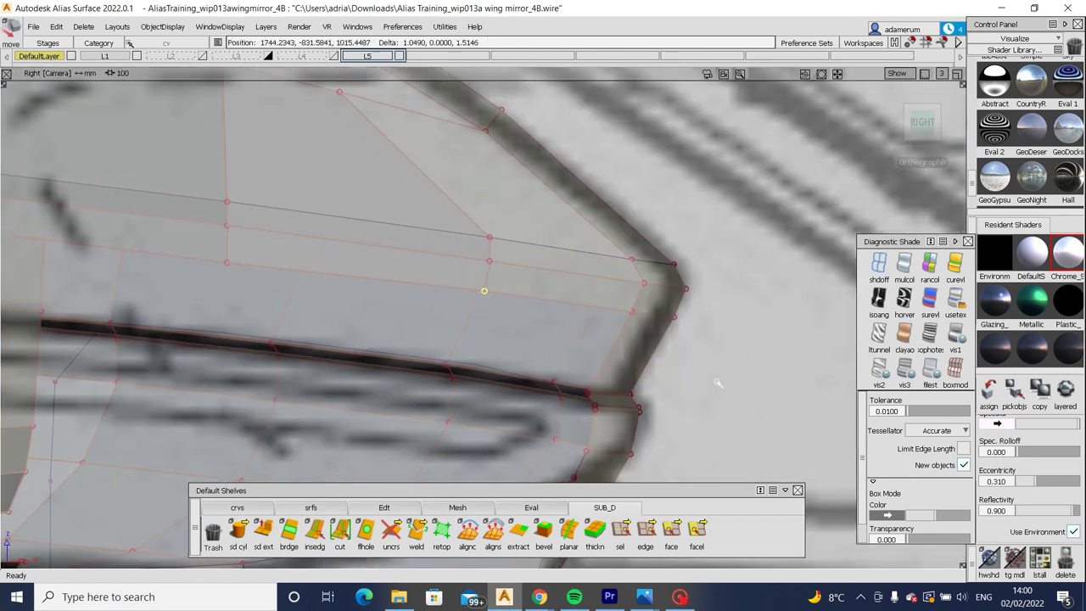
scroll(719, 383, "up", 2)
left_click_drag(468, 272, 492, 286)
key("F8")
left_click(223, 248)
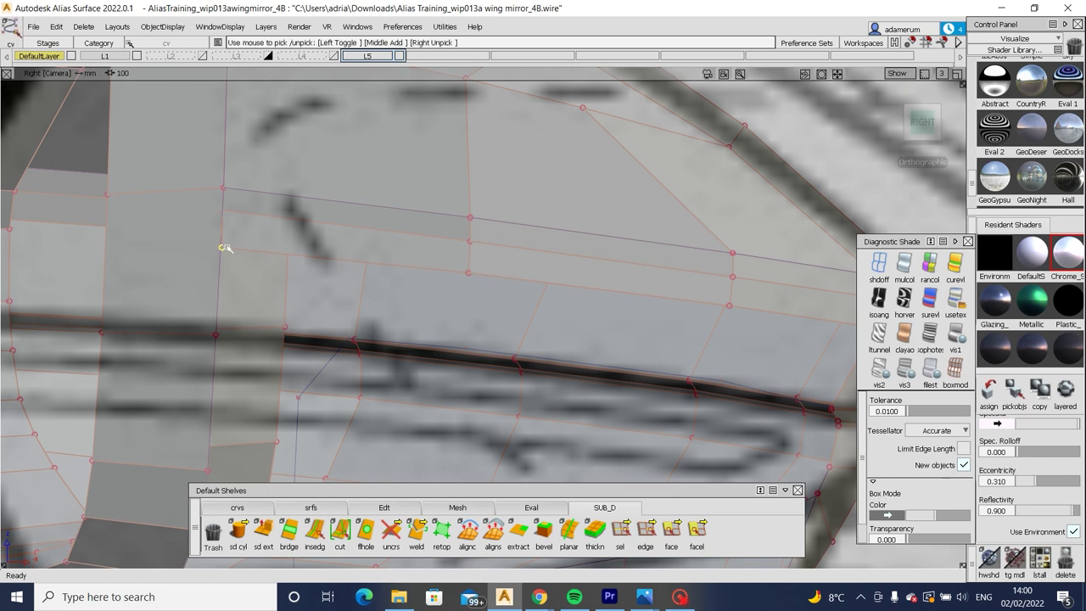
Move the strip's lower edge vertex about 1 mm along Y toward the housing in the front view and check the smooth shaded surface.
left_click_drag(220, 247, 618, 358, "alt+shift")
scroll(630, 377, "up", 5)
scroll(630, 378, "up", 2)
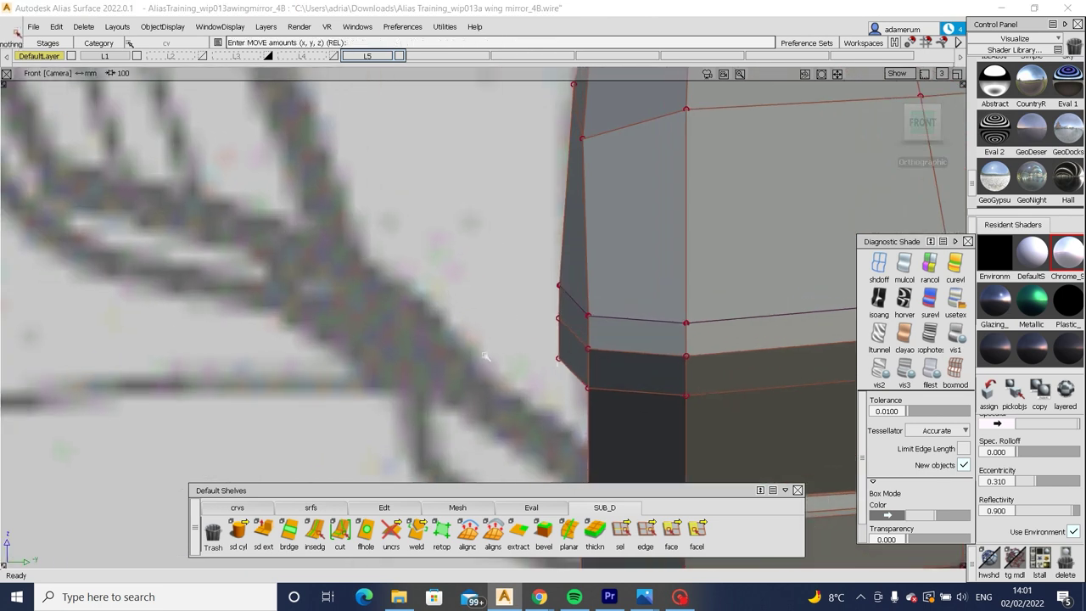
mouse_move(557, 395)
left_mouse_down("alt+shift")
mouse_move(547, 407)
mouse_move(510, 359)
mouse_move(441, 337)
left_mouse_up("alt+shift")
scroll(440, 337, "up", 3)
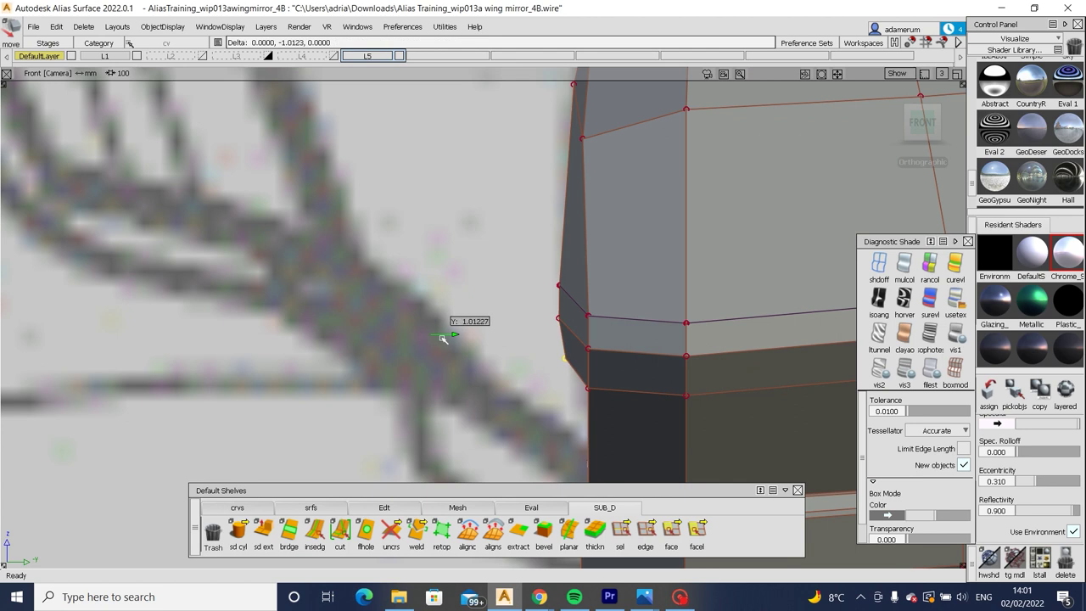
key("F8")
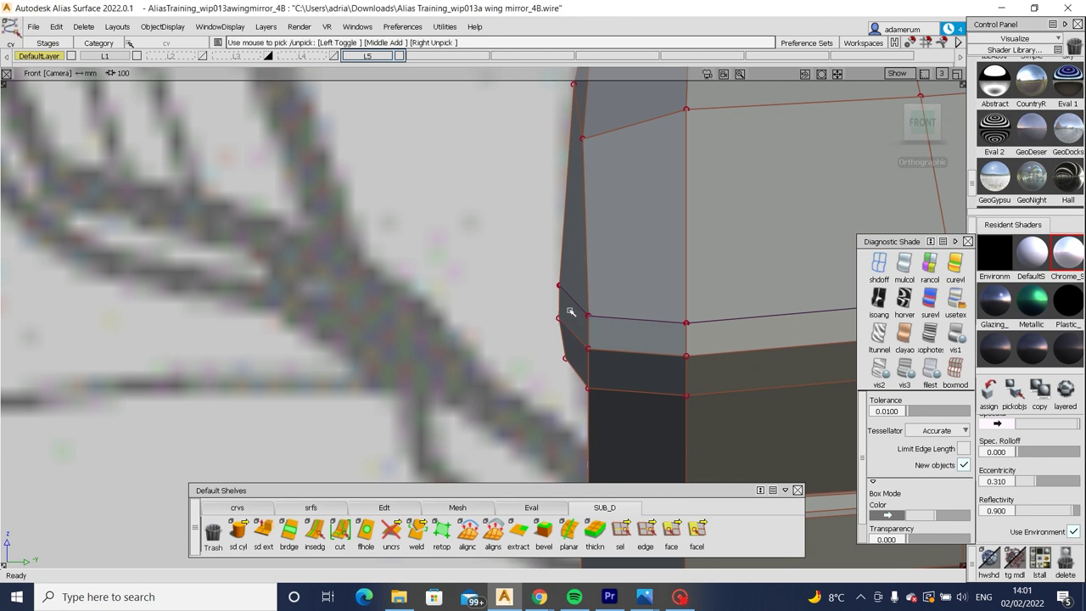
scroll(571, 312, "down", 2)
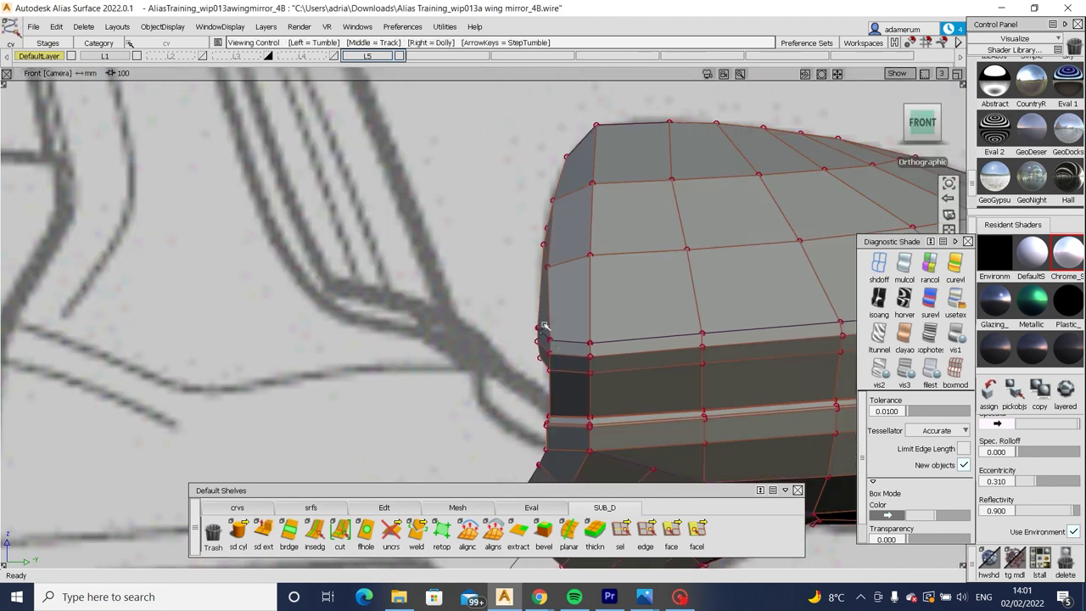
mouse_move(544, 325)
left_mouse_down("alt+shift")
mouse_move(616, 294)
mouse_move(582, 308)
mouse_move(606, 339)
mouse_move(649, 297)
left_mouse_up("alt+shift")
key("F6")
left_click_drag(750, 361, 982, 371, "alt+shift")
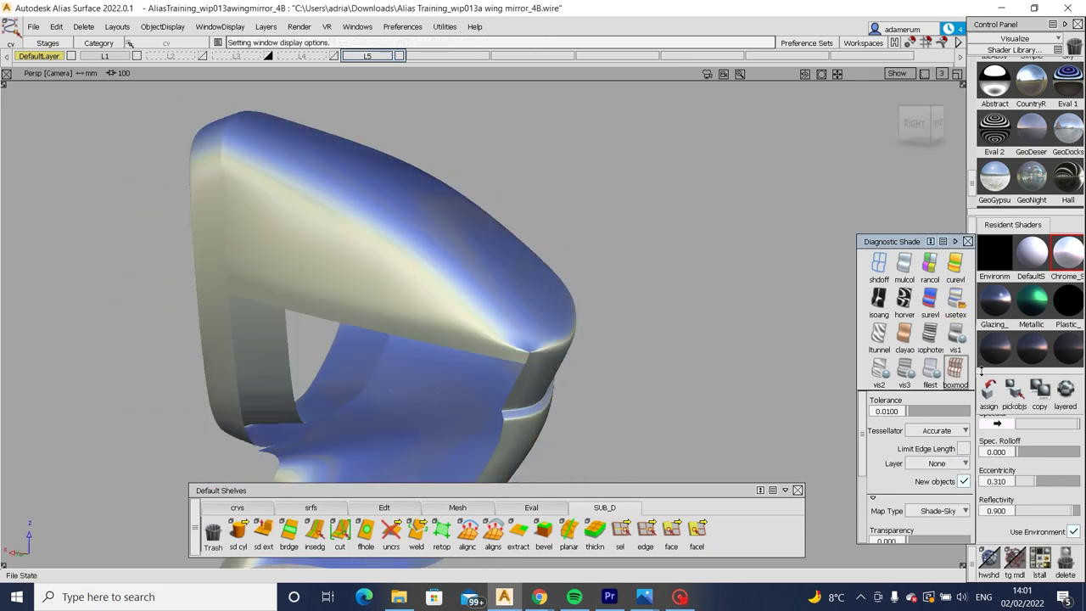
Weld the extruded strip's front lower vertex to the housing corner in box mode and check the smooth shaded result.
key("1")
scroll(569, 367, "up", 5)
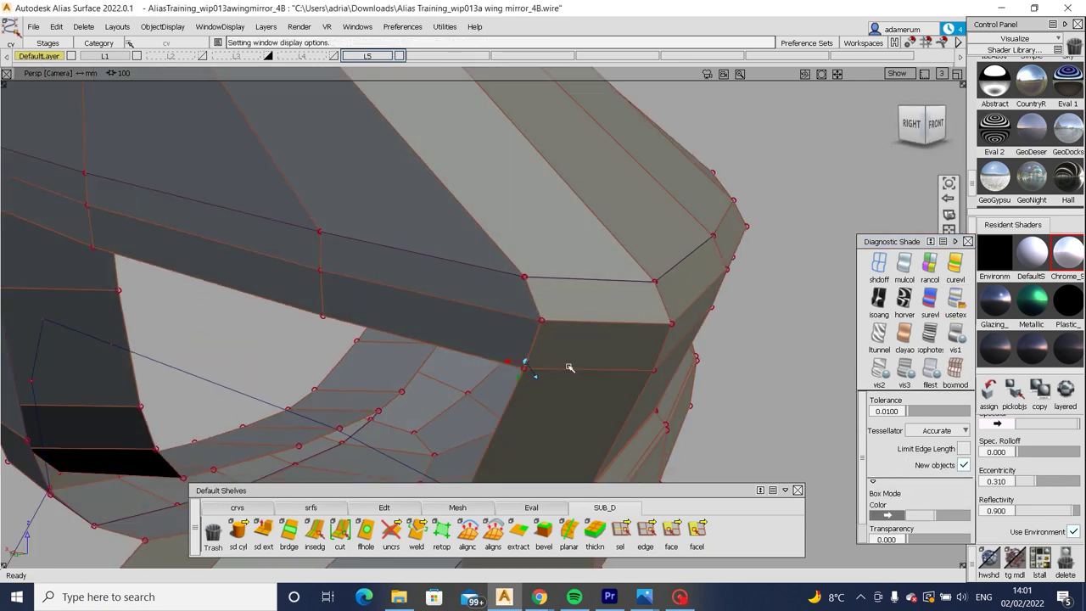
left_click(416, 530)
mouse_move(555, 347)
left_mouse_down("alt+shift")
mouse_move(538, 342)
mouse_move(543, 351)
left_mouse_up("alt+shift")
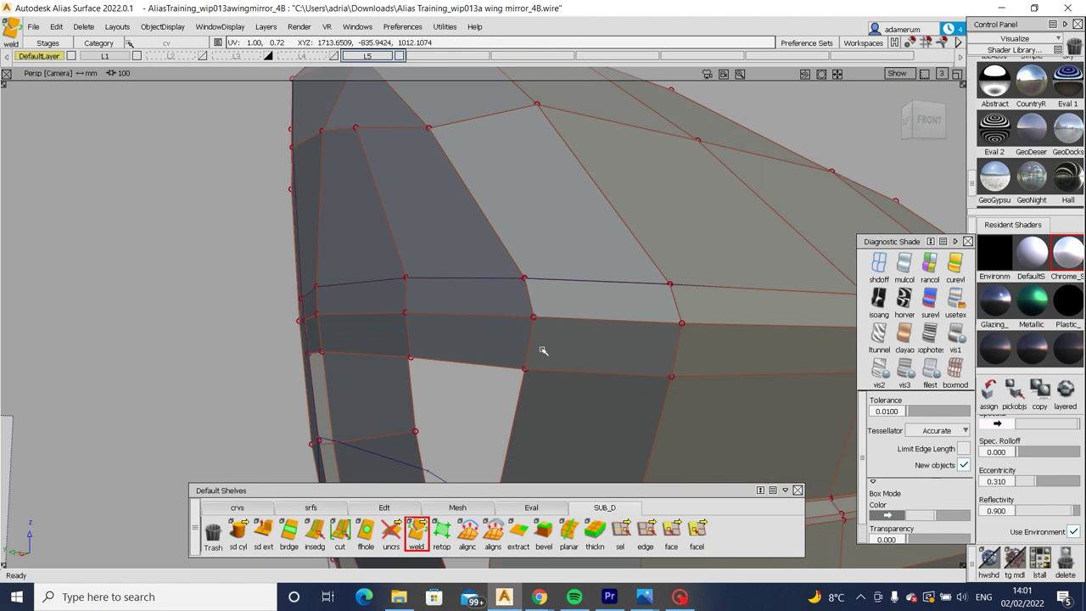
key("3")
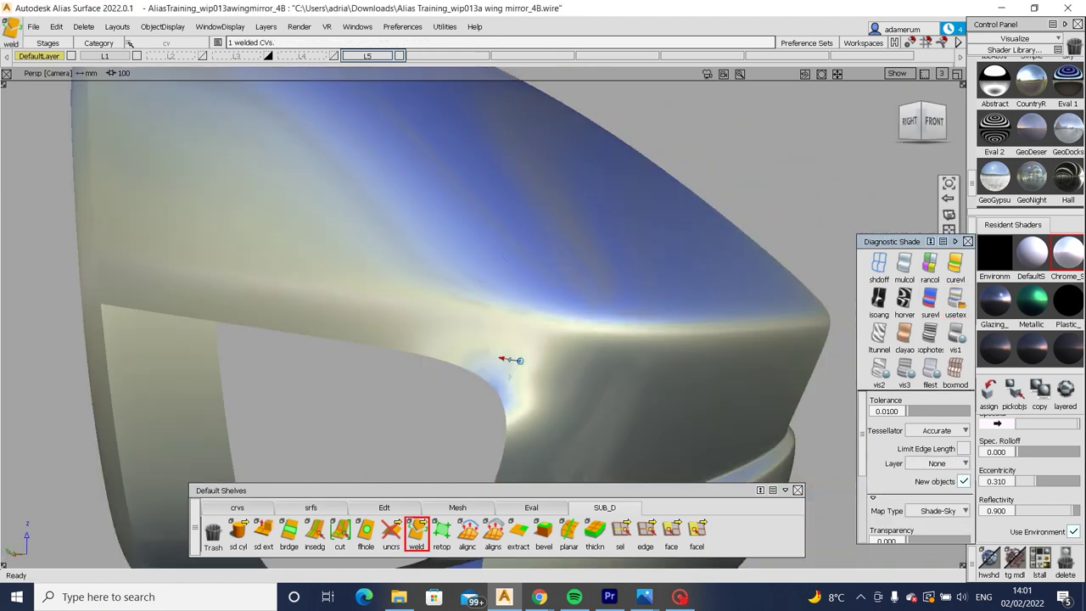
mouse_move(732, 305)
left_mouse_down("alt+shift")
mouse_move(594, 440)
mouse_move(547, 356)
left_mouse_up("alt+shift")
key("2")
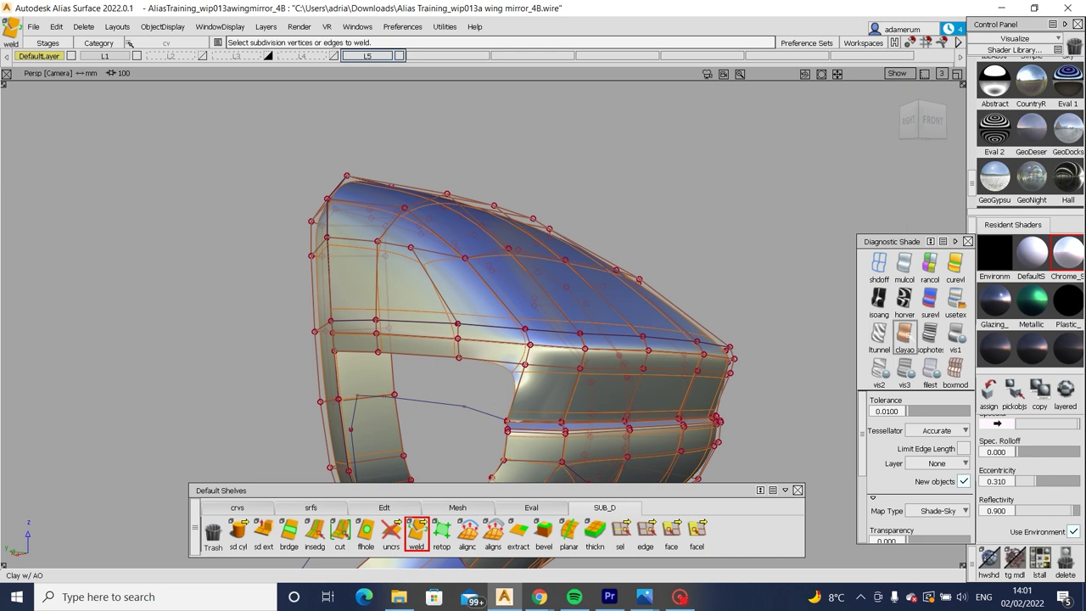
Switch the mirror to box mode display and move the two picked vertices at the end of the strip's lower edge.
left_click(955, 367)
right_click_drag(509, 339, 490, 331, "alt+shift")
mouse_move(490, 330)
left_mouse_down("alt+shift")
mouse_move(342, 342)
mouse_move(445, 318)
mouse_move(360, 306)
mouse_move(388, 340)
left_mouse_up("alt+shift")
key("m")
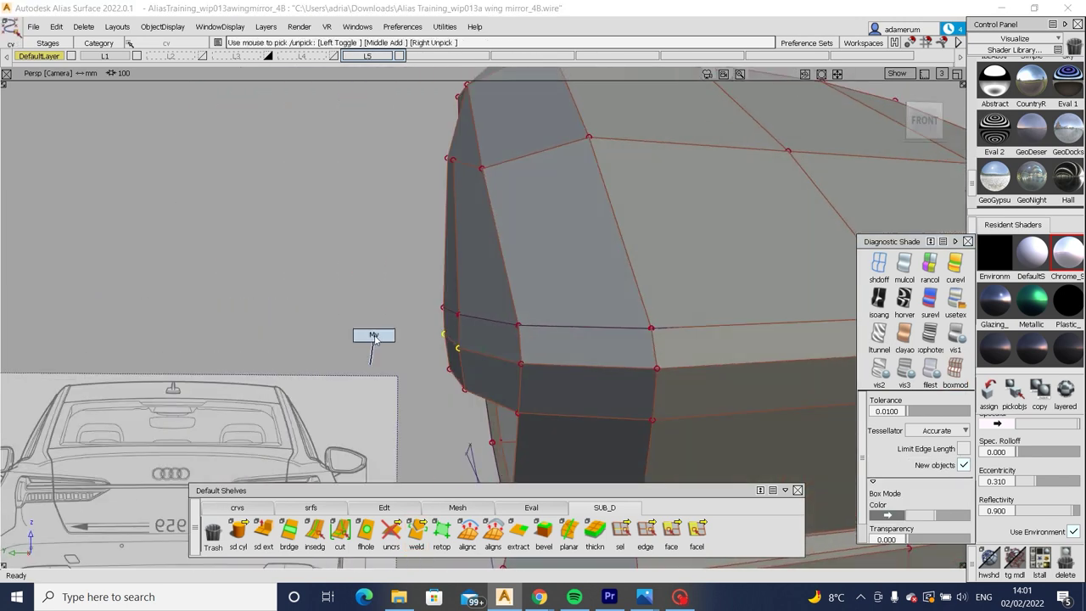
left_click_drag(327, 360, 670, 301, "alt+shift")
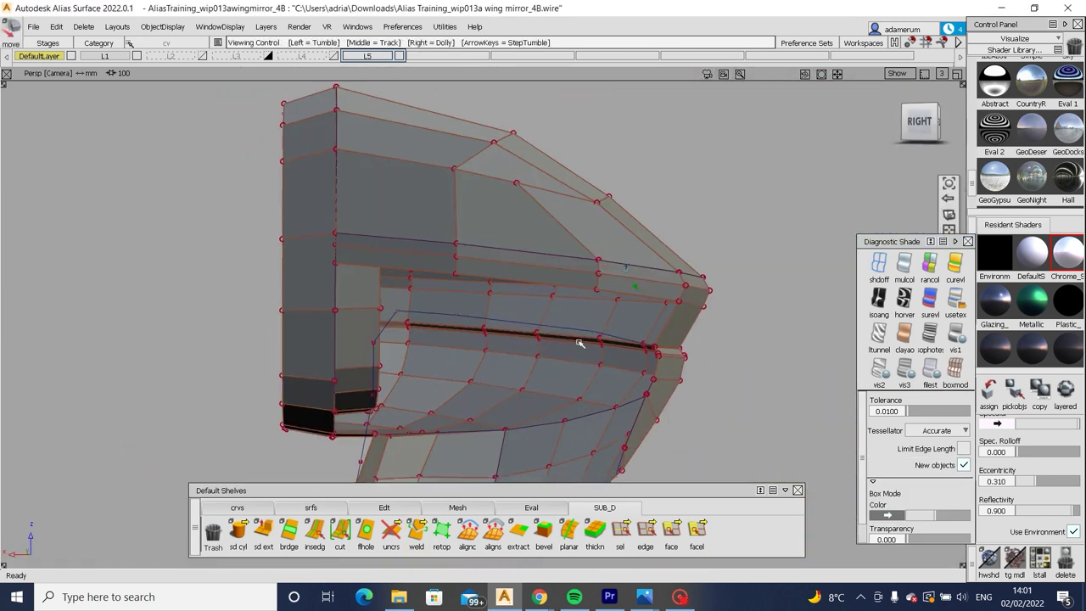
left_click_drag(594, 339, 677, 340, "alt+shift")
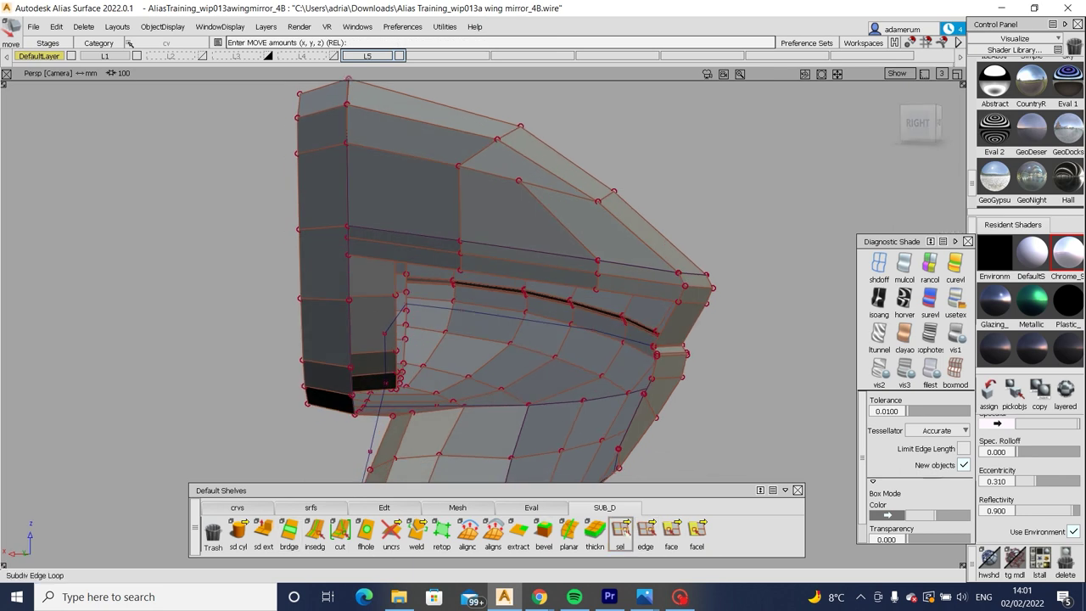
Select the edge loop along the strip's lower edge and extrude it downward in the global direction as a new strip.
left_click(620, 533)
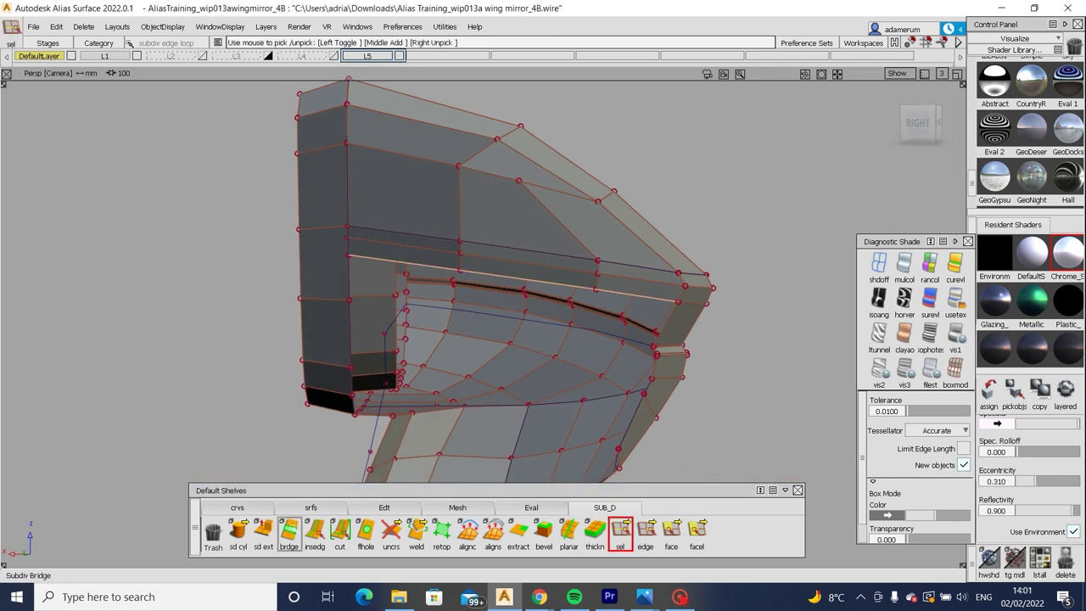
left_click(263, 530)
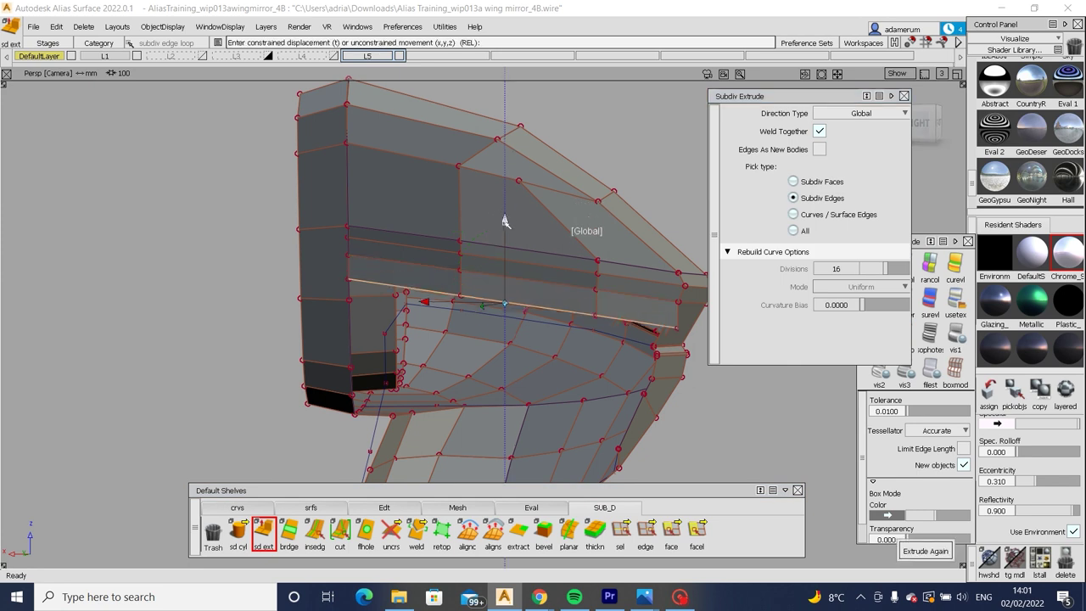
left_click_drag(504, 221, 504, 239)
key("Escape")
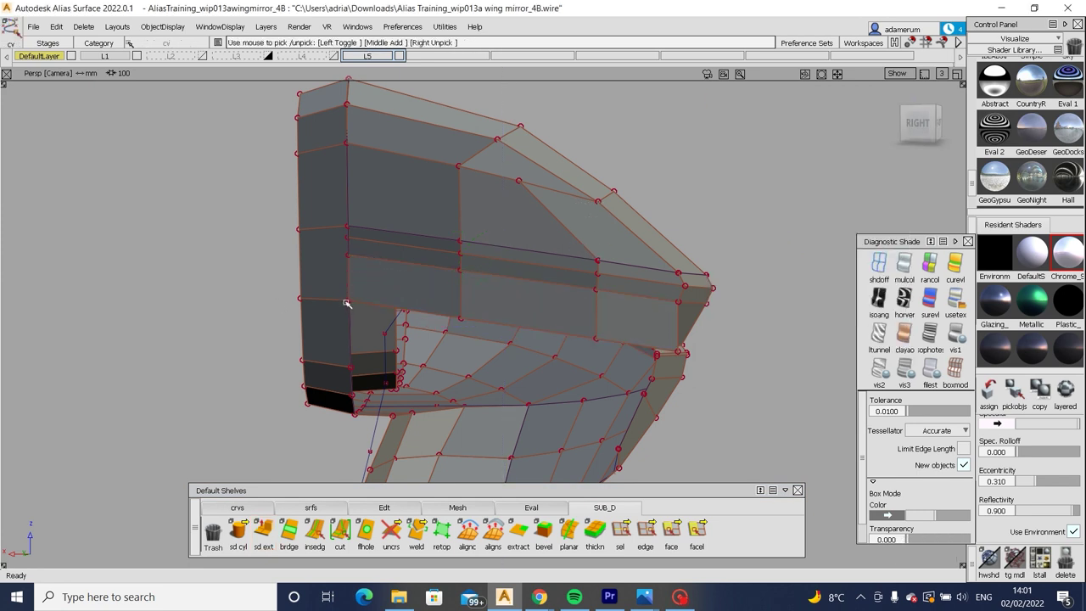
Place the new strip's lower end vertices onto the matching vertices of the rear rim and the front housing corner.
scroll(320, 325, "up", 3)
scroll(319, 325, "up", 2)
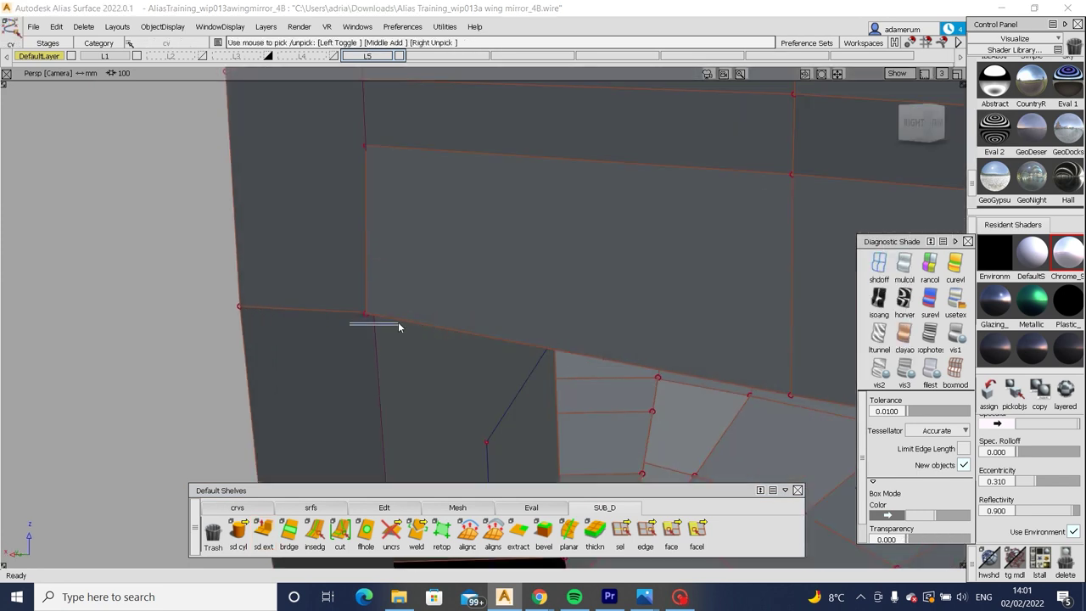
left_click(373, 314)
left_click_drag(442, 323, 467, 268, "alt+shift")
scroll(477, 290, "up", 2)
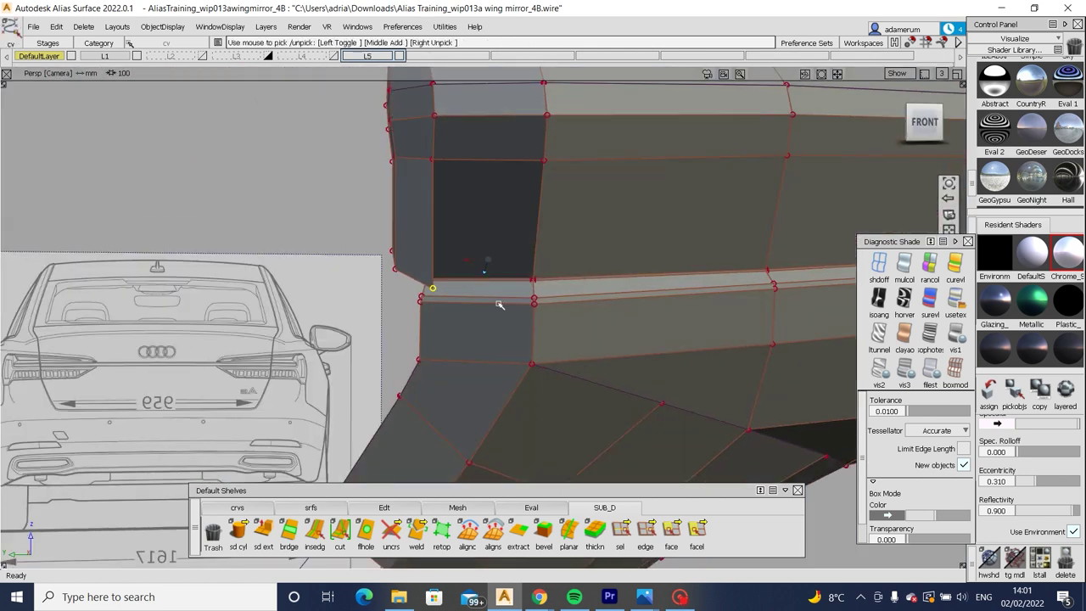
left_click_drag(499, 306, 480, 286, "alt+shift")
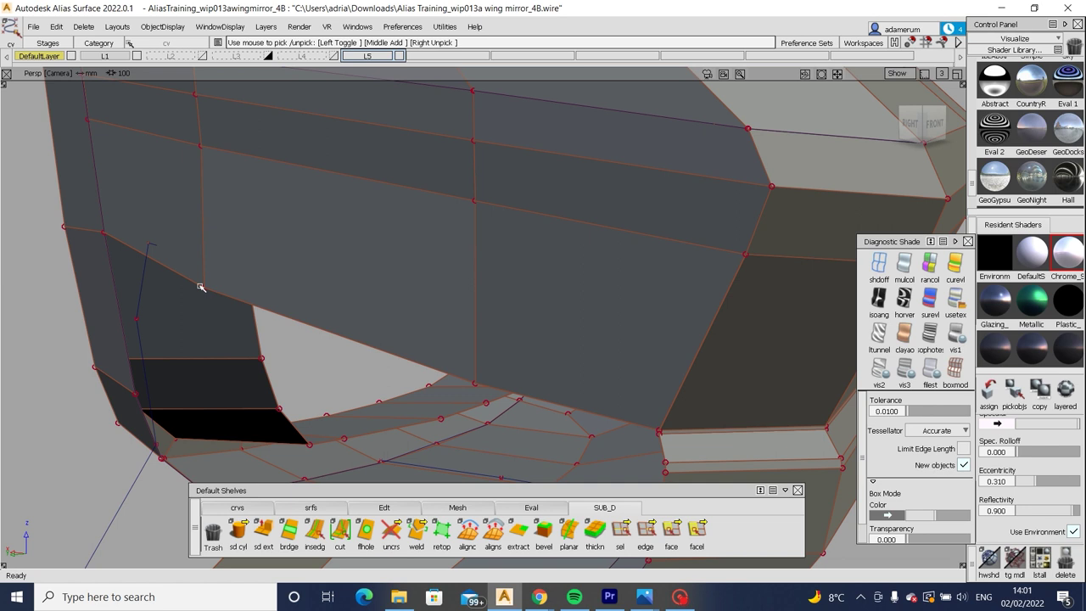
Move the two middle vertices of the new strip's lower edge about 2.1 mm along Y in the front view.
key("F2")
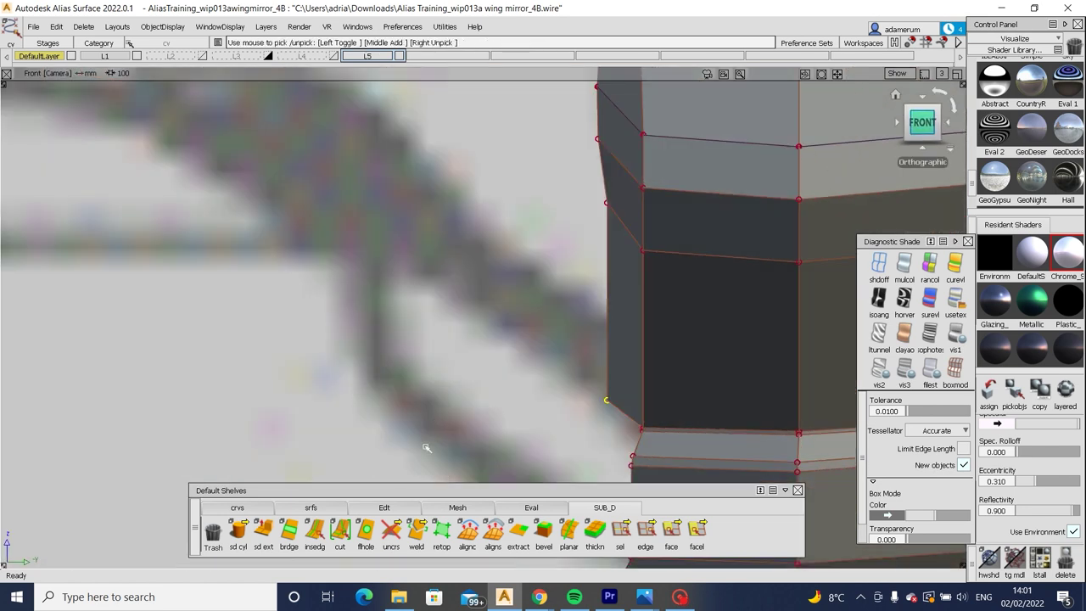
middle_click_drag(426, 448, 457, 371)
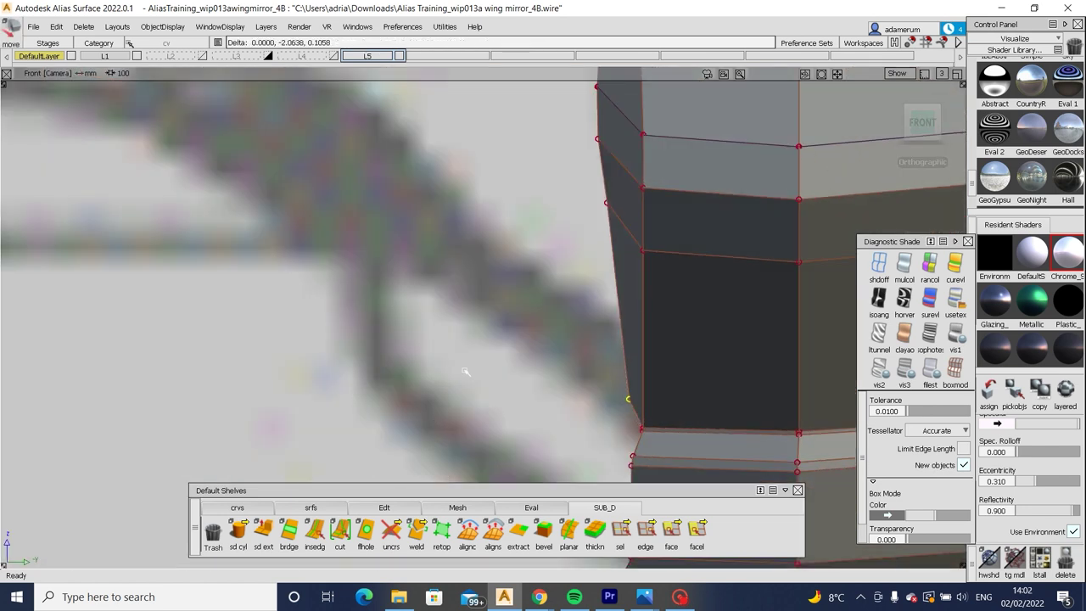
key("F4")
In the right view, raise the two middle lower vertices about 0.5 mm in Z and shift the front one about 5.5 mm in X.
left_click_drag(535, 371, 776, 319, "alt+shift")
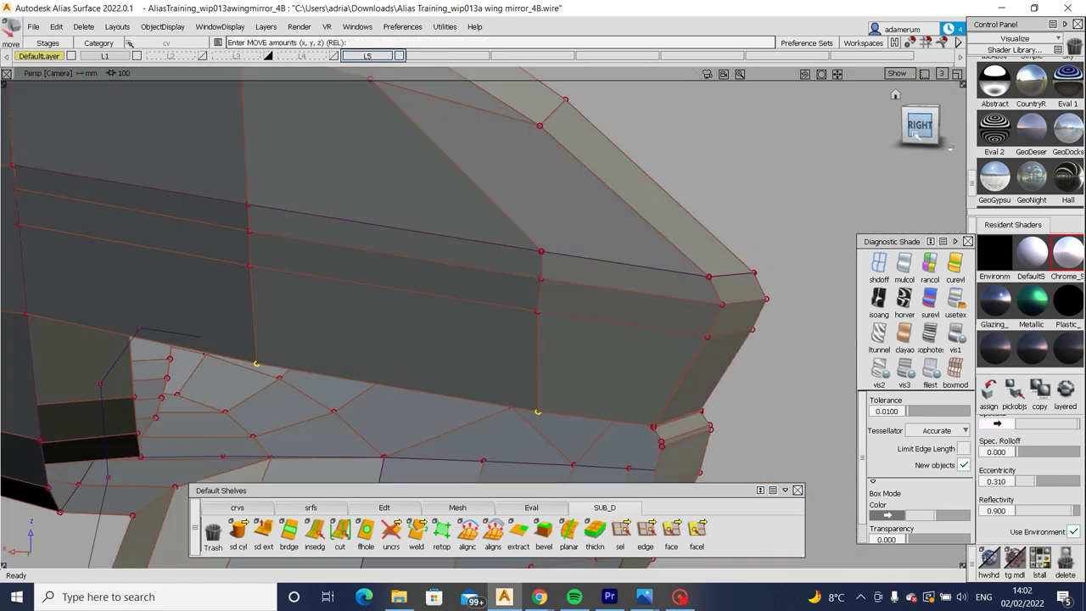
right_click_drag(776, 320, 623, 382, "alt+shift")
key("F3")
right_click_drag(688, 417, 715, 416)
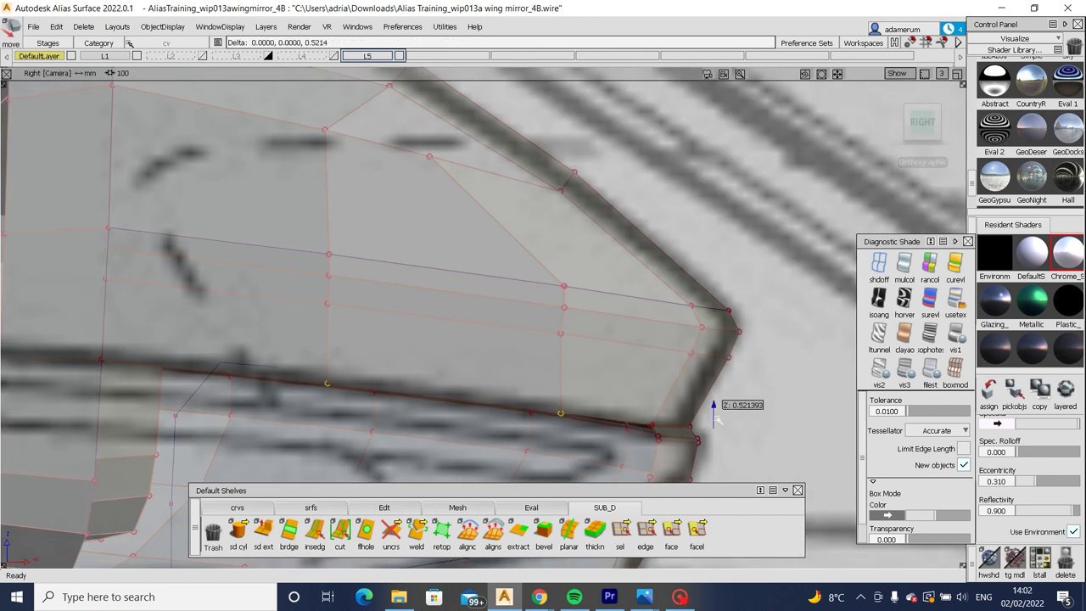
left_click_drag(715, 416, 832, 169, "alt+shift")
key("F4")
key("F3")
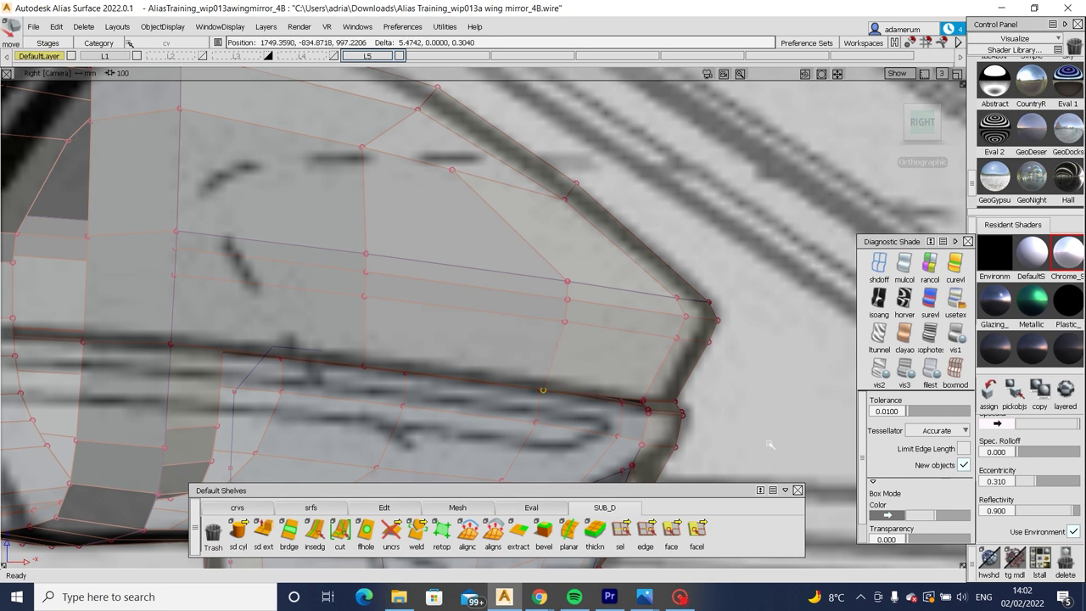
left_click_drag(379, 381, 659, 358)
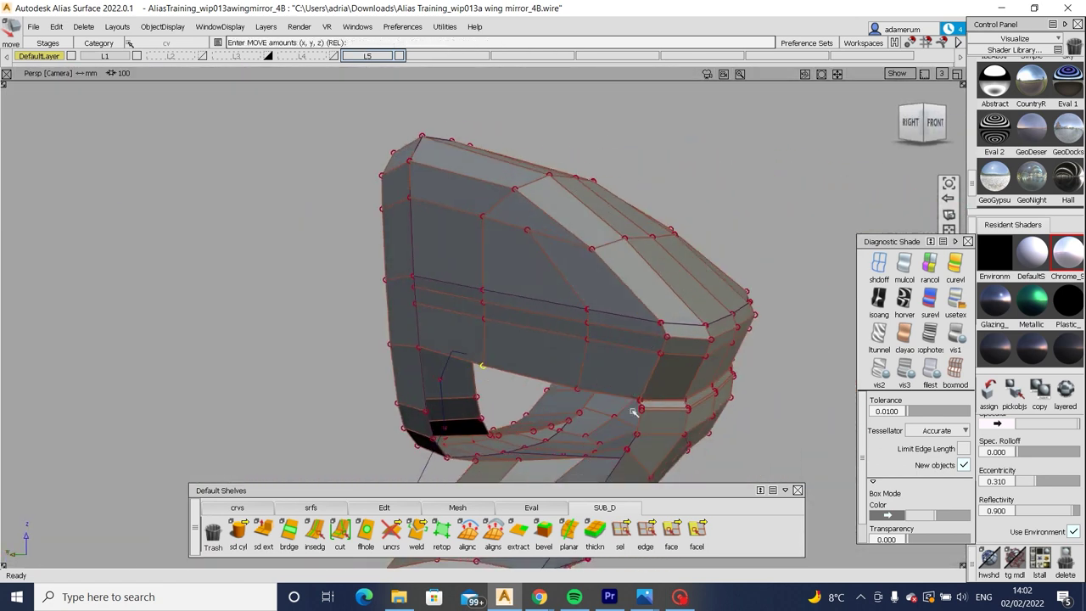
Weld the new strip's coincident lower vertex to the adjoining body and check the smooth shaded surface.
right_click_drag(659, 359, 647, 388, "alt+shift")
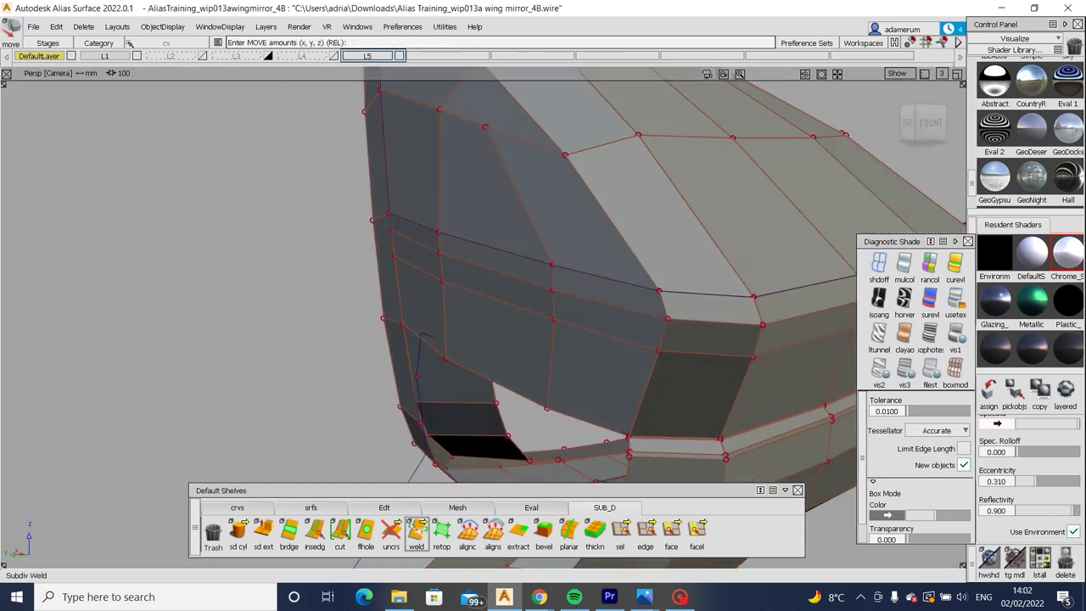
left_click(416, 531)
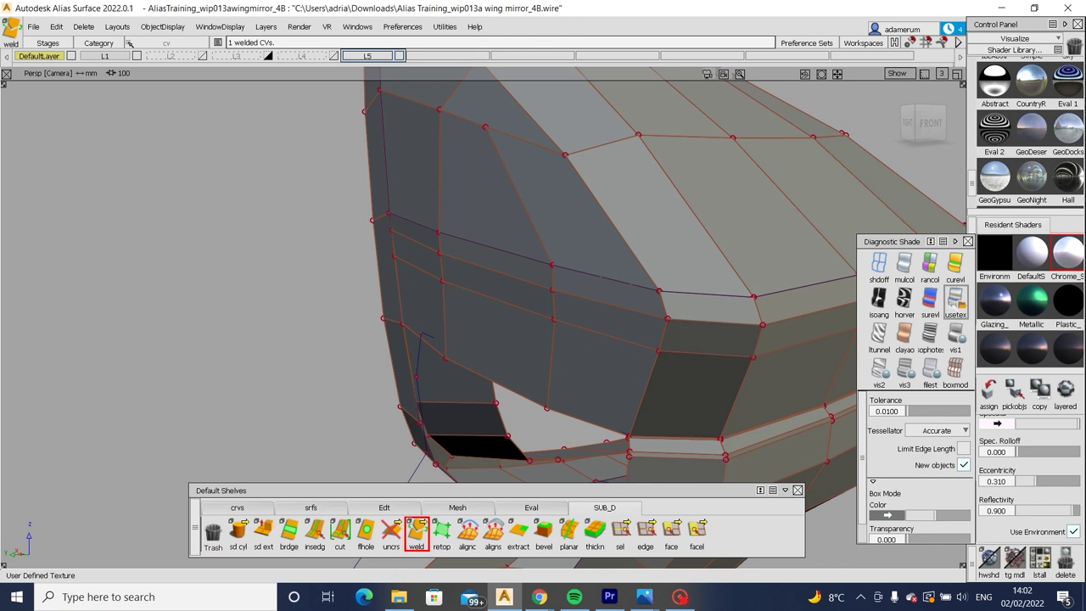
key("3")
mouse_move(645, 399)
left_mouse_down("alt+shift")
mouse_move(677, 431)
mouse_move(763, 399)
mouse_move(644, 356)
mouse_move(509, 382)
mouse_move(594, 347)
left_mouse_up("alt+shift")
key("2")
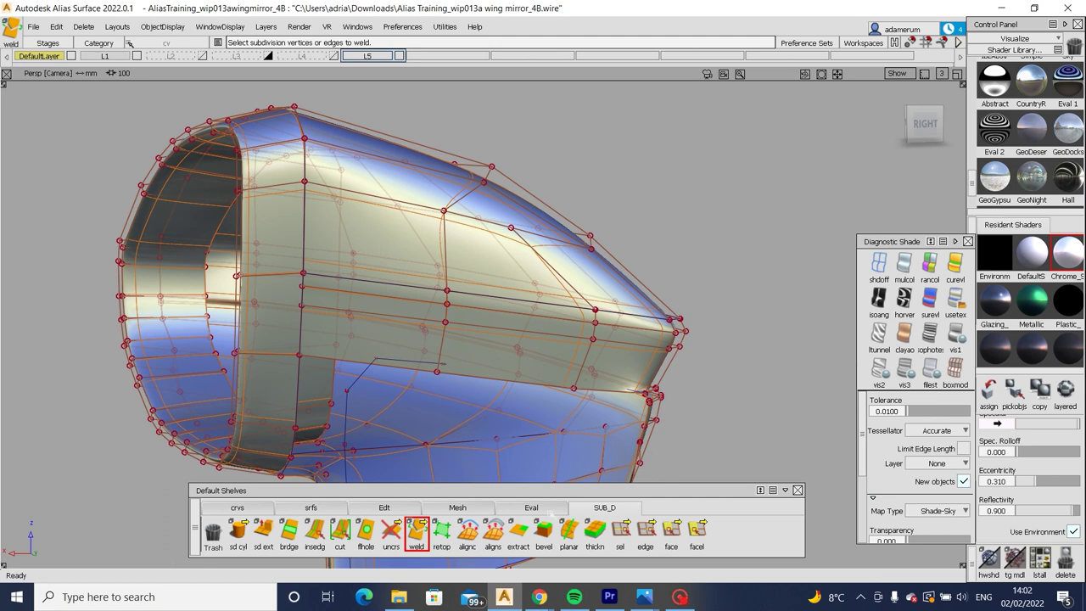
Switch to the browser to view the Audi A6 reference photo and return to the Alias model.
mouse_move(539, 596)
left_click(613, 528)
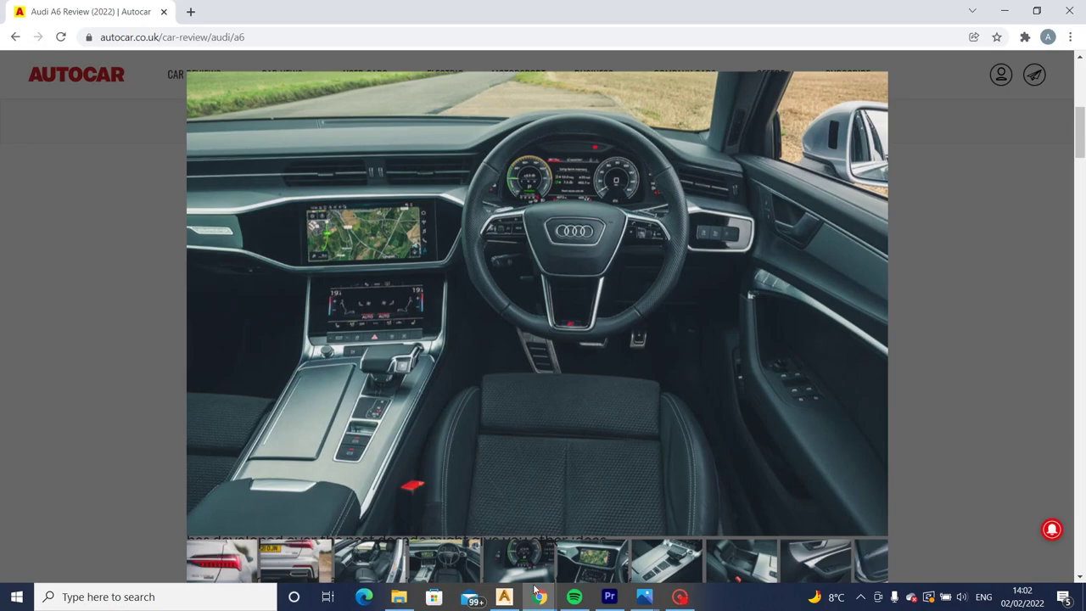
left_click(504, 596)
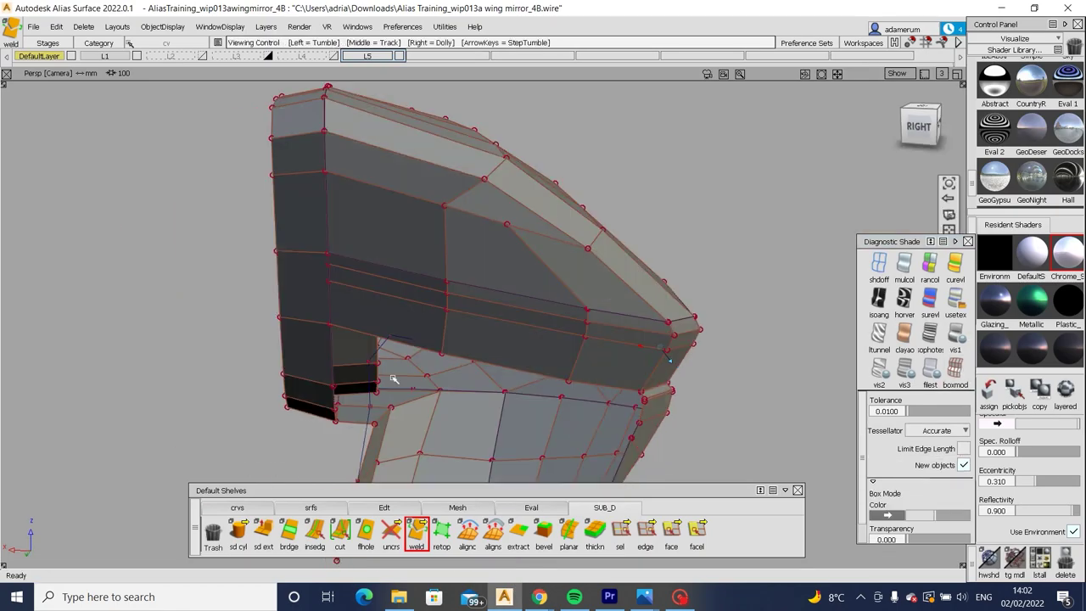
Examine the remaining opening between the strip, rear rim and lower housing, including the groove's corner, from several angles.
mouse_move(594, 374)
right_mouse_down("alt+shift")
mouse_move(534, 376)
mouse_move(594, 377)
right_mouse_up("alt+shift")
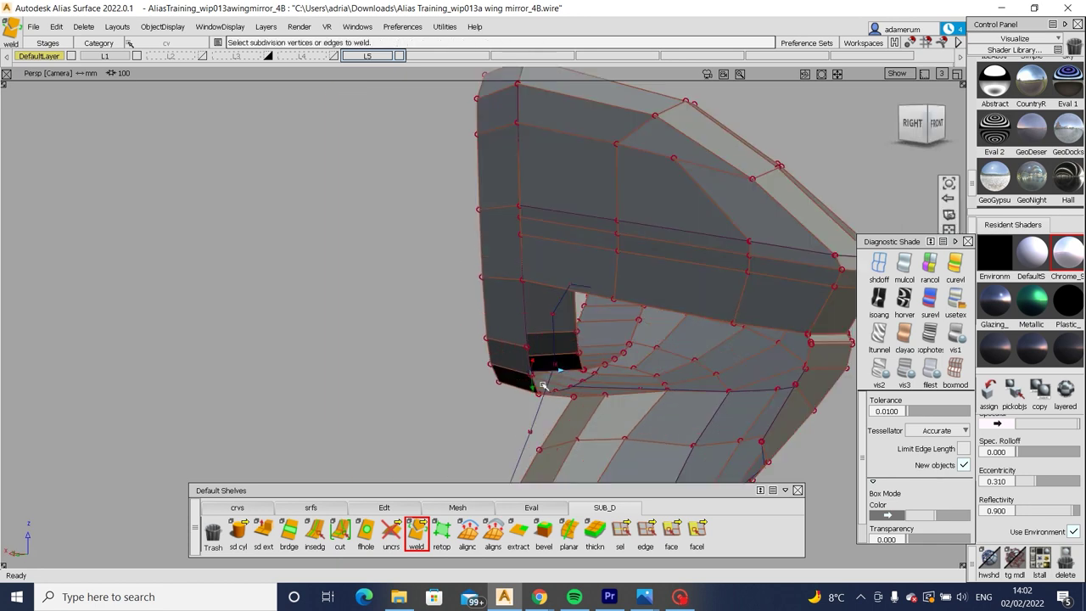
left_click_drag(594, 378, 577, 395, "alt+shift")
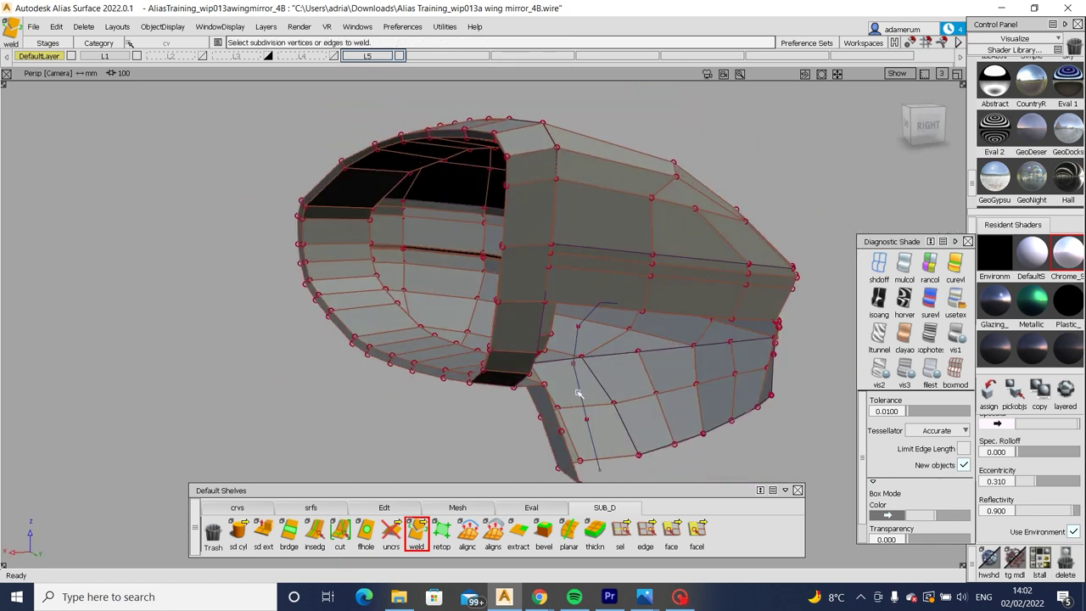
key("shift+alt")
left_click_drag(685, 264, 678, 191, "alt+shift")
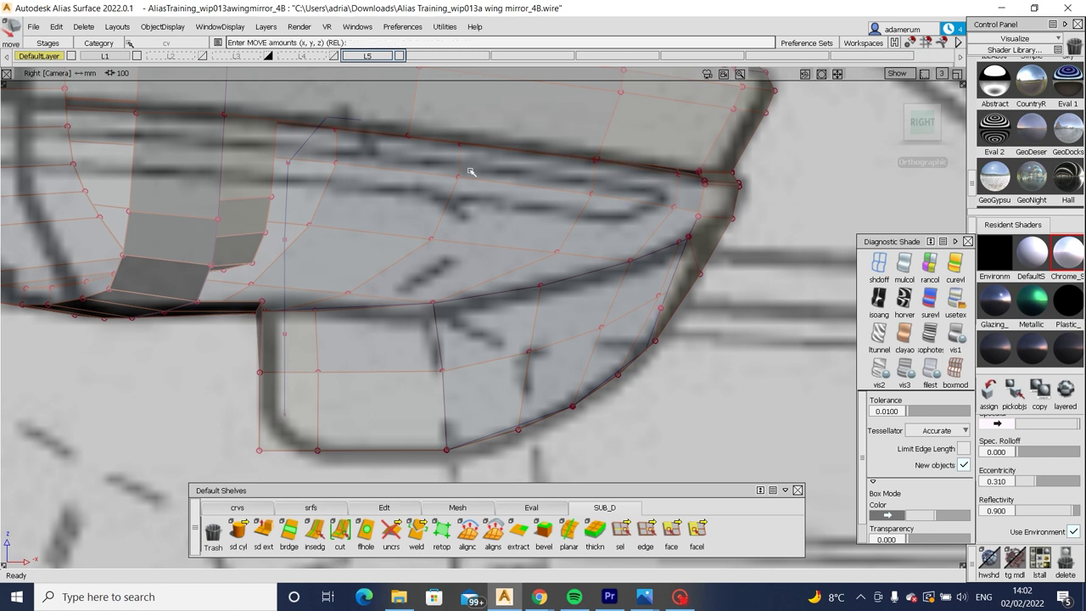
left_click_drag(471, 172, 720, 268, "alt+shift")
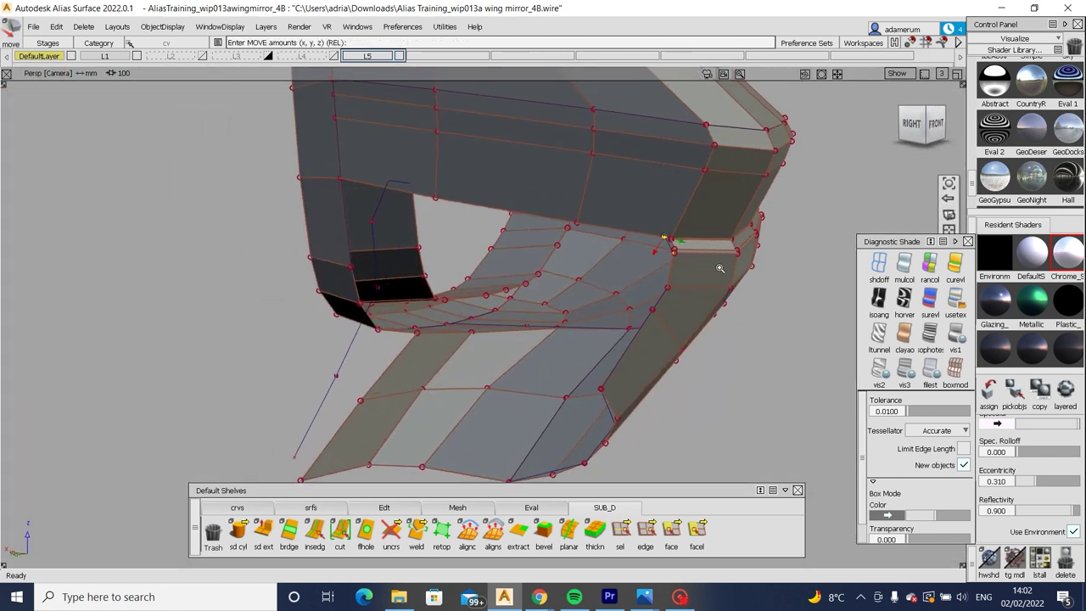
right_click_drag(720, 269, 726, 225, "alt+shift")
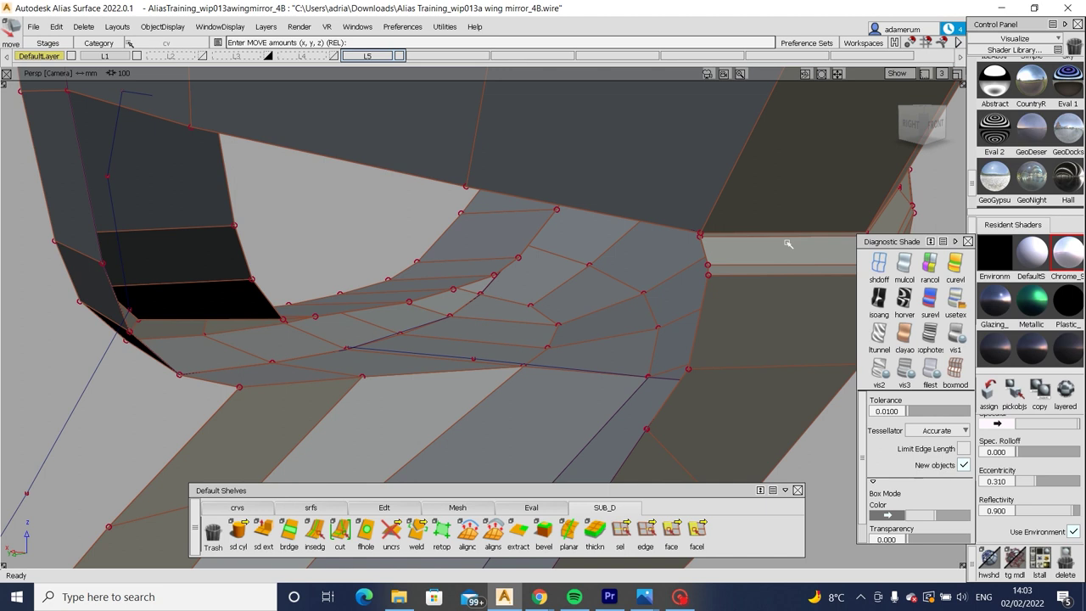
left_click_drag(743, 258, 246, 337, "alt+shift")
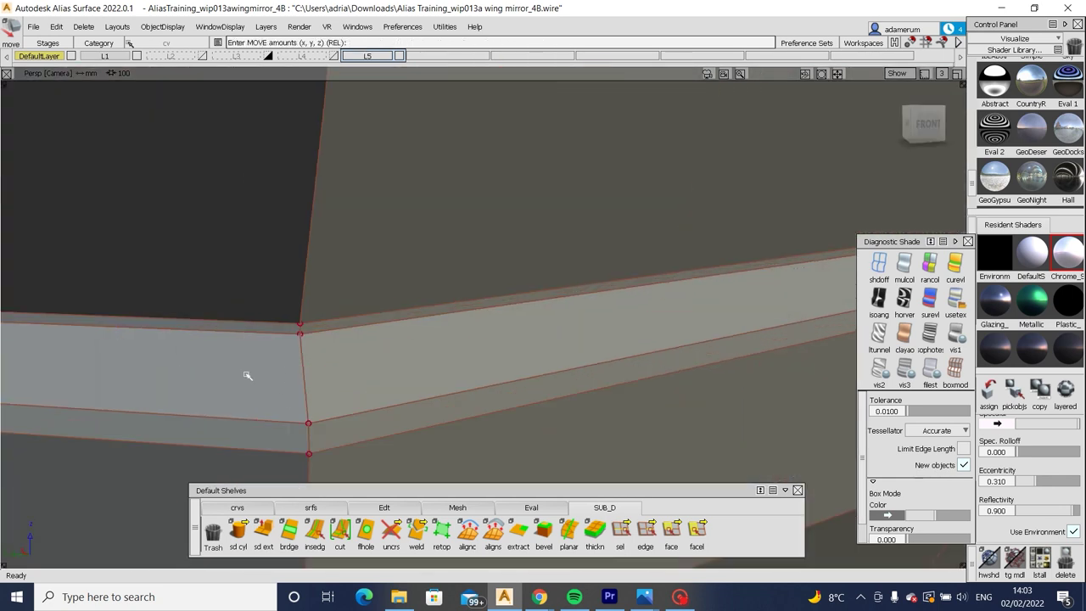
left_click_drag(247, 375, 527, 348, "alt+shift")
left_click_drag(670, 413, 507, 387, "alt+shift")
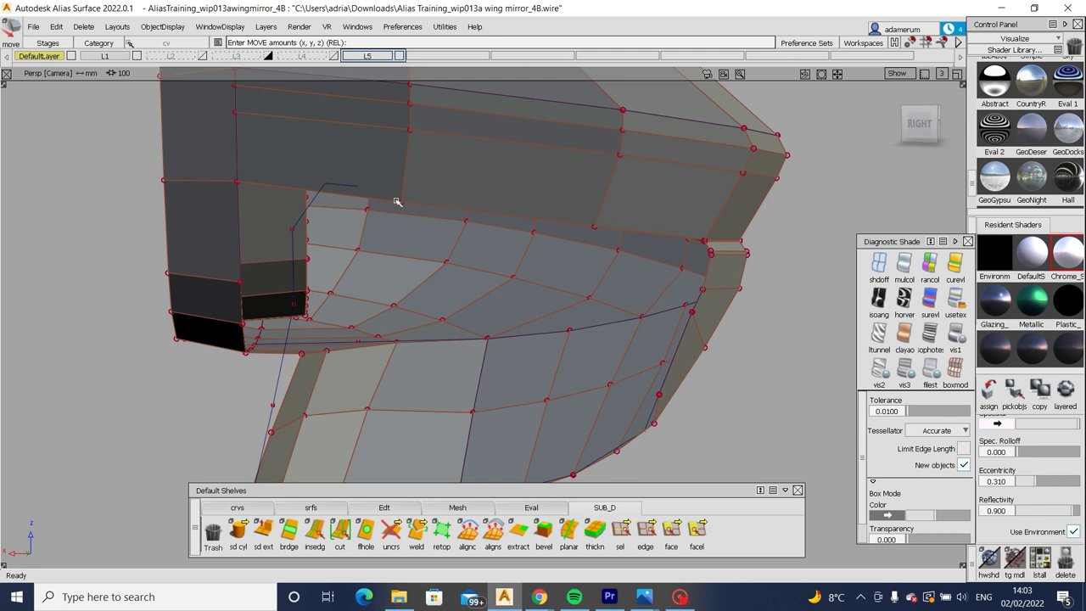
In the right view, move the strip's rear middle lower vertex toward the rim and shift the vertex above it about 4.5 mm in X.
left_click(917, 123)
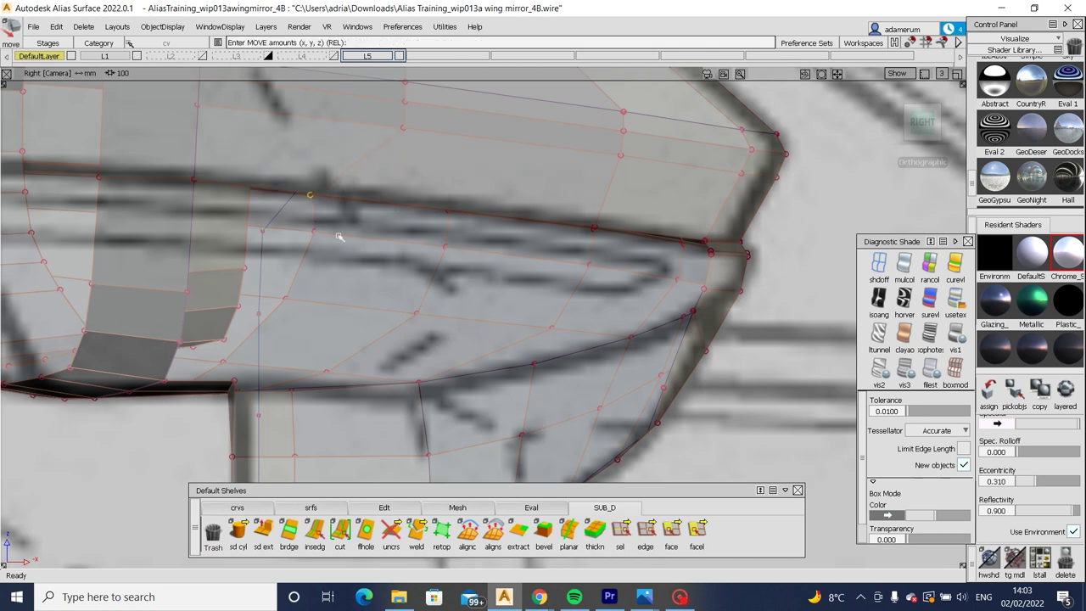
mouse_move(339, 237)
middle_mouse_down("alt+shift")
mouse_move(384, 185)
mouse_move(401, 215)
middle_mouse_up("alt+shift")
middle_click_drag(468, 268, 441, 243)
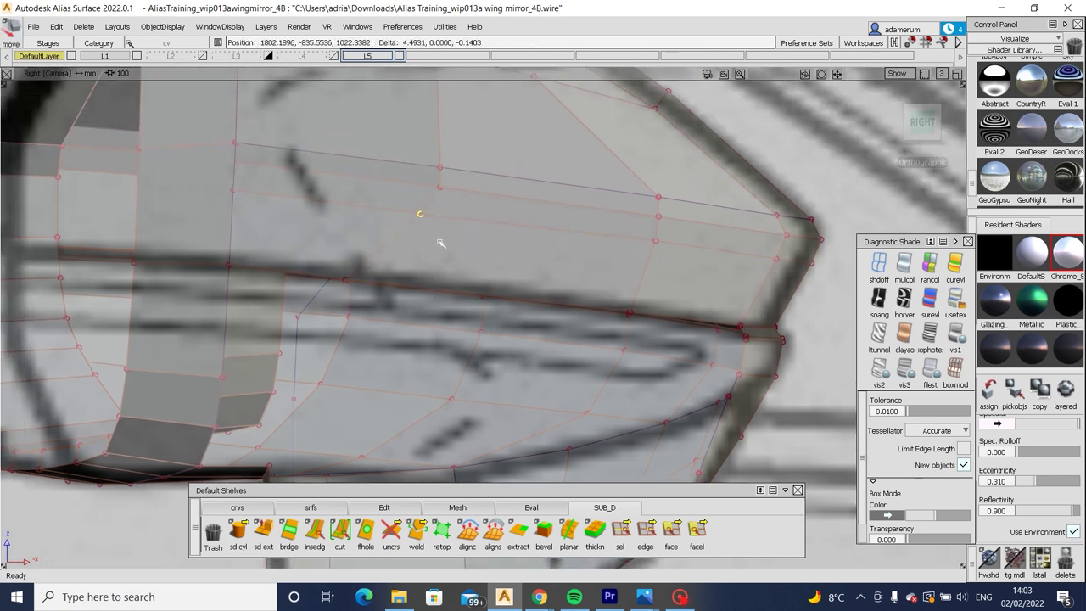
Move the column's three upper vertices about 11 mm in X toward the rim, and the vertex below them about 3.7 mm in X and 1.3 mm in Z.
right_click_drag(408, 196, 430, 141, "alt+shift")
left_click(464, 176)
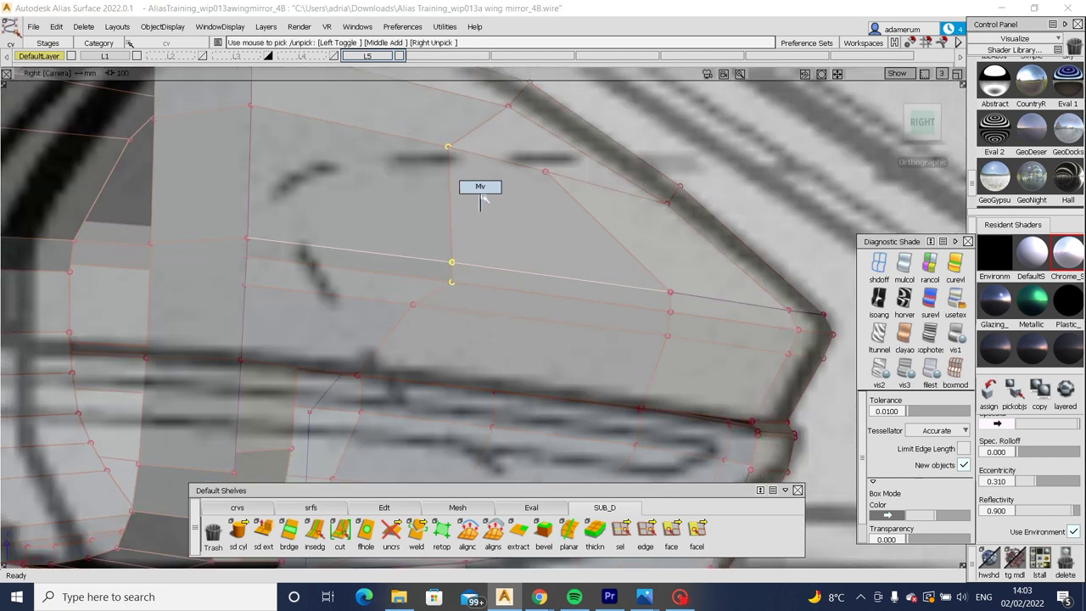
left_click_drag(477, 181, 455, 194)
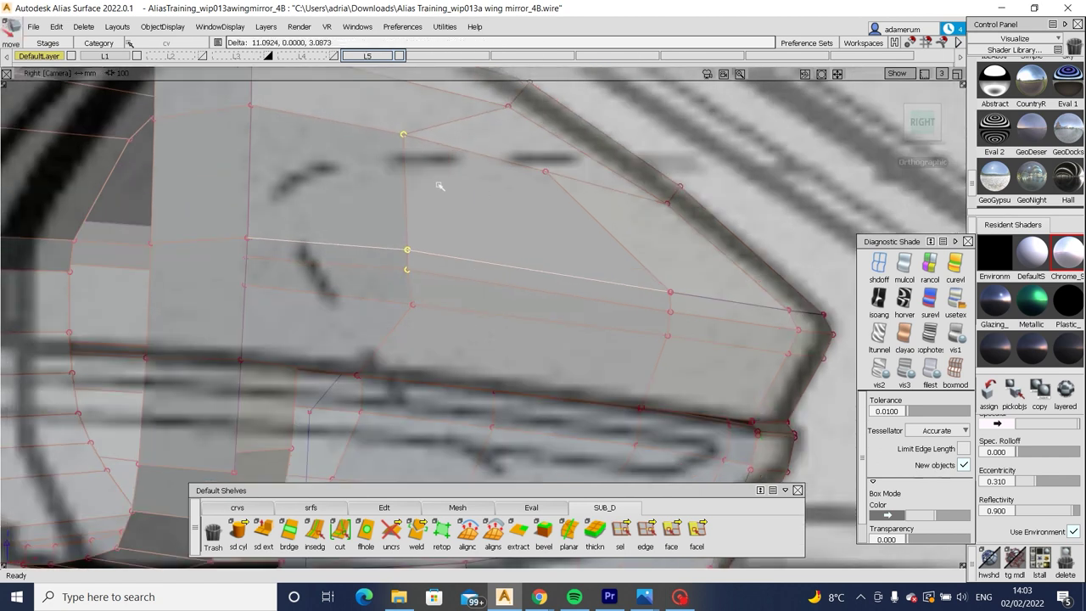
left_click_drag(384, 287, 410, 306)
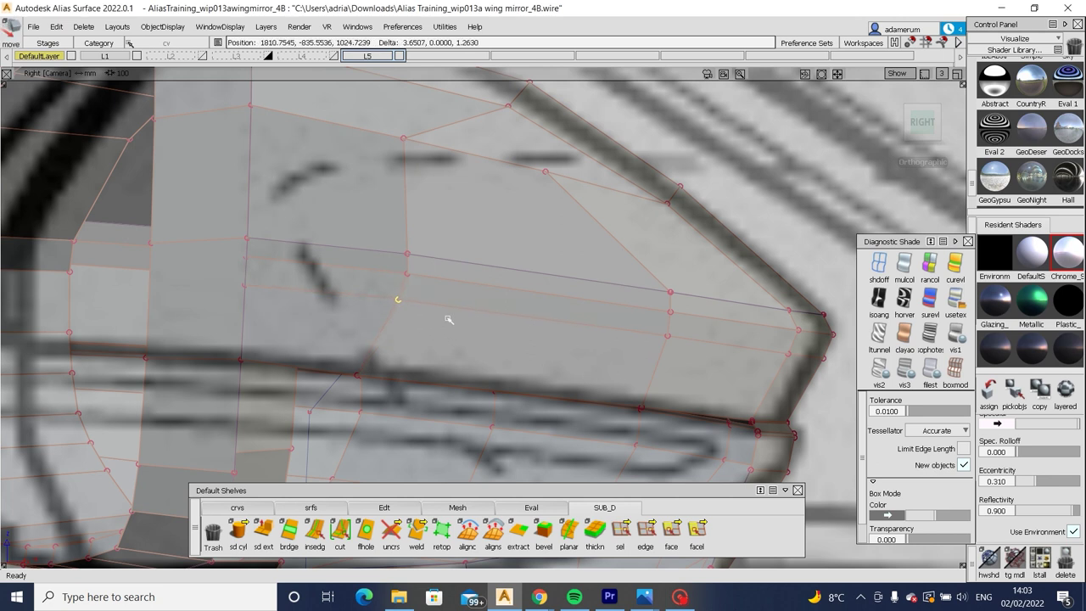
In perspective, pick the strip's rear middle column of four vertices, including the lower edge one, and move them inward in Y.
key("Home")
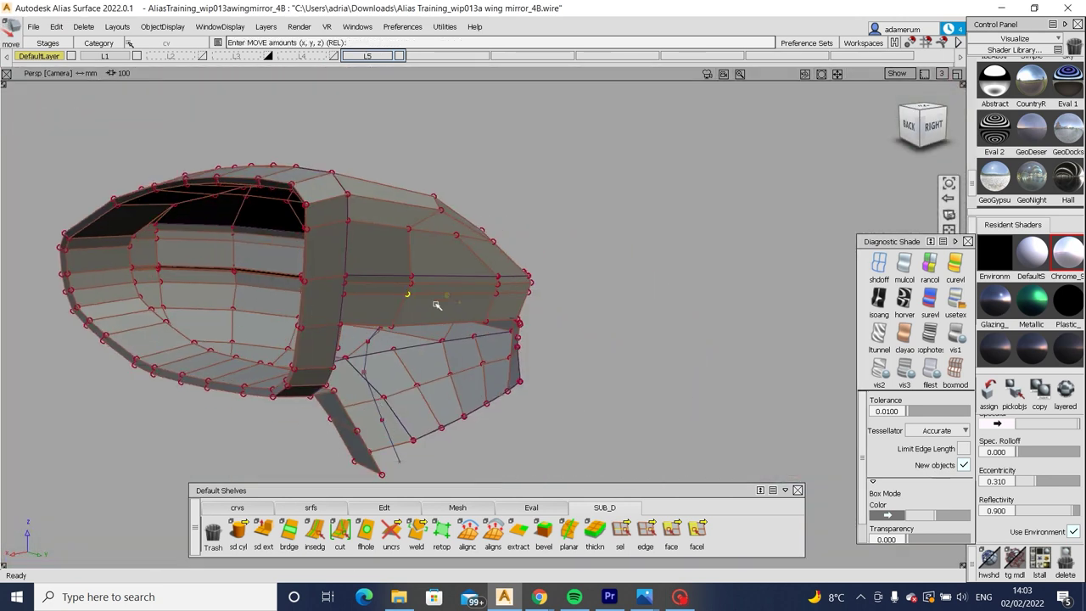
right_click_drag(436, 304, 162, 335, "alt+shift")
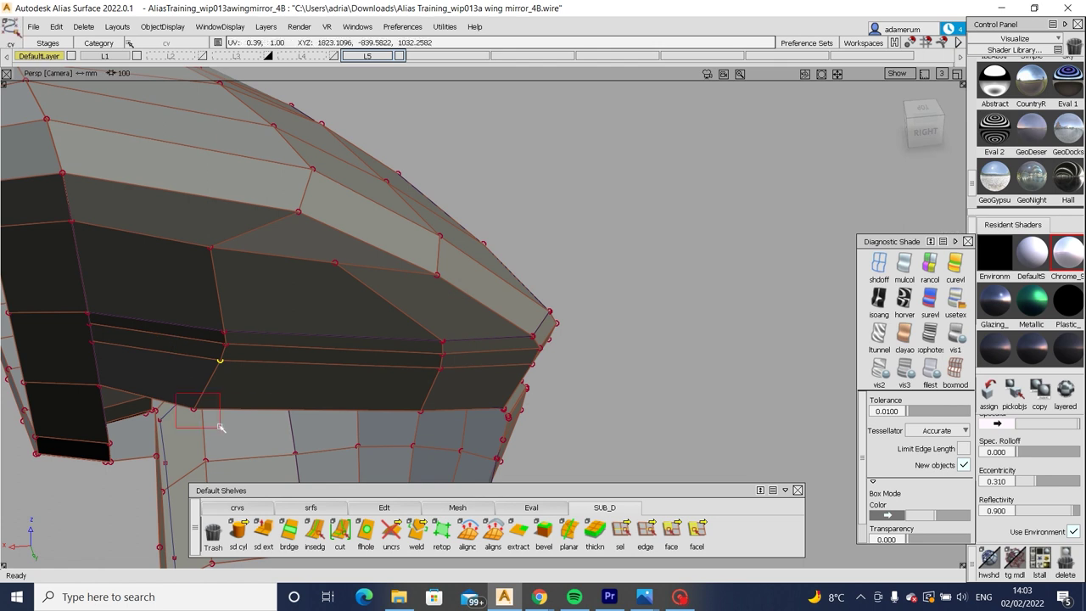
left_click_drag(204, 416, 229, 312, "alt+shift")
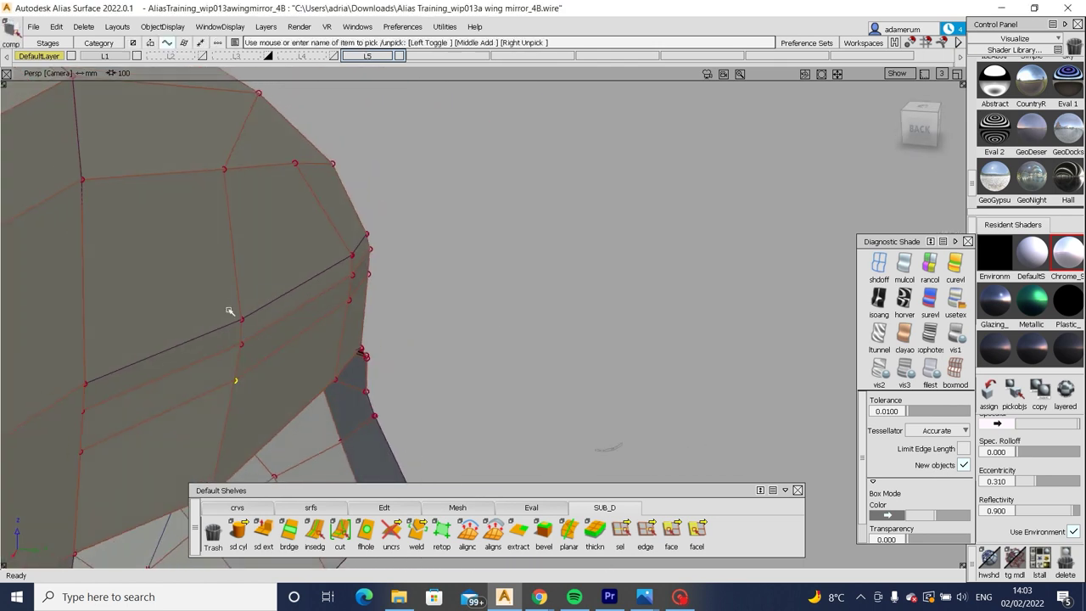
left_click_drag(257, 351, 308, 318, "alt+shift")
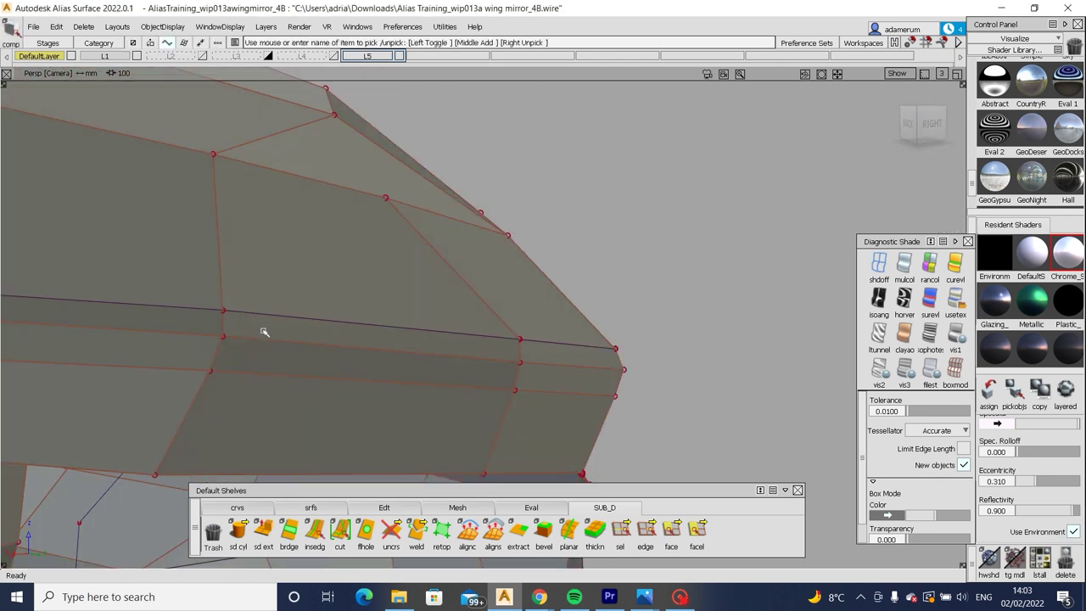
left_click_drag(158, 303, 255, 362)
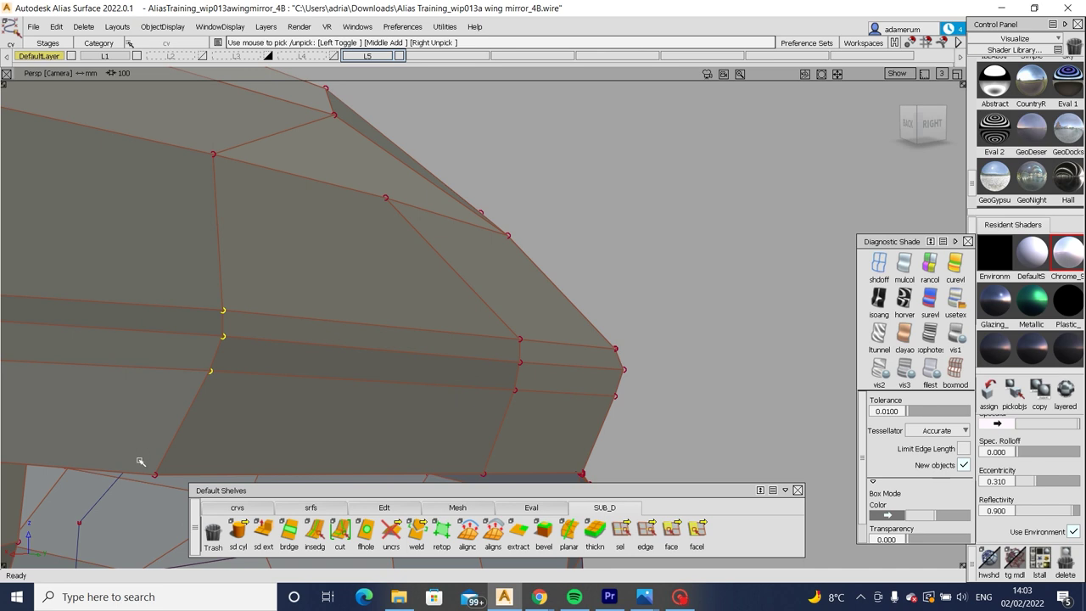
left_click_drag(141, 461, 514, 402, "alt+shift")
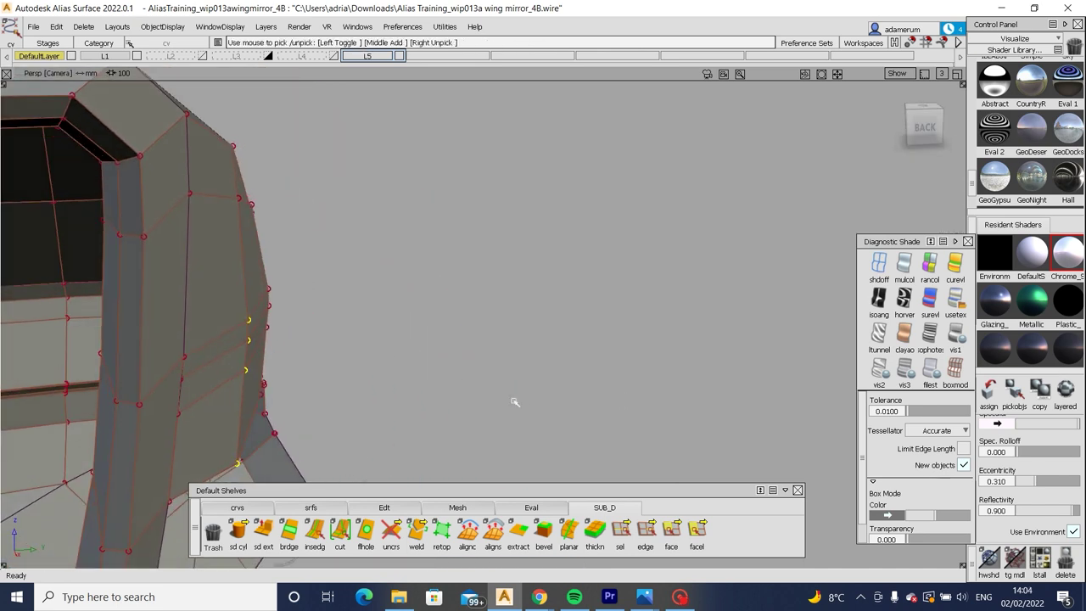
key("m")
middle_click_drag(514, 402, 507, 349)
key("shift+alt")
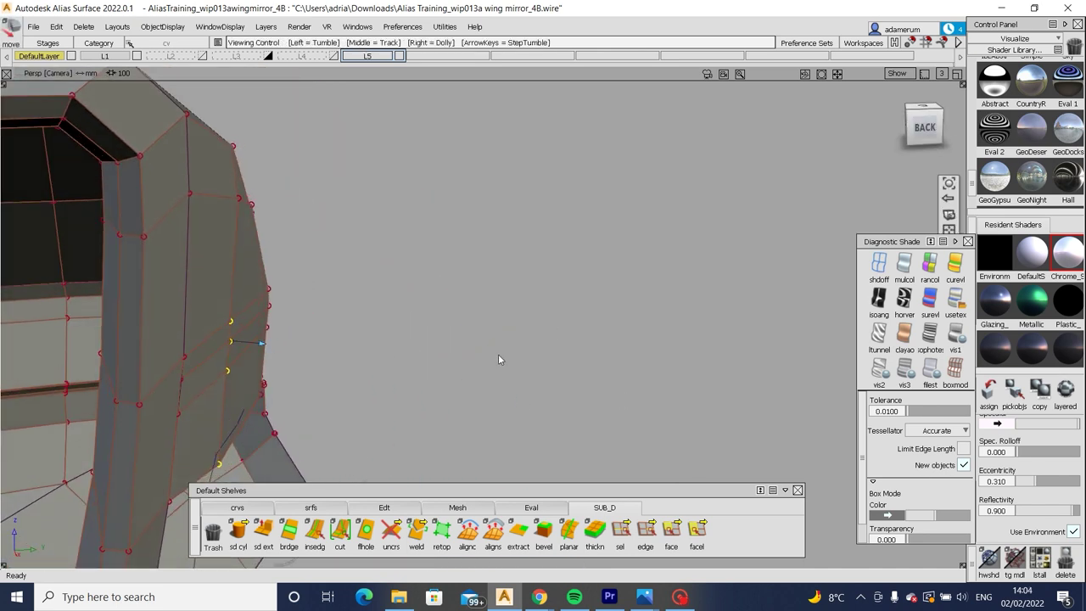
In the top view, shift the same four vertices about 4.3 mm in Y and nudge the front column's lower vertex slightly inward.
left_click_drag(498, 359, 403, 356, "alt+shift")
key("F9")
left_click_drag(400, 318, 401, 360)
key("F12")
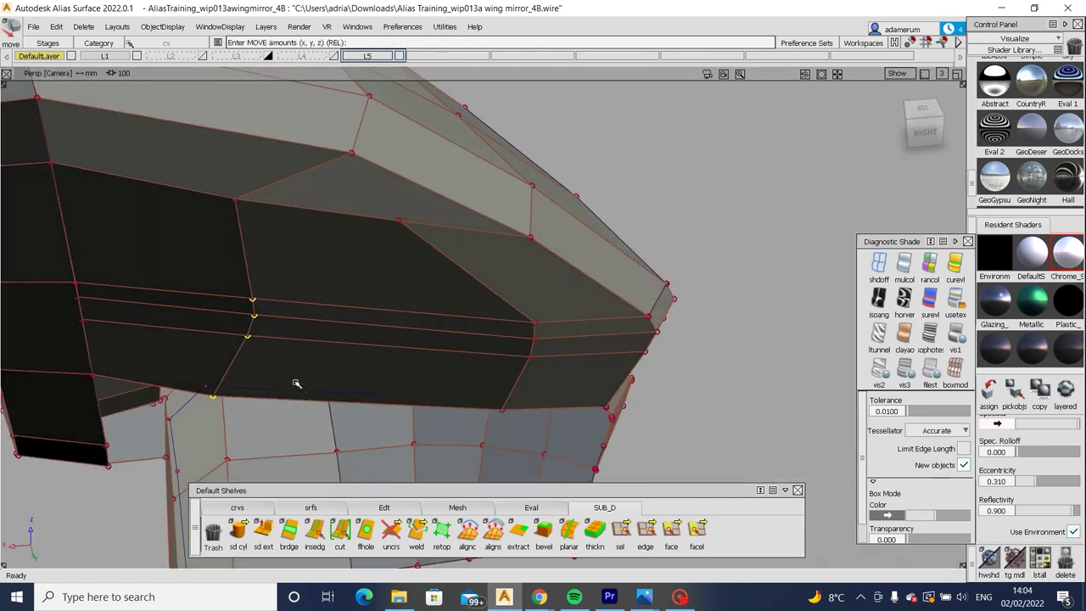
key("F9")
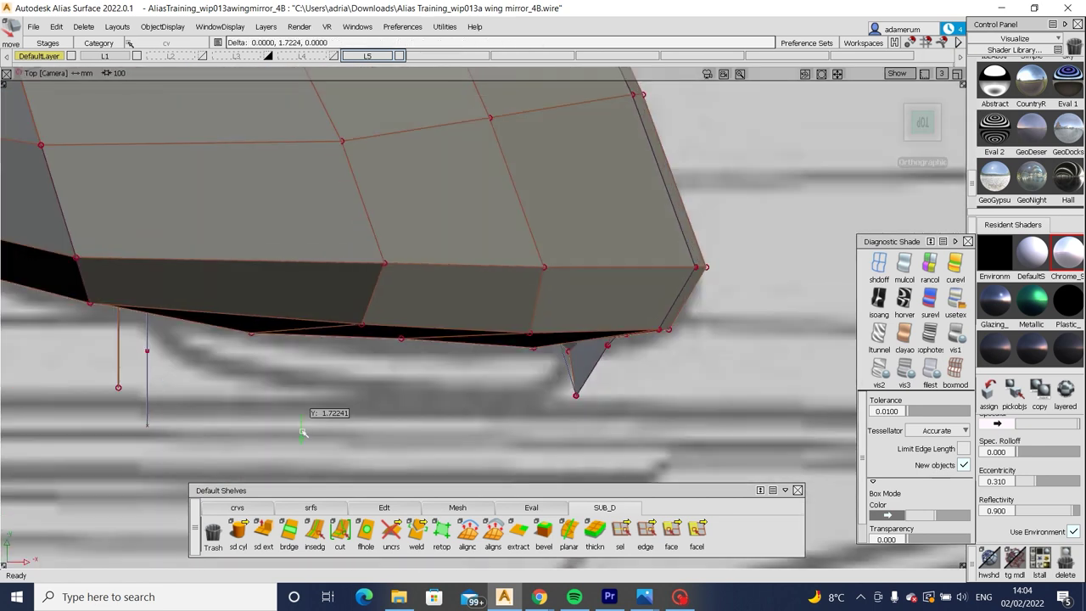
left_click_drag(303, 398, 304, 436)
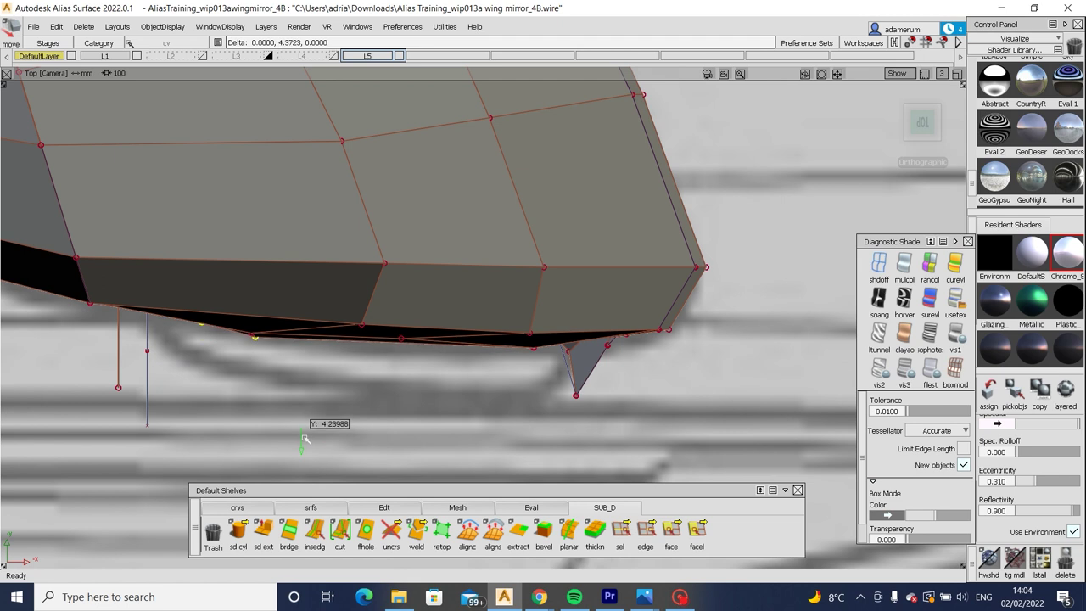
left_click(533, 346)
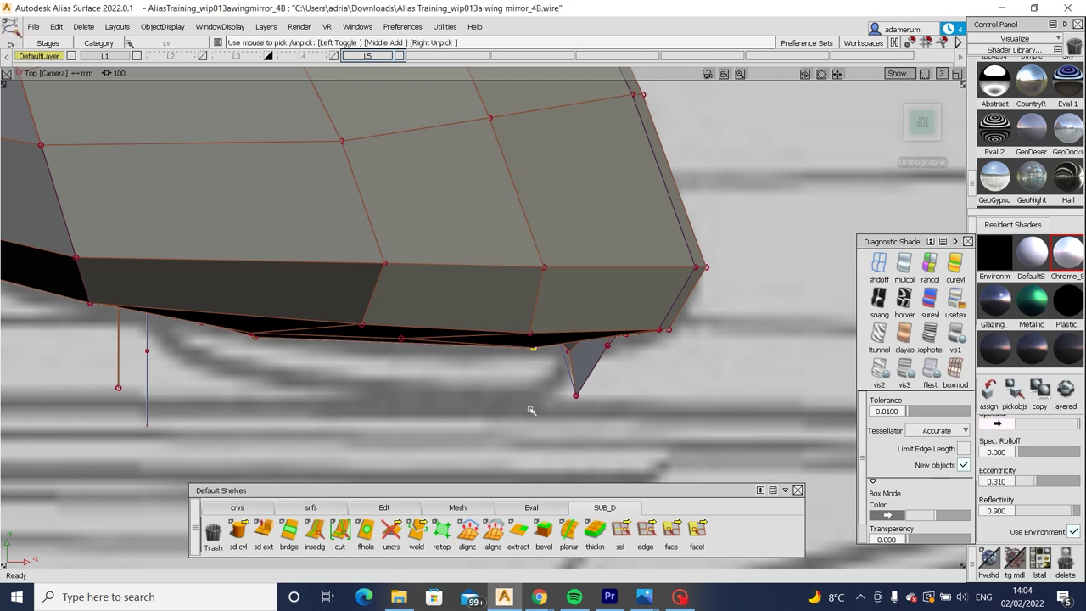
left_click_drag(530, 406, 540, 393)
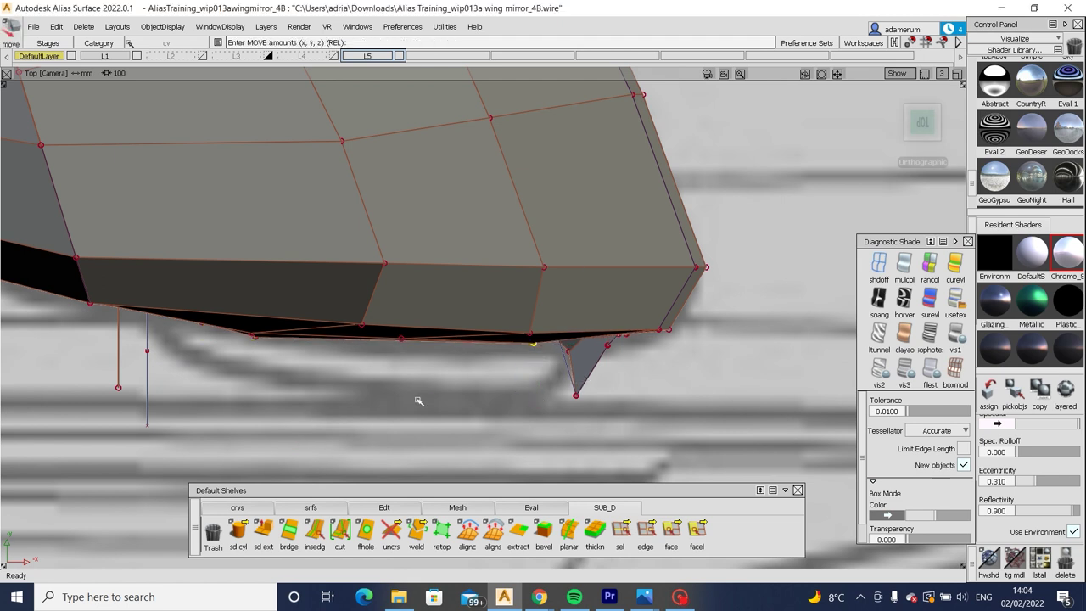
Display the mirror smoothly with Shade-Sky shading, examine the inner side's surface flow, and return to the plain box display.
key("F9")
left_click_drag(381, 296, 425, 326, "alt+shift")
key("ctrl+shift")
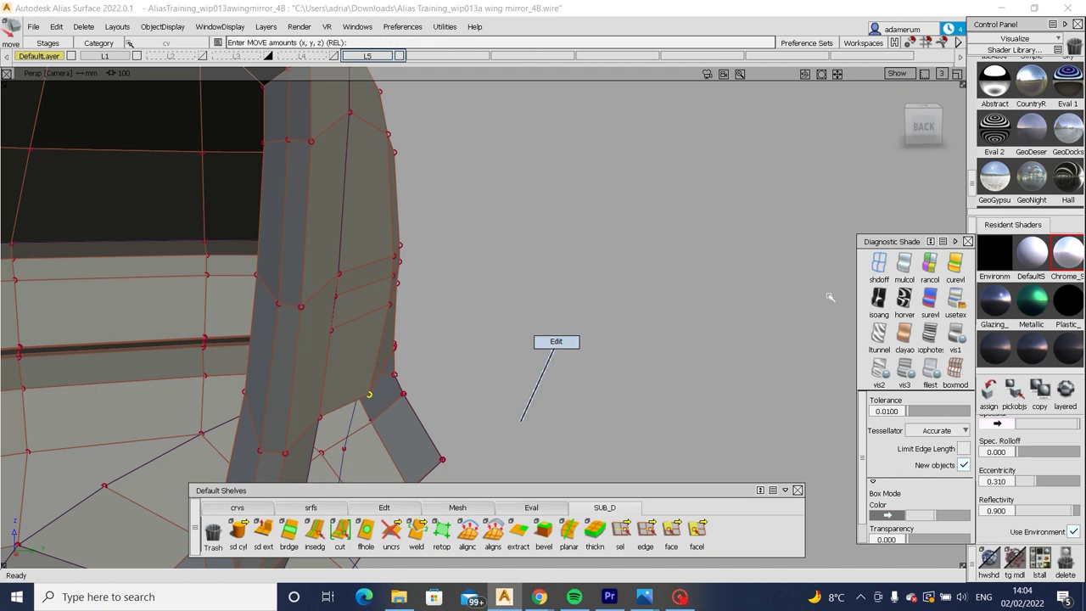
left_click(955, 301)
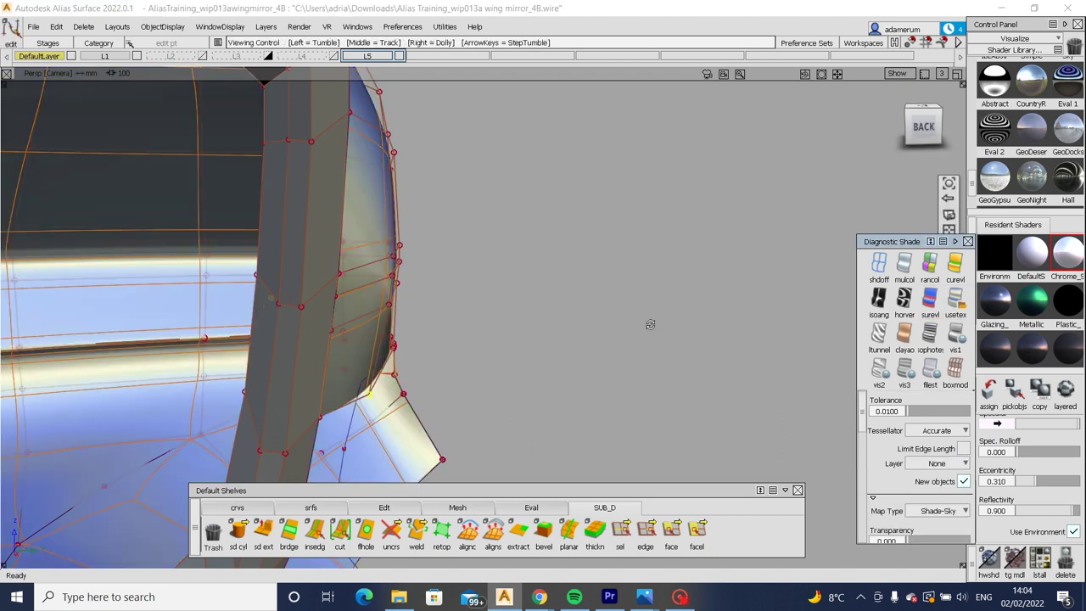
left_click_drag(650, 322, 269, 257, "alt+shift")
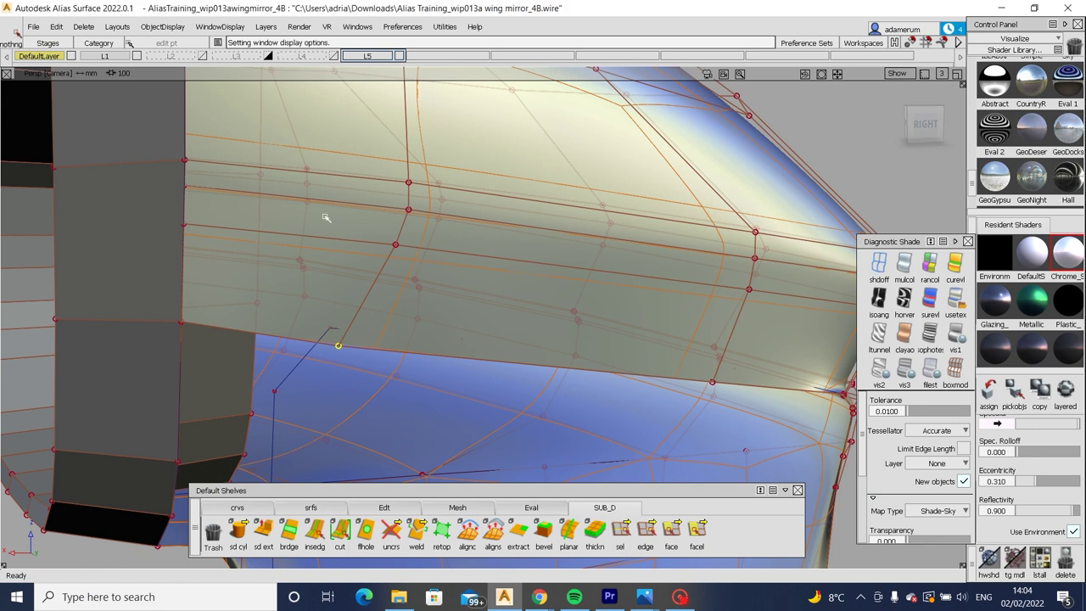
left_click_drag(326, 218, 240, 210, "ctrl+shift")
mouse_move(744, 449)
left_mouse_down("alt+shift")
mouse_move(642, 276)
mouse_move(600, 288)
mouse_move(475, 284)
left_mouse_up("alt+shift")
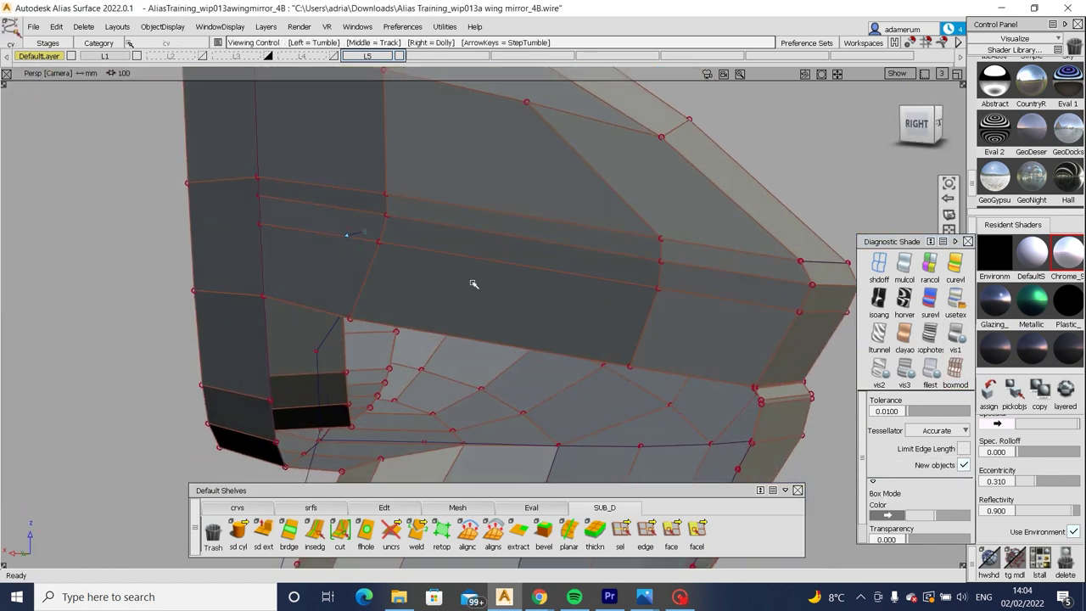
left_click(679, 597)
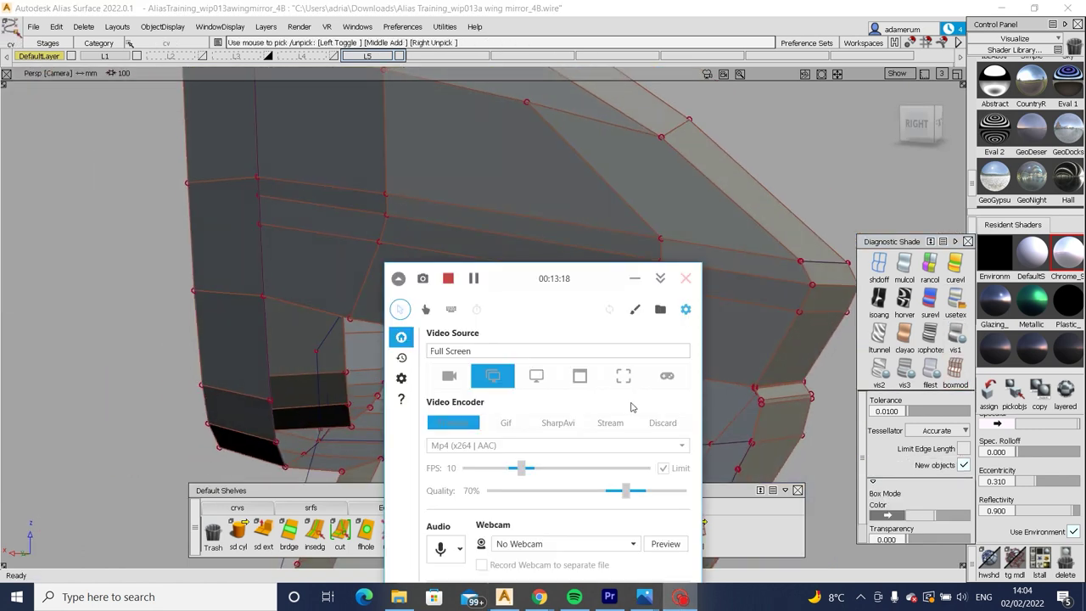
left_click(81, 308)
Fine-tune the strip's vertices individually in Y: the rear middle column's upper vertex and the front column's second and third vertices.
left_click_drag(328, 274, 554, 245, "alt+shift")
left_click_drag(441, 203, 388, 213, "alt+shift")
key("m")
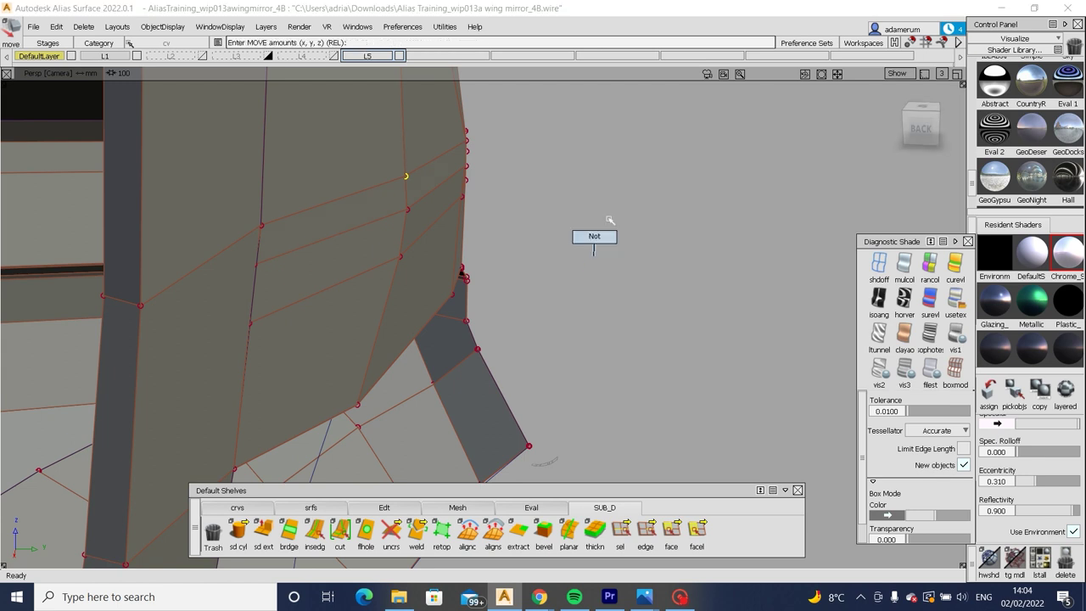
mouse_move(594, 235)
left_mouse_down("alt+shift")
mouse_move(274, 272)
mouse_move(418, 255)
left_mouse_up("alt+shift")
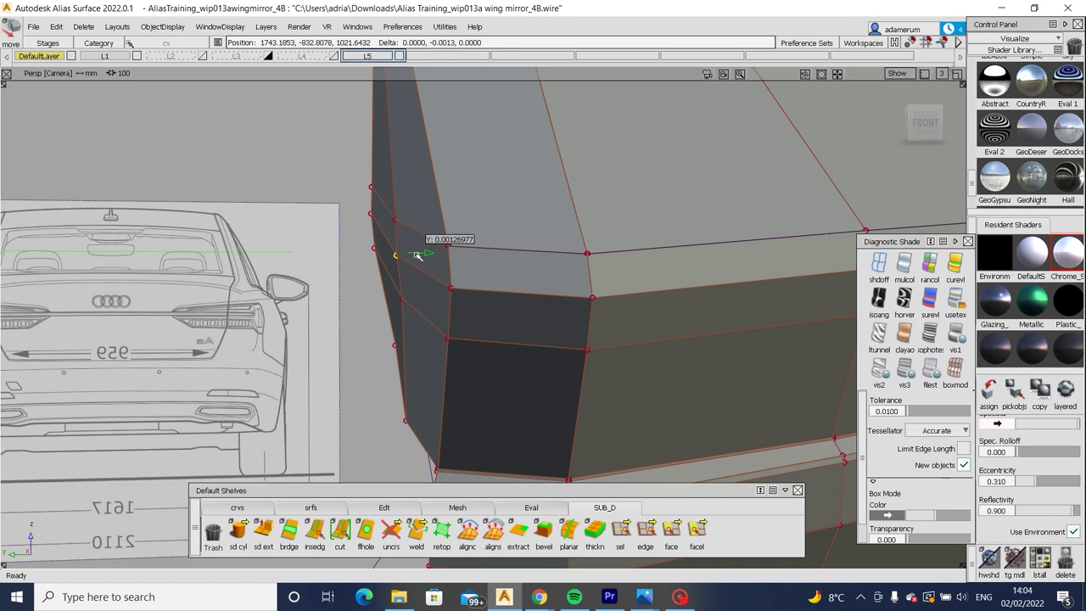
key("F8")
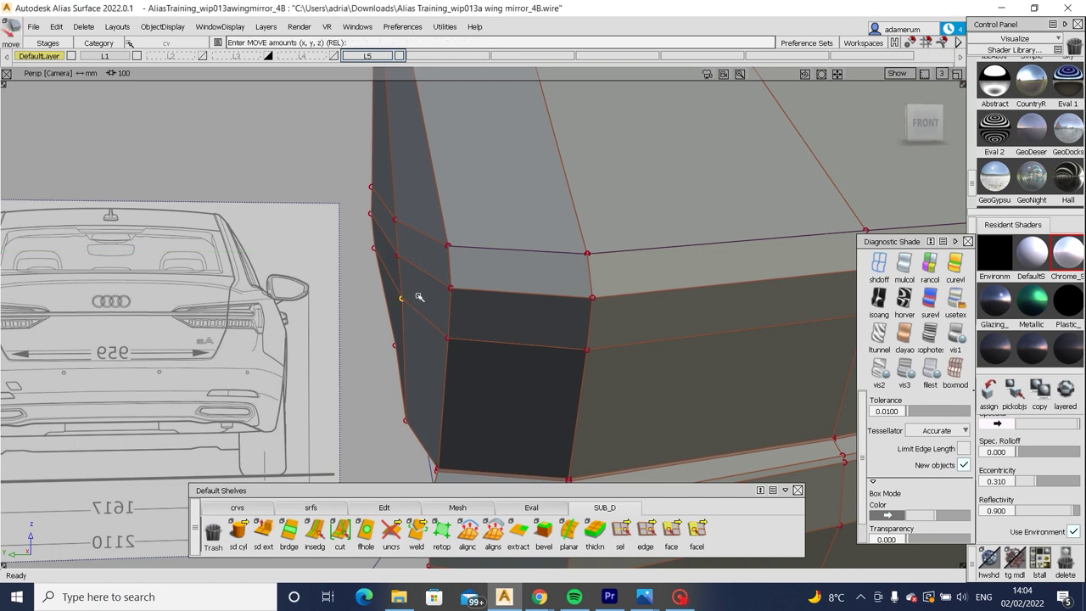
mouse_move(416, 296)
left_mouse_down("alt+shift")
mouse_move(395, 228)
mouse_move(381, 291)
left_mouse_up("alt+shift")
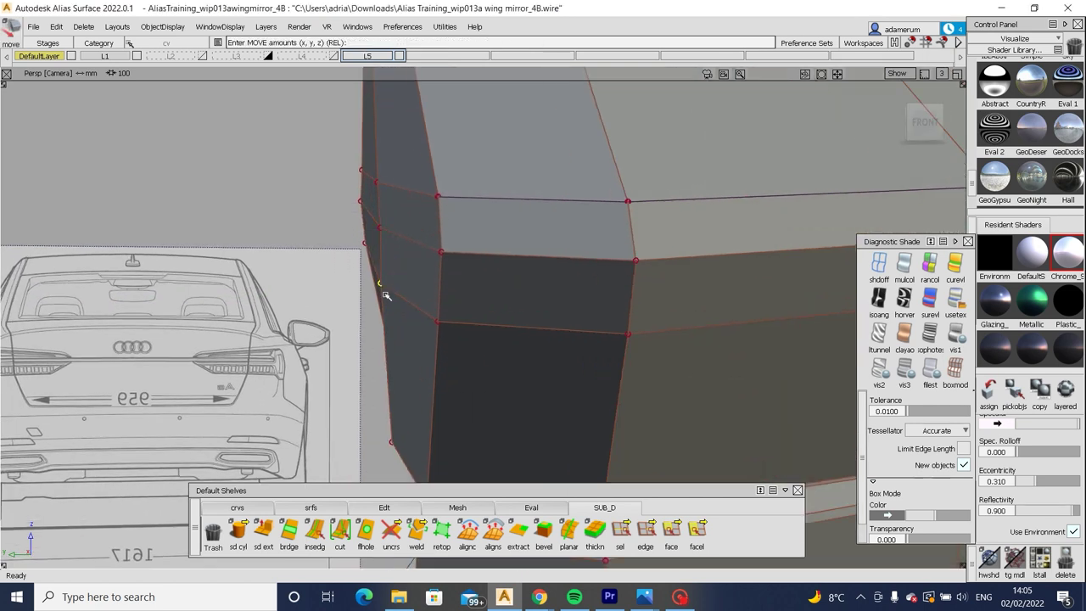
left_click(379, 229)
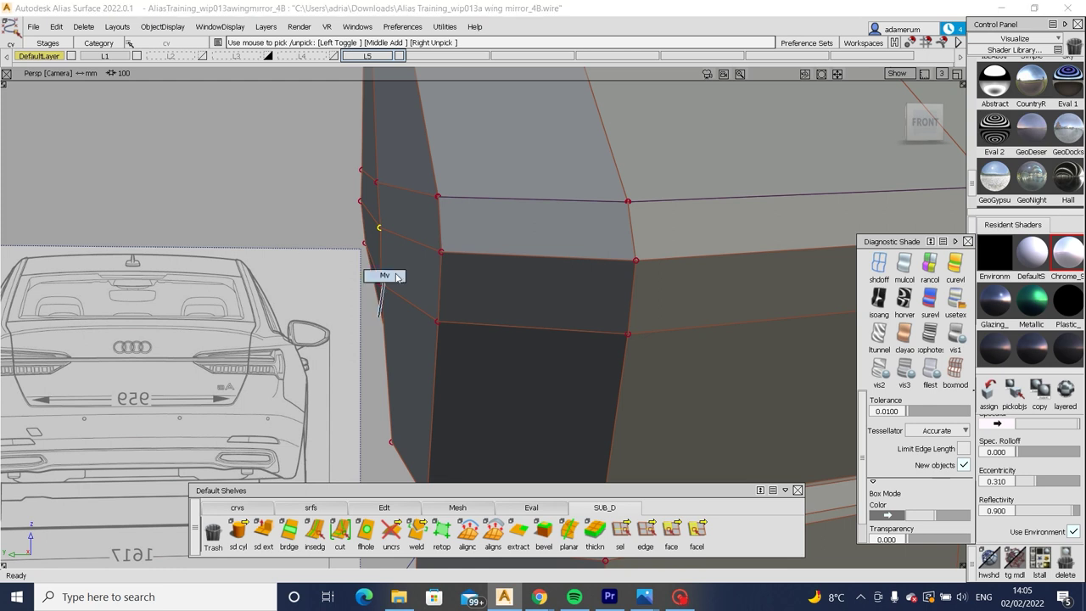
mouse_move(410, 273)
left_mouse_down("alt+shift")
mouse_move(561, 271)
mouse_move(715, 340)
mouse_move(441, 335)
mouse_move(400, 359)
mouse_move(361, 228)
mouse_move(274, 351)
mouse_move(340, 325)
mouse_move(213, 303)
mouse_move(310, 262)
mouse_move(376, 303)
mouse_move(350, 279)
mouse_move(338, 297)
mouse_move(327, 291)
mouse_move(331, 337)
left_mouse_up("alt+shift")
Align the guide curve's upper corner with the lower vertex of the strip's rear middle column, checking from several angles.
key("F11")
key("F11")
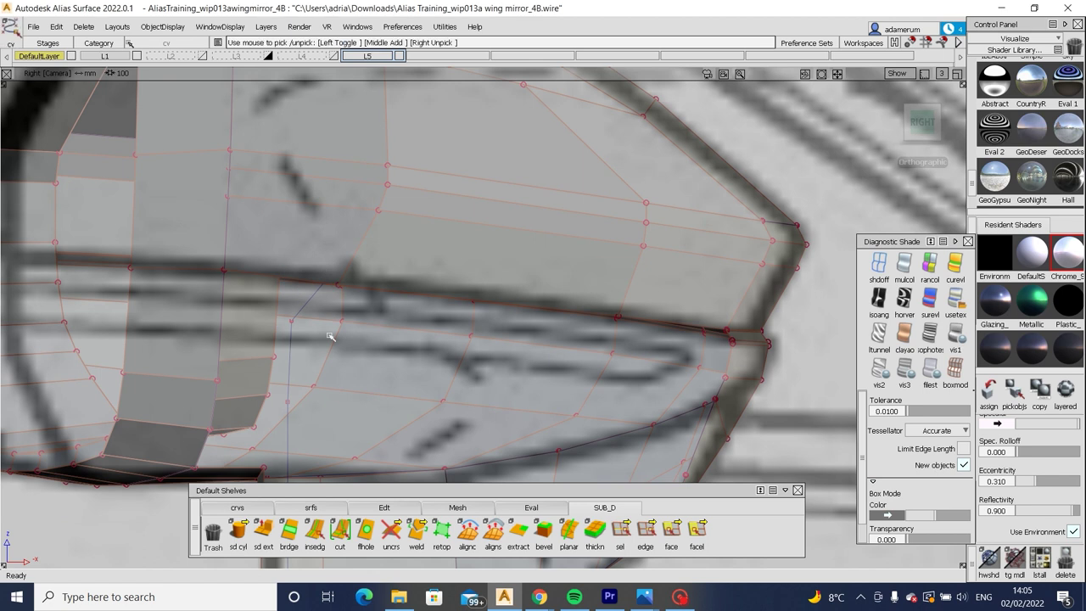
left_click_drag(283, 280, 543, 250)
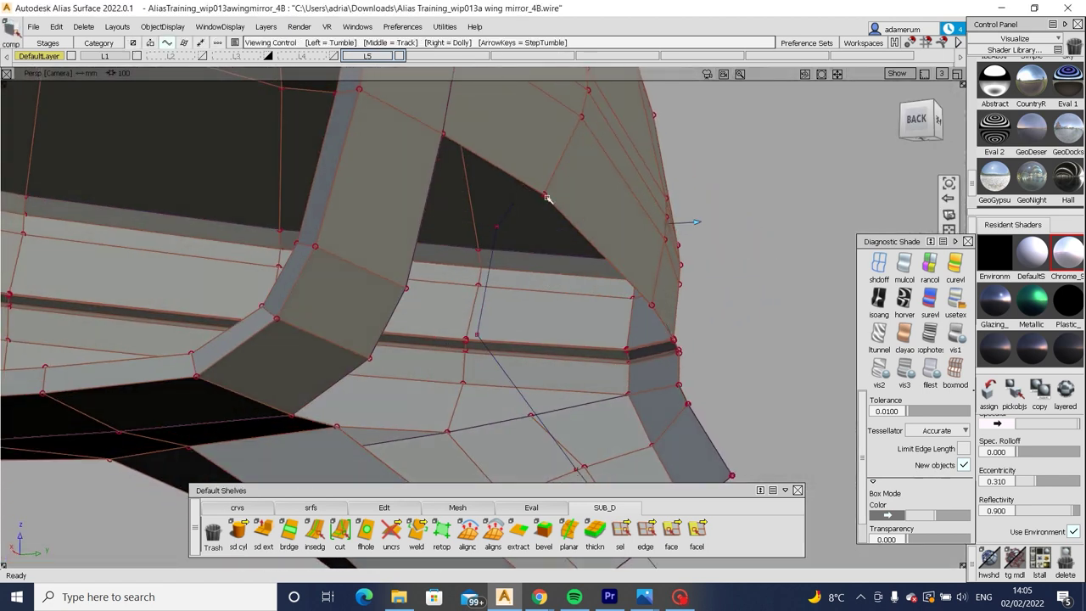
scroll(575, 207, "up", 3)
left_click_drag(575, 207, 606, 181, "alt+shift")
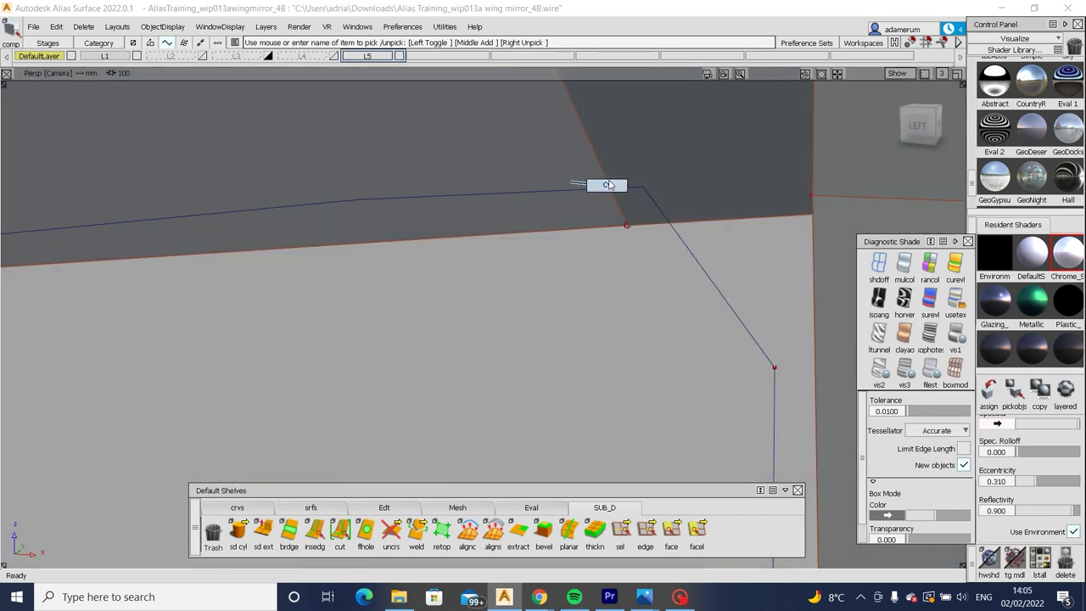
scroll(650, 223, "down", 5)
left_click_drag(262, 300, 524, 296, "alt+shift")
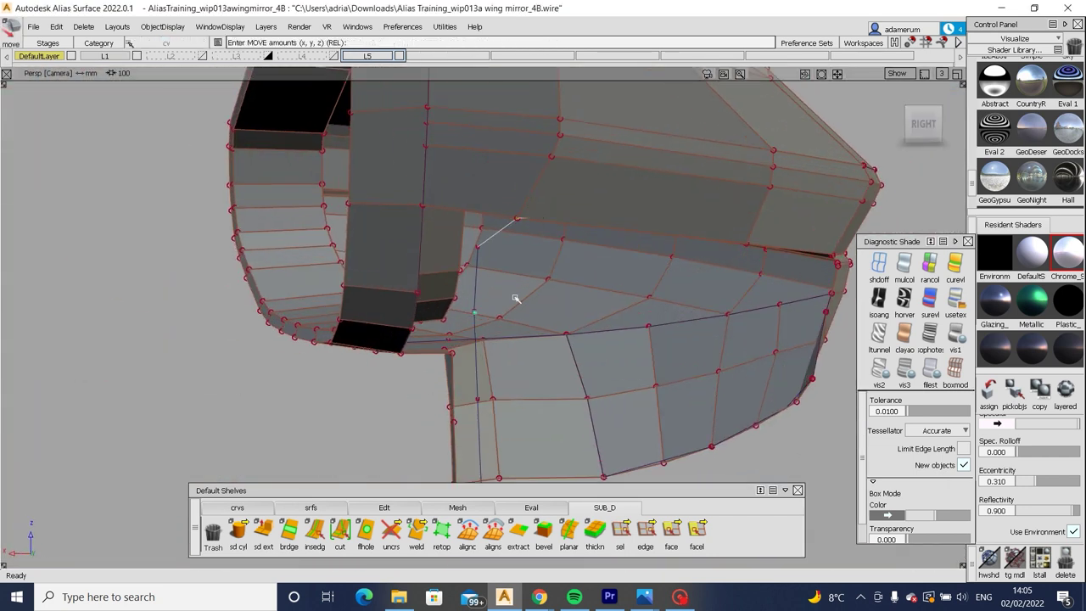
mouse_move(619, 210)
left_mouse_down("alt+shift")
mouse_move(448, 218)
mouse_move(519, 191)
mouse_move(628, 227)
left_mouse_up("alt+shift")
left_click_drag(344, 235, 501, 373, "alt+shift")
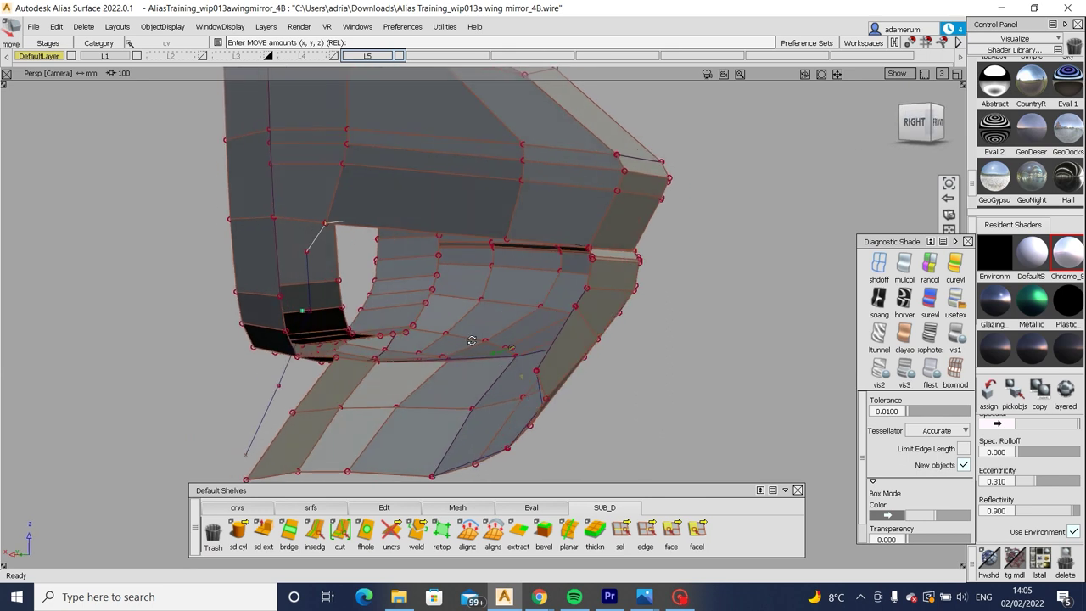
Compare the mirror's open underside with the Audi A6 interior photo in the browser, returning to the Alias model each time.
mouse_move(539, 597)
left_click(620, 538)
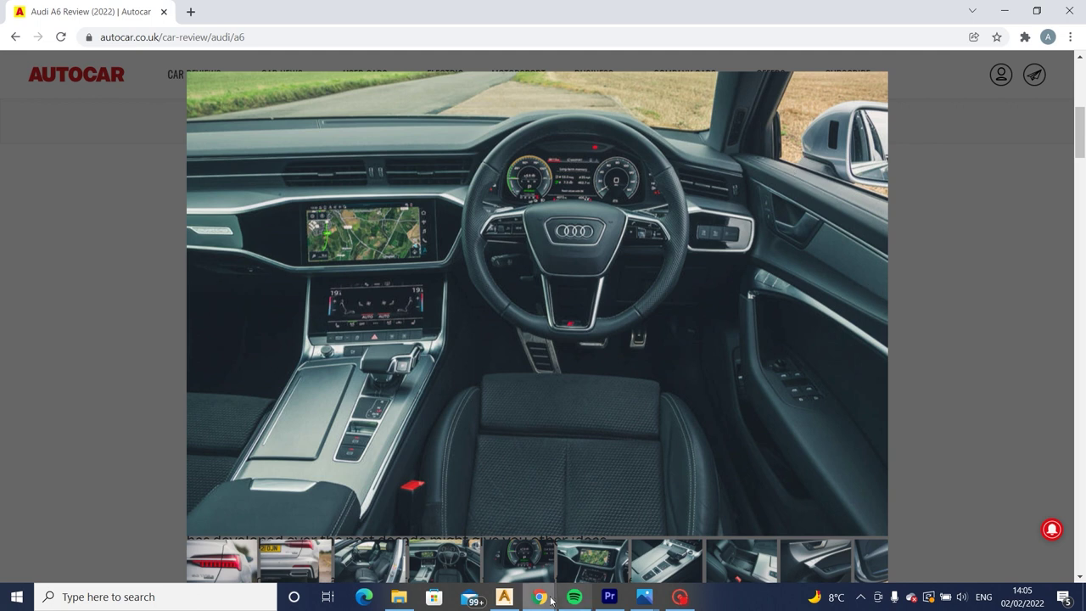
mouse_move(550, 601)
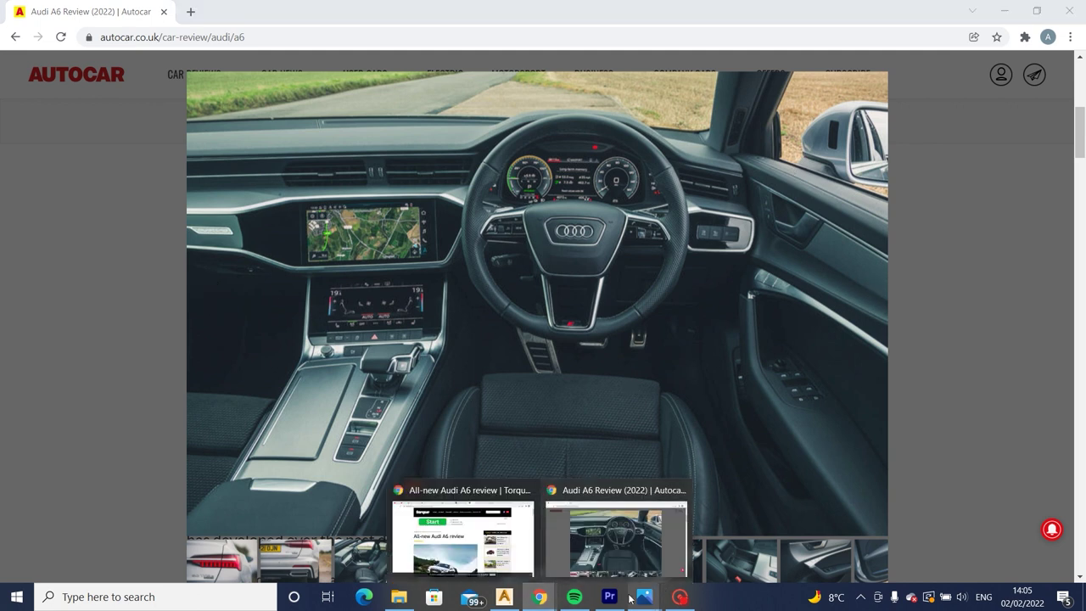
left_click(516, 598)
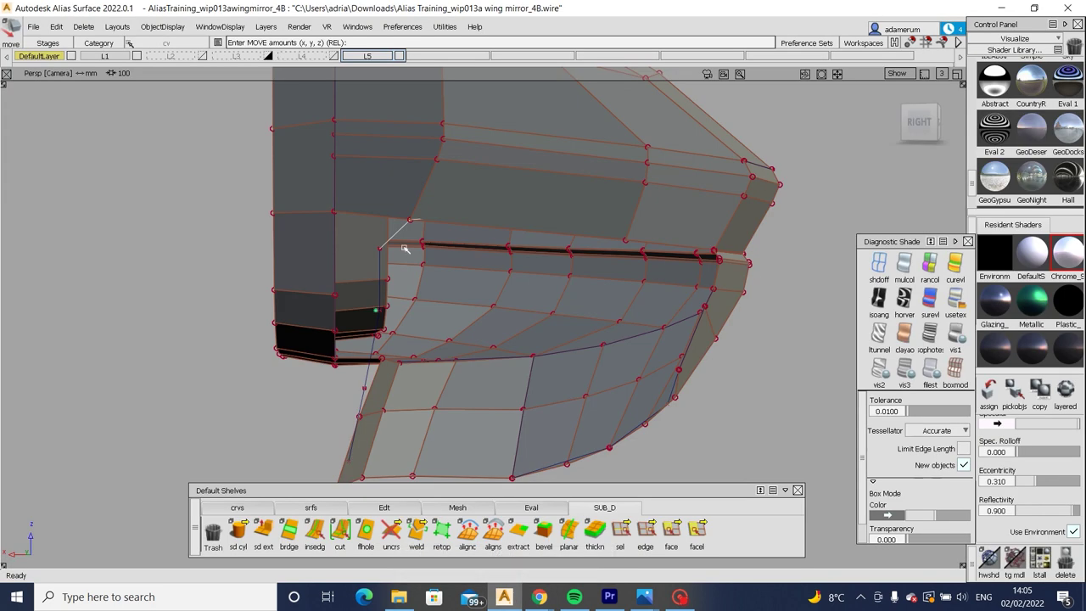
left_click_drag(722, 271, 680, 256, "alt+shift")
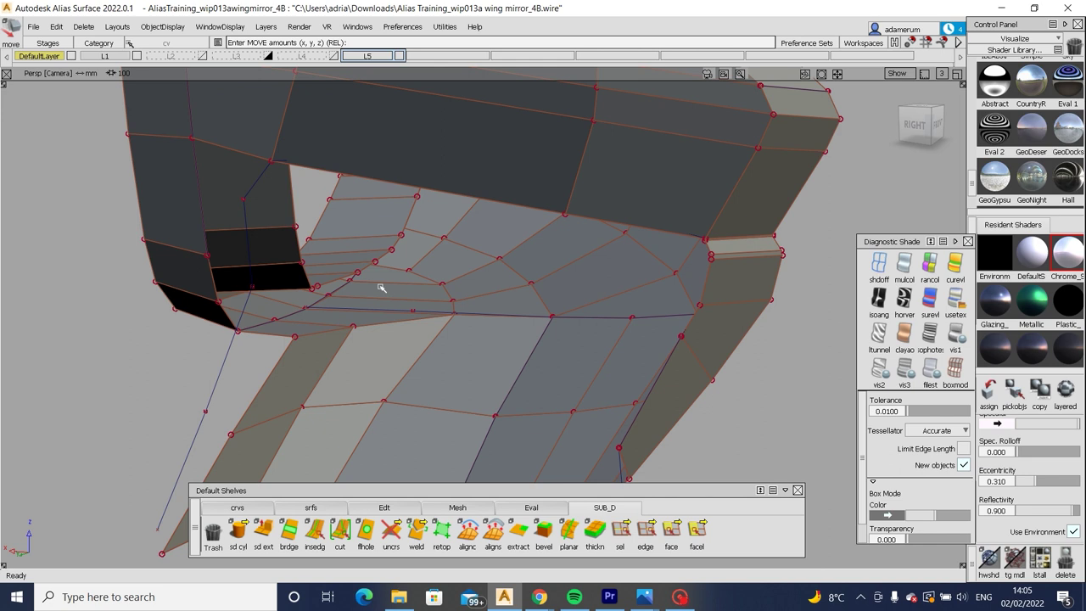
mouse_move(540, 596)
left_click(613, 535)
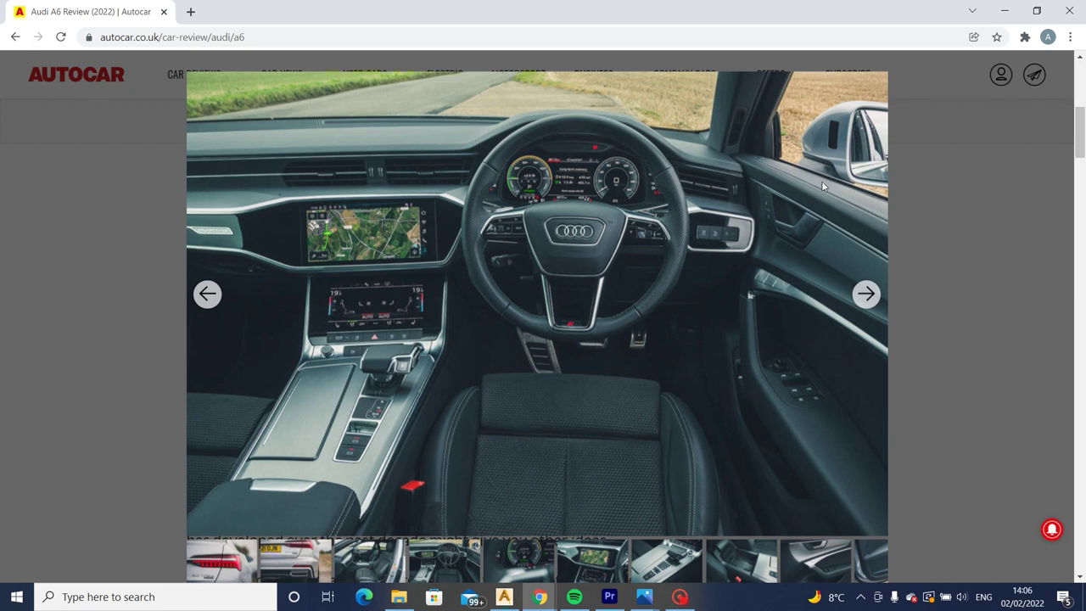
key("alt+Tab")
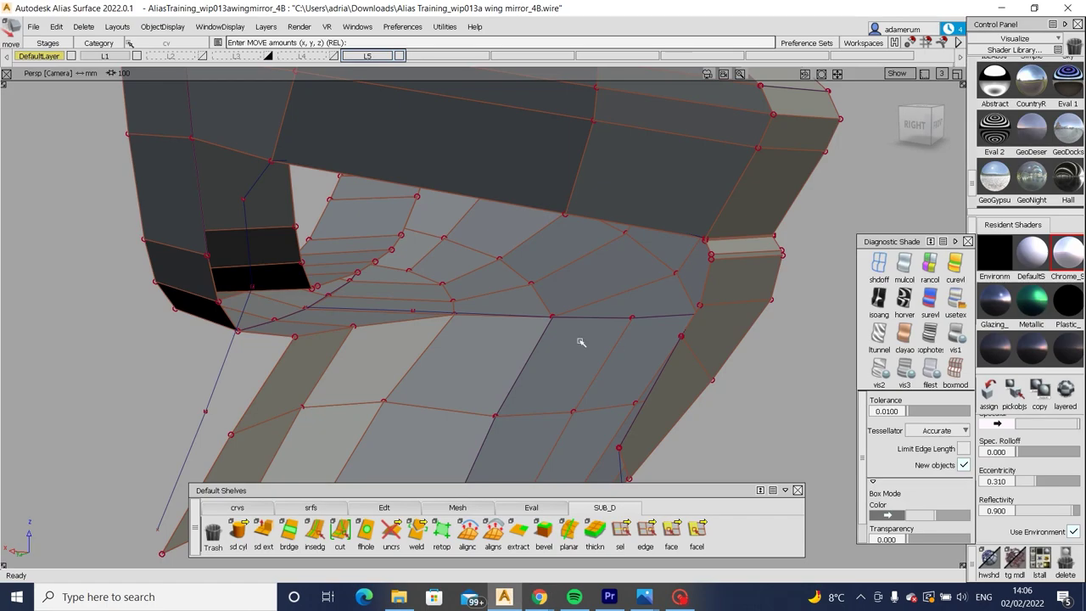
In the front view, align the strip's inner end vertices in Y and shift the vertex just below them by about 0.34 mm.
left_click_drag(581, 342, 255, 288, "alt+shift")
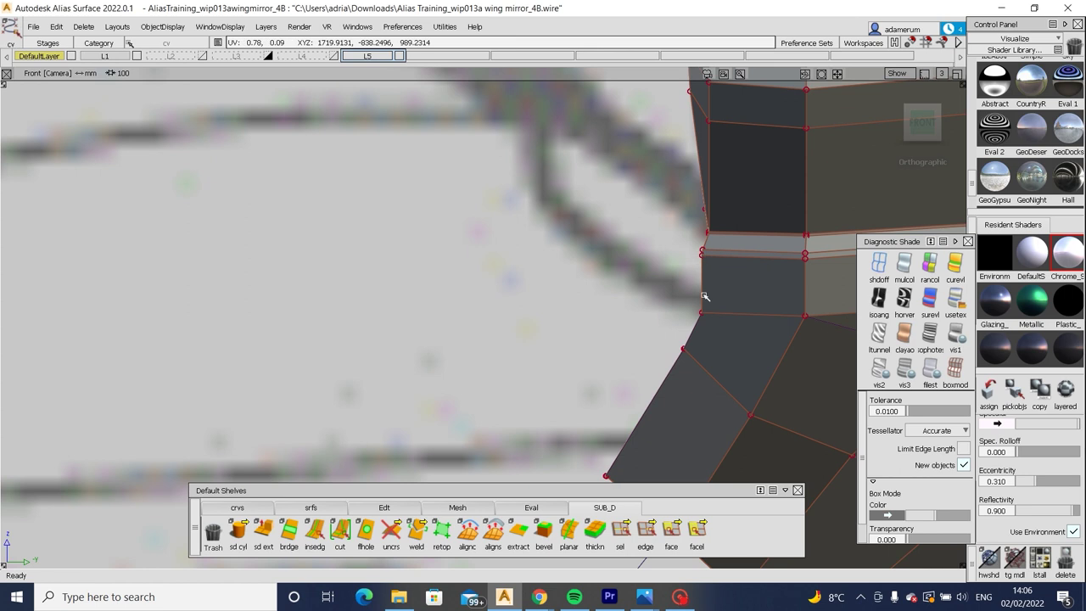
left_click(705, 296)
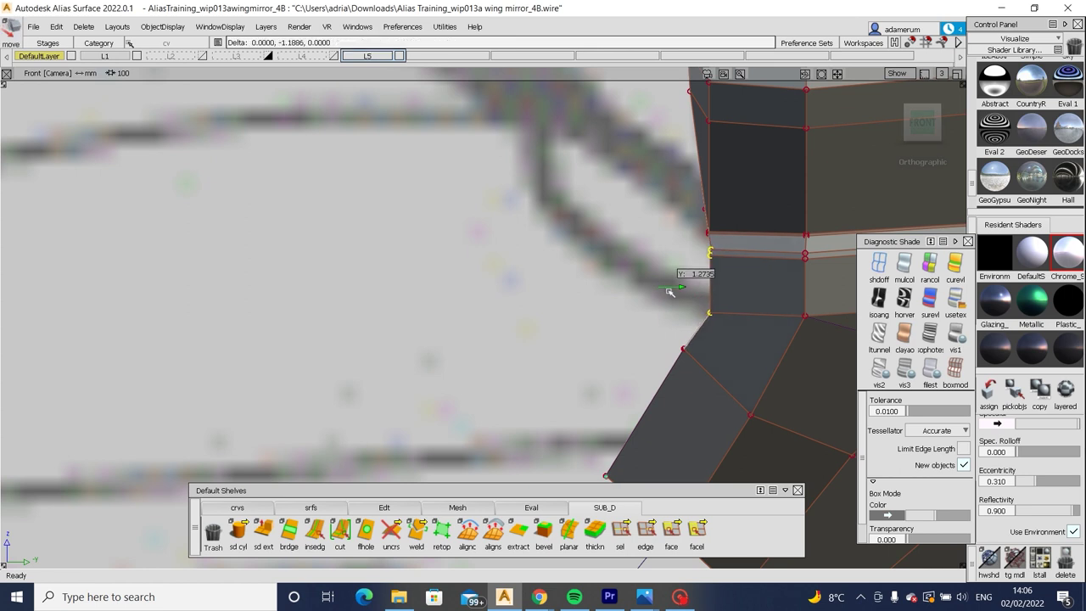
left_click_drag(668, 291, 645, 321)
left_click(683, 349)
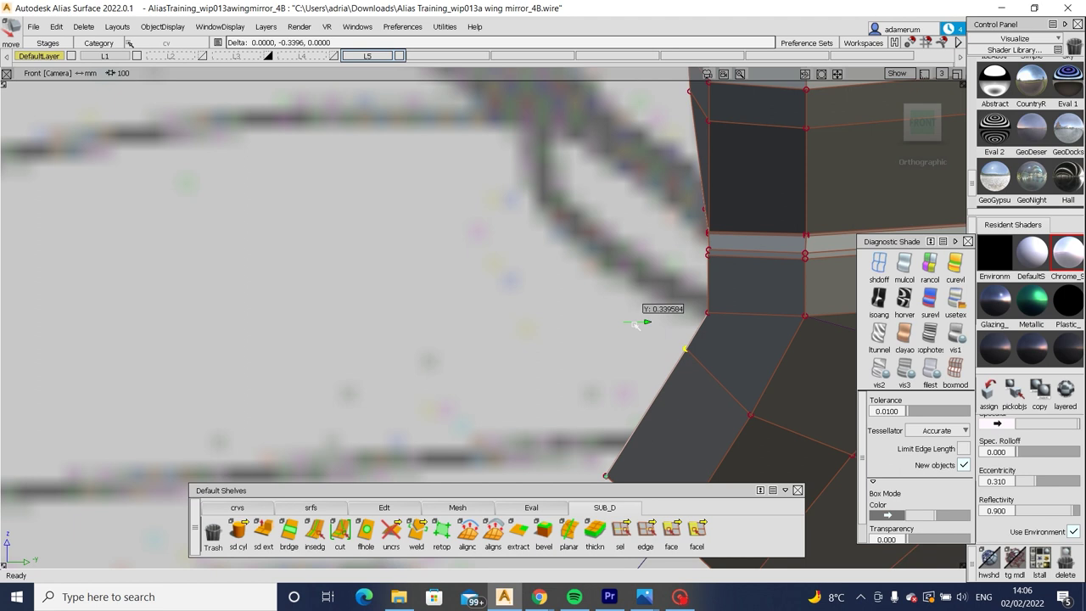
left_click_drag(922, 121, 567, 436)
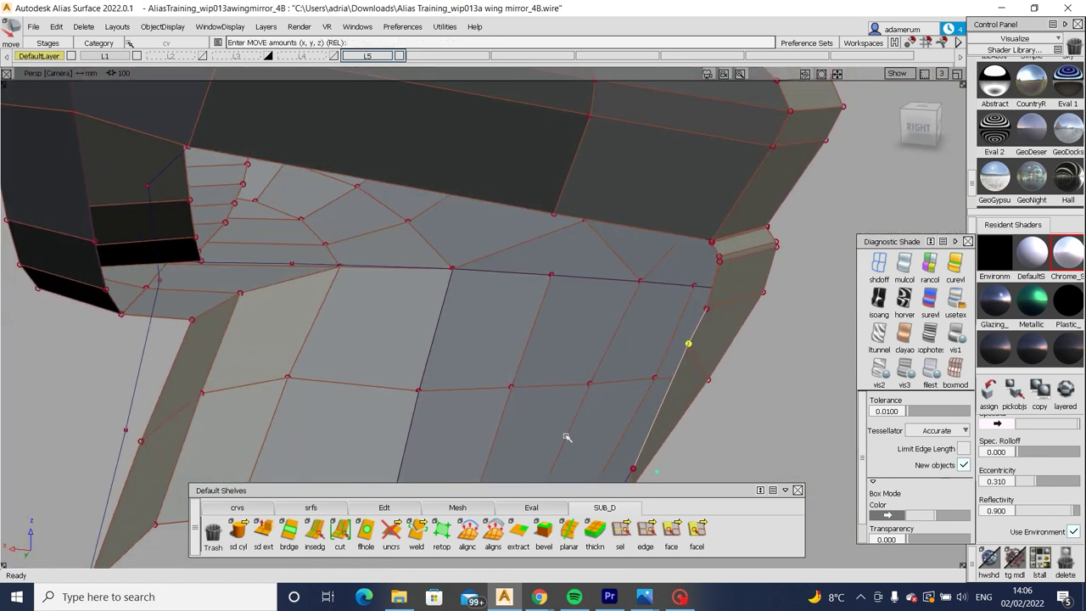
left_click(567, 437)
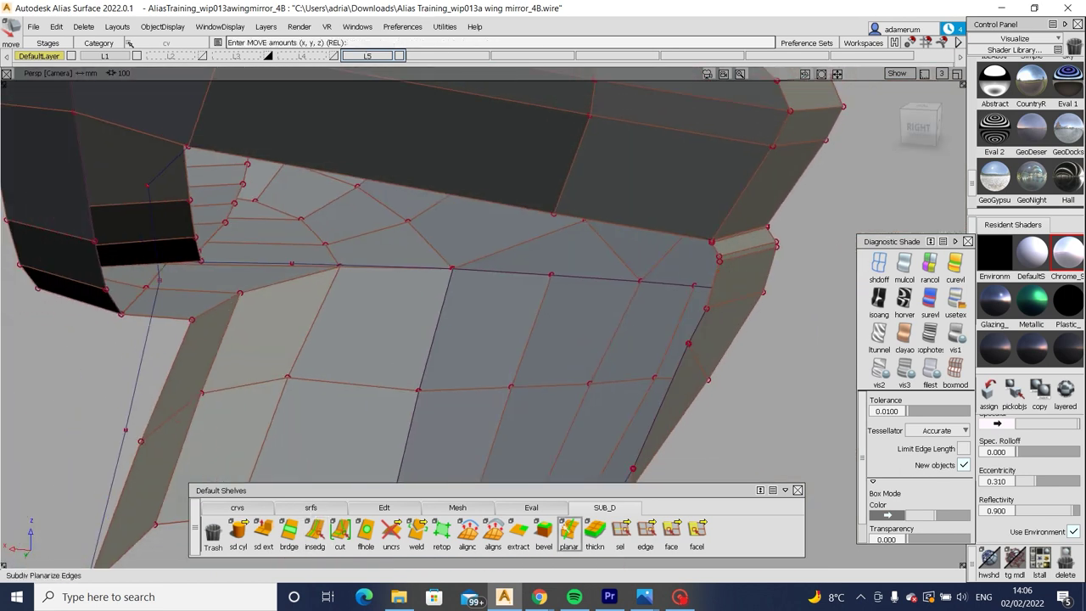
left_click(620, 530)
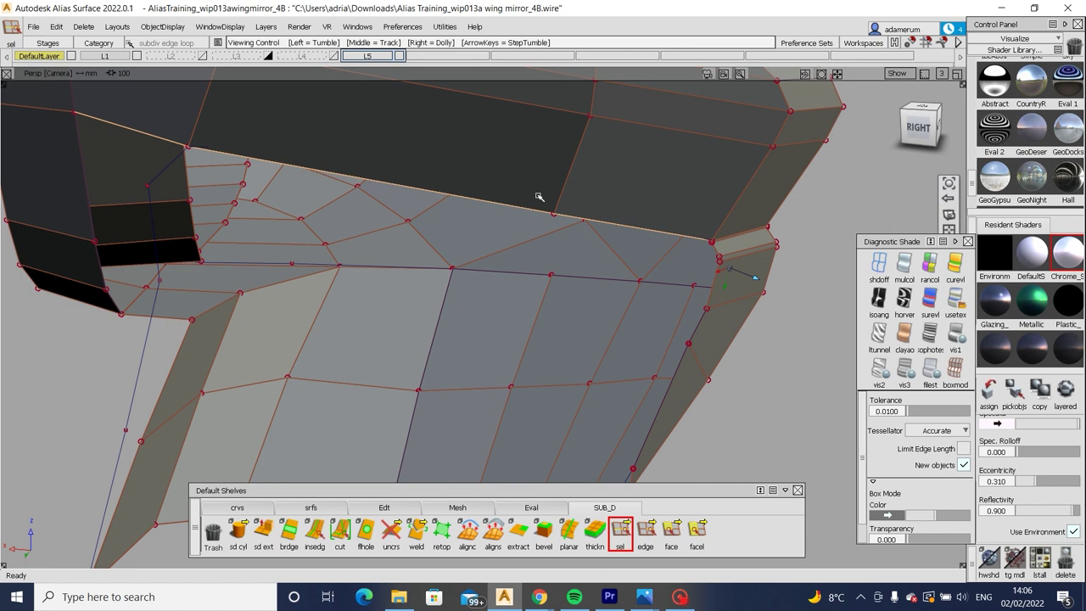
left_click_drag(539, 197, 534, 245, "alt+shift")
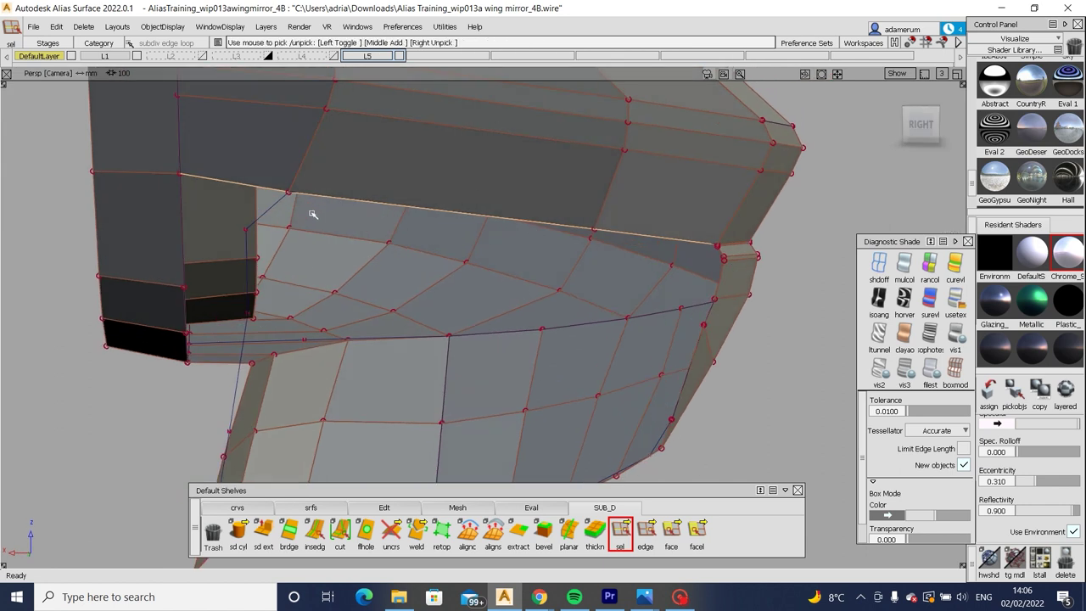
key("F8")
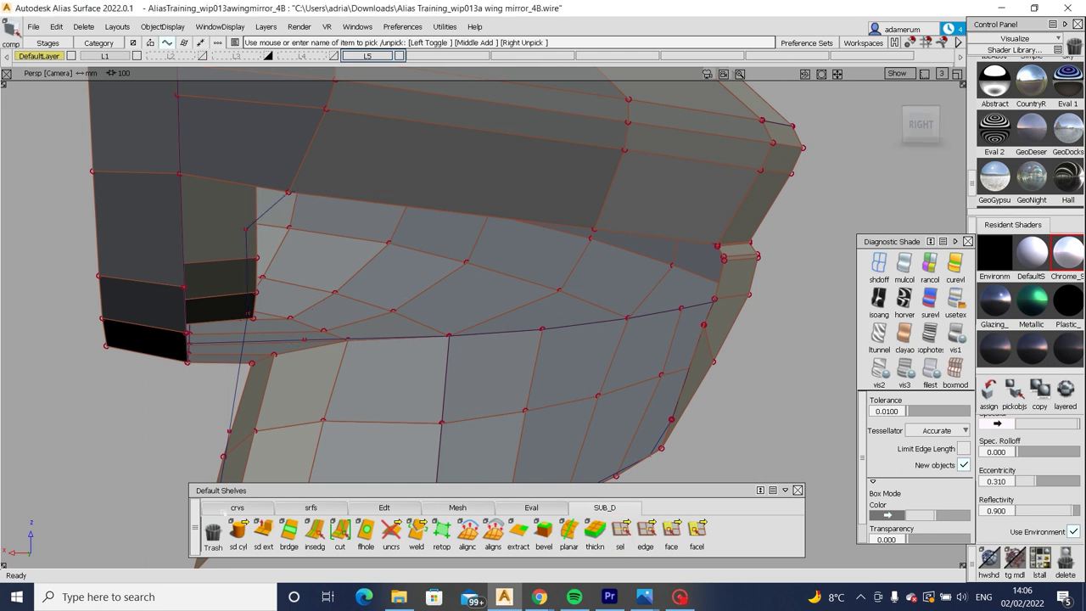
Draw an edit-point curve along the housing's lower inner edge, from the guide curve's upper corner to the strip's front corner.
left_click(238, 507)
left_click(263, 530)
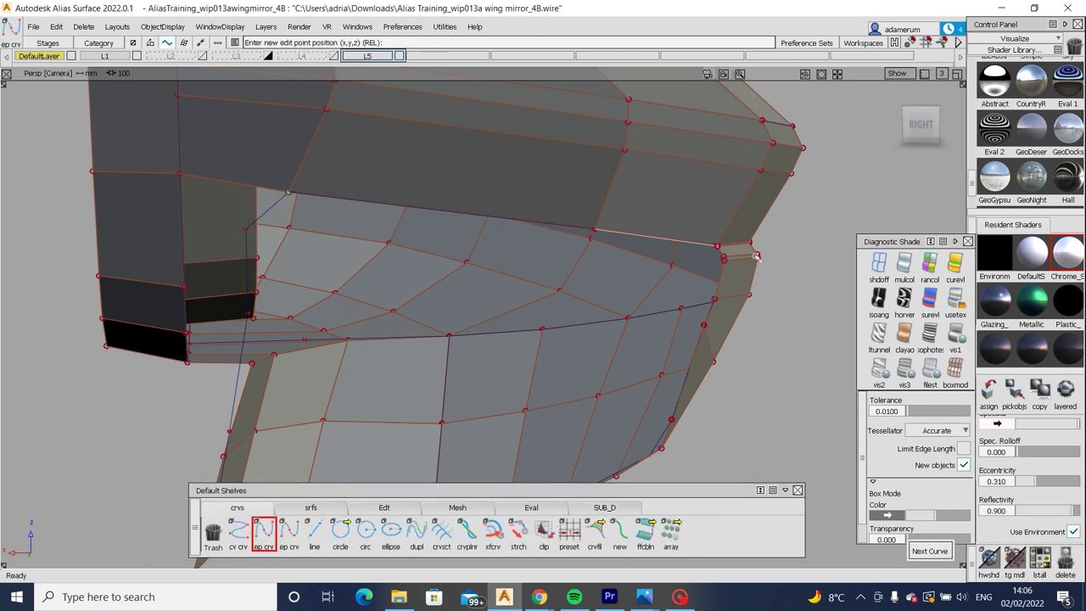
left_click_drag(714, 232, 455, 229, "alt+shift")
left_click_drag(378, 257, 760, 292, "alt+shift")
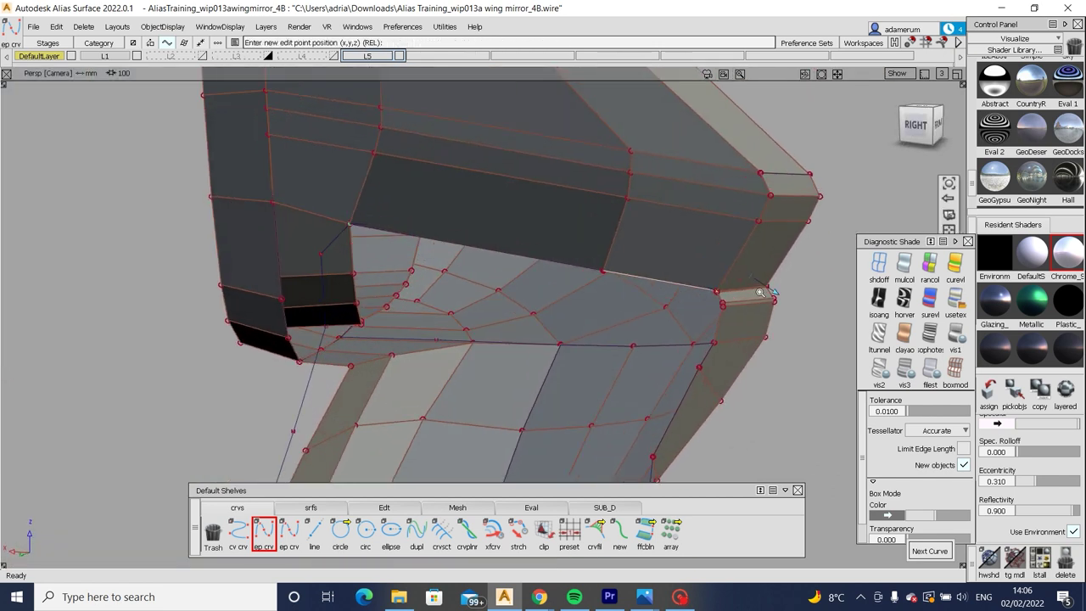
Examine the strip's front corner up close in both box and smooth reflective display.
right_click_drag(761, 292, 670, 295, "alt+shift")
left_click_drag(675, 304, 718, 336, "alt+shift")
right_click_drag(717, 337, 641, 357, "alt+shift")
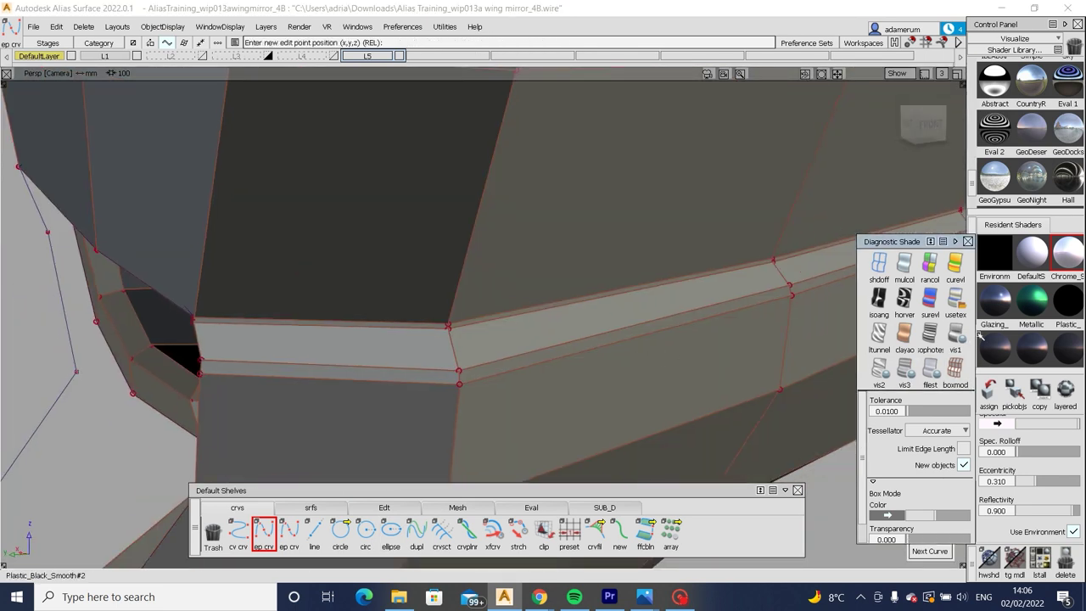
left_click(954, 296)
left_click_drag(645, 339, 447, 321, "alt+shift")
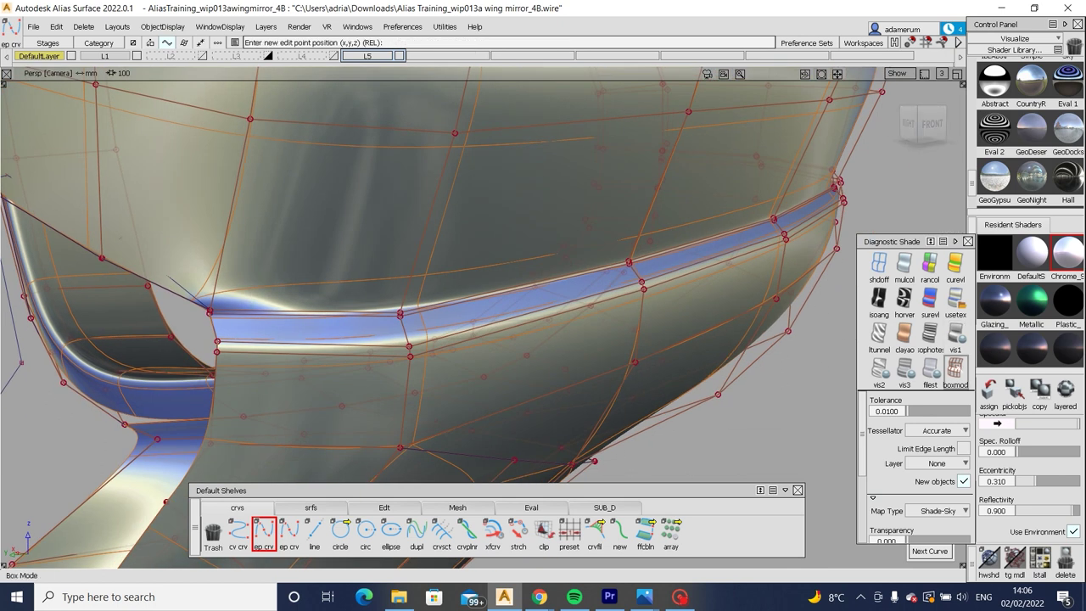
mouse_move(305, 291)
left_mouse_down("alt+shift")
mouse_move(303, 347)
mouse_move(274, 393)
mouse_move(502, 330)
mouse_move(586, 424)
left_mouse_up("alt+shift")
right_click_drag(586, 424, 379, 498, "alt+shift")
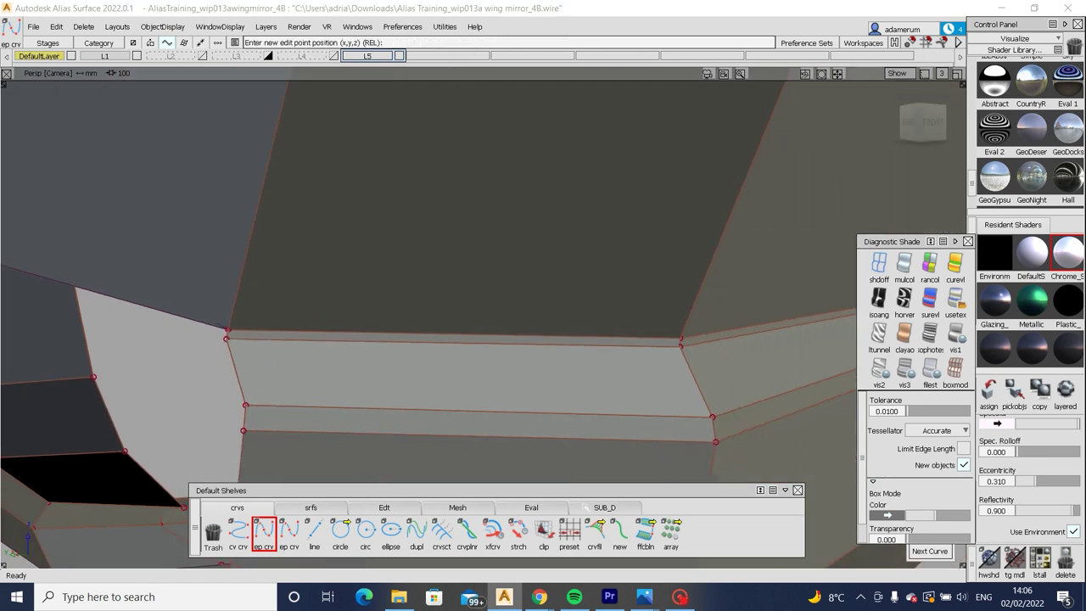
Start the Subdiv Unweld command and inspect the strip's upper edge around the mirror in smooth and box display.
left_click(605, 507)
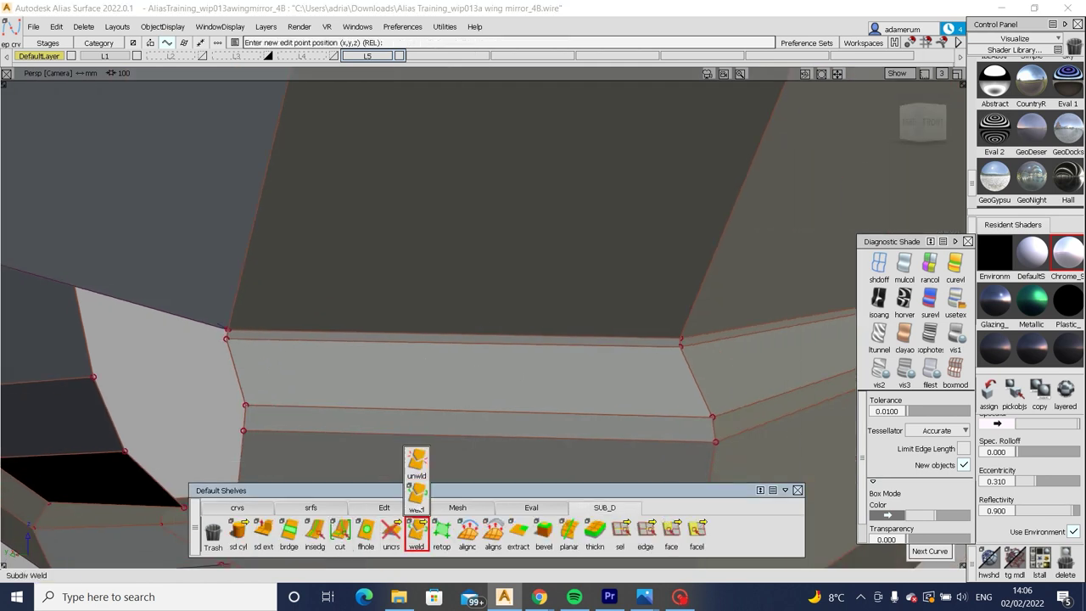
left_click(416, 462)
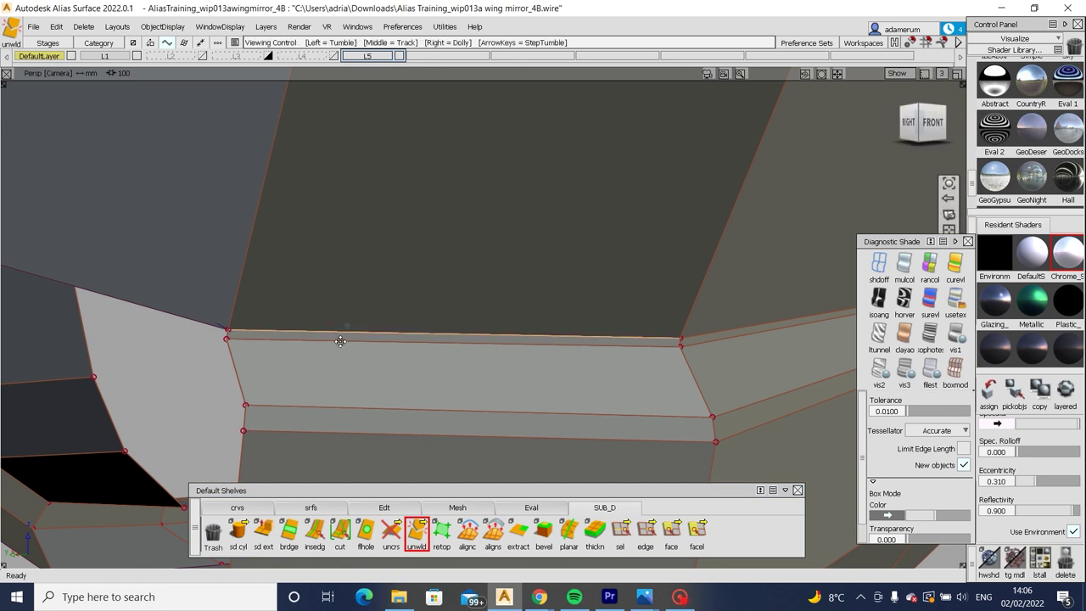
left_click_drag(340, 341, 360, 316, "alt+shift")
left_click_drag(455, 321, 483, 312, "alt+shift")
right_click_drag(487, 314, 649, 335, "alt+shift")
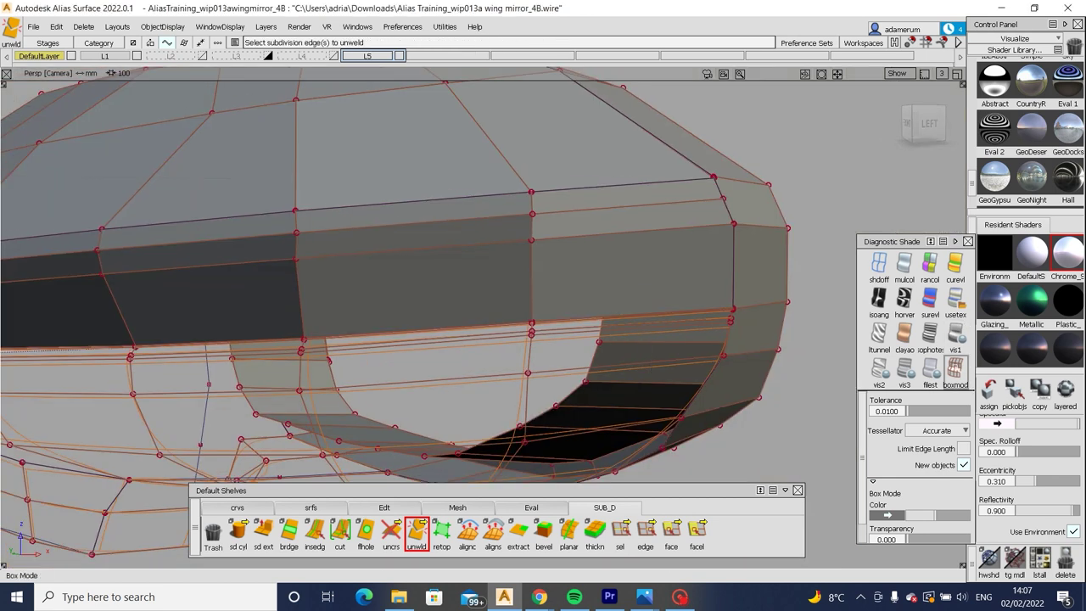
left_click(955, 335)
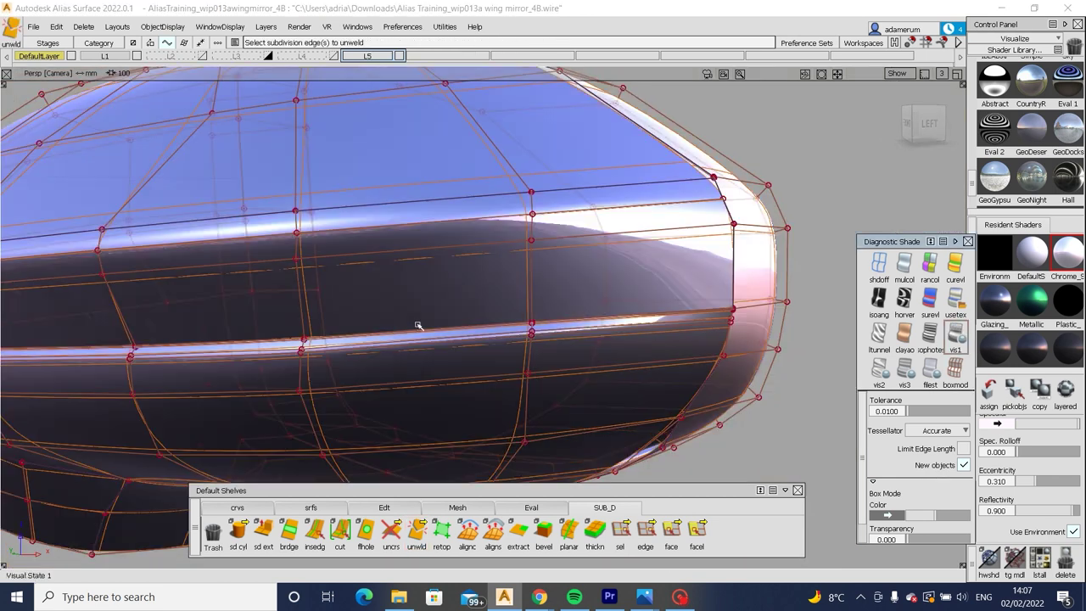
left_click_drag(649, 335, 684, 308, "alt+shift")
left_click_drag(532, 378, 768, 298, "alt+shift")
left_click(954, 366)
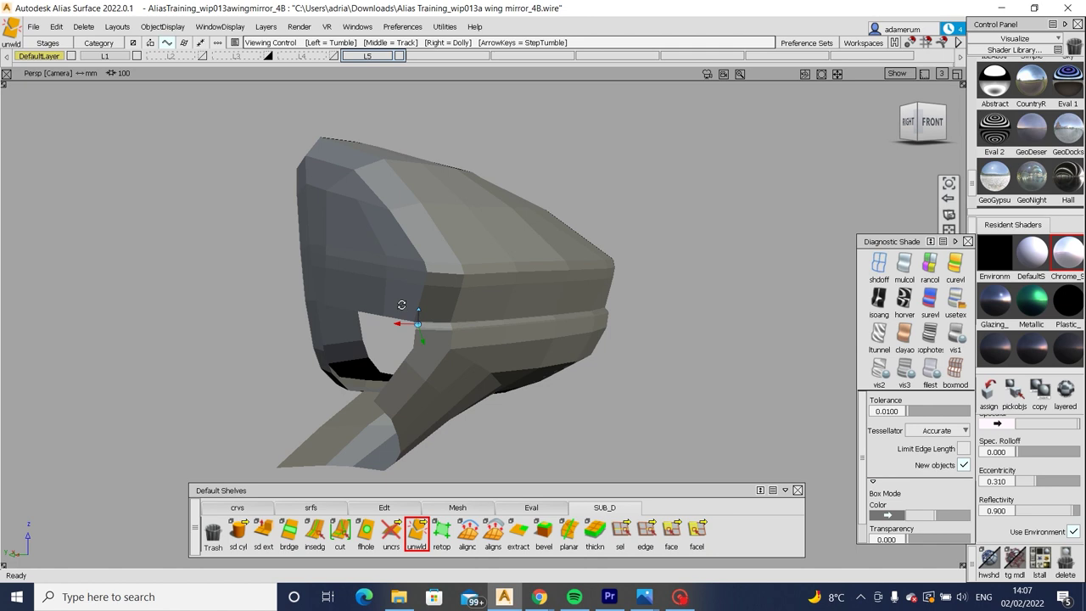
Extrude the curve along the housing's lower inner edge slightly downward with Subdiv Extrude, using the Global direction.
right_click_drag(491, 323, 549, 310, "alt+shift")
left_click_drag(591, 307, 453, 262, "alt+shift")
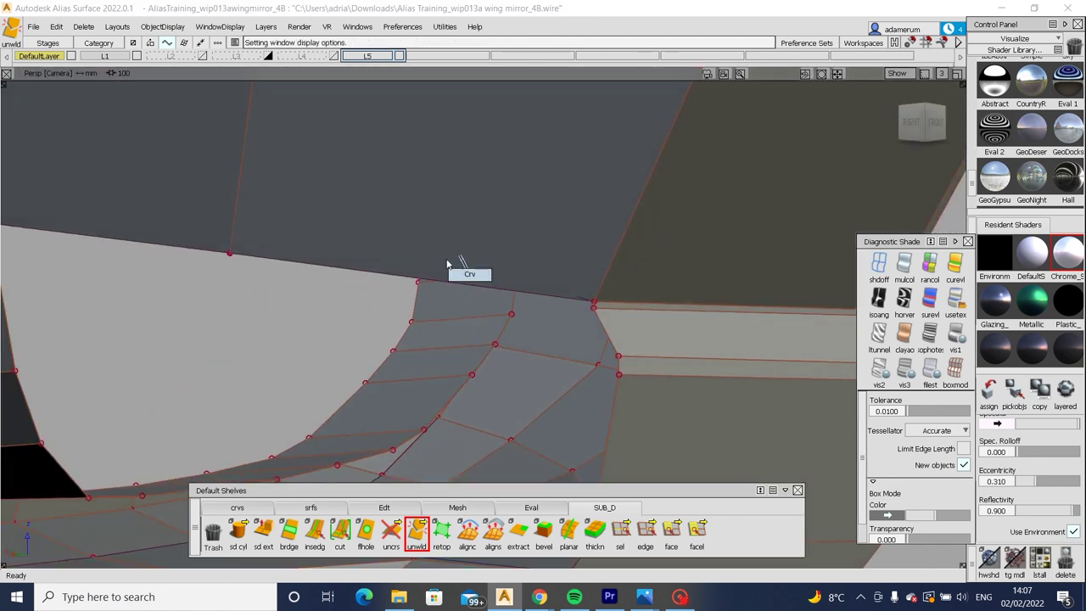
left_click_drag(258, 286, 269, 307, "alt+shift")
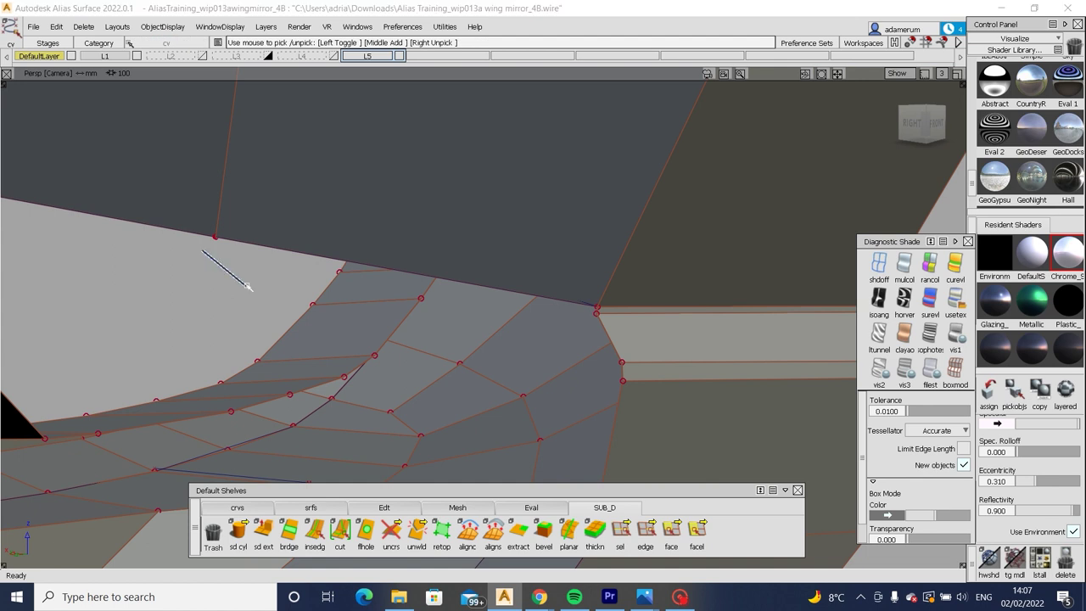
left_click(263, 530)
double_click(263, 530)
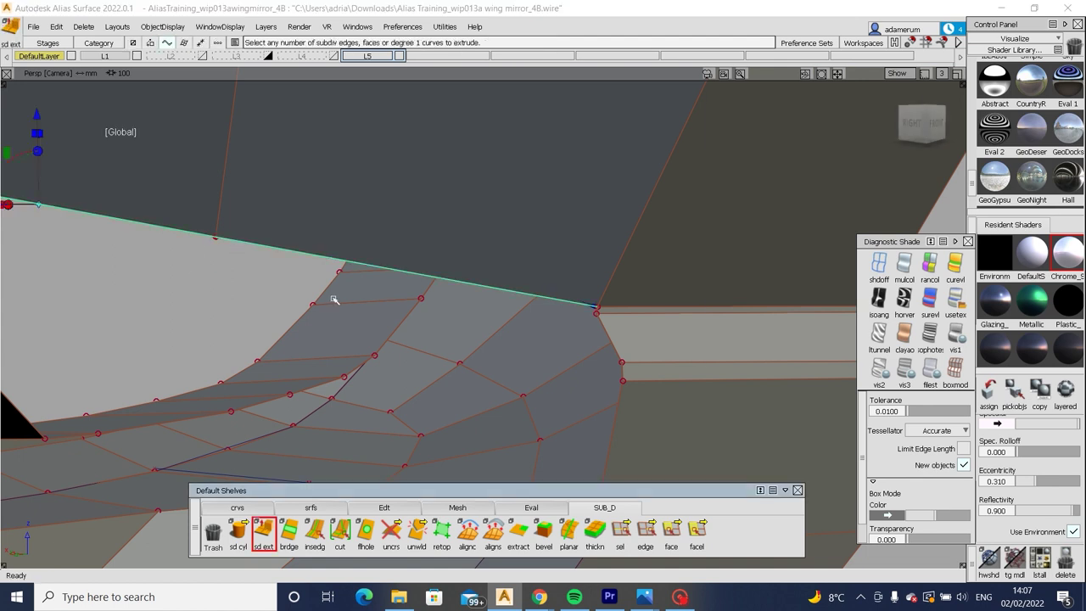
left_click_drag(161, 136, 161, 139)
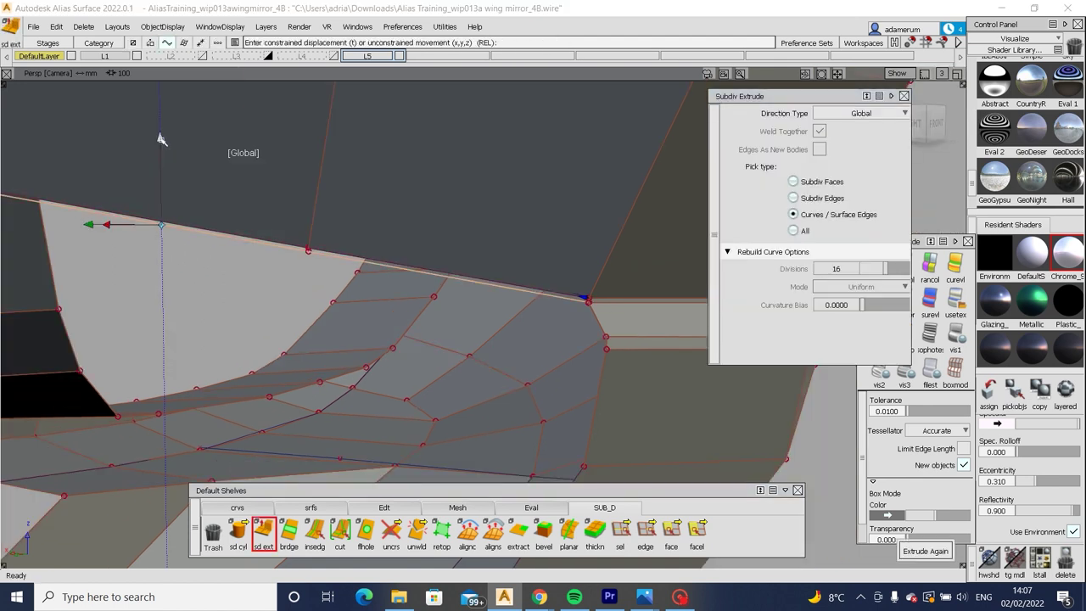
Weld the front lower vertex of the extruded flange to the strip's corner vertex.
left_click_drag(594, 311, 600, 338, "alt+shift")
left_click(598, 319)
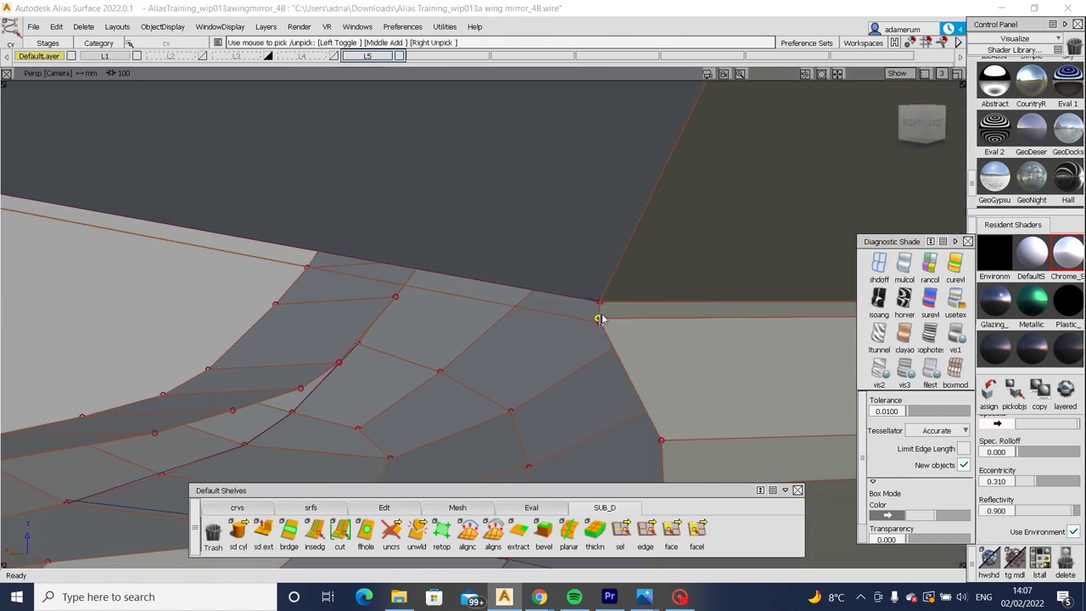
left_click(519, 529)
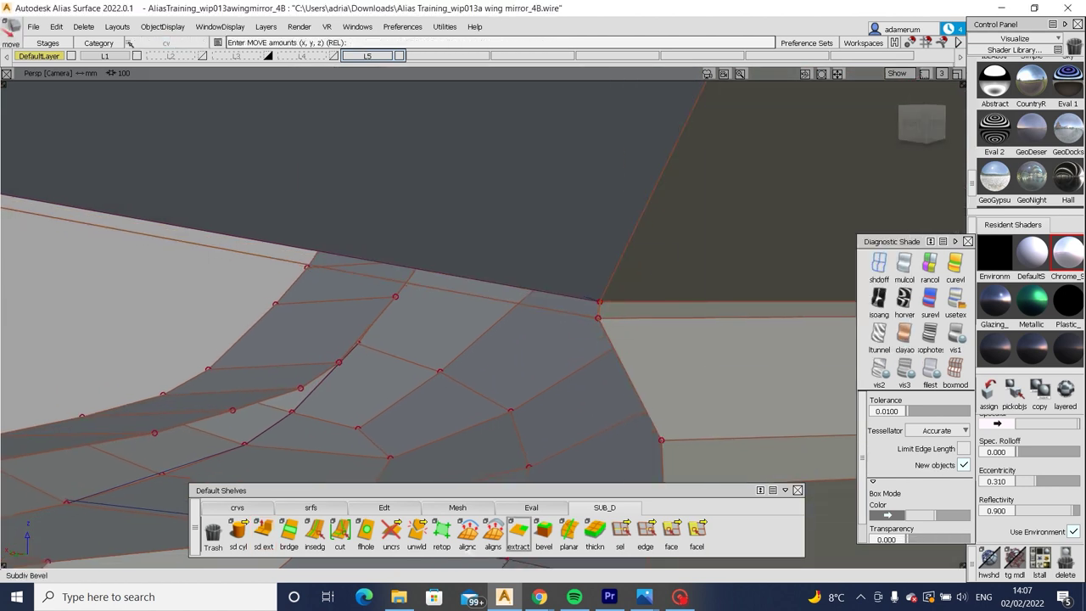
left_click_drag(416, 530, 415, 455)
left_click(582, 308)
left_click(603, 311)
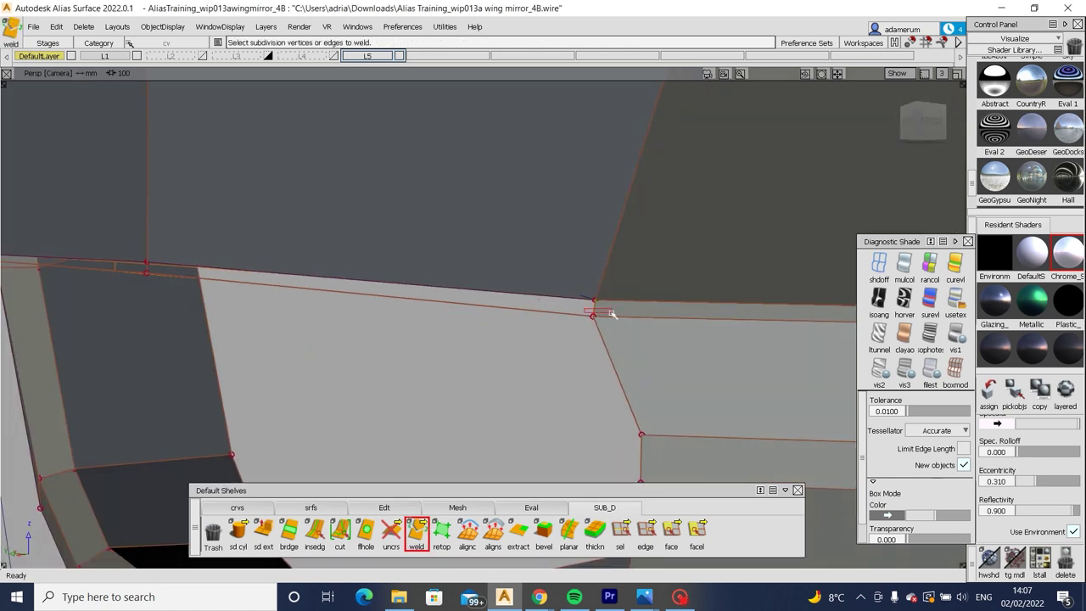
left_click(955, 367)
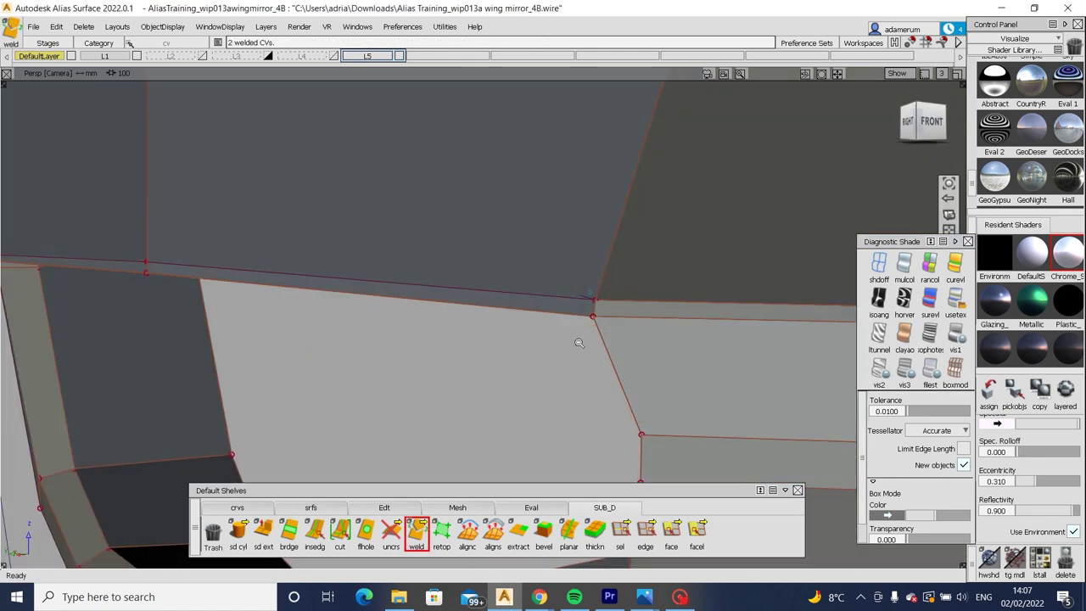
Pick the flange's rear lower vertex for moving and examine how it lines up with the housing edge from several angles.
left_click_drag(622, 396, 439, 290, "alt+shift")
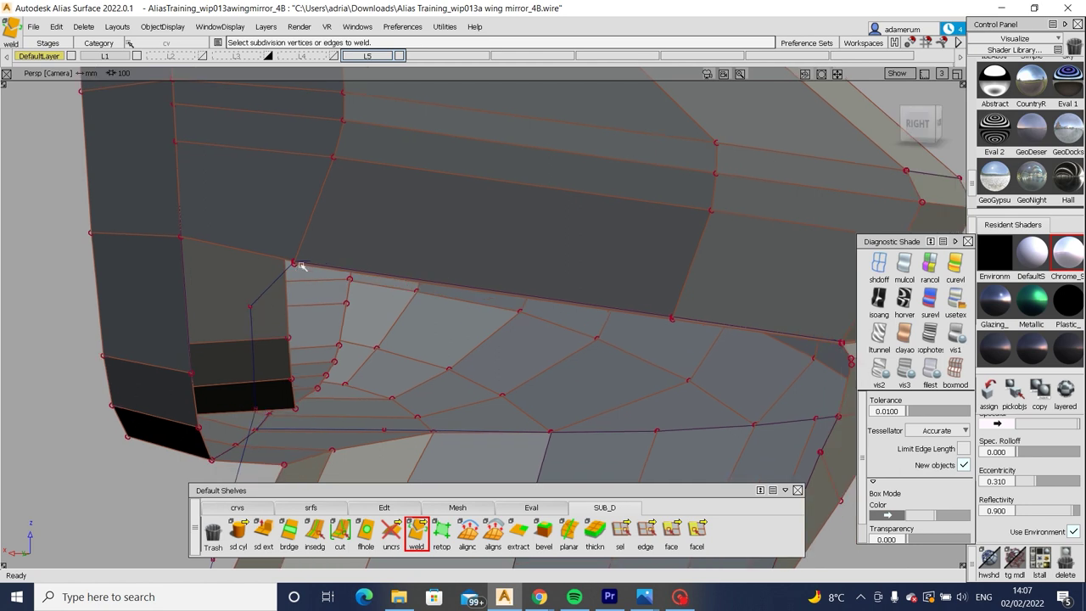
scroll(296, 261, "up", 5)
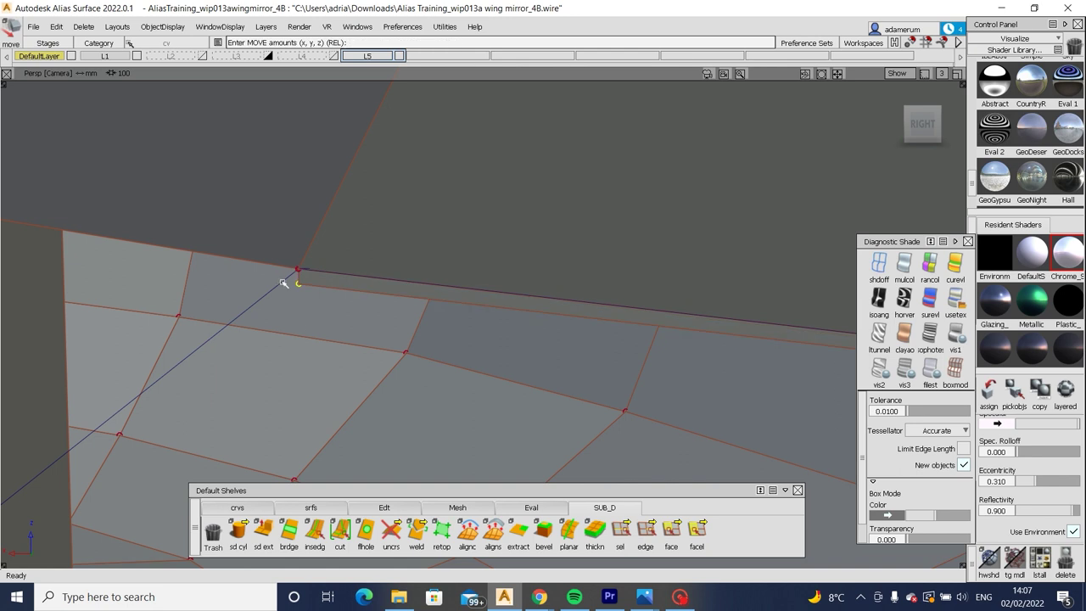
left_click_drag(286, 283, 265, 363, "alt+shift")
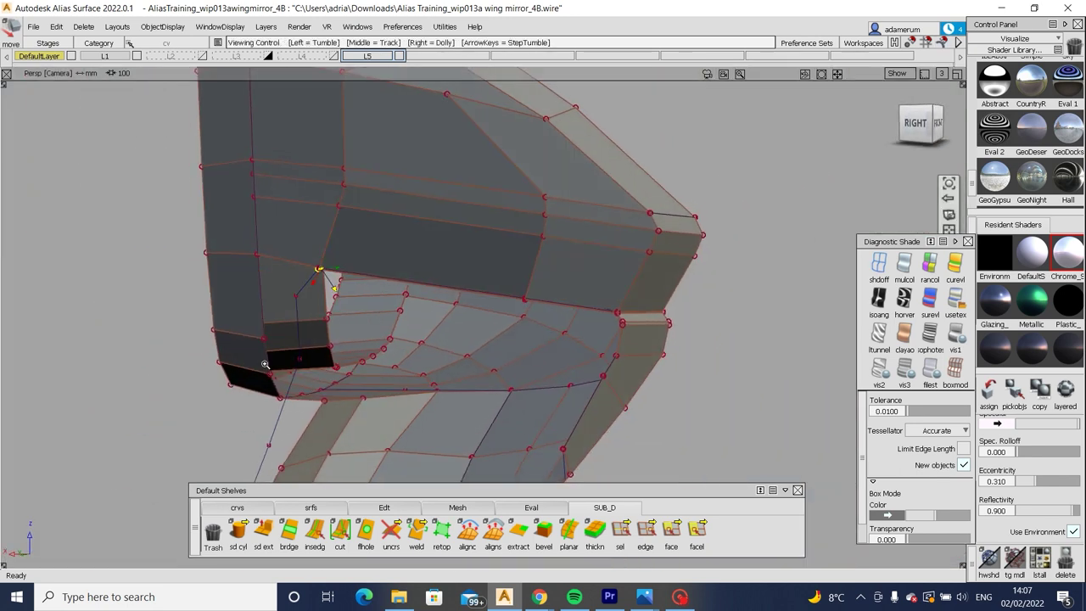
right_click_drag(265, 363, 342, 271, "alt+shift")
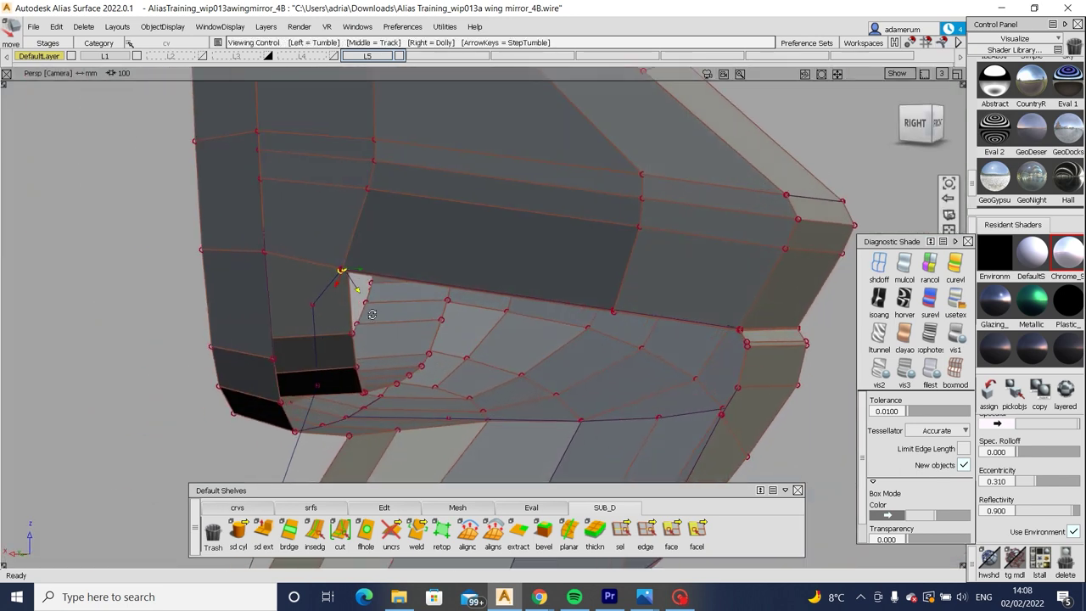
left_click_drag(342, 272, 483, 323, "alt+shift")
mouse_move(483, 323)
right_mouse_down("alt+shift")
mouse_move(614, 366)
mouse_move(468, 323)
right_mouse_up("alt+shift")
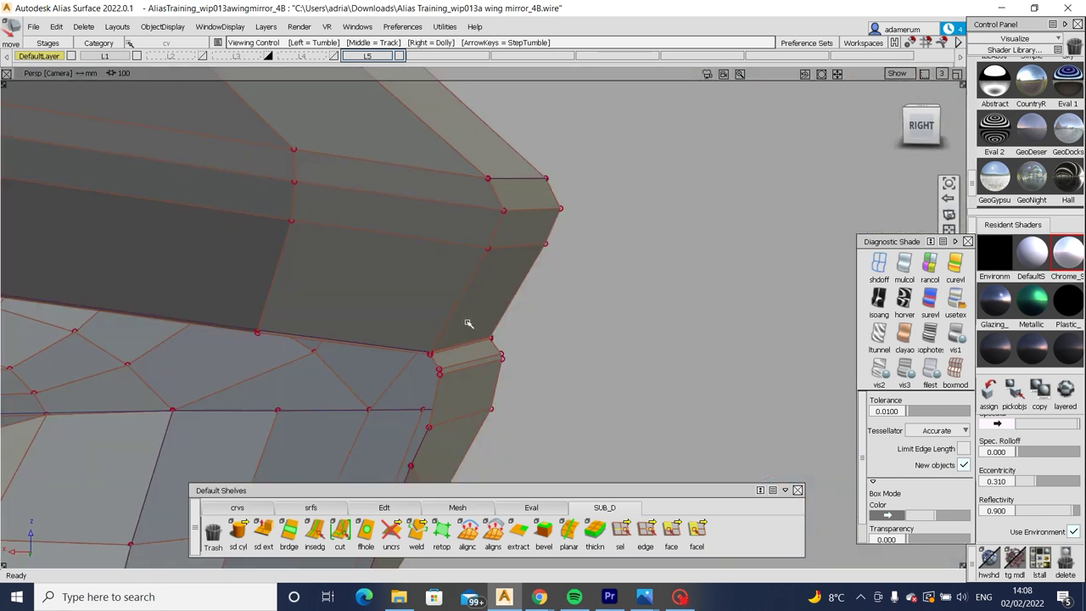
right_click_drag(431, 357, 484, 339, "alt+shift")
left_click_drag(485, 339, 388, 373, "alt+shift")
right_click_drag(387, 374, 438, 357, "alt+shift")
left_click(671, 531)
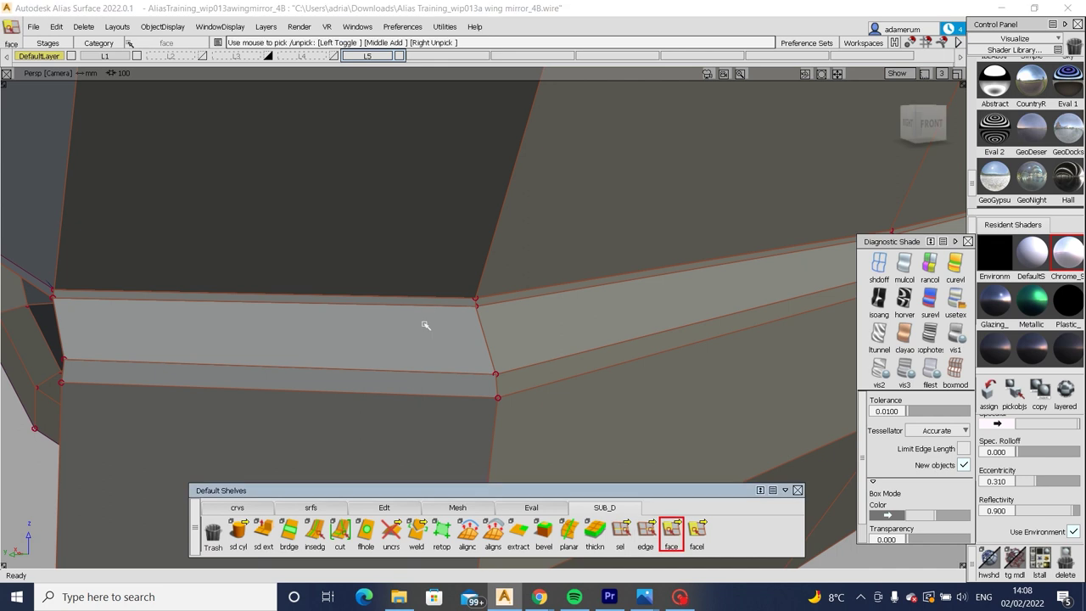
left_click(696, 530)
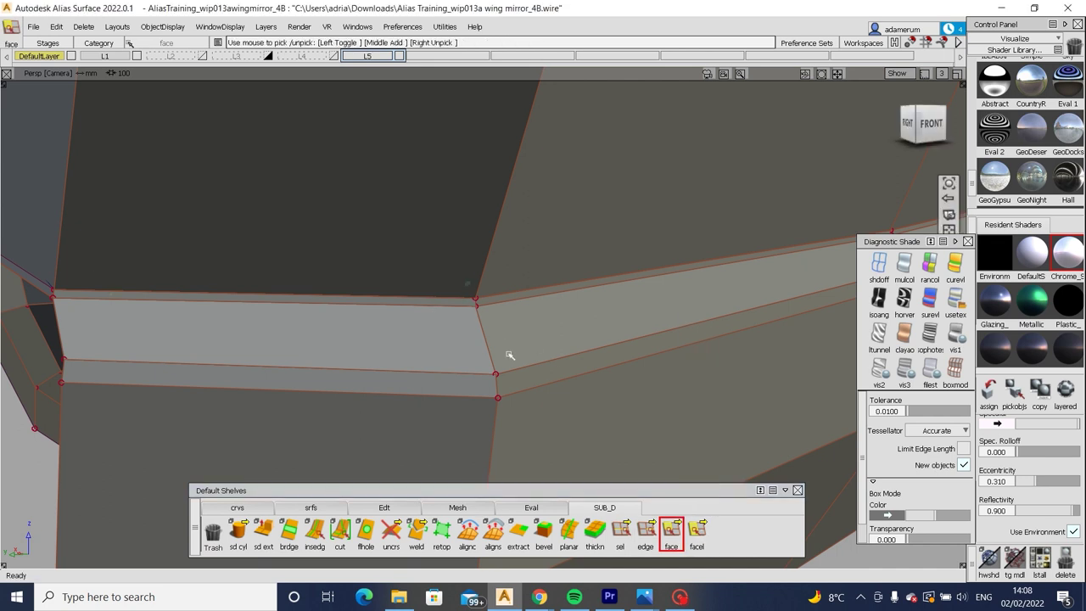
right_click_drag(509, 356, 551, 357, "alt+shift")
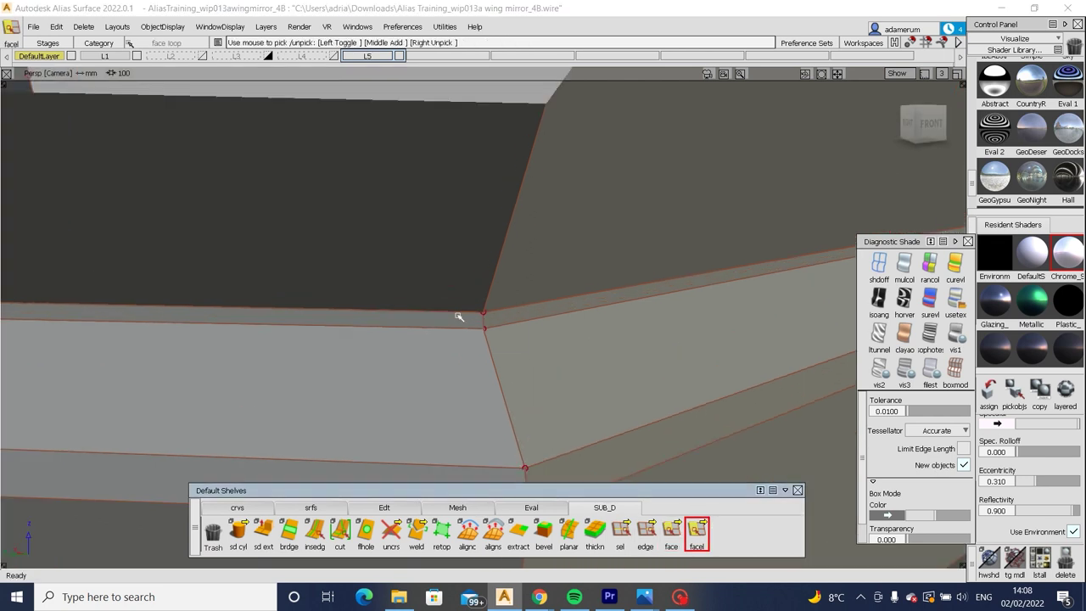
left_click(479, 338)
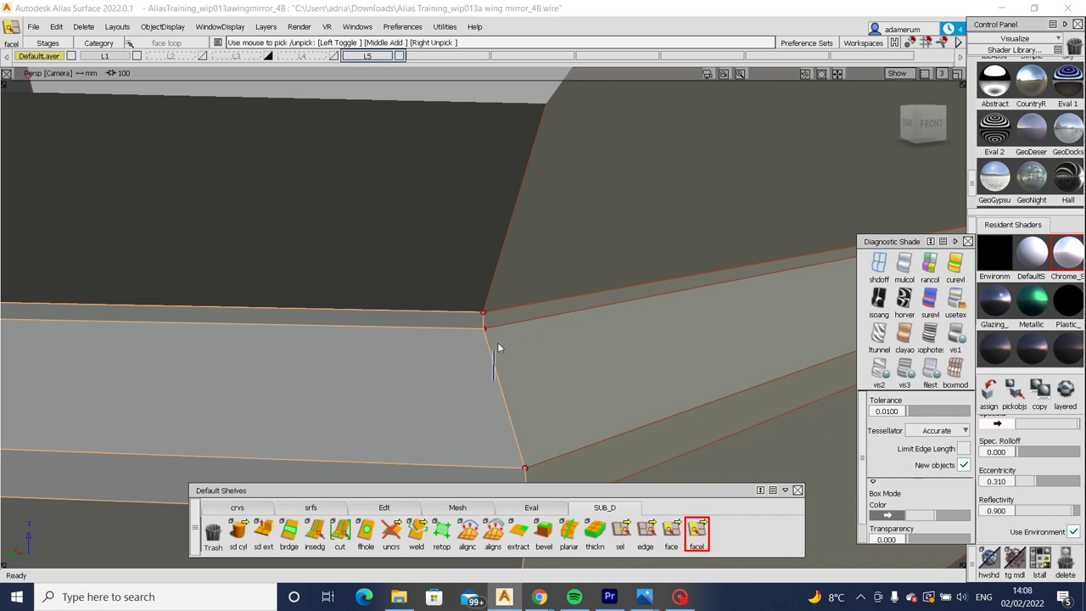
left_click(498, 348)
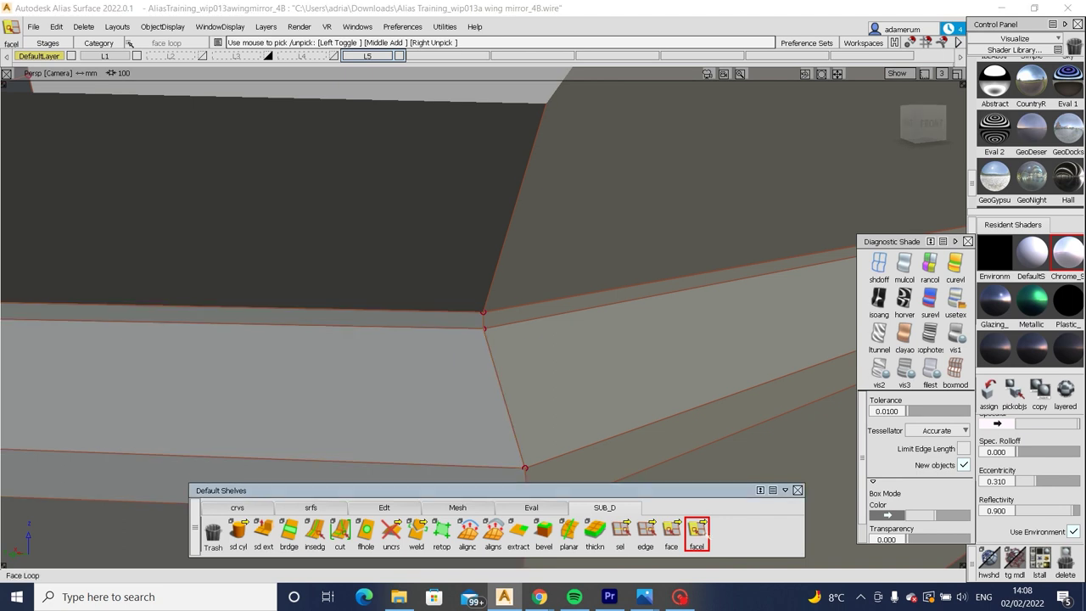
Try to cut the thin strip faces running just below the housing's lower edge from the subdivision body.
left_click(697, 530)
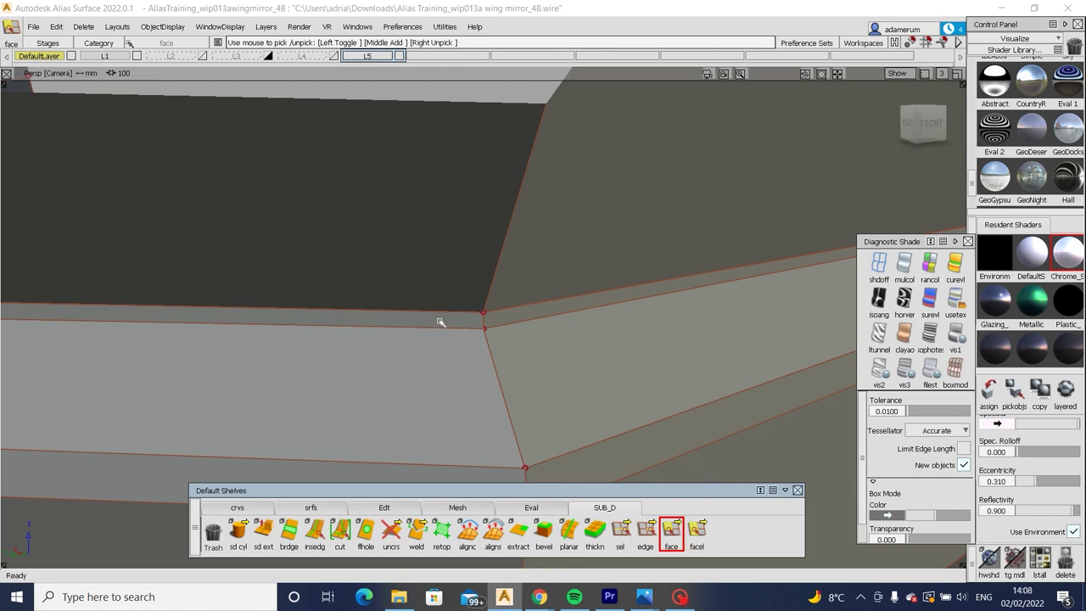
left_click_drag(440, 322, 307, 337, "alt+shift")
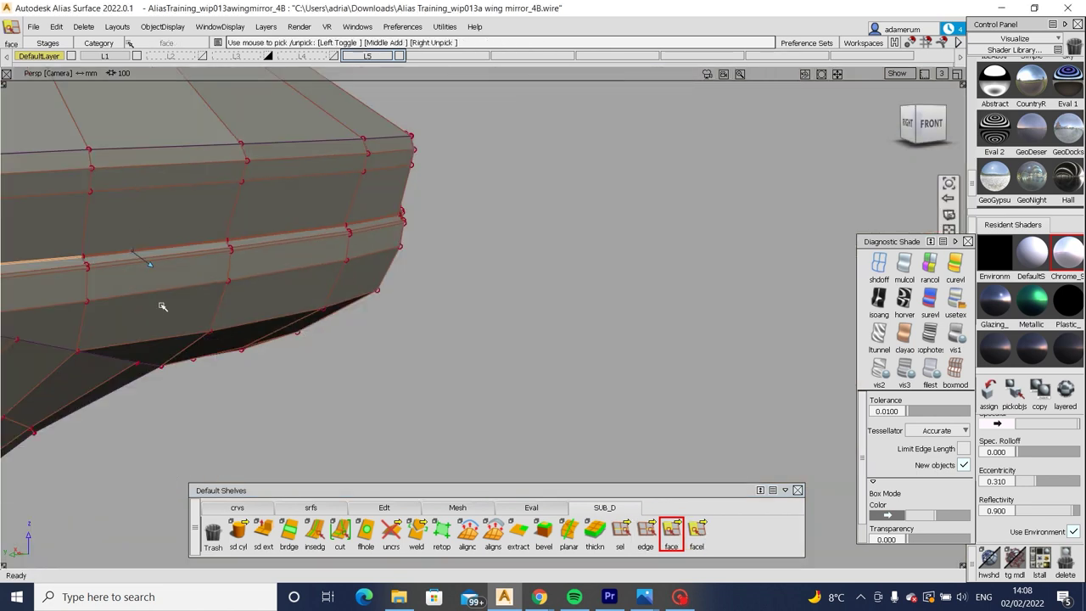
right_click_drag(162, 307, 255, 280, "alt+shift")
left_click_drag(254, 280, 342, 332, "alt+shift")
scroll(339, 318, "up", 3)
left_click(310, 311)
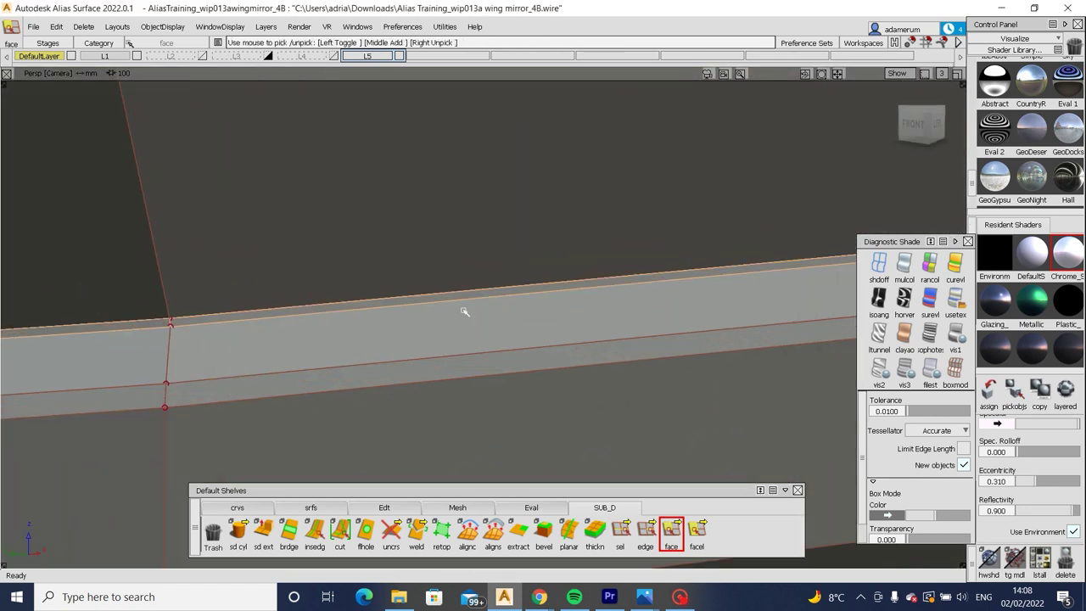
left_click_drag(465, 311, 429, 351, "alt+shift")
scroll(427, 331, "up", 3)
left_click(423, 309)
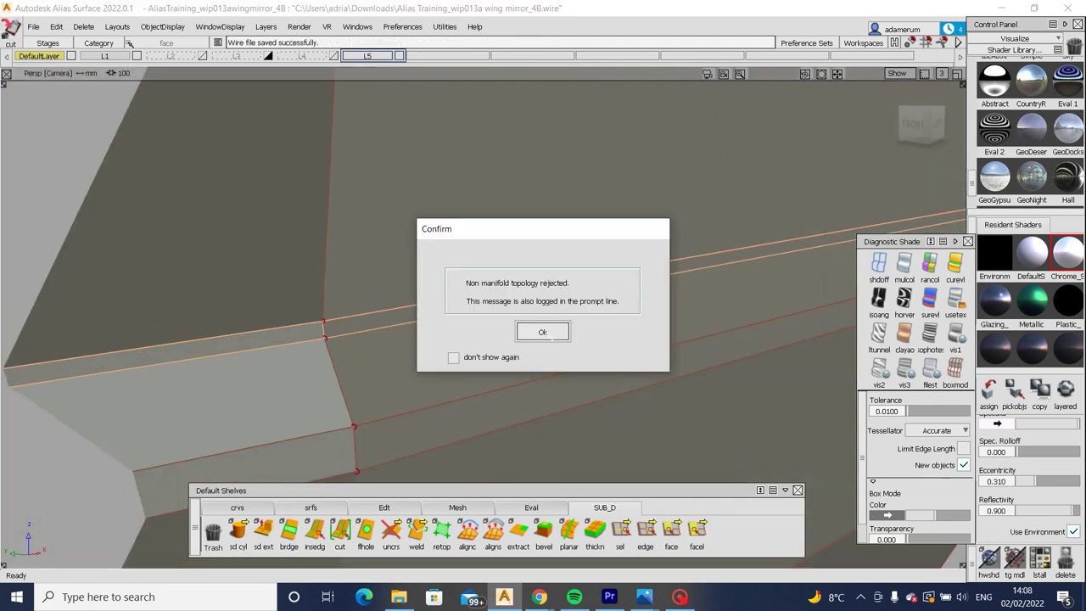
left_click(543, 332)
Move the flange's rear lower vertex in line beneath the housing corner vertex at the mirror opening.
mouse_move(553, 269)
left_mouse_down("alt+shift")
mouse_move(603, 383)
mouse_move(608, 314)
mouse_move(363, 364)
mouse_move(441, 383)
mouse_move(683, 332)
mouse_move(676, 311)
left_mouse_up("alt+shift")
scroll(676, 311, "up", 6)
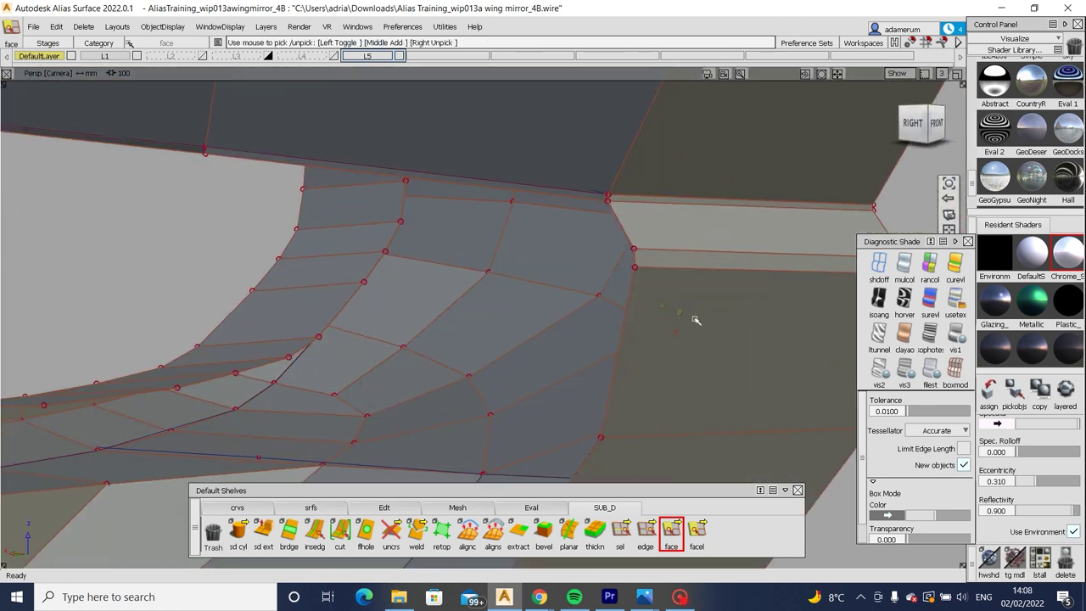
scroll(581, 291, "up", 5)
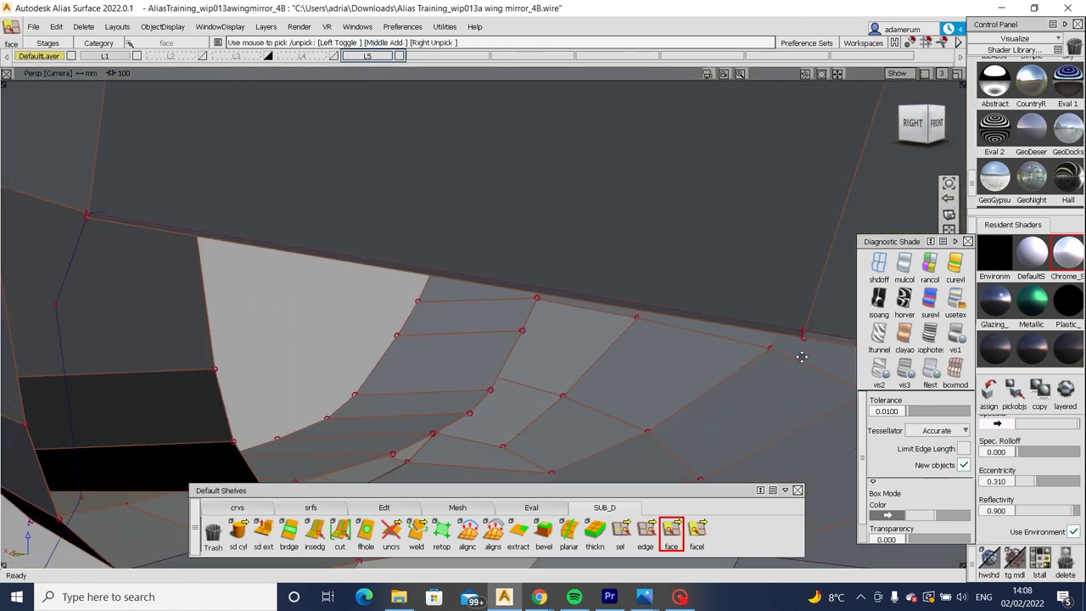
scroll(611, 293, "up", 4)
key("m")
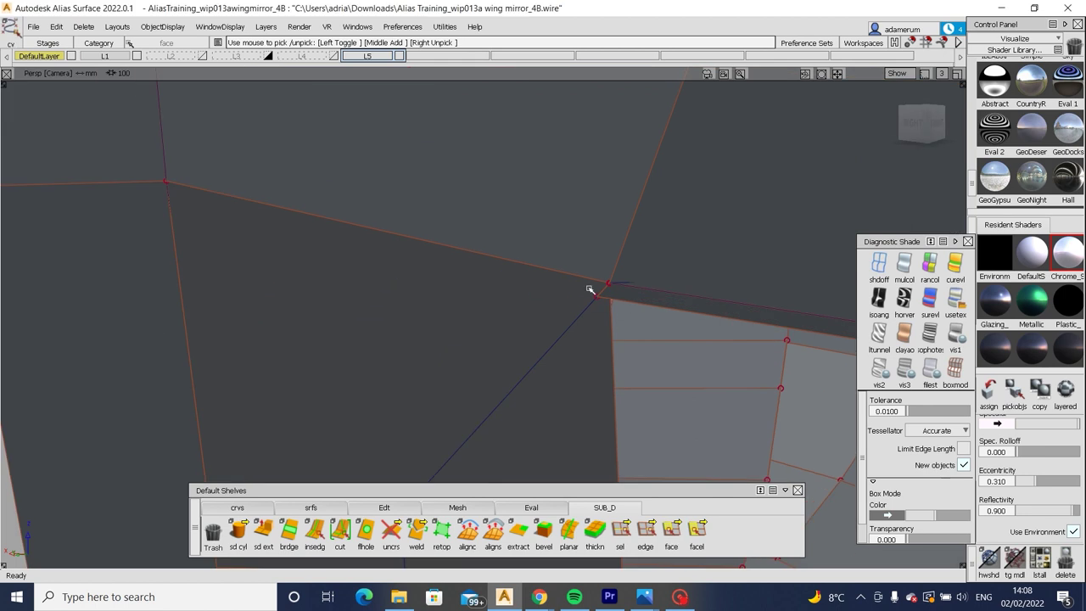
scroll(654, 333, "down", 8)
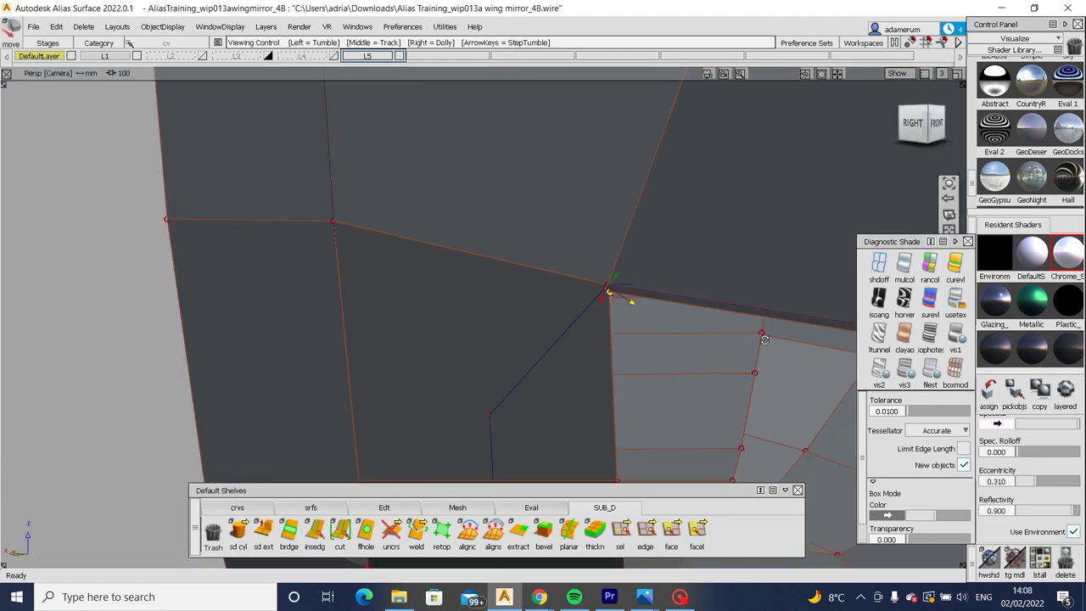
scroll(599, 370, "down", 6)
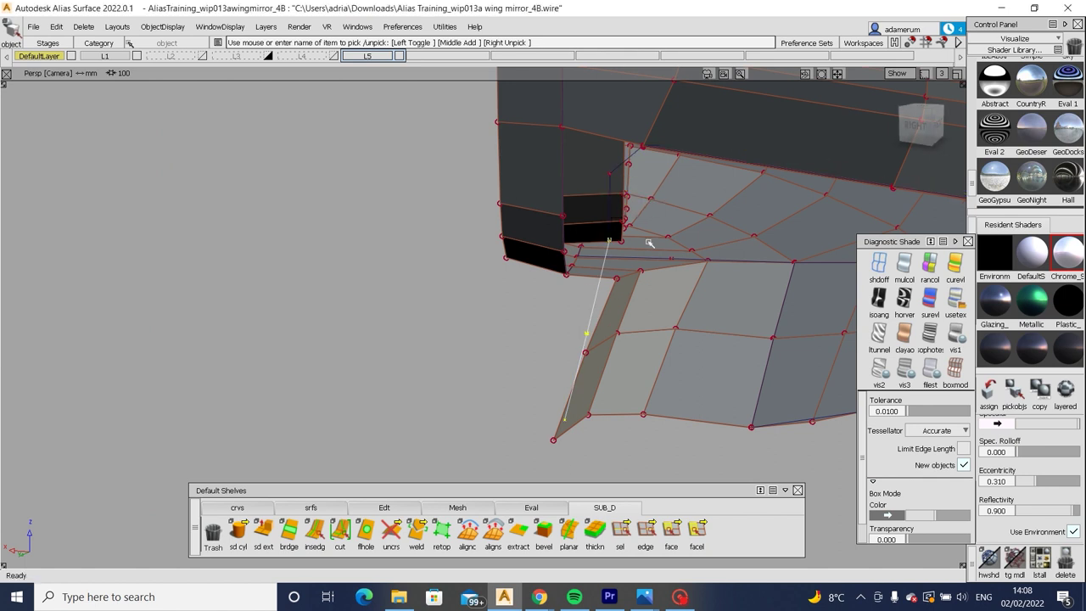
Draw one continuous edit-point curve over the separate curves from the mirror foot up to the housing's rear lower corner.
left_click(238, 507)
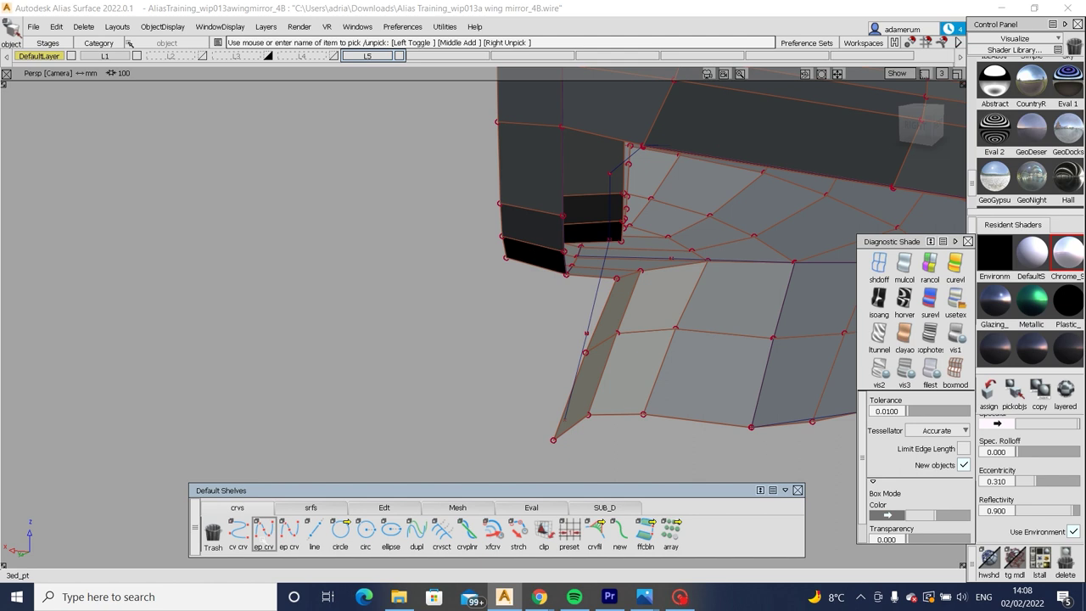
left_click(263, 533)
left_click_drag(619, 429, 551, 404, "alt+shift")
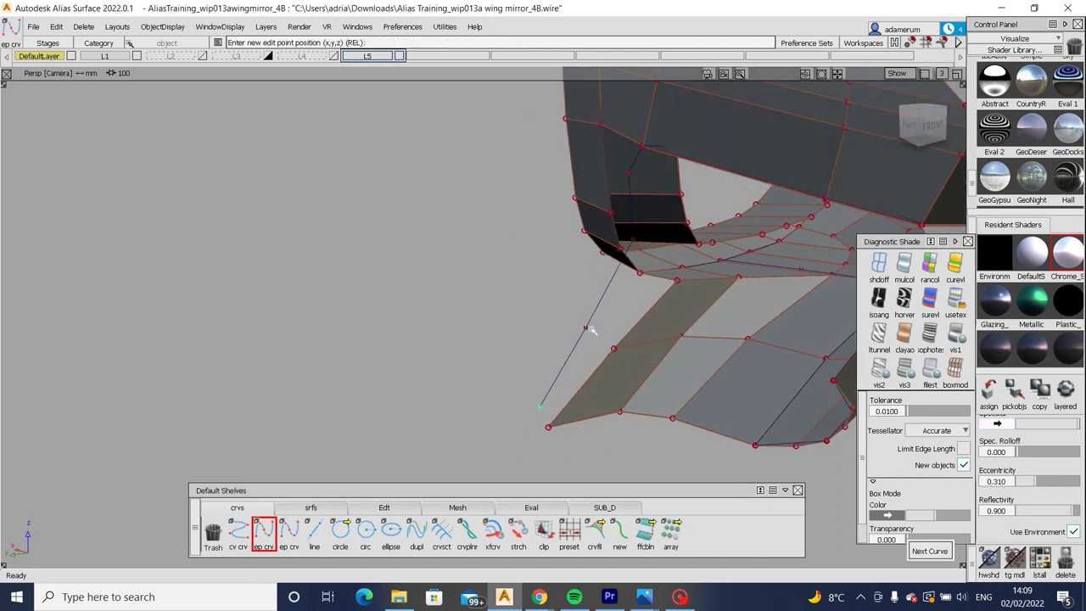
scroll(644, 248, "up", 2)
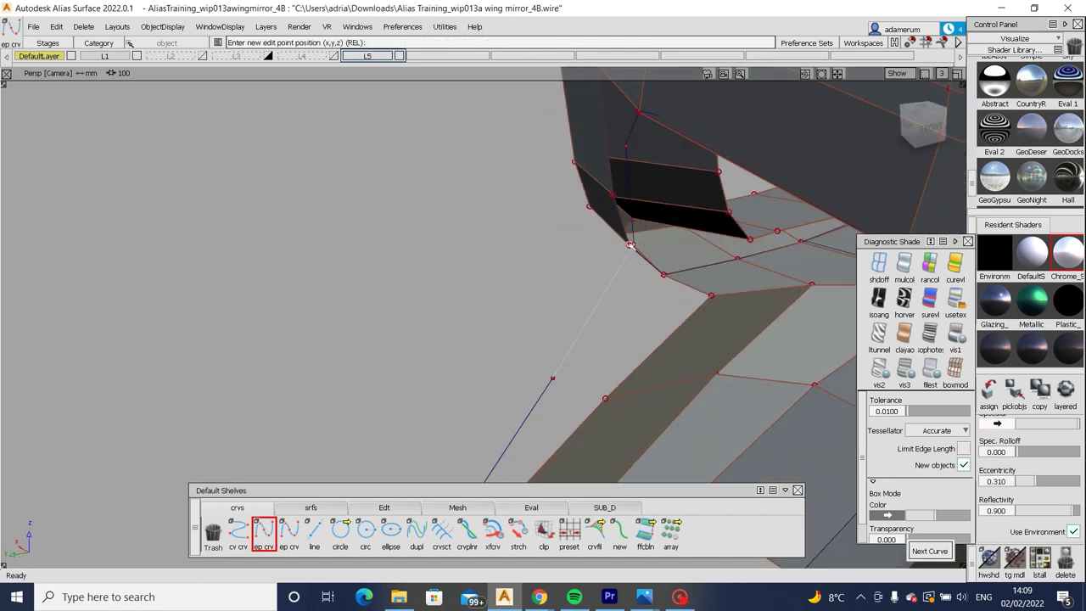
mouse_move(631, 246)
left_mouse_down("alt+shift")
mouse_move(628, 148)
mouse_move(628, 227)
left_mouse_up("alt+shift")
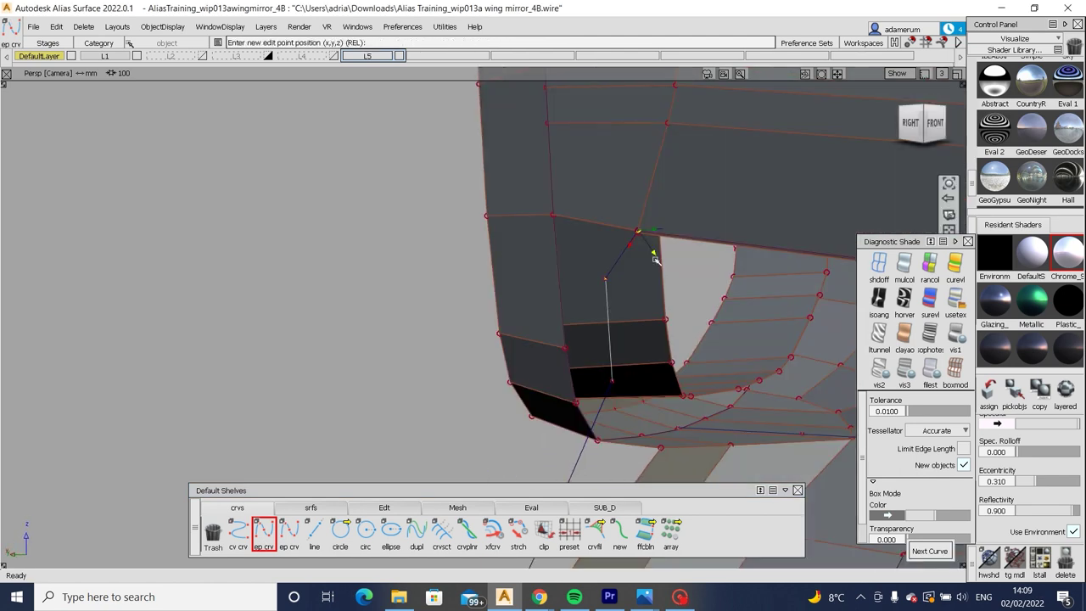
scroll(649, 242, "up", 3)
scroll(649, 265, "down", 2)
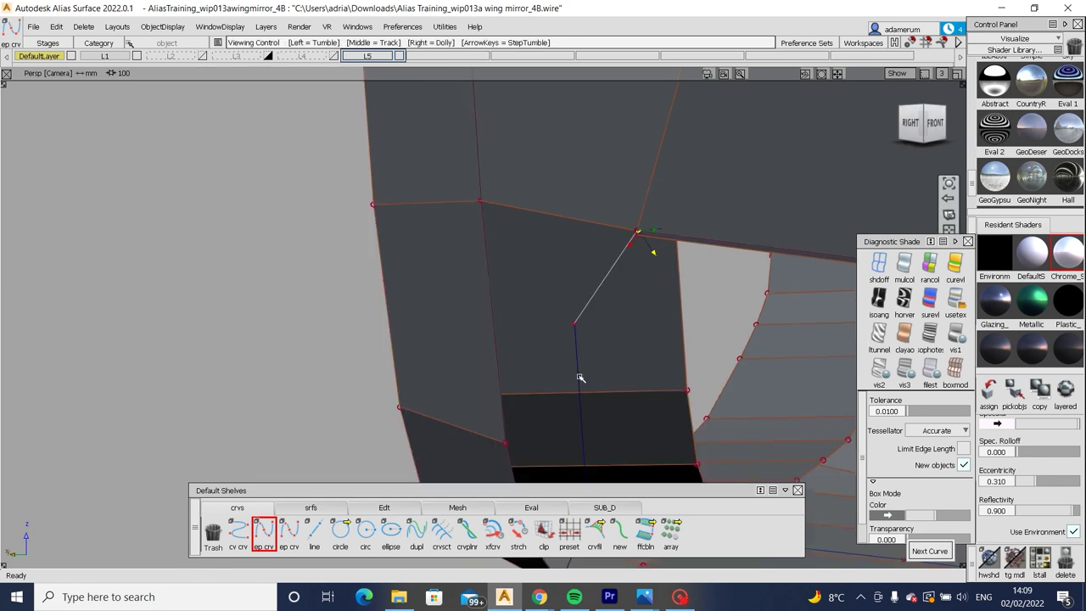
Delete the old separate curve segments lying underneath the new continuous curve.
key("Escape")
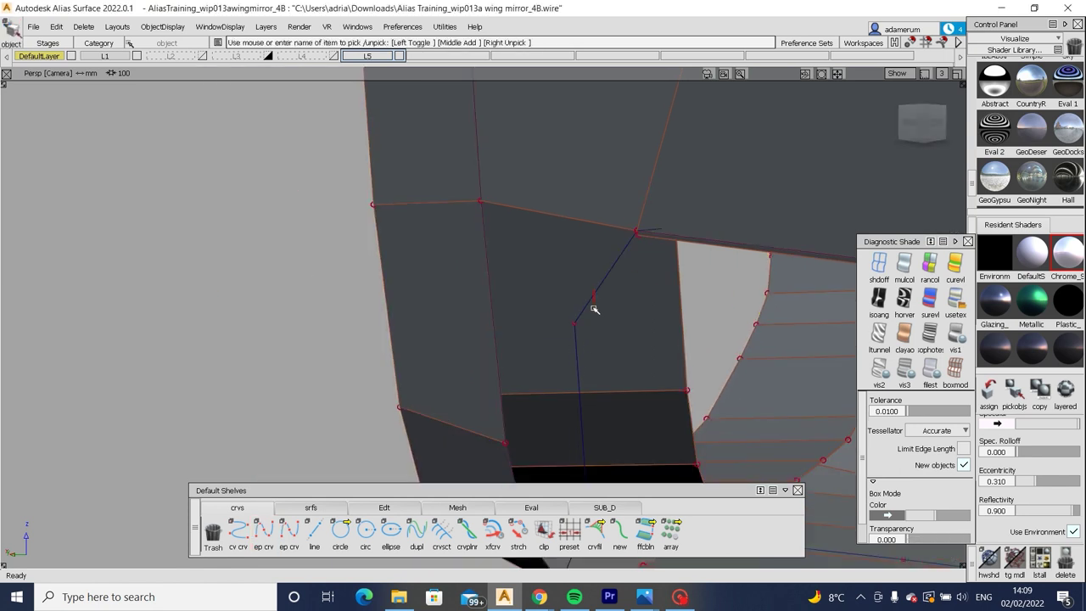
left_click(601, 292)
left_click(599, 291)
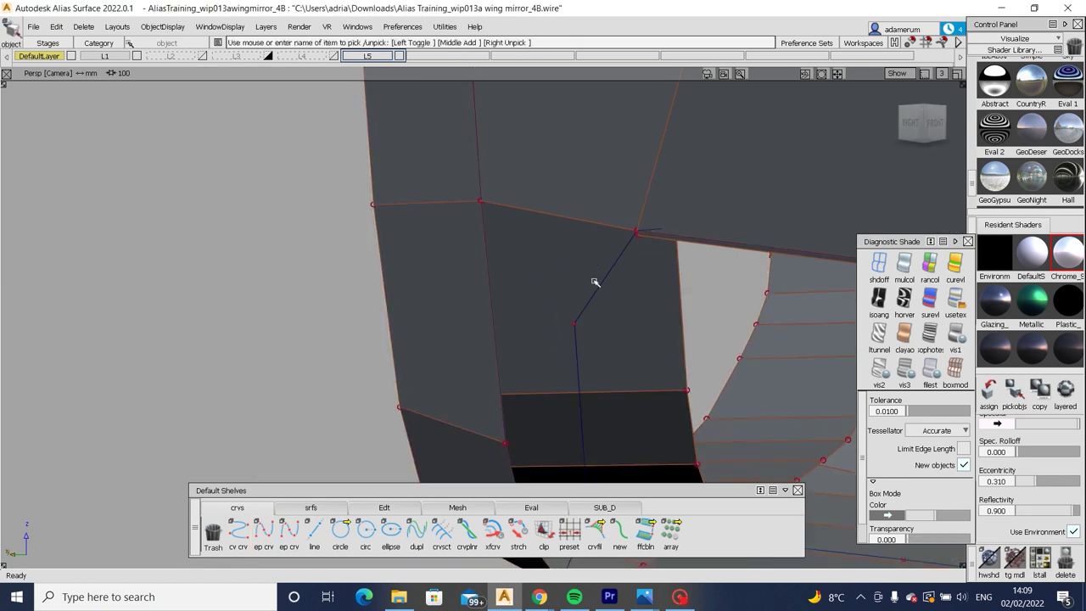
left_click(595, 293)
left_click(614, 300)
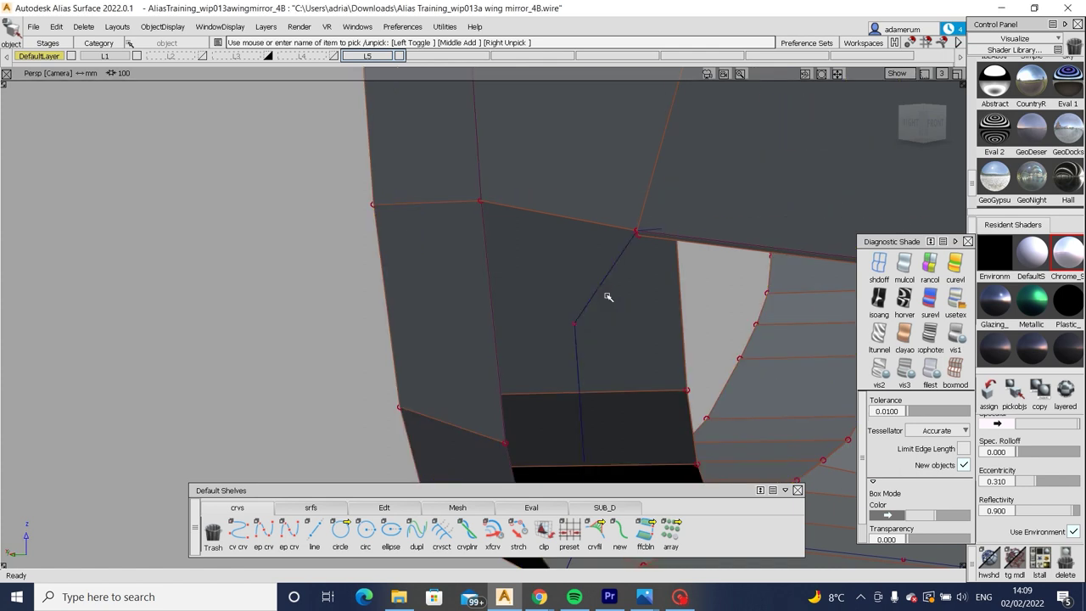
left_click_drag(606, 296, 497, 310, "alt+shift")
left_click(482, 304)
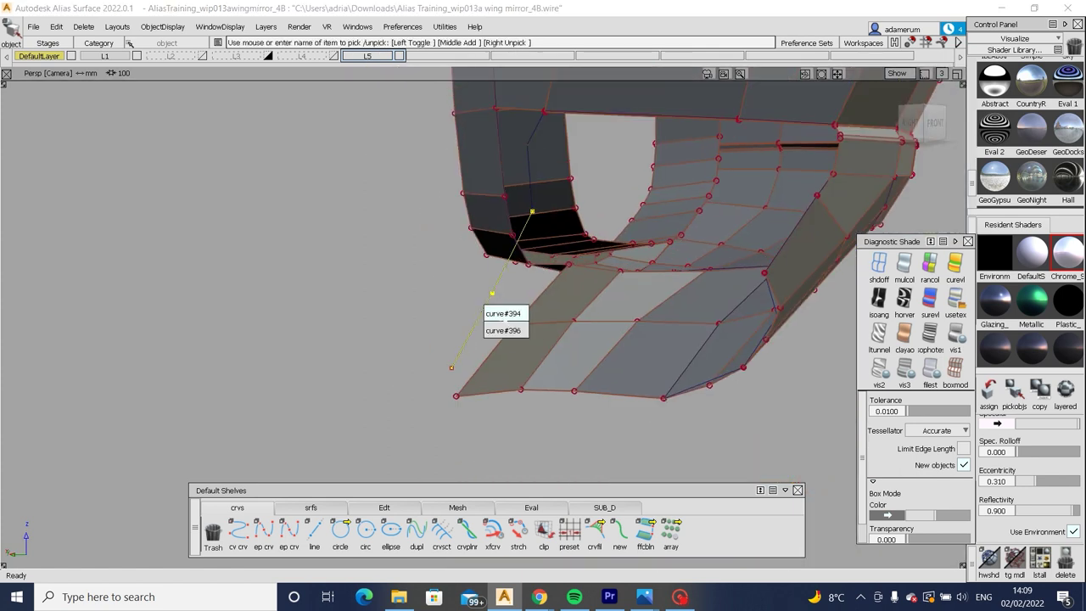
left_click(503, 314)
left_click_drag(525, 292, 501, 302, "alt+shift")
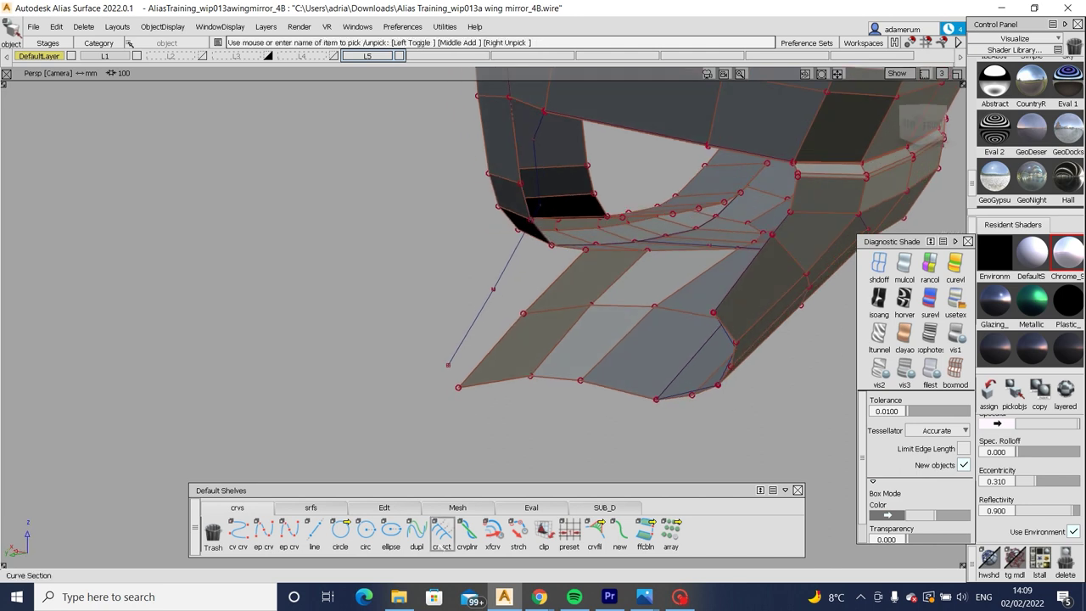
Extrude the continuous curve into a narrow strip with Subdiv Extrude, using the Global direction.
left_click(311, 508)
left_click(634, 508)
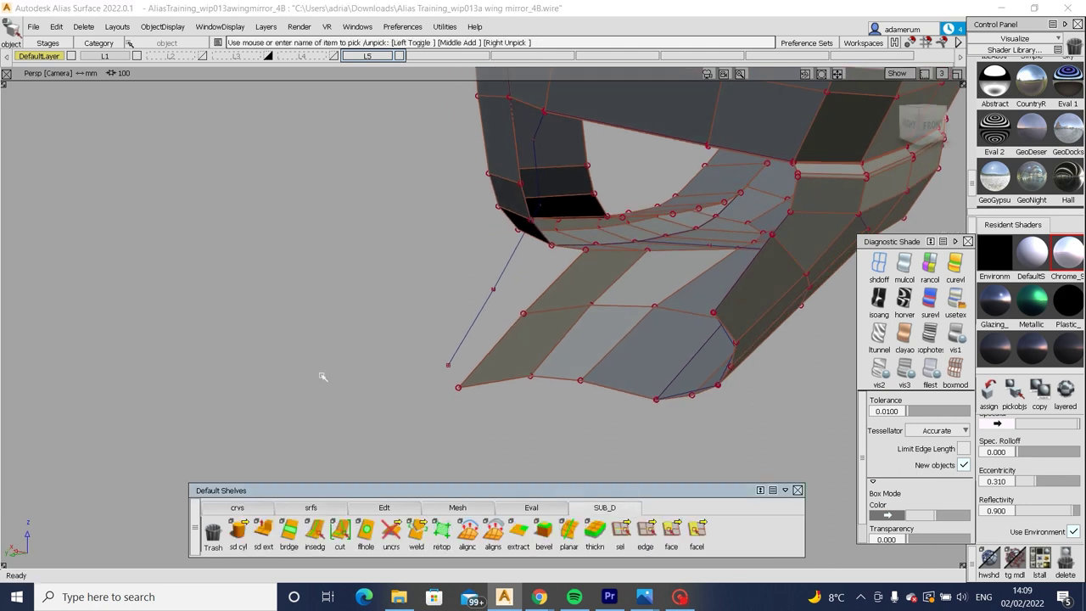
left_click(480, 314)
double_click(263, 531)
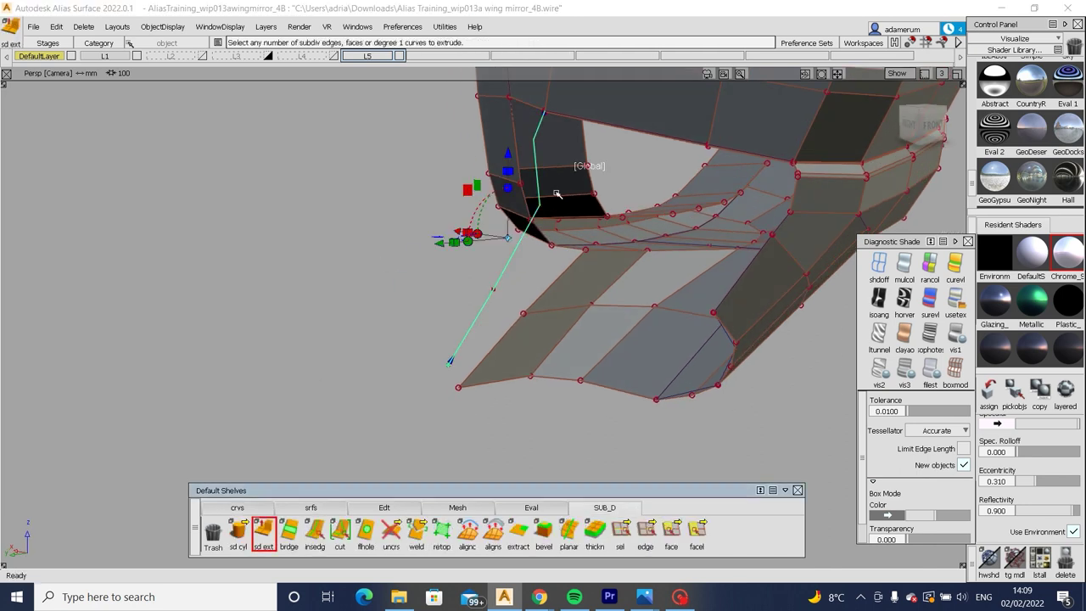
scroll(616, 278, "up", 5)
scroll(616, 278, "up", 4)
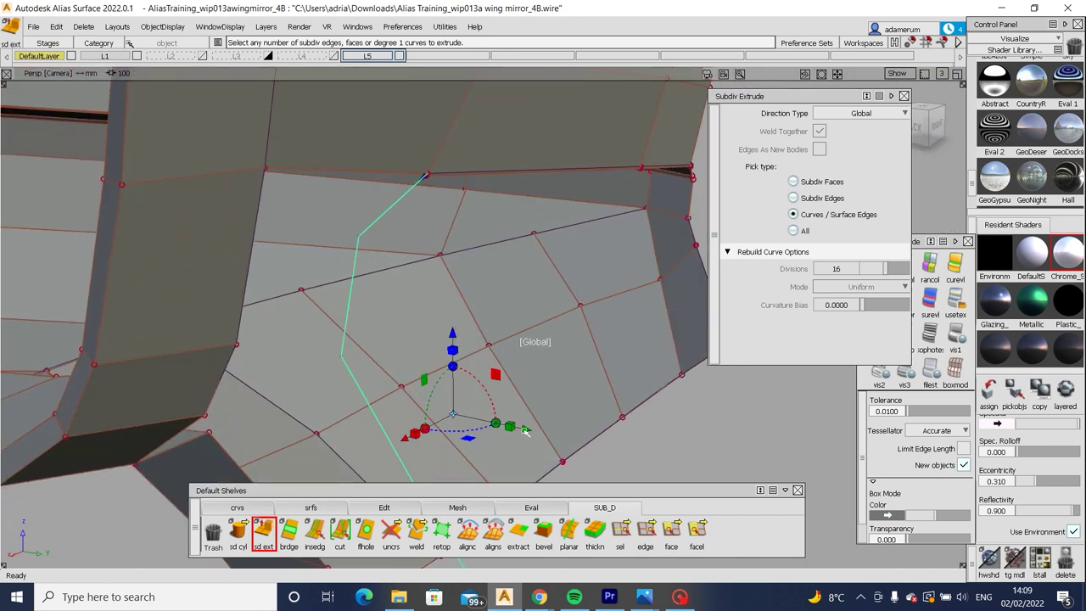
left_click(407, 439)
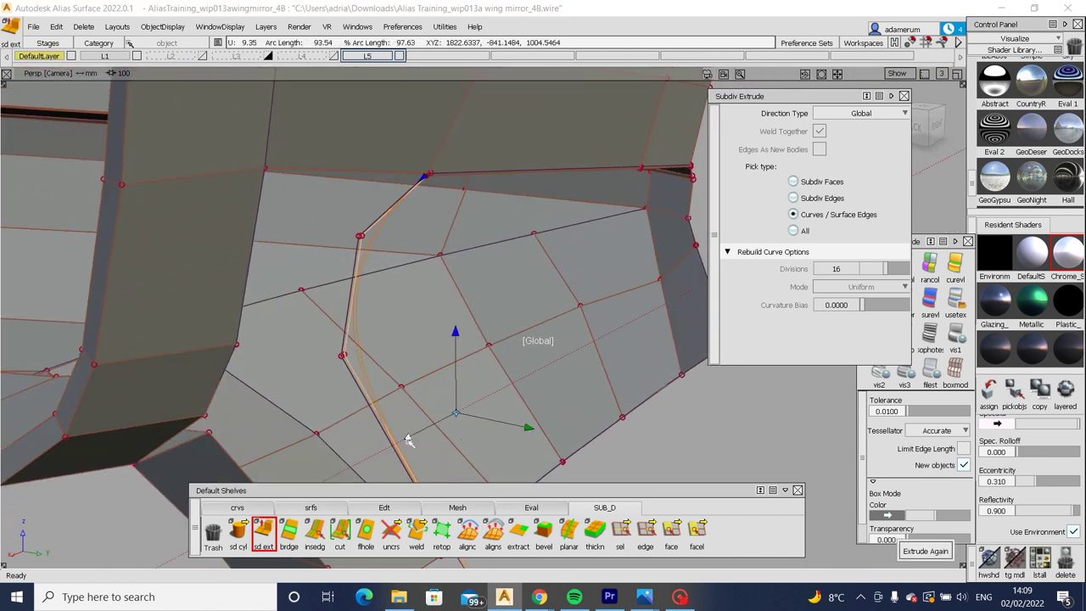
left_click(651, 424)
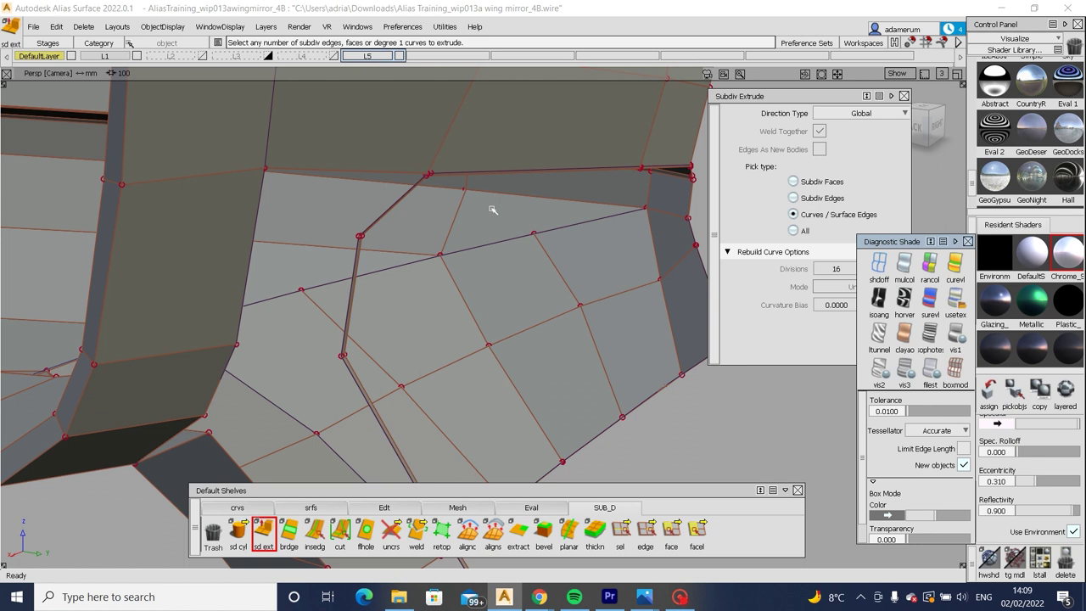
Snap the new strip's free upper vertex onto the flange's rear lower vertex and weld the strip to the flange there.
left_click_drag(428, 172, 542, 259, "alt+shift")
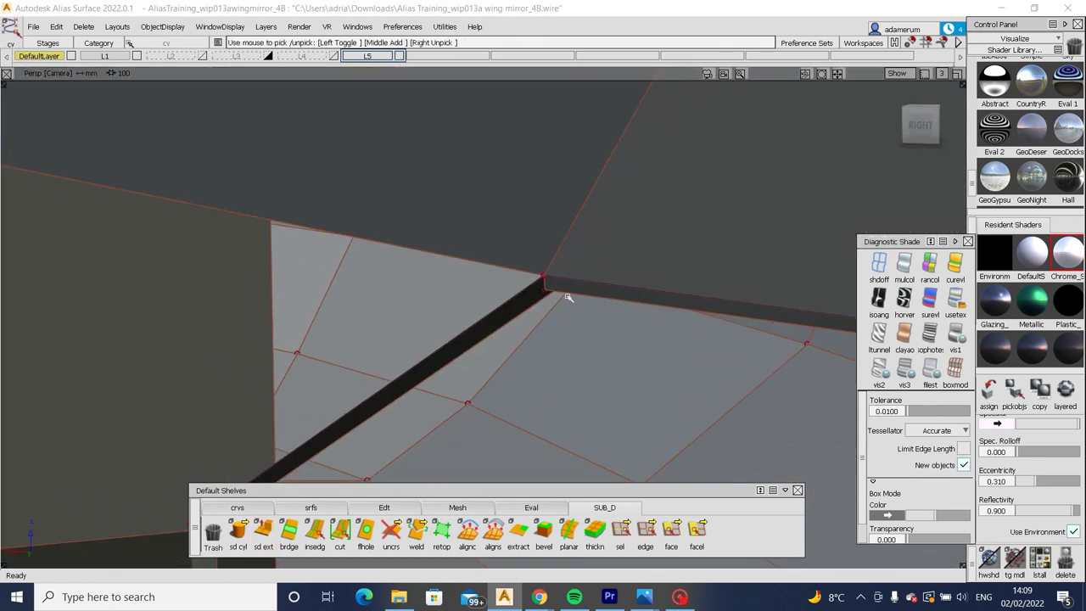
left_click_drag(567, 309, 584, 268, "alt+shift")
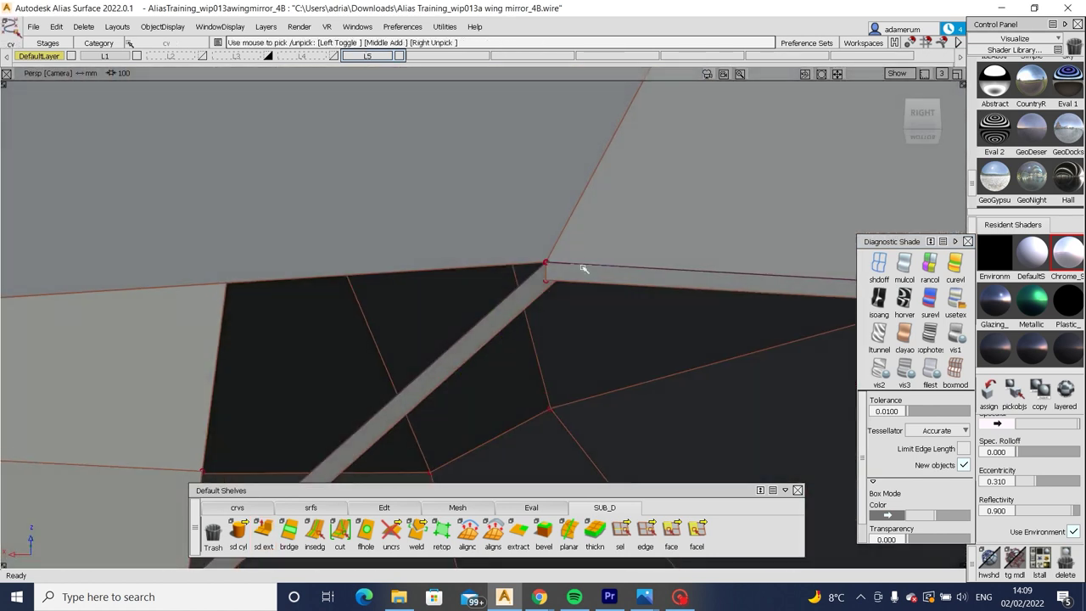
left_click(879, 265)
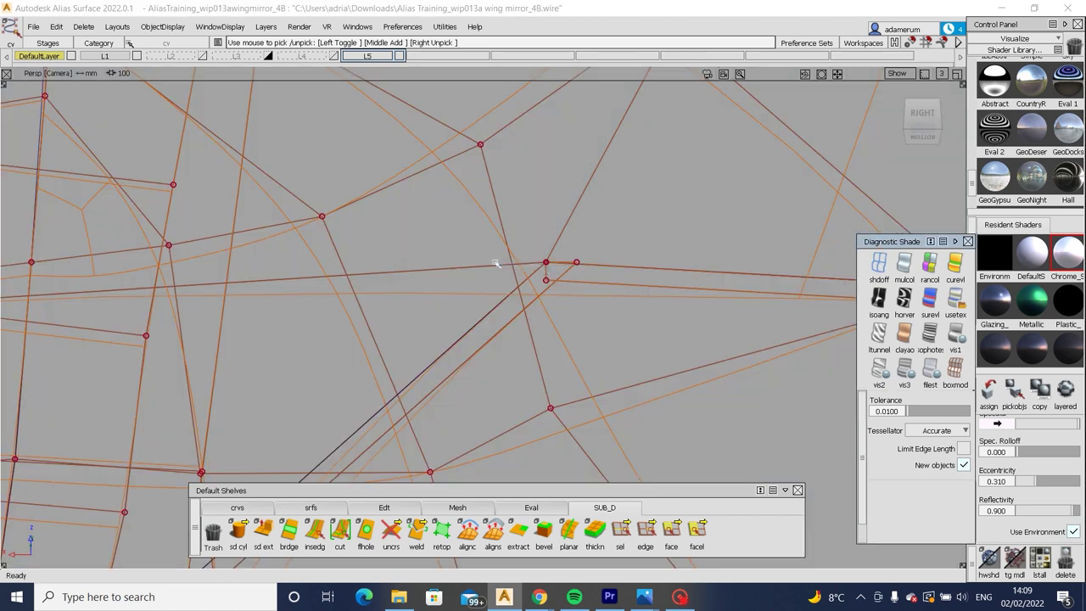
key("m")
left_click_drag(573, 274, 552, 279)
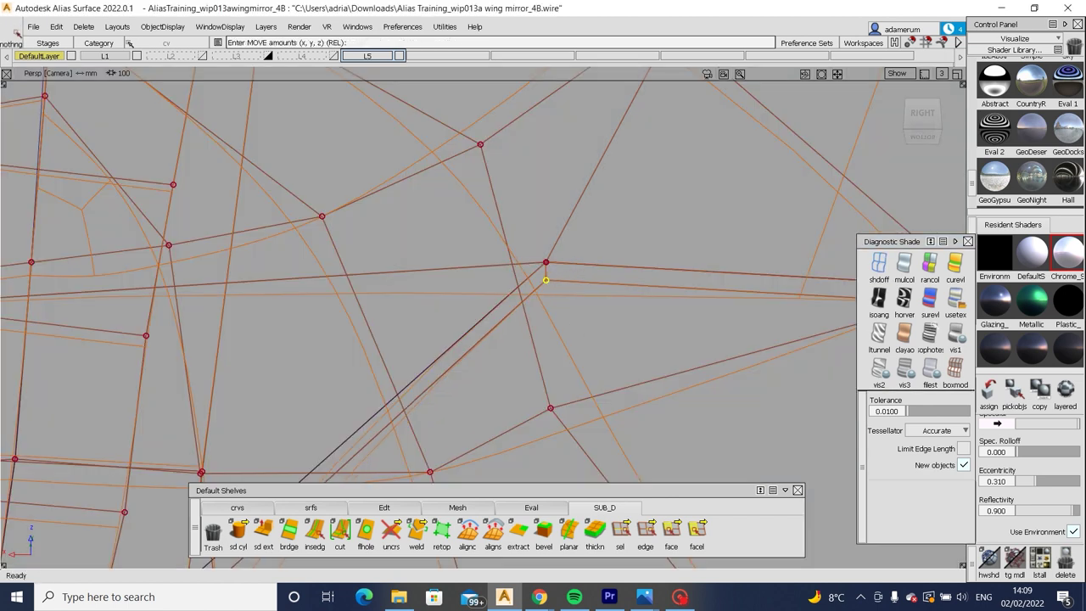
left_click(955, 368)
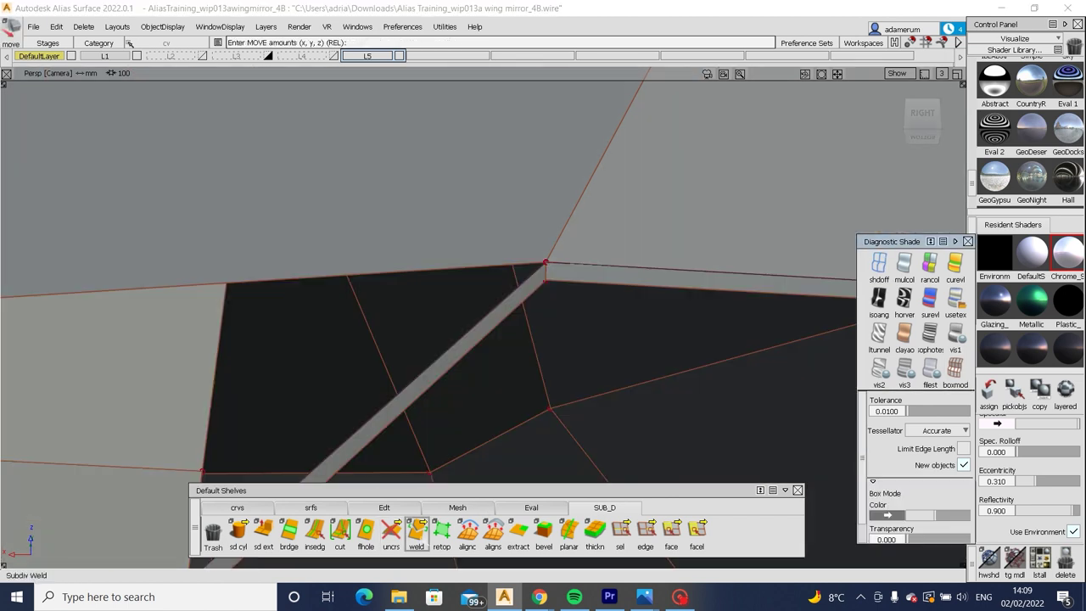
left_click(416, 530)
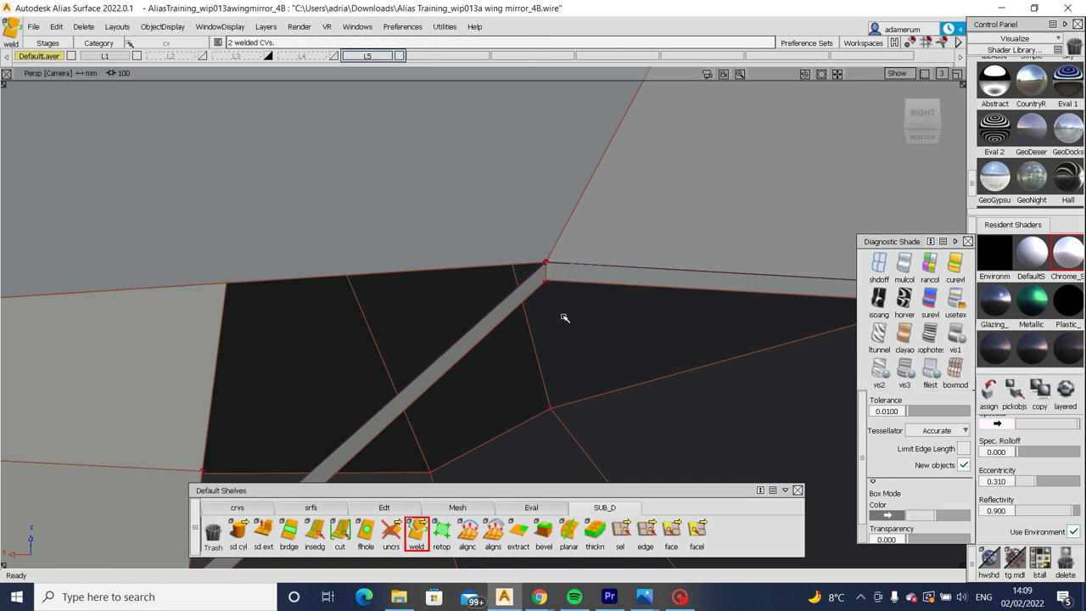
Shade the mirror with the user-defined Shade-Sky reflection texture and inspect the smoothed housing and foot surfaces.
scroll(564, 317, "down", 5)
left_click_drag(565, 317, 809, 306, "alt+shift")
left_click(955, 368)
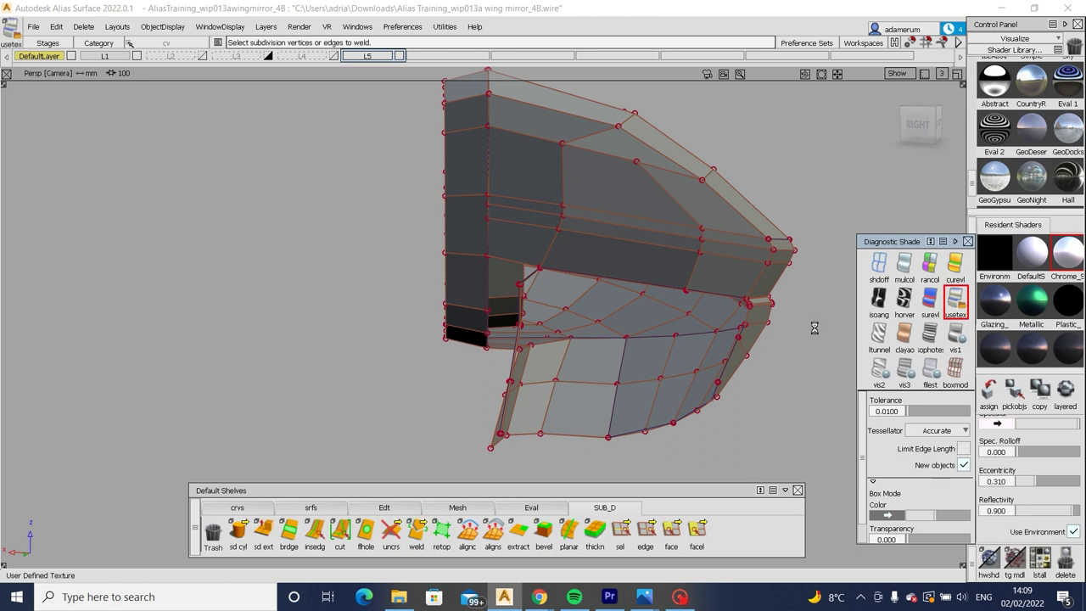
mouse_move(814, 328)
left_mouse_down("alt+shift")
mouse_move(879, 335)
mouse_move(662, 336)
left_mouse_up("alt+shift")
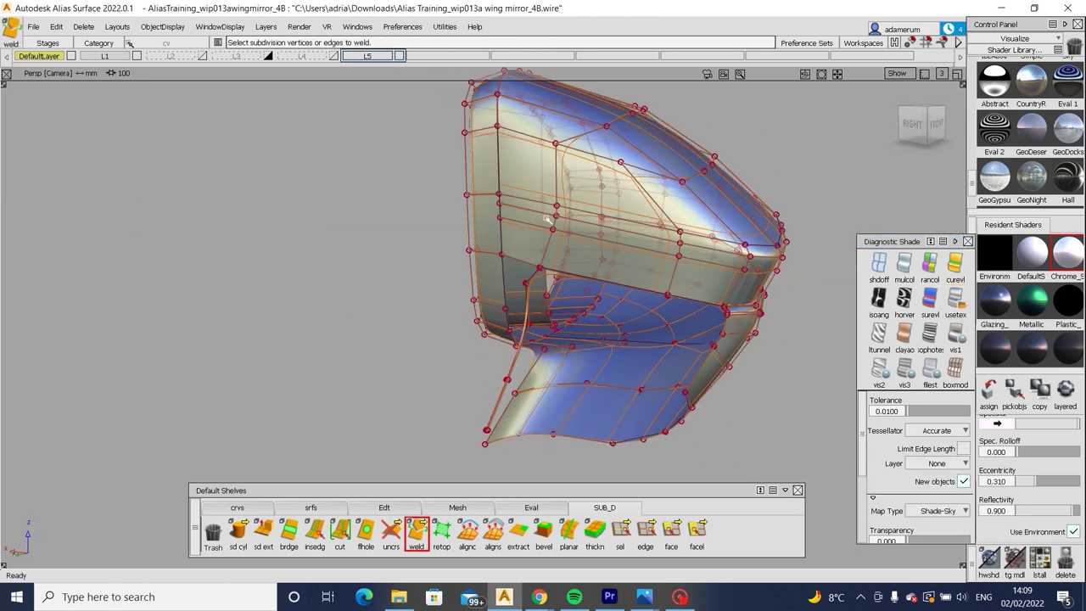
left_click_drag(729, 237, 616, 247, "alt+shift")
Shift the vertex in the middle of the housing's upper front surface slightly in the Top view and lower it about 2.7 mm in the Front view.
left_click(920, 109)
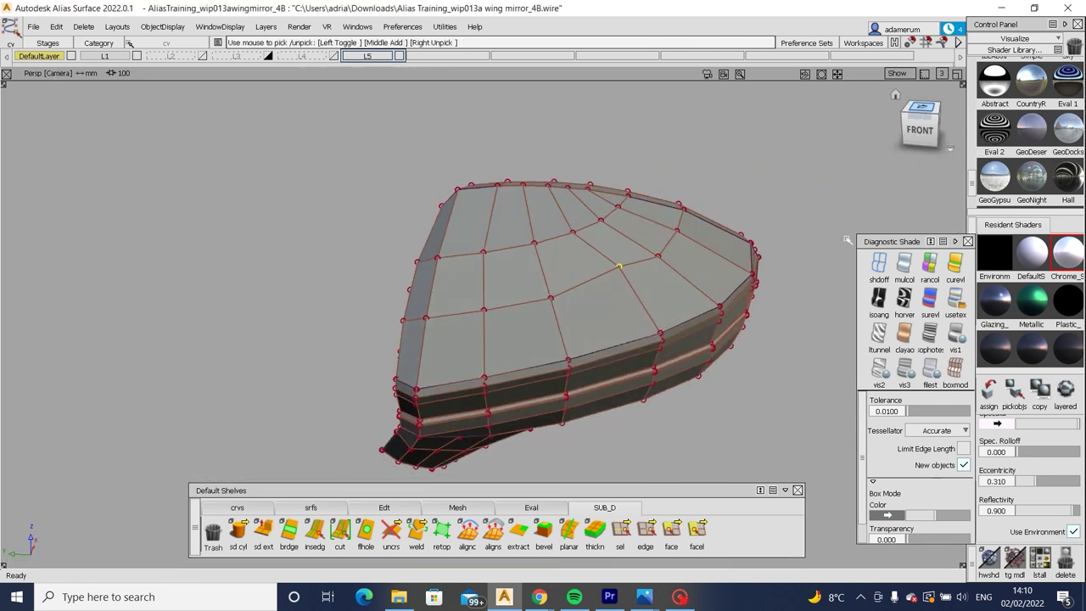
left_click_drag(799, 308, 790, 318)
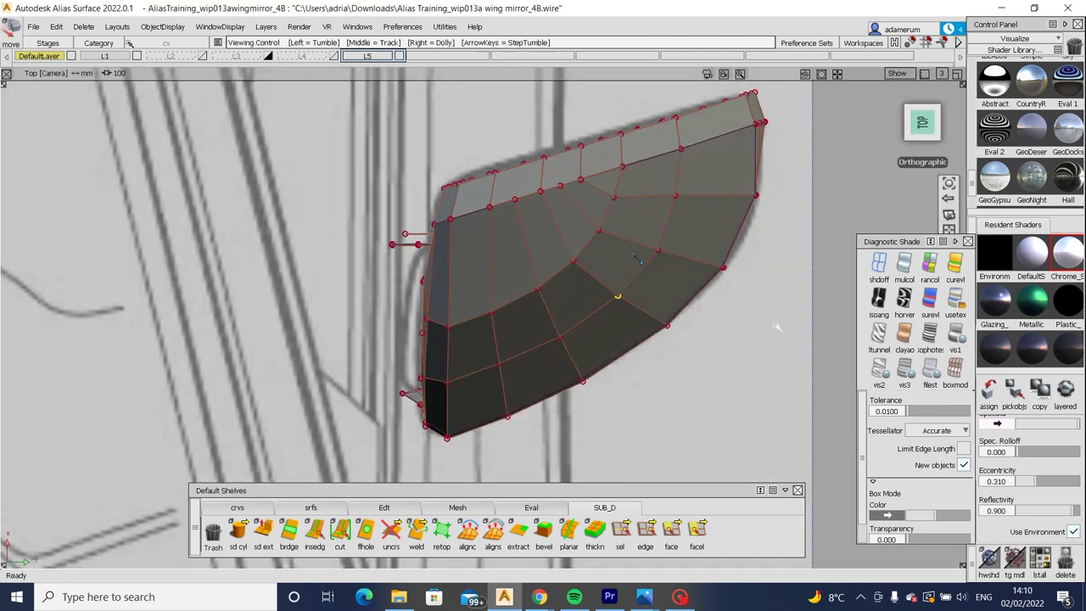
left_click(922, 122)
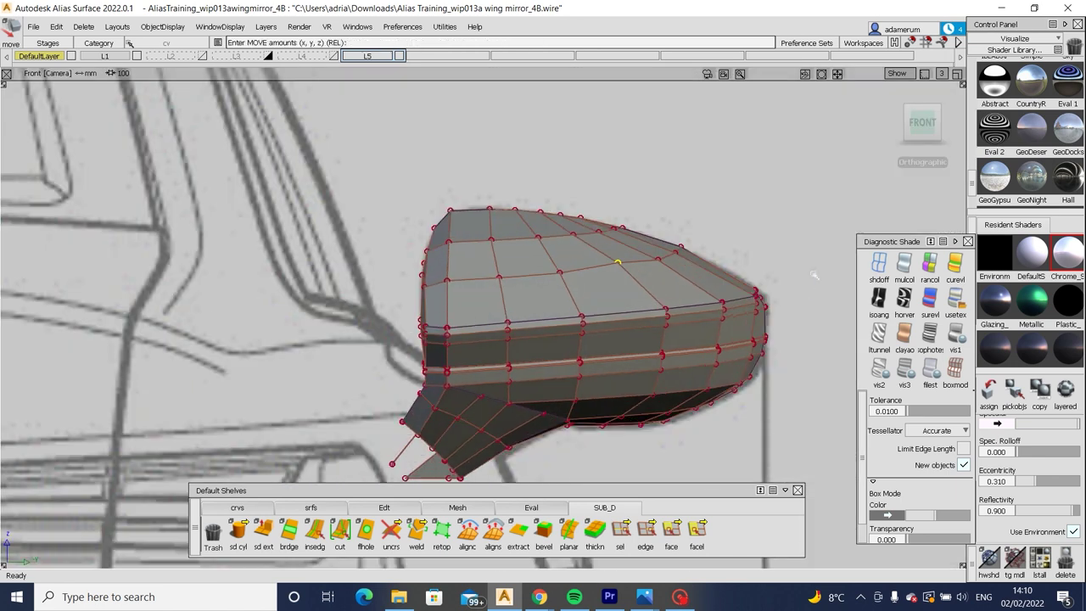
left_click_drag(822, 284, 815, 265)
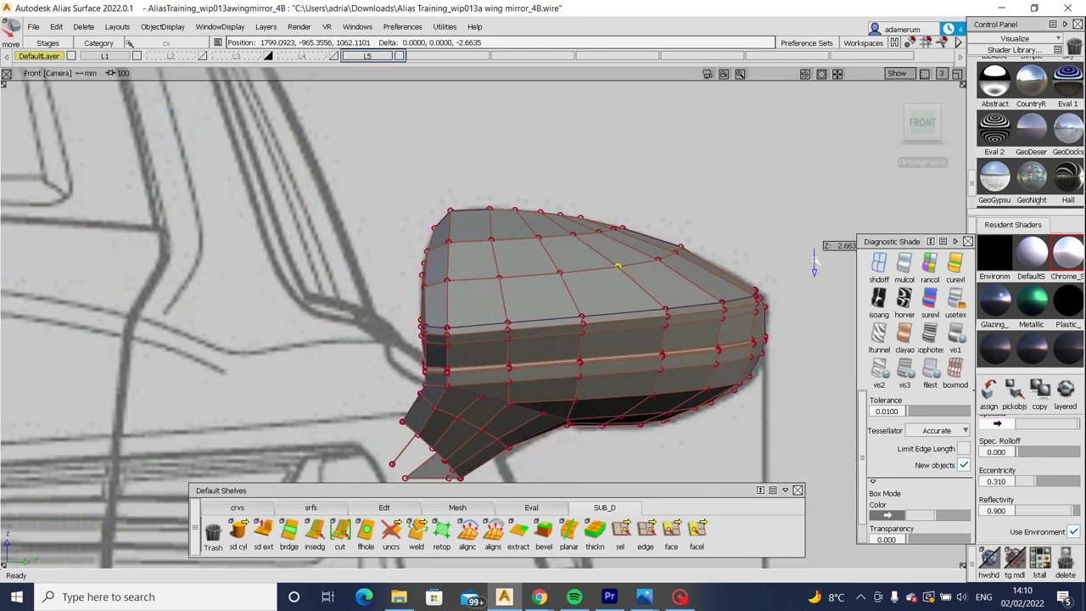
left_click_drag(648, 257, 522, 307, "alt+shift")
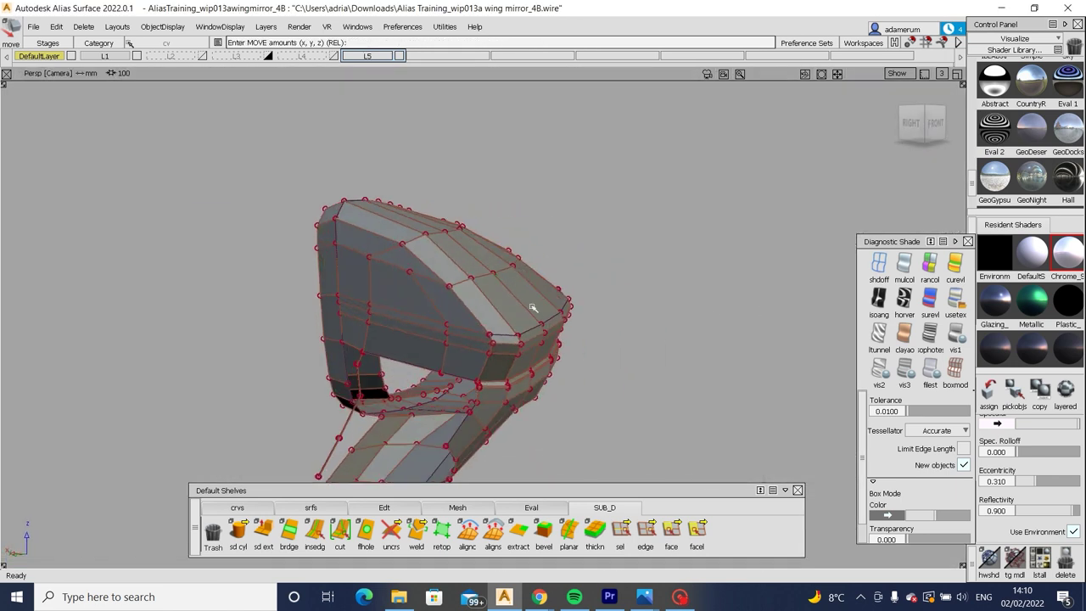
left_click(675, 599)
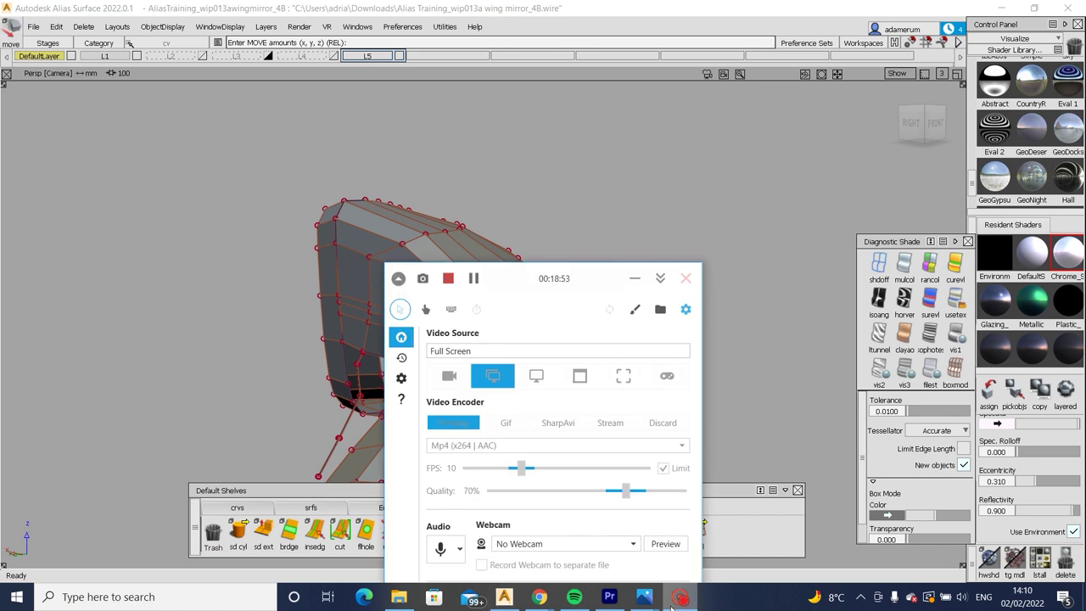
left_click(675, 599)
Select the open edge loop along the housing's lower inner edge and down the strip, and extrude it into a narrow flange with the Normal direction.
left_click_drag(594, 357, 543, 365, "alt+shift")
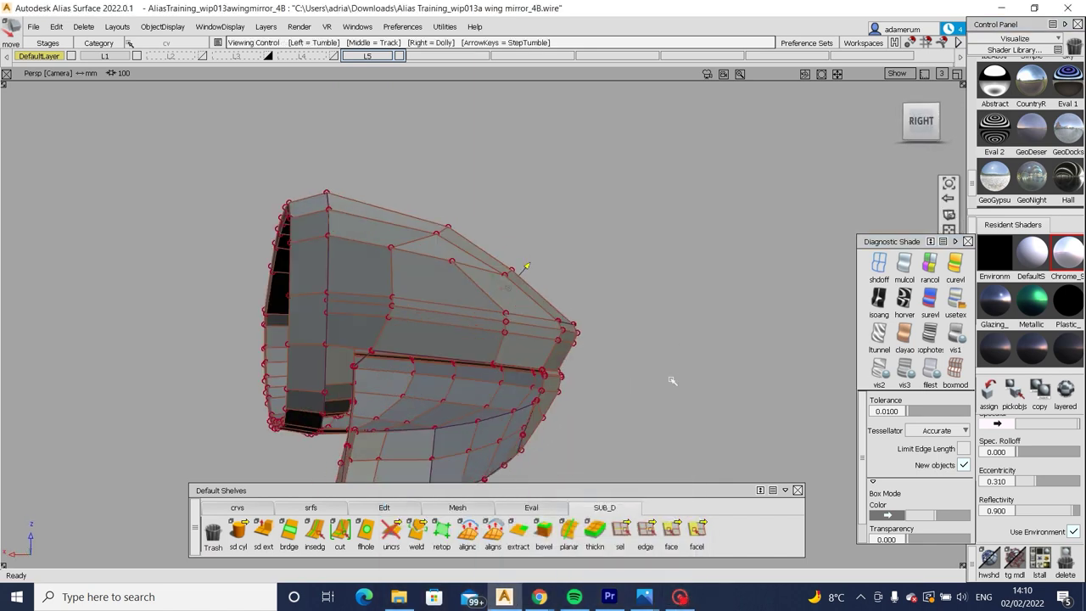
right_click_drag(543, 364, 562, 397, "alt+shift")
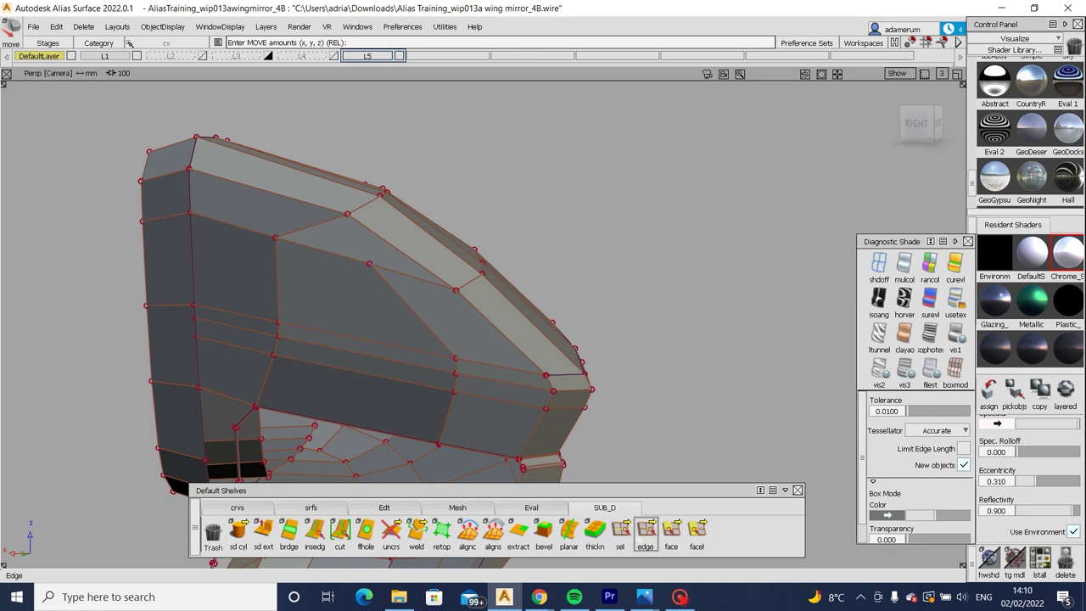
left_click(620, 530)
right_click_drag(594, 475, 365, 374, "alt+shift")
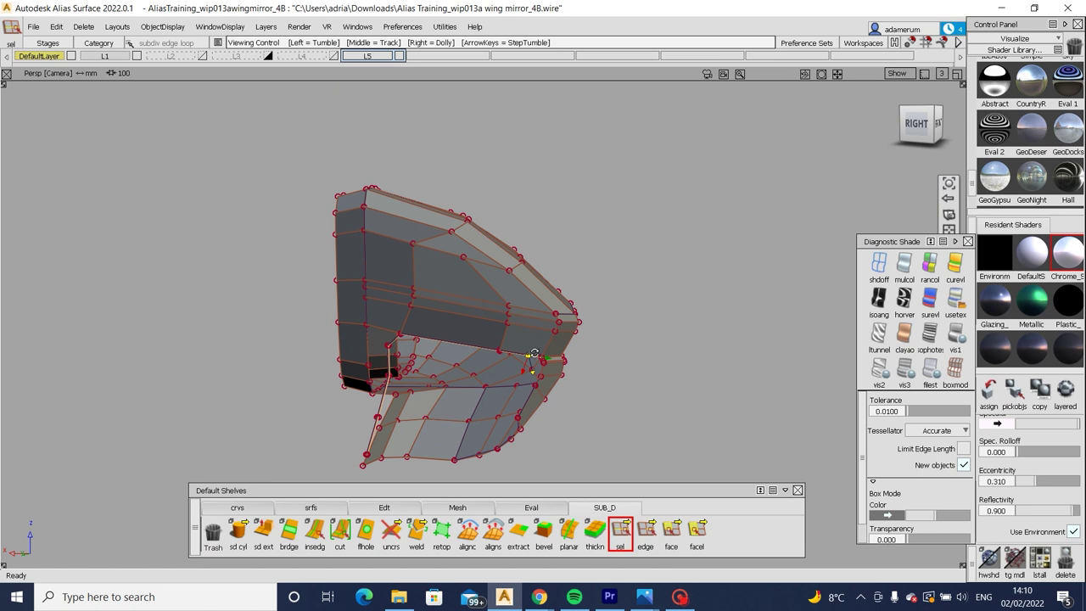
right_click_drag(535, 353, 553, 377, "alt+shift")
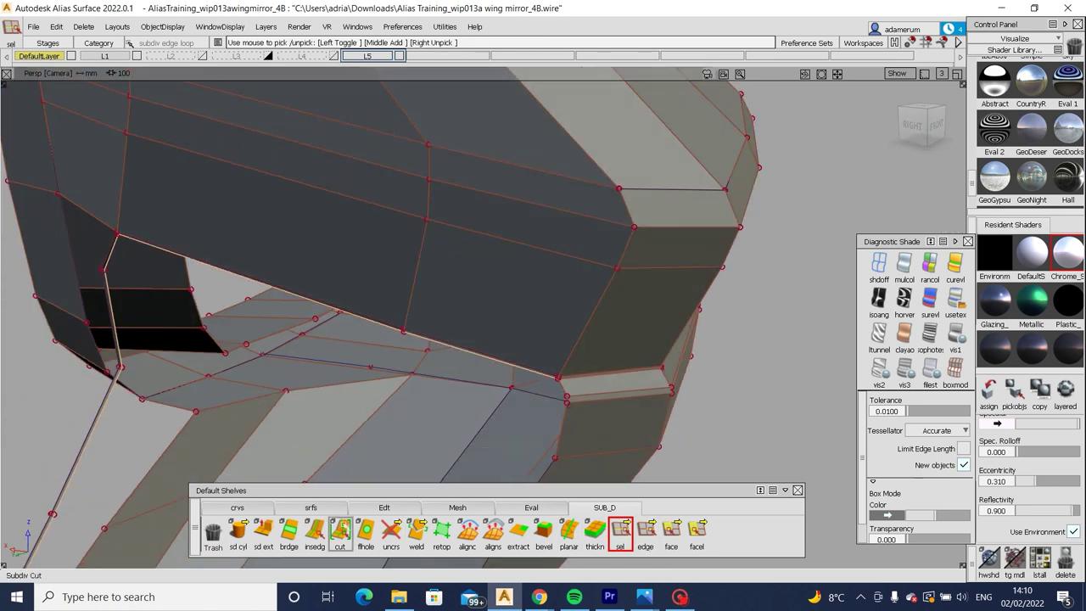
double_click(263, 530)
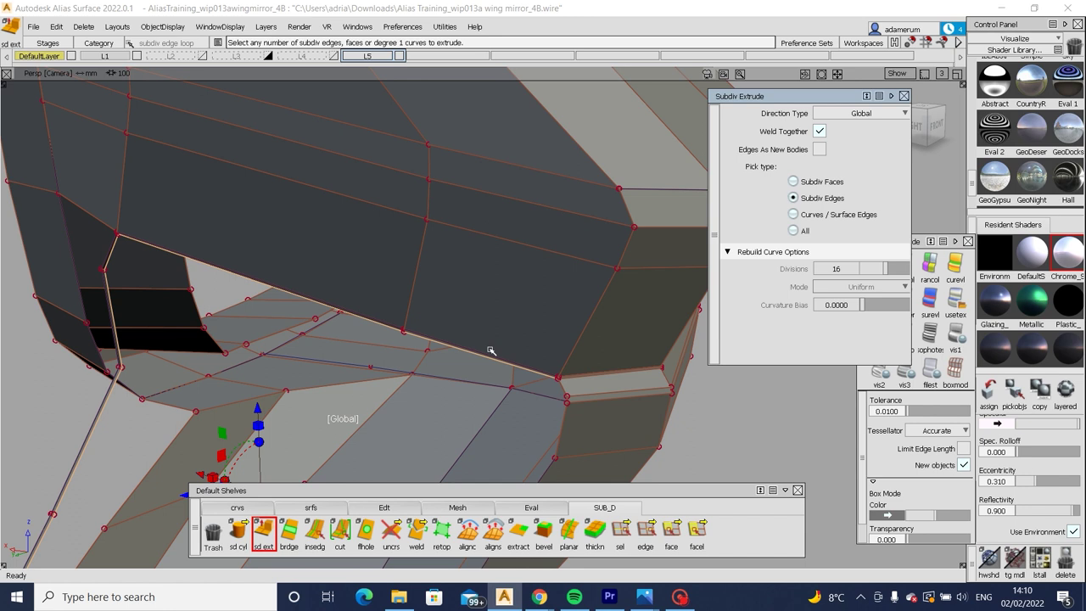
left_click(845, 145)
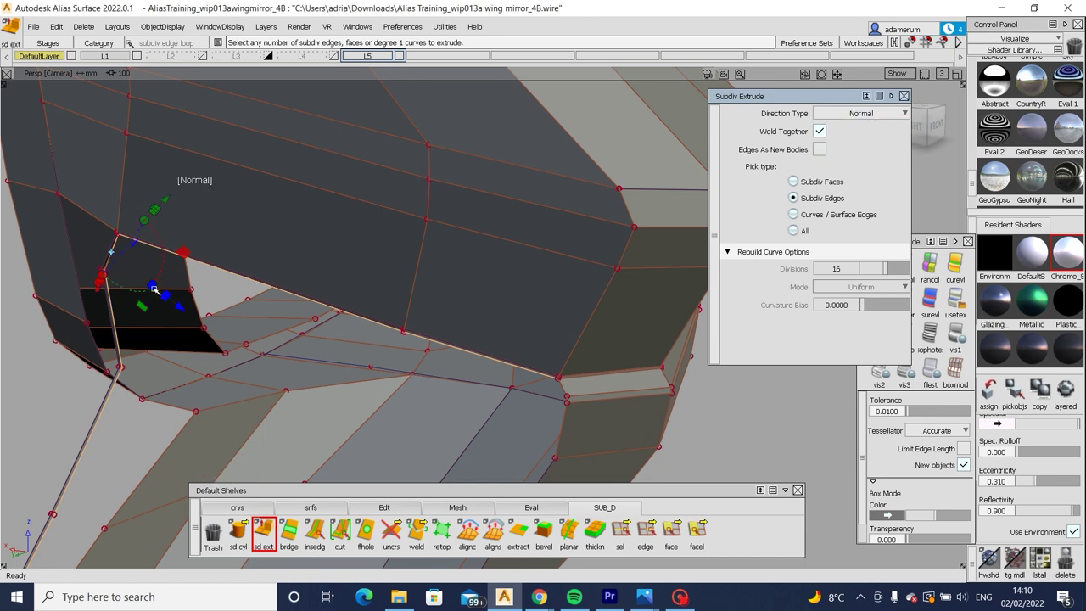
right_click_drag(154, 290, 305, 256, "alt+shift")
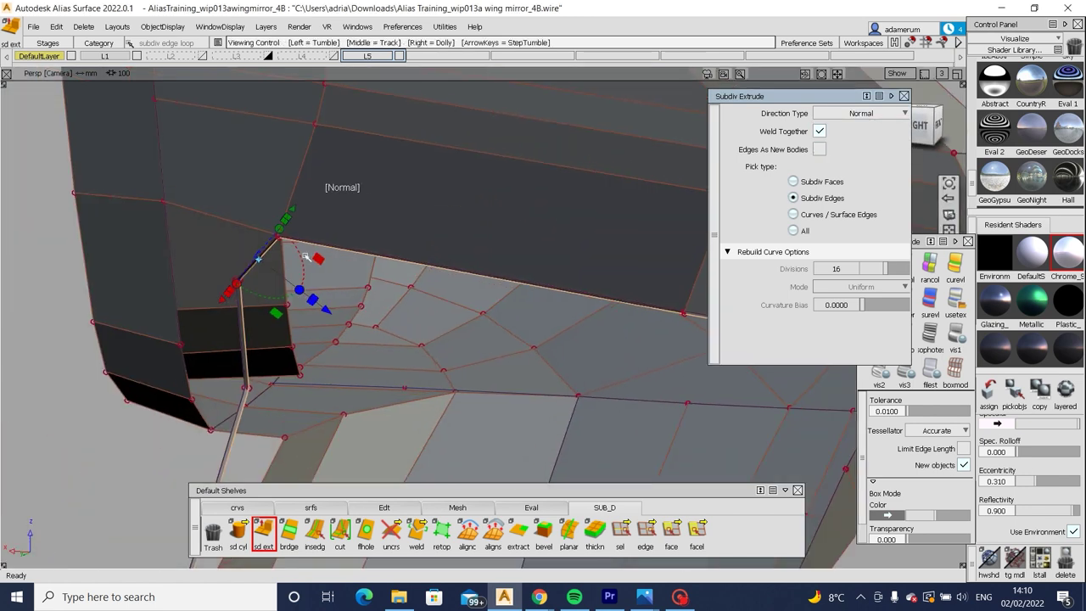
left_click_drag(269, 245, 380, 271, "alt+shift")
key("Escape")
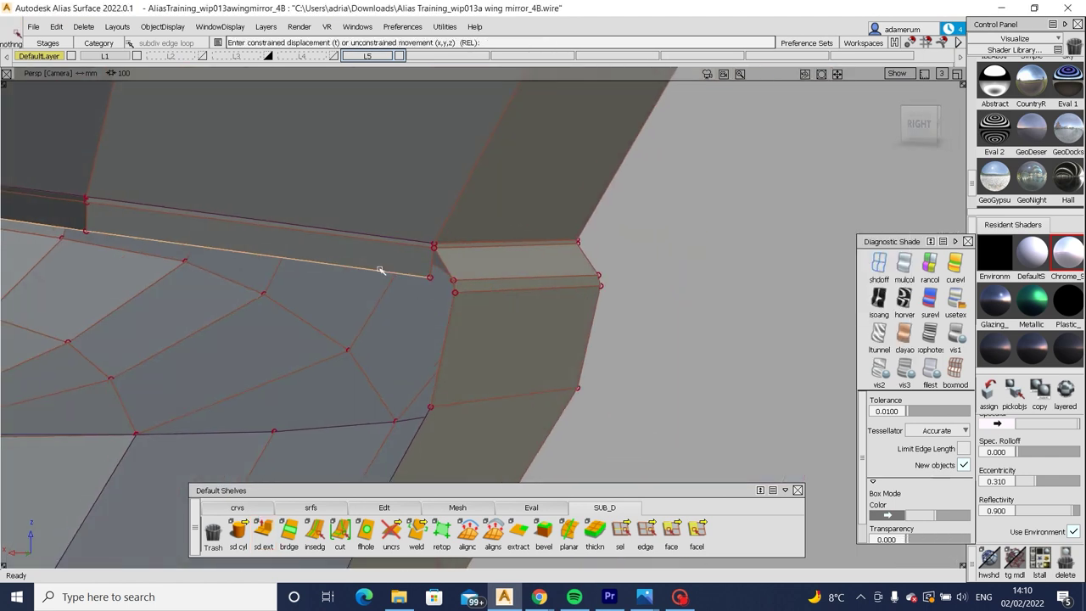
Join the new flange's free front vertex to the lower corner vertex of the housing's side groove using Weld.
left_click_drag(454, 288, 573, 376, "alt+shift")
left_click(572, 360)
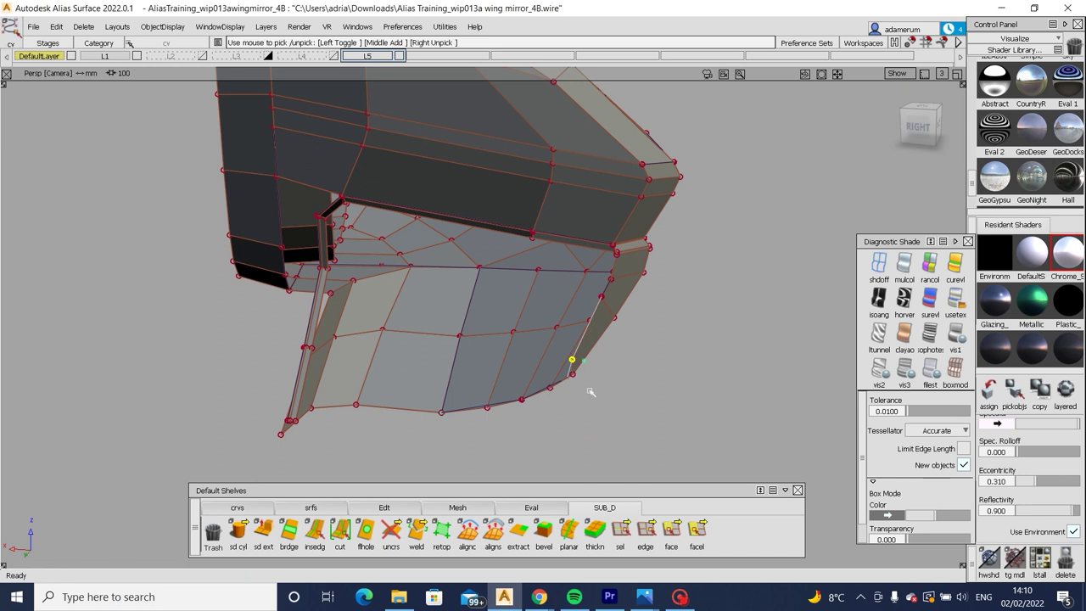
left_click_drag(647, 387, 632, 365, "alt+shift")
right_click_drag(632, 365, 577, 297, "alt+shift")
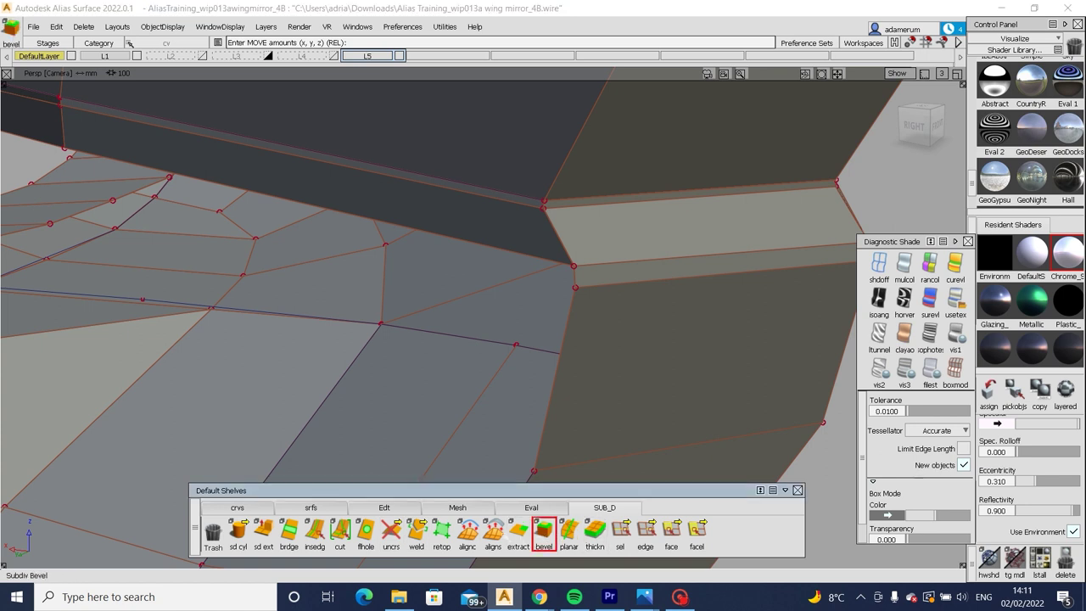
double_click(544, 530)
left_click(416, 531)
left_click(568, 255)
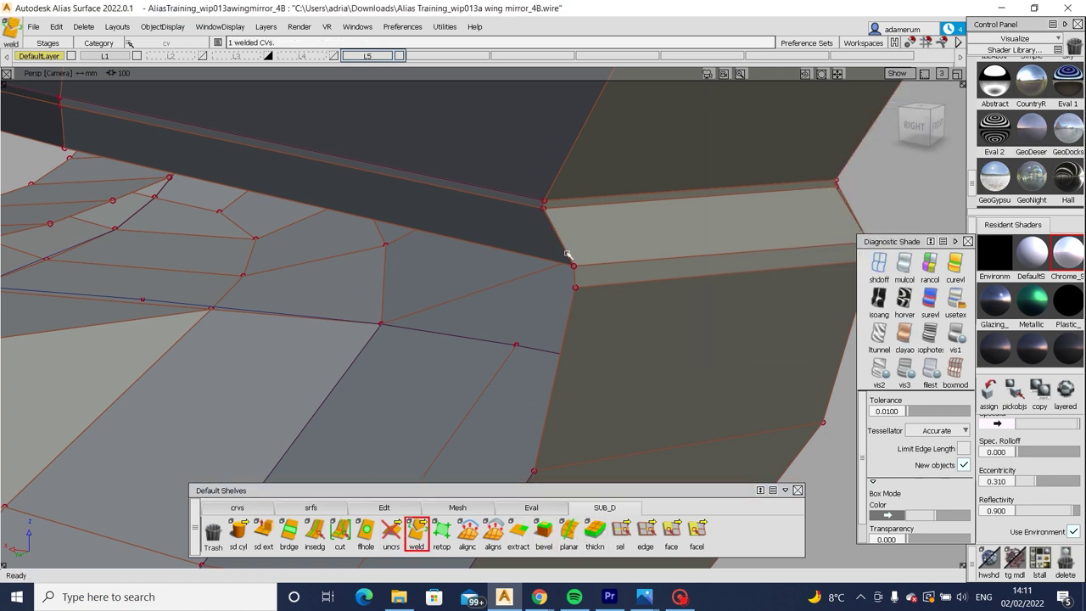
left_click_drag(580, 244, 570, 257, "alt+shift")
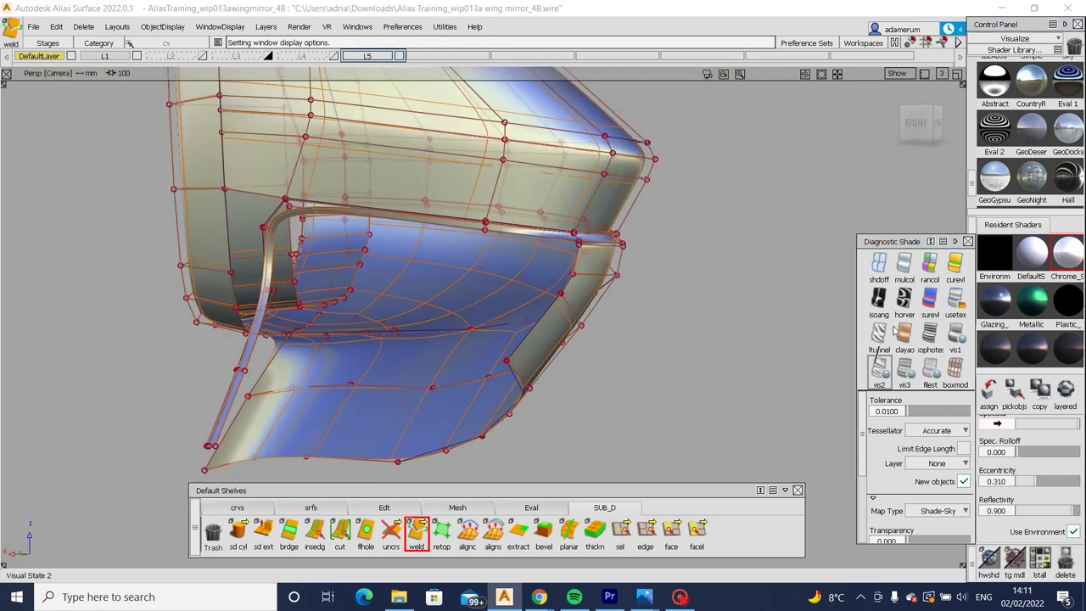
mouse_move(687, 294)
left_mouse_down("alt+shift")
mouse_move(390, 288)
mouse_move(575, 274)
mouse_move(511, 225)
mouse_move(603, 313)
mouse_move(802, 317)
mouse_move(623, 323)
mouse_move(572, 280)
left_mouse_up("alt+shift")
left_click_drag(479, 307, 617, 306, "alt+shift")
left_click_drag(607, 315, 622, 313, "alt+shift")
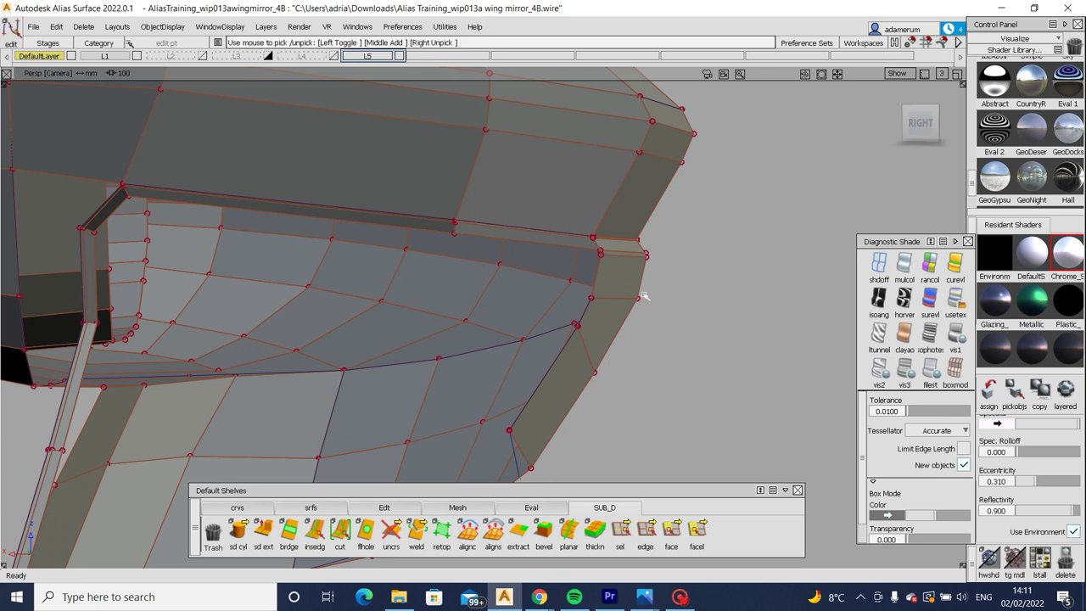
left_click_drag(343, 399, 495, 419, "alt+shift")
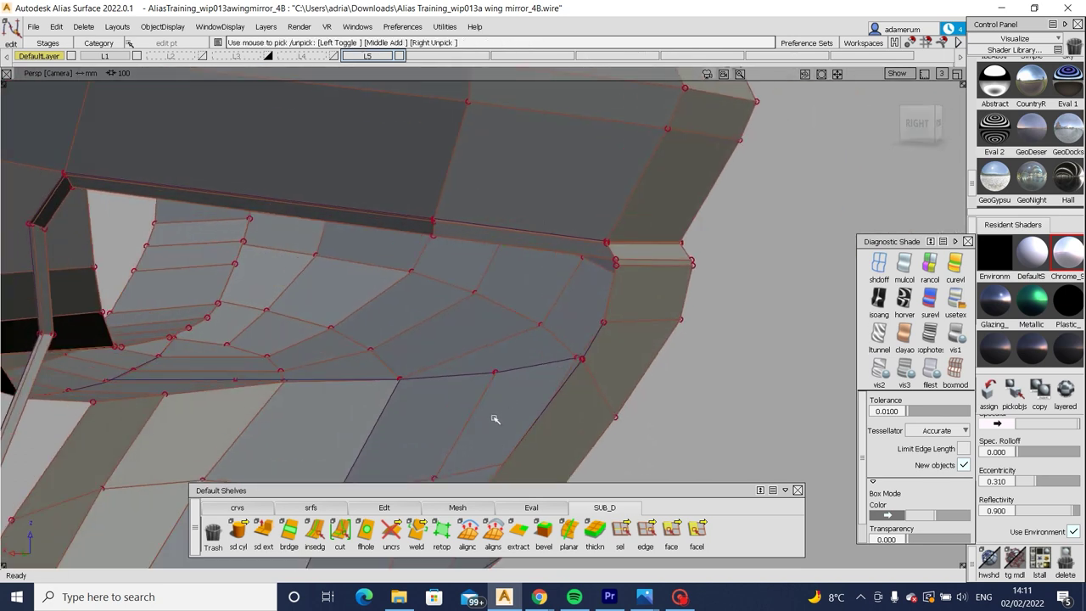
Try to extrude the edges along the lower lip of the mirror housing's seam as subdiv edges in the Normal direction.
left_click(620, 532)
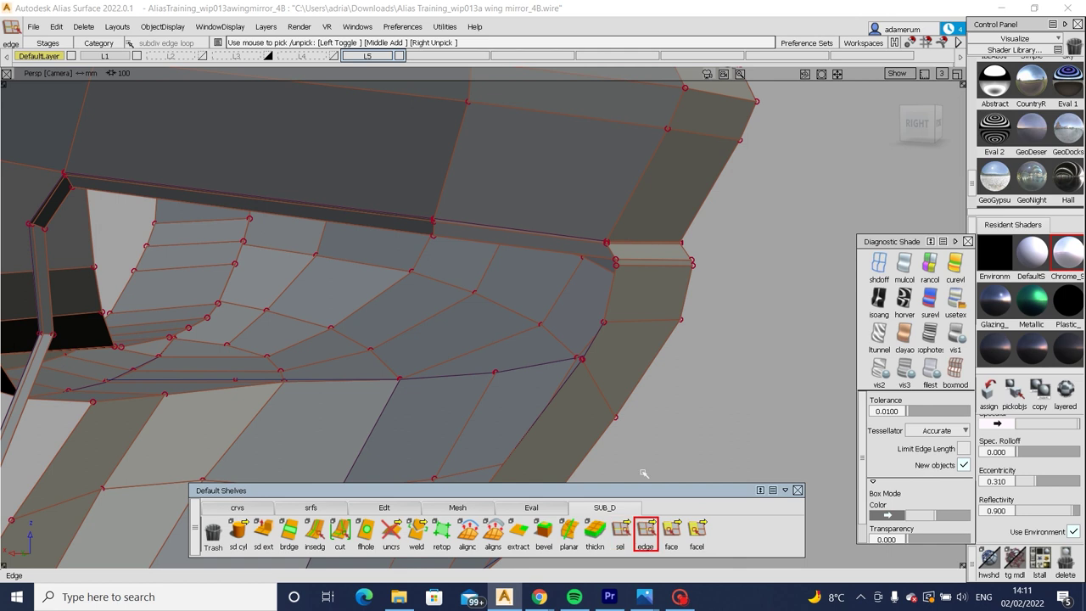
left_click(526, 253)
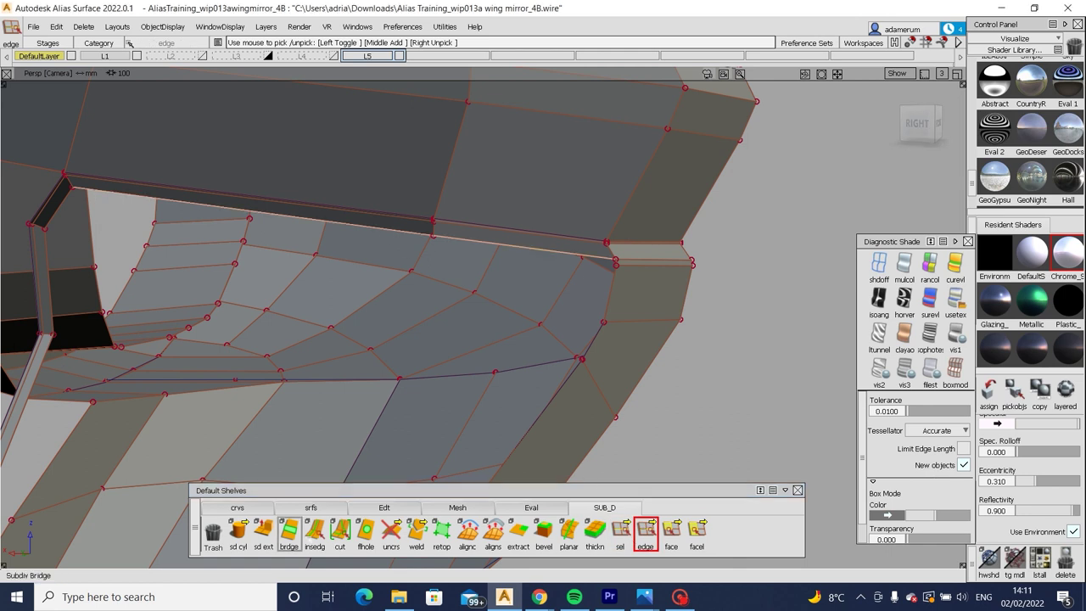
double_click(263, 531)
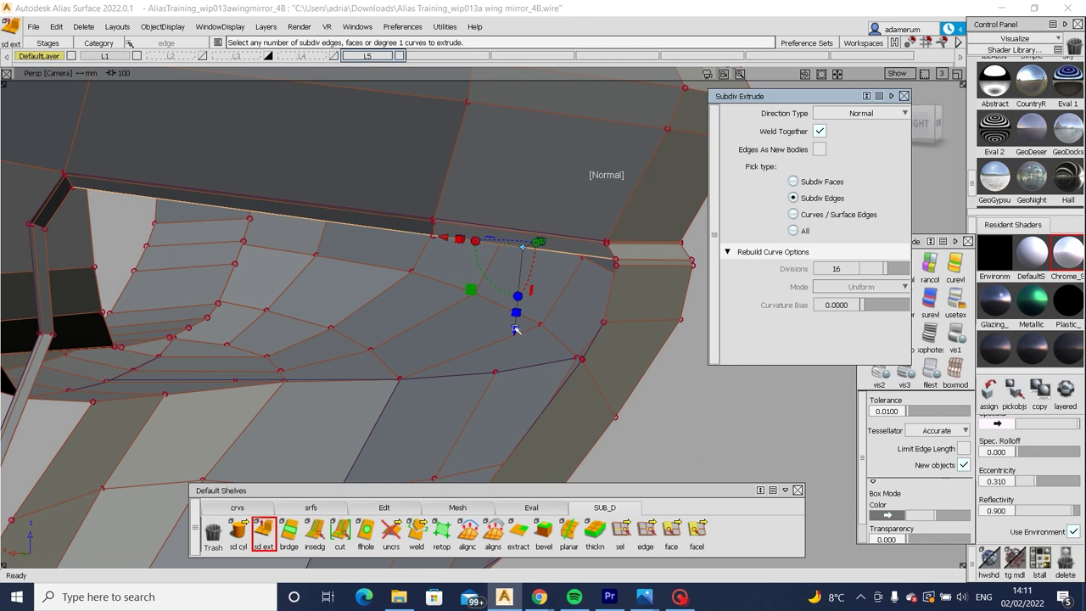
scroll(515, 328, "up", 2)
left_click_drag(515, 328, 499, 371, "alt+shift")
Try to adjust the corner CVs of the extruded lip strip, and undo the extrusion.
scroll(499, 374, "up", 4)
scroll(509, 378, "down", 2)
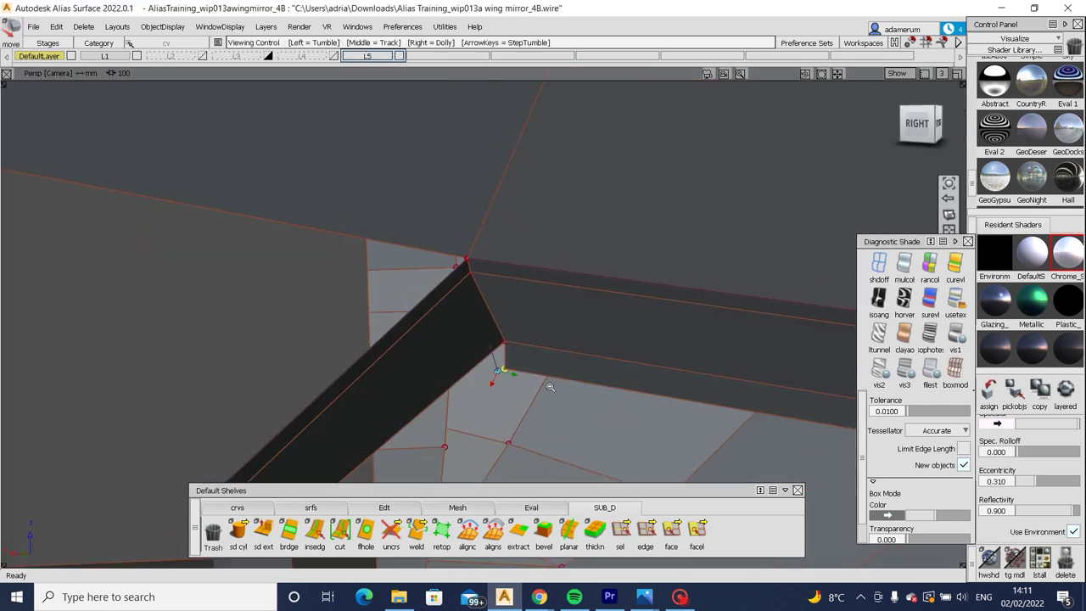
scroll(551, 381, "down", 5)
scroll(577, 401, "up", 10)
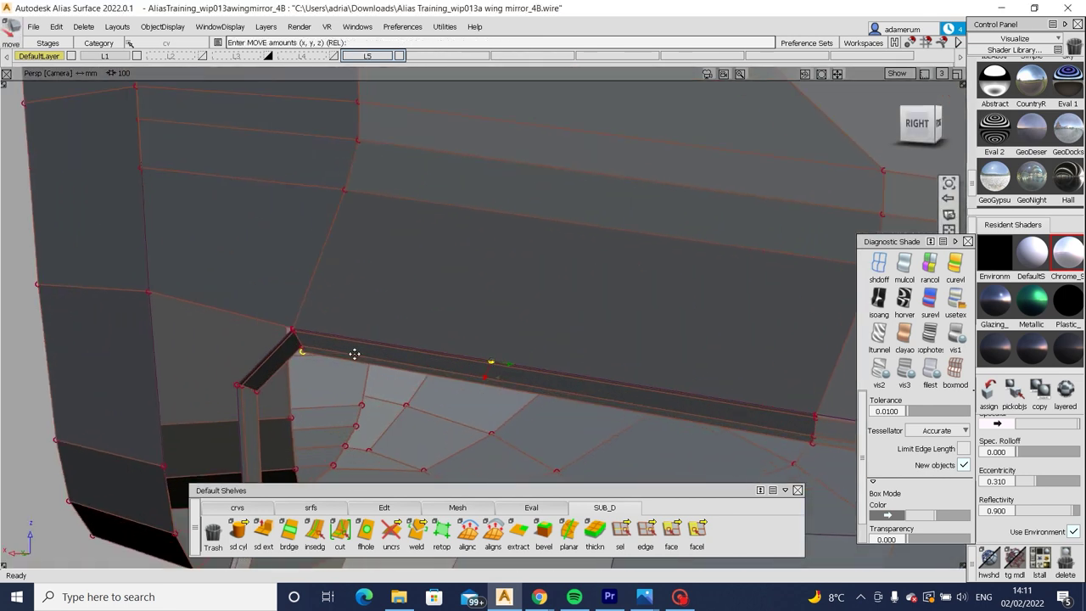
key("F11")
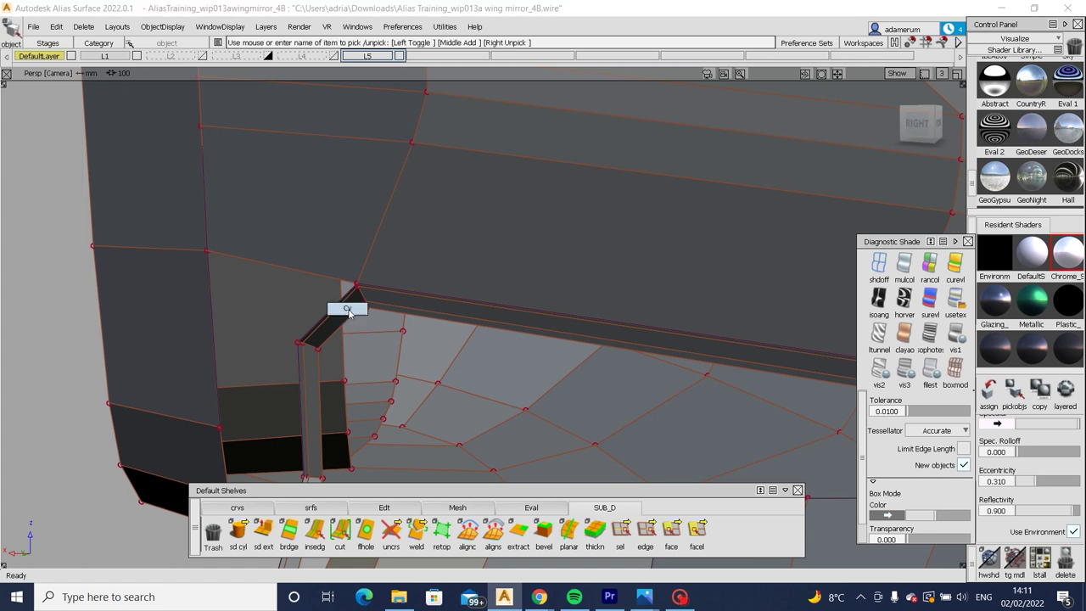
left_click_drag(478, 344, 376, 328, "alt+shift")
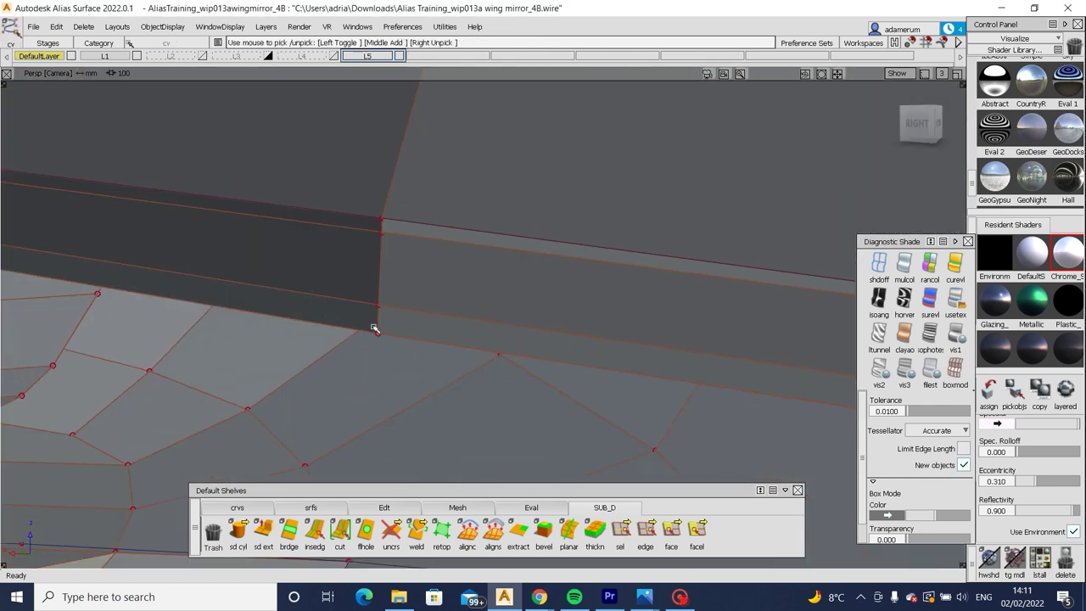
left_click_drag(449, 368, 272, 356, "alt+shift")
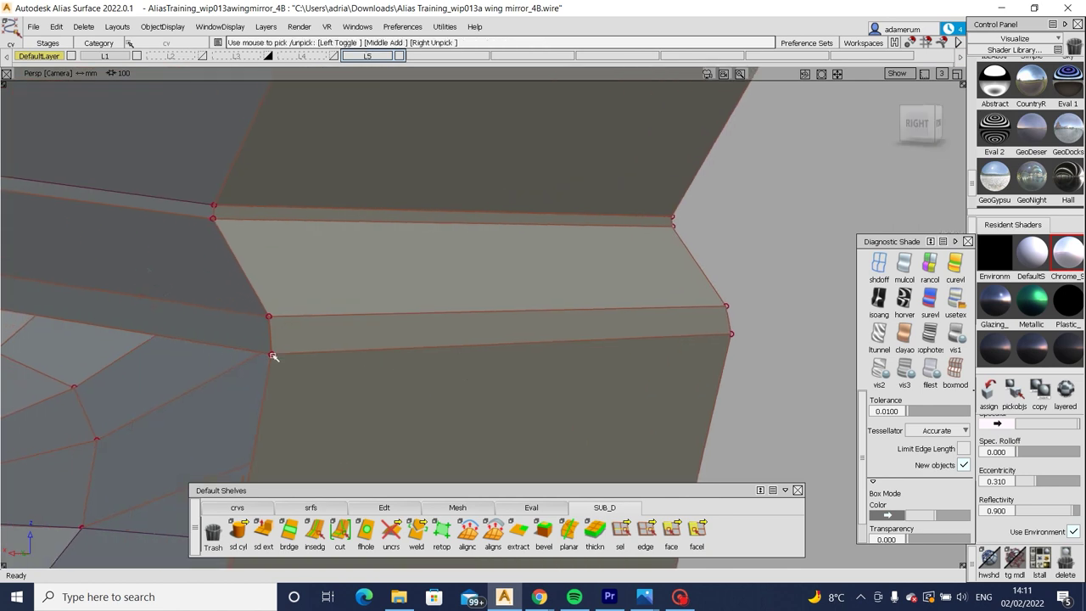
left_click(272, 355)
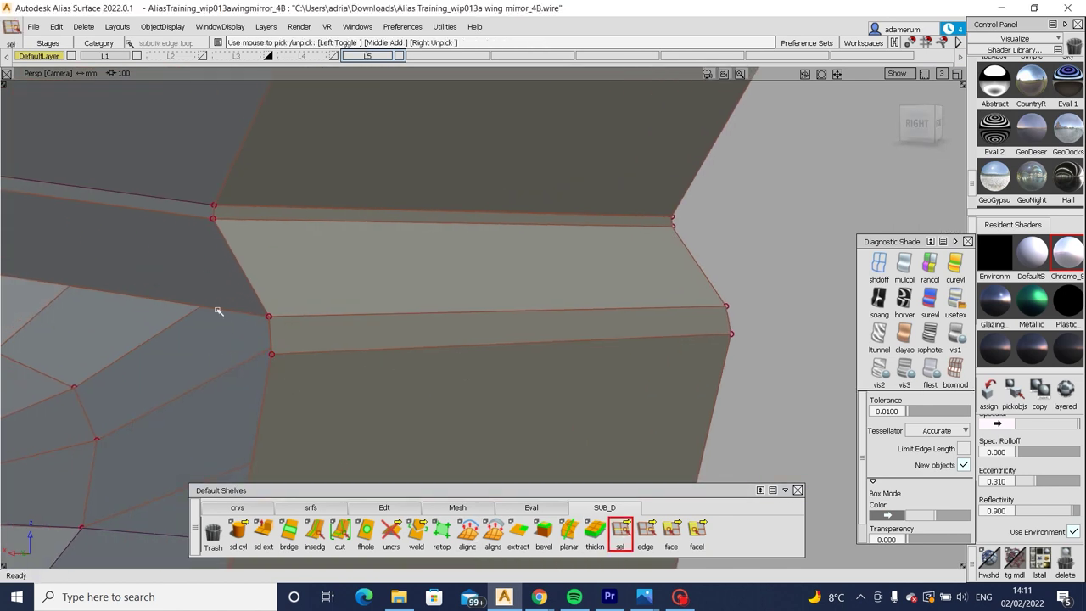
Pick the whole edge loop along the seam's lower lip and extrude it with Subdiv Extrude in the Normal direction.
left_click_drag(218, 310, 424, 382, "alt+shift")
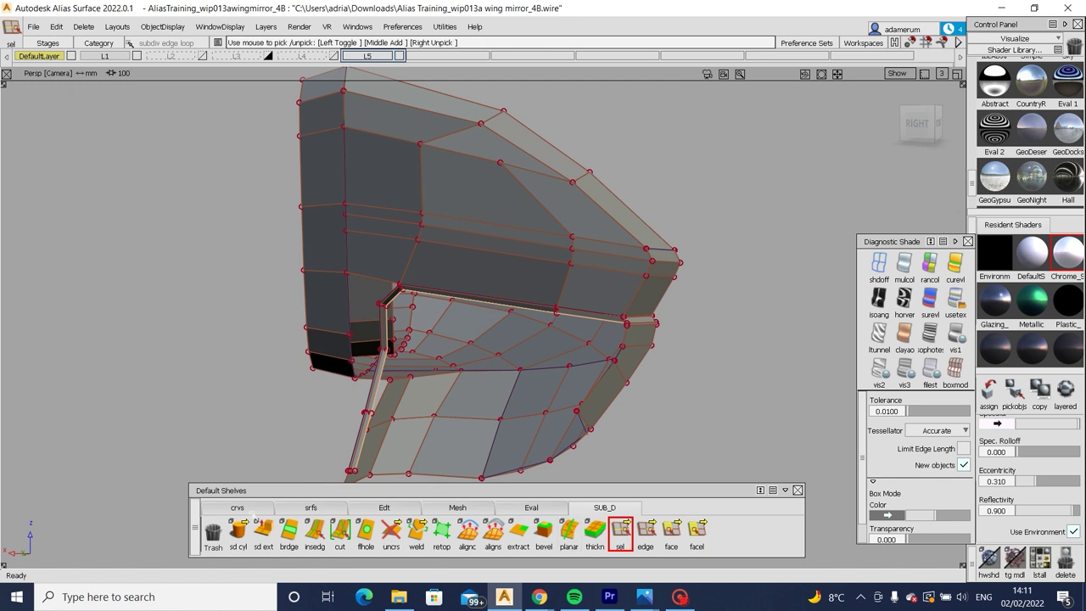
double_click(263, 530)
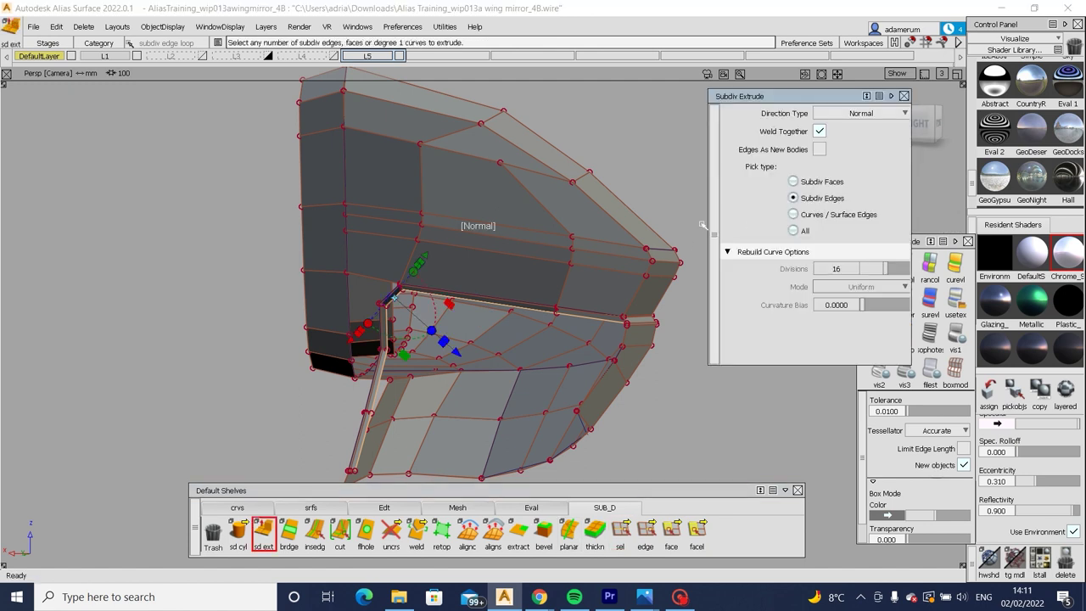
left_click(457, 351)
scroll(676, 336, "up", 5)
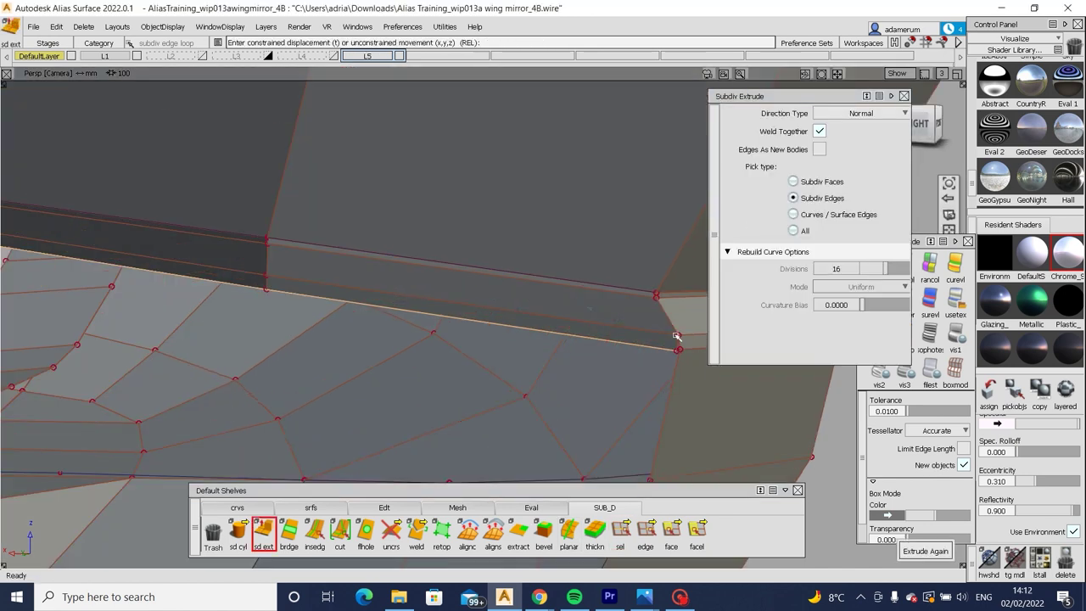
Move the end CV of the extruded strip to meet the outer corner of the seam's end face.
left_click_drag(676, 336, 460, 225, "alt+shift")
key("Escape")
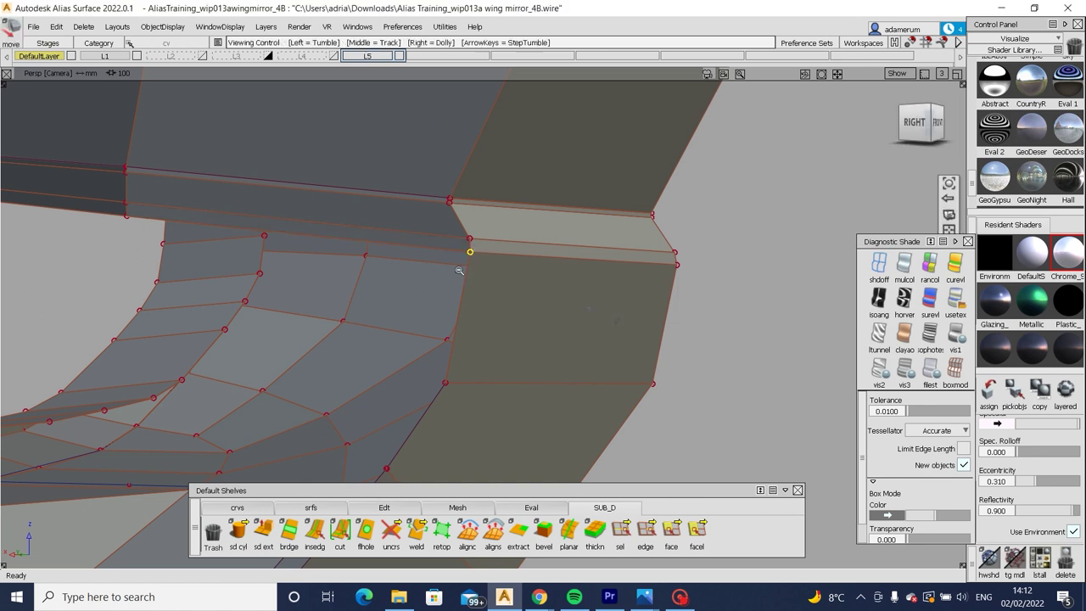
left_click_drag(468, 257, 394, 296, "alt+shift")
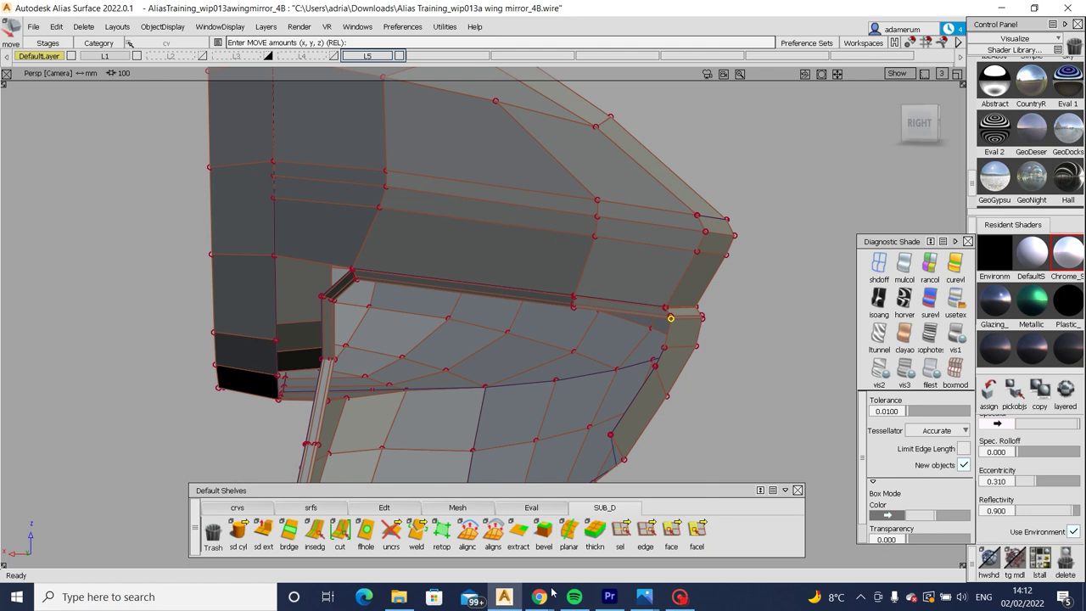
Check the wing mirror in the Audi A6 interior photo on the Autocar page in Chrome and return to Alias.
mouse_move(539, 598)
left_click(617, 543)
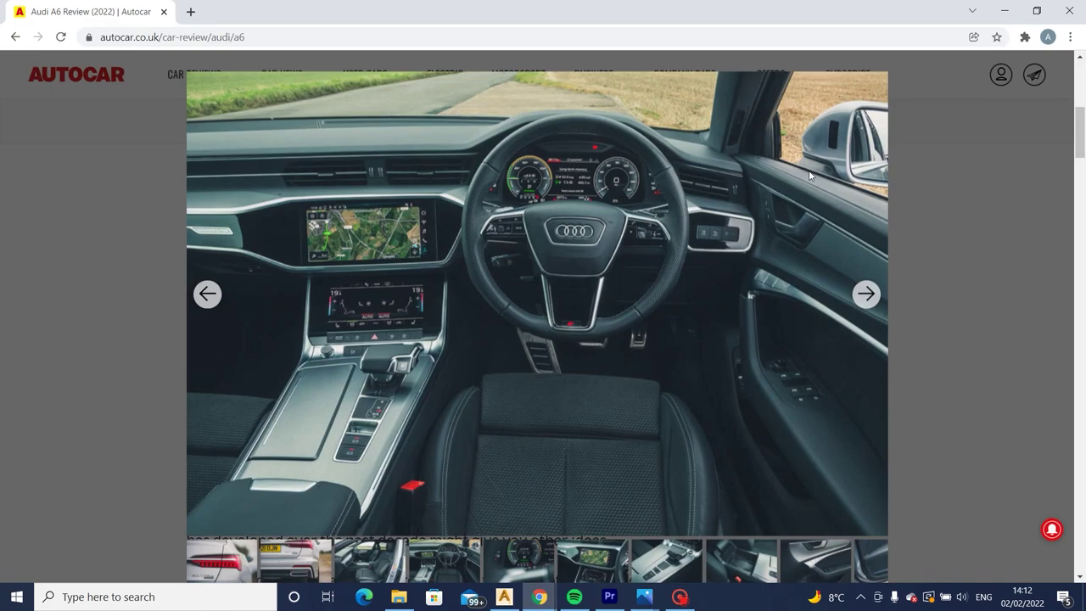
left_click(12, 302)
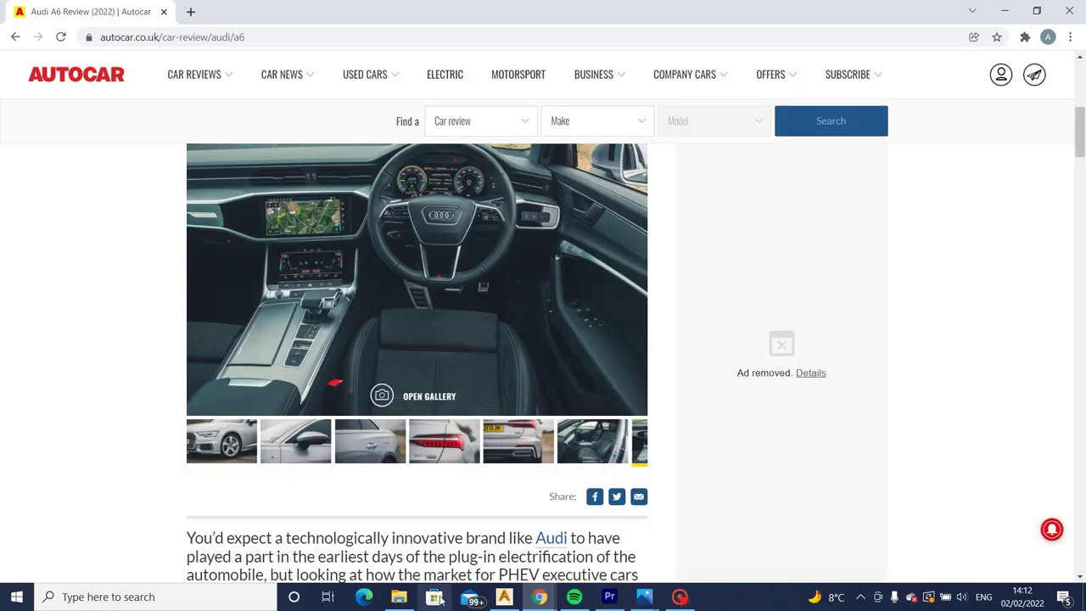
left_click(503, 597)
left_click_drag(594, 367, 683, 364, "alt+shift")
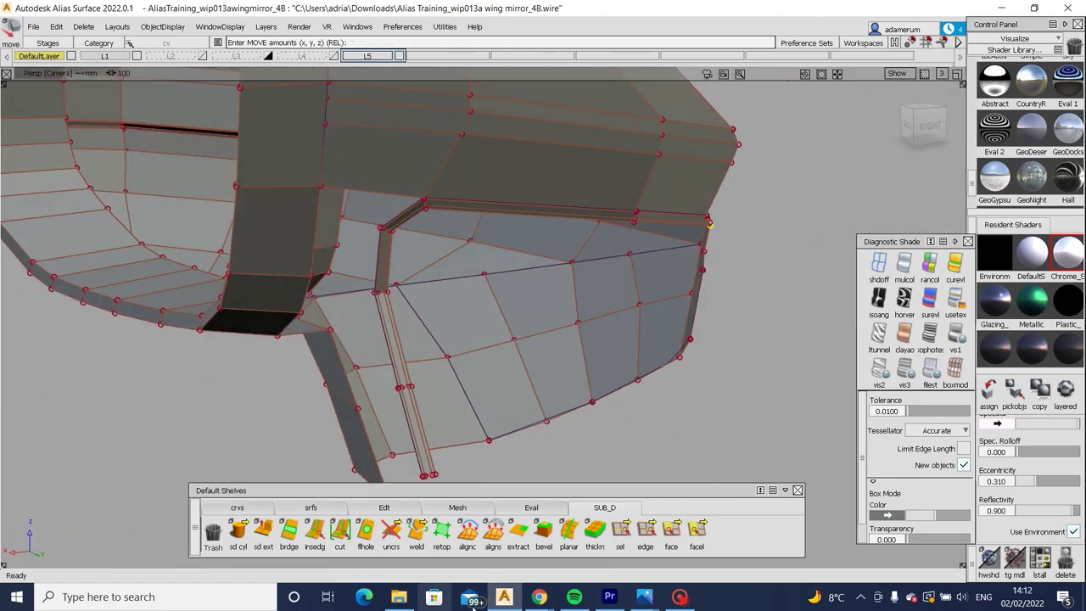
mouse_move(540, 597)
left_click(618, 535)
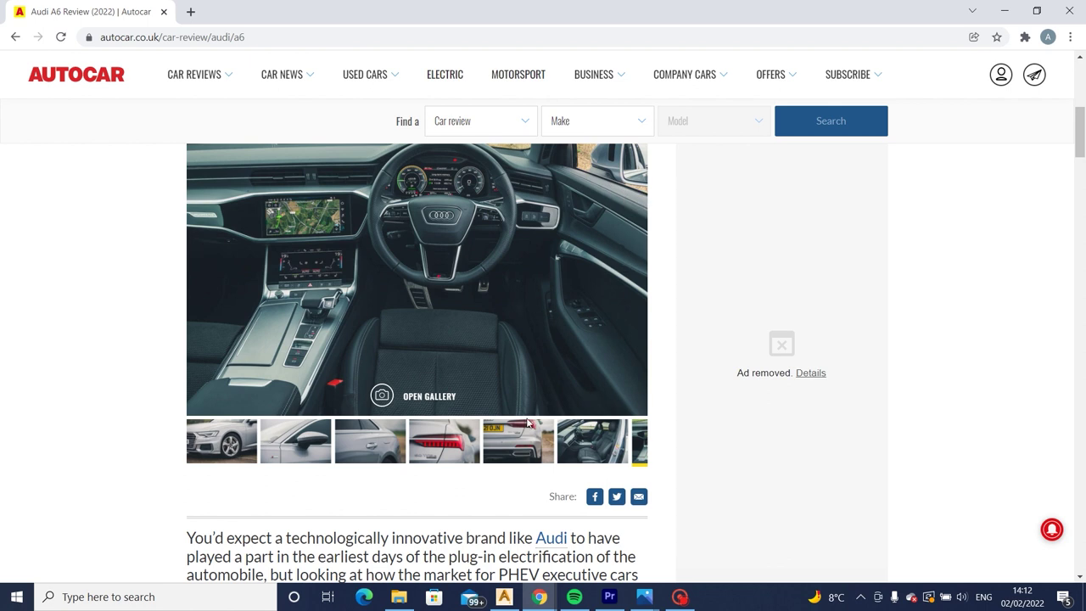
left_click(502, 598)
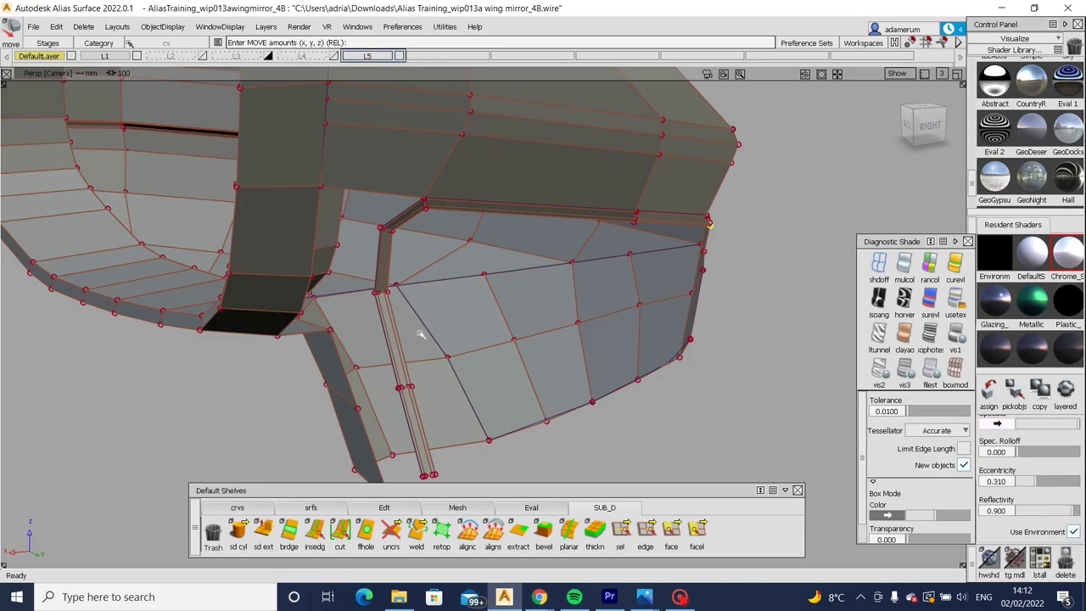
Start an edit-point curve at the lower end of the thin seam strip, working in the Back view.
left_click_drag(524, 380, 695, 230, "alt+shift")
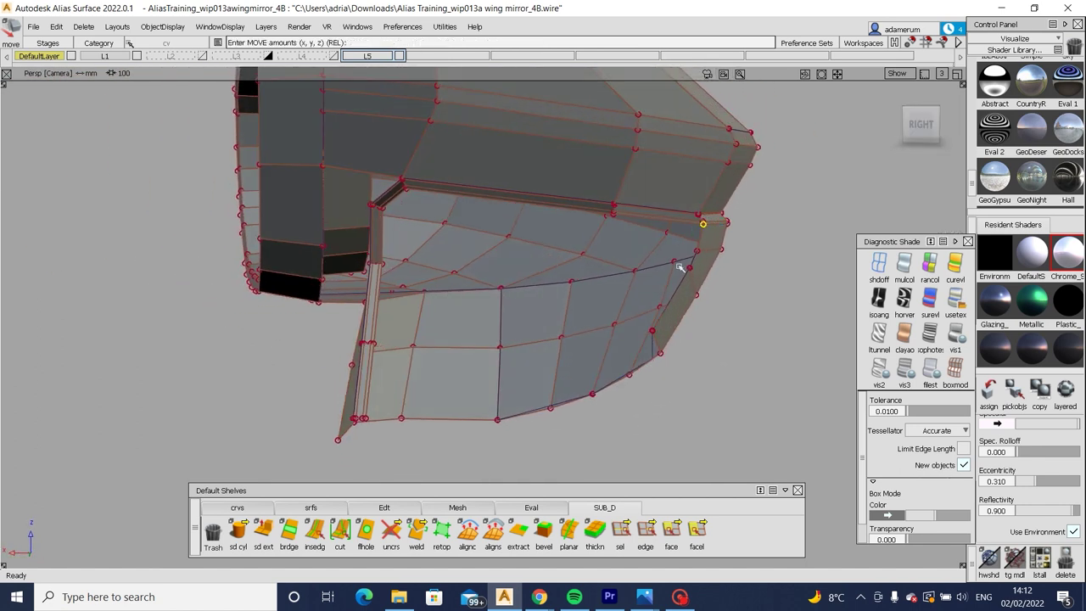
scroll(381, 211, "up", 5)
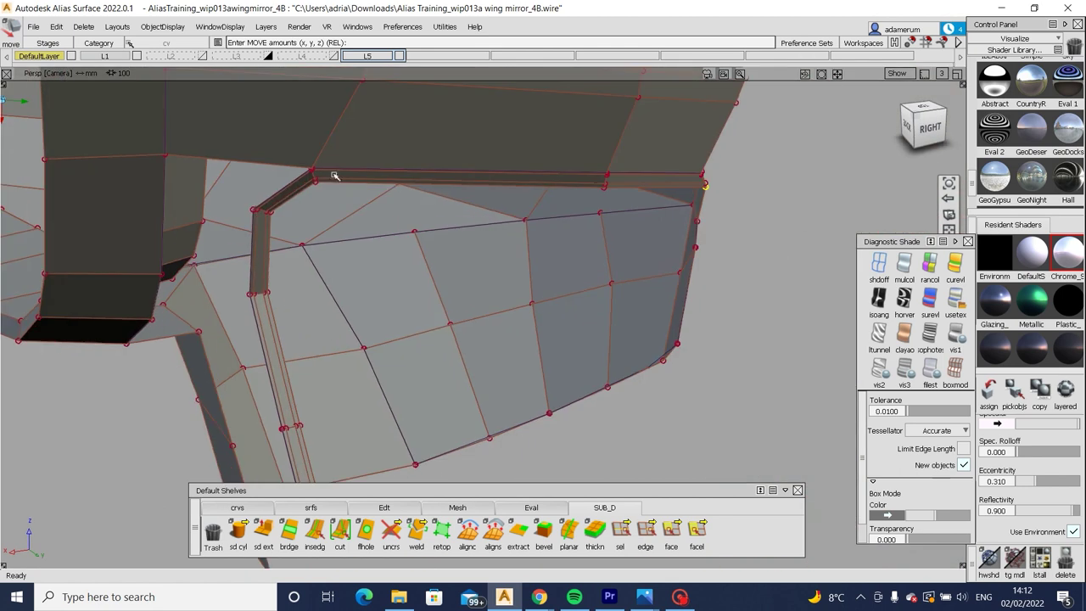
left_click_drag(335, 175, 509, 280, "alt+shift")
left_click_drag(363, 373, 392, 344, "ctrl+shift")
middle_click_drag(434, 414, 408, 338, "alt+shift")
left_click(237, 507)
left_click(263, 530)
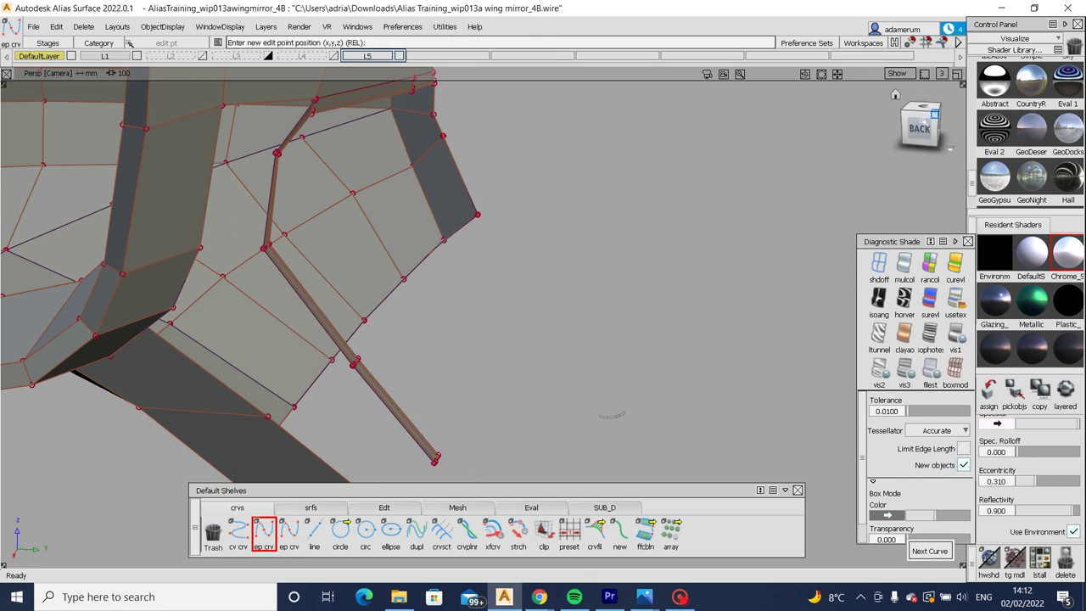
left_click(919, 129)
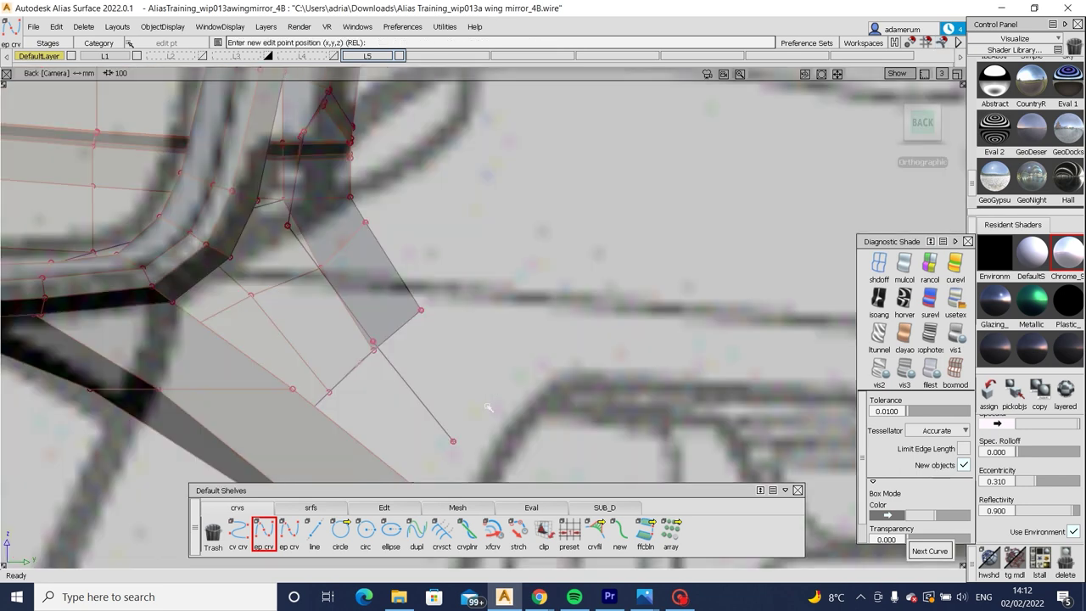
Continue the edit-point curve in the Right and Top views and end it on the lower outer corner of the mirror base.
left_click_drag(492, 405, 338, 439, "alt+shift")
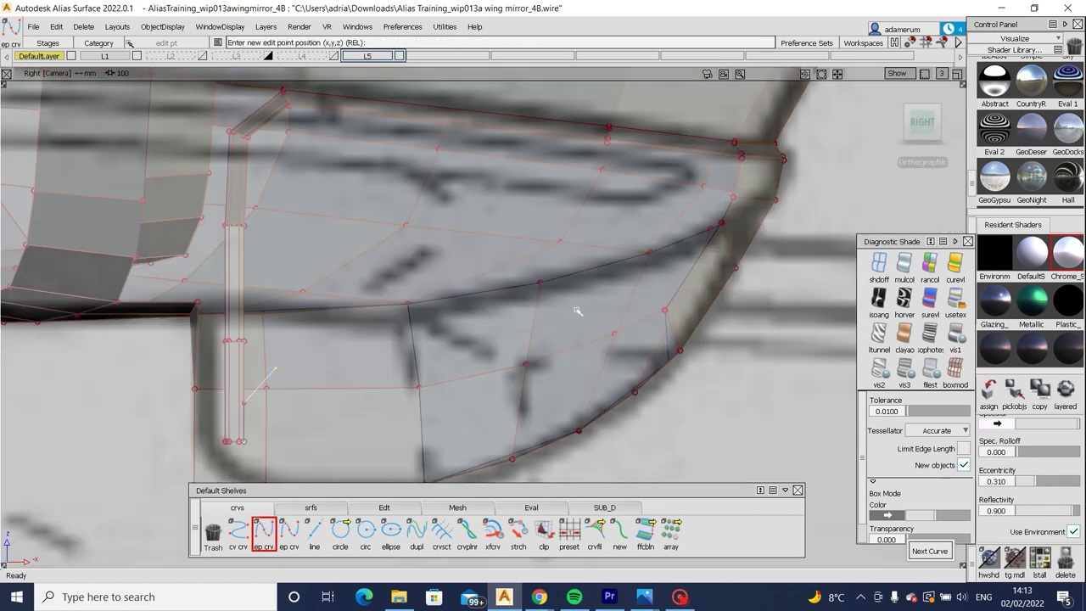
left_click_drag(581, 316, 789, 222, "alt+shift")
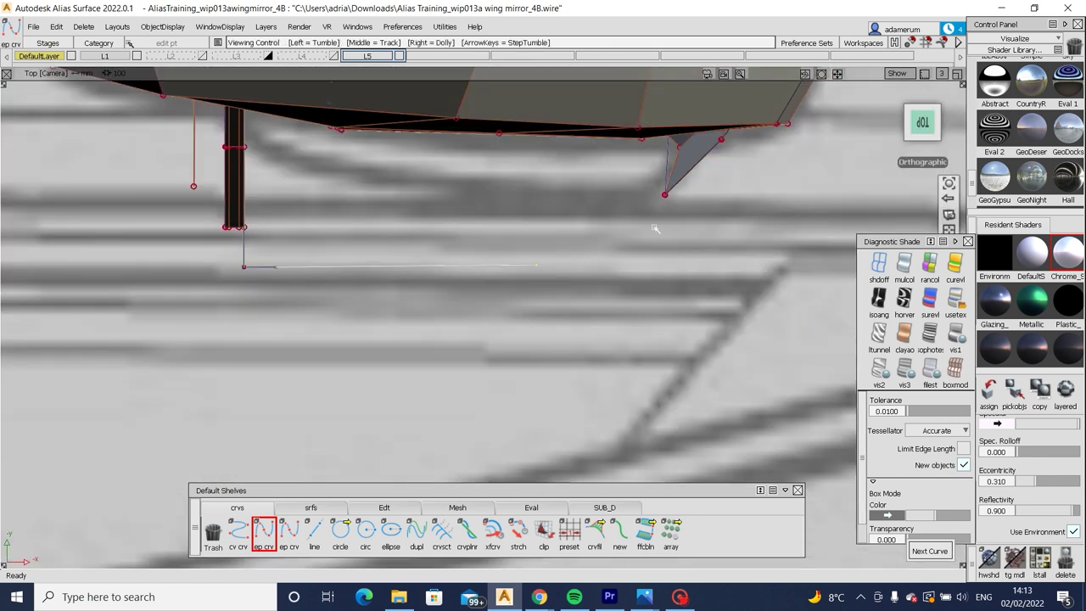
key("shift+alt")
left_click_drag(666, 199, 742, 280, "alt+shift")
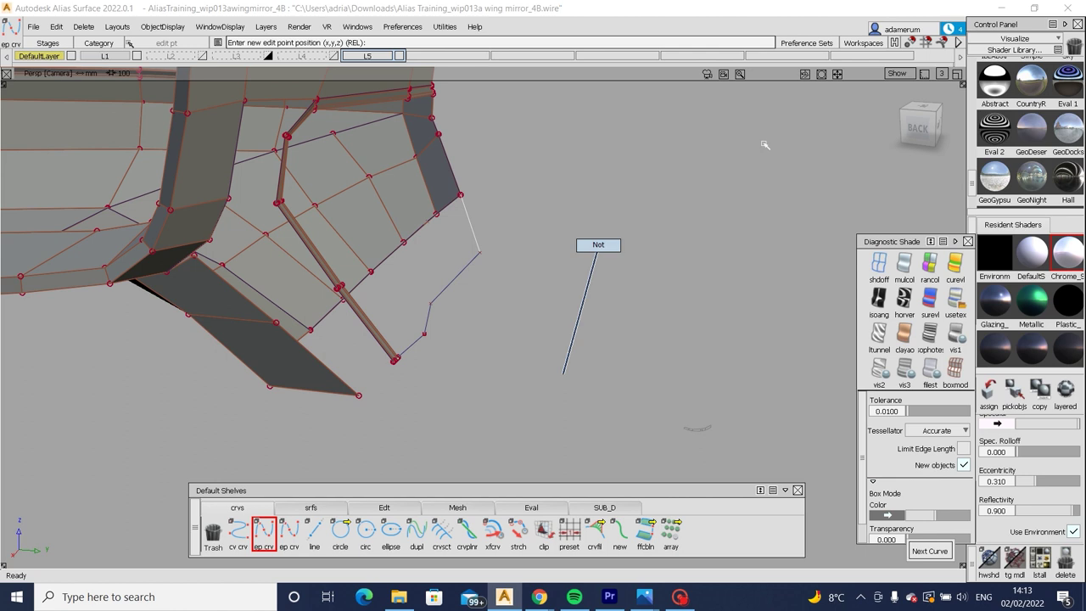
Move the curve's two outermost points farther out from the mirror in the Top view.
key("alt+z")
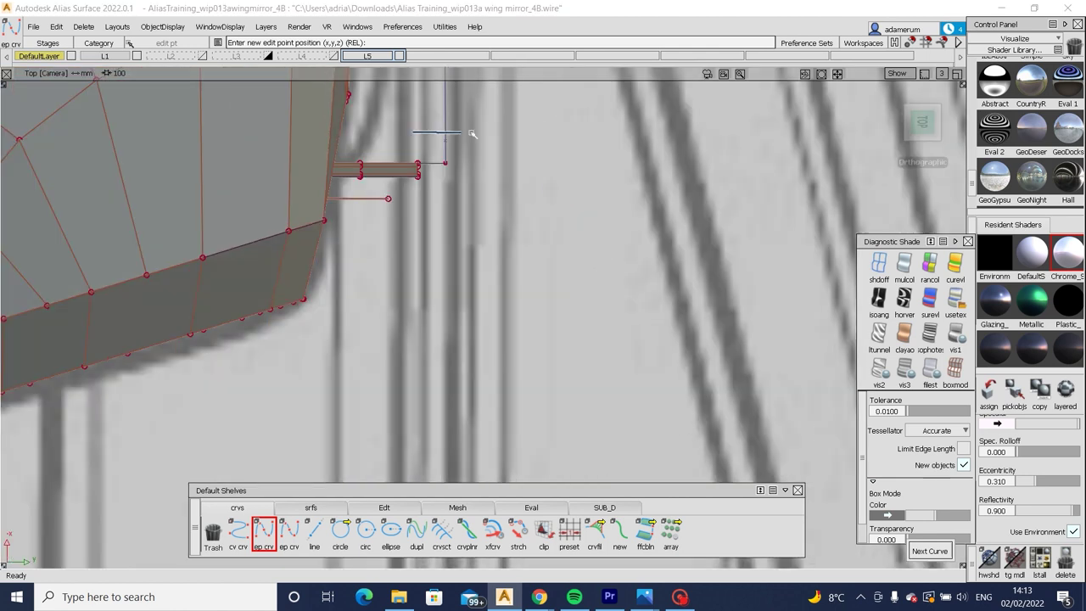
right_click_drag(472, 134, 432, 307, "alt+shift")
left_click_drag(427, 310, 456, 351)
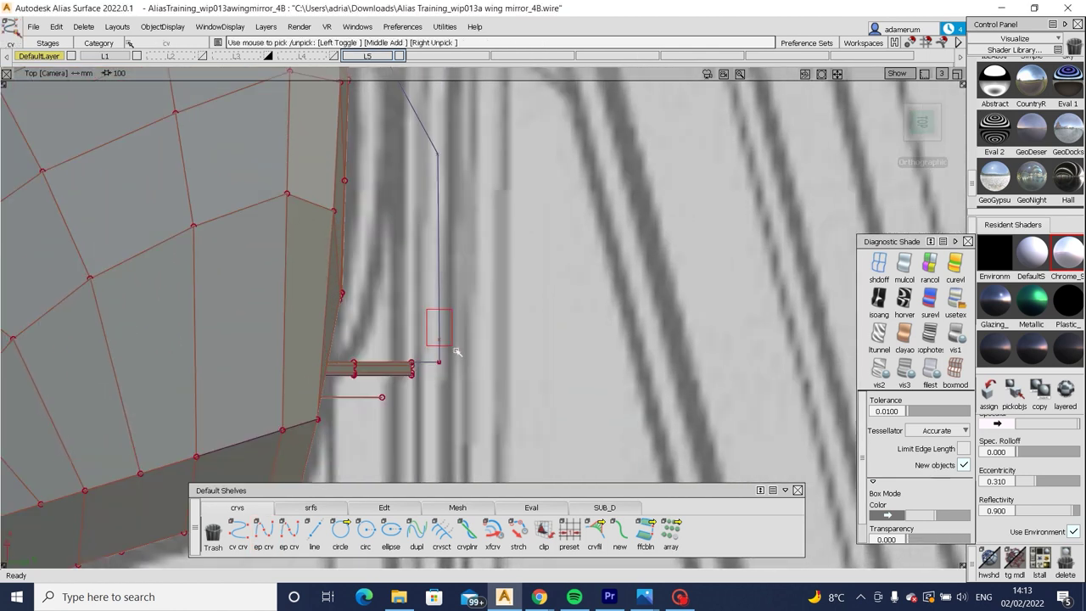
left_click_drag(425, 146, 484, 185)
key("alt+z")
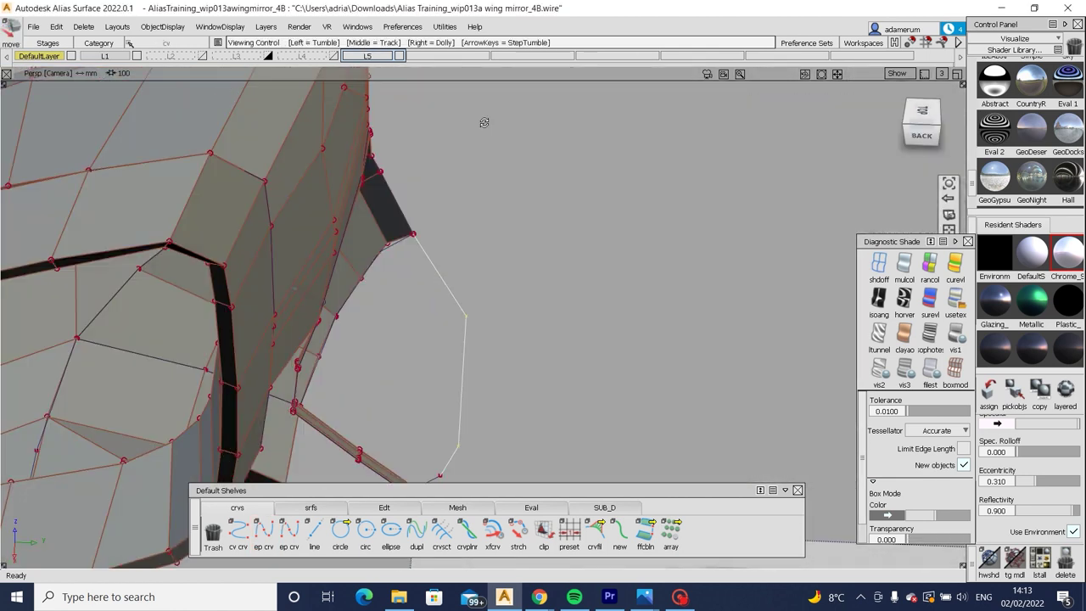
right_click_drag(549, 263, 497, 211, "alt+shift")
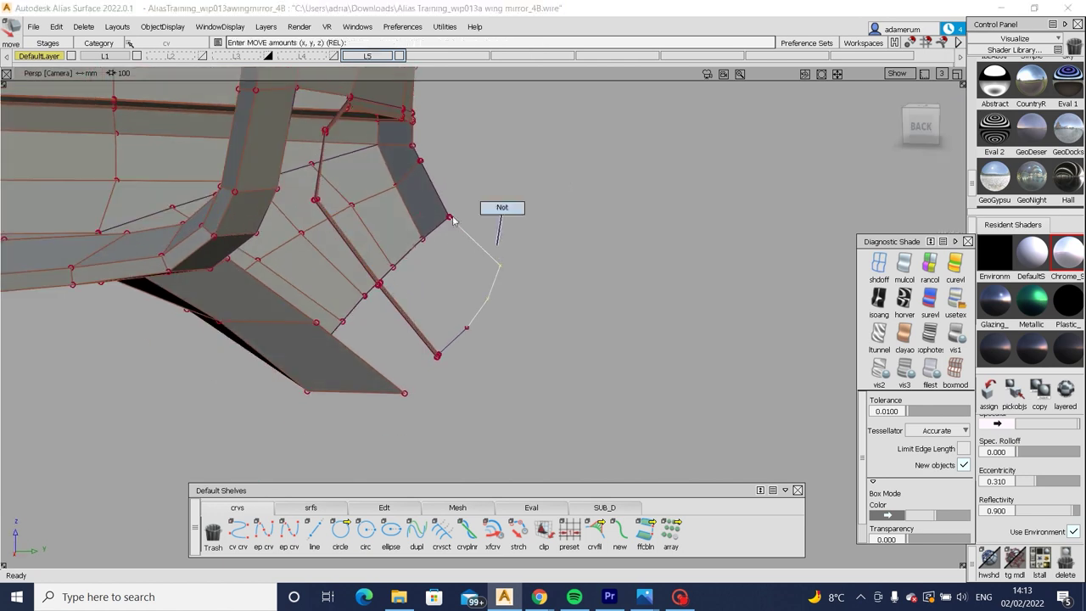
Pull the guide curve's end point off the mirror base's lower outer corner in the Top view.
left_click(451, 220)
left_click(480, 243)
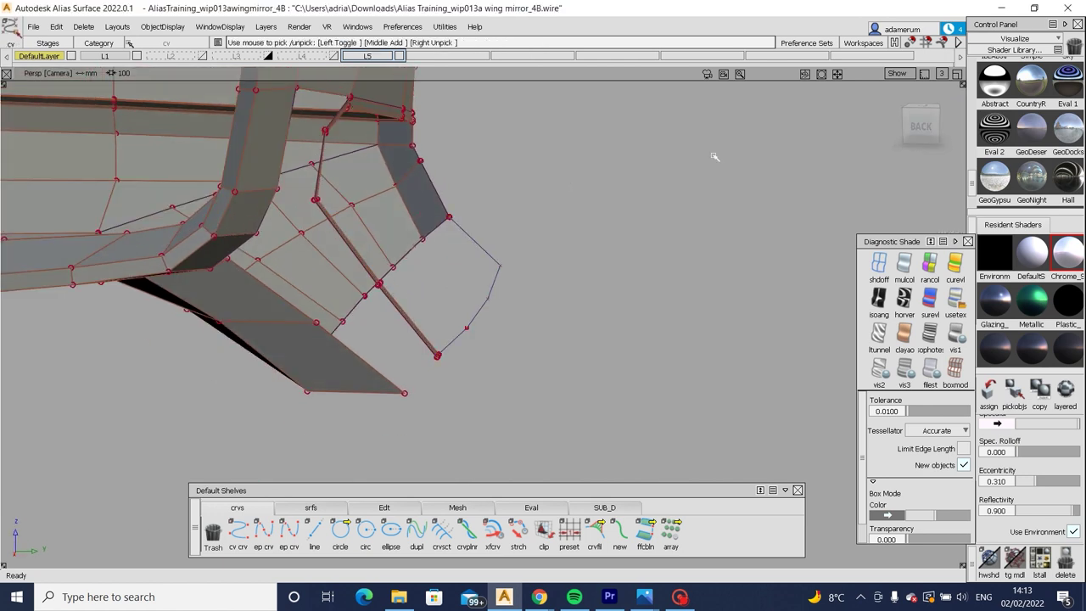
key("alt+z")
key("alt+z")
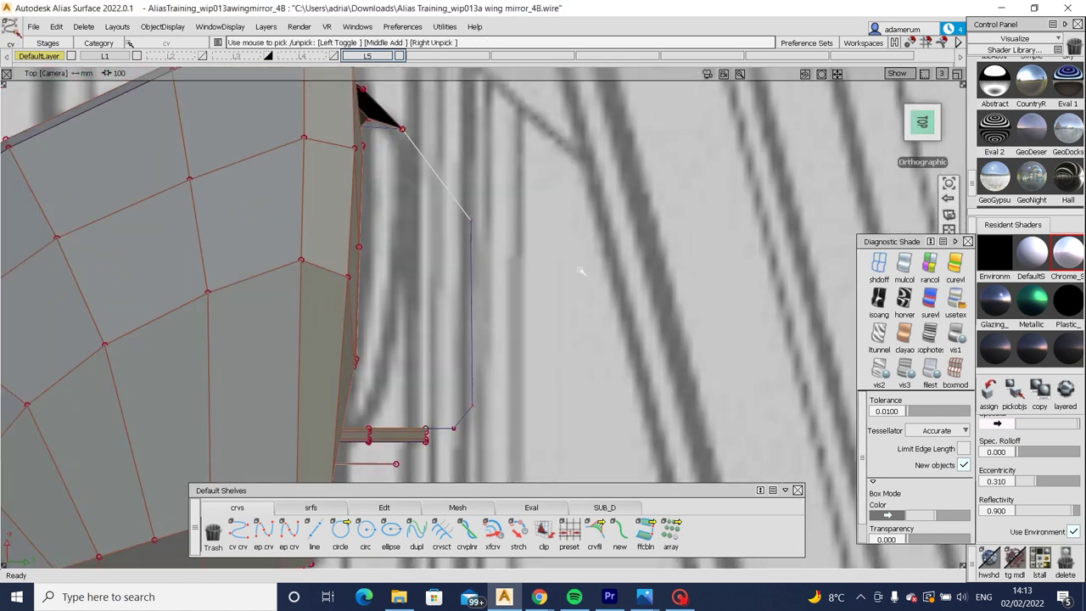
mouse_move(546, 341)
left_mouse_down("ctrl+shift")
mouse_move(560, 284)
mouse_move(346, 199)
mouse_move(441, 246)
left_mouse_up("ctrl+shift")
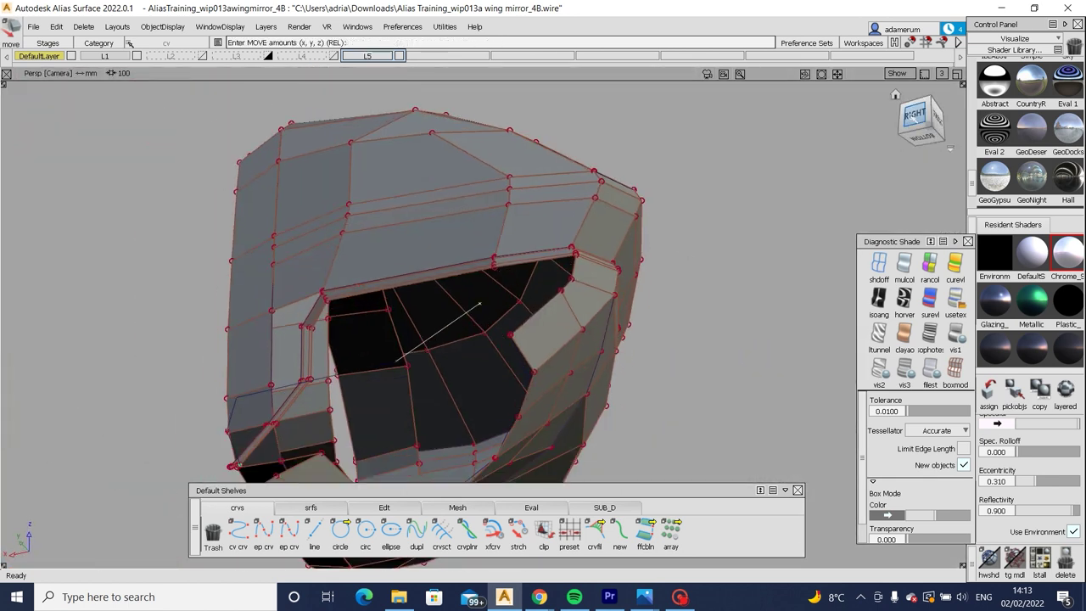
Lower the guide curve's free end point slightly in the Right view so its last span slopes downward.
key("alt+z")
right_click_drag(696, 364, 693, 403)
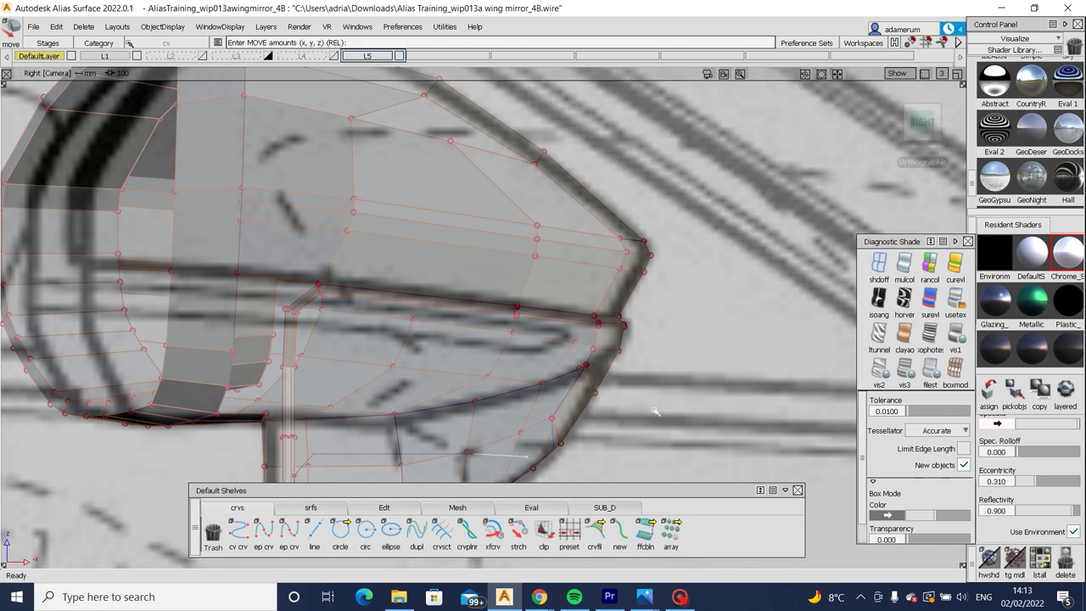
left_click_drag(654, 410, 457, 375, "alt+shift")
left_click_drag(517, 406, 847, 344, "alt+shift")
key("ctrl+z")
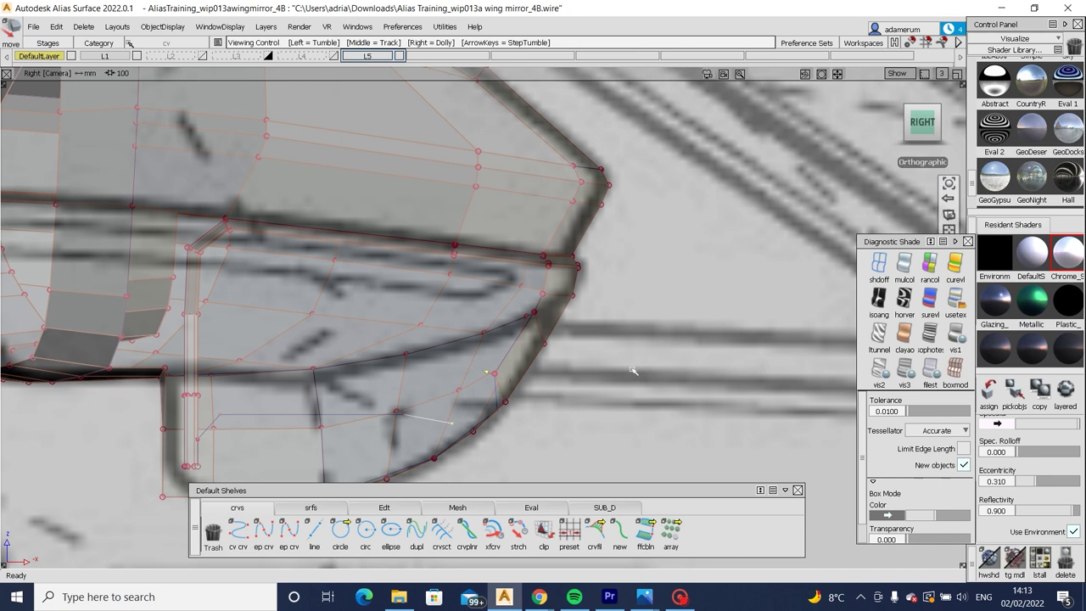
key("ctrl+r")
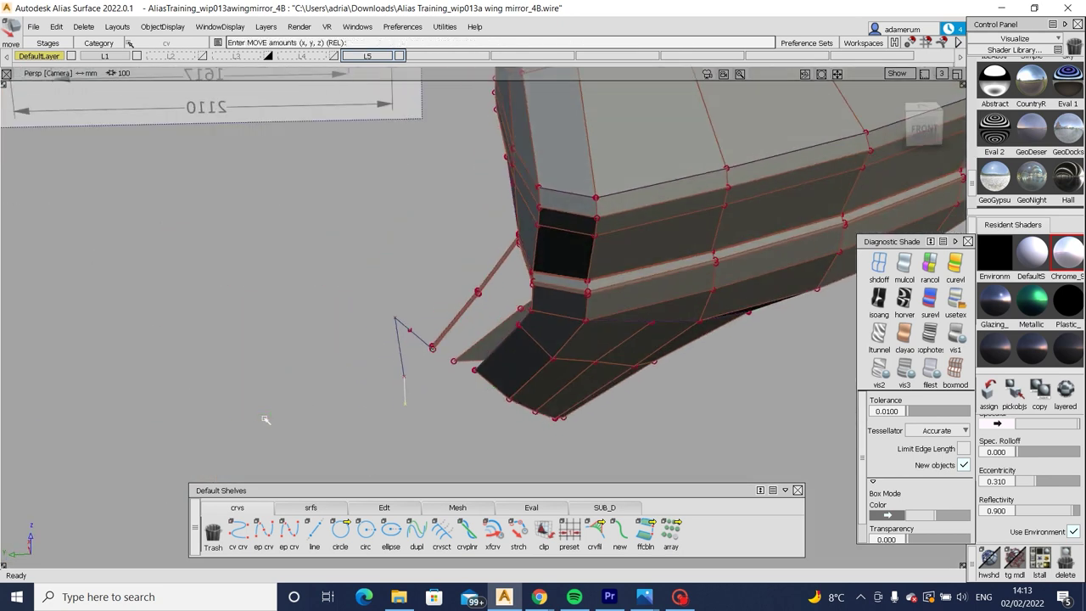
Draw a separate edit-point curve from the guide curve's free end to the lower outer corner of the mirror base.
left_click(264, 531)
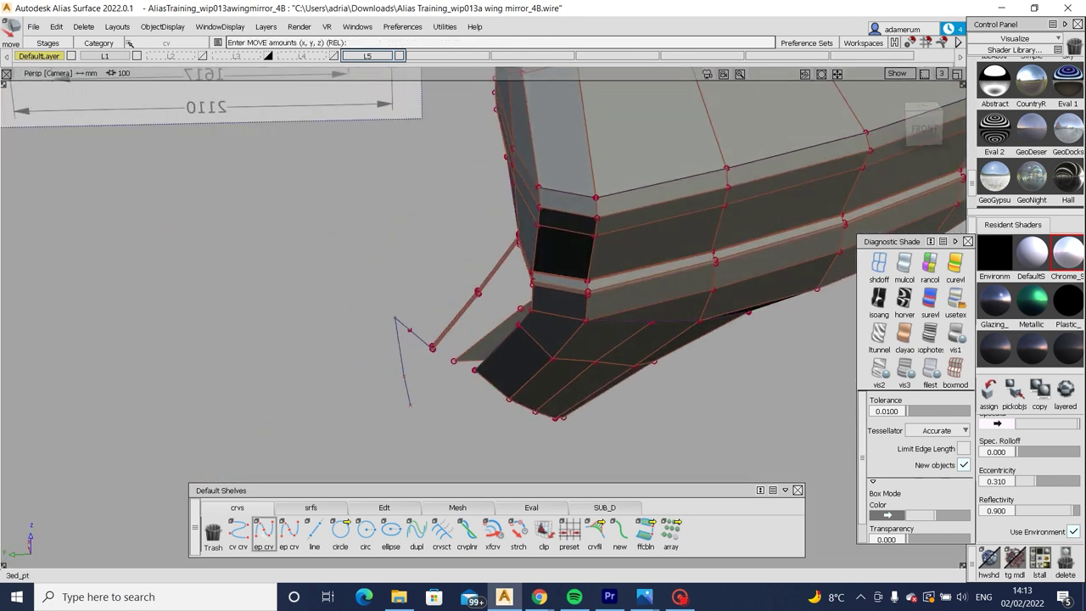
left_click_drag(477, 370, 955, 182, "alt+shift")
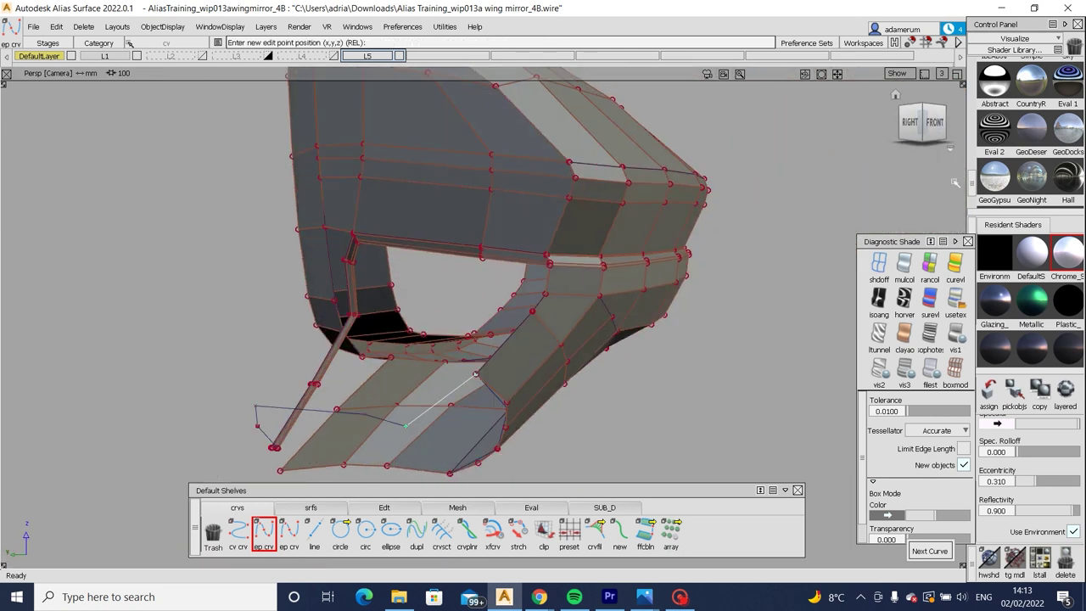
key("alt+f")
key("Escape")
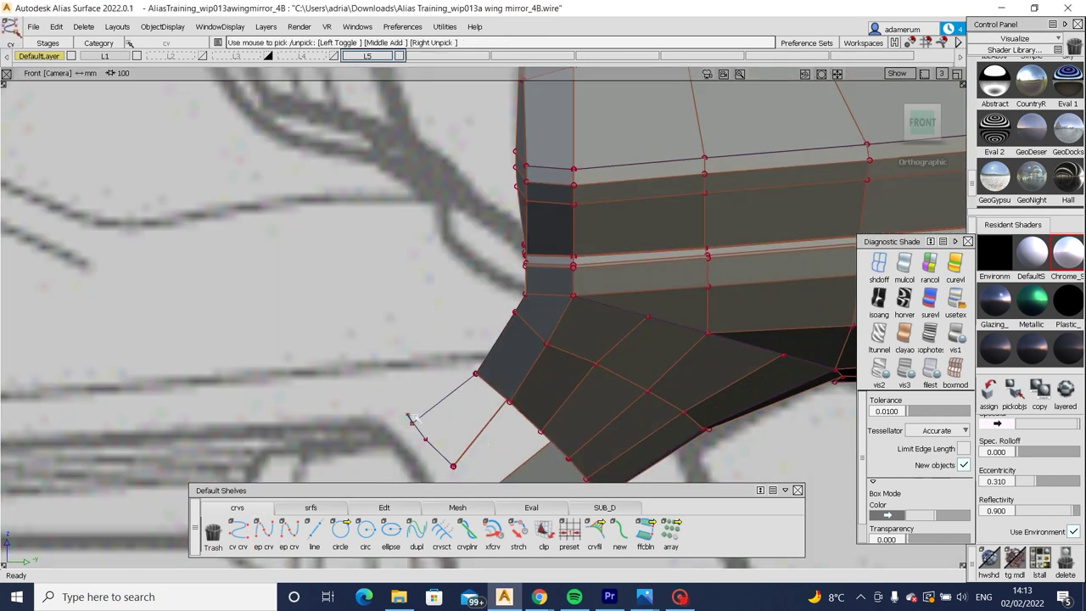
Reposition the shared corner point where the guide curve meets the short closing curve, working in the Front view.
mouse_move(414, 425)
left_mouse_down("alt+shift")
mouse_move(560, 377)
mouse_move(406, 433)
left_mouse_up("alt+shift")
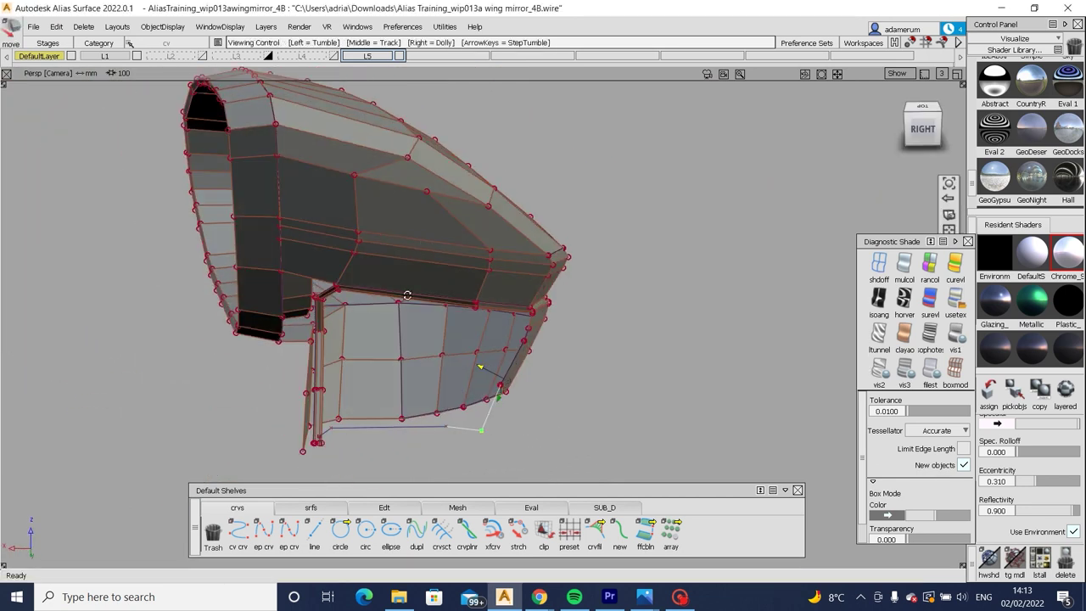
left_click_drag(407, 295, 366, 363, "alt+shift")
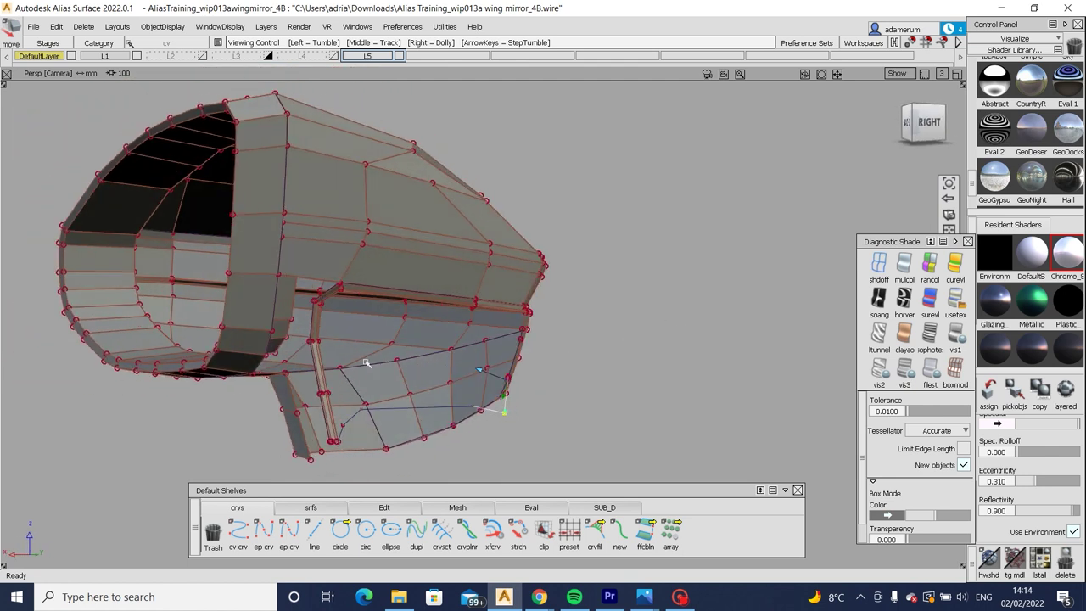
left_click_drag(324, 408, 464, 284, "alt+shift")
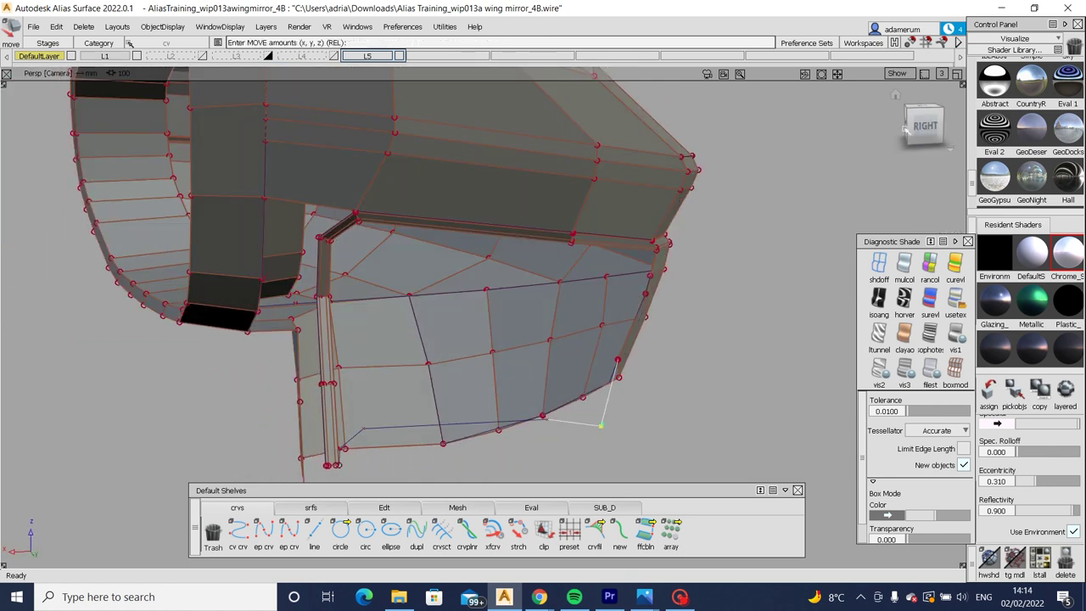
Adjust the guide curve's points nearest the seam strip in the Right view so the curve lines up when seen from the back.
key("F8")
key("F3")
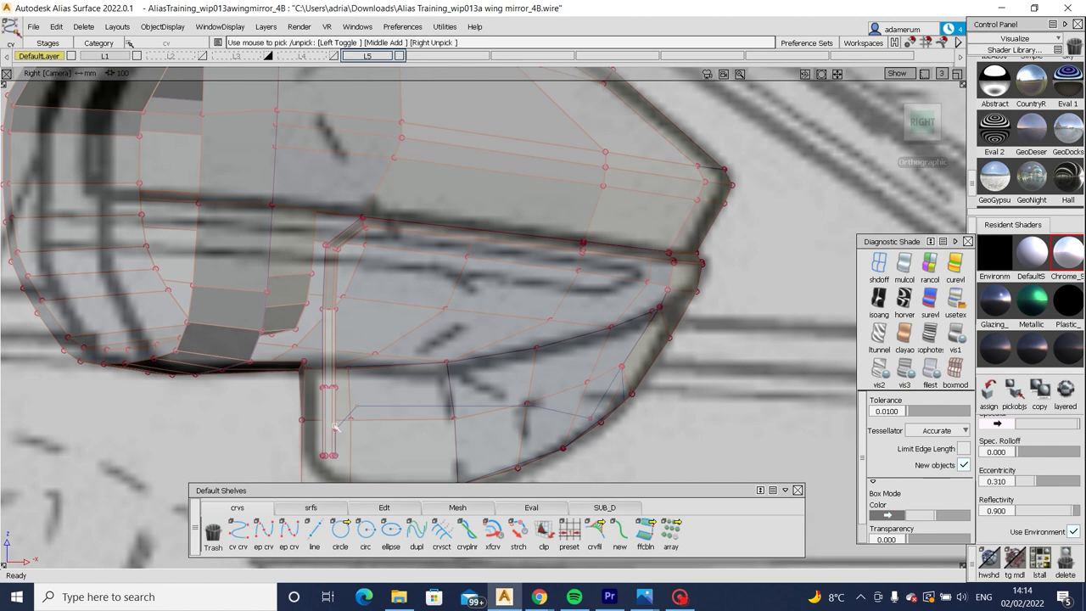
left_click_drag(336, 428, 353, 407)
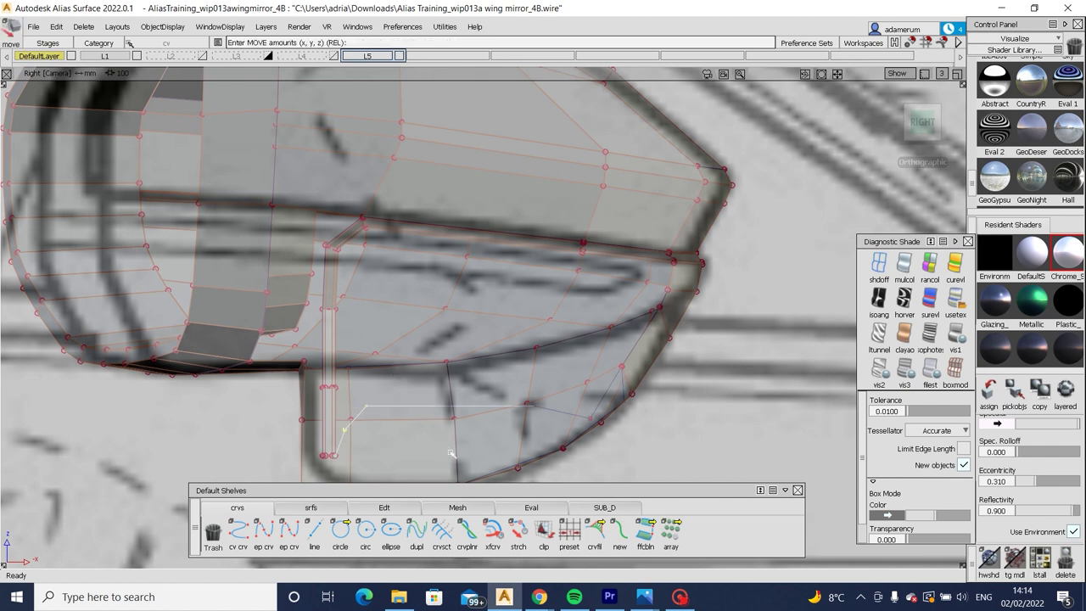
left_click_drag(451, 453, 414, 382)
key("F8")
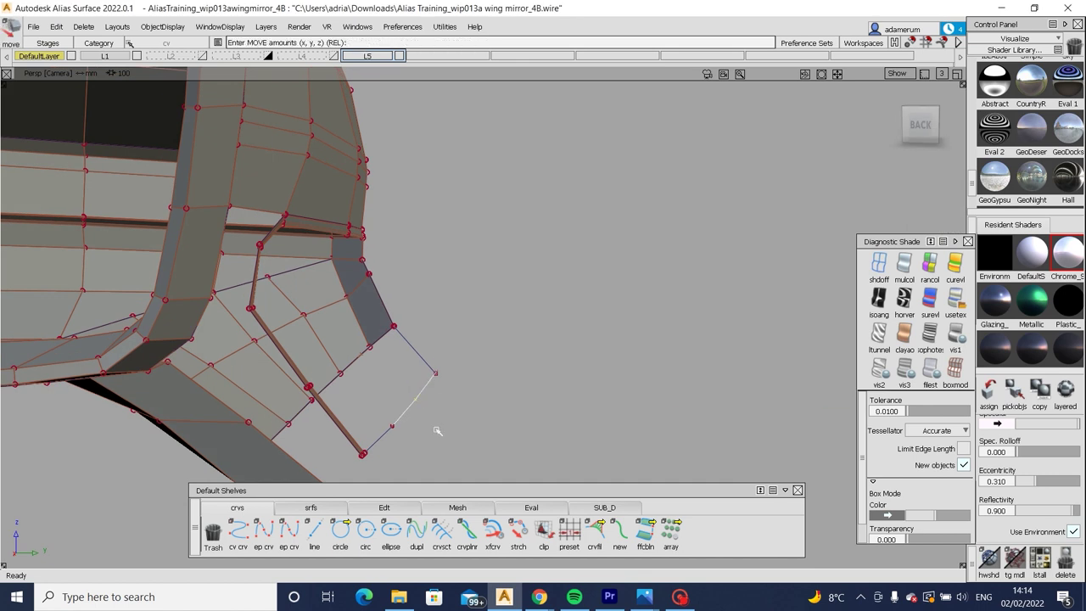
Extrude the lower outer edges of the thin seam strip outward into a row of subdivision faces.
left_click_drag(439, 431, 272, 352, "alt+shift")
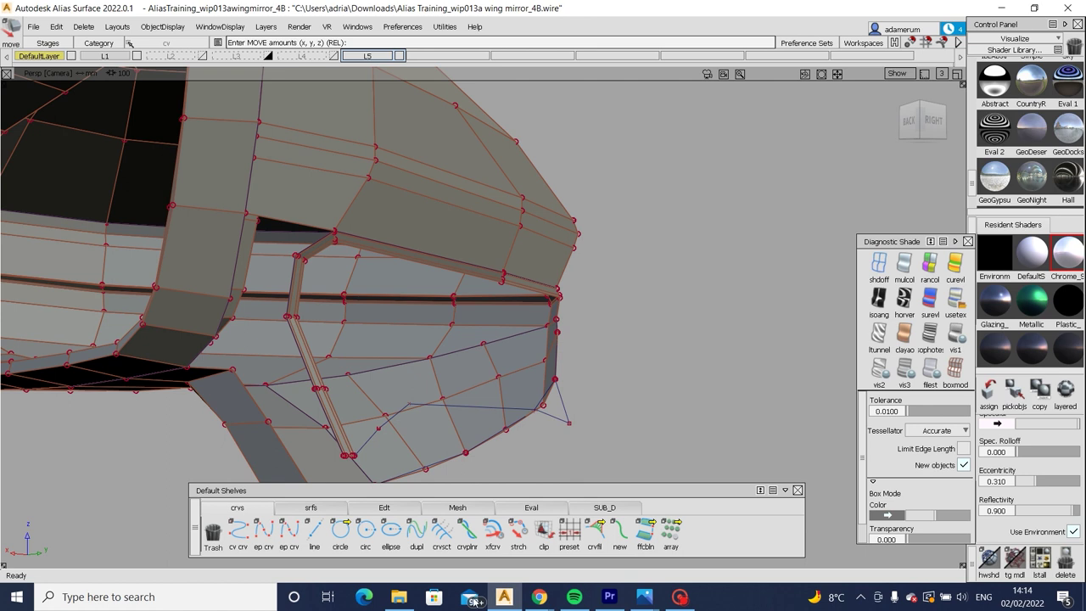
left_click(594, 509)
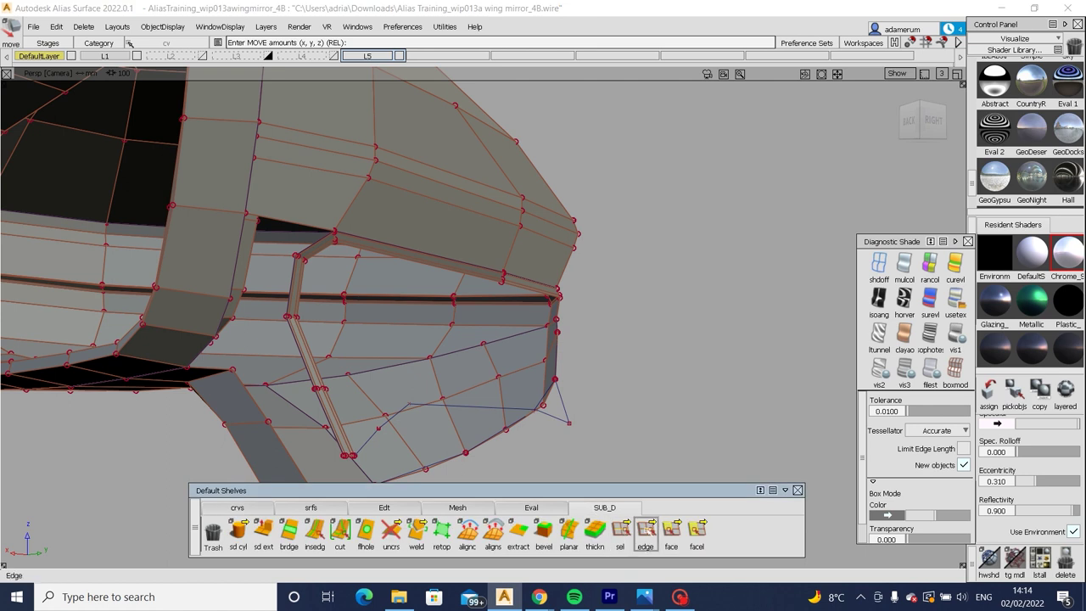
left_click(645, 533)
left_click_drag(315, 412, 350, 433, "alt+shift")
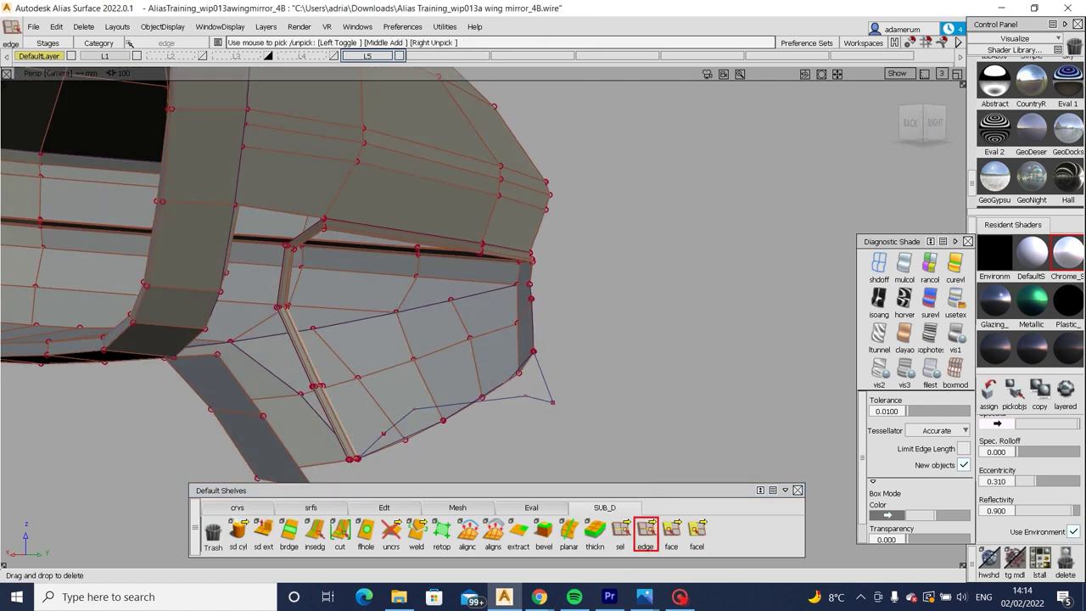
left_click(263, 531)
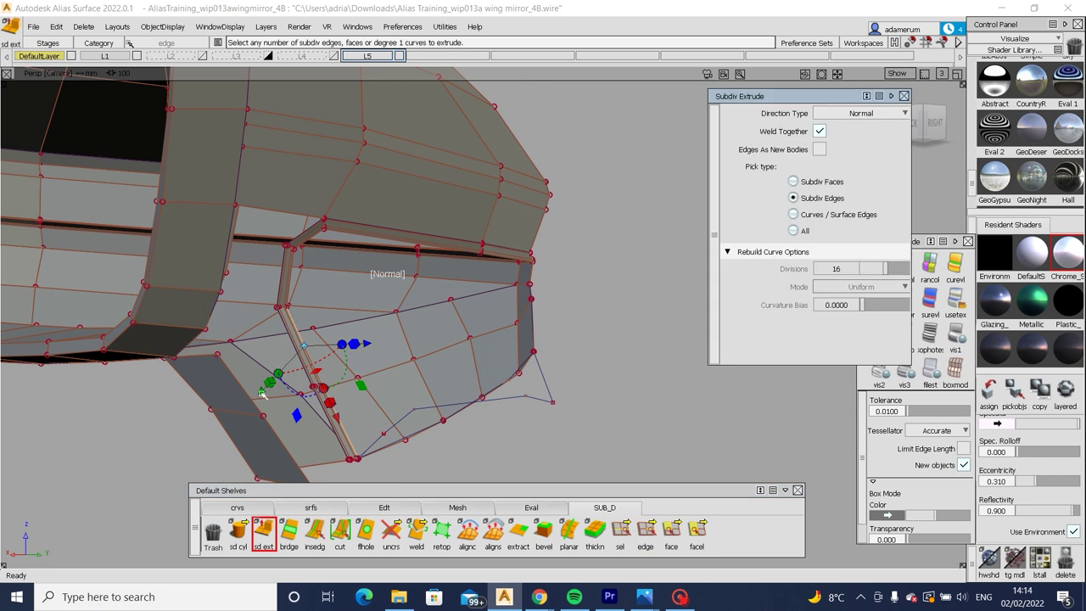
left_click_drag(274, 376, 356, 441)
key("Escape")
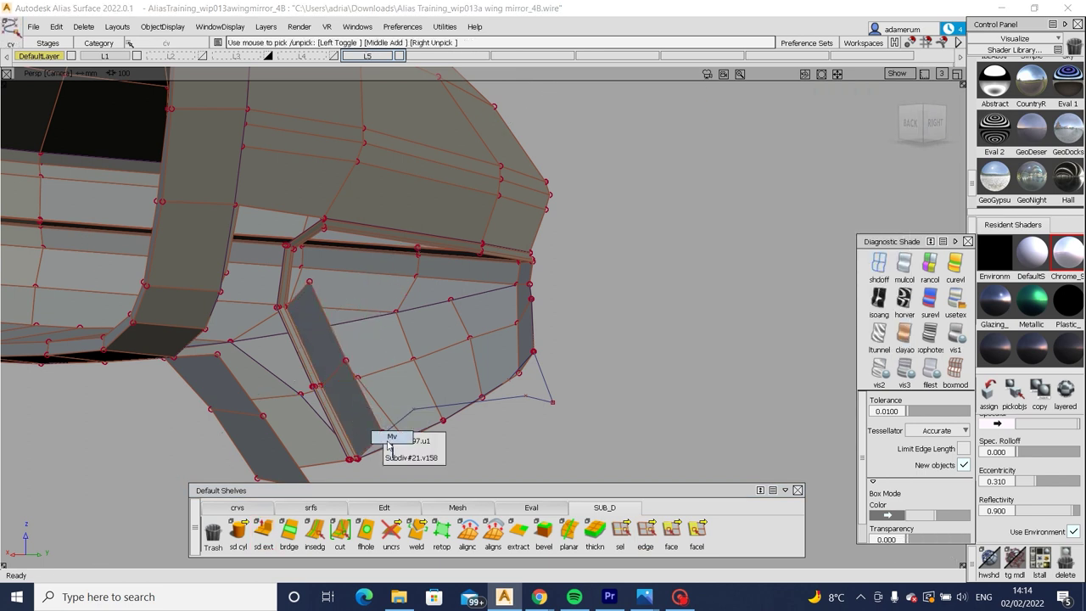
Move the lower outer vertex of the extruded row onto the guide curve's point next to the seam strip.
scroll(383, 431, "up", 2)
left_click(383, 430)
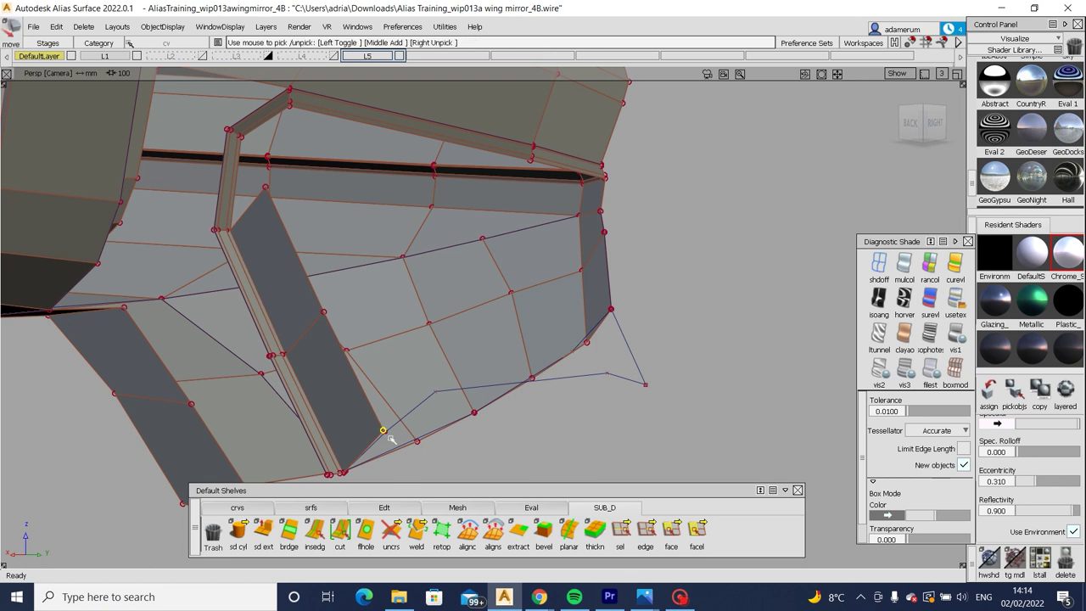
left_click_drag(382, 431, 381, 296, "alt+shift")
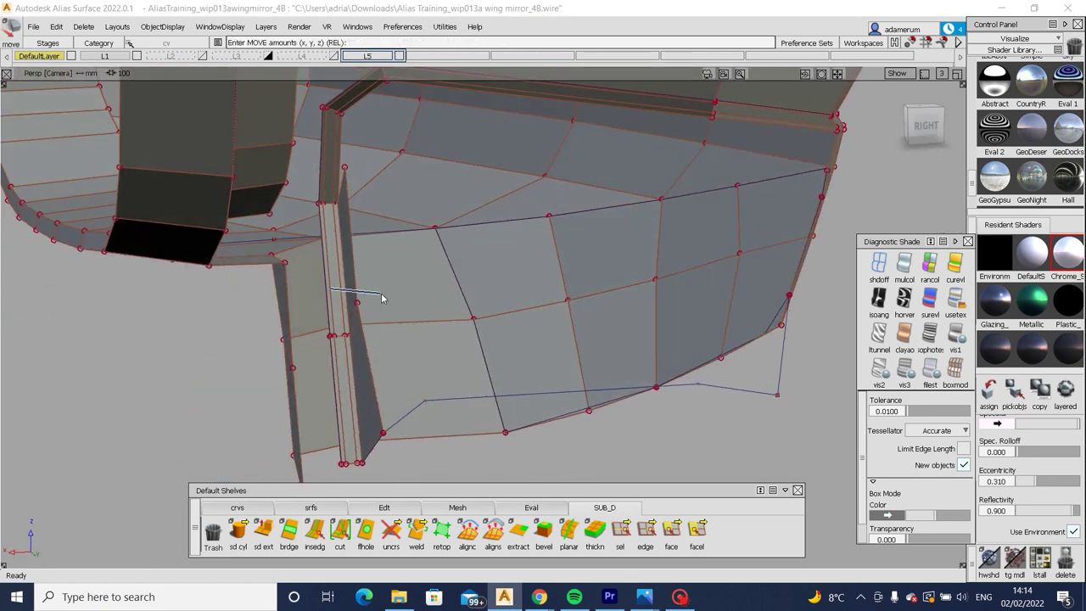
Move the middle and upper outer vertices of the extruded row in the Right view to align with the lower one.
scroll(338, 157, "up", 3)
left_click_drag(325, 204, 357, 262, "alt+shift")
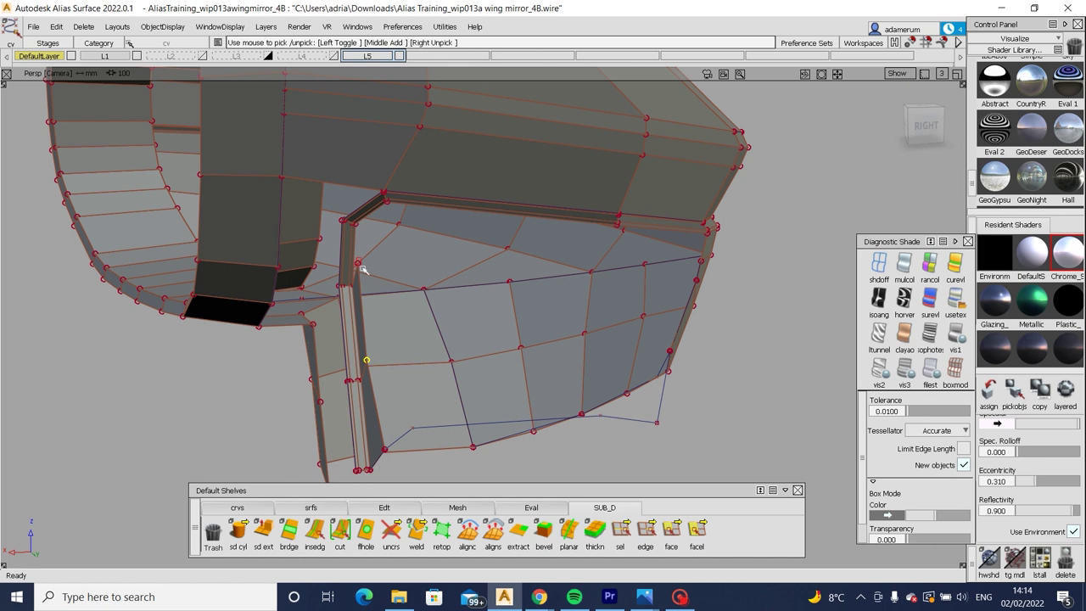
key("F2")
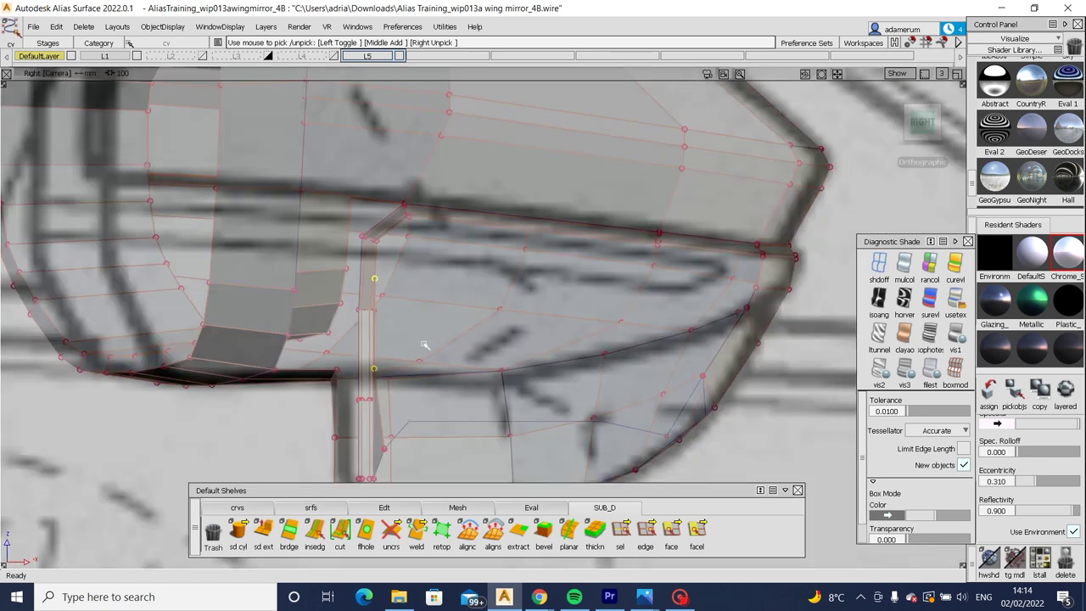
key("m")
key("F4")
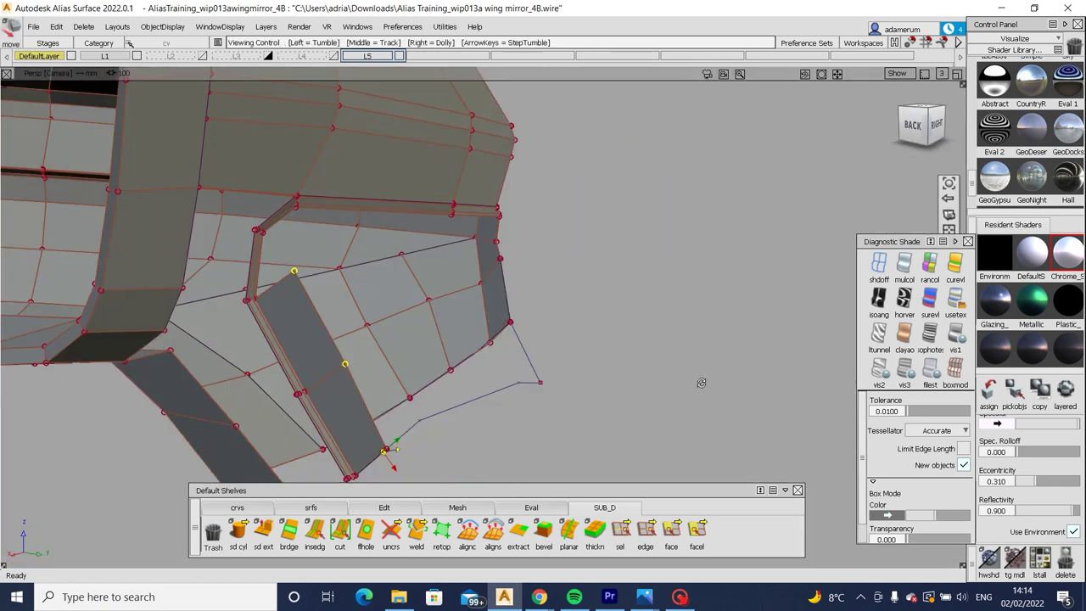
Move the upper and middle outer vertices of the extruded row closer to the seam strip in the Back view.
left_click(918, 126)
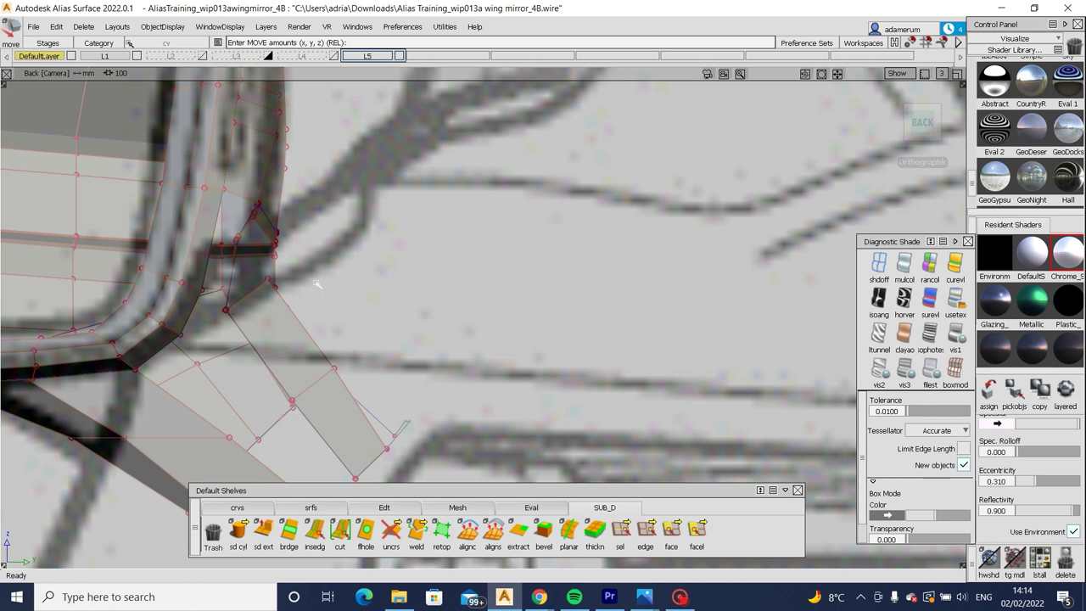
left_click_drag(333, 282, 350, 306)
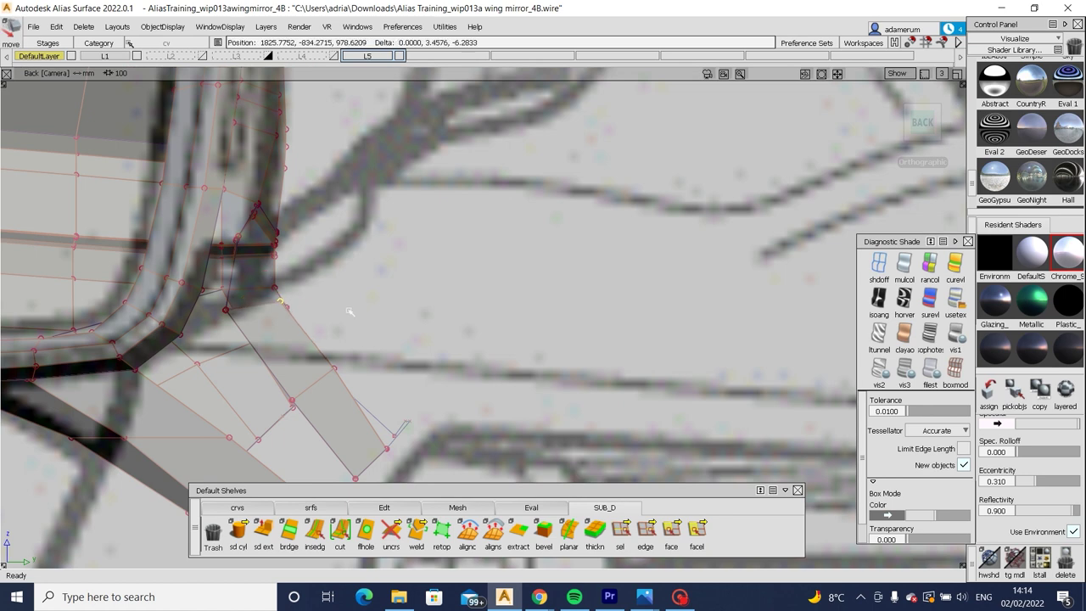
left_click(343, 374)
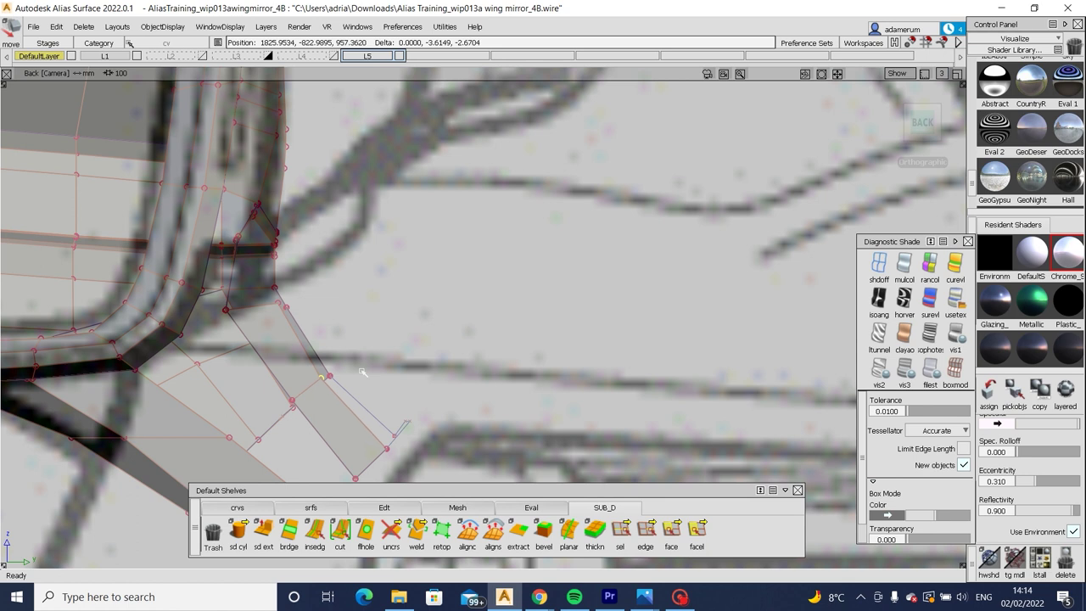
left_click(291, 322)
left_click_drag(315, 291, 407, 462)
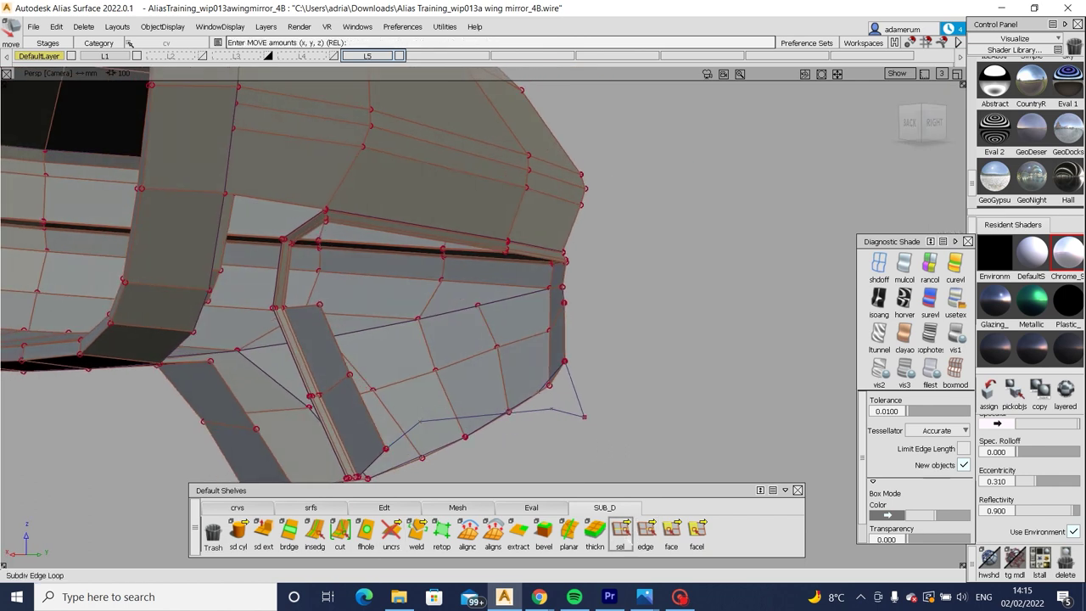
Extrude the outer edge loop of the new face row into a second row, using the Global direction type.
left_click(620, 531)
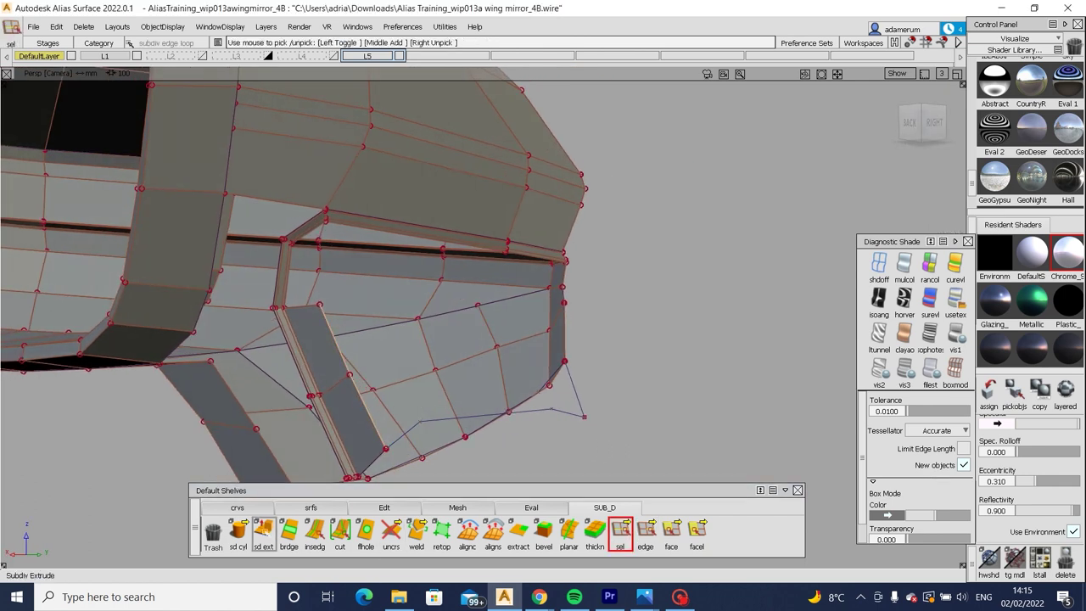
key("e")
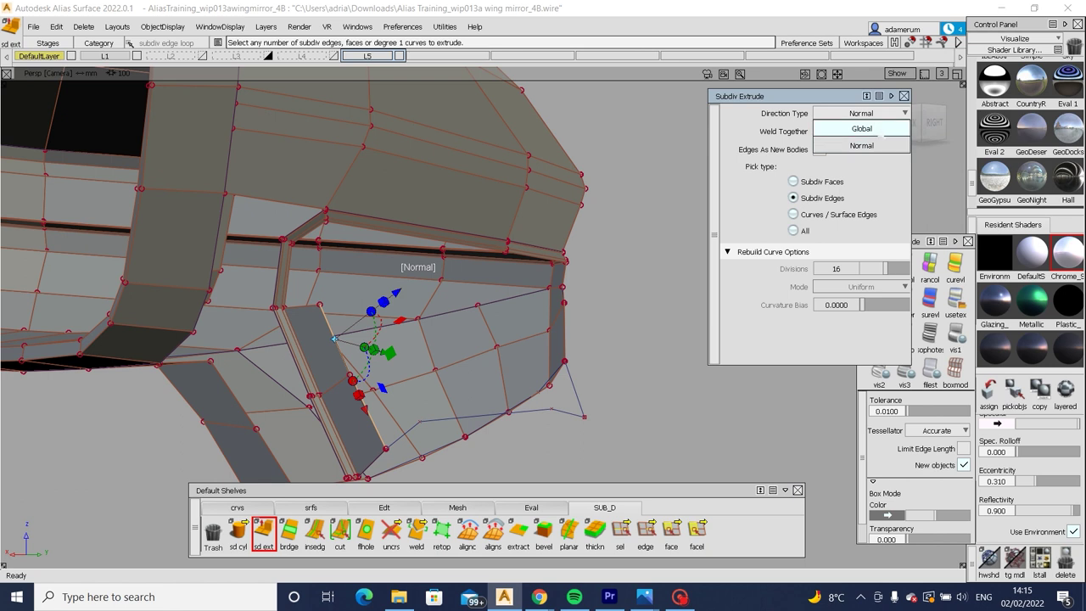
left_click(861, 128)
left_click_drag(543, 280, 465, 280, "alt+shift")
key("l")
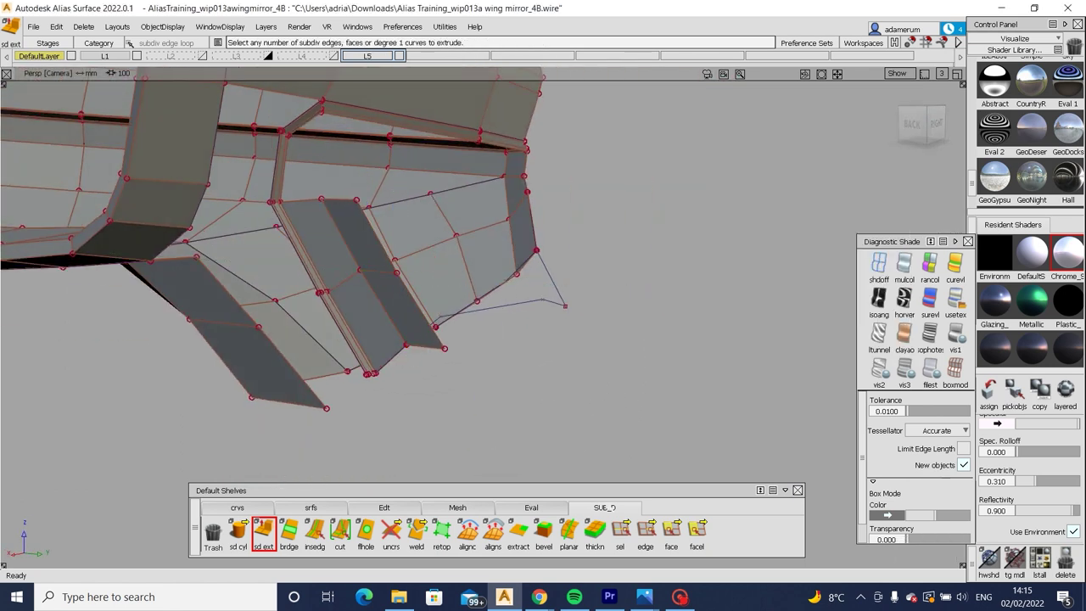
Snap the second row's lower outer vertex onto the guide curve's bend and shift its middle vertex in the Right view.
left_click_drag(414, 310, 409, 341, "alt+shift")
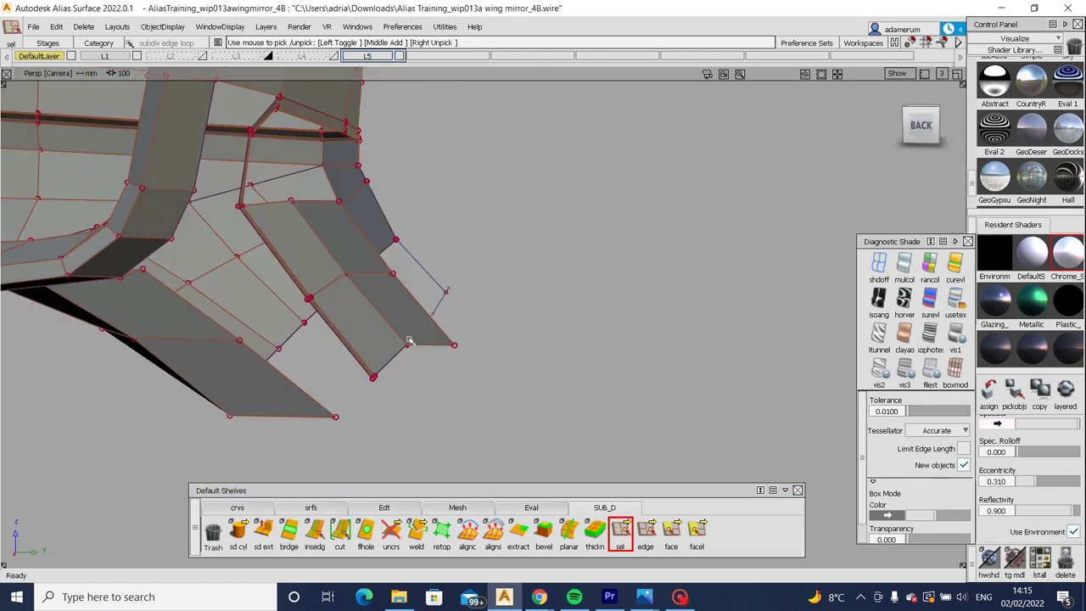
left_click(443, 312)
left_click_drag(789, 127, 831, 111, "alt+shift")
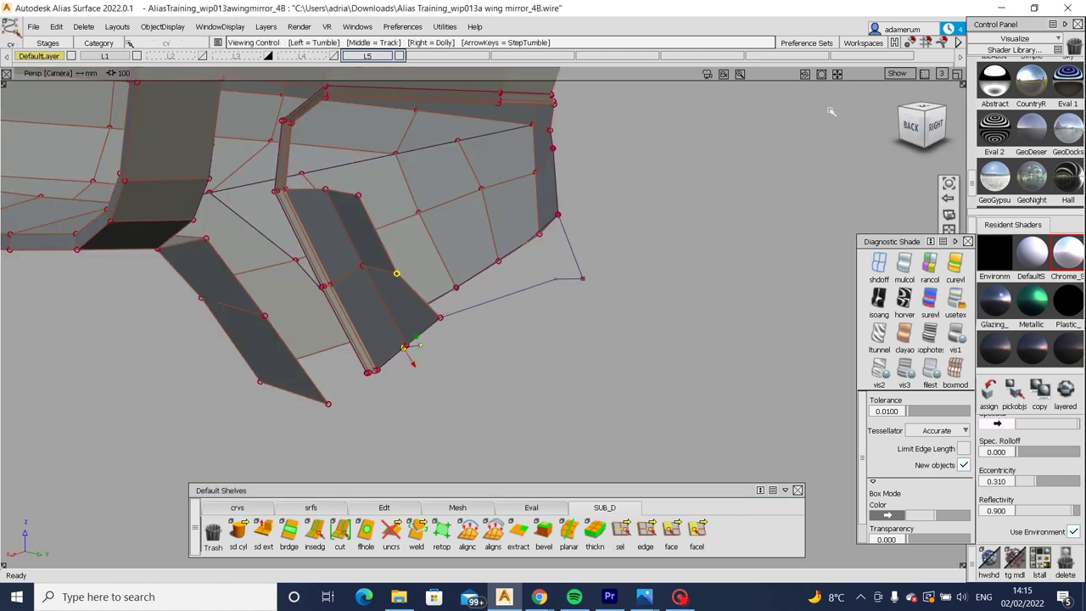
left_click(910, 125)
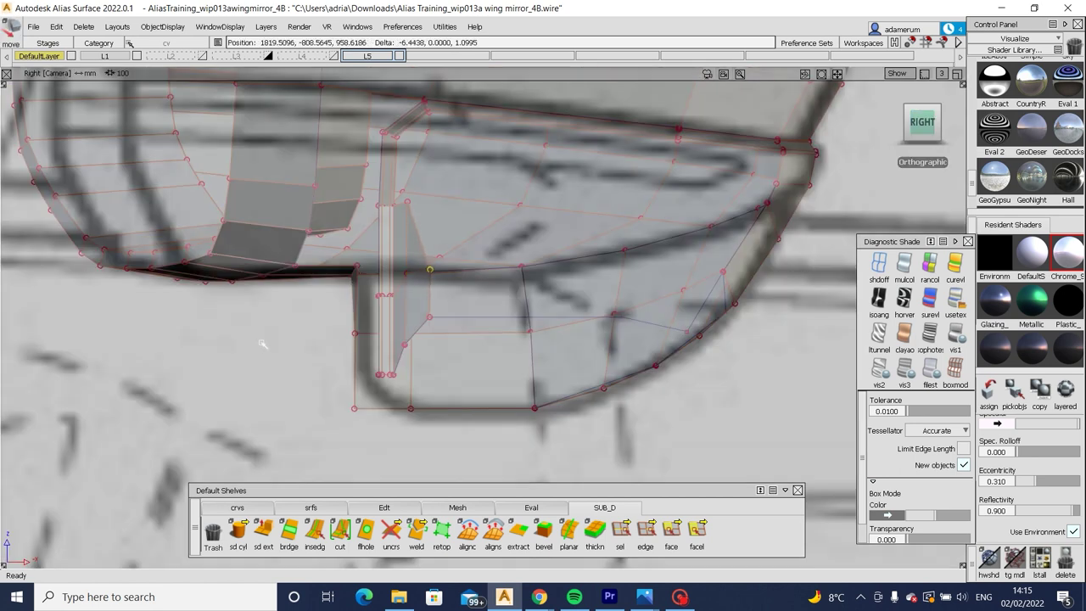
Move the second row's upper outer vertex closer to the seam strip in the Back view.
key("Escape")
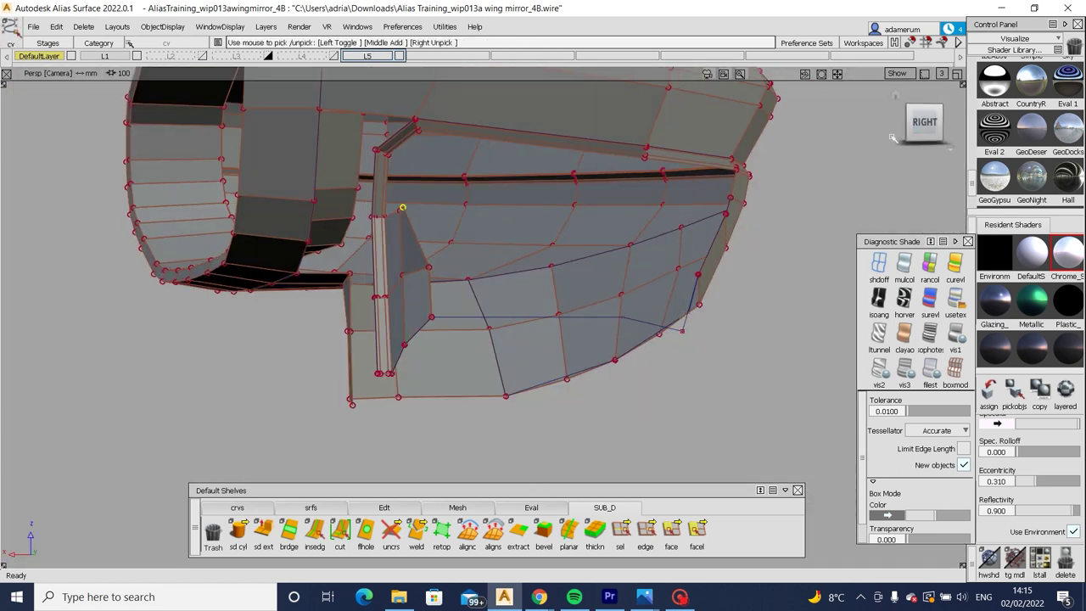
left_click(910, 129)
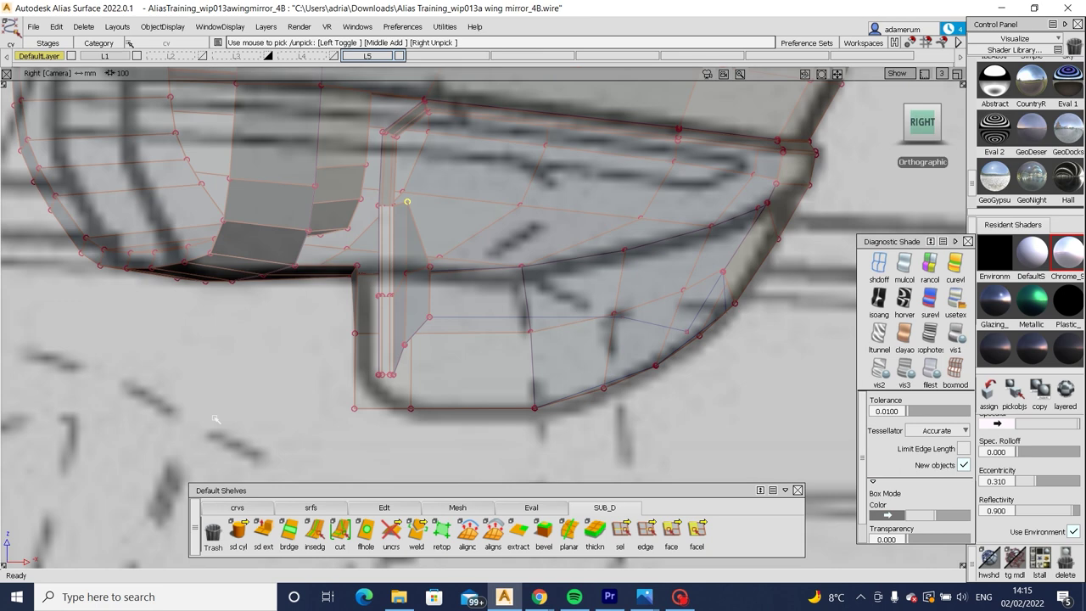
left_click_drag(265, 356, 704, 354, "alt+shift")
left_click(922, 126)
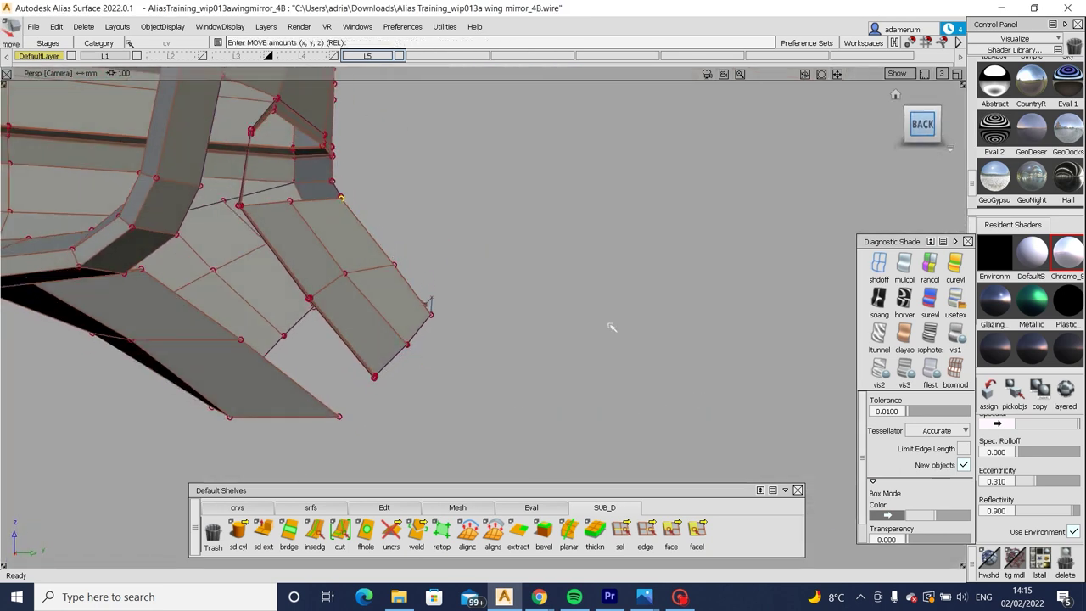
left_click_drag(500, 297, 408, 278)
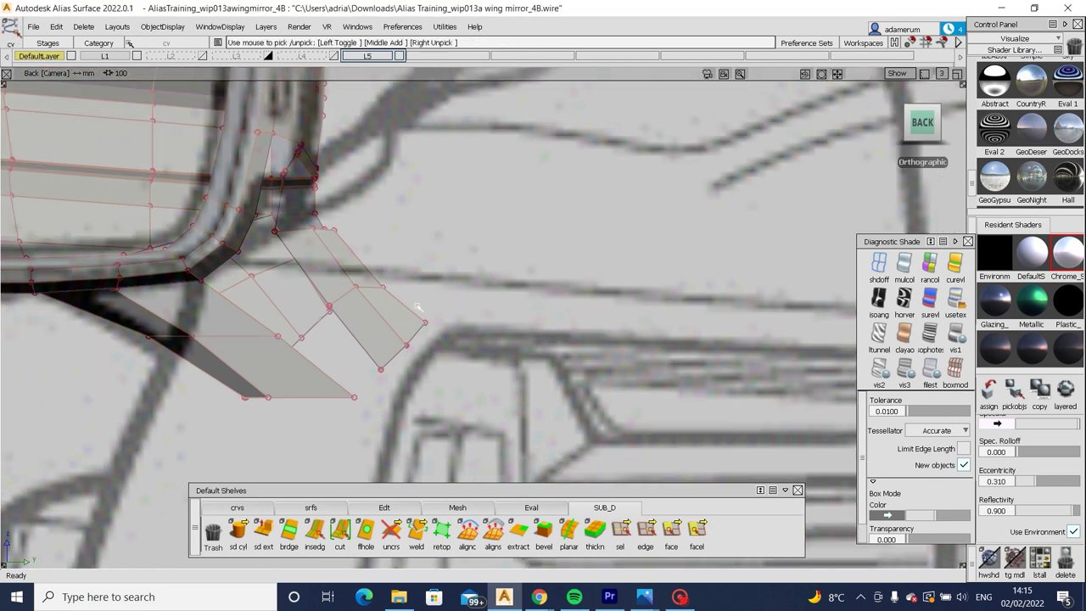
Move the second row's lower outer vertex and the edge loop it shares with the first row slightly inward in the Back view.
mouse_move(419, 307)
left_mouse_down("alt+shift")
mouse_move(435, 376)
mouse_move(415, 313)
left_mouse_up("alt+shift")
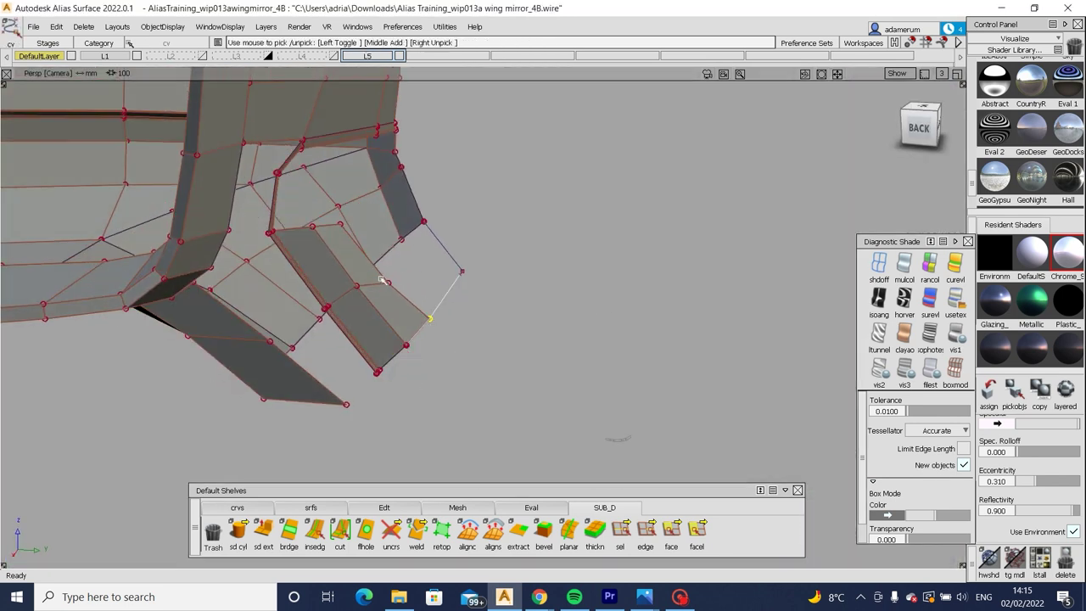
key("ctrl+alt+z")
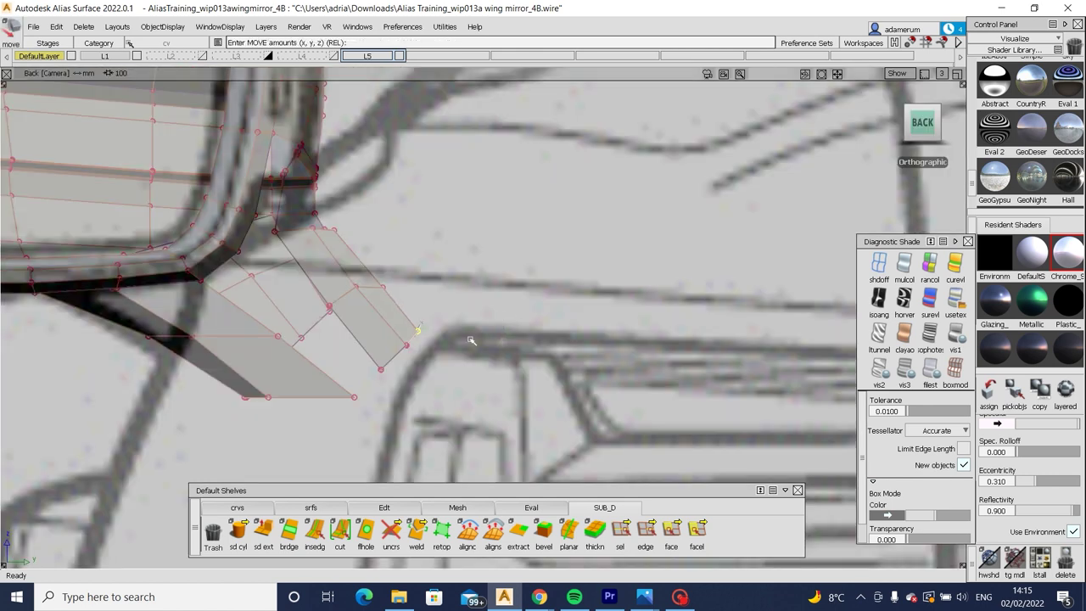
key("Escape")
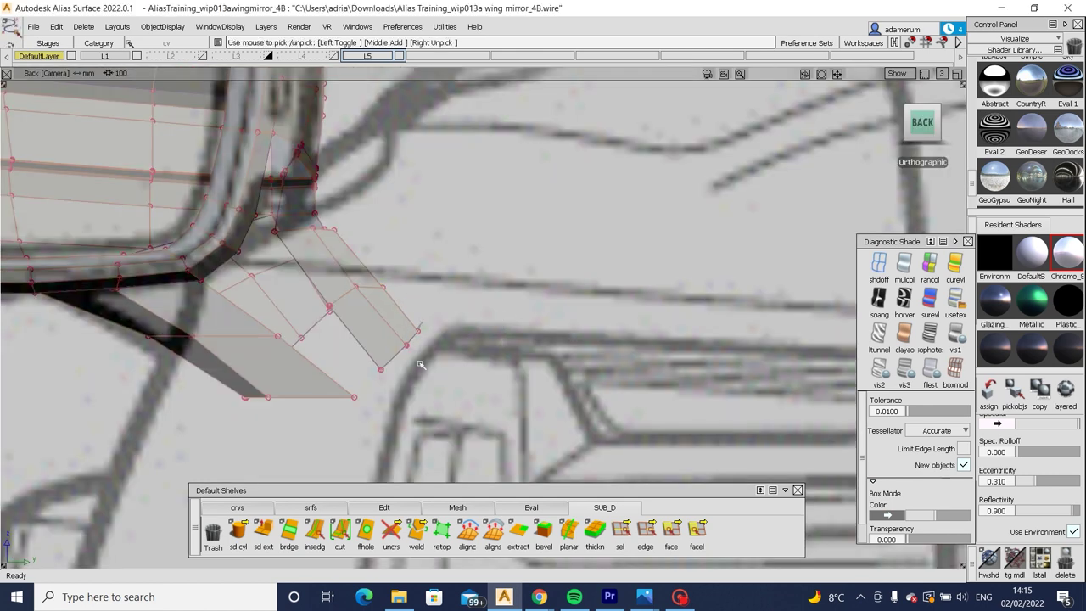
key("ctrl+alt+m")
left_click_drag(503, 335, 501, 309)
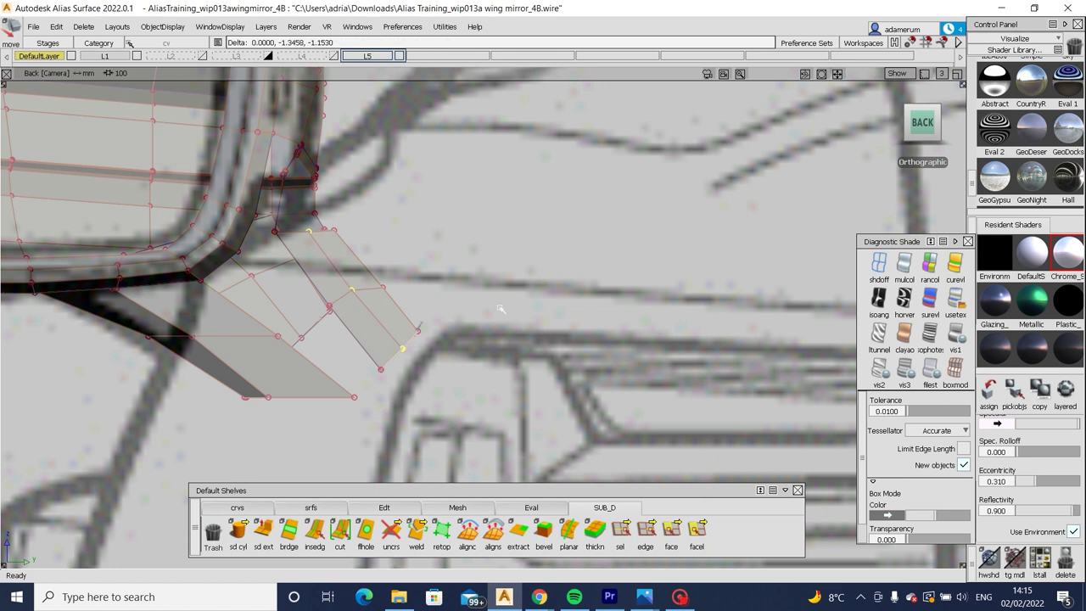
Nudge the second row's middle, lower and upper outer vertices inward in the Back view to even out its width.
left_click_drag(410, 340, 400, 286)
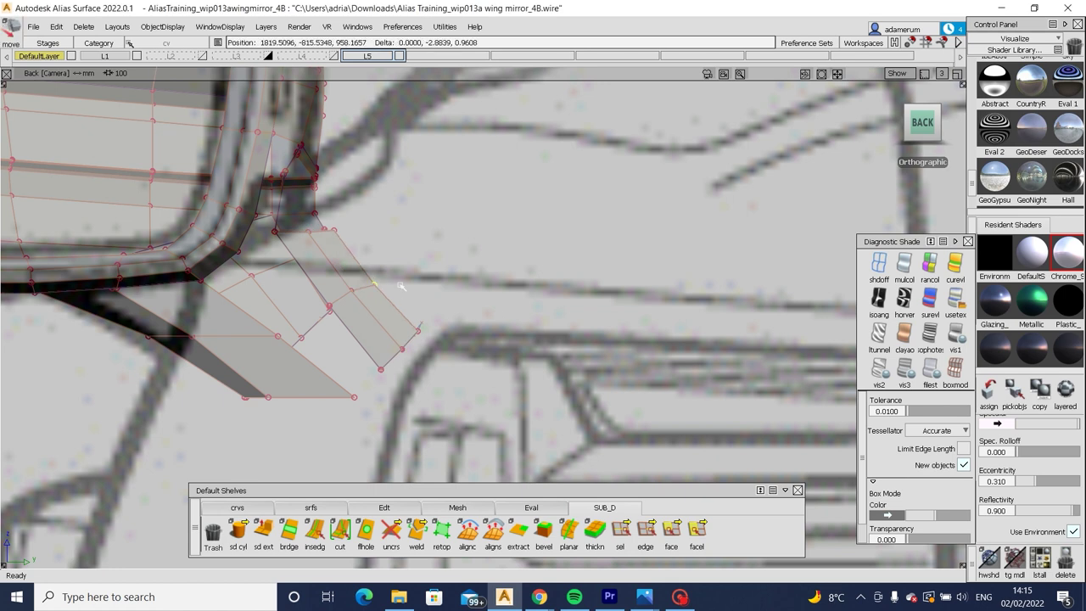
left_click(416, 332)
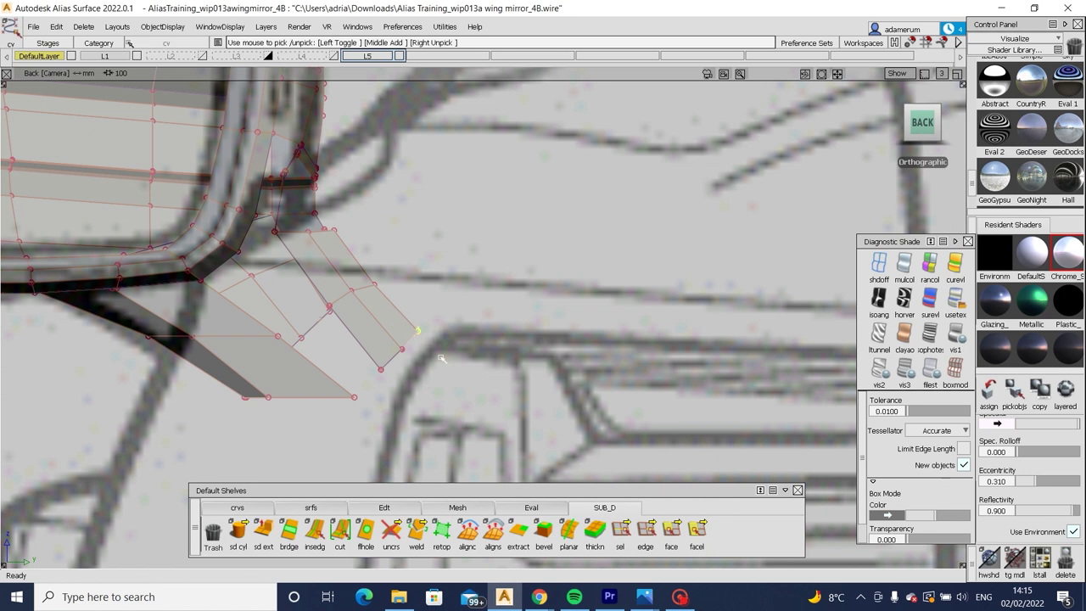
left_click(333, 229)
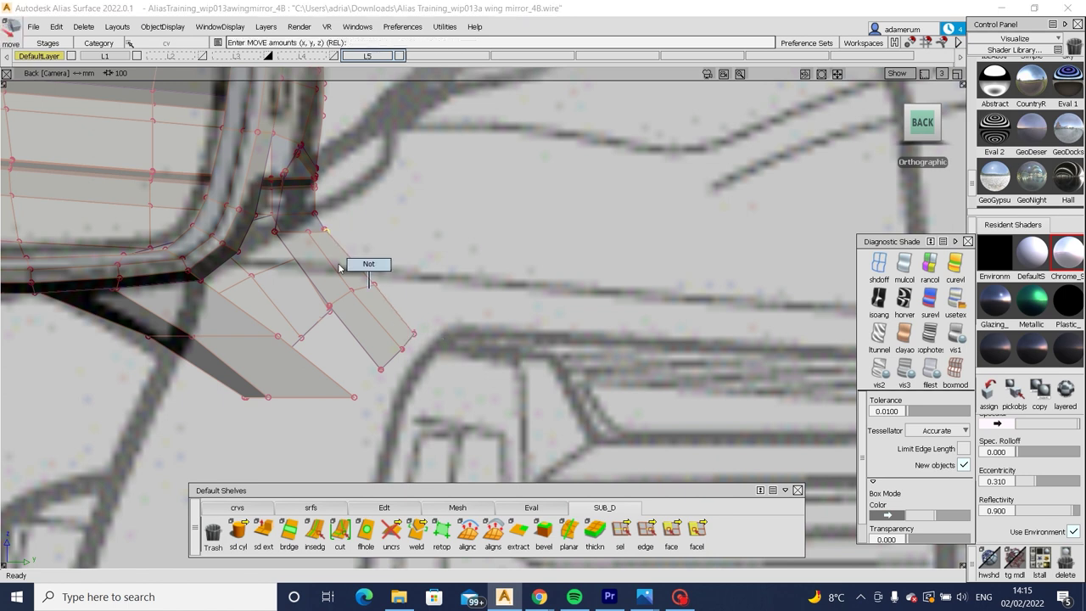
left_click_drag(344, 254, 398, 314)
Extrude the second row's outer edge loop along the guide curve into a wide third row, using the Global direction type.
left_click(932, 120)
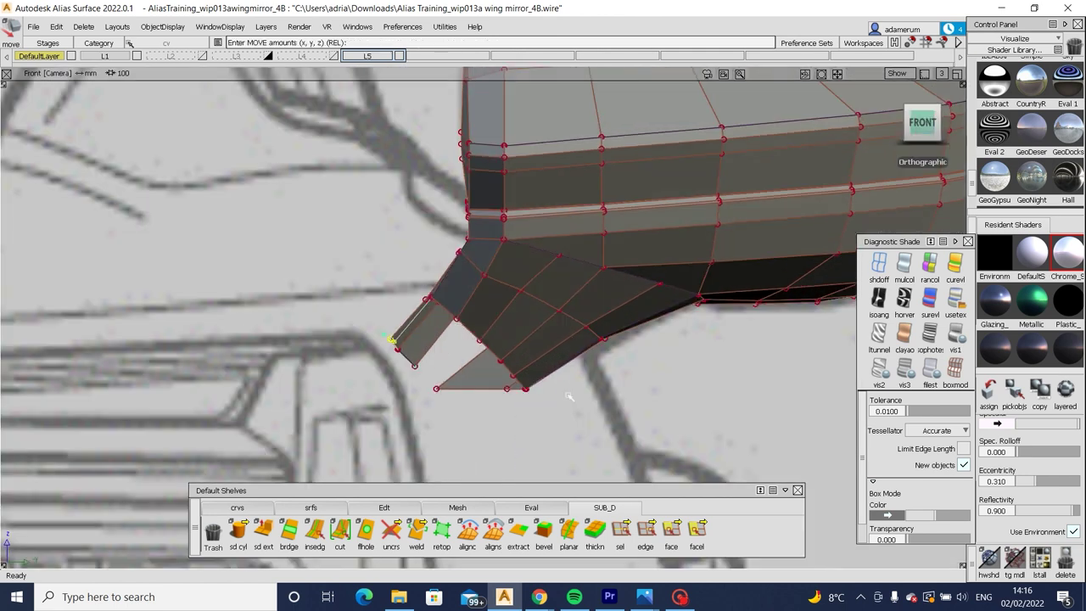
left_click_drag(569, 396, 429, 322, "alt+shift")
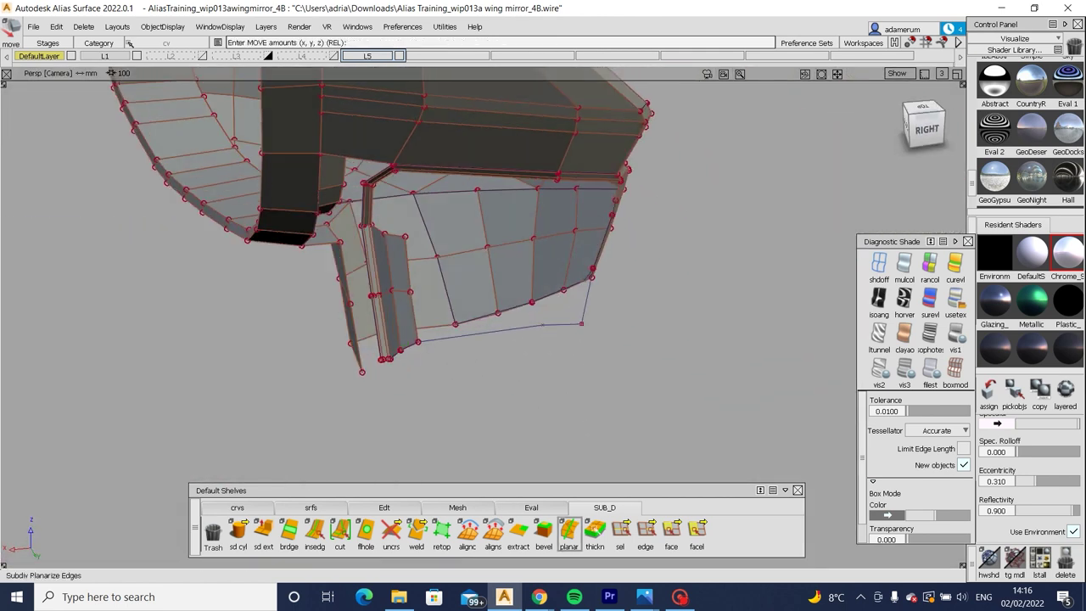
left_click(620, 530)
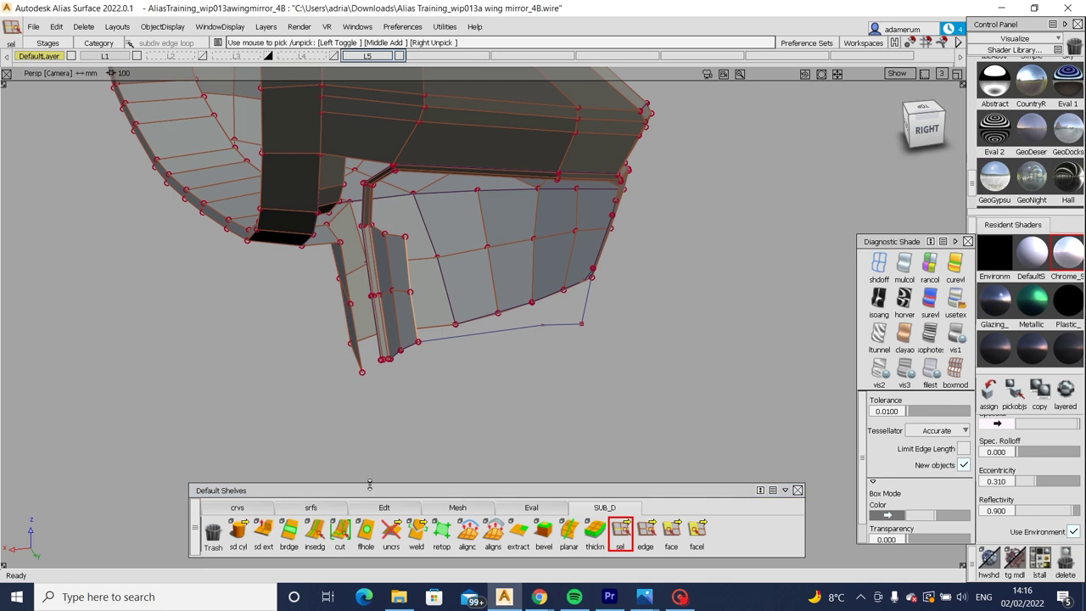
double_click(263, 530)
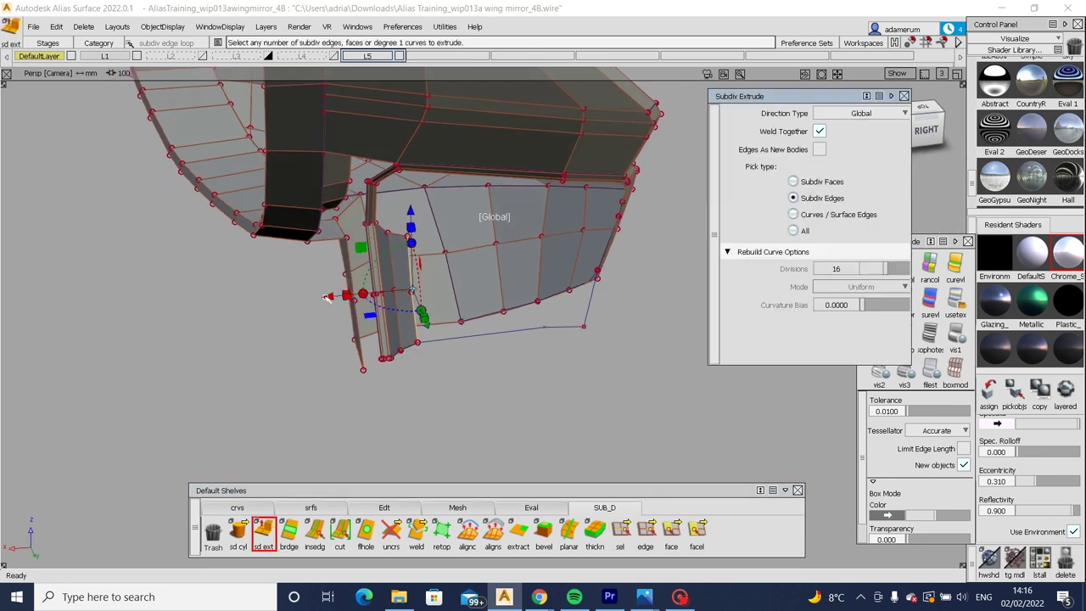
left_click_drag(458, 313, 459, 314)
key("Escape")
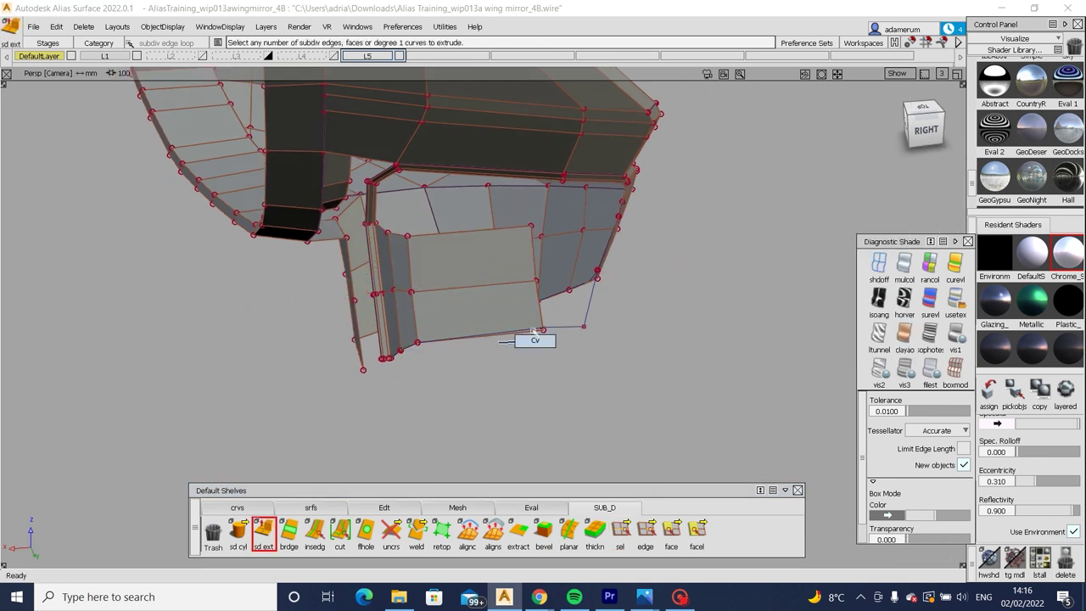
Fit the third row's outer vertices to the guide curve, placing the lower one on the curve.
left_click_drag(545, 339, 571, 348, "alt+shift")
mouse_move(610, 379)
left_mouse_down("alt+shift")
mouse_move(526, 382)
mouse_move(442, 442)
left_mouse_up("alt+shift")
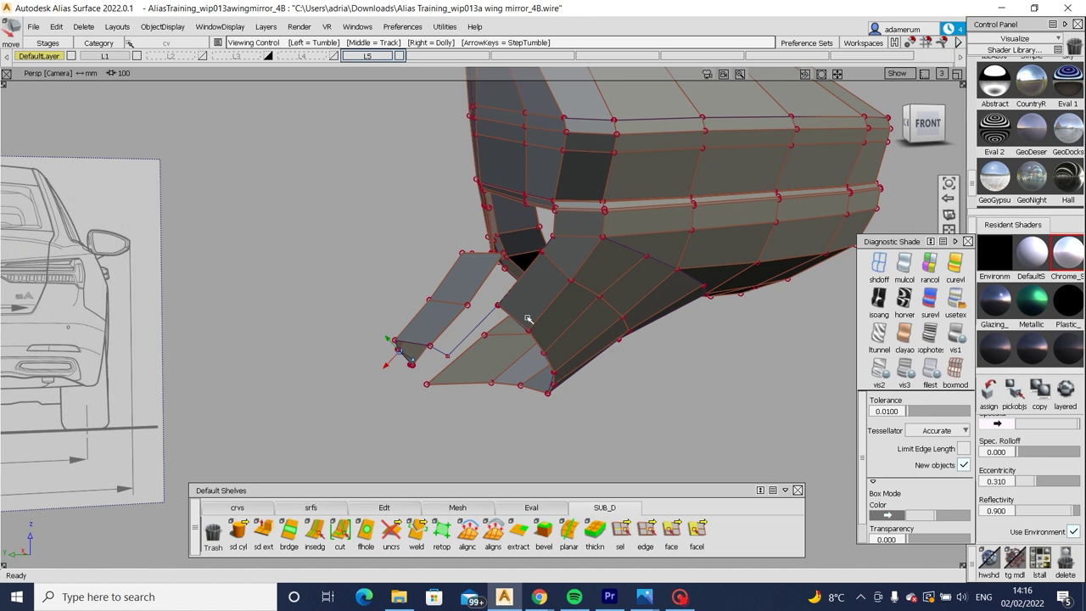
mouse_move(512, 334)
left_mouse_down("alt+shift")
mouse_move(497, 360)
mouse_move(661, 313)
mouse_move(572, 342)
mouse_move(616, 364)
mouse_move(468, 480)
left_mouse_up("alt+shift")
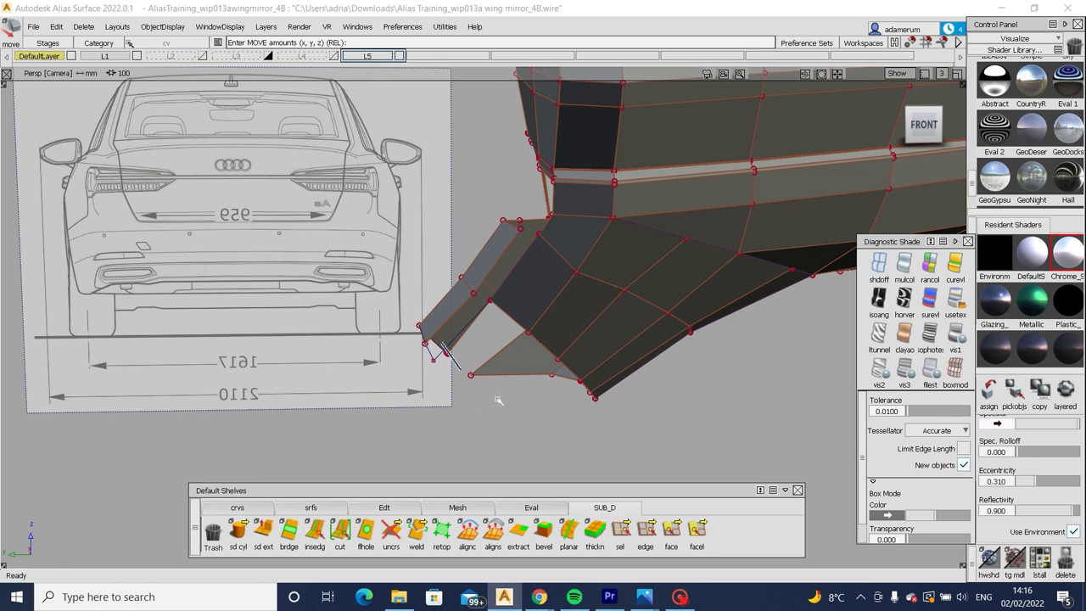
left_click_drag(509, 399, 458, 343, "alt+shift")
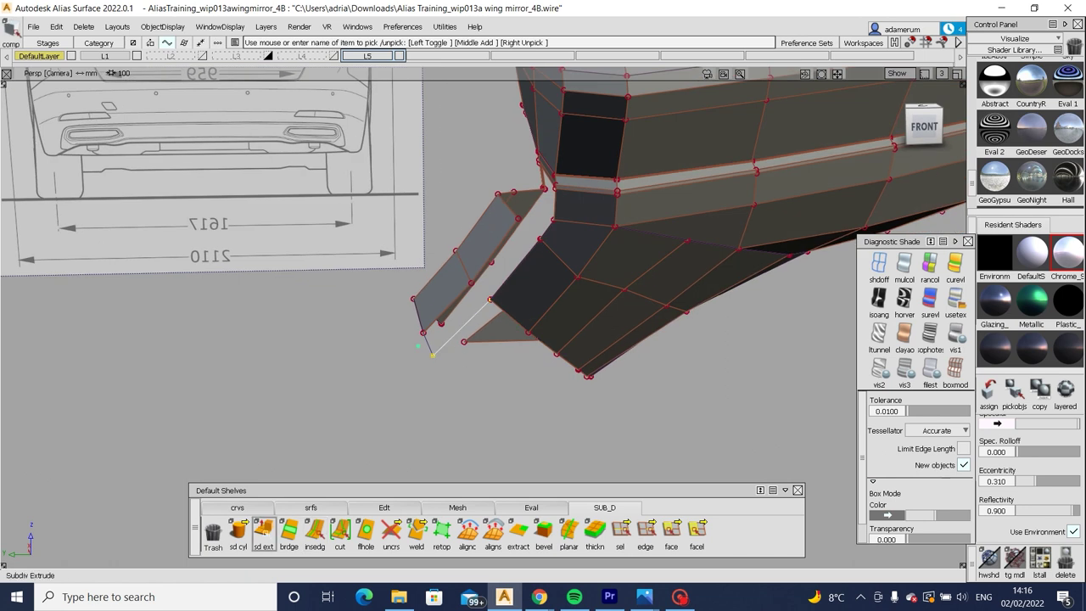
Extrude the guide curve's end segment downward into a helper strip, using Curves / Surface Edges and the Global direction type.
double_click(263, 530)
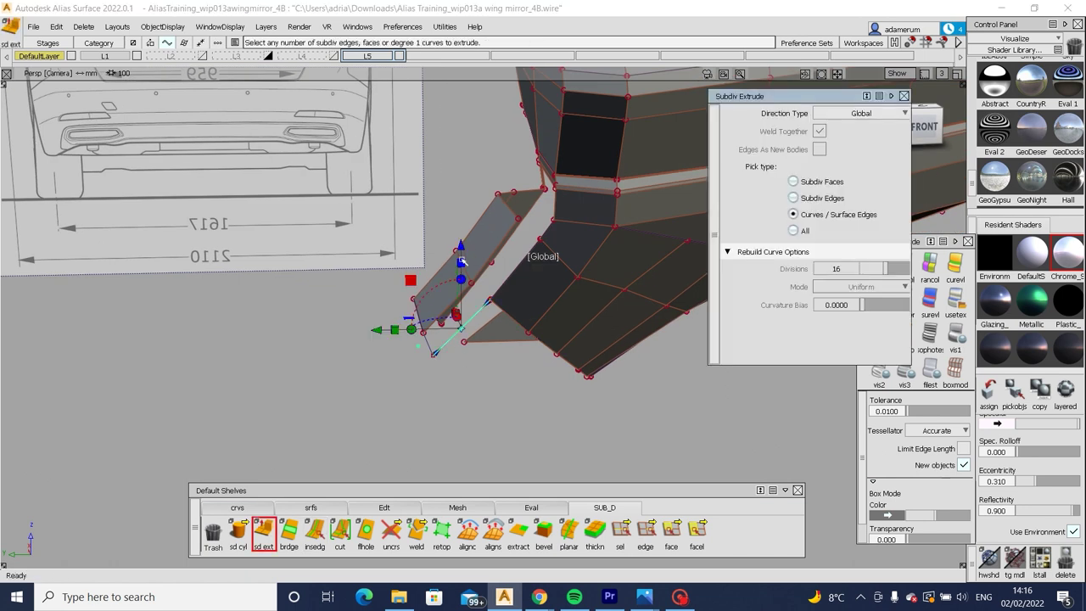
left_click_drag(461, 262, 460, 298)
Bridge the third row's lower outer edge to the helper strip's upper edge with 1 division and remove the leftover strip.
left_click(696, 530)
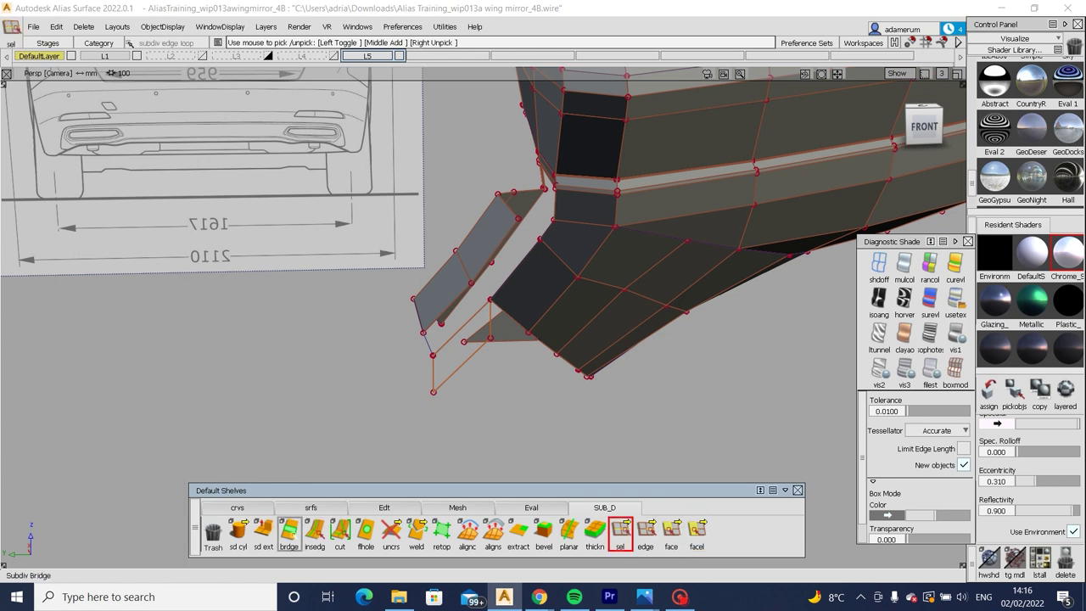
left_click_drag(449, 341, 436, 318, "alt+shift")
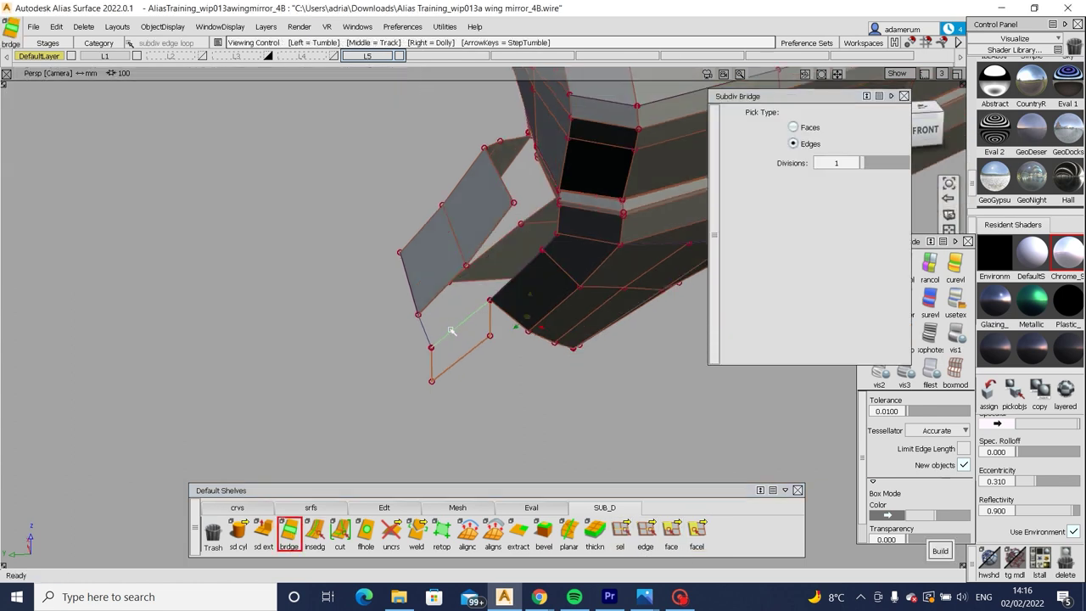
left_click(532, 342)
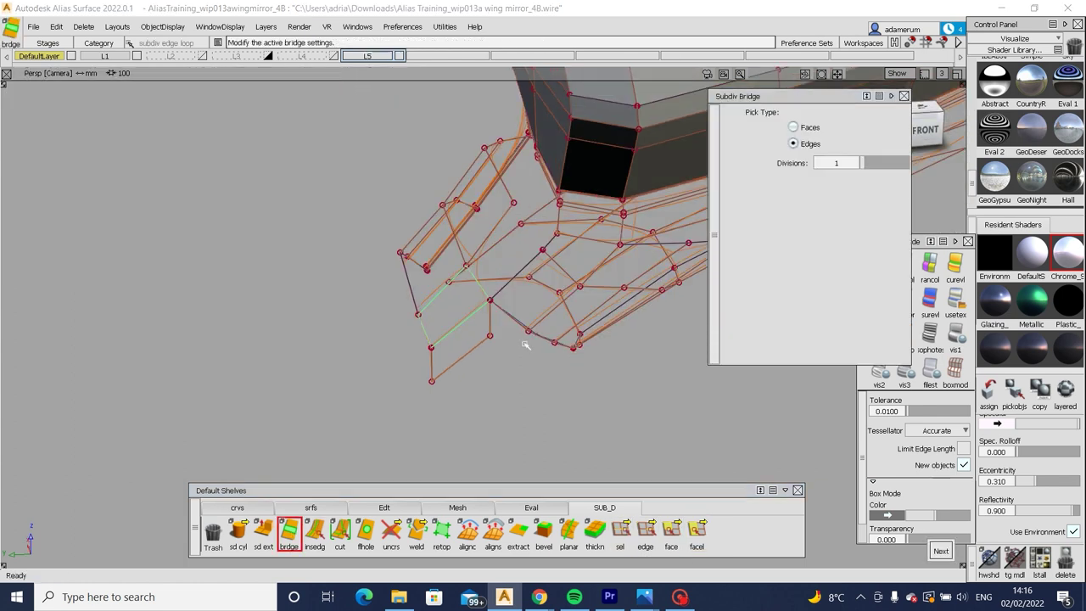
left_click(560, 384)
left_click_drag(561, 384, 484, 357, "alt+shift")
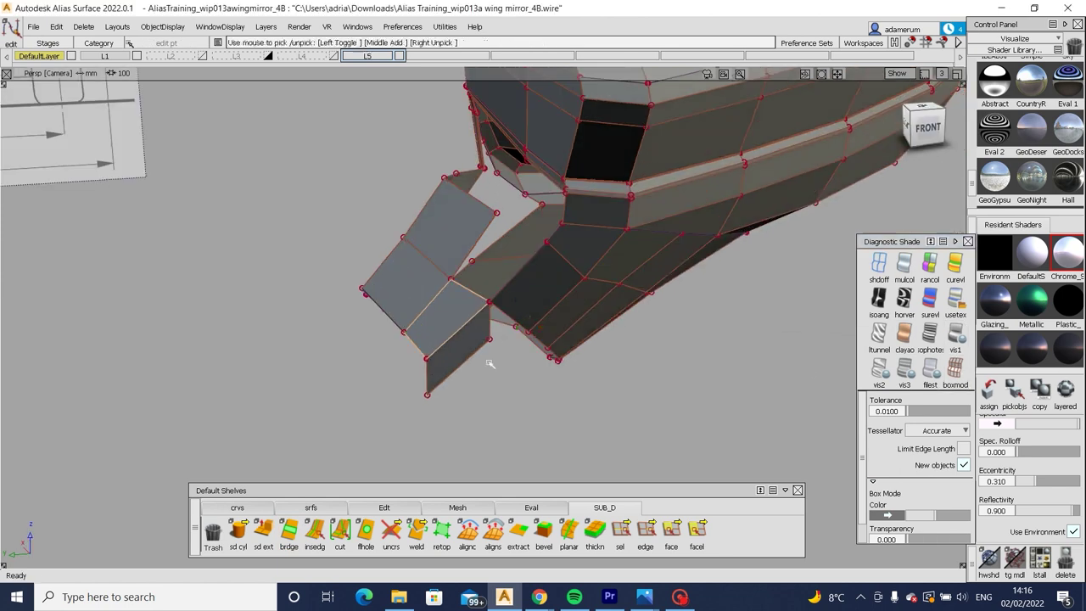
left_click(422, 389)
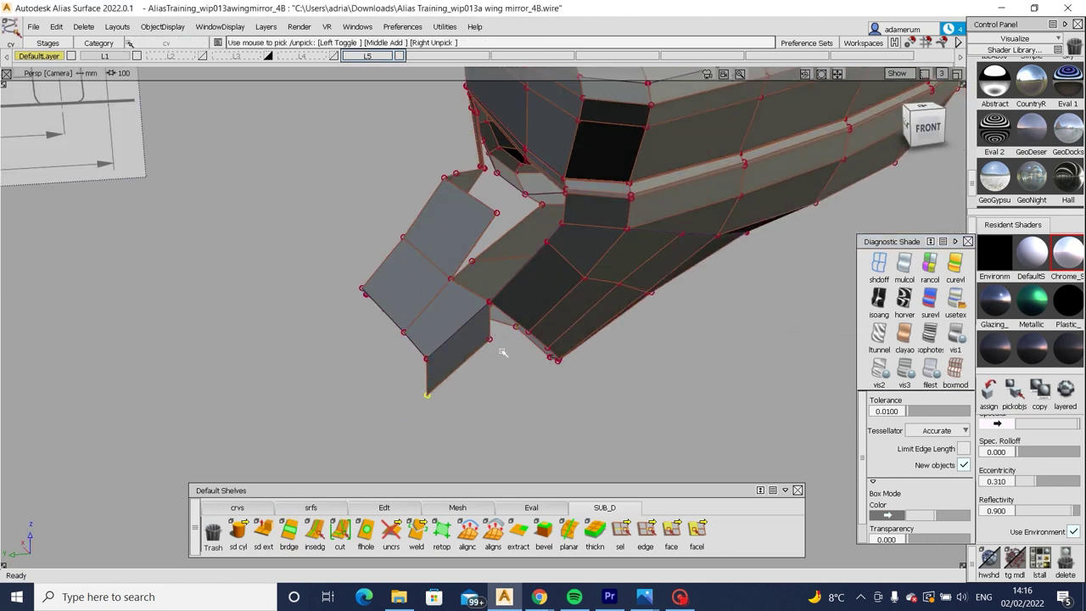
left_click_drag(504, 352, 476, 369, "alt+shift")
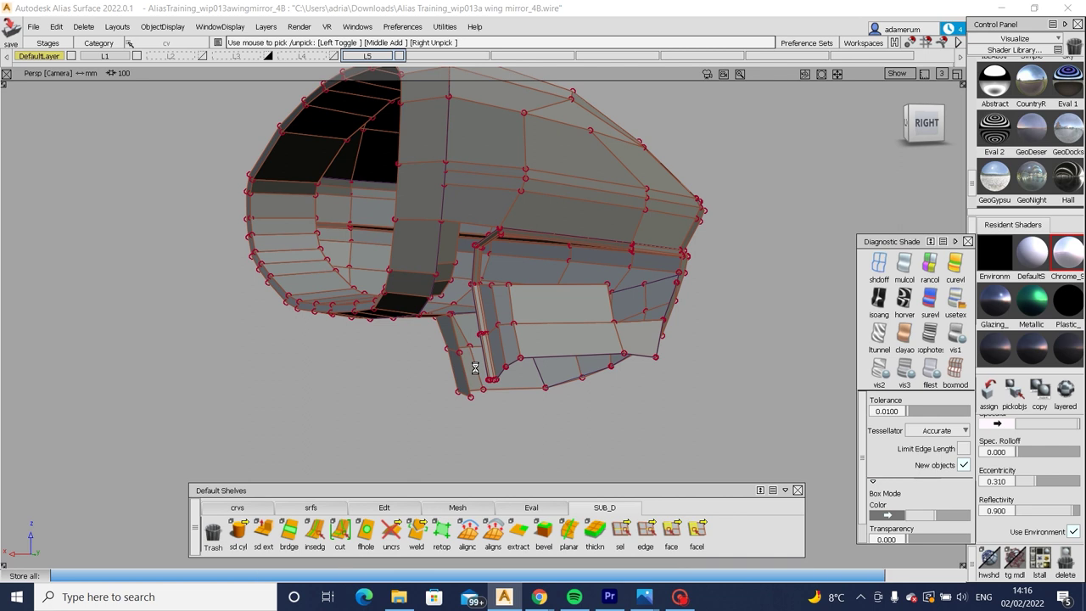
Move the third row's upper outer vertex slightly down in the Right view.
right_click_drag(576, 291, 628, 291, "alt+shift")
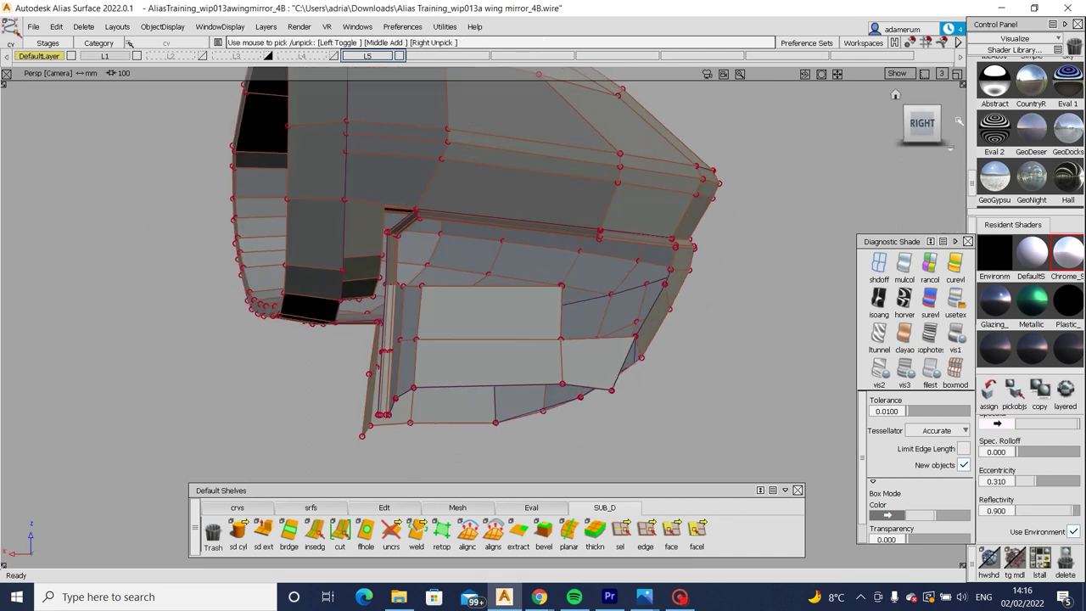
left_click(921, 124)
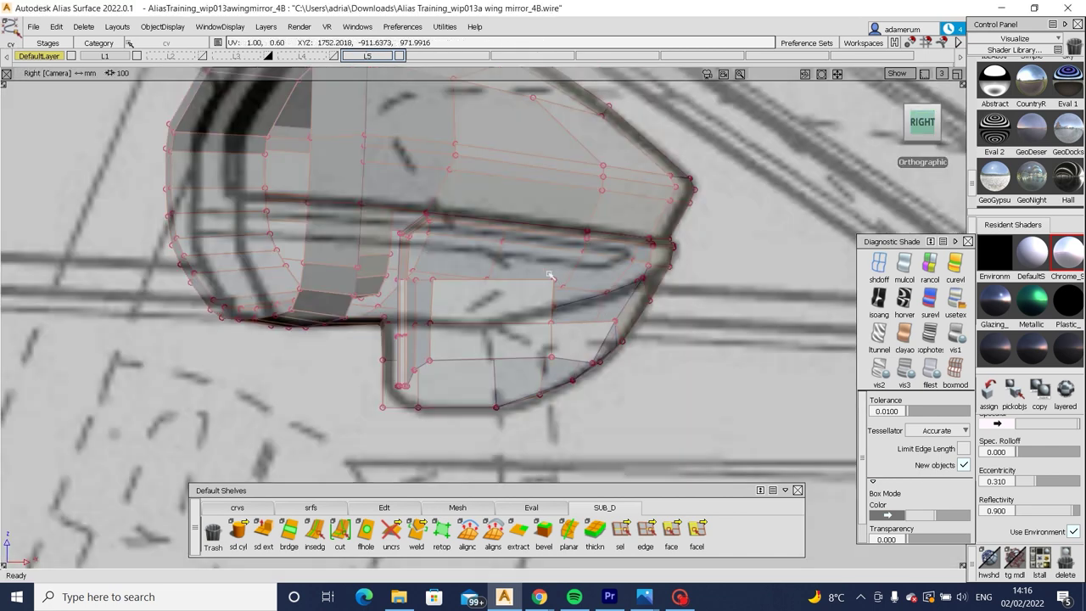
left_click(557, 286)
key("m")
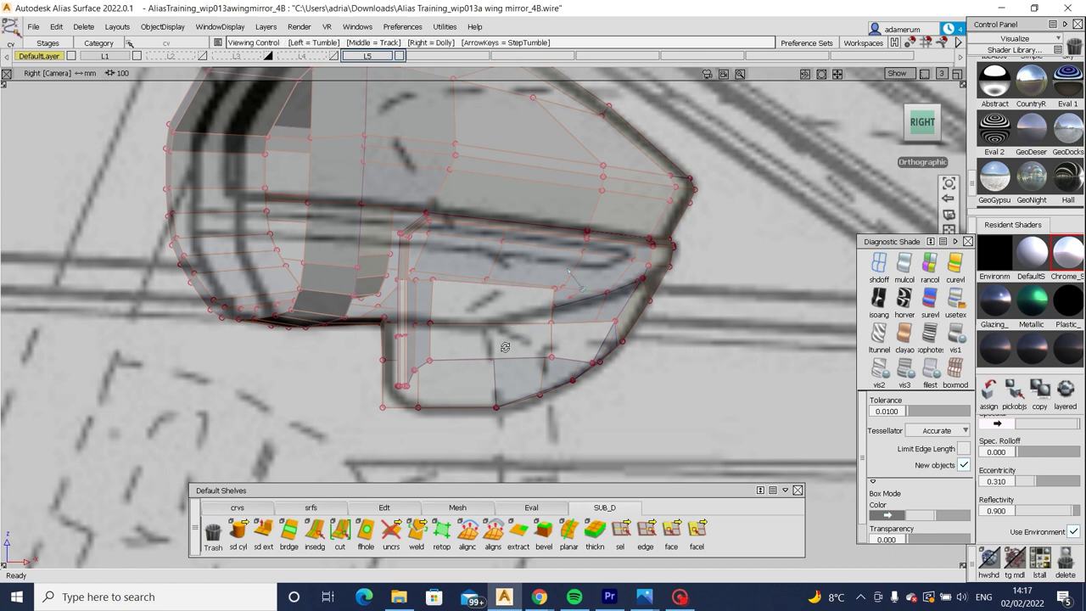
Move the third row's upper and middle outer vertices in the Front view to line up with the base's side edge.
left_click_drag(552, 331, 645, 387, "alt+shift")
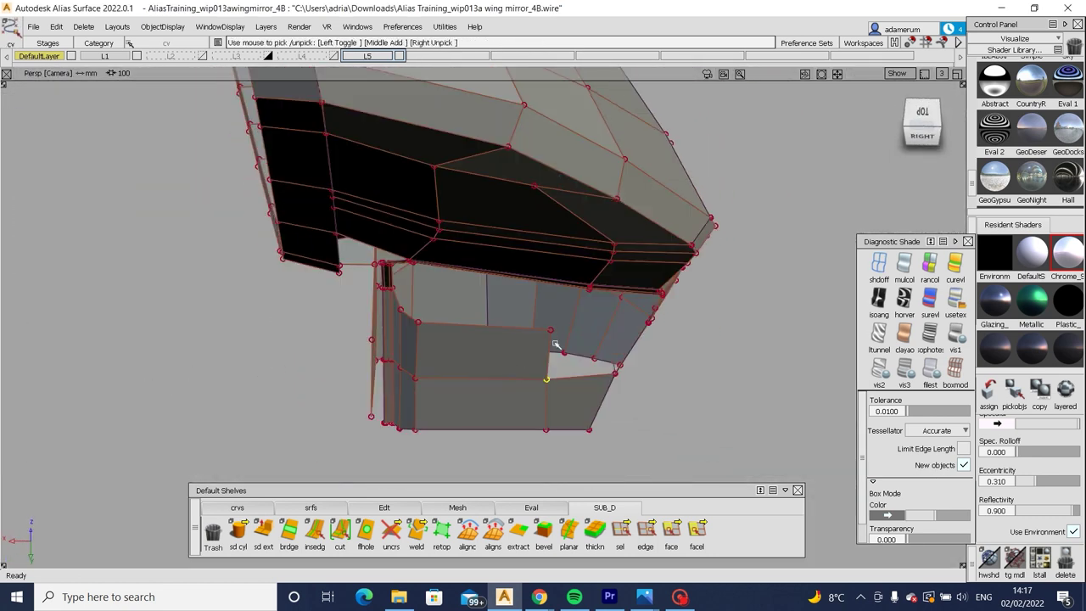
left_click_drag(552, 330, 401, 231, "alt+shift")
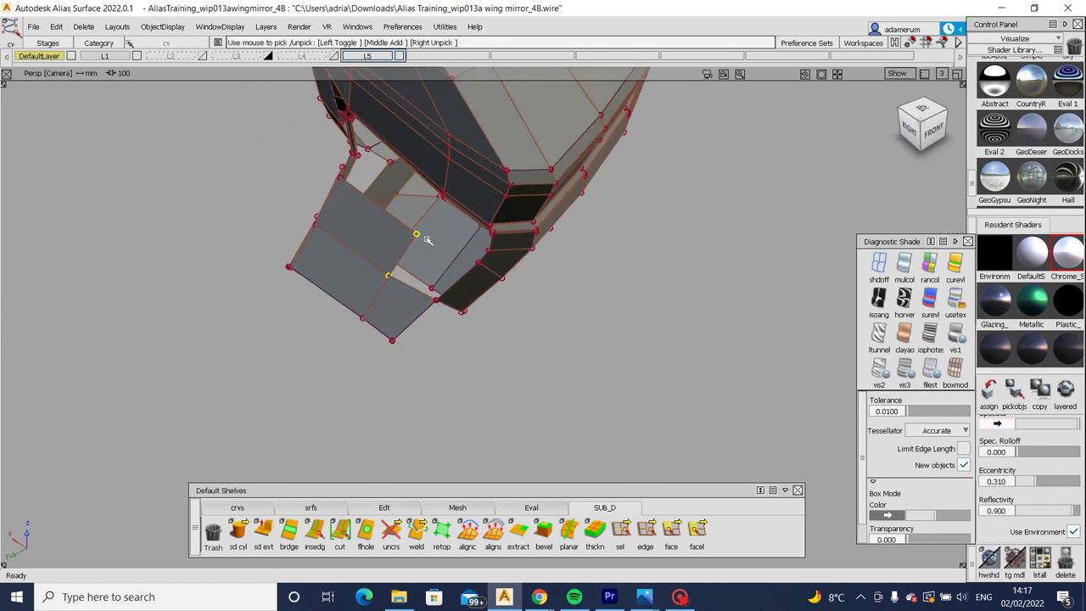
left_click_drag(914, 120, 894, 100)
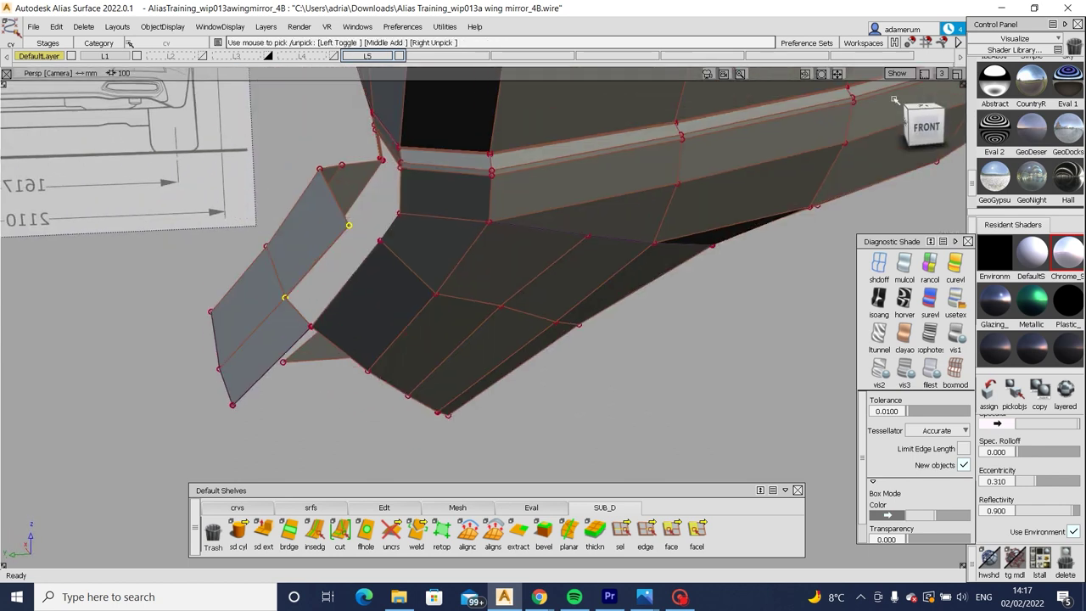
left_click_drag(887, 150, 464, 289, "alt+shift")
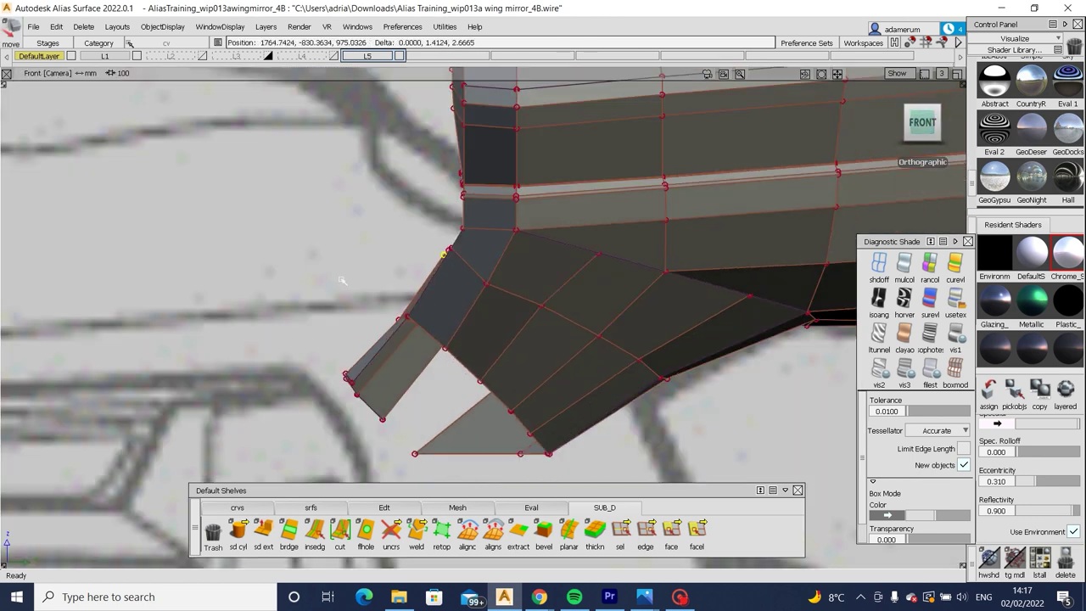
left_click_drag(340, 279, 570, 398, "alt+shift")
Bridge the base panel's free side edge to the outer rim's facing edge with 1 division and weld the doubled corner vertex.
left_click(288, 533)
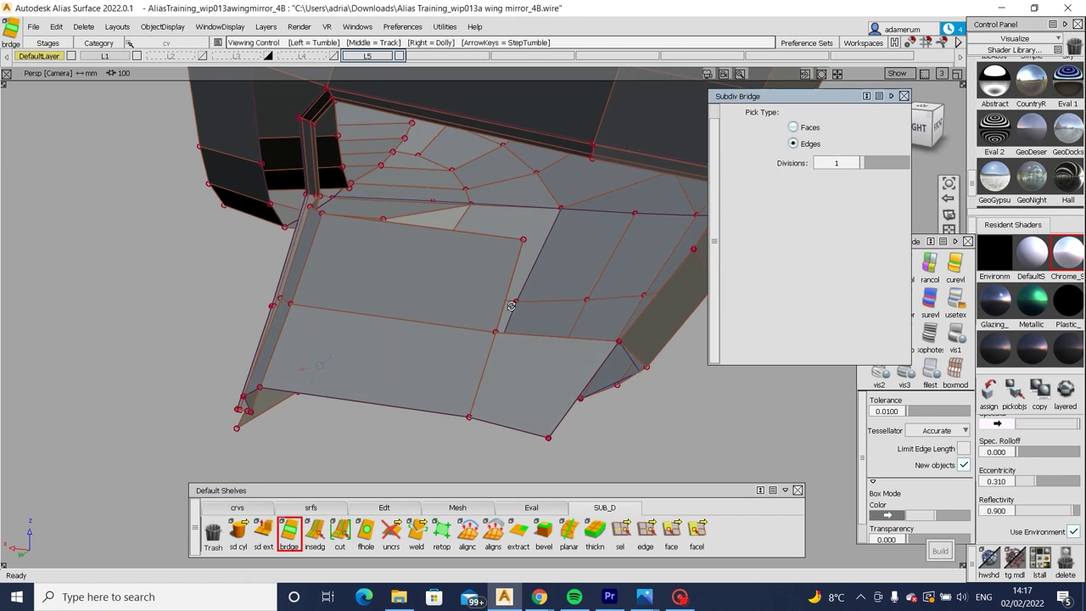
right_click_drag(390, 373, 445, 341, "alt+shift")
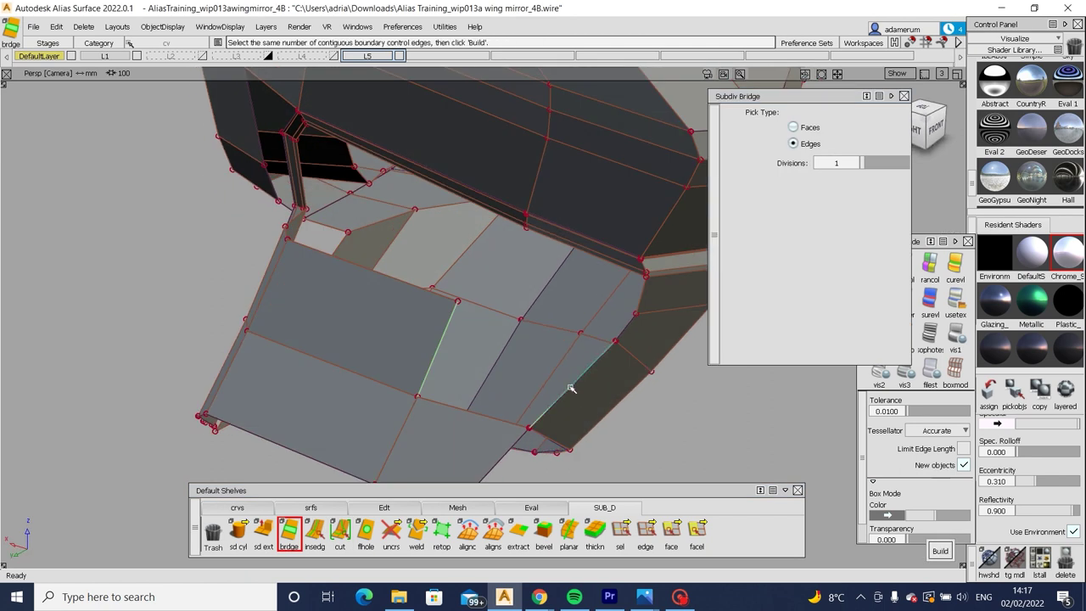
left_click_drag(571, 388, 586, 424, "alt+shift")
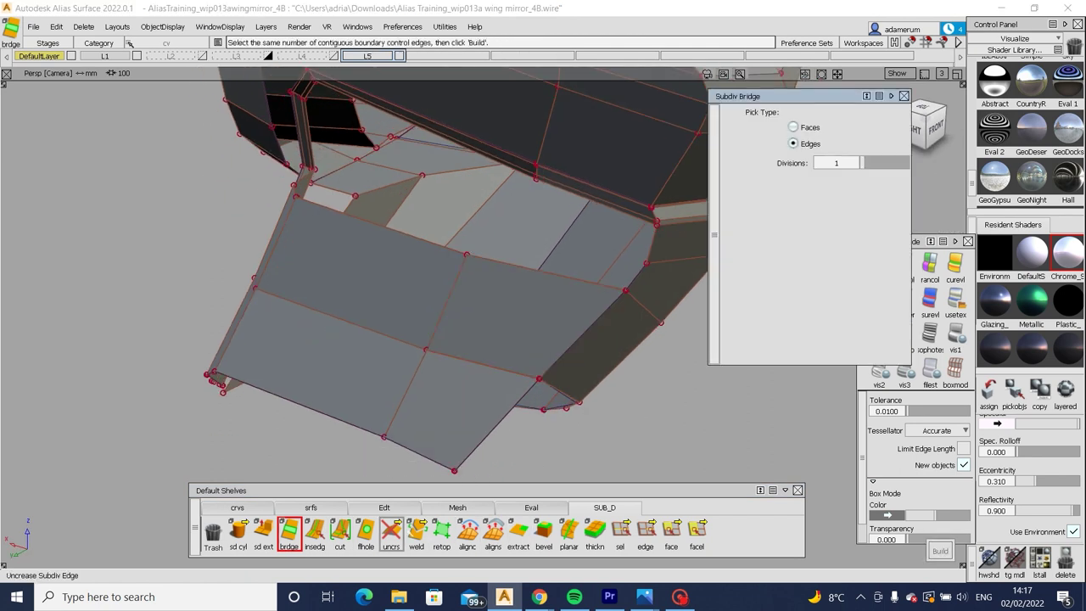
left_click(416, 531)
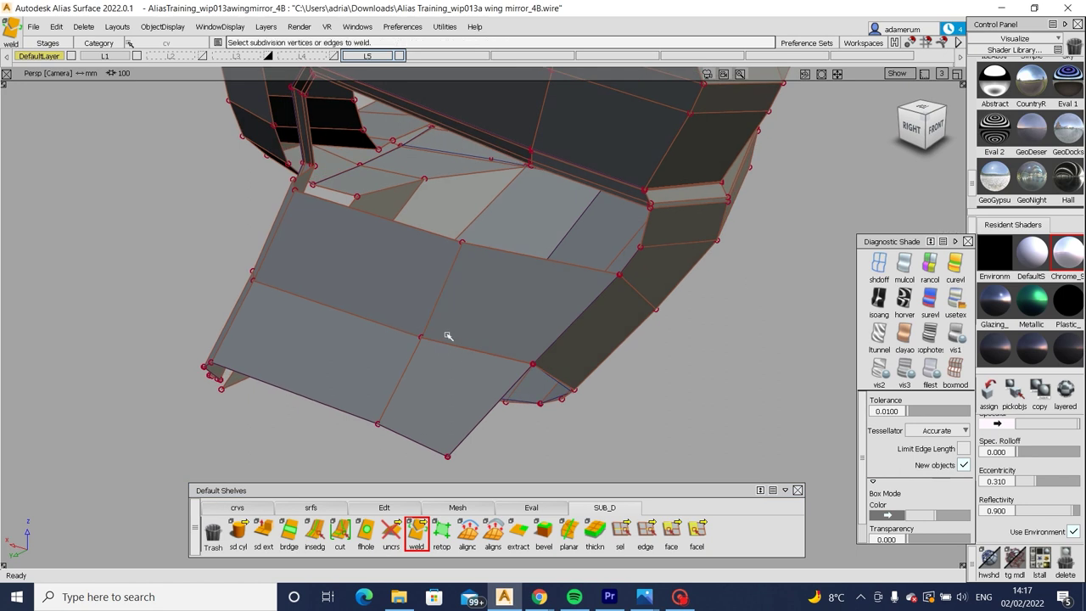
Check the smoothed mirror and base with the User Defined Texture shading, then return to the Box Mode display.
left_click(957, 297)
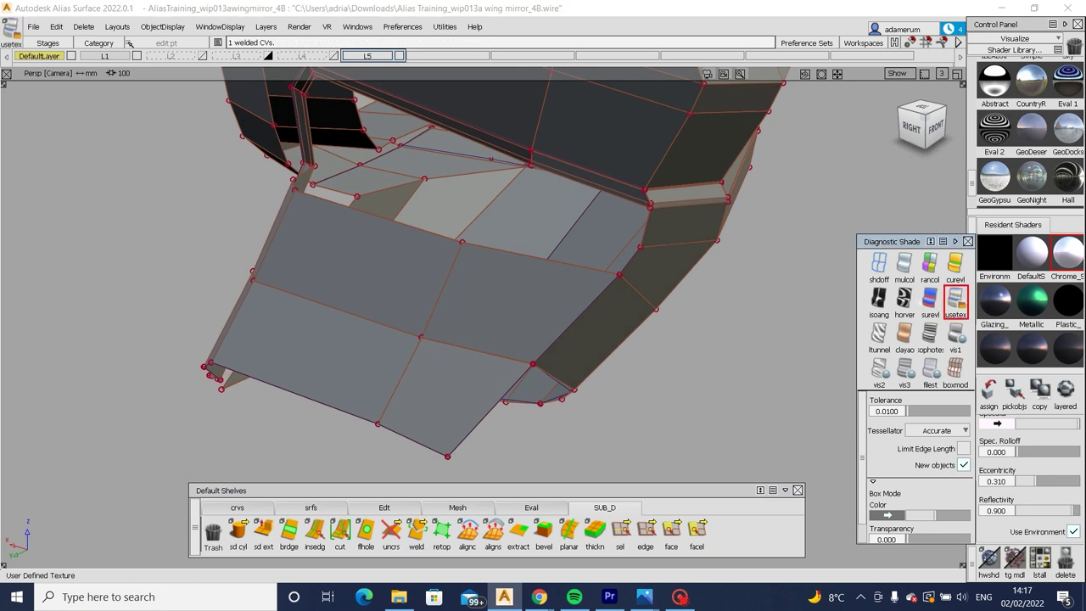
mouse_move(579, 322)
left_mouse_down("alt+shift")
mouse_move(773, 267)
mouse_move(775, 342)
mouse_move(655, 363)
left_mouse_up("alt+shift")
right_click_drag(655, 363, 829, 391, "alt+shift")
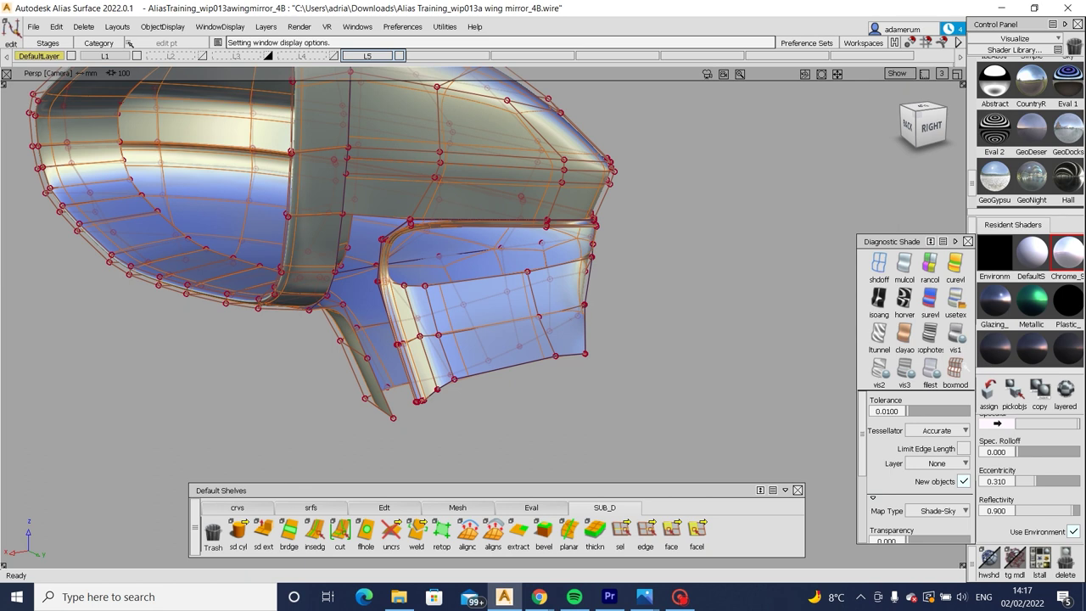
left_click(955, 368)
mouse_move(475, 323)
left_mouse_down("alt+shift")
mouse_move(308, 249)
mouse_move(531, 247)
mouse_move(521, 297)
mouse_move(509, 280)
mouse_move(473, 340)
mouse_move(544, 338)
mouse_move(516, 311)
mouse_move(480, 351)
mouse_move(688, 347)
left_mouse_up("alt+shift")
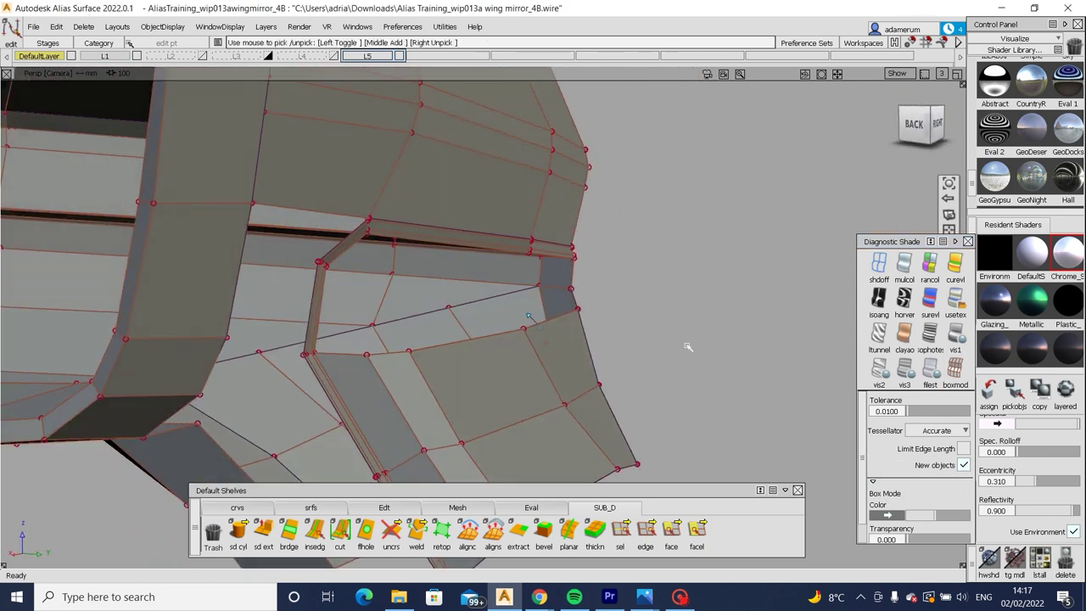
Extrude the base panel's upper edge loop upward into a new face row and attach its outer vertex to the neighbouring rim corner.
left_click(311, 360)
left_click_drag(311, 360, 560, 339, "alt+shift")
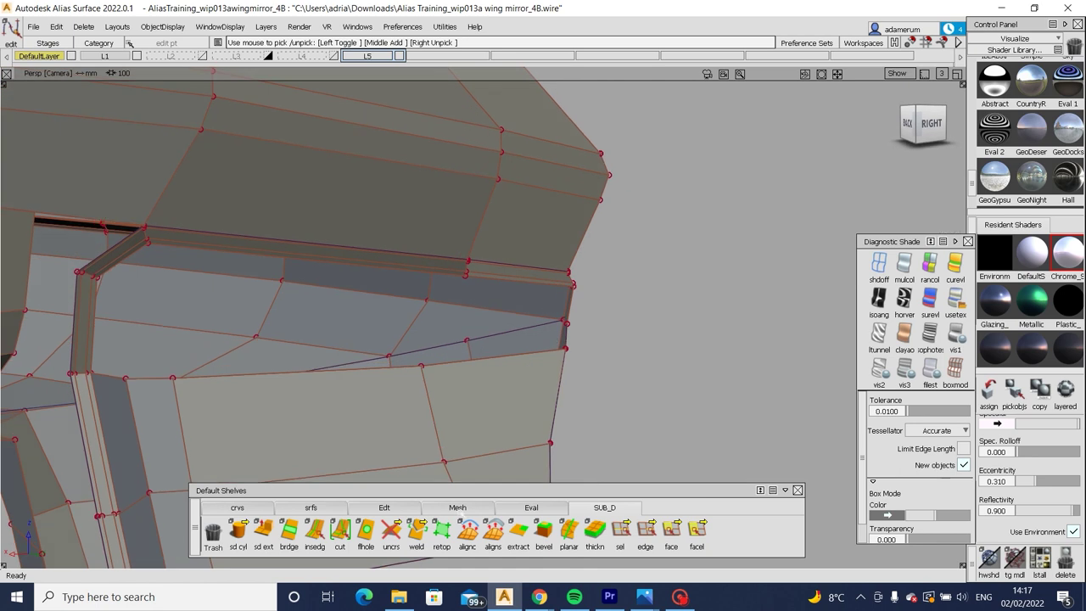
key("e")
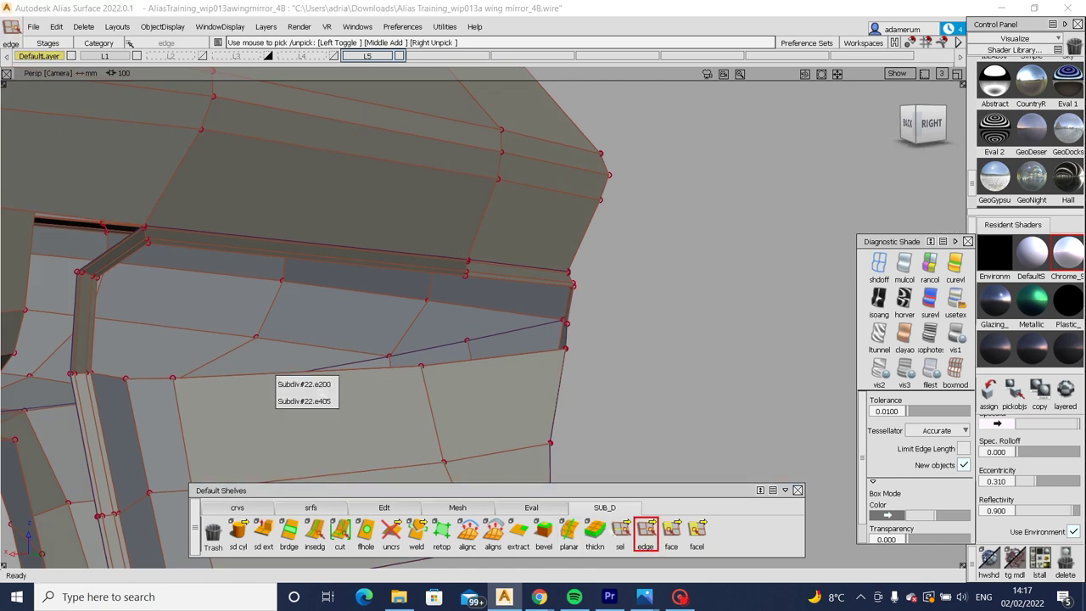
left_click(353, 370)
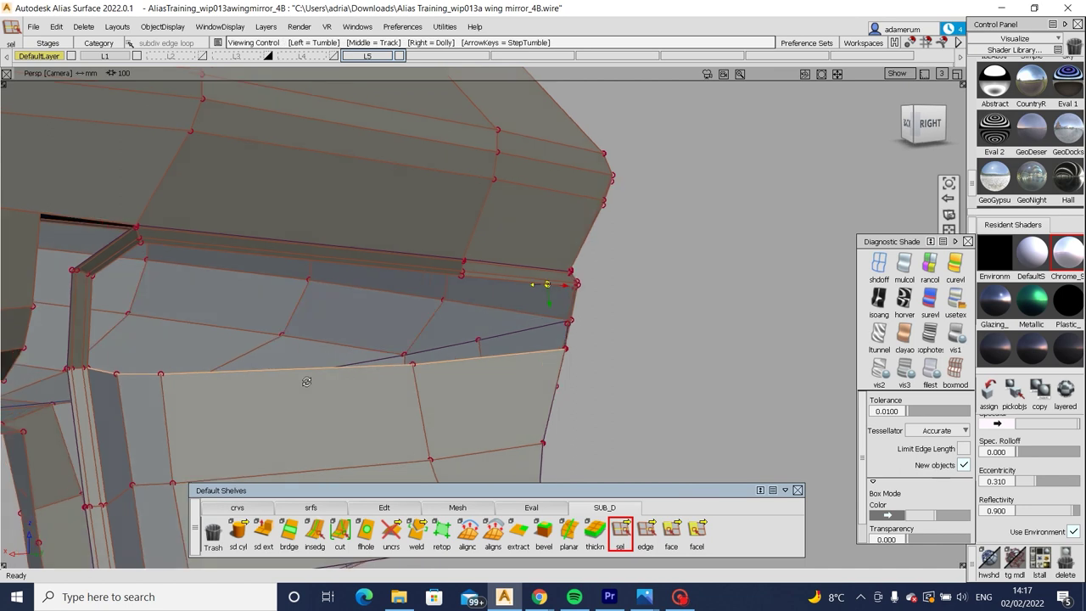
double_click(263, 527)
left_click_drag(398, 330, 280, 348, "alt+shift")
key("Escape")
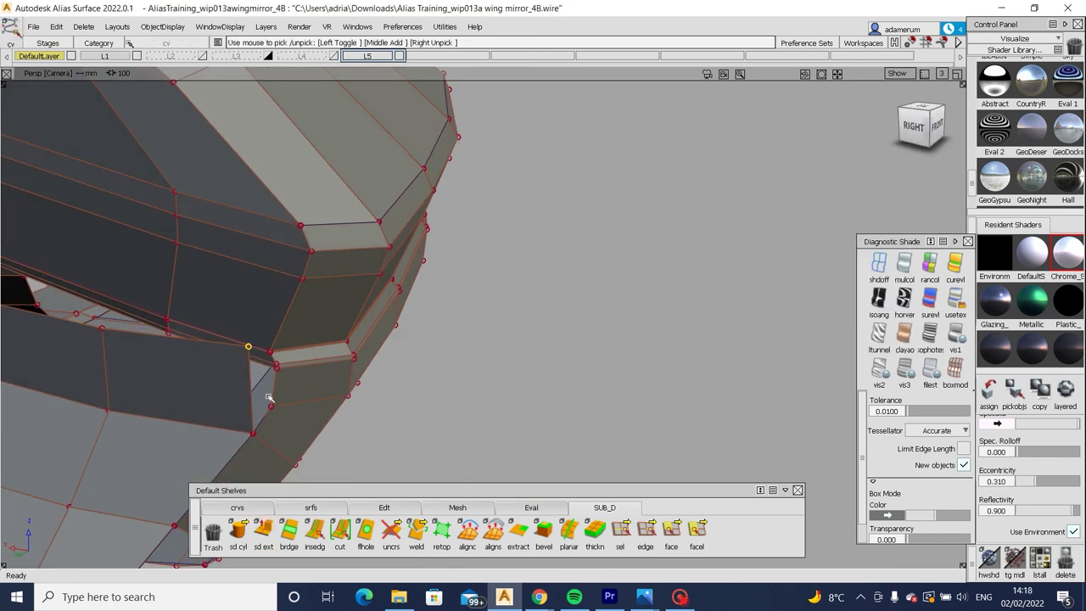
left_click_drag(268, 397, 339, 340, "alt+shift")
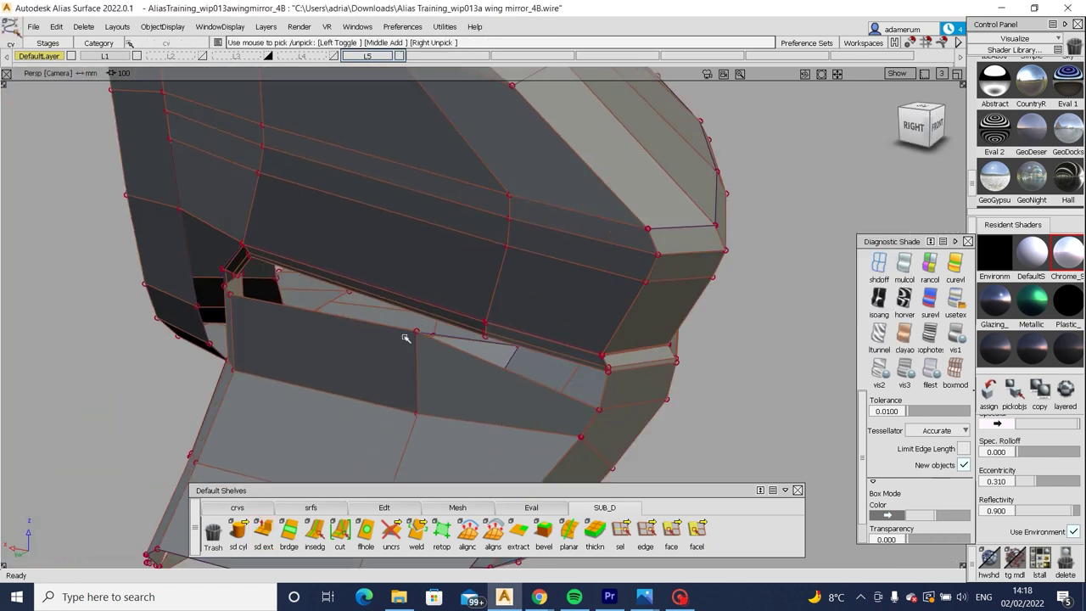
Move the new row's upper middle vertex down about 9 mm in the Right view.
left_click_drag(510, 365, 848, 212, "alt+shift")
left_click(438, 364)
left_click(916, 127)
key("m")
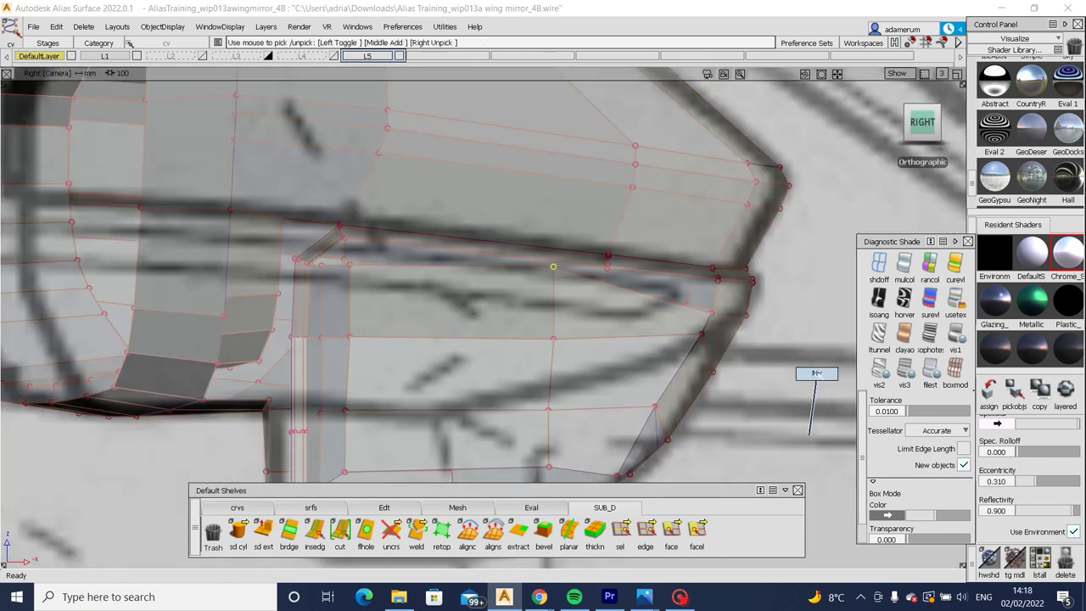
right_click_drag(812, 371, 815, 395)
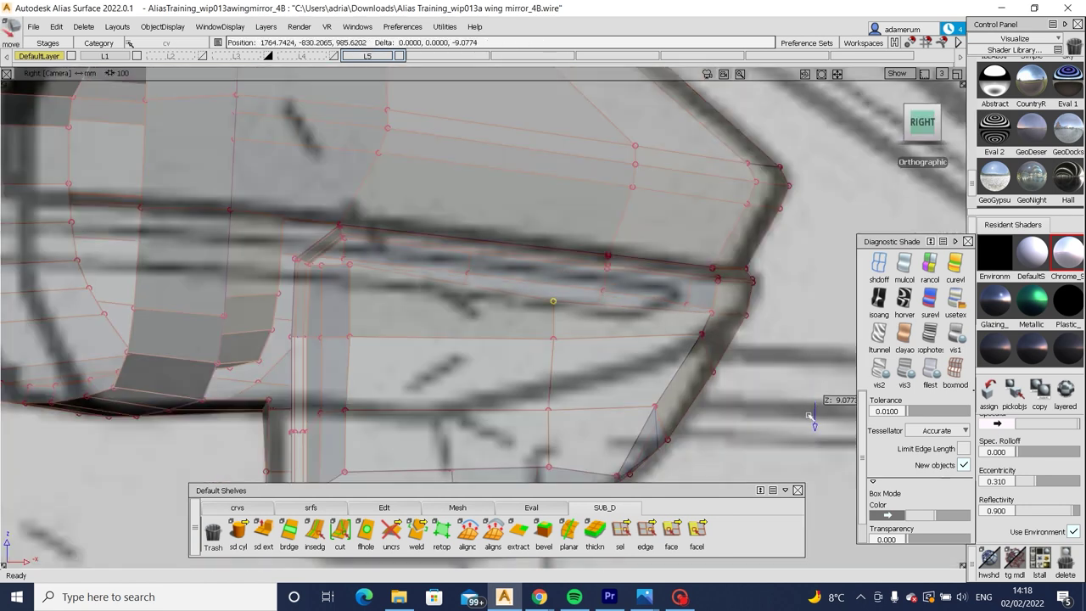
key("F8")
Move the outer vertex below the new row in the Front view to line up with the base's side edge.
left_click(723, 340)
left_click_drag(697, 329, 878, 102, "alt+shift")
left_click(923, 123)
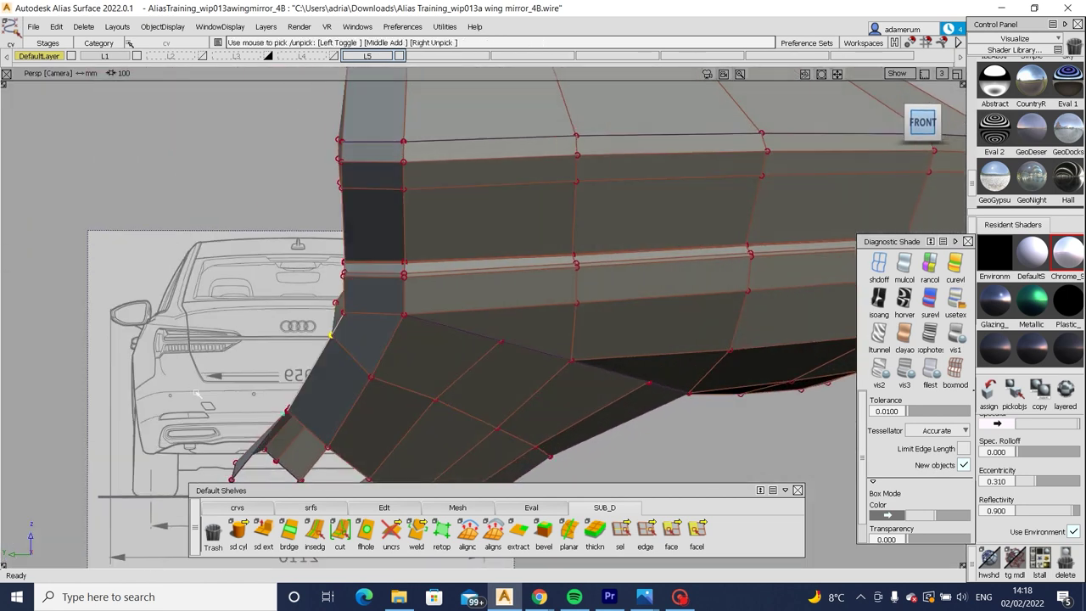
key("m")
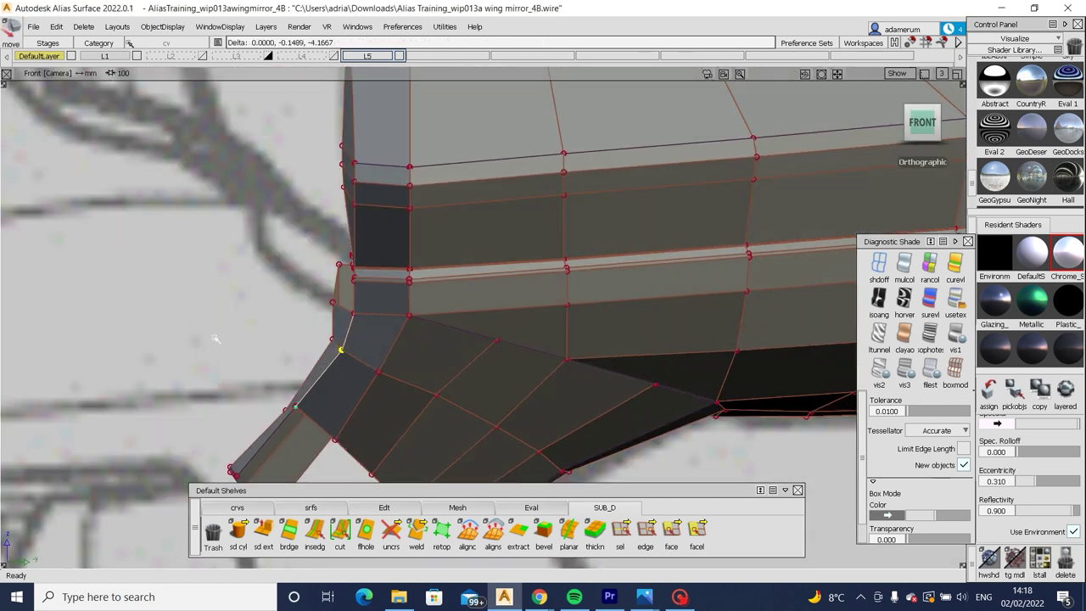
left_click_drag(342, 400, 851, 119)
scroll(402, 379, "down", 3)
Adjust the same outer vertex along X in the Right view and shift the next vertex below it in the Front view.
left_click(913, 124)
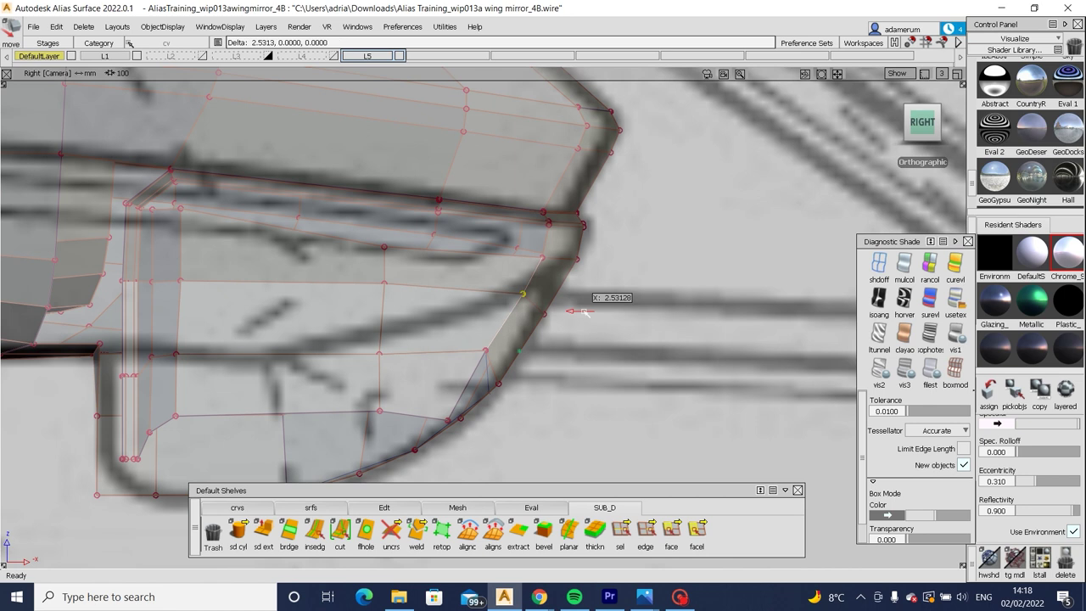
mouse_move(589, 328)
left_mouse_down("alt+shift")
mouse_move(591, 370)
mouse_move(589, 349)
left_mouse_up("alt+shift")
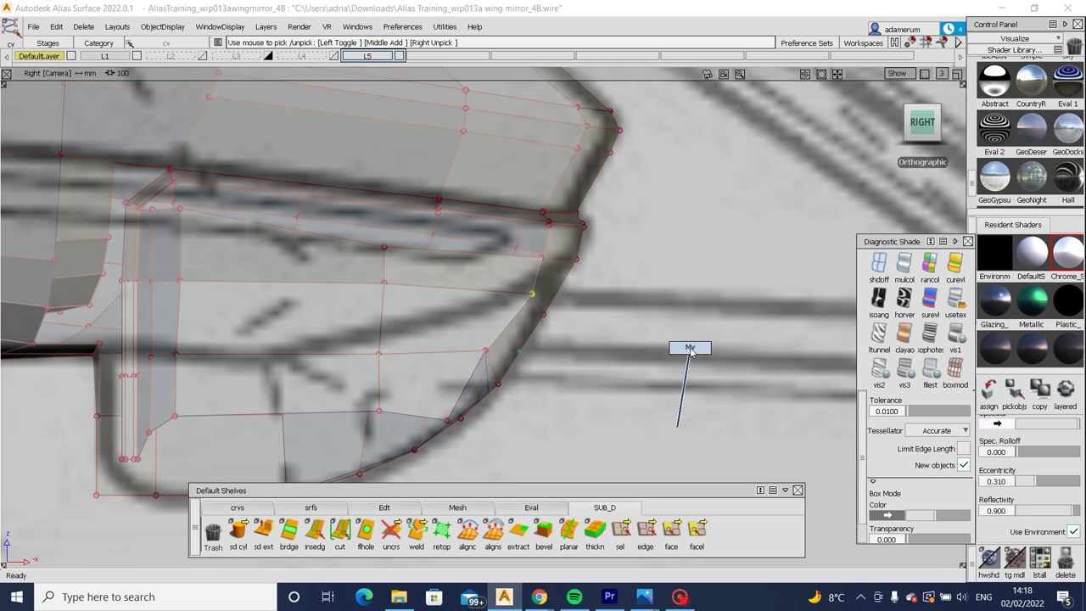
left_click_drag(689, 348, 407, 374)
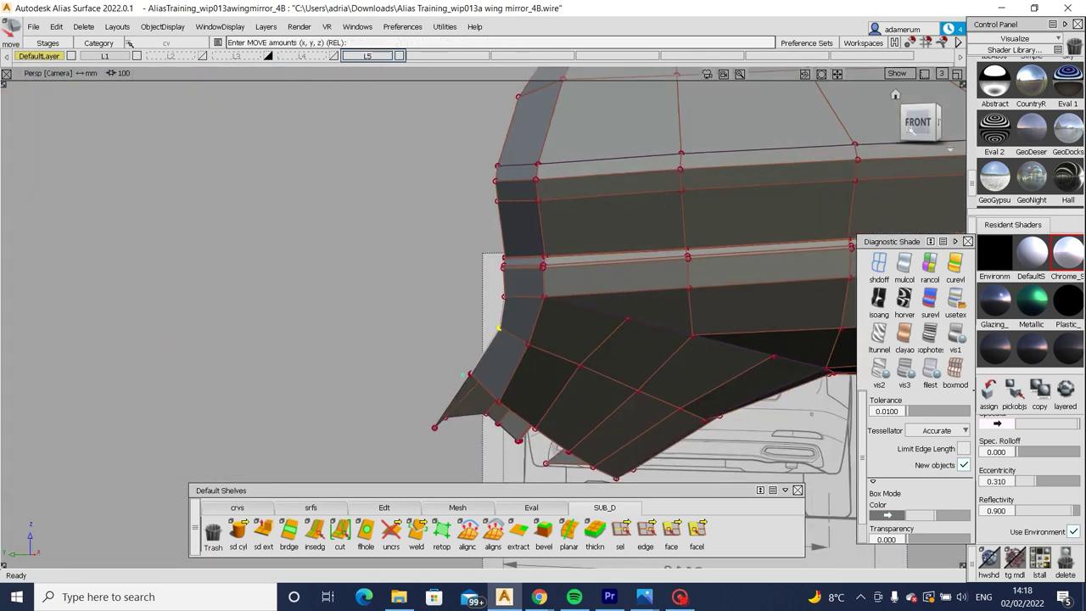
left_click(916, 122)
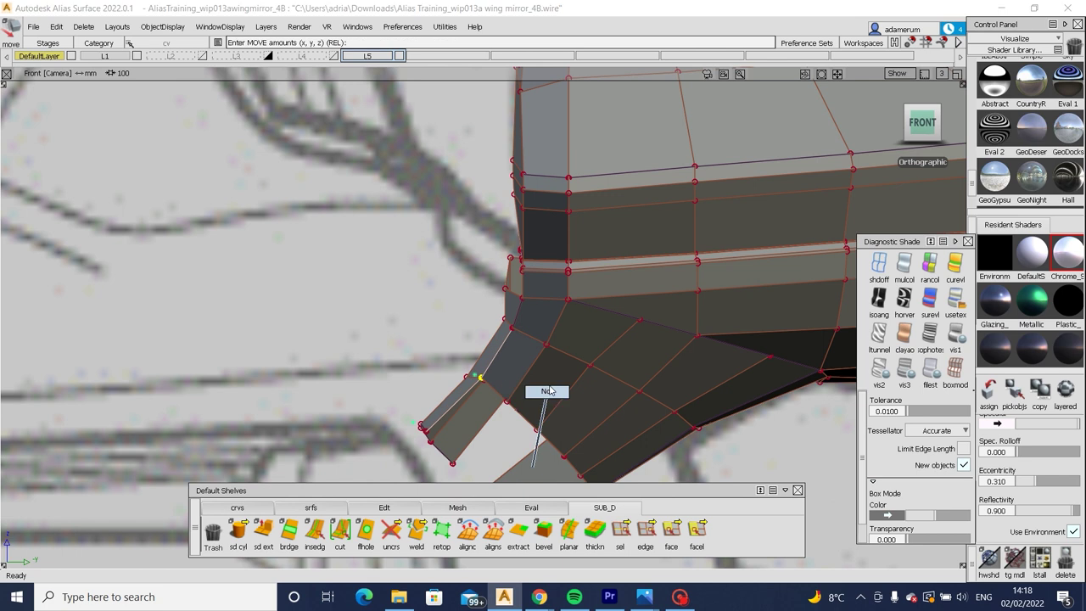
Move the new row's upper middle vertex slightly sideways toward the mirror housing in the Front view.
left_click_drag(526, 460, 673, 352, "alt+shift")
scroll(690, 354, "up", 5)
mouse_move(729, 402)
left_mouse_down("alt+shift")
mouse_move(370, 368)
mouse_move(287, 295)
left_mouse_up("alt+shift")
left_click(315, 283)
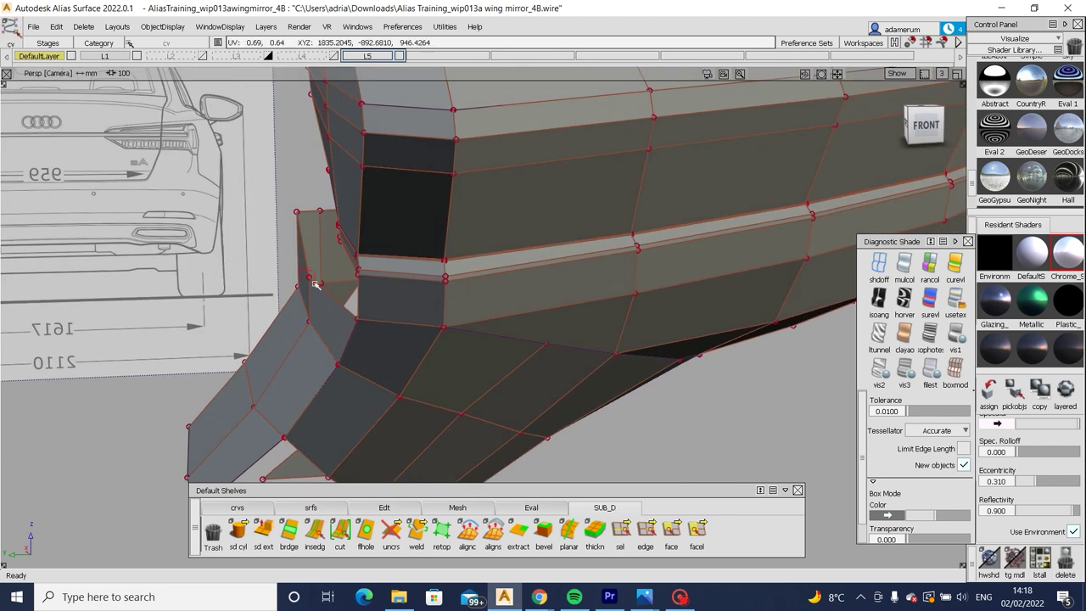
left_click(925, 125)
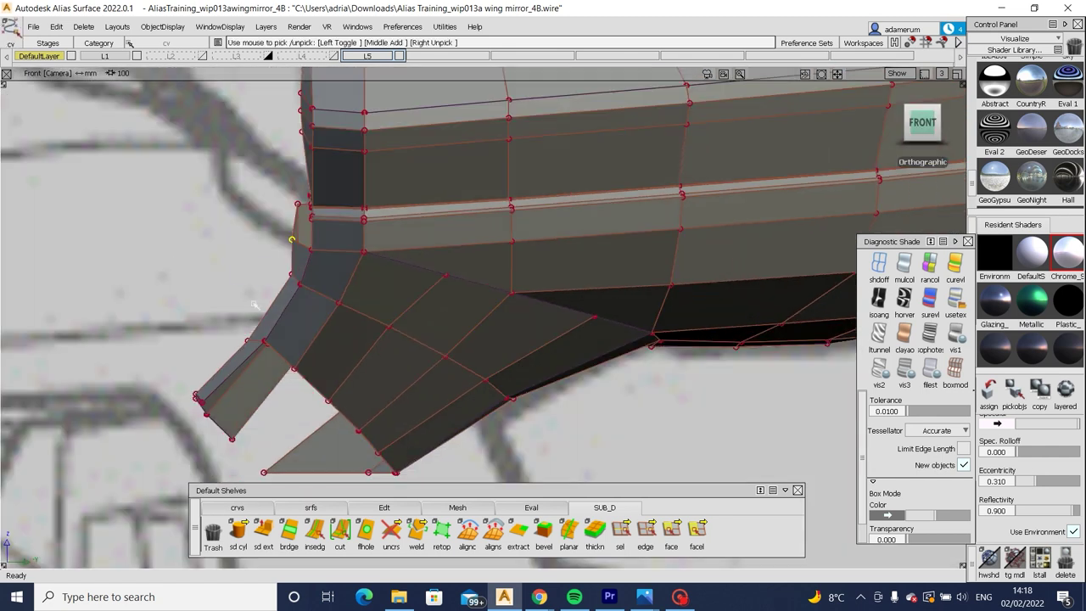
middle_click_drag(259, 270, 245, 270)
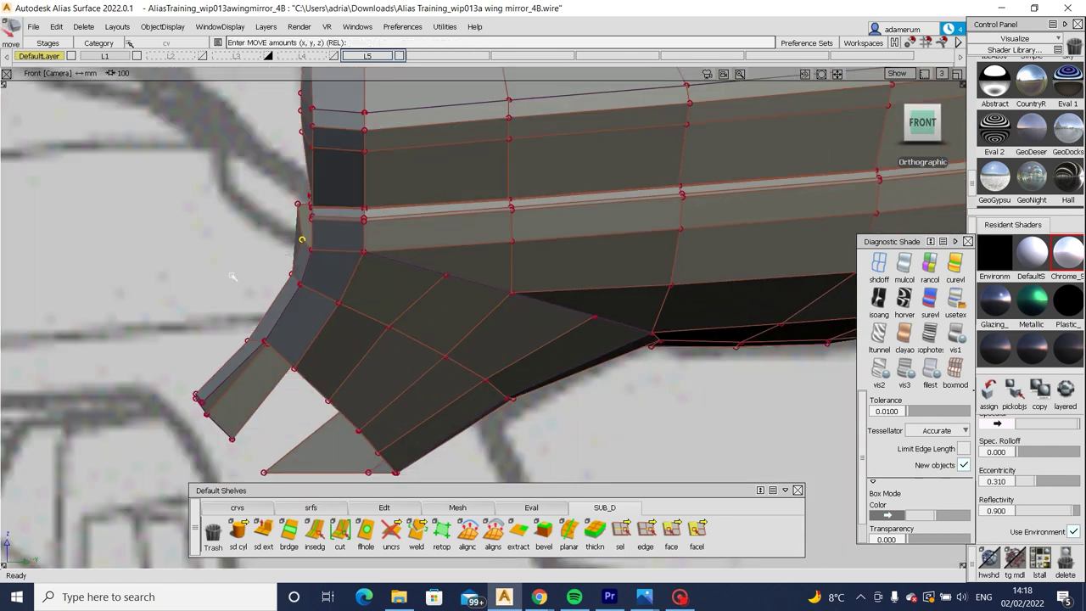
Move the upper vertex hidden behind the seam strip in the Right view until it sits beneath the strip's bend.
left_click_drag(232, 276, 353, 198, "alt+shift")
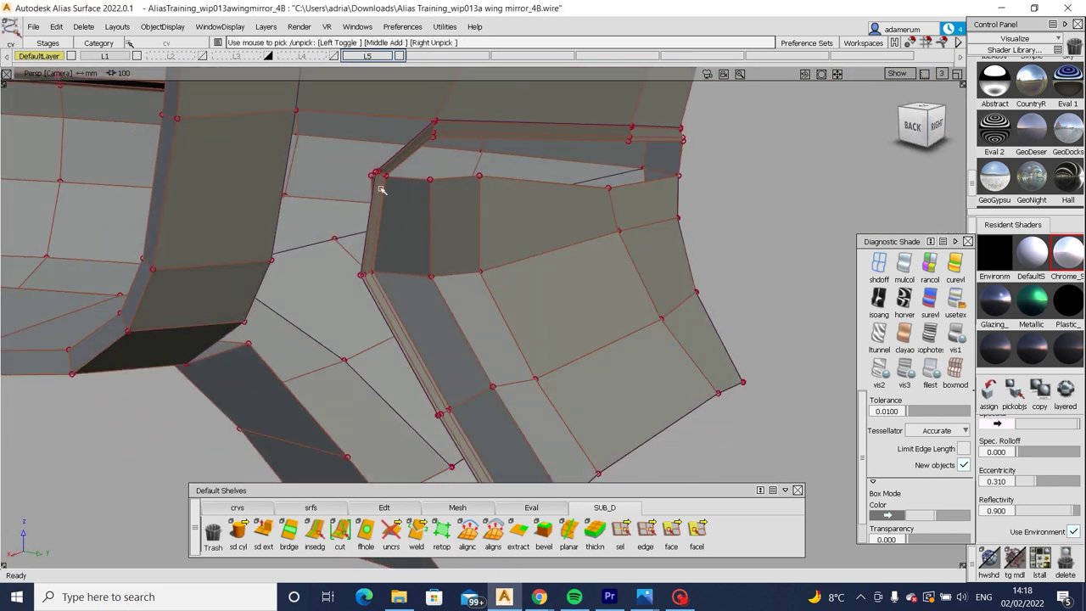
scroll(374, 174, "up", 3)
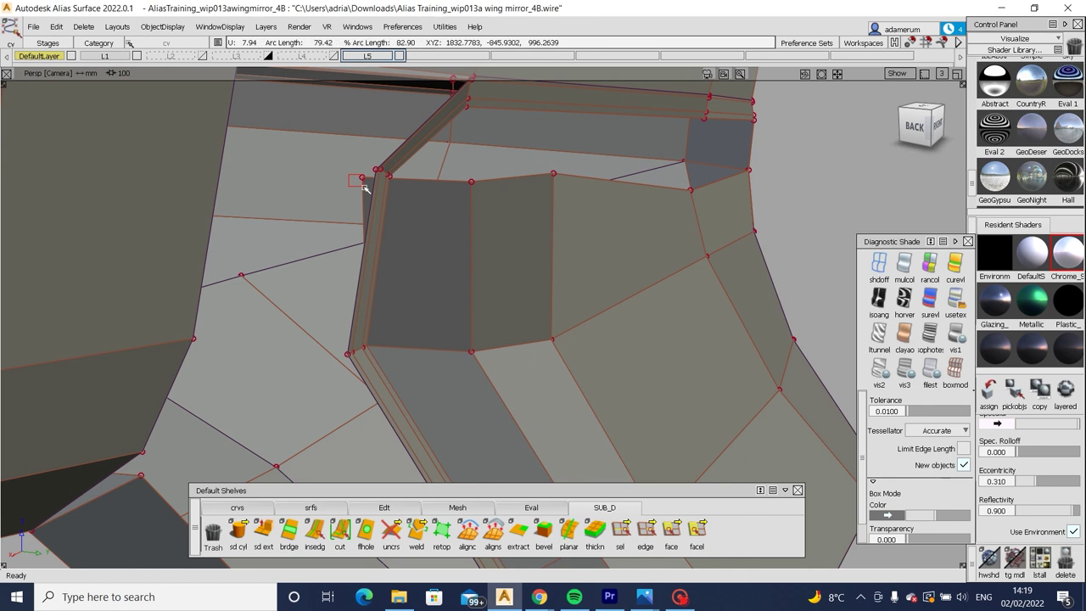
left_click_drag(365, 189, 897, 121, "alt+shift")
left_click(929, 125)
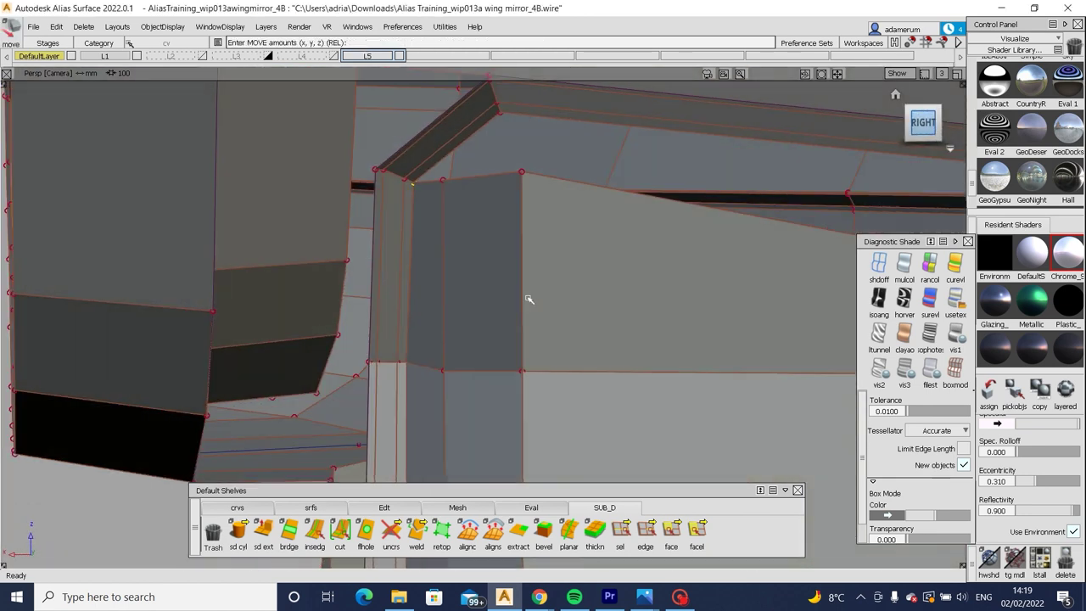
left_click_drag(547, 220, 541, 227)
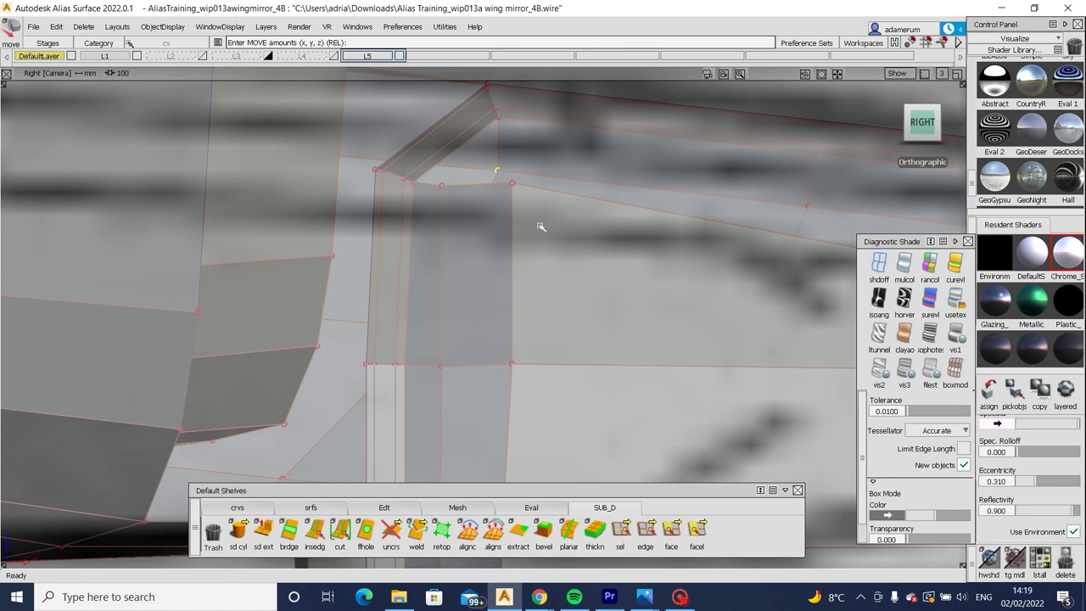
Lower the top row's vertex nearest the seam strip in the Right view and raise it together with the middle vertex about 1.1 mm.
right_click_drag(543, 208, 542, 335)
middle_click_drag(565, 323, 453, 293, "alt+shift")
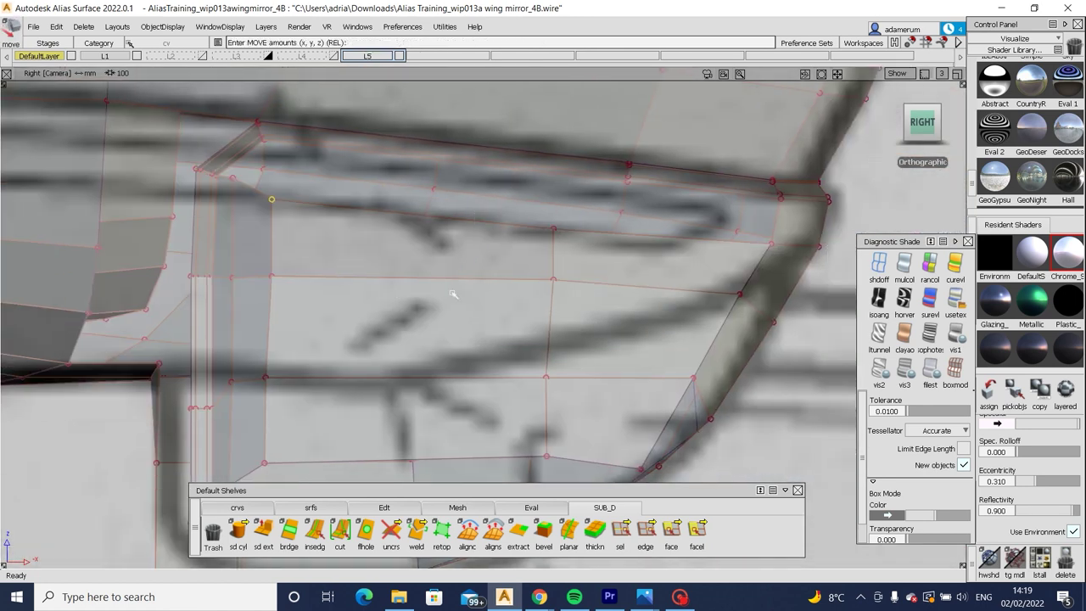
left_click(553, 229)
right_click_drag(569, 254, 588, 271)
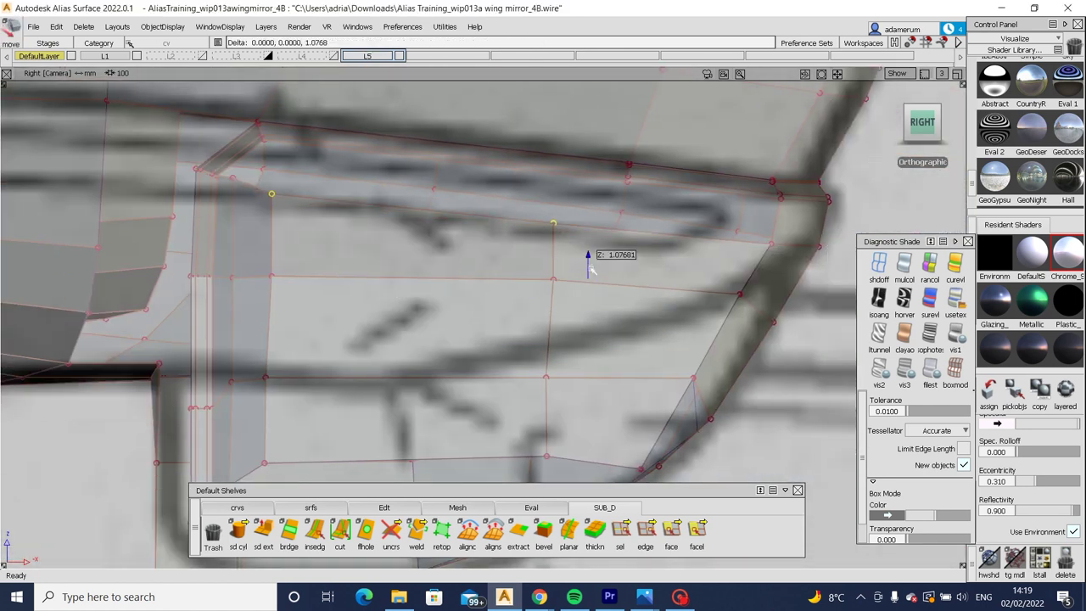
mouse_move(592, 269)
left_mouse_down("alt+shift")
mouse_move(521, 280)
mouse_move(577, 285)
left_mouse_up("alt+shift")
Shift the middle column's upper three vertices toward the base's outer edge and its bottom vertex the opposite way in the Right view.
left_click(871, 226)
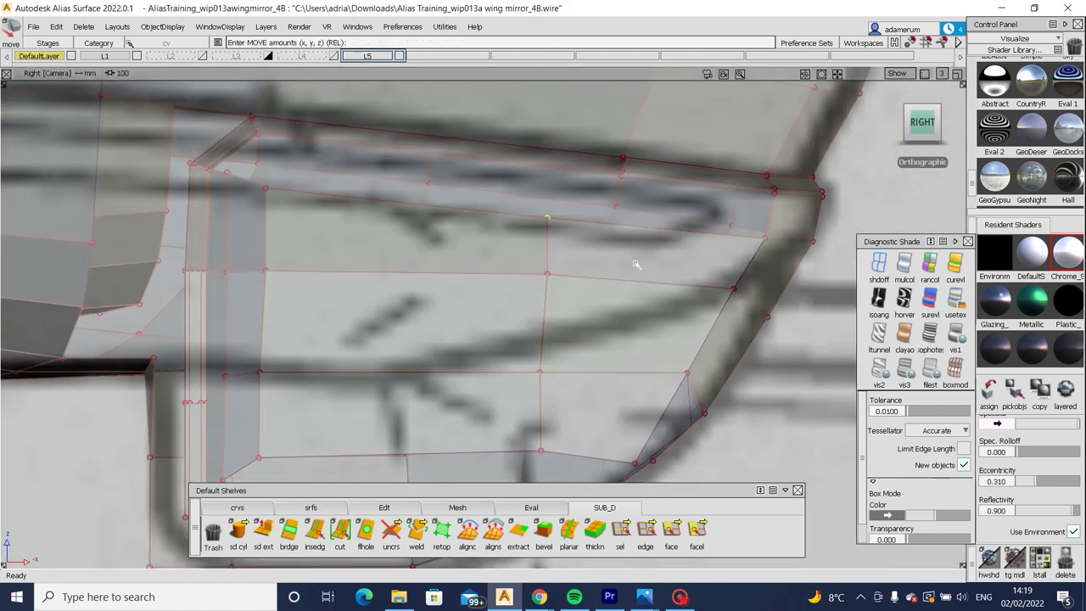
left_click_drag(670, 268, 660, 265)
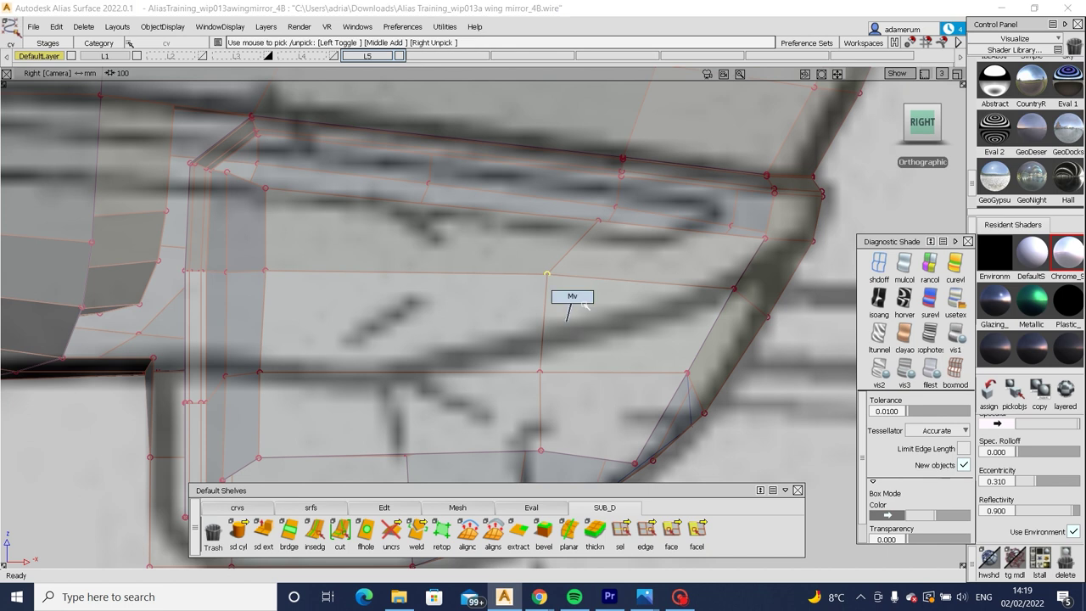
left_click_drag(584, 306, 606, 308)
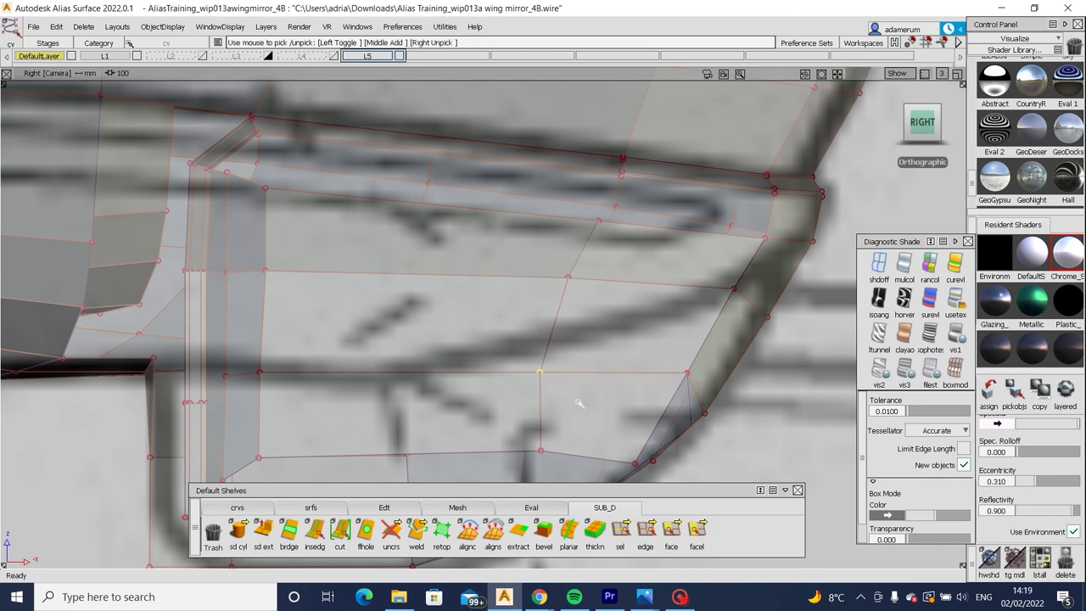
left_click_drag(539, 371, 602, 381)
key("F11")
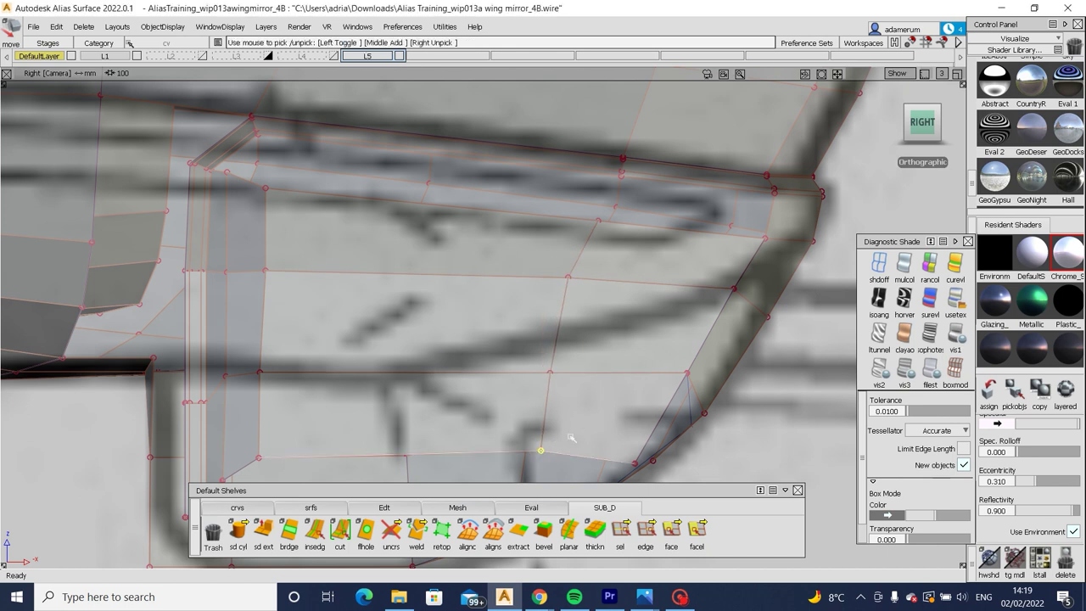
key("F11")
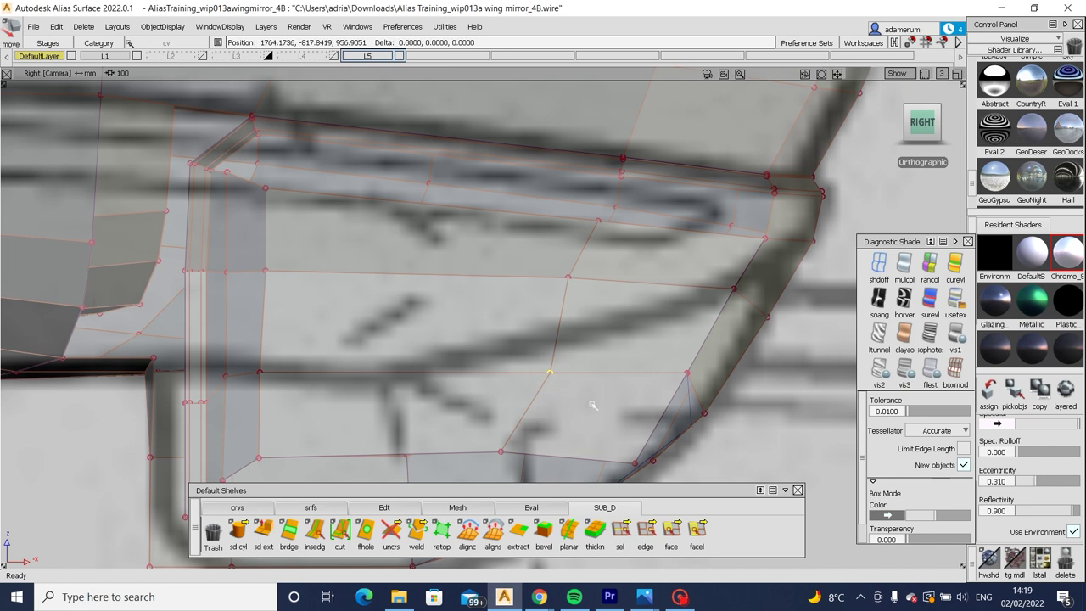
left_click_drag(589, 383, 571, 387, "alt+shift")
right_click_drag(572, 388, 138, 393, "alt+shift")
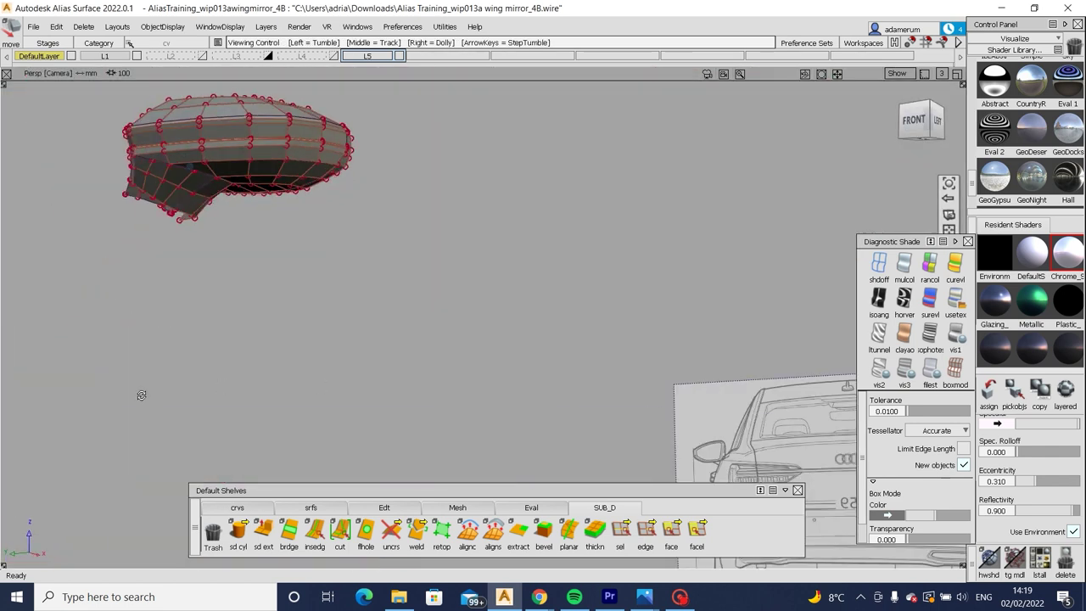
Move the top row's middle vertex beneath the seam strip about 0.5 mm sideways and 0.6 mm down in the Back view.
left_click_drag(139, 393, 49, 453, "alt+shift")
right_click_drag(48, 453, 117, 309, "alt+shift")
left_click_drag(117, 309, 357, 238, "alt+shift")
key("F12")
right_click_drag(357, 238, 509, 258, "alt+shift")
left_click_drag(509, 258, 621, 269, "alt+shift")
right_click_drag(621, 268, 667, 274, "alt+shift")
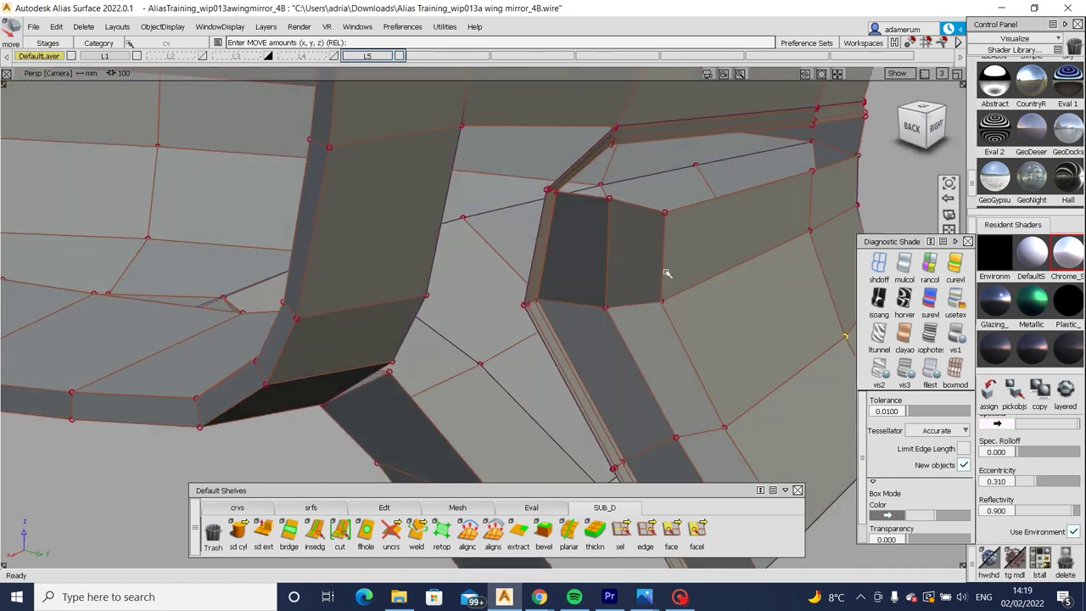
middle_click_drag(666, 274, 463, 319, "alt+shift")
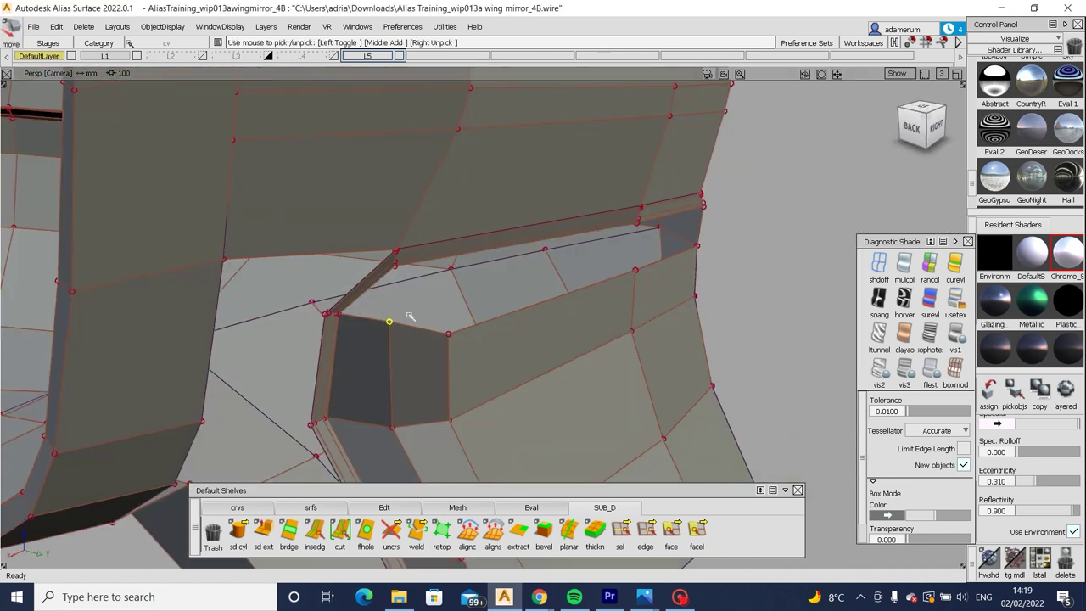
left_click_drag(414, 334, 696, 246, "alt+shift")
left_click(918, 128)
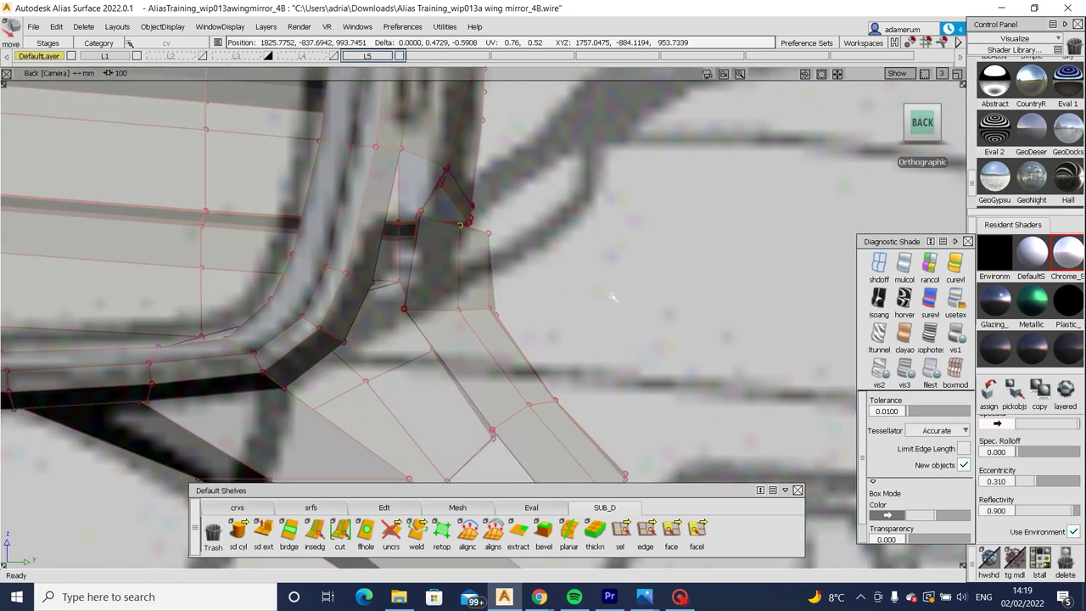
left_click_drag(611, 297, 560, 398, "alt+shift")
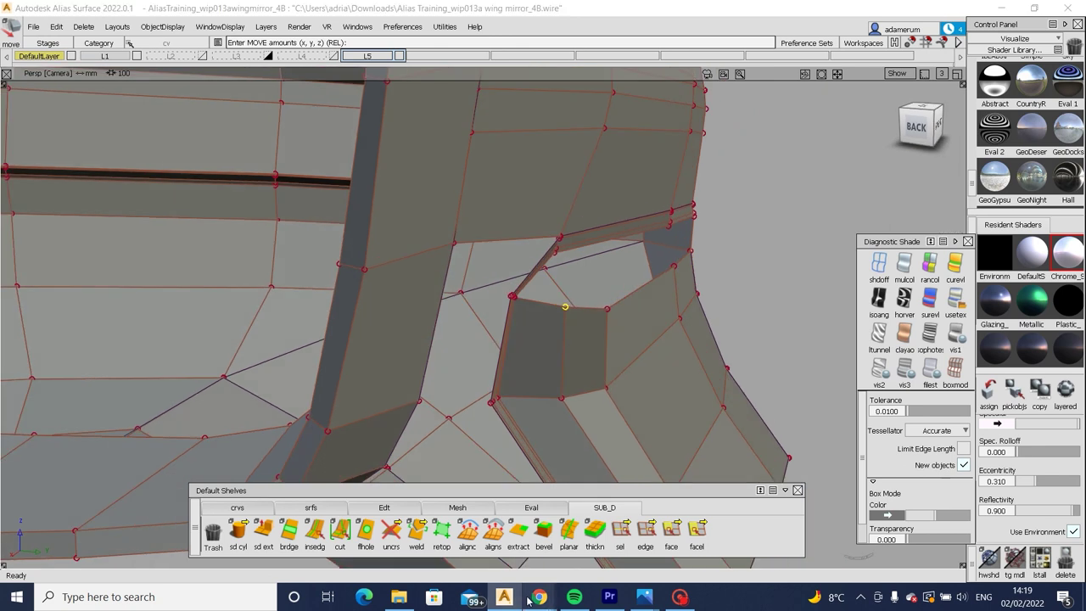
Switch to the browser to consult the Autocar Audi A6 review photos, compare them with the mirror base and return to Alias.
mouse_move(528, 600)
left_click(616, 520)
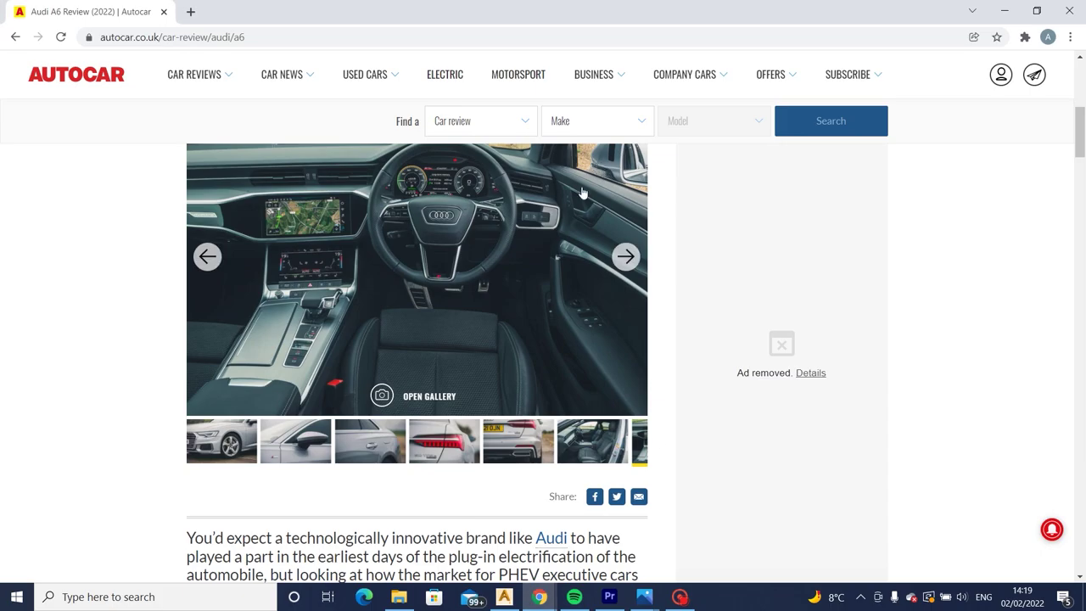
left_click(504, 596)
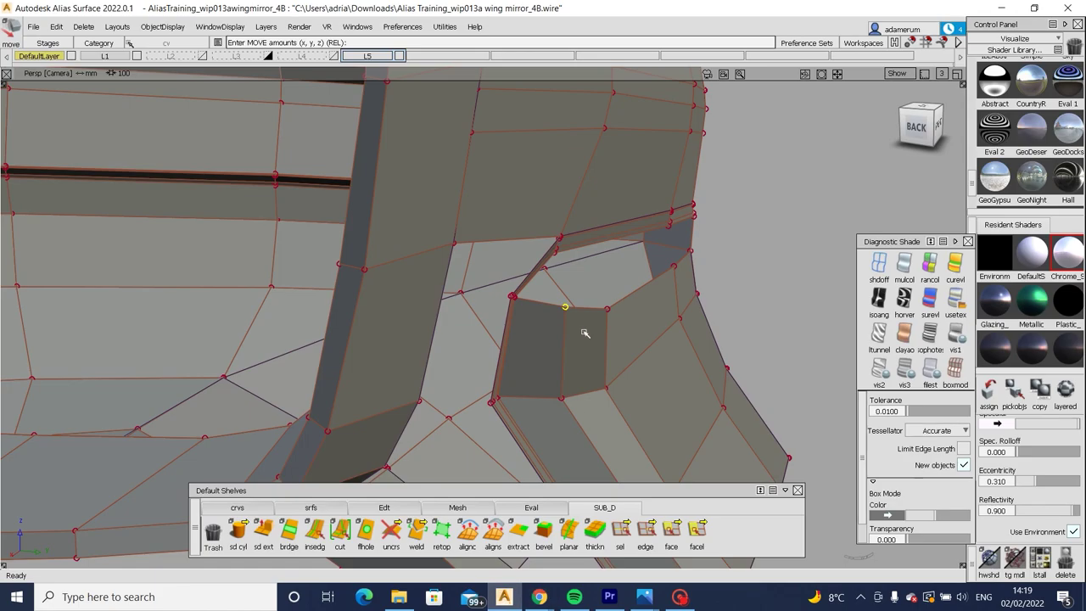
left_click_drag(585, 332, 636, 370, "alt+shift")
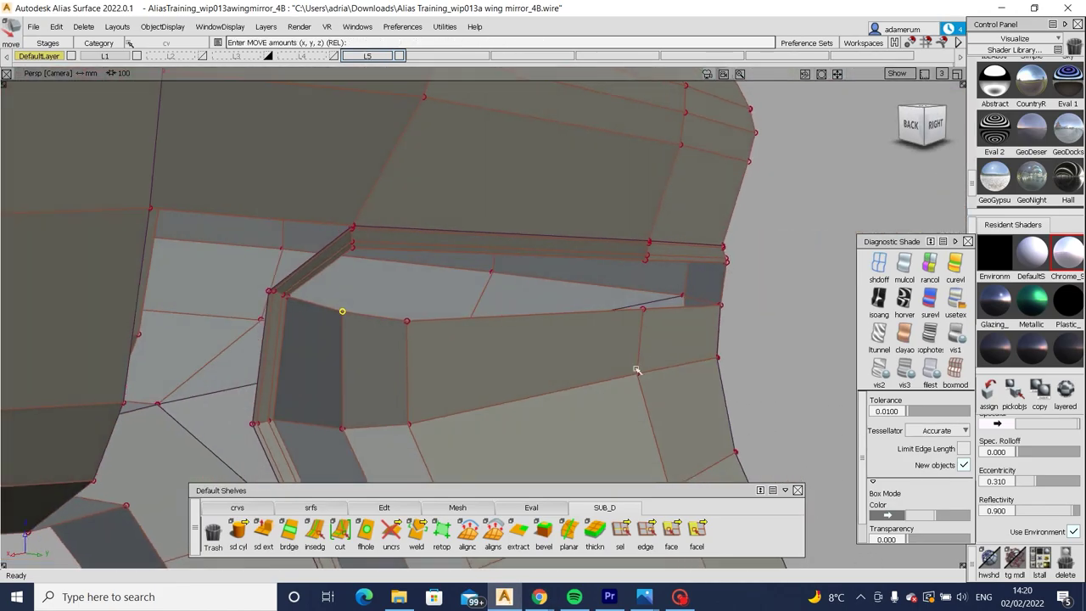
left_click(515, 603)
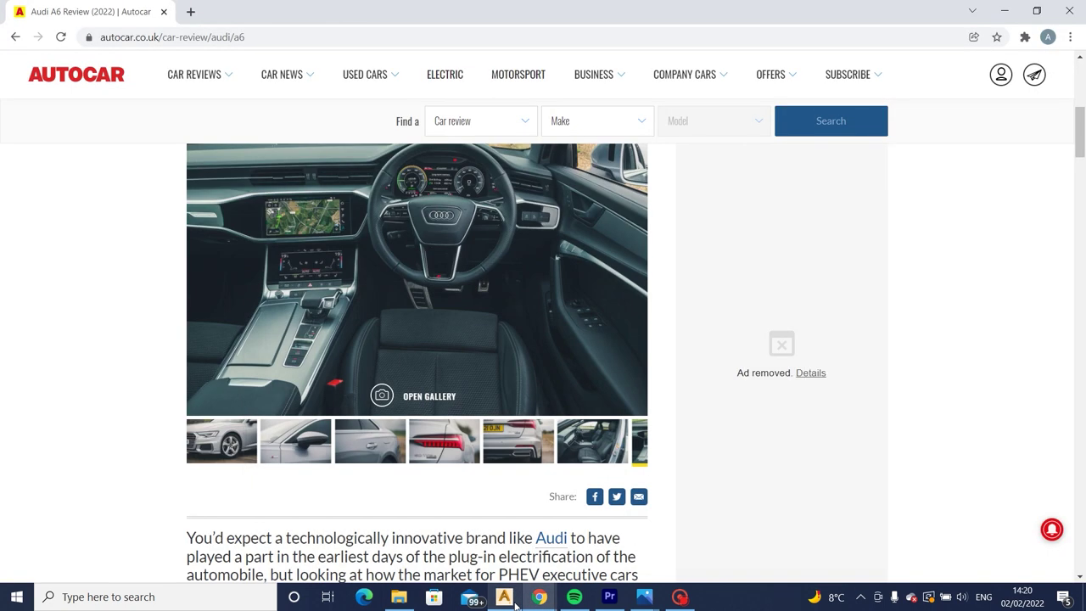
left_click(503, 597)
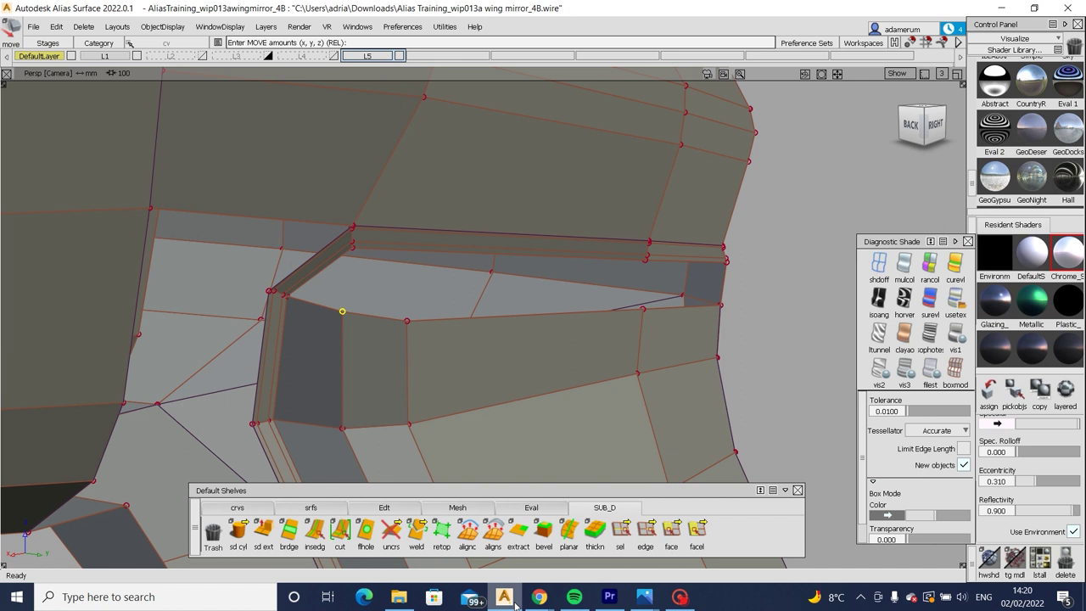
Nudge the middle column's second-row vertex sideways and compare the base with the Back view reference and the review photos.
left_click_drag(465, 359, 393, 349, "alt+shift")
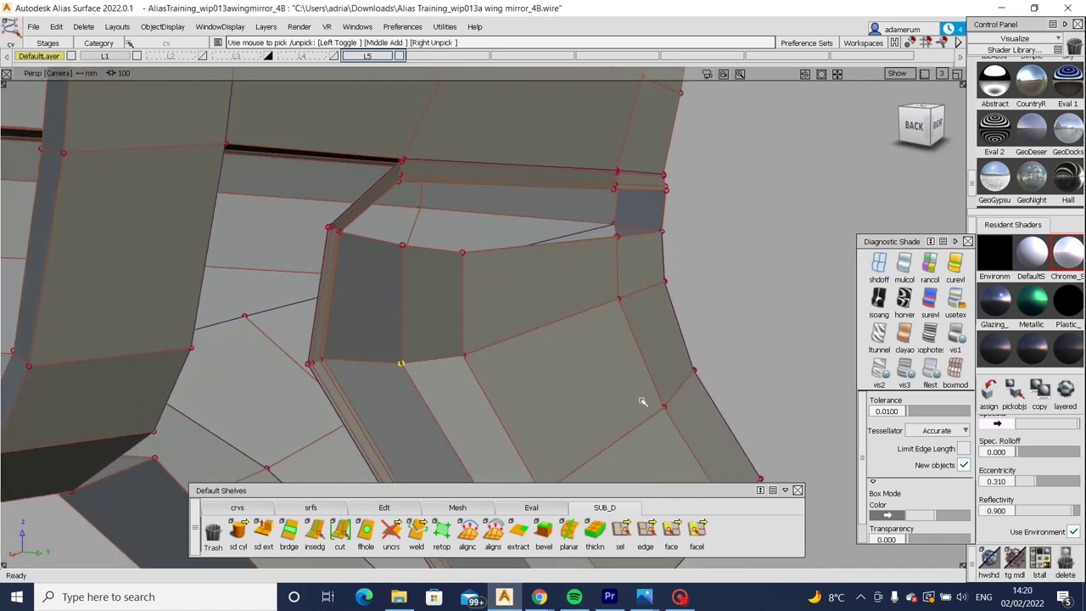
left_click_drag(696, 388, 645, 427, "alt+shift")
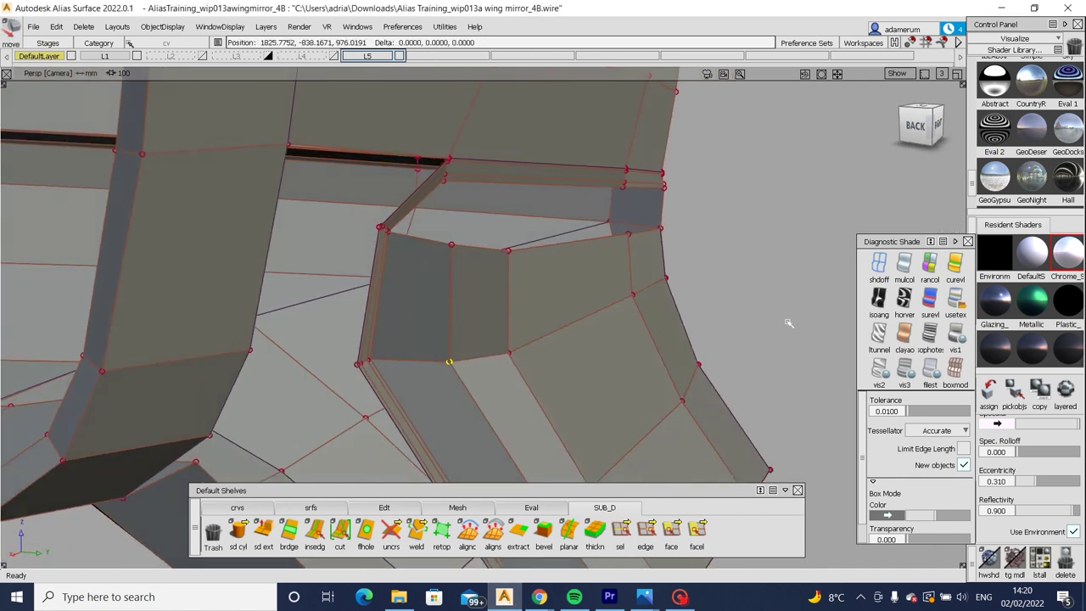
middle_click_drag(789, 322, 766, 318)
left_click_drag(701, 333, 632, 316, "alt+shift")
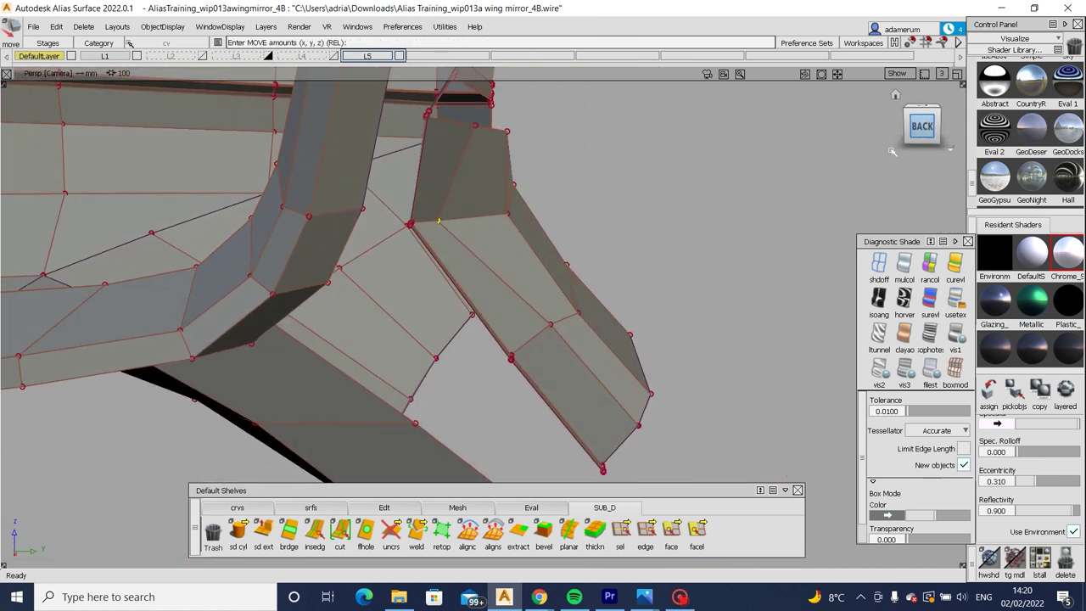
left_click(922, 125)
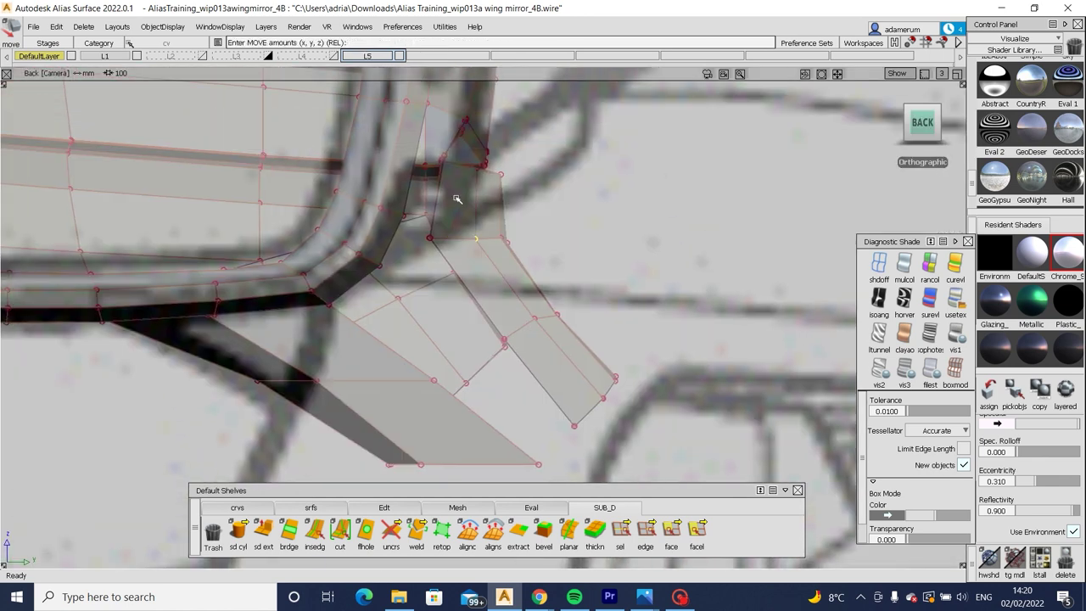
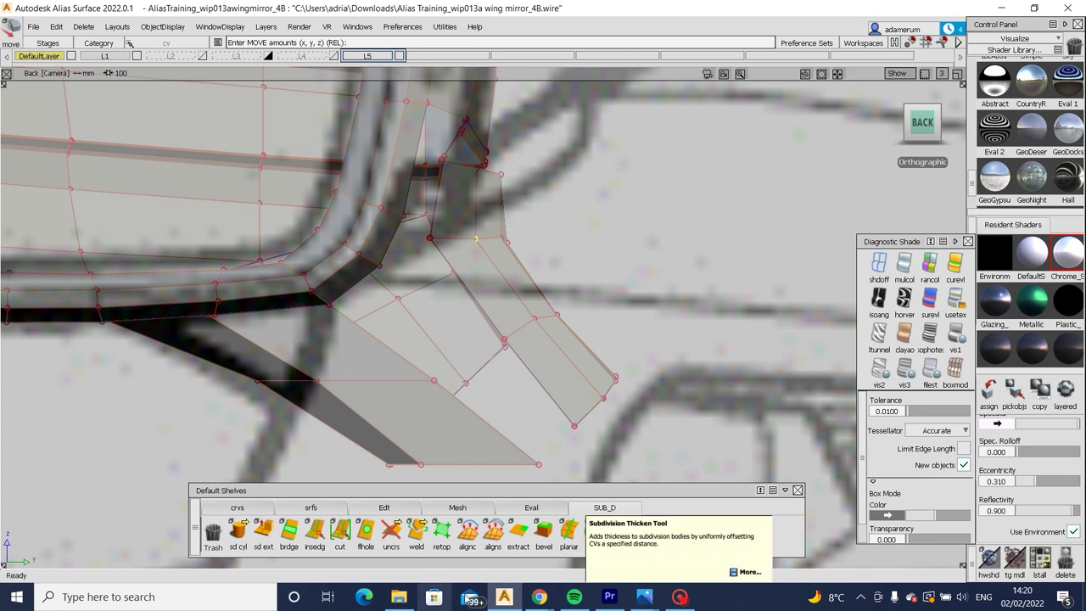
left_click(539, 597)
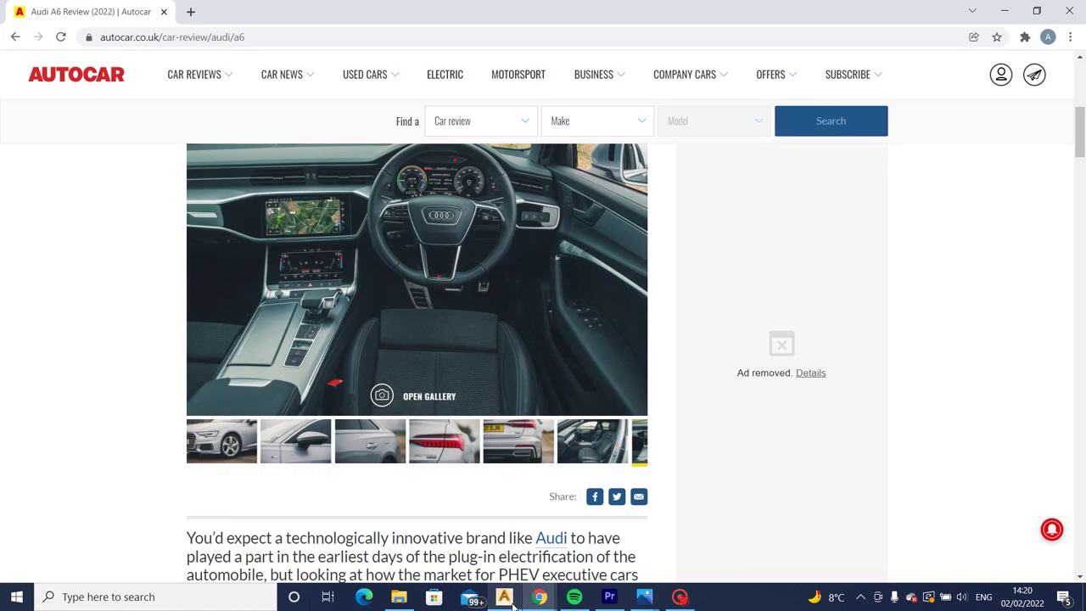
left_click(512, 602)
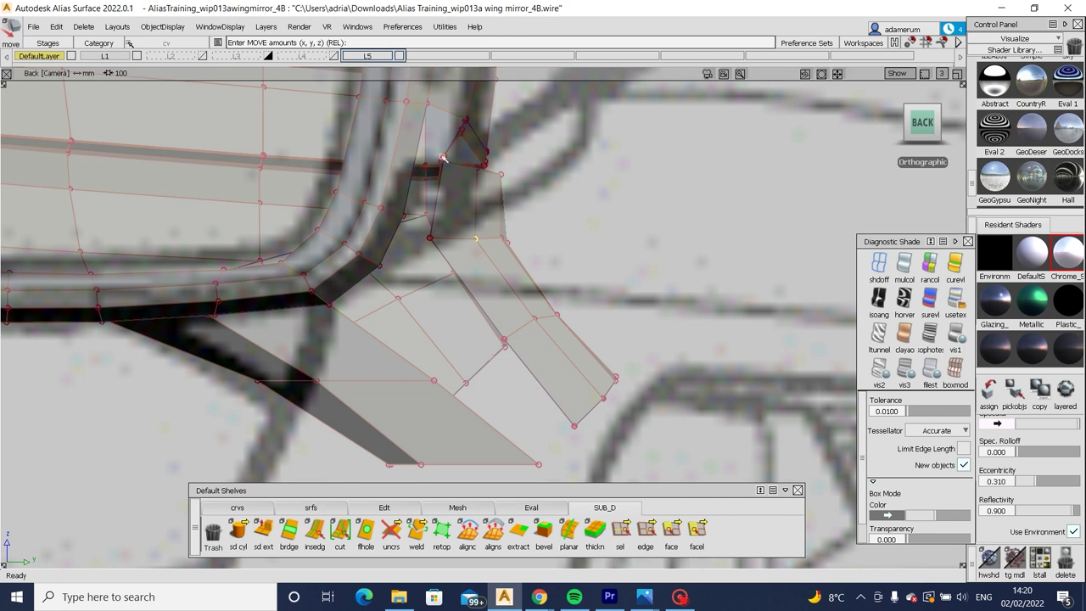
Move the top row's middle vertex closer to the seam strip and nudge the next column's upper two vertices sideways.
left_click_drag(494, 179, 873, 77, "alt+shift")
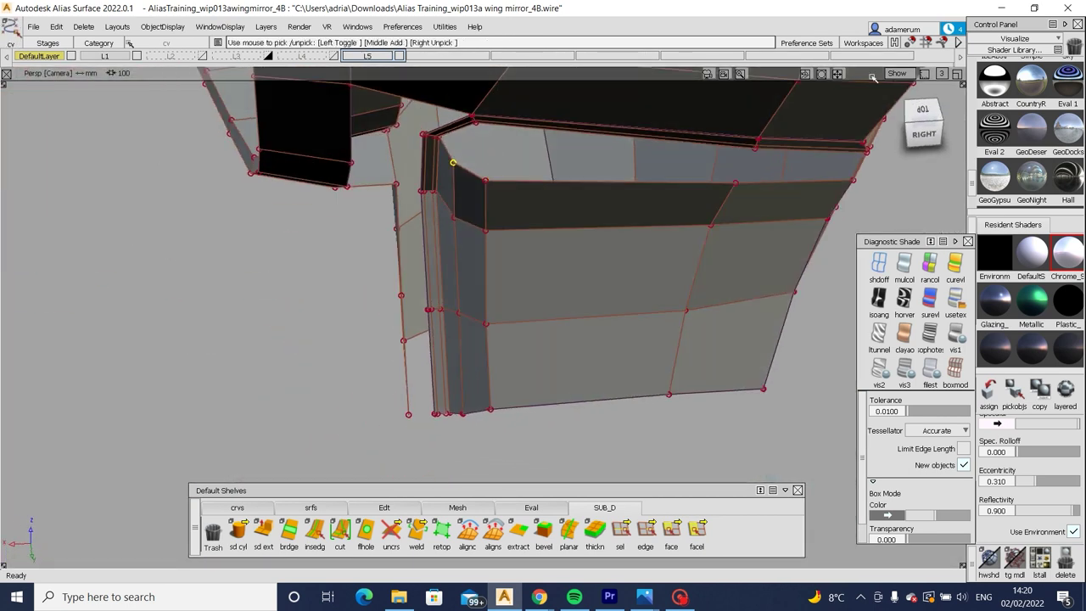
left_click(880, 147)
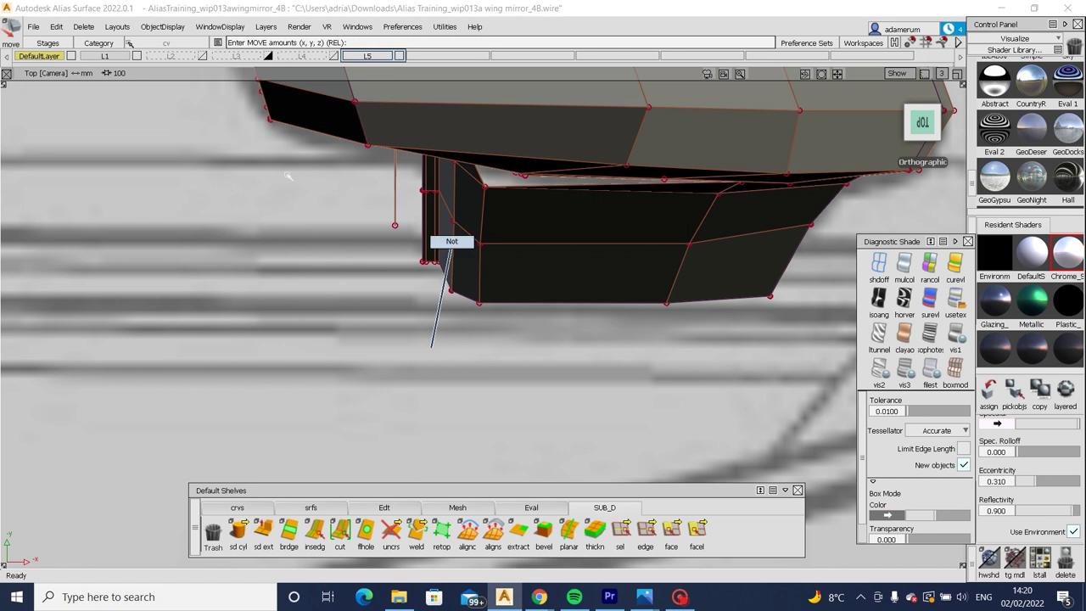
left_click_drag(499, 242, 643, 241, "alt+shift")
middle_click_drag(641, 242, 589, 241)
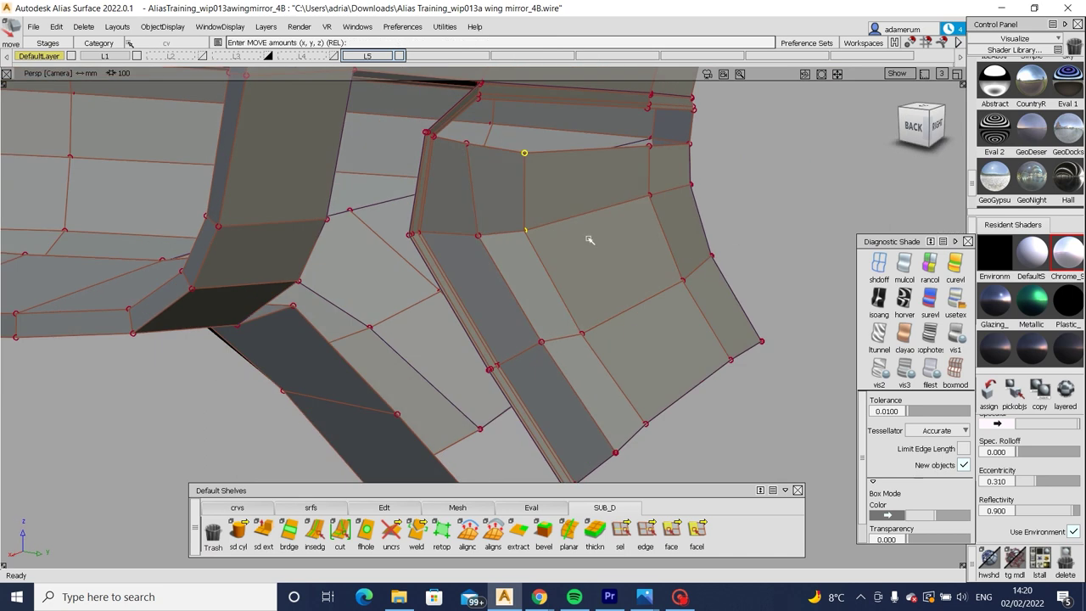
Shift the top row's middle vertex along X toward the seam strip and reposition the adjacent top vertex along Y.
left_click_drag(512, 146, 541, 171)
left_click_drag(479, 153, 407, 291, "alt+shift")
middle_click(377, 265)
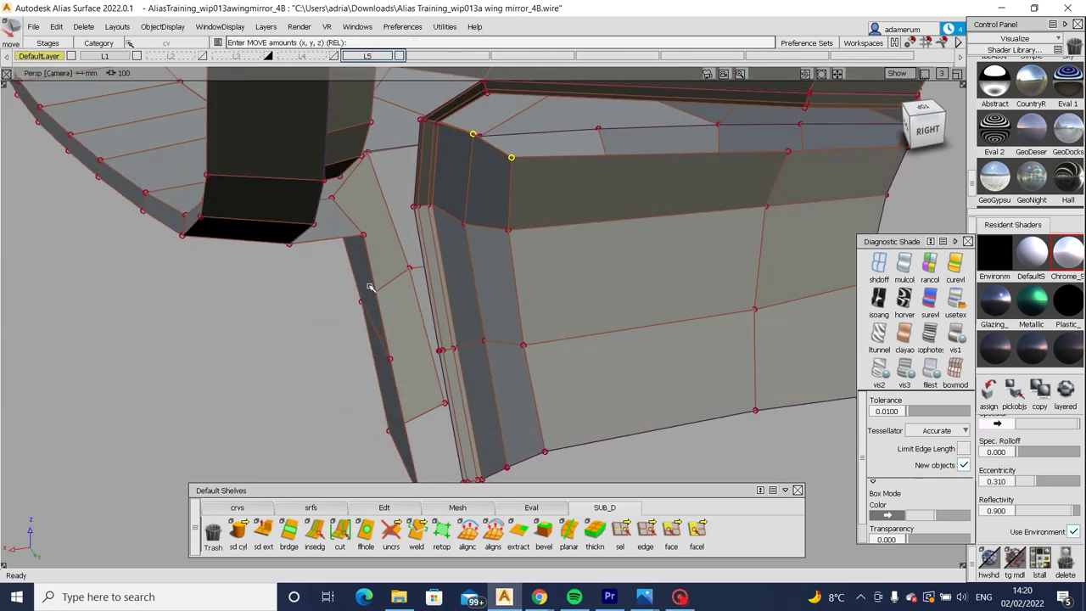
left_click_drag(368, 262, 473, 293, "alt+shift")
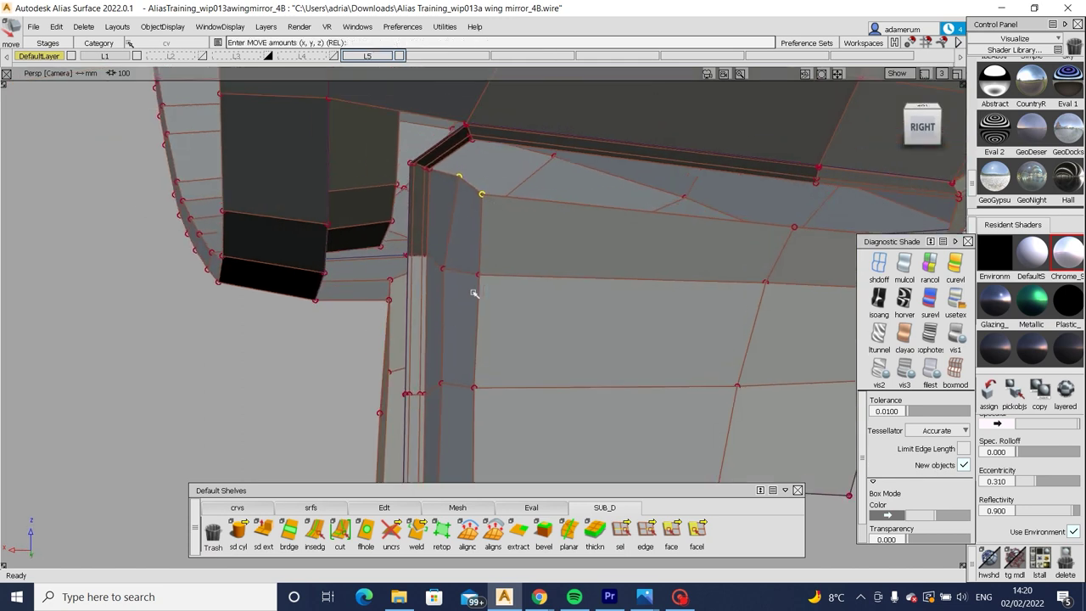
left_click(461, 178)
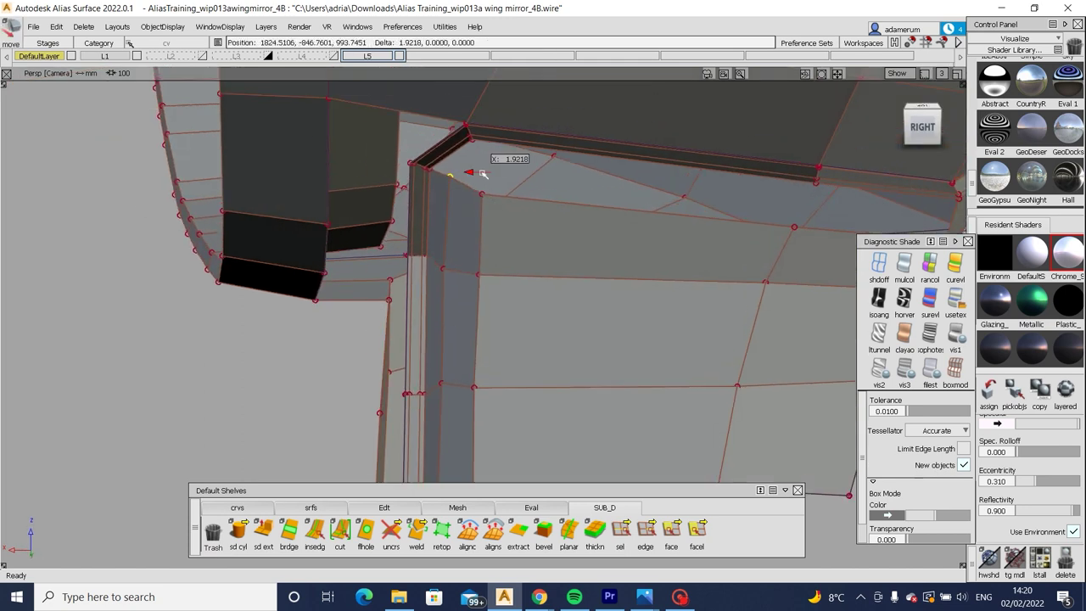
middle_click_drag(480, 191, 528, 240)
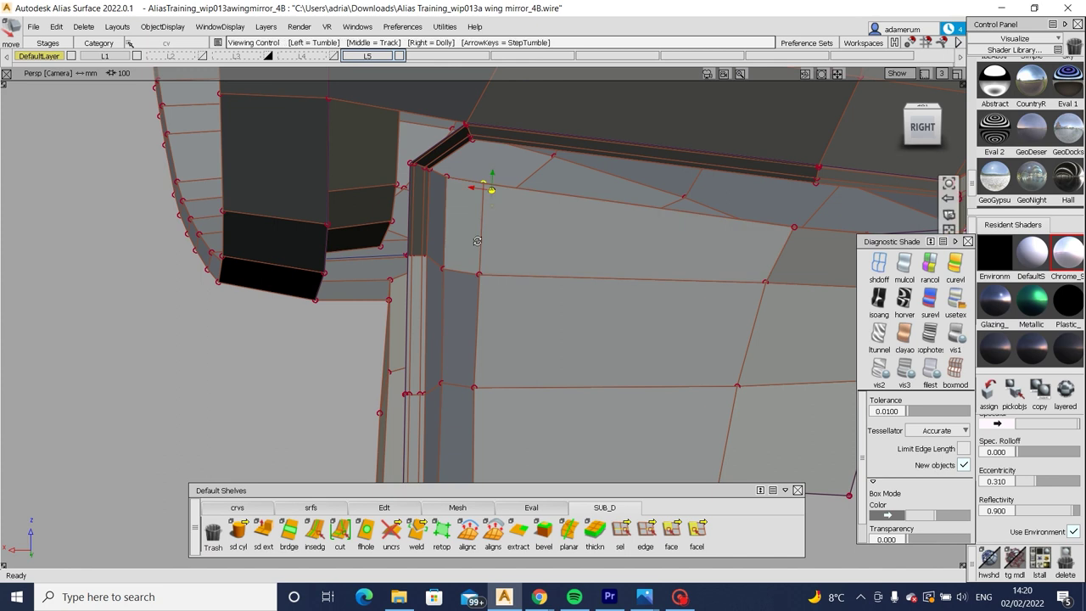
Move the forward column's top vertex about 2.8 mm along Y to refine the base's upper edge.
left_click_drag(477, 241, 586, 221, "alt+shift")
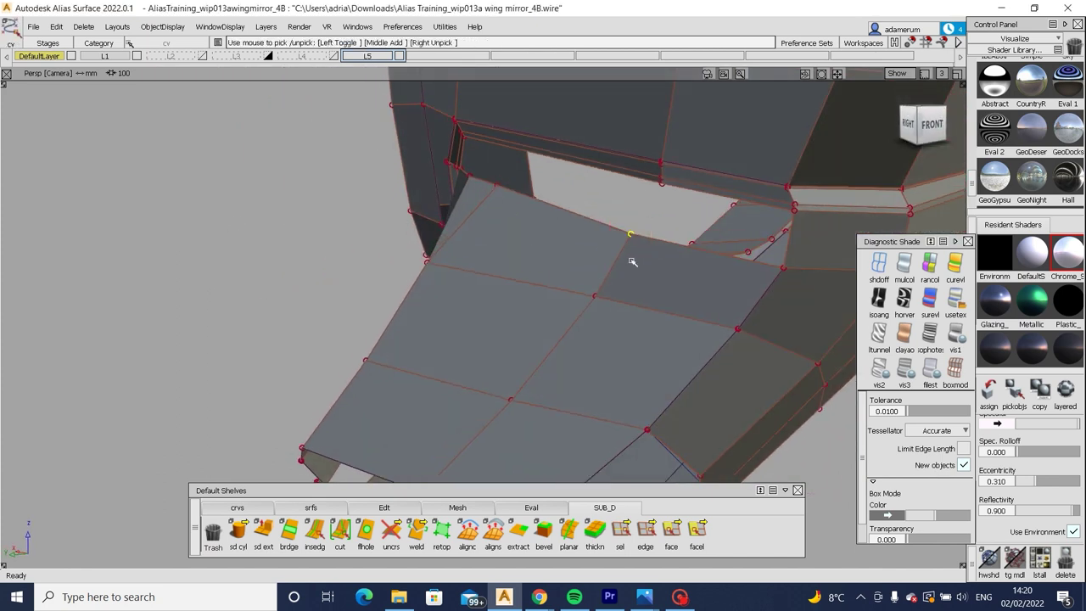
left_click_drag(632, 261, 459, 252, "alt+shift")
middle_click_drag(458, 252, 363, 227)
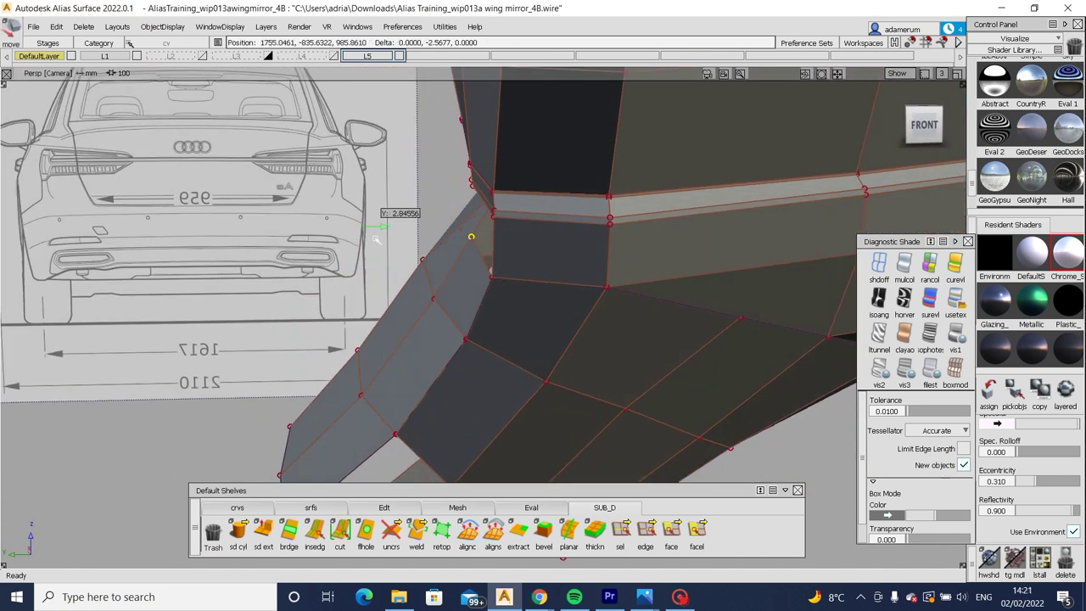
left_click_drag(376, 240, 472, 284, "alt+shift")
Raise the second-row vertex of the column next to the middle column, viewing the base from the back.
left_click_drag(495, 183, 625, 350, "alt+shift")
left_click(551, 278)
left_click_drag(550, 277, 634, 266)
middle_click_drag(670, 348, 666, 292)
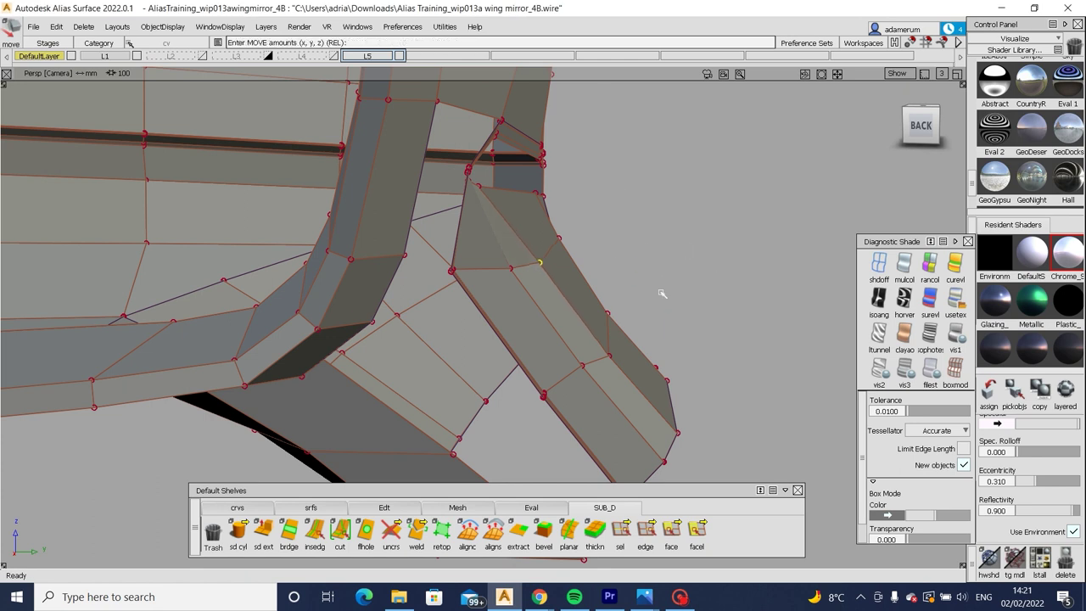
Fine-tune the top row by nudging its middle vertex along X and its forward vertex about 0.3 mm along Y.
left_click_drag(661, 294, 376, 240, "alt+shift")
left_click(420, 170)
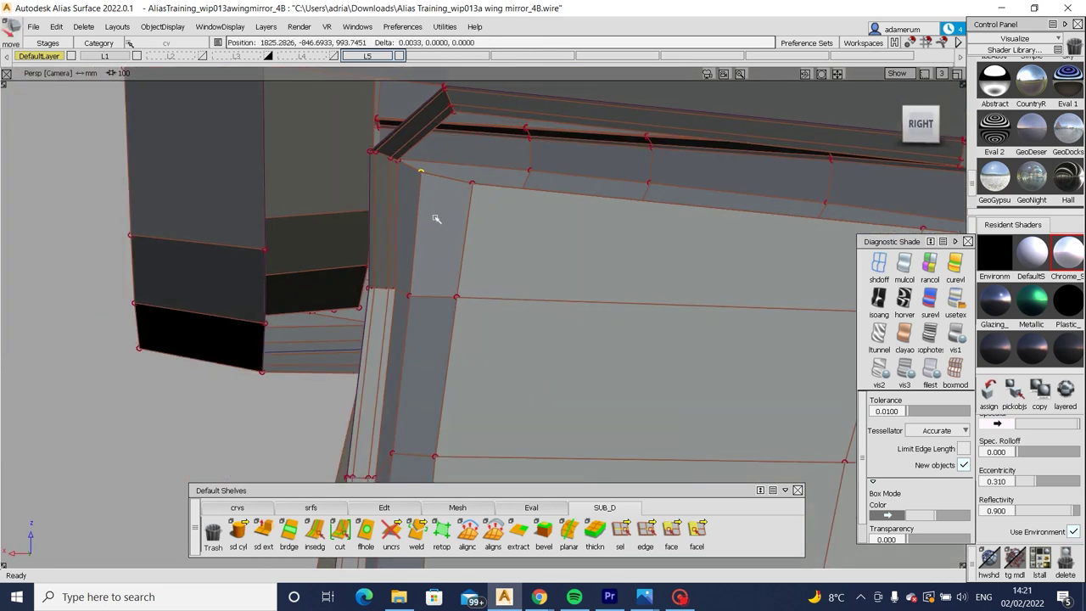
left_click(415, 231)
left_click_drag(420, 238, 521, 288, "alt+shift")
middle_click_drag(577, 289, 577, 283)
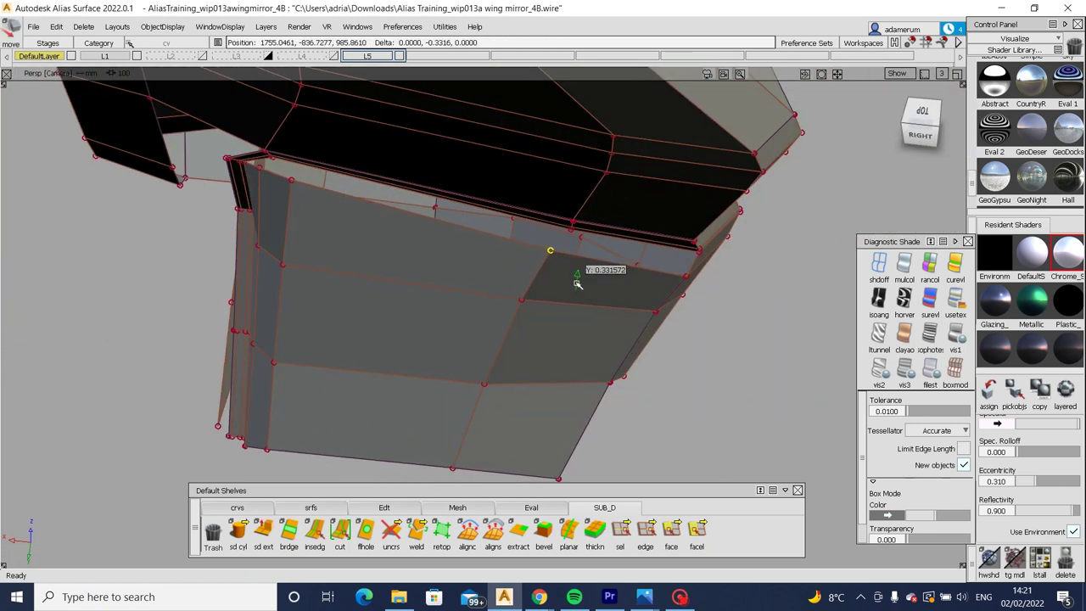
mouse_move(577, 281)
left_mouse_down("alt+shift")
mouse_move(487, 303)
mouse_move(394, 224)
mouse_move(297, 182)
mouse_move(393, 296)
left_mouse_up("alt+shift")
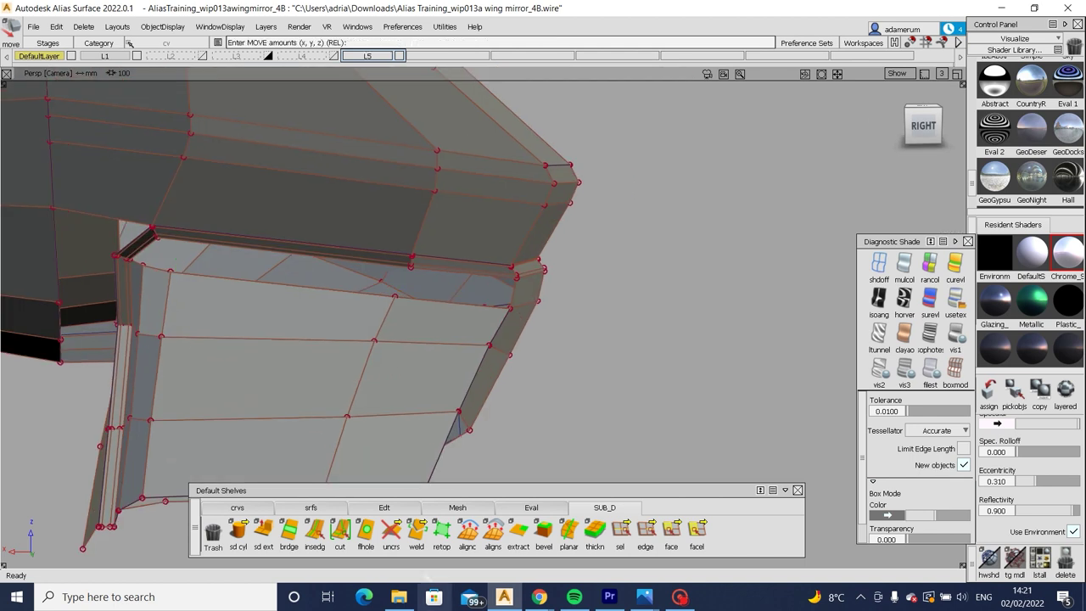
Bridge the base's forward top edge to the seam strip's lower edge using edge picking and 1 division.
double_click(289, 533)
left_click_drag(289, 533, 359, 325, "alt+shift")
left_click(364, 298)
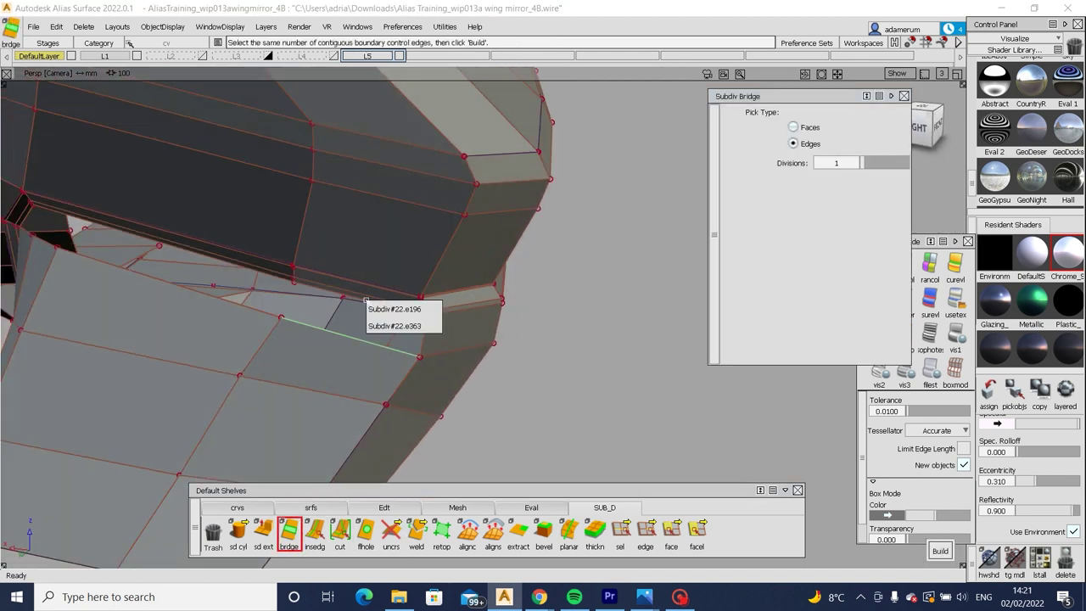
left_click(434, 325)
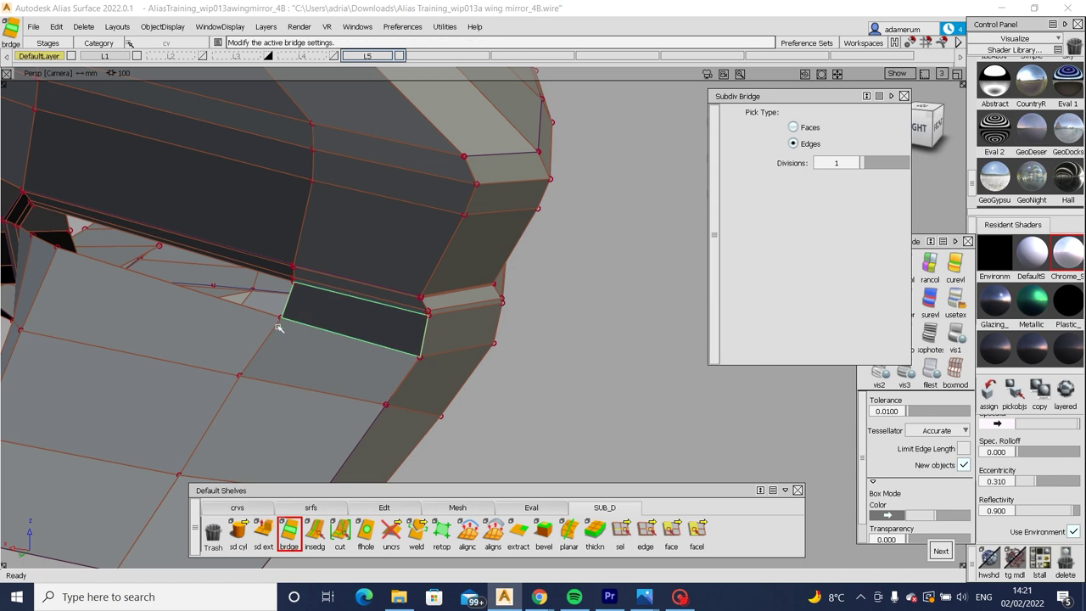
Bridge the base's long top edge and the short edge beside it to the matching seam strip edges up to the bend.
left_click_drag(279, 330, 390, 331, "alt+shift")
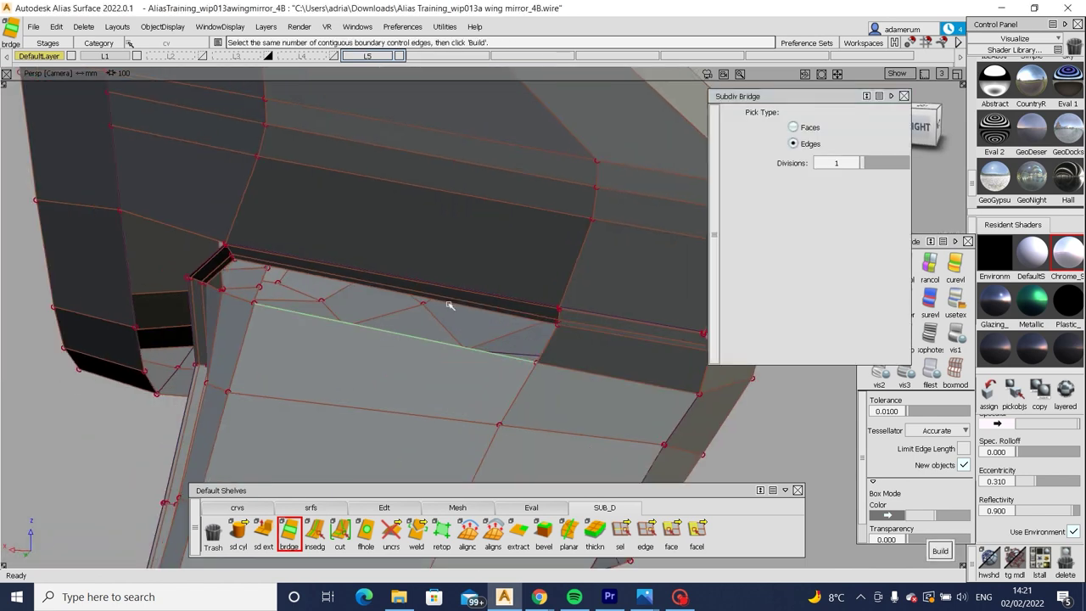
left_click_drag(452, 305, 421, 376, "alt+shift")
middle_click_drag(421, 376, 315, 320, "alt+shift")
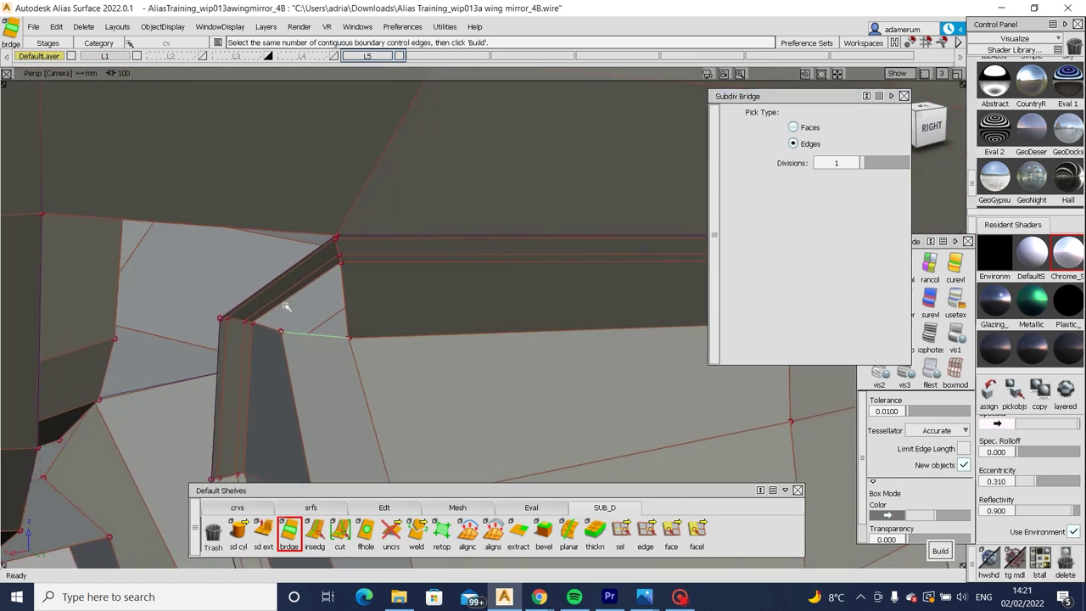
left_click(287, 303)
Weld the loose vertices where the short bridge face meets the seam strip's bend.
key("w")
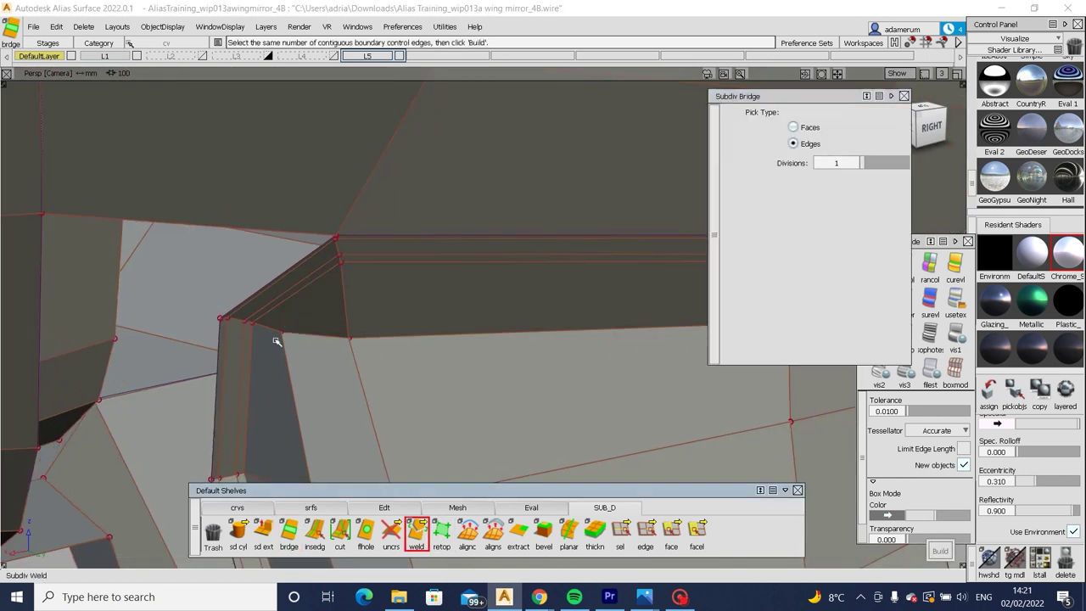
left_click(266, 329)
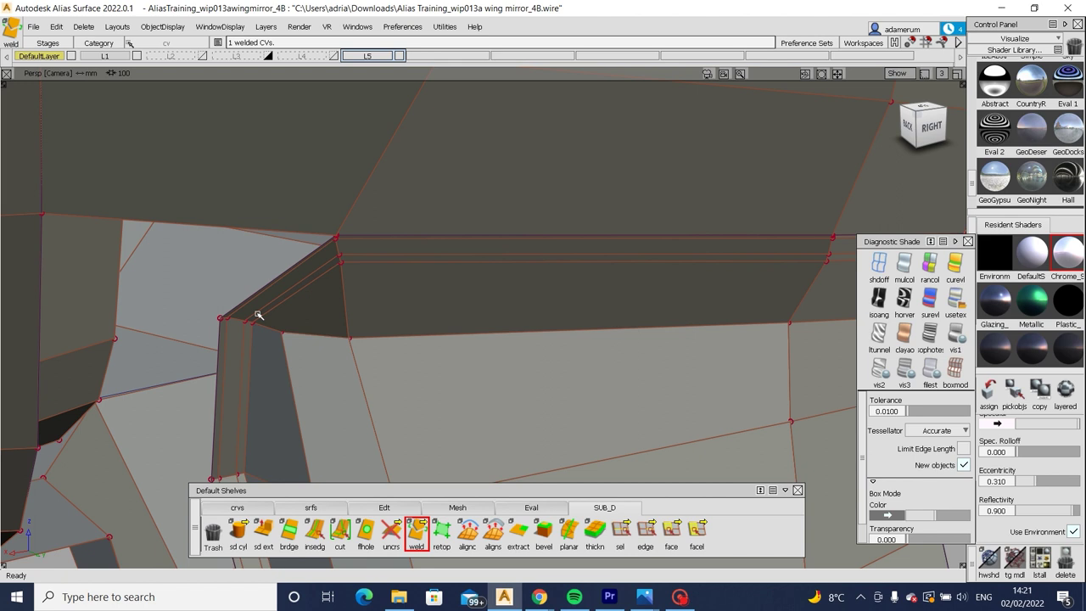
Check the bridged corner in smooth shading, and shift the bridge vertices at the bend about 0.39 mm along Y in box mode.
mouse_move(460, 344)
left_mouse_down("alt+shift")
mouse_move(195, 255)
mouse_move(179, 267)
mouse_move(308, 338)
mouse_move(234, 310)
mouse_move(318, 320)
mouse_move(384, 261)
mouse_move(311, 293)
mouse_move(307, 314)
mouse_move(186, 324)
mouse_move(327, 363)
mouse_move(295, 344)
left_mouse_up("alt+shift")
left_click(955, 297)
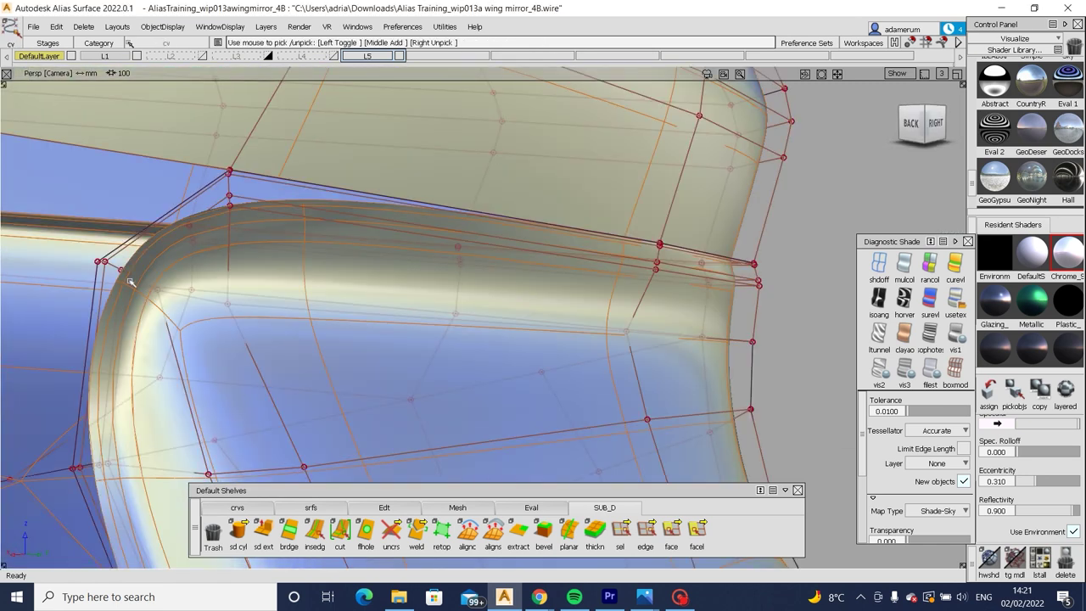
key("3")
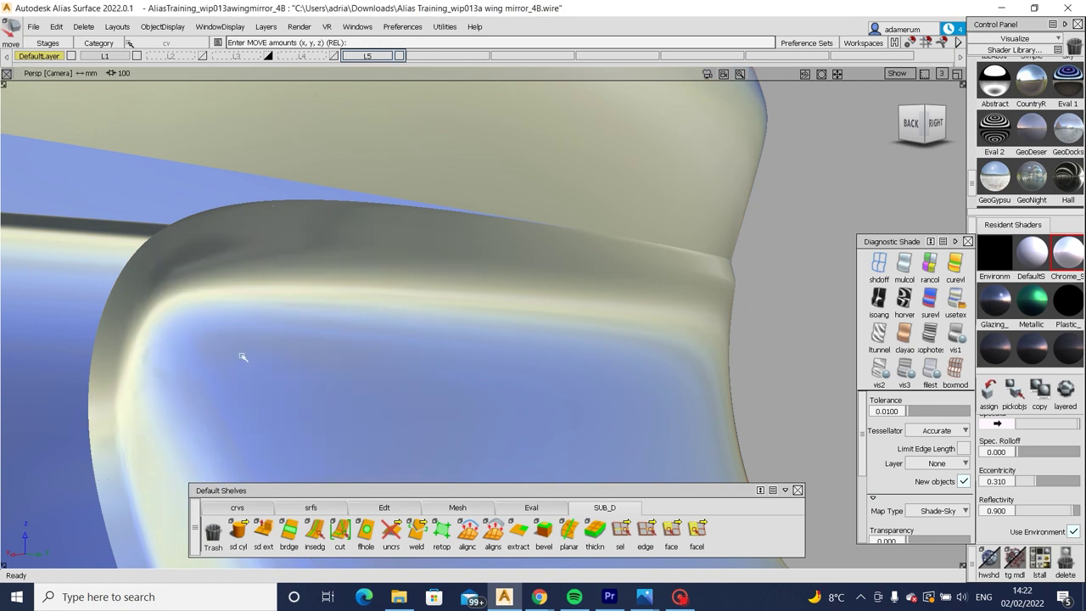
key("1")
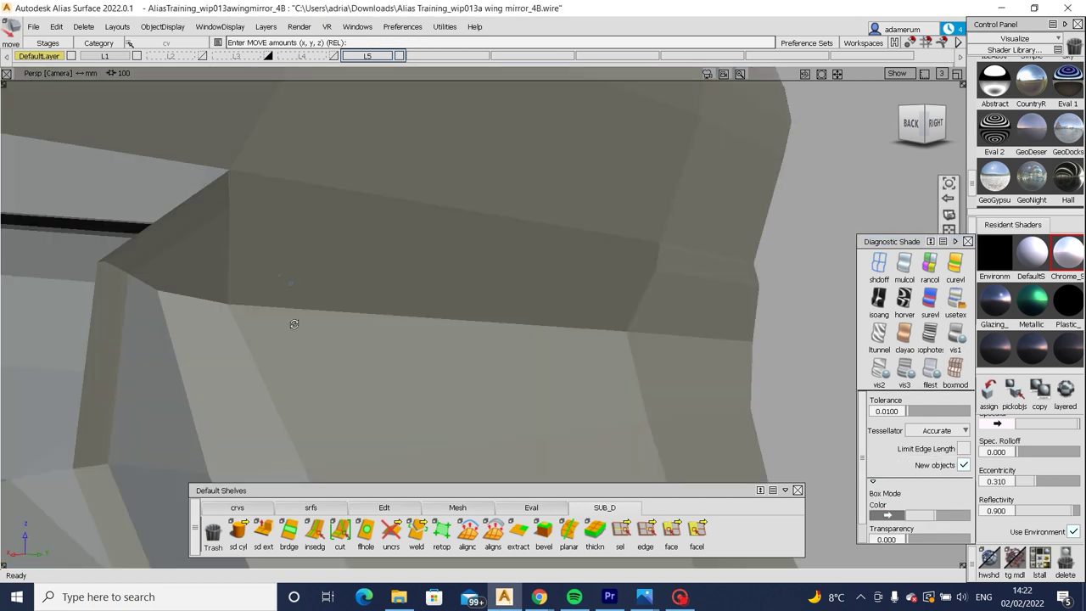
left_click_drag(295, 377, 411, 326, "alt+shift")
right_click_drag(411, 327, 393, 333, "alt+shift")
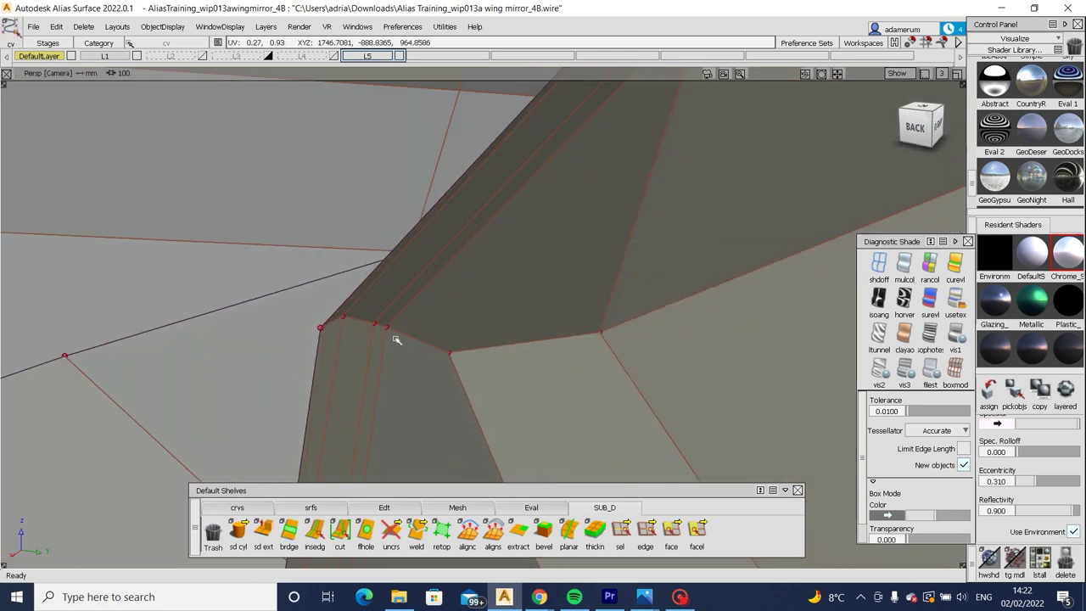
left_click_drag(342, 313, 355, 339, "alt+shift")
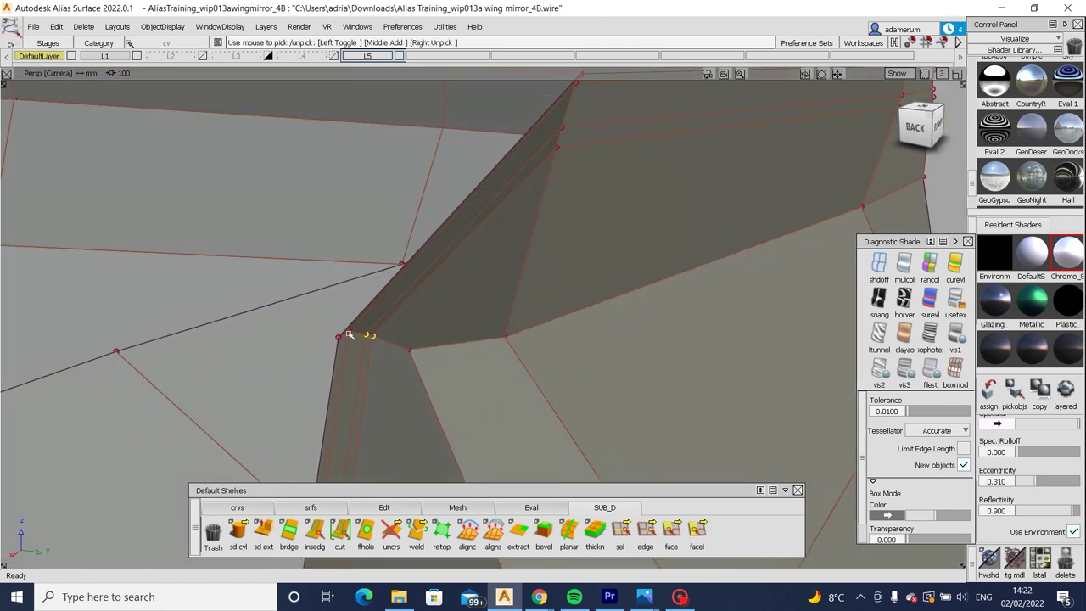
left_click_drag(401, 394, 476, 278, "alt+shift")
left_click_drag(365, 332, 447, 311, "alt+shift")
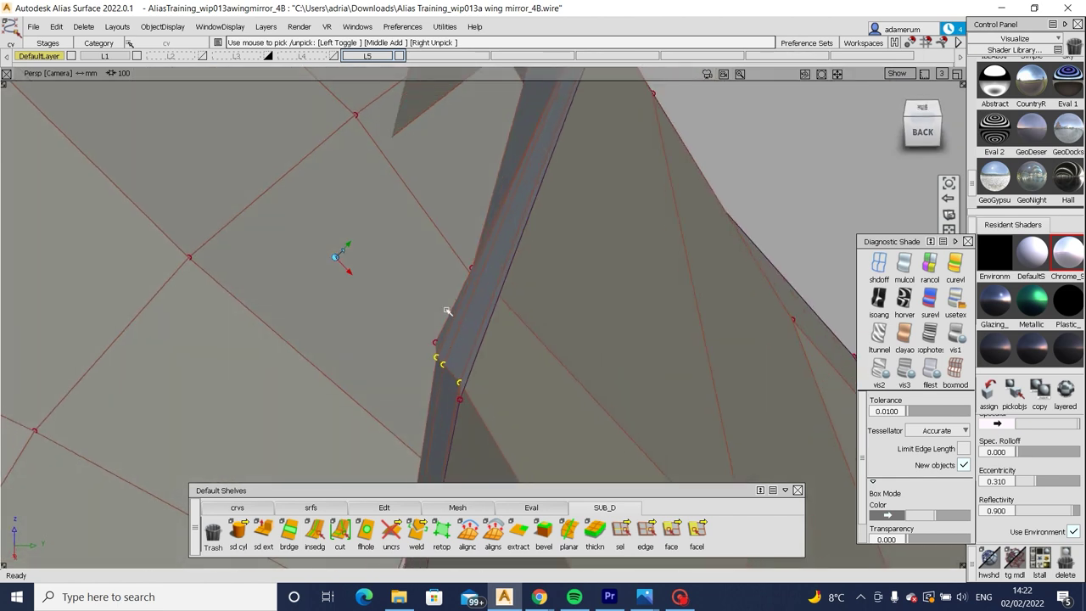
left_click_drag(464, 360, 484, 366, "alt+shift")
middle_click_drag(485, 366, 488, 367)
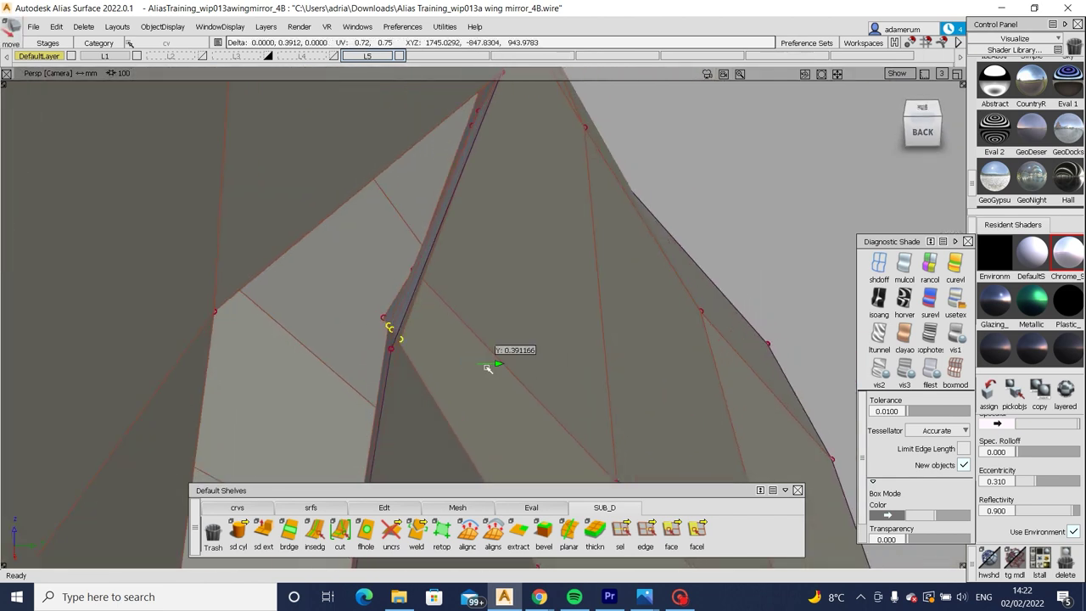
Nudge the base vertex beside the bend along Y, first about 0.77 mm and again about 0.18 mm.
middle_click_drag(390, 329, 437, 373)
left_click_drag(441, 386, 417, 330, "alt+shift")
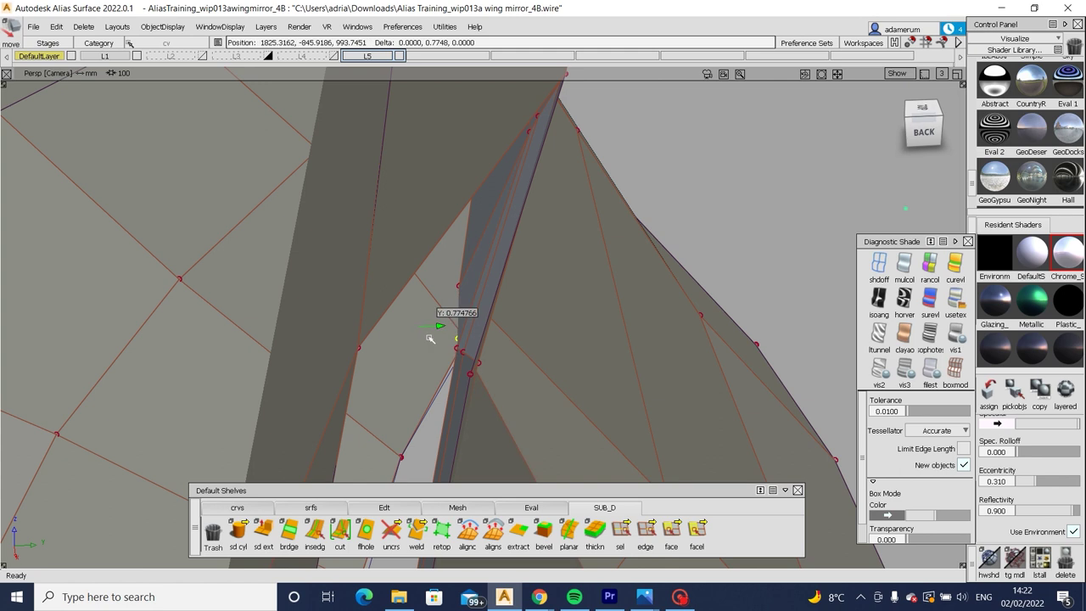
left_click_drag(505, 343, 340, 362, "alt+shift")
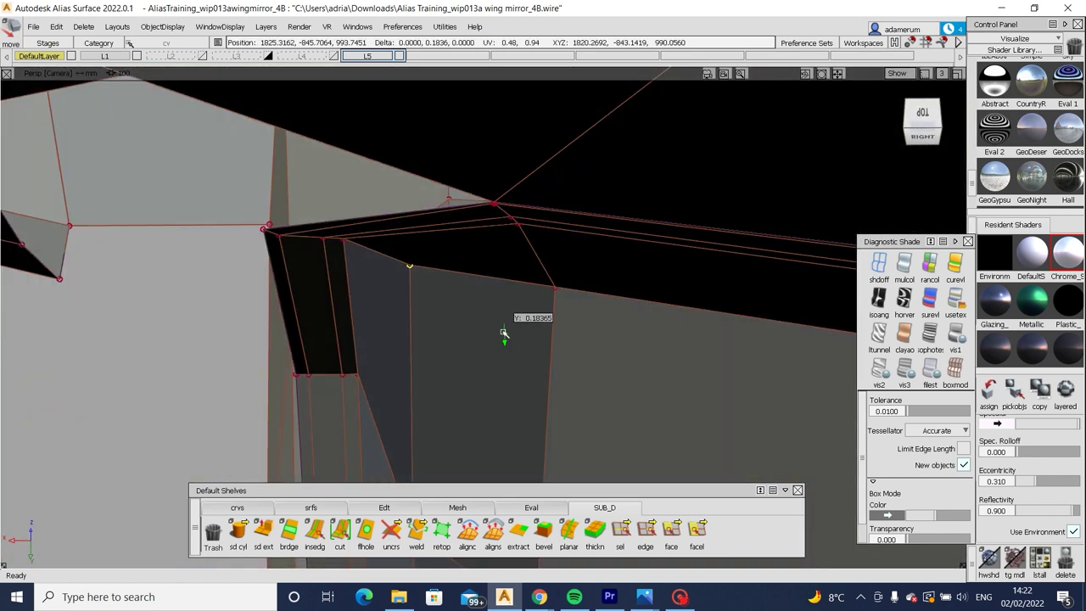
key("Escape")
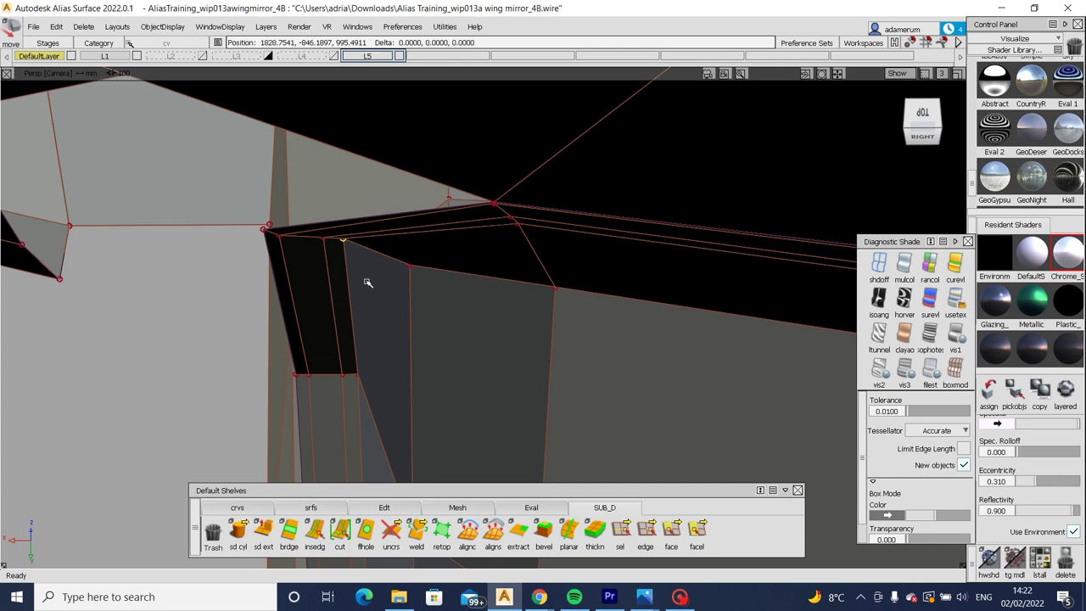
left_click_drag(366, 291, 465, 218)
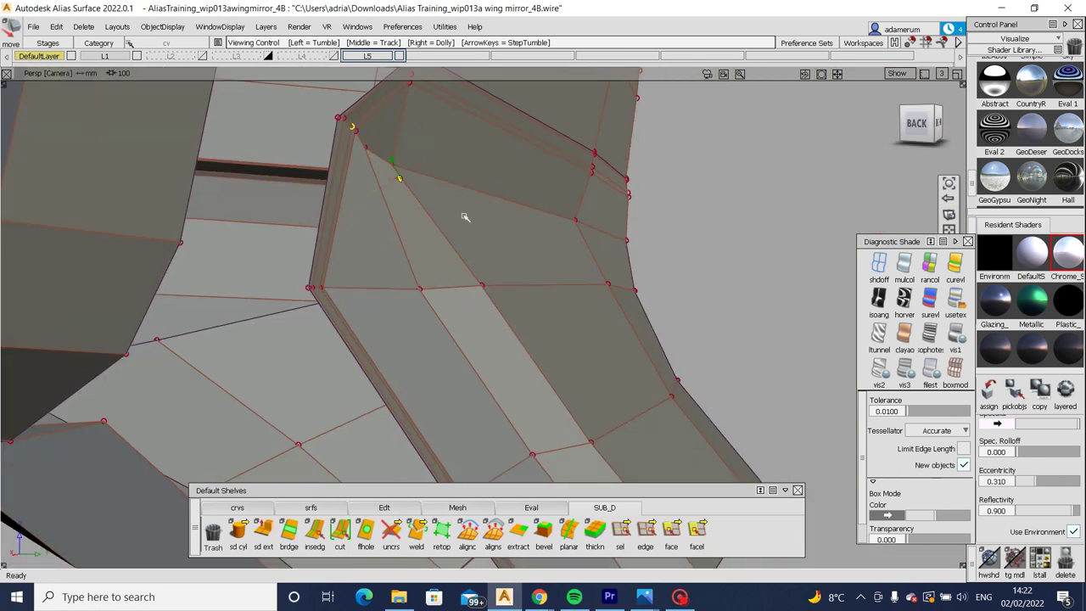
Raise the base vertex nearest the bend and shift it about 0.41 mm along Y, and raise its neighbour about 0.8 mm along Z.
mouse_move(395, 173)
left_mouse_down("alt+shift")
mouse_move(419, 190)
mouse_move(347, 199)
mouse_move(316, 229)
mouse_move(203, 164)
mouse_move(412, 245)
left_mouse_up("alt+shift")
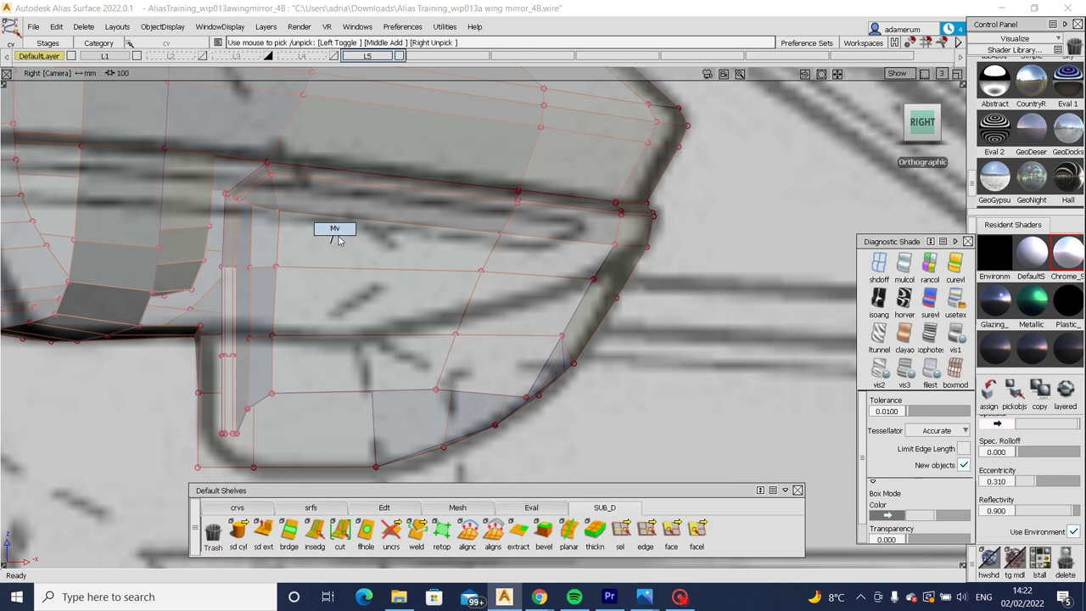
right_click_drag(338, 240, 339, 238)
left_click_drag(319, 221, 511, 243, "ctrl+shift")
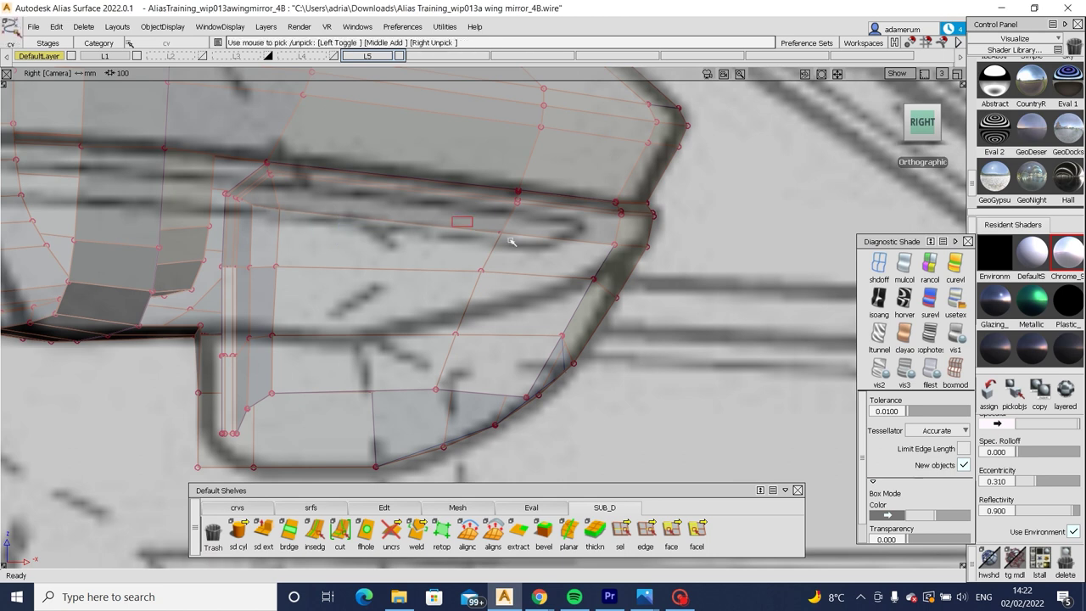
right_click_drag(549, 258, 554, 261)
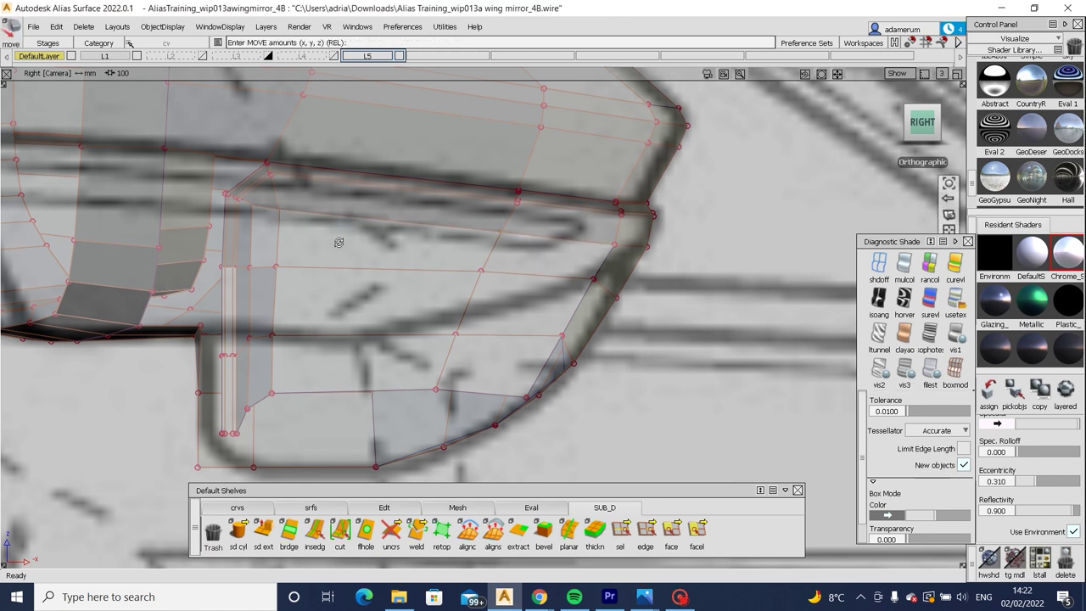
left_click_drag(338, 242, 107, 340, "alt+shift")
left_click(101, 343)
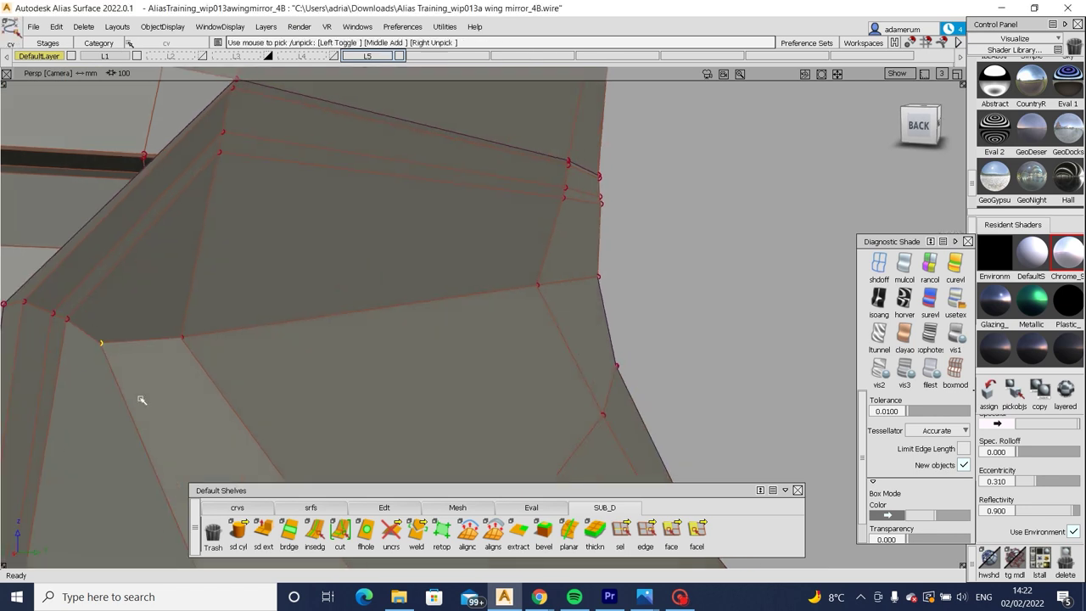
key("m")
right_click_drag(156, 384, 157, 378)
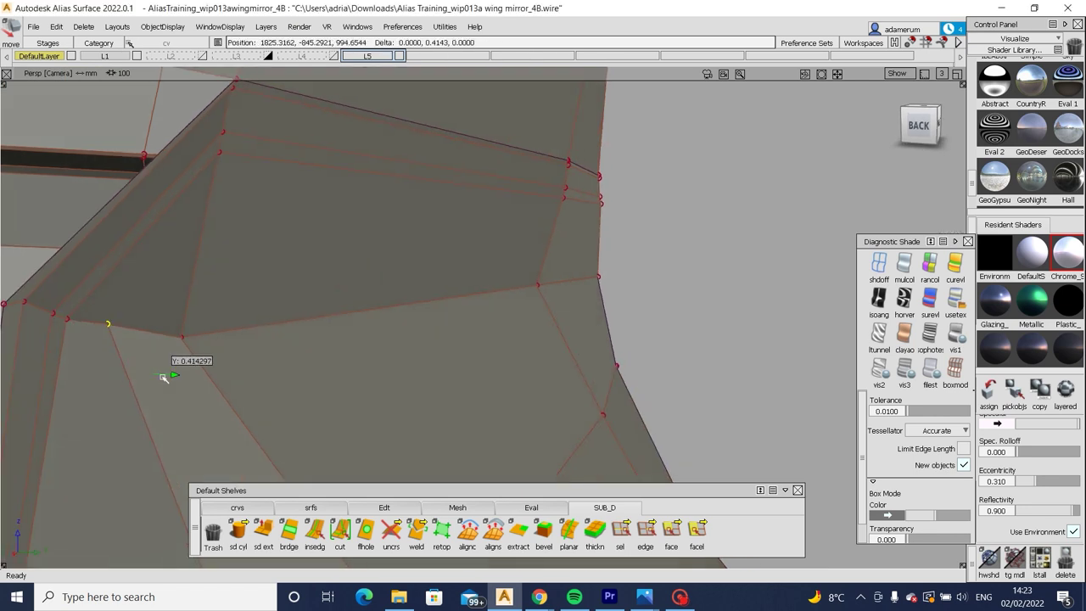
right_click_drag(237, 363, 239, 365)
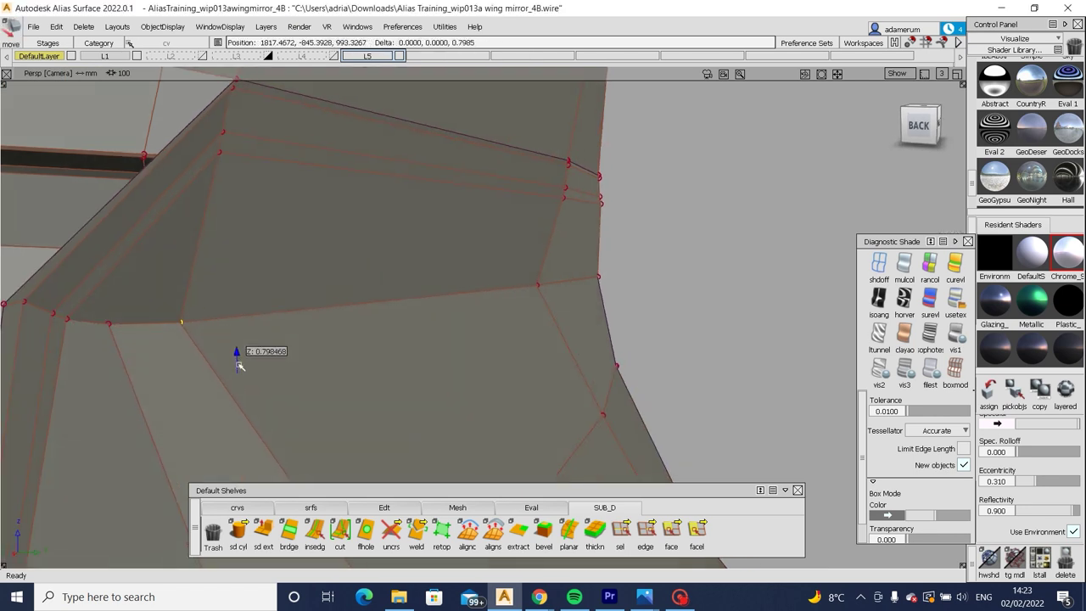
Move the second base vertex from the bend about 0.85 mm along Y to smooth the row's curve.
left_click_drag(242, 367, 220, 355, "alt+shift")
left_click_drag(294, 423, 626, 360, "alt+shift")
middle_click_drag(626, 361, 632, 363)
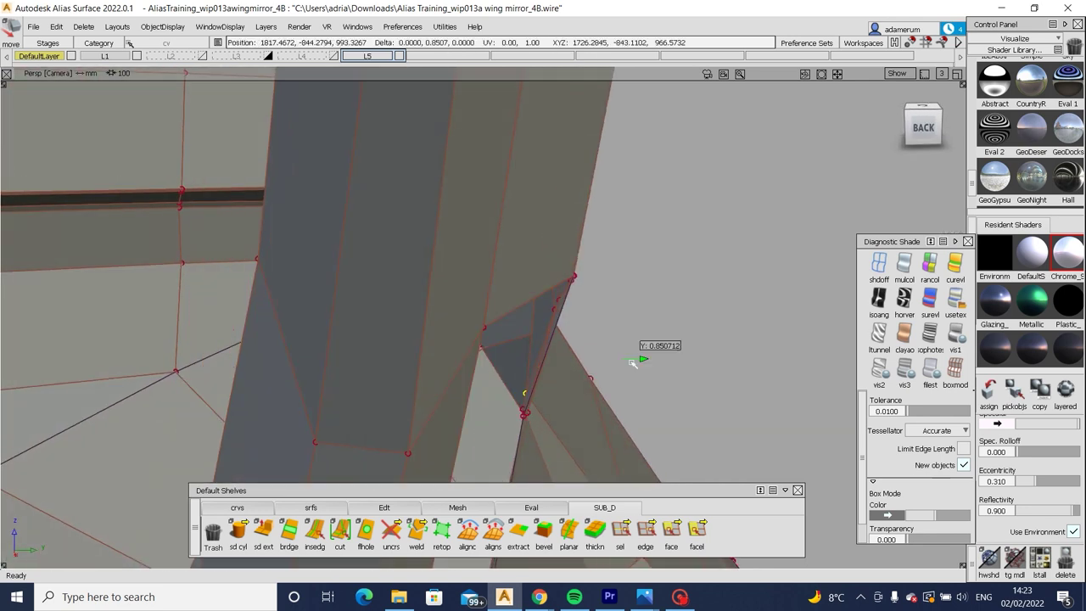
left_click_drag(632, 364, 813, 409, "alt+shift")
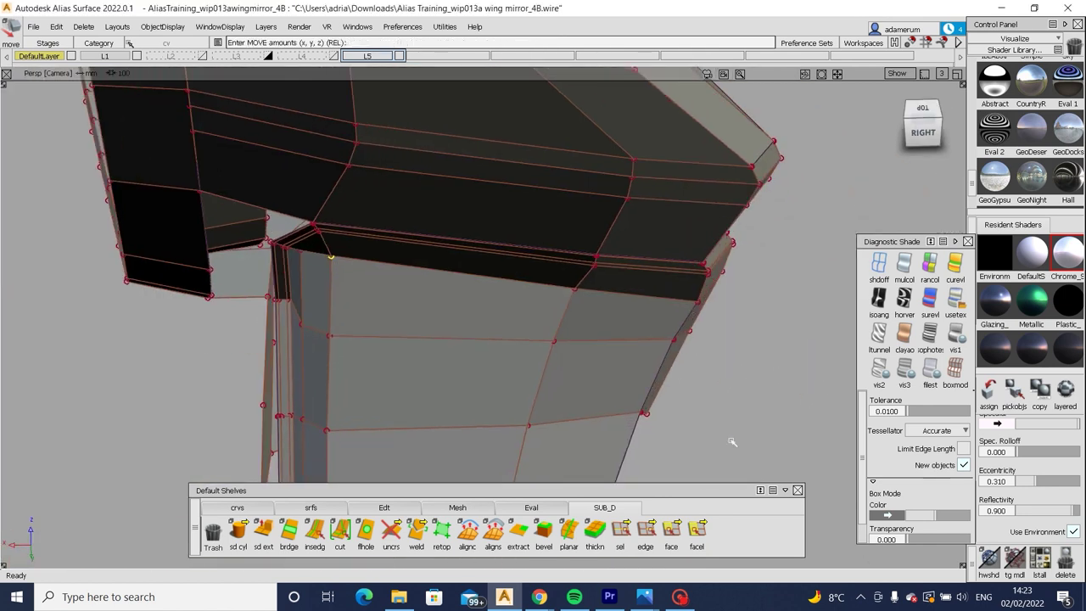
middle_click_drag(731, 414, 740, 419)
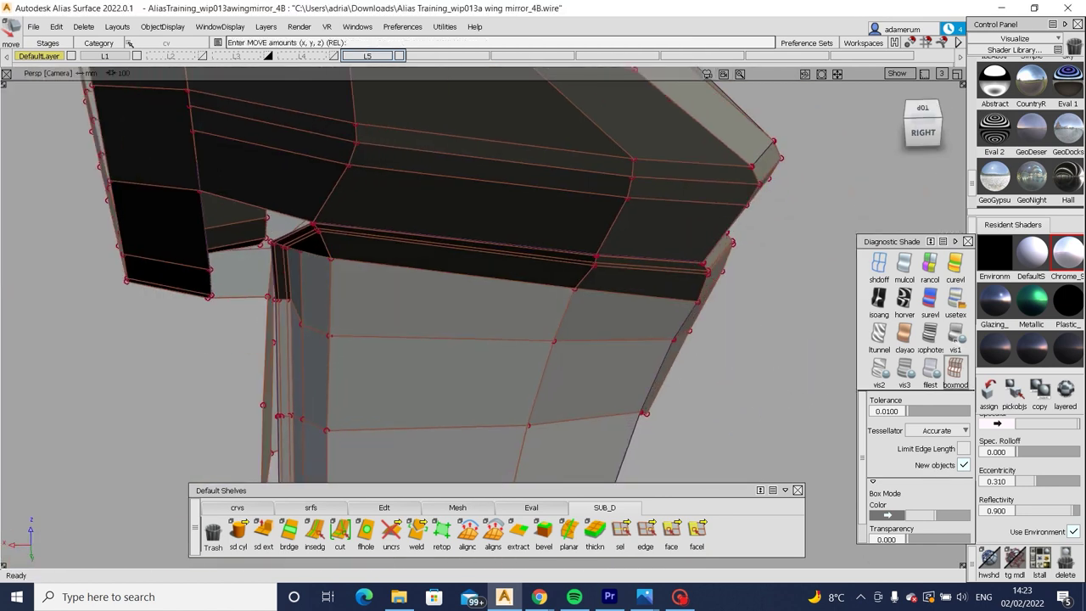
Examine the corner in smooth shading, look at the Audi A6 photos on Autocar in Chrome, and return to Alias in box mode.
left_click(955, 297)
mouse_move(660, 311)
left_mouse_down("alt+shift")
mouse_move(569, 274)
mouse_move(538, 296)
mouse_move(550, 296)
left_mouse_up("alt+shift")
left_click_drag(314, 249, 275, 242, "alt+shift")
right_click_drag(312, 242, 603, 573, "alt+shift")
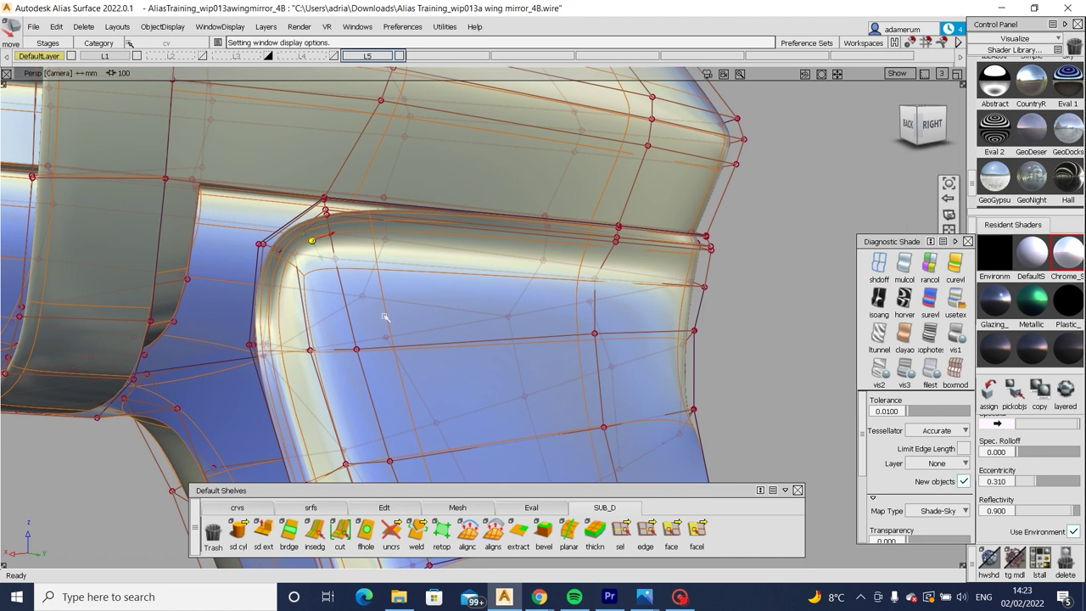
mouse_move(552, 603)
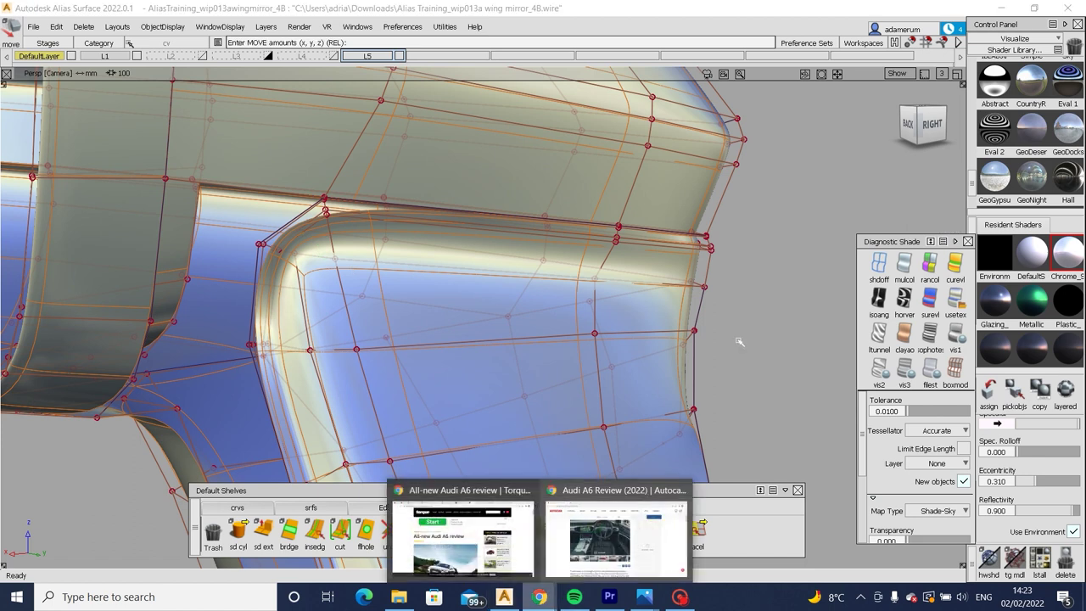
left_click(599, 567)
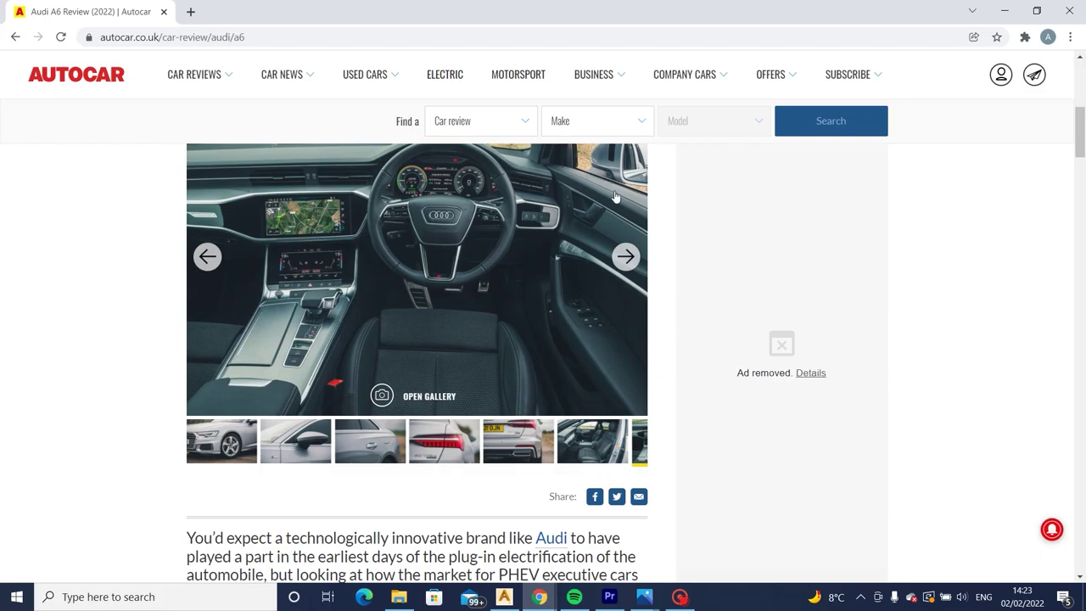
left_click(504, 597)
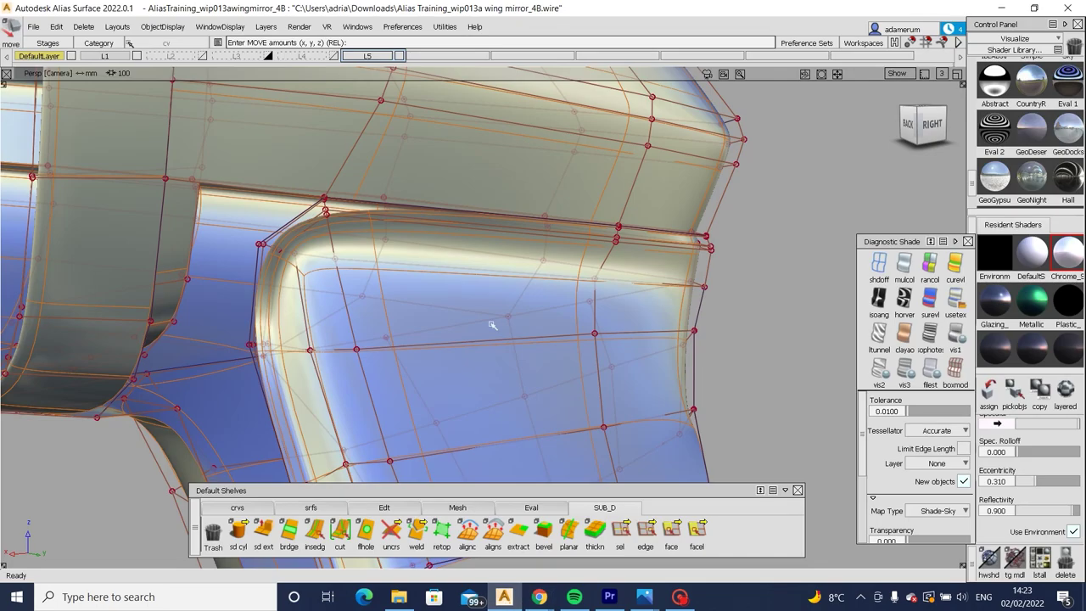
left_click(955, 367)
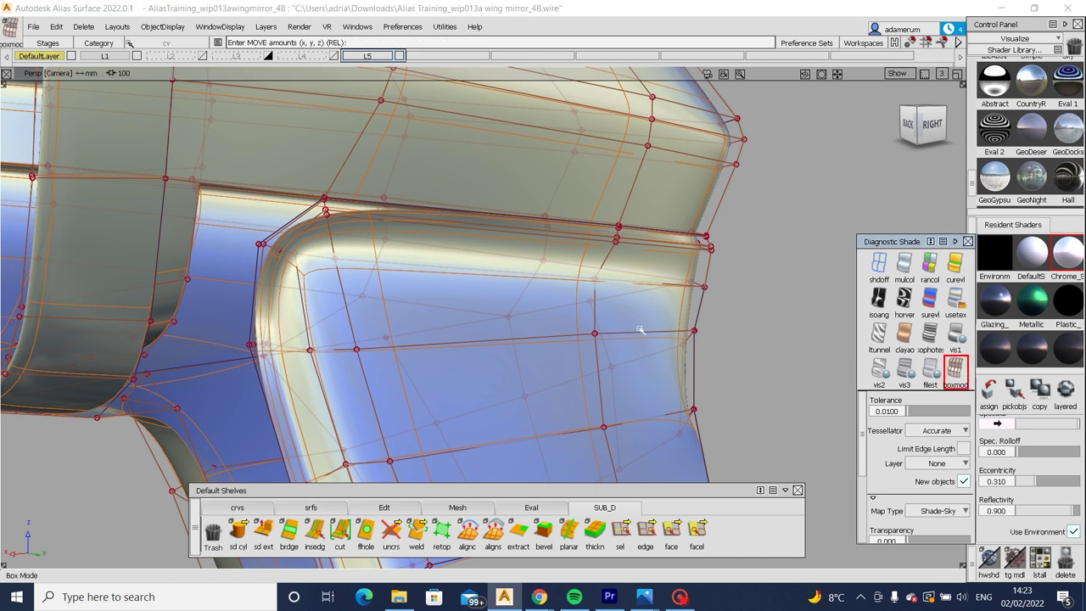
Move the seam strip vertices at the bend about 0.28 mm along Y.
right_click_drag(356, 273, 120, 269, "alt+shift")
left_click_drag(121, 270, 512, 311, "alt+shift")
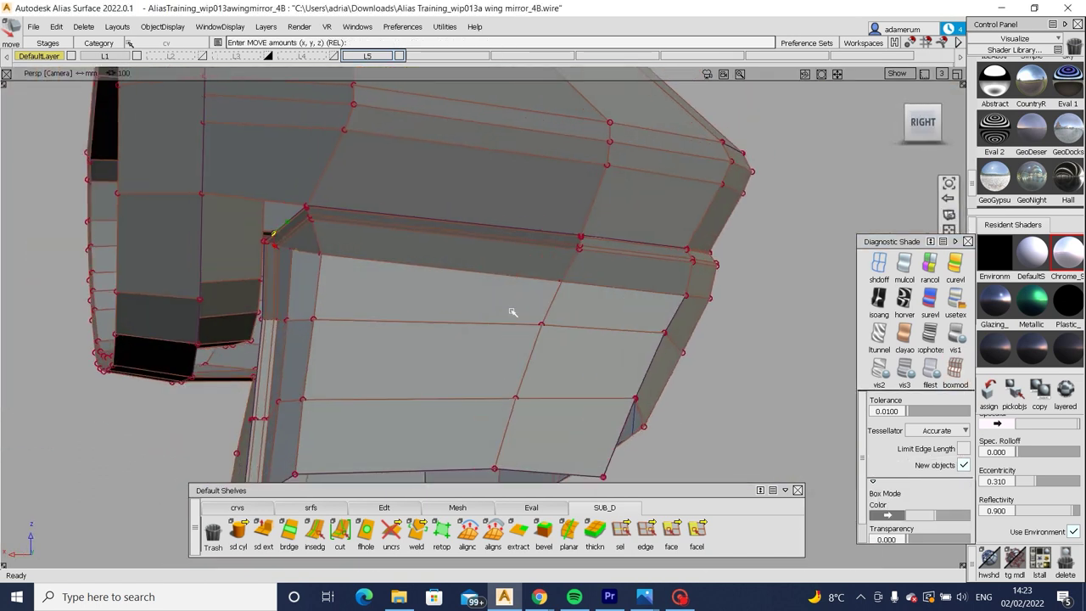
right_click_drag(511, 311, 631, 320, "alt+shift")
left_click_drag(631, 319, 430, 321, "alt+shift")
left_click_drag(373, 221, 365, 274, "alt+shift")
left_click_drag(398, 317, 295, 341, "alt+shift")
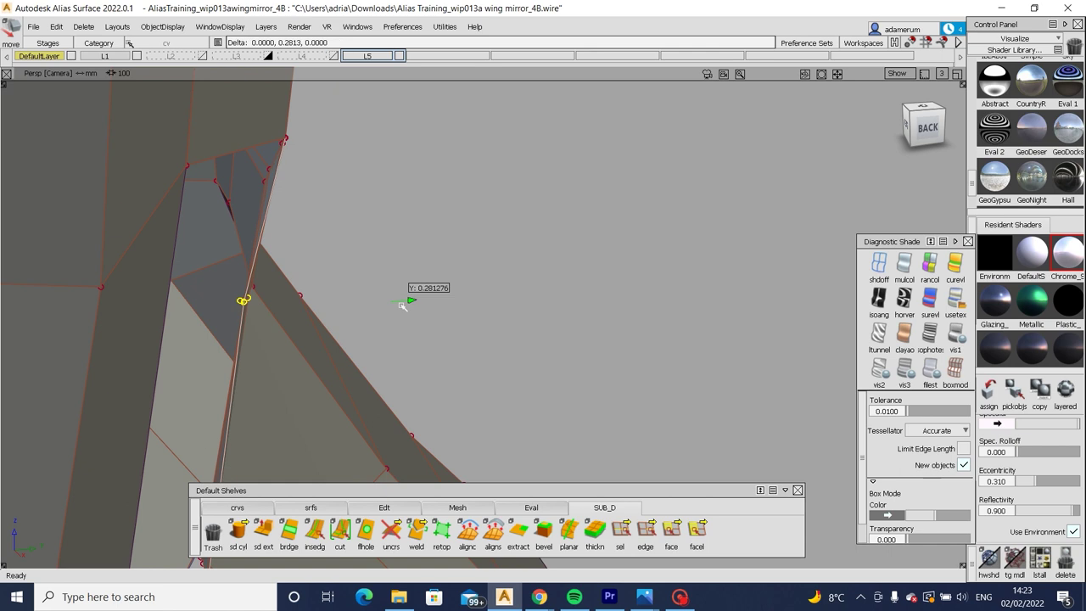
Move the base vertex beside the bend about 0.6 mm along Y, and pick the row of vertices across the bend for moving.
left_click_drag(255, 334, 267, 337, "alt+shift")
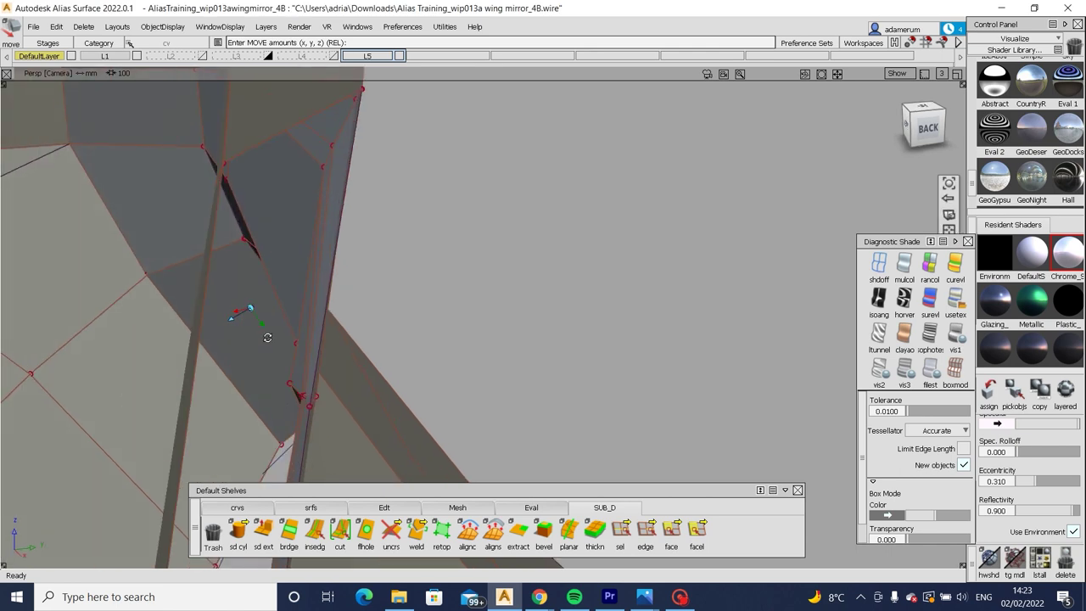
left_click_drag(289, 386, 307, 403)
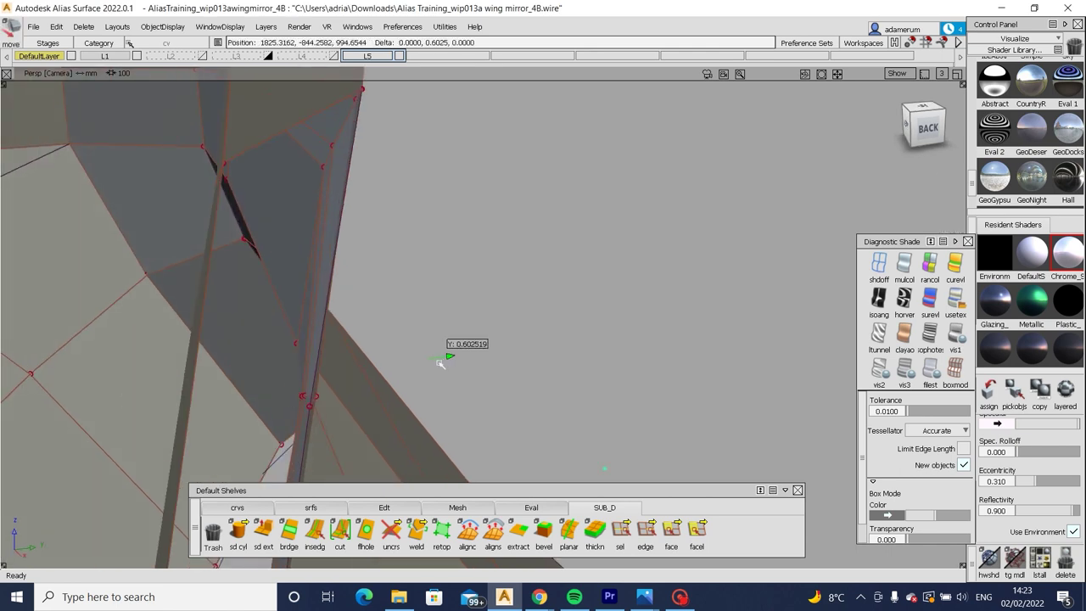
left_click_drag(405, 367, 397, 332, "alt+shift")
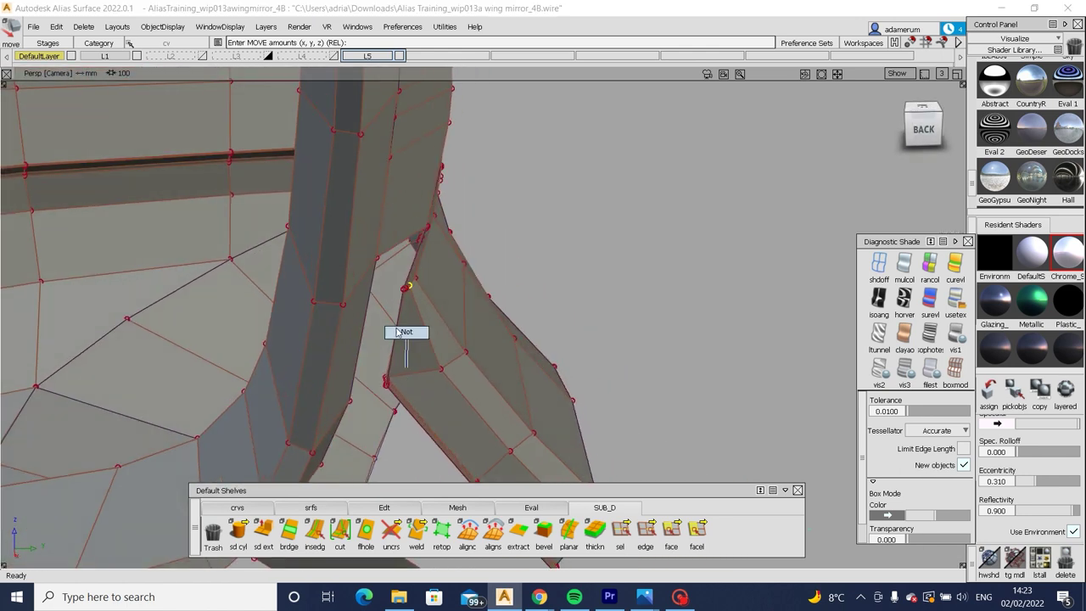
left_click_drag(471, 363, 243, 322)
key("m")
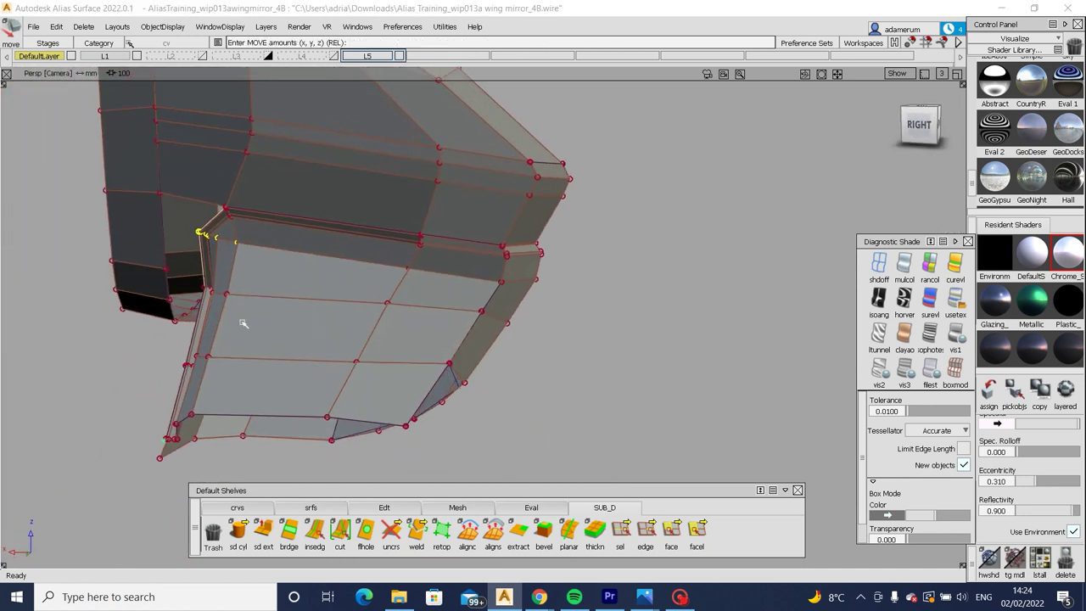
Select the edge loop along the seam strip's lower edge and follow it around to the far side of the housing.
left_click(620, 532)
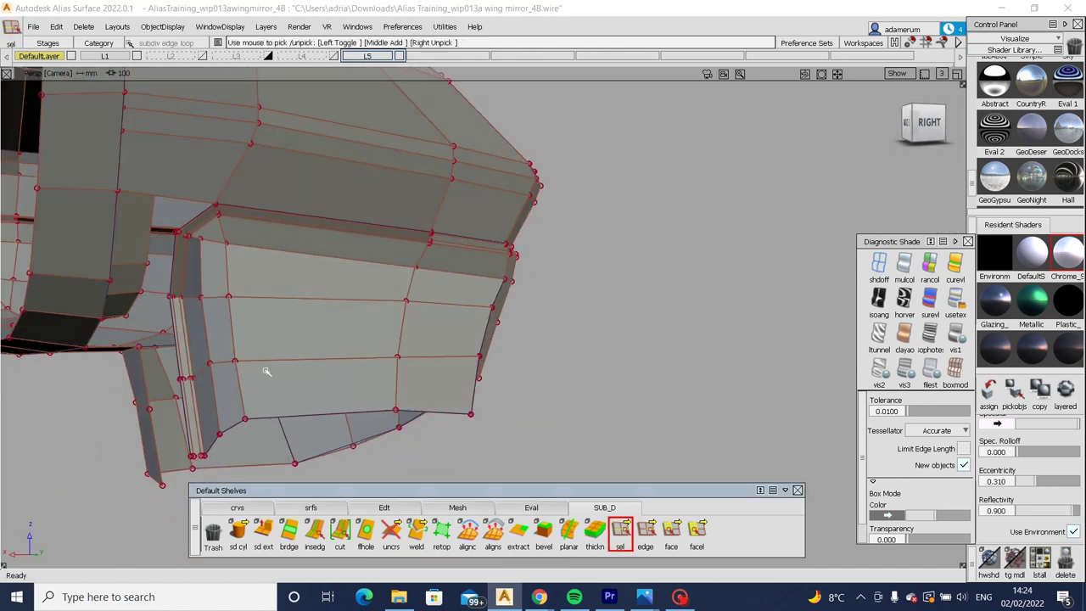
left_click(194, 367)
mouse_move(407, 327)
left_mouse_down("alt+shift")
mouse_move(277, 373)
mouse_move(439, 388)
left_mouse_up("alt+shift")
right_click_drag(535, 342, 717, 252, "alt+shift")
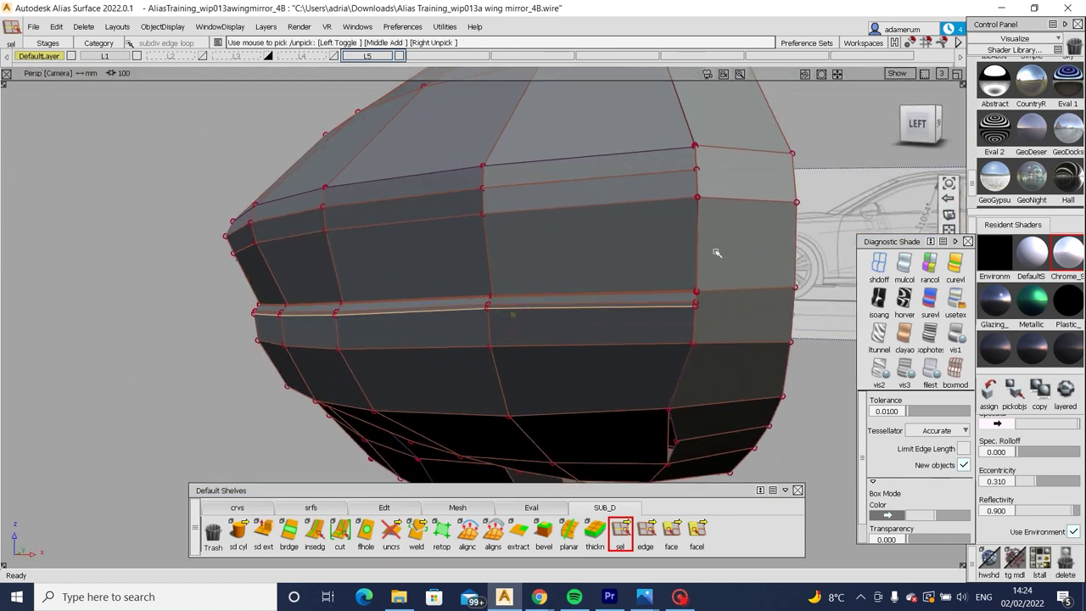
Pick the seam strip vertices one column in from the housing's end for moving and check them in the Left view.
left_click(918, 123)
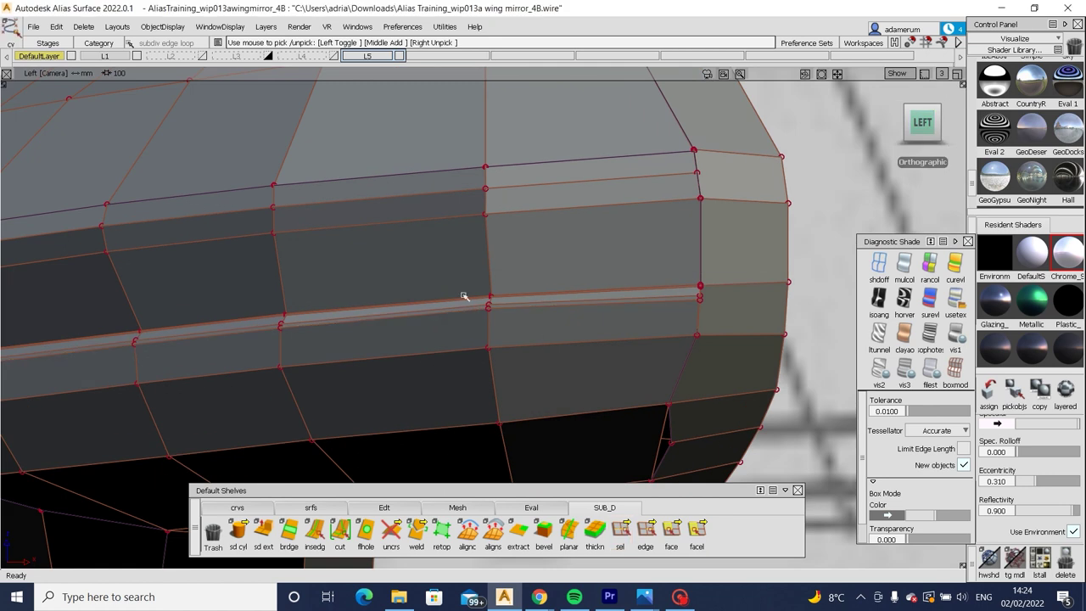
left_click_drag(489, 297, 465, 304, "alt+shift")
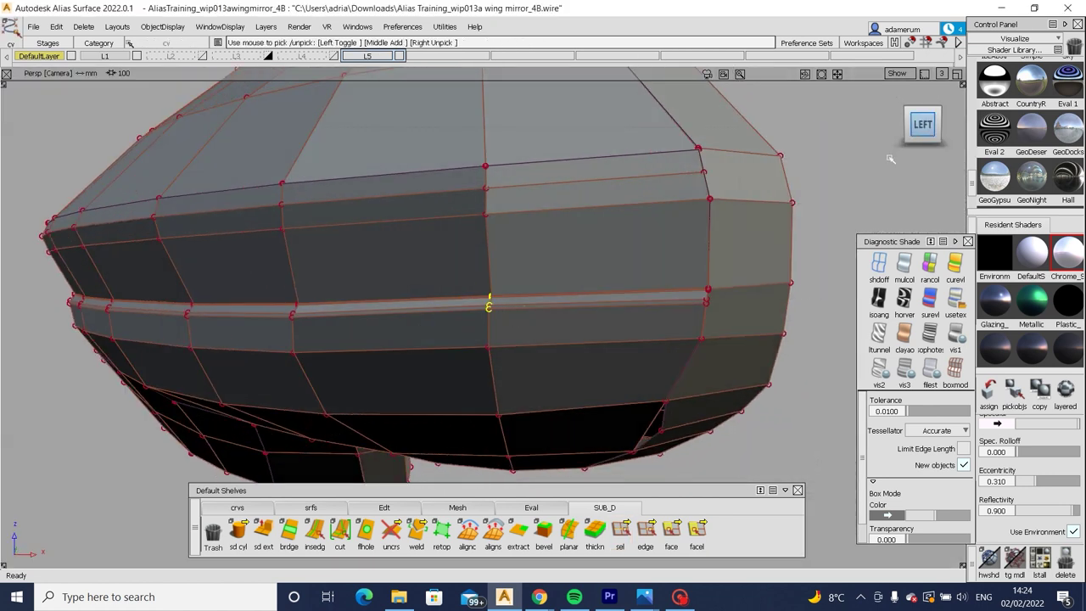
left_click(918, 125)
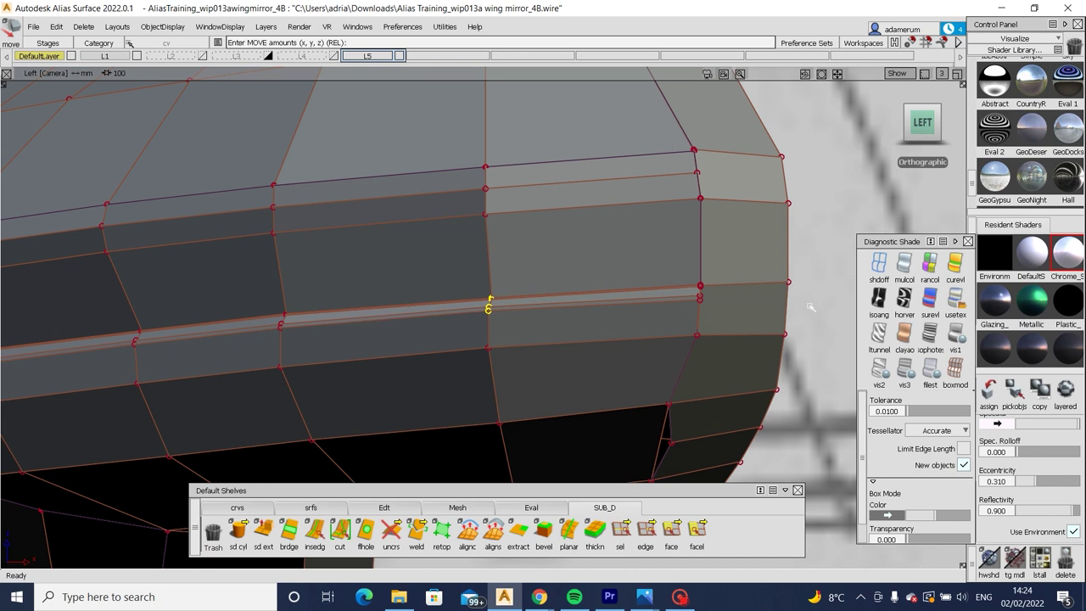
left_click_drag(489, 306, 476, 263, "alt+shift")
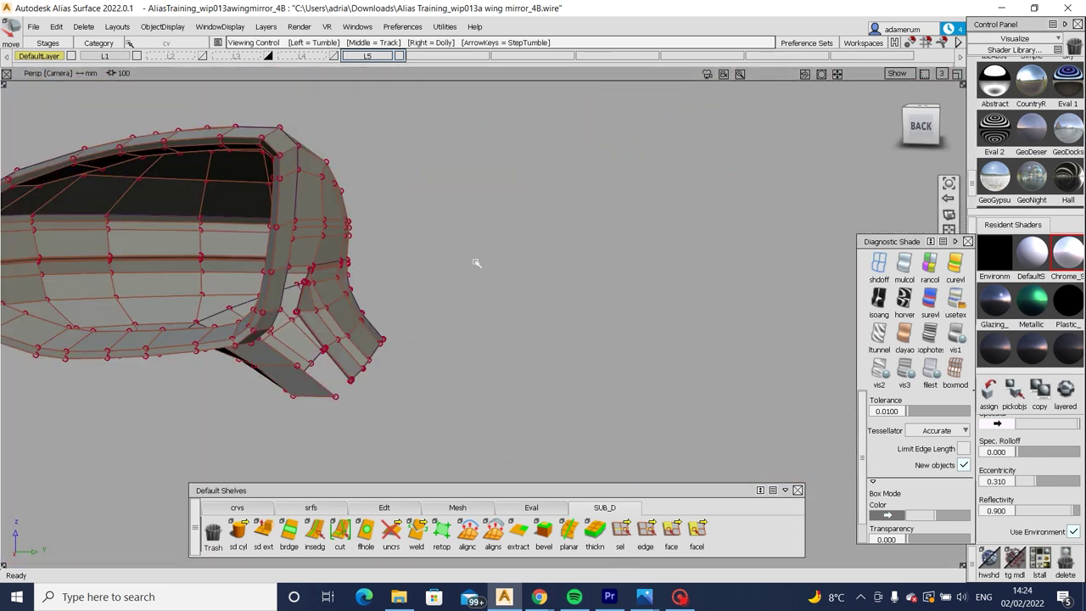
Move the vertices at the middle of the housing's inner side about 1.37 mm along X in the Right view.
left_click_drag(359, 287, 316, 242, "alt+shift")
left_click(923, 124)
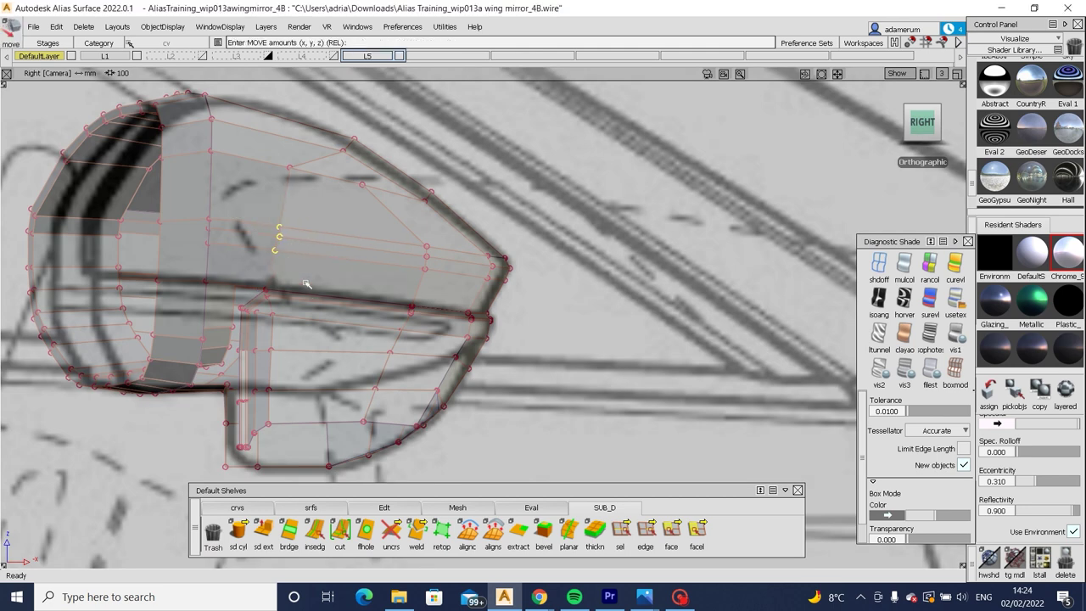
key("m")
middle_click_drag(288, 253, 303, 250)
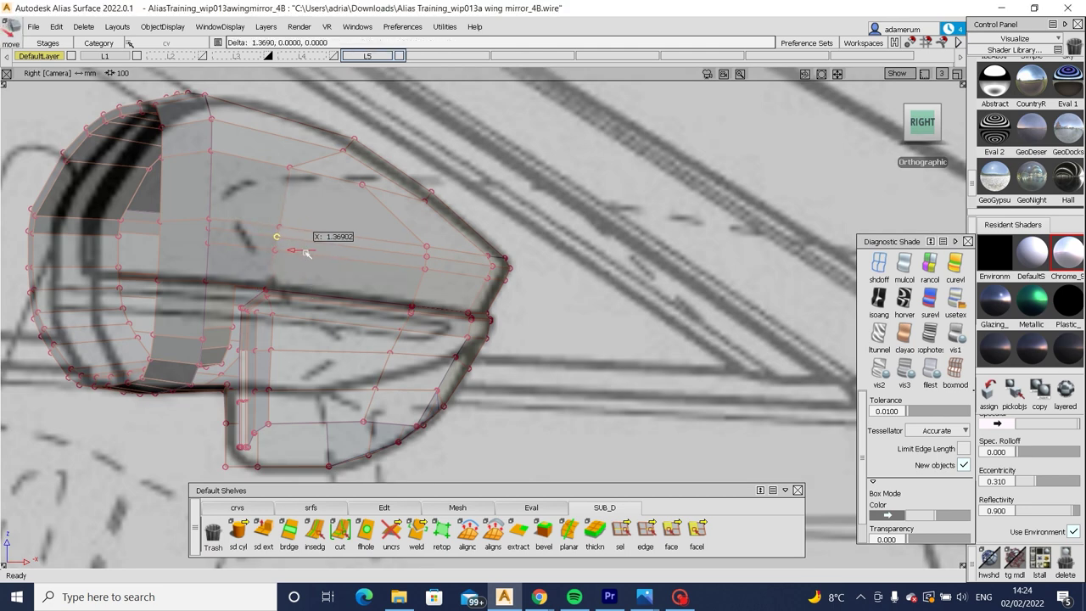
Move the two lower vertices on the inner side about -1.68 mm along Y and the one above them about -0.87 mm.
left_click_drag(353, 282, 329, 288, "alt+shift")
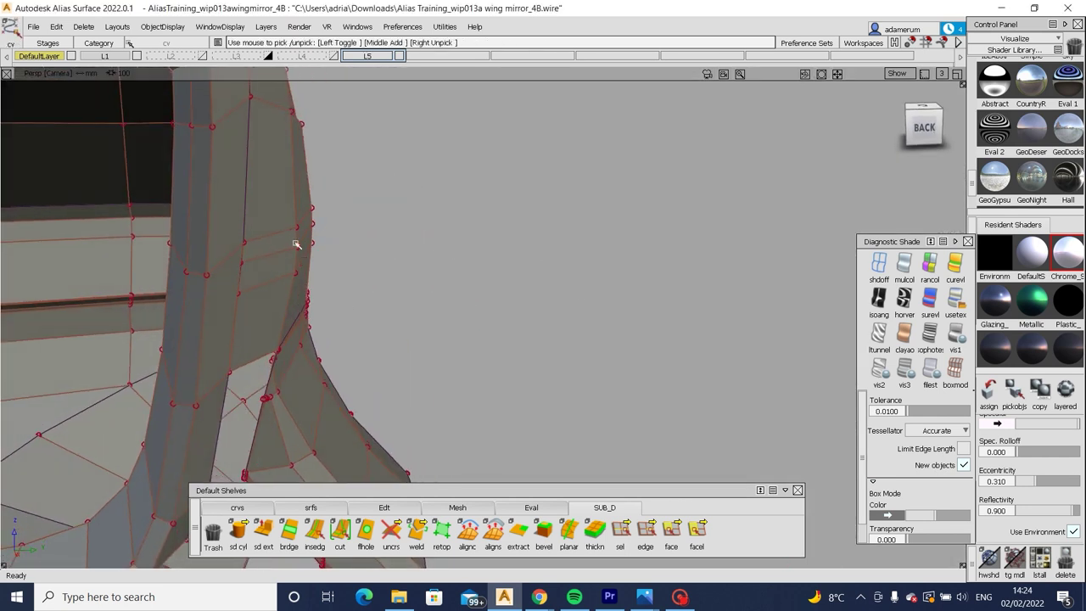
middle_click_drag(401, 297, 394, 296)
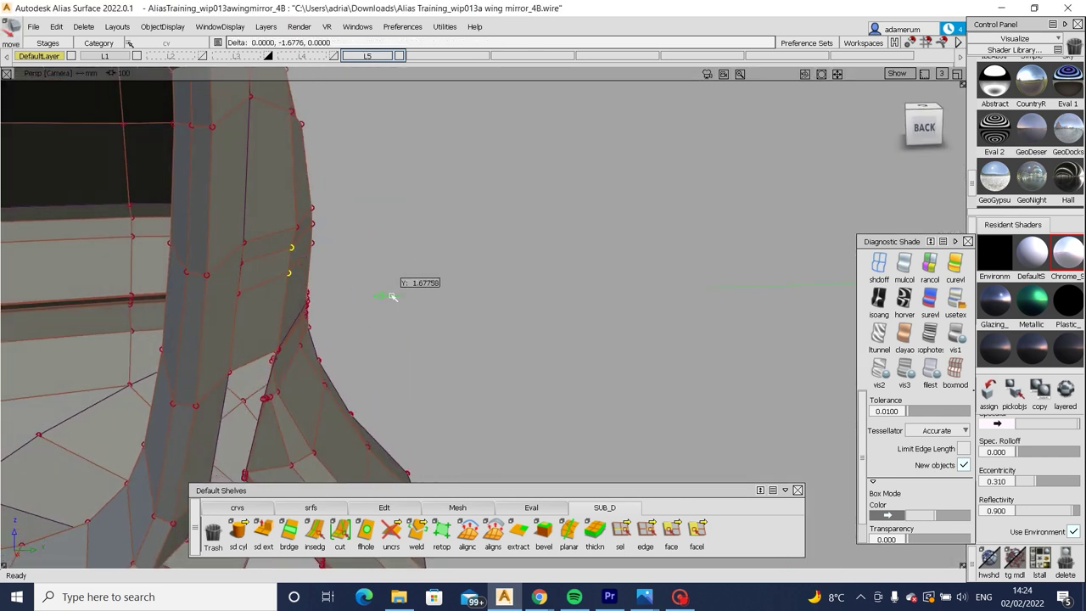
key("F8")
key("m")
middle_click_drag(434, 234, 432, 233)
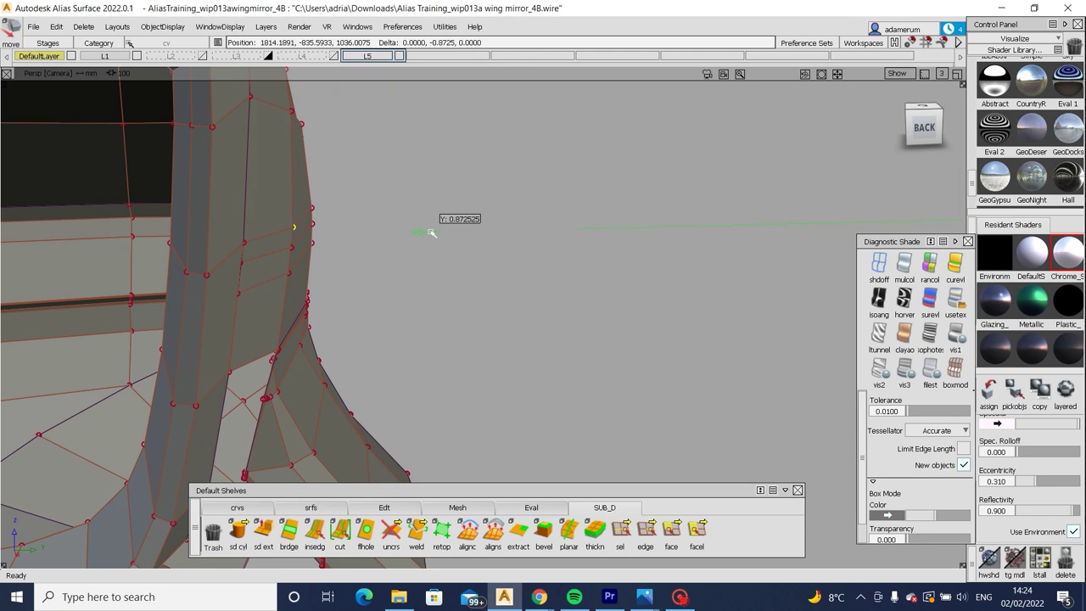
Examine the housing's inner side in smooth Shade-Sky shading and return to box mode.
left_click_drag(436, 243, 310, 212, "alt+shift")
right_click_drag(310, 212, 226, 158, "alt+shift")
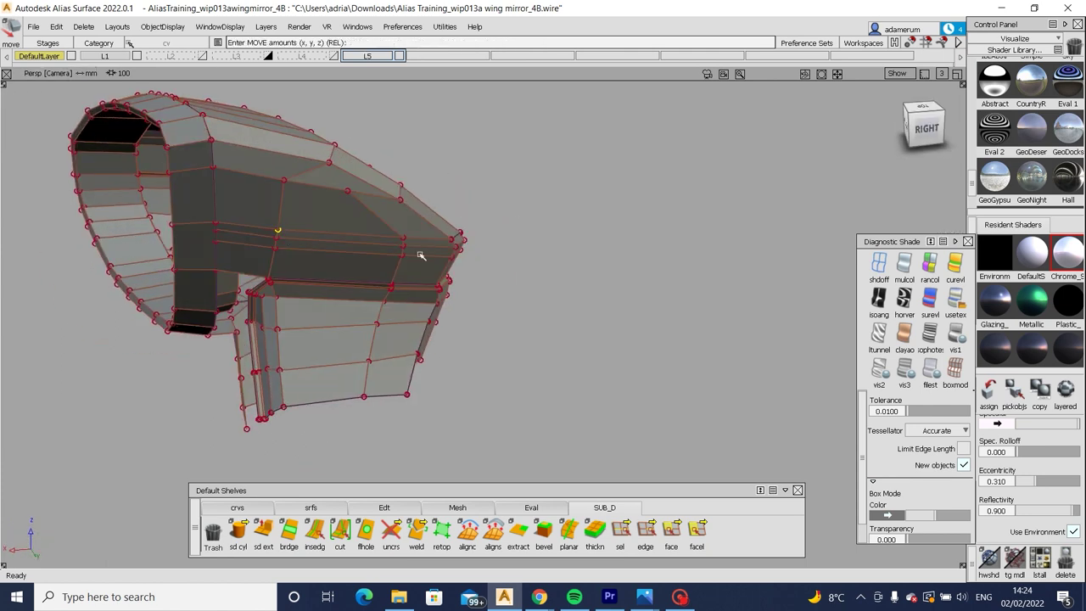
left_click(930, 298)
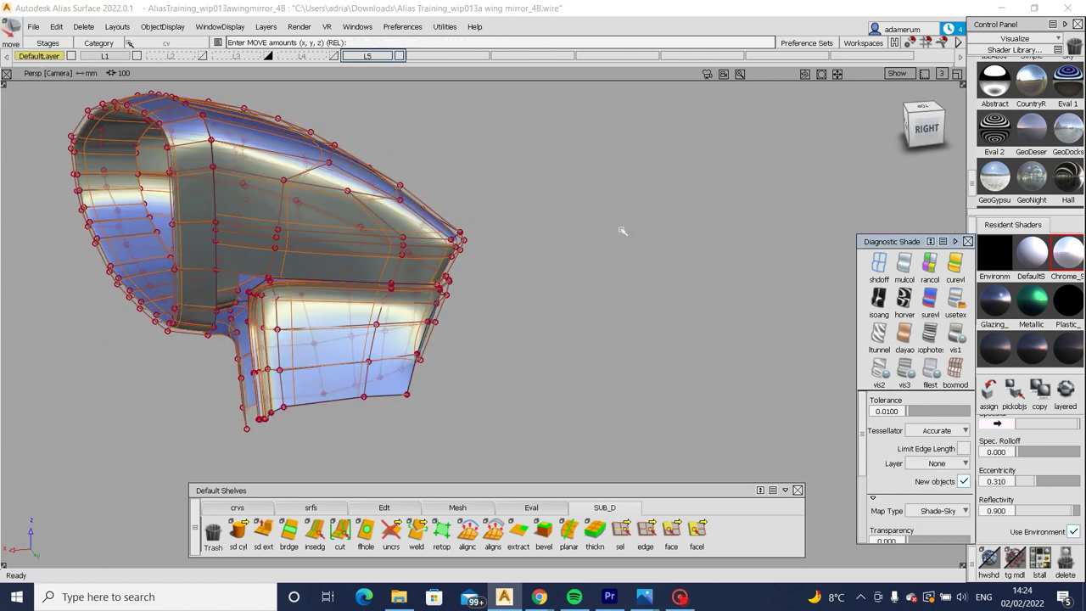
left_click_drag(544, 297, 509, 280, "alt+shift")
right_click_drag(509, 280, 441, 246, "alt+shift")
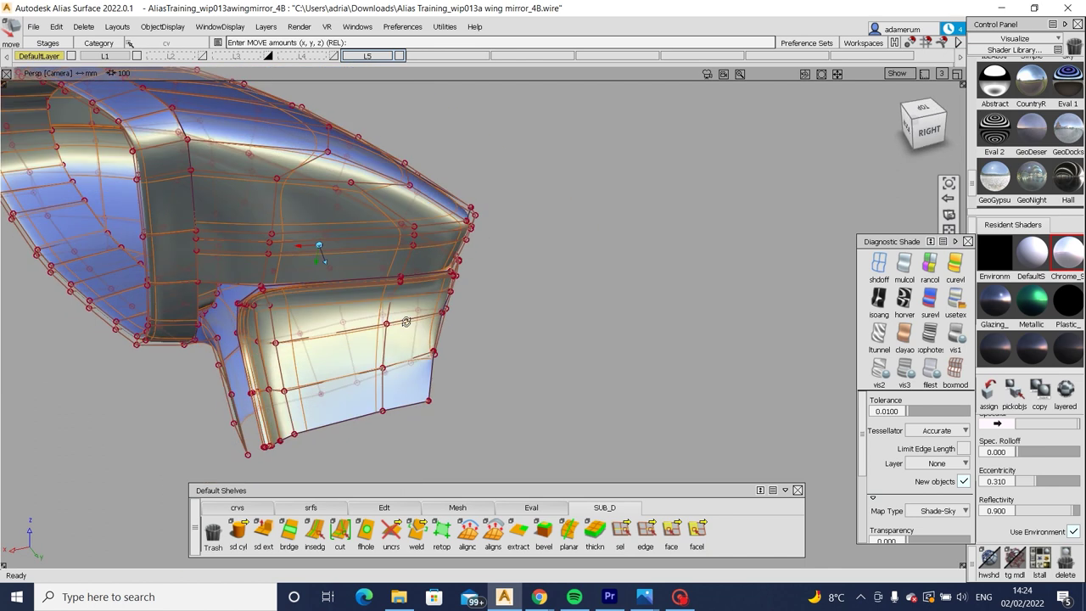
left_click_drag(441, 246, 330, 207, "alt+shift")
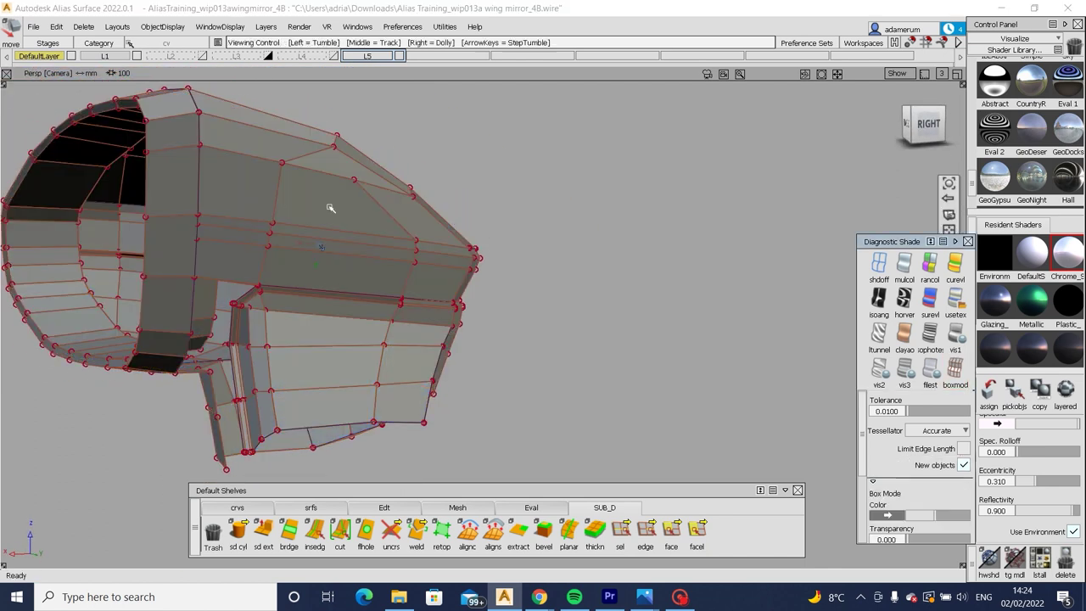
Try to shift the upper vertex on the housing's inner side down toward the seam strip in the Right view.
right_click_drag(330, 206, 359, 230, "alt+shift")
left_click_drag(359, 230, 535, 167, "alt+shift")
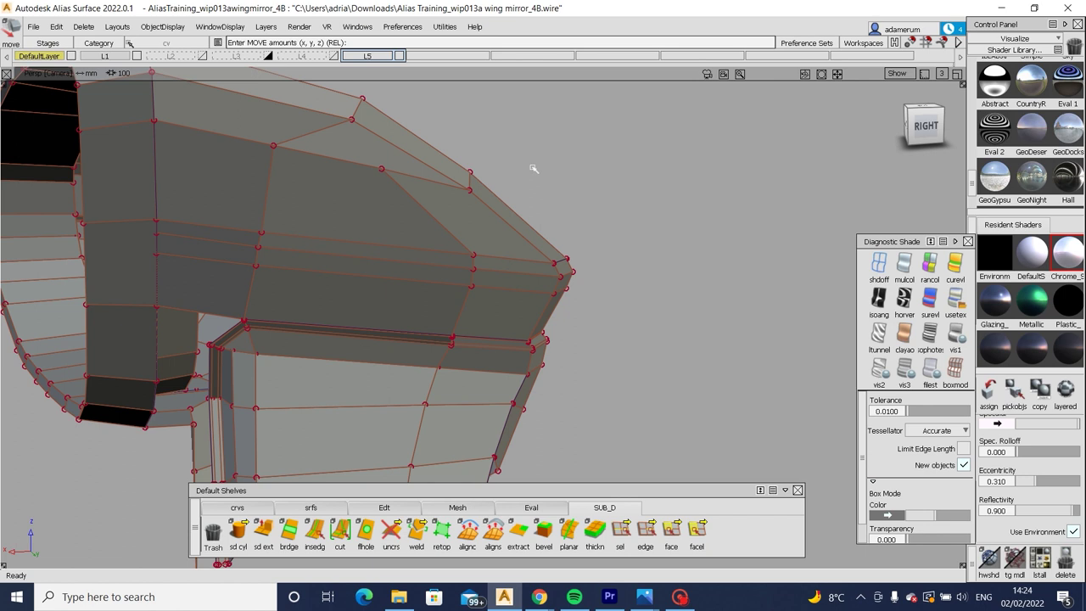
left_click_drag(464, 174, 381, 171, "alt+shift")
left_click(922, 128)
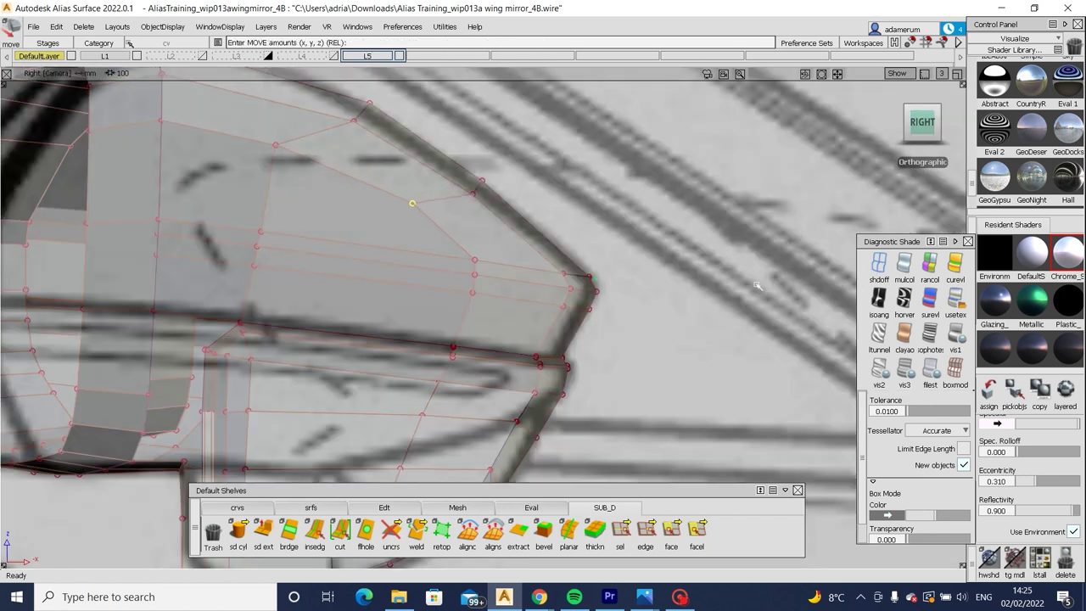
left_click_drag(757, 286, 306, 289, "alt+shift")
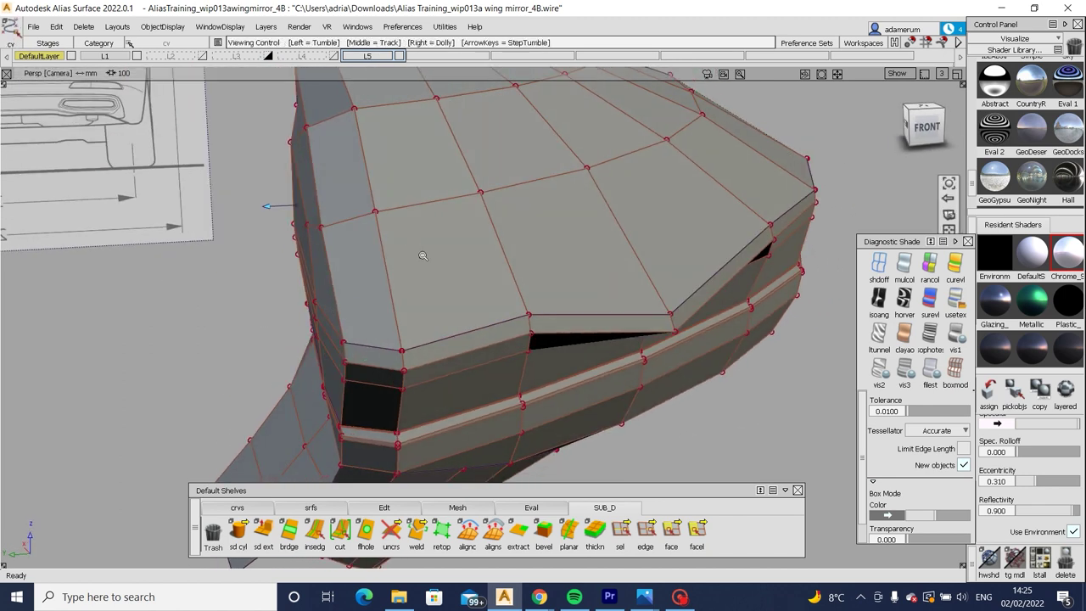
right_click_drag(423, 256, 436, 263, "alt+shift")
Reposition only the near-side upper vertex of the inner side in the Right view, and adjust the neighbouring edge vertices in the Top view.
left_click_drag(436, 262, 950, 148, "alt+shift")
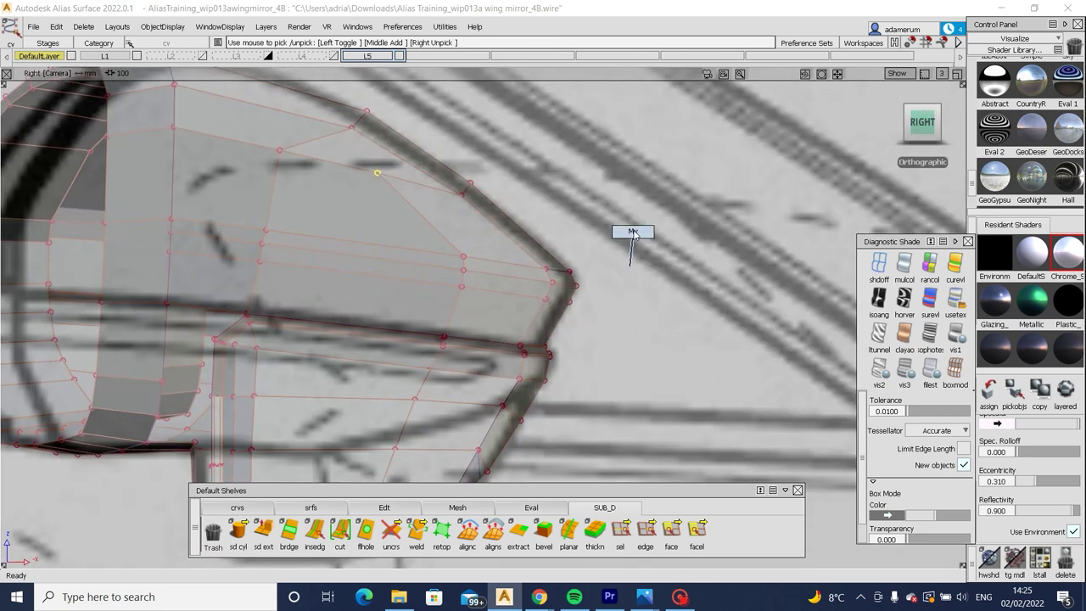
mouse_move(625, 230)
left_mouse_down()
mouse_move(659, 262)
mouse_move(453, 308)
mouse_move(286, 306)
mouse_move(324, 320)
mouse_move(277, 255)
left_mouse_up()
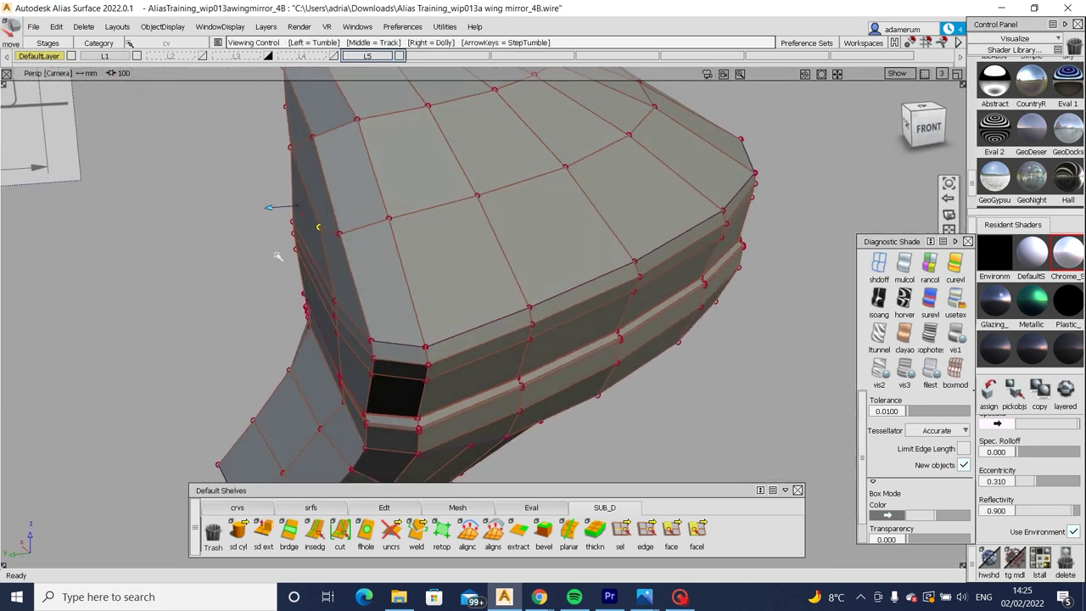
left_click_drag(340, 209, 361, 249)
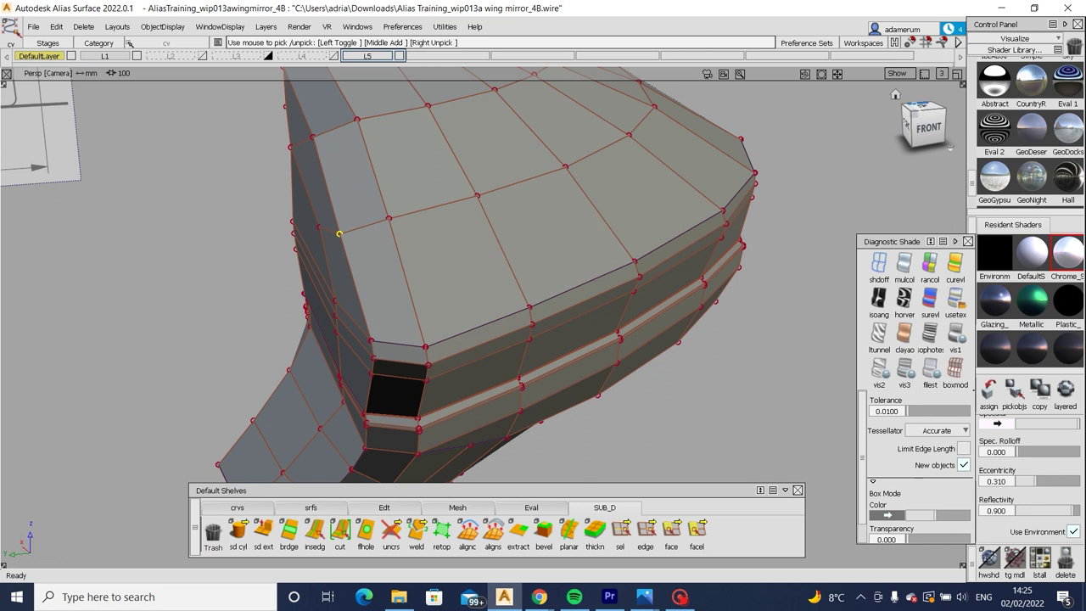
left_click(923, 109)
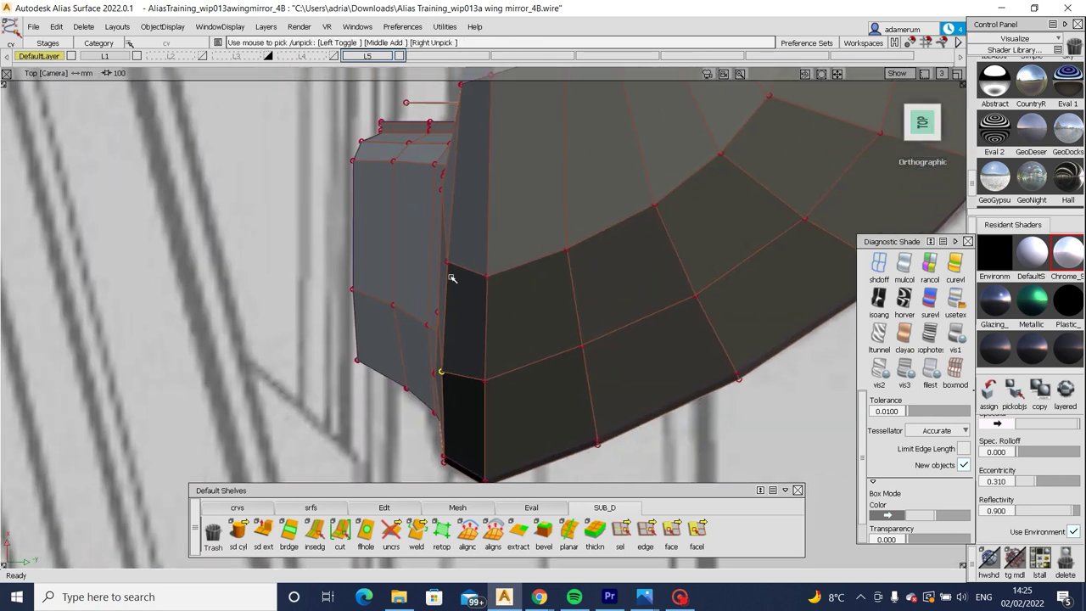
key("m")
left_click_drag(452, 278, 258, 226)
key("p")
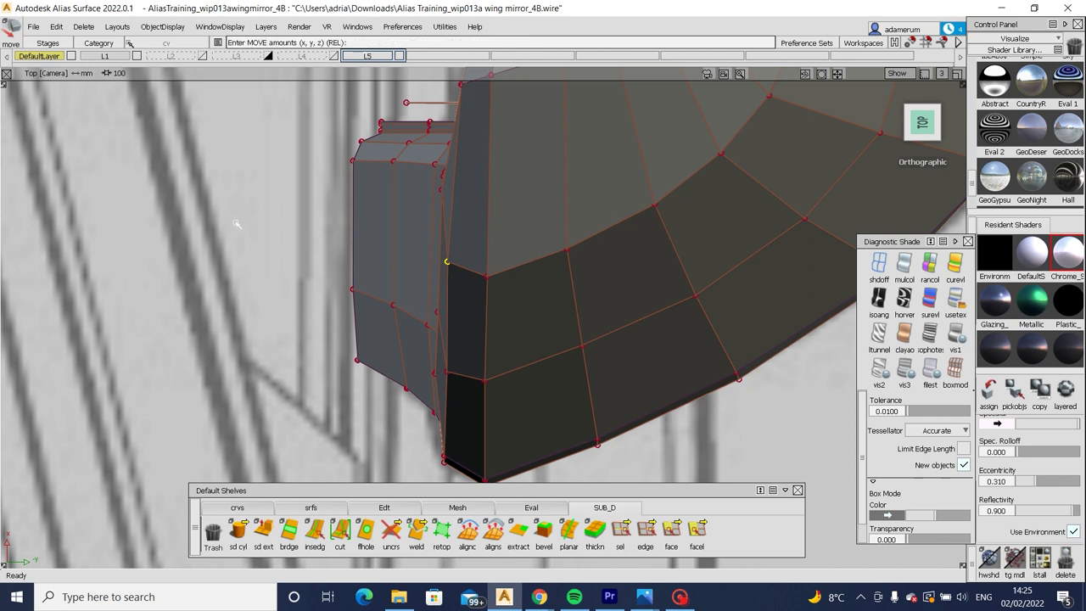
Examine the reshaped inner side in smooth shading without control vertices, and return to box mode with the vertices shown.
left_click_drag(251, 222, 552, 288, "alt+shift")
key("F2")
key("3")
mouse_move(718, 233)
left_mouse_down("alt+shift")
mouse_move(381, 158)
mouse_move(230, 260)
mouse_move(398, 179)
left_mouse_up("alt+shift")
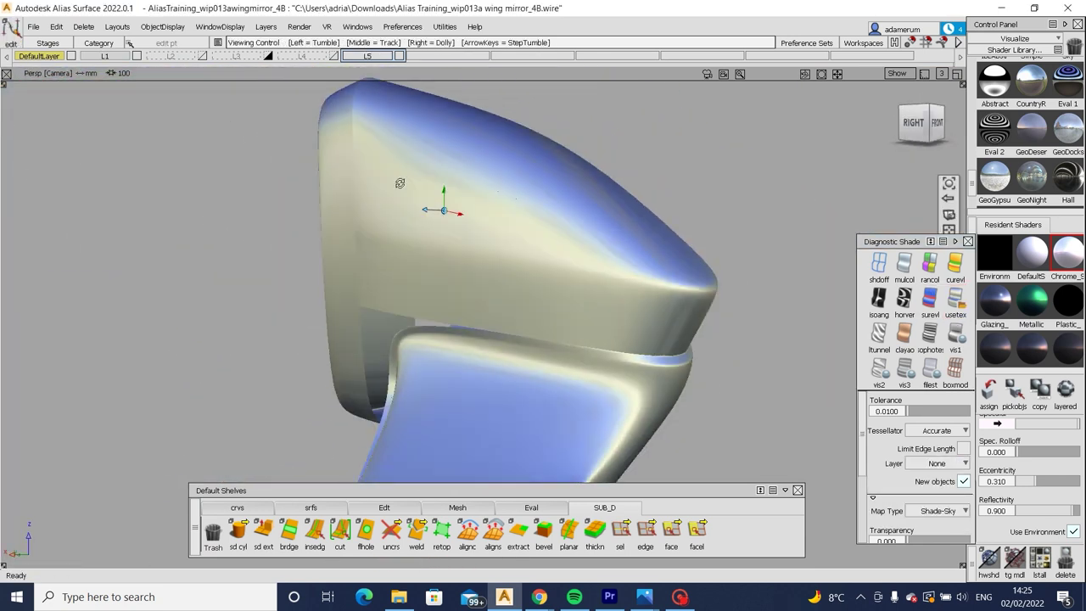
right_click_drag(398, 179, 409, 259, "alt+shift")
key("2")
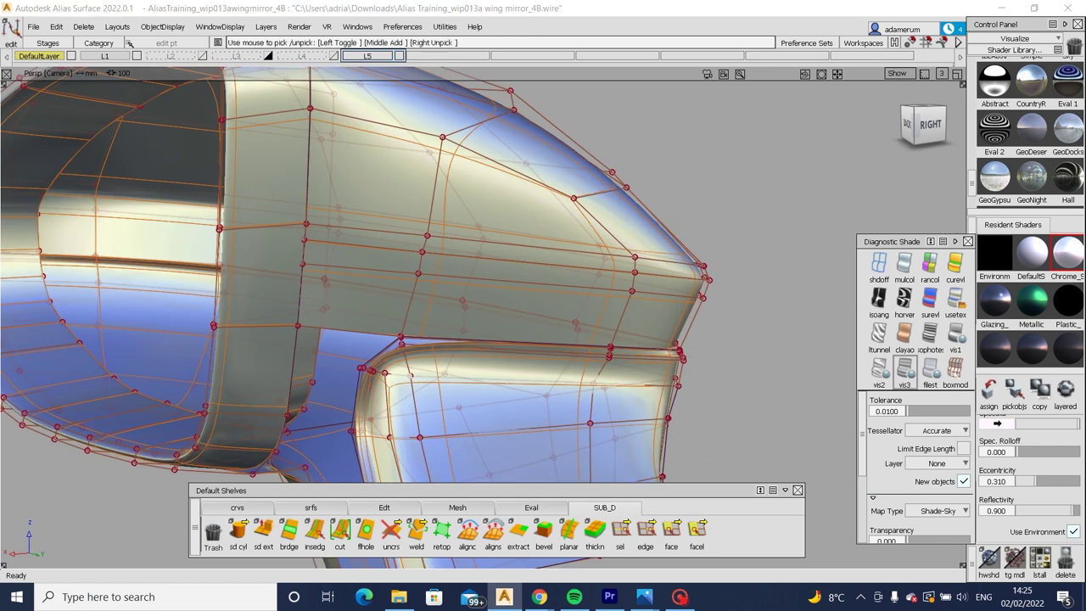
key("1")
left_click_drag(519, 328, 450, 318, "alt+shift")
Look closely at the seam strip's corner, check the Audi A6 review on Autocar in Chrome, and return to Alias.
left_click(620, 531)
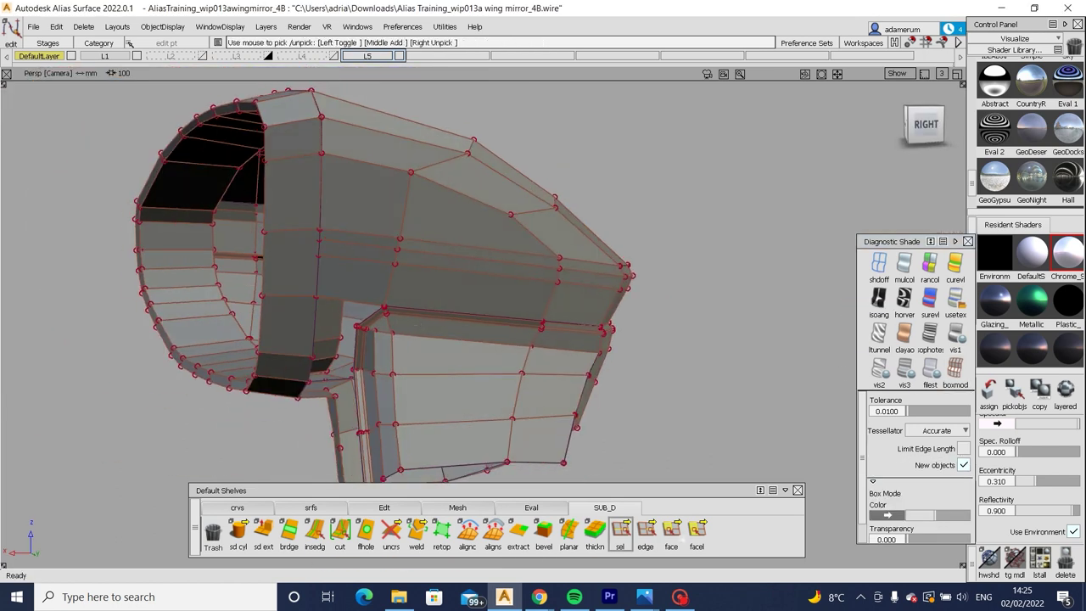
right_click_drag(392, 363, 418, 368, "alt+shift")
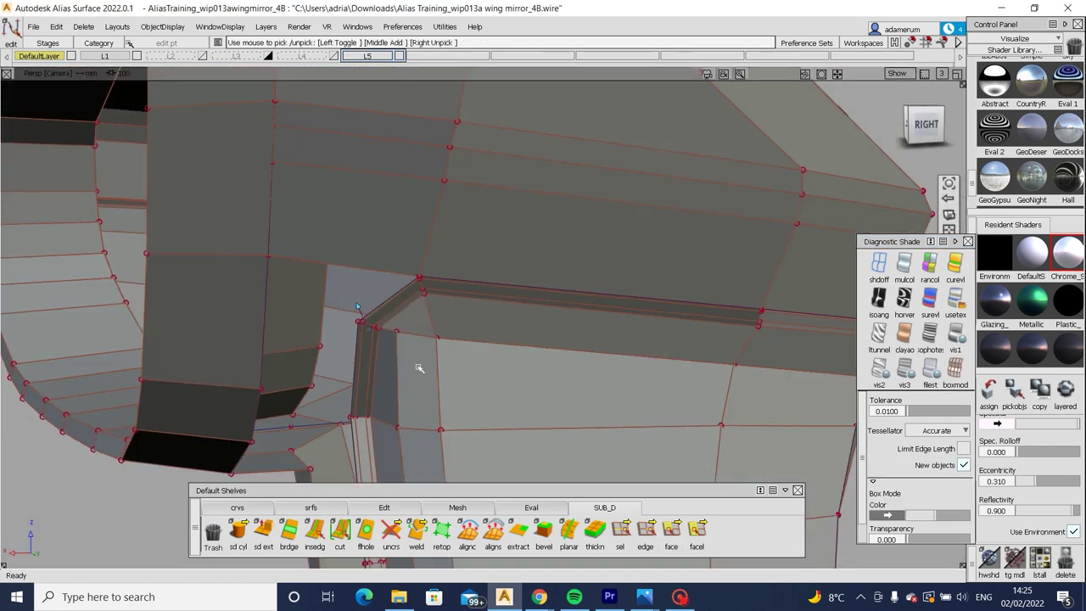
left_click_drag(423, 370, 500, 368, "alt+shift")
right_click_drag(514, 385, 577, 374, "alt+shift")
mouse_move(540, 596)
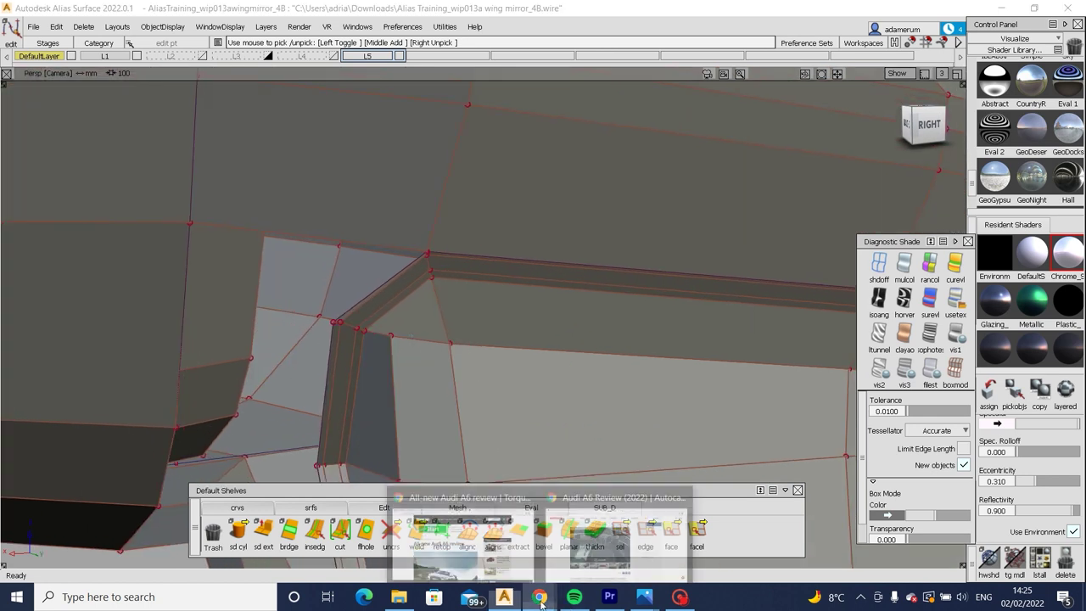
left_click(607, 551)
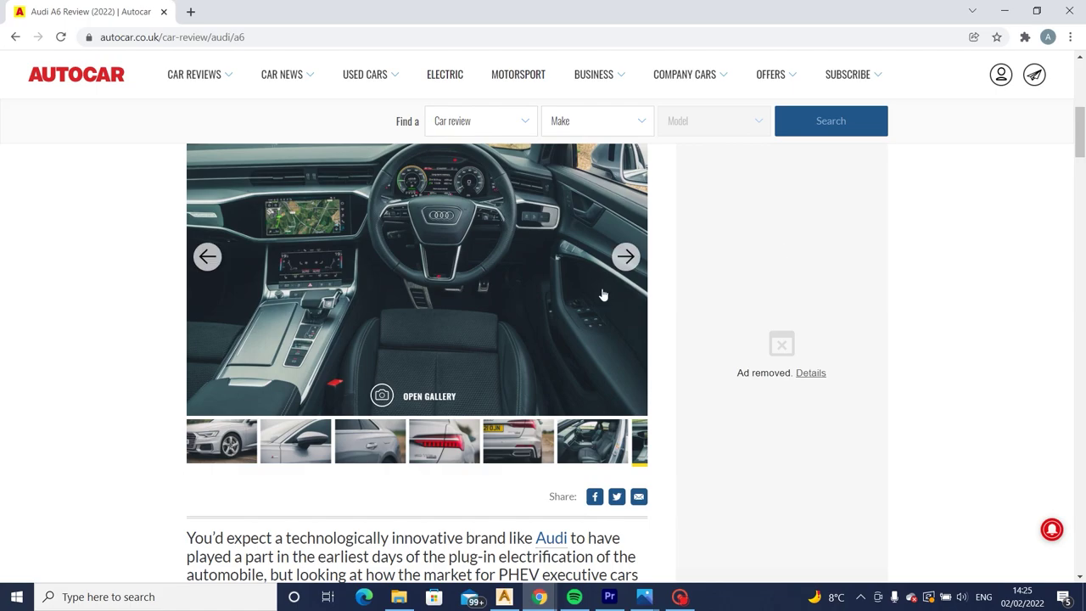
mouse_move(531, 600)
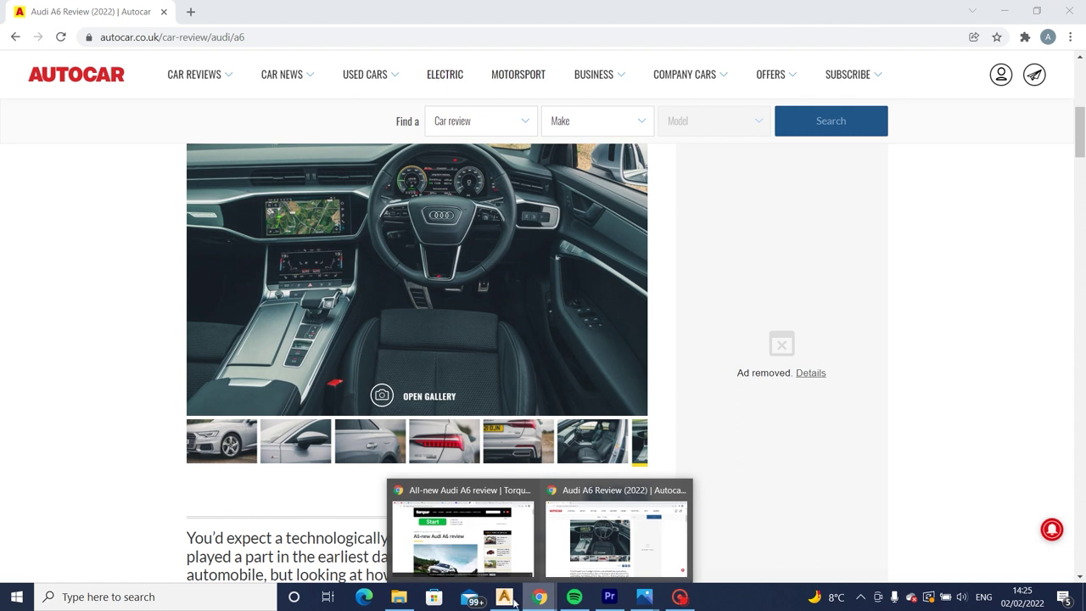
left_click(504, 596)
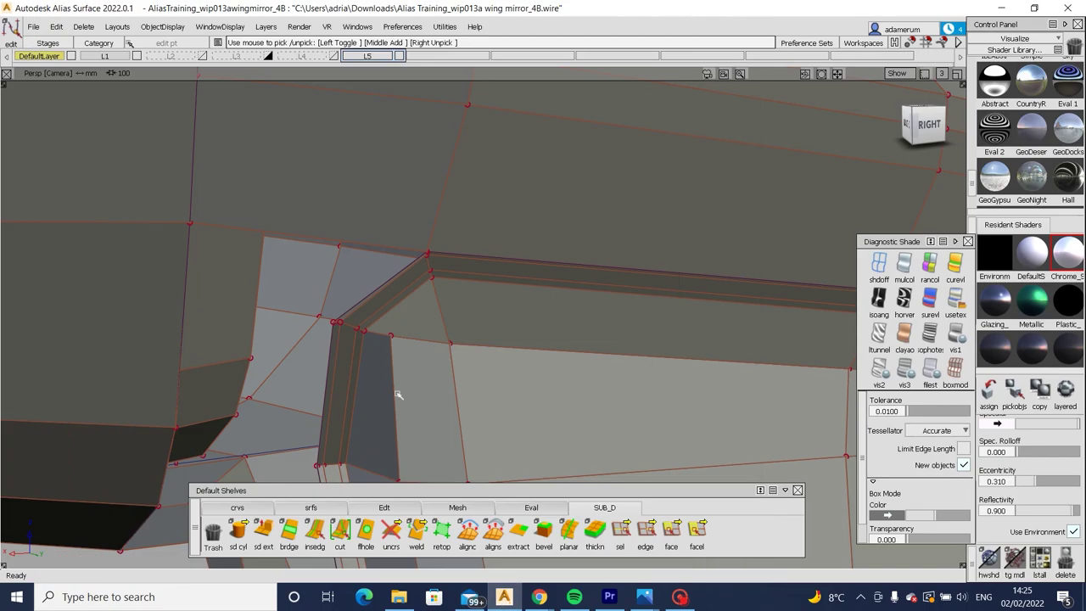
Crease the seam strip's lower edge loop where it meets the base, and check it in smooth Shade-Sky shading.
left_click(620, 532)
left_click(360, 361)
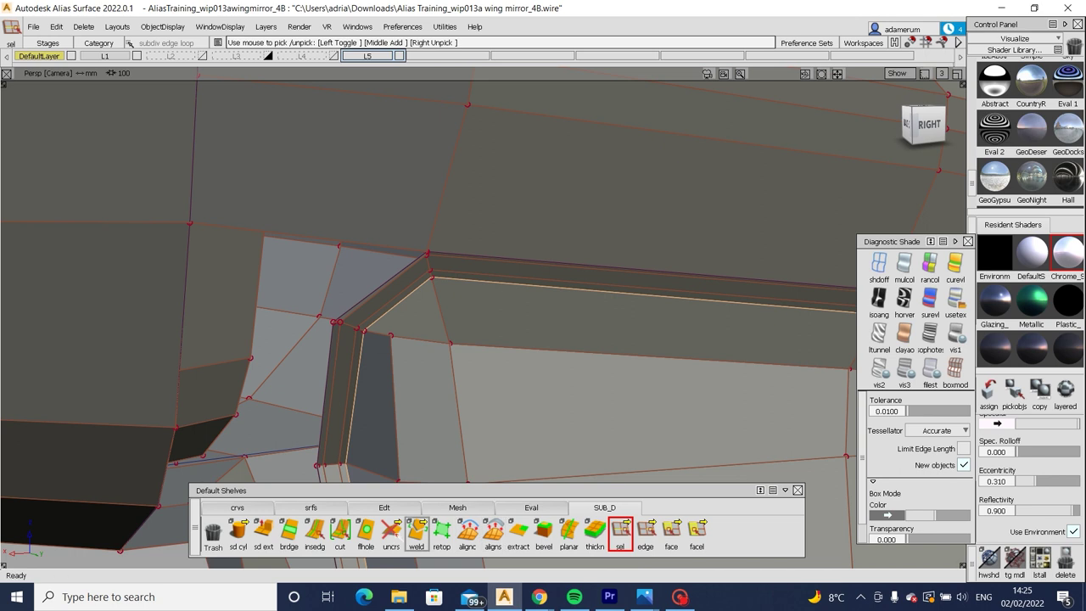
left_click_drag(390, 531, 390, 492)
left_click(955, 297)
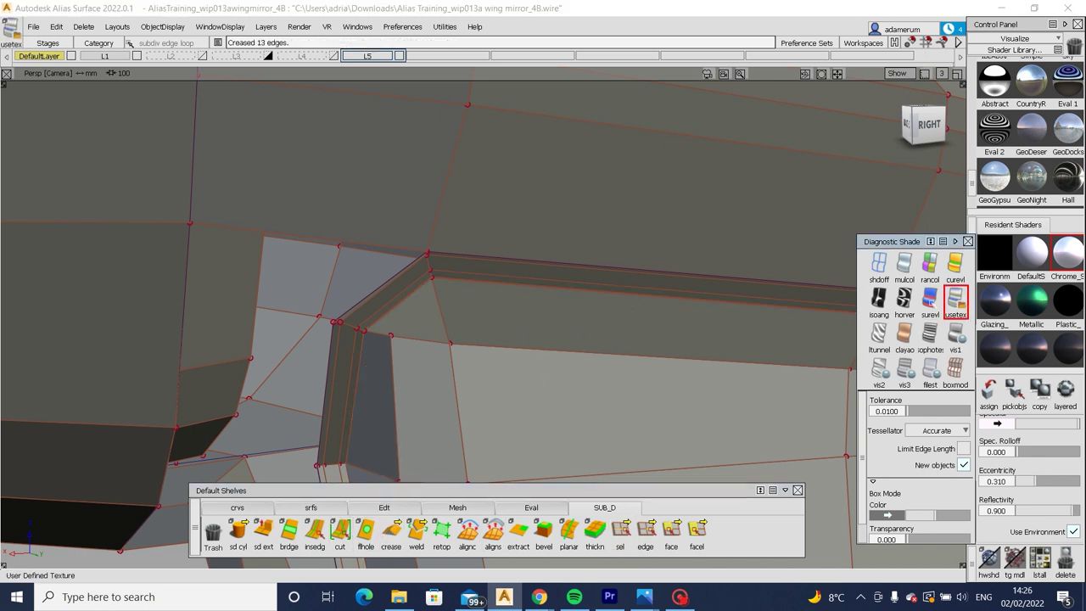
mouse_move(593, 356)
left_mouse_down("alt+shift")
mouse_move(471, 335)
mouse_move(322, 349)
mouse_move(175, 382)
mouse_move(416, 376)
mouse_move(221, 388)
mouse_move(534, 395)
mouse_move(106, 372)
mouse_move(517, 422)
mouse_move(441, 407)
mouse_move(582, 450)
left_mouse_up("alt+shift")
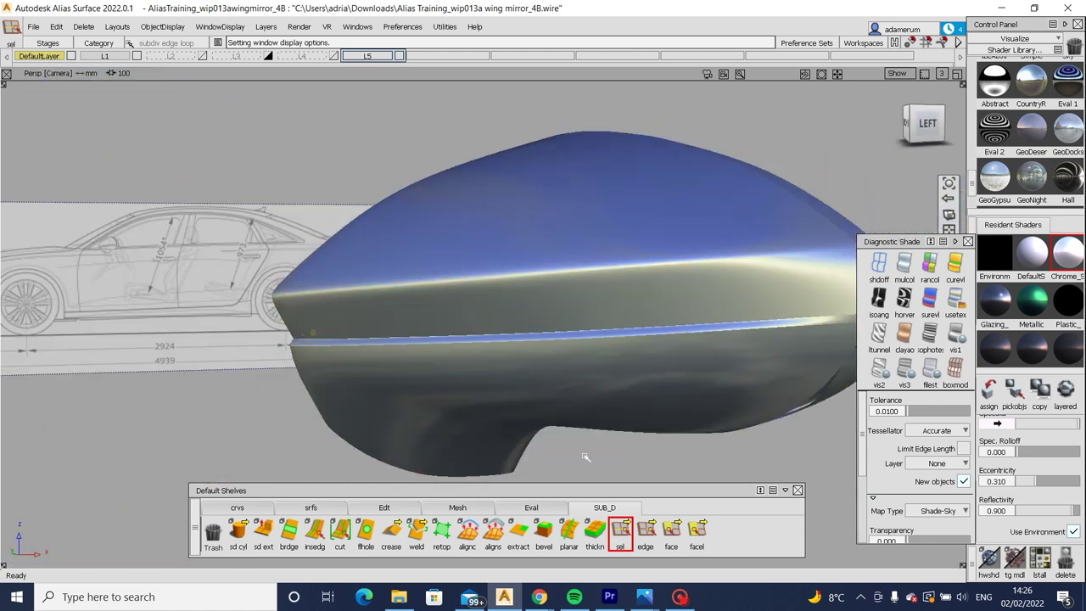
left_click(385, 369)
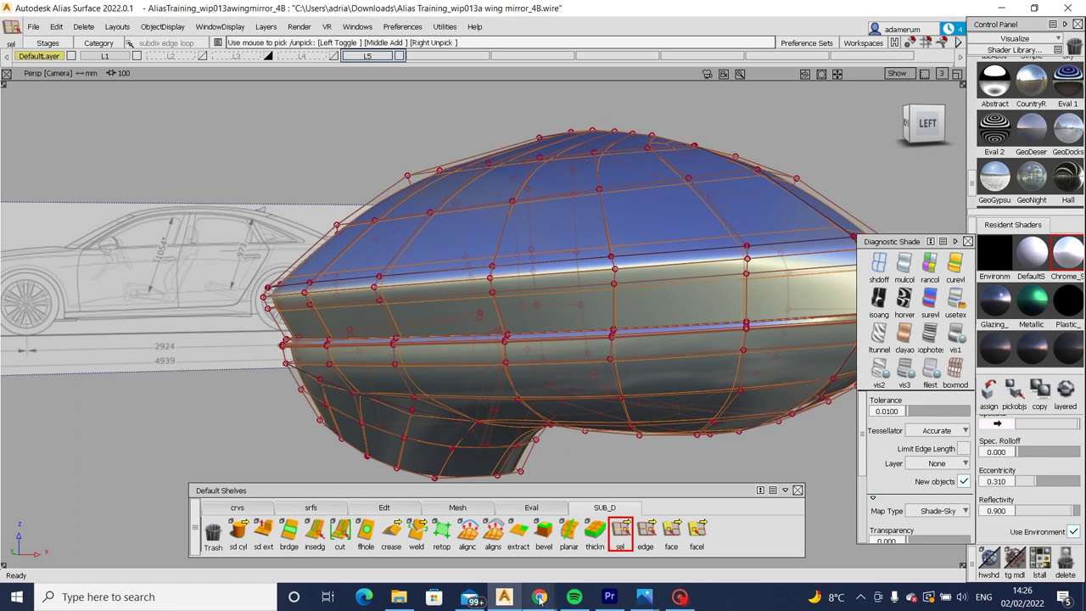
Switch to the Audi A6 review on Autocar in Chrome and go back through the gallery to the wing mirror photo.
mouse_move(539, 596)
left_click(617, 526)
left_click(206, 257)
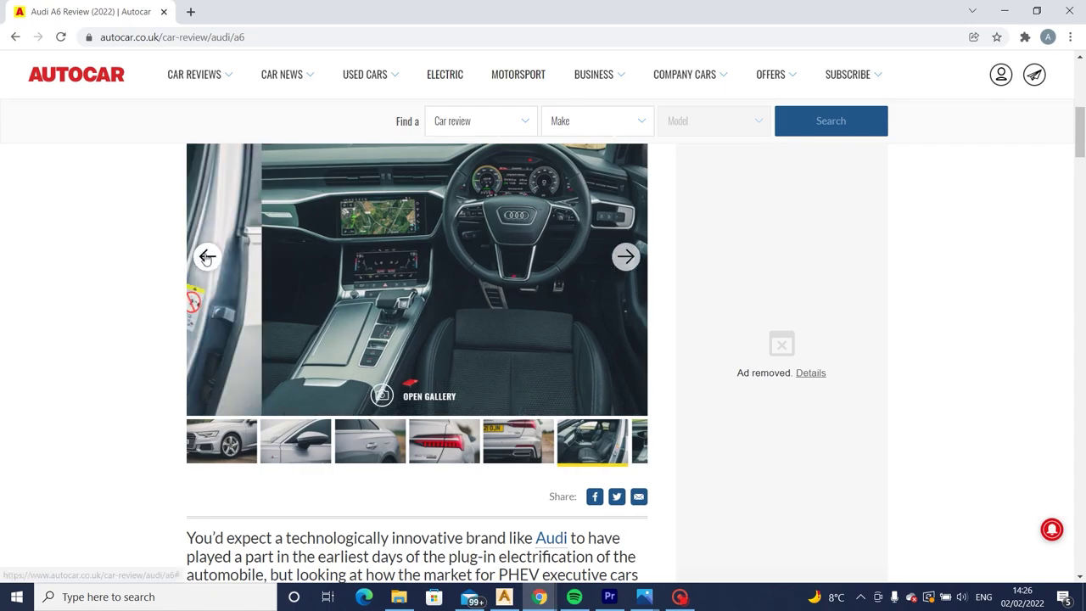
left_click(206, 257)
left_click(206, 257)
left_click(206, 257)
left_click(207, 257)
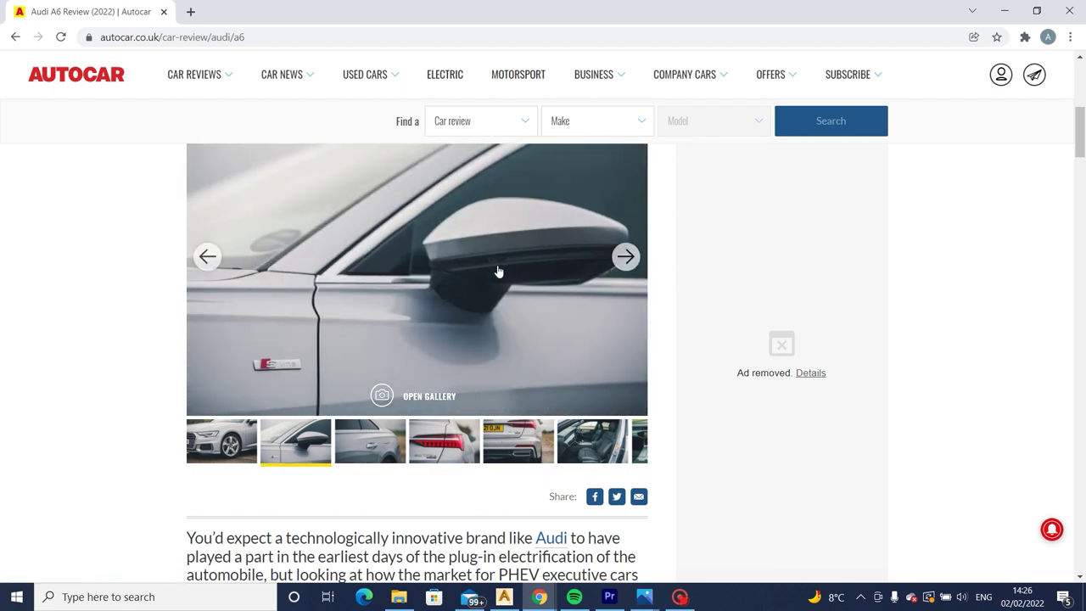
Switch back to Alias and move the vertex at the inner corner where the mirror body meets the base, using the front view.
left_click(516, 595)
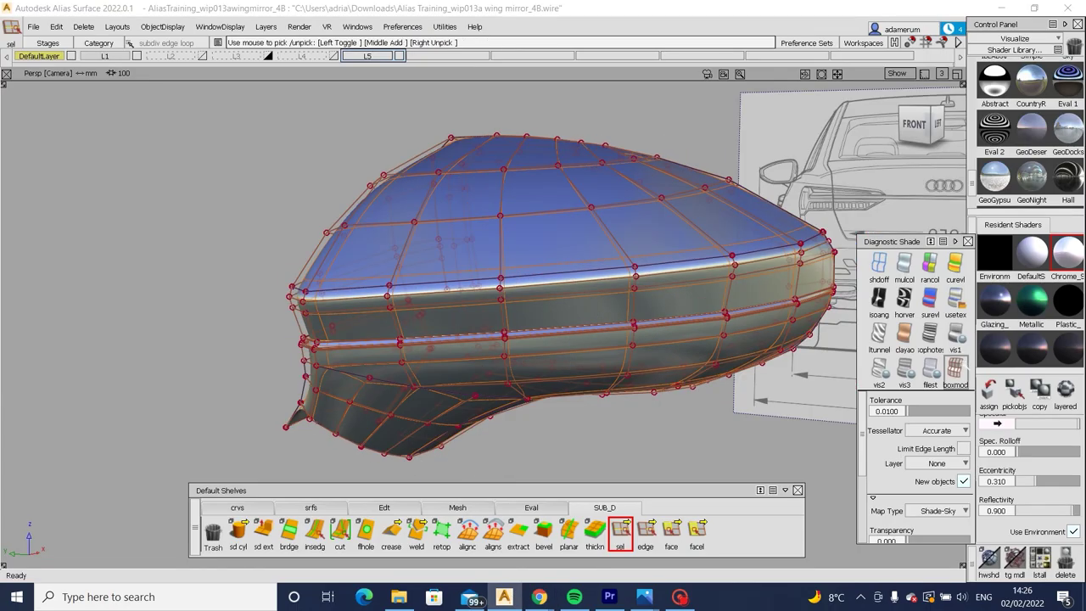
mouse_move(492, 365)
left_mouse_down("alt+shift")
mouse_move(478, 383)
mouse_move(274, 361)
left_mouse_up("alt+shift")
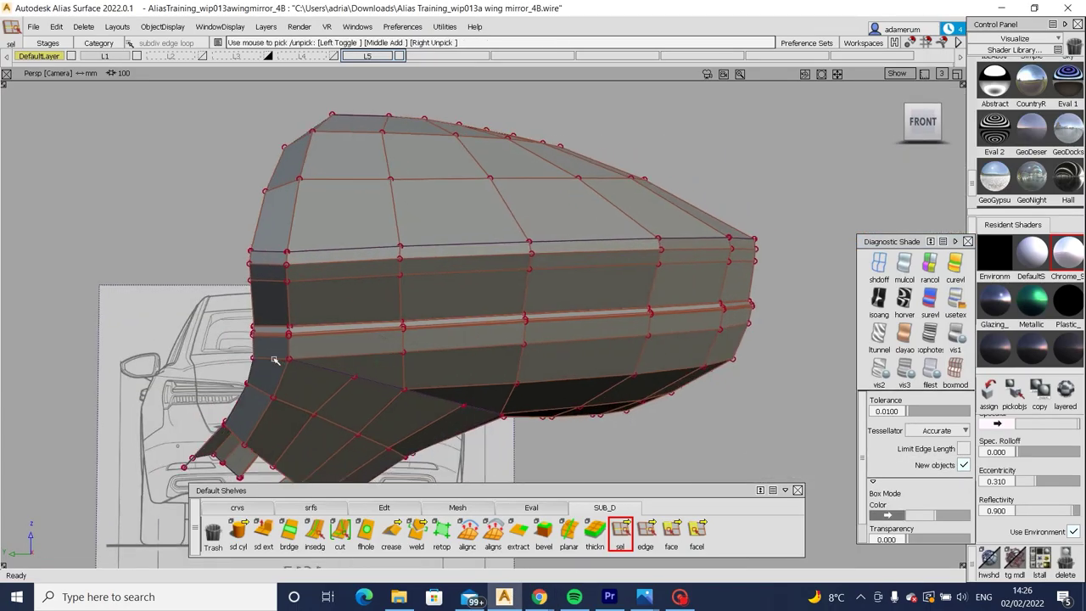
left_click(906, 129)
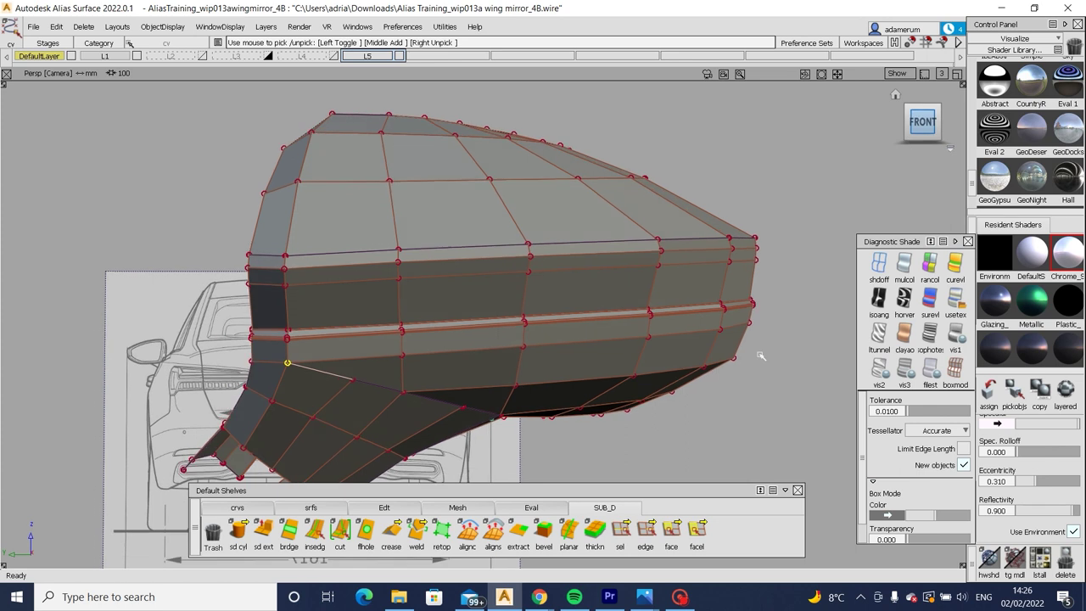
key("m")
middle_click_drag(679, 428, 704, 437)
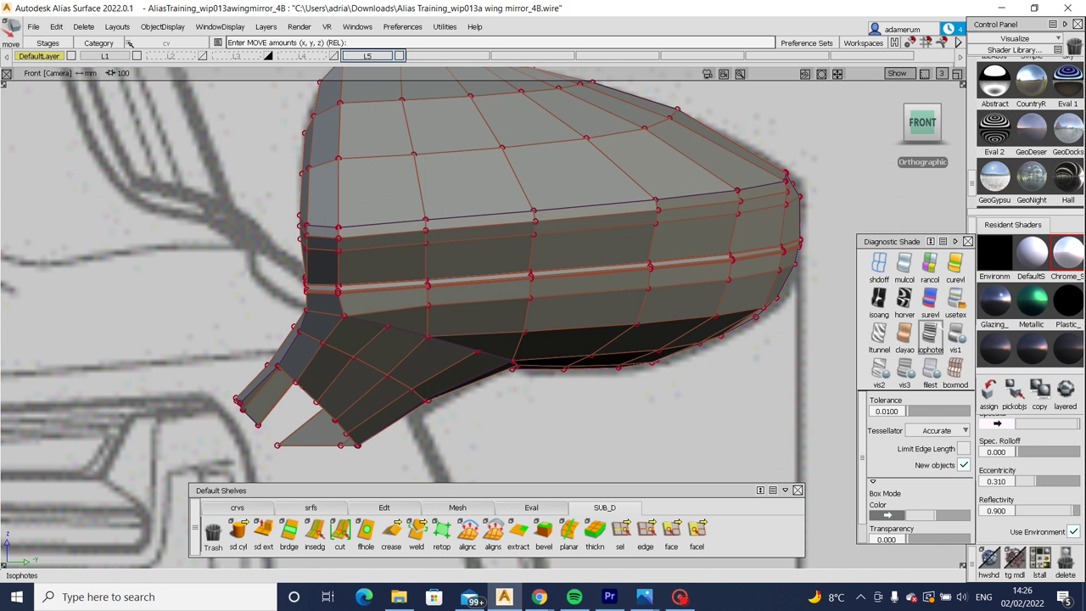
Check the adjusted inner corner above the base in smooth shading and return to box mode.
left_click(953, 298)
mouse_move(645, 280)
left_mouse_down("alt+shift")
mouse_move(584, 293)
mouse_move(552, 331)
mouse_move(449, 363)
mouse_move(543, 365)
left_mouse_up("alt+shift")
left_click(955, 369)
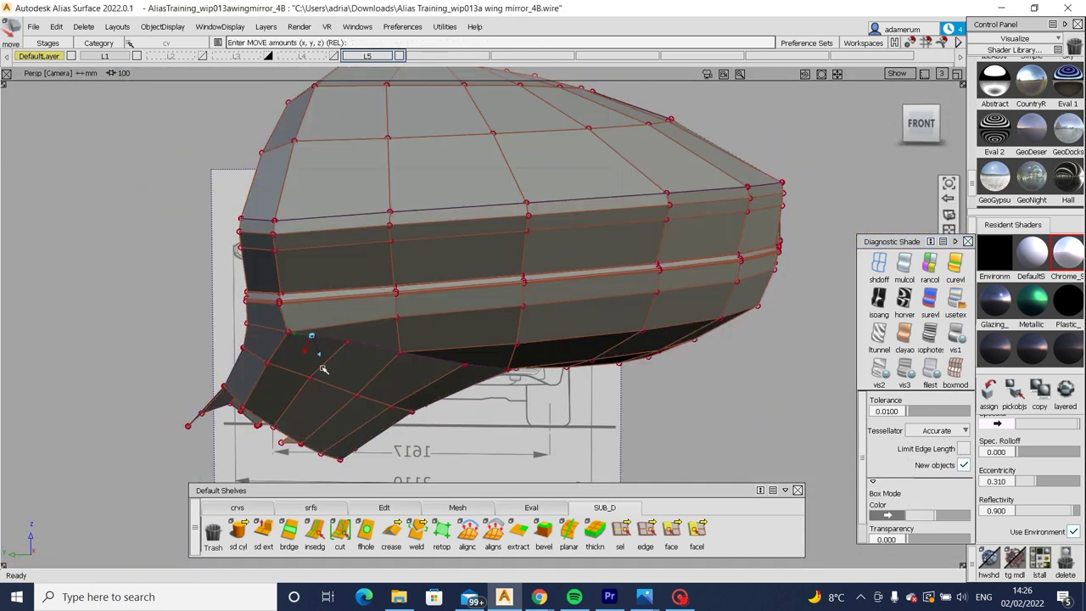
left_click_drag(314, 484, 311, 335, "alt+shift")
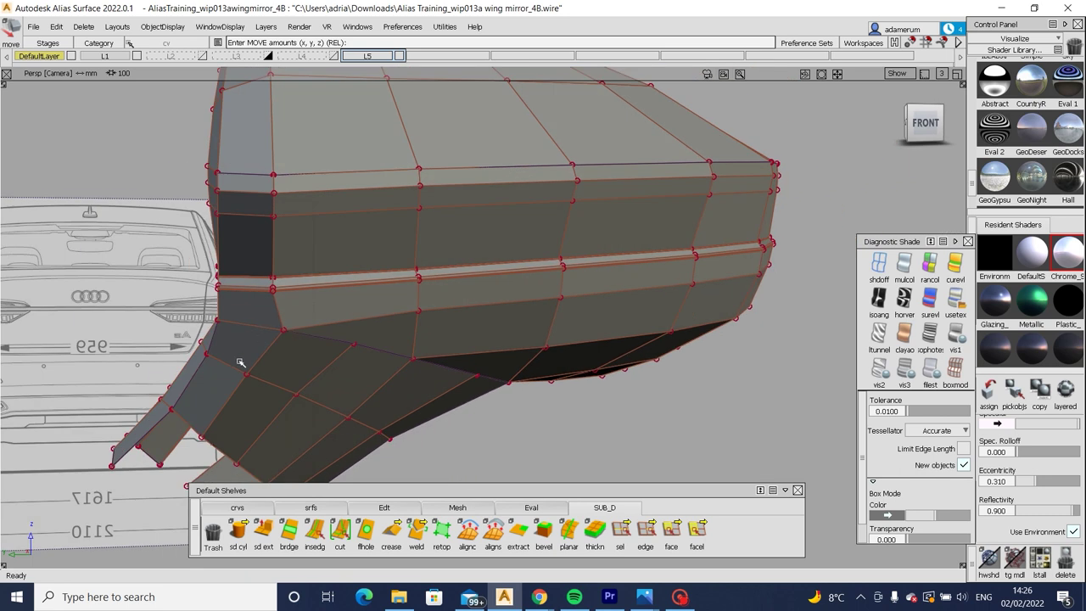
Bevel the edge loop running below the seam strip and down the base's inner corner with a distance of 1.0 and 1 division.
left_click(620, 531)
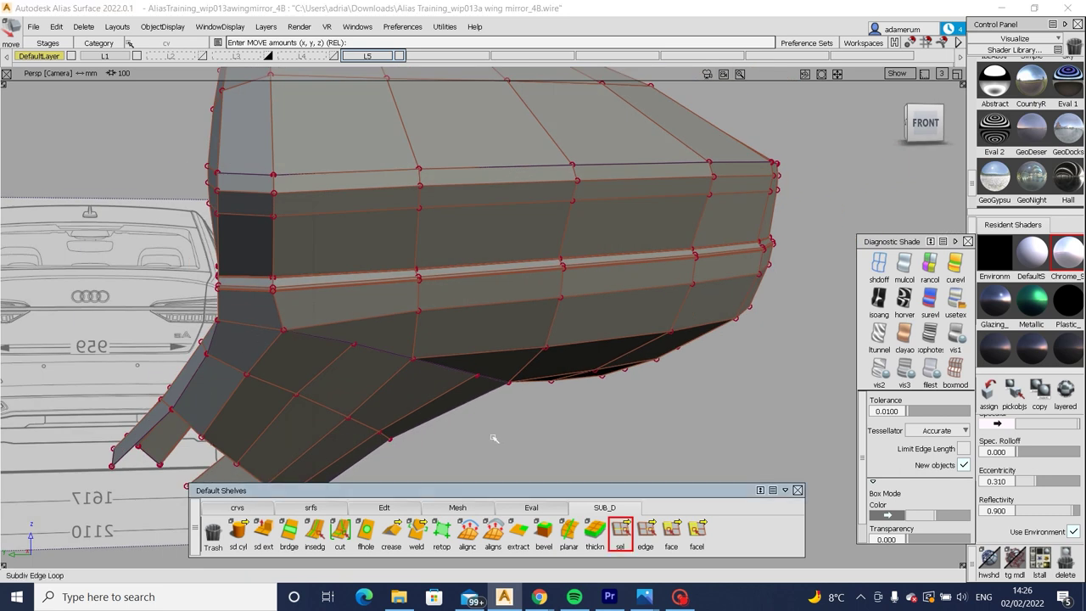
left_click(329, 325)
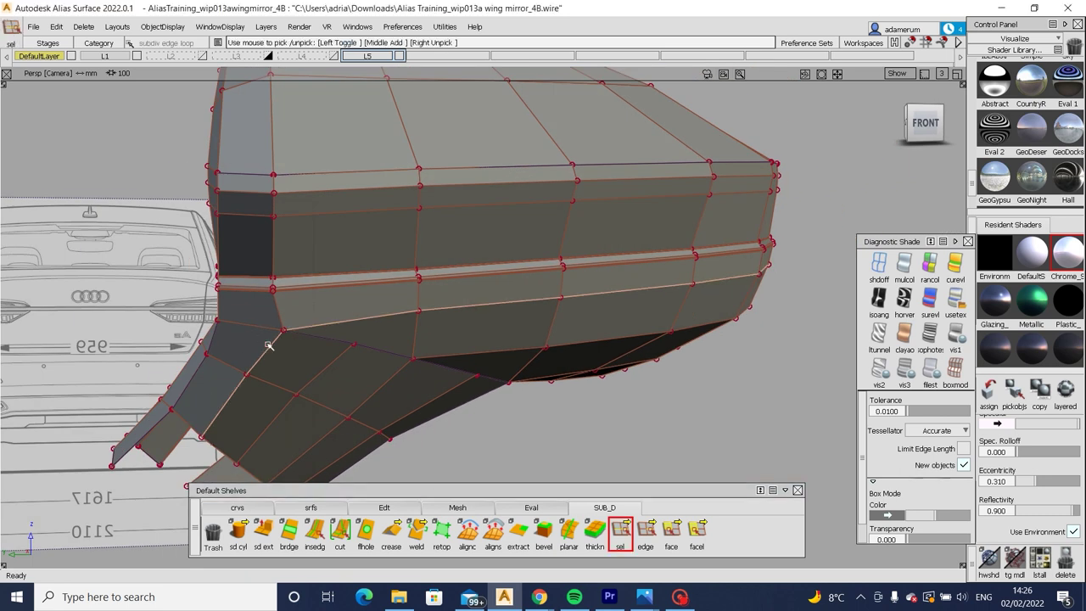
left_click_drag(440, 355, 332, 379, "alt+shift")
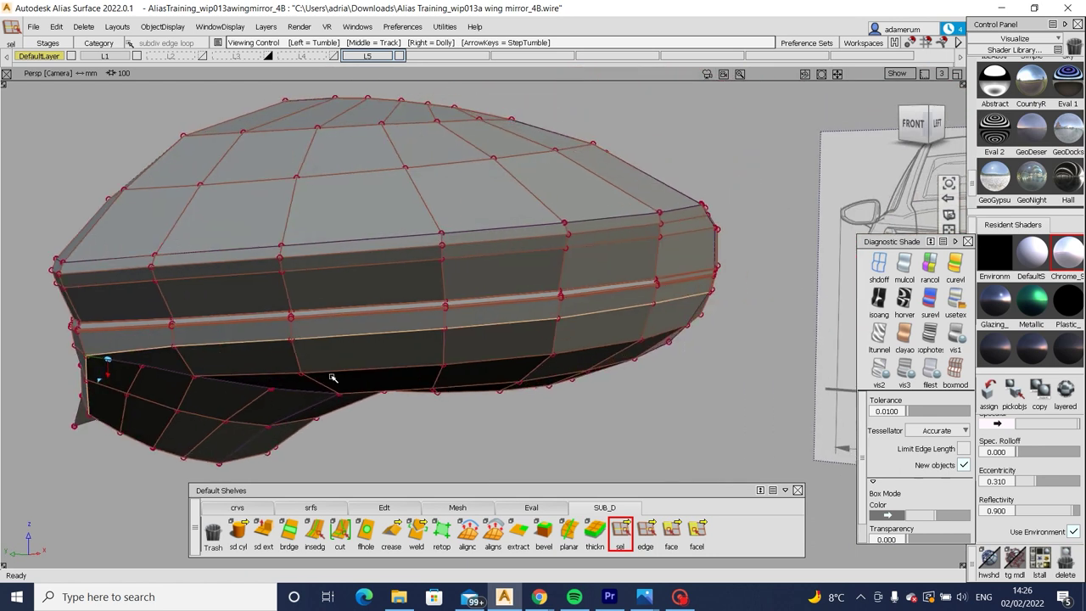
left_click_drag(265, 381, 216, 386, "alt+shift")
left_click(544, 530)
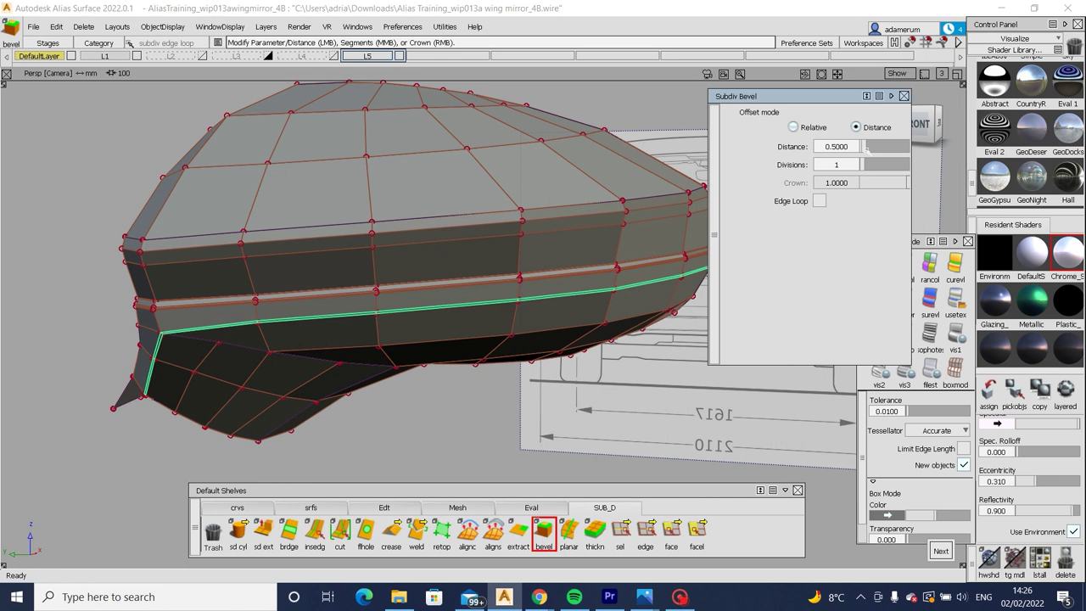
left_click_drag(867, 150, 866, 146)
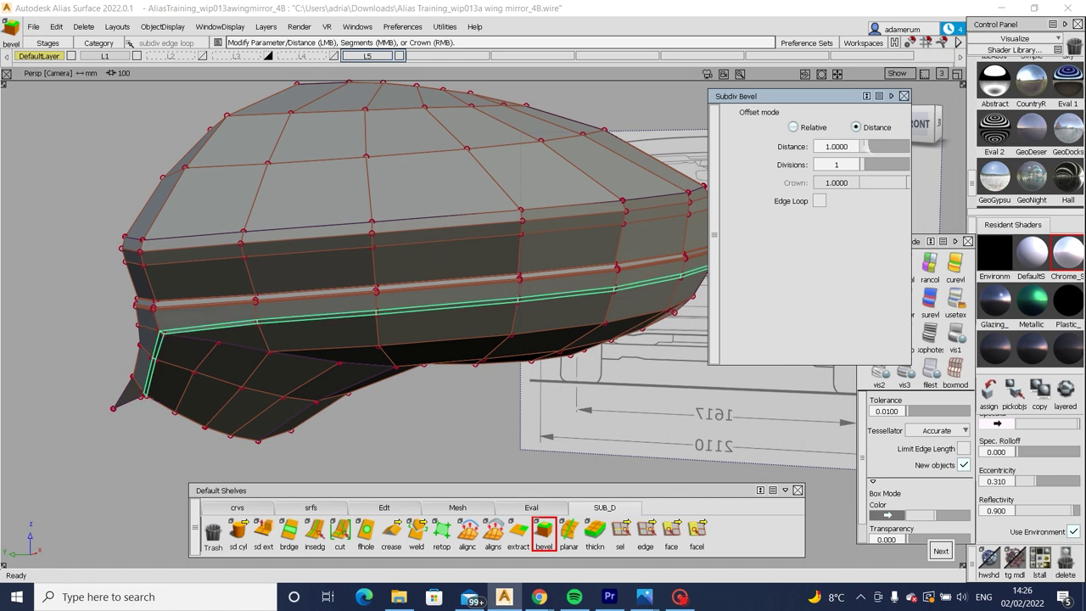
left_click(667, 324)
Examine the bevelled mirror's inner side and base from behind in smooth shading, and return to box mode.
mouse_move(196, 360)
left_mouse_down("alt+shift")
mouse_move(499, 361)
mouse_move(417, 381)
mouse_move(238, 391)
mouse_move(388, 376)
mouse_move(441, 345)
mouse_move(455, 382)
mouse_move(47, 418)
mouse_move(289, 396)
mouse_move(558, 392)
mouse_move(458, 399)
mouse_move(314, 355)
mouse_move(399, 391)
mouse_move(504, 395)
mouse_move(476, 396)
left_mouse_up("alt+shift")
left_click_drag(303, 357, 325, 190, "alt+shift")
key("Escape")
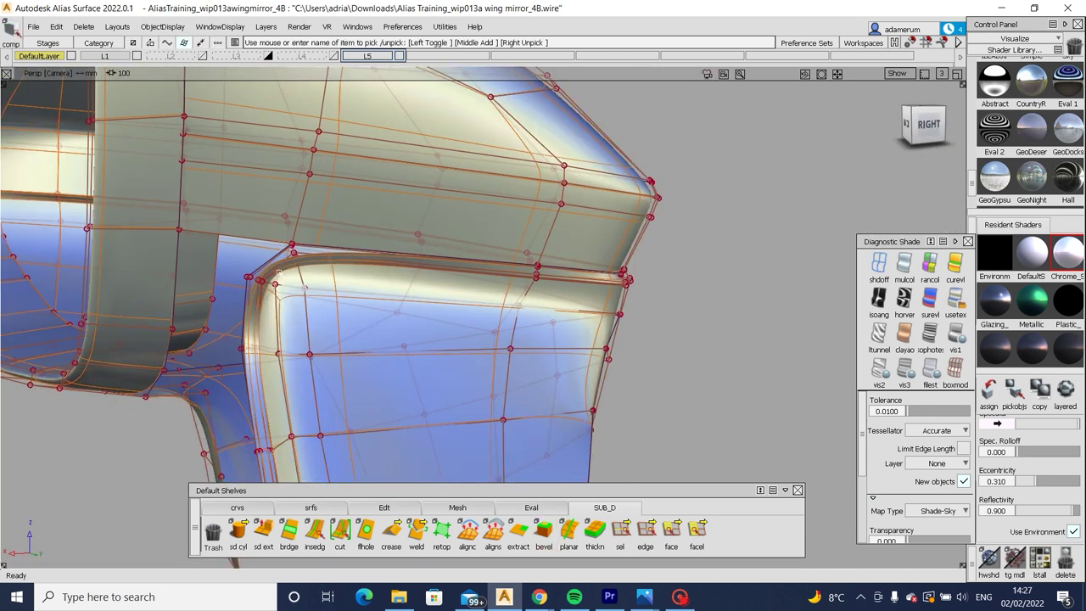
left_click_drag(431, 376, 390, 397, "alt+shift")
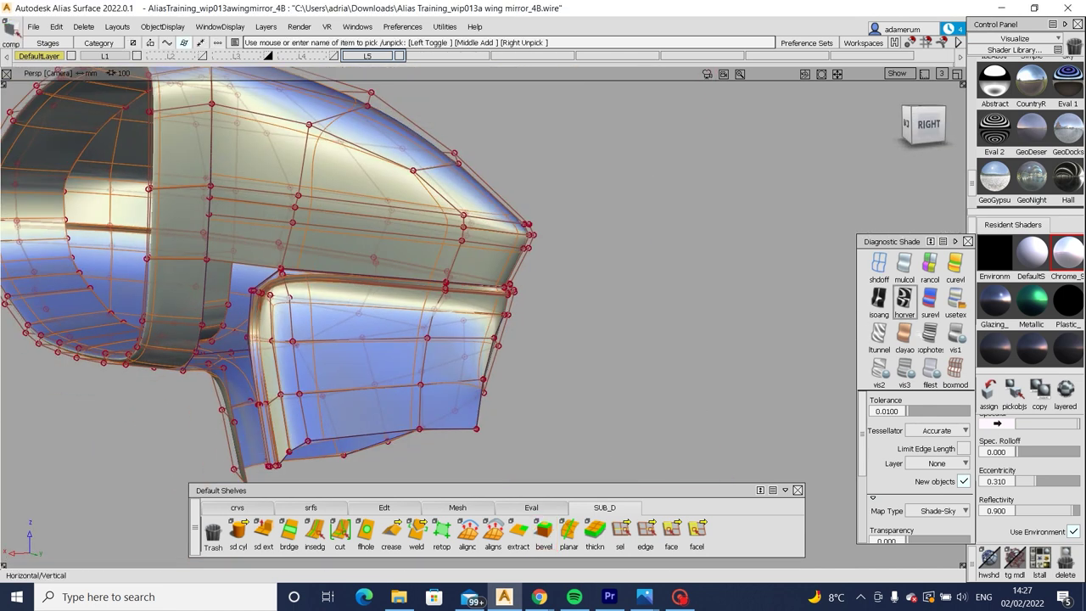
left_click(903, 298)
Bridge the open edges between the base's rear leg and the seam strip with two one-division faces.
left_click_drag(357, 356, 364, 326, "alt+shift")
right_click_drag(412, 338, 437, 361, "alt+shift")
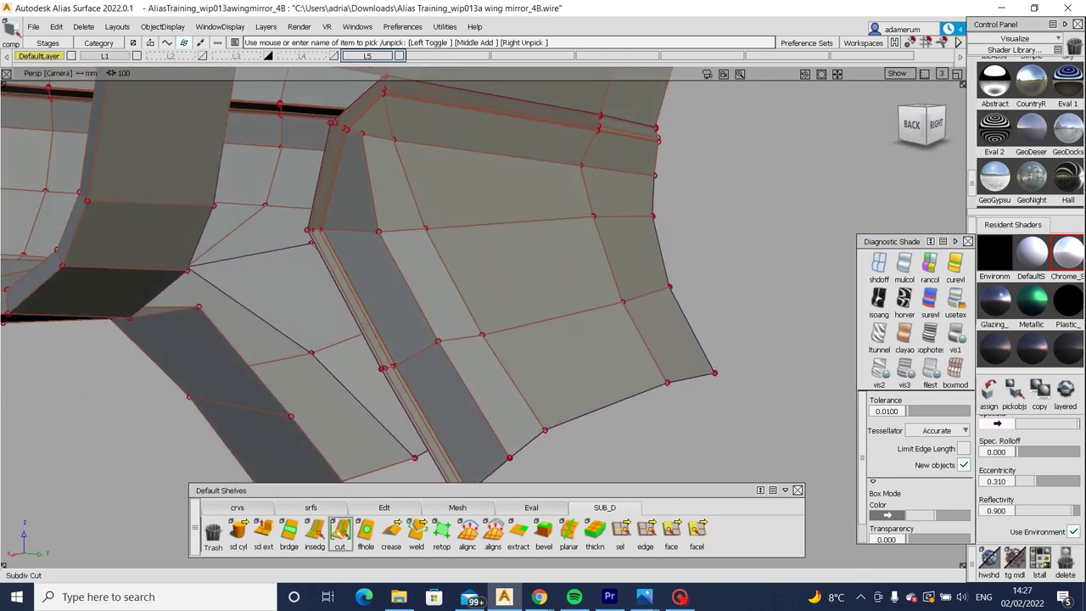
double_click(288, 530)
left_click_drag(407, 382, 465, 414, "alt+shift")
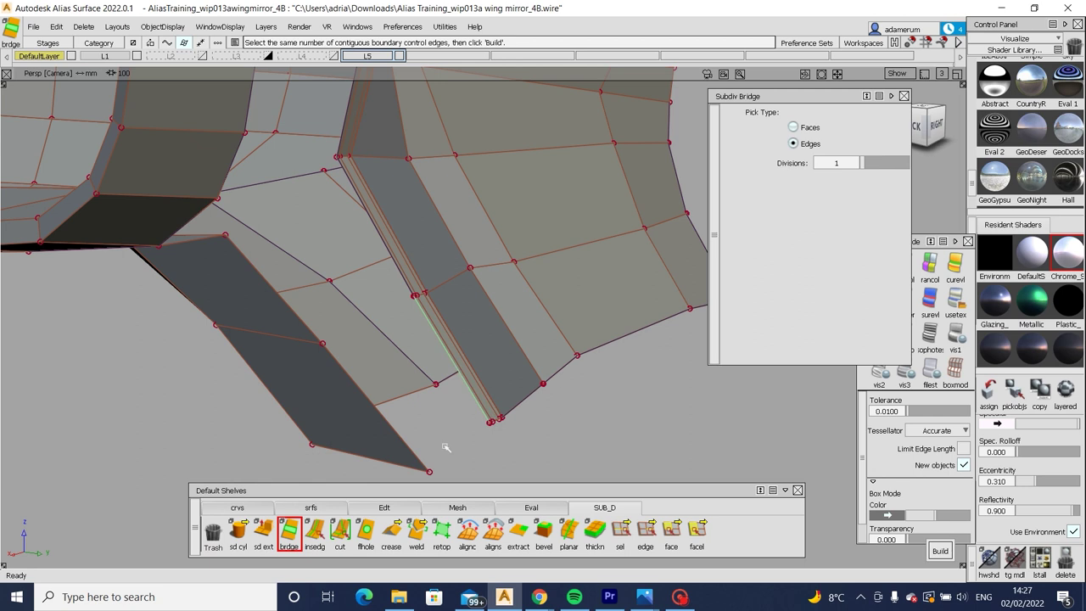
left_click(401, 443)
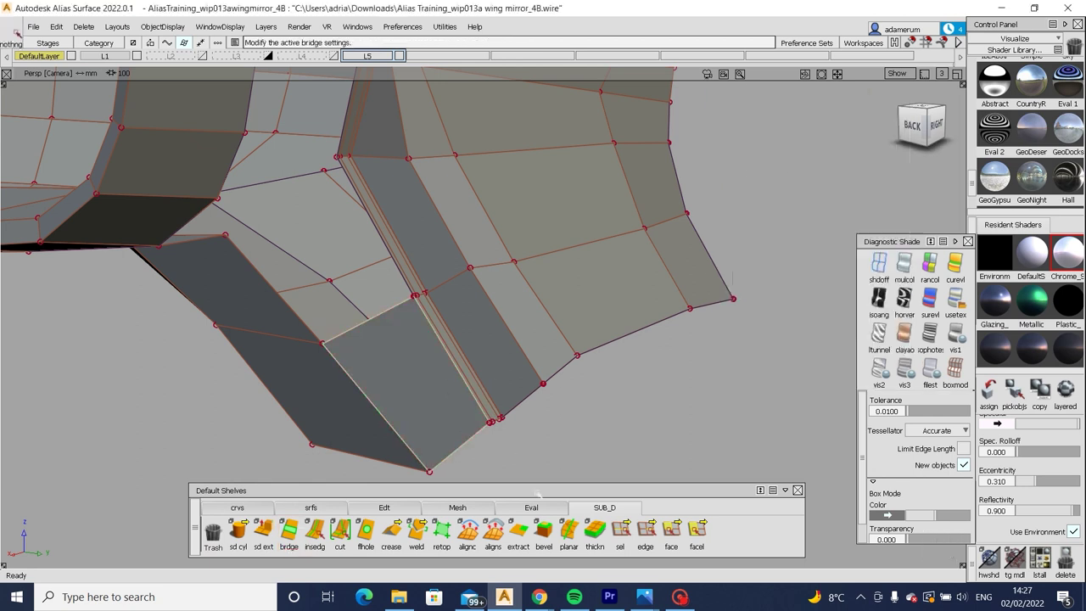
left_click(298, 314)
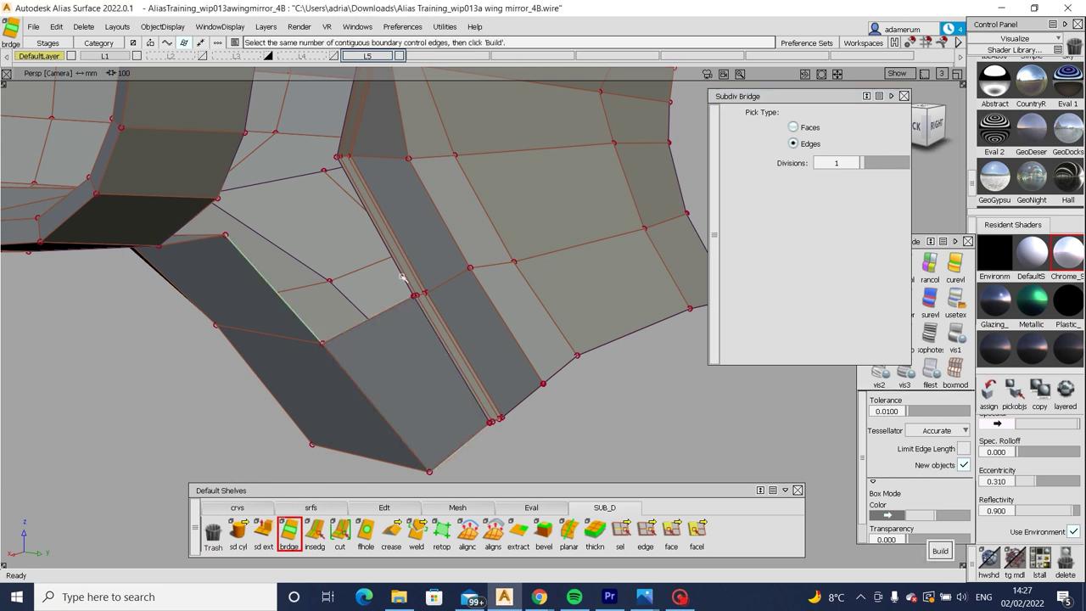
left_click(404, 282)
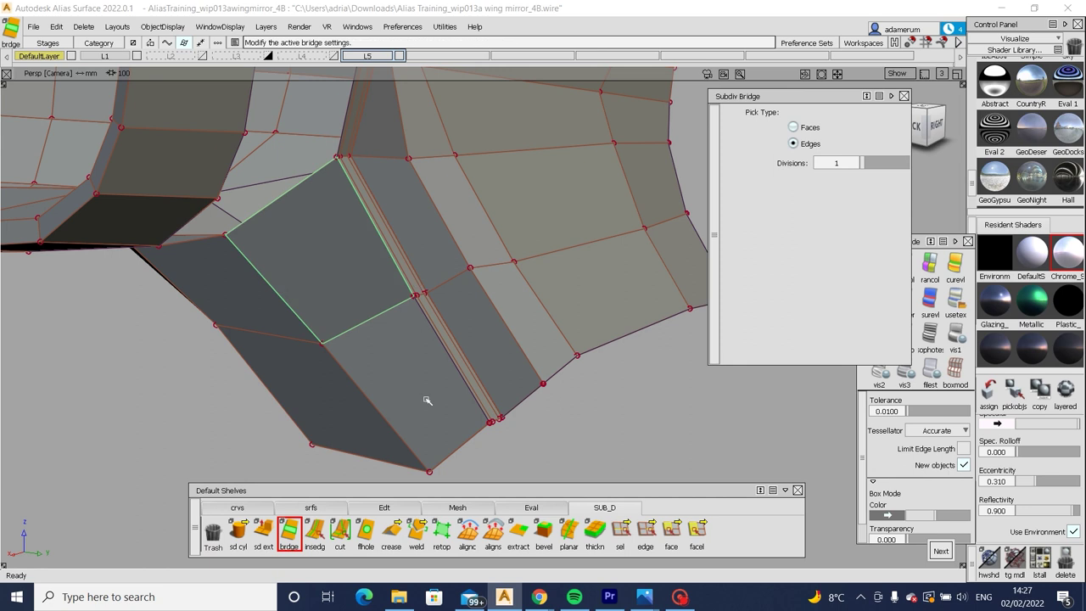
Unweld the two new bridge faces from the seam strip along their shared edges.
left_click(415, 529)
left_click(420, 460)
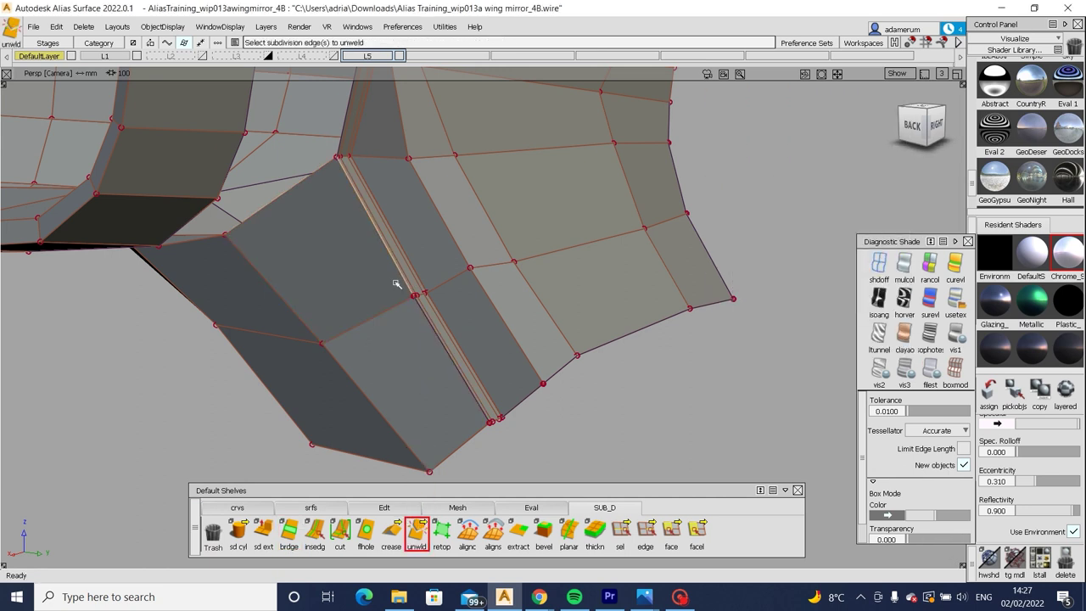
left_click_drag(444, 291, 355, 356, "alt+shift")
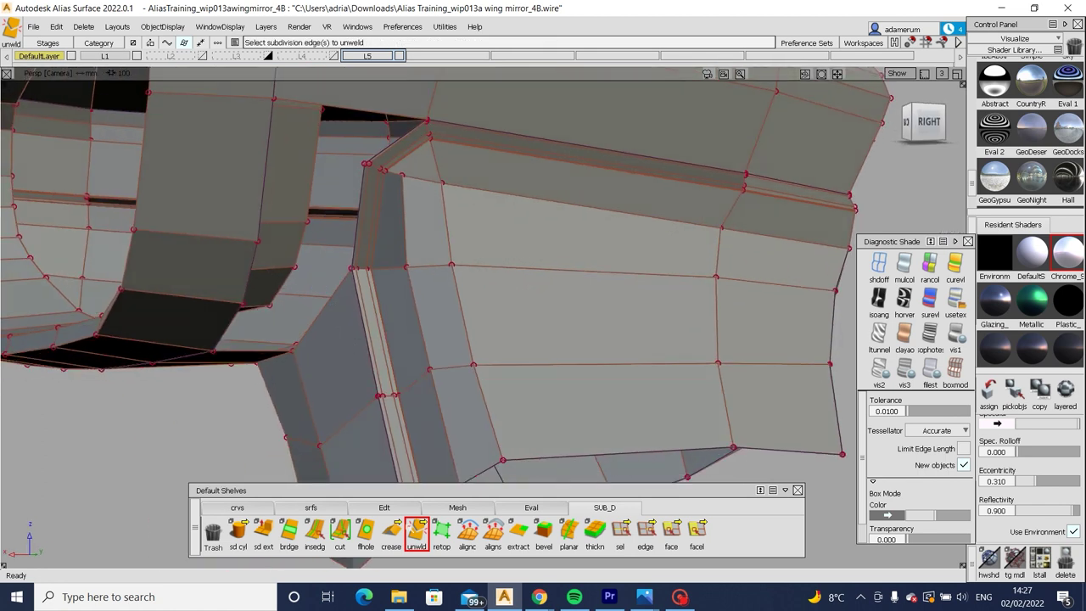
left_click(288, 531)
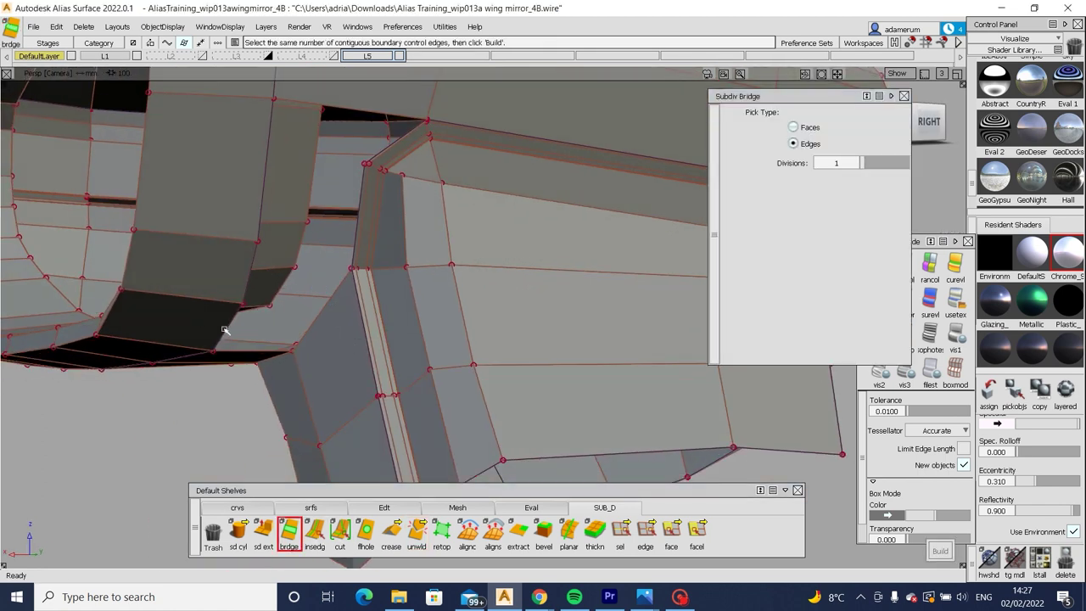
left_click(233, 331)
left_click_drag(359, 310, 462, 361, "alt+shift")
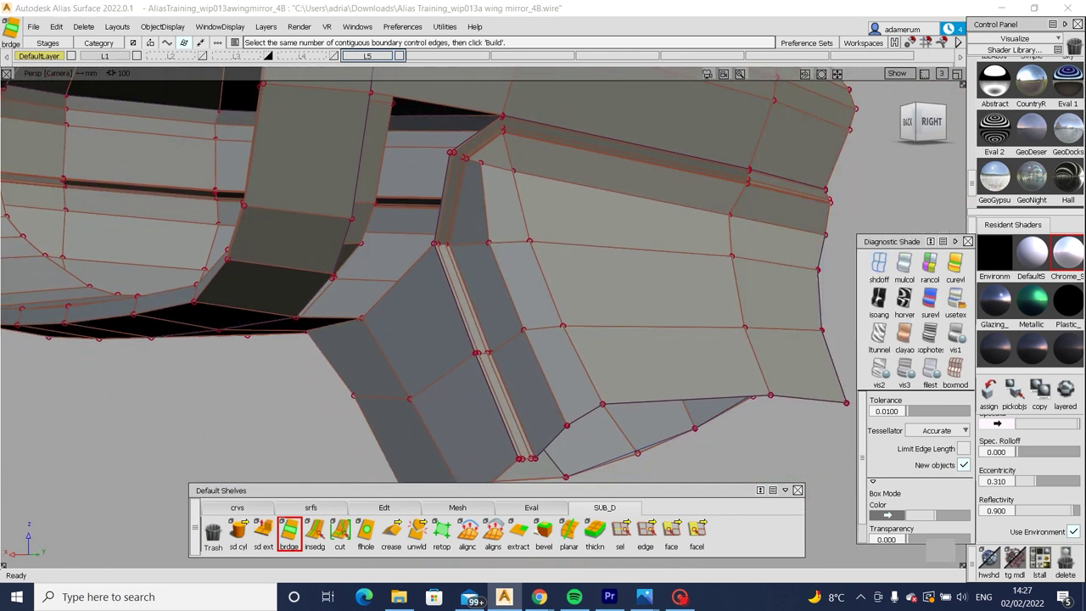
Insert a perpendicular edge lengthwise through the two bridged base faces at a relative parameter of 0.4683.
left_click(315, 530)
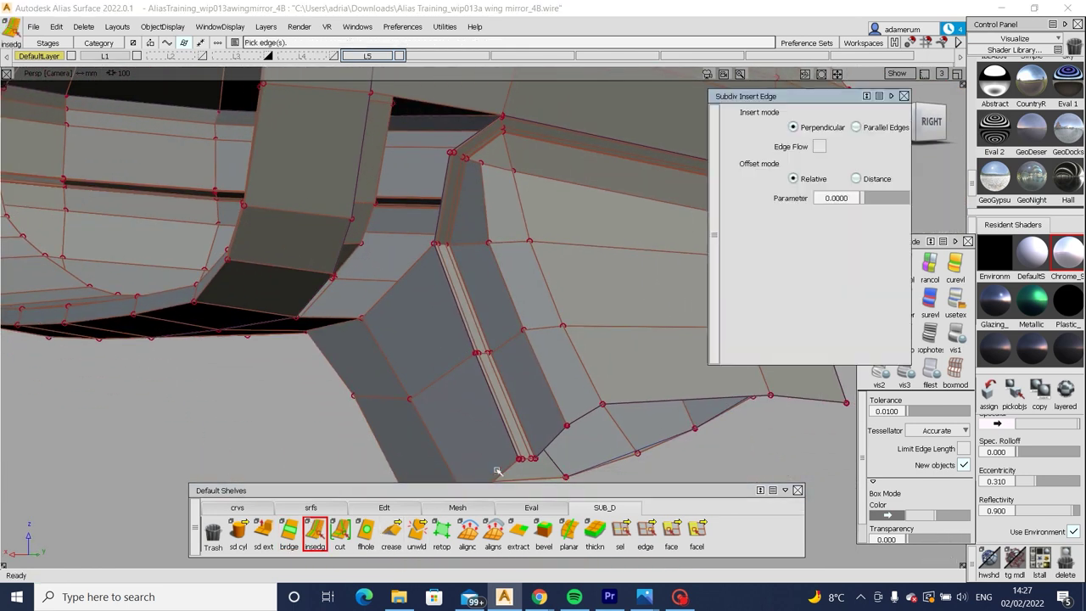
left_click(505, 475)
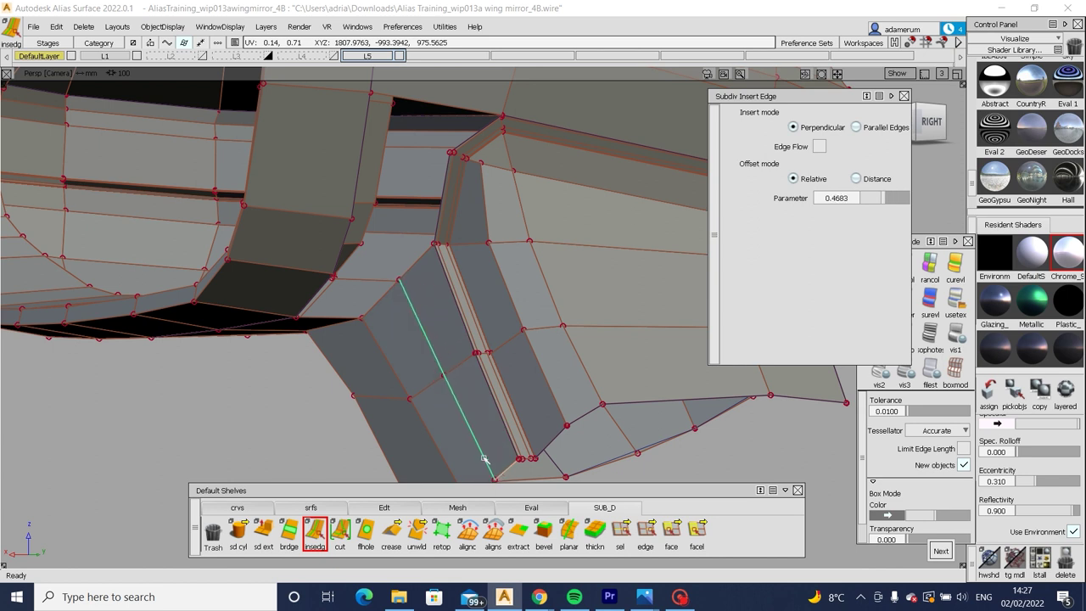
left_click_drag(464, 424, 435, 401, "alt+shift")
key("Escape")
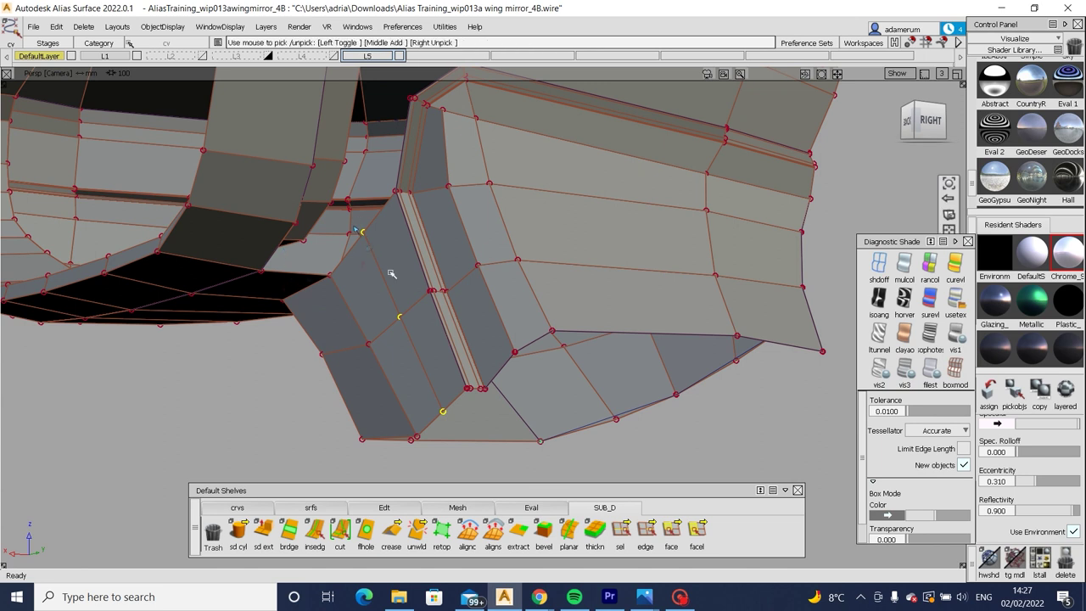
Try to move the inserted edge's vertices along Y, and undo the move.
left_click_drag(391, 274, 292, 356, "alt+shift")
middle_click_drag(293, 356, 266, 375)
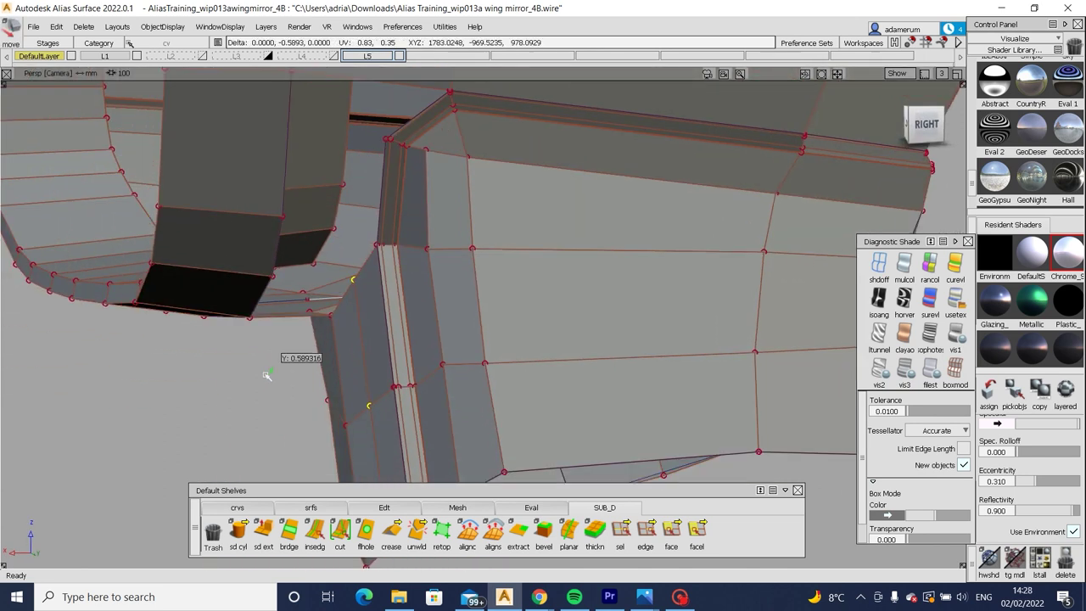
left_click_drag(274, 369, 787, 458, "alt+shift")
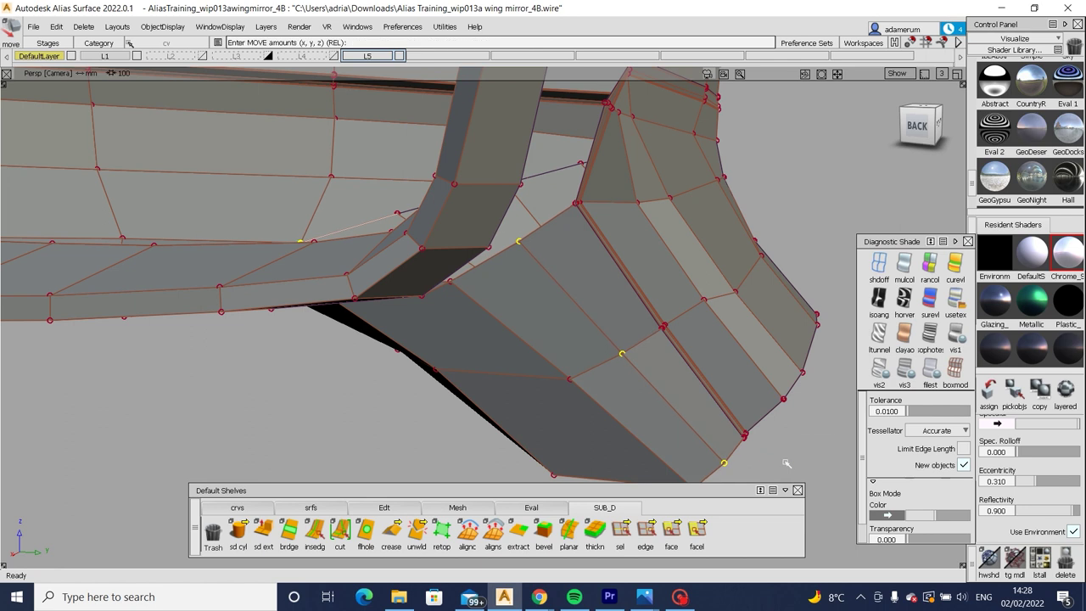
key("ctrl+z")
Reselect only the vertices along the inserted edge and move them to reshape the bridged base faces.
left_click_drag(718, 454, 539, 310, "alt+shift")
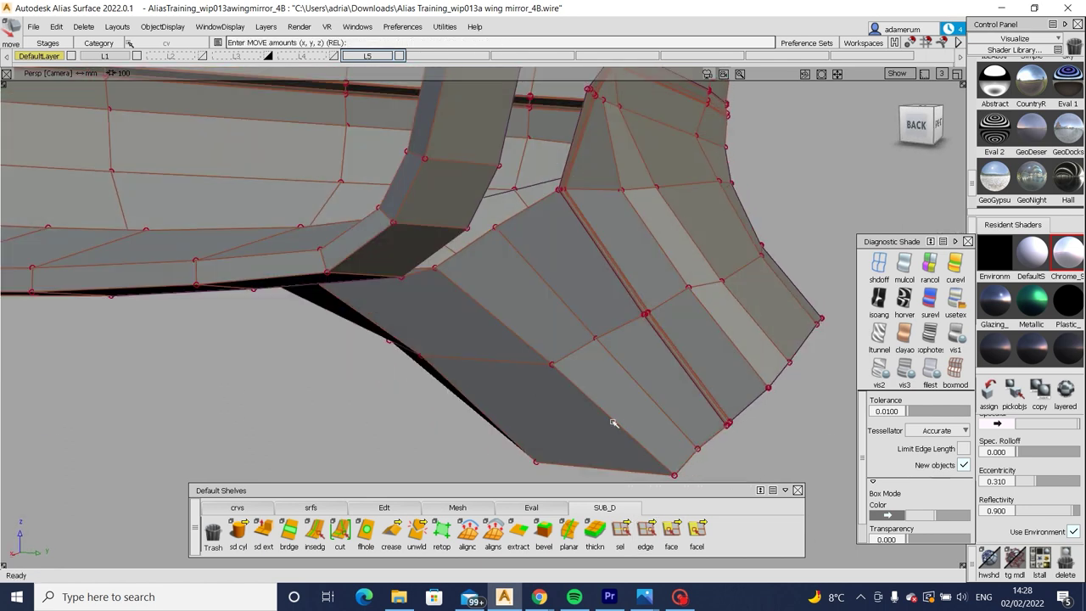
key("F8")
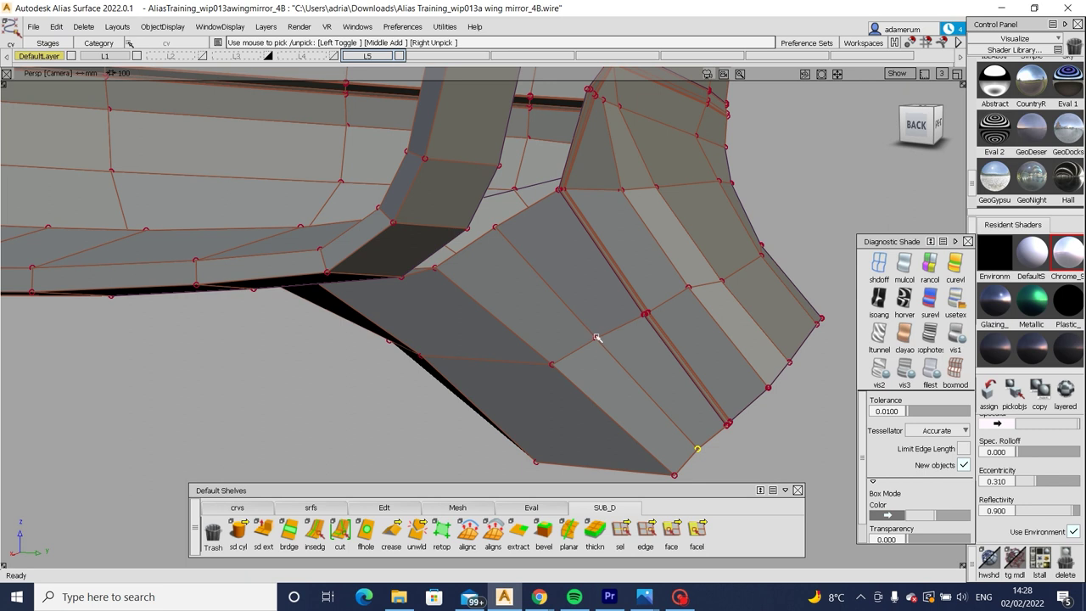
left_click_drag(778, 450, 378, 306)
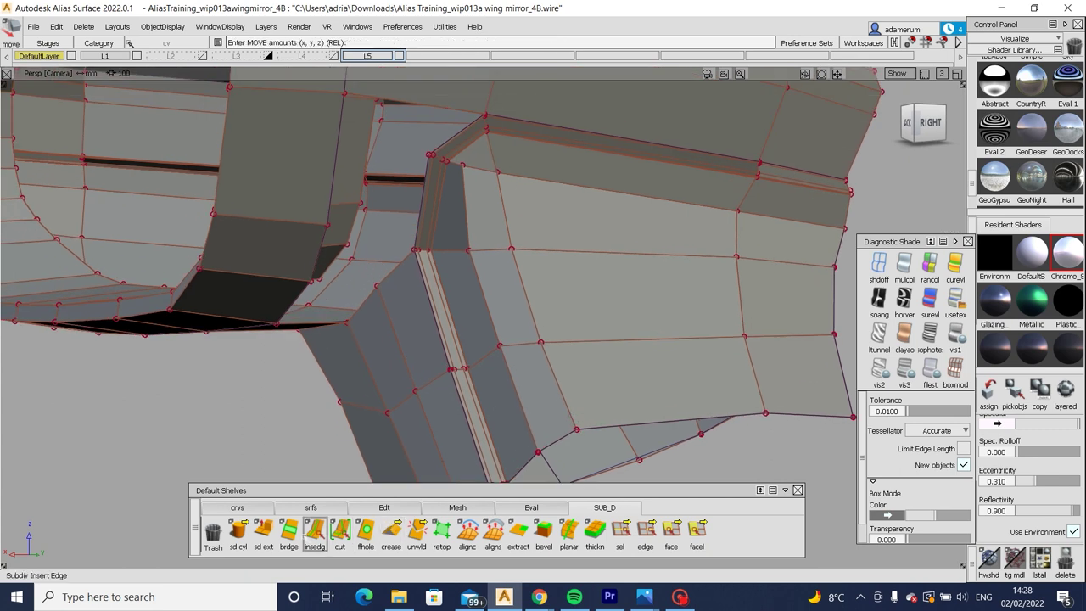
Bridge the two upper edges of the new base faces to the open lower edges of the mirror housing's rim.
double_click(289, 530)
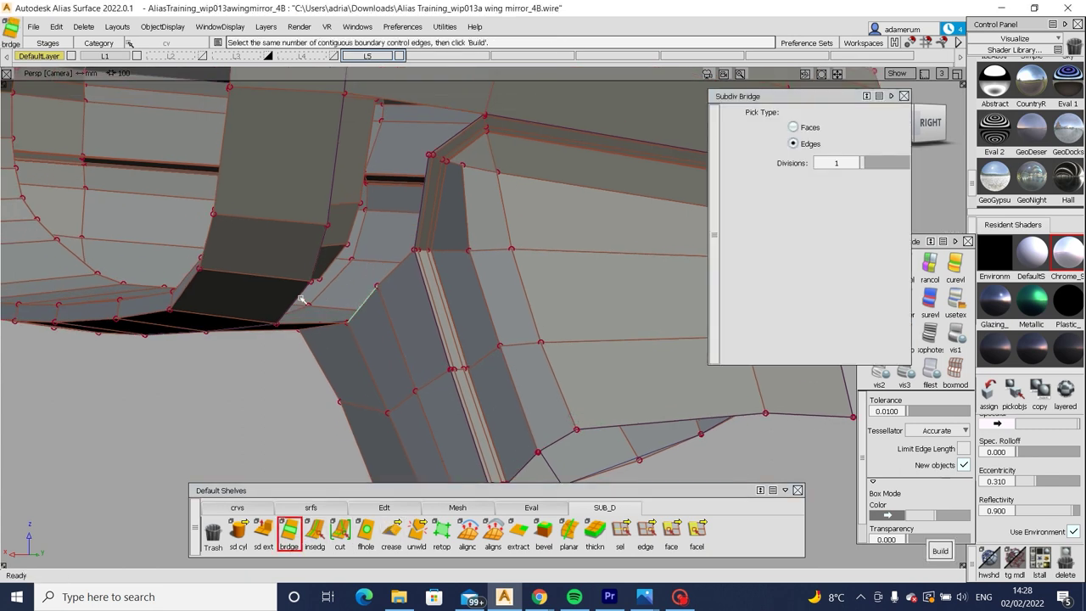
left_click(335, 302)
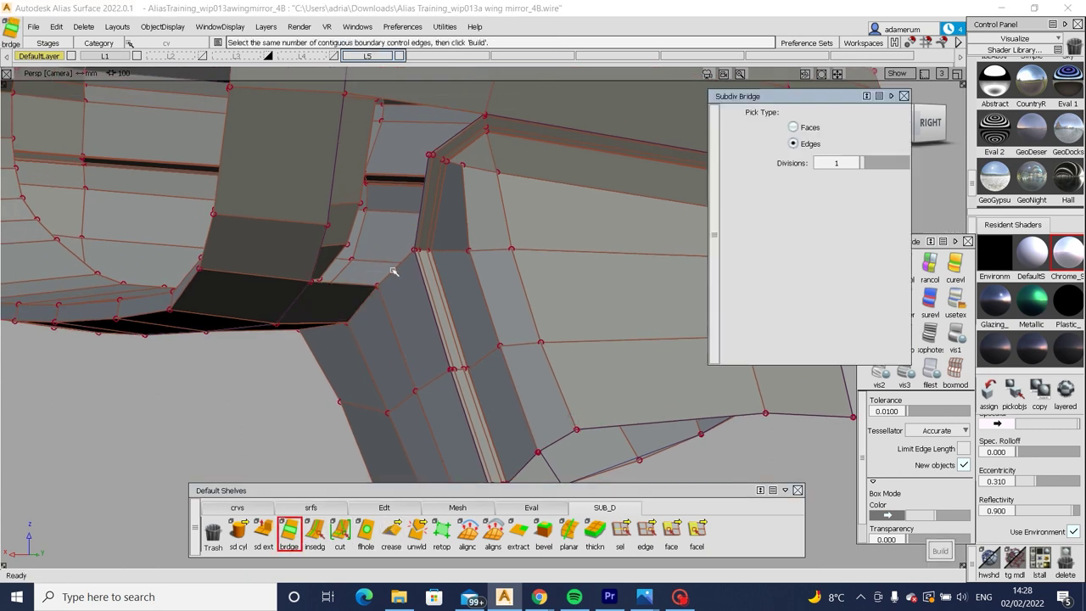
left_click(323, 240)
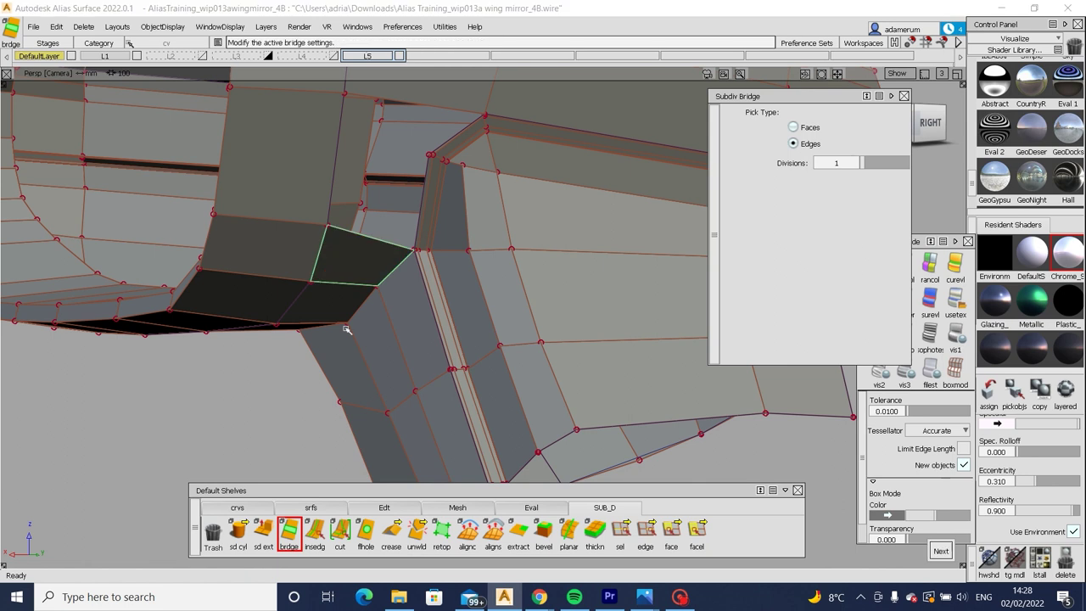
Try to unweld the edge between the bridged base faces and the mirror housing's rim.
left_click(416, 531)
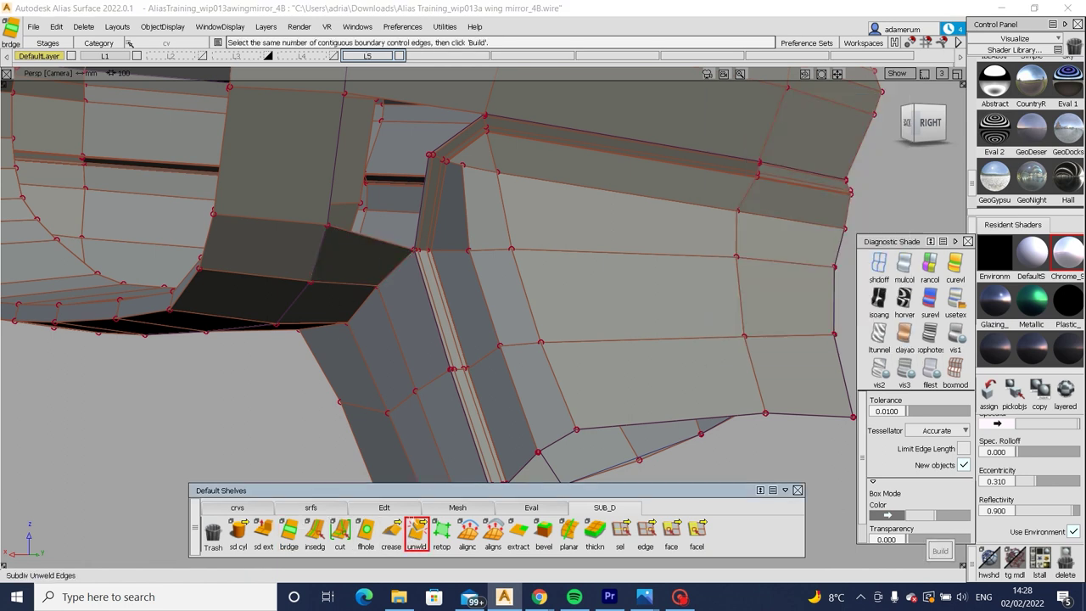
left_click_drag(325, 300, 275, 307, "alt+shift")
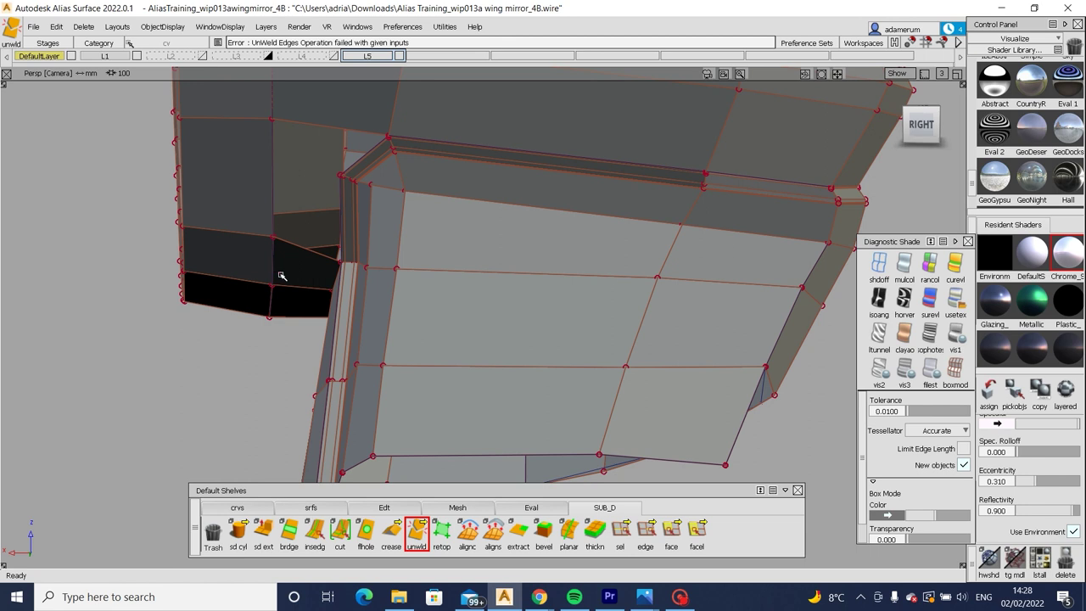
left_click(282, 275)
In the left view, move the two upper vertices of the rim's lower inner corner along X, the lower by about 4.9, and adjust the next vertex below.
left_click_drag(291, 262, 455, 263, "alt+shift")
left_click(177, 289)
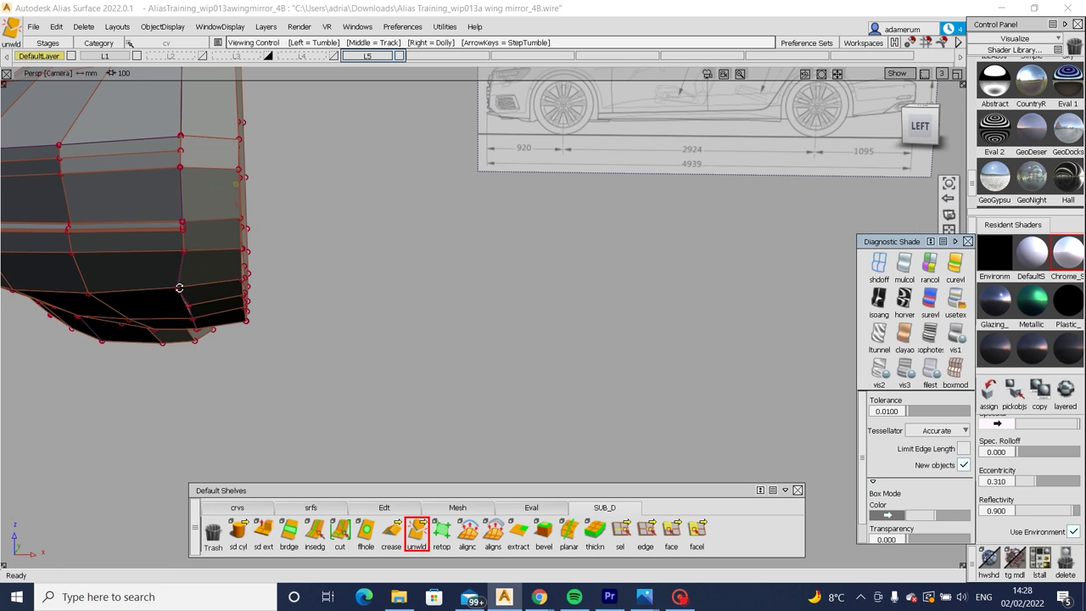
right_click_drag(177, 290, 728, 205, "alt+shift")
left_click(920, 126)
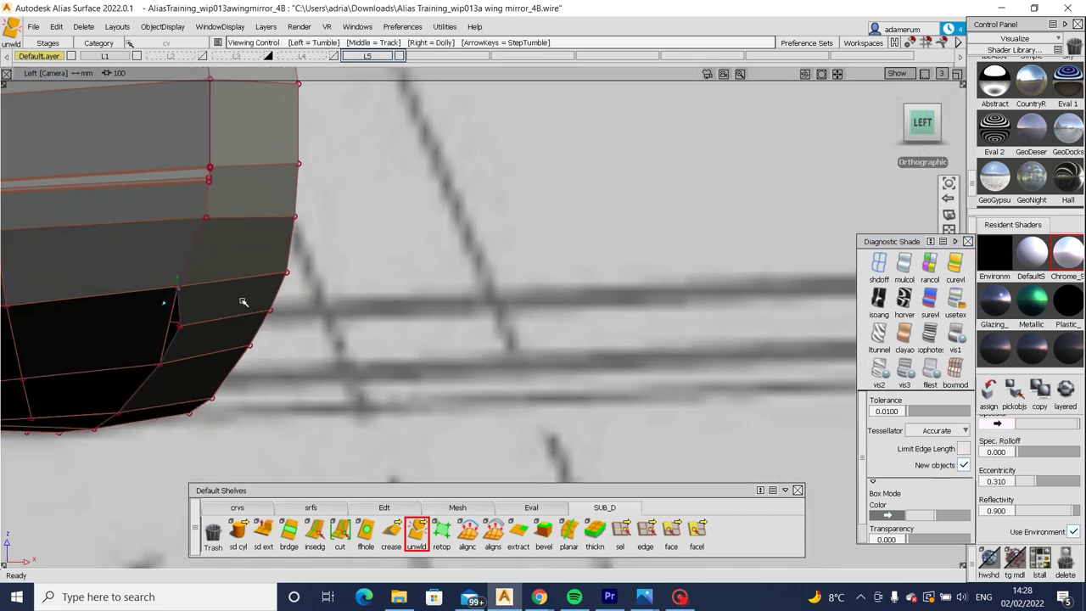
middle_click_drag(212, 312, 224, 303)
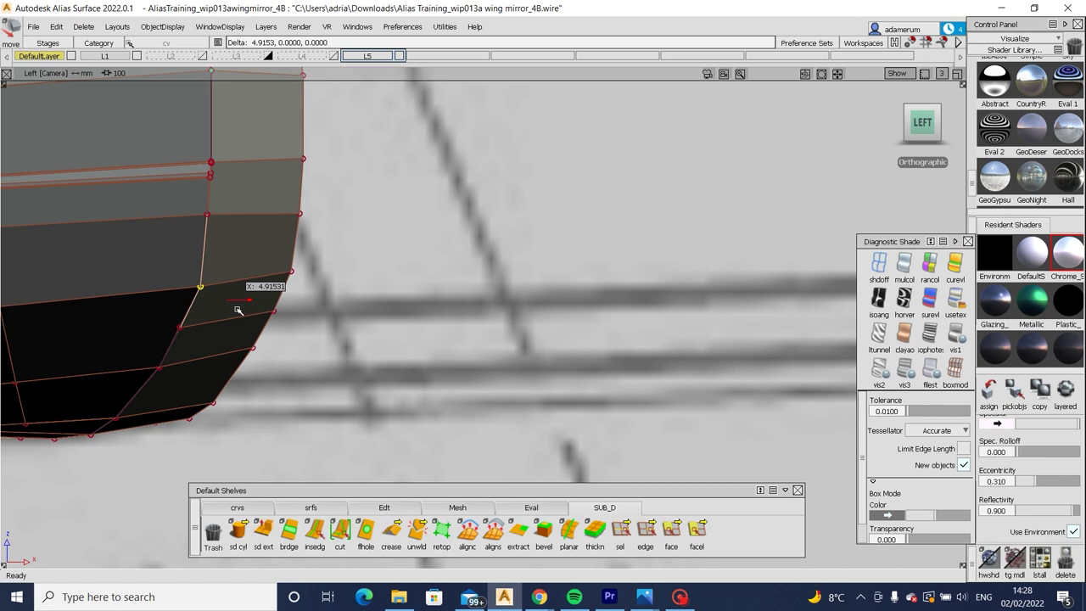
left_click(204, 214)
middle_click_drag(203, 214, 236, 243)
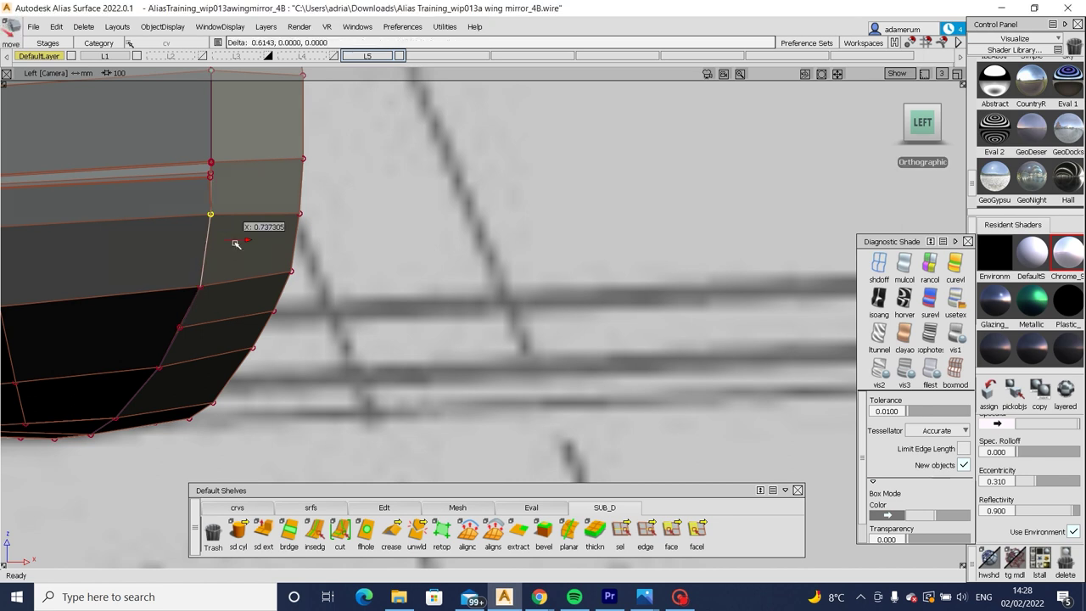
scroll(233, 243, "down", 1)
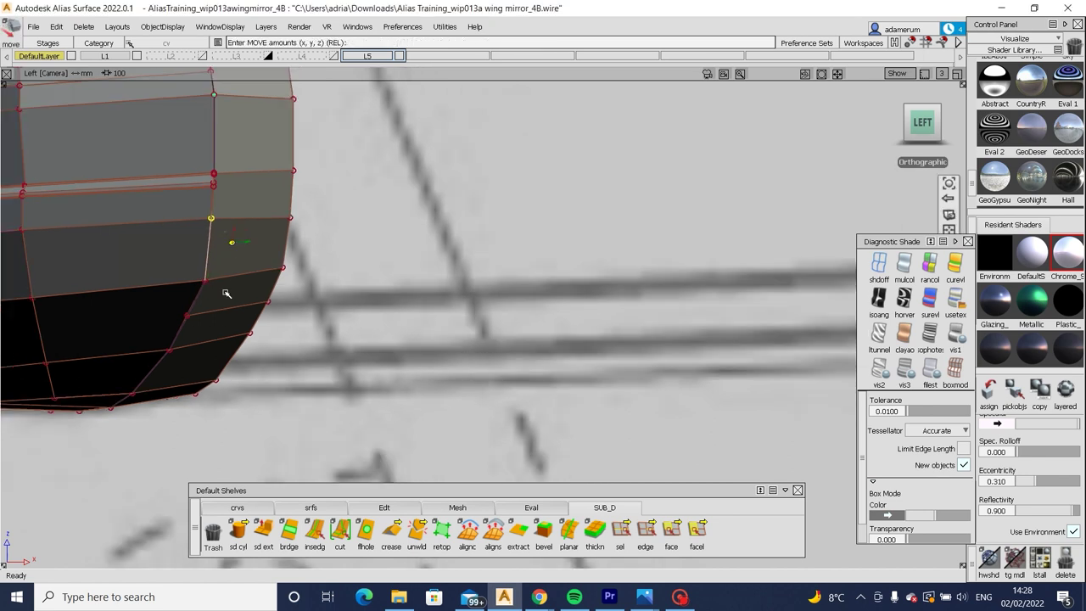
left_click_drag(175, 302, 201, 324)
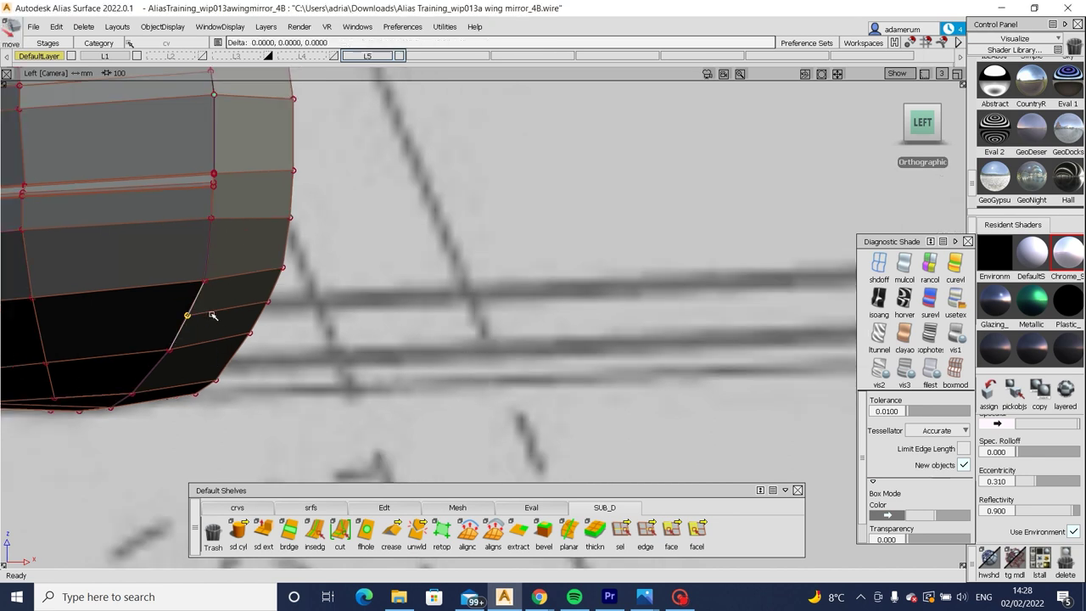
middle_click_drag(195, 329, 190, 314)
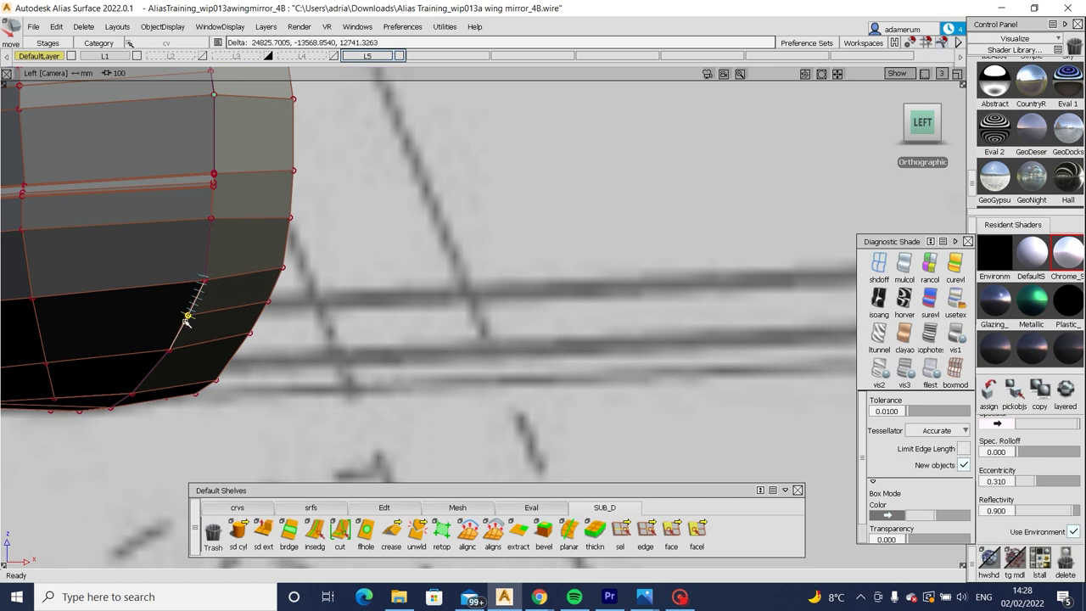
Display the smooth surface with sky reflections and examine how the mirror housing flows into the base.
left_click_drag(231, 286, 340, 339, "alt+shift")
right_click_drag(339, 339, 666, 338, "alt+shift")
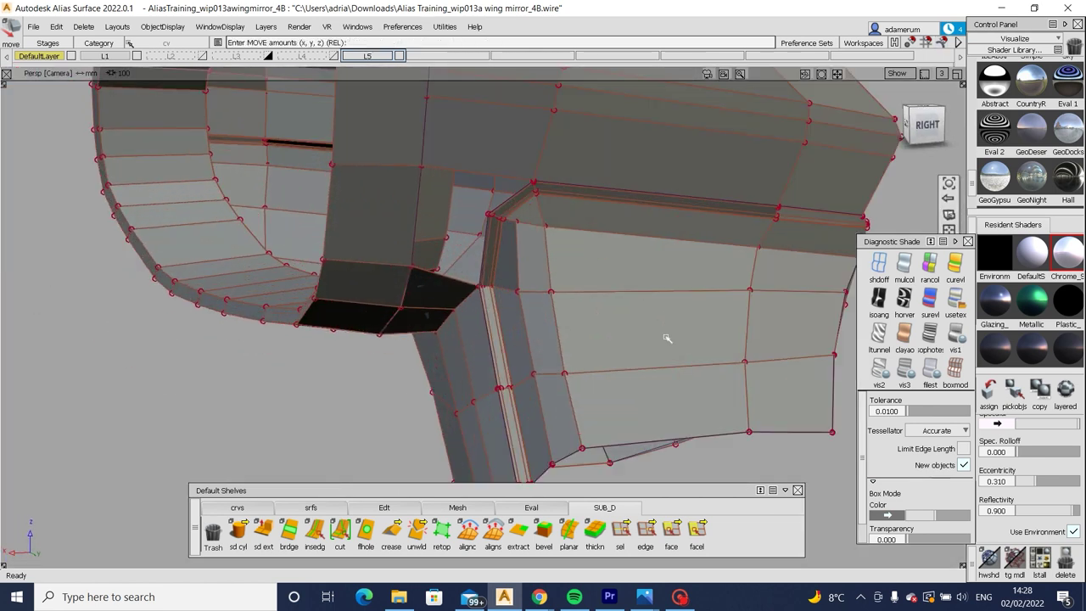
left_click(930, 297)
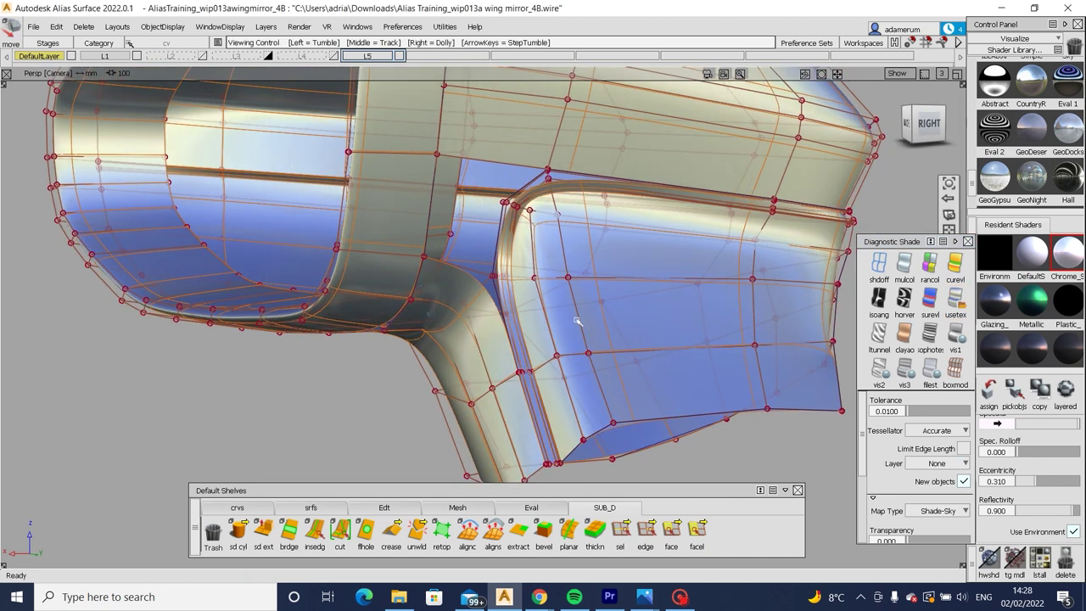
mouse_move(582, 324)
right_mouse_down("alt+shift")
mouse_move(490, 315)
mouse_move(556, 339)
right_mouse_up("alt+shift")
left_click_drag(556, 340, 541, 292, "alt+shift")
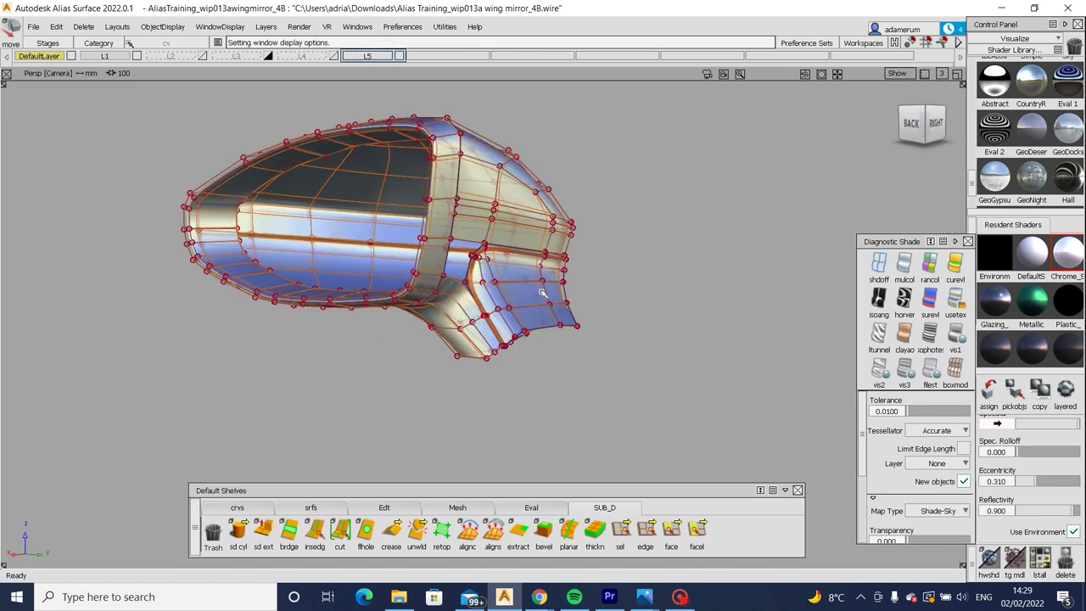
left_click(680, 596)
left_click(715, 316)
scroll(479, 257, "up", 6)
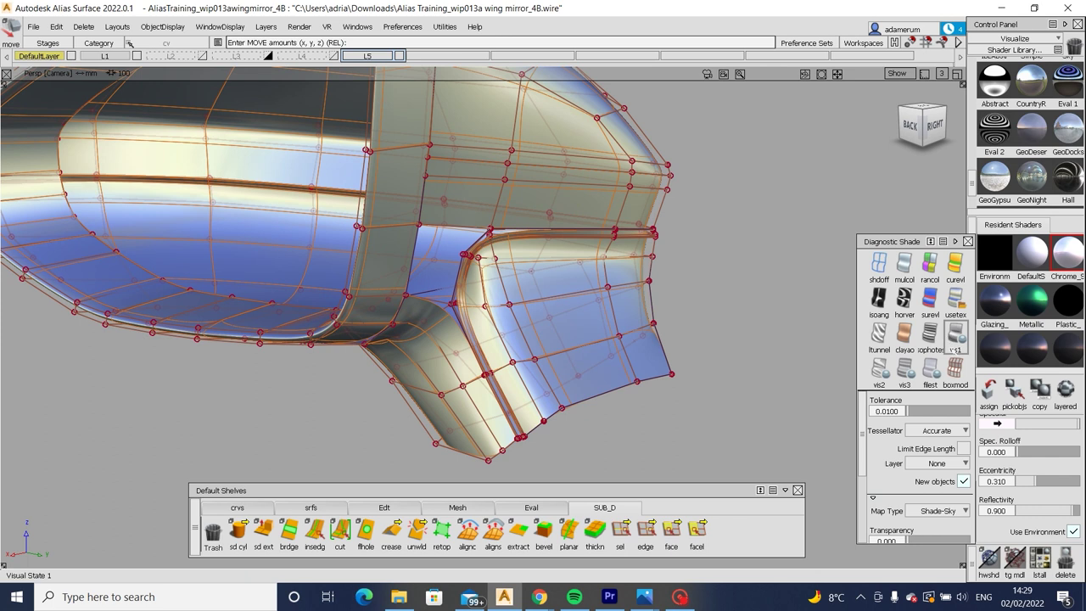
Return to box mode and insert a perpendicular edge across the rim's lower inner faces at a relative parameter of 0.4879.
left_click(955, 367)
scroll(438, 317, "up", 5)
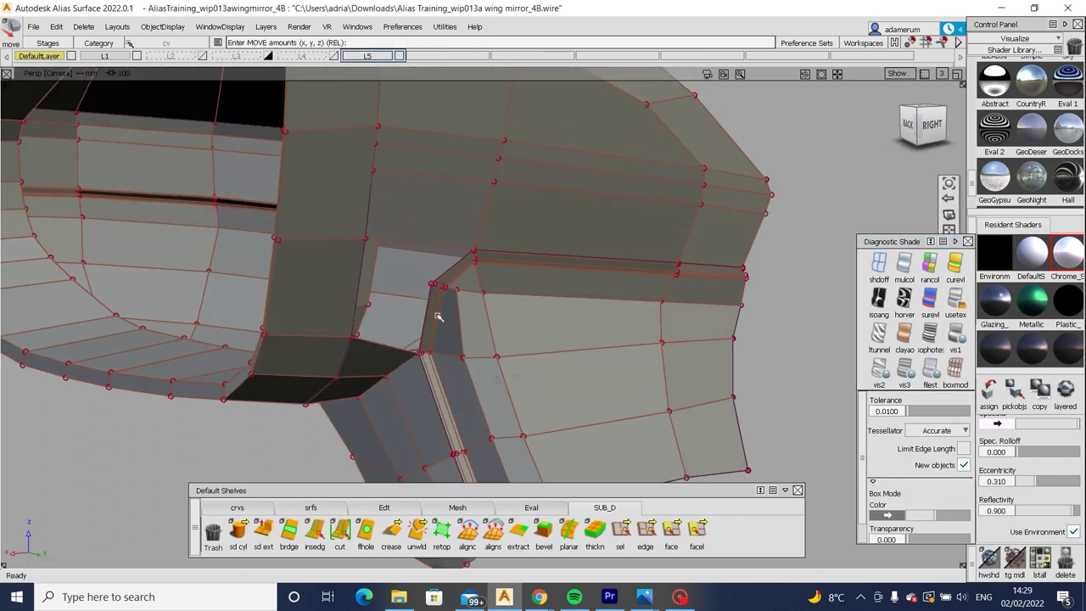
left_click_drag(438, 316, 243, 297, "alt+shift")
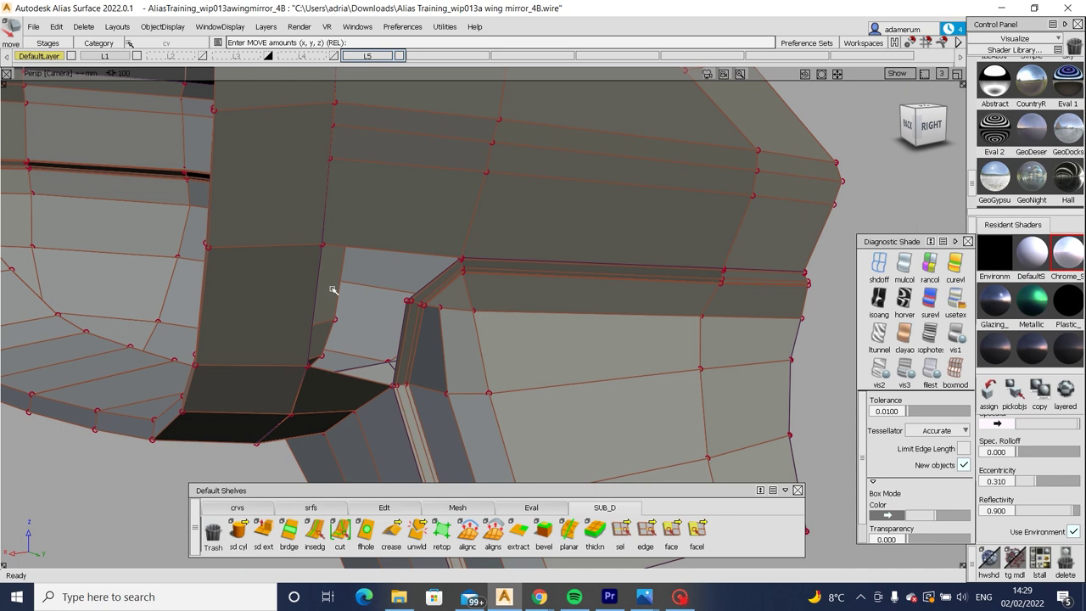
left_click_drag(331, 290, 395, 347, "alt+shift")
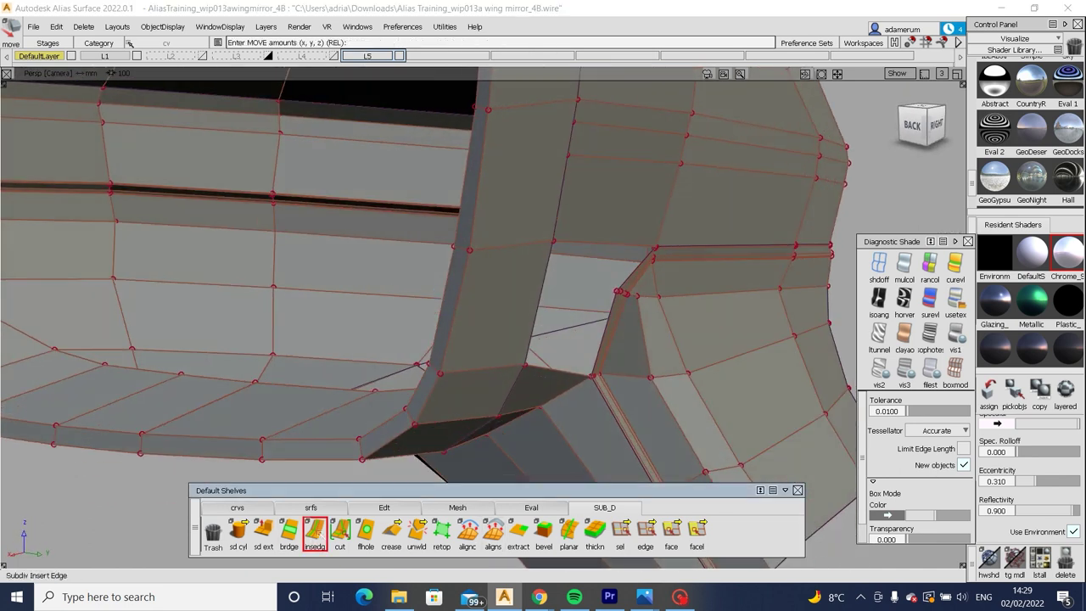
double_click(315, 530)
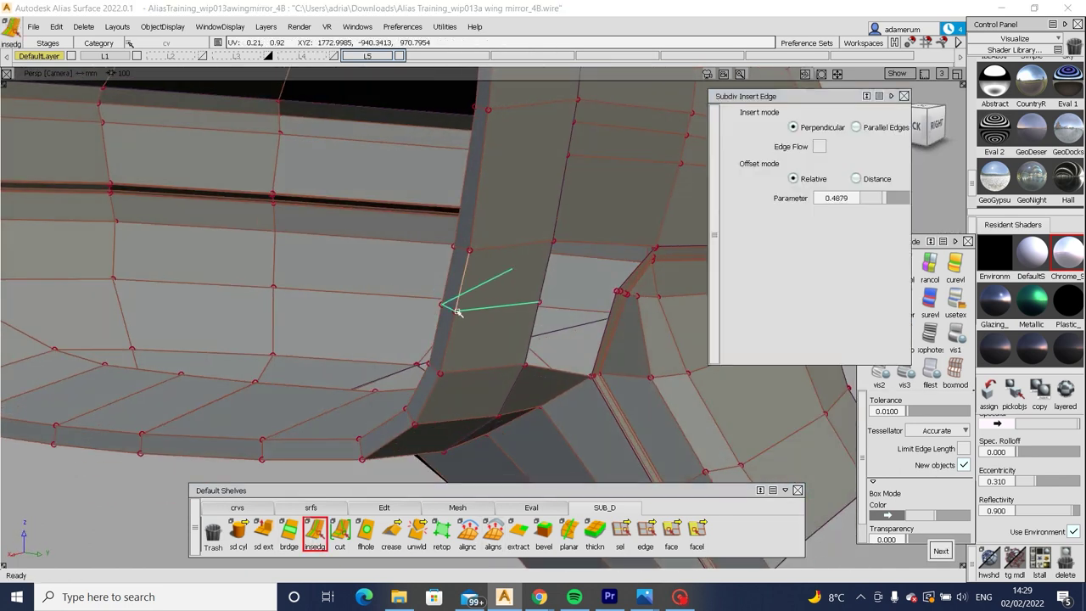
left_click(481, 366)
In the back view, select the vertices of the inserted rim edge and move them about 0.48 along Y.
left_click_drag(481, 365, 550, 242, "alt+shift")
key("F8")
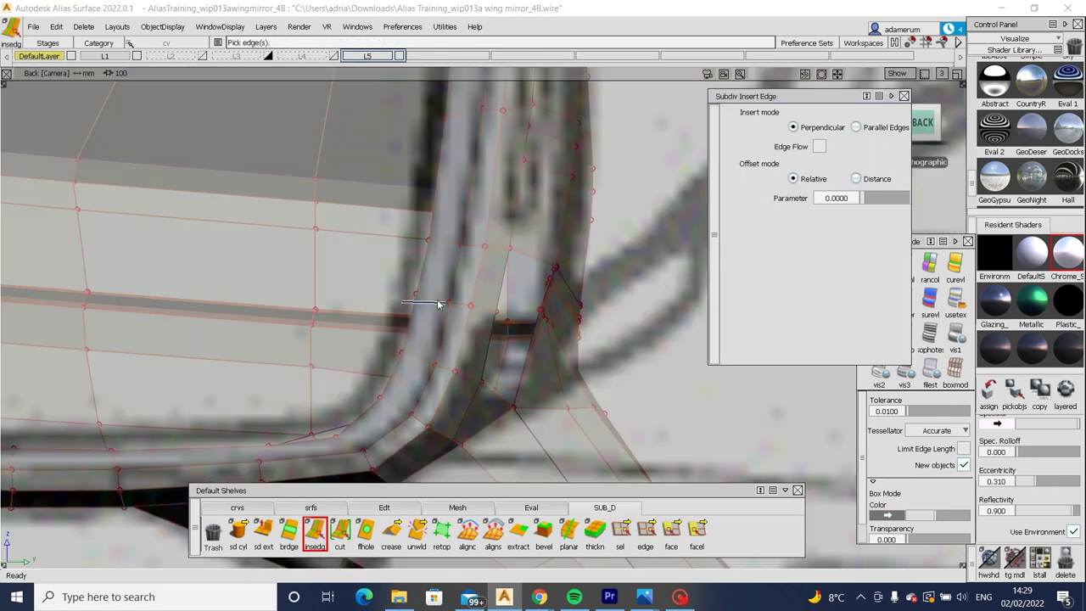
key("Escape")
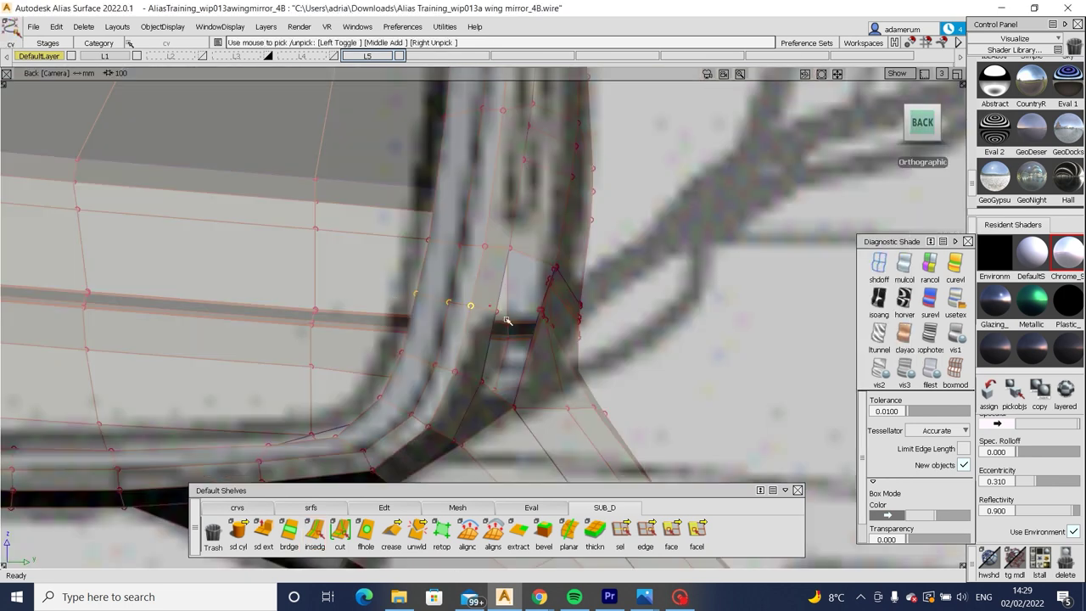
middle_click_drag(507, 320, 636, 302)
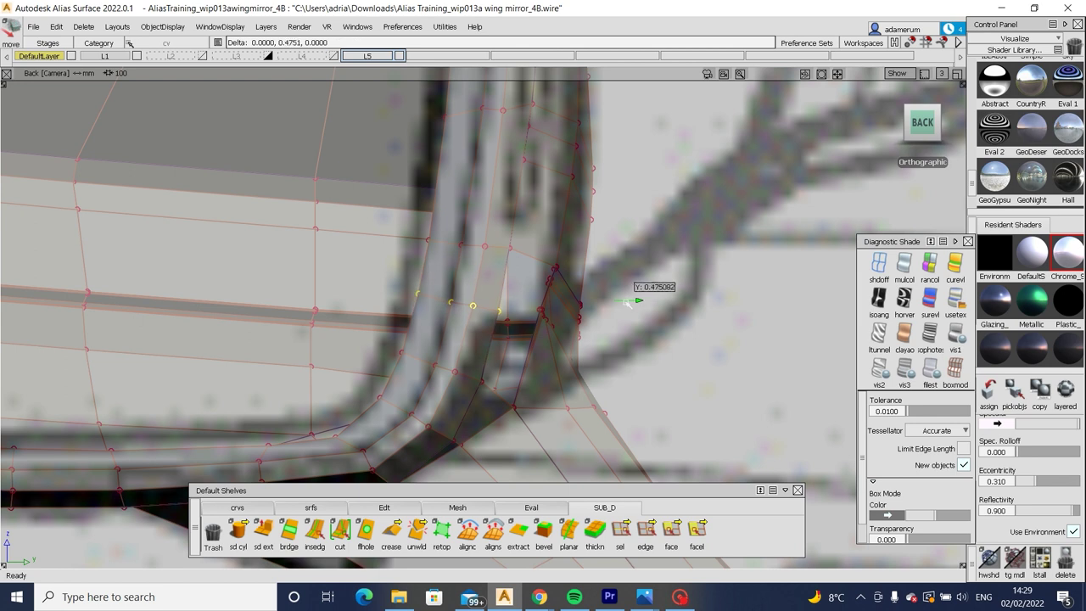
Bridge the open inner rim edges to the opposing seam edges with 1 division, closing the gap beside the base.
left_click_drag(620, 298, 497, 396, "alt+shift")
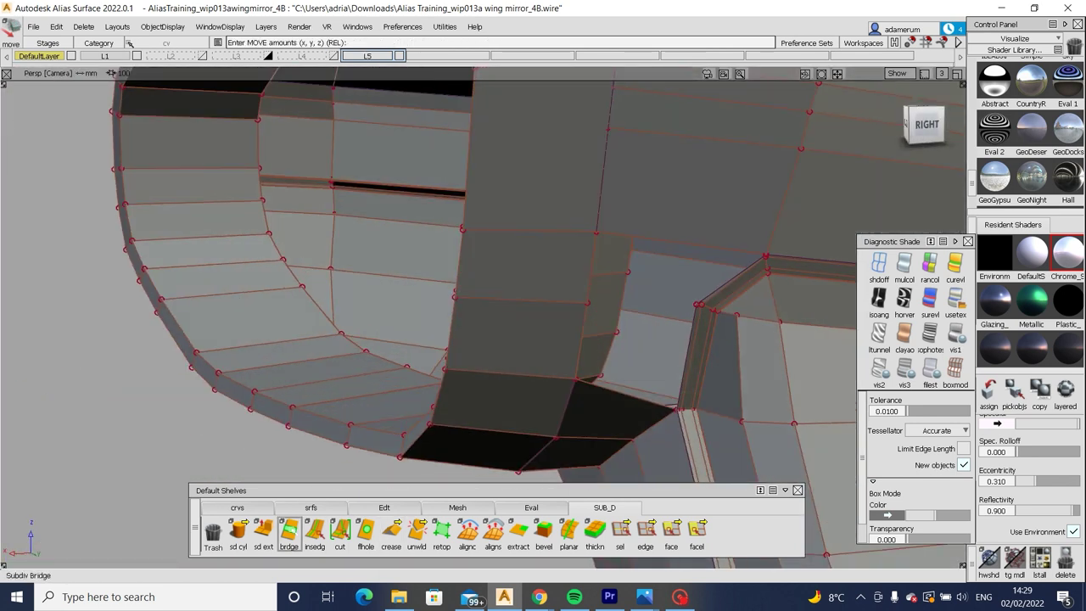
double_click(288, 531)
left_click_drag(582, 322, 607, 339, "alt+shift")
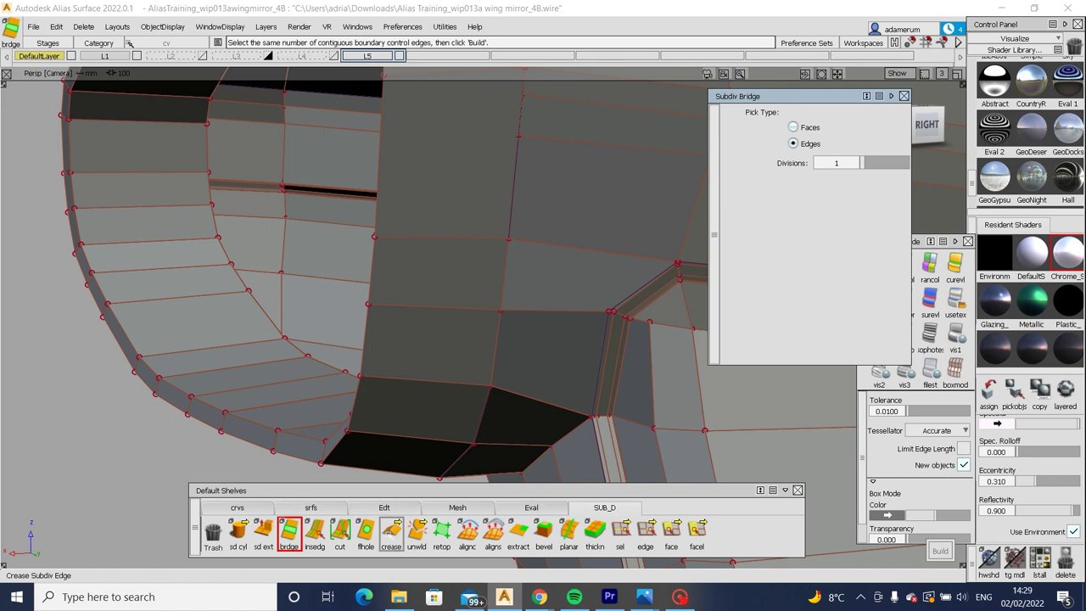
Unweld the base from the bridged faces along the vertical and diagonal outer edges of the seam corner.
left_click(416, 530)
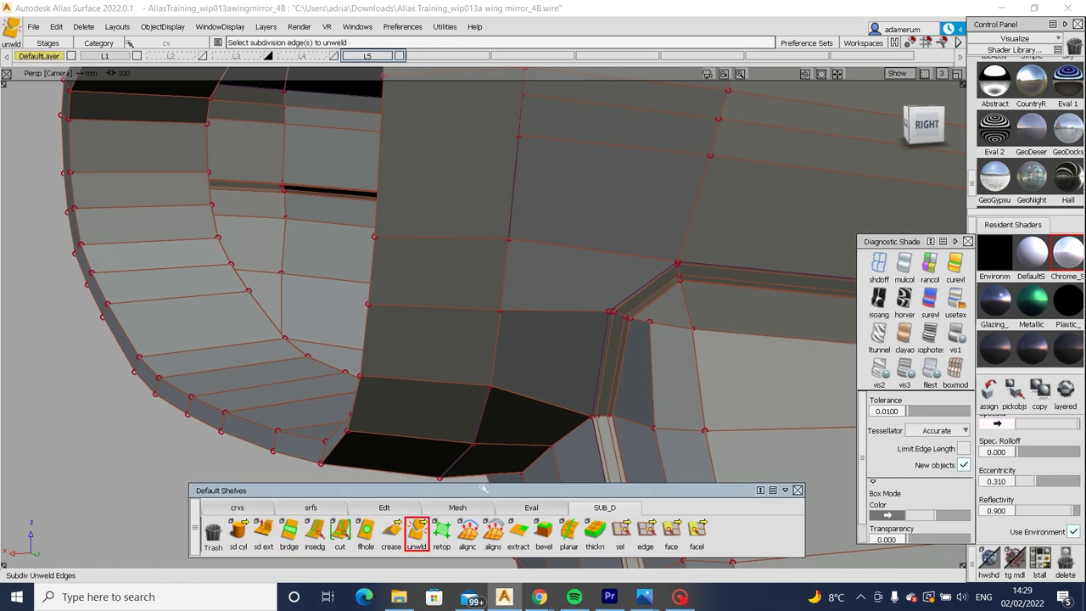
left_click(625, 301)
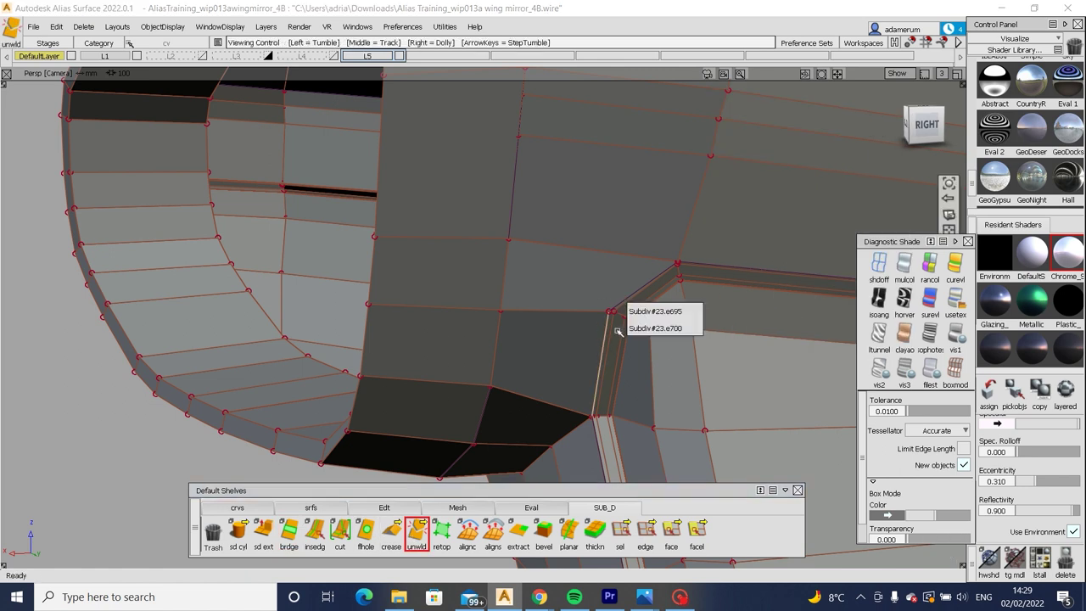
left_click(654, 311)
scroll(643, 314, "up", 5)
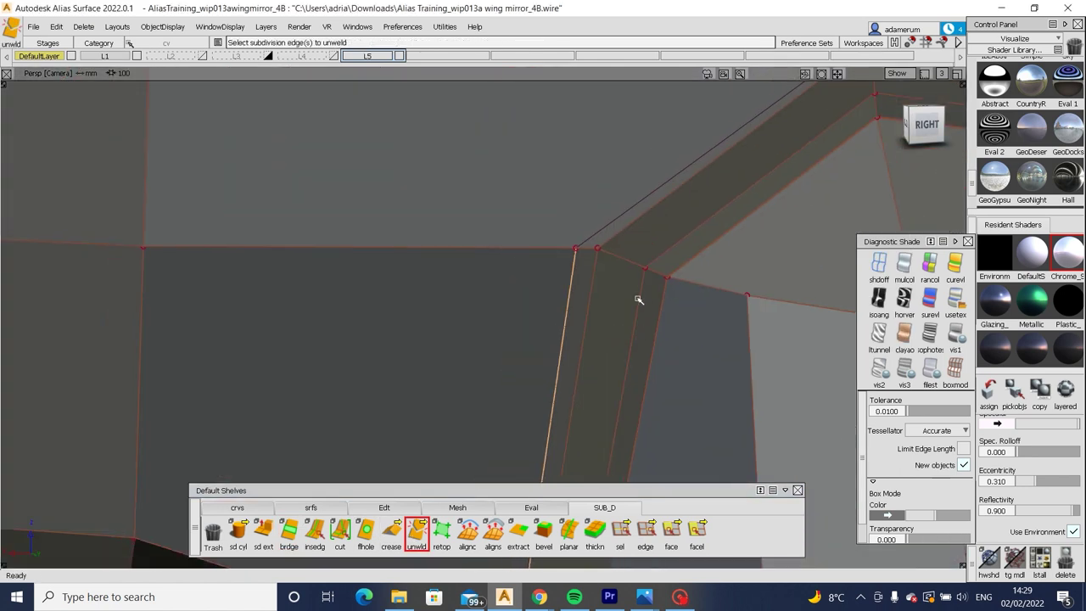
left_click(601, 222)
scroll(606, 260, "down", 5)
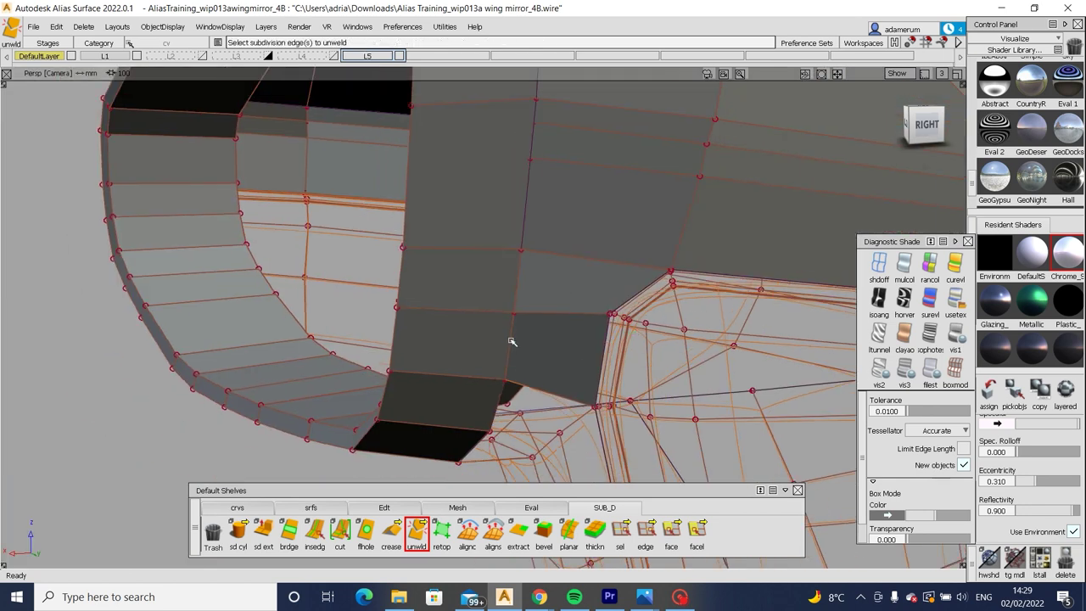
Unweld the rim edges beside the bridged faces and apply box mode shading to the separated parts.
left_click(509, 304)
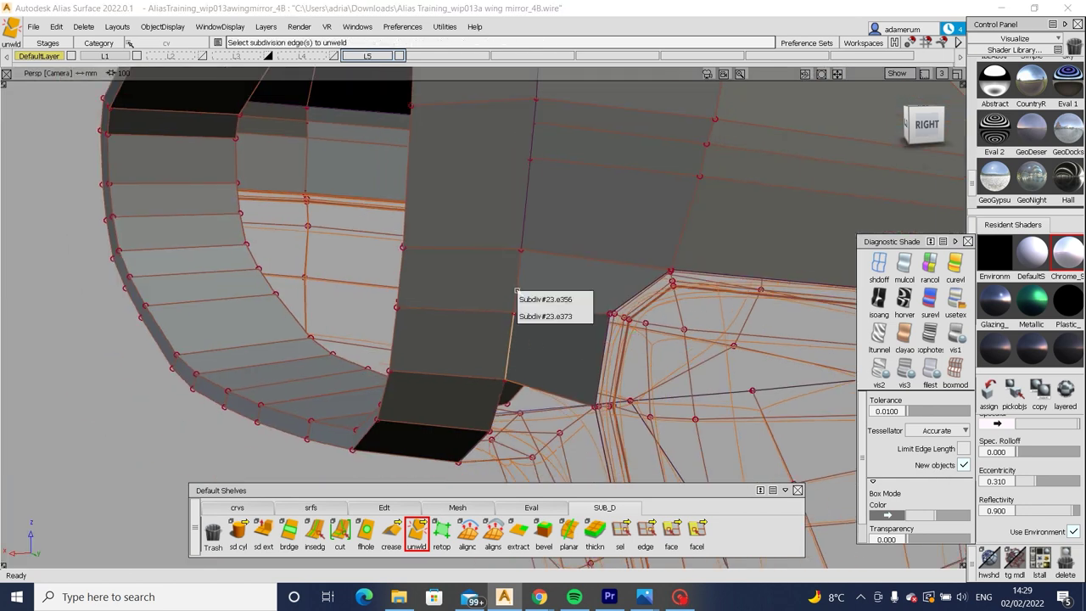
left_click(521, 311)
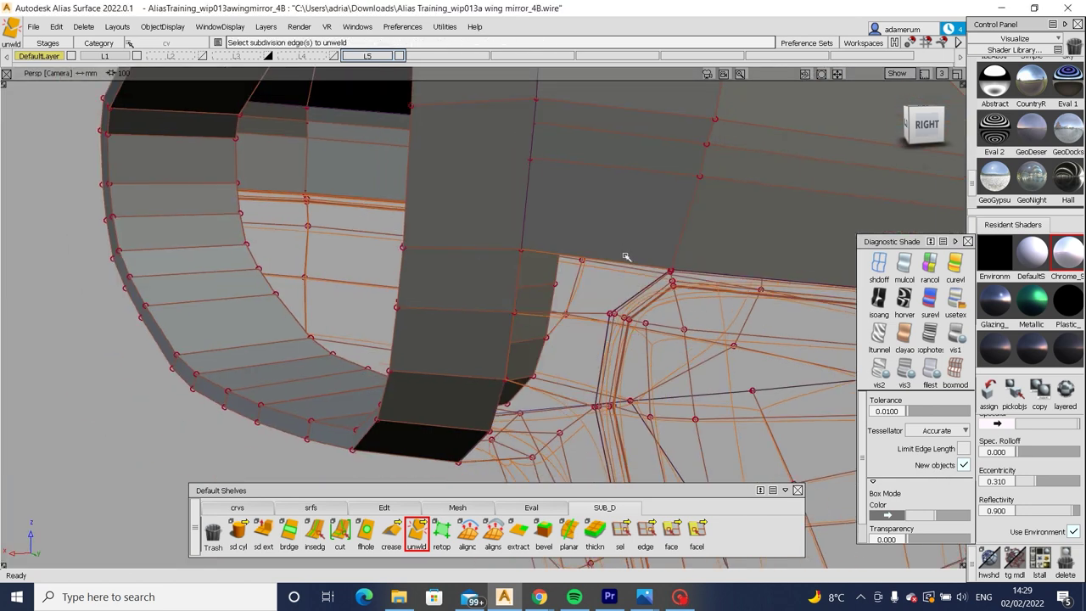
left_click(955, 371)
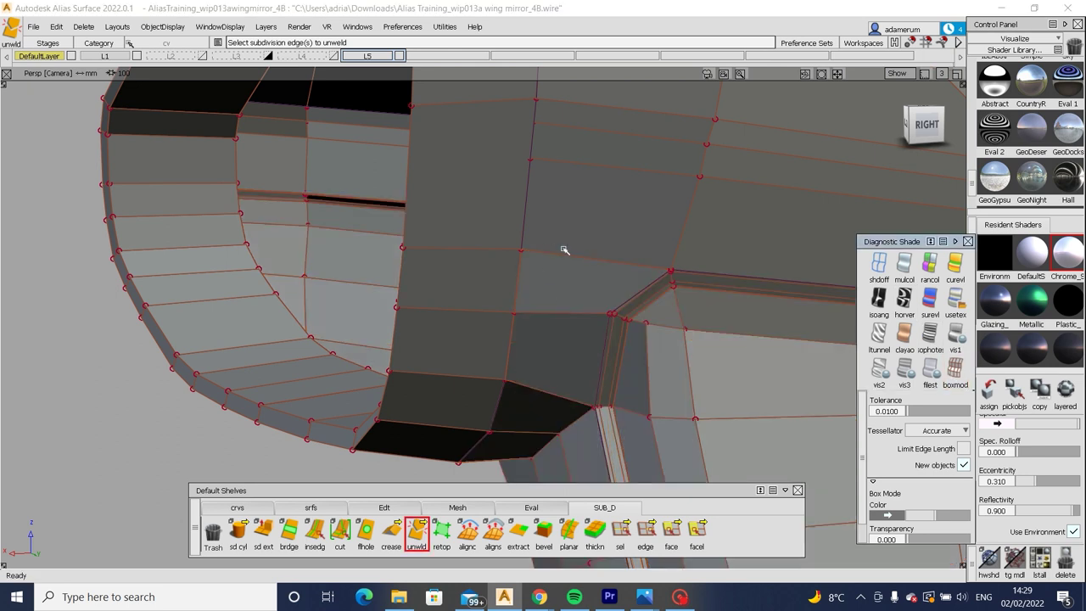
Weld the open edge where the bridged faces meet the mirror housing near the seam corner.
left_click_drag(627, 339, 388, 291, "alt+shift")
right_click_drag(388, 291, 479, 314, "alt+shift")
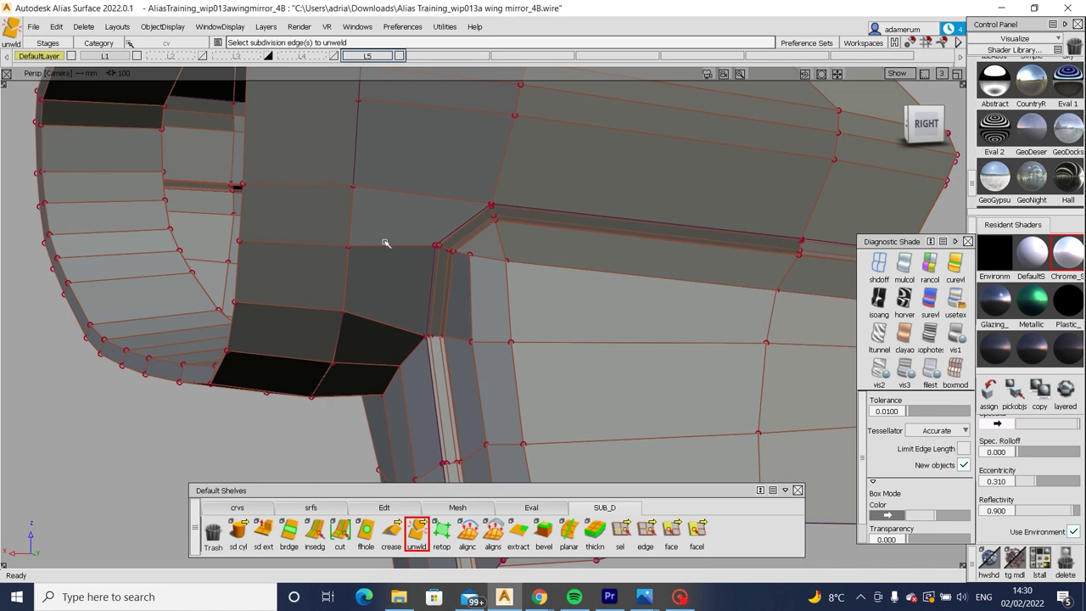
left_click(393, 527)
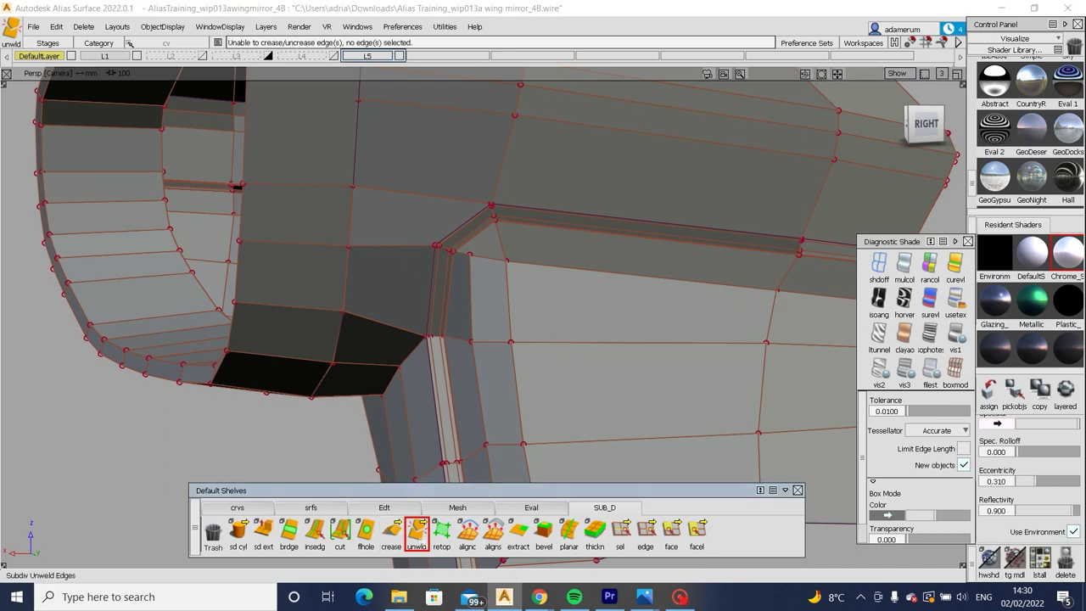
left_click(416, 494)
mouse_move(413, 355)
left_mouse_down("alt+shift")
mouse_move(390, 359)
mouse_move(397, 351)
left_mouse_up("alt+shift")
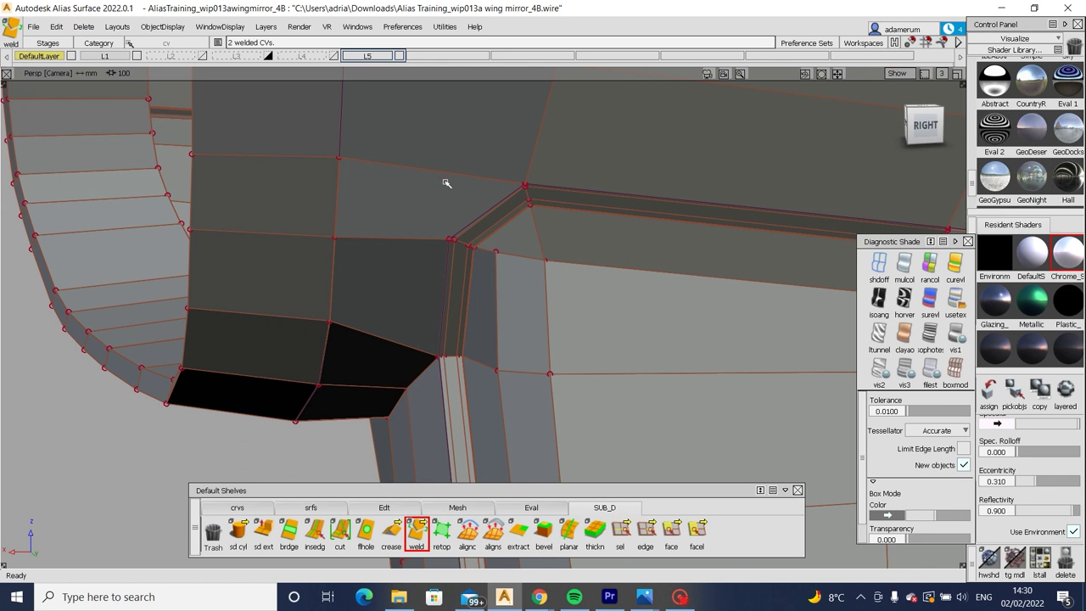
Check the corner in smooth shading, then in box mode move the middle row of seam corner vertices sideways in the back view.
left_click(955, 297)
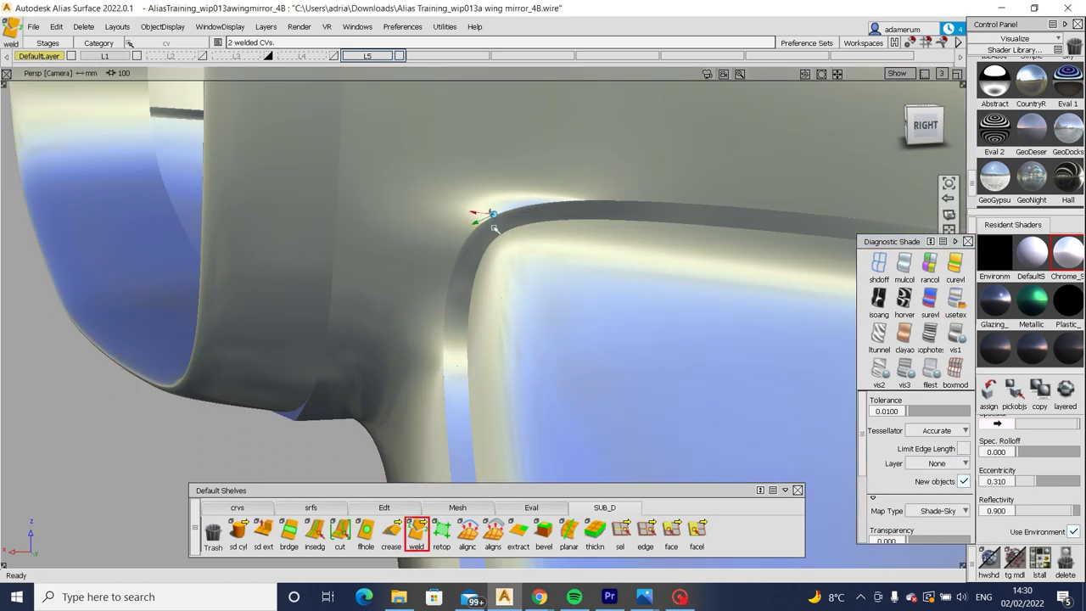
left_click_drag(495, 228, 394, 257, "alt+shift")
left_click(931, 366)
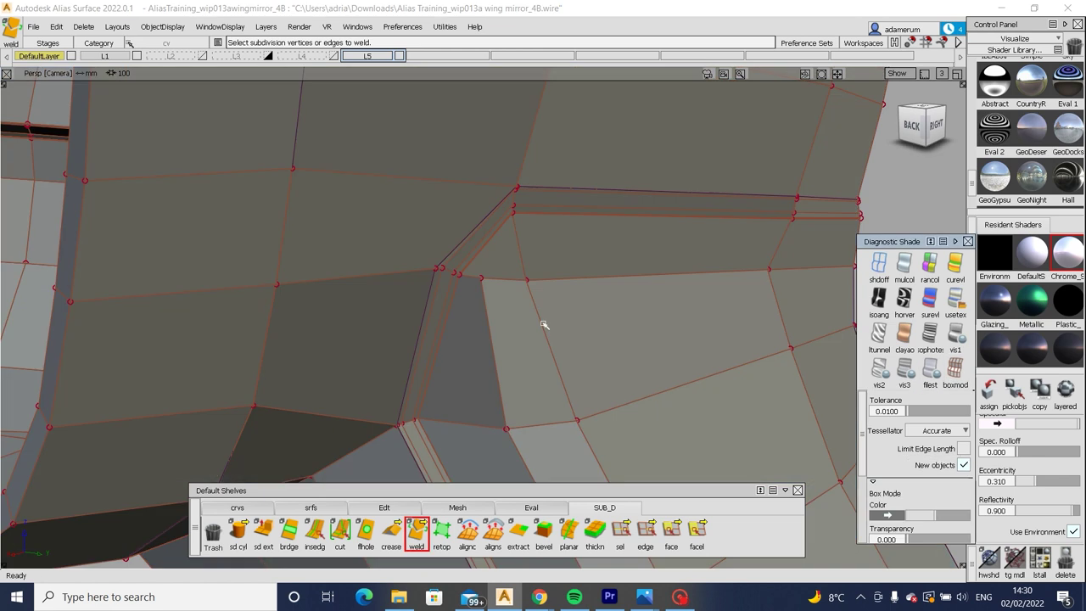
mouse_move(461, 314)
left_mouse_down("alt+shift")
mouse_move(631, 354)
mouse_move(614, 331)
mouse_move(548, 300)
mouse_move(670, 360)
left_mouse_up("alt+shift")
key("m")
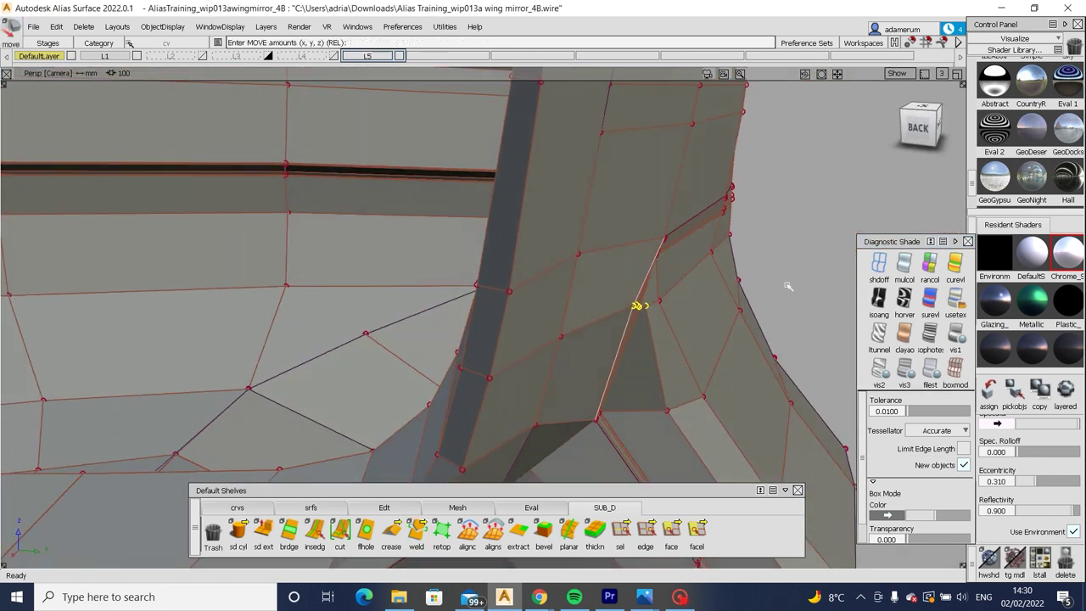
key("c")
left_click_drag(615, 237, 765, 439)
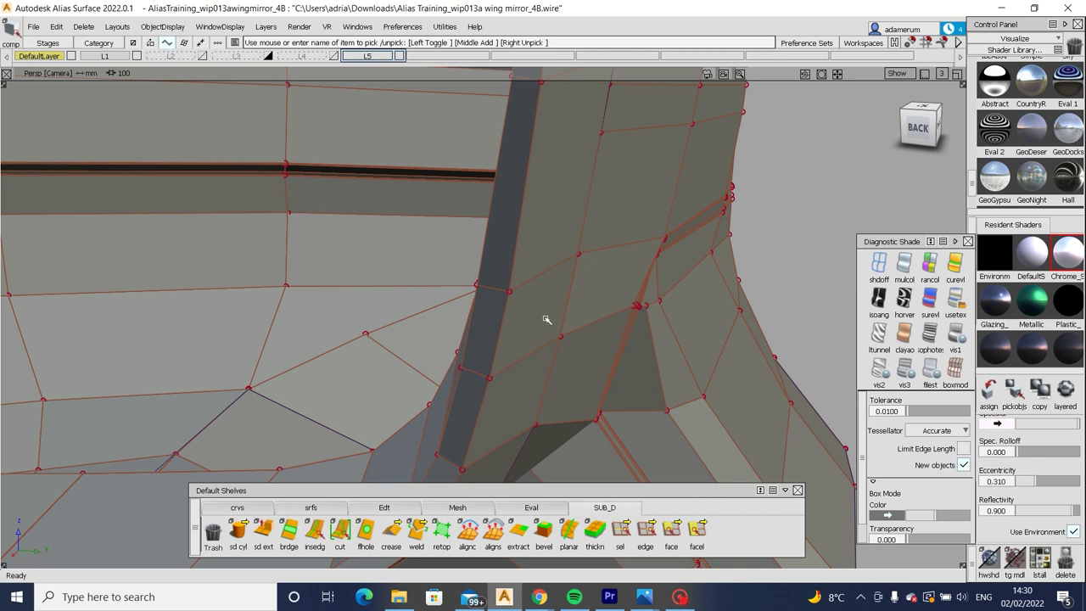
key("v")
left_click_drag(649, 319, 649, 319)
key("m")
right_click_drag(649, 319, 778, 268)
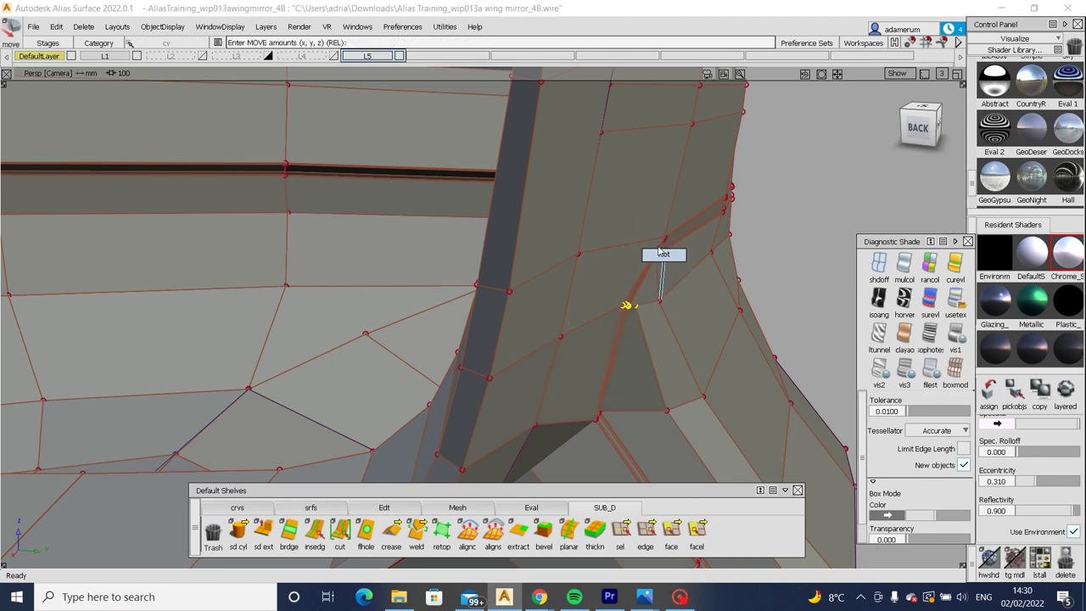
Reposition the upper and middle seam corner vertices in the right view to even out the width of the diagonal groove.
key("v")
key("m")
right_click_drag(675, 290, 683, 261)
left_click_drag(683, 261, 451, 320, "alt+shift")
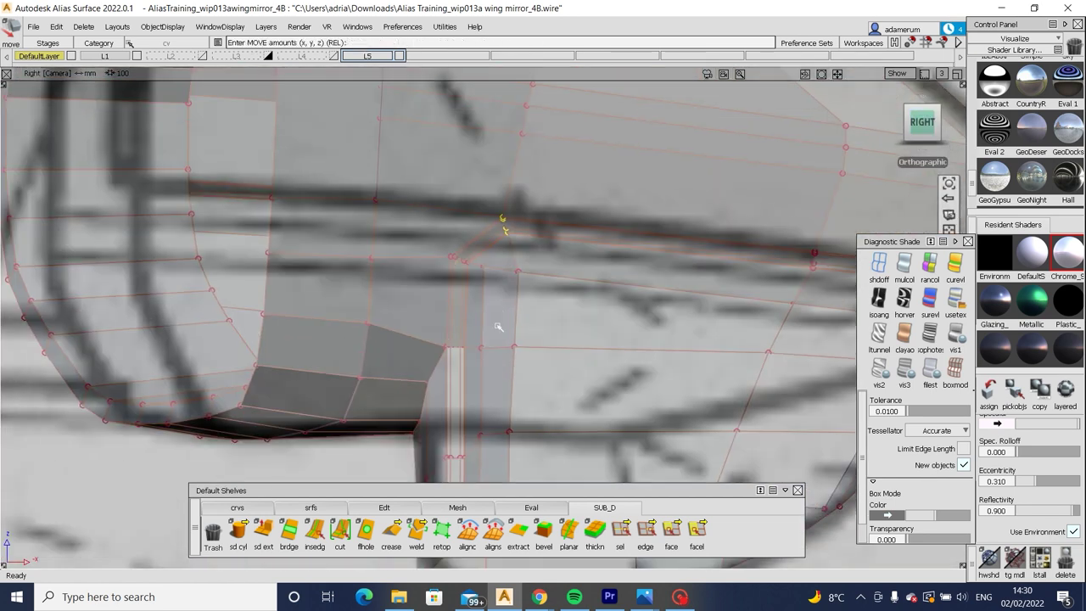
scroll(499, 327, "up", 3)
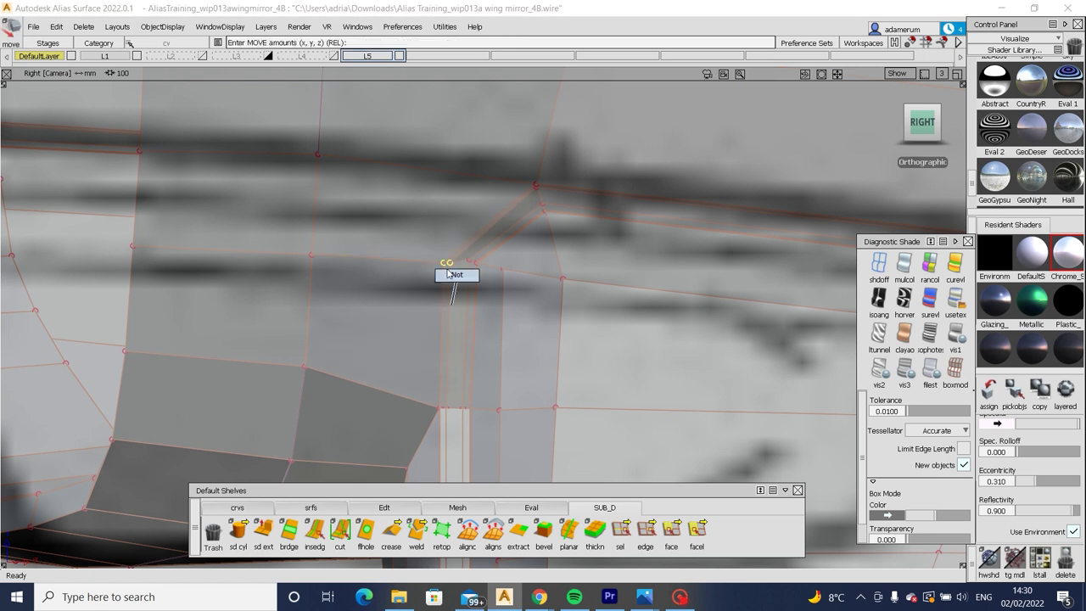
left_click_drag(461, 284, 482, 290)
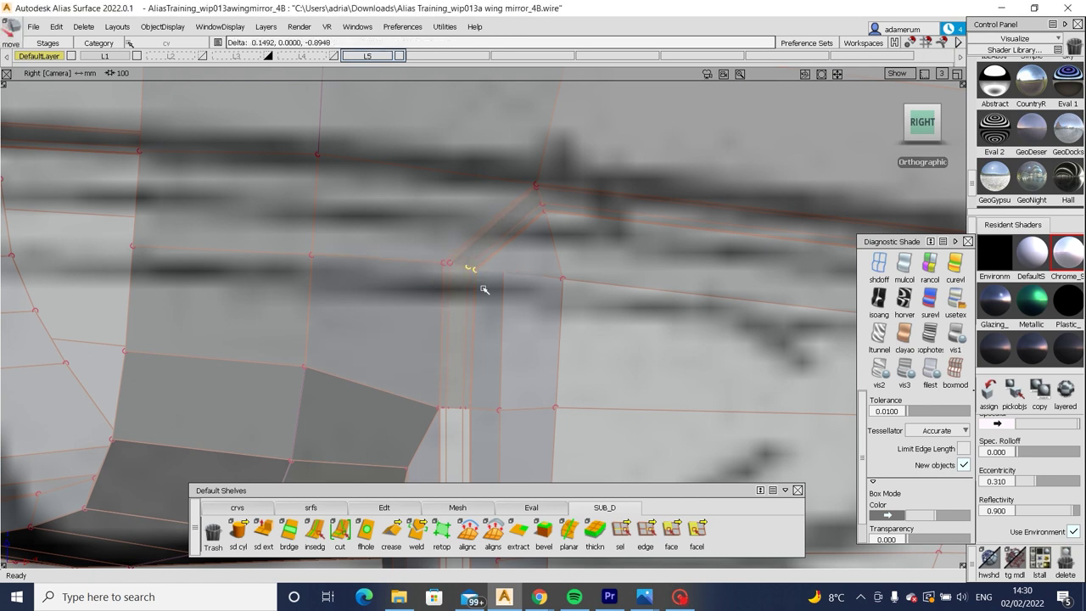
Move the base vertex just inside the seam corner along Y to about -843.49.
left_click_drag(558, 289, 570, 324, "alt+shift")
scroll(569, 324, "up", 3)
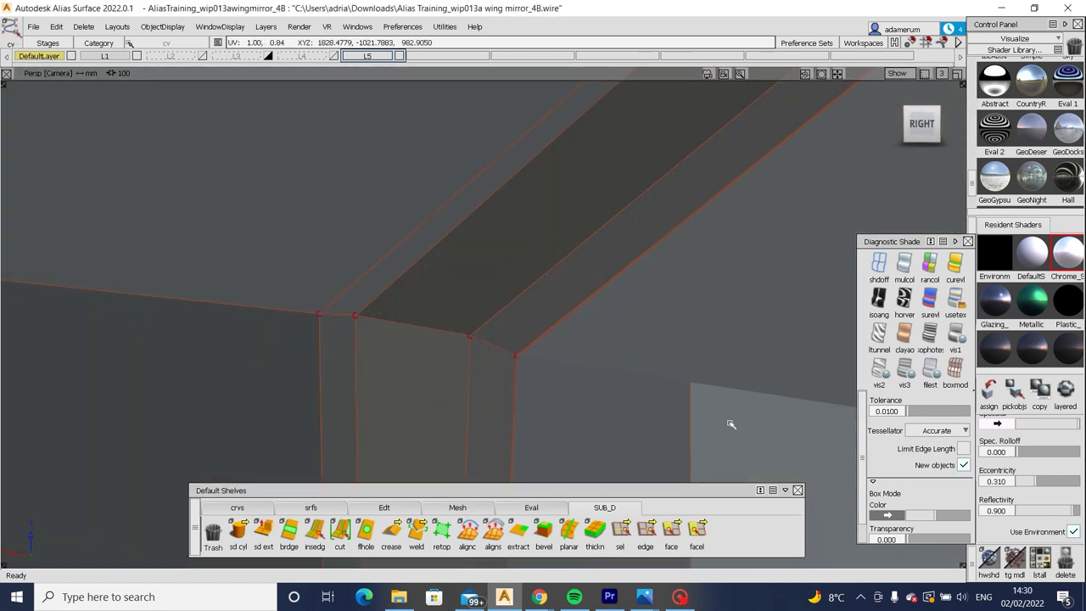
scroll(585, 336, "down", 3)
right_click_drag(597, 344, 635, 349)
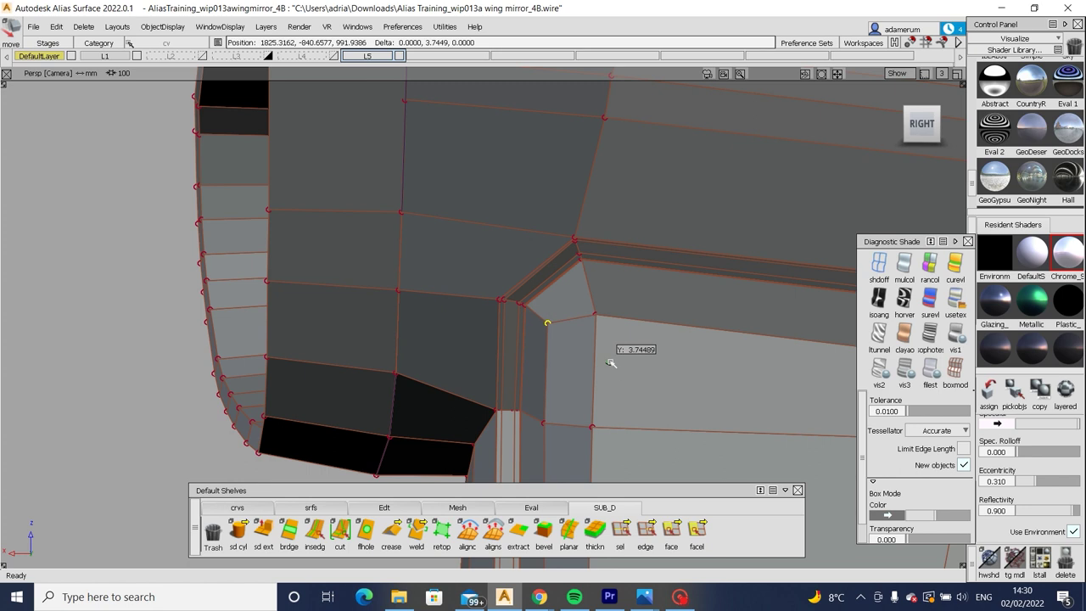
left_click_drag(552, 357, 432, 256, "alt+shift")
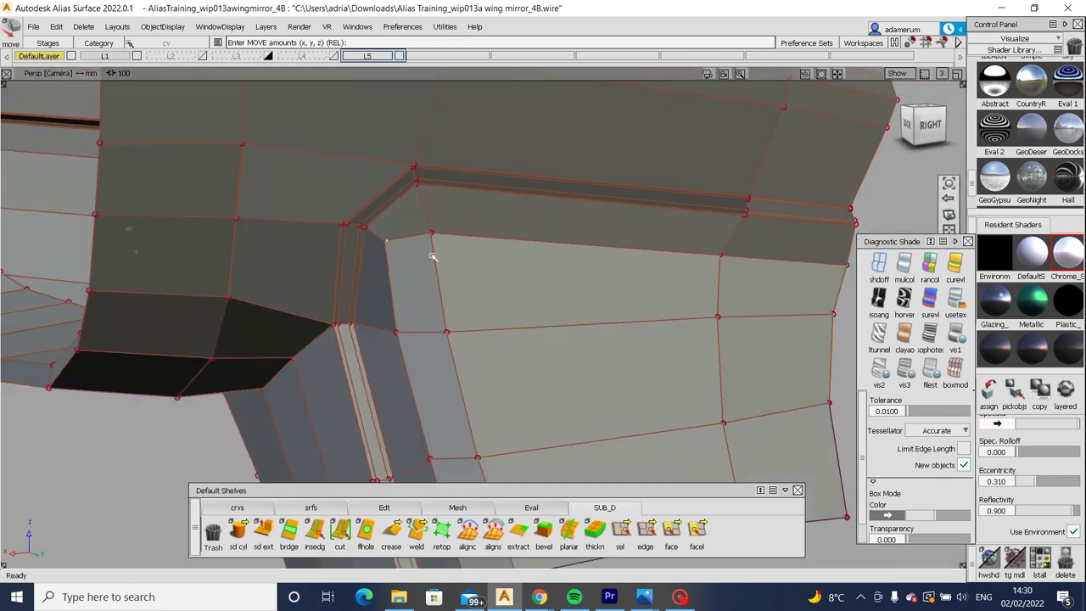
left_click_drag(475, 310, 797, 289, "alt+shift")
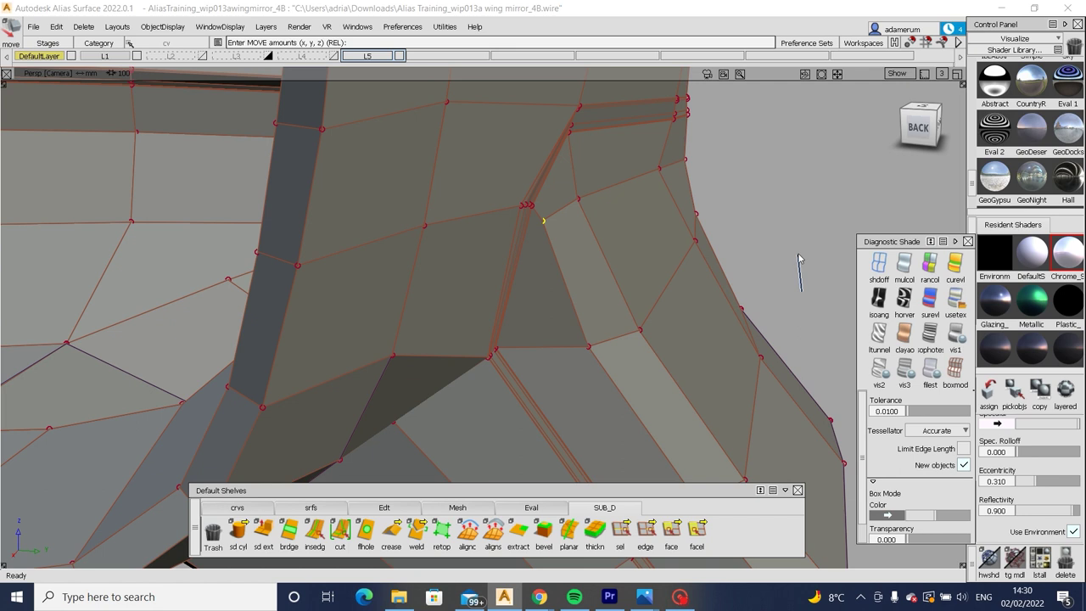
right_click_drag(797, 289, 797, 268)
middle_click_drag(798, 266, 795, 268)
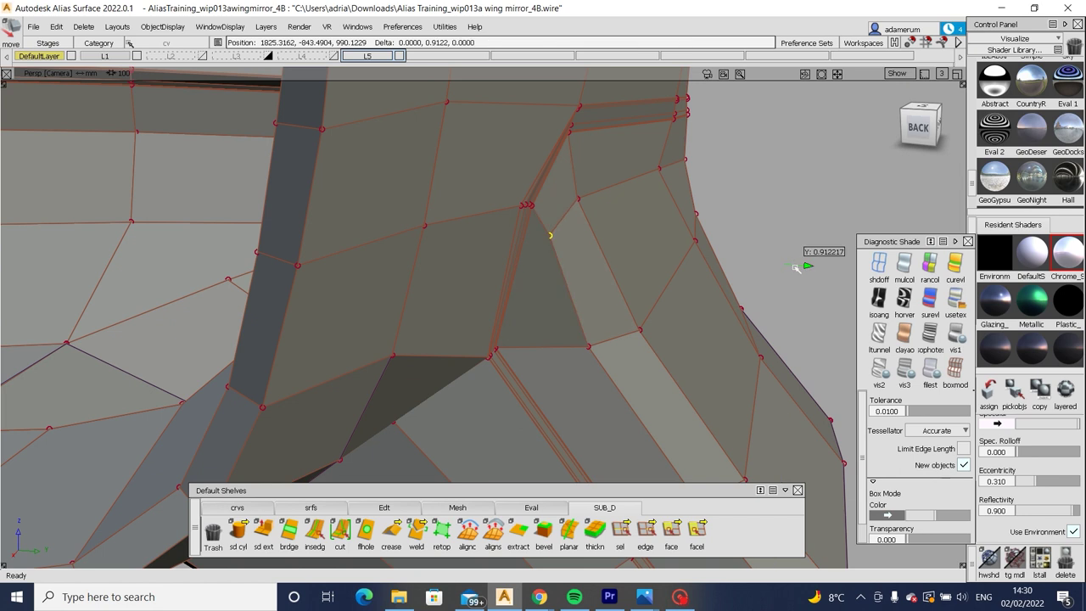
left_click_drag(794, 267, 623, 323, "alt+shift")
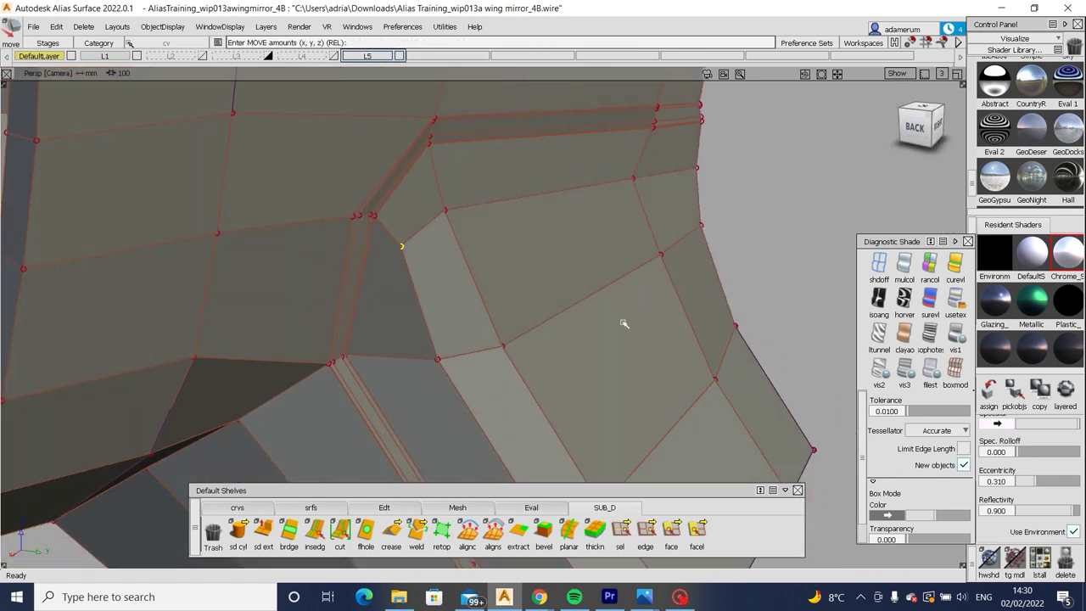
Move the two inner seam vertices at the upper corner about 1.14 mm along Y and check the smooth shaded corner.
key("F12")
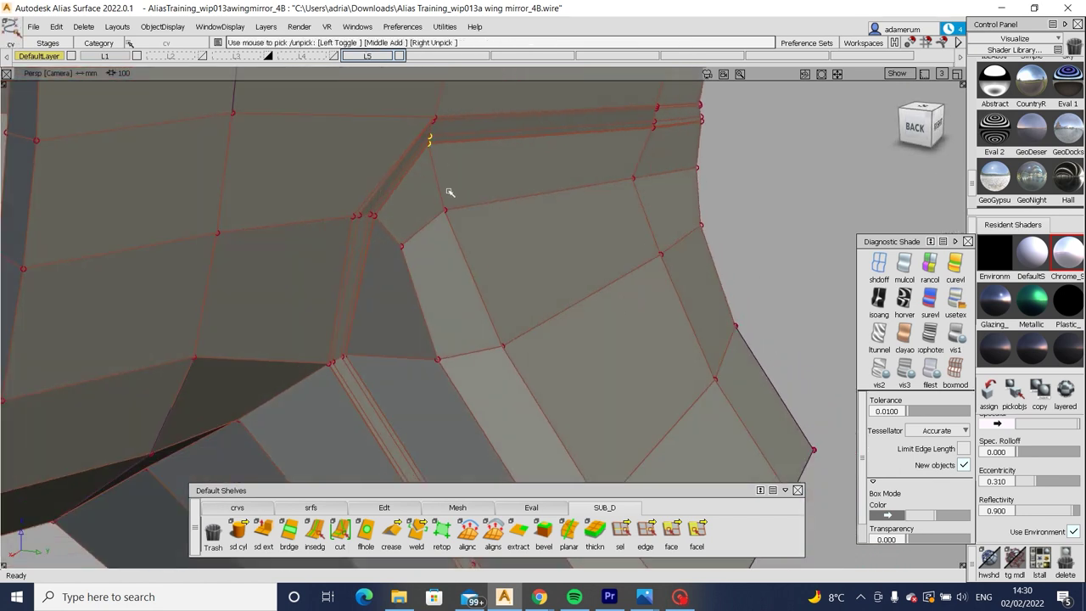
key("F11")
middle_click_drag(450, 193, 468, 172)
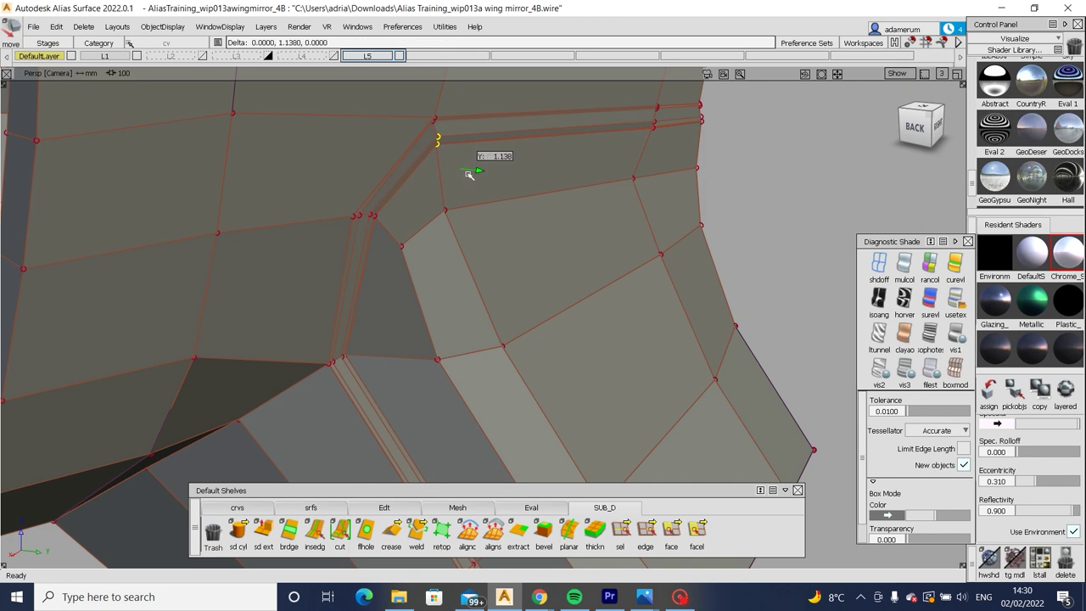
left_click_drag(467, 161, 560, 229, "alt+shift")
left_click(955, 297)
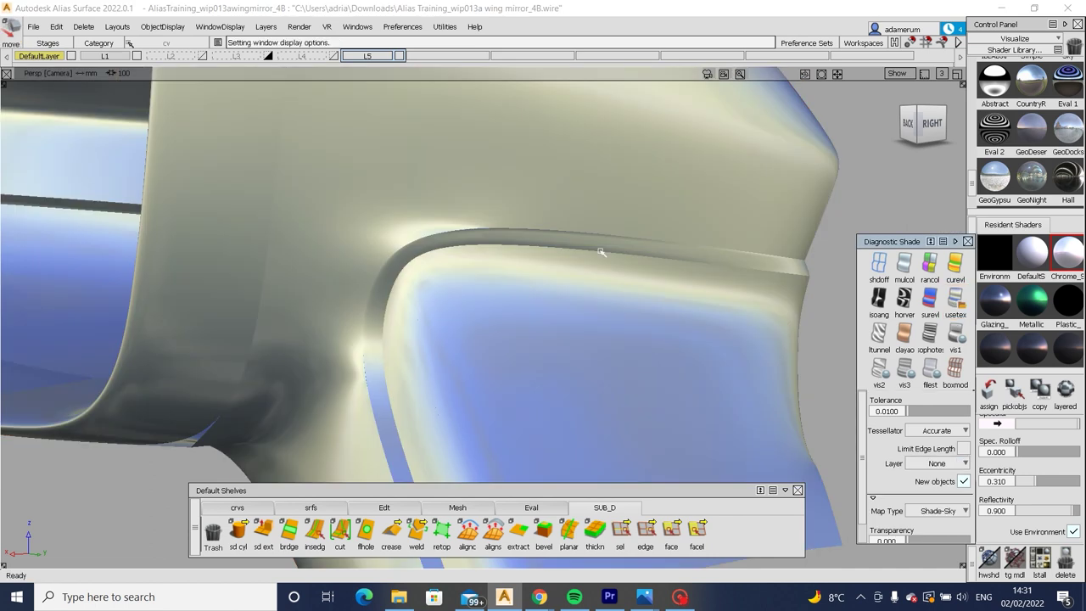
mouse_move(509, 280)
left_mouse_down("alt+shift")
mouse_move(502, 308)
mouse_move(497, 284)
mouse_move(513, 291)
left_mouse_up("alt+shift")
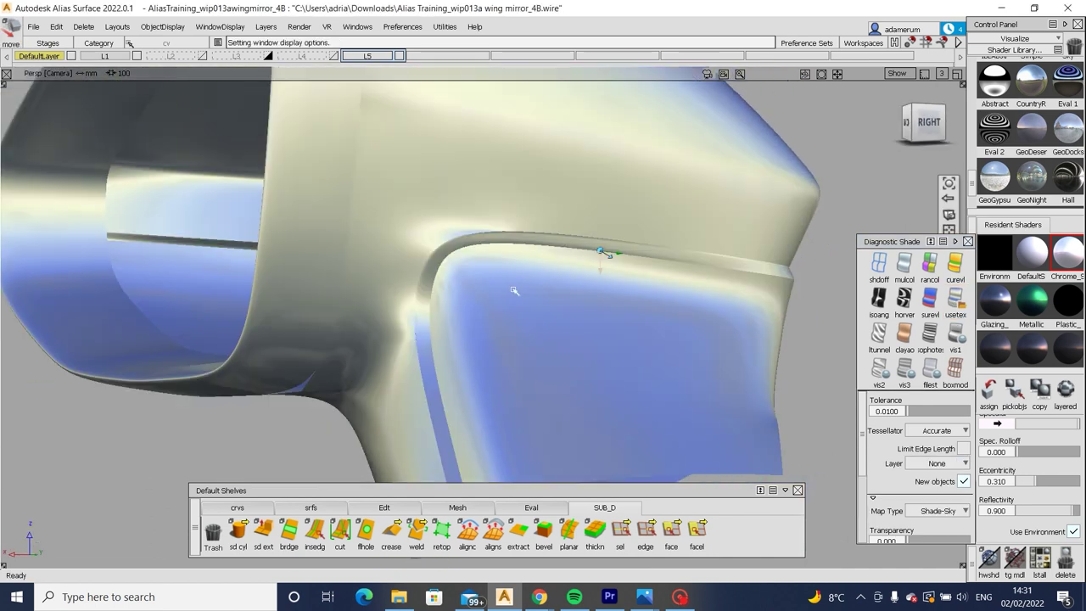
Return to box mode and adjust the individual vertices across the groove at the seam's upper corner.
left_click_drag(601, 248, 552, 263, "alt+shift")
key("1")
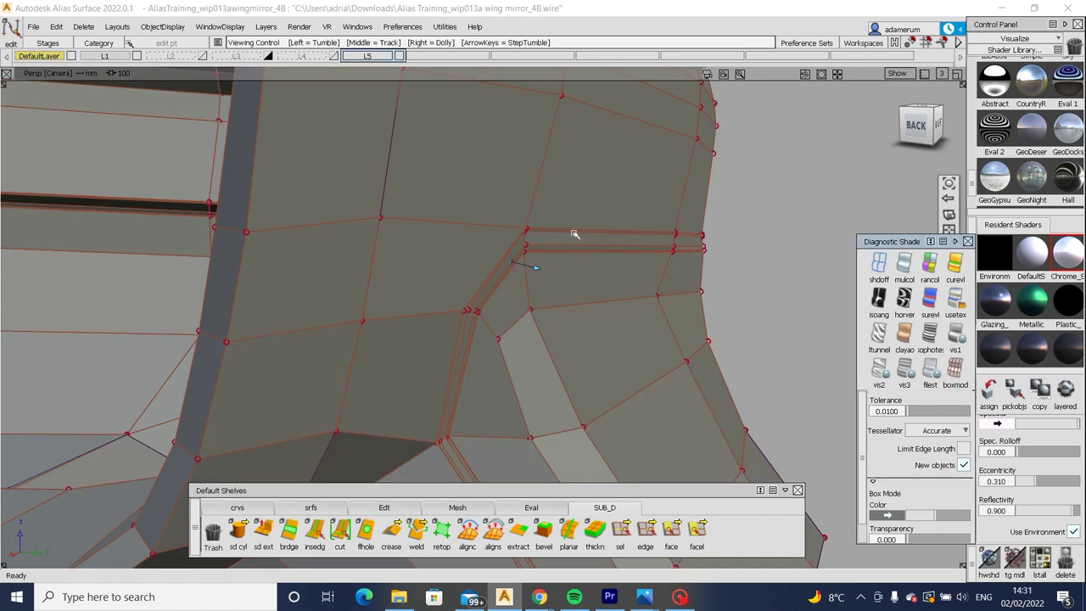
right_click_drag(559, 271, 597, 252, "alt+shift")
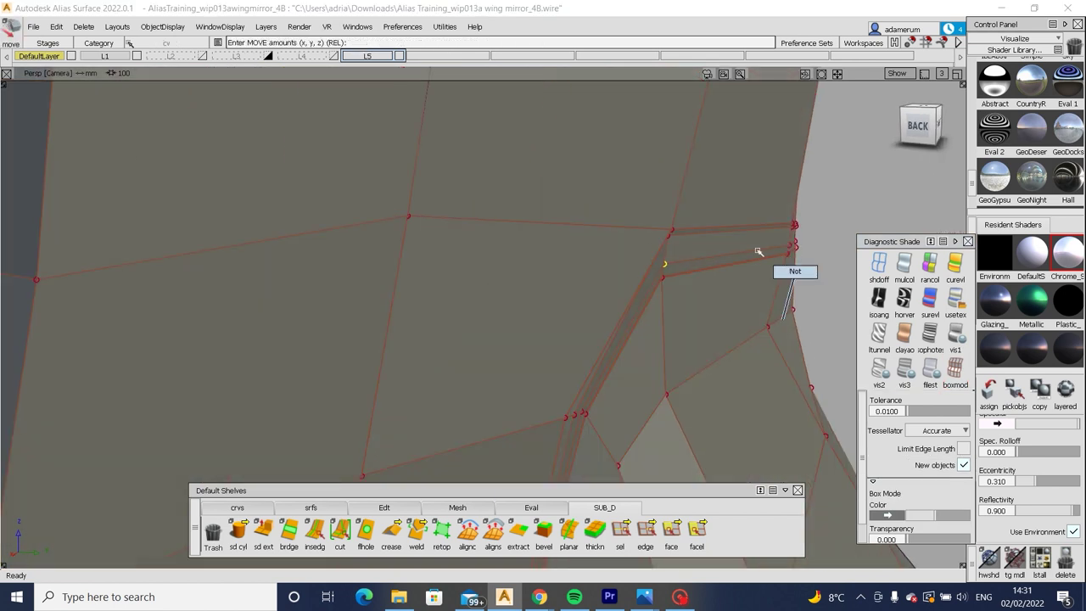
left_click_drag(638, 400, 487, 184, "alt+shift")
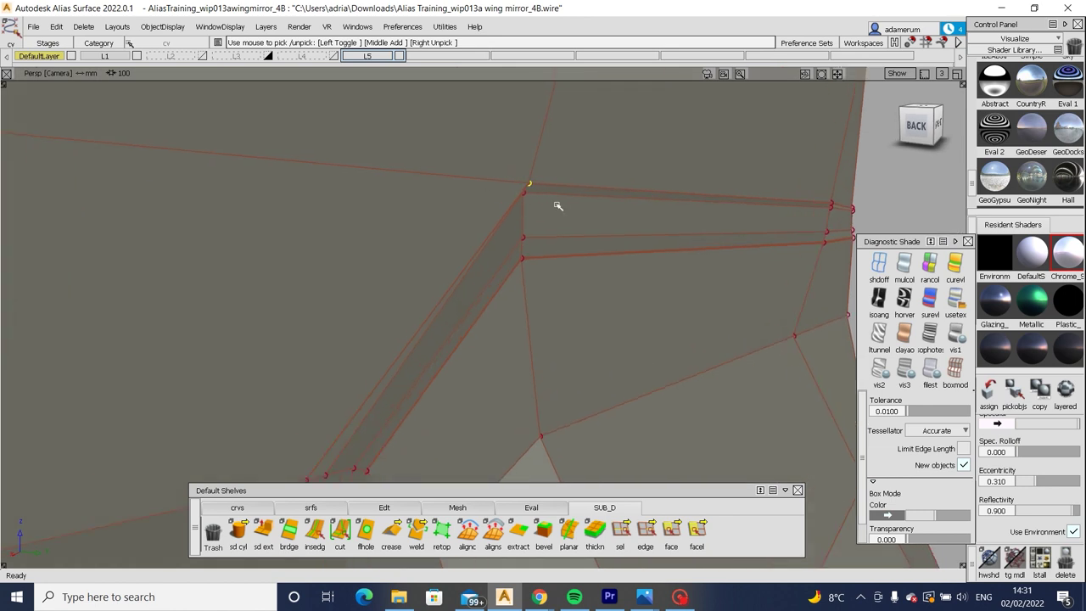
left_click_drag(564, 215, 551, 237, "alt+shift")
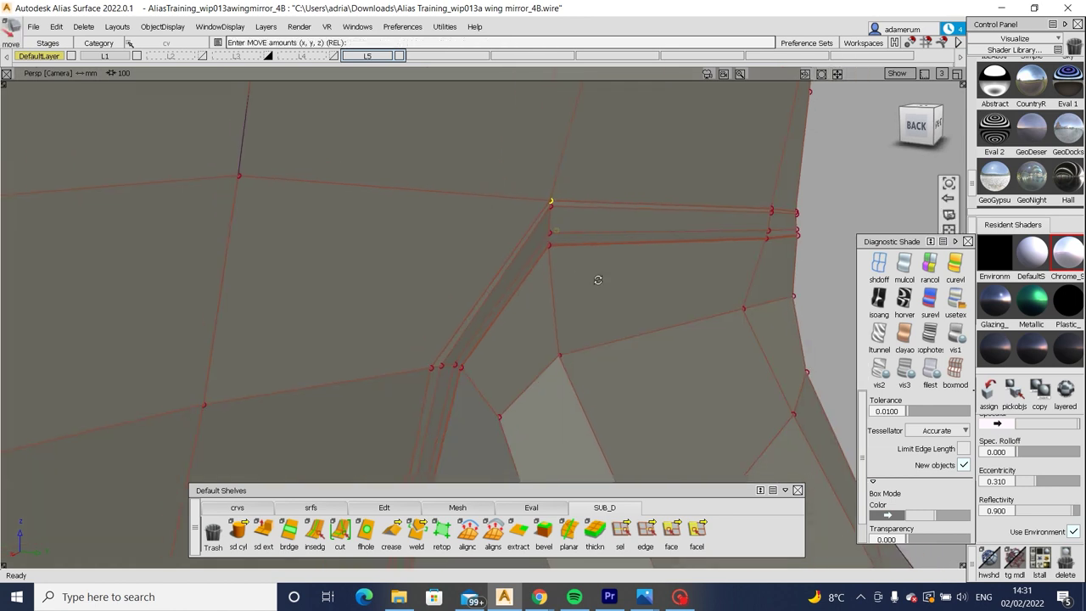
left_click_drag(598, 280, 599, 340, "alt+shift")
Review the whole mirror in smooth shading, then in box mode move the lower seam corner vertices about 3 mm along Y.
left_click_drag(391, 333, 661, 232, "alt+shift")
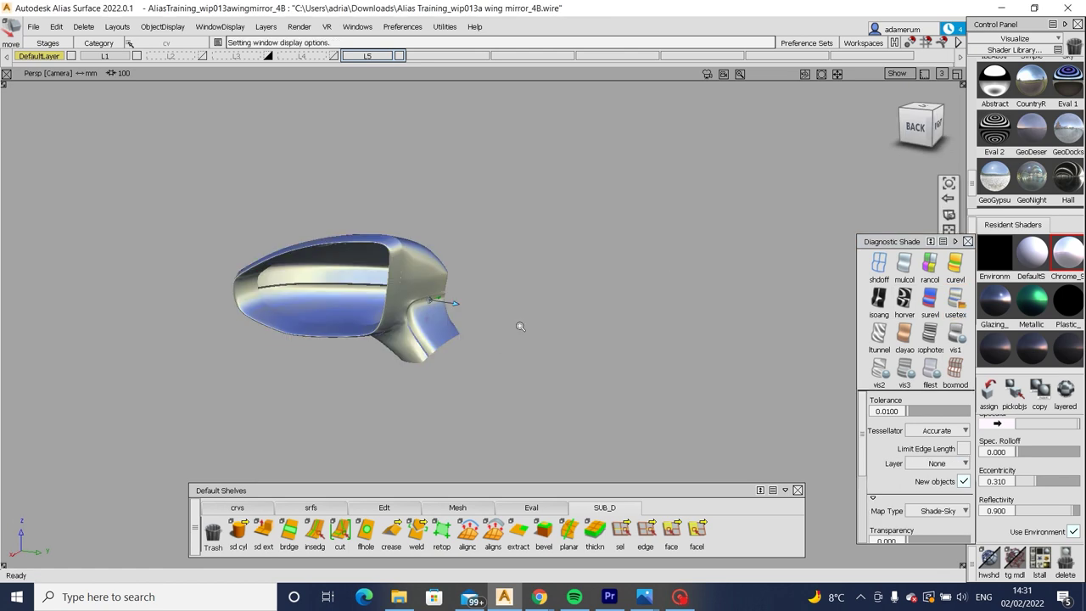
left_click_drag(520, 327, 552, 248, "alt+shift")
right_click_drag(553, 248, 720, 226, "alt+shift")
left_click_drag(721, 226, 828, 386, "alt+shift")
right_click_drag(827, 386, 683, 362, "alt+shift")
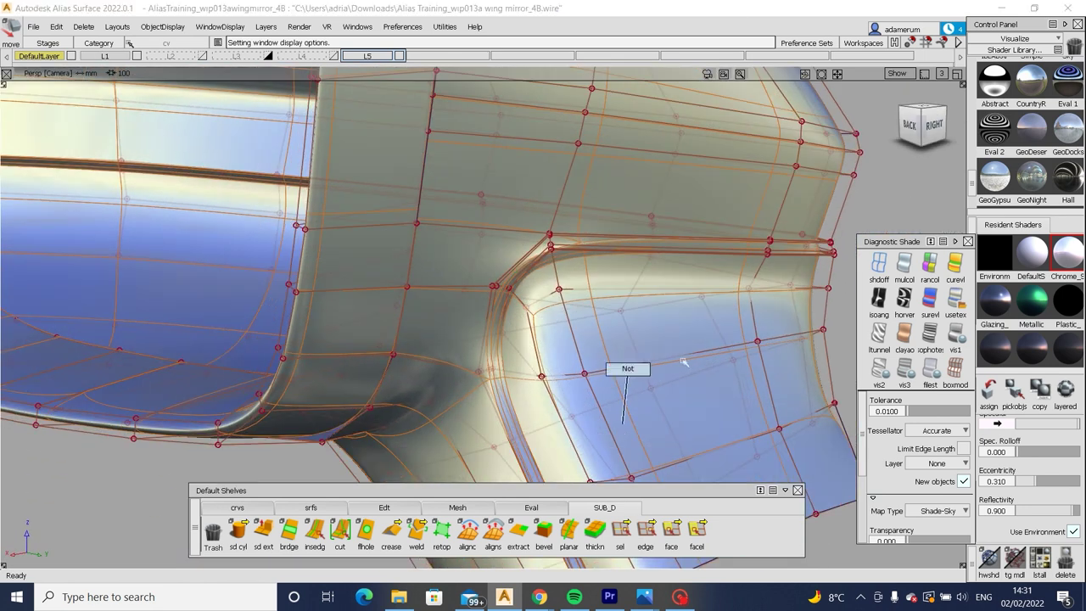
left_click(955, 369)
right_click_drag(517, 356, 450, 366, "alt+shift")
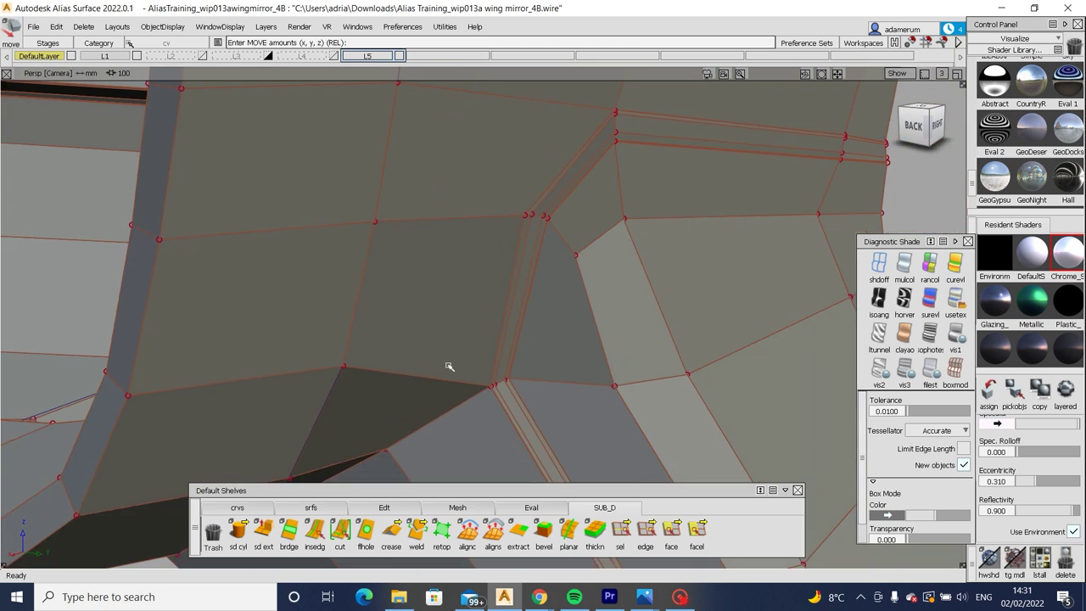
right_click_drag(553, 413, 783, 328, "alt+shift")
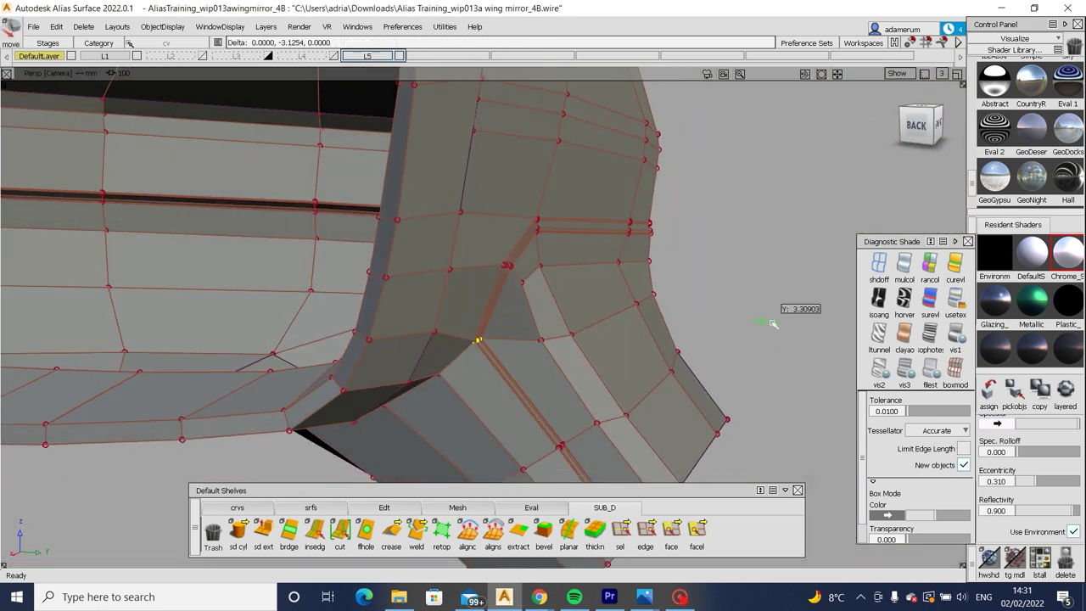
Shift the middle and upper rows of seam corner vertices sideways to align the diagonal groove with the neighbouring faces.
right_click_drag(493, 280, 532, 300, "alt+shift")
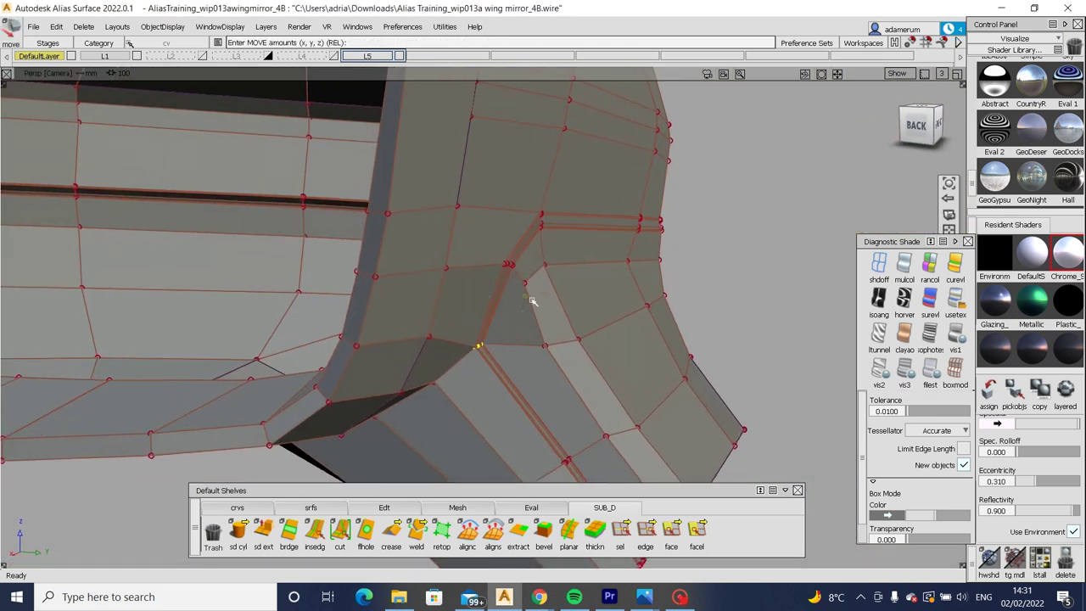
scroll(514, 278, "up", 3)
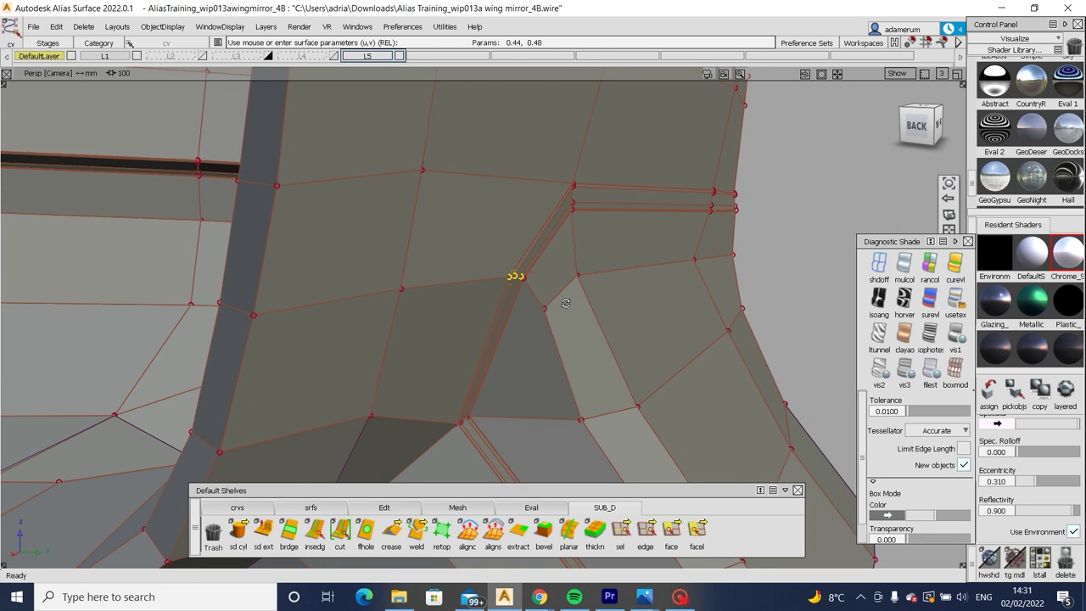
left_click_drag(514, 280, 624, 316, "alt+shift")
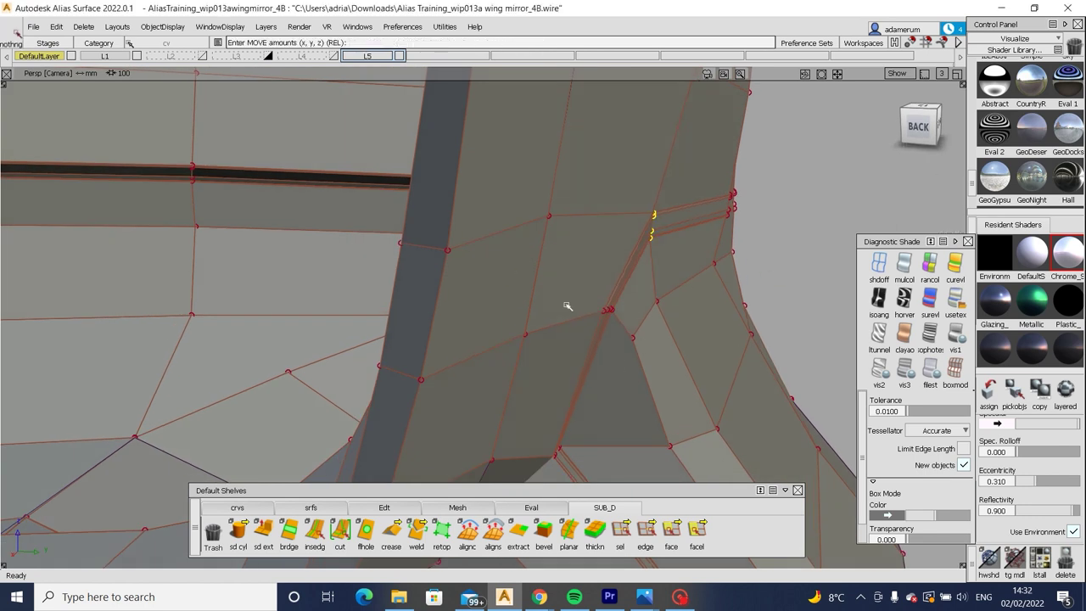
scroll(634, 296, "down", 3)
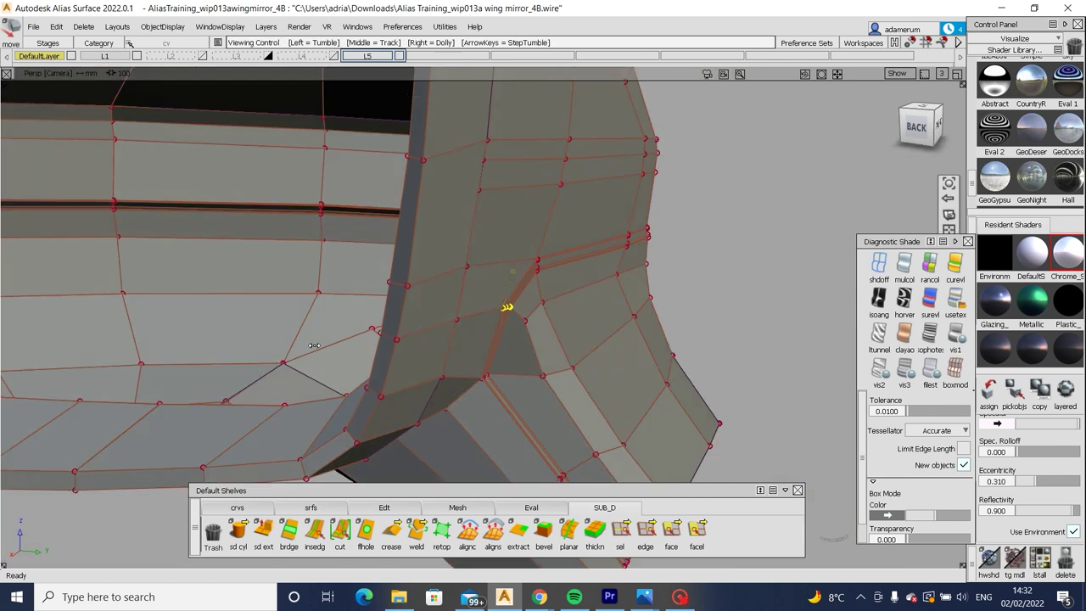
Adjust the vertex on the base's outer edge below the seam against the sketch outline in the right and left views.
left_click_drag(634, 296, 492, 278, "alt+shift")
scroll(545, 305, "up", 2)
left_click_drag(546, 305, 548, 332, "alt+shift")
left_click(504, 294)
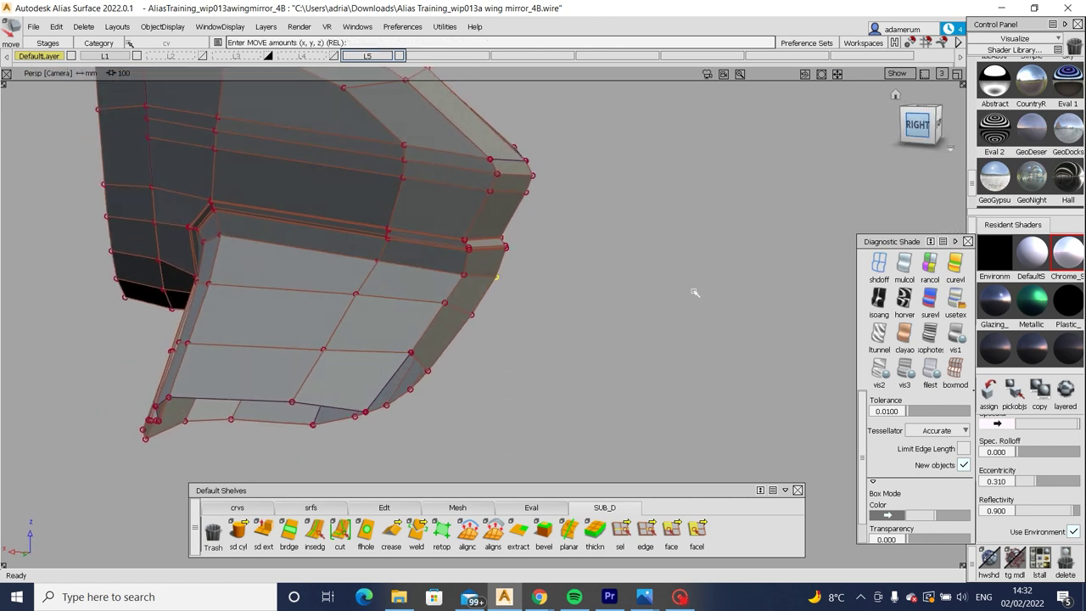
key("F6")
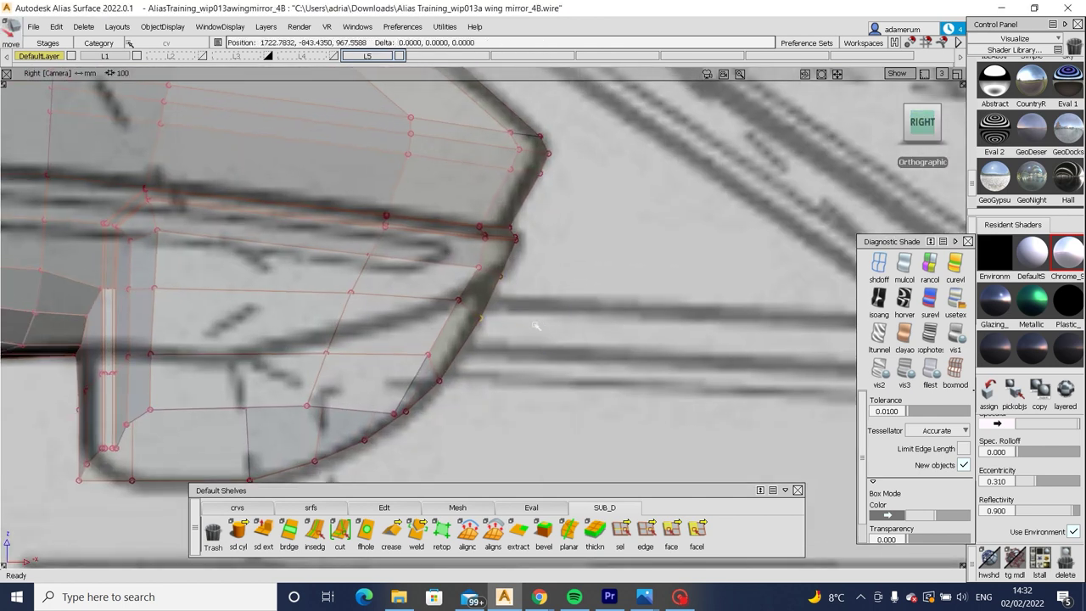
left_click_drag(528, 324, 676, 255, "alt+shift")
key("F6")
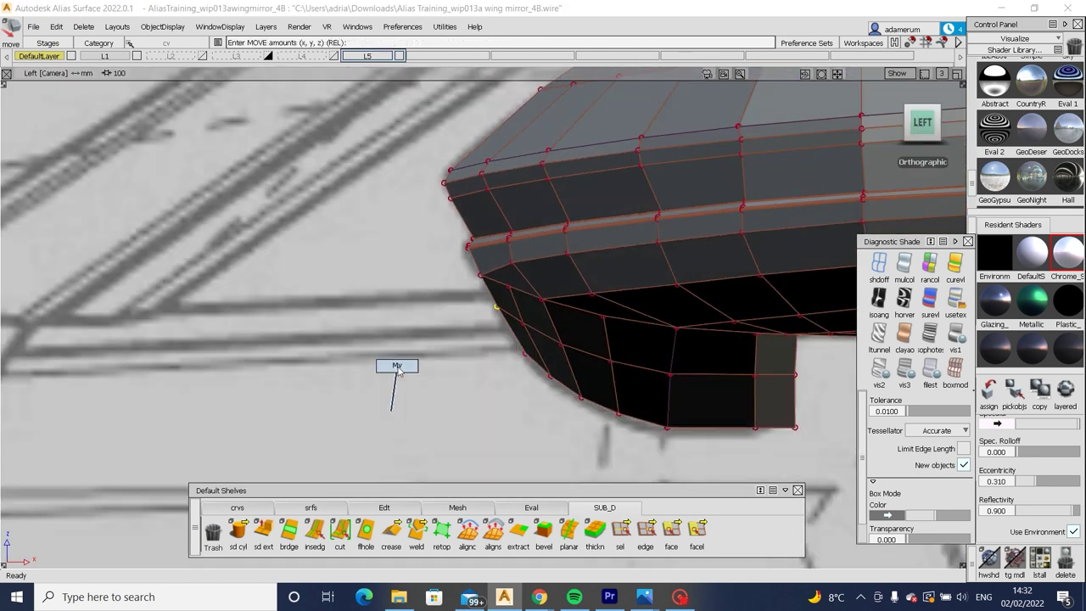
left_click_drag(527, 326, 341, 247, "alt+shift")
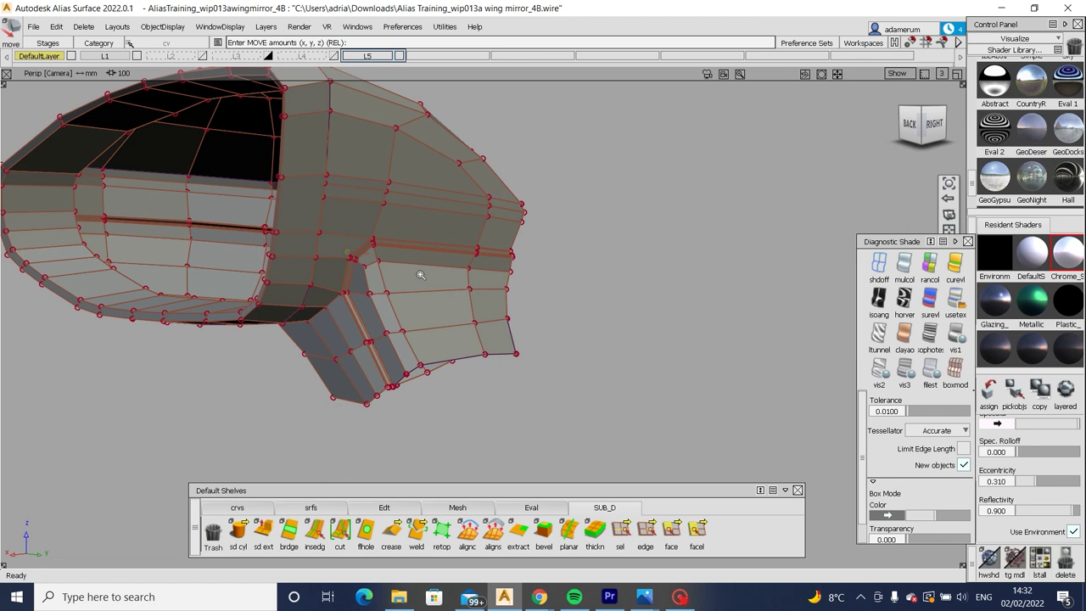
left_click_drag(420, 274, 374, 284, "alt+shift")
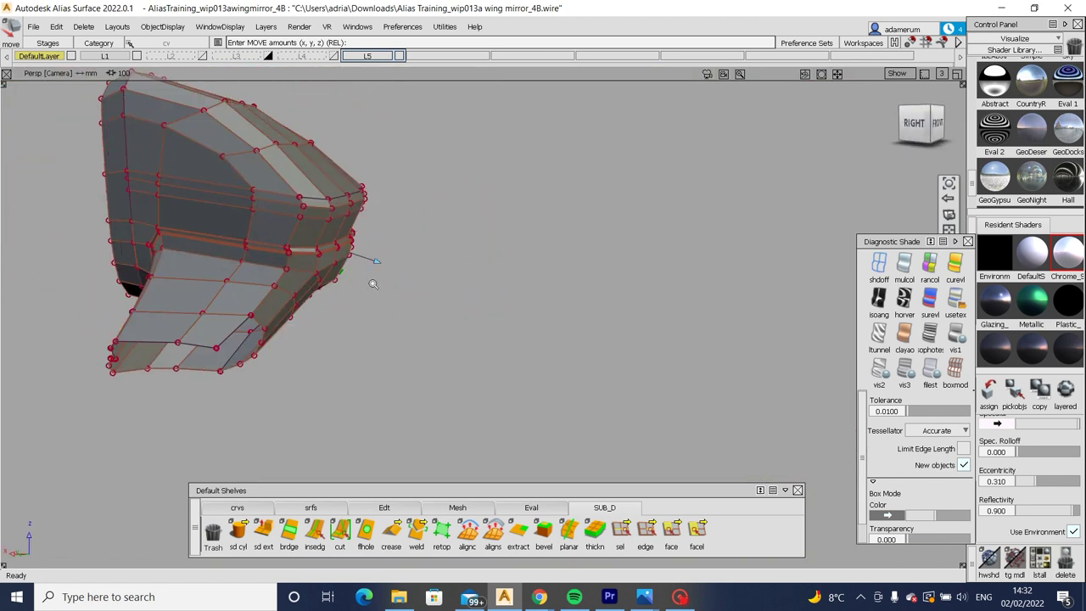
Adjust the groove vertex at the seam's upper corner, comparing its position from the front and back of the mirror.
right_click_drag(373, 284, 347, 314, "alt+shift")
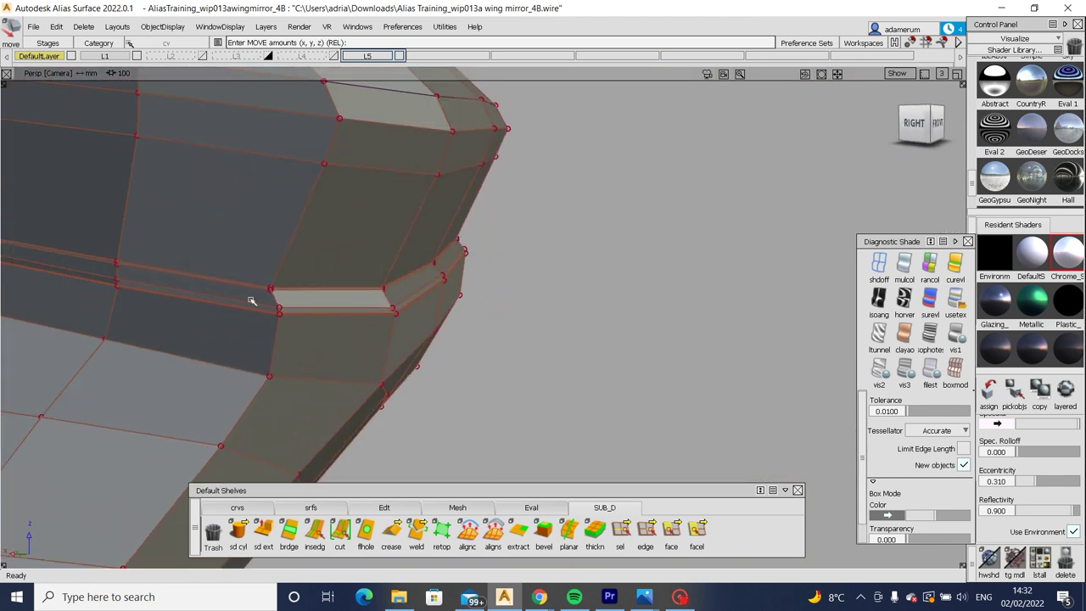
right_click_drag(252, 301, 410, 322, "alt+shift")
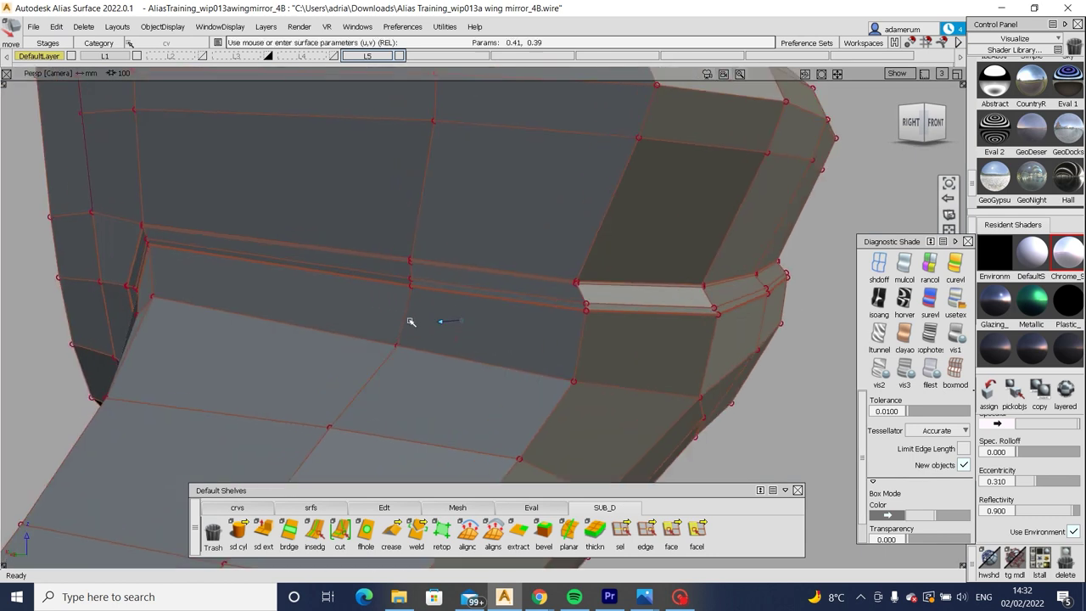
left_click_drag(526, 375, 267, 329, "alt+shift")
left_click_drag(337, 285, 311, 397, "alt+shift")
left_click_drag(311, 397, 259, 346, "ctrl+shift")
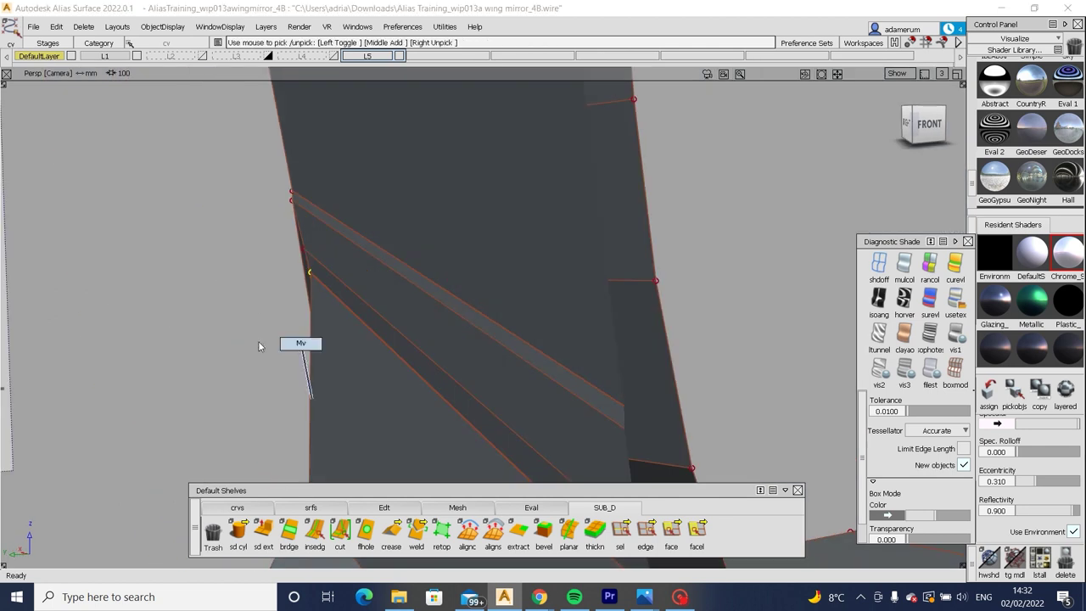
left_click_drag(197, 369, 495, 355, "alt+shift")
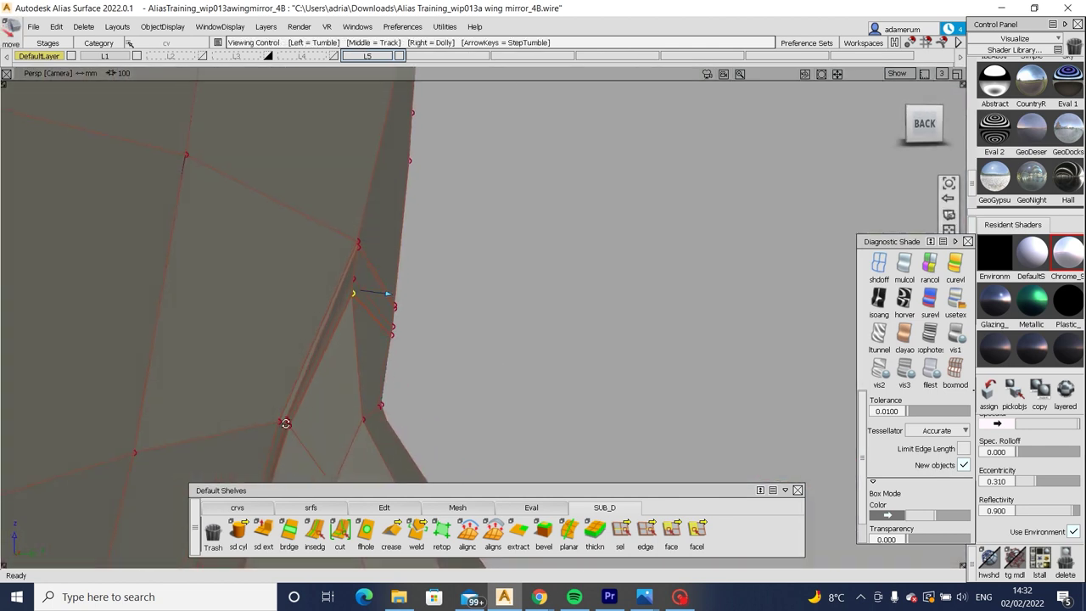
Adjust the groove vertices at the middle of the inner diagonal seam to line up with the upper corner.
left_click_drag(286, 422, 261, 312, "alt+shift")
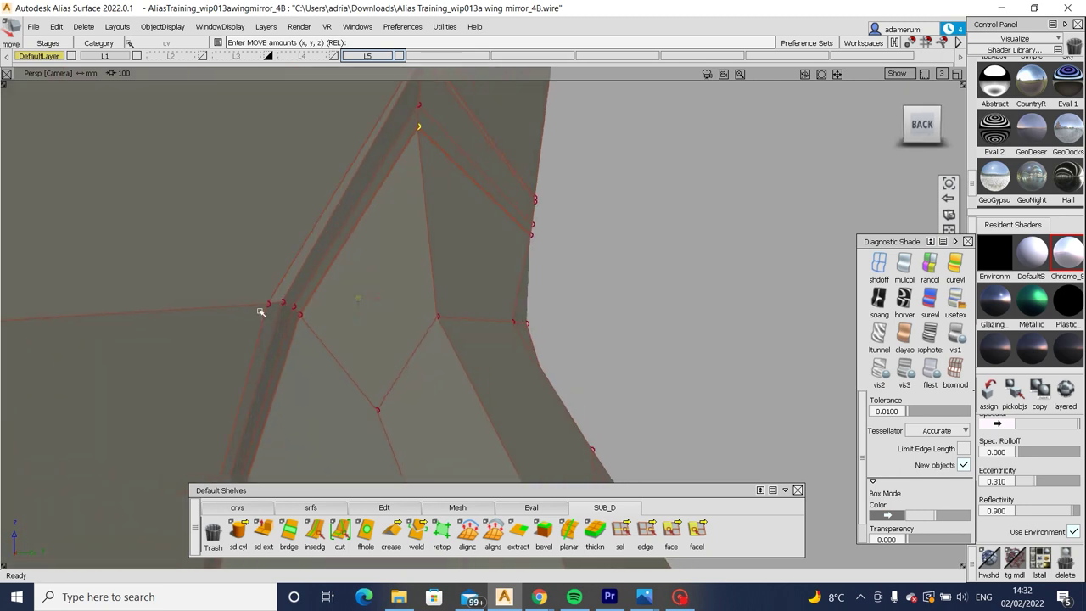
left_click_drag(272, 351, 290, 353, "alt+shift")
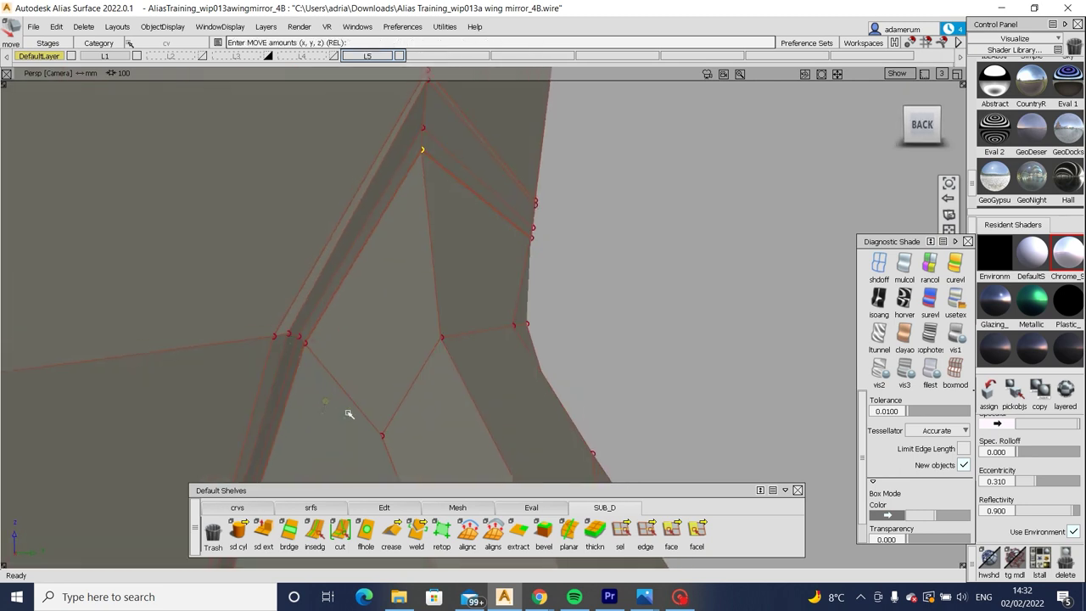
left_click_drag(348, 413, 285, 372, "alt+shift")
left_click_drag(256, 462, 467, 383, "alt+shift")
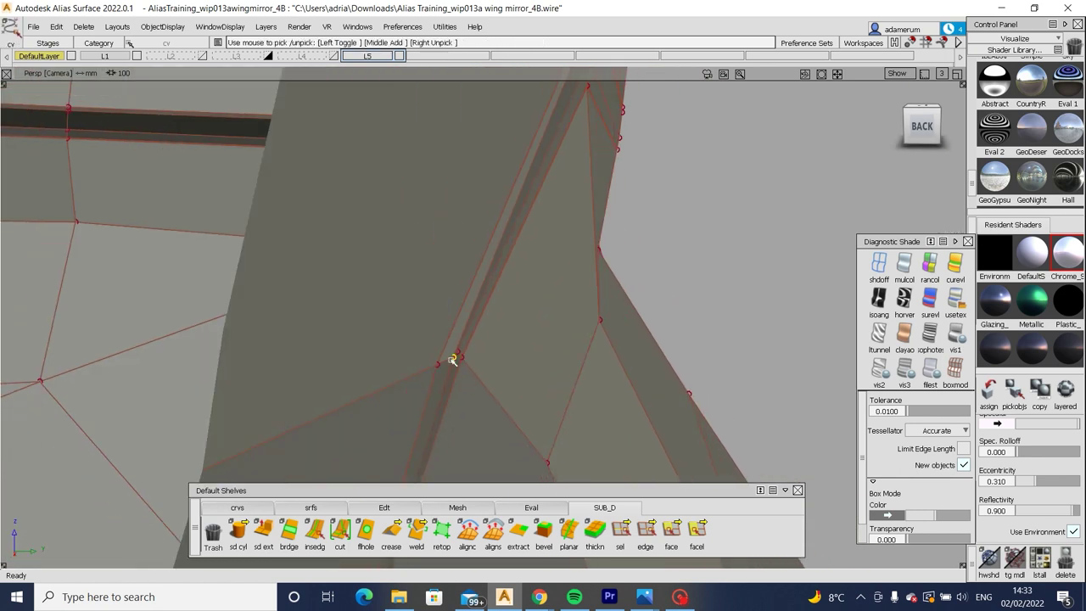
left_click_drag(512, 376, 438, 294, "alt+shift")
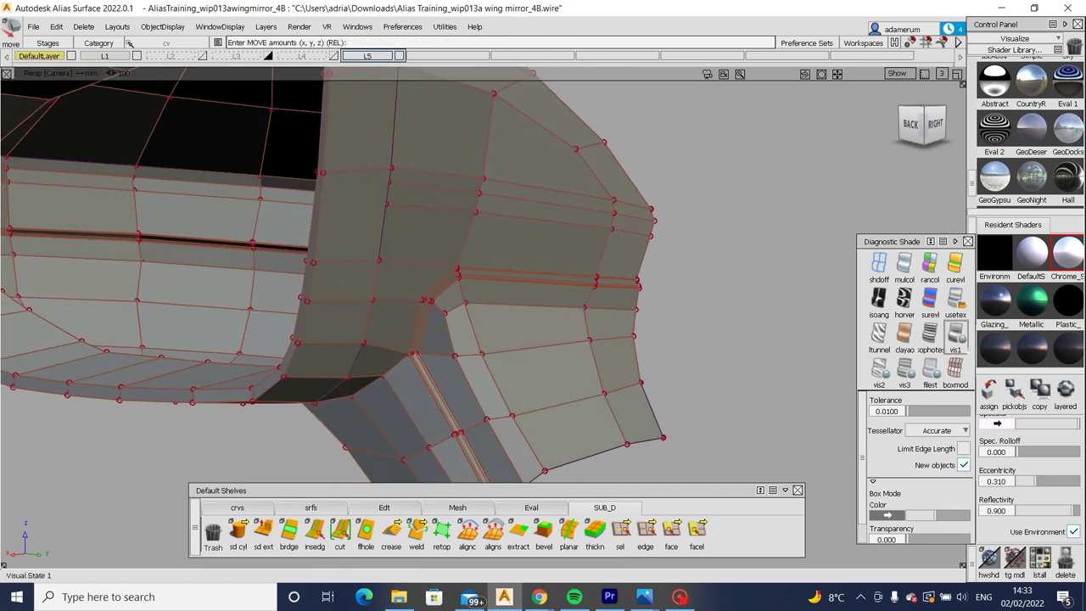
Inspect the inner side in smooth shading, then in box mode weld the open vertex on the crack below the housing.
key("3")
mouse_move(475, 330)
left_mouse_down("alt+shift")
mouse_move(345, 363)
mouse_move(425, 323)
mouse_move(480, 249)
mouse_move(449, 311)
mouse_move(509, 201)
mouse_move(432, 339)
mouse_move(458, 386)
mouse_move(417, 337)
mouse_move(407, 349)
mouse_move(417, 331)
mouse_move(438, 353)
mouse_move(440, 382)
left_mouse_up("alt+shift")
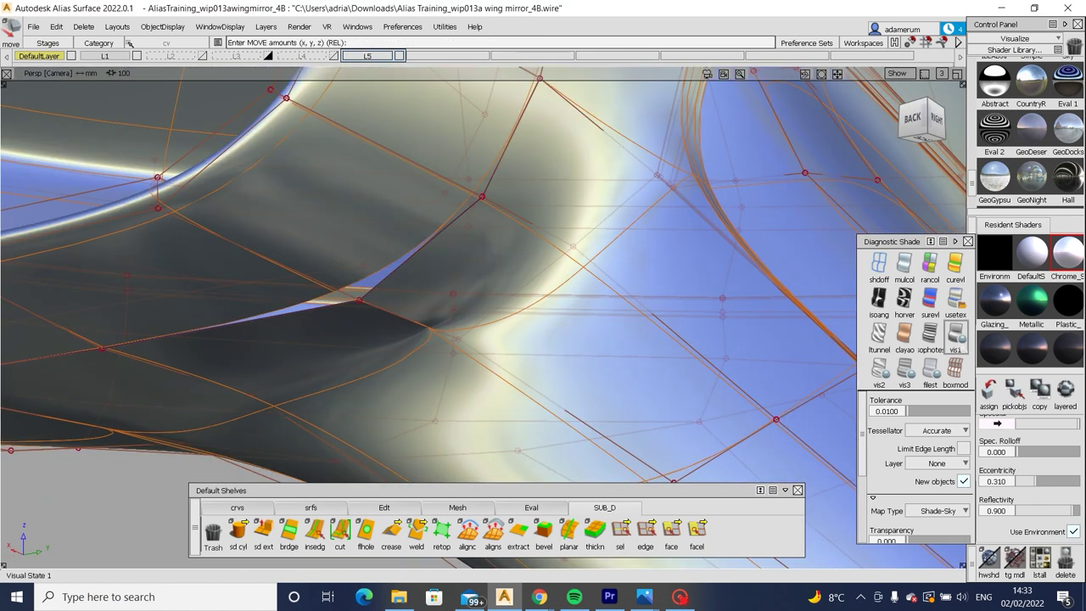
left_click(956, 368)
left_click(416, 530)
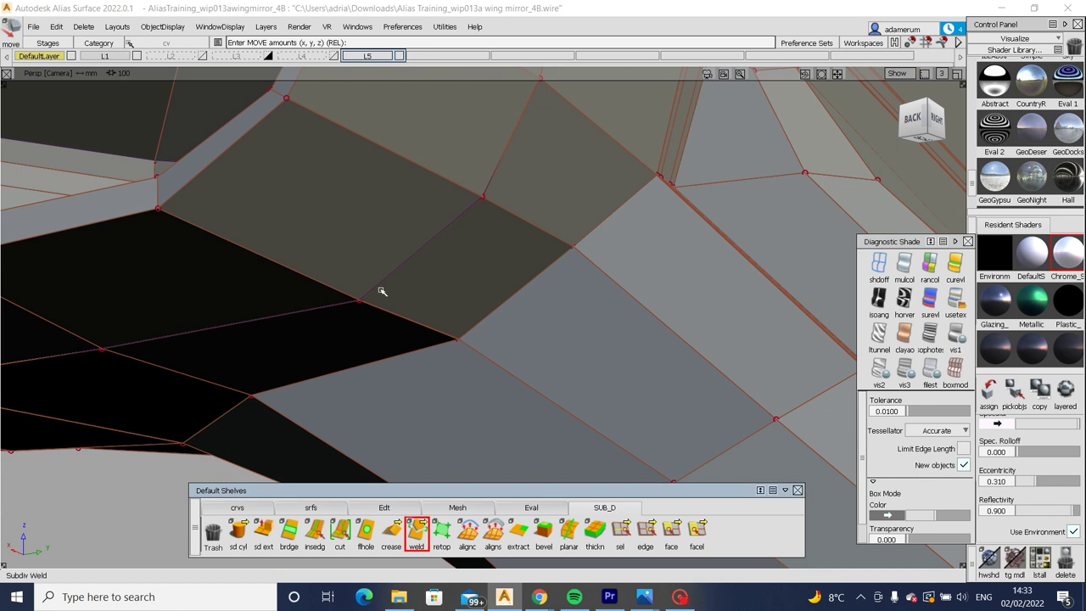
left_click(381, 308)
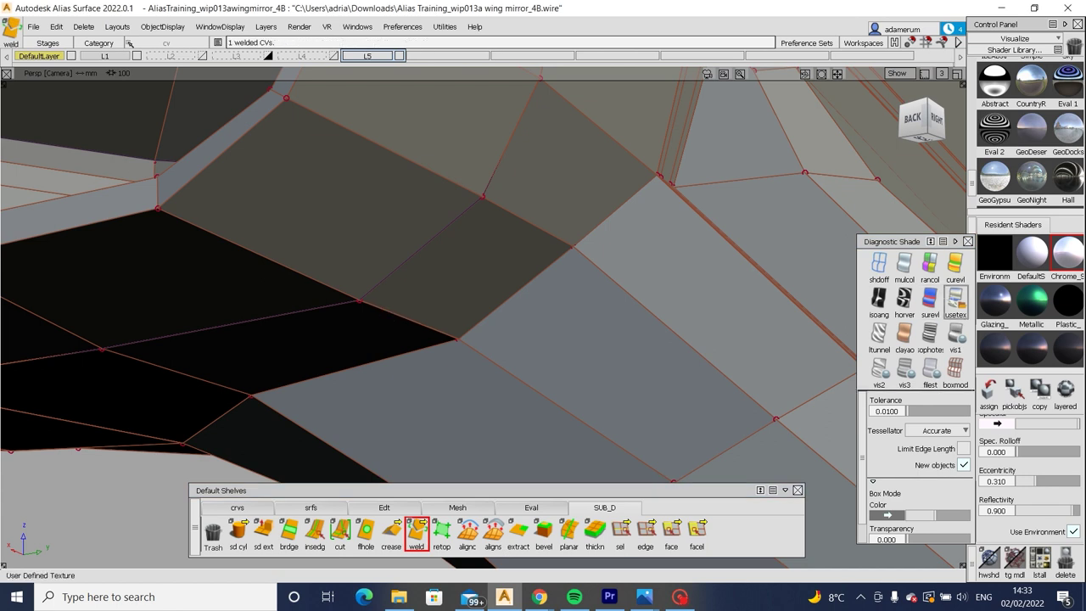
Review the welded area, the side surface and the seam's upper corner in smooth shading.
mouse_move(439, 240)
right_mouse_down("alt+shift")
mouse_move(407, 356)
mouse_move(375, 359)
right_mouse_up("alt+shift")
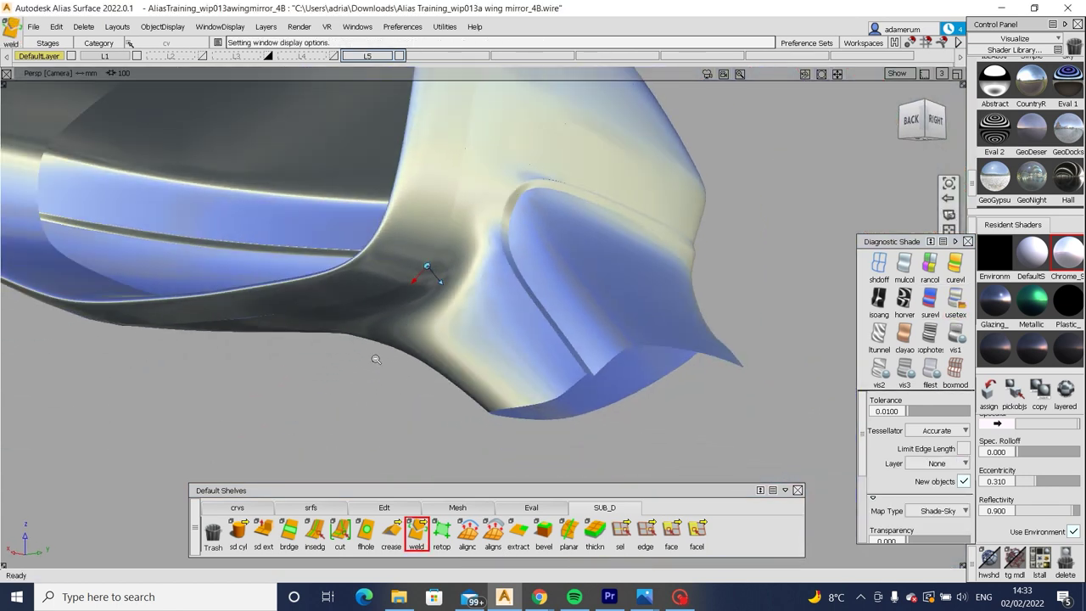
left_click_drag(376, 360, 563, 240, "alt+shift")
scroll(568, 240, "up", 5)
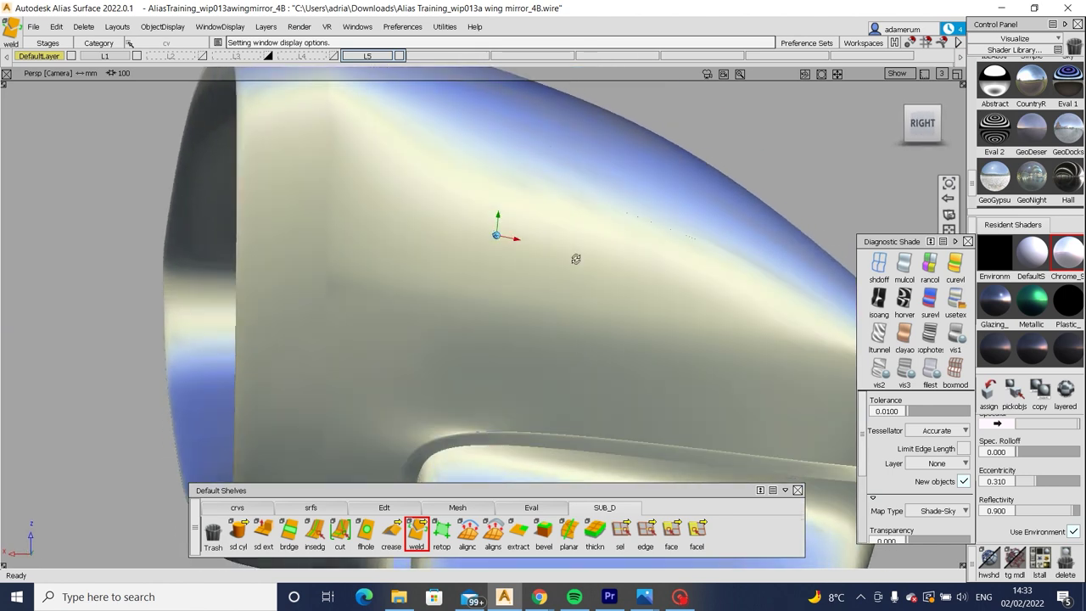
key("2")
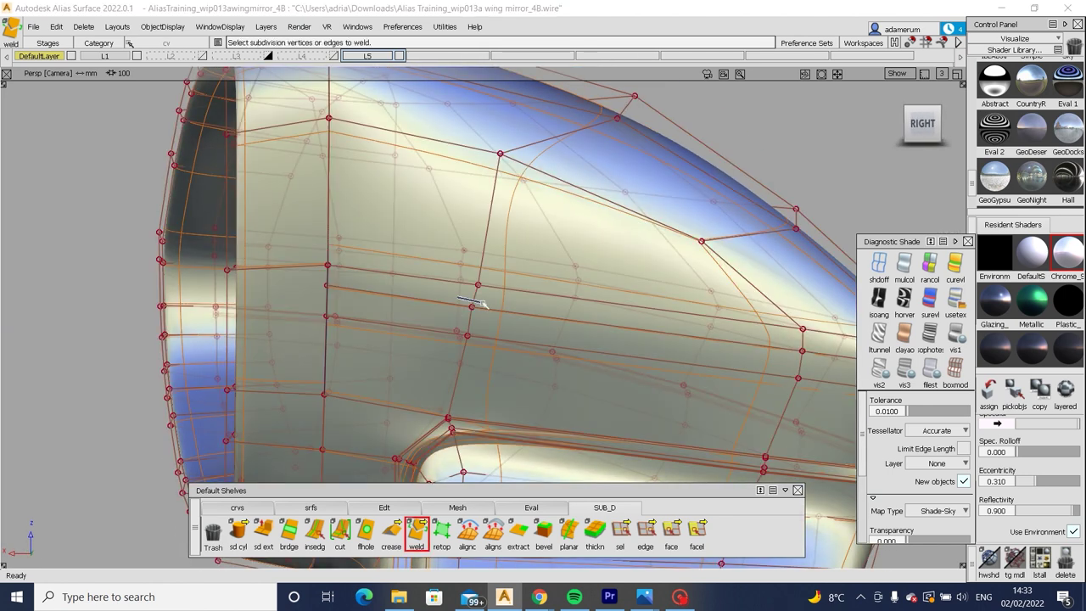
key("3")
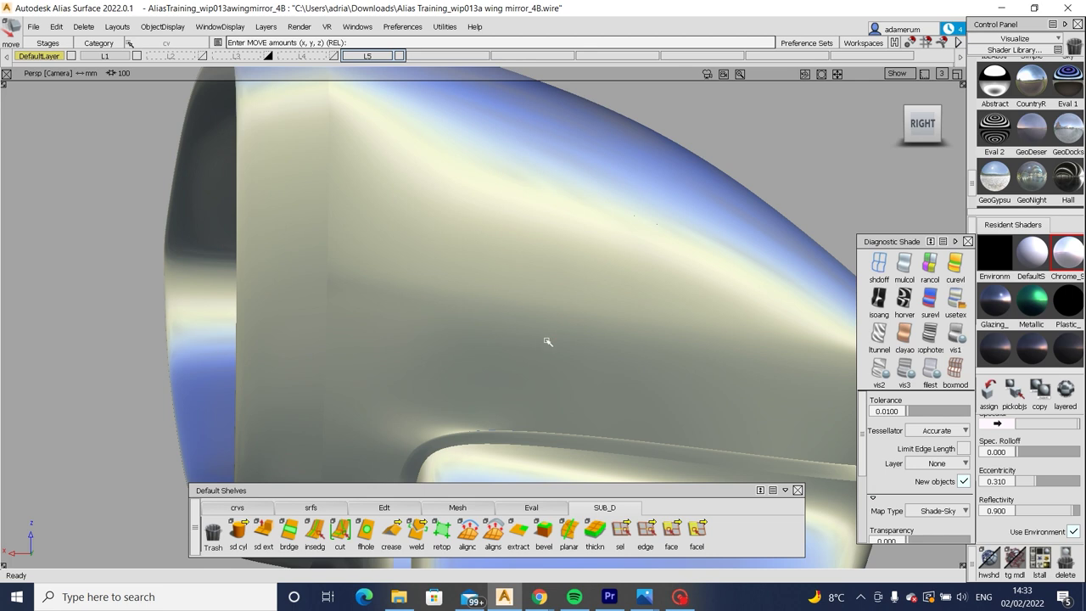
left_click_drag(547, 341, 398, 371, "alt+shift")
Try shifting the two lower groove vertices at the seam's upper corner along Y while watching the highlights.
key("2")
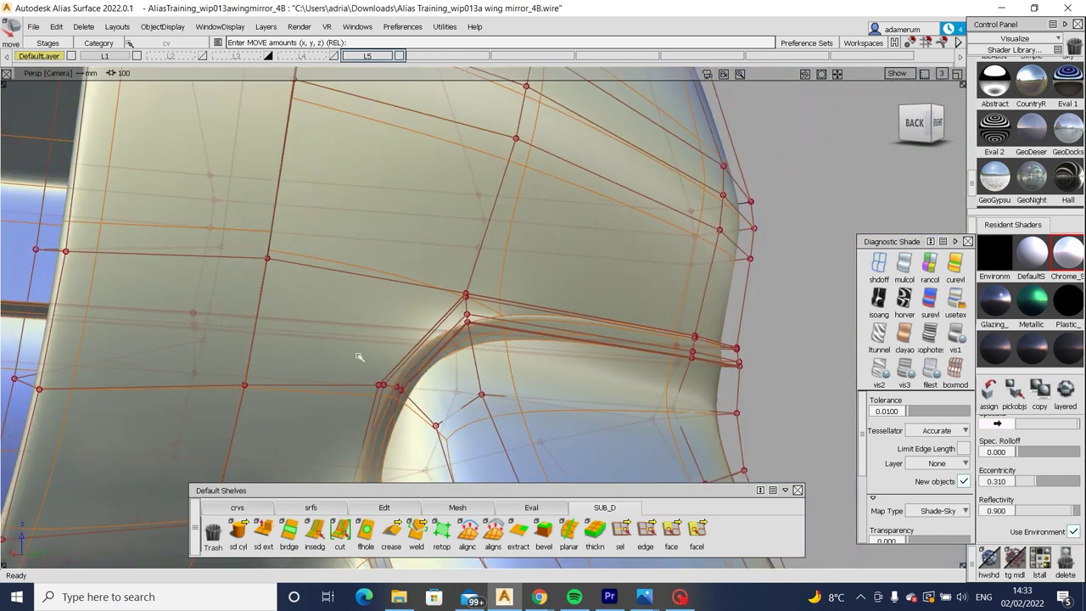
key("1")
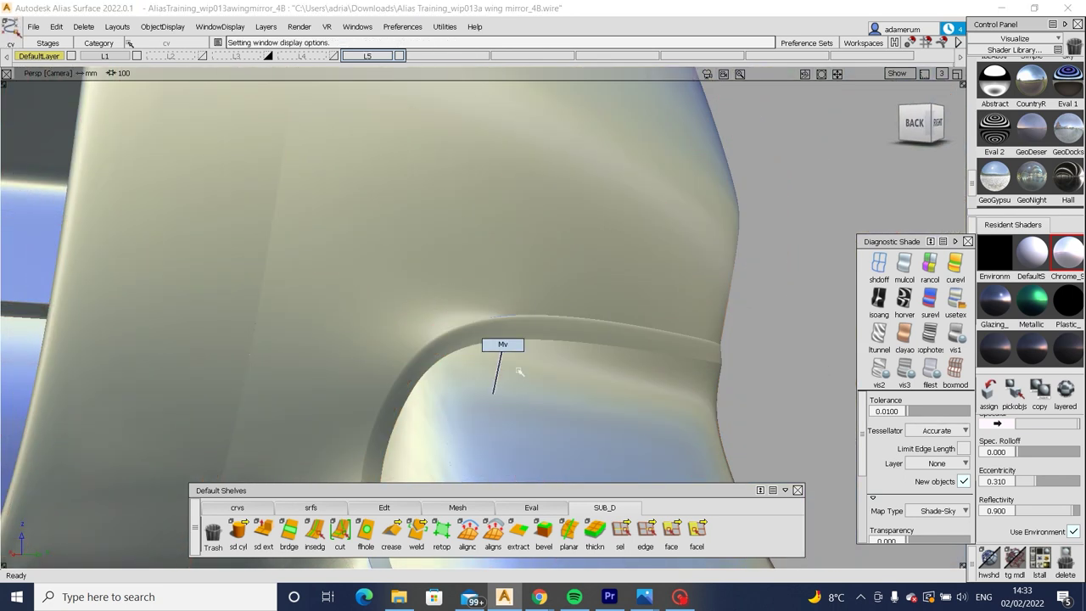
key("3")
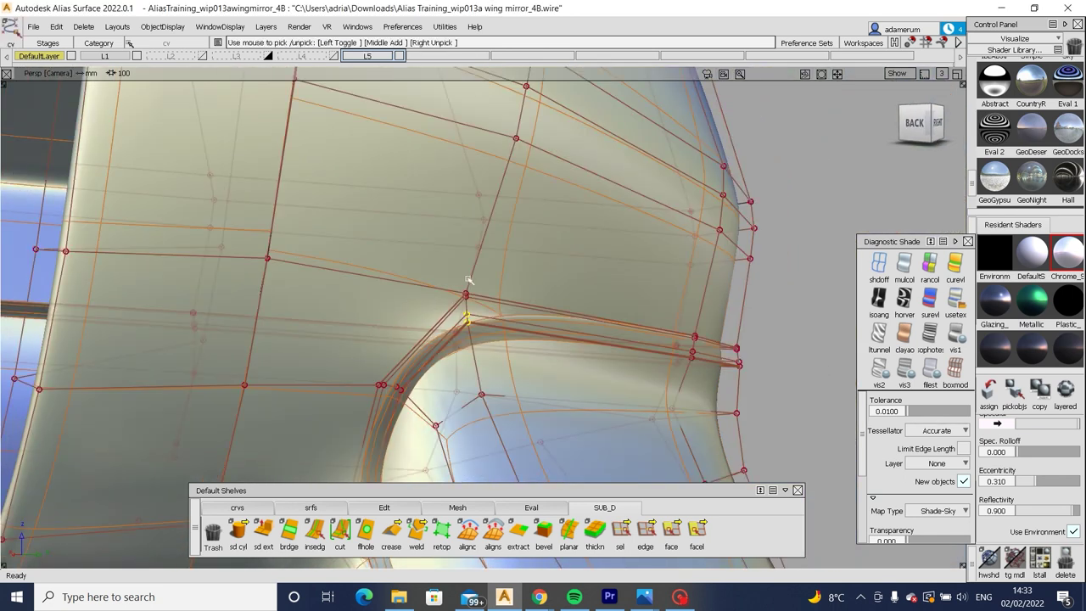
key("1")
left_click_drag(512, 357, 496, 358)
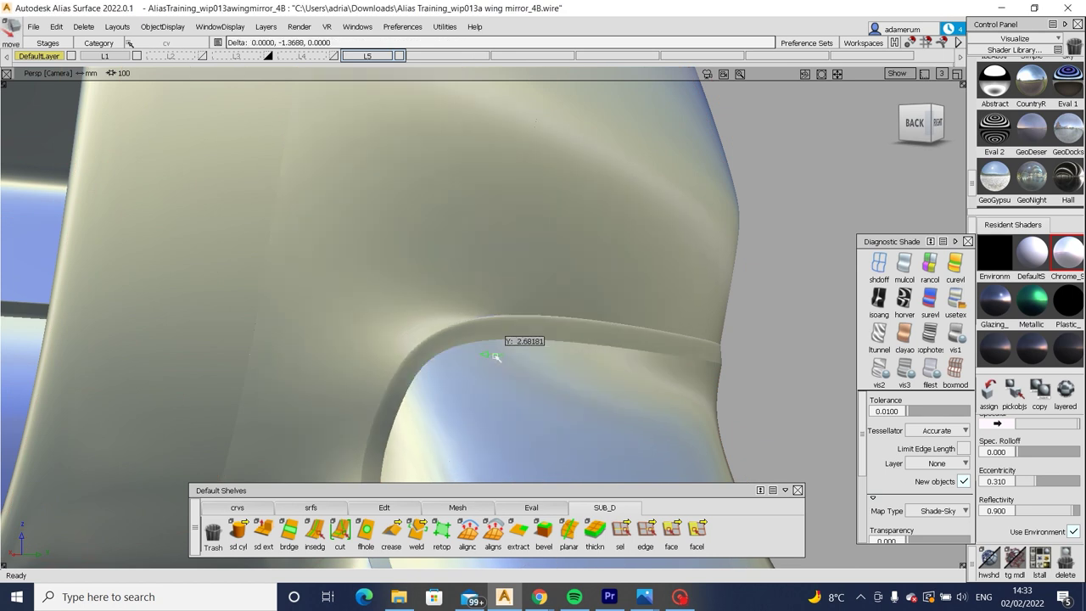
Shift the groove vertices on the seam corner's inner side along Y and check the shaded corner with the control mesh hidden.
key("3")
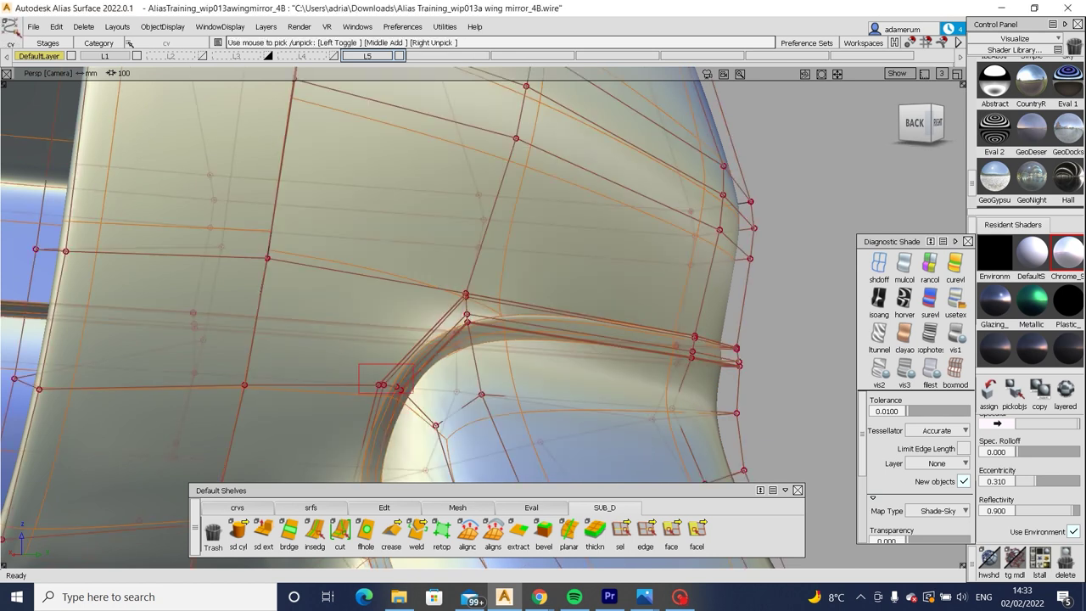
key("1")
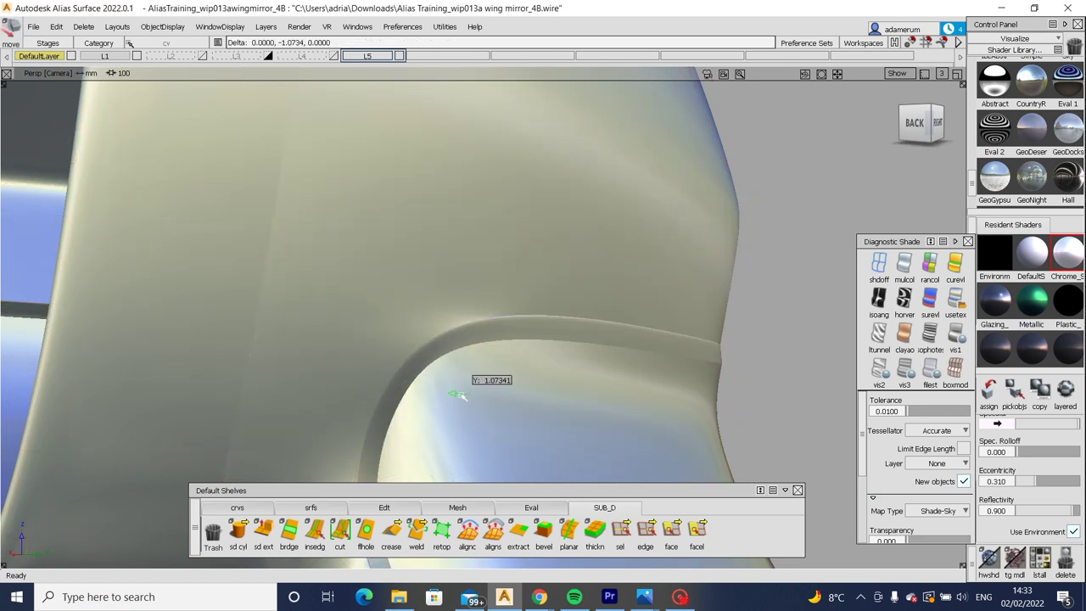
mouse_move(474, 393)
left_mouse_down("alt+shift")
mouse_move(492, 436)
mouse_move(577, 475)
mouse_move(584, 354)
mouse_move(409, 445)
mouse_move(484, 388)
left_mouse_up("alt+shift")
key("3")
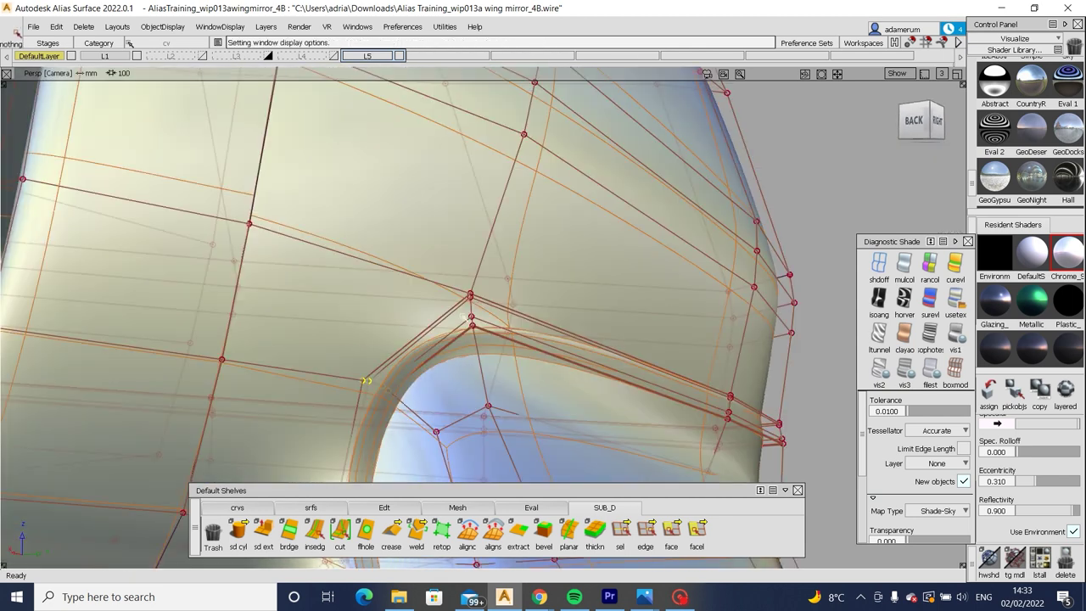
key("1")
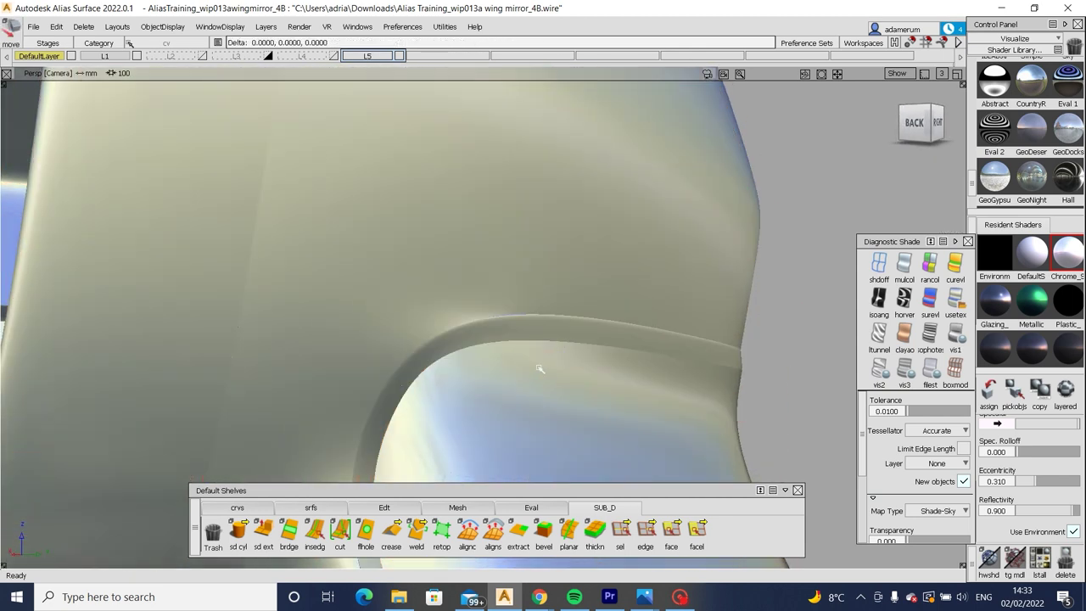
Examine the mirror's underside in smooth shading, then in box mode try to weld the vertices beside the base opening.
mouse_move(539, 365)
left_mouse_down("alt+shift")
mouse_move(175, 405)
mouse_move(269, 286)
mouse_move(270, 132)
left_mouse_up("alt+shift")
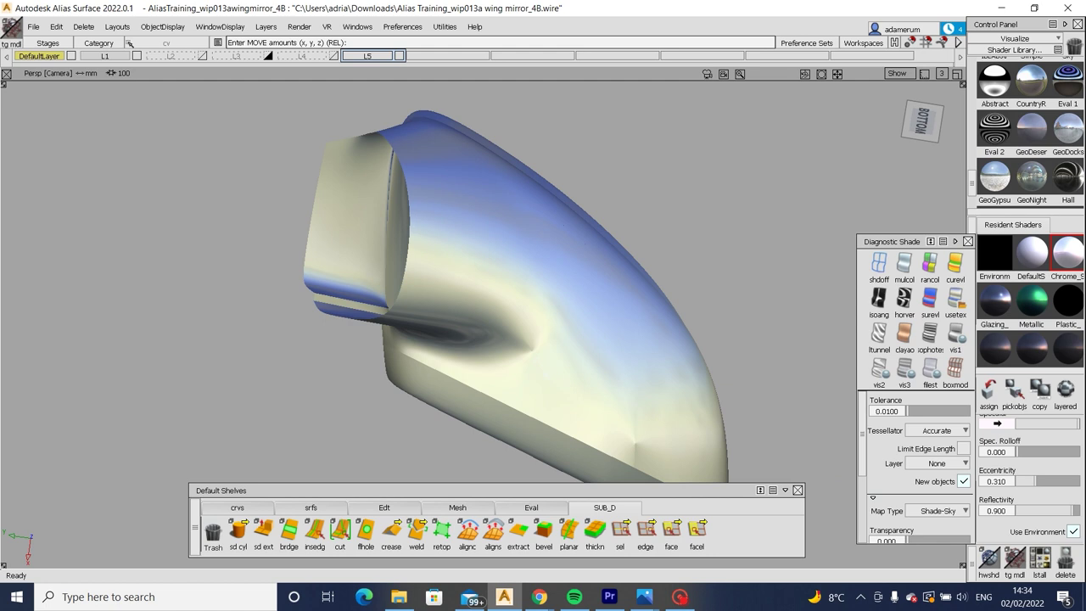
right_click_drag(270, 132, 881, 335, "alt+shift")
left_click(955, 367)
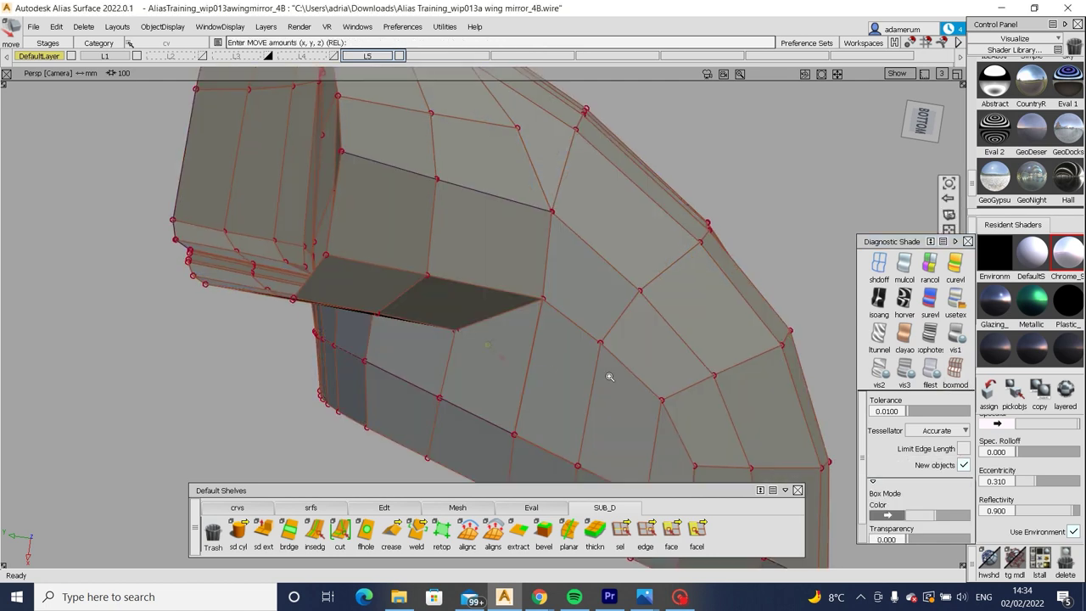
right_click_drag(955, 368, 493, 533, "alt+shift")
left_click(391, 530)
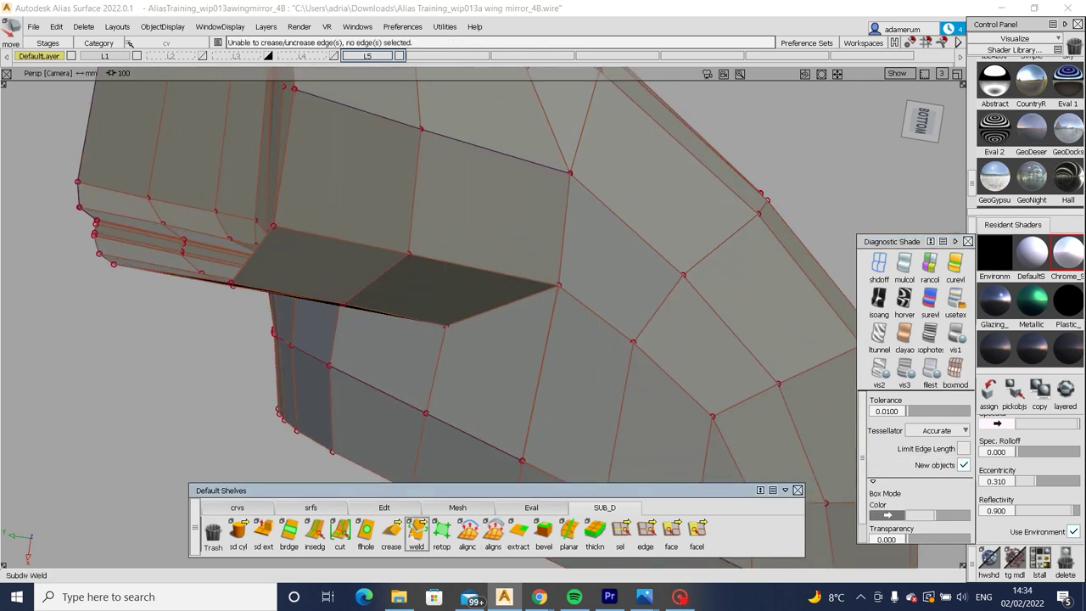
left_click_drag(523, 405, 538, 424)
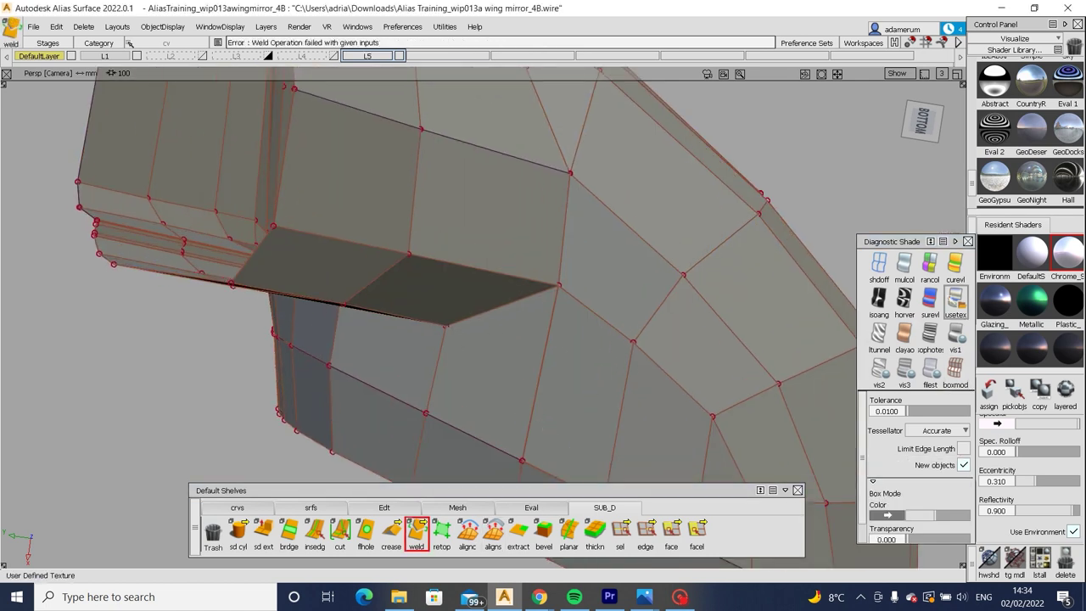
Compare the pinched corner on the underside in smooth shading and box mode with the Weld tool restarted.
key("3")
left_click_drag(509, 356, 553, 329, "alt+shift")
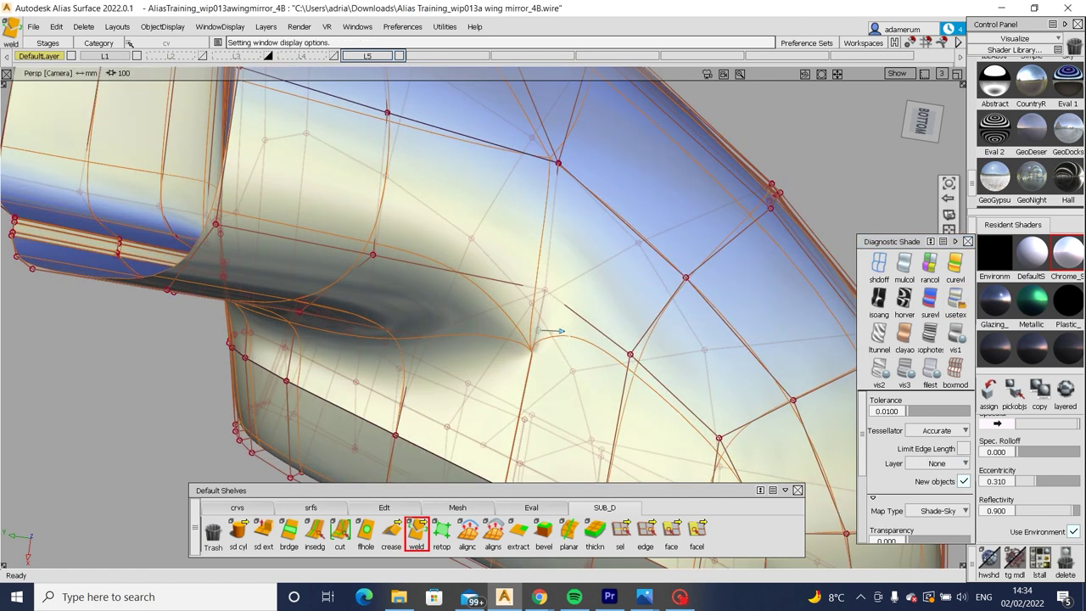
left_click(417, 533)
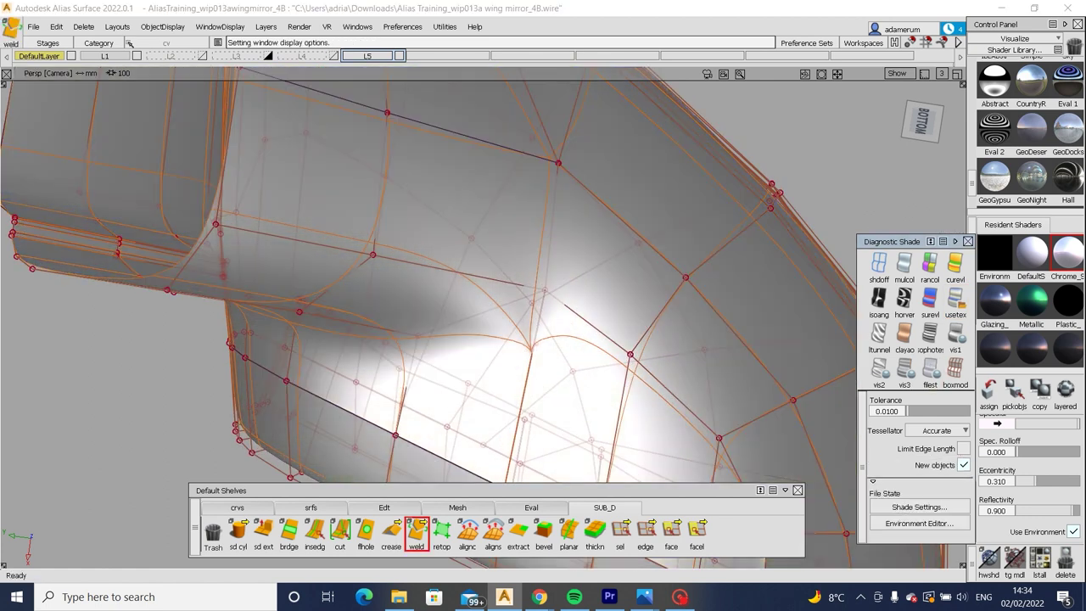
left_click(955, 370)
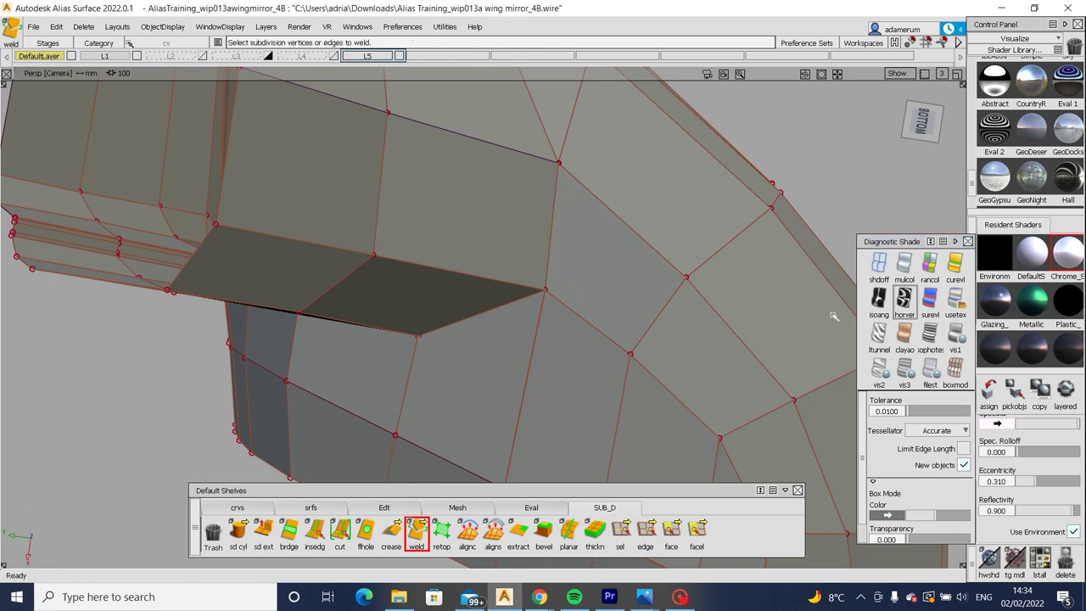
left_click(949, 302)
mouse_move(882, 316)
left_mouse_down("alt+shift")
mouse_move(418, 363)
mouse_move(616, 313)
left_mouse_up("alt+shift")
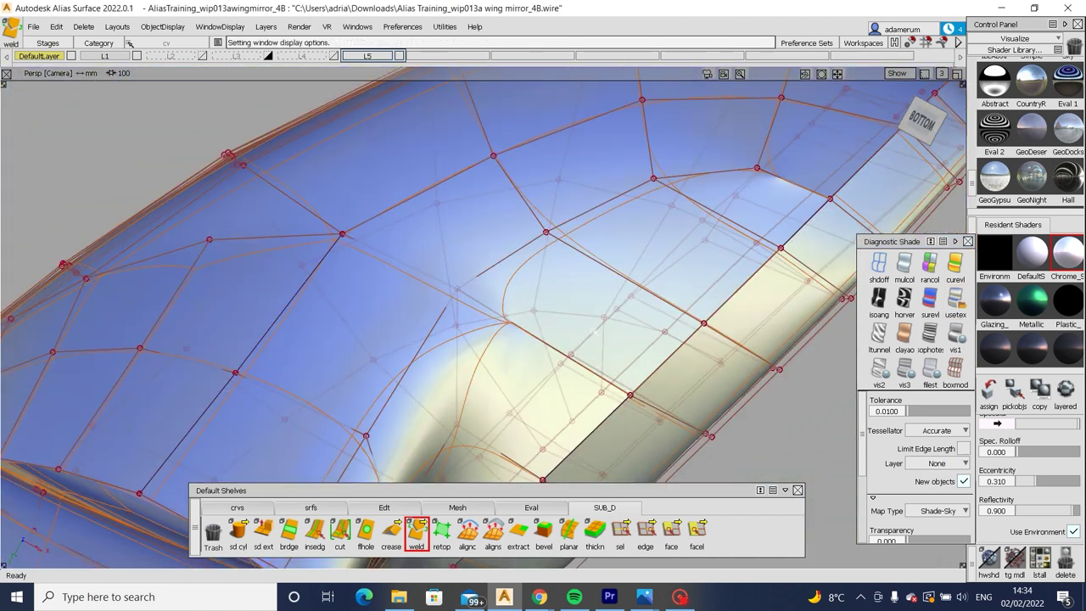
Return to box mode and weld the underside vertex beside the inner edge where the surface is split.
left_click(956, 367)
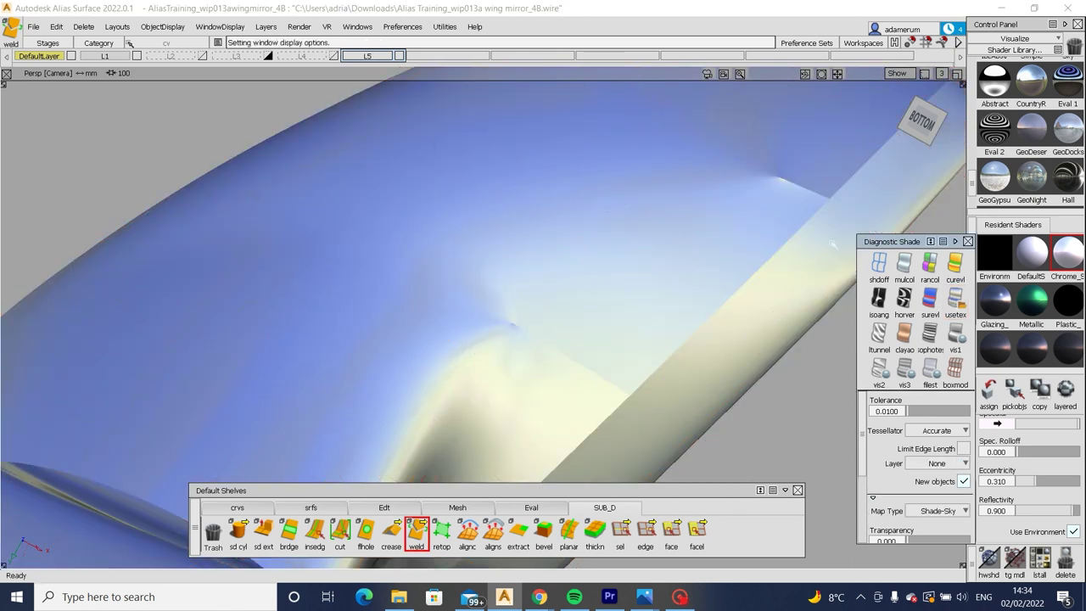
mouse_move(511, 326)
left_mouse_down("alt+shift")
mouse_move(448, 323)
mouse_move(399, 340)
mouse_move(635, 385)
mouse_move(679, 374)
left_mouse_up("alt+shift")
mouse_move(655, 238)
left_mouse_down("alt+shift")
mouse_move(686, 235)
mouse_move(645, 244)
left_mouse_up("alt+shift")
middle_click_drag(644, 243, 591, 271, "alt+shift")
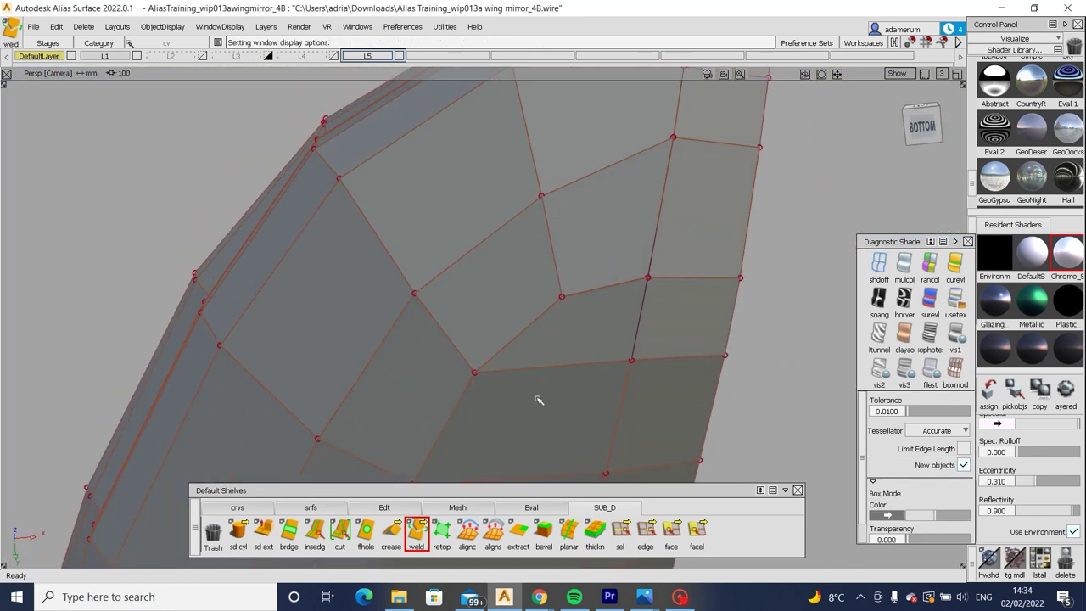
left_click(564, 277)
left_click_drag(564, 278, 610, 323, "alt+shift")
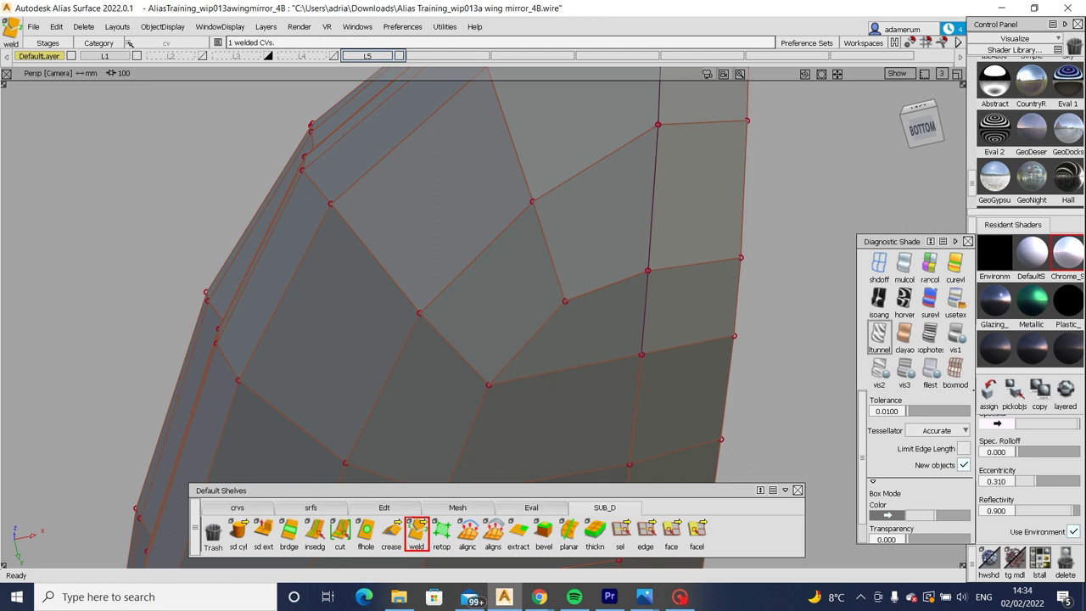
Examine the welded underside by switching between smooth shading and box mode, ending in box mode at the inner side.
left_click(955, 297)
left_click_drag(654, 295, 614, 324, "alt+shift")
left_click(955, 367)
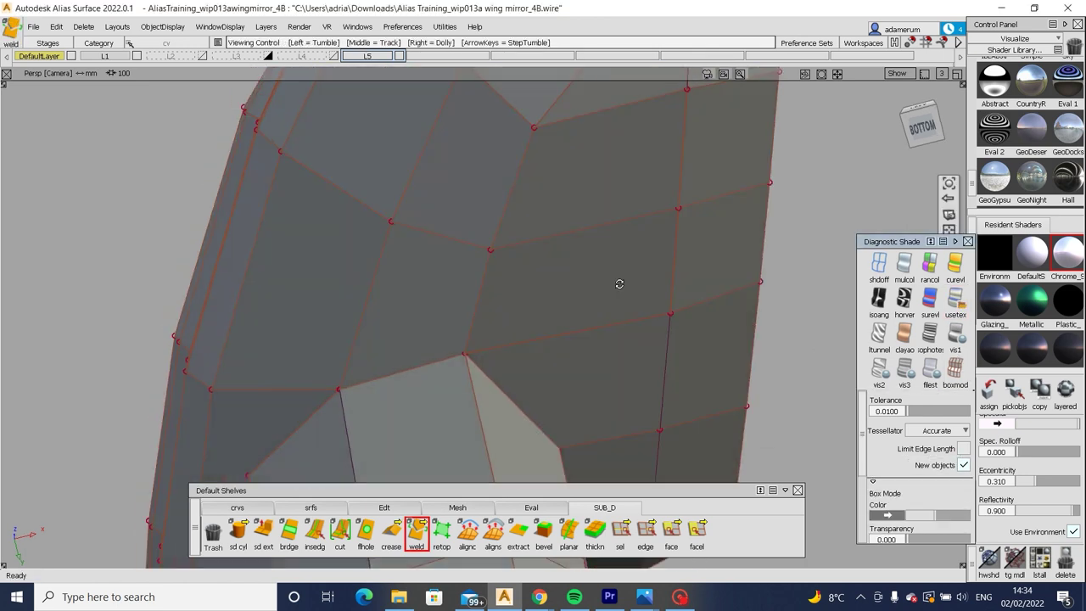
left_click_drag(618, 283, 605, 360, "alt+shift")
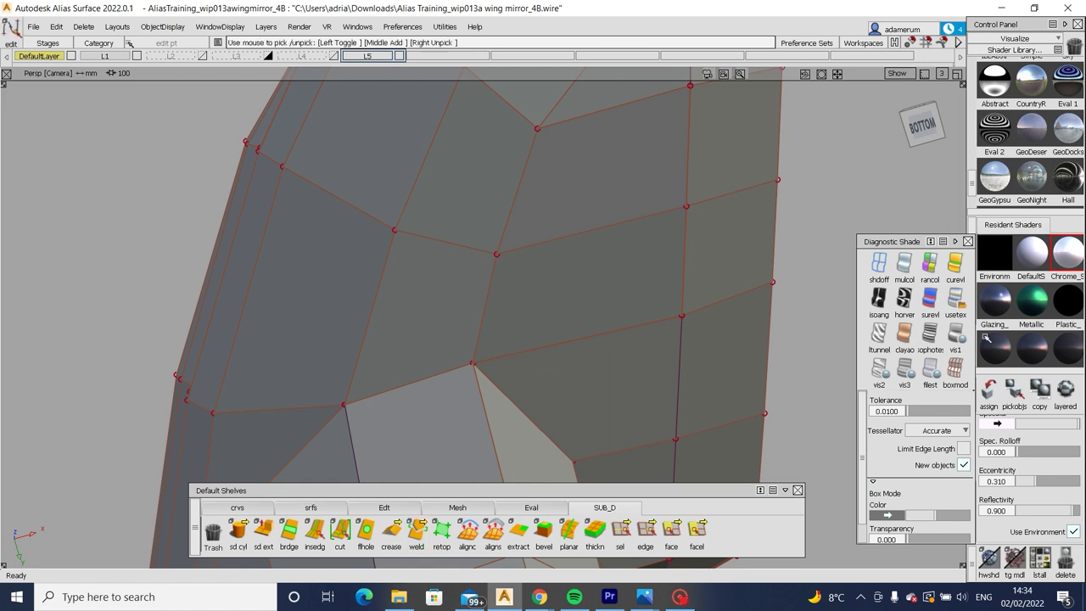
left_click(955, 297)
mouse_move(666, 314)
left_mouse_down("alt+shift")
mouse_move(669, 407)
mouse_move(650, 347)
mouse_move(617, 426)
mouse_move(560, 383)
mouse_move(622, 290)
mouse_move(759, 324)
mouse_move(544, 296)
mouse_move(602, 292)
mouse_move(375, 235)
mouse_move(441, 294)
mouse_move(431, 242)
mouse_move(450, 279)
mouse_move(334, 365)
mouse_move(497, 376)
mouse_move(404, 359)
mouse_move(437, 389)
mouse_move(333, 248)
mouse_move(357, 280)
left_mouse_up("alt+shift")
left_click(956, 369)
left_click_drag(357, 279, 541, 296, "alt+shift")
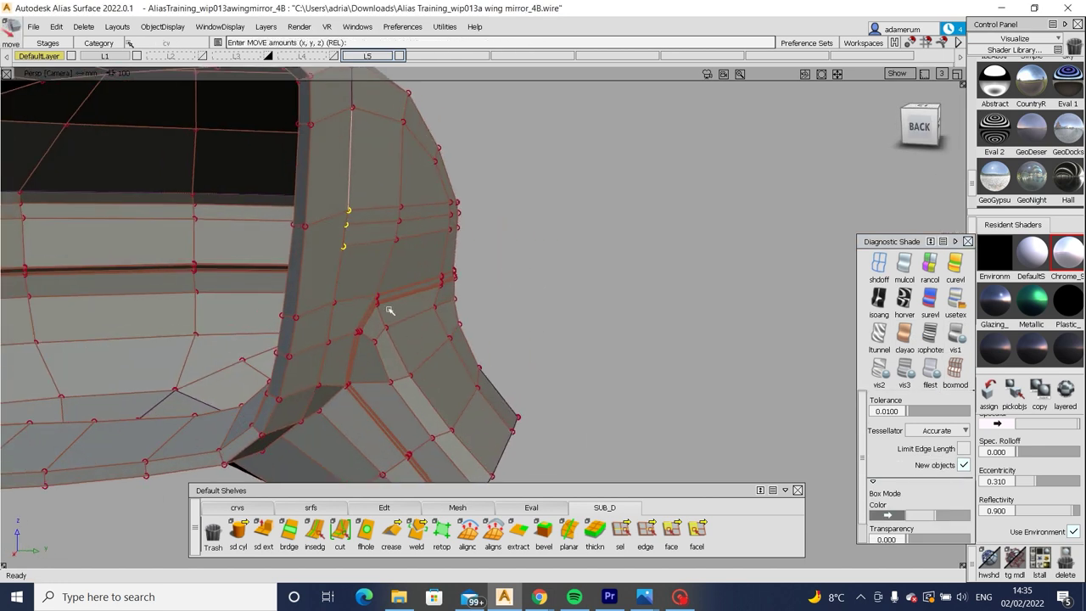
Shift the vertices beside the seam corner on the inner side along Y, the lower one by about 0.68 mm.
left_click(342, 295)
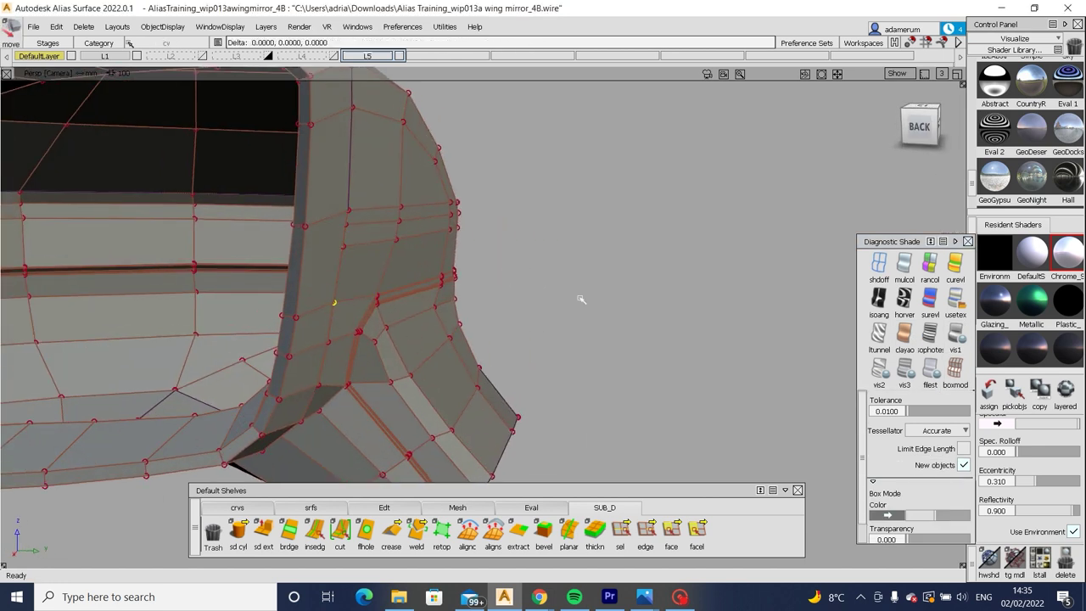
left_click_drag(584, 301, 422, 363, "alt+shift")
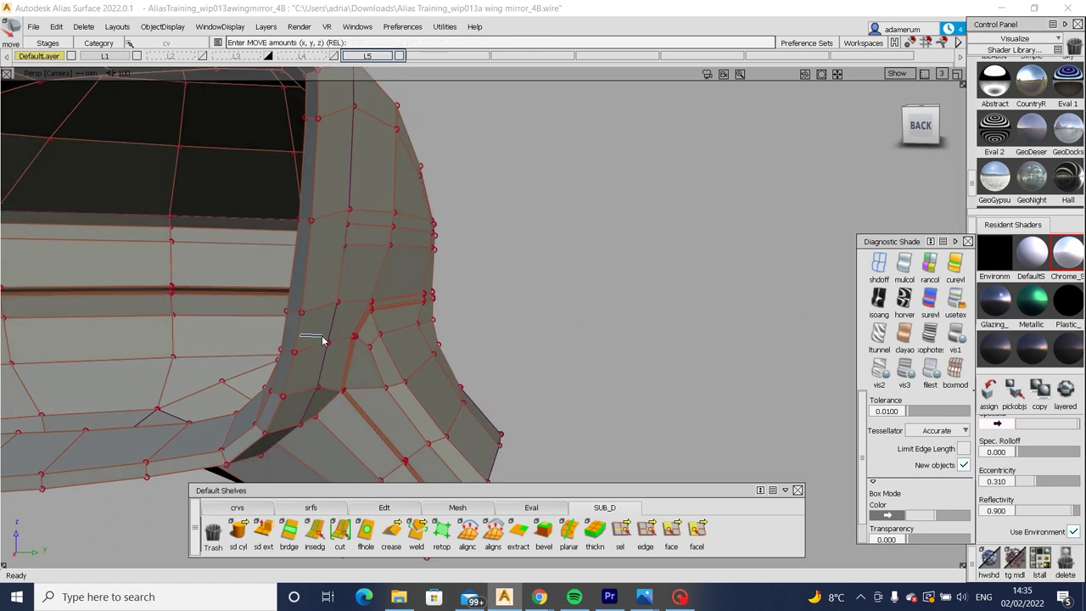
key("F12")
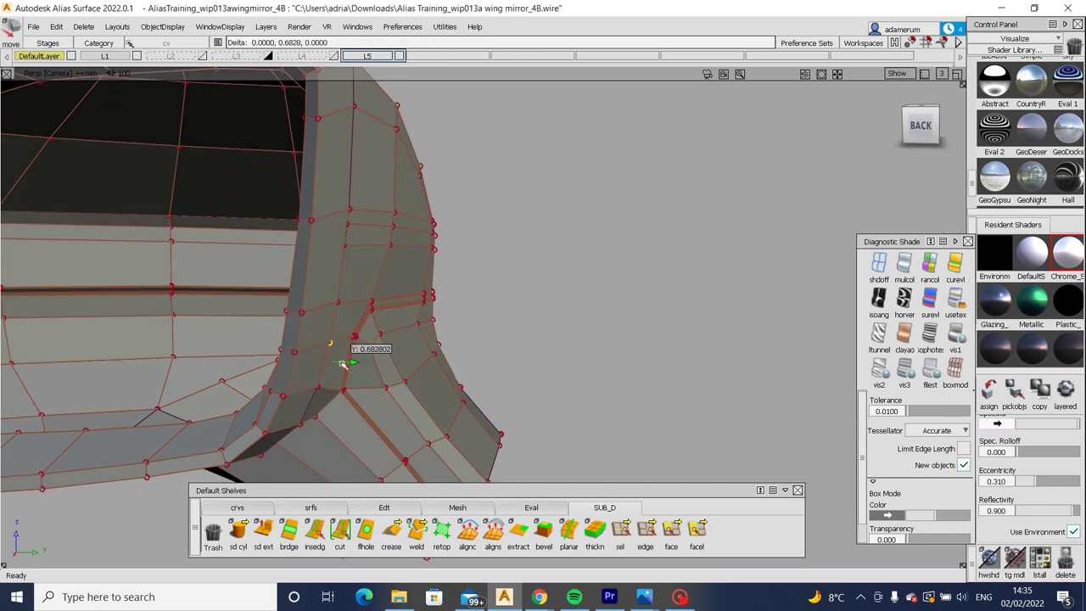
left_click_drag(343, 363, 371, 311, "alt+shift")
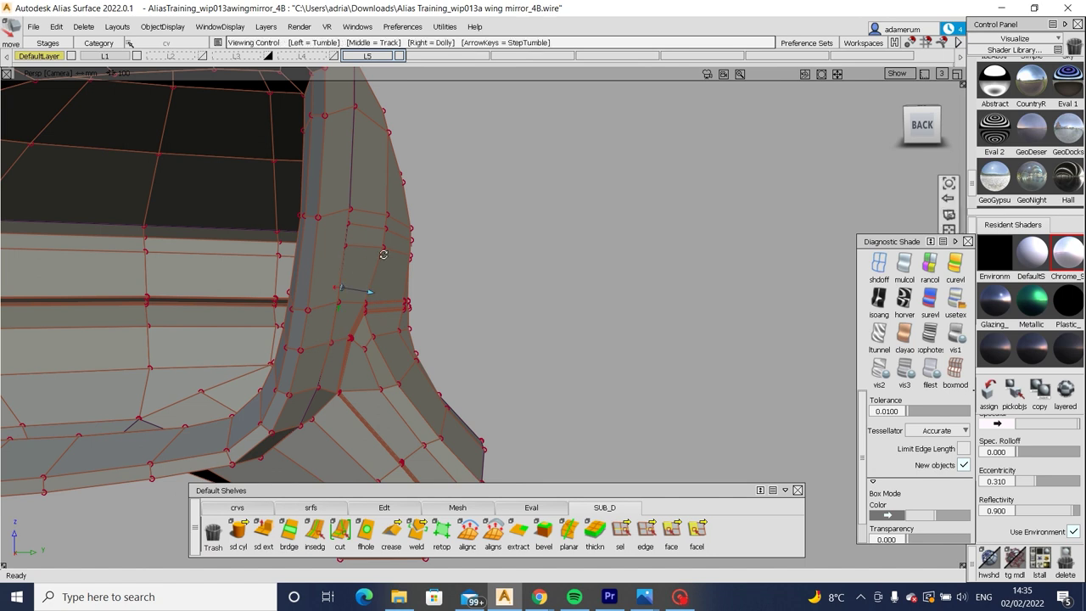
Pick the three vertices above the seam in the column nearer the outer silhouette and shift them with Move.
left_click_drag(383, 254, 377, 259, "alt+shift")
left_click_drag(373, 197, 411, 258)
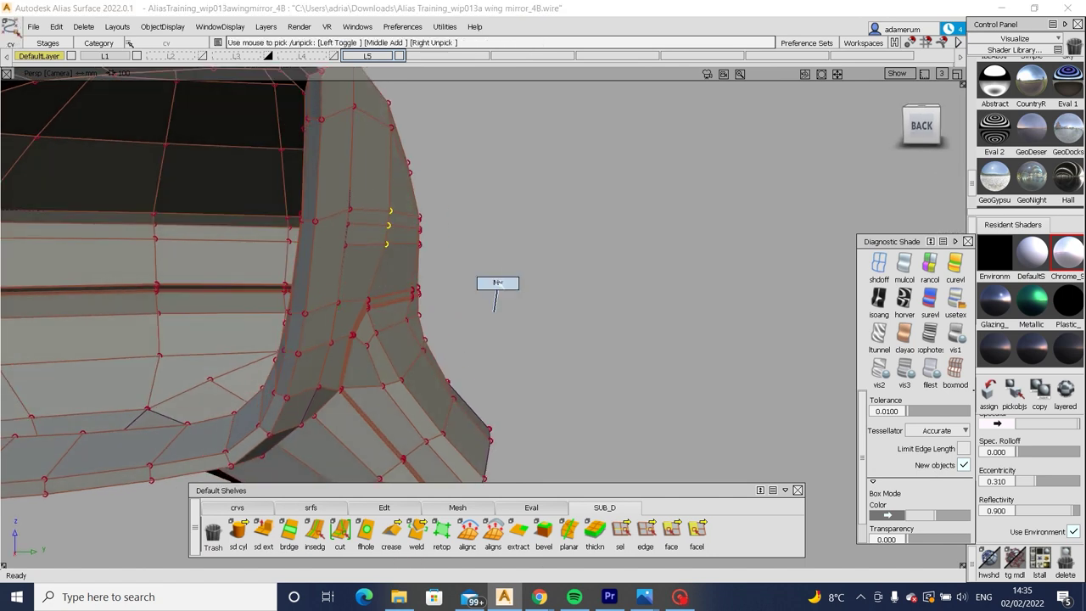
left_click_drag(494, 311, 495, 285)
Inspect the inner side and seam corner in smooth shading from the back and right for unevenness.
left_click(930, 299)
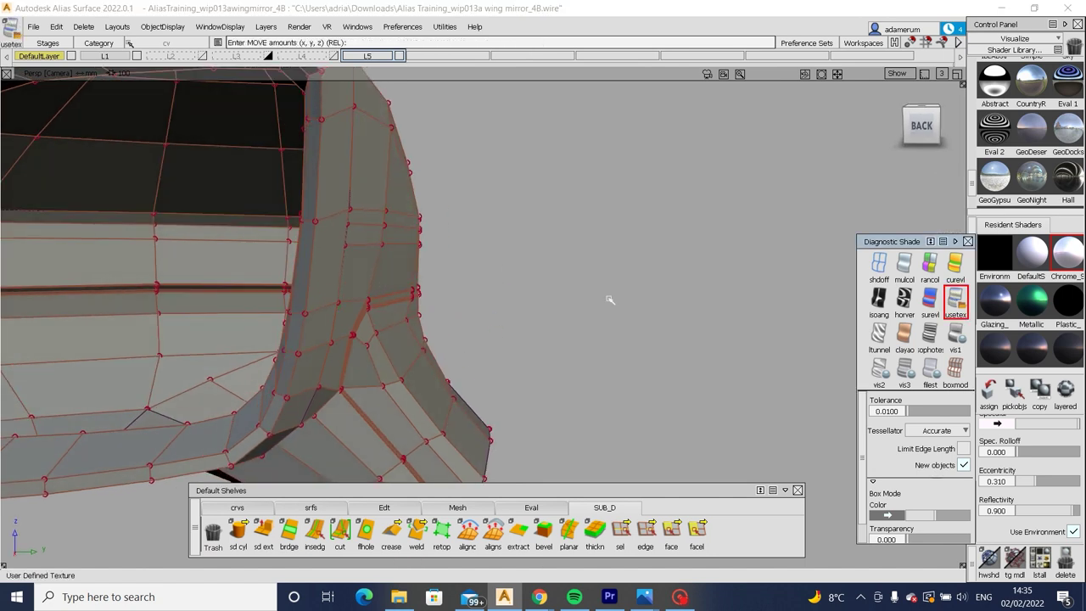
mouse_move(509, 322)
left_mouse_down("alt+shift")
mouse_move(408, 238)
mouse_move(377, 245)
mouse_move(376, 256)
left_mouse_up("alt+shift")
left_click_drag(535, 206, 424, 251, "alt+shift")
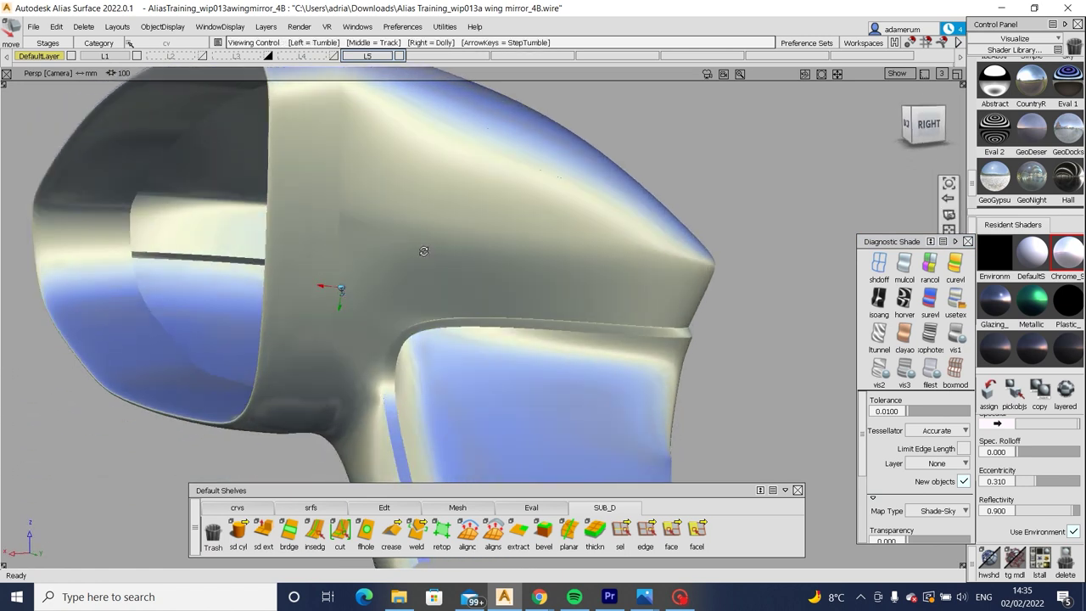
left_click(56, 26)
left_click(55, 41)
left_click_drag(509, 186, 605, 253, "alt+shift")
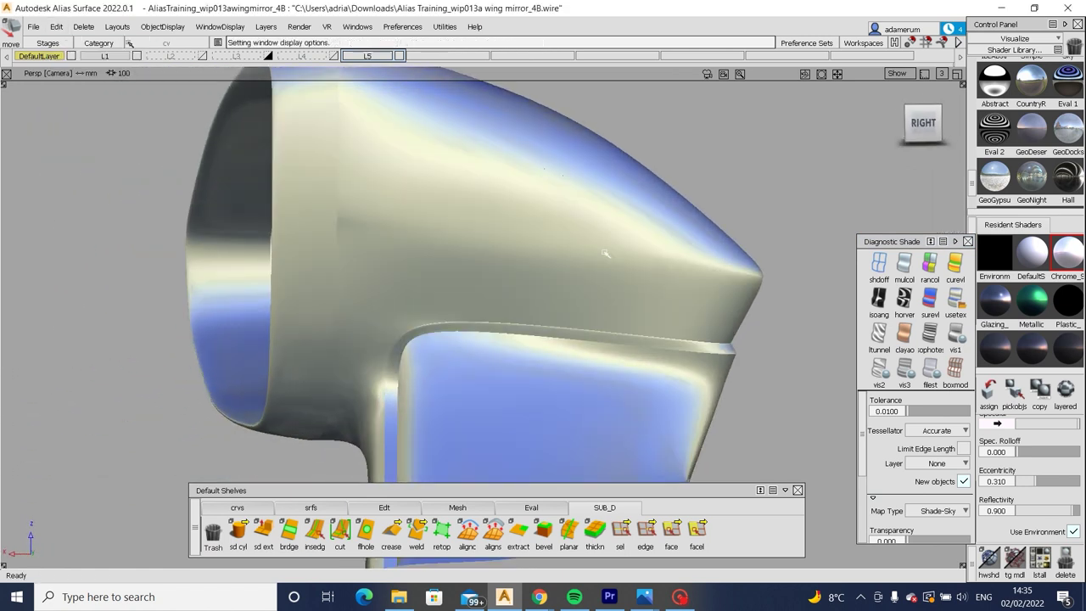
left_click(605, 252)
mouse_move(534, 249)
left_mouse_down("alt+shift")
mouse_move(438, 265)
mouse_move(507, 242)
mouse_move(401, 230)
left_mouse_up("alt+shift")
Return to box mode and move the single vertex above the seam corner by about -0.55 mm along Y.
left_click(955, 367)
left_click_drag(485, 297, 538, 251)
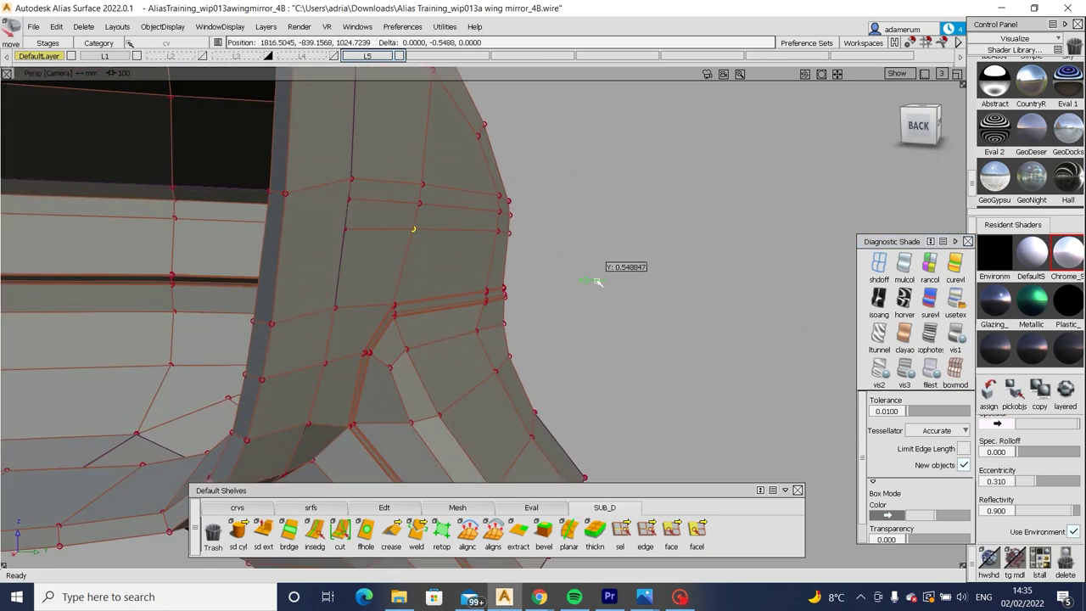
left_click_drag(599, 283, 362, 342, "alt+shift")
right_click_drag(363, 342, 402, 354, "alt+shift")
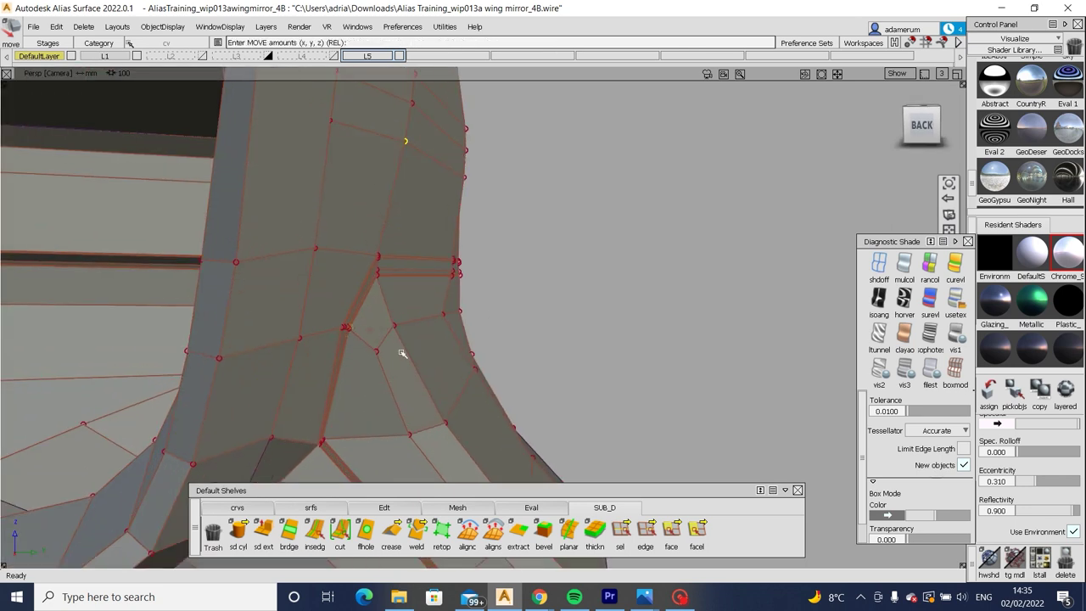
Adjust the vertices at and below the seam corner with Move and check the whole mirror in smooth shading.
key("ctrl+shift")
left_click(357, 349)
scroll(357, 349, "down", 3)
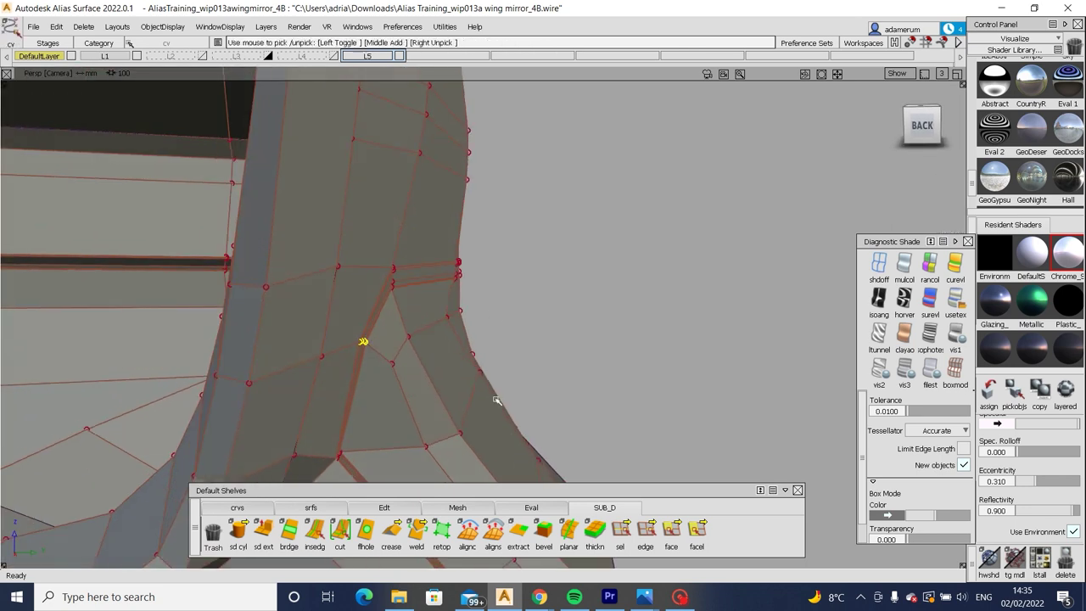
left_click_drag(543, 354, 402, 407, "alt+shift")
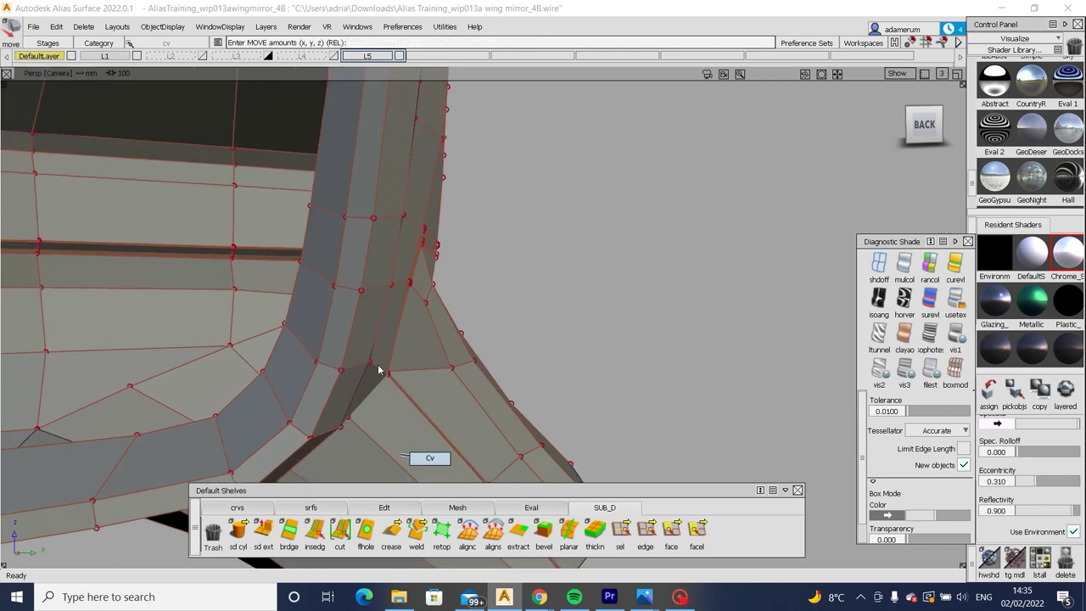
middle_click_drag(379, 370, 436, 387)
left_click_drag(435, 387, 355, 374, "alt+shift")
left_click_drag(354, 323, 398, 348, "alt+shift")
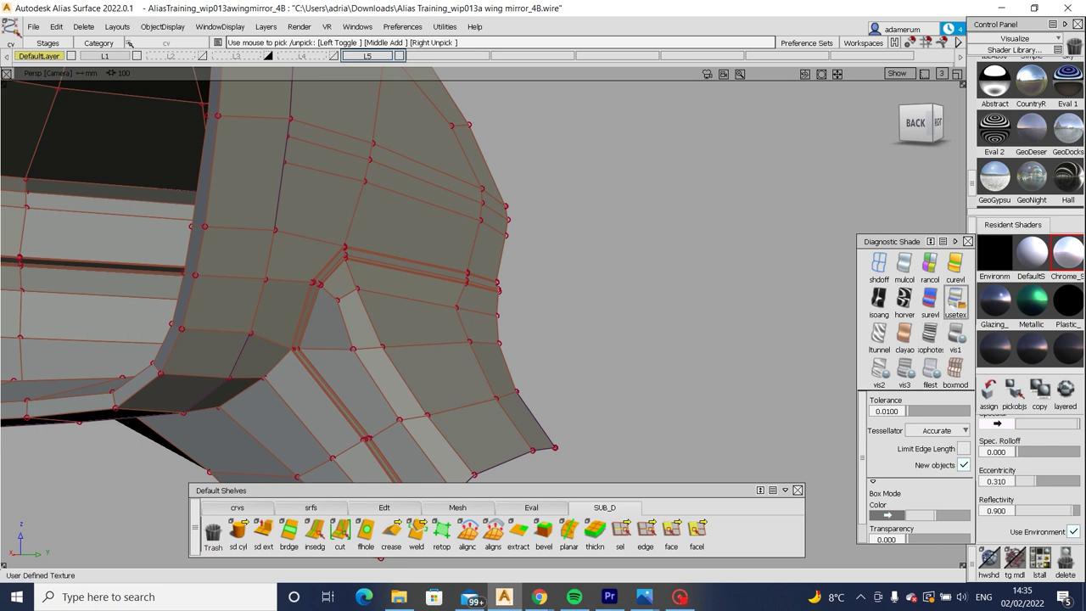
left_click(956, 299)
key("Home")
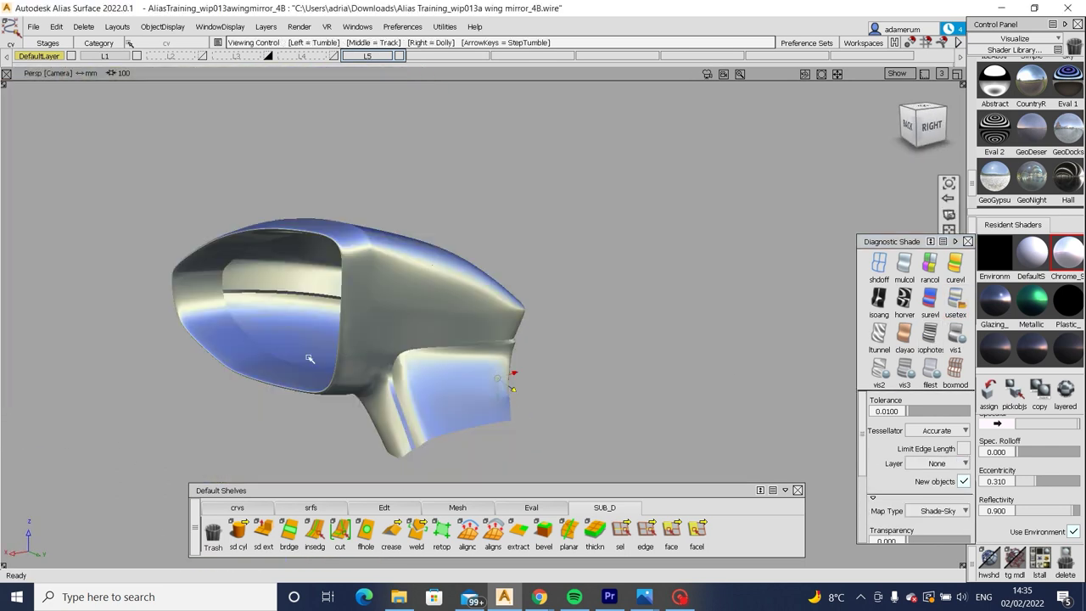